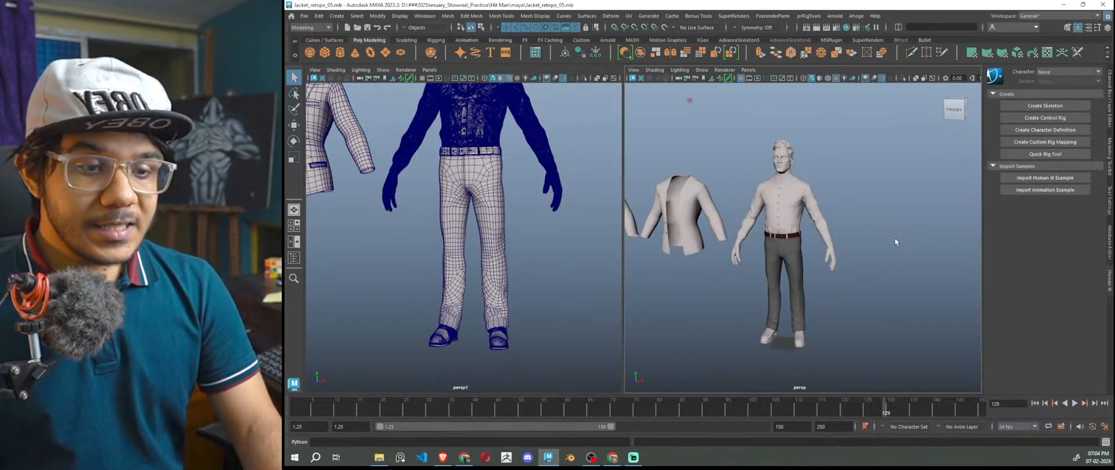
# - Examine the wireframe topology of the character's shoe, including the toe, laces, eyelets and stitching
pyautogui.scroll(-4, 467, 245)
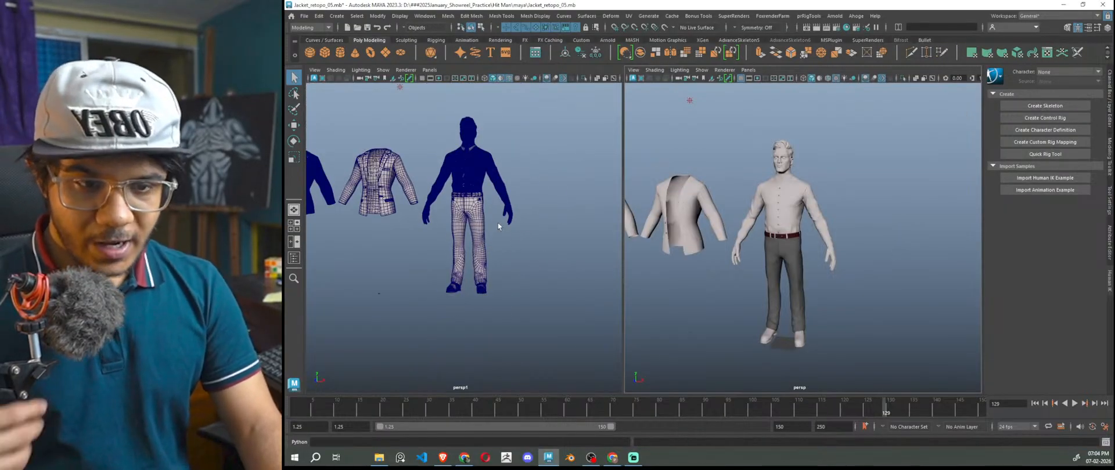
pyautogui.scroll(3, 538, 242)
pyautogui.scroll(6, 522, 293)
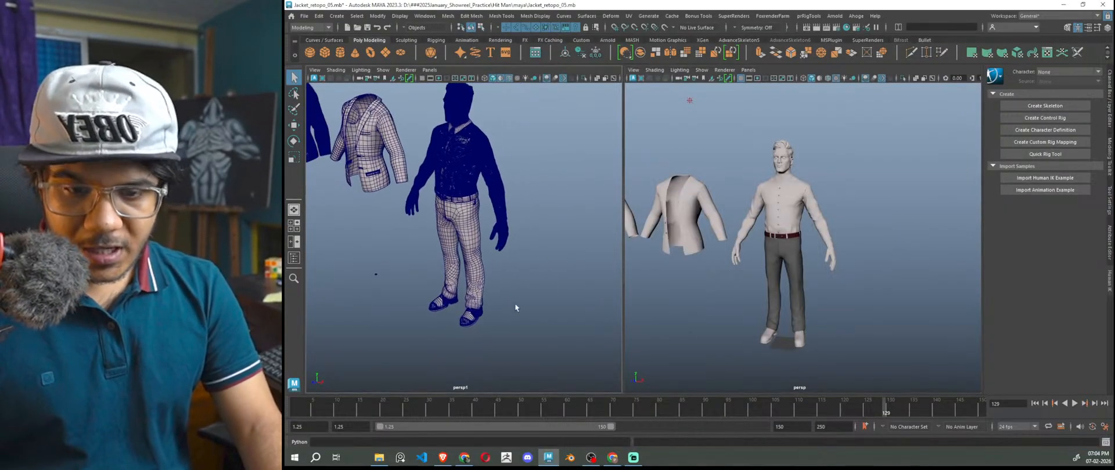
pyautogui.scroll(8, 396, 206)
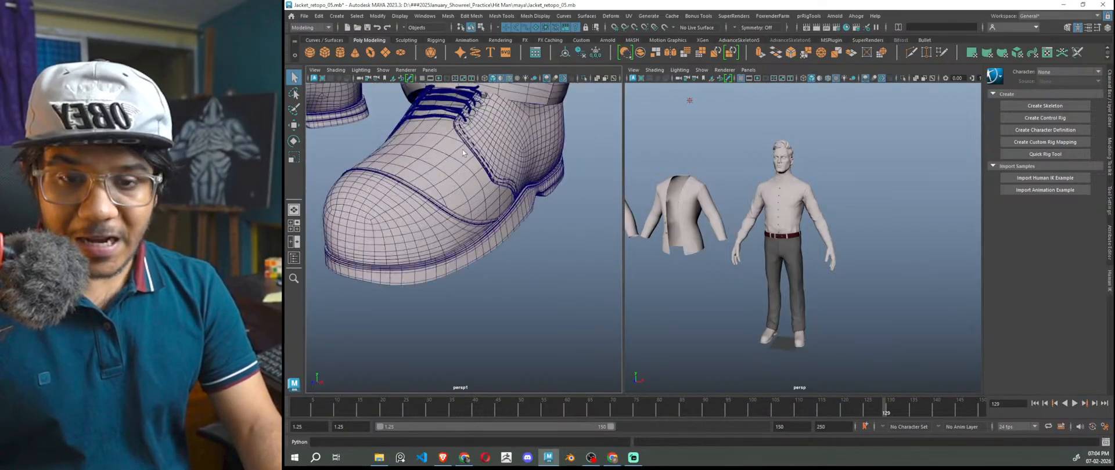
pyautogui.scroll(5, 491, 259)
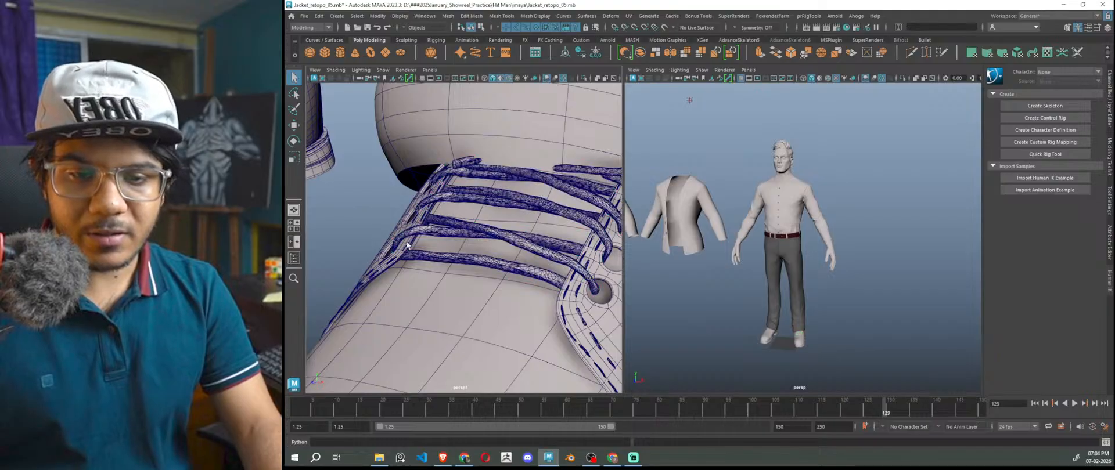
pyautogui.scroll(-8, 514, 256)
pyautogui.scroll(6, 509, 272)
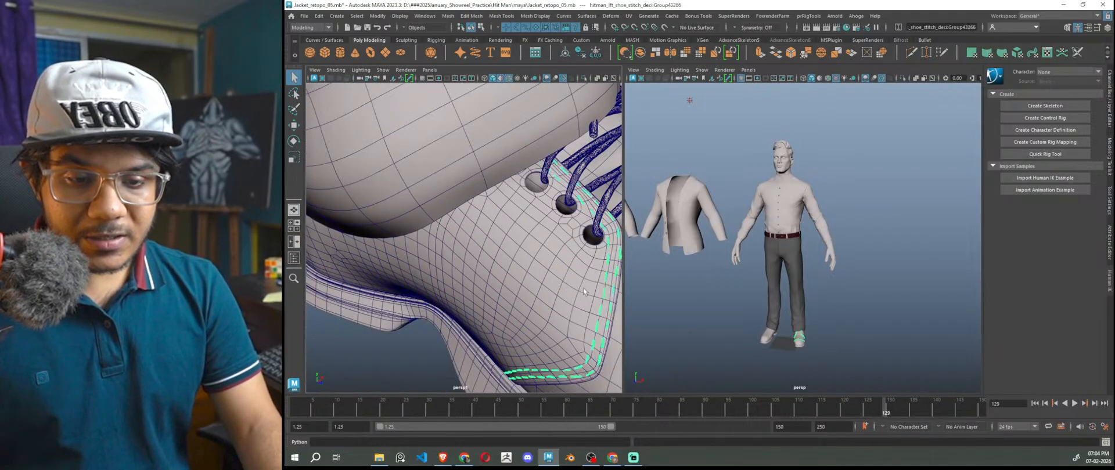
pyautogui.scroll(-6, 469, 329)
pyautogui.scroll(-8, 540, 321)
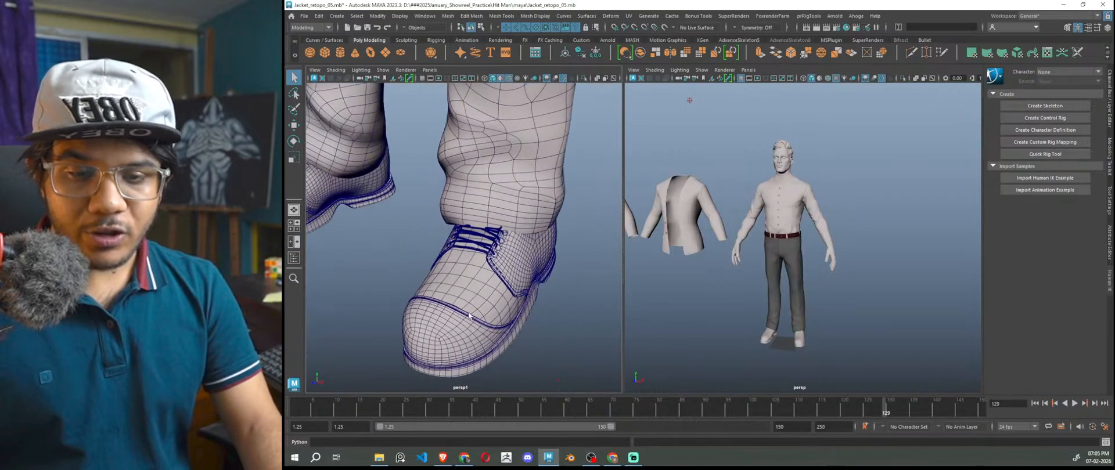
# - Examine the wireframe topology of the trousers, belt and belt loops around the character's waist
pyautogui.keyDown('alt'); pyautogui.moveTo(526, 331); pyautogui.dragTo(567, 317); pyautogui.keyUp('alt')
pyautogui.keyDown('alt'); pyautogui.moveTo(553, 281); pyautogui.dragTo(551, 333, button='middle'); pyautogui.keyUp('alt')
pyautogui.scroll(4, 552, 334)
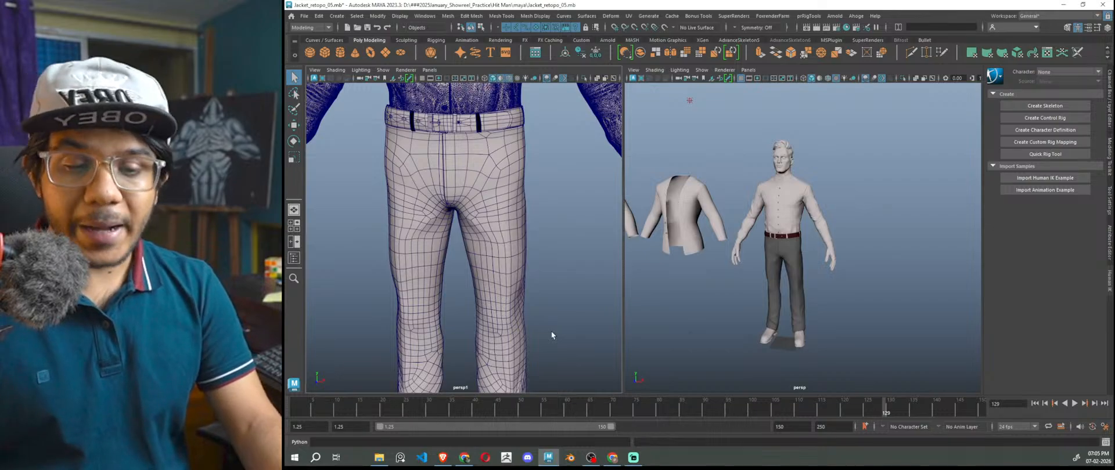
pyautogui.scroll(-4, 543, 319)
pyautogui.scroll(4, 533, 305)
pyautogui.keyDown('alt'); pyautogui.moveTo(492, 154); pyautogui.dragTo(503, 307, button='middle'); pyautogui.keyUp('alt')
pyautogui.scroll(10, 503, 307)
pyautogui.keyDown('alt'); pyautogui.moveTo(522, 348); pyautogui.dragTo(475, 223, button='middle'); pyautogui.keyUp('alt')
pyautogui.click(468, 218)
pyautogui.press('f')
pyautogui.scroll(-8, 494, 250)
pyautogui.click(554, 286)
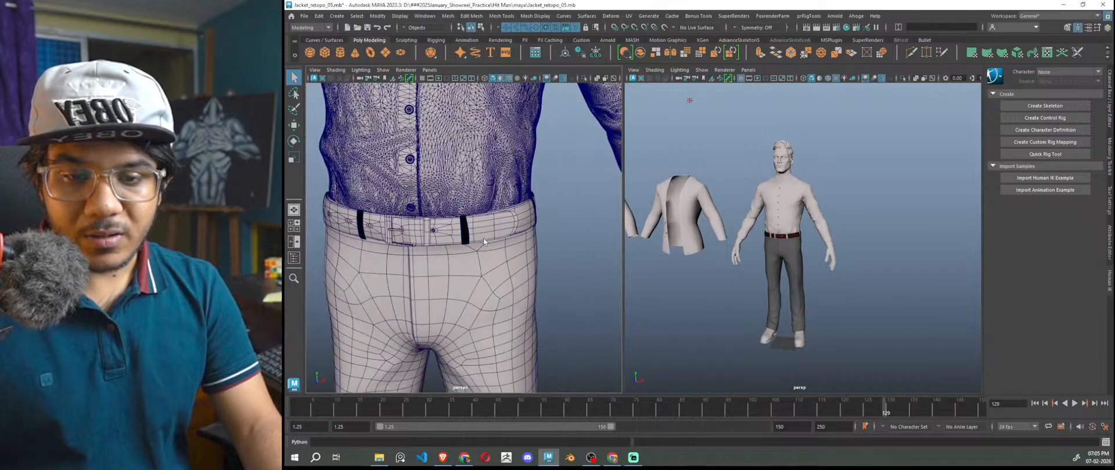
pyautogui.scroll(12, 469, 240)
pyautogui.scroll(-4, 472, 237)
pyautogui.scroll(-5, 478, 259)
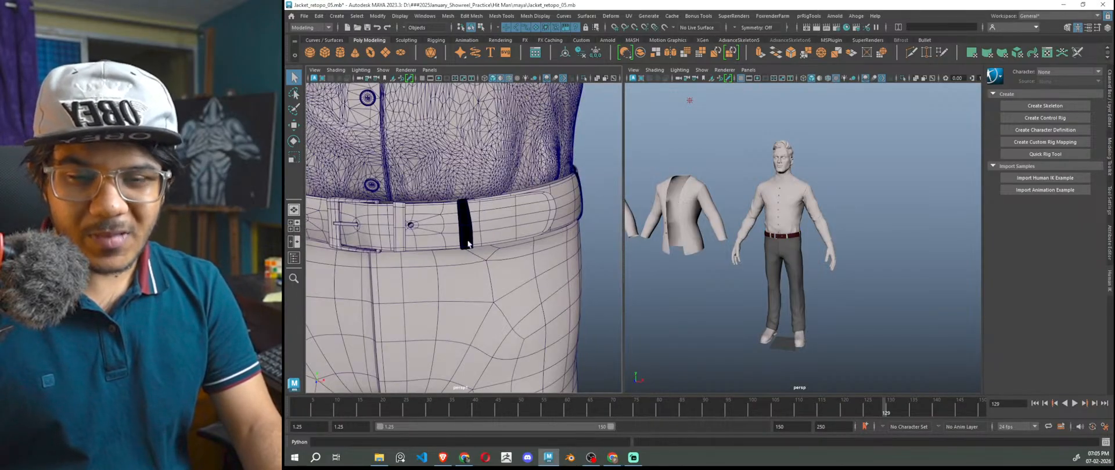
# - Turn off the default material and enable two-sided lighting in the wireframe view to check the black belt loops
pyautogui.click(335, 70)
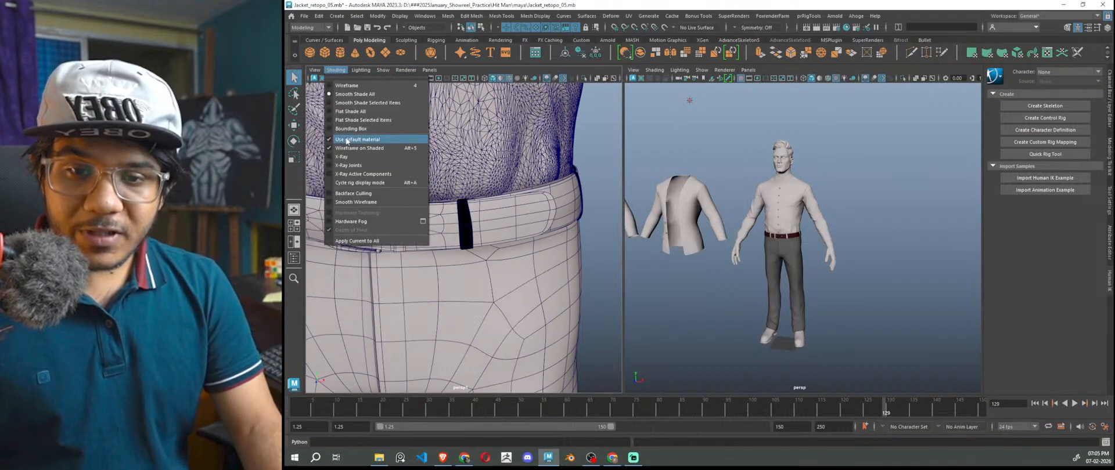
pyautogui.click(346, 139)
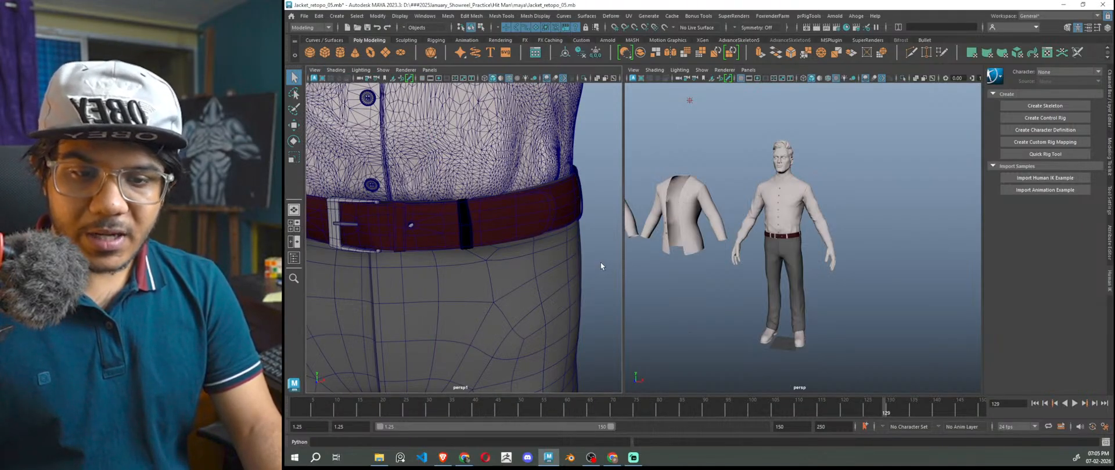
pyautogui.scroll(-3, 599, 263)
pyautogui.scroll(7, 508, 260)
pyautogui.click(356, 70)
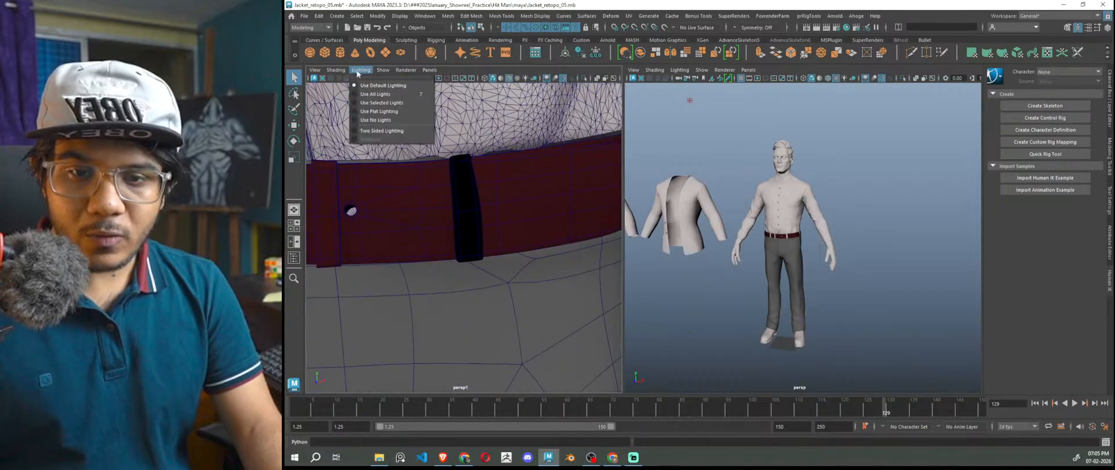
pyautogui.click(381, 131)
pyautogui.click(482, 222)
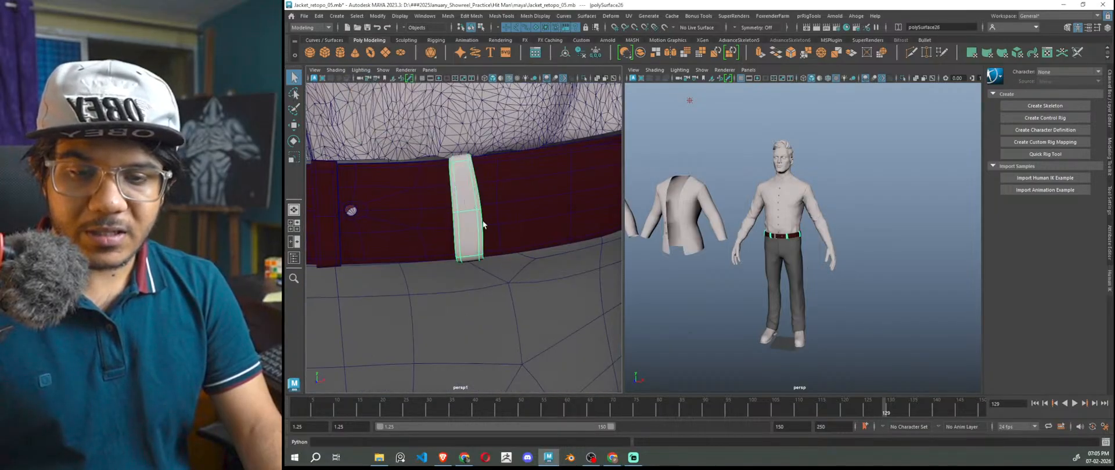
pyautogui.scroll(-8, 493, 232)
pyautogui.click(543, 275)
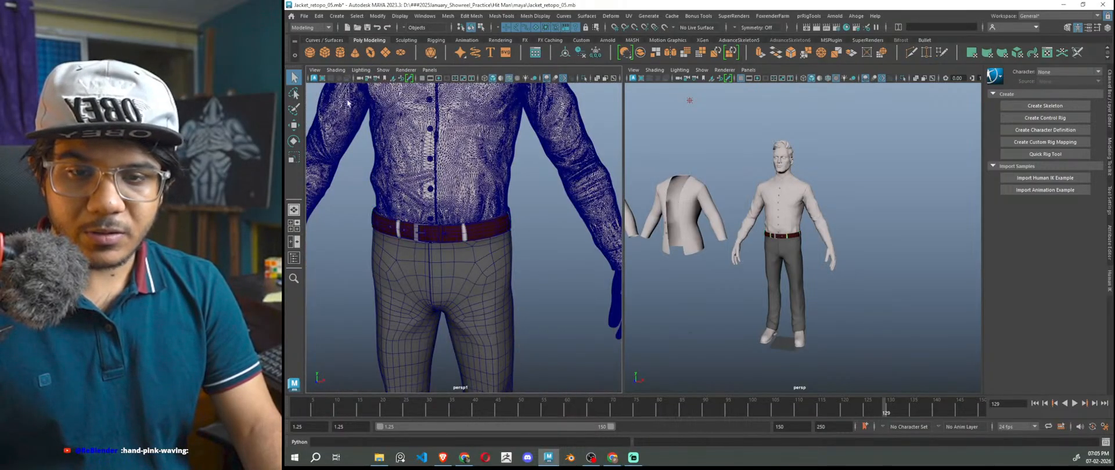
# - Turn the default material back on and disable two-sided lighting in the wireframe view
pyautogui.click(336, 70)
pyautogui.click(361, 139)
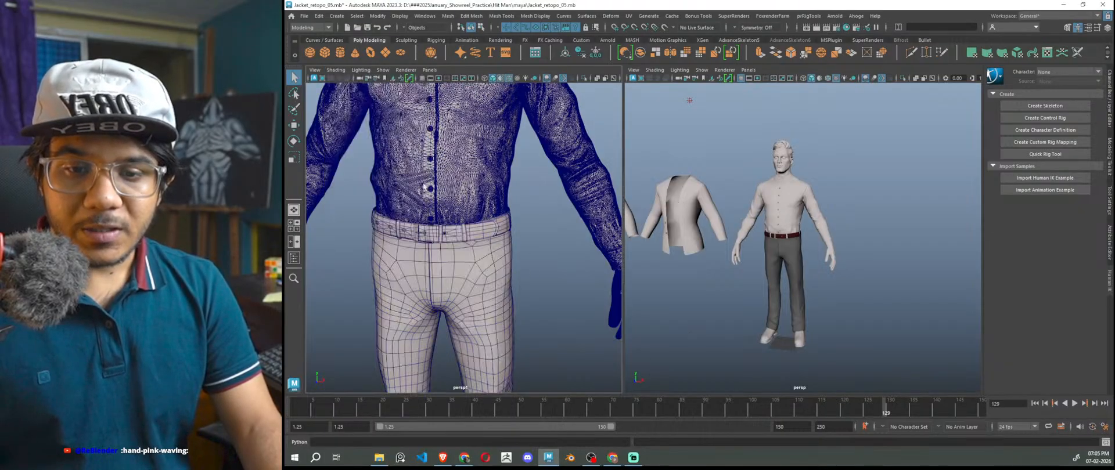
pyautogui.scroll(5, 531, 252)
pyautogui.click(360, 70)
pyautogui.click(389, 136)
# - Isolate the belt loops, reverse their normals, and bring the rest of the model back into view
pyautogui.click(466, 227)
pyautogui.hotkey('ctrl', '1')
pyautogui.keyDown('alt'); pyautogui.moveTo(512, 284); pyautogui.dragTo(488, 250); pyautogui.keyUp('alt')
pyautogui.click(478, 235)
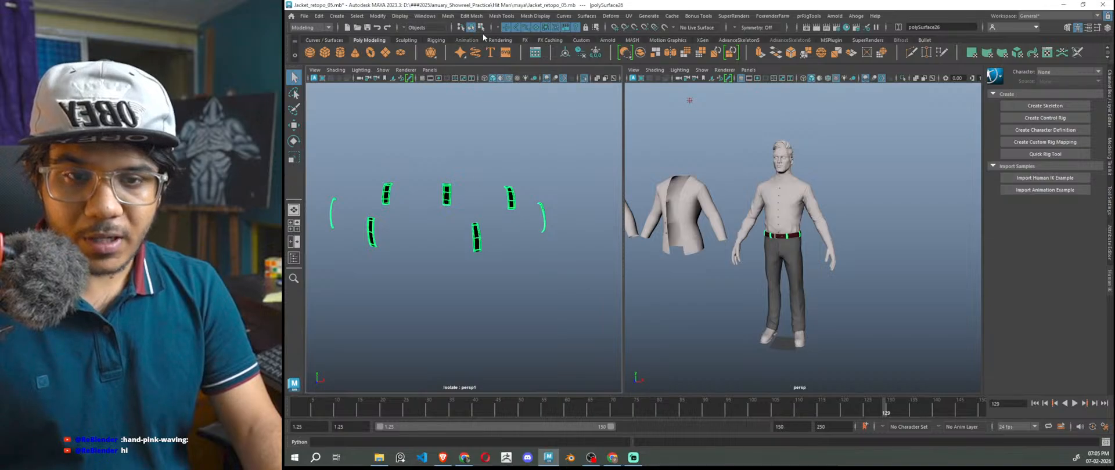
pyautogui.click(502, 16)
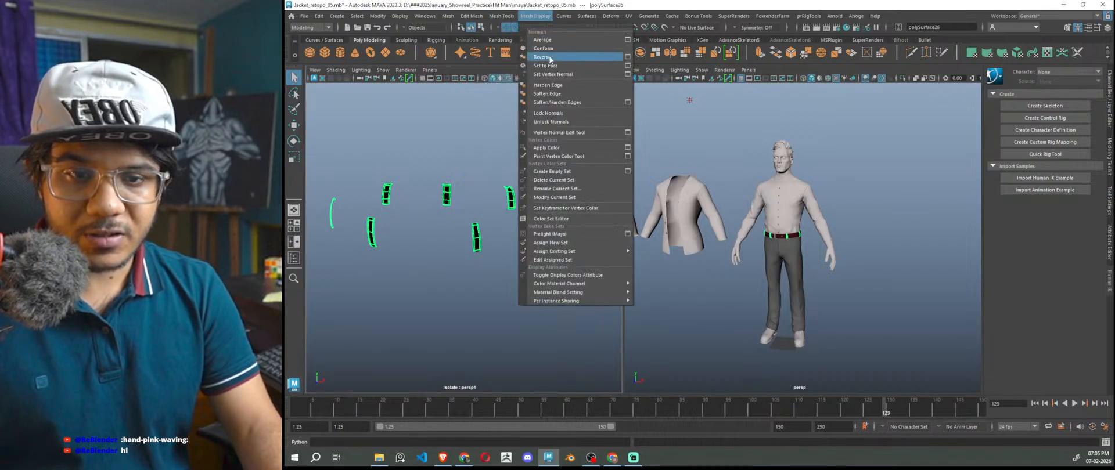
pyautogui.click(531, 304)
pyautogui.hotkey('ctrl', '1')
pyautogui.scroll(-3, 536, 308)
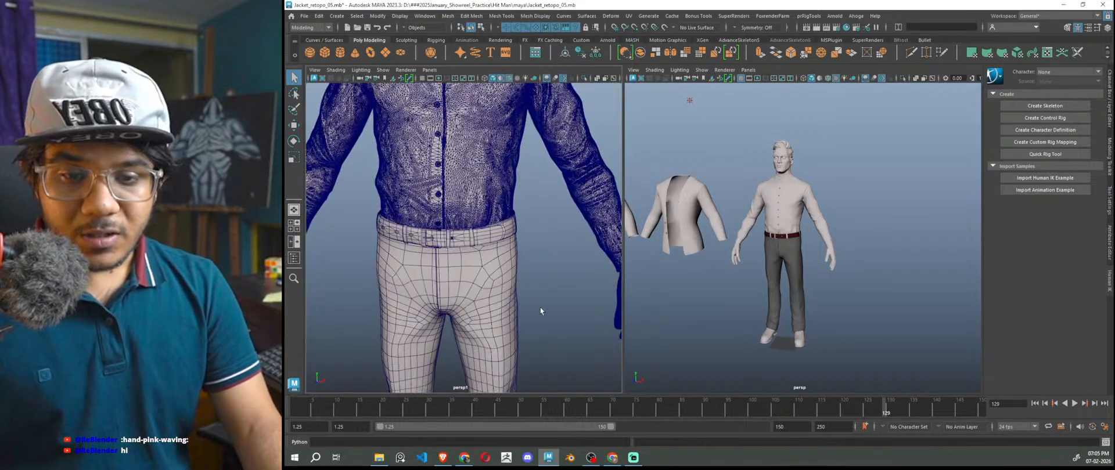
# - Examine the dense wireframe of the gloves and compare it with the trousers' topology
pyautogui.keyDown('alt'); pyautogui.moveTo(536, 307); pyautogui.dragTo(523, 306); pyautogui.keyUp('alt')
pyautogui.keyDown('alt'); pyautogui.moveTo(523, 306); pyautogui.dragTo(462, 264, button='middle'); pyautogui.keyUp('alt')
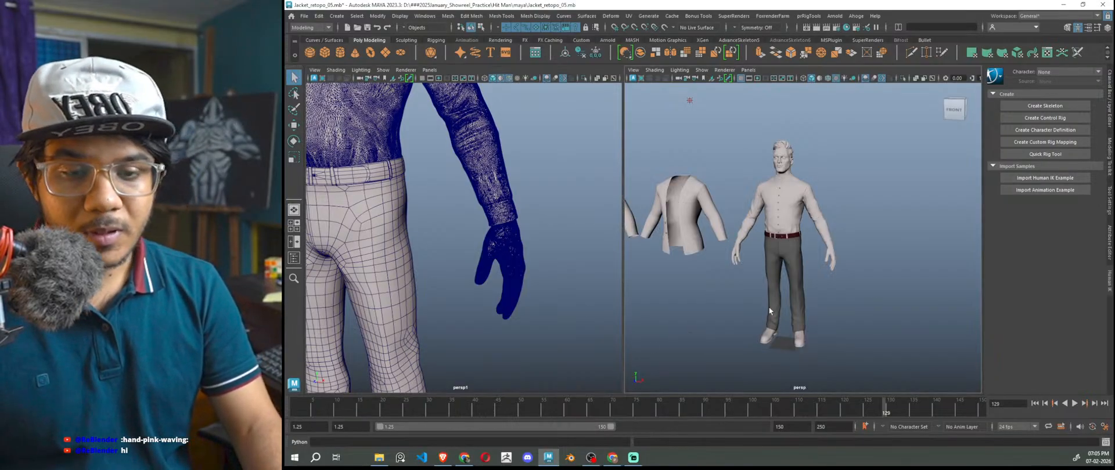
pyautogui.scroll(5, 852, 270)
pyautogui.scroll(2, 880, 310)
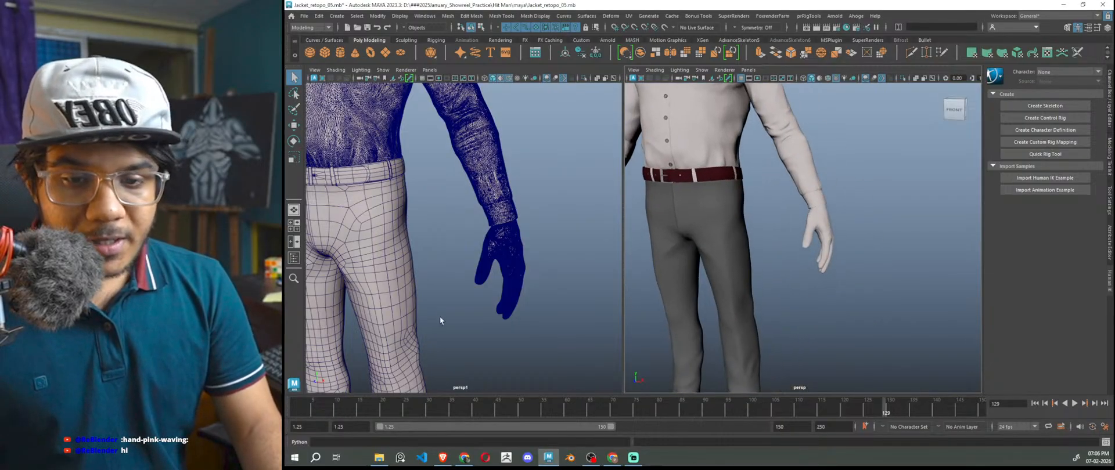
pyautogui.scroll(-8, 459, 314)
pyautogui.scroll(6, 500, 294)
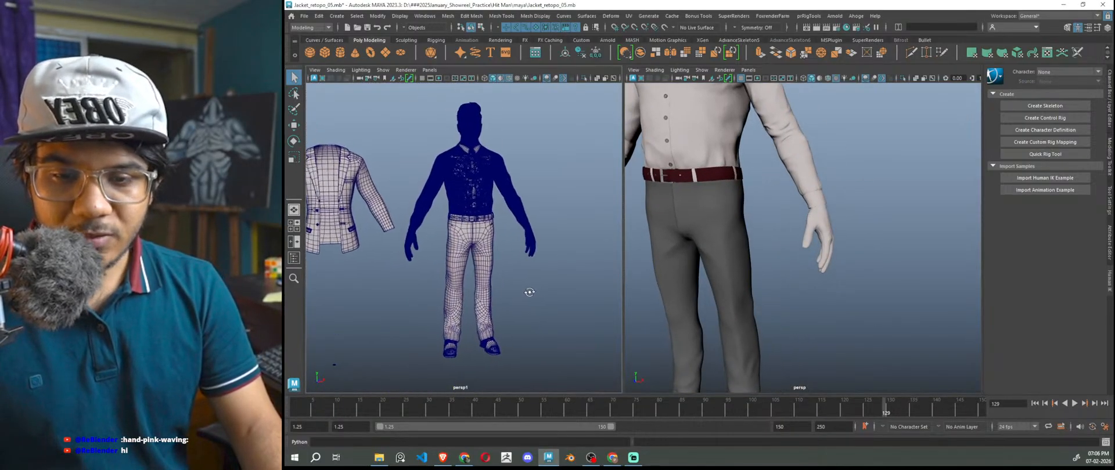
pyautogui.scroll(6, 480, 225)
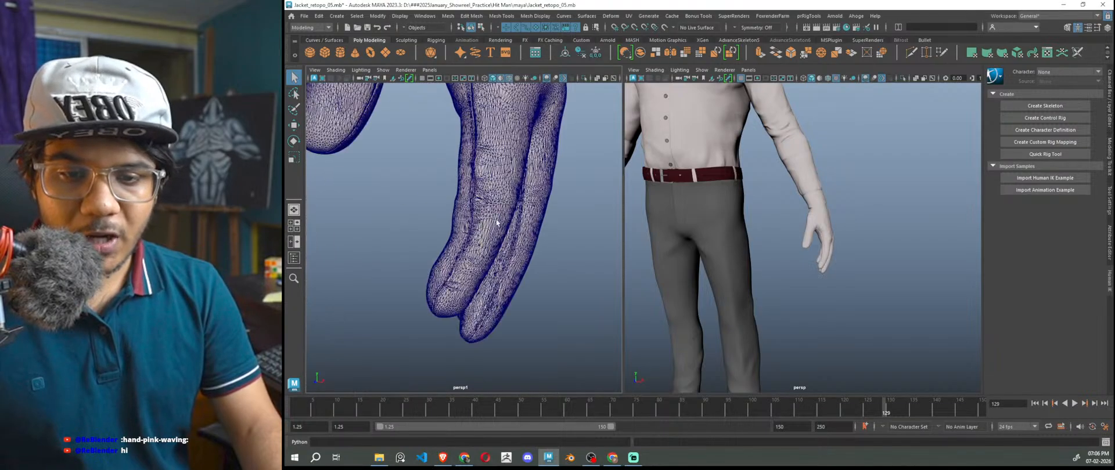
pyautogui.click(419, 208)
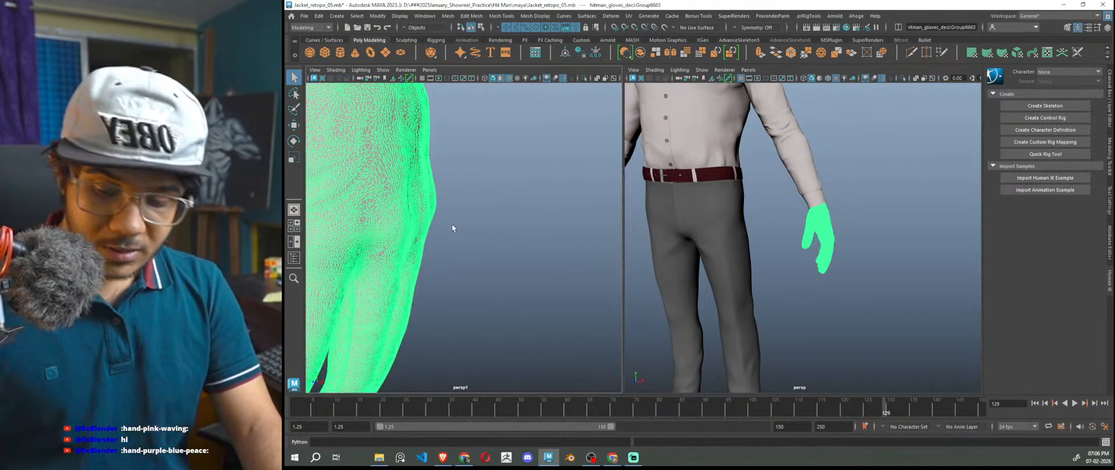
pyautogui.scroll(-6, 465, 230)
pyautogui.scroll(-3, 465, 230)
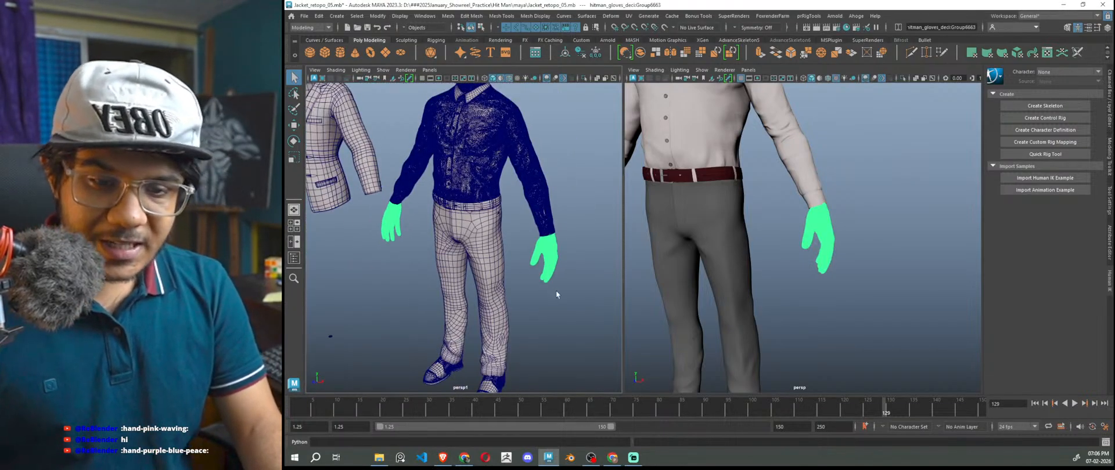
pyautogui.click(555, 291)
# - Inspect the shaded glove and shirt cuff beside the trousers from several angles
pyautogui.scroll(8, 557, 279)
pyautogui.scroll(10, 856, 260)
pyautogui.scroll(-10, 856, 260)
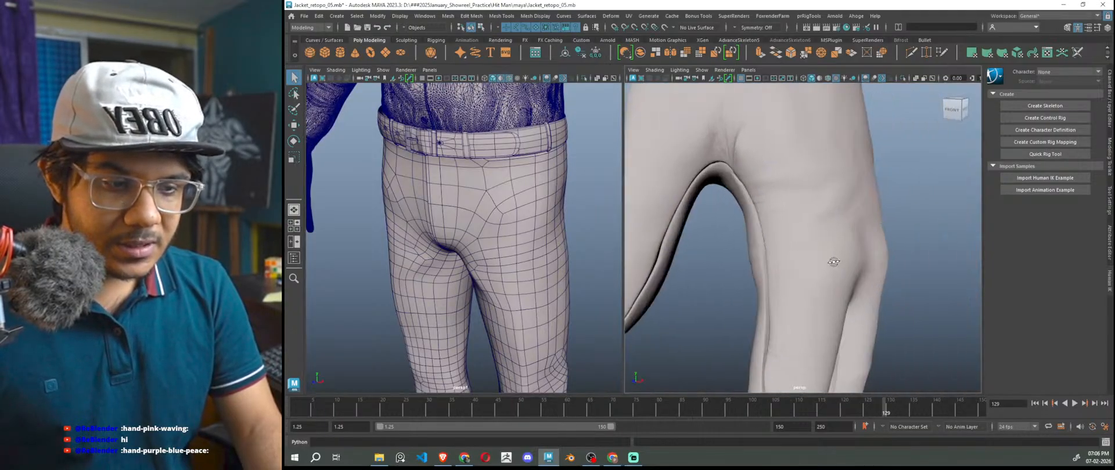
pyautogui.keyDown('alt'); pyautogui.moveTo(773, 243); pyautogui.dragTo(779, 234, button='middle'); pyautogui.keyUp('alt')
pyautogui.keyDown('alt'); pyautogui.moveTo(780, 235); pyautogui.dragTo(792, 233); pyautogui.keyUp('alt')
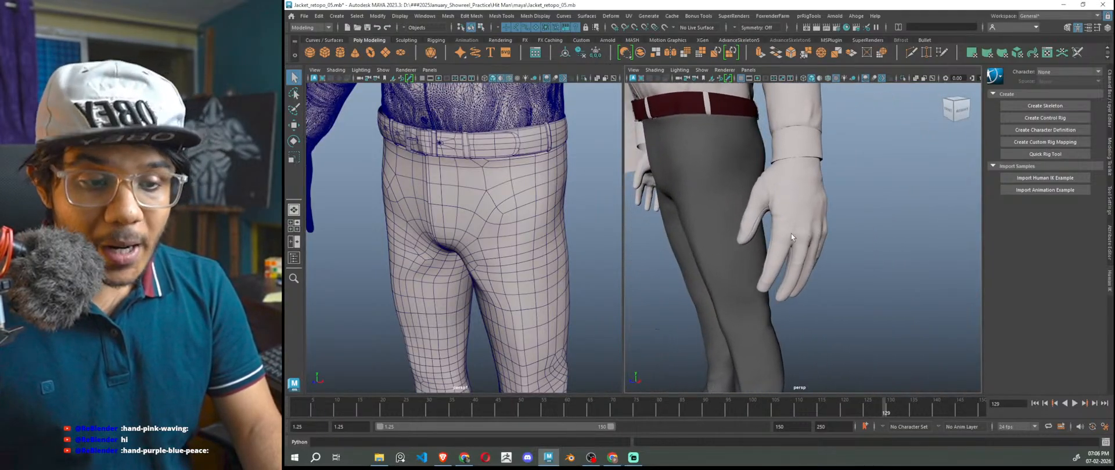
pyautogui.scroll(9, 792, 235)
pyautogui.scroll(-7, 802, 237)
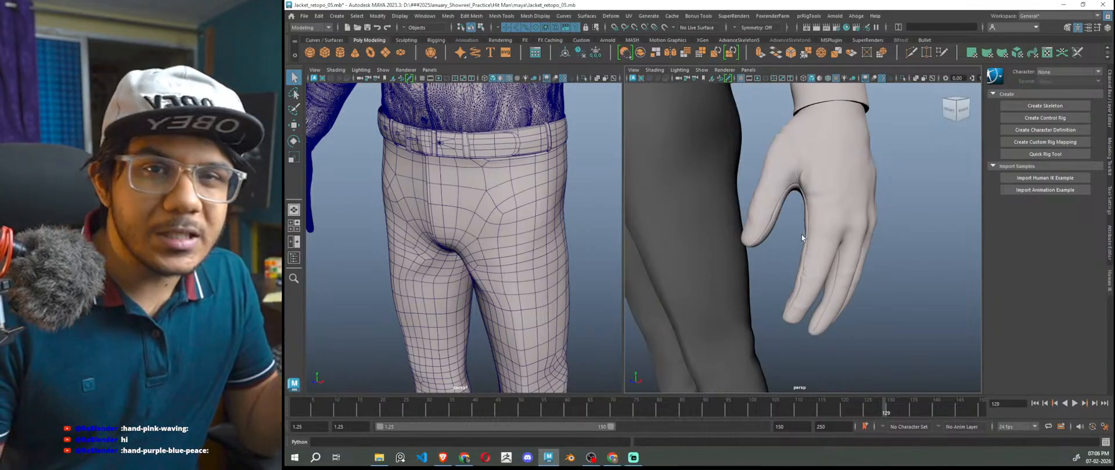
pyautogui.scroll(-4, 827, 238)
pyautogui.keyDown('alt'); pyautogui.moveTo(827, 238); pyautogui.dragTo(868, 250); pyautogui.keyUp('alt')
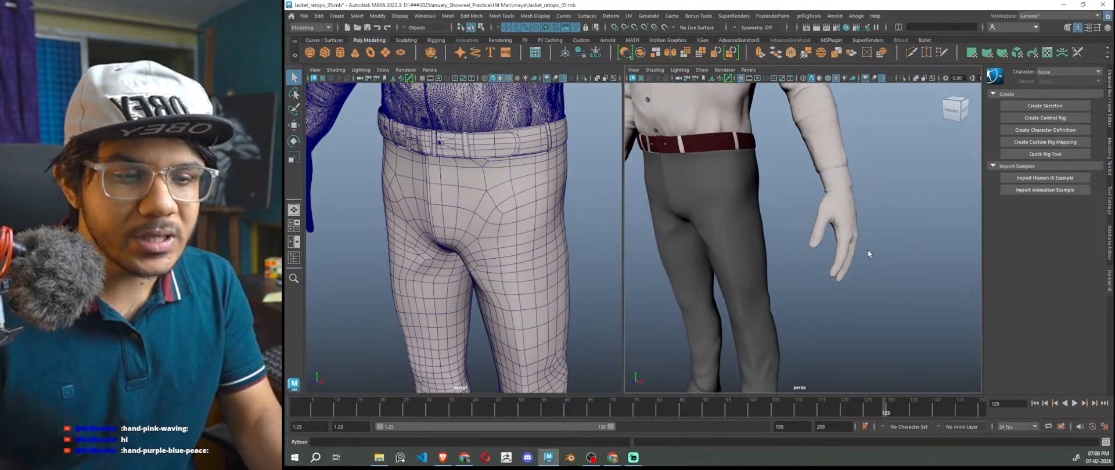
# - Inspect the glove's fingers, thumb and seams up close in the shaded view
pyautogui.scroll(4, 869, 238)
pyautogui.click(889, 213)
pyautogui.click(858, 264)
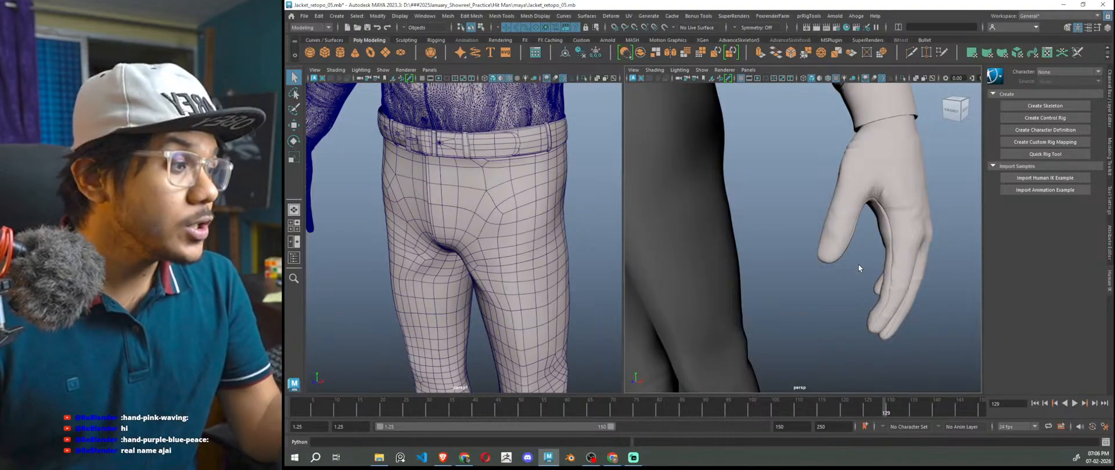
pyautogui.keyDown('alt'); pyautogui.moveTo(859, 265); pyautogui.dragTo(832, 263); pyautogui.keyUp('alt')
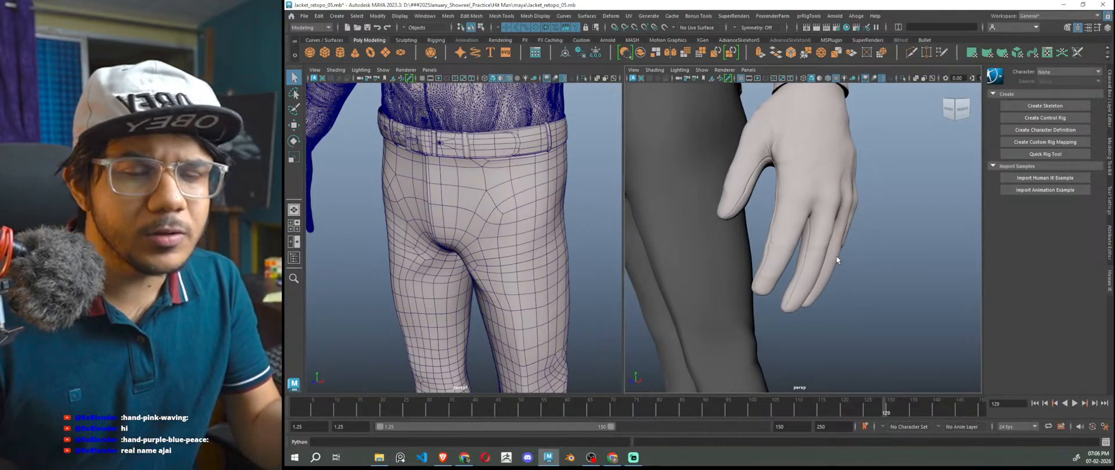
pyautogui.scroll(3, 829, 233)
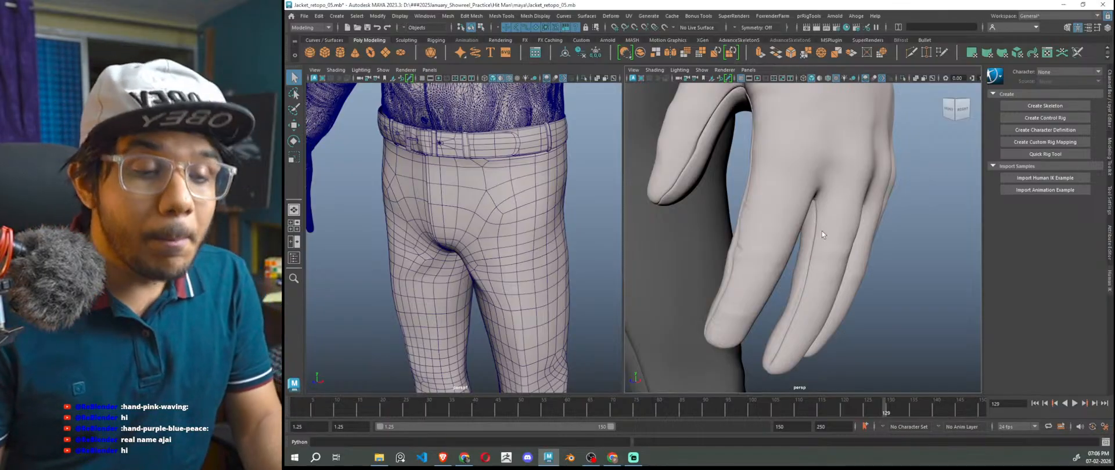
pyautogui.scroll(-7, 827, 283)
pyautogui.moveTo(829, 284)
pyautogui.keyDown('alt'); pyautogui.mouseDown()
pyautogui.moveTo(817, 284)
pyautogui.moveTo(834, 289)
pyautogui.mouseUp(); pyautogui.keyUp('alt')
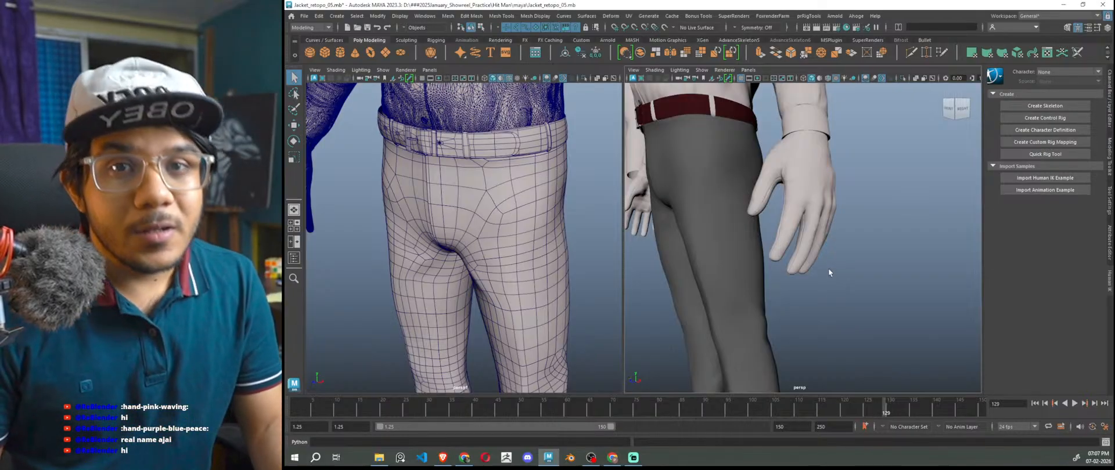
pyautogui.scroll(5, 829, 270)
pyautogui.keyDown('alt'); pyautogui.moveTo(824, 255); pyautogui.dragTo(816, 262); pyautogui.keyUp('alt')
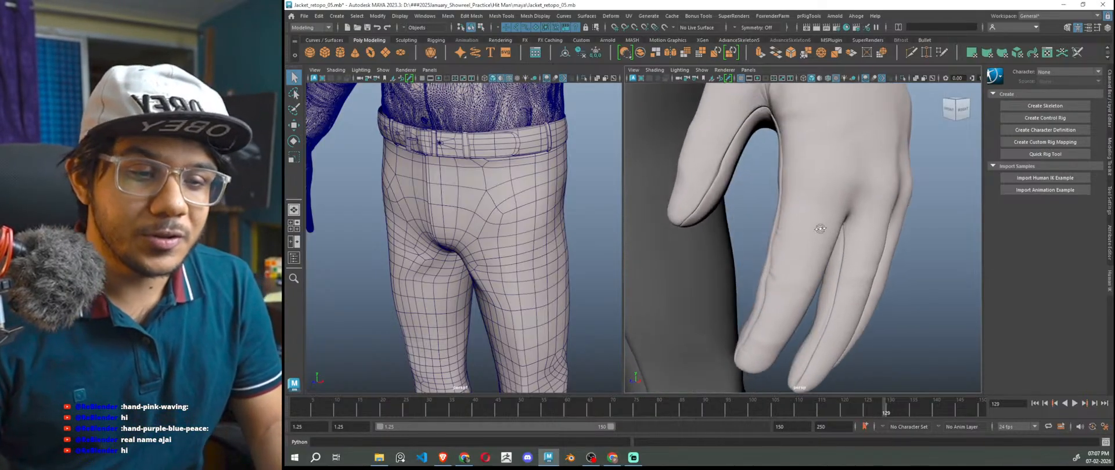
pyautogui.click(824, 296)
pyautogui.click(929, 307)
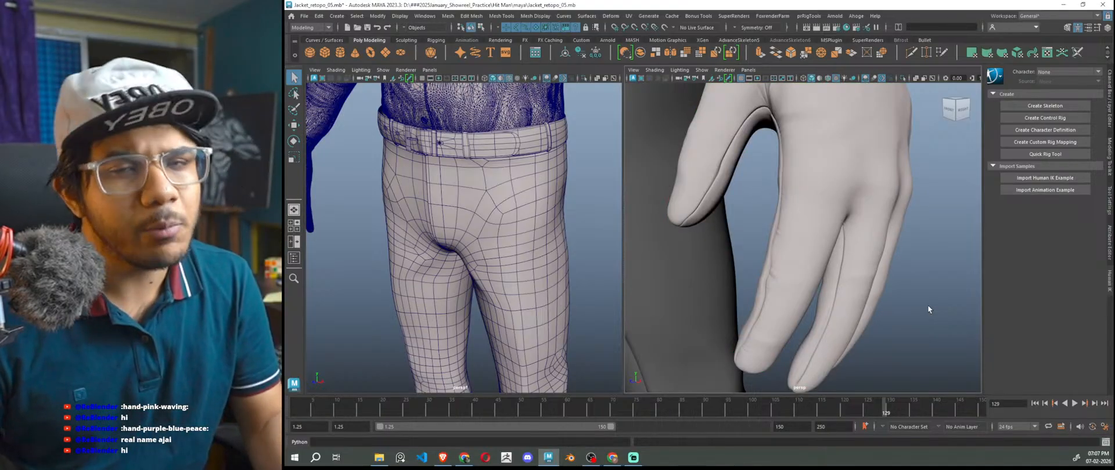
pyautogui.scroll(-6, 929, 288)
pyautogui.moveTo(896, 286)
pyautogui.keyDown('alt'); pyautogui.mouseDown()
pyautogui.moveTo(931, 286)
pyautogui.moveTo(906, 284)
pyautogui.mouseUp(); pyautogui.keyUp('alt')
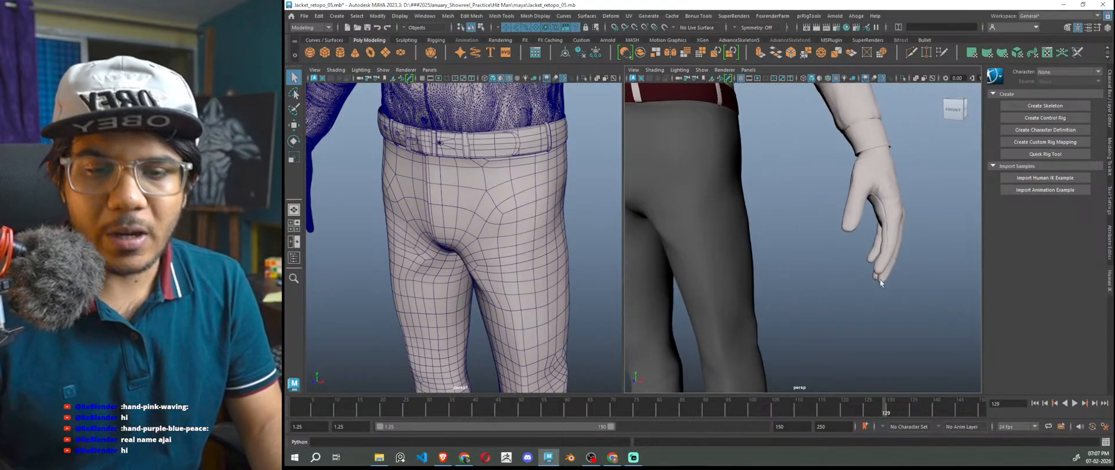
# - Examine the glove's fingertips and the gaps between fingers, and compare them with the whole hand beside the trousers
pyautogui.scroll(-7, 506, 239)
pyautogui.scroll(5, 876, 232)
pyautogui.scroll(-6, 875, 231)
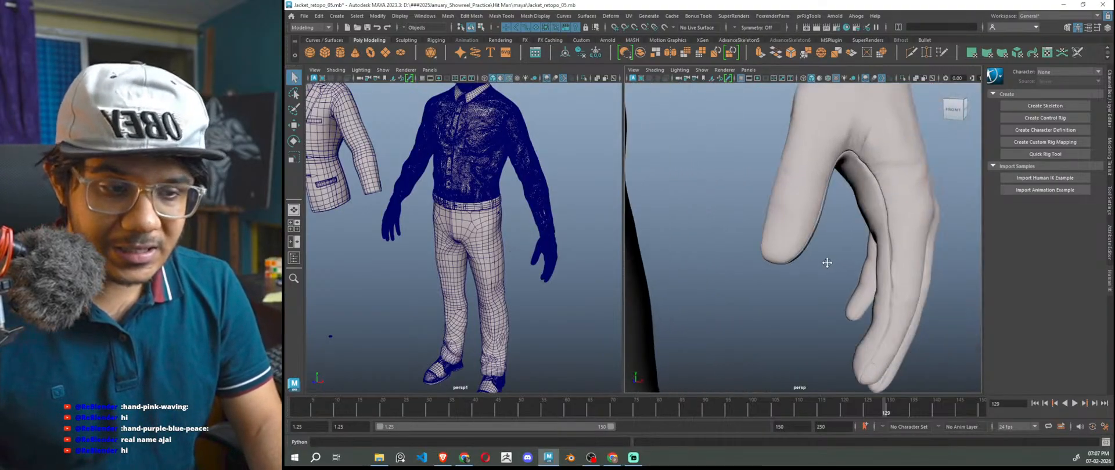
pyautogui.scroll(5, 853, 283)
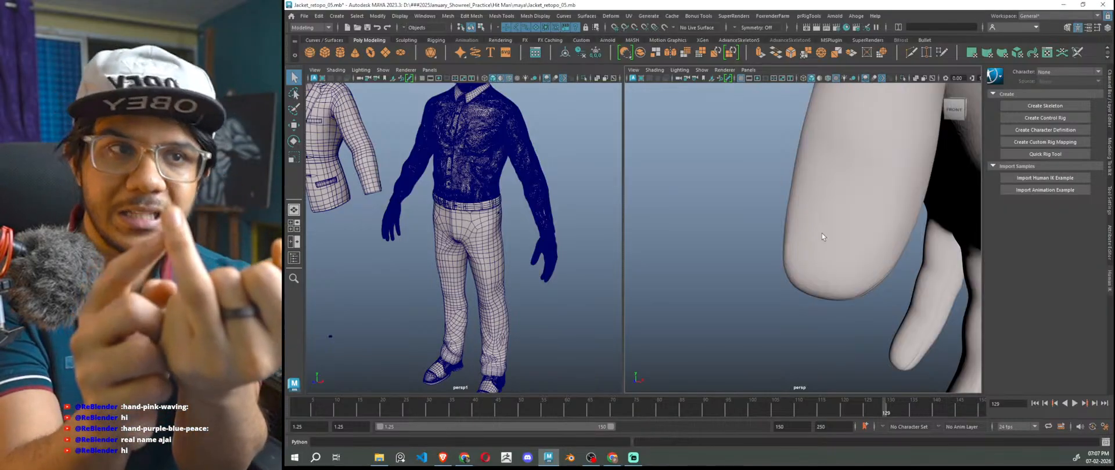
pyautogui.keyDown('alt'); pyautogui.moveTo(821, 232); pyautogui.dragTo(723, 230); pyautogui.keyUp('alt')
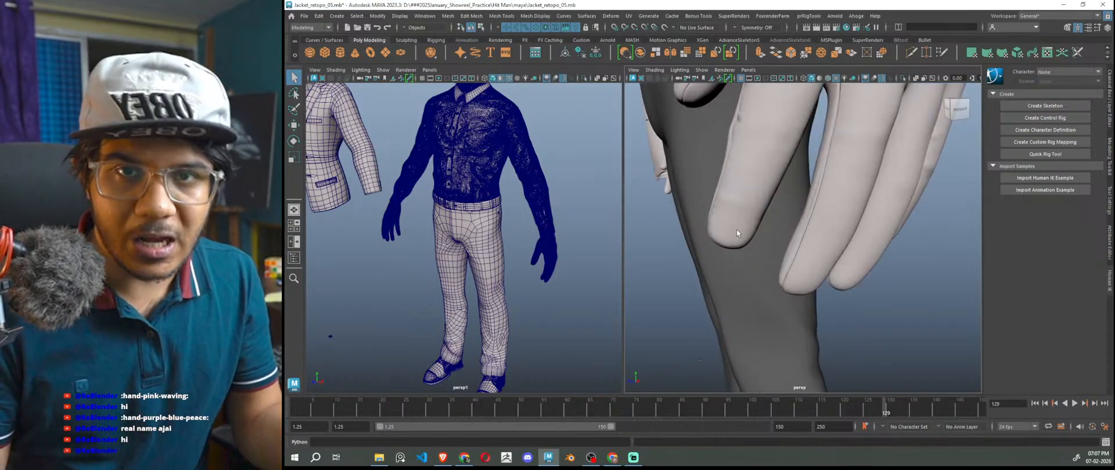
pyautogui.keyDown('alt'); pyautogui.moveTo(737, 229); pyautogui.dragTo(909, 290); pyautogui.keyUp('alt')
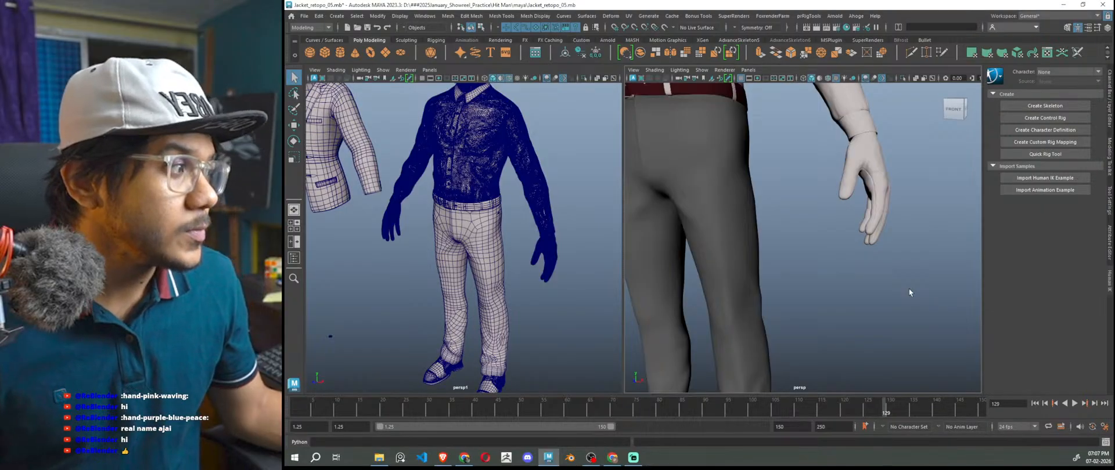
pyautogui.scroll(-2, 908, 288)
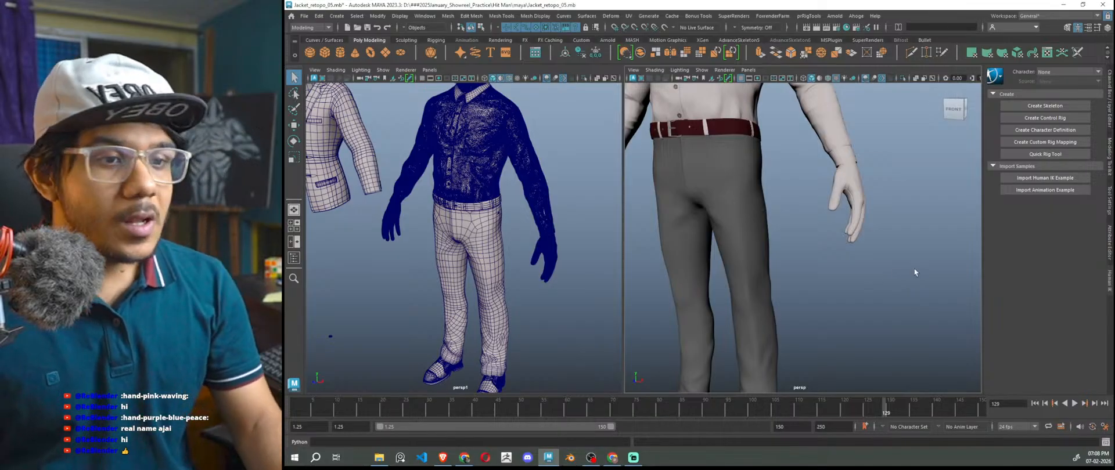
# - Display the character in the persp1 view as a shaded model with its assigned material colours, without wireframe
pyautogui.click(577, 168)
pyautogui.keyDown('alt'); pyautogui.moveTo(538, 248); pyautogui.dragTo(575, 236); pyautogui.keyUp('alt')
pyautogui.scroll(5, 477, 176)
pyautogui.keyDown('alt'); pyautogui.moveTo(477, 176); pyautogui.dragTo(471, 174); pyautogui.keyUp('alt')
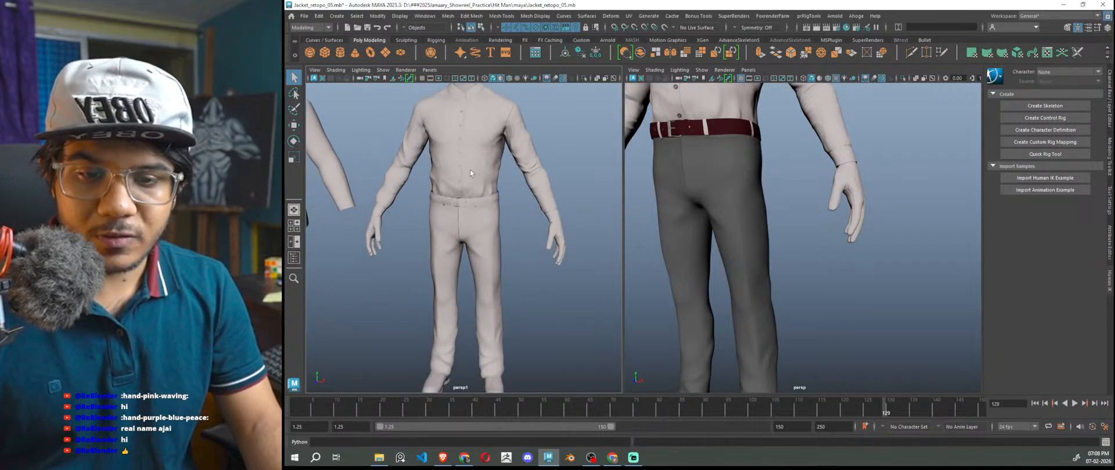
pyautogui.click(325, 70)
pyautogui.click(365, 143)
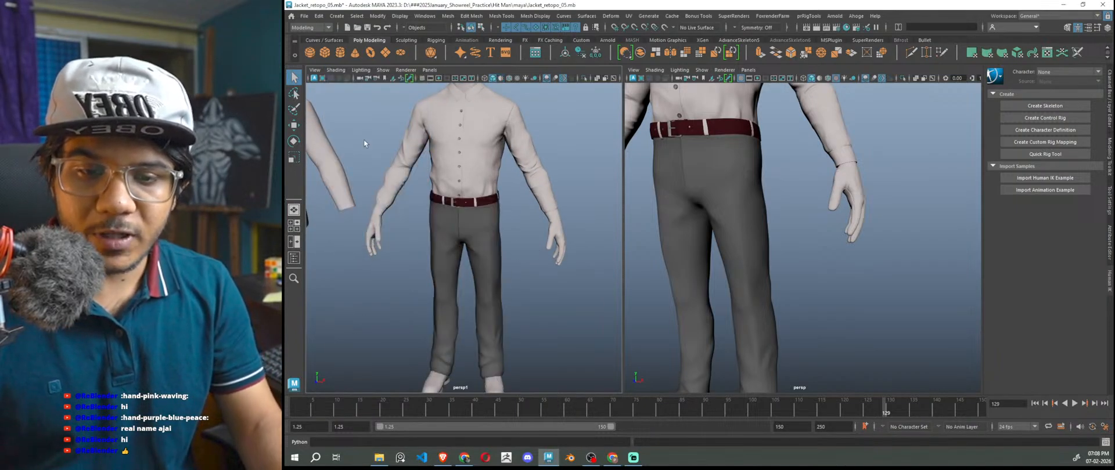
# - Inspect the shaded shirt, belt, trousers and shoes of the character in the persp1 view
pyautogui.scroll(-4, 472, 218)
pyautogui.scroll(4, 489, 228)
pyautogui.keyDown('alt'); pyautogui.moveTo(502, 280); pyautogui.dragTo(488, 252, button='middle'); pyautogui.keyUp('alt')
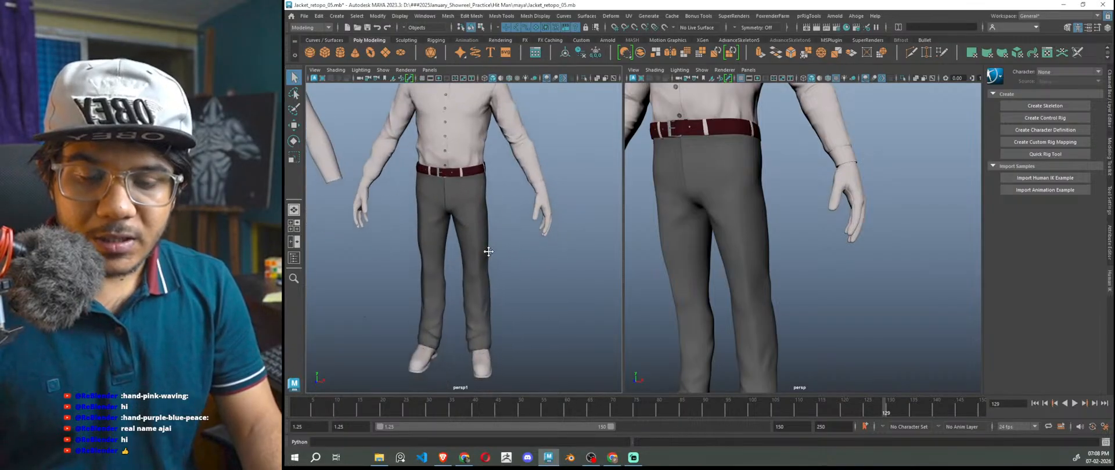
pyautogui.scroll(3, 463, 174)
pyautogui.scroll(-6, 473, 192)
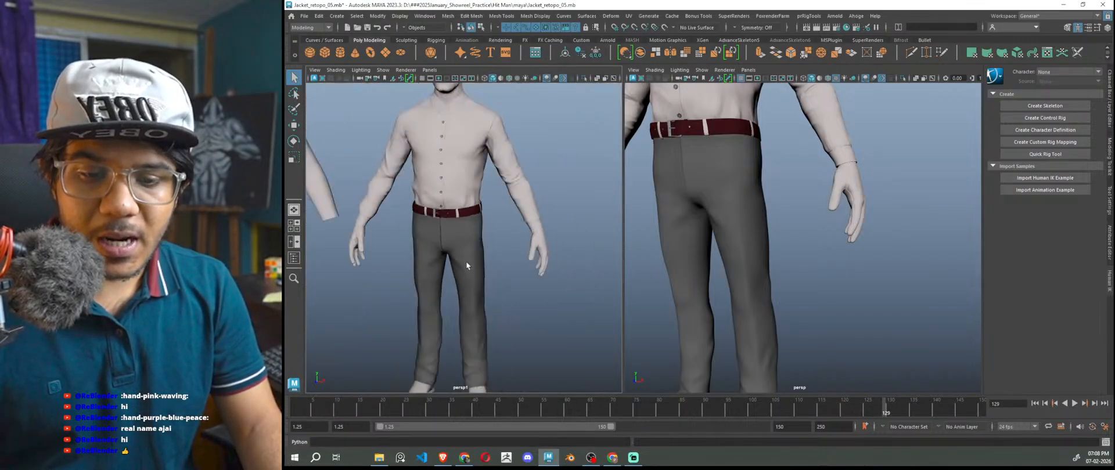
pyautogui.scroll(-2, 466, 262)
pyautogui.scroll(2, 461, 266)
pyautogui.scroll(-3, 461, 266)
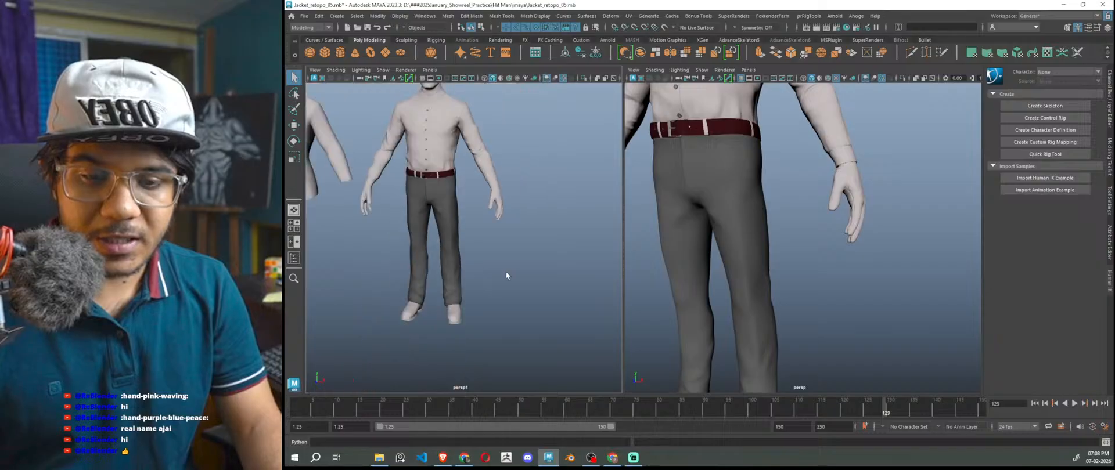
pyautogui.keyDown('alt'); pyautogui.moveTo(506, 275); pyautogui.dragTo(467, 274); pyautogui.keyUp('alt')
# - Isolate the gloves in the persp view and widen that view
pyautogui.click(847, 205)
pyautogui.scroll(-5, 845, 256)
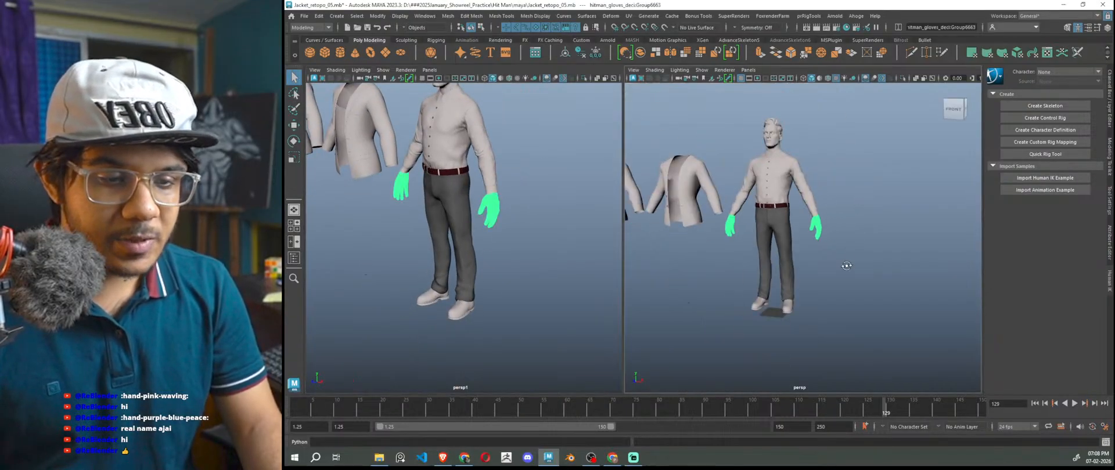
pyautogui.scroll(-1, 845, 265)
pyautogui.hotkey('ctrl', '1')
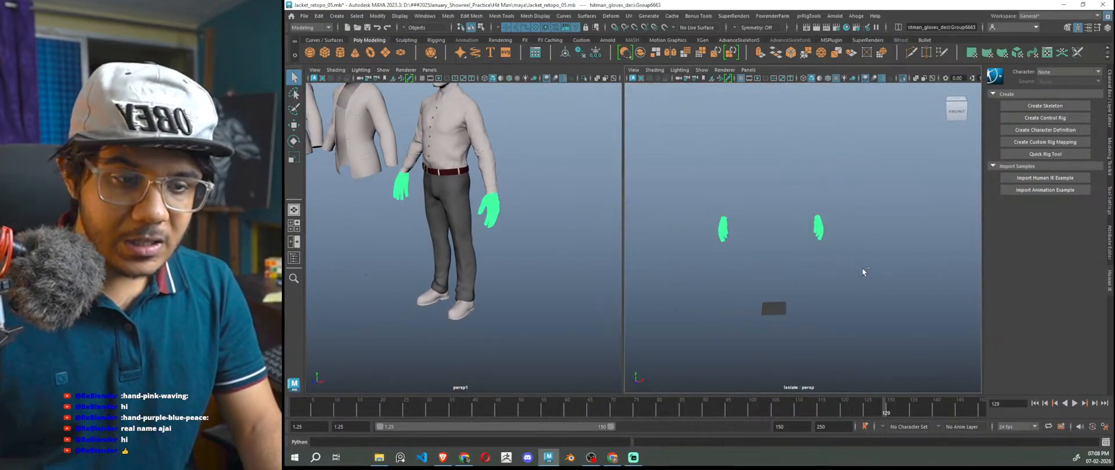
pyautogui.click(862, 267)
pyautogui.scroll(2, 854, 278)
pyautogui.moveTo(625, 218); pyautogui.dragTo(508, 218)
# - Make the gloves mesh the live surface and activate the Quad Draw tool
pyautogui.keyDown('alt'); pyautogui.moveTo(751, 287); pyautogui.dragTo(789, 279); pyautogui.keyUp('alt')
pyautogui.scroll(5, 802, 250)
pyautogui.keyDown('alt'); pyautogui.moveTo(817, 246); pyautogui.dragTo(762, 350, button='middle'); pyautogui.keyUp('alt')
pyautogui.scroll(2, 749, 337)
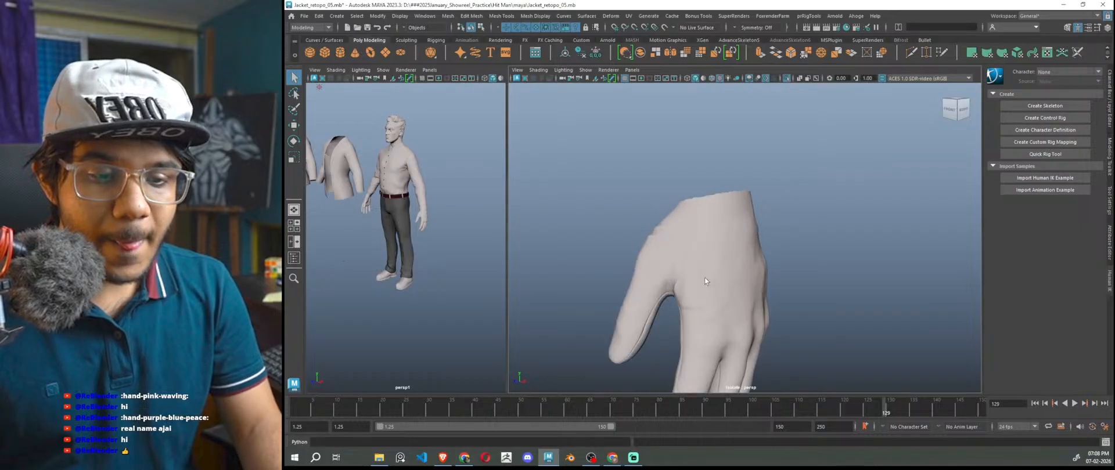
pyautogui.click(709, 285)
pyautogui.scroll(1, 702, 276)
pyautogui.click(664, 27)
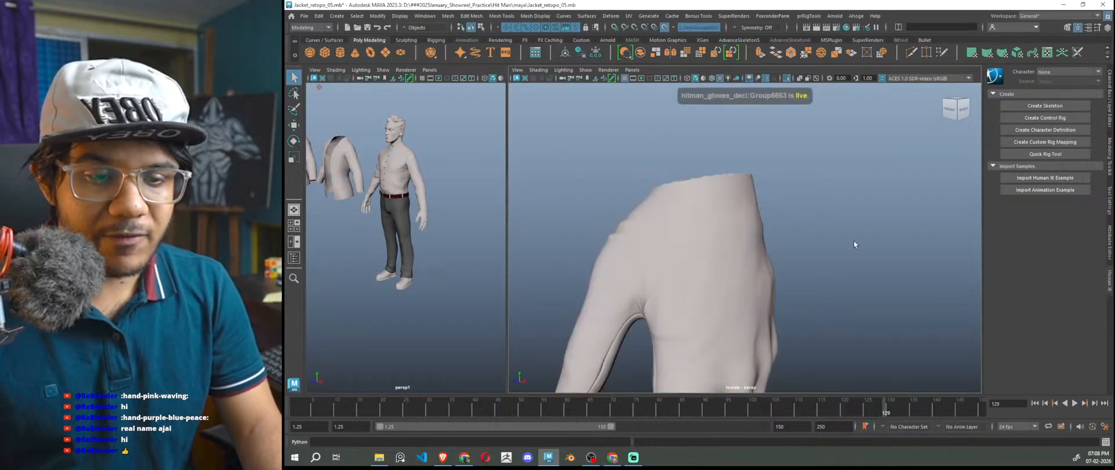
pyautogui.scroll(-4, 853, 241)
pyautogui.scroll(3, 761, 192)
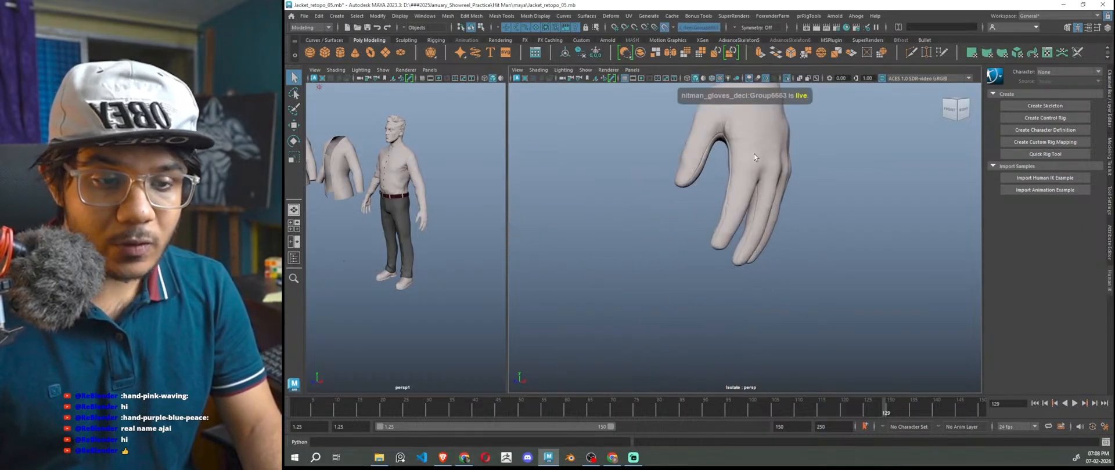
pyautogui.click(1109, 156)
pyautogui.click(1073, 336)
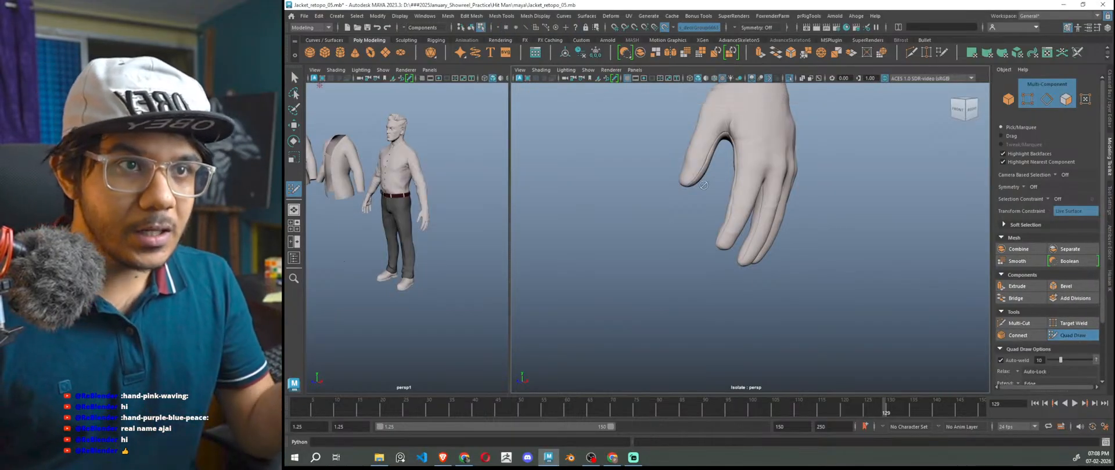
# - Inspect the isolated live glove from the thumb side, the back of the hand and the fingers
pyautogui.keyDown('alt'); pyautogui.moveTo(773, 208); pyautogui.dragTo(778, 249); pyautogui.keyUp('alt')
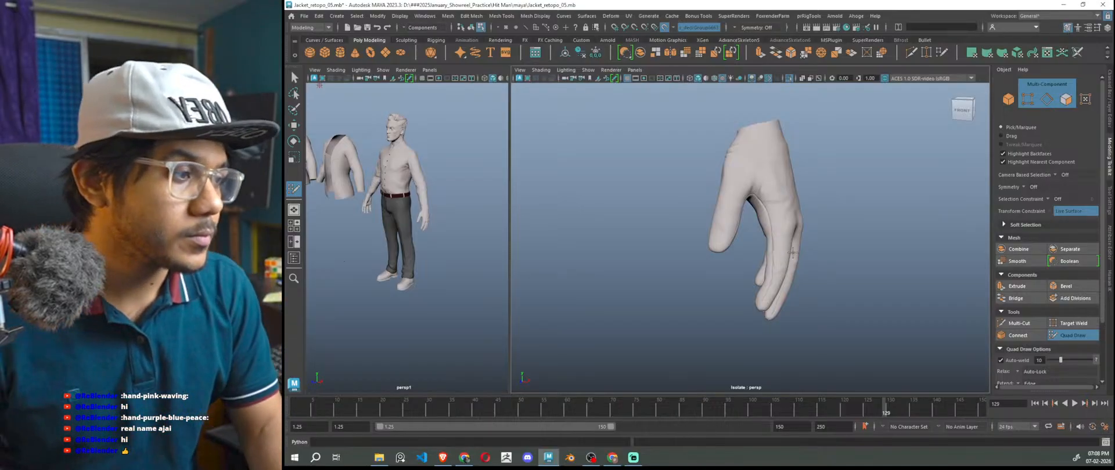
pyautogui.keyDown('alt'); pyautogui.moveTo(876, 281); pyautogui.dragTo(853, 274); pyautogui.keyUp('alt')
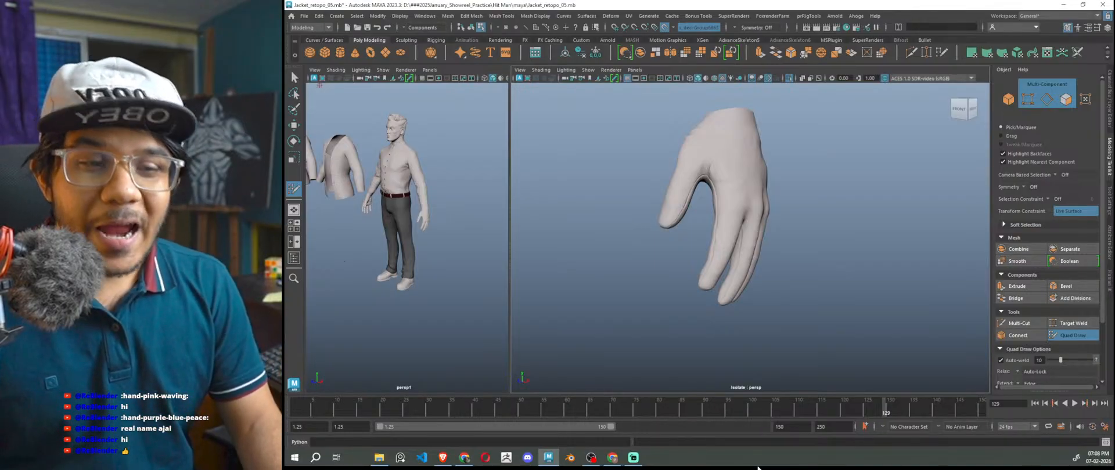
pyautogui.scroll(5, 755, 267)
pyautogui.keyDown('alt'); pyautogui.moveTo(760, 261); pyautogui.dragTo(694, 268); pyautogui.keyUp('alt')
pyautogui.keyDown('alt'); pyautogui.moveTo(694, 267); pyautogui.dragTo(847, 293, button='middle'); pyautogui.keyUp('alt')
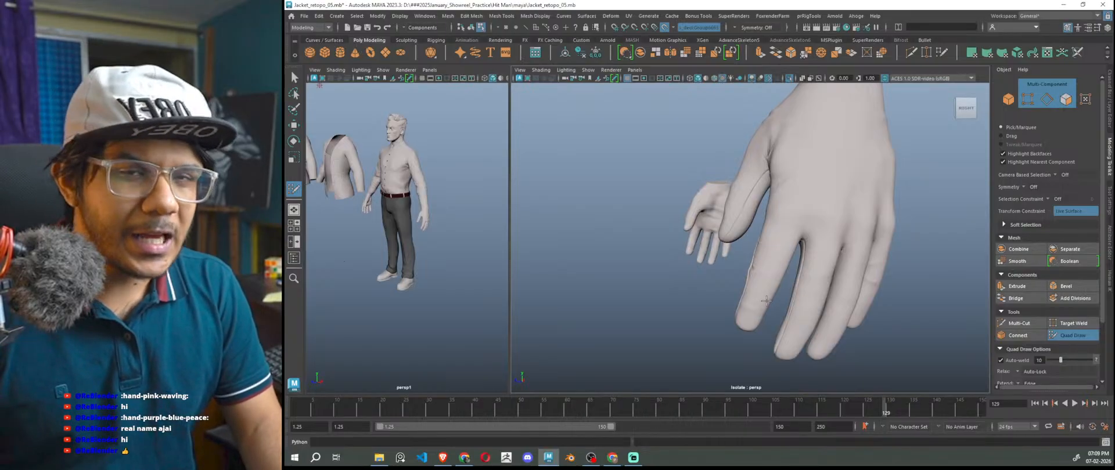
pyautogui.scroll(-3, 766, 302)
pyautogui.keyDown('alt'); pyautogui.moveTo(764, 304); pyautogui.dragTo(815, 315); pyautogui.keyUp('alt')
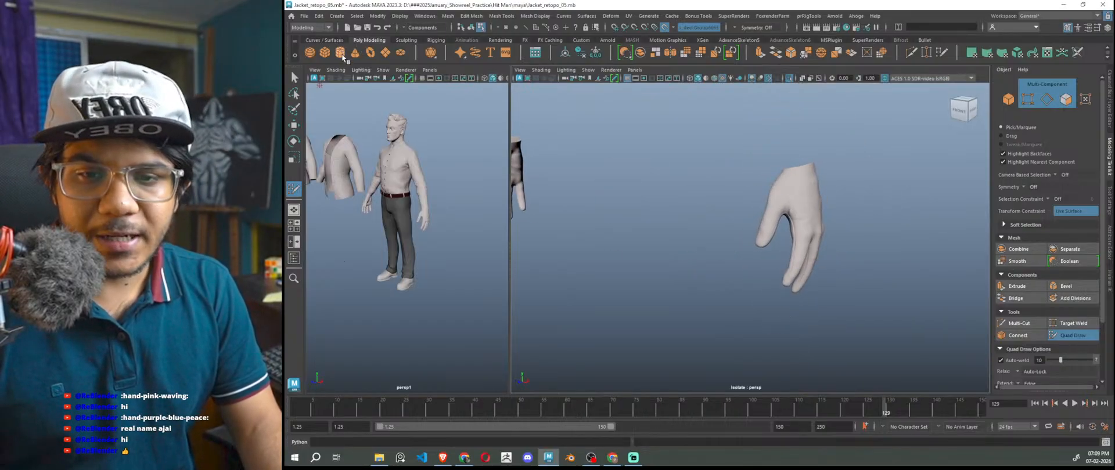
# - Create a polygon cylinder at the origin and frame it in the persp1 view, selected as an object
pyautogui.scroll(-8, 805, 344)
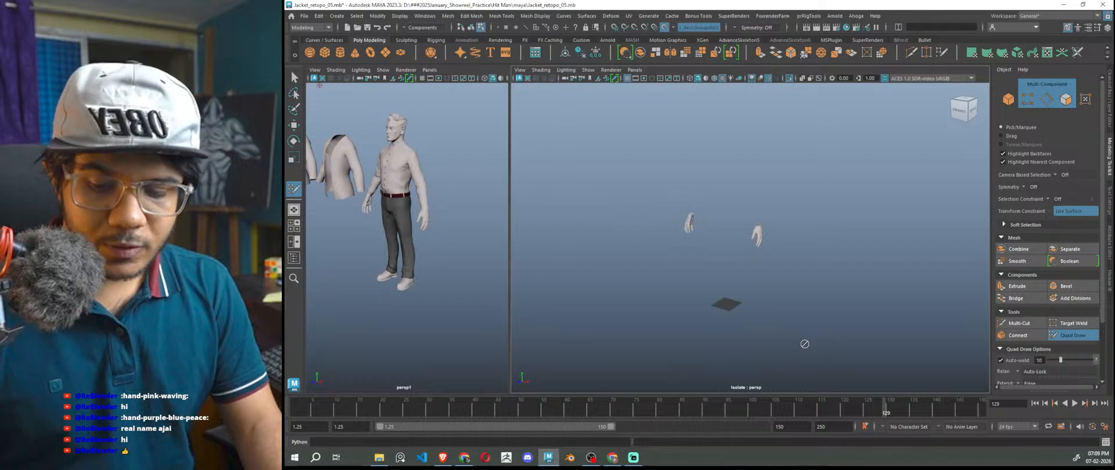
pyautogui.scroll(-5, 383, 310)
pyautogui.press('w')
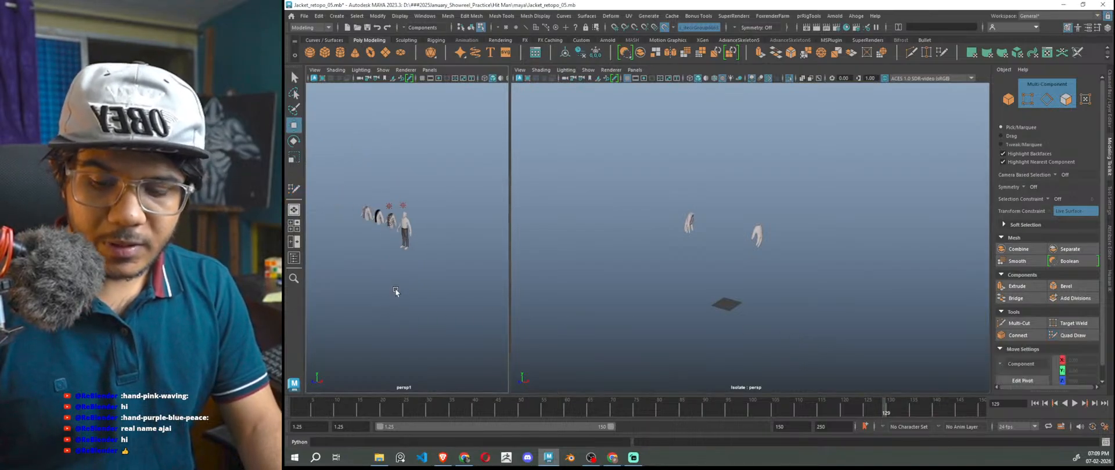
pyautogui.scroll(8, 401, 291)
pyautogui.scroll(-3, 414, 292)
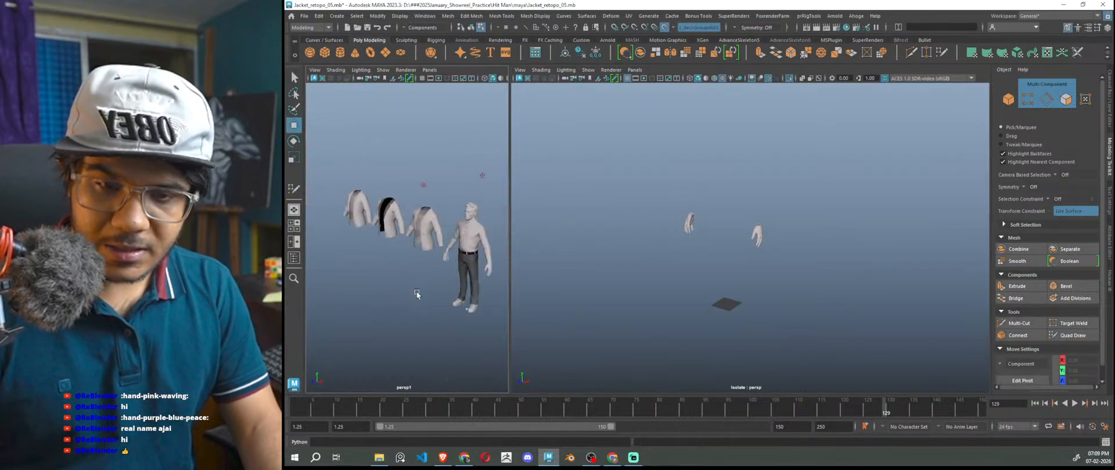
pyautogui.scroll(10, 415, 293)
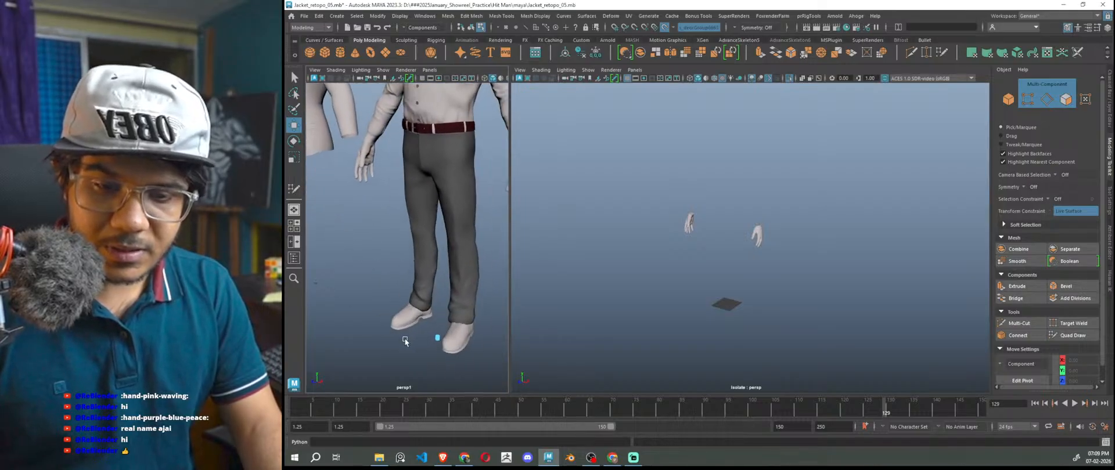
pyautogui.click(451, 342)
pyautogui.press('f')
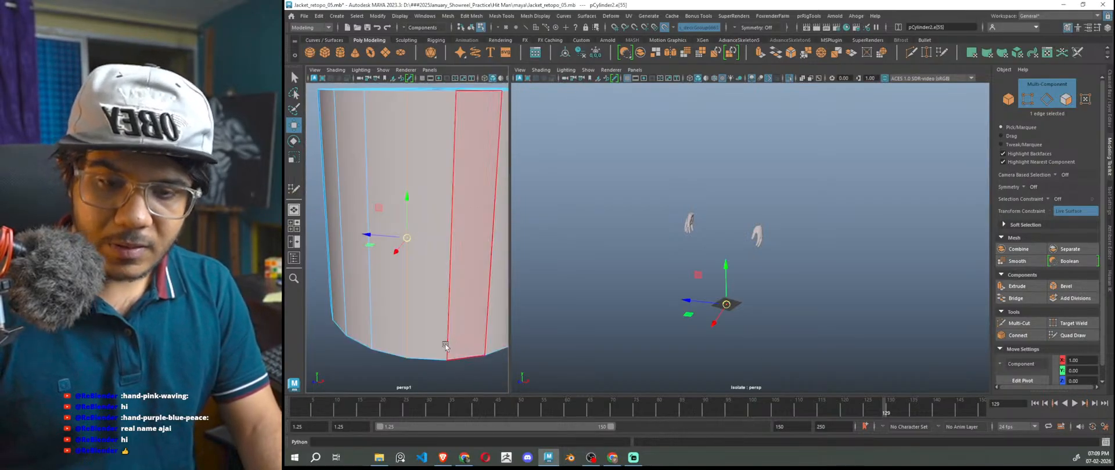
pyautogui.scroll(-6, 456, 291)
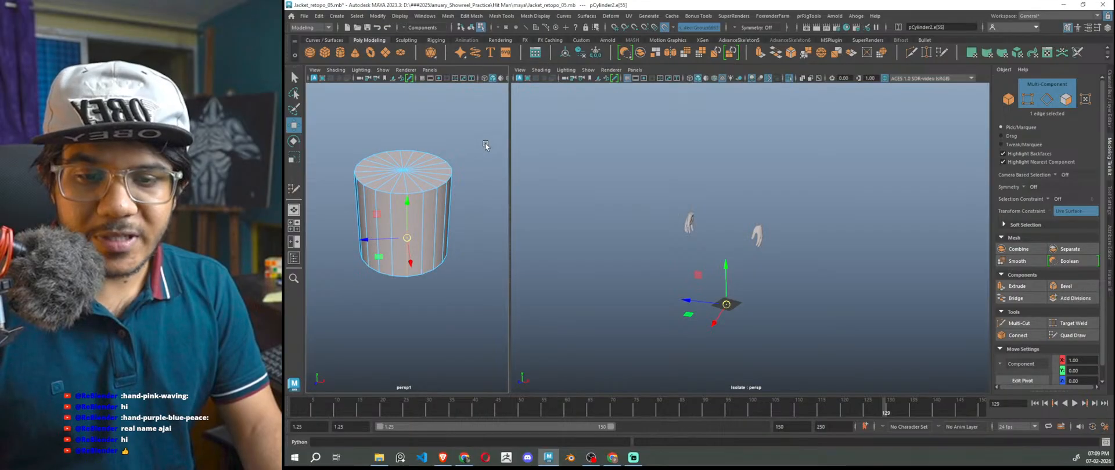
pyautogui.moveTo(488, 139); pyautogui.dragTo(485, 141, button='right')
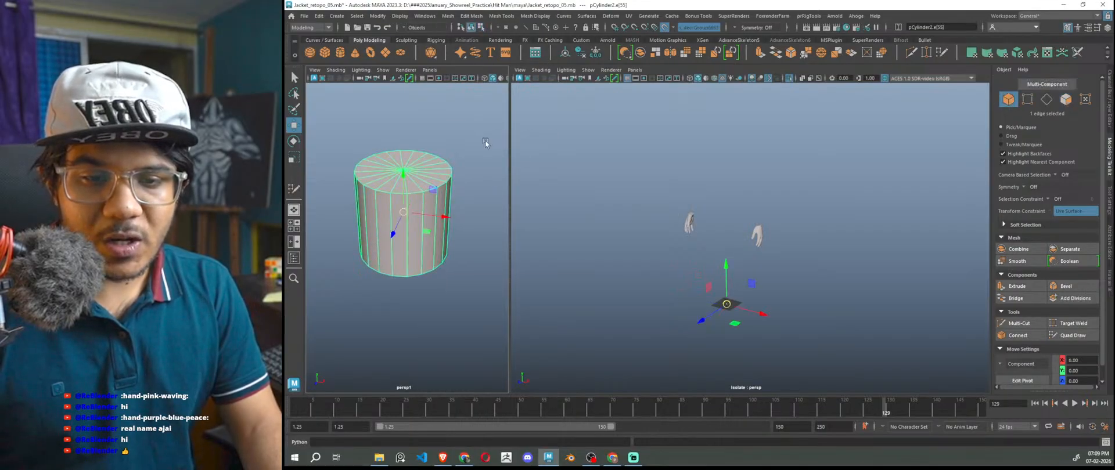
# - Reduce the cylinder's axis subdivisions to give it a few broad side faces
pyautogui.click(1109, 103)
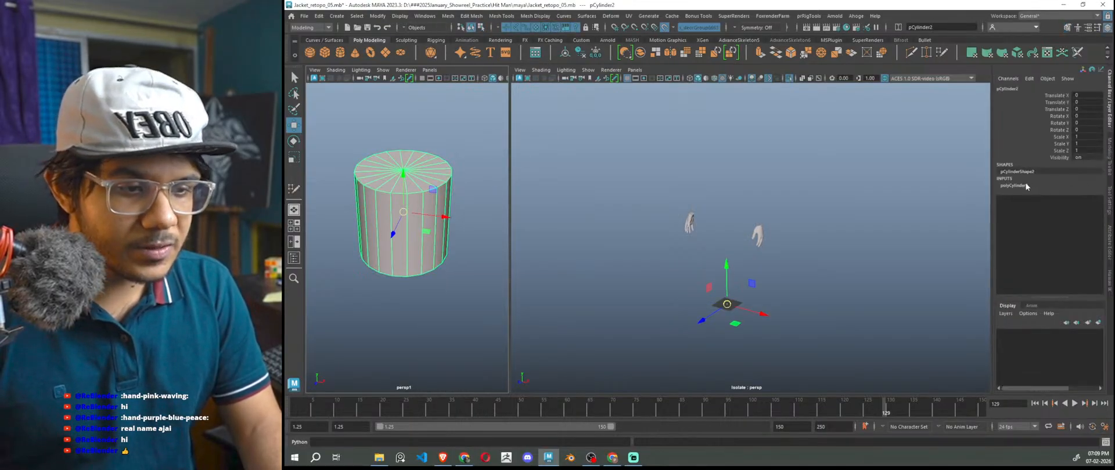
pyautogui.click(1014, 185)
pyautogui.click(1056, 213)
pyautogui.moveTo(888, 234); pyautogui.dragTo(843, 232, button='middle')
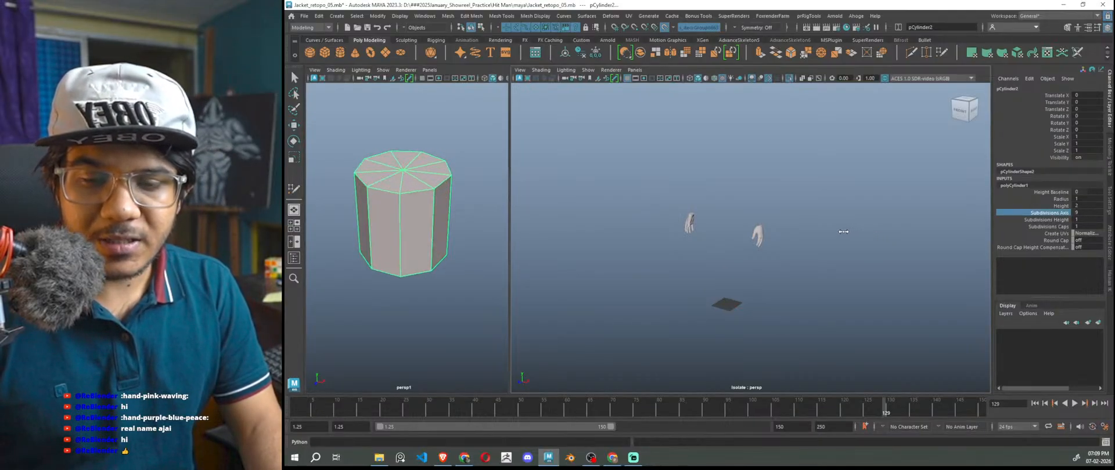
# - Count the cylinder's side faces by adding them one by one to a face selection around its circumference, and clear the selection
pyautogui.keyDown('alt'); pyautogui.moveTo(435, 284); pyautogui.dragTo(433, 289); pyautogui.keyUp('alt')
pyautogui.moveTo(430, 205); pyautogui.dragTo(431, 232, button='right')
pyautogui.click(408, 229)
pyautogui.press('w')
pyautogui.keyDown('shift'); pyautogui.click(388, 235); pyautogui.keyUp('shift')
pyautogui.keyDown('alt'); pyautogui.moveTo(368, 289); pyautogui.dragTo(415, 295); pyautogui.keyUp('alt')
pyautogui.keyDown('shift'); pyautogui.click(352, 235); pyautogui.keyUp('shift')
pyautogui.keyDown('shift'); pyautogui.click(340, 243); pyautogui.keyUp('shift')
pyautogui.keyDown('alt'); pyautogui.moveTo(344, 249); pyautogui.dragTo(489, 262); pyautogui.keyUp('alt')
pyautogui.keyDown('shift'); pyautogui.click(381, 281); pyautogui.keyUp('shift')
pyautogui.keyDown('shift'); pyautogui.click(351, 282); pyautogui.keyUp('shift')
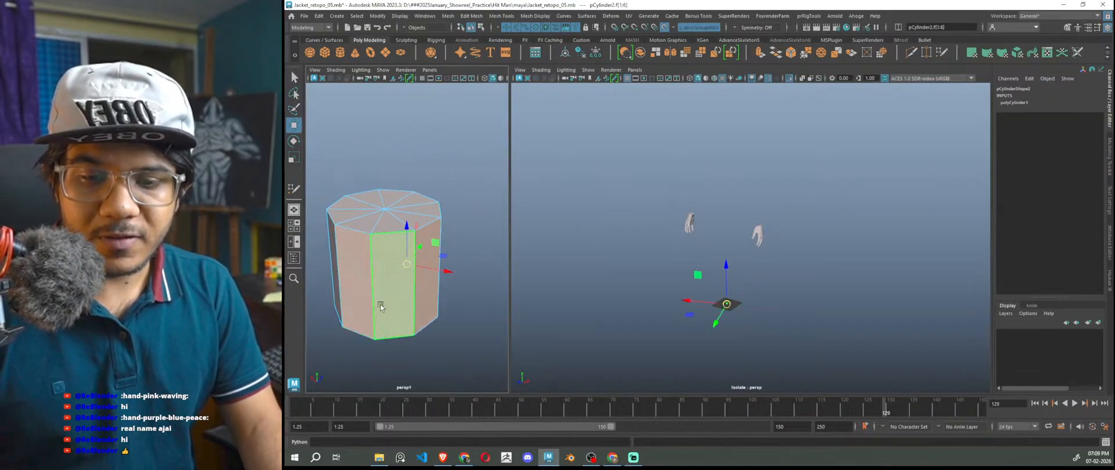
pyautogui.keyDown('alt'); pyautogui.moveTo(379, 299); pyautogui.dragTo(466, 309); pyautogui.keyUp('alt')
pyautogui.keyDown('shift'); pyautogui.click(458, 305); pyautogui.keyUp('shift')
pyautogui.keyDown('shift'); pyautogui.click(403, 282); pyautogui.keyUp('shift')
pyautogui.keyDown('alt'); pyautogui.moveTo(386, 337); pyautogui.dragTo(467, 291); pyautogui.keyUp('alt')
pyautogui.keyDown('shift'); pyautogui.click(449, 234); pyautogui.keyUp('shift')
pyautogui.keyDown('alt'); pyautogui.moveTo(430, 324); pyautogui.dragTo(466, 352); pyautogui.keyUp('alt')
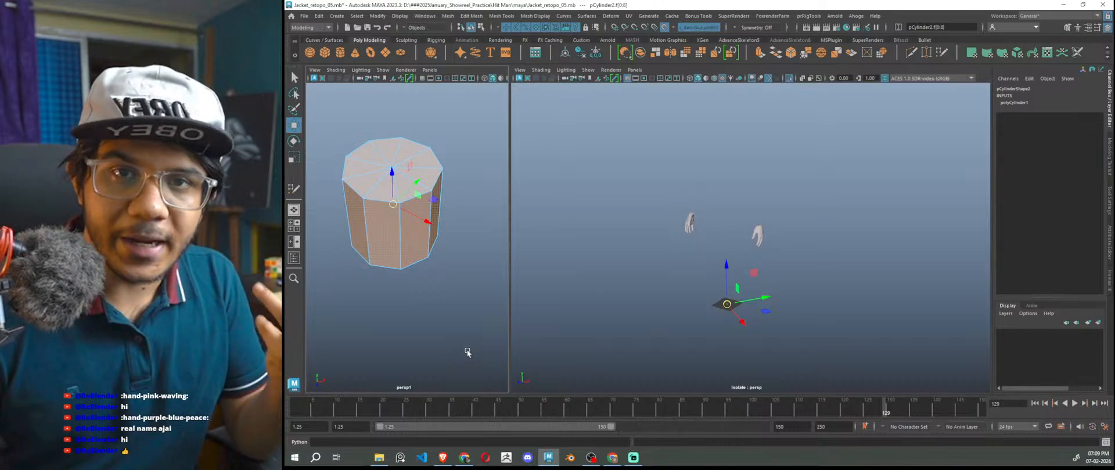
pyautogui.click(474, 338)
# - Examine the isolated glove's index finger and knuckle area up close alongside the low-poly cylinder
pyautogui.scroll(-5, 474, 338)
pyautogui.scroll(-1, 834, 334)
pyautogui.scroll(10, 797, 261)
pyautogui.keyDown('alt'); pyautogui.moveTo(836, 269); pyautogui.dragTo(786, 262); pyautogui.keyUp('alt')
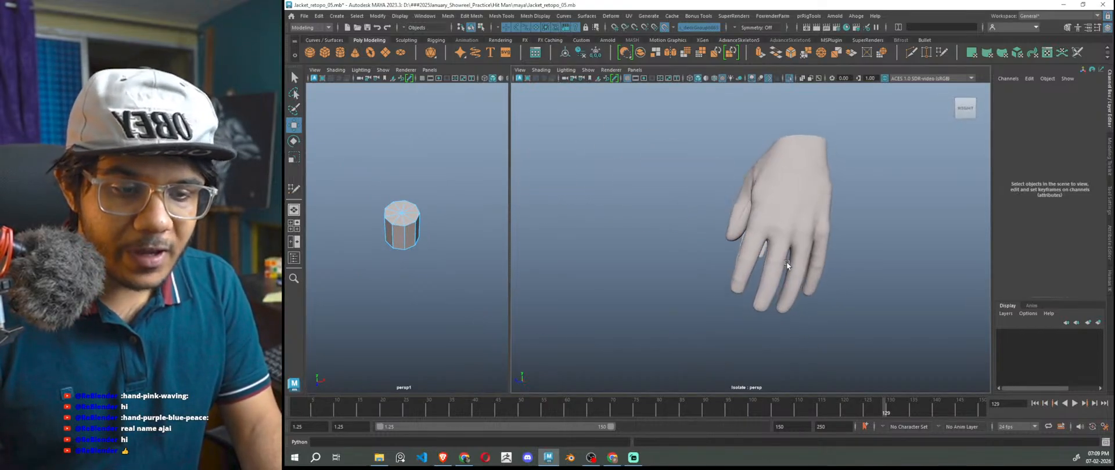
pyautogui.scroll(3, 778, 255)
pyautogui.scroll(3, 764, 250)
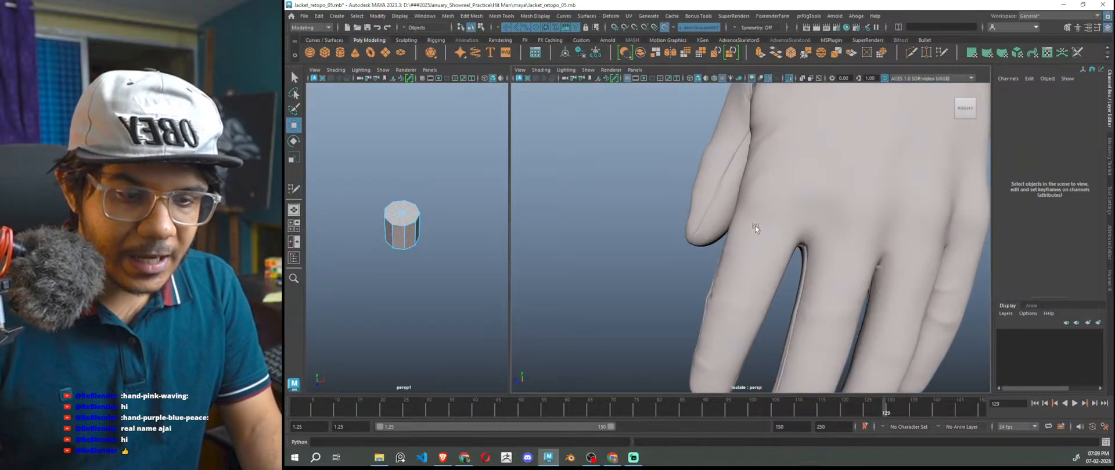
pyautogui.scroll(-4, 741, 297)
pyautogui.keyDown('alt'); pyautogui.moveTo(742, 296); pyautogui.dragTo(946, 268); pyautogui.keyUp('alt')
pyautogui.keyDown('alt'); pyautogui.moveTo(823, 283); pyautogui.dragTo(703, 222); pyautogui.keyUp('alt')
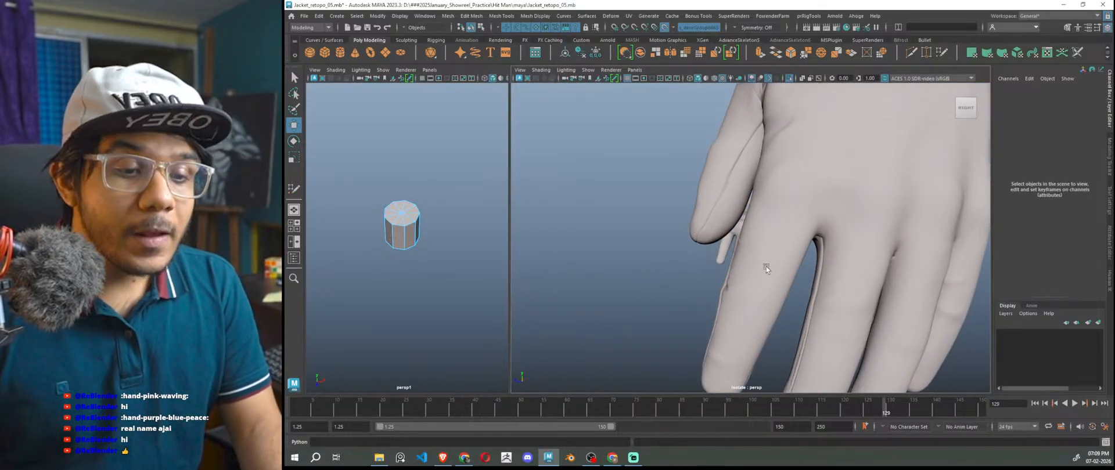
# - Draw a first quad with Quad Draw at the base of the glove's index finger
pyautogui.click(1111, 199)
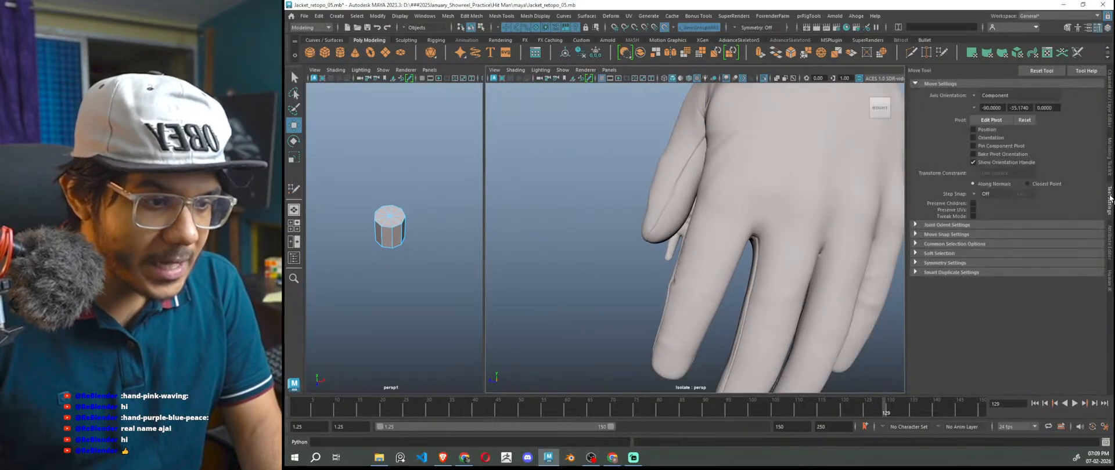
pyautogui.click(1109, 175)
pyautogui.click(1072, 335)
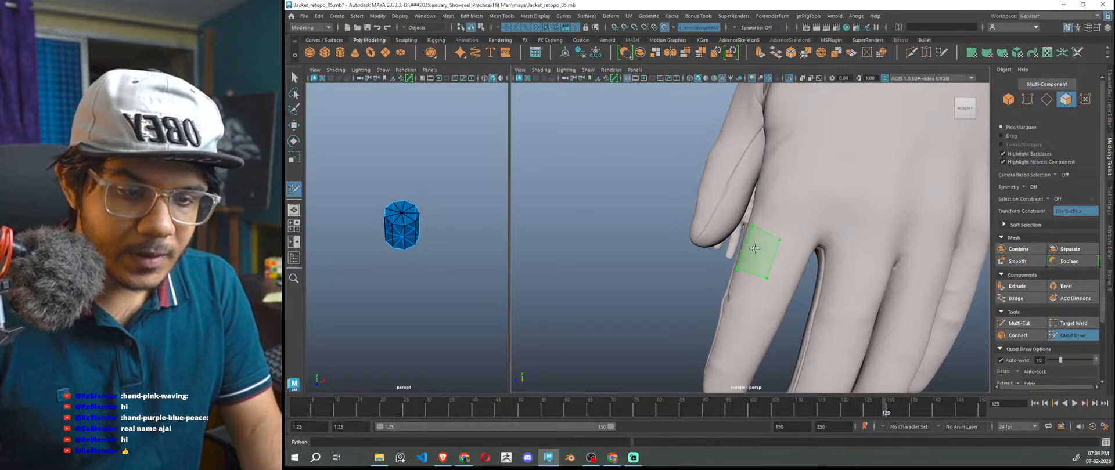
pyautogui.scroll(-3, 768, 288)
pyautogui.scroll(3, 773, 285)
pyautogui.moveTo(773, 284)
pyautogui.keyDown('alt'); pyautogui.mouseDown()
pyautogui.moveTo(786, 288)
pyautogui.moveTo(765, 286)
pyautogui.mouseUp(); pyautogui.keyUp('alt')
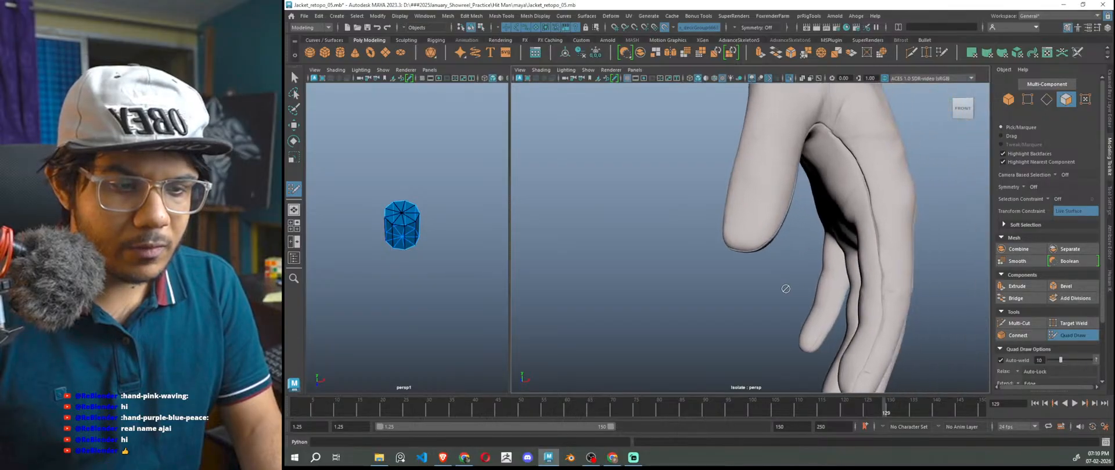
# - Leave Quad Draw, exit isolation to show the whole character, and select the cylinder mesh by its quad on the finger
pyautogui.press('w')
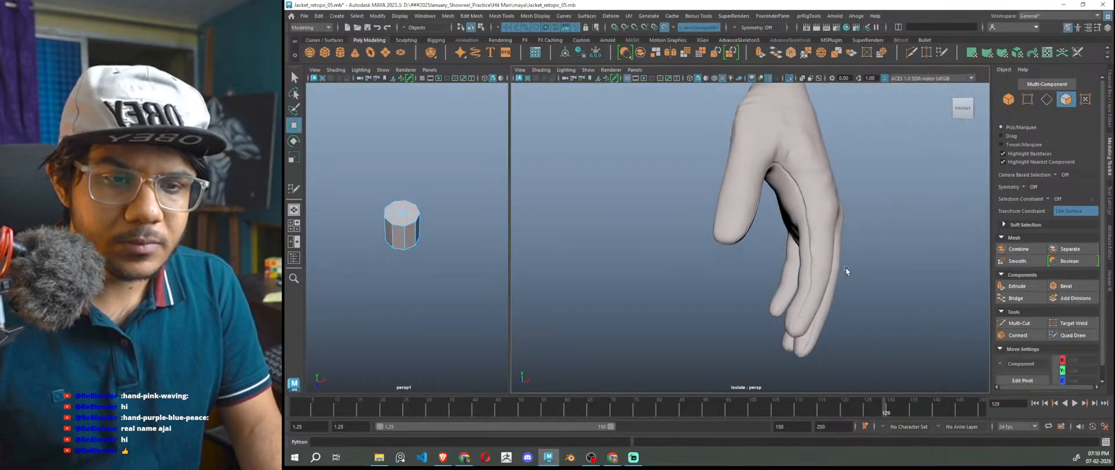
pyautogui.moveTo(901, 172); pyautogui.dragTo(952, 162, button='right')
pyautogui.click(821, 238)
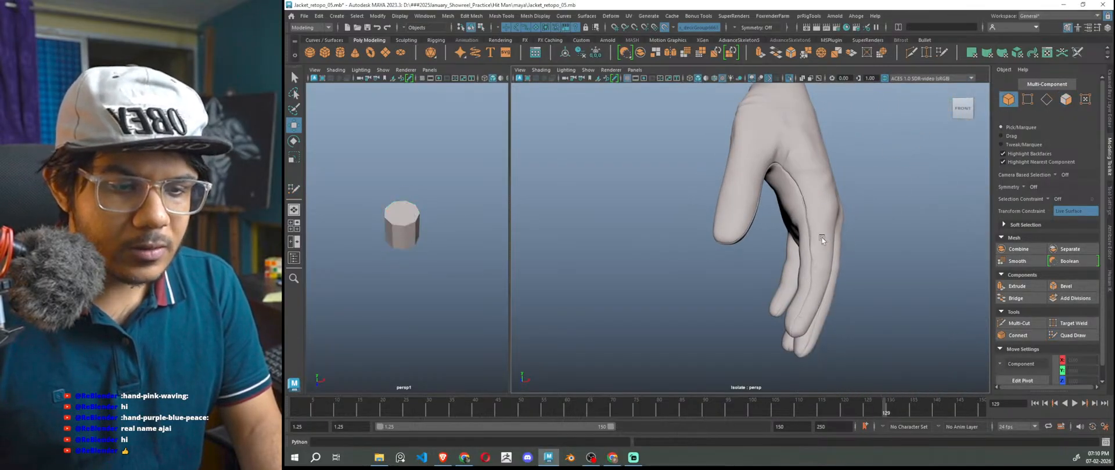
pyautogui.keyDown('alt'); pyautogui.moveTo(843, 250); pyautogui.dragTo(819, 274); pyautogui.keyUp('alt')
pyautogui.scroll(4, 814, 275)
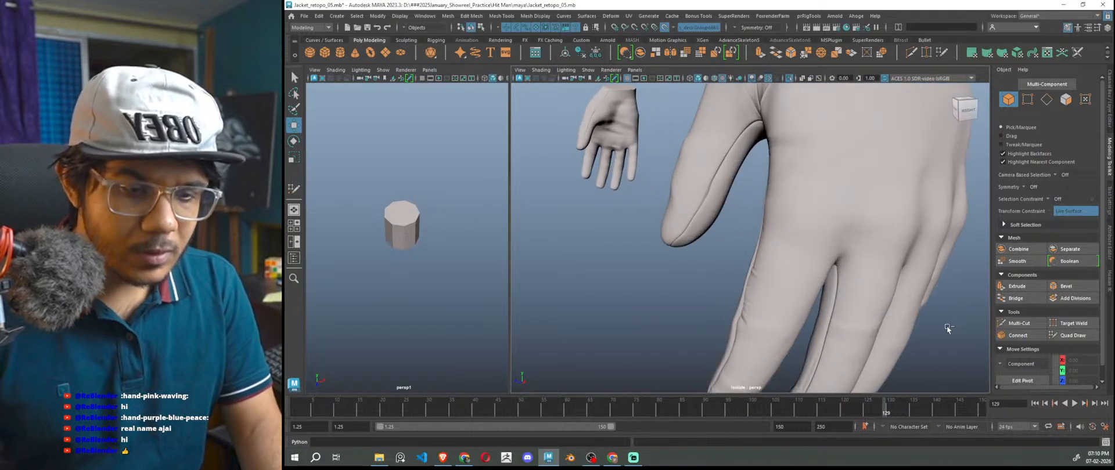
pyautogui.hotkey('ctrl', '1')
pyautogui.scroll(-4, 930, 330)
pyautogui.keyDown('alt'); pyautogui.moveTo(919, 329); pyautogui.dragTo(950, 330); pyautogui.keyUp('alt')
pyautogui.scroll(2, 831, 264)
pyautogui.click(822, 247)
# - Examine the quad on the gloved index finger up close and against the whole character, and clear the selection
pyautogui.keyDown('alt'); pyautogui.moveTo(874, 269); pyautogui.dragTo(883, 299); pyautogui.keyUp('alt')
pyautogui.scroll(3, 854, 287)
pyautogui.scroll(-5, 883, 299)
pyautogui.scroll(4, 883, 300)
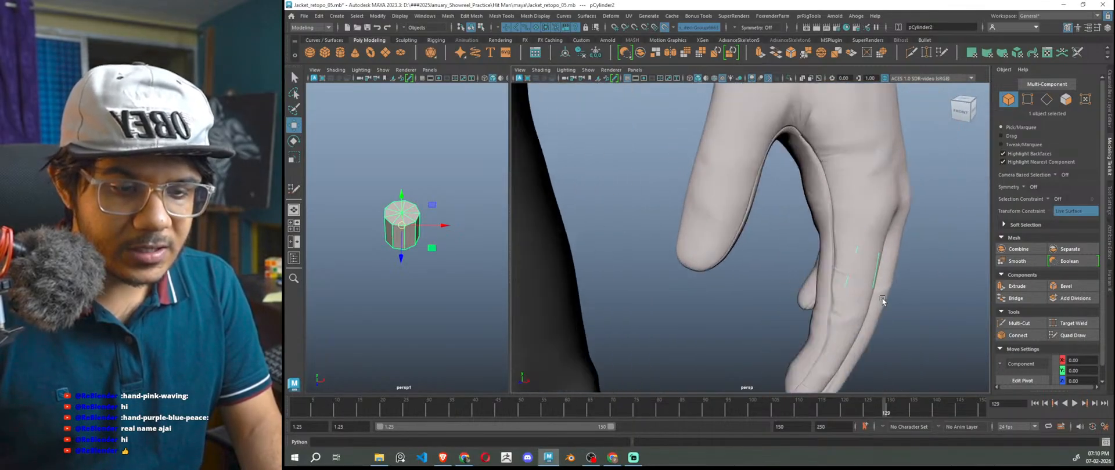
pyautogui.scroll(-5, 883, 301)
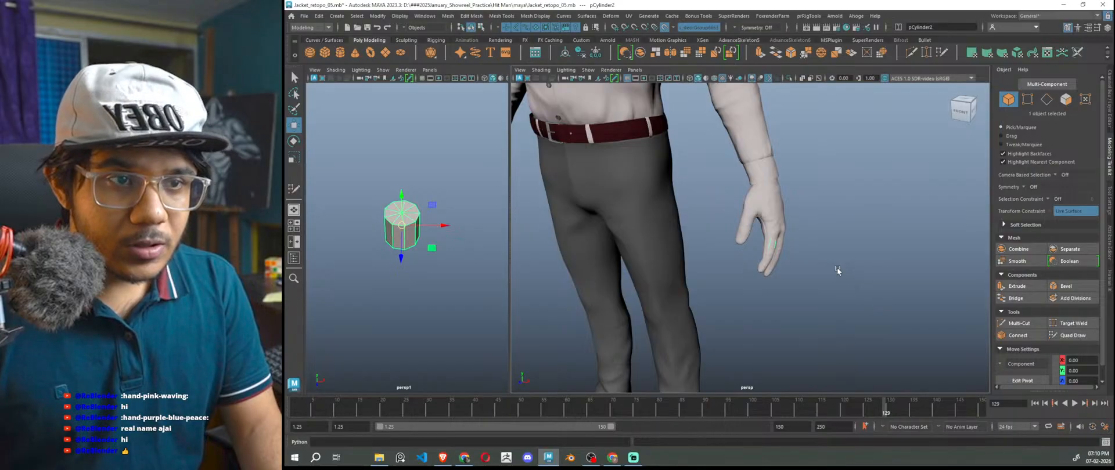
pyautogui.scroll(5, 838, 271)
pyautogui.keyDown('alt'); pyautogui.moveTo(863, 275); pyautogui.dragTo(856, 275); pyautogui.keyUp('alt')
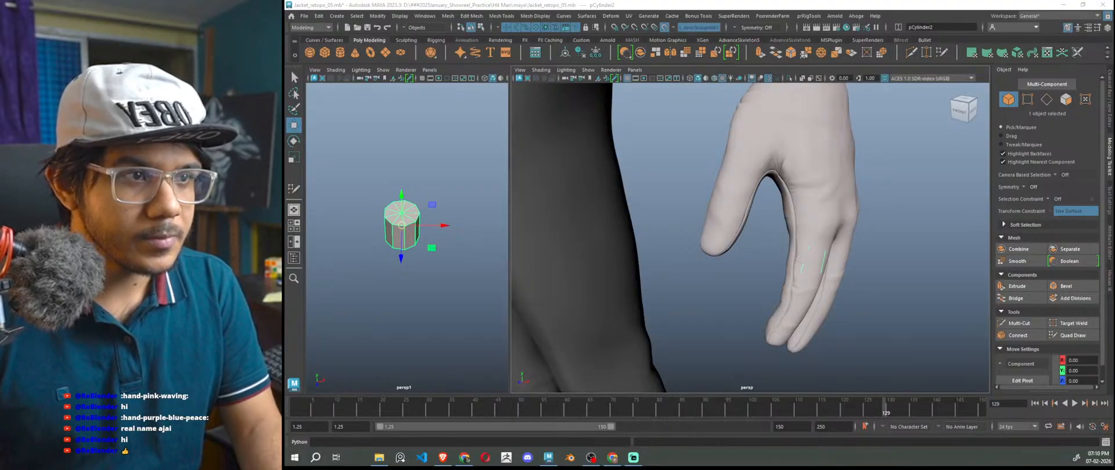
pyautogui.click(879, 263)
pyautogui.scroll(2, 842, 267)
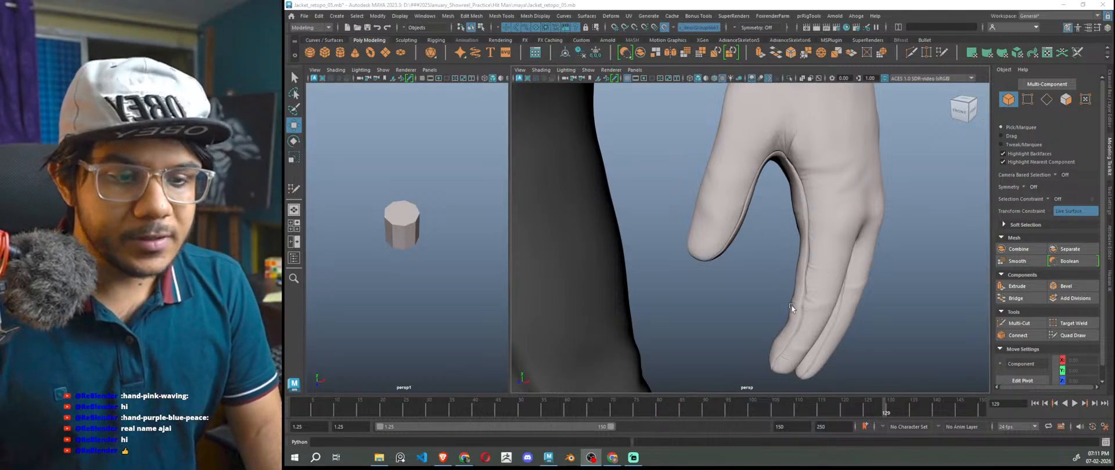
pyautogui.click(860, 284)
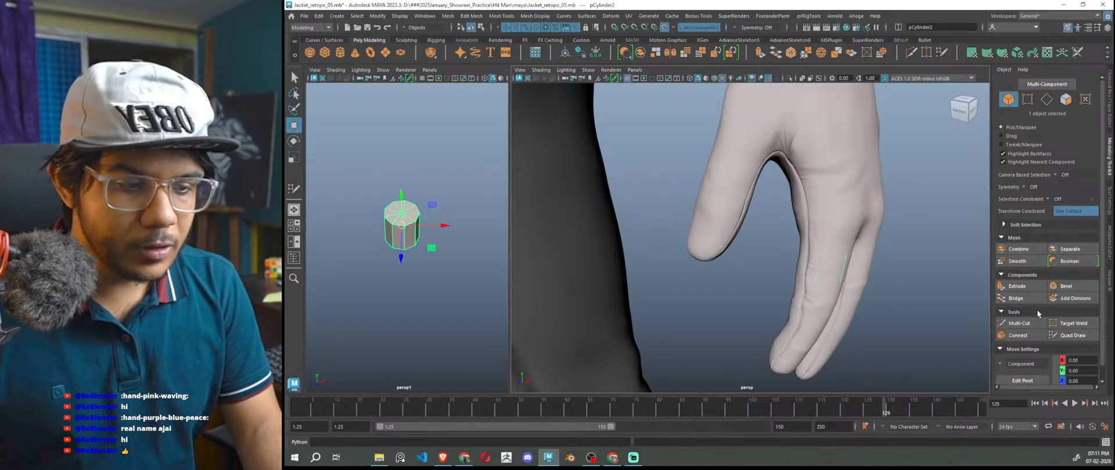
pyautogui.click(1073, 335)
pyautogui.moveTo(924, 174); pyautogui.dragTo(938, 168, button='right')
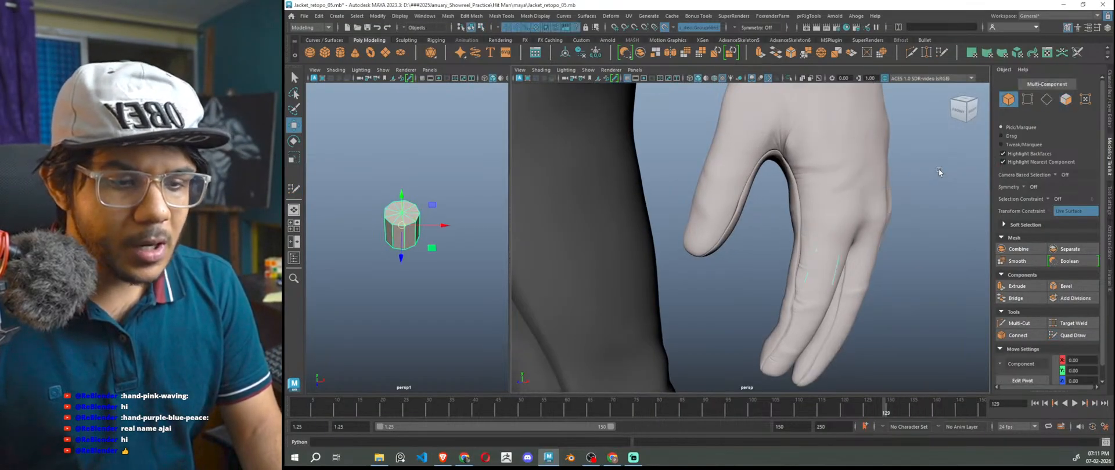
# - Turn off the live surface, isolate the glove mesh, and make it the live surface again
pyautogui.click(665, 28)
pyautogui.click(823, 273)
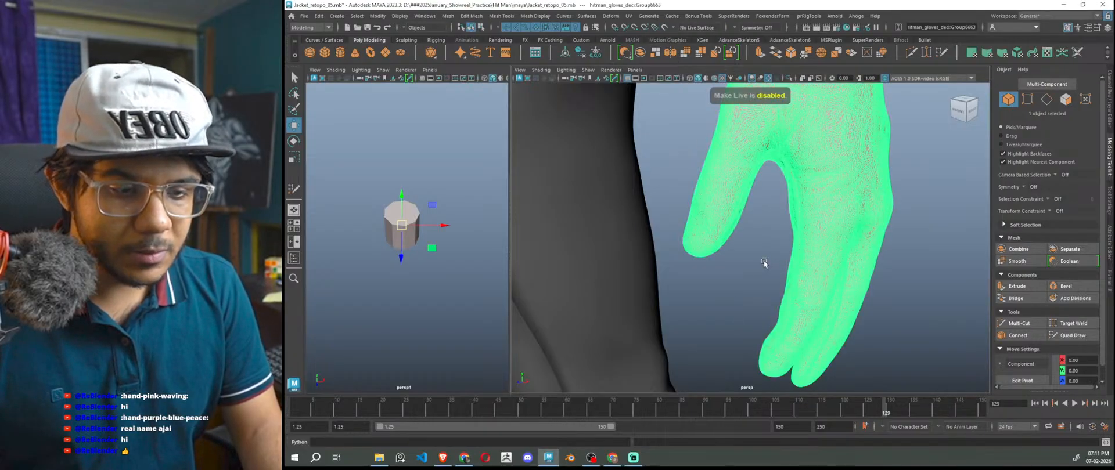
pyautogui.hotkey('ctrl', '1')
pyautogui.click(889, 321)
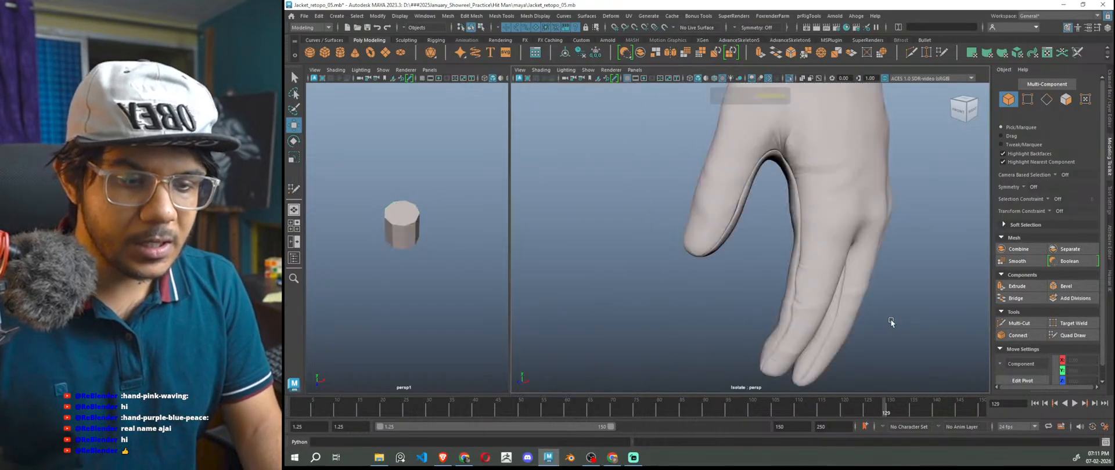
pyautogui.click(811, 221)
pyautogui.click(665, 28)
# - Use Quad Draw on the cylinder mesh to extend the finger patch with a second quad and fit its vertices across the index finger's back
pyautogui.click(402, 225)
pyautogui.click(1072, 336)
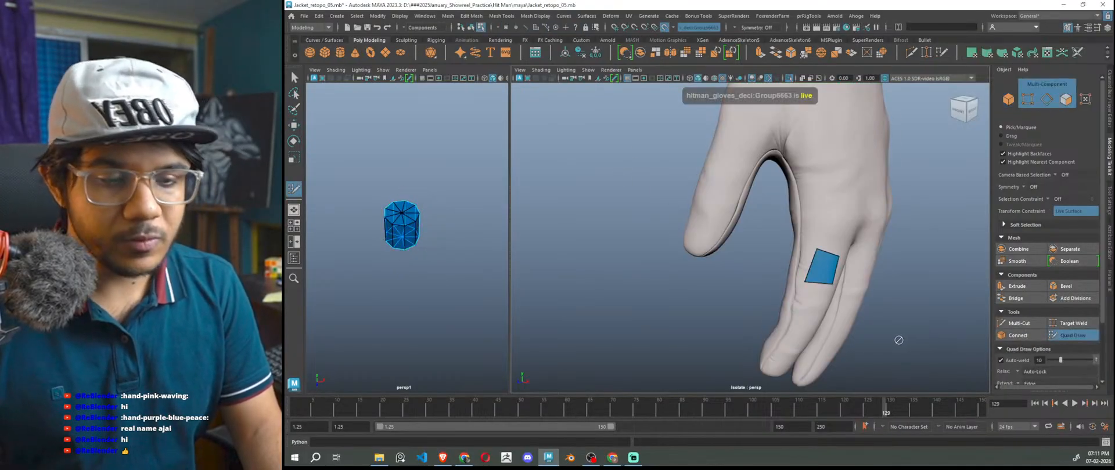
pyautogui.keyDown('alt'); pyautogui.moveTo(901, 340); pyautogui.dragTo(853, 338); pyautogui.keyUp('alt')
pyautogui.keyDown('alt'); pyautogui.moveTo(798, 309); pyautogui.dragTo(770, 268); pyautogui.keyUp('alt')
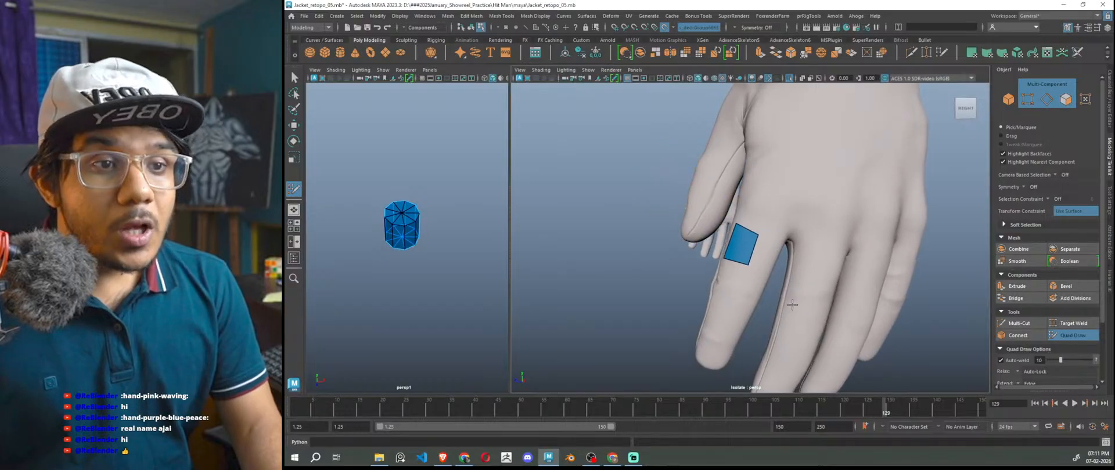
pyautogui.scroll(3, 770, 268)
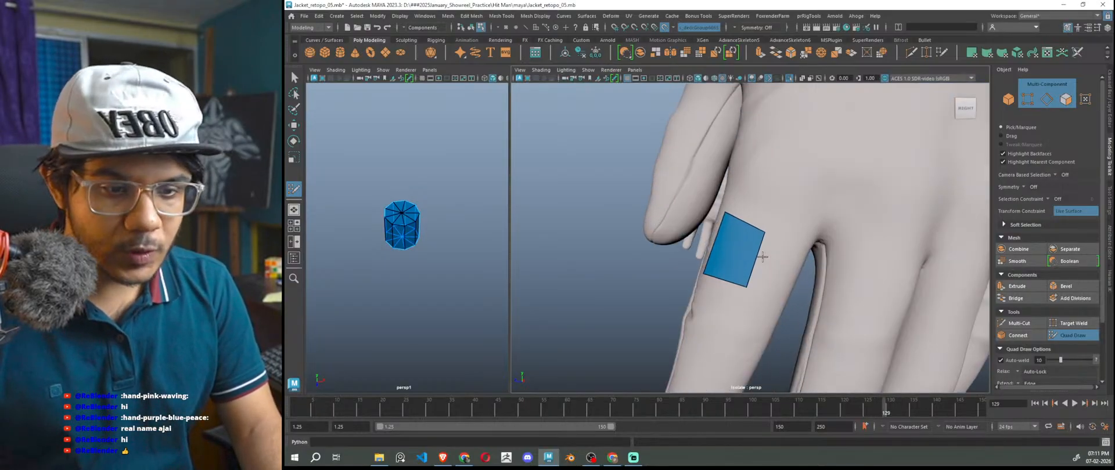
pyautogui.moveTo(758, 256)
pyautogui.mouseDown()
pyautogui.moveTo(798, 271)
pyautogui.moveTo(760, 320)
pyautogui.mouseUp()
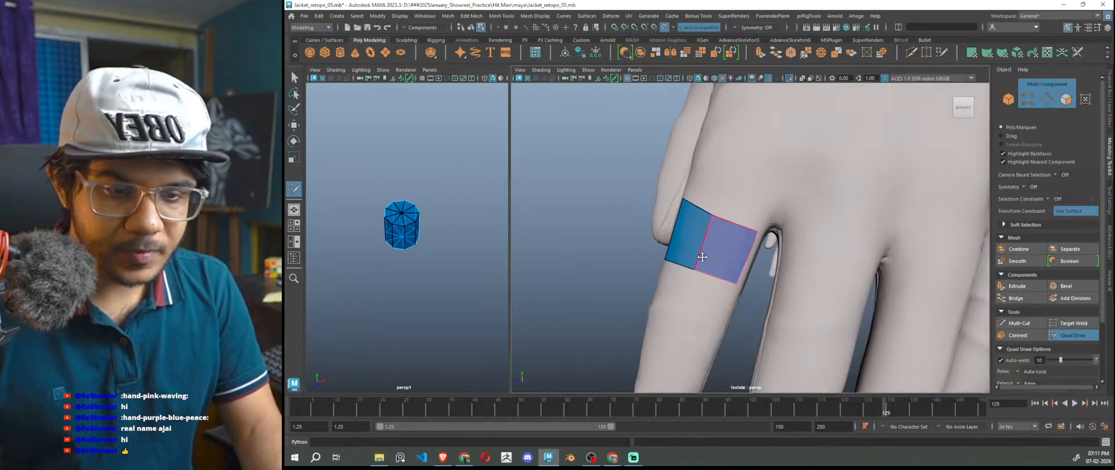
pyautogui.keyDown('alt'); pyautogui.moveTo(707, 252); pyautogui.dragTo(723, 247); pyautogui.keyUp('alt')
pyautogui.moveTo(737, 216); pyautogui.dragTo(732, 222)
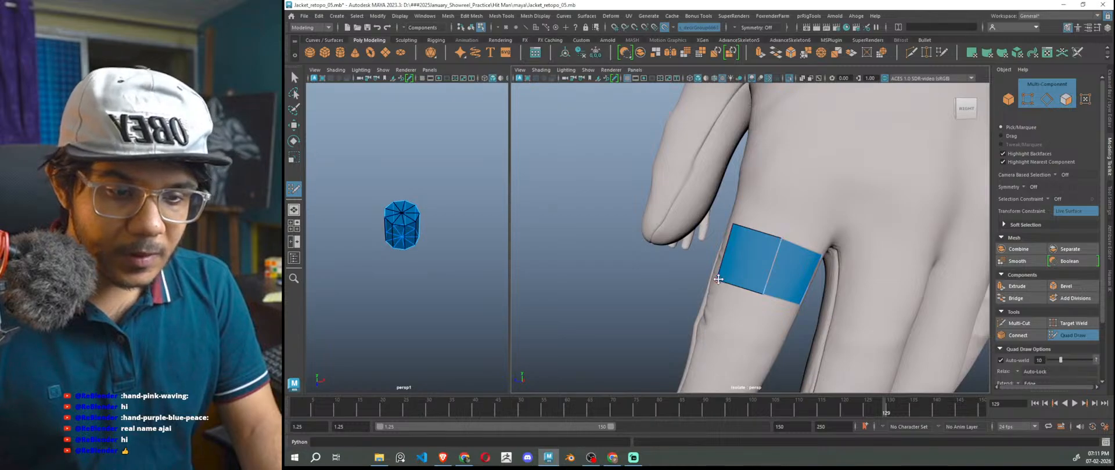
pyautogui.keyDown('alt'); pyautogui.moveTo(747, 319); pyautogui.dragTo(766, 237); pyautogui.keyUp('alt')
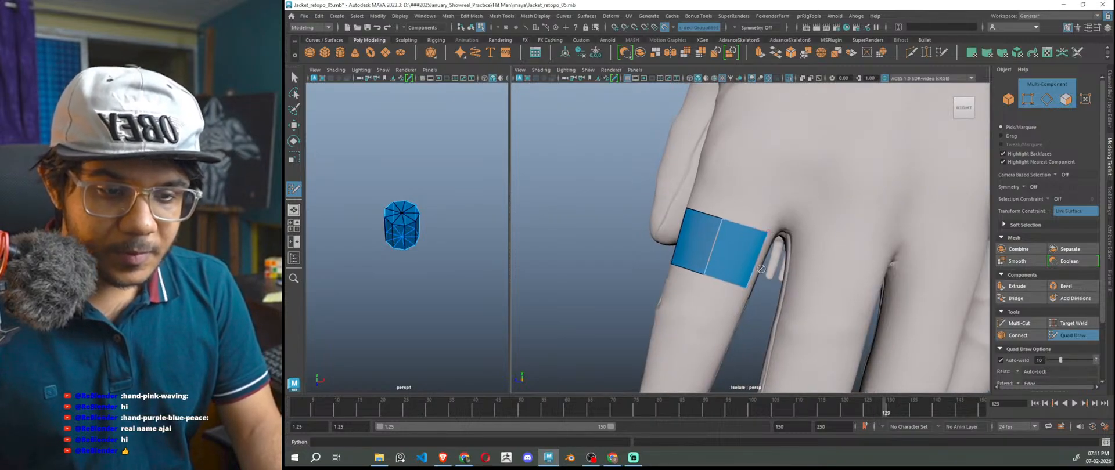
# - Separate the reference cylinder's faces from the quads on the finger and select the finger patch as an object
pyautogui.scroll(-5, 720, 300)
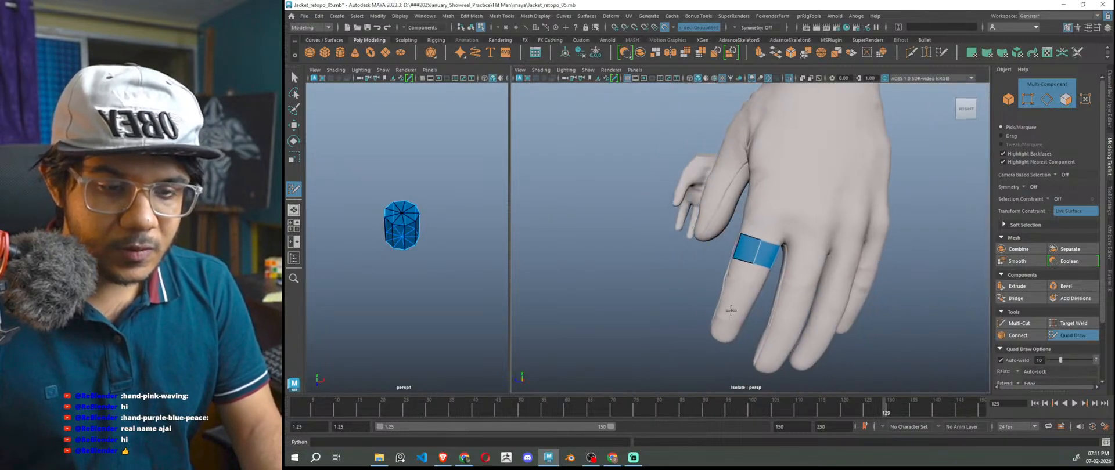
pyautogui.scroll(3, 484, 253)
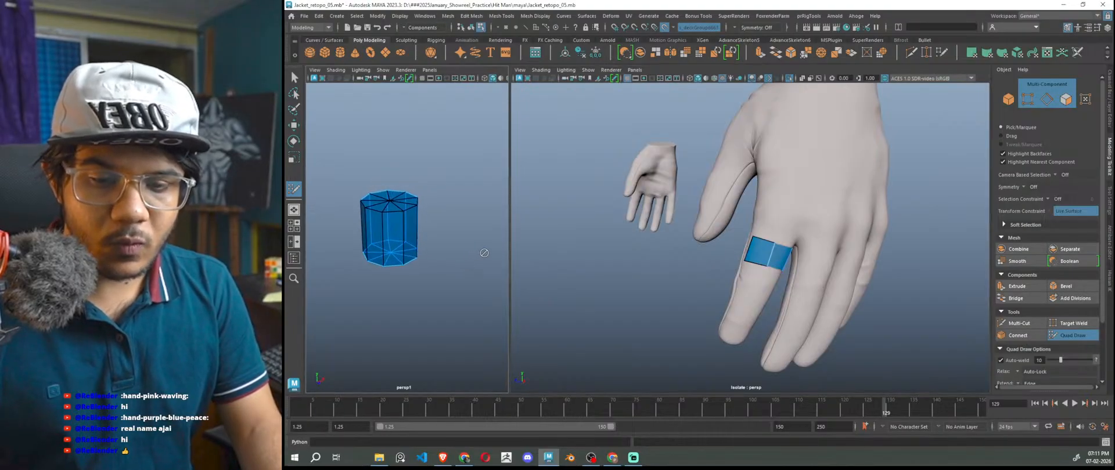
pyautogui.press('w')
pyautogui.moveTo(453, 144); pyautogui.dragTo(453, 119, button='right')
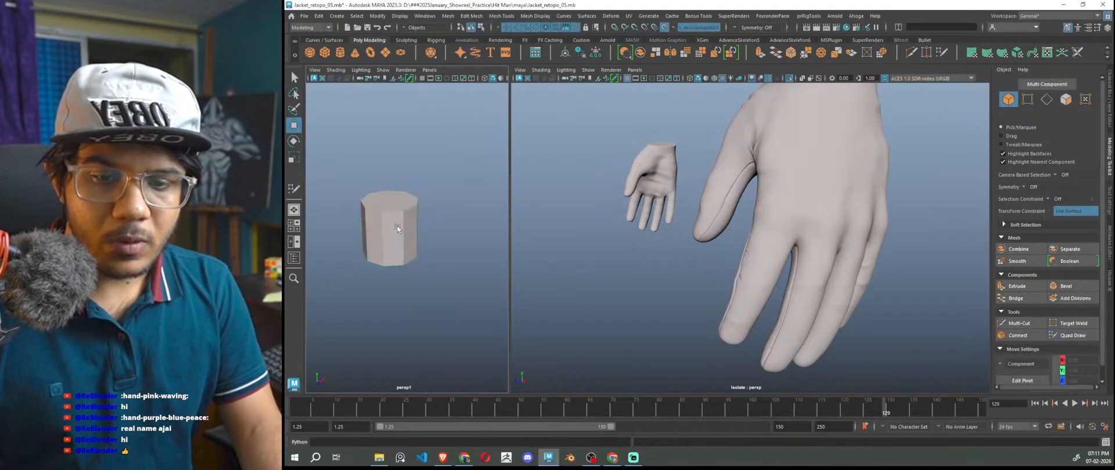
pyautogui.click(391, 224)
pyautogui.moveTo(389, 219); pyautogui.dragTo(400, 244, button='right')
pyautogui.doubleClick(384, 222)
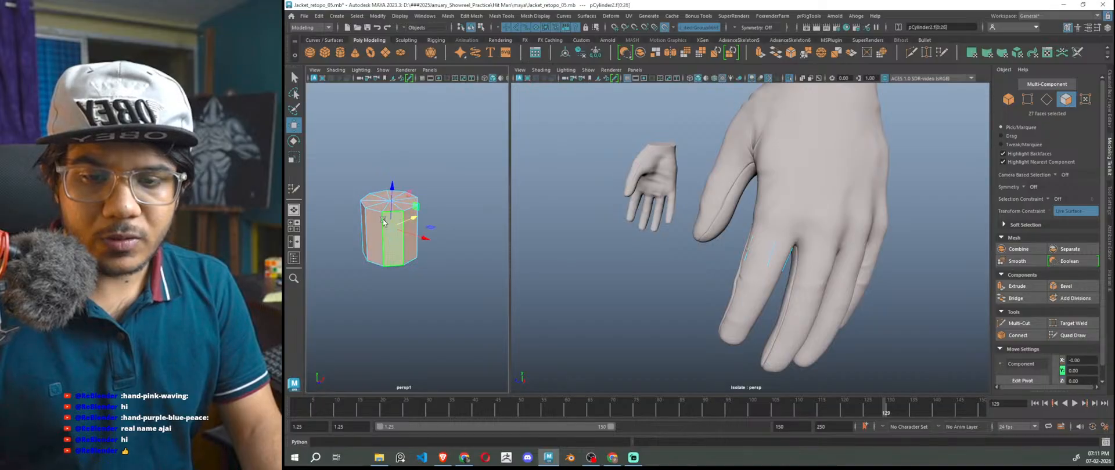
pyautogui.click(655, 55)
pyautogui.moveTo(450, 132); pyautogui.dragTo(468, 123, button='right')
pyautogui.click(800, 275)
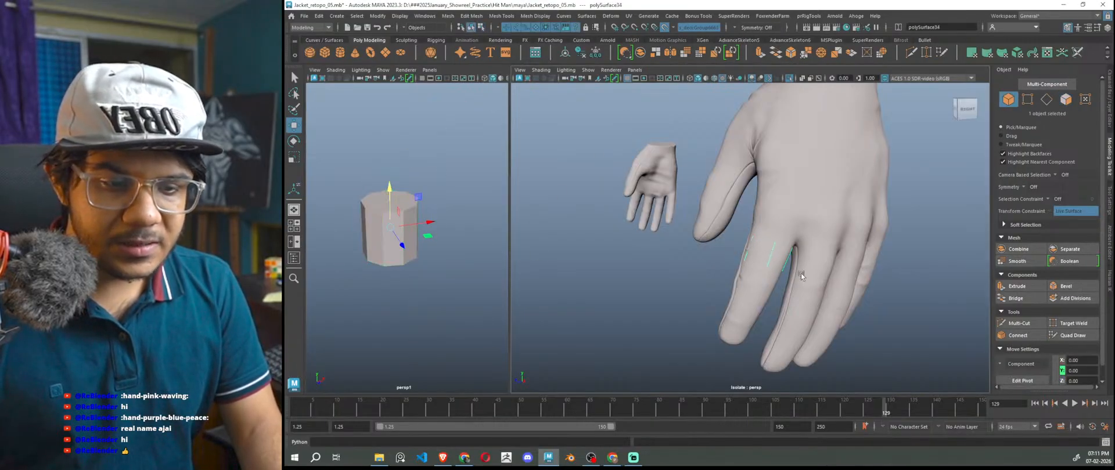
# - Activate Quad Draw on the finger patch and compare its quads with the side faces of the reference cylinder
pyautogui.click(1080, 336)
pyautogui.scroll(1, 776, 283)
pyautogui.keyDown('alt'); pyautogui.moveTo(777, 283); pyautogui.dragTo(726, 282); pyautogui.keyUp('alt')
pyautogui.scroll(5, 416, 248)
pyautogui.keyDown('alt'); pyautogui.moveTo(415, 248); pyautogui.dragTo(432, 269); pyautogui.keyUp('alt')
pyautogui.keyDown('alt'); pyautogui.moveTo(748, 254); pyautogui.dragTo(757, 274); pyautogui.keyUp('alt')
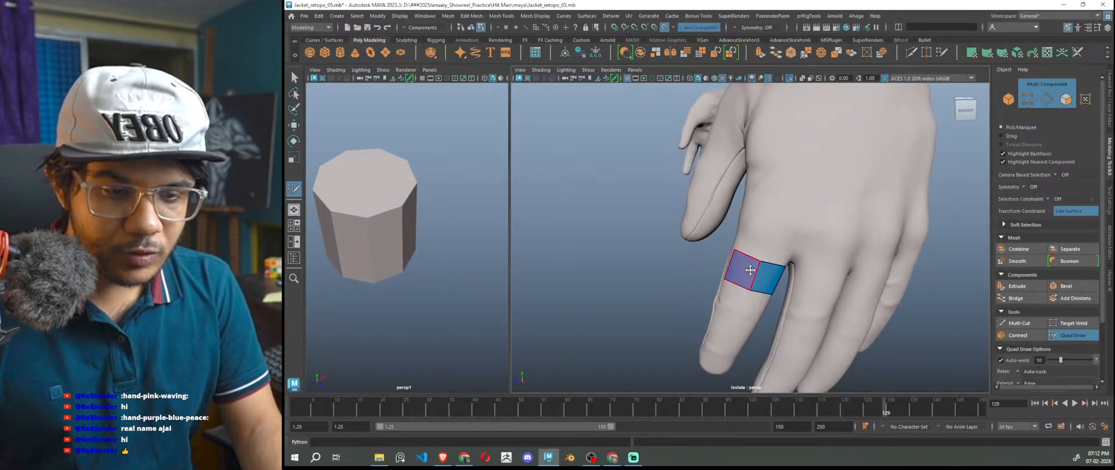
pyautogui.keyDown('alt'); pyautogui.moveTo(340, 310); pyautogui.dragTo(357, 312); pyautogui.keyUp('alt')
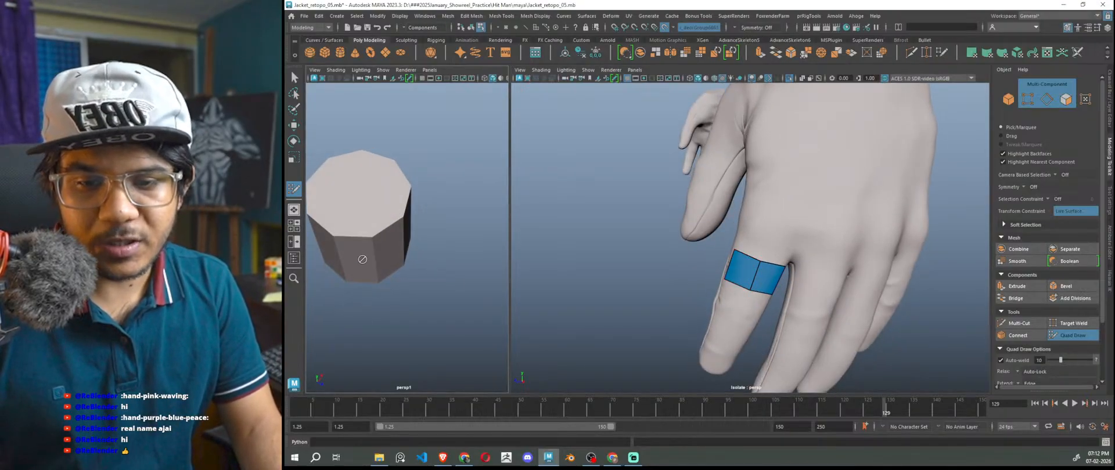
pyautogui.keyDown('alt'); pyautogui.moveTo(403, 268); pyautogui.dragTo(482, 269); pyautogui.keyUp('alt')
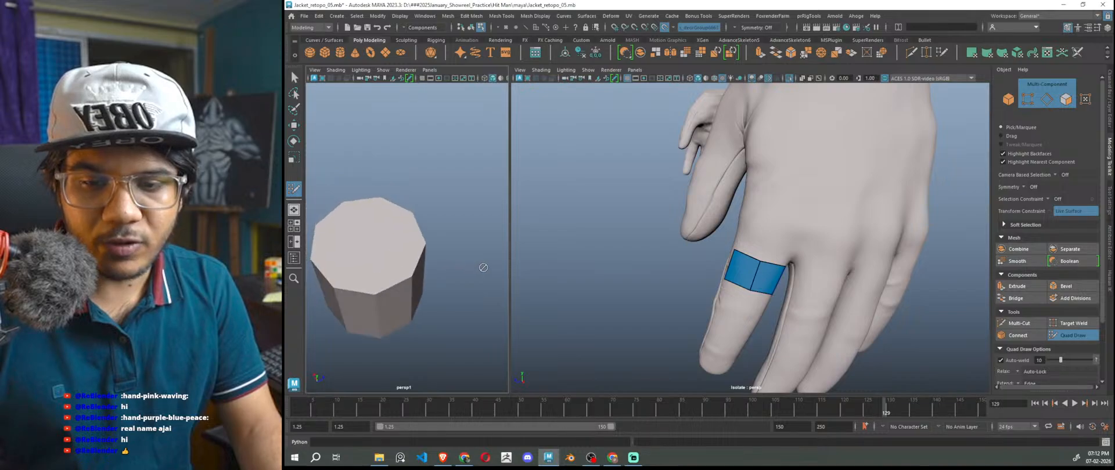
pyautogui.keyDown('alt'); pyautogui.moveTo(396, 313); pyautogui.dragTo(385, 317); pyautogui.keyUp('alt')
# - Adjust the patch's border vertices and edge on the thumb-facing side of the index finger to narrow the quad there
pyautogui.keyDown('alt'); pyautogui.moveTo(694, 299); pyautogui.dragTo(823, 303); pyautogui.keyUp('alt')
pyautogui.keyDown('alt'); pyautogui.moveTo(823, 303); pyautogui.dragTo(865, 303, button='right'); pyautogui.keyUp('alt')
pyautogui.keyDown('alt'); pyautogui.moveTo(866, 304); pyautogui.dragTo(726, 314, button='middle'); pyautogui.keyUp('alt')
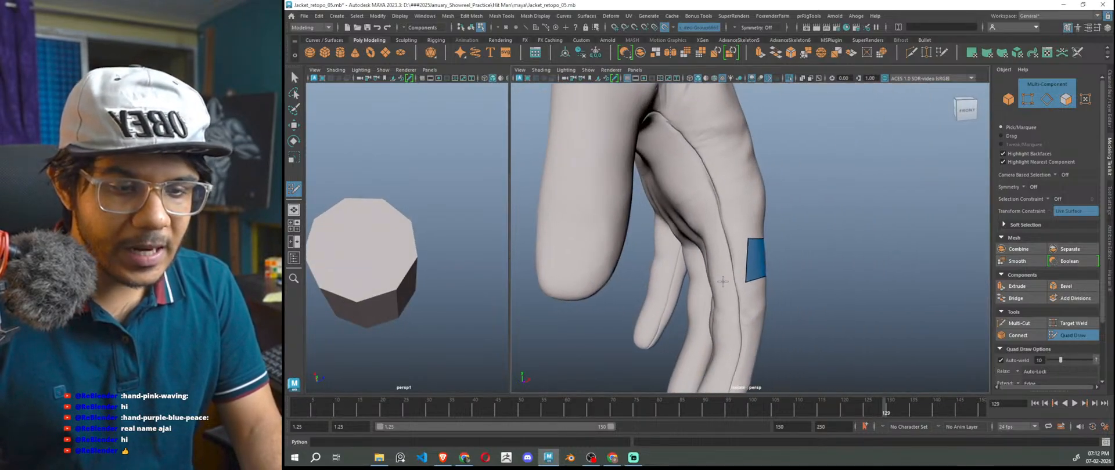
pyautogui.keyDown('alt'); pyautogui.moveTo(726, 314); pyautogui.dragTo(755, 311, button='right'); pyautogui.keyUp('alt')
pyautogui.keyDown('alt'); pyautogui.moveTo(755, 310); pyautogui.dragTo(735, 304); pyautogui.keyUp('alt')
pyautogui.moveTo(745, 239); pyautogui.dragTo(738, 241)
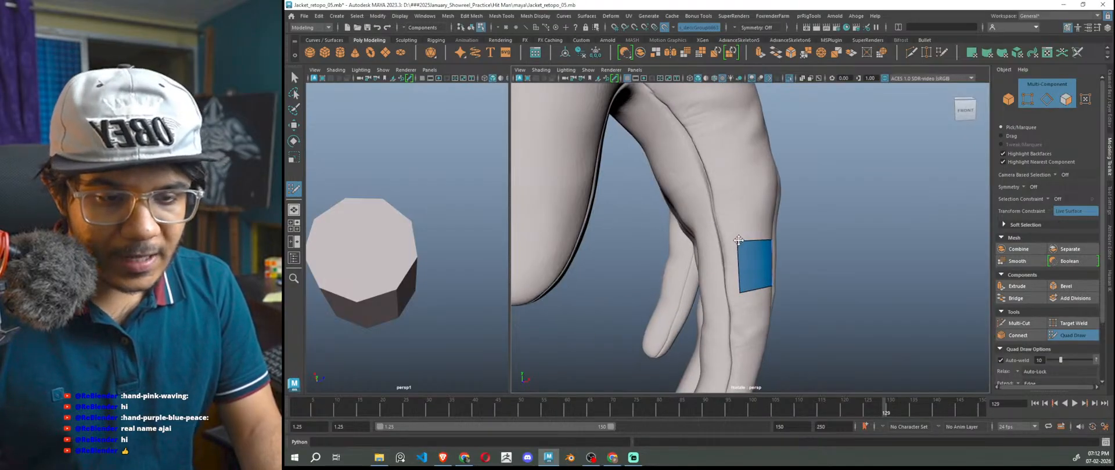
pyautogui.moveTo(737, 291); pyautogui.dragTo(749, 289)
pyautogui.moveTo(739, 246); pyautogui.dragTo(746, 244)
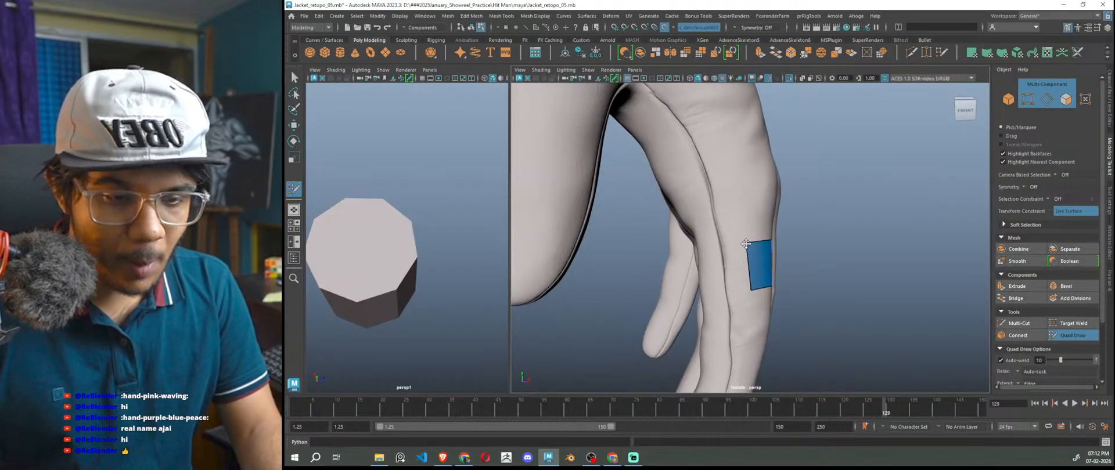
pyautogui.moveTo(749, 274); pyautogui.dragTo(751, 268)
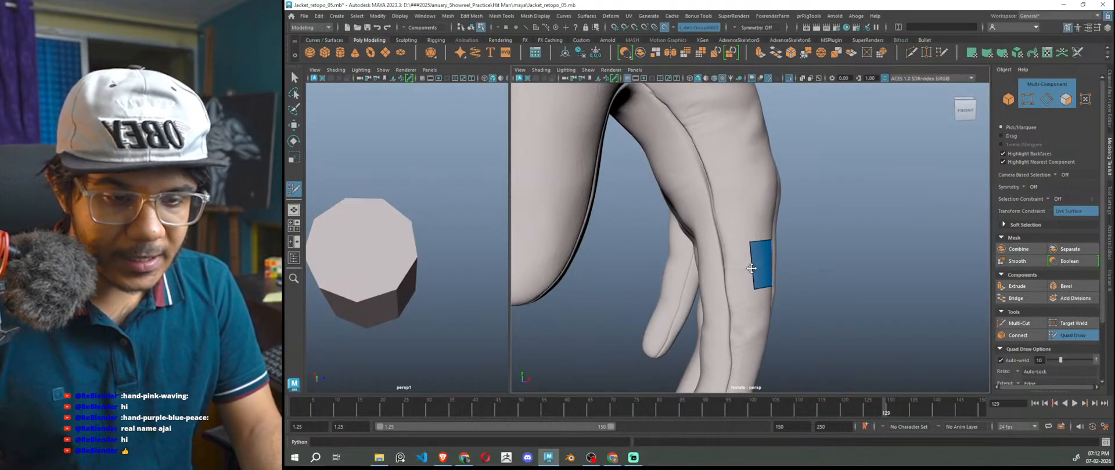
# - Place new points along the index finger's side seam and fill a third quad between them and the patch's border
pyautogui.click(720, 250)
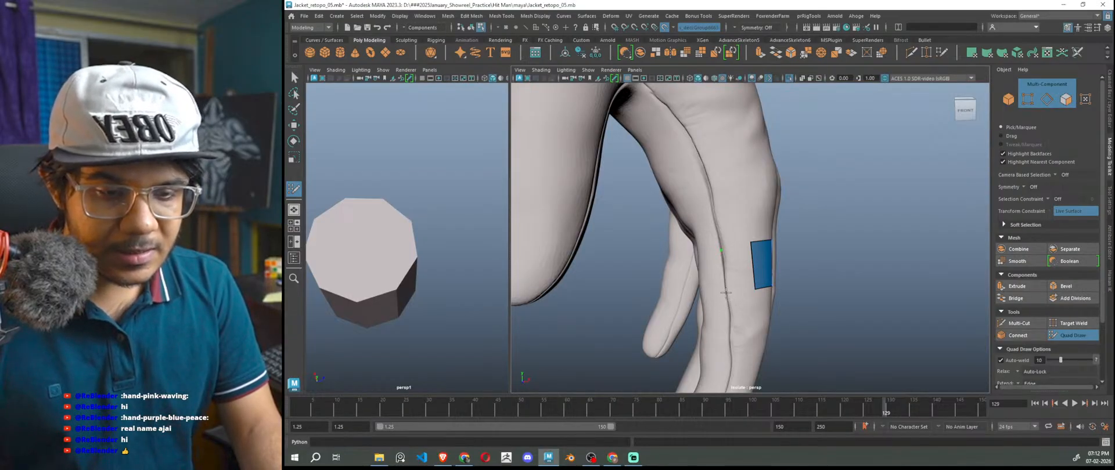
pyautogui.keyDown('shift'); pyautogui.click(727, 262); pyautogui.keyUp('shift')
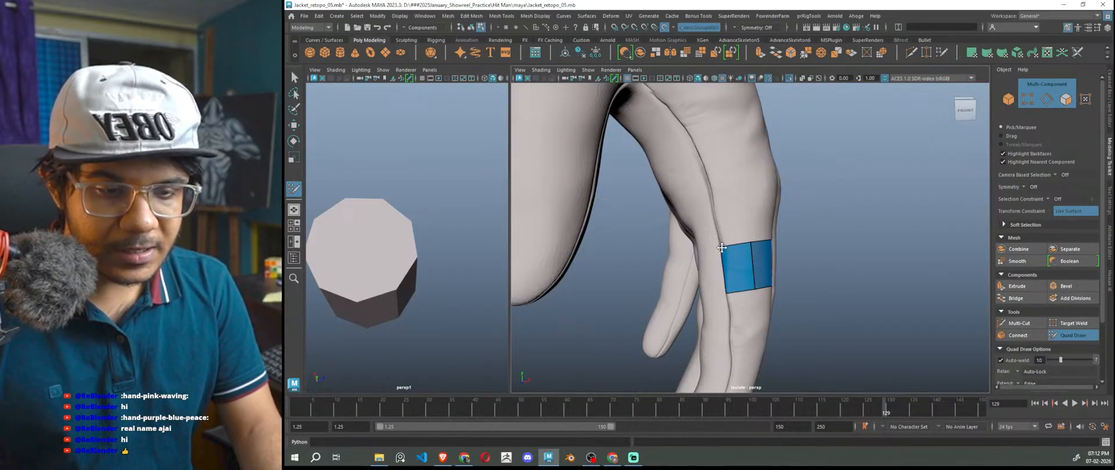
pyautogui.keyDown('alt'); pyautogui.moveTo(721, 248); pyautogui.dragTo(710, 283); pyautogui.keyUp('alt')
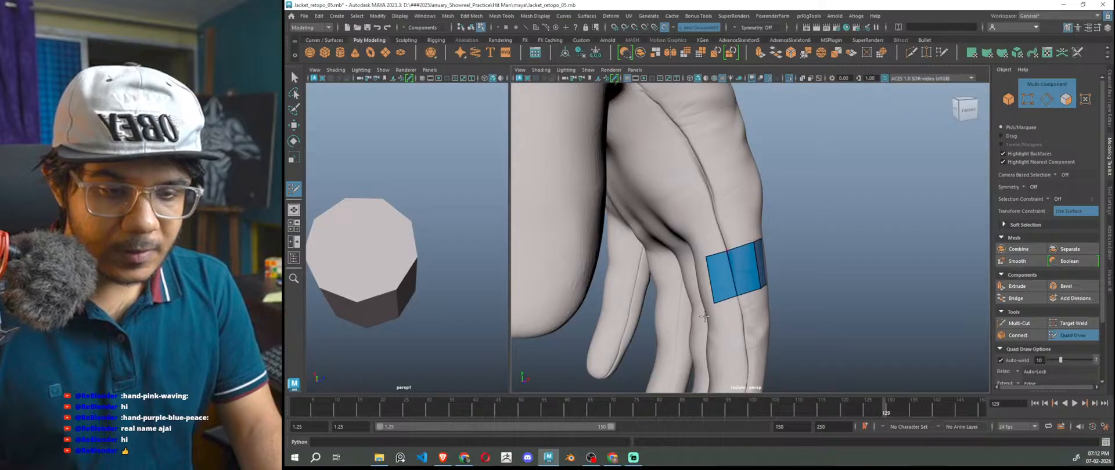
# - Place points across the palm side of the index finger and fill quads there, extending the patch around the finger
pyautogui.scroll(-3, 772, 343)
pyautogui.keyDown('alt'); pyautogui.moveTo(772, 343); pyautogui.dragTo(738, 340); pyautogui.keyUp('alt')
pyautogui.scroll(3, 746, 302)
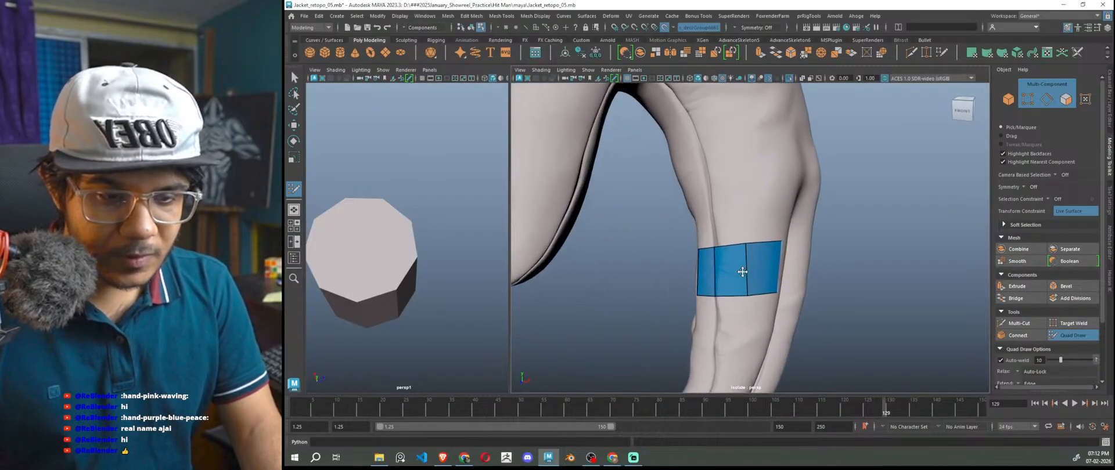
pyautogui.moveTo(741, 244)
pyautogui.keyDown('alt'); pyautogui.mouseDown()
pyautogui.moveTo(724, 302)
pyautogui.moveTo(756, 314)
pyautogui.moveTo(704, 317)
pyautogui.moveTo(886, 330)
pyautogui.moveTo(749, 291)
pyautogui.mouseUp(); pyautogui.keyUp('alt')
pyautogui.scroll(-4, 765, 313)
pyautogui.scroll(5, 732, 285)
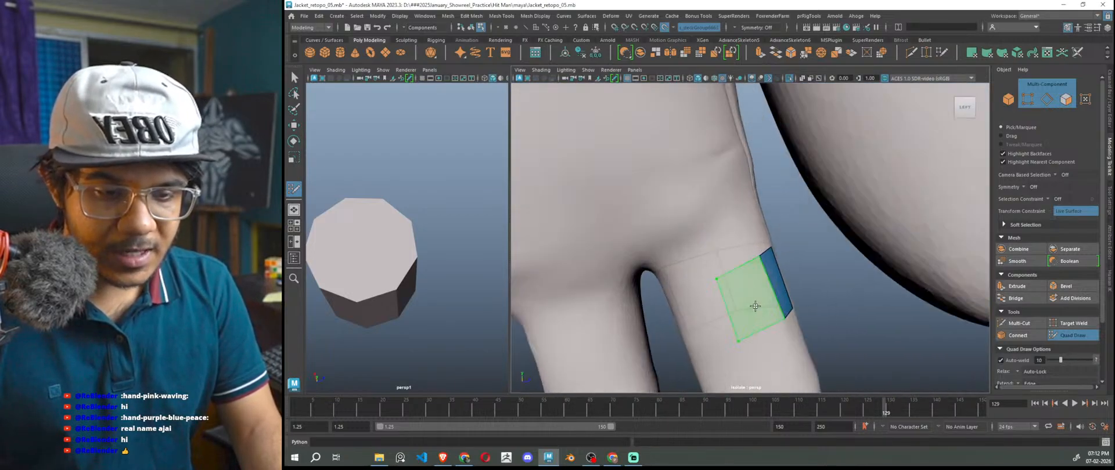
pyautogui.keyDown('shift'); pyautogui.click(737, 290); pyautogui.keyUp('shift')
pyautogui.moveTo(738, 290)
pyautogui.keyDown('alt'); pyautogui.mouseDown()
pyautogui.moveTo(709, 304)
pyautogui.moveTo(866, 330)
pyautogui.moveTo(790, 266)
pyautogui.moveTo(793, 224)
pyautogui.moveTo(814, 244)
pyautogui.mouseUp(); pyautogui.keyUp('alt')
pyautogui.click(719, 353)
pyautogui.keyDown('shift'); pyautogui.click(734, 316); pyautogui.keyUp('shift')
pyautogui.scroll(-4, 734, 316)
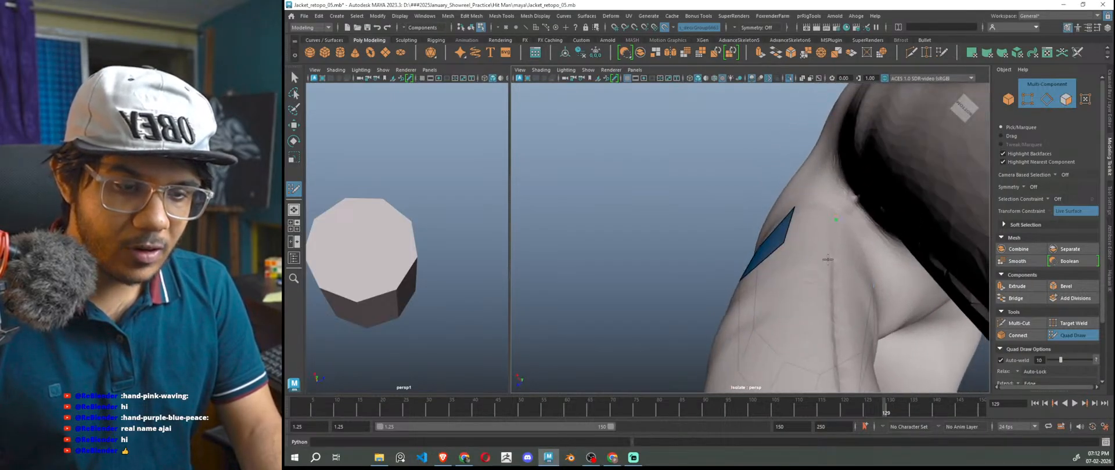
# - Fill the remaining quads on the index finger's side facing the middle finger to close the ring
pyautogui.keyDown('shift'); pyautogui.click(830, 255); pyautogui.keyUp('shift')
pyautogui.keyDown('alt'); pyautogui.moveTo(830, 256); pyautogui.dragTo(721, 325); pyautogui.keyUp('alt')
pyautogui.keyDown('shift'); pyautogui.click(770, 287); pyautogui.keyUp('shift')
pyautogui.keyDown('alt'); pyautogui.moveTo(782, 301); pyautogui.dragTo(894, 323); pyautogui.keyUp('alt')
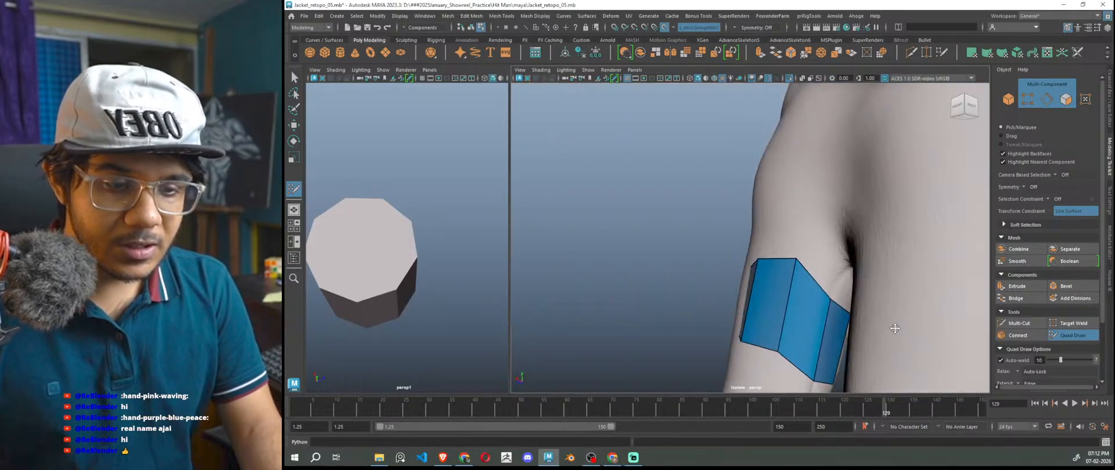
pyautogui.keyDown('alt'); pyautogui.moveTo(894, 323); pyautogui.dragTo(899, 340, button='middle'); pyautogui.keyUp('alt')
pyautogui.keyDown('alt'); pyautogui.moveTo(881, 338); pyautogui.dragTo(894, 338); pyautogui.keyUp('alt')
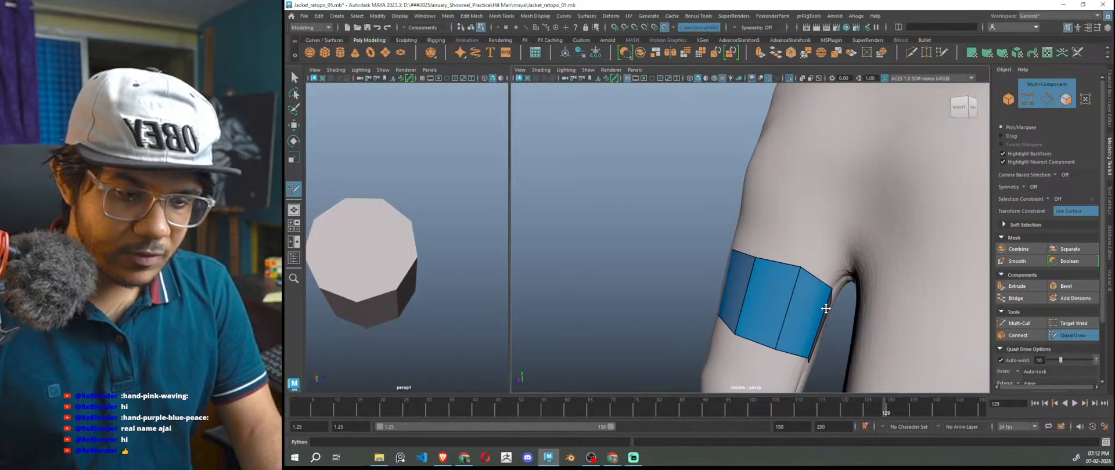
# - Examine the ring of quads around the index finger from its inner side and the back of the hand
pyautogui.keyDown('alt'); pyautogui.moveTo(803, 331); pyautogui.dragTo(744, 342); pyautogui.keyUp('alt')
pyautogui.keyDown('alt'); pyautogui.moveTo(697, 321); pyautogui.dragTo(764, 319); pyautogui.keyUp('alt')
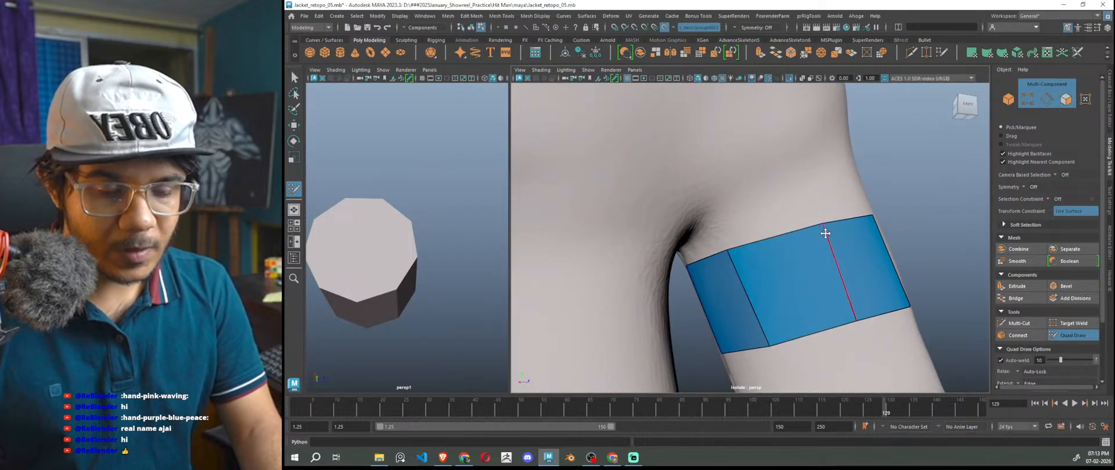
pyautogui.keyDown('alt'); pyautogui.moveTo(824, 232); pyautogui.dragTo(750, 256, button='right'); pyautogui.keyUp('alt')
pyautogui.keyDown('alt'); pyautogui.moveTo(750, 255); pyautogui.dragTo(969, 356); pyautogui.keyUp('alt')
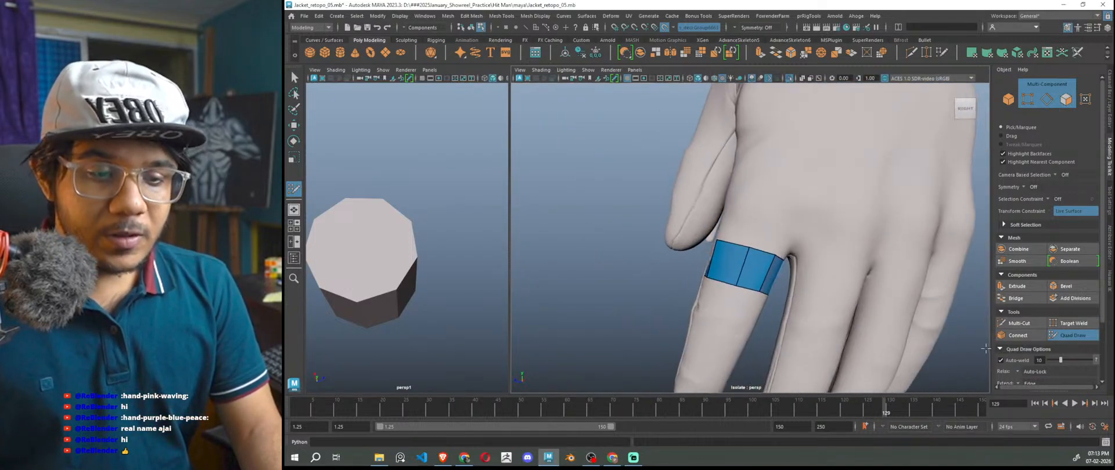
pyautogui.keyDown('alt'); pyautogui.moveTo(842, 337); pyautogui.dragTo(773, 341, button='right'); pyautogui.keyUp('alt')
pyautogui.moveTo(774, 340)
pyautogui.keyDown('alt'); pyautogui.mouseDown()
pyautogui.moveTo(868, 337)
pyautogui.moveTo(775, 338)
pyautogui.mouseUp(); pyautogui.keyUp('alt')
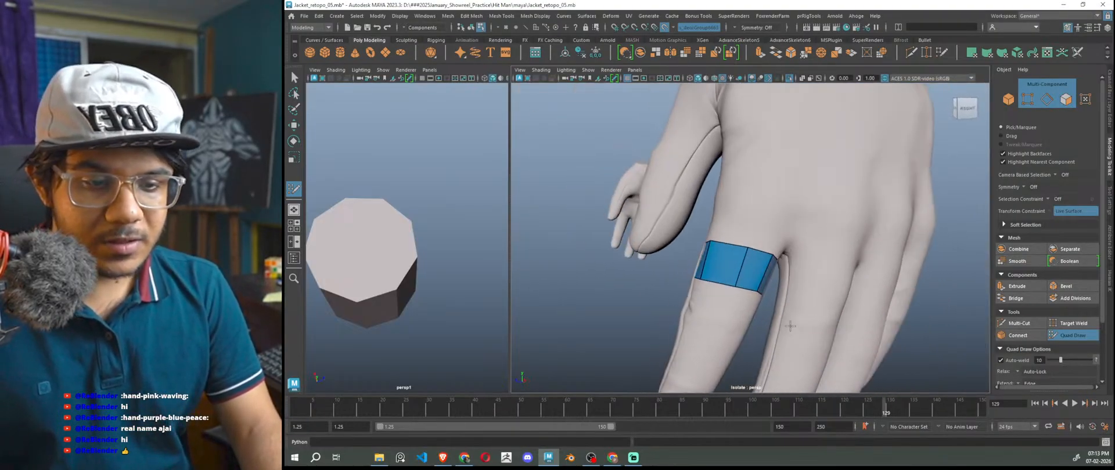
pyautogui.keyDown('alt'); pyautogui.moveTo(776, 338); pyautogui.dragTo(825, 333, button='right'); pyautogui.keyUp('alt')
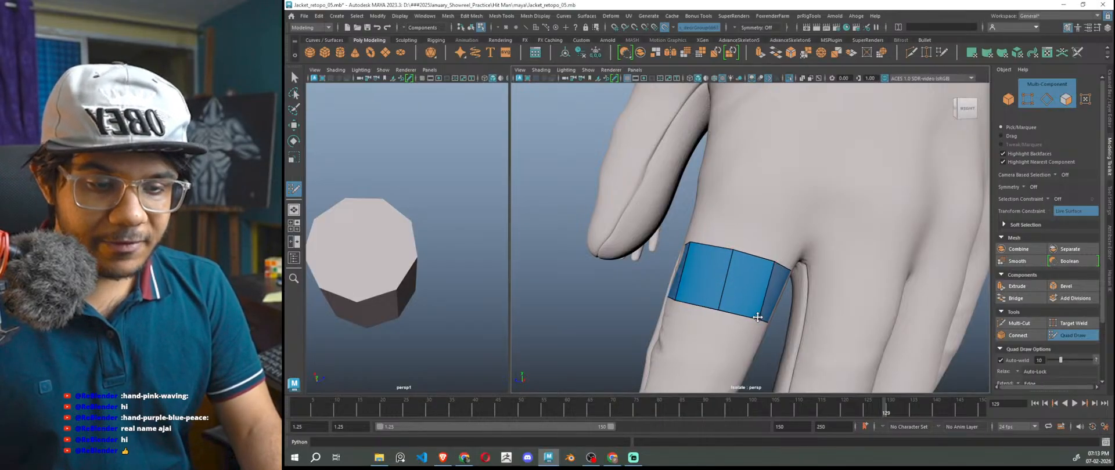
pyautogui.keyDown('alt'); pyautogui.moveTo(791, 326); pyautogui.dragTo(859, 347); pyautogui.keyUp('alt')
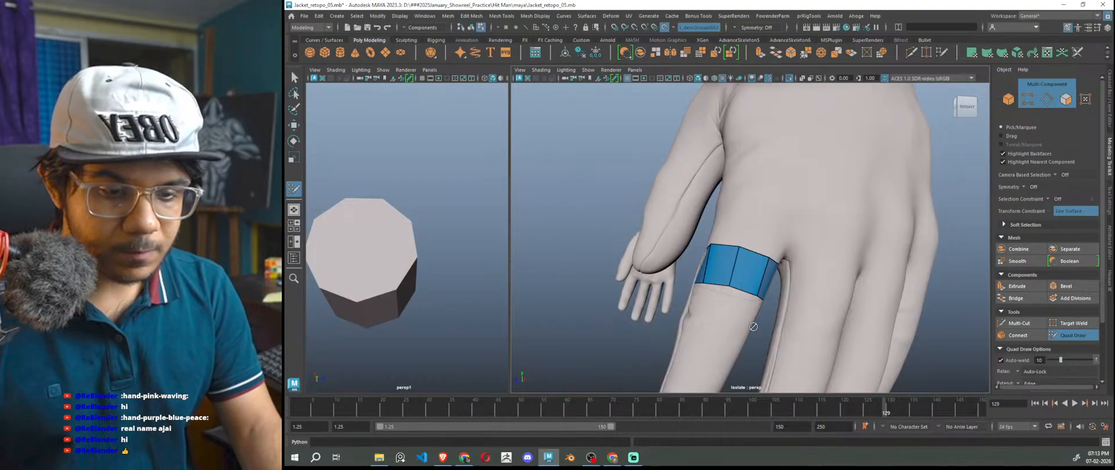
pyautogui.scroll(-4, 758, 326)
pyautogui.keyDown('alt'); pyautogui.moveTo(757, 324); pyautogui.dragTo(841, 309); pyautogui.keyUp('alt')
pyautogui.scroll(4, 842, 309)
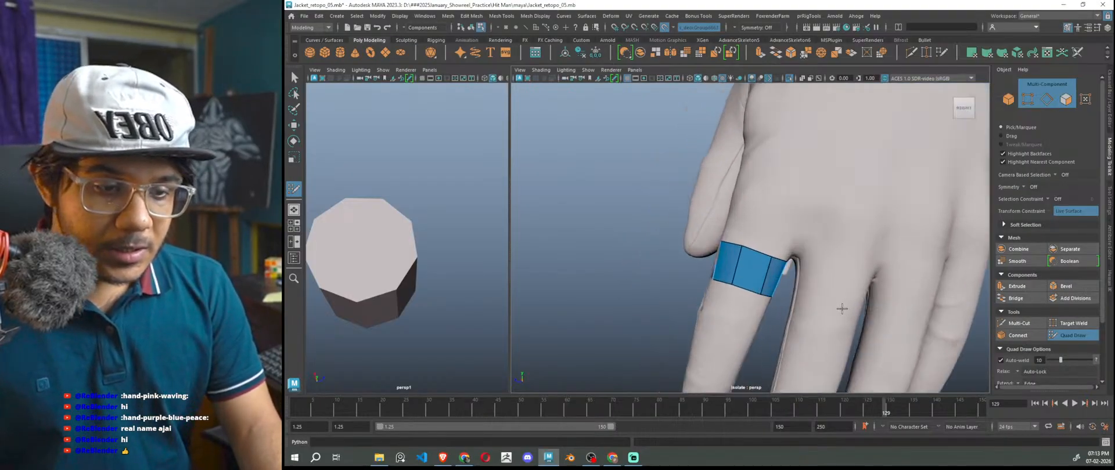
# - Place points at the base of the middle finger and fill two adjoining quads across its back
pyautogui.keyDown('alt'); pyautogui.moveTo(843, 309); pyautogui.dragTo(762, 266, button='middle'); pyautogui.keyUp('alt')
pyautogui.scroll(4, 761, 266)
pyautogui.keyDown('alt'); pyautogui.moveTo(761, 267); pyautogui.dragTo(757, 265); pyautogui.keyUp('alt')
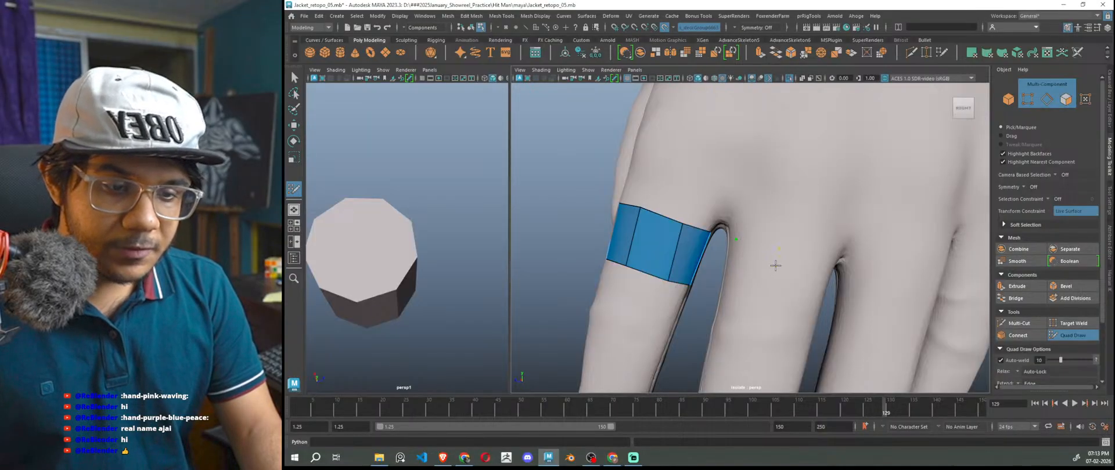
pyautogui.keyDown('shift'); pyautogui.click(728, 302); pyautogui.keyUp('shift')
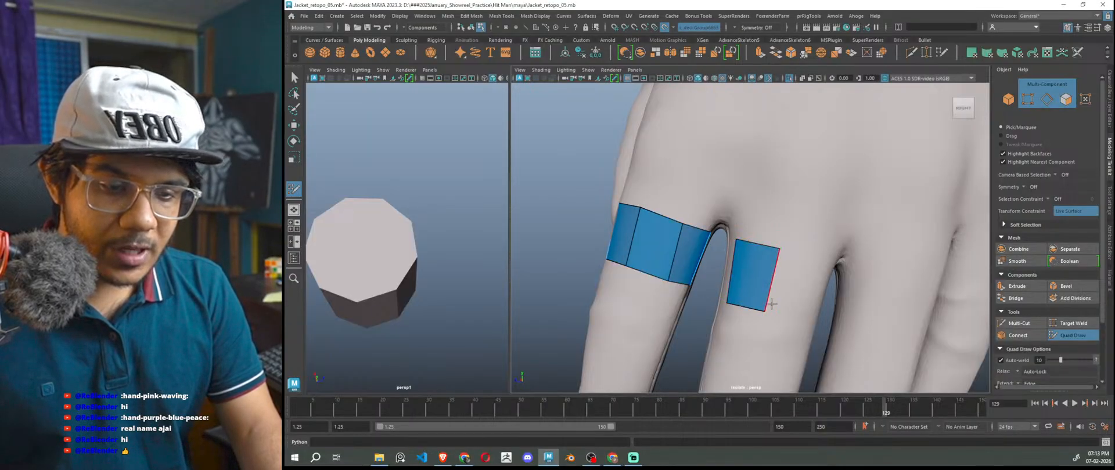
pyautogui.keyDown('alt'); pyautogui.moveTo(728, 303); pyautogui.dragTo(752, 313); pyautogui.keyUp('alt')
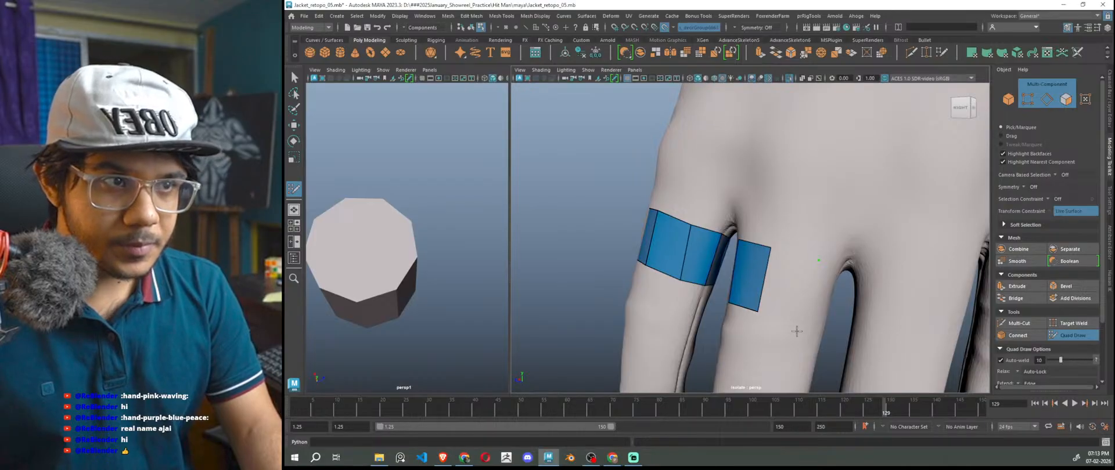
pyautogui.click(797, 312)
pyautogui.keyDown('shift'); pyautogui.click(788, 292); pyautogui.keyUp('shift')
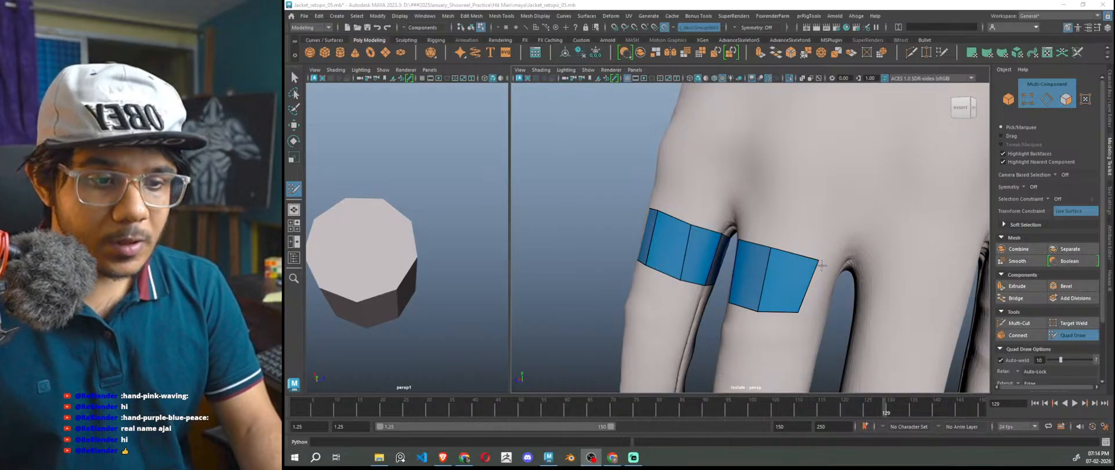
# - Adjust the border vertices and dividing edge of the two quads on the back of the middle finger to even their shapes
pyautogui.click(798, 312)
pyautogui.moveTo(798, 312); pyautogui.dragTo(813, 322)
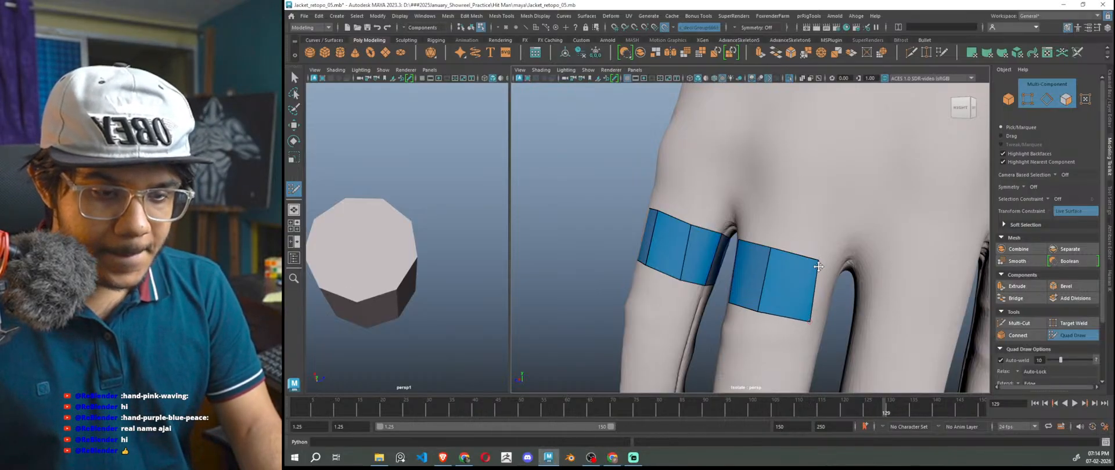
pyautogui.moveTo(818, 263); pyautogui.dragTo(825, 262)
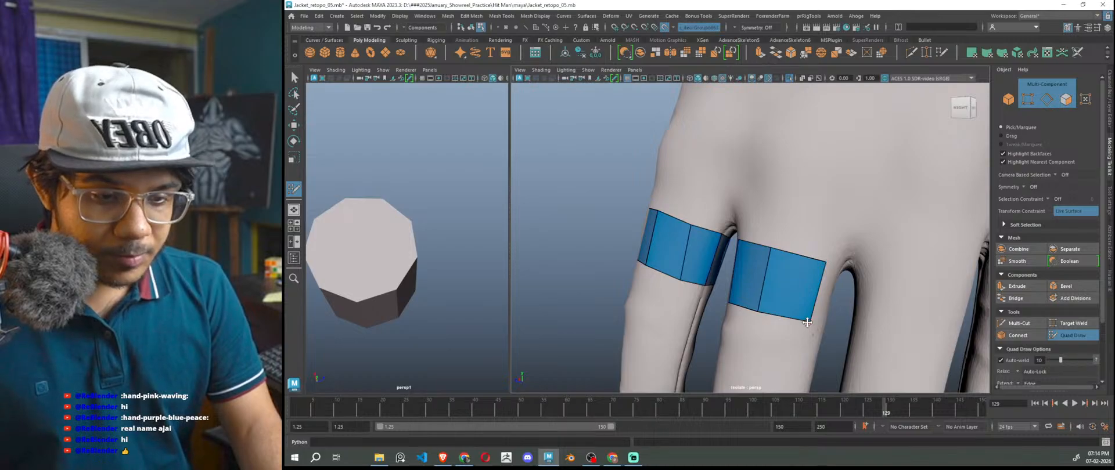
pyautogui.keyDown('alt'); pyautogui.moveTo(810, 322); pyautogui.dragTo(779, 284); pyautogui.keyUp('alt')
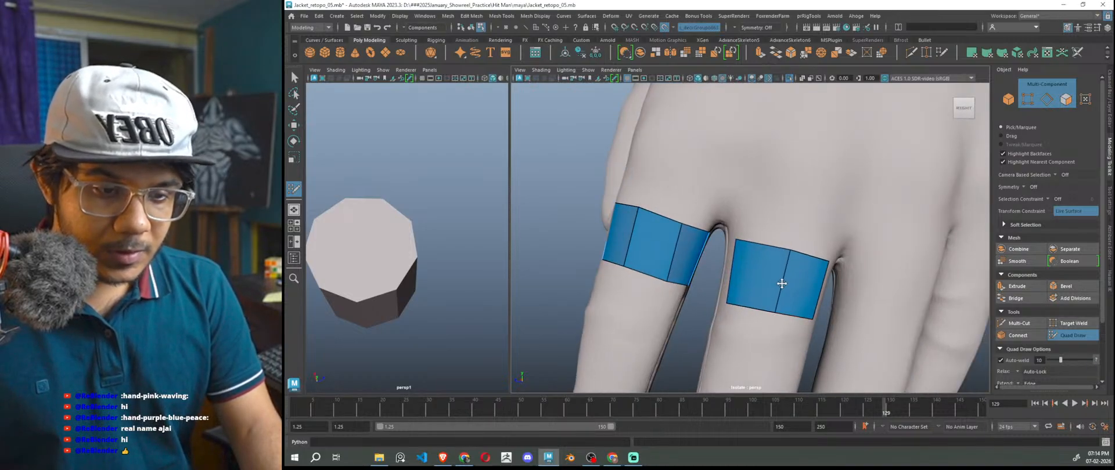
pyautogui.keyDown('ctrl'); pyautogui.click(784, 268); pyautogui.keyUp('ctrl')
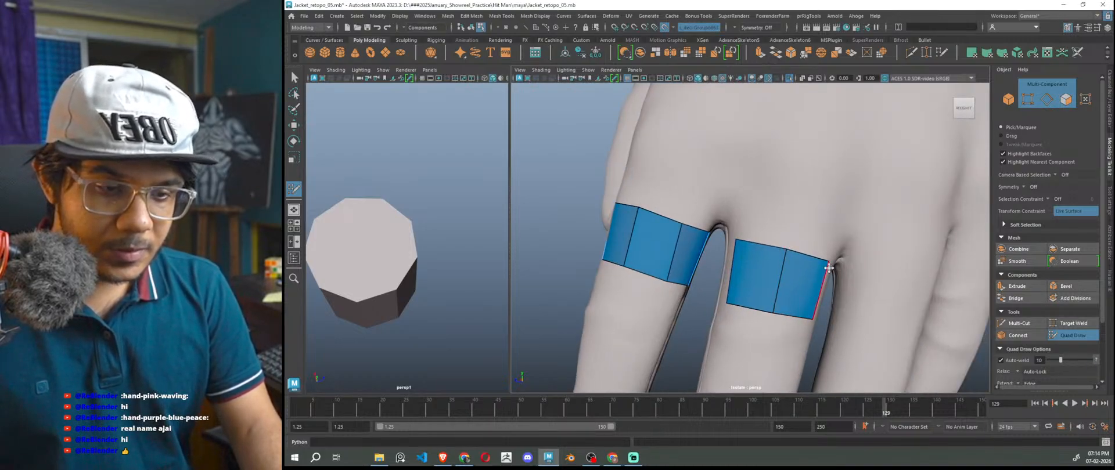
pyautogui.moveTo(737, 239); pyautogui.dragTo(740, 241)
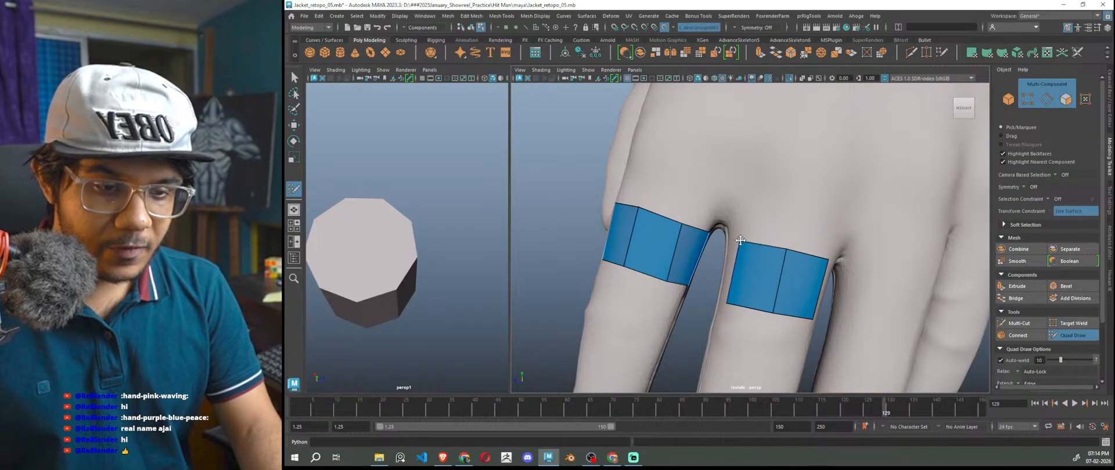
# - Place points on the palm side of the middle finger and fill two adjoining quads across its base
pyautogui.scroll(-5, 741, 239)
pyautogui.moveTo(798, 309)
pyautogui.keyDown('alt'); pyautogui.mouseDown()
pyautogui.moveTo(765, 306)
pyautogui.moveTo(779, 308)
pyautogui.moveTo(718, 275)
pyautogui.mouseUp(); pyautogui.keyUp('alt')
pyautogui.scroll(3, 767, 305)
pyautogui.click(728, 246)
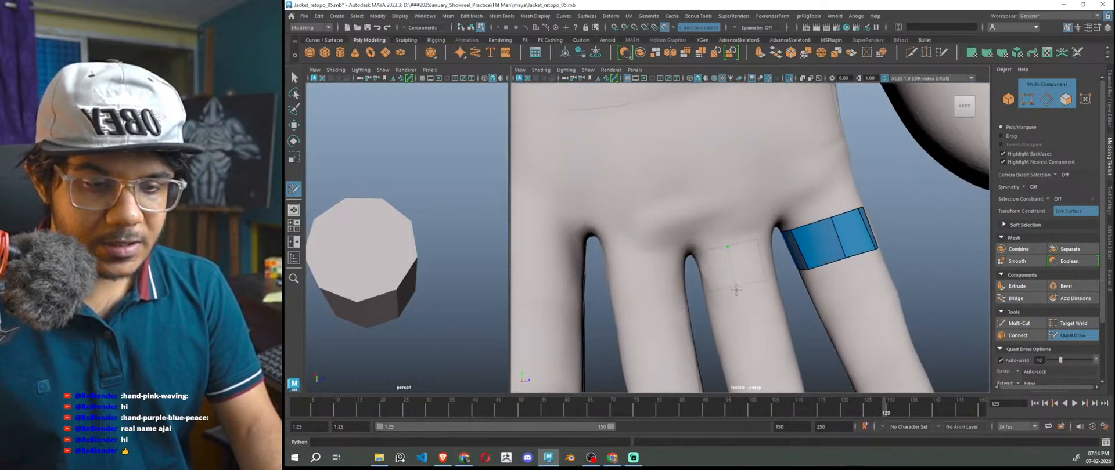
pyautogui.keyDown('shift'); pyautogui.click(700, 254); pyautogui.keyUp('shift')
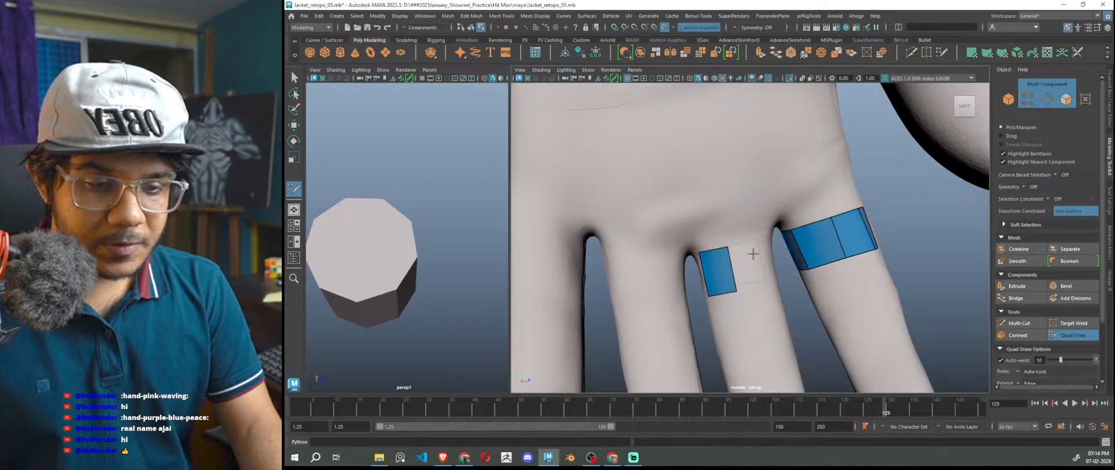
pyautogui.keyDown('shift'); pyautogui.click(769, 284); pyautogui.keyUp('shift')
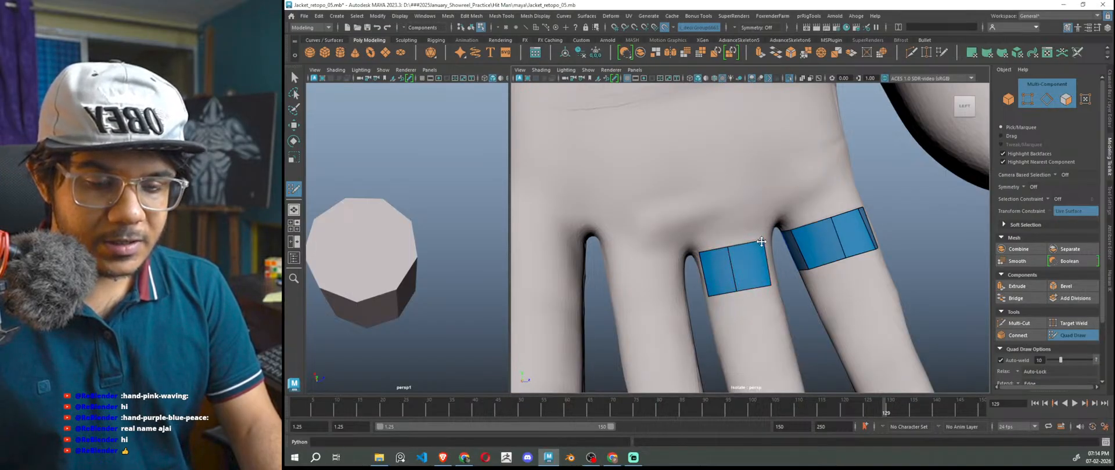
# - Place points along the middle finger's side seams and fill the side quads joining its back and palm quads into a ring
pyautogui.moveTo(743, 298)
pyautogui.keyDown('alt'); pyautogui.mouseDown()
pyautogui.moveTo(829, 199)
pyautogui.moveTo(772, 250)
pyautogui.moveTo(712, 281)
pyautogui.moveTo(701, 309)
pyautogui.moveTo(674, 324)
pyautogui.mouseUp(); pyautogui.keyUp('alt')
pyautogui.keyDown('shift'); pyautogui.click(809, 201); pyautogui.keyUp('shift')
pyautogui.keyDown('alt'); pyautogui.moveTo(678, 288); pyautogui.dragTo(748, 181); pyautogui.keyUp('alt')
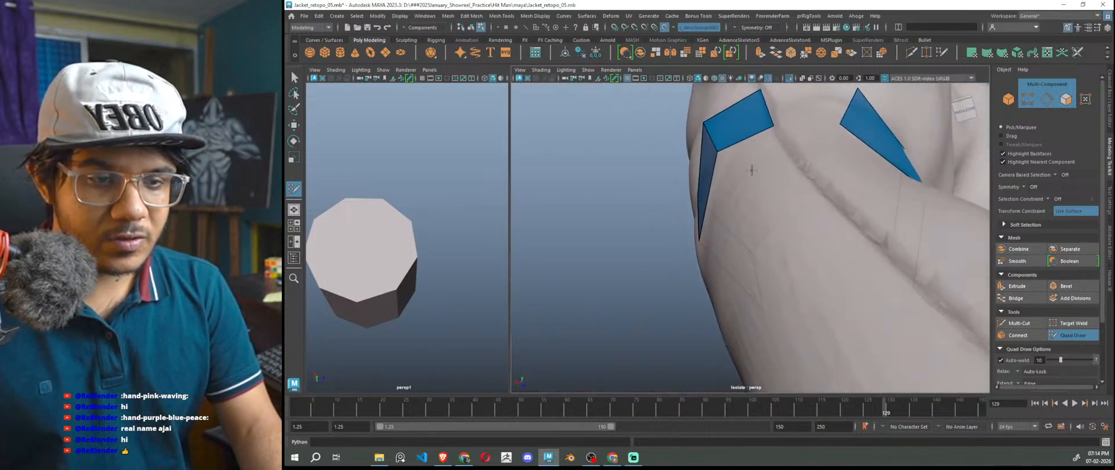
pyautogui.moveTo(771, 110)
pyautogui.mouseDown()
pyautogui.moveTo(837, 113)
pyautogui.moveTo(823, 124)
pyautogui.mouseUp()
pyautogui.moveTo(806, 96); pyautogui.dragTo(830, 289)
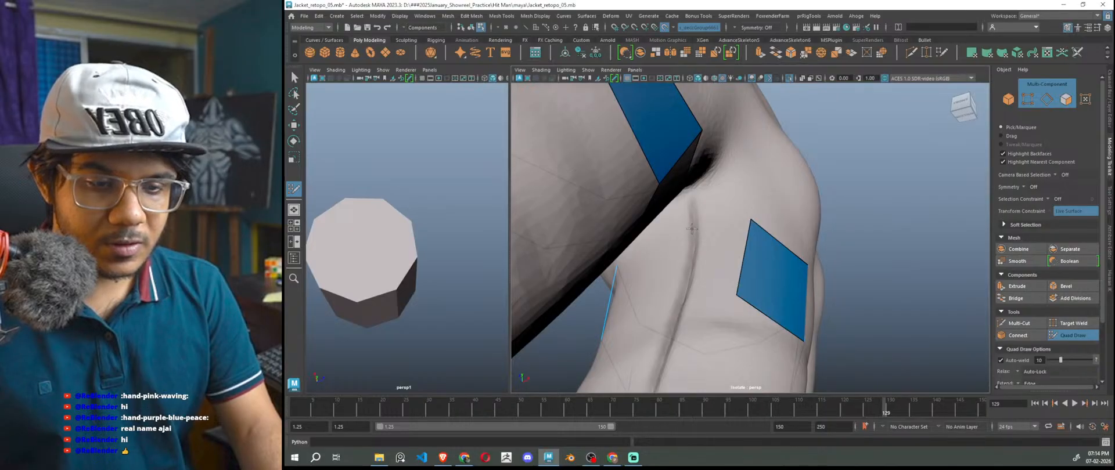
pyautogui.click(683, 295)
pyautogui.keyDown('shift'); pyautogui.click(722, 260); pyautogui.keyUp('shift')
pyautogui.moveTo(664, 294)
pyautogui.keyDown('alt'); pyautogui.mouseDown()
pyautogui.moveTo(732, 287)
pyautogui.moveTo(724, 311)
pyautogui.moveTo(709, 306)
pyautogui.moveTo(743, 306)
pyautogui.moveTo(703, 317)
pyautogui.moveTo(739, 281)
pyautogui.moveTo(741, 364)
pyautogui.moveTo(674, 331)
pyautogui.mouseUp(); pyautogui.keyUp('alt')
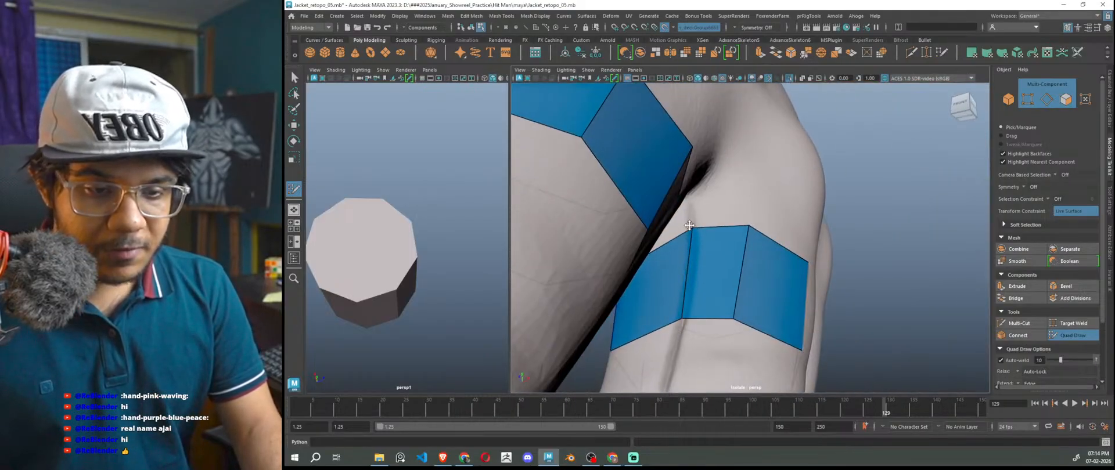
# - Place points at the base of the ring finger and fill two adjoining quads across its back
pyautogui.keyDown('alt'); pyautogui.moveTo(677, 320); pyautogui.dragTo(726, 305); pyautogui.keyUp('alt')
pyautogui.scroll(-10, 731, 296)
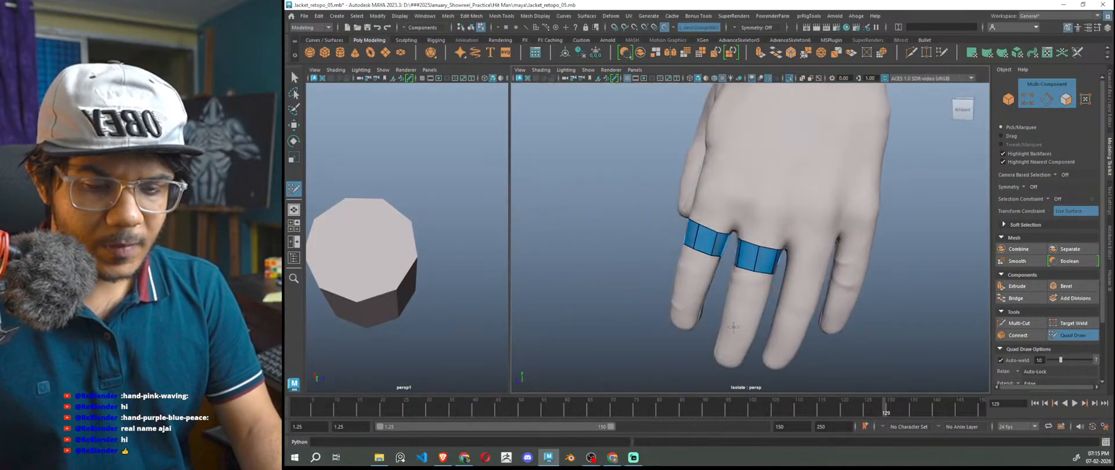
pyautogui.keyDown('alt'); pyautogui.moveTo(754, 326); pyautogui.dragTo(776, 332); pyautogui.keyUp('alt')
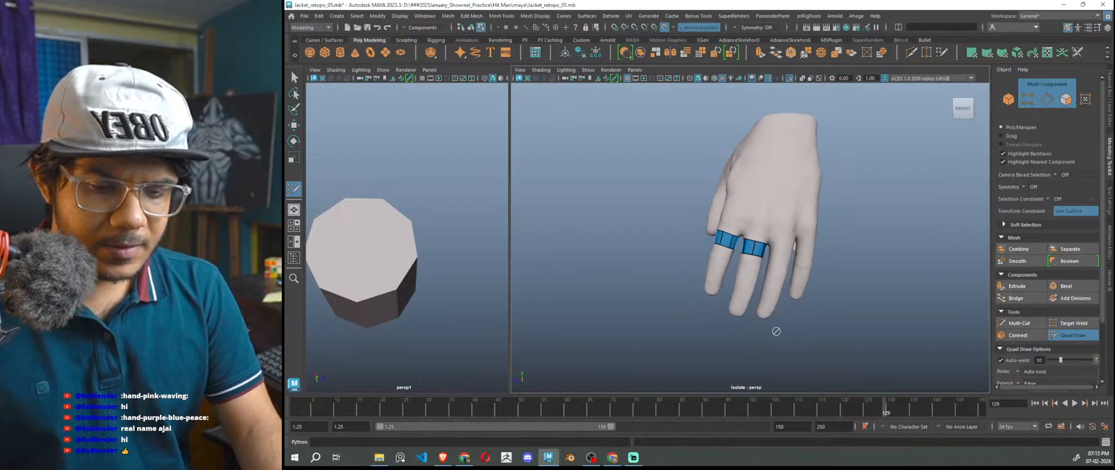
pyautogui.scroll(10, 778, 284)
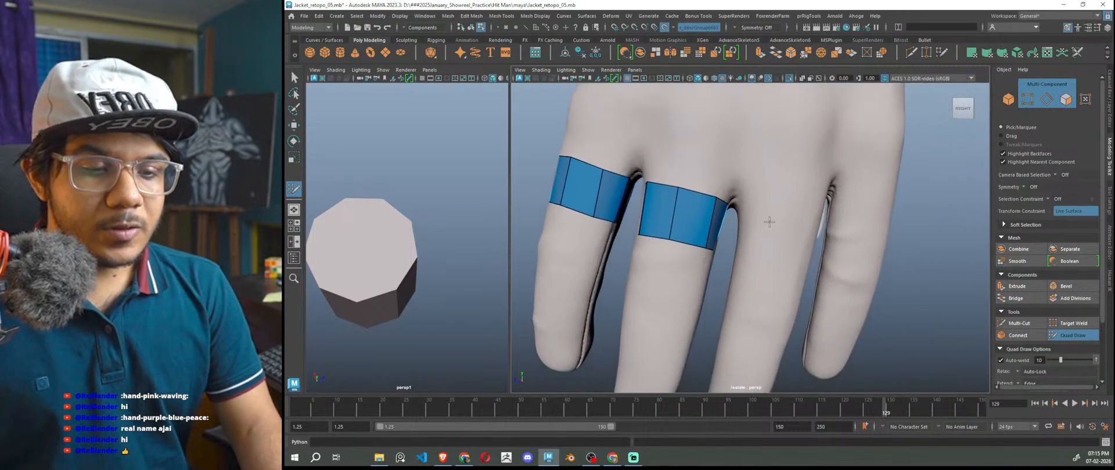
pyautogui.keyDown('alt'); pyautogui.moveTo(794, 234); pyautogui.dragTo(799, 193); pyautogui.keyUp('alt')
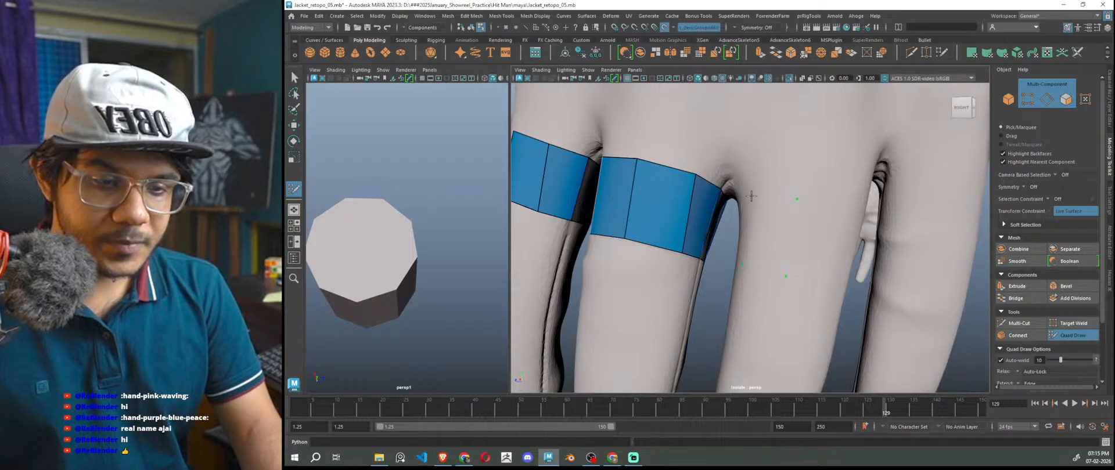
pyautogui.keyDown('shift'); pyautogui.click(766, 224); pyautogui.keyUp('shift')
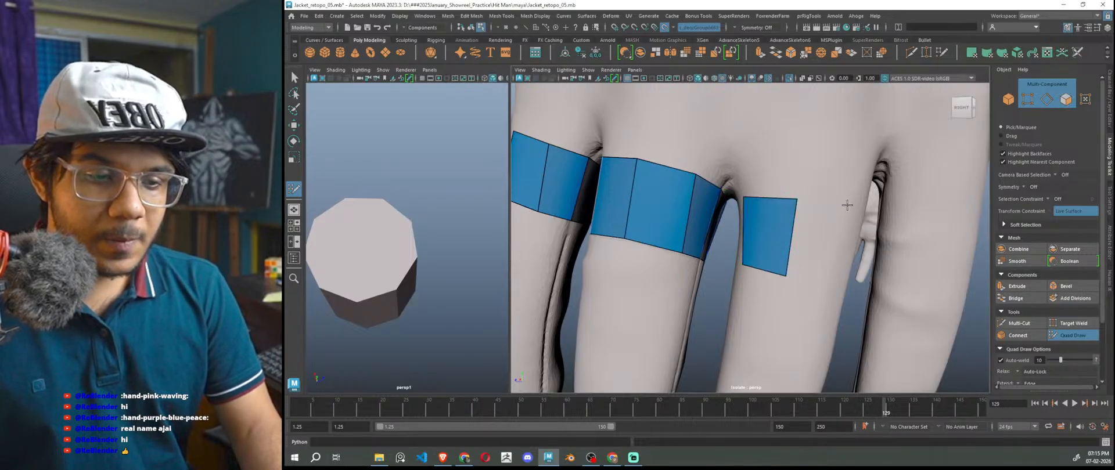
pyautogui.keyDown('shift'); pyautogui.click(825, 268); pyautogui.keyUp('shift')
pyautogui.scroll(-5, 825, 273)
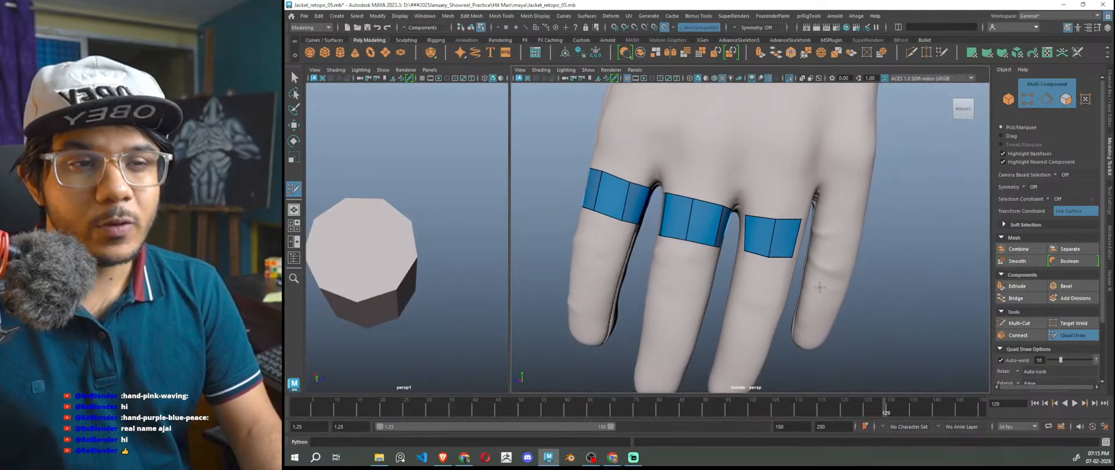
# - Leave Quad Draw, select the finger retopology mesh as an object and isolate it in the viewport
pyautogui.press('w')
pyautogui.moveTo(905, 192); pyautogui.dragTo(942, 159, button='right')
pyautogui.click(697, 217)
pyautogui.hotkey('ctrl', '1')
pyautogui.hotkey('ctrl', '1')
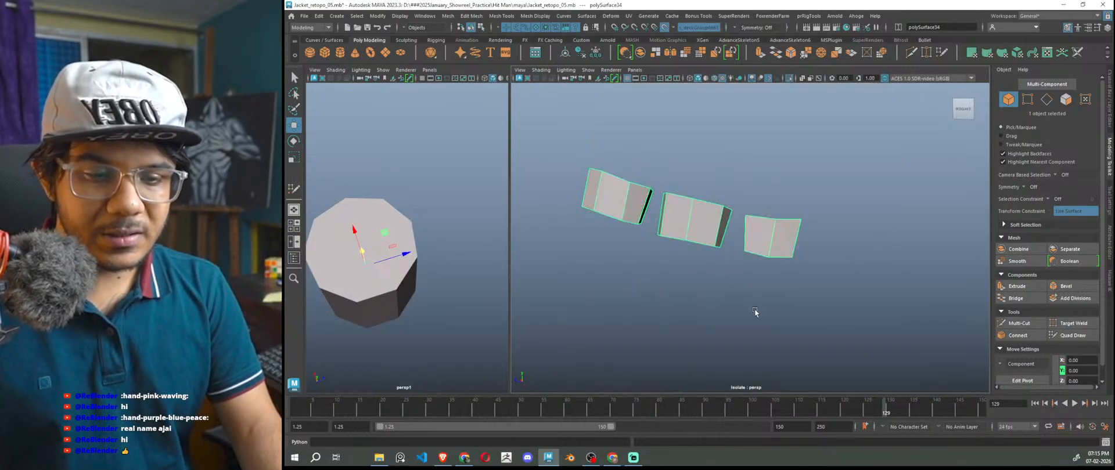
# - Select all the faces of the middle finger's ring in face mode
pyautogui.press('F11')
pyautogui.click(691, 222)
pyautogui.doubleClick(691, 222)
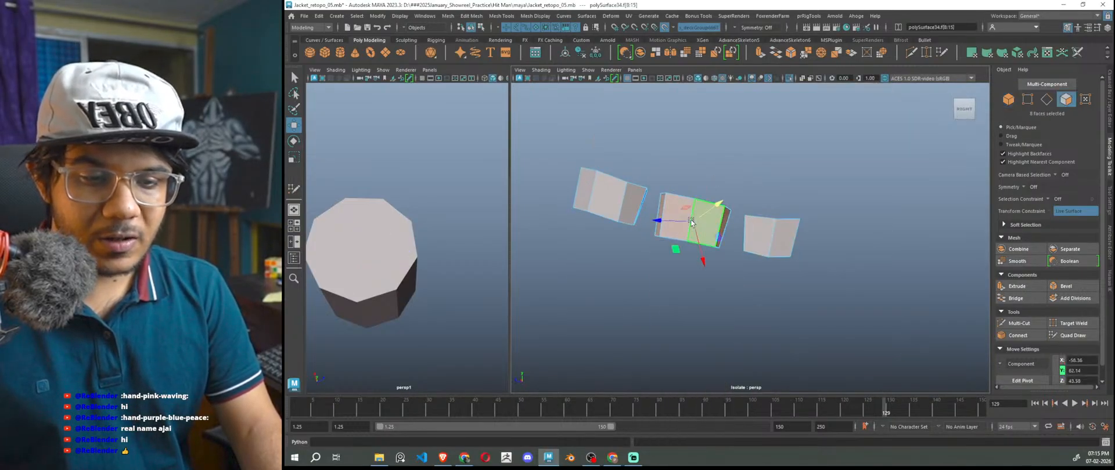
pyautogui.click(708, 154)
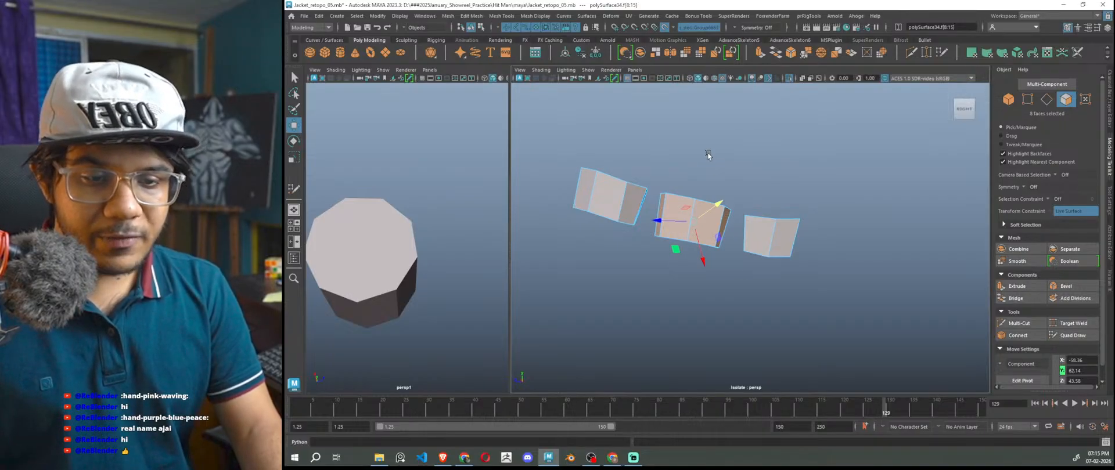
# - Duplicate the selected middle finger ring faces as a separate mesh and return to object mode
pyautogui.keyDown('shift'); pyautogui.rightClick(708, 155); pyautogui.keyUp('shift')
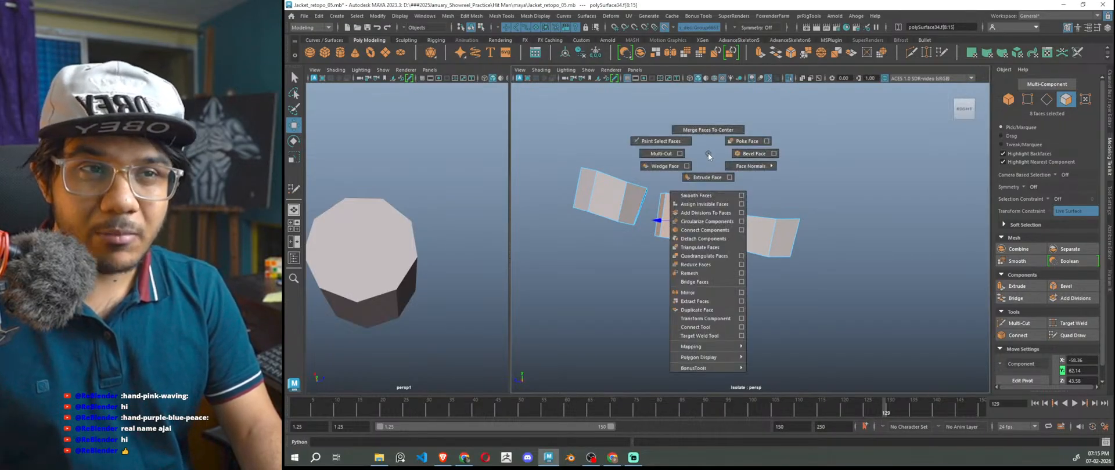
pyautogui.click(710, 310)
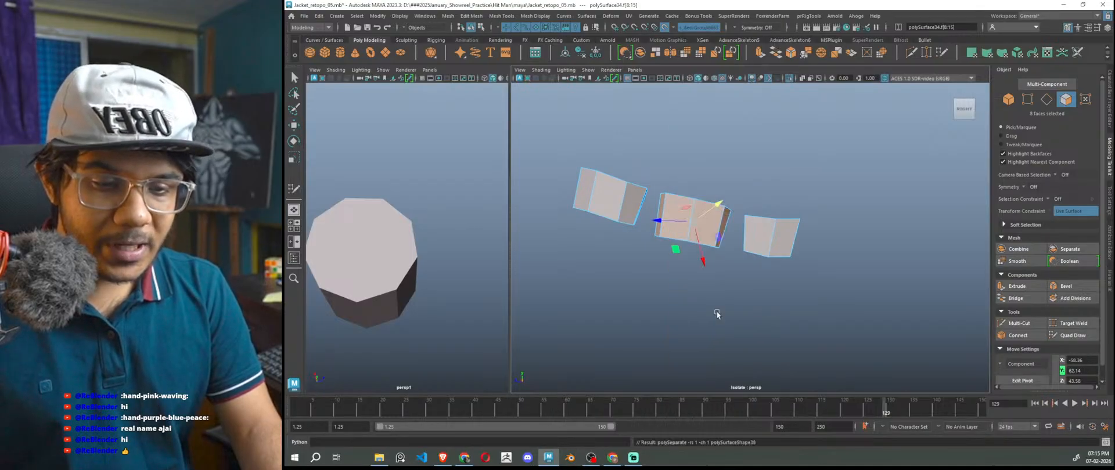
pyautogui.press('w')
pyautogui.moveTo(872, 166); pyautogui.dragTo(898, 159, button='right')
# - Select the duplicated ring and move it sideways past the ring finger quads, out beside the little finger
pyautogui.click(583, 203)
pyautogui.press('3')
pyautogui.click(681, 335)
pyautogui.click(689, 233)
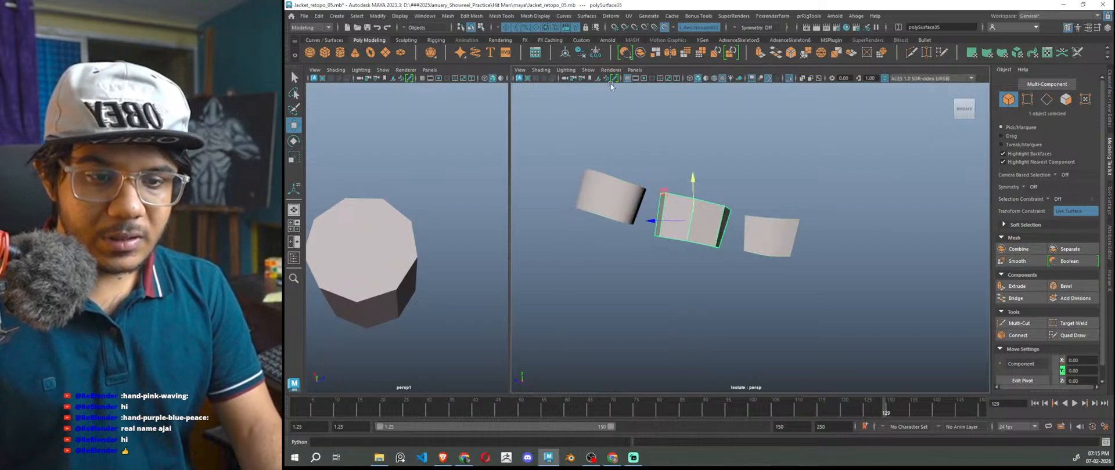
pyautogui.moveTo(664, 227); pyautogui.dragTo(849, 249)
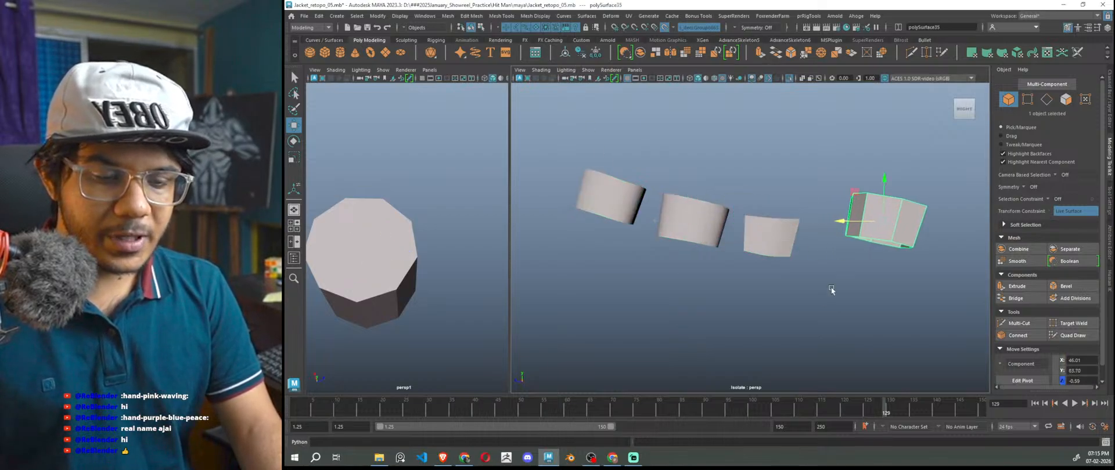
# - Bring the glove back into view with the finger mesh and duplicated ring, and turn off its live surface
pyautogui.hotkey('ctrl', '1')
pyautogui.keyDown('shift'); pyautogui.click(755, 228); pyautogui.keyUp('shift')
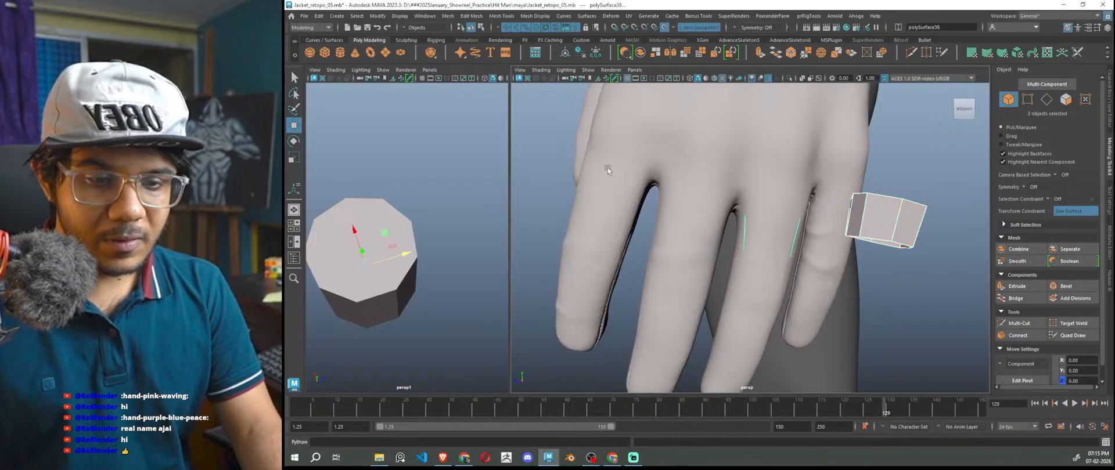
pyautogui.click(572, 158)
pyautogui.click(743, 228)
pyautogui.keyDown('shift'); pyautogui.click(870, 225); pyautogui.keyUp('shift')
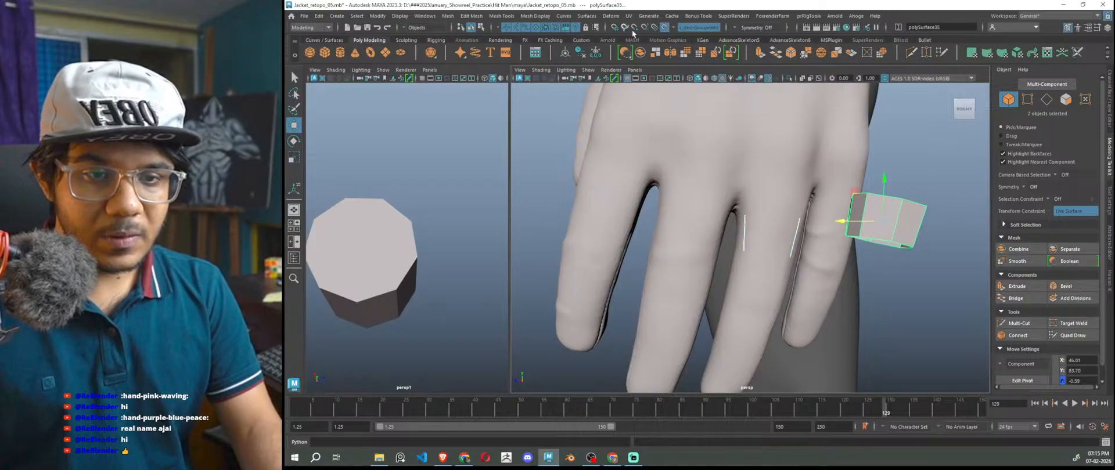
pyautogui.click(665, 28)
pyautogui.click(659, 119)
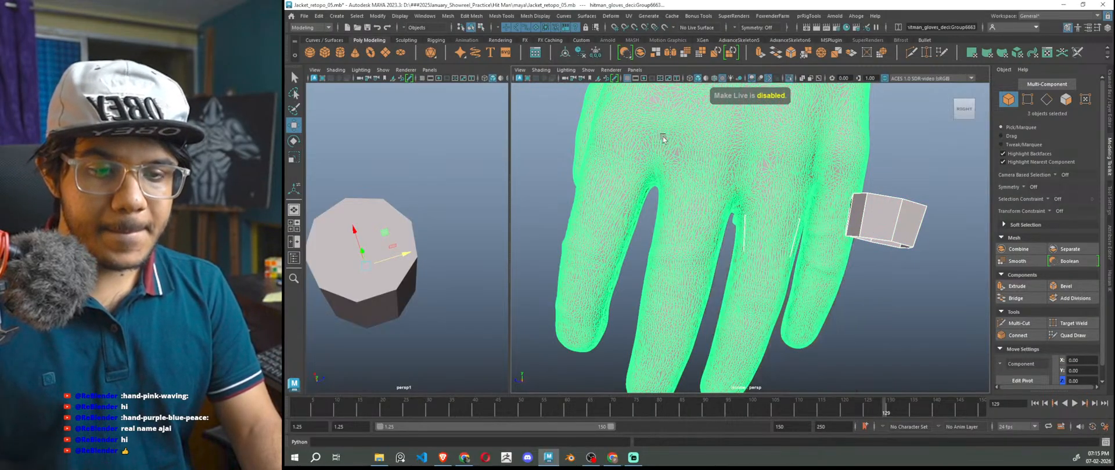
# - Make the glove the live surface and start Quad Draw on the finger retopology mesh
pyautogui.click(566, 146)
pyautogui.click(655, 139)
pyautogui.click(666, 28)
pyautogui.click(743, 249)
pyautogui.click(1072, 335)
# - Leave Quad Draw and select all the faces of the duplicated ring
pyautogui.scroll(2, 781, 264)
pyautogui.moveTo(781, 264)
pyautogui.keyDown('alt'); pyautogui.mouseDown()
pyautogui.moveTo(810, 264)
pyautogui.moveTo(746, 255)
pyautogui.mouseUp(); pyautogui.keyUp('alt')
pyautogui.keyDown('alt'); pyautogui.moveTo(891, 277); pyautogui.dragTo(844, 287, button='middle'); pyautogui.keyUp('alt')
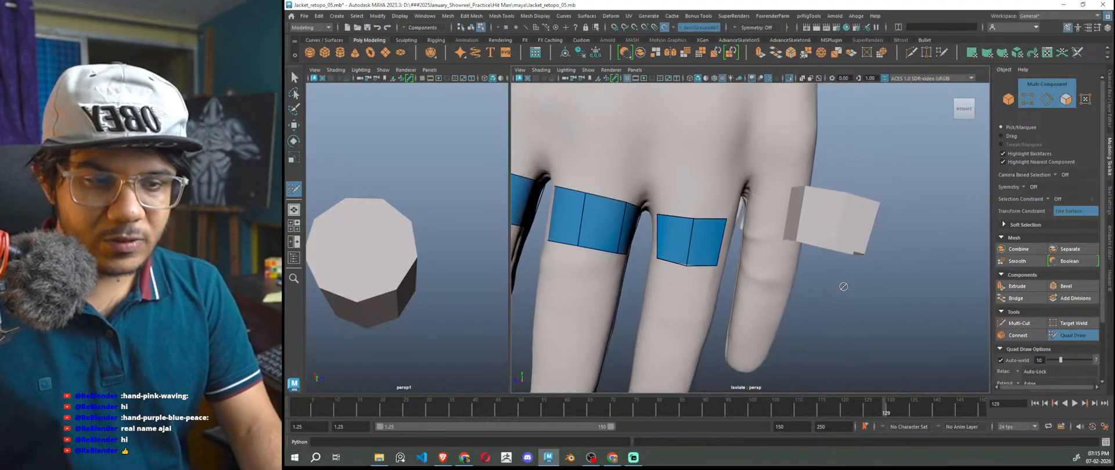
pyautogui.press('w')
pyautogui.doubleClick(845, 221)
# - Try to move the selected ring faces toward the little finger while the glove is live
pyautogui.moveTo(881, 284)
pyautogui.keyDown('alt'); pyautogui.mouseDown()
pyautogui.moveTo(772, 305)
pyautogui.moveTo(754, 360)
pyautogui.mouseUp(); pyautogui.keyUp('alt')
pyautogui.moveTo(734, 311); pyautogui.dragTo(836, 300)
pyautogui.keyDown('alt'); pyautogui.moveTo(835, 329); pyautogui.dragTo(856, 318); pyautogui.keyUp('alt')
pyautogui.hotkey('ctrl', 'z')
# - Turn off the glove's live surface and move the selected ring faces onto the base of the little finger
pyautogui.click(665, 27)
pyautogui.moveTo(728, 288); pyautogui.dragTo(800, 333)
pyautogui.press('w')
pyautogui.moveTo(842, 280); pyautogui.dragTo(811, 271)
pyautogui.moveTo(780, 234); pyautogui.dragTo(738, 319)
pyautogui.moveTo(744, 213); pyautogui.dragTo(735, 244)
# - Rotate the ring to follow the little finger's direction and reposition it around the finger's base
pyautogui.press('e')
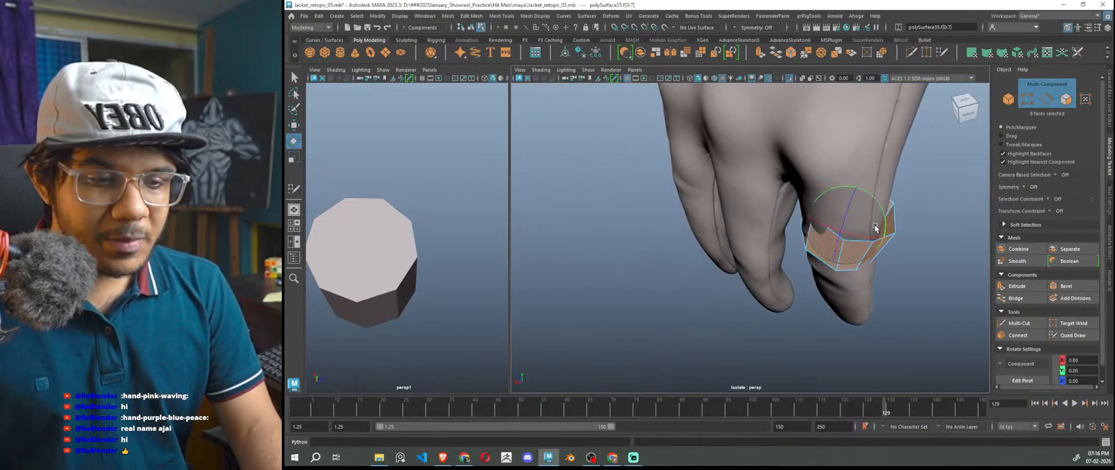
pyautogui.moveTo(881, 228); pyautogui.dragTo(804, 190)
pyautogui.press('w')
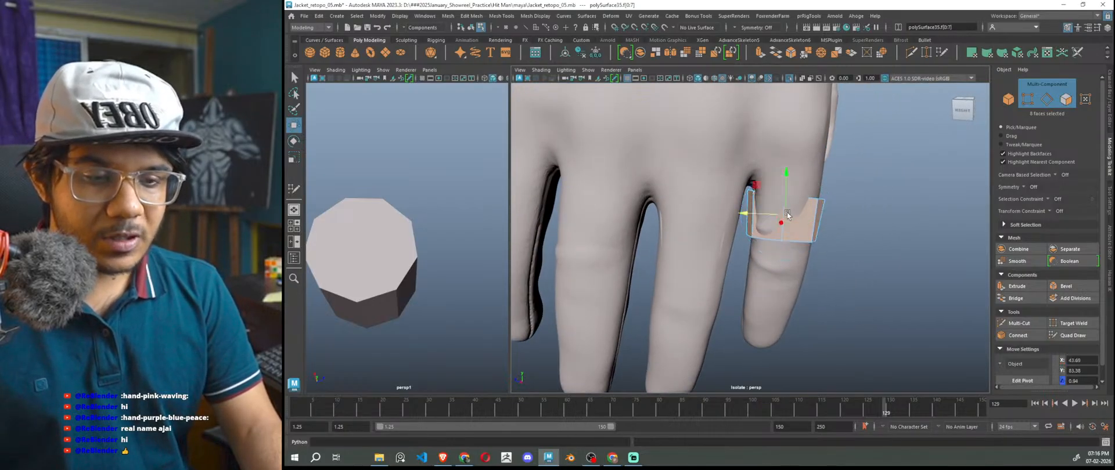
pyautogui.keyDown('alt'); pyautogui.moveTo(790, 259); pyautogui.dragTo(776, 252); pyautogui.keyUp('alt')
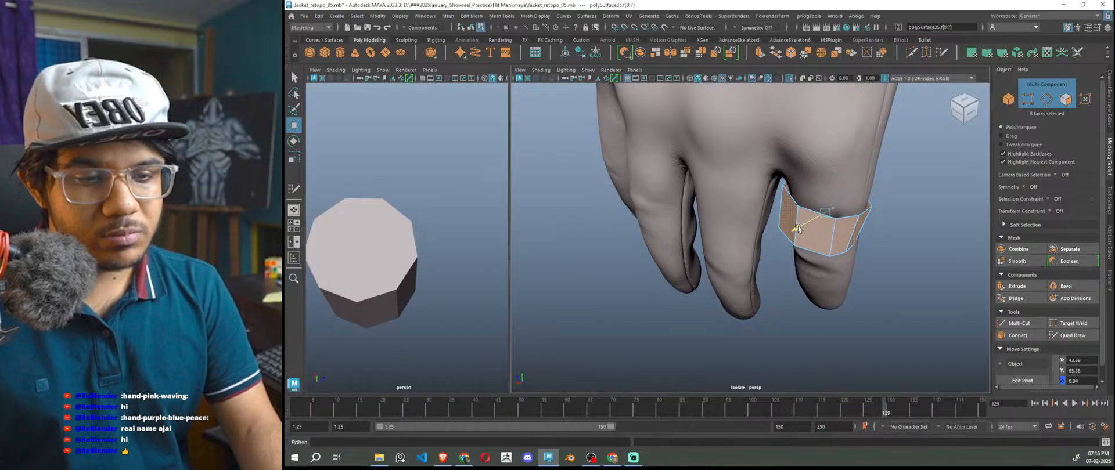
pyautogui.moveTo(803, 225); pyautogui.dragTo(846, 221)
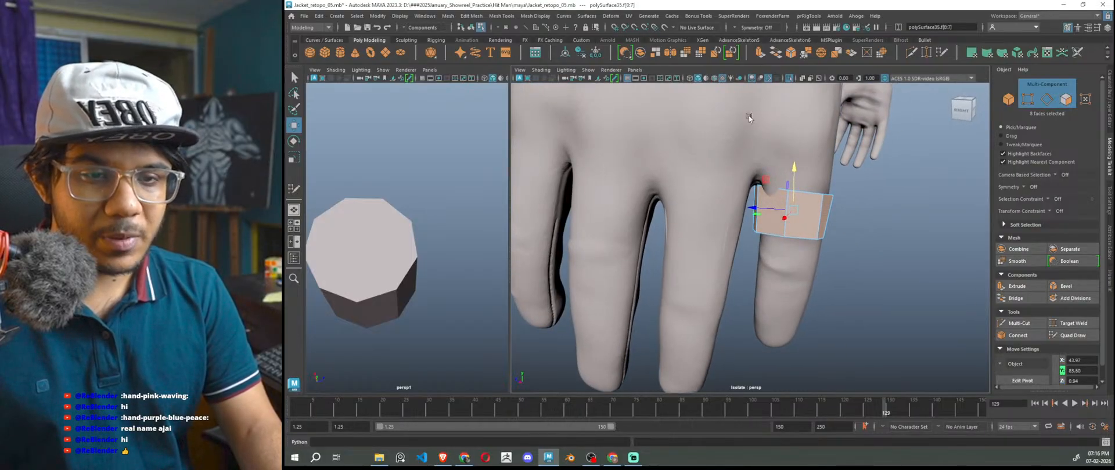
# - Select the glove in object mode and make it the live surface again
pyautogui.click(726, 105)
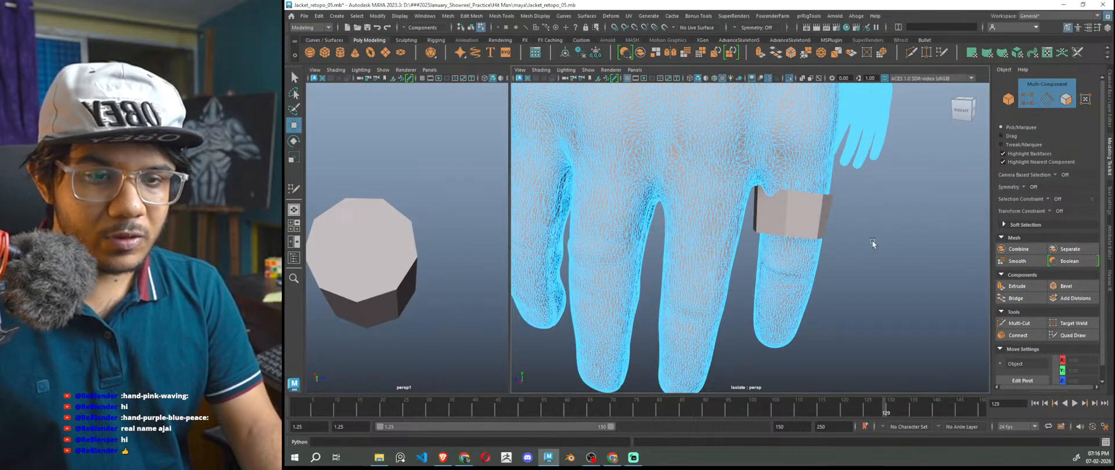
pyautogui.moveTo(902, 163); pyautogui.dragTo(964, 146, button='right')
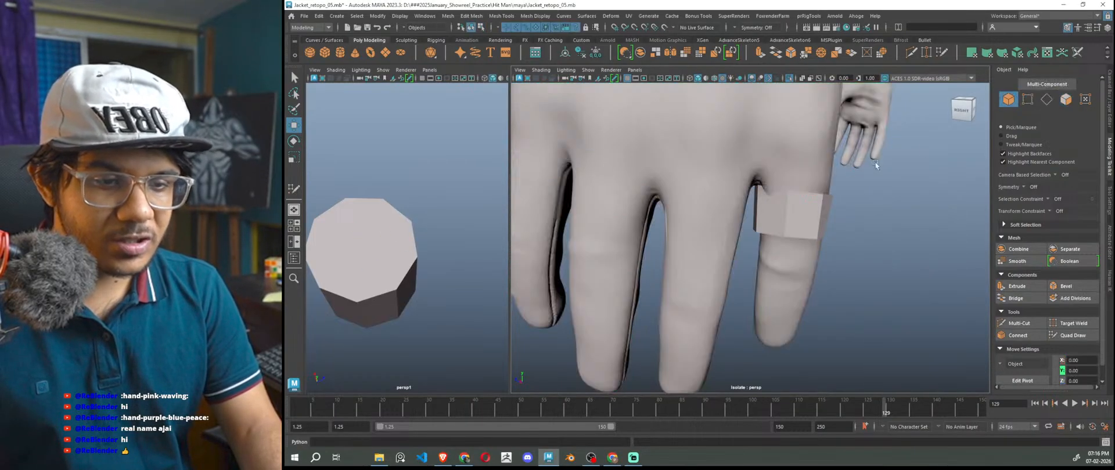
pyautogui.click(665, 28)
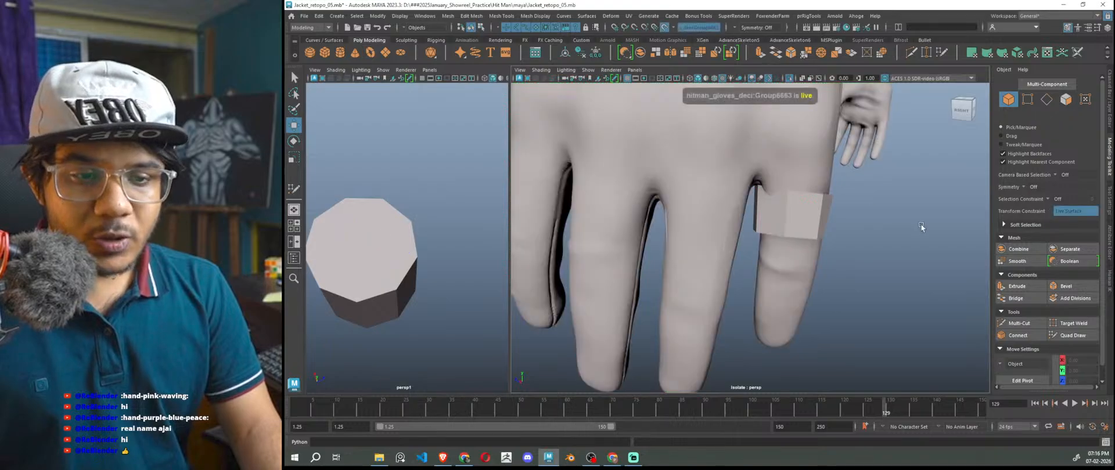
# - Combine the little finger ring with the finger retopology mesh and start Quad Draw on the result
pyautogui.click(795, 214)
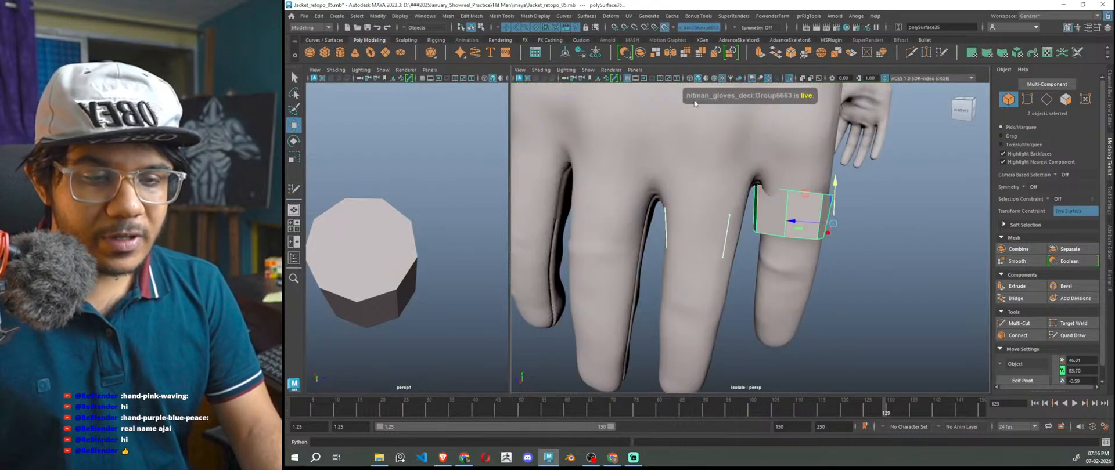
pyautogui.click(643, 54)
pyautogui.click(907, 250)
pyautogui.click(796, 224)
pyautogui.click(1066, 335)
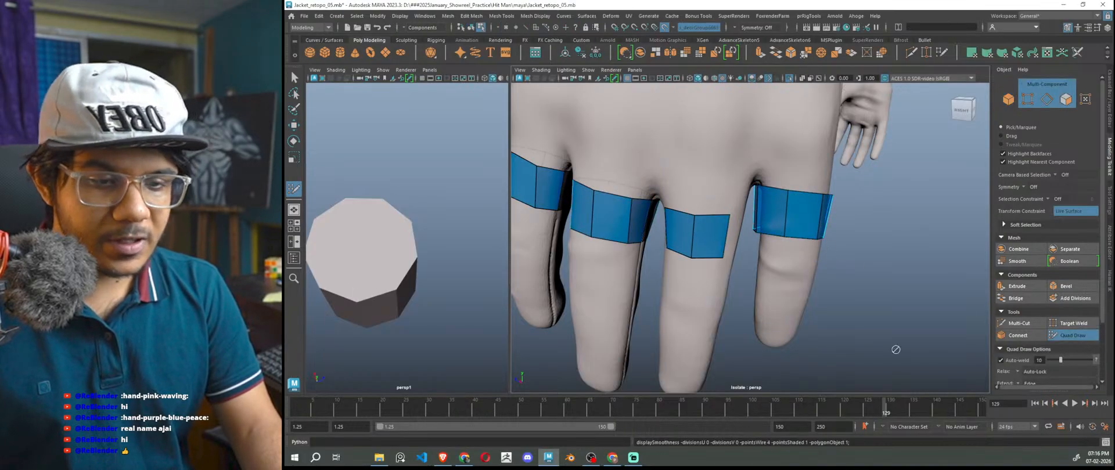
# - Move the little finger ring's points so its quads fit the back and outer side of the finger
pyautogui.keyDown('alt'); pyautogui.moveTo(774, 279); pyautogui.dragTo(771, 305); pyautogui.keyUp('alt')
pyautogui.scroll(2, 800, 198)
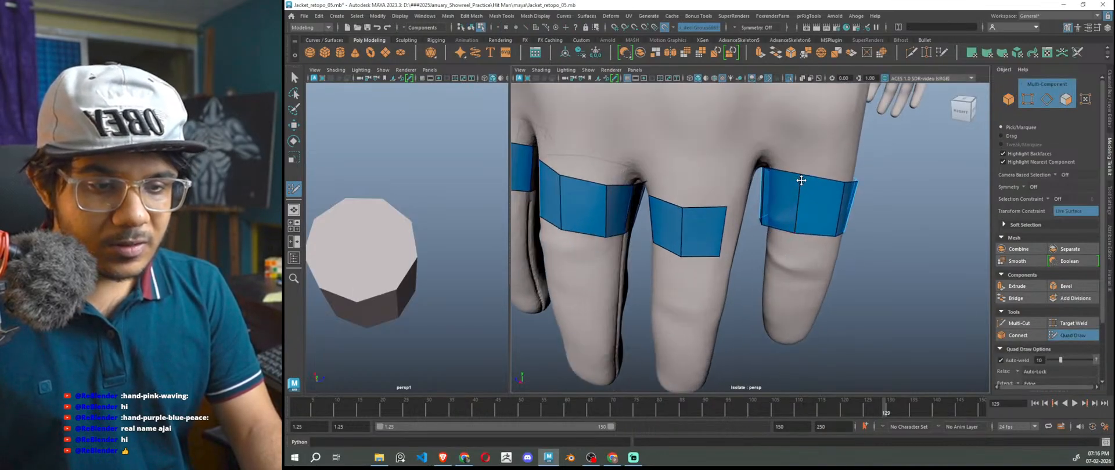
pyautogui.keyDown('alt'); pyautogui.moveTo(792, 233); pyautogui.dragTo(788, 260); pyautogui.keyUp('alt')
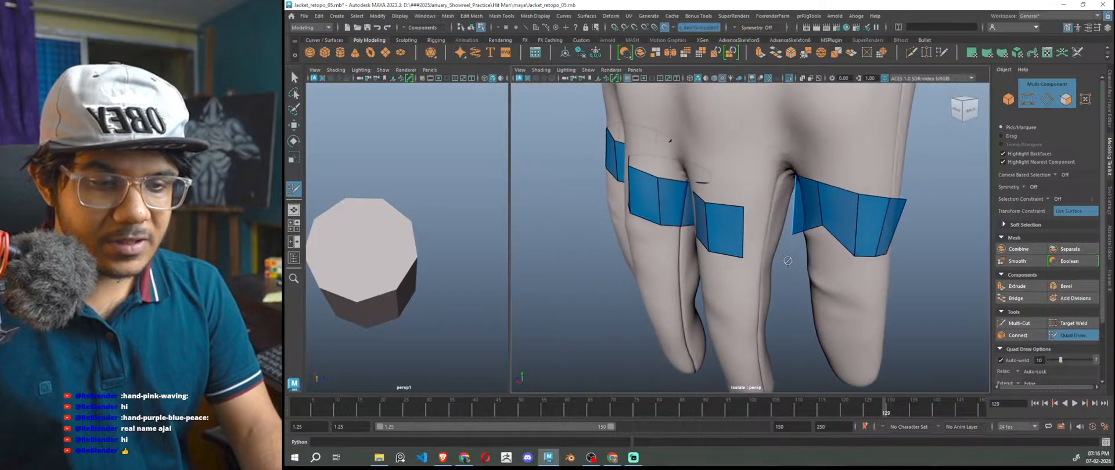
pyautogui.moveTo(851, 225); pyautogui.dragTo(820, 253)
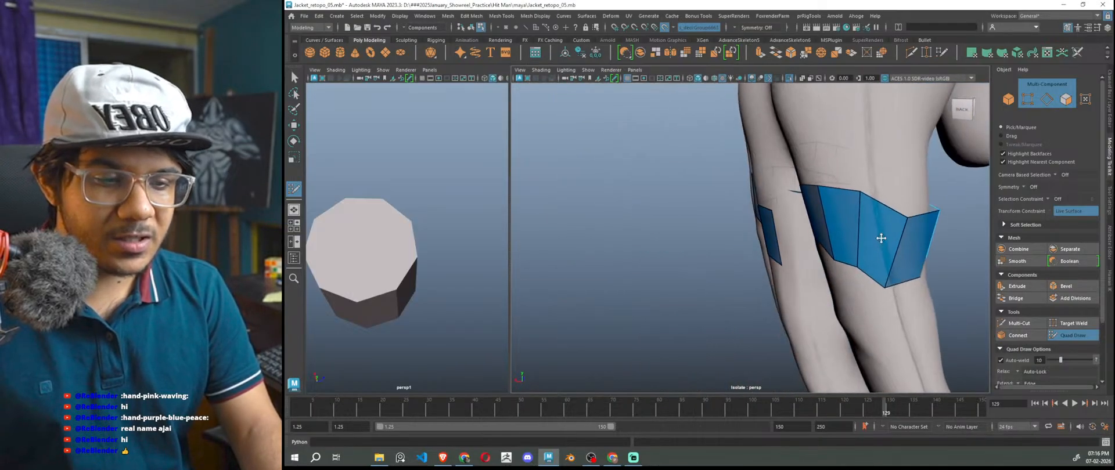
pyautogui.moveTo(904, 210)
pyautogui.keyDown('alt'); pyautogui.mouseDown()
pyautogui.moveTo(877, 285)
pyautogui.moveTo(875, 267)
pyautogui.moveTo(851, 267)
pyautogui.mouseUp(); pyautogui.keyUp('alt')
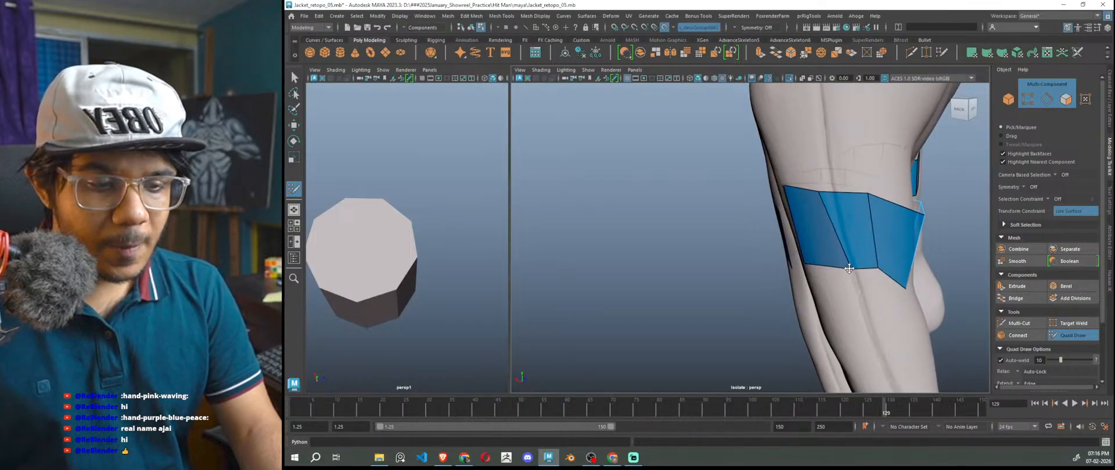
pyautogui.moveTo(820, 193); pyautogui.dragTo(870, 184)
# - Adjust the points of the ring's middle edge on the palm side of the little finger
pyautogui.moveTo(877, 261)
pyautogui.keyDown('alt'); pyautogui.mouseDown()
pyautogui.moveTo(849, 232)
pyautogui.moveTo(701, 291)
pyautogui.moveTo(663, 270)
pyautogui.moveTo(658, 253)
pyautogui.mouseUp(); pyautogui.keyUp('alt')
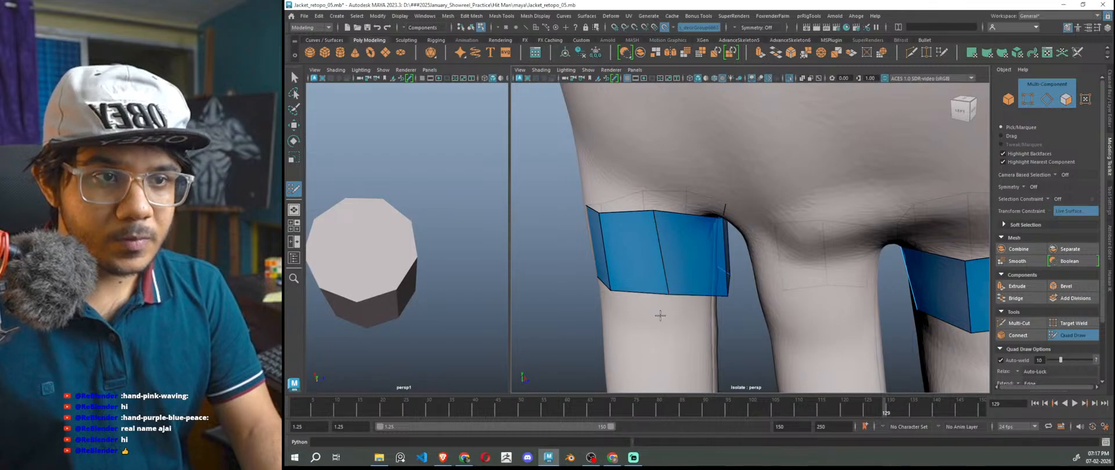
pyautogui.moveTo(671, 292); pyautogui.dragTo(659, 292)
pyautogui.moveTo(652, 215); pyautogui.dragTo(702, 234)
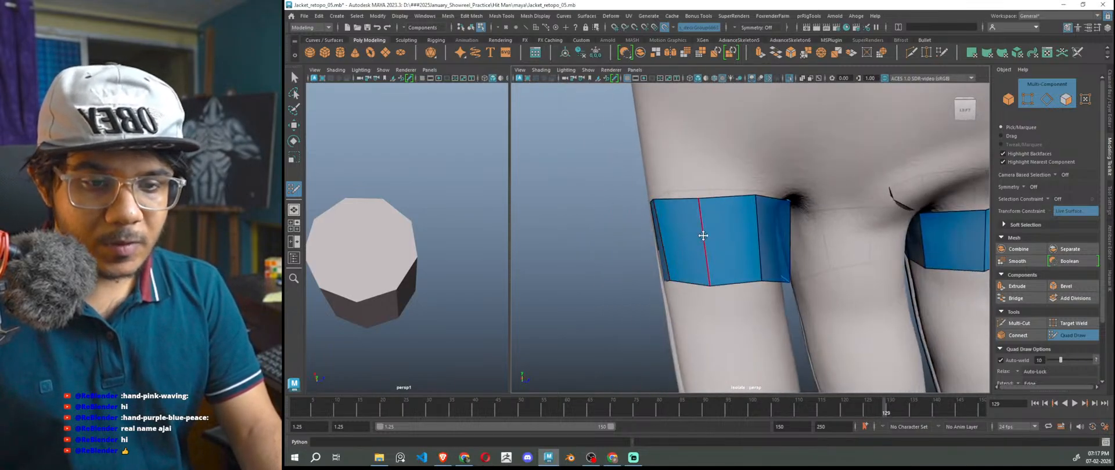
pyautogui.keyDown('alt'); pyautogui.moveTo(731, 262); pyautogui.dragTo(689, 263); pyautogui.keyUp('alt')
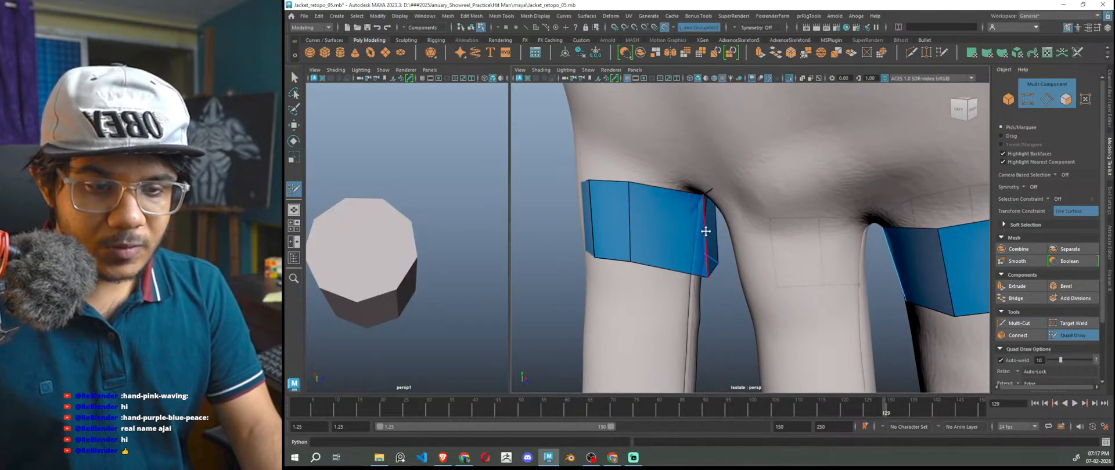
# - Reposition the ring's upper and lower points along the little finger's inner seam, facing the ring finger
pyautogui.keyDown('alt'); pyautogui.moveTo(690, 233); pyautogui.dragTo(661, 239); pyautogui.keyUp('alt')
pyautogui.keyDown('alt'); pyautogui.moveTo(677, 253); pyautogui.dragTo(694, 185); pyautogui.keyUp('alt')
pyautogui.moveTo(689, 149); pyautogui.dragTo(687, 171)
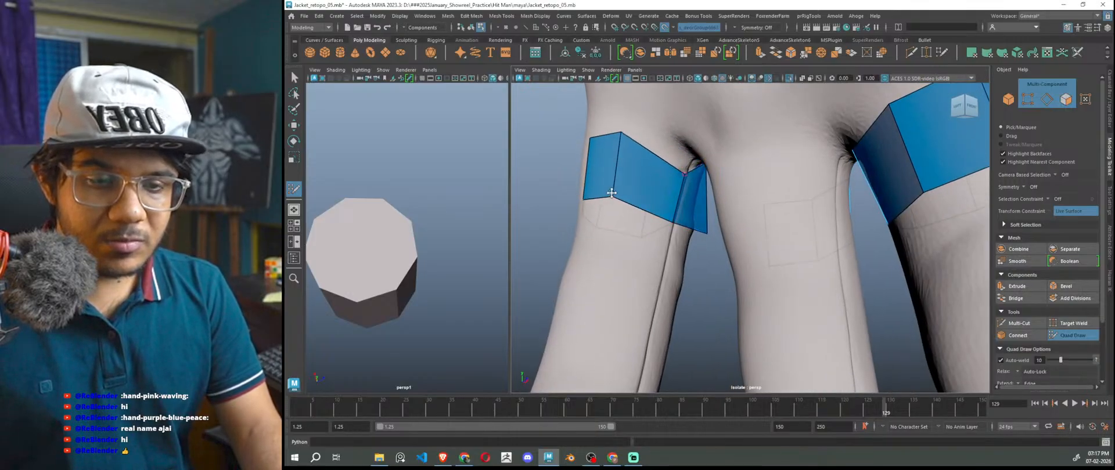
pyautogui.keyDown('alt'); pyautogui.moveTo(616, 190); pyautogui.dragTo(626, 204); pyautogui.keyUp('alt')
pyautogui.keyDown('alt'); pyautogui.moveTo(664, 179); pyautogui.dragTo(719, 295); pyautogui.keyUp('alt')
pyautogui.scroll(5, 744, 276)
pyautogui.moveTo(703, 259); pyautogui.dragTo(716, 258)
pyautogui.moveTo(719, 296); pyautogui.dragTo(716, 273)
pyautogui.moveTo(720, 209); pyautogui.dragTo(721, 230)
# - Lower the middle bottom point on the back of the little finger to even out the ring's lower edge
pyautogui.scroll(-3, 760, 312)
pyautogui.moveTo(761, 312)
pyautogui.keyDown('alt'); pyautogui.mouseDown()
pyautogui.moveTo(726, 346)
pyautogui.moveTo(719, 324)
pyautogui.moveTo(744, 314)
pyautogui.mouseUp(); pyautogui.keyUp('alt')
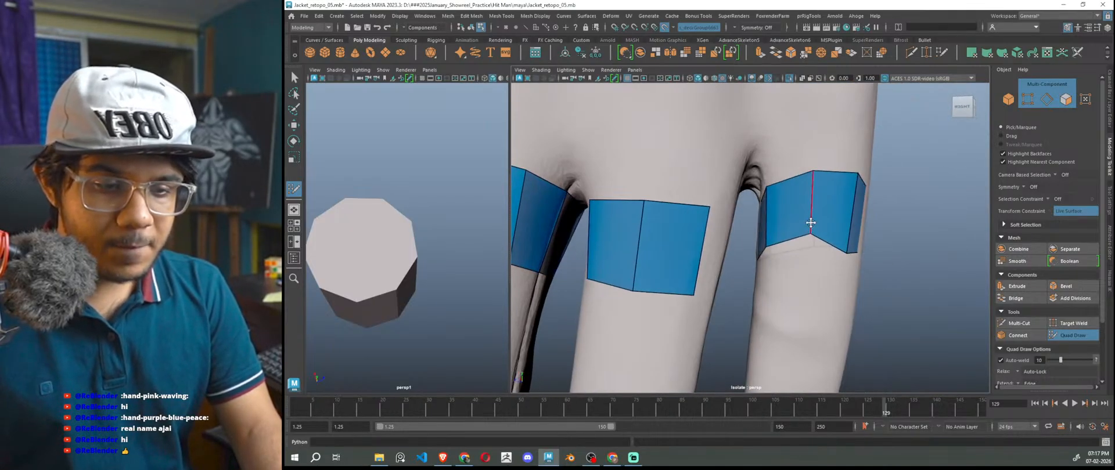
pyautogui.moveTo(809, 234); pyautogui.dragTo(810, 251)
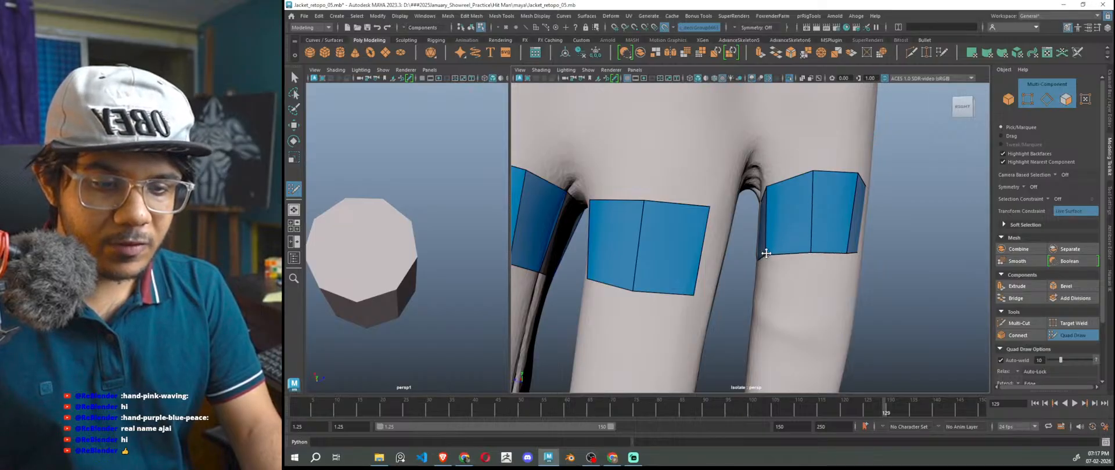
# - Undo the last point move and readjust the ring's edge along the little finger's outer seam
pyautogui.keyDown('alt'); pyautogui.moveTo(819, 200); pyautogui.dragTo(852, 279); pyautogui.keyUp('alt')
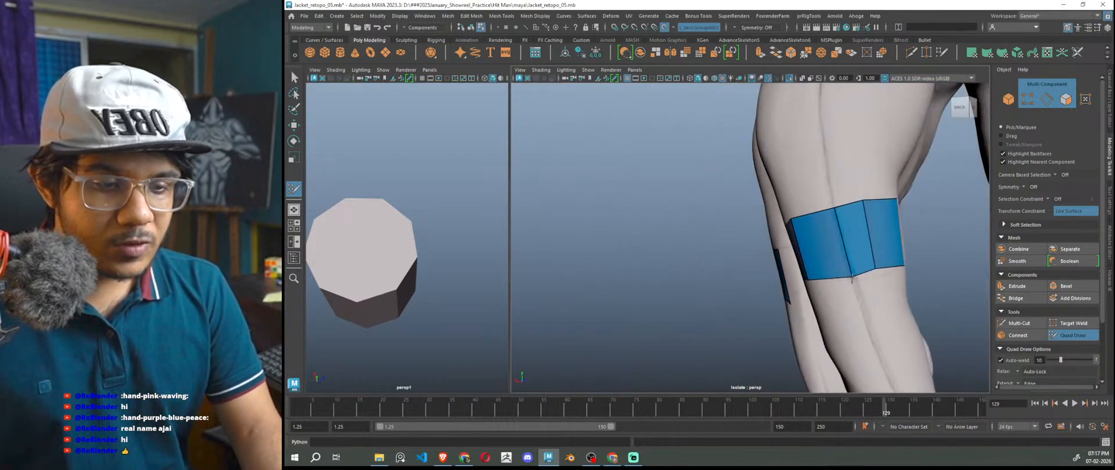
pyautogui.hotkey('ctrl', 'z')
pyautogui.keyDown('ctrl'); pyautogui.click(848, 258); pyautogui.keyUp('ctrl')
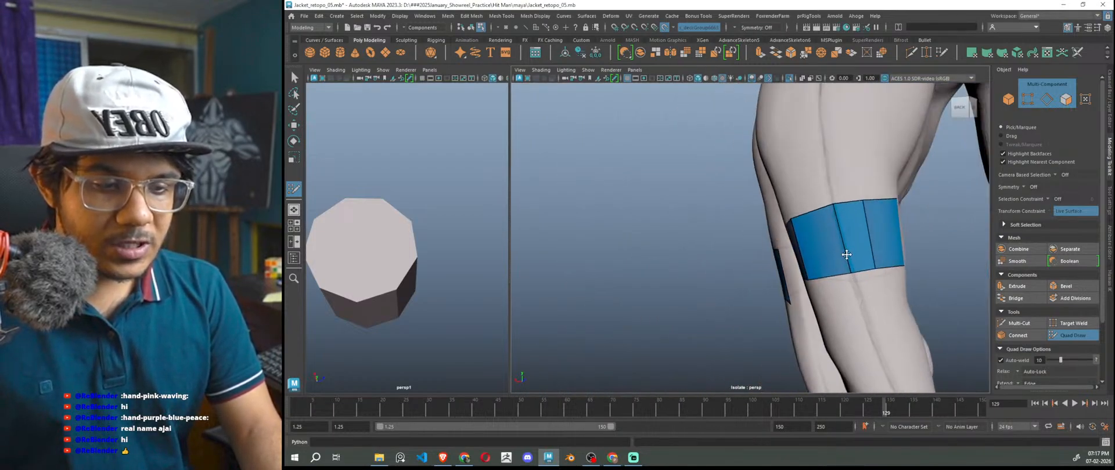
# - Even out the palm-side quads of the little finger ring, lowering the middle edge's bottom point slightly
pyautogui.keyDown('alt'); pyautogui.moveTo(835, 208); pyautogui.dragTo(812, 289); pyautogui.keyUp('alt')
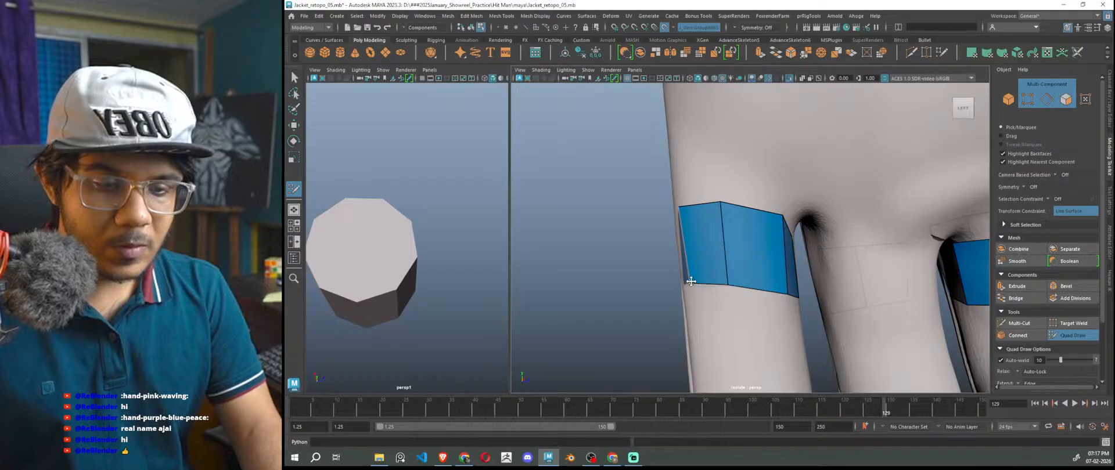
pyautogui.keyDown('alt'); pyautogui.moveTo(729, 286); pyautogui.dragTo(730, 301); pyautogui.keyUp('alt')
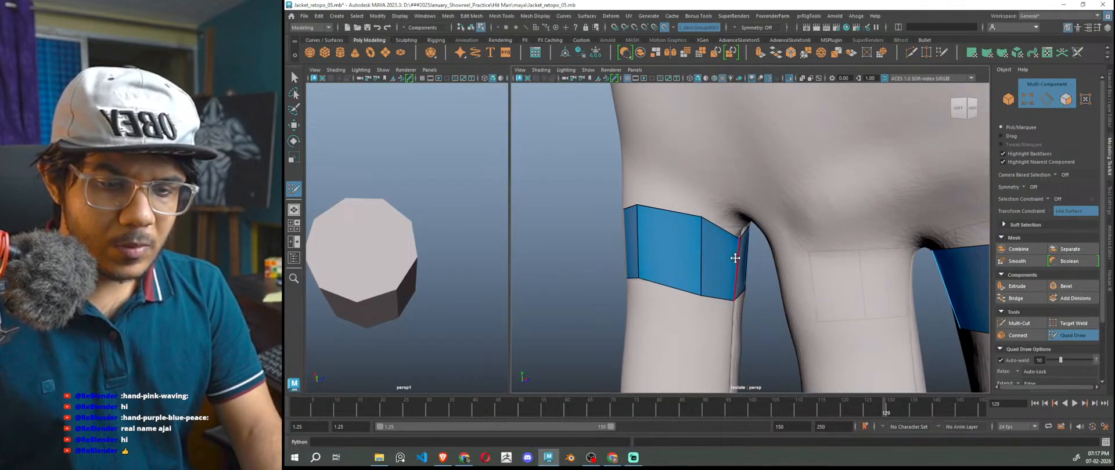
pyautogui.keyDown('alt'); pyautogui.moveTo(735, 258); pyautogui.dragTo(718, 305); pyautogui.keyUp('alt')
pyautogui.keyDown('ctrl'); pyautogui.click(663, 250); pyautogui.keyUp('ctrl')
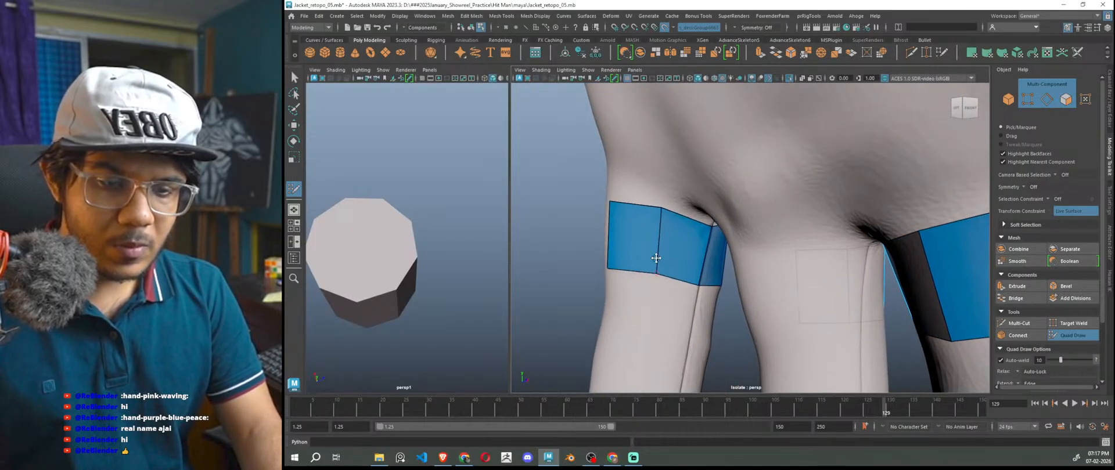
pyautogui.moveTo(658, 274); pyautogui.dragTo(655, 279)
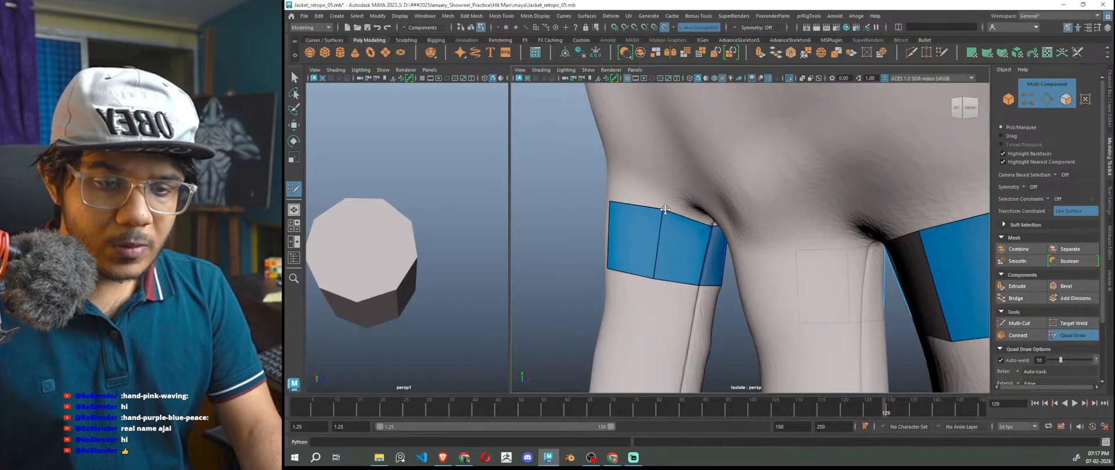
pyautogui.keyDown('alt'); pyautogui.moveTo(663, 211); pyautogui.dragTo(739, 242); pyautogui.keyUp('alt')
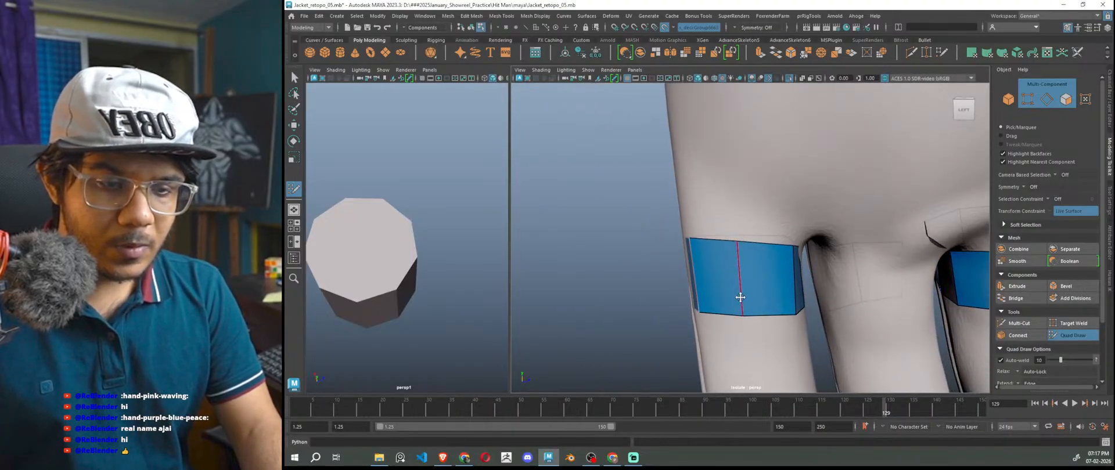
pyautogui.keyDown('alt'); pyautogui.moveTo(736, 297); pyautogui.dragTo(842, 299); pyautogui.keyUp('alt')
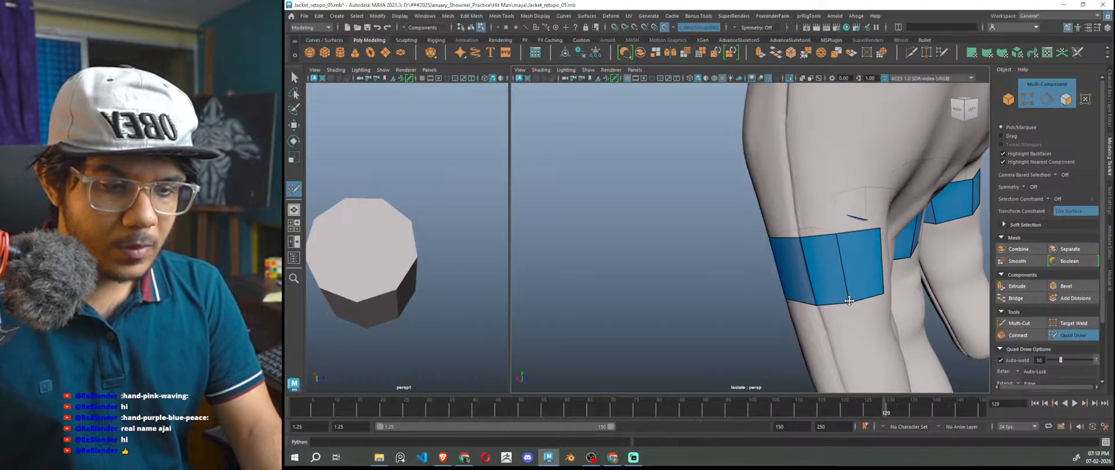
# - Extrude a side quad from the open edge of the ring finger's two-quad band, wrapping around toward the middle finger
pyautogui.press('f')
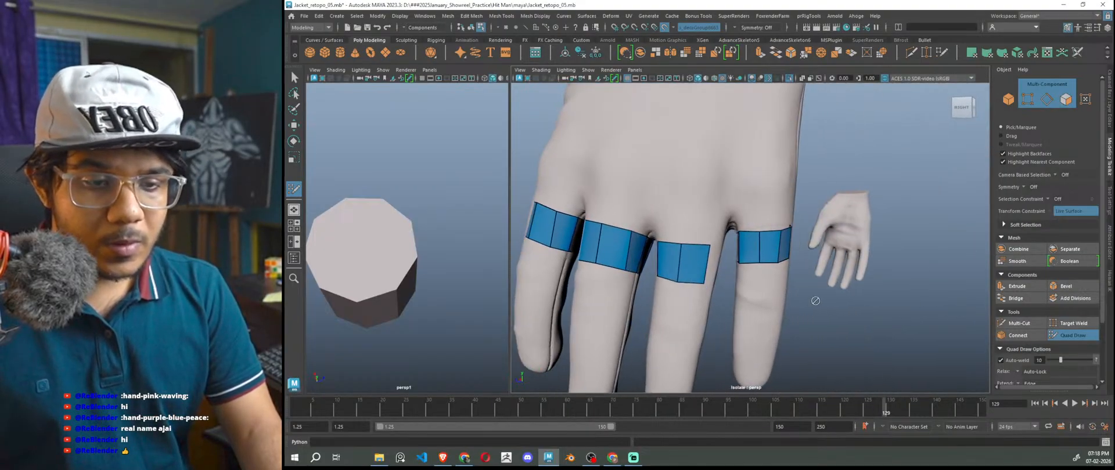
pyautogui.scroll(2, 770, 282)
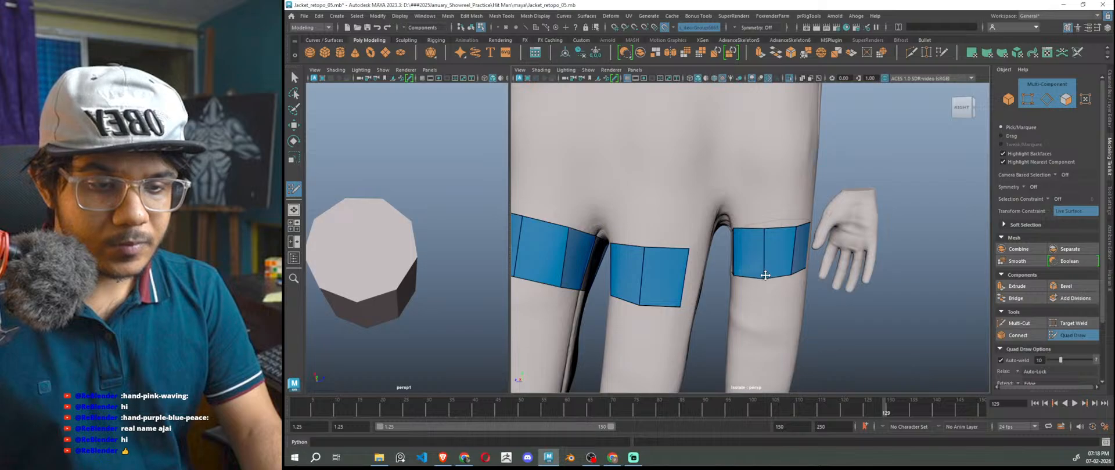
pyautogui.scroll(-4, 827, 301)
pyautogui.keyDown('alt'); pyautogui.moveTo(827, 301); pyautogui.dragTo(842, 341); pyautogui.keyUp('alt')
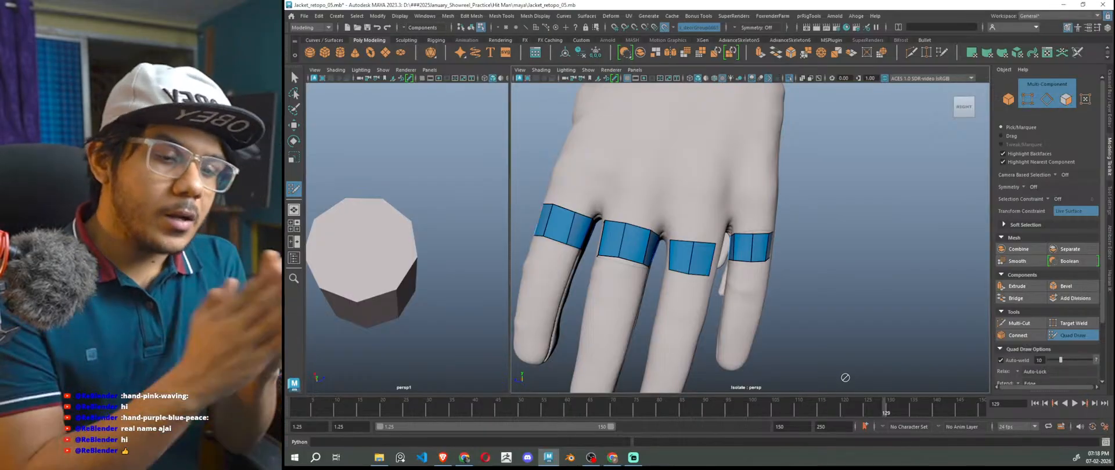
pyautogui.scroll(3, 806, 272)
pyautogui.scroll(3, 806, 273)
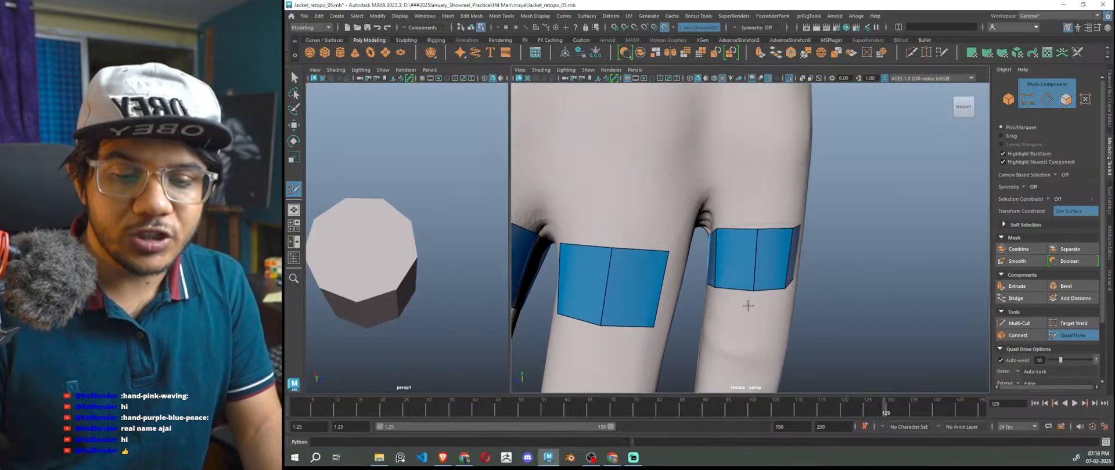
pyautogui.keyDown('alt'); pyautogui.moveTo(749, 306); pyautogui.dragTo(731, 307); pyautogui.keyUp('alt')
pyautogui.keyDown('alt'); pyautogui.moveTo(730, 307); pyautogui.dragTo(818, 305, button='middle'); pyautogui.keyUp('alt')
pyautogui.moveTo(761, 314)
pyautogui.keyDown('alt'); pyautogui.mouseDown()
pyautogui.moveTo(910, 306)
pyautogui.moveTo(668, 238)
pyautogui.moveTo(621, 238)
pyautogui.mouseUp(); pyautogui.keyUp('alt')
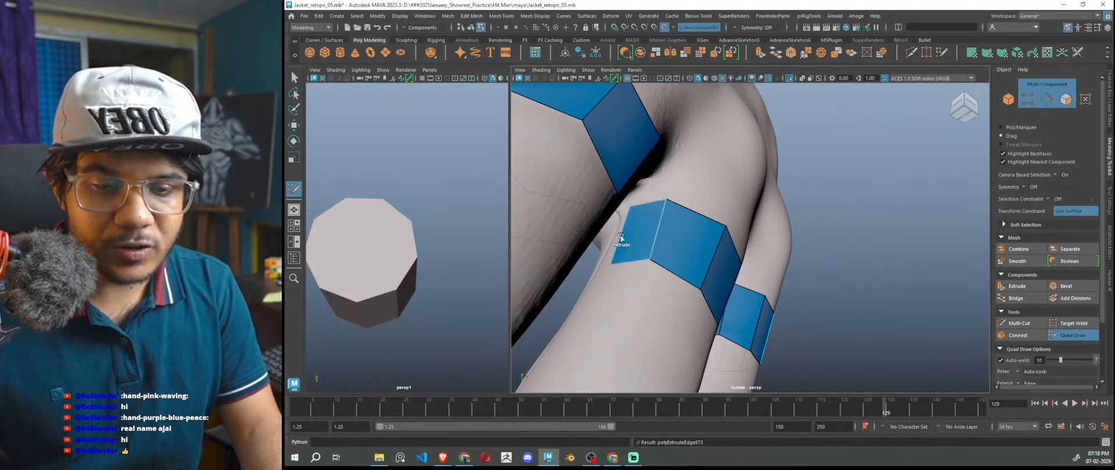
# - Reposition the side quads' open edges on the ring finger and mark points for the missing palm-side quads
pyautogui.keyDown('alt'); pyautogui.moveTo(630, 274); pyautogui.dragTo(746, 282); pyautogui.keyUp('alt')
pyautogui.moveTo(796, 261); pyautogui.dragTo(780, 266)
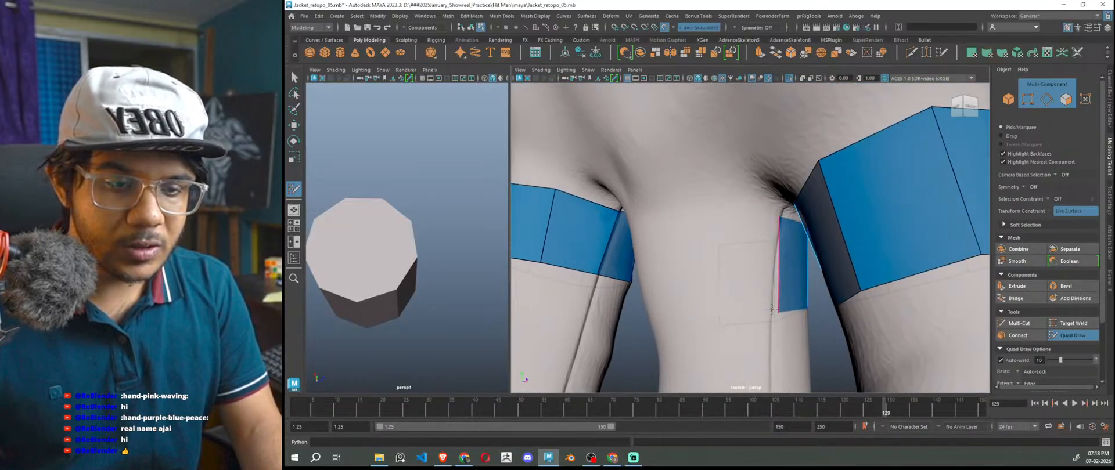
pyautogui.moveTo(777, 274)
pyautogui.keyDown('ctrl'); pyautogui.mouseDown()
pyautogui.moveTo(738, 291)
pyautogui.moveTo(720, 313)
pyautogui.moveTo(730, 311)
pyautogui.mouseUp(); pyautogui.keyUp('ctrl')
pyautogui.keyDown('alt'); pyautogui.moveTo(792, 339); pyautogui.dragTo(779, 270); pyautogui.keyUp('alt')
pyautogui.scroll(2, 781, 277)
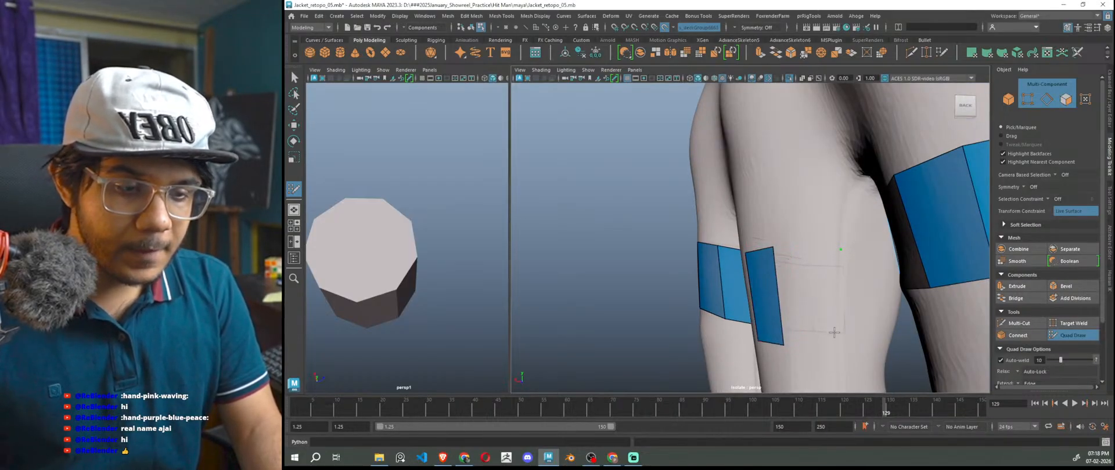
pyautogui.keyDown('alt'); pyautogui.moveTo(809, 301); pyautogui.dragTo(834, 314); pyautogui.keyUp('alt')
pyautogui.moveTo(843, 279); pyautogui.dragTo(806, 308)
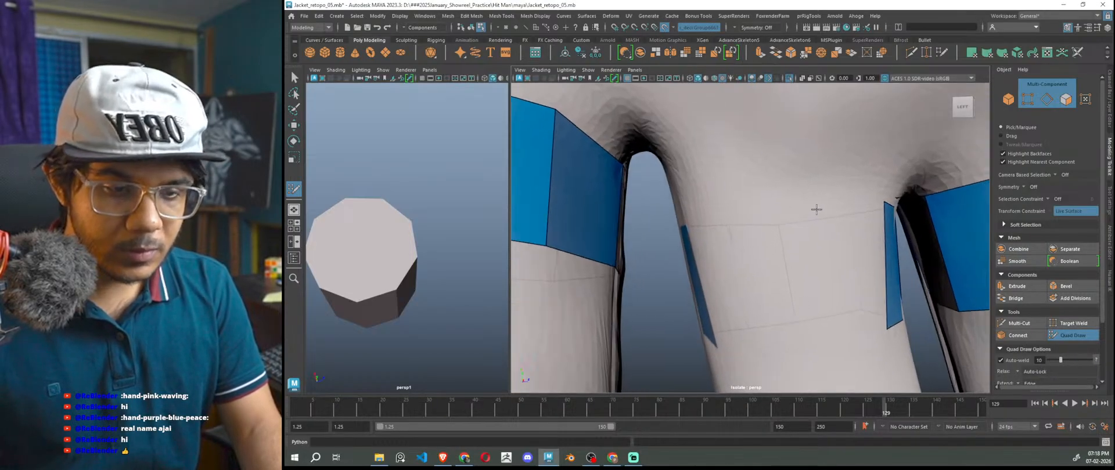
# - Fill two palm-side quads to close the ring finger's ring, nudging the upper point of their shared edge
pyautogui.keyDown('shift'); pyautogui.click(779, 298); pyautogui.keyUp('shift')
pyautogui.keyDown('shift'); pyautogui.click(836, 281); pyautogui.keyUp('shift')
pyautogui.moveTo(795, 215); pyautogui.dragTo(791, 215)
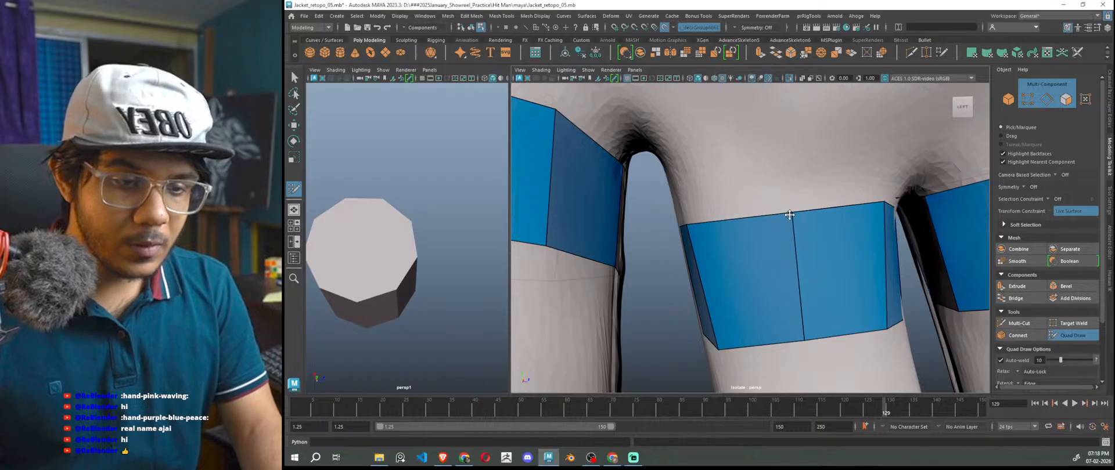
pyautogui.scroll(-5, 787, 249)
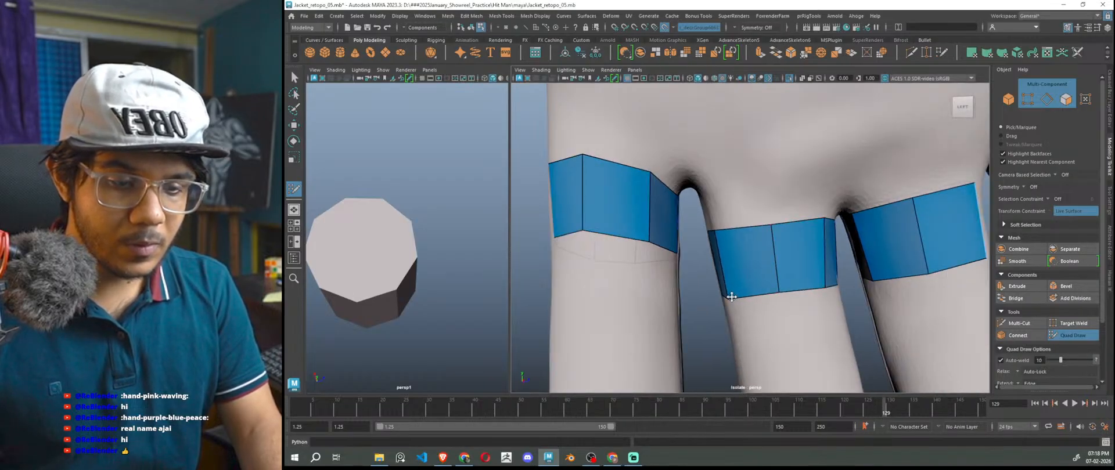
pyautogui.keyDown('alt'); pyautogui.moveTo(789, 309); pyautogui.dragTo(778, 257); pyautogui.keyUp('alt')
pyautogui.scroll(3, 778, 257)
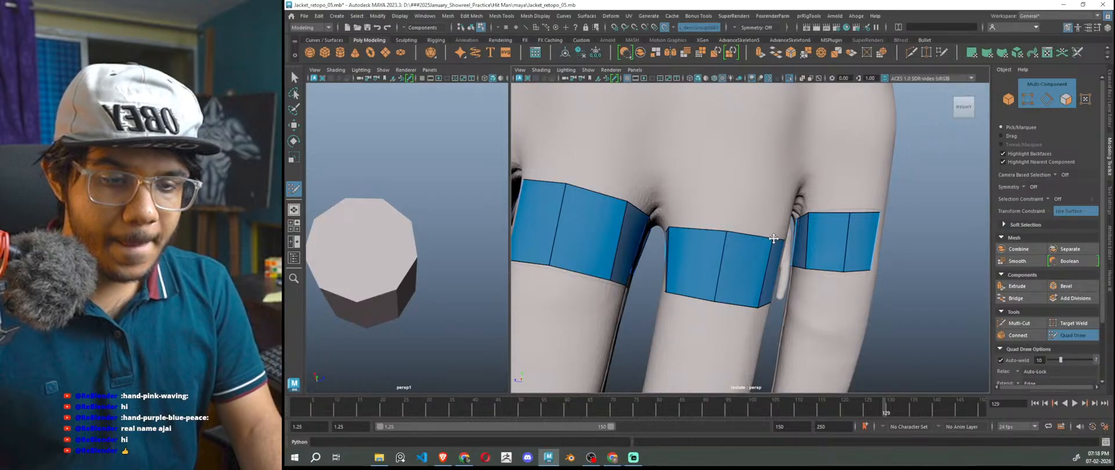
# - Extrude the lower edge loop of the middle finger's ring down the finger toward the knuckle
pyautogui.scroll(-6, 756, 306)
pyautogui.keyDown('alt'); pyautogui.moveTo(866, 335); pyautogui.dragTo(842, 328); pyautogui.keyUp('alt')
pyautogui.scroll(6, 824, 315)
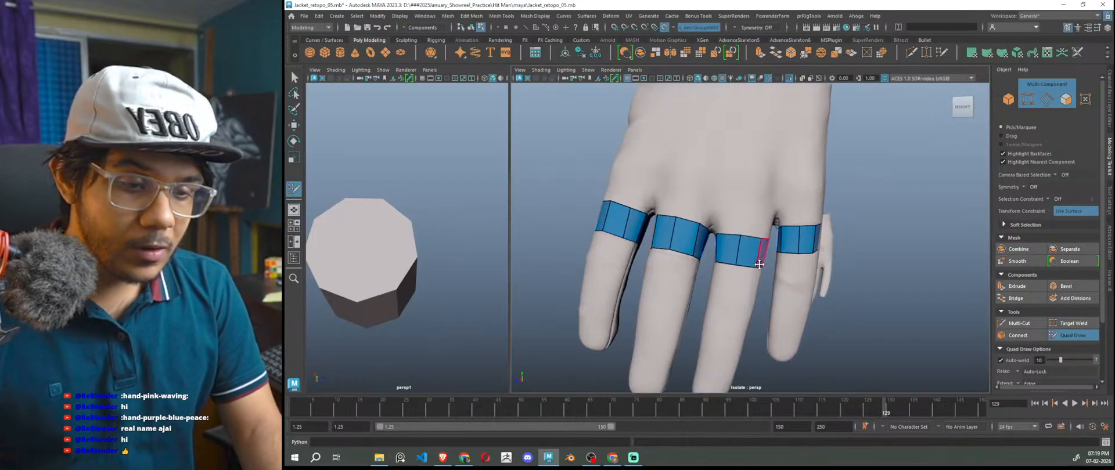
pyautogui.keyDown('alt'); pyautogui.moveTo(782, 322); pyautogui.dragTo(738, 323); pyautogui.keyUp('alt')
pyautogui.keyDown('alt'); pyautogui.moveTo(697, 326); pyautogui.dragTo(776, 295, button='middle'); pyautogui.keyUp('alt')
pyautogui.keyDown('alt'); pyautogui.moveTo(769, 295); pyautogui.dragTo(747, 295); pyautogui.keyUp('alt')
pyautogui.scroll(2, 744, 261)
pyautogui.moveTo(742, 223); pyautogui.dragTo(785, 346)
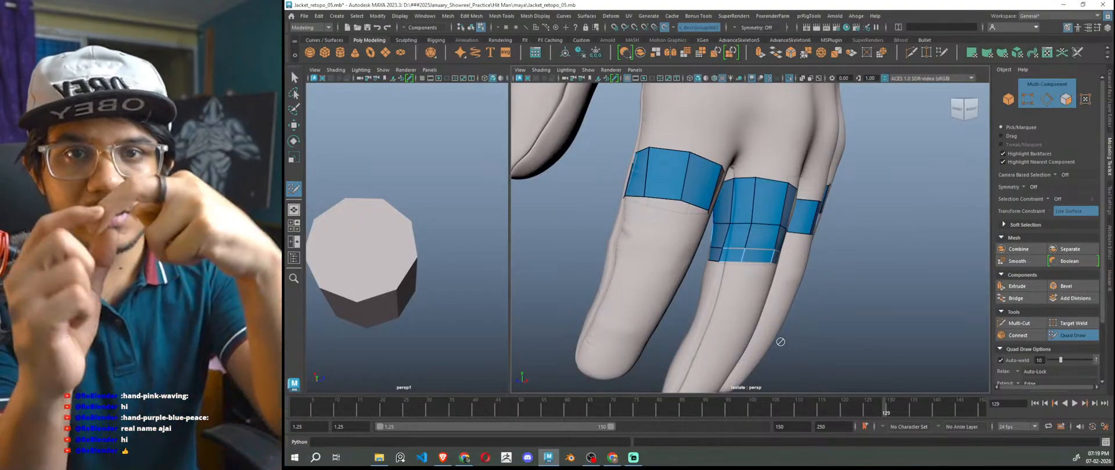
# - Insert closely spaced edge loops around the middle finger's knuckle, deleting the excess lowest loop and placing it again
pyautogui.moveTo(838, 326)
pyautogui.keyDown('alt'); pyautogui.mouseDown()
pyautogui.moveTo(756, 266)
pyautogui.moveTo(739, 289)
pyautogui.moveTo(768, 334)
pyautogui.moveTo(778, 327)
pyautogui.moveTo(773, 307)
pyautogui.moveTo(753, 304)
pyautogui.moveTo(750, 320)
pyautogui.moveTo(787, 292)
pyautogui.moveTo(727, 332)
pyautogui.moveTo(712, 326)
pyautogui.mouseUp(); pyautogui.keyUp('alt')
pyautogui.scroll(2, 770, 320)
pyautogui.keyDown('ctrl'); pyautogui.click(760, 283); pyautogui.keyUp('ctrl')
pyautogui.scroll(2, 711, 326)
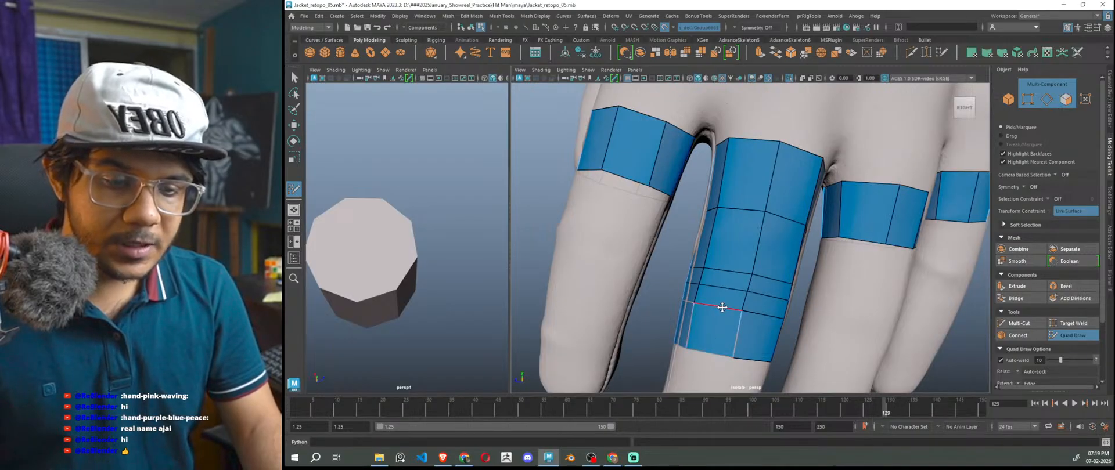
pyautogui.keyDown('ctrl'); pyautogui.click(736, 319); pyautogui.keyUp('ctrl')
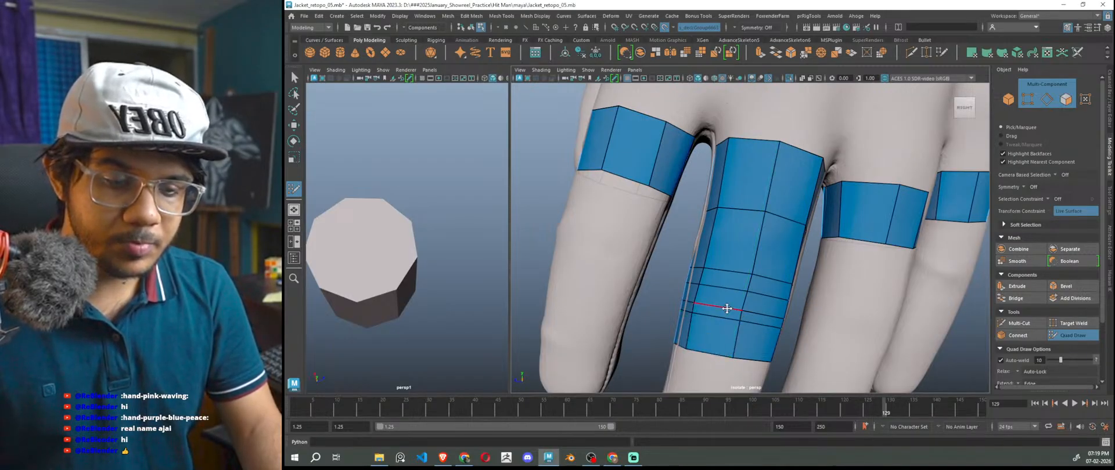
pyautogui.keyDown('ctrl'); pyautogui.keyDown('shift'); pyautogui.click(727, 312); pyautogui.keyUp('shift'); pyautogui.keyUp('ctrl')
pyautogui.keyDown('ctrl'); pyautogui.click(745, 303); pyautogui.keyUp('ctrl')
# - Even out the knuckle loops on the middle finger's palm side by shifting the points of the central vertical edge
pyautogui.scroll(-3, 775, 346)
pyautogui.keyDown('alt'); pyautogui.moveTo(775, 345); pyautogui.dragTo(643, 326); pyautogui.keyUp('alt')
pyautogui.scroll(4, 827, 300)
pyautogui.keyDown('alt'); pyautogui.moveTo(833, 331); pyautogui.dragTo(803, 337); pyautogui.keyUp('alt')
pyautogui.scroll(3, 826, 367)
pyautogui.keyDown('alt'); pyautogui.moveTo(826, 370); pyautogui.dragTo(826, 303, button='middle'); pyautogui.keyUp('alt')
pyautogui.moveTo(786, 318); pyautogui.dragTo(800, 308)
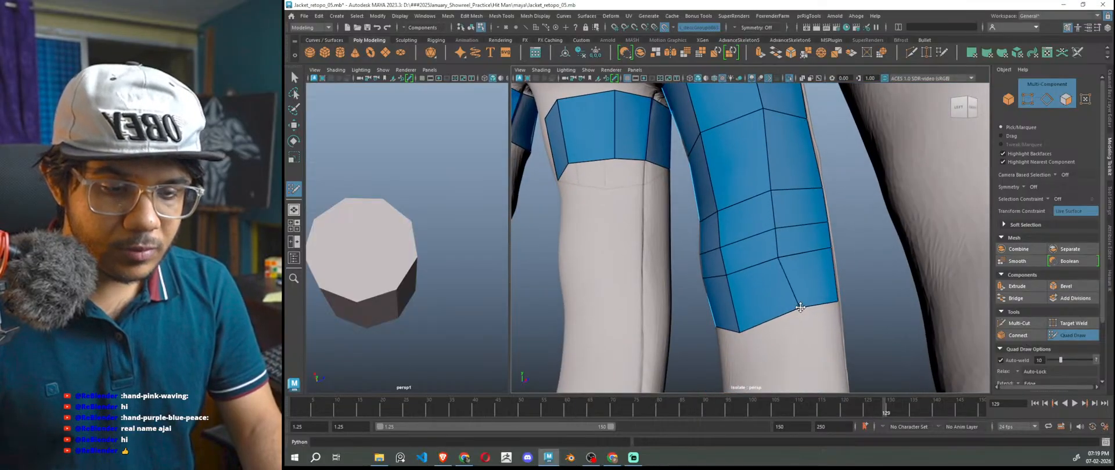
pyautogui.moveTo(779, 251); pyautogui.dragTo(787, 246)
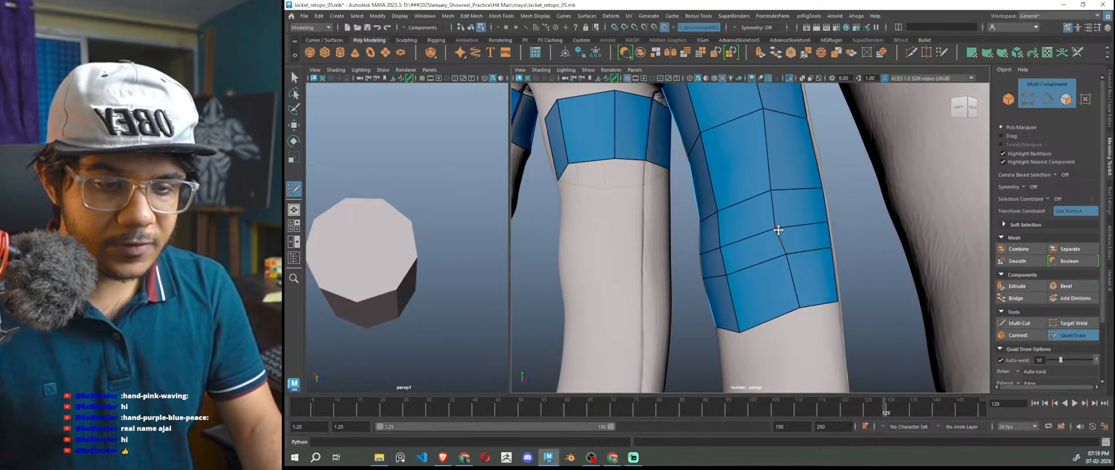
pyautogui.moveTo(773, 197); pyautogui.dragTo(773, 186)
pyautogui.keyDown('alt'); pyautogui.moveTo(762, 349); pyautogui.dragTo(751, 320); pyautogui.keyUp('alt')
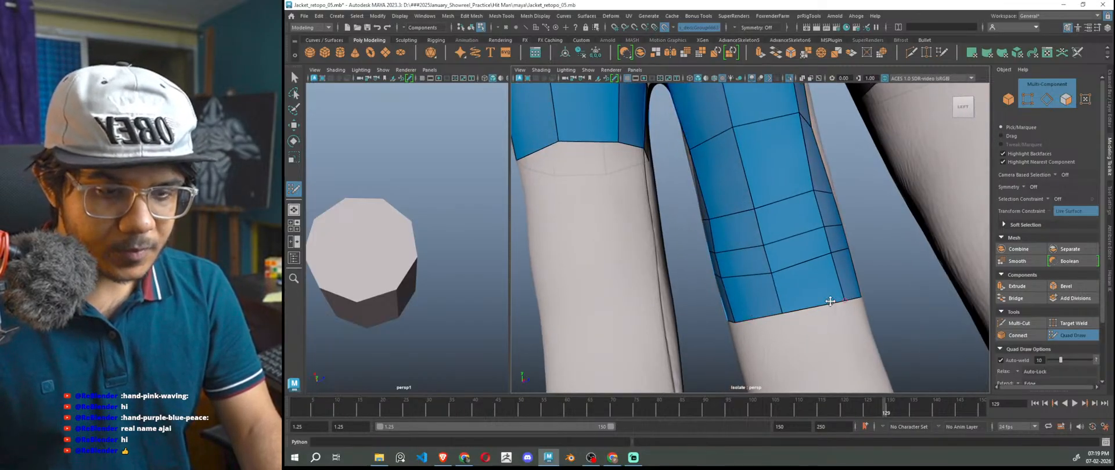
pyautogui.scroll(-6, 796, 304)
pyautogui.keyDown('alt'); pyautogui.moveTo(797, 304); pyautogui.dragTo(807, 309); pyautogui.keyUp('alt')
pyautogui.scroll(6, 750, 246)
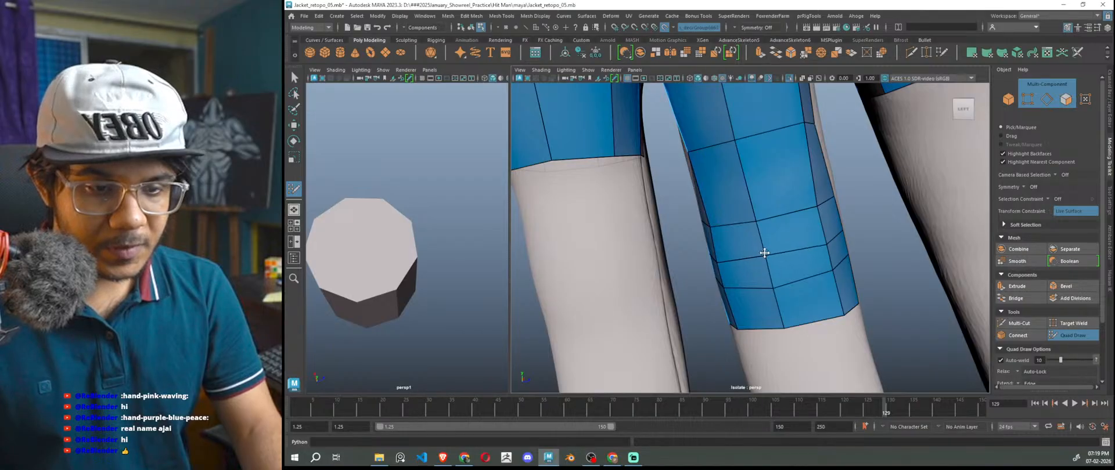
# - Fill a first pair of quads above the index finger's ring, one on each side of the glove seam
pyautogui.scroll(-6, 791, 300)
pyautogui.keyDown('alt'); pyautogui.moveTo(791, 301); pyautogui.dragTo(663, 318); pyautogui.keyUp('alt')
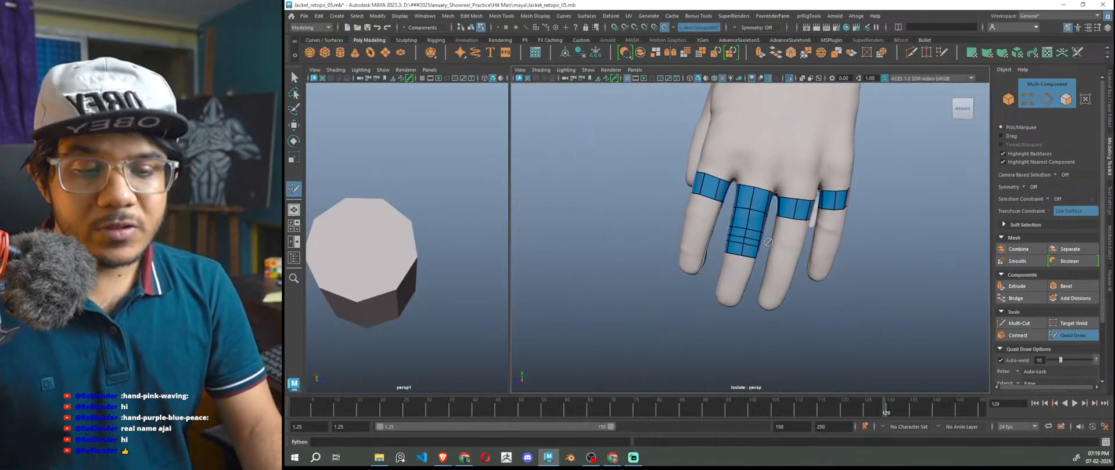
pyautogui.scroll(2, 785, 234)
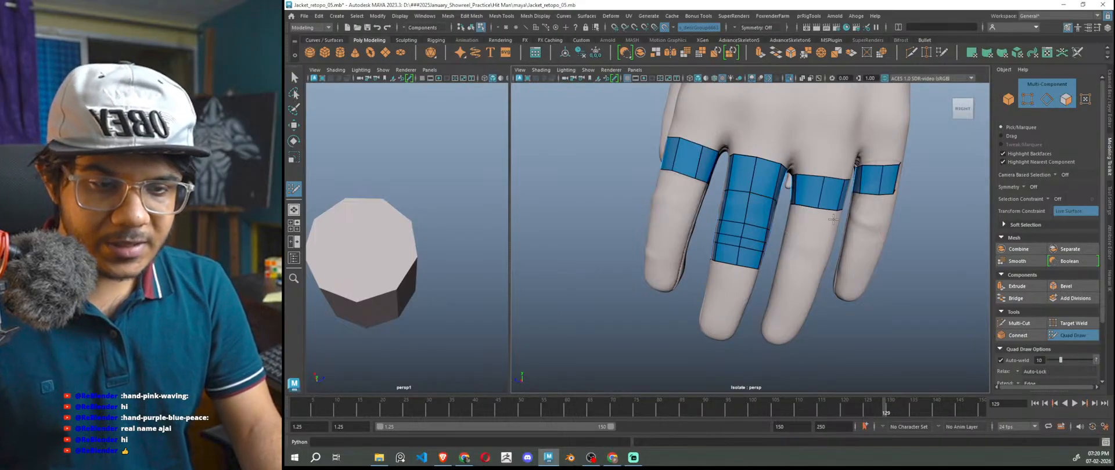
pyautogui.scroll(-5, 846, 326)
pyautogui.keyDown('alt'); pyautogui.moveTo(847, 326); pyautogui.dragTo(868, 356); pyautogui.keyUp('alt')
pyautogui.scroll(4, 860, 349)
pyautogui.keyDown('alt'); pyautogui.moveTo(720, 317); pyautogui.dragTo(805, 295); pyautogui.keyUp('alt')
pyautogui.scroll(5, 777, 288)
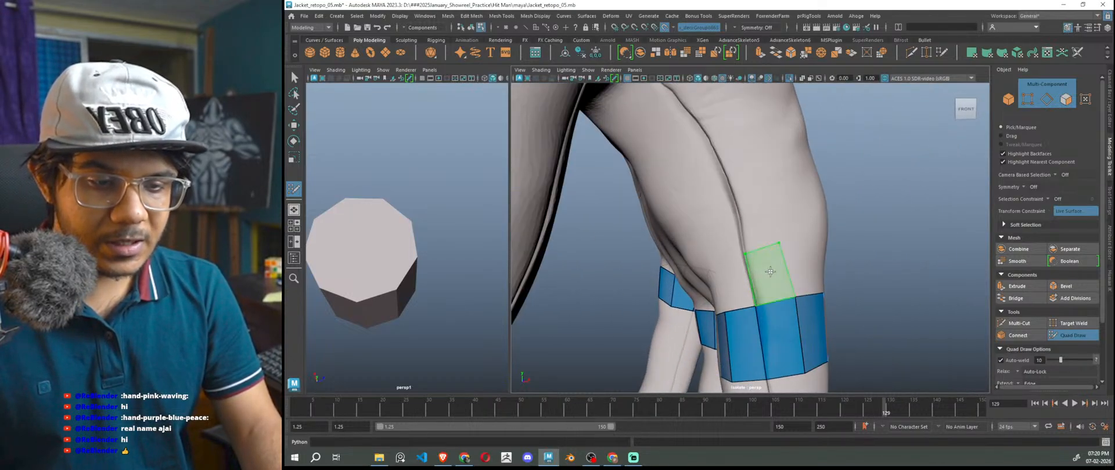
pyautogui.keyDown('shift'); pyautogui.click(770, 271); pyautogui.keyUp('shift')
pyautogui.keyDown('shift'); pyautogui.click(737, 272); pyautogui.keyUp('shift')
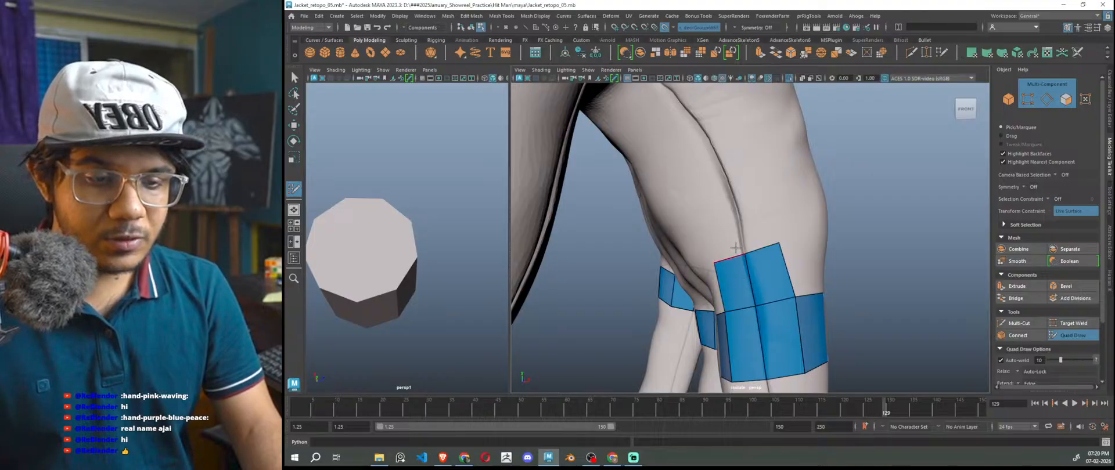
# - Extend the two-quad-wide strip by two more rows up the index finger's side seam toward the thumb
pyautogui.keyDown('shift'); pyautogui.click(745, 214); pyautogui.keyUp('shift')
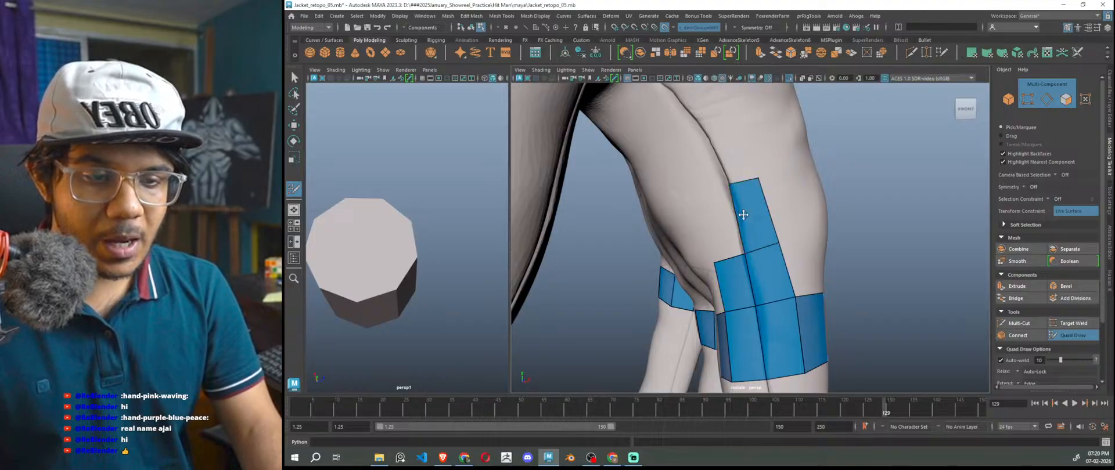
pyautogui.keyDown('shift'); pyautogui.click(722, 224); pyautogui.keyUp('shift')
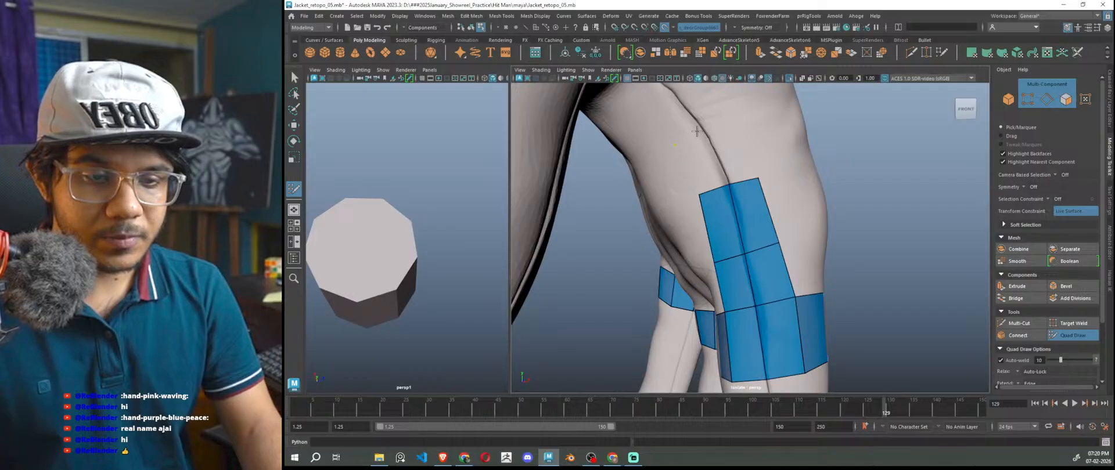
pyautogui.keyDown('shift'); pyautogui.click(702, 156); pyautogui.keyUp('shift')
pyautogui.keyDown('shift'); pyautogui.click(726, 139); pyautogui.keyUp('shift')
# - Examine from several angles how the new seam strip follows the glove surface above the index finger's ring
pyautogui.keyDown('alt'); pyautogui.moveTo(897, 285); pyautogui.dragTo(851, 319, button='right'); pyautogui.keyUp('alt')
pyautogui.moveTo(852, 318)
pyautogui.keyDown('alt'); pyautogui.mouseDown()
pyautogui.moveTo(787, 316)
pyautogui.moveTo(861, 313)
pyautogui.mouseUp(); pyautogui.keyUp('alt')
pyautogui.keyDown('alt'); pyautogui.moveTo(804, 314); pyautogui.dragTo(848, 323, button='right'); pyautogui.keyUp('alt')
pyautogui.keyDown('alt'); pyautogui.moveTo(848, 323); pyautogui.dragTo(774, 336); pyautogui.keyUp('alt')
pyautogui.keyDown('alt'); pyautogui.moveTo(774, 335); pyautogui.dragTo(796, 326, button='right'); pyautogui.keyUp('alt')
pyautogui.keyDown('alt'); pyautogui.moveTo(797, 326); pyautogui.dragTo(766, 284); pyautogui.keyUp('alt')
pyautogui.keyDown('alt'); pyautogui.moveTo(765, 285); pyautogui.dragTo(781, 272, button='middle'); pyautogui.keyUp('alt')
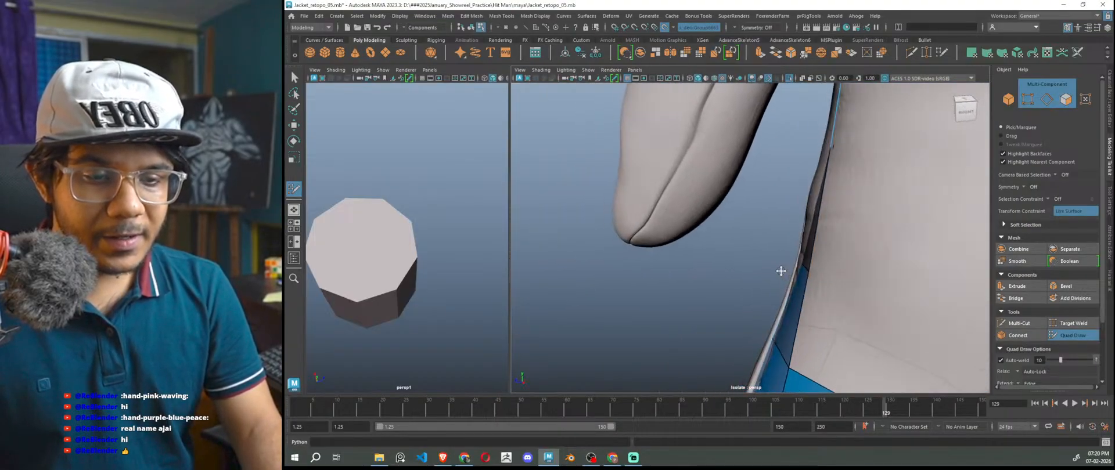
pyautogui.keyDown('alt'); pyautogui.moveTo(821, 221); pyautogui.dragTo(812, 176); pyautogui.keyUp('alt')
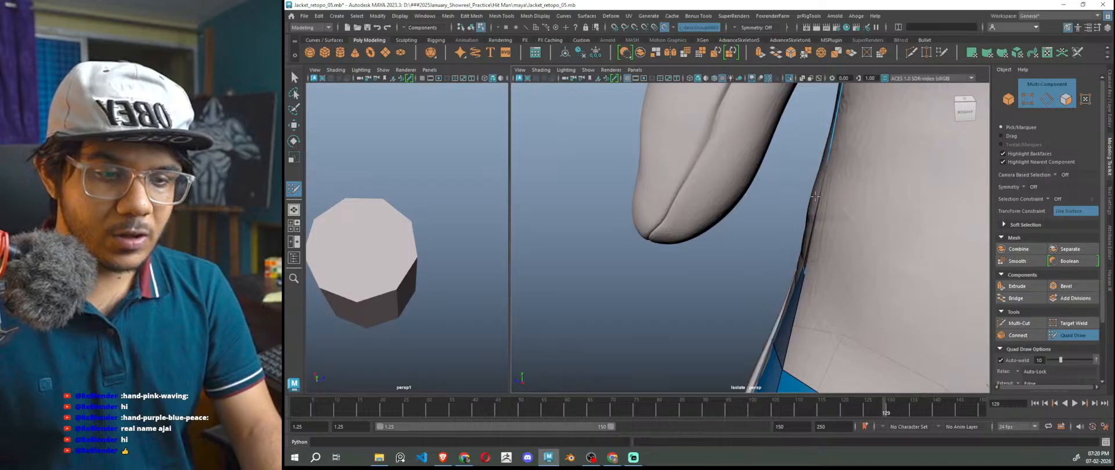
pyautogui.keyDown('alt'); pyautogui.moveTo(809, 174); pyautogui.dragTo(832, 253); pyautogui.keyUp('alt')
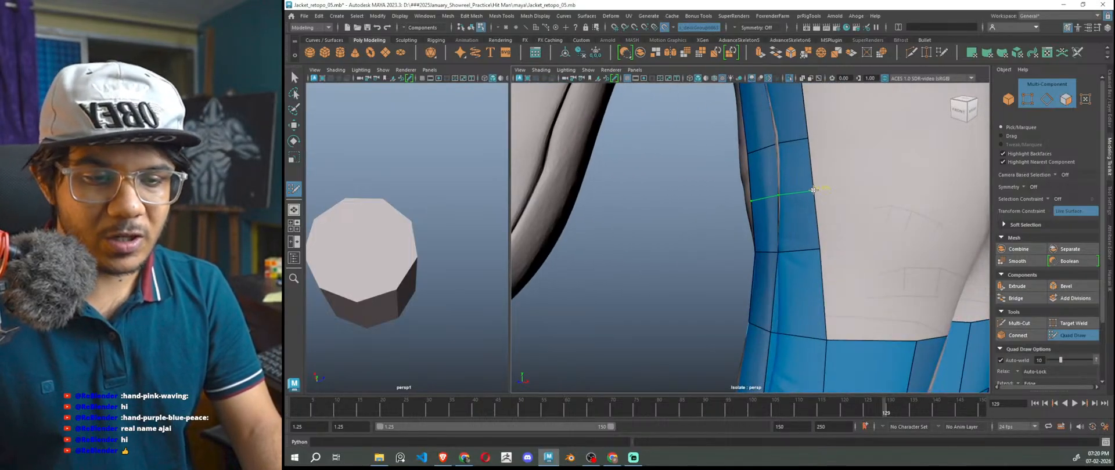
pyautogui.keyDown('alt'); pyautogui.moveTo(814, 188); pyautogui.dragTo(855, 265); pyautogui.keyUp('alt')
pyautogui.scroll(-3, 896, 242)
pyautogui.scroll(-3, 884, 249)
pyautogui.scroll(10, 855, 265)
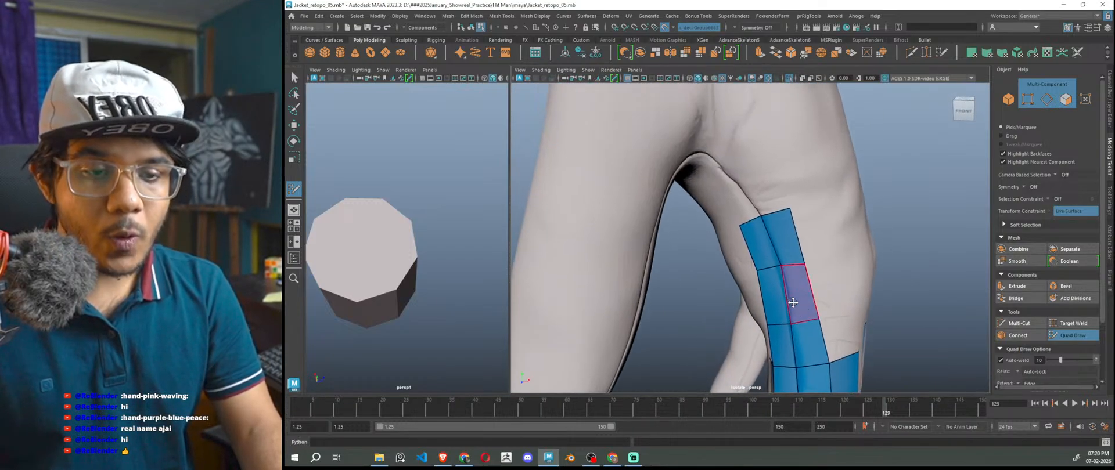
# - Continue the seam strip with two more rows of paired quads, curving into the web between index finger and thumb
pyautogui.keyDown('alt'); pyautogui.moveTo(774, 270); pyautogui.dragTo(747, 240); pyautogui.keyUp('alt')
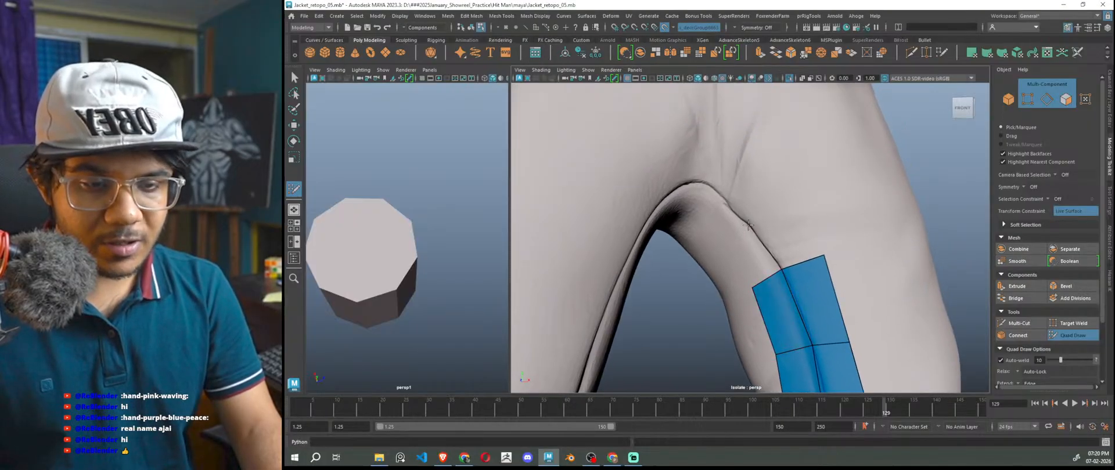
pyautogui.click(784, 191)
pyautogui.keyDown('shift'); pyautogui.click(785, 233); pyautogui.keyUp('shift')
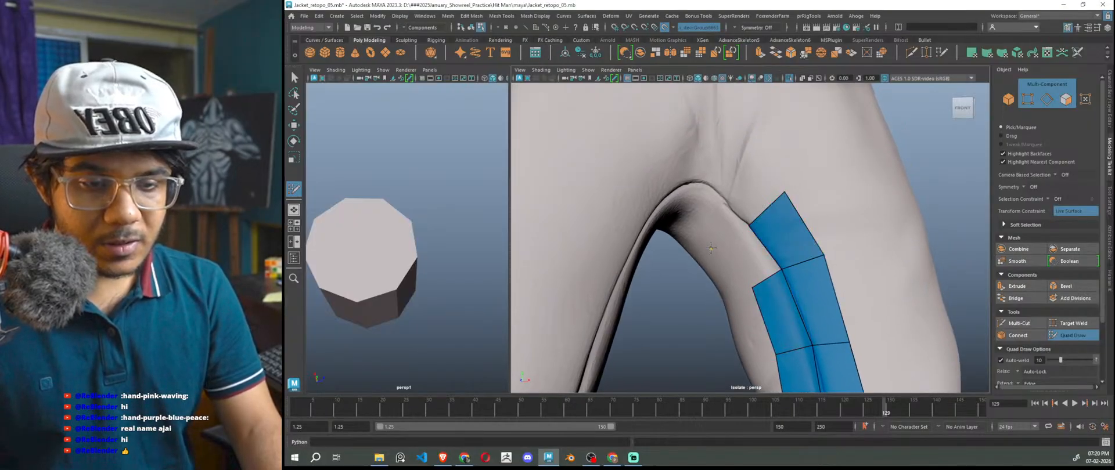
pyautogui.keyDown('shift'); pyautogui.click(748, 260); pyautogui.keyUp('shift')
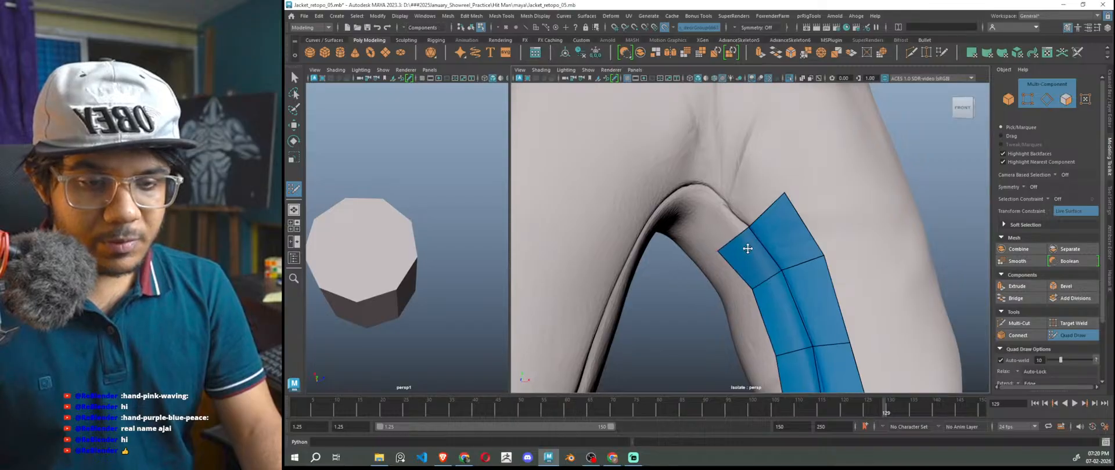
pyautogui.keyDown('alt'); pyautogui.moveTo(747, 250); pyautogui.dragTo(724, 216); pyautogui.keyUp('alt')
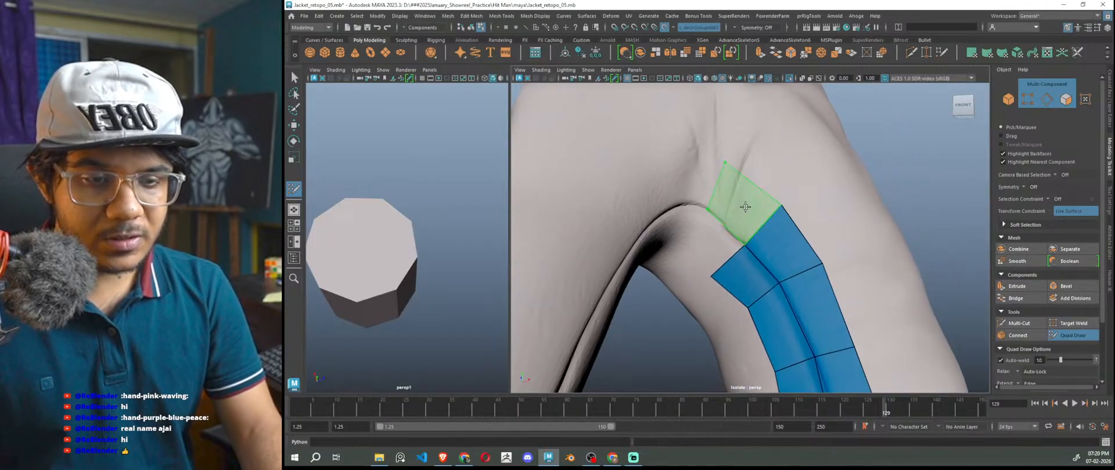
pyautogui.keyDown('shift'); pyautogui.click(745, 207); pyautogui.keyUp('shift')
pyautogui.keyDown('shift'); pyautogui.click(712, 247); pyautogui.keyUp('shift')
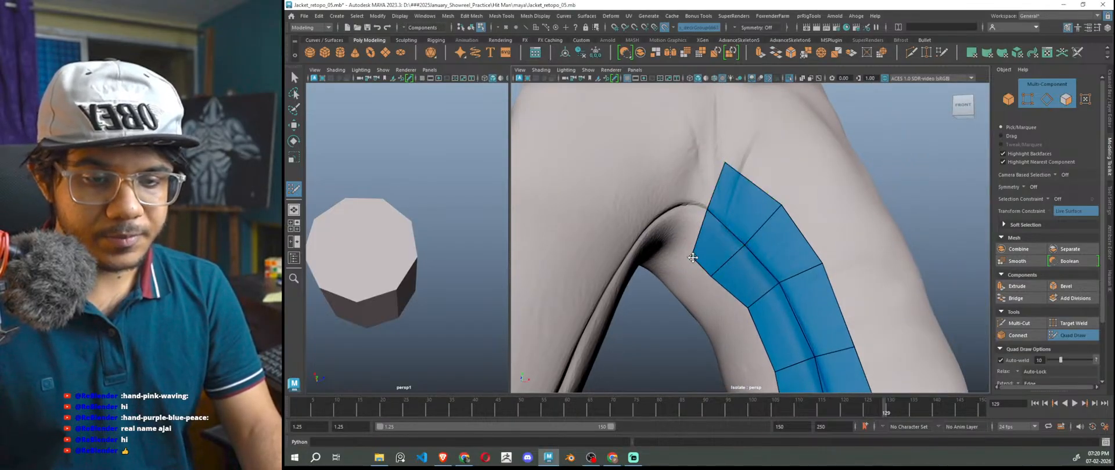
pyautogui.keyDown('alt'); pyautogui.moveTo(723, 274); pyautogui.dragTo(697, 205); pyautogui.keyUp('alt')
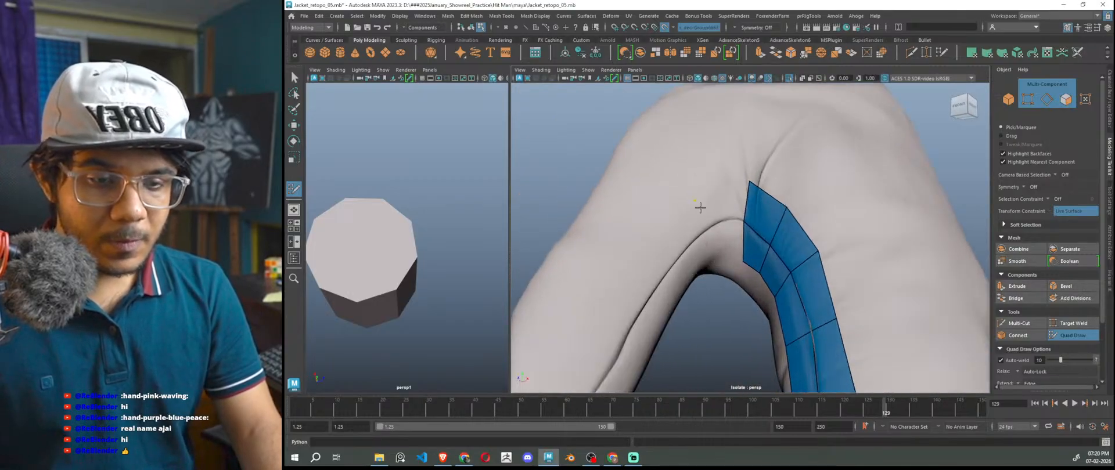
# - Fill two more quads at the end of the seam strip, turning it across the web onto the thumb side
pyautogui.keyDown('shift'); pyautogui.click(724, 203); pyautogui.keyUp('shift')
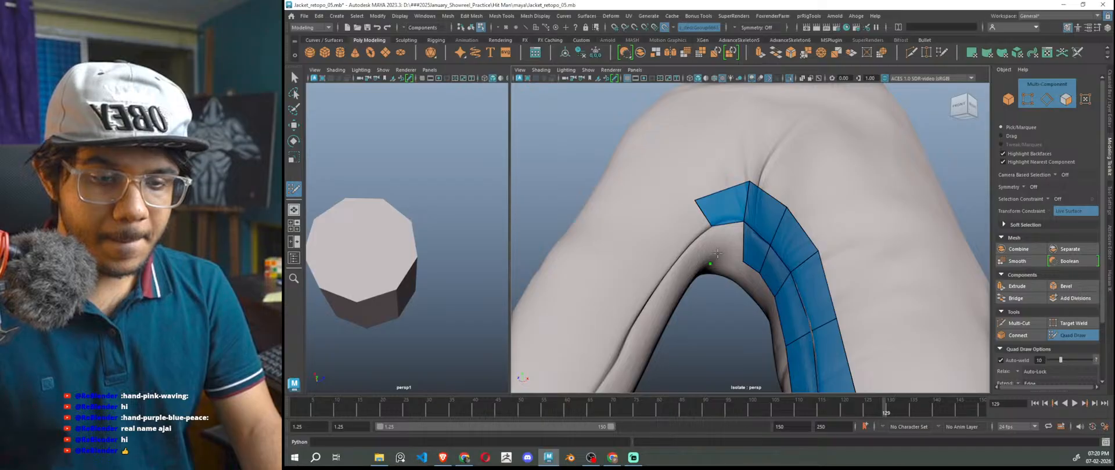
pyautogui.keyDown('shift'); pyautogui.click(723, 242); pyautogui.keyUp('shift')
pyautogui.keyDown('alt'); pyautogui.moveTo(740, 219); pyautogui.dragTo(735, 279); pyautogui.keyUp('alt')
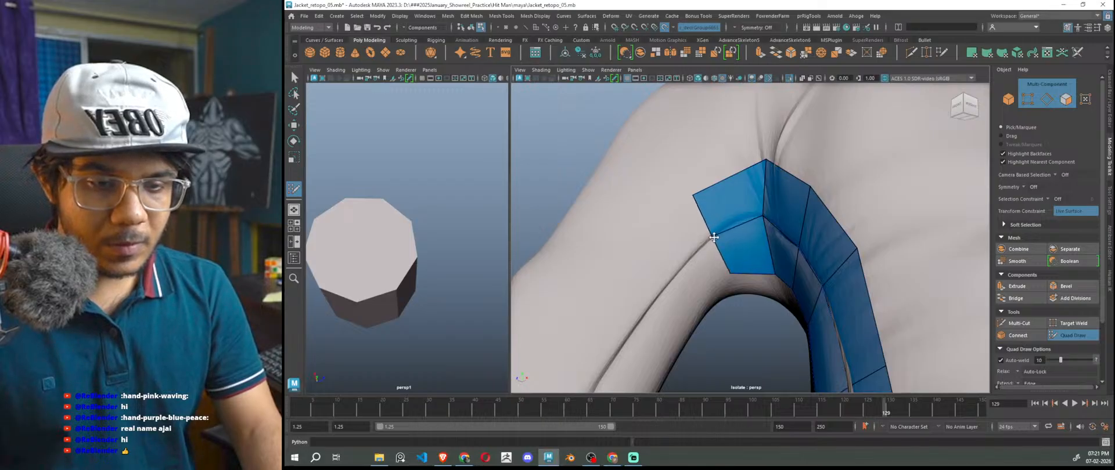
# - Reposition the strip's outer corner vertex in the index-thumb web to even out the quads around the bend
pyautogui.moveTo(770, 165); pyautogui.dragTo(842, 329)
pyautogui.scroll(3, 755, 192)
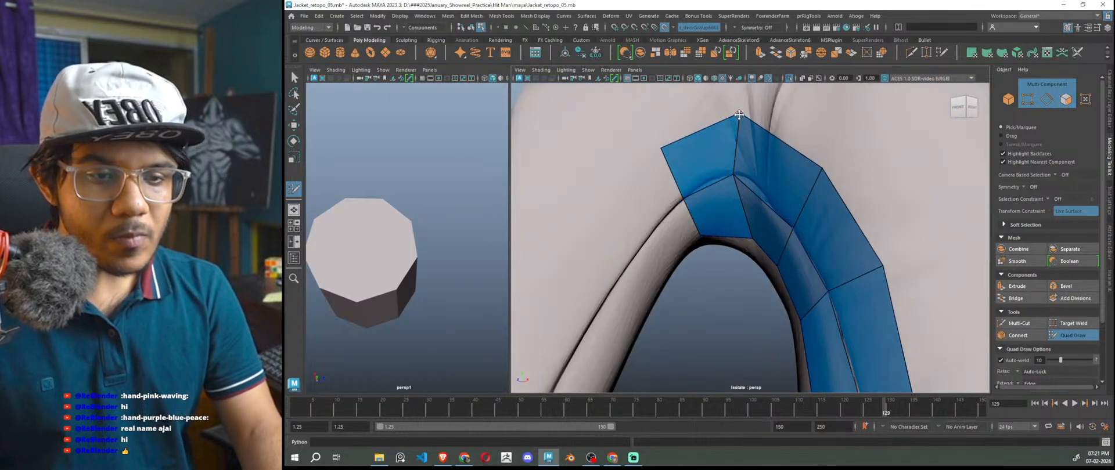
pyautogui.moveTo(738, 115); pyautogui.dragTo(720, 119)
pyautogui.keyDown('alt'); pyautogui.moveTo(797, 239); pyautogui.dragTo(828, 242); pyautogui.keyUp('alt')
pyautogui.moveTo(679, 96); pyautogui.dragTo(686, 100)
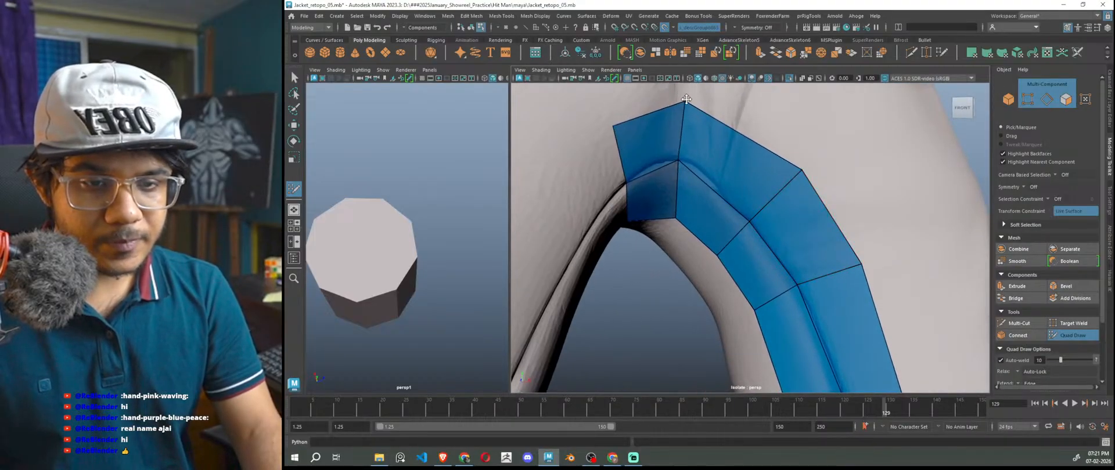
# - Extrude two rows of paired quads from the pinky's ring up the outer side seam of the hand
pyautogui.scroll(-6, 751, 233)
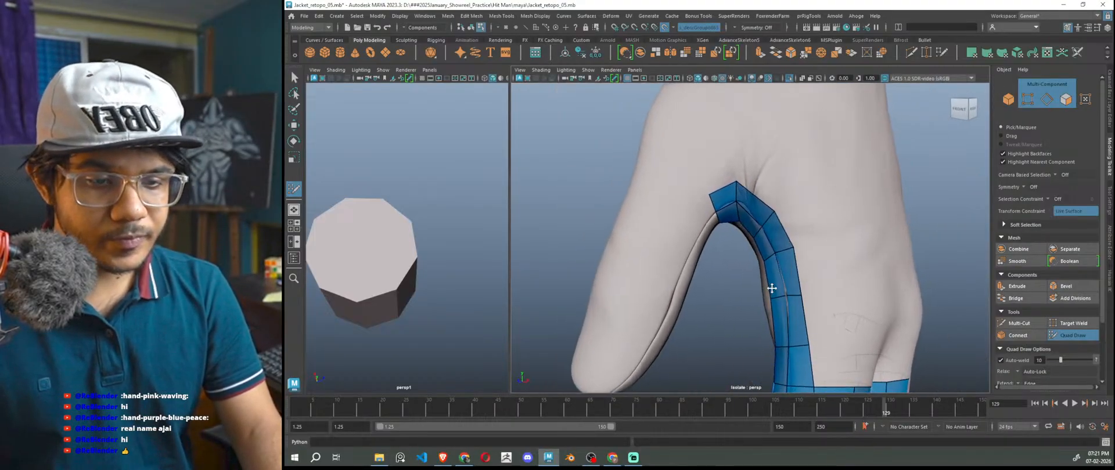
pyautogui.keyDown('alt'); pyautogui.moveTo(772, 287); pyautogui.dragTo(789, 288); pyautogui.keyUp('alt')
pyautogui.scroll(-4, 828, 249)
pyautogui.moveTo(828, 248)
pyautogui.keyDown('alt'); pyautogui.mouseDown()
pyautogui.moveTo(869, 276)
pyautogui.moveTo(853, 296)
pyautogui.moveTo(821, 295)
pyautogui.moveTo(778, 240)
pyautogui.moveTo(810, 243)
pyautogui.mouseUp(); pyautogui.keyUp('alt')
pyautogui.scroll(10, 848, 308)
pyautogui.scroll(-8, 843, 322)
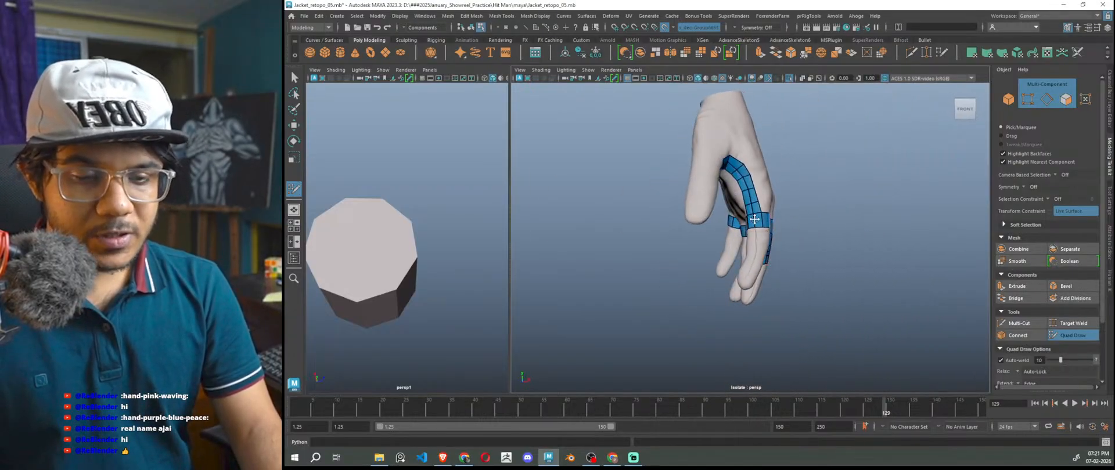
pyautogui.keyDown('alt'); pyautogui.moveTo(734, 201); pyautogui.dragTo(703, 267); pyautogui.keyUp('alt')
pyautogui.scroll(5, 712, 249)
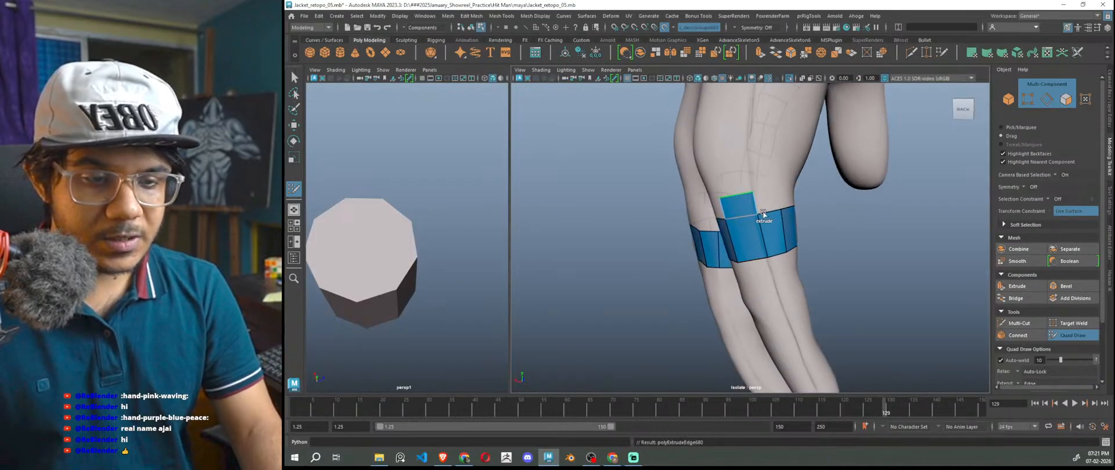
pyautogui.moveTo(769, 212); pyautogui.dragTo(767, 157)
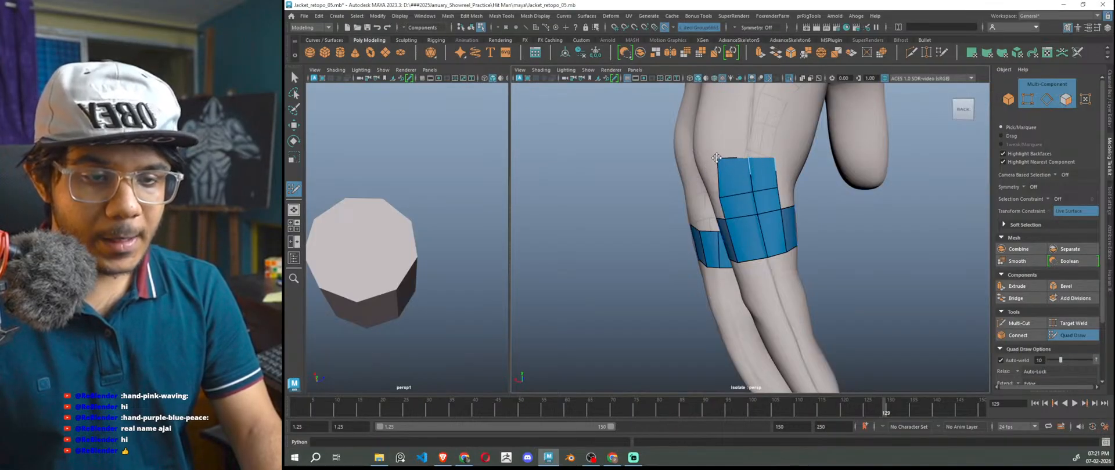
# - Add a third row of paired quads to the pinky's side strip, aligned with the glove seam
pyautogui.moveTo(718, 158)
pyautogui.keyDown('alt'); pyautogui.mouseDown()
pyautogui.moveTo(729, 245)
pyautogui.moveTo(755, 213)
pyautogui.mouseUp(); pyautogui.keyUp('alt')
pyautogui.scroll(3, 751, 246)
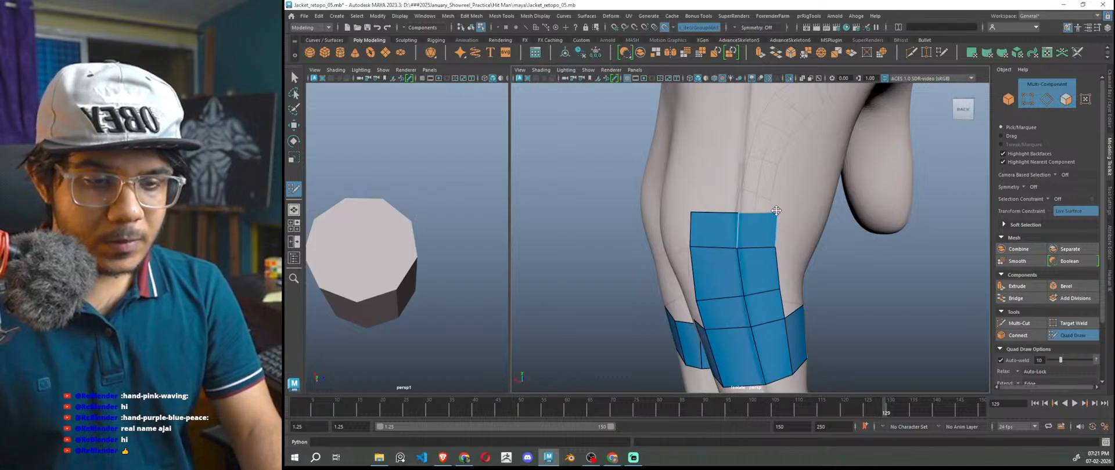
pyautogui.moveTo(698, 209); pyautogui.dragTo(696, 170)
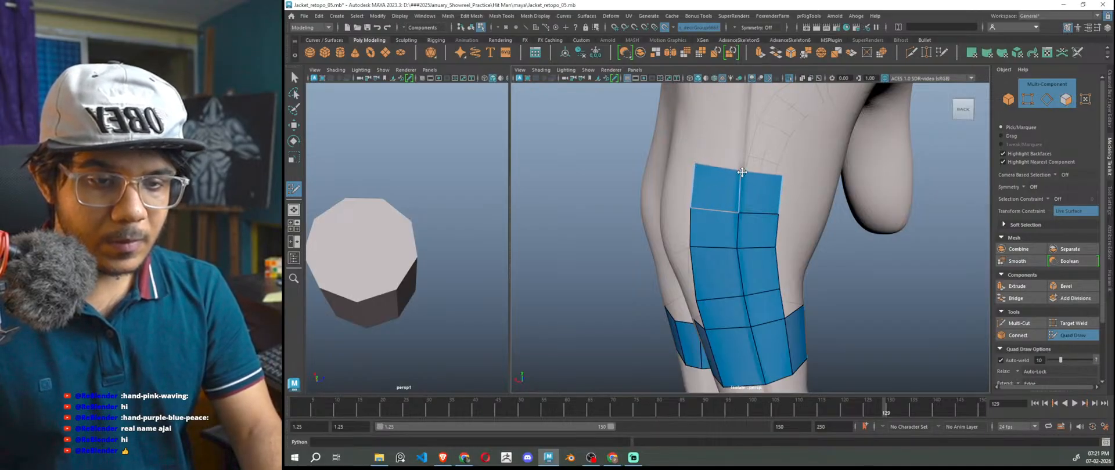
# - Delete one cross edge loop in the pinky's side strip to leave longer quads
pyautogui.scroll(-5, 765, 211)
pyautogui.keyDown('alt'); pyautogui.moveTo(784, 281); pyautogui.dragTo(815, 290); pyautogui.keyUp('alt')
pyautogui.scroll(5, 804, 269)
pyautogui.keyDown('ctrl'); pyautogui.keyDown('shift'); pyautogui.click(794, 214); pyautogui.keyUp('shift'); pyautogui.keyUp('ctrl')
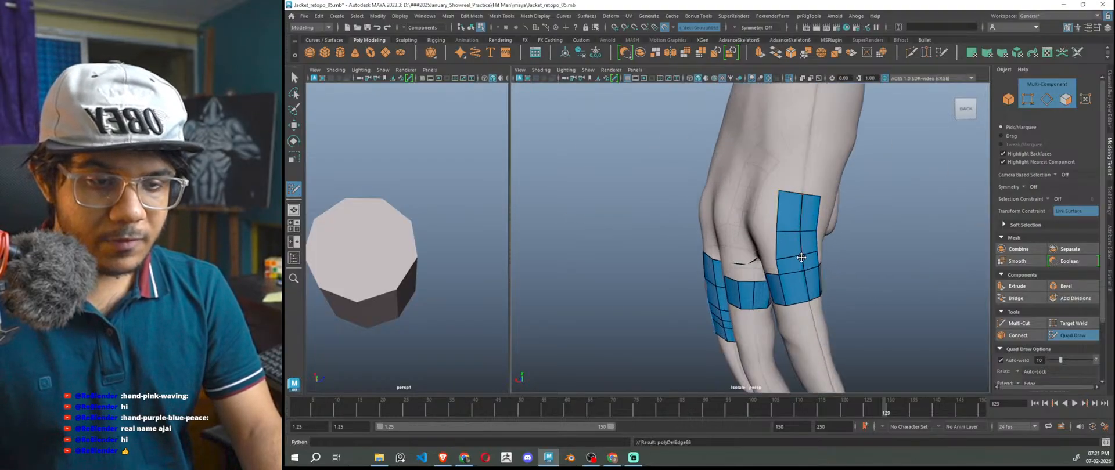
# - Extend the pinky's side strip with another long row of paired quads along the seam toward the wrist
pyautogui.keyDown('alt'); pyautogui.moveTo(905, 316); pyautogui.dragTo(878, 311); pyautogui.keyUp('alt')
pyautogui.keyDown('alt'); pyautogui.moveTo(878, 311); pyautogui.dragTo(901, 357, button='middle'); pyautogui.keyUp('alt')
pyautogui.scroll(2, 864, 326)
pyautogui.press('Tab')
pyautogui.moveTo(765, 256)
pyautogui.keyDown('ctrl'); pyautogui.mouseDown()
pyautogui.moveTo(775, 198)
pyautogui.moveTo(813, 232)
pyautogui.mouseUp(); pyautogui.keyUp('ctrl')
pyautogui.scroll(-5, 777, 199)
pyautogui.scroll(4, 815, 288)
pyautogui.keyDown('alt'); pyautogui.moveTo(816, 292); pyautogui.dragTo(804, 256); pyautogui.keyUp('alt')
pyautogui.keyDown('alt'); pyautogui.moveTo(805, 255); pyautogui.dragTo(748, 285, button='middle'); pyautogui.keyUp('alt')
pyautogui.keyDown('ctrl'); pyautogui.moveTo(758, 269); pyautogui.dragTo(760, 214); pyautogui.keyUp('ctrl')
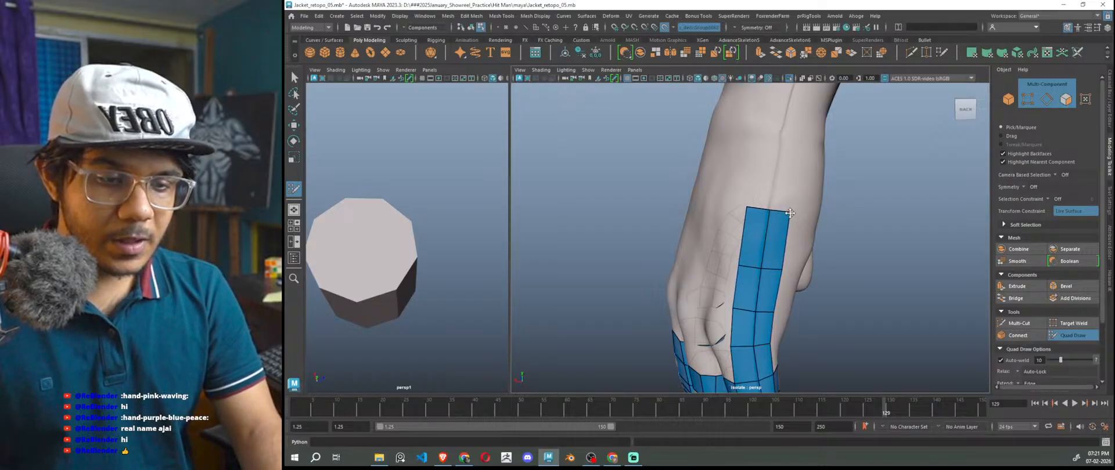
pyautogui.moveTo(790, 213); pyautogui.dragTo(789, 216)
# - Nudge the centre vertices of the middle finger's knuckle loops to straighten the loops across the finger
pyautogui.scroll(-8, 813, 261)
pyautogui.keyDown('alt'); pyautogui.moveTo(872, 334); pyautogui.dragTo(906, 341); pyautogui.keyUp('alt')
pyautogui.scroll(5, 872, 334)
pyautogui.keyDown('alt'); pyautogui.moveTo(901, 342); pyautogui.dragTo(889, 282, button='middle'); pyautogui.keyUp('alt')
pyautogui.scroll(5, 790, 333)
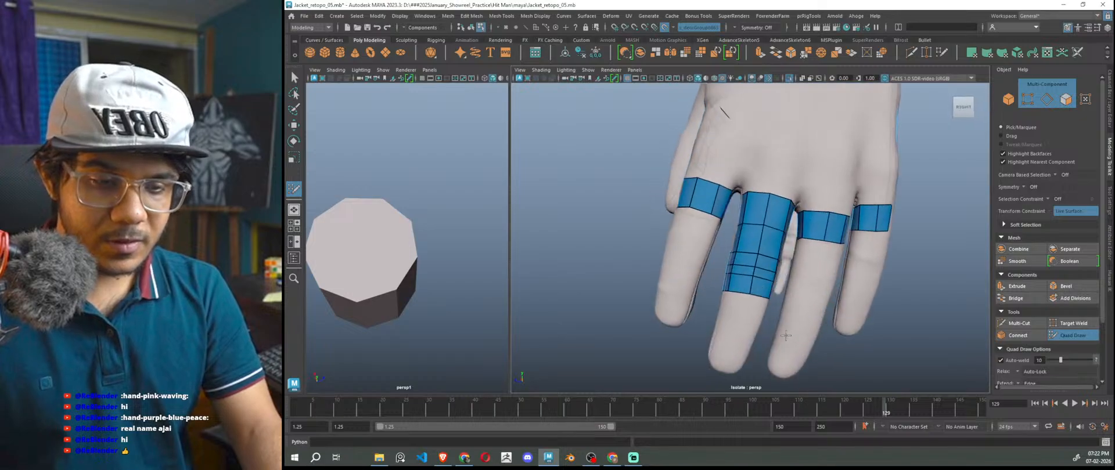
pyautogui.scroll(6, 755, 302)
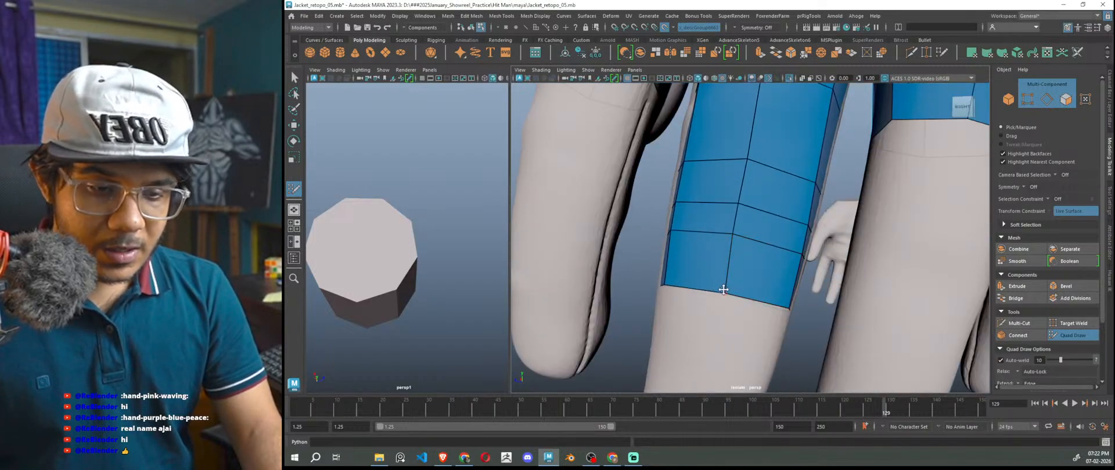
pyautogui.moveTo(735, 235); pyautogui.dragTo(735, 238)
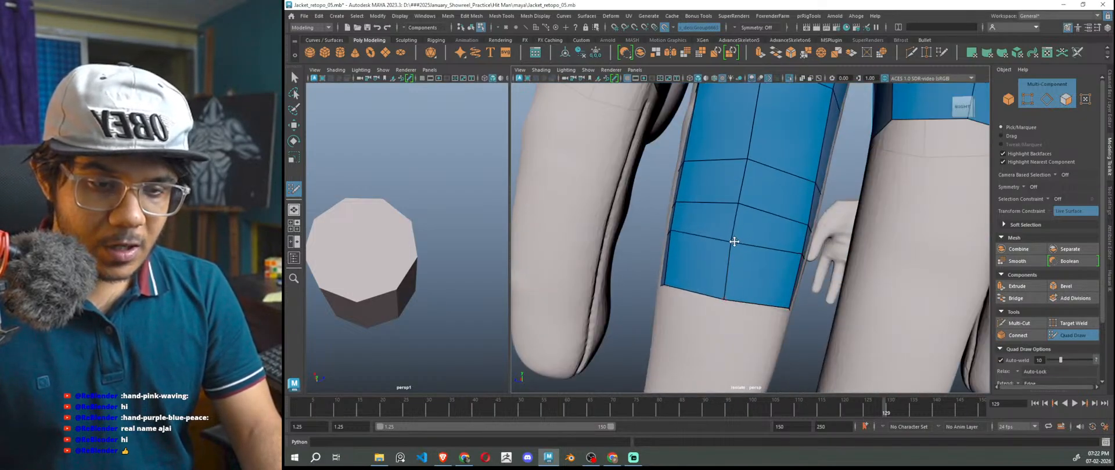
pyautogui.moveTo(743, 161); pyautogui.dragTo(743, 163)
# - Examine the finger rings and the pinky's side strip from the back and outer side of the hand
pyautogui.scroll(-8, 743, 232)
pyautogui.keyDown('alt'); pyautogui.moveTo(749, 256); pyautogui.dragTo(797, 339); pyautogui.keyUp('alt')
pyautogui.scroll(5, 747, 302)
pyautogui.scroll(-6, 755, 309)
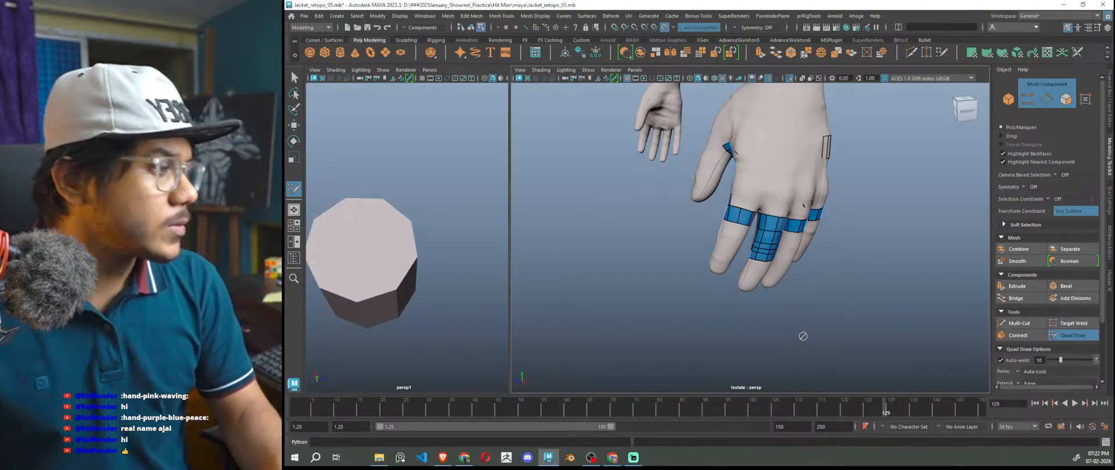
pyautogui.scroll(2, 719, 221)
pyautogui.keyDown('alt'); pyautogui.moveTo(719, 221); pyautogui.dragTo(612, 249); pyautogui.keyUp('alt')
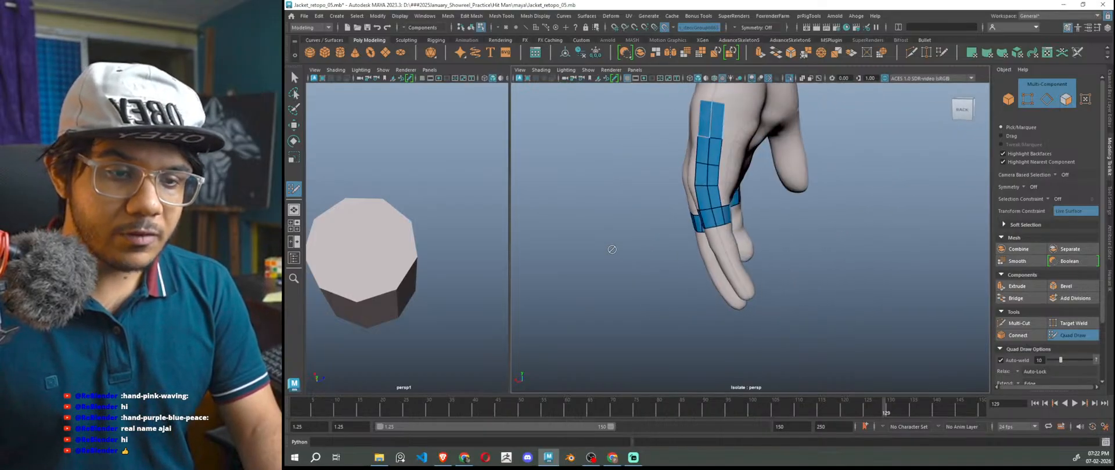
pyautogui.keyDown('alt'); pyautogui.moveTo(687, 245); pyautogui.dragTo(768, 265); pyautogui.keyUp('alt')
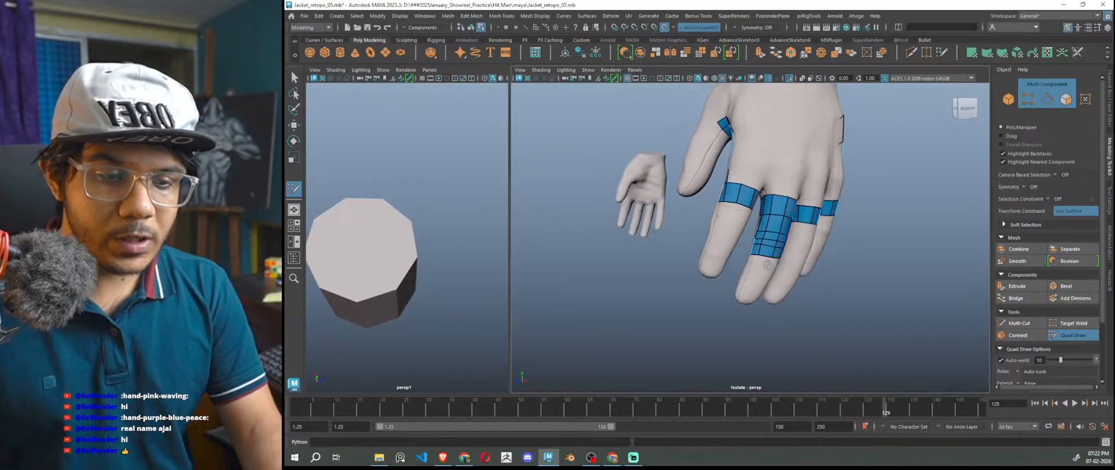
# - Try extending the index finger's ring with two quads toward the fingertip, and delete both quads
pyautogui.scroll(4, 726, 244)
pyautogui.scroll(5, 726, 243)
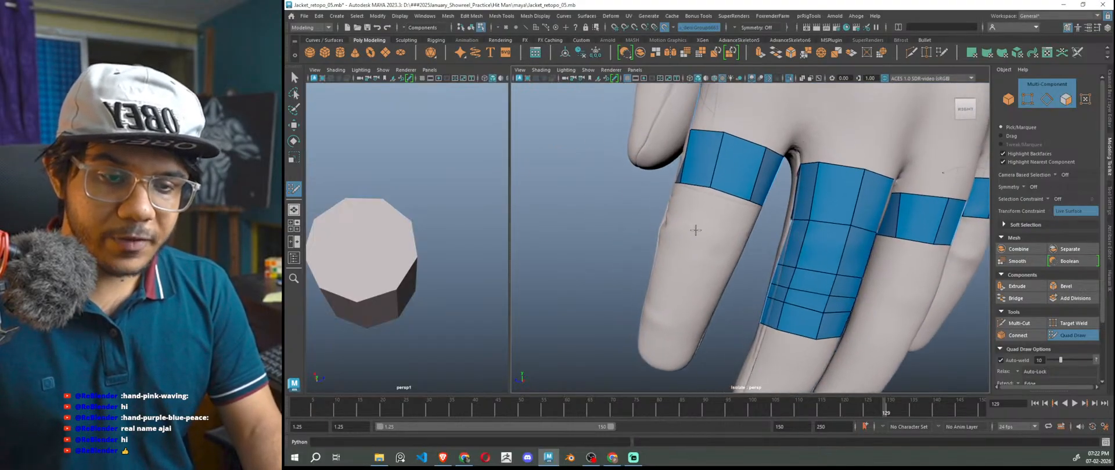
pyautogui.keyDown('shift'); pyautogui.click(721, 222); pyautogui.keyUp('shift')
pyautogui.scroll(-3, 724, 258)
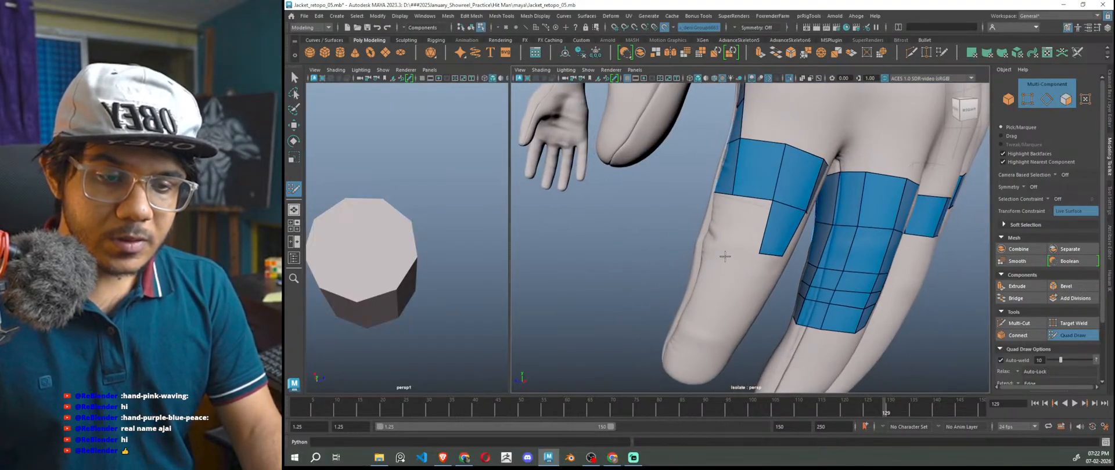
pyautogui.keyDown('shift'); pyautogui.click(749, 223); pyautogui.keyUp('shift')
pyautogui.keyDown('alt'); pyautogui.moveTo(749, 222); pyautogui.dragTo(721, 273); pyautogui.keyUp('alt')
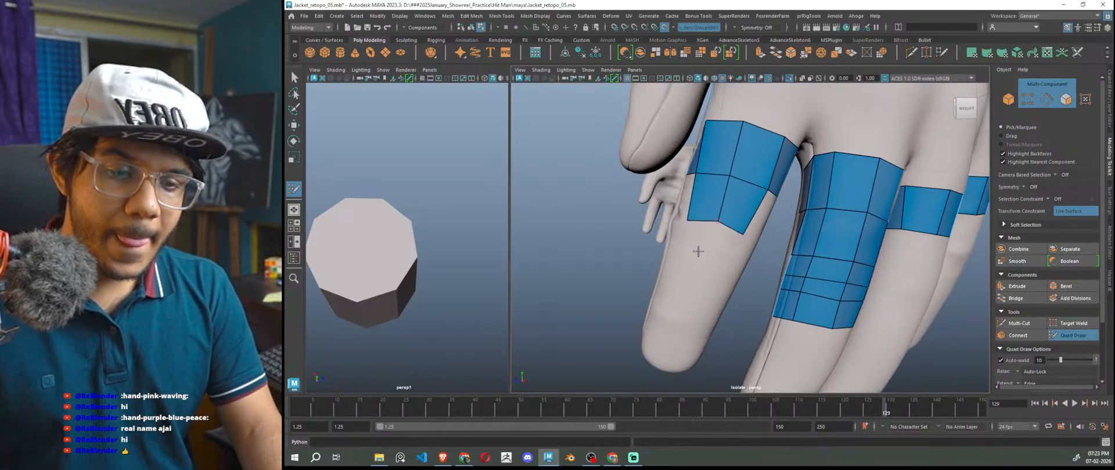
pyautogui.scroll(-4, 722, 270)
pyautogui.moveTo(722, 270)
pyautogui.keyDown('alt'); pyautogui.mouseDown()
pyautogui.moveTo(690, 271)
pyautogui.moveTo(709, 274)
pyautogui.mouseUp(); pyautogui.keyUp('alt')
pyautogui.scroll(4, 708, 270)
pyautogui.scroll(3, 702, 231)
pyautogui.keyDown('ctrl'); pyautogui.keyDown('shift'); pyautogui.click(699, 190); pyautogui.keyUp('shift'); pyautogui.keyUp('ctrl')
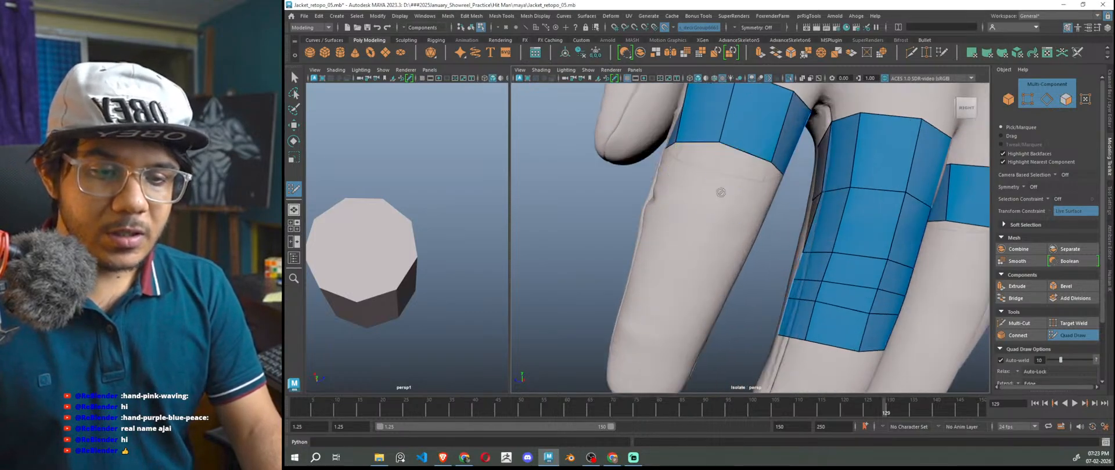
pyautogui.keyDown('ctrl'); pyautogui.keyDown('shift'); pyautogui.click(720, 192); pyautogui.keyUp('shift'); pyautogui.keyUp('ctrl')
# - Build a small two-by-two quad patch on top of the index finger's knuckle
pyautogui.scroll(-4, 720, 193)
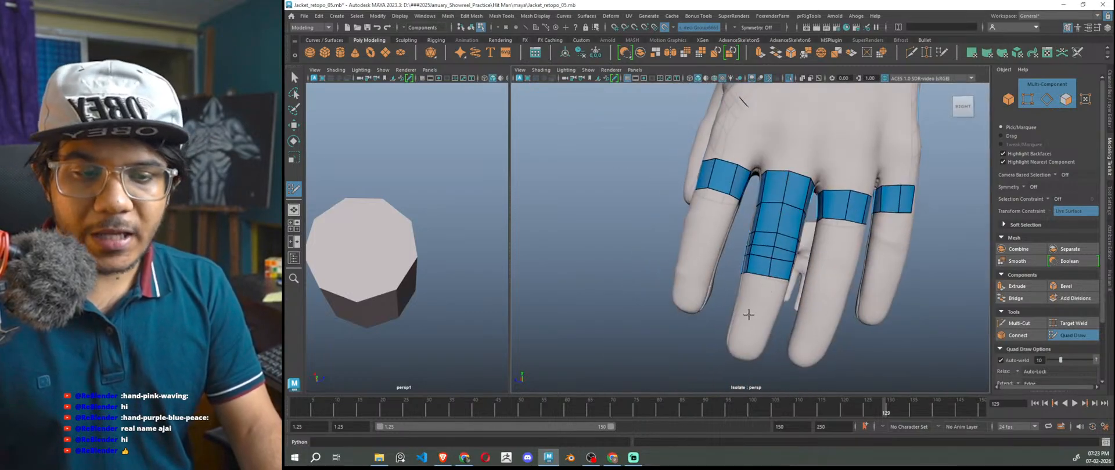
pyautogui.keyDown('alt'); pyautogui.moveTo(749, 313); pyautogui.dragTo(723, 273); pyautogui.keyUp('alt')
pyautogui.scroll(5, 708, 242)
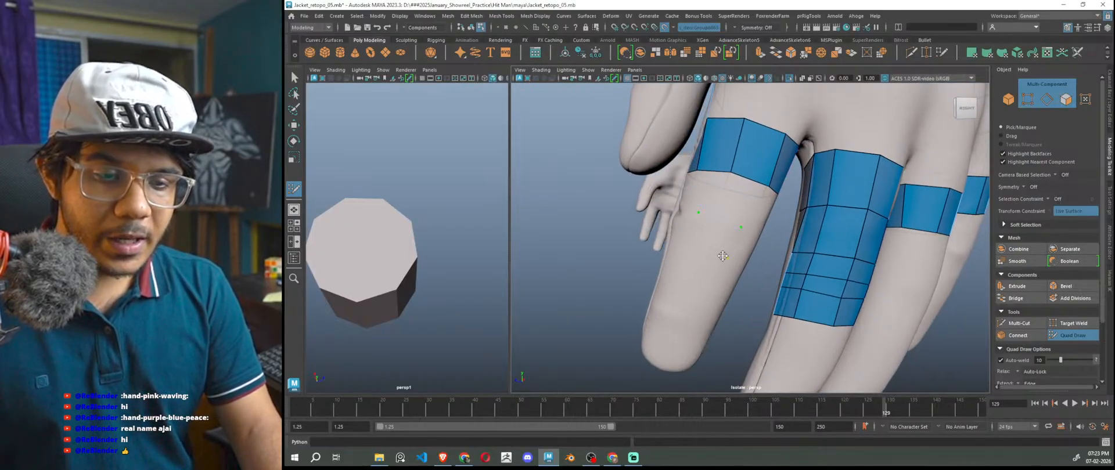
pyautogui.keyDown('shift'); pyautogui.click(693, 246); pyautogui.keyUp('shift')
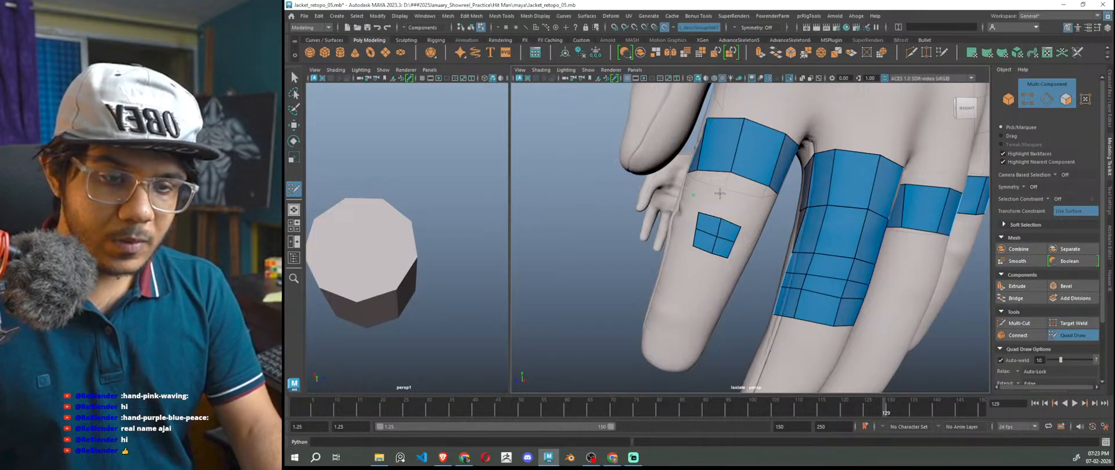
# - Surround the index finger's knuckle patch with a closed ring of quads
pyautogui.keyDown('shift'); pyautogui.click(711, 202); pyautogui.keyUp('shift')
pyautogui.keyDown('shift'); pyautogui.click(689, 218); pyautogui.keyUp('shift')
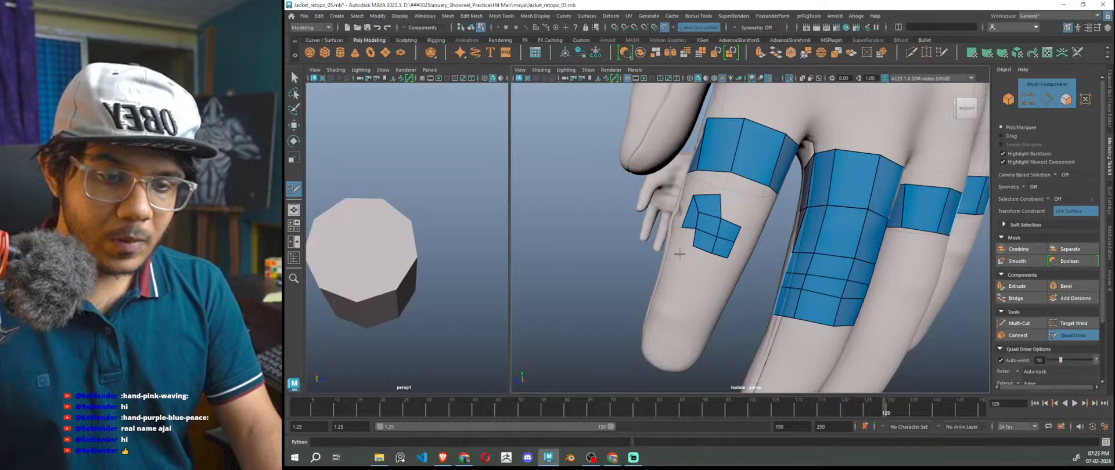
pyautogui.keyDown('shift'); pyautogui.click(684, 242); pyautogui.keyUp('shift')
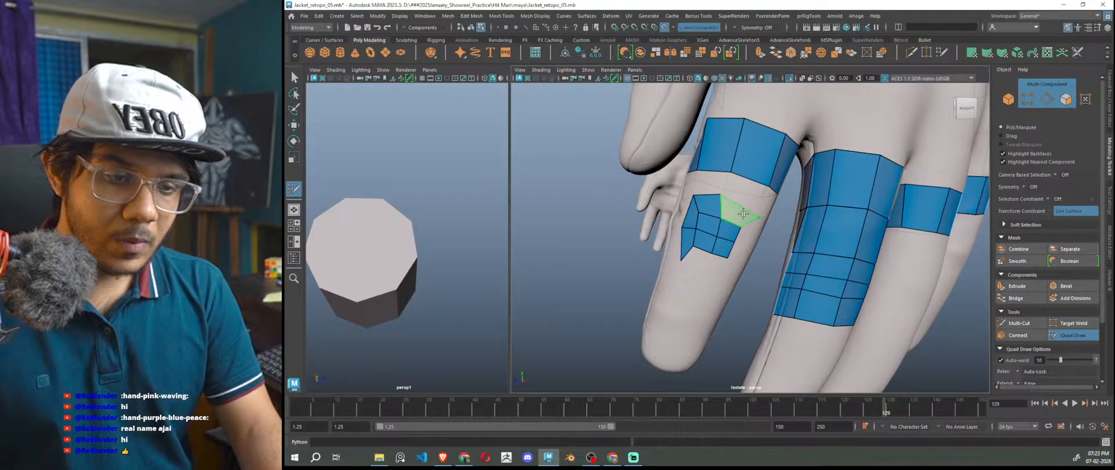
pyautogui.keyDown('shift'); pyautogui.click(758, 218); pyautogui.keyUp('shift')
pyautogui.keyDown('shift'); pyautogui.click(746, 240); pyautogui.keyUp('shift')
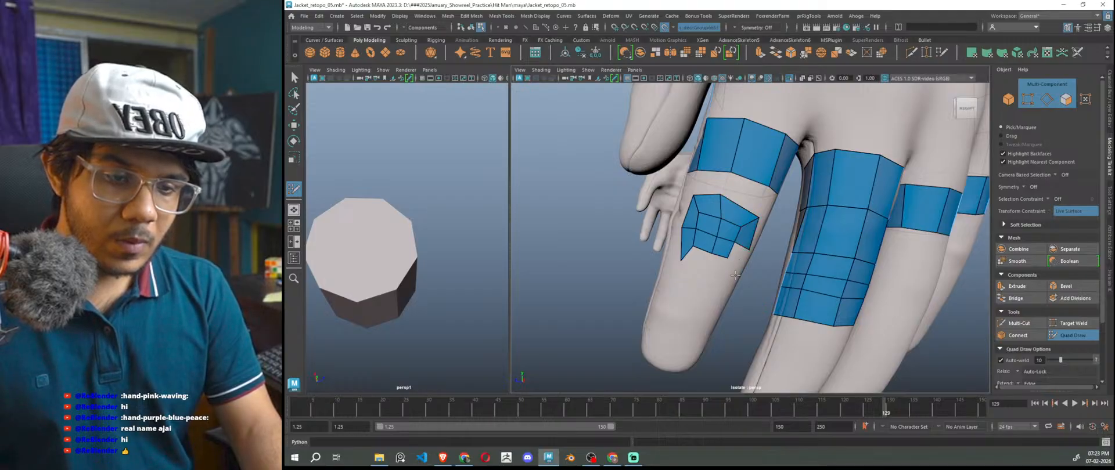
pyautogui.keyDown('shift'); pyautogui.click(735, 263); pyautogui.keyUp('shift')
pyautogui.keyDown('shift'); pyautogui.click(714, 271); pyautogui.keyUp('shift')
pyautogui.keyDown('shift'); pyautogui.click(697, 264); pyautogui.keyUp('shift')
# - Fill quads between the knuckle patch and the index finger's base ring, continuing around the side facing the middle finger
pyautogui.scroll(-5, 733, 317)
pyautogui.keyDown('alt'); pyautogui.moveTo(736, 319); pyautogui.dragTo(742, 326); pyautogui.keyUp('alt')
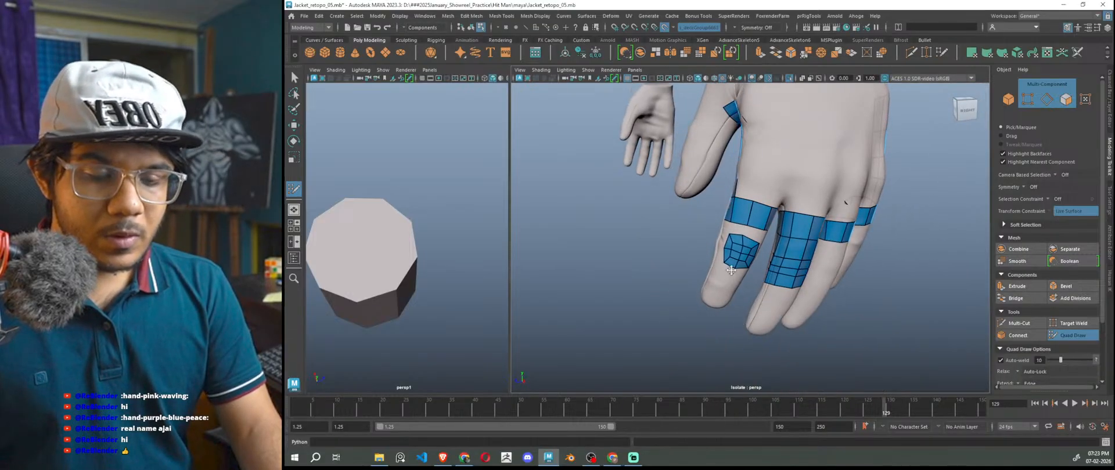
pyautogui.scroll(5, 731, 275)
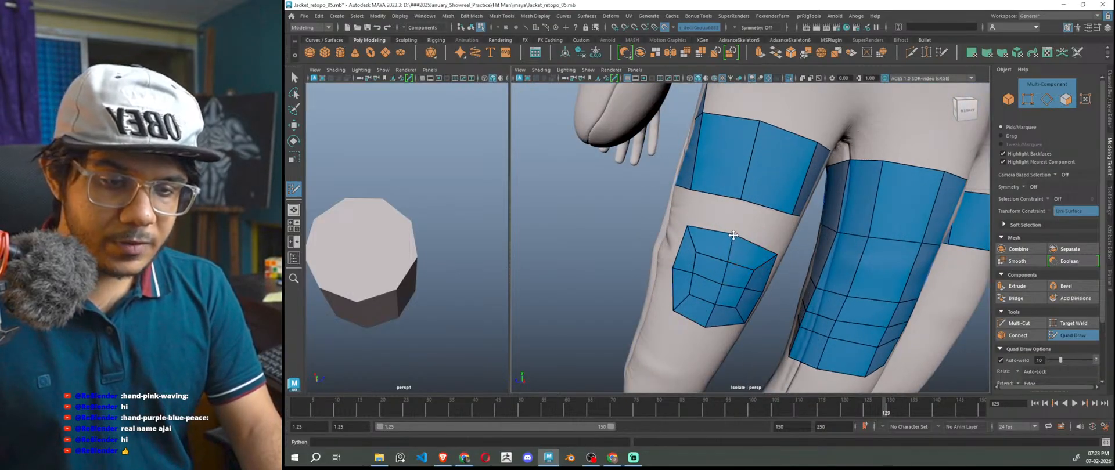
pyautogui.keyDown('shift'); pyautogui.click(718, 215); pyautogui.keyUp('shift')
pyautogui.keyDown('shift'); pyautogui.click(759, 228); pyautogui.keyUp('shift')
pyautogui.moveTo(765, 264)
pyautogui.keyDown('alt'); pyautogui.mouseDown()
pyautogui.moveTo(745, 273)
pyautogui.moveTo(755, 264)
pyautogui.moveTo(695, 199)
pyautogui.mouseUp(); pyautogui.keyUp('alt')
pyautogui.keyDown('shift'); pyautogui.click(723, 203); pyautogui.keyUp('shift')
pyautogui.keyDown('shift'); pyautogui.click(699, 189); pyautogui.keyUp('shift')
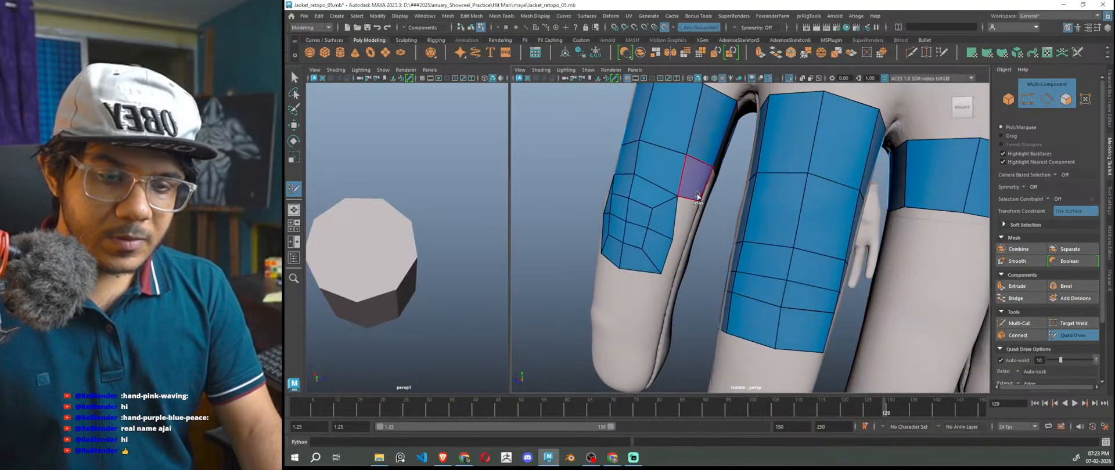
# - Compare the index finger's circular knuckle patch with the middle finger's straight knuckle loops
pyautogui.scroll(-6, 720, 215)
pyautogui.keyDown('alt'); pyautogui.moveTo(749, 261); pyautogui.dragTo(789, 280); pyautogui.keyUp('alt')
pyautogui.scroll(5, 789, 280)
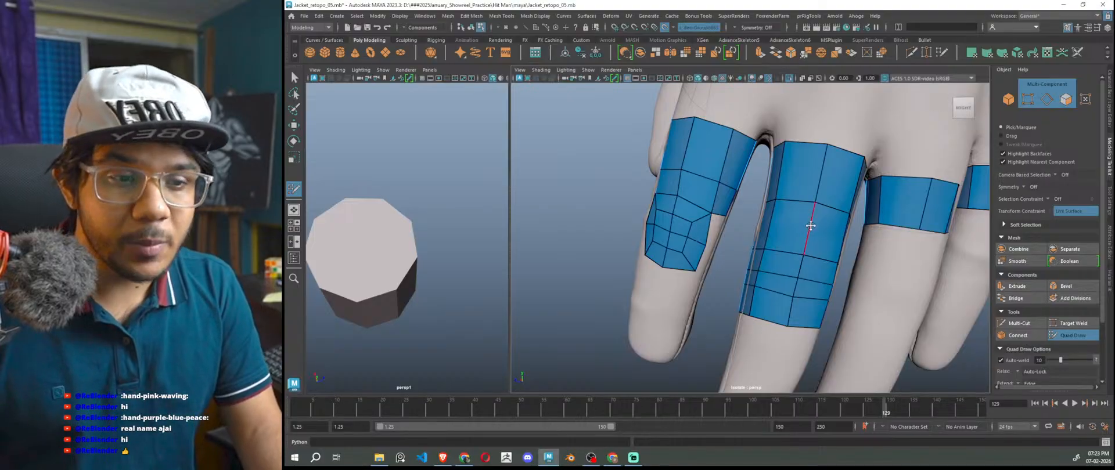
pyautogui.keyDown('alt'); pyautogui.moveTo(699, 302); pyautogui.dragTo(723, 304); pyautogui.keyUp('alt')
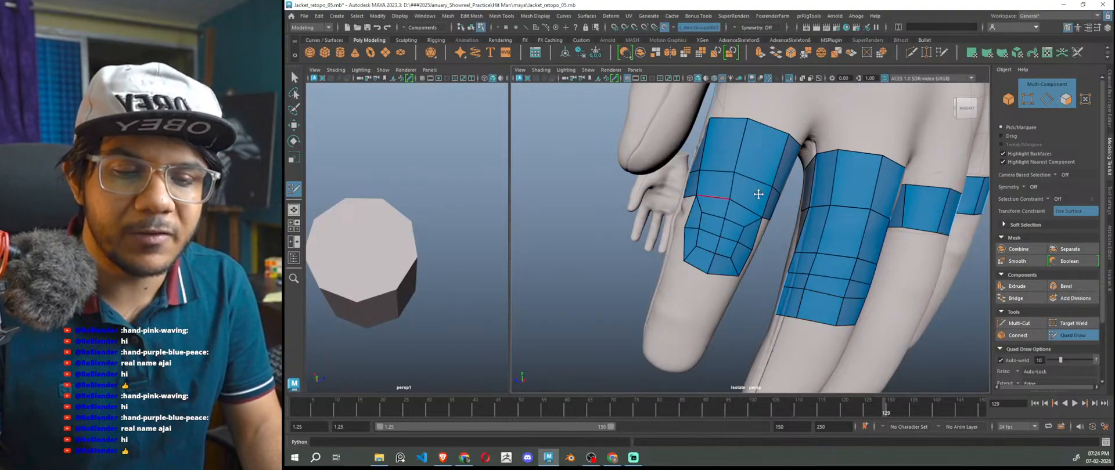
pyautogui.keyDown('alt'); pyautogui.moveTo(767, 330); pyautogui.dragTo(762, 330); pyautogui.keyUp('alt')
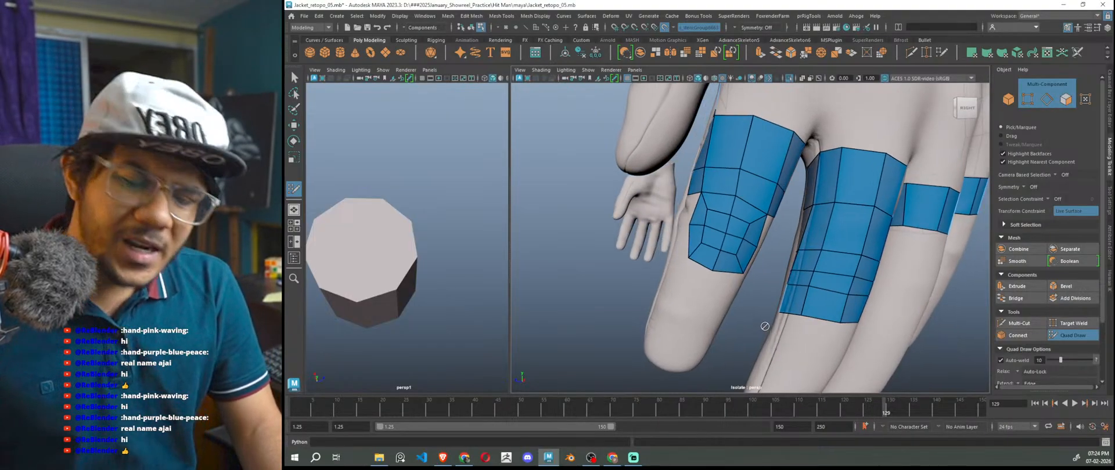
pyautogui.scroll(5, 749, 261)
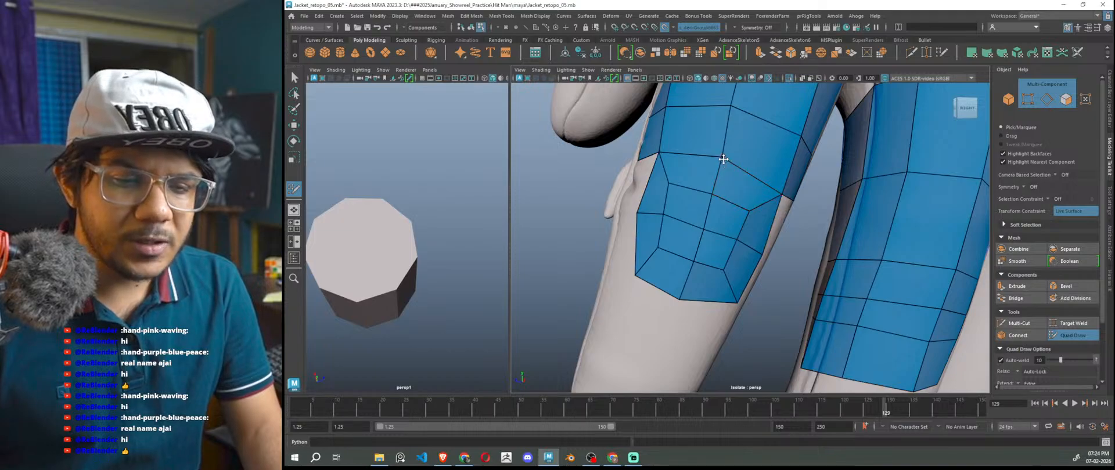
# - Extend the index finger's circular knuckle patch toward the fingertip with two more quads
pyautogui.scroll(-6, 753, 276)
pyautogui.keyDown('alt'); pyautogui.moveTo(776, 291); pyautogui.dragTo(737, 289); pyautogui.keyUp('alt')
pyautogui.scroll(3, 732, 253)
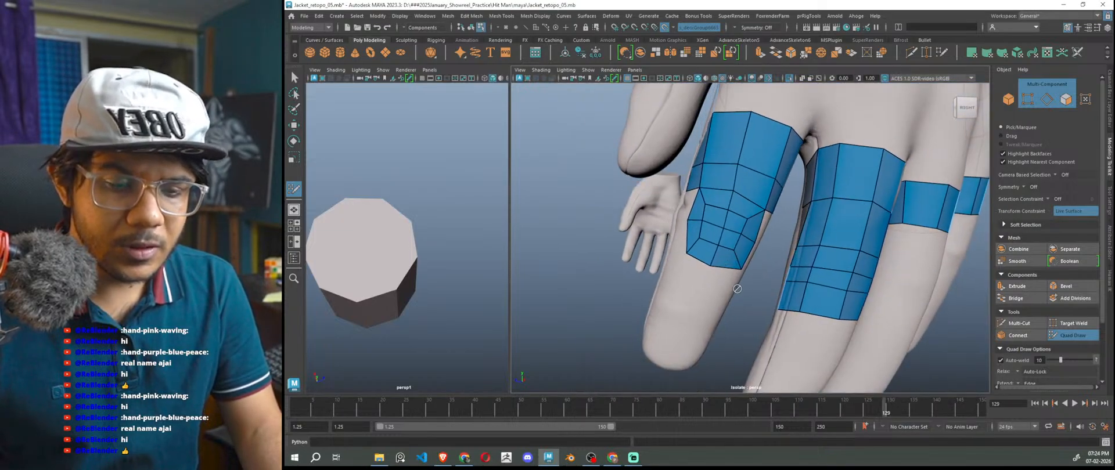
pyautogui.keyDown('shift'); pyautogui.click(690, 281); pyautogui.keyUp('shift')
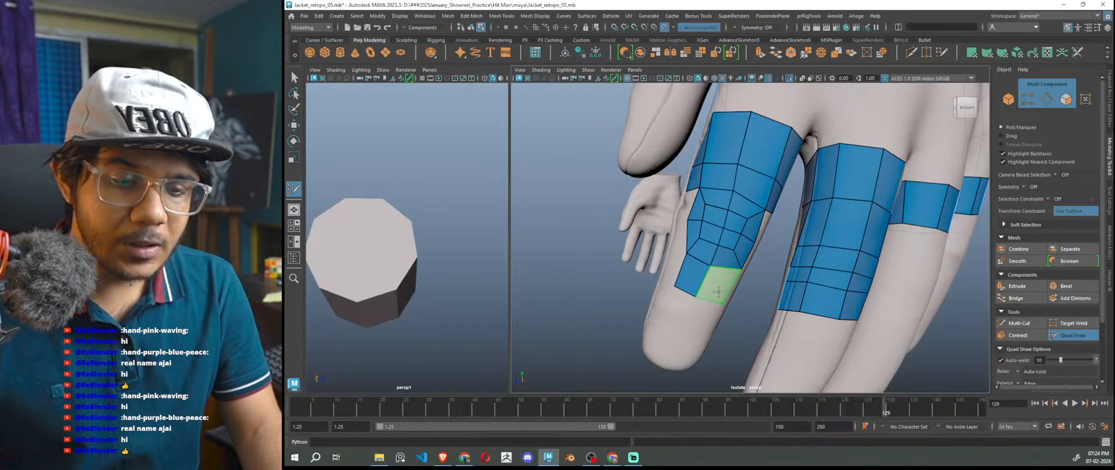
pyautogui.keyDown('shift'); pyautogui.click(719, 292); pyautogui.keyUp('shift')
# - Replace the index finger's circular knuckle patch with the start of a straight quad row below its second row
pyautogui.scroll(-5, 720, 291)
pyautogui.moveTo(724, 288)
pyautogui.keyDown('alt'); pyautogui.mouseDown()
pyautogui.moveTo(738, 235)
pyautogui.moveTo(773, 227)
pyautogui.moveTo(755, 297)
pyautogui.moveTo(702, 249)
pyautogui.moveTo(721, 263)
pyautogui.moveTo(705, 325)
pyautogui.moveTo(743, 261)
pyautogui.moveTo(720, 224)
pyautogui.mouseUp(); pyautogui.keyUp('alt')
pyautogui.scroll(5, 733, 272)
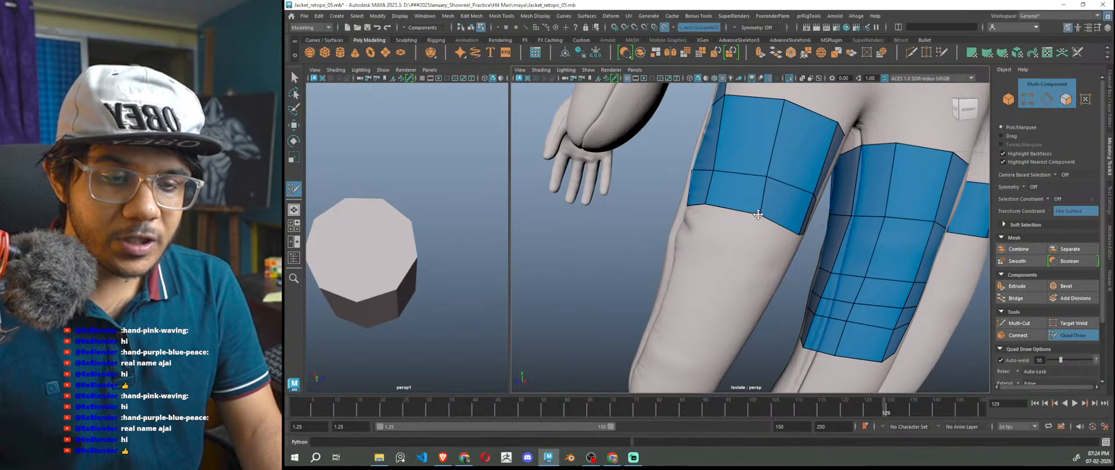
pyautogui.scroll(-5, 728, 238)
pyautogui.keyDown('alt'); pyautogui.moveTo(728, 237); pyautogui.dragTo(814, 333); pyautogui.keyUp('alt')
pyautogui.scroll(3, 786, 347)
pyautogui.keyDown('alt'); pyautogui.moveTo(794, 282); pyautogui.dragTo(860, 293); pyautogui.keyUp('alt')
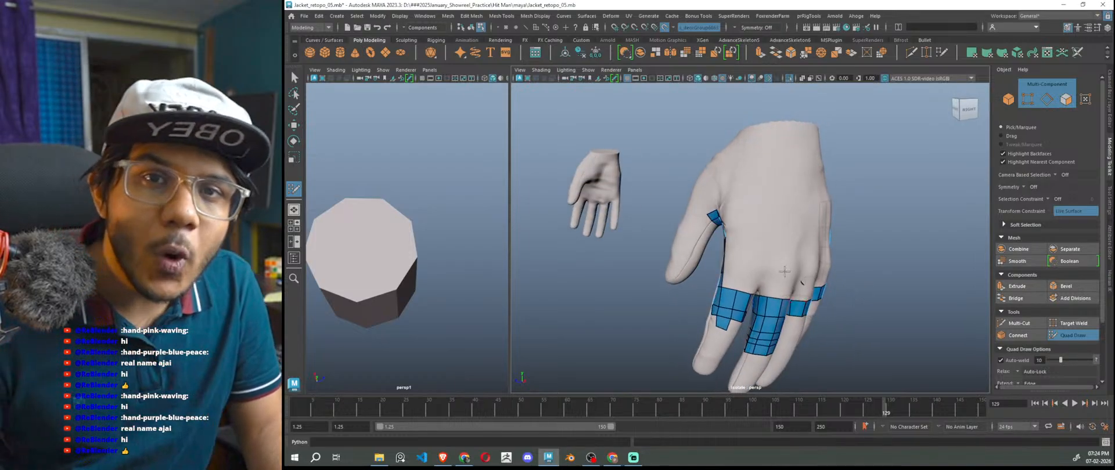
# - Examine the glove's back, thumb side and wrist opening around the finger rings
pyautogui.scroll(-6, 825, 286)
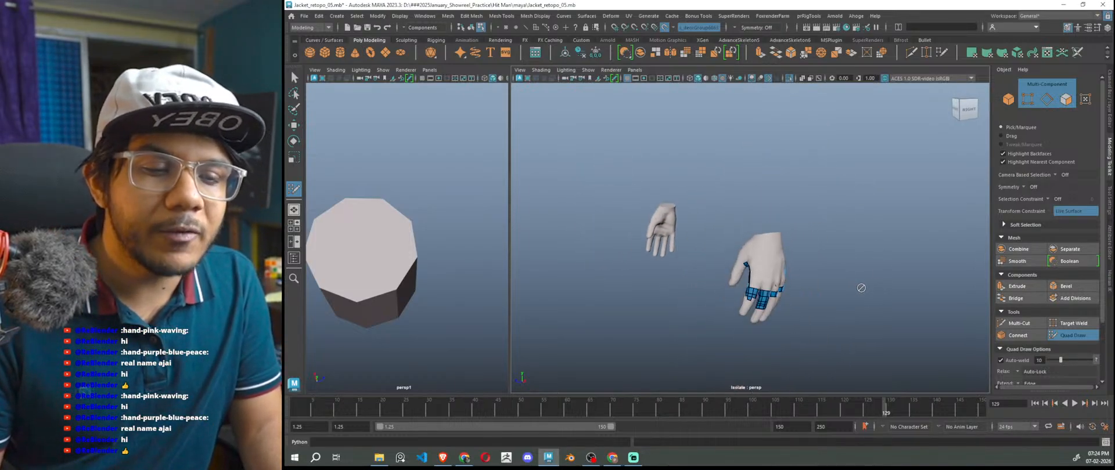
pyautogui.keyDown('alt'); pyautogui.moveTo(863, 287); pyautogui.dragTo(895, 290); pyautogui.keyUp('alt')
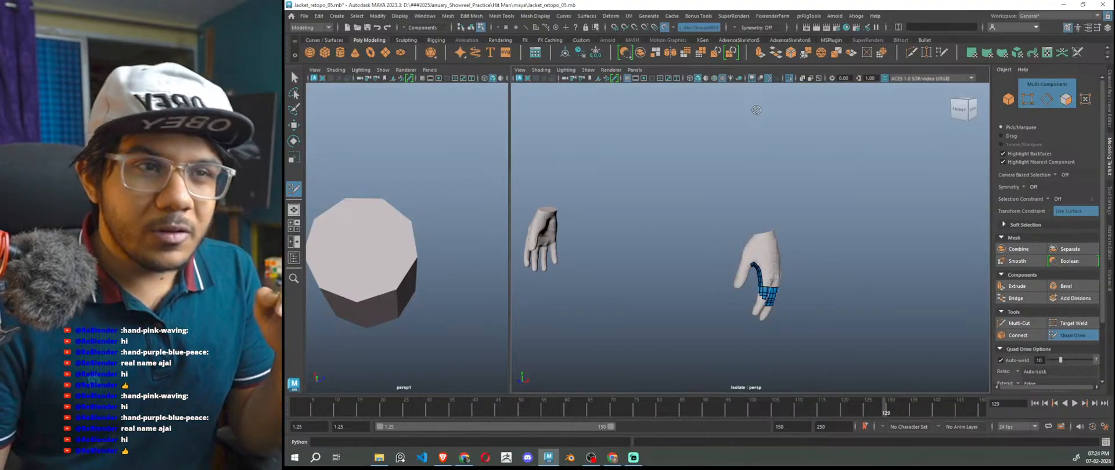
pyautogui.scroll(5, 767, 273)
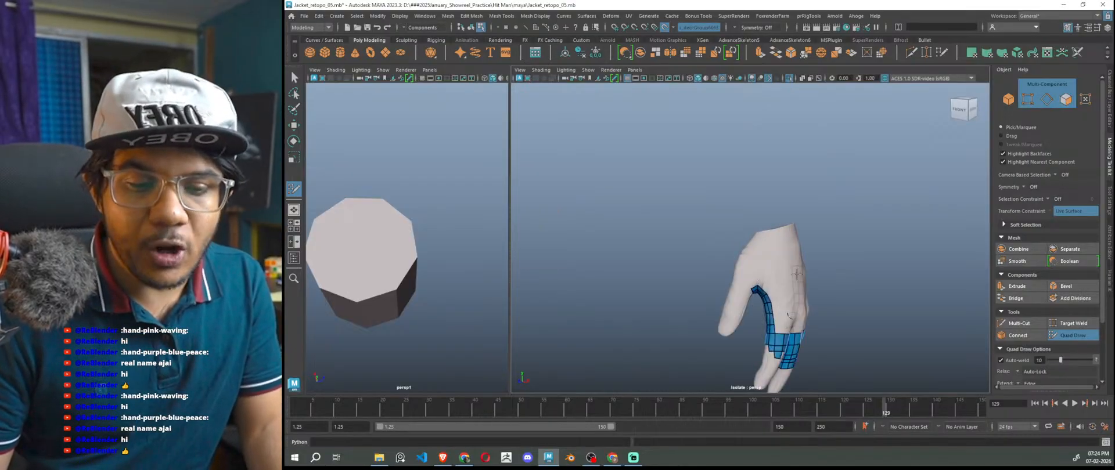
pyautogui.keyDown('alt'); pyautogui.moveTo(796, 273); pyautogui.dragTo(771, 273); pyautogui.keyUp('alt')
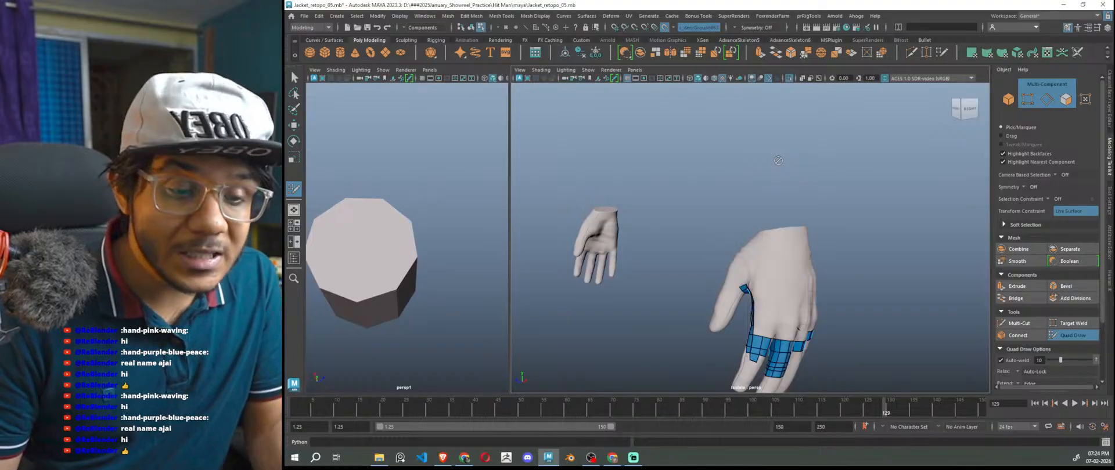
pyautogui.scroll(4, 799, 256)
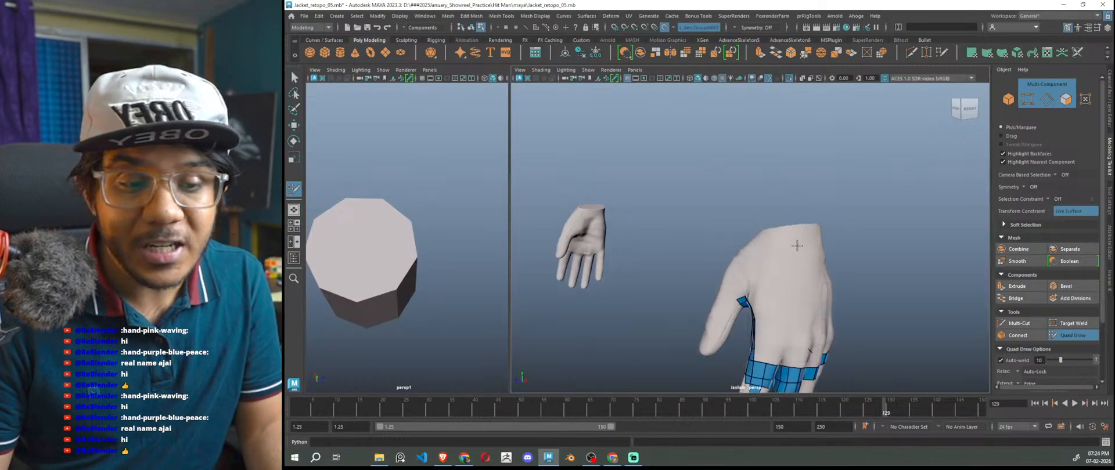
pyautogui.keyDown('alt'); pyautogui.moveTo(813, 265); pyautogui.dragTo(817, 283); pyautogui.keyUp('alt')
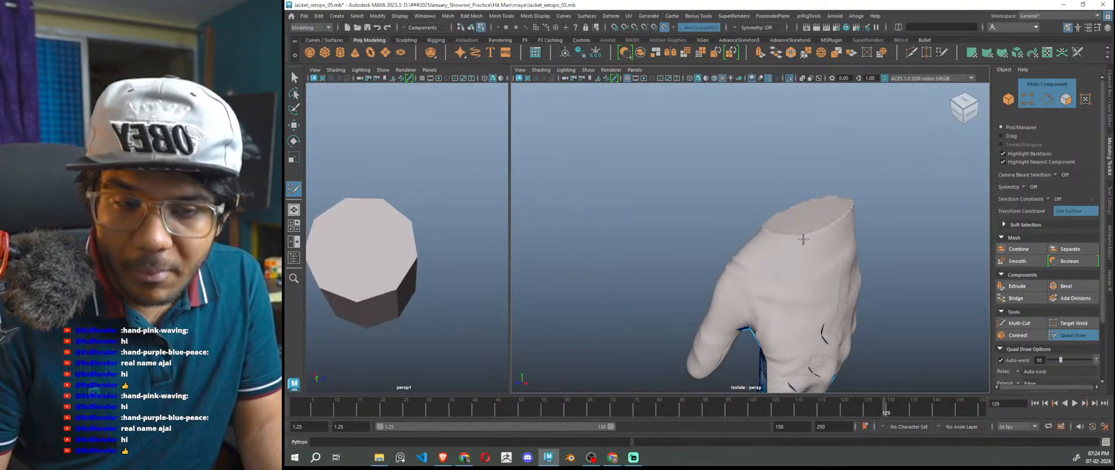
# - Bring the character's gloved hand and sleeve into the second view and review how they fit the whole body
pyautogui.scroll(-10, 346, 240)
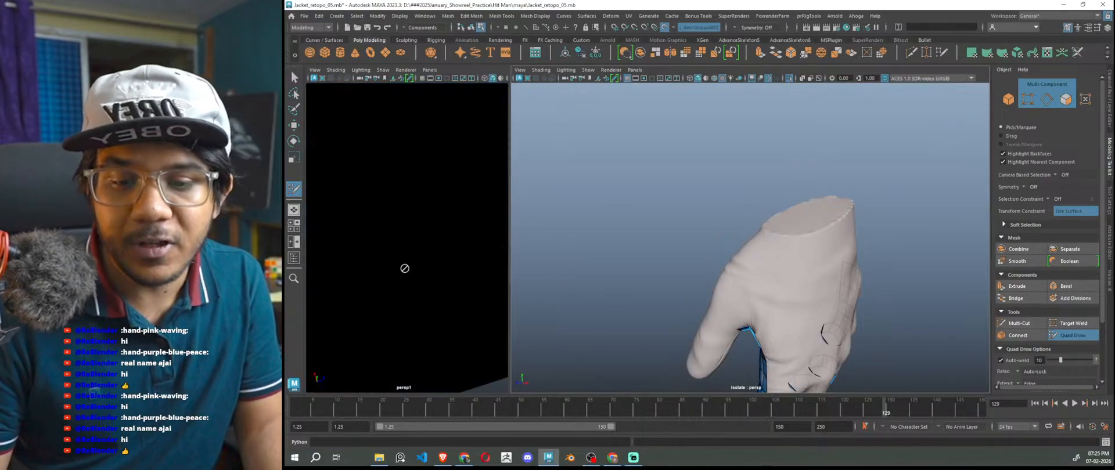
pyautogui.keyDown('alt'); pyautogui.moveTo(347, 241); pyautogui.dragTo(451, 199, button='right'); pyautogui.keyUp('alt')
pyautogui.keyDown('alt'); pyautogui.moveTo(406, 233); pyautogui.dragTo(312, 323, button='middle'); pyautogui.keyUp('alt')
pyautogui.keyDown('alt'); pyautogui.moveTo(494, 174); pyautogui.dragTo(432, 340, button='middle'); pyautogui.keyUp('alt')
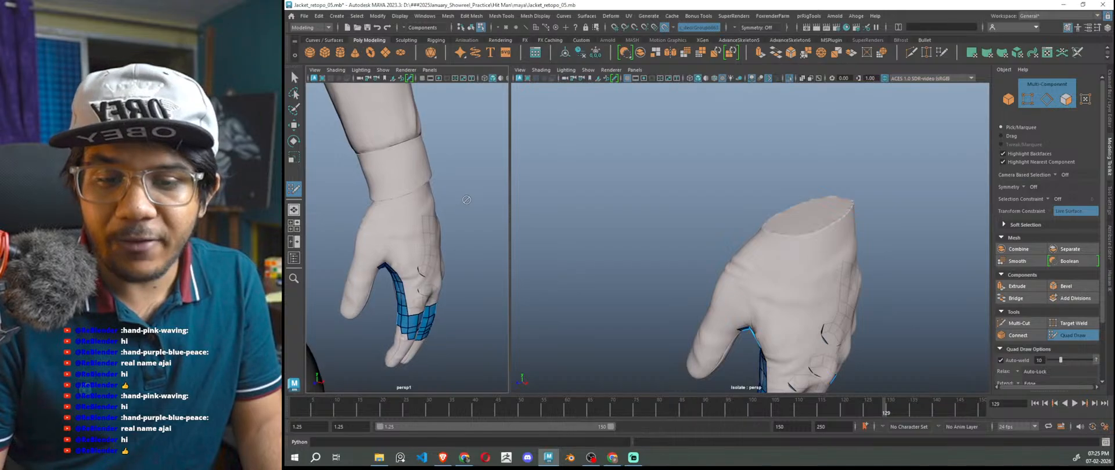
pyautogui.keyDown('alt'); pyautogui.moveTo(448, 282); pyautogui.dragTo(449, 187); pyautogui.keyUp('alt')
pyautogui.keyDown('alt'); pyautogui.moveTo(317, 90); pyautogui.dragTo(369, 165, button='middle'); pyautogui.keyUp('alt')
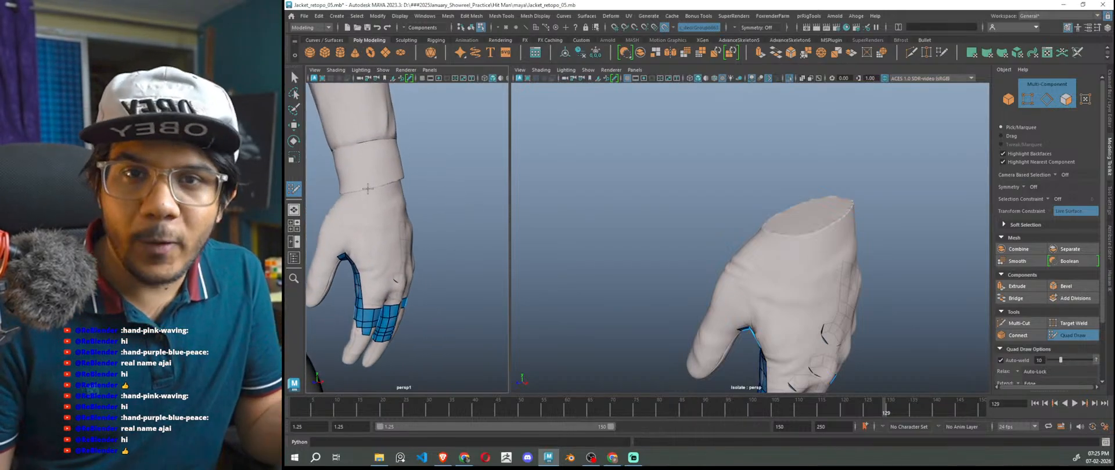
pyautogui.keyDown('alt'); pyautogui.moveTo(575, 175); pyautogui.dragTo(553, 164); pyautogui.keyUp('alt')
pyautogui.keyDown('alt'); pyautogui.moveTo(818, 324); pyautogui.dragTo(809, 291); pyautogui.keyUp('alt')
pyautogui.keyDown('alt'); pyautogui.moveTo(803, 312); pyautogui.dragTo(797, 261, button='middle'); pyautogui.keyUp('alt')
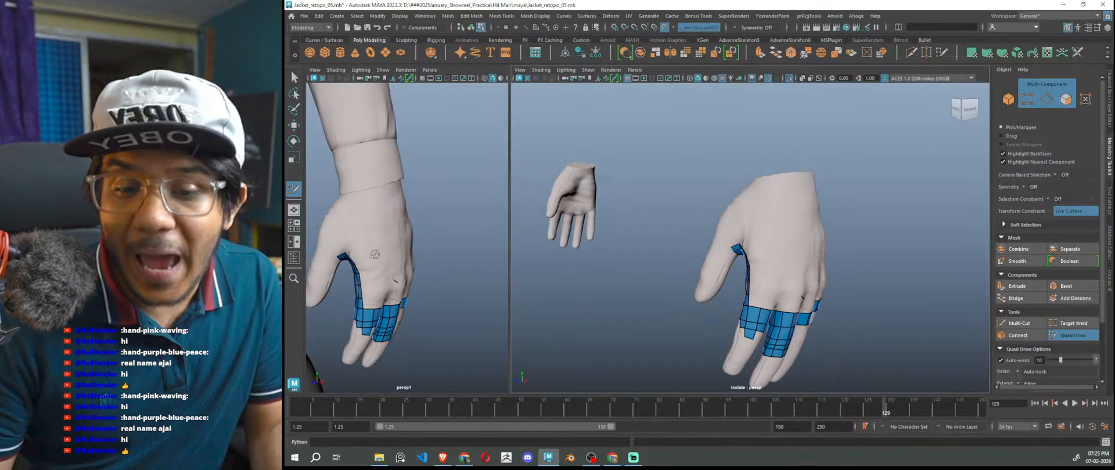
pyautogui.scroll(-12, 375, 255)
pyautogui.keyDown('alt'); pyautogui.moveTo(406, 273); pyautogui.dragTo(419, 246); pyautogui.keyUp('alt')
pyautogui.keyDown('alt'); pyautogui.moveTo(419, 246); pyautogui.dragTo(483, 294, button='right'); pyautogui.keyUp('alt')
pyautogui.keyDown('alt'); pyautogui.moveTo(471, 285); pyautogui.dragTo(493, 327, button='middle'); pyautogui.keyUp('alt')
pyautogui.keyDown('alt'); pyautogui.moveTo(493, 327); pyautogui.dragTo(460, 331, button='right'); pyautogui.keyUp('alt')
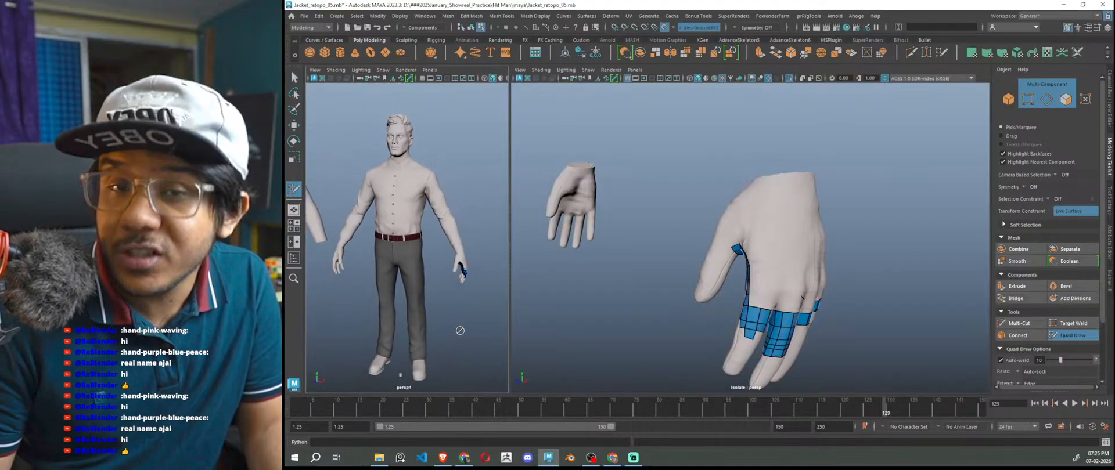
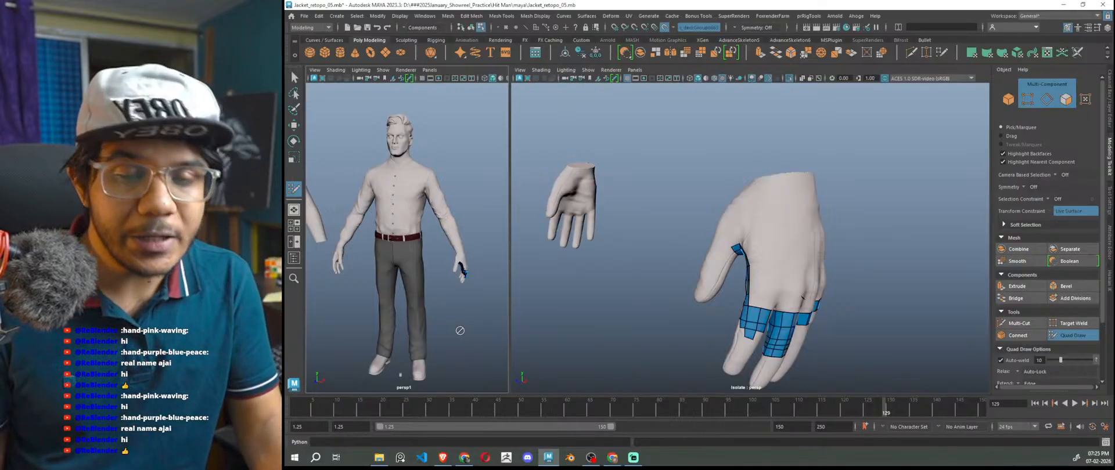
# - Add a quad to the index finger's third row on the side toward the middle finger
pyautogui.keyDown('alt'); pyautogui.moveTo(717, 374); pyautogui.dragTo(682, 355); pyautogui.keyUp('alt')
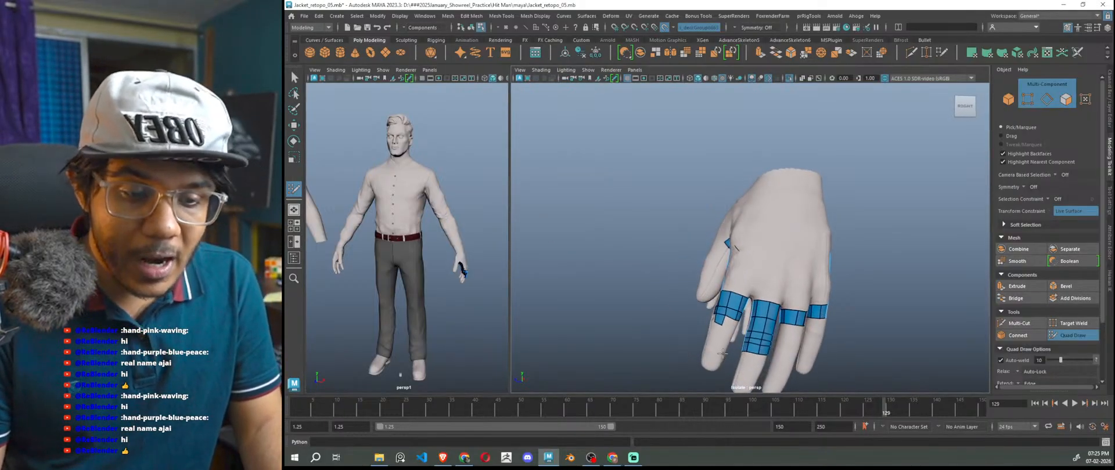
pyautogui.keyDown('alt'); pyautogui.moveTo(682, 355); pyautogui.dragTo(727, 351, button='right'); pyautogui.keyUp('alt')
pyautogui.keyDown('alt'); pyautogui.moveTo(724, 365); pyautogui.dragTo(724, 303); pyautogui.keyUp('alt')
pyautogui.scroll(6, 719, 302)
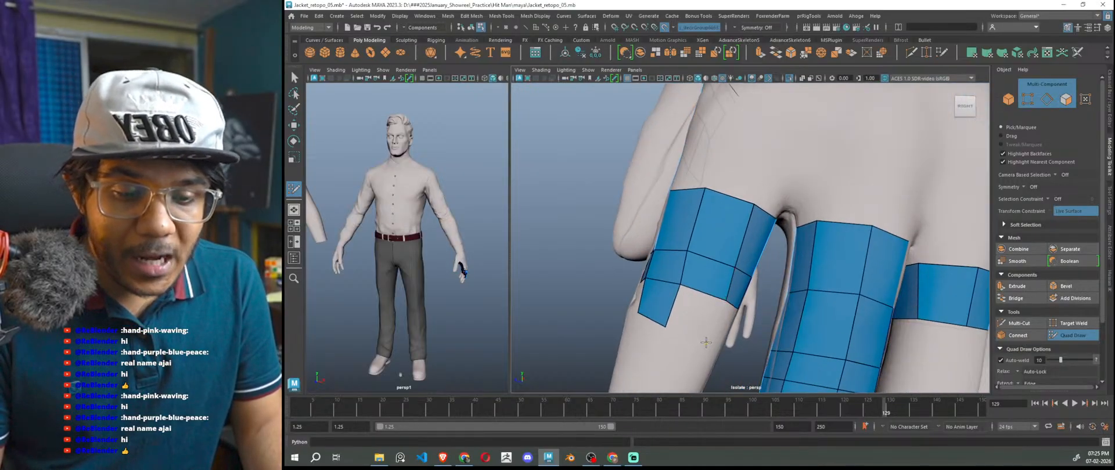
pyautogui.scroll(-5, 722, 330)
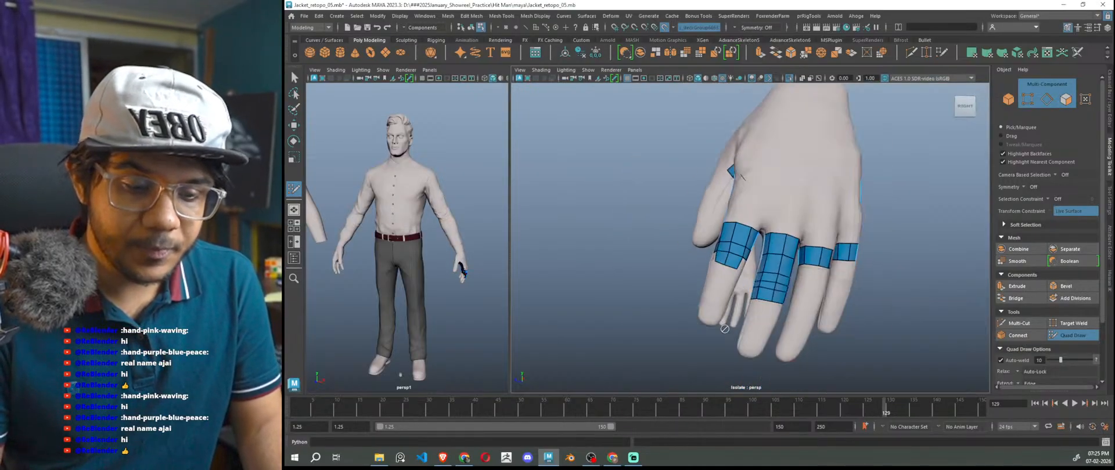
pyautogui.scroll(-2, 724, 329)
pyautogui.scroll(5, 831, 348)
pyautogui.keyDown('alt'); pyautogui.moveTo(856, 342); pyautogui.dragTo(811, 296, button='middle'); pyautogui.keyUp('alt')
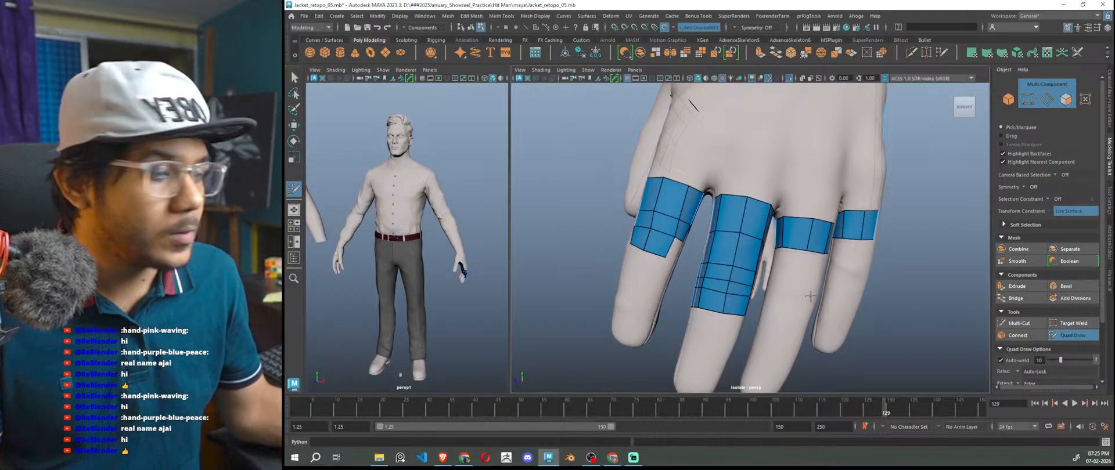
pyautogui.scroll(2, 811, 295)
pyautogui.keyDown('alt'); pyautogui.moveTo(793, 314); pyautogui.dragTo(700, 261); pyautogui.keyUp('alt')
pyautogui.scroll(3, 638, 238)
pyautogui.keyDown('alt'); pyautogui.moveTo(537, 223); pyautogui.dragTo(706, 302, button='middle'); pyautogui.keyUp('alt')
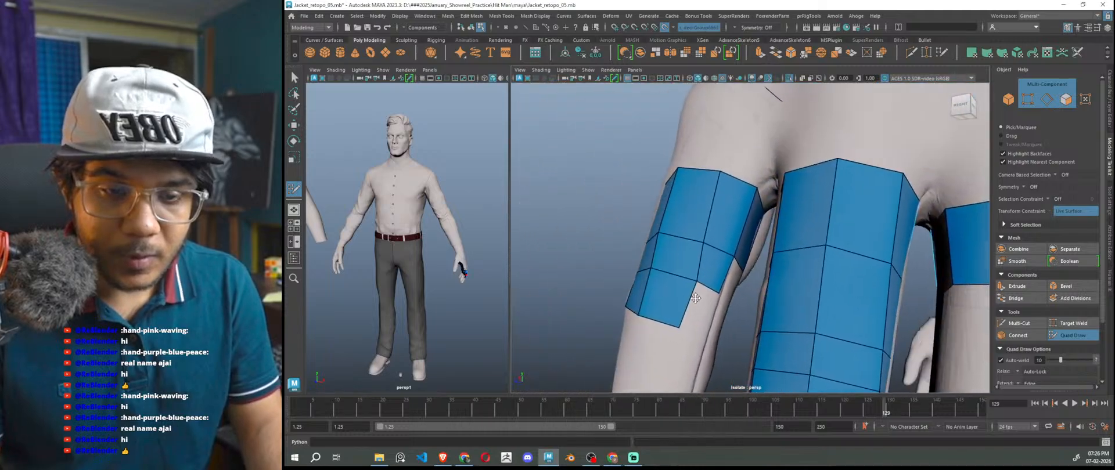
pyautogui.scroll(2, 702, 307)
pyautogui.keyDown('alt'); pyautogui.moveTo(709, 320); pyautogui.dragTo(731, 229); pyautogui.keyUp('alt')
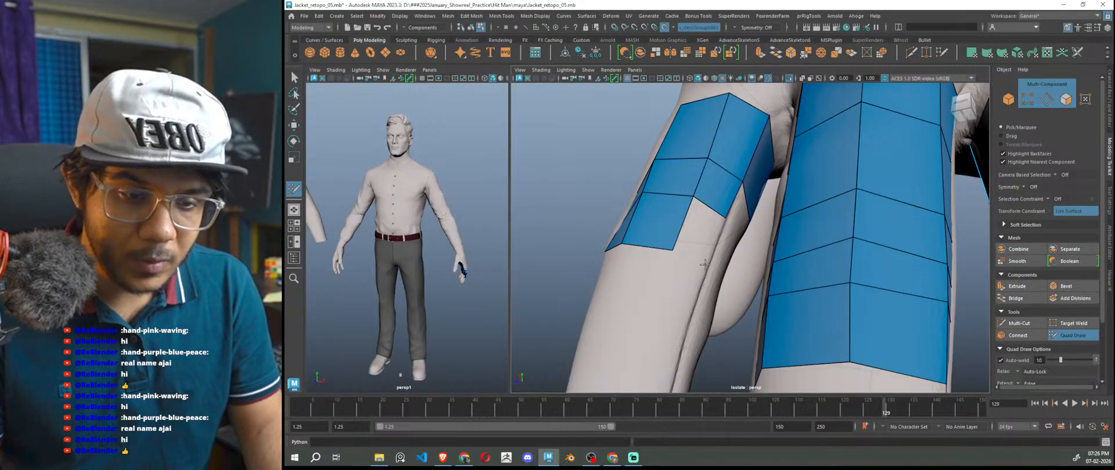
pyautogui.keyDown('shift'); pyautogui.click(705, 239); pyautogui.keyUp('shift')
# - Continue the index finger's straight rows with quads around the side facing the middle finger and onto the palm side
pyautogui.keyDown('alt'); pyautogui.moveTo(708, 286); pyautogui.dragTo(673, 280); pyautogui.keyUp('alt')
pyautogui.keyDown('shift'); pyautogui.click(652, 264); pyautogui.keyUp('shift')
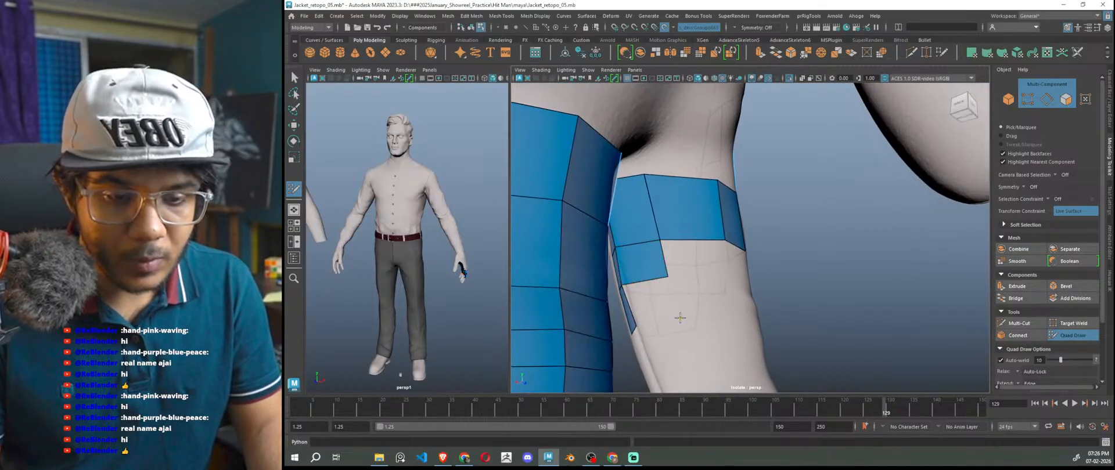
pyautogui.keyDown('shift'); pyautogui.click(666, 310); pyautogui.keyUp('shift')
pyautogui.keyDown('alt'); pyautogui.moveTo(666, 310); pyautogui.dragTo(788, 288); pyautogui.keyUp('alt')
pyautogui.keyDown('shift'); pyautogui.click(743, 305); pyautogui.keyUp('shift')
pyautogui.keyDown('shift'); pyautogui.click(722, 310); pyautogui.keyUp('shift')
pyautogui.keyDown('shift'); pyautogui.click(772, 256); pyautogui.keyUp('shift')
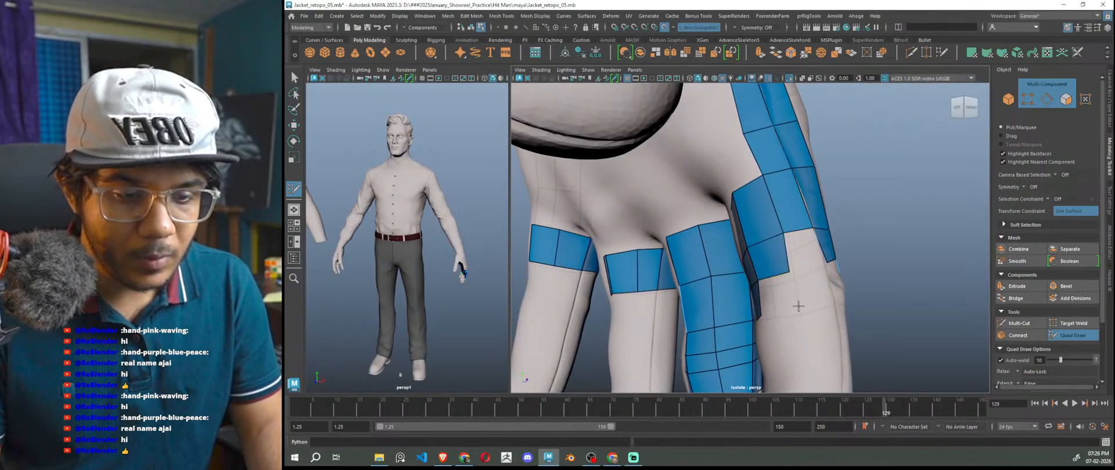
# - Fill the remaining gaps on the index finger's palm and thumb sides to close its rows into rings
pyautogui.keyDown('shift'); pyautogui.click(809, 292); pyautogui.keyUp('shift')
pyautogui.moveTo(825, 304)
pyautogui.keyDown('alt'); pyautogui.mouseDown()
pyautogui.moveTo(802, 309)
pyautogui.moveTo(801, 338)
pyautogui.mouseUp(); pyautogui.keyUp('alt')
pyautogui.keyDown('shift'); pyautogui.click(801, 254); pyautogui.keyUp('shift')
pyautogui.hotkey('ctrl', 'z')
pyautogui.hotkey('ctrl', 'z')
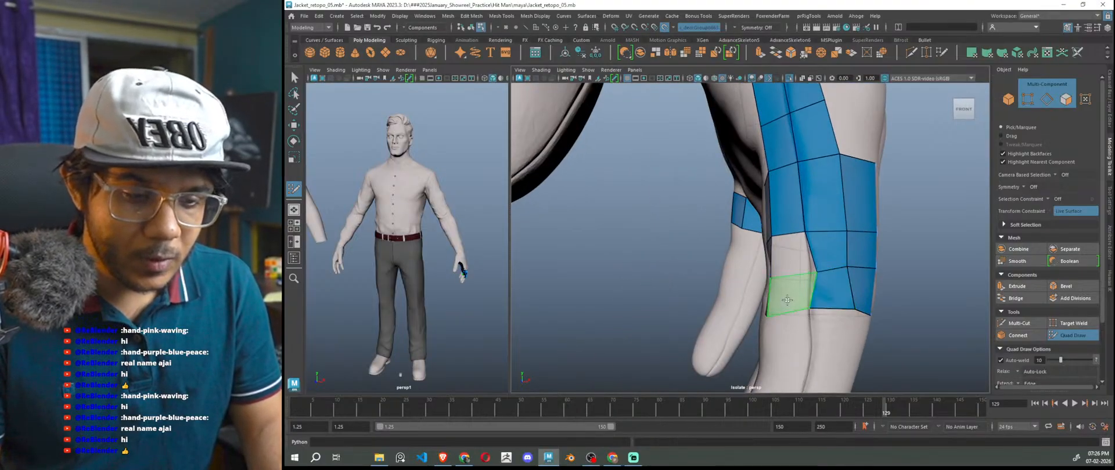
pyautogui.keyDown('shift'); pyautogui.click(787, 295); pyautogui.keyUp('shift')
pyautogui.keyDown('shift'); pyautogui.click(787, 261); pyautogui.keyUp('shift')
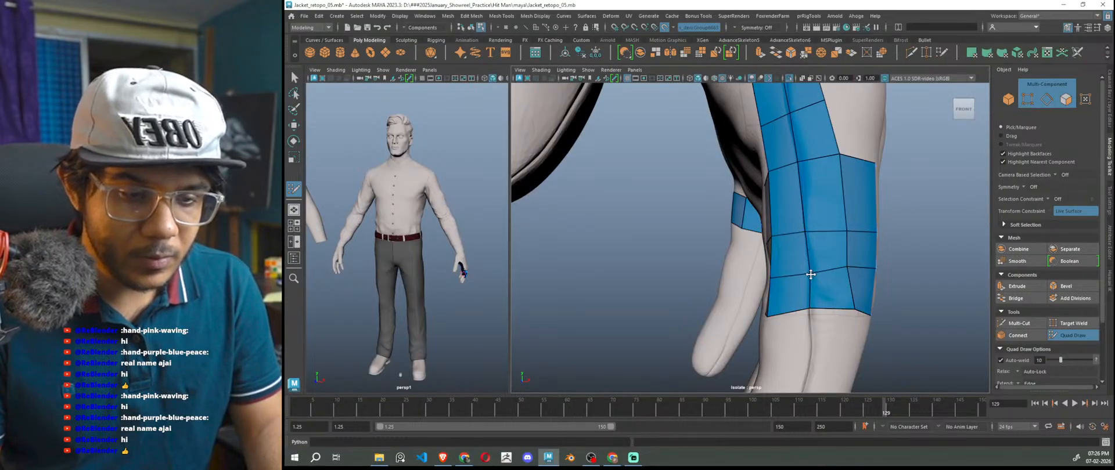
# - Extend the index finger's quads toward the fingertip and refine the edge loops across its knuckle
pyautogui.scroll(-3, 811, 276)
pyautogui.keyDown('alt'); pyautogui.moveTo(813, 284); pyautogui.dragTo(763, 273); pyautogui.keyUp('alt')
pyautogui.scroll(3, 765, 297)
pyautogui.scroll(-4, 774, 302)
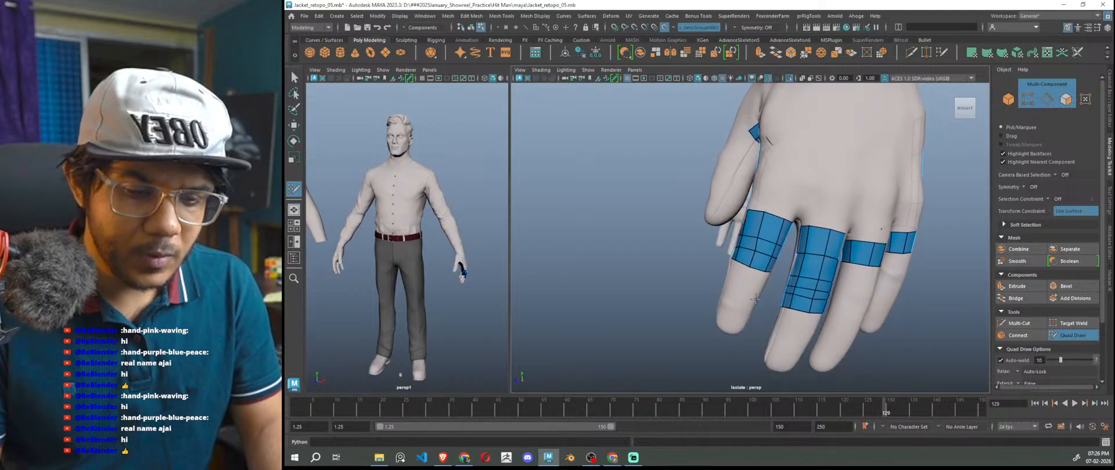
pyautogui.scroll(4, 763, 273)
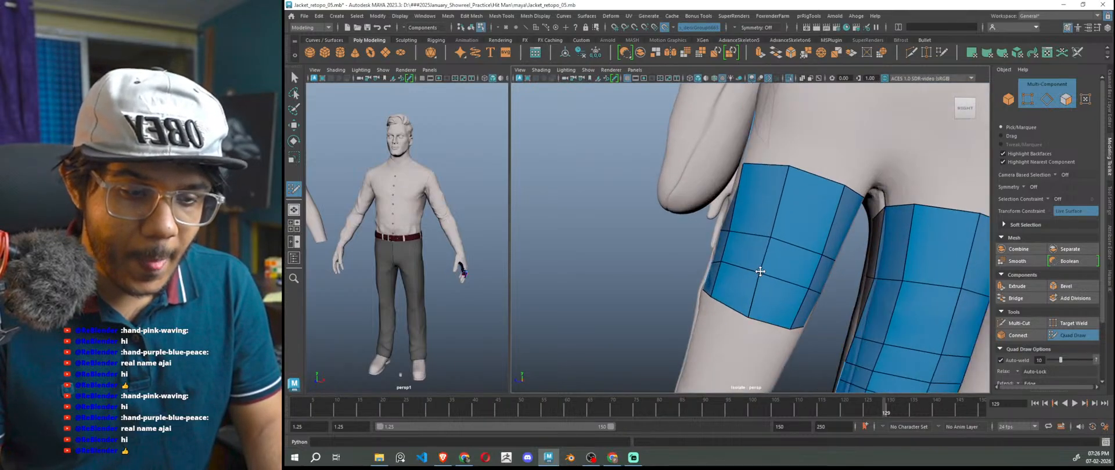
pyautogui.scroll(-4, 772, 285)
pyautogui.keyDown('alt'); pyautogui.moveTo(772, 286); pyautogui.dragTo(771, 293); pyautogui.keyUp('alt')
pyautogui.scroll(4, 773, 291)
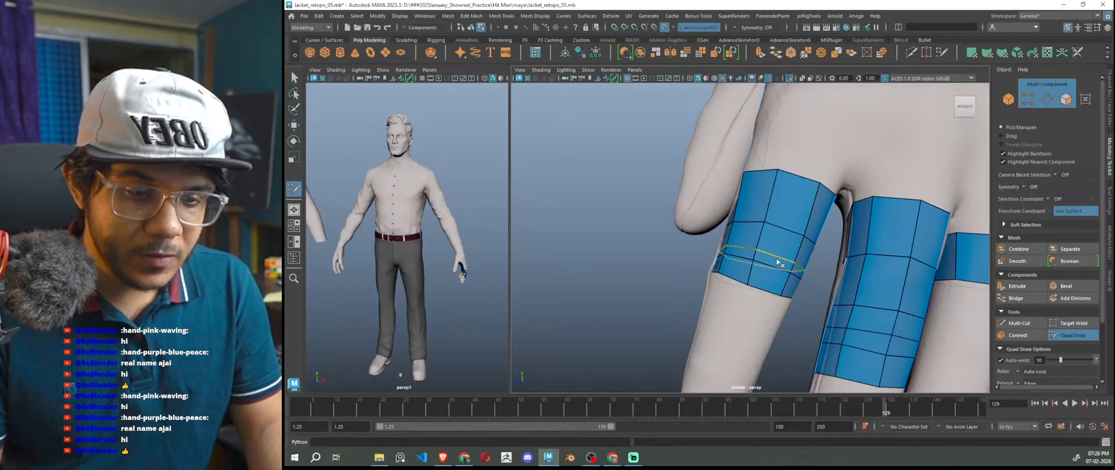
pyautogui.scroll(-4, 778, 264)
pyautogui.moveTo(779, 302)
pyautogui.keyDown('alt'); pyautogui.mouseDown()
pyautogui.moveTo(784, 357)
pyautogui.moveTo(768, 285)
pyautogui.moveTo(753, 330)
pyautogui.mouseUp(); pyautogui.keyUp('alt')
pyautogui.scroll(3, 768, 285)
pyautogui.scroll(2, 752, 329)
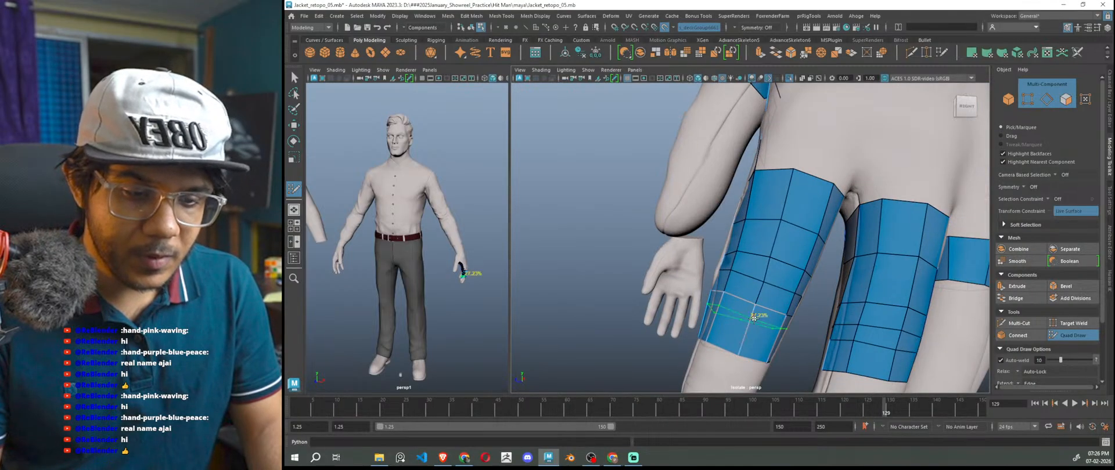
pyautogui.keyDown('ctrl'); pyautogui.click(776, 315); pyautogui.keyUp('ctrl')
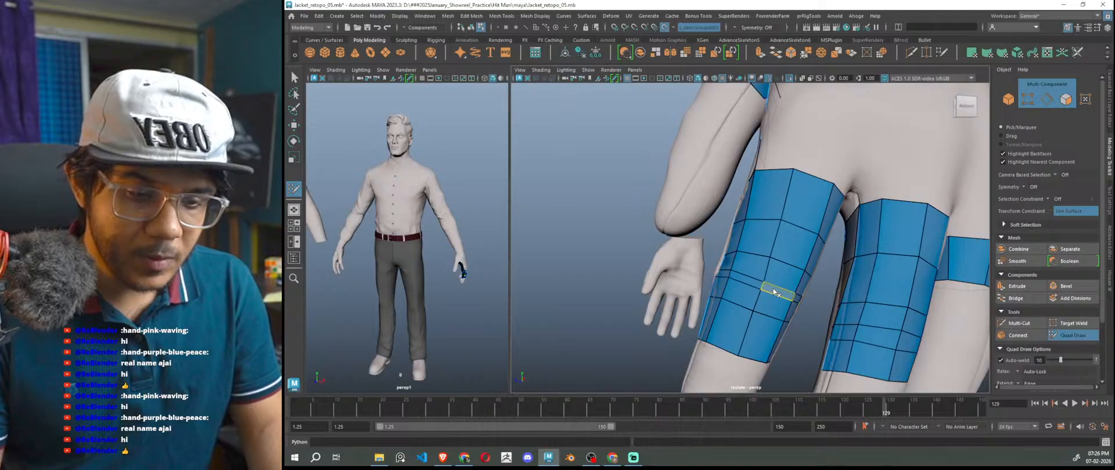
pyautogui.keyDown('ctrl'); pyautogui.keyDown('shift'); pyautogui.click(778, 291); pyautogui.keyUp('shift'); pyautogui.keyUp('ctrl')
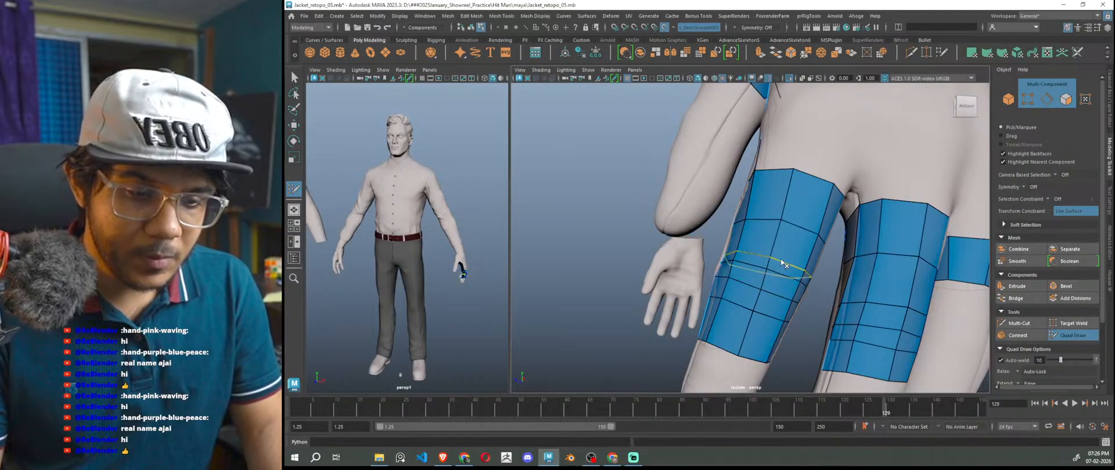
# - Inspect the index and middle fingers' knuckle loops from the palm side and the thumb side
pyautogui.scroll(-5, 796, 348)
pyautogui.keyDown('alt'); pyautogui.moveTo(797, 349); pyautogui.dragTo(967, 378); pyautogui.keyUp('alt')
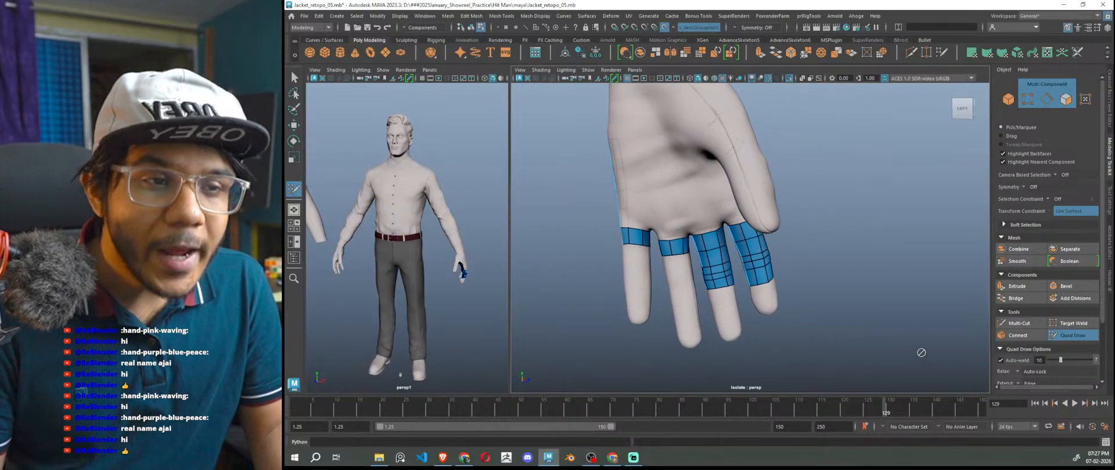
pyautogui.scroll(3, 850, 314)
pyautogui.scroll(3, 849, 314)
pyautogui.keyDown('alt'); pyautogui.moveTo(849, 315); pyautogui.dragTo(751, 319); pyautogui.keyUp('alt')
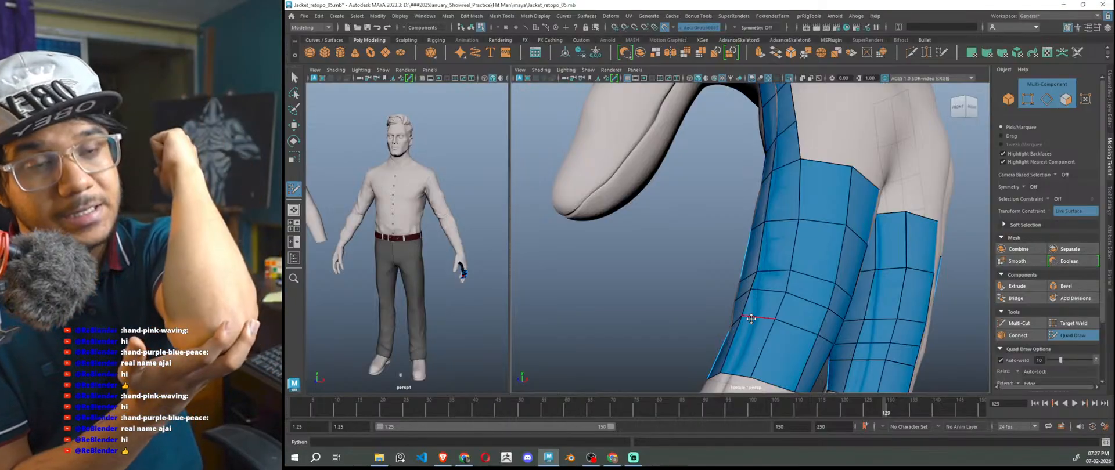
pyautogui.scroll(-5, 793, 318)
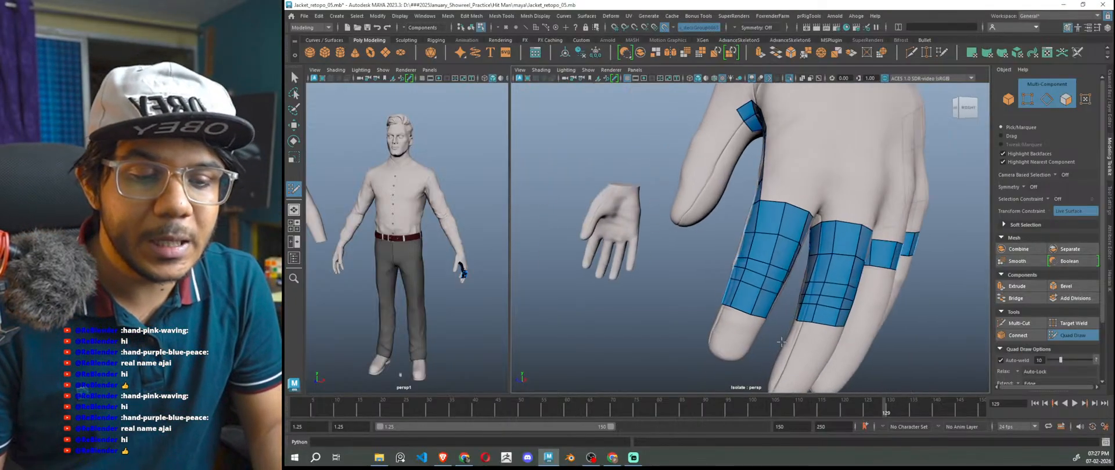
# - Examine the index and middle fingers' knuckle loops and compare them with the short rings on the ring and little fingers
pyautogui.keyDown('alt'); pyautogui.moveTo(793, 318); pyautogui.dragTo(732, 272); pyautogui.keyUp('alt')
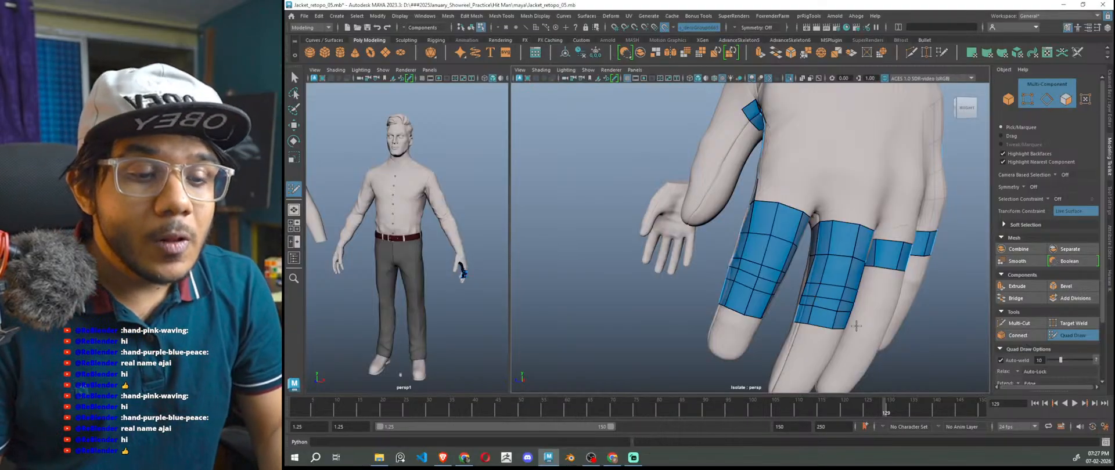
pyautogui.scroll(-5, 812, 300)
pyautogui.scroll(5, 808, 317)
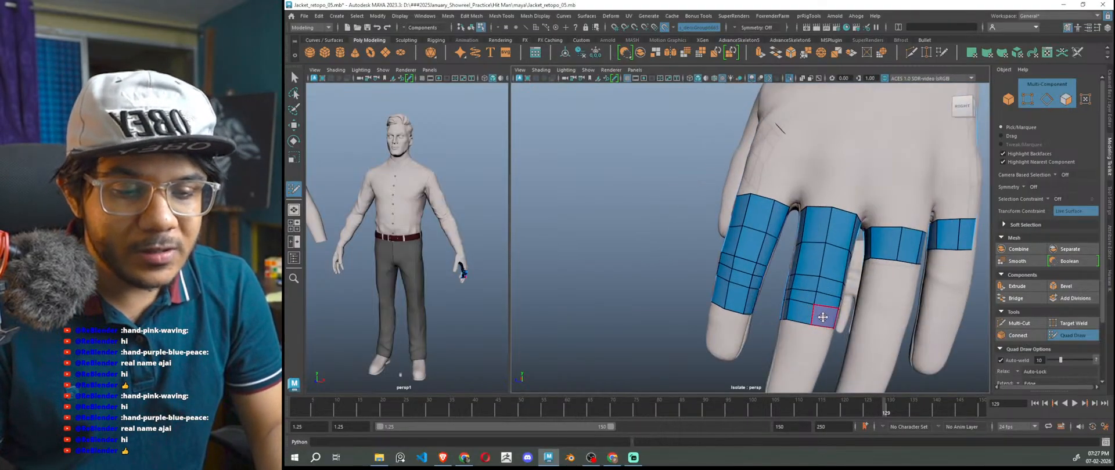
pyautogui.scroll(5, 826, 323)
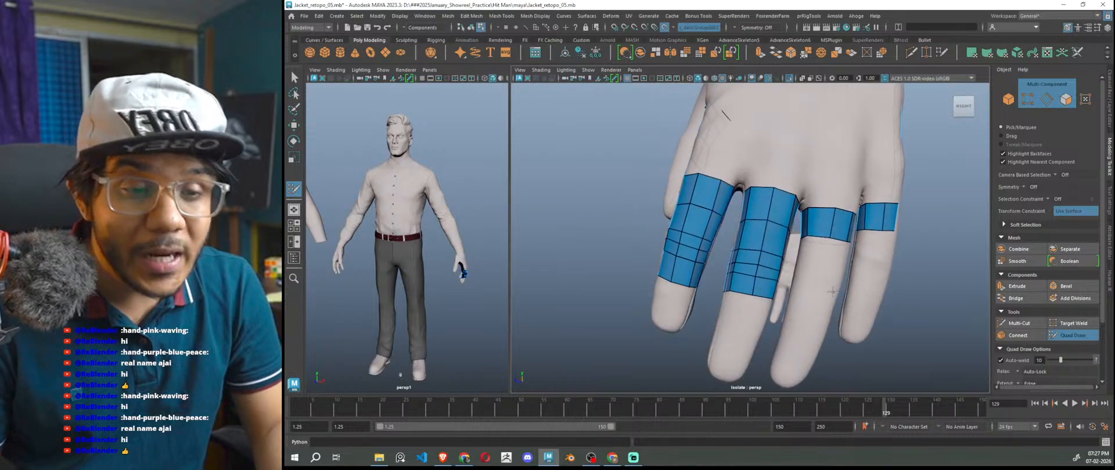
pyautogui.scroll(1, 812, 299)
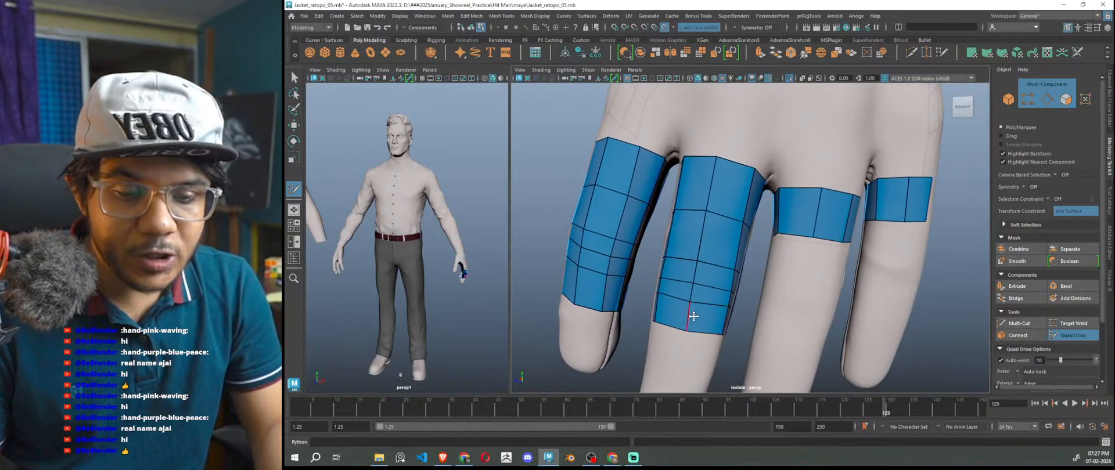
pyautogui.scroll(-3, 723, 292)
pyautogui.keyDown('alt'); pyautogui.moveTo(723, 291); pyautogui.dragTo(800, 283); pyautogui.keyUp('alt')
pyautogui.keyDown('alt'); pyautogui.moveTo(814, 340); pyautogui.dragTo(740, 238); pyautogui.keyUp('alt')
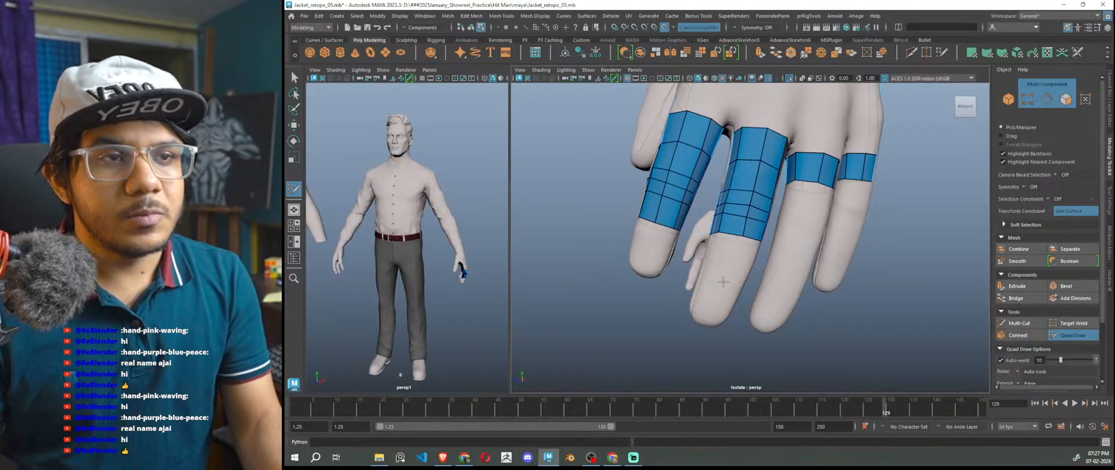
# - Extend the ring finger's quads toward the fingertip and add closely spaced edge loops across its knuckle
pyautogui.scroll(2, 880, 333)
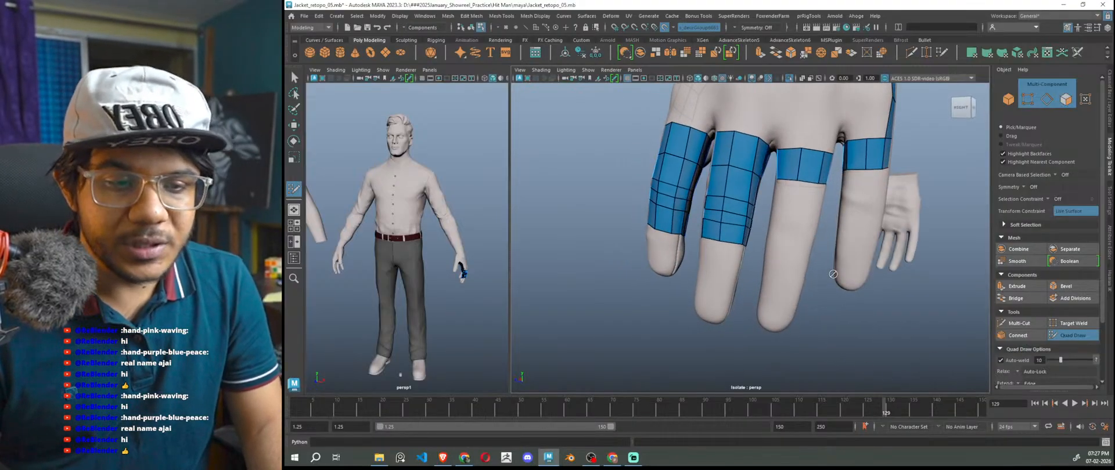
pyautogui.scroll(5, 831, 273)
pyautogui.scroll(1, 821, 316)
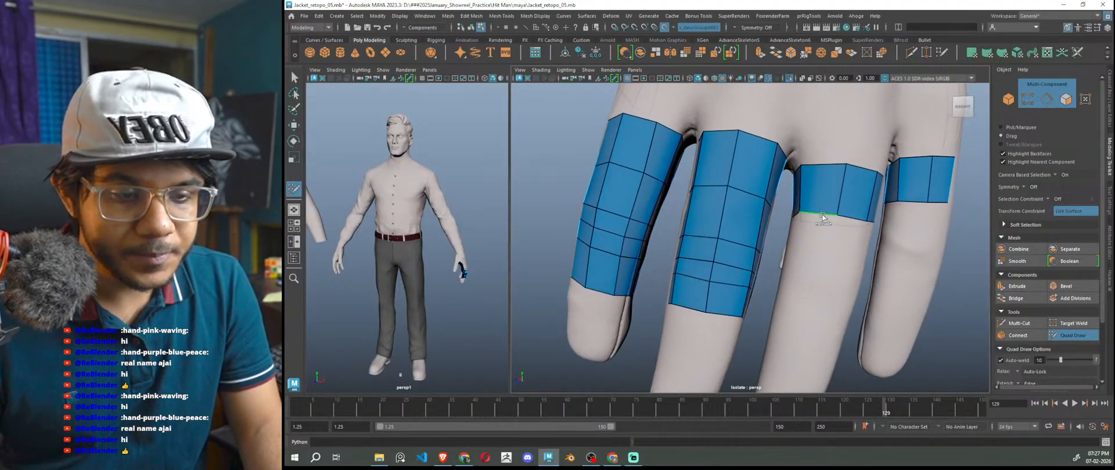
pyautogui.moveTo(823, 214); pyautogui.dragTo(806, 301)
pyautogui.moveTo(806, 300)
pyautogui.mouseDown()
pyautogui.moveTo(815, 344)
pyautogui.moveTo(749, 296)
pyautogui.mouseUp()
pyautogui.scroll(-3, 822, 347)
pyautogui.scroll(4, 746, 294)
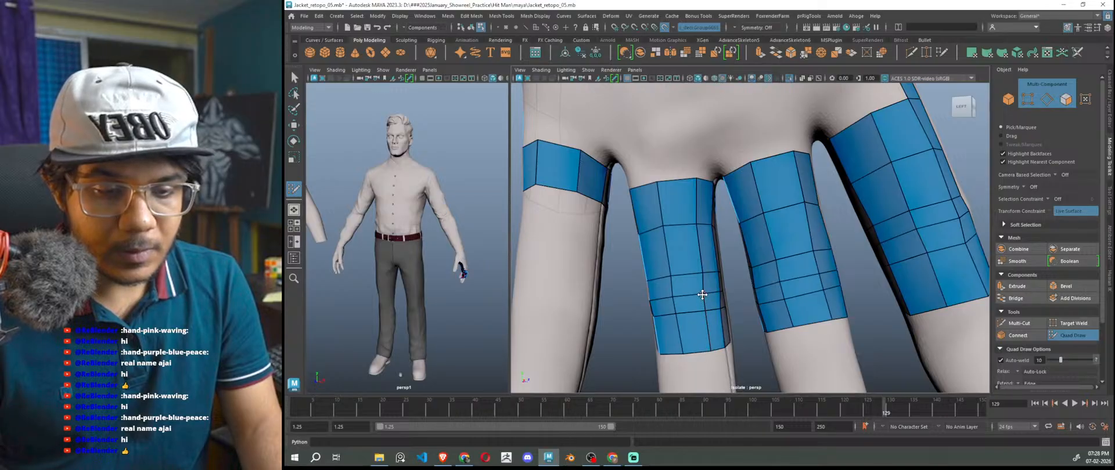
# - Extend the little finger's ring by one row of quads toward the fingertip
pyautogui.scroll(-4, 716, 301)
pyautogui.keyDown('alt'); pyautogui.moveTo(734, 303); pyautogui.dragTo(576, 316); pyautogui.keyUp('alt')
pyautogui.keyDown('alt'); pyautogui.moveTo(780, 292); pyautogui.dragTo(784, 268); pyautogui.keyUp('alt')
pyautogui.scroll(5, 785, 244)
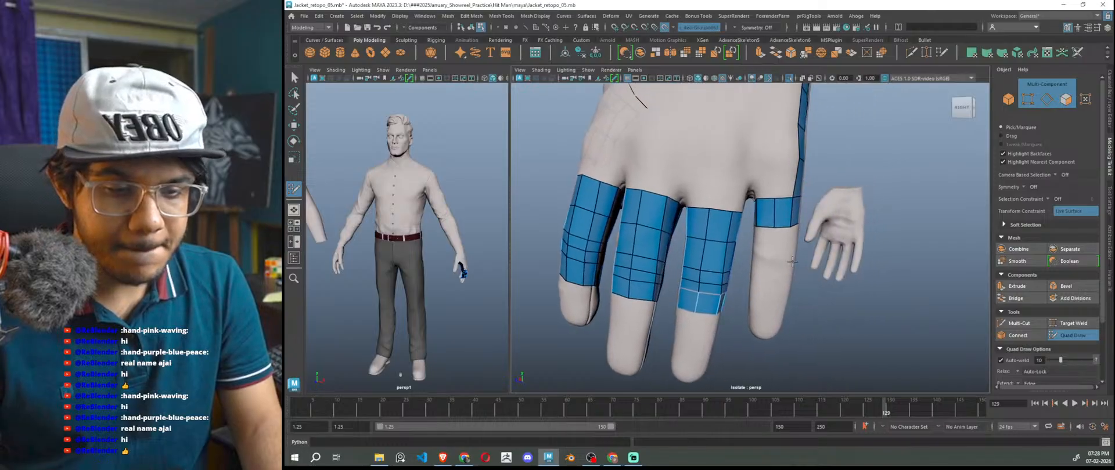
pyautogui.moveTo(799, 223); pyautogui.dragTo(799, 251)
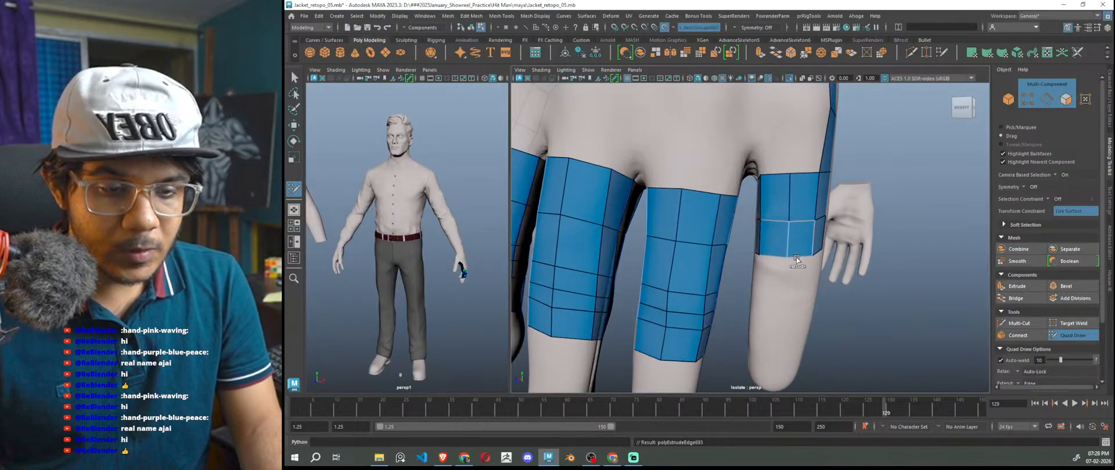
pyautogui.moveTo(796, 255); pyautogui.dragTo(796, 262)
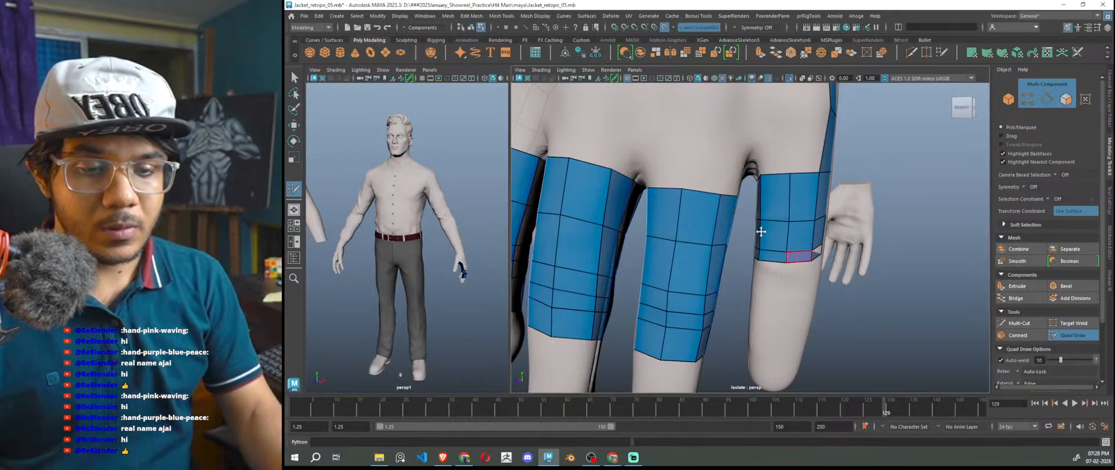
pyautogui.keyDown('ctrl'); pyautogui.moveTo(801, 266); pyautogui.dragTo(800, 292); pyautogui.keyUp('ctrl')
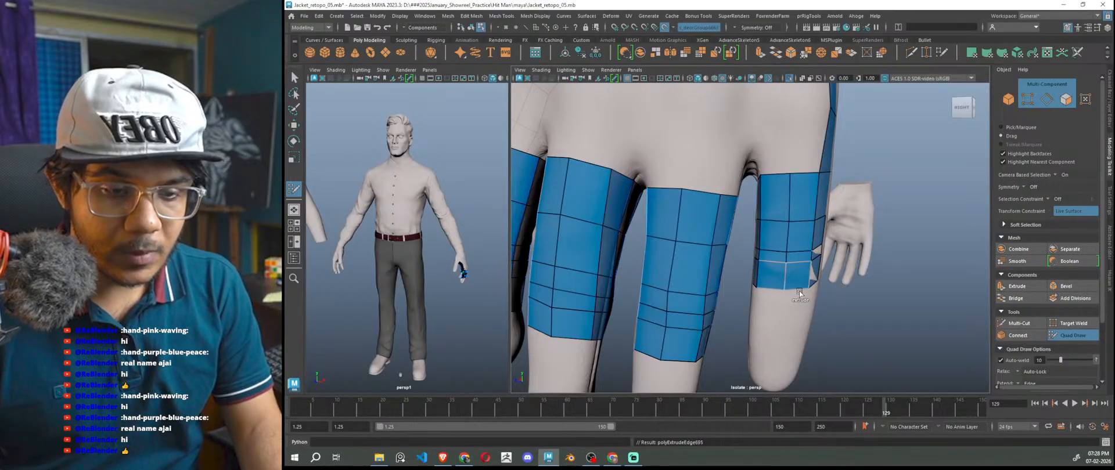
pyautogui.keyDown('ctrl'); pyautogui.click(791, 271); pyautogui.keyUp('ctrl')
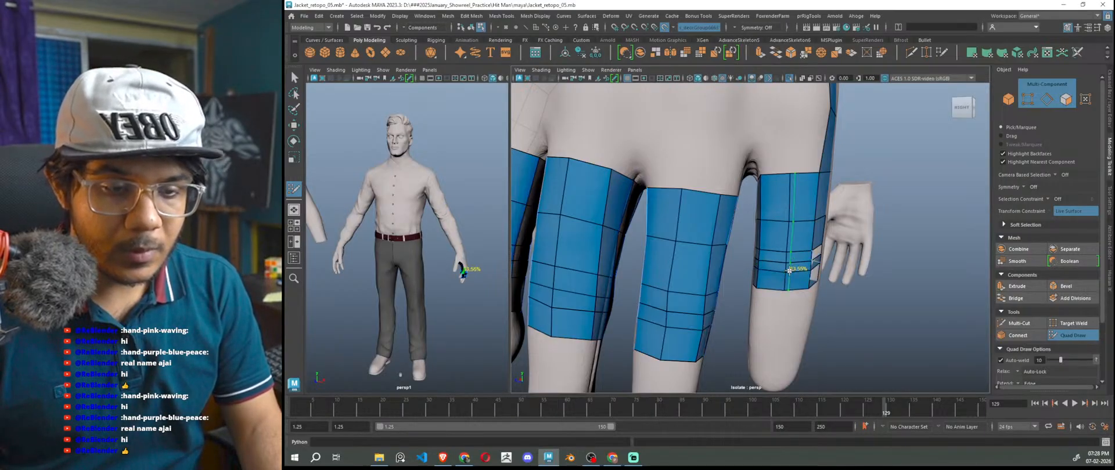
pyautogui.keyDown('ctrl'); pyautogui.keyDown('shift'); pyautogui.click(797, 262); pyautogui.keyUp('shift'); pyautogui.keyUp('ctrl')
pyautogui.moveTo(849, 349)
pyautogui.keyDown('alt'); pyautogui.mouseDown()
pyautogui.moveTo(853, 321)
pyautogui.moveTo(730, 341)
pyautogui.moveTo(724, 316)
pyautogui.mouseUp(); pyautogui.keyUp('alt')
pyautogui.keyDown('ctrl'); pyautogui.keyDown('shift'); pyautogui.click(698, 277); pyautogui.keyUp('shift'); pyautogui.keyUp('ctrl')
pyautogui.keyDown('ctrl'); pyautogui.keyDown('shift'); pyautogui.click(702, 299); pyautogui.keyUp('shift'); pyautogui.keyUp('ctrl')
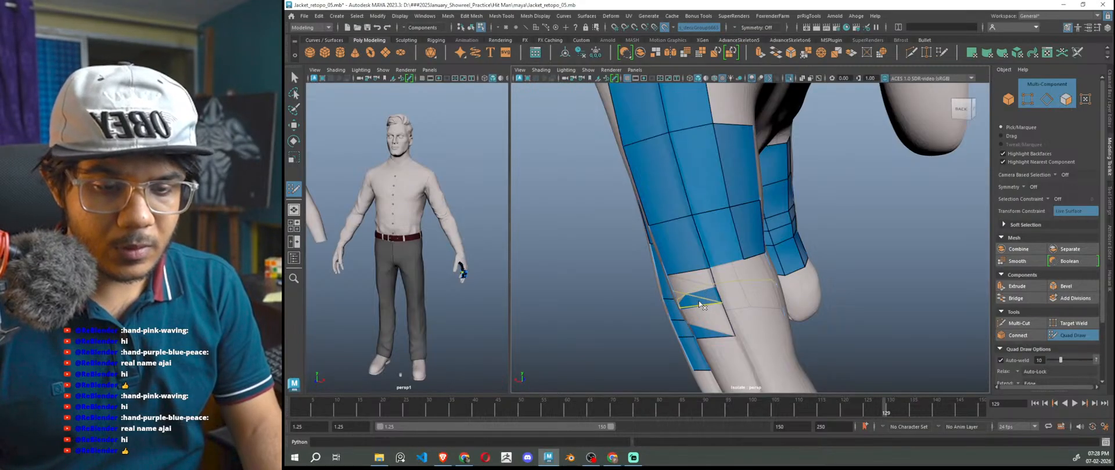
pyautogui.keyDown('ctrl'); pyautogui.keyDown('shift'); pyautogui.click(701, 298); pyautogui.keyUp('shift'); pyautogui.keyUp('ctrl')
pyautogui.keyDown('ctrl'); pyautogui.keyDown('shift'); pyautogui.click(711, 333); pyautogui.keyUp('shift'); pyautogui.keyUp('ctrl')
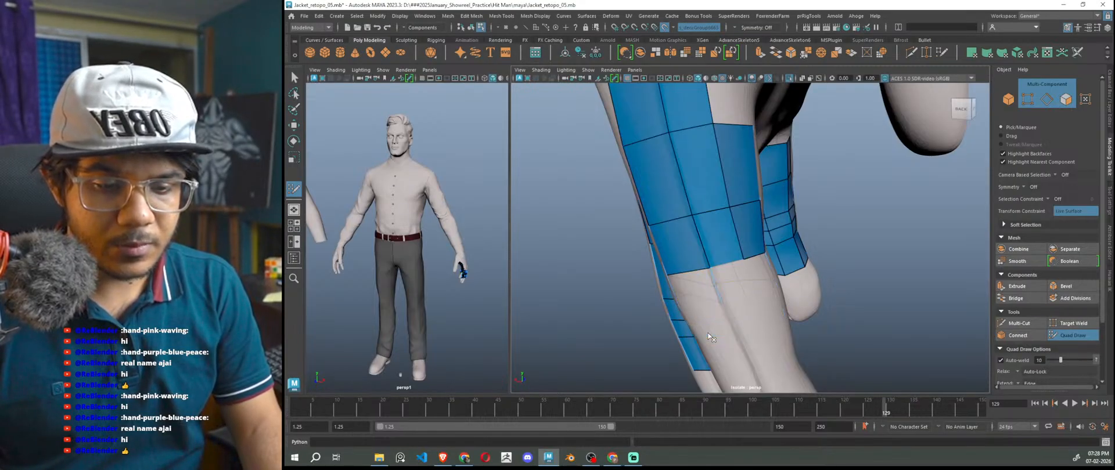
pyautogui.keyDown('alt'); pyautogui.moveTo(817, 341); pyautogui.dragTo(785, 315); pyautogui.keyUp('alt')
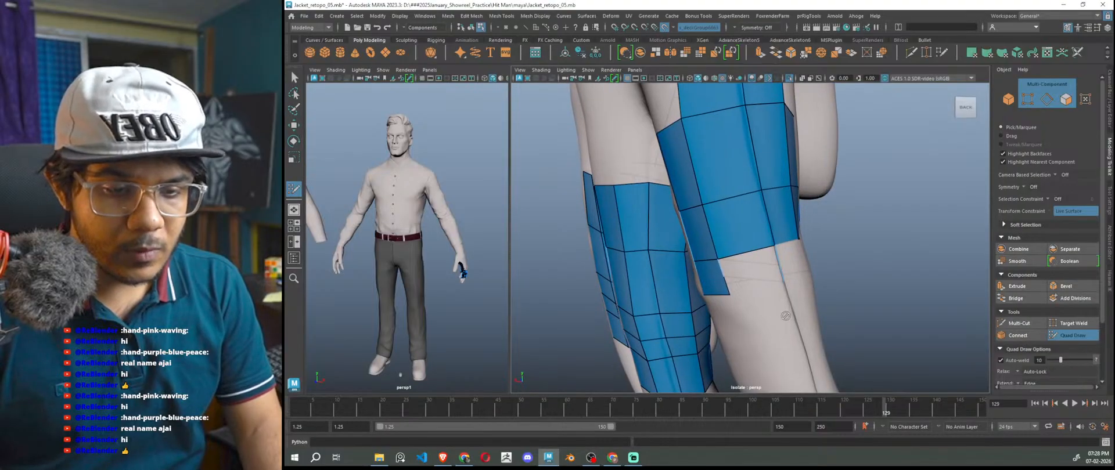
pyautogui.hotkey('ctrl', 'z')
pyautogui.hotkey('ctrl', 'z')
pyautogui.hotkey('ctrl', 'z')
pyautogui.hotkey('ctrl', 'z')
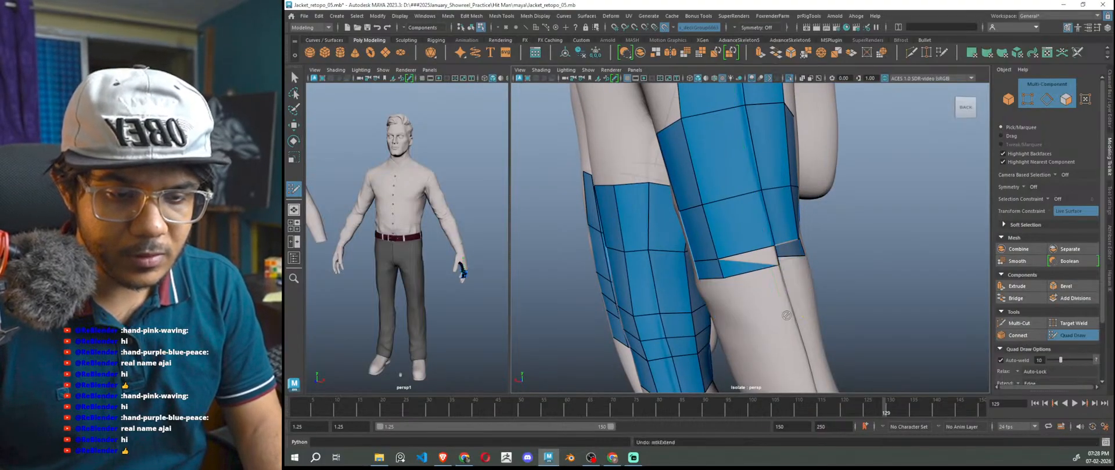
# - Fill the row below the little finger's extended ring with quads around all sides and even out its lower edge
pyautogui.keyDown('alt'); pyautogui.moveTo(791, 315); pyautogui.dragTo(733, 292); pyautogui.keyUp('alt')
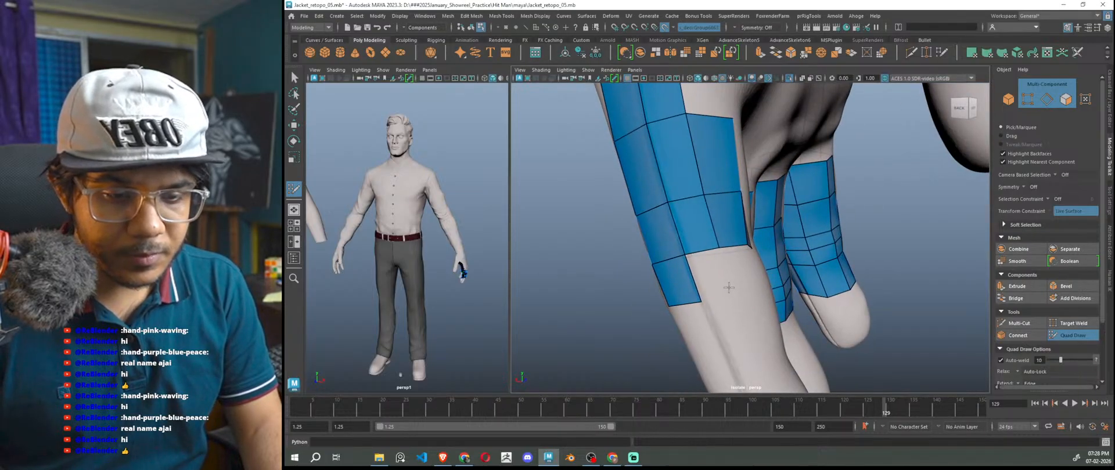
pyautogui.keyDown('shift'); pyautogui.click(714, 271); pyautogui.keyUp('shift')
pyautogui.moveTo(726, 334)
pyautogui.keyDown('alt'); pyautogui.mouseDown()
pyautogui.moveTo(756, 314)
pyautogui.moveTo(709, 289)
pyautogui.moveTo(685, 290)
pyautogui.moveTo(689, 304)
pyautogui.moveTo(674, 280)
pyautogui.mouseUp(); pyautogui.keyUp('alt')
pyautogui.keyDown('shift'); pyautogui.click(673, 273); pyautogui.keyUp('shift')
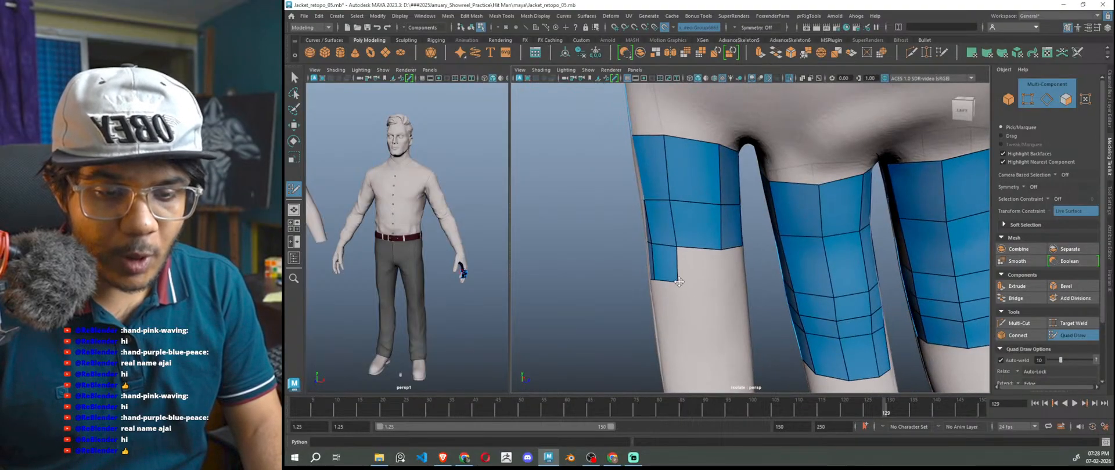
pyautogui.keyDown('shift'); pyautogui.click(704, 266); pyautogui.keyUp('shift')
pyautogui.keyDown('alt'); pyautogui.moveTo(721, 283); pyautogui.dragTo(742, 300); pyautogui.keyUp('alt')
pyautogui.keyDown('shift'); pyautogui.click(748, 267); pyautogui.keyUp('shift')
pyautogui.moveTo(748, 267)
pyautogui.keyDown('alt'); pyautogui.mouseDown()
pyautogui.moveTo(791, 290)
pyautogui.moveTo(825, 262)
pyautogui.moveTo(854, 271)
pyautogui.moveTo(806, 318)
pyautogui.moveTo(809, 349)
pyautogui.moveTo(705, 349)
pyautogui.mouseUp(); pyautogui.keyUp('alt')
pyautogui.keyDown('shift'); pyautogui.click(812, 329); pyautogui.keyUp('shift')
pyautogui.keyDown('alt'); pyautogui.moveTo(797, 350); pyautogui.dragTo(763, 268); pyautogui.keyUp('alt')
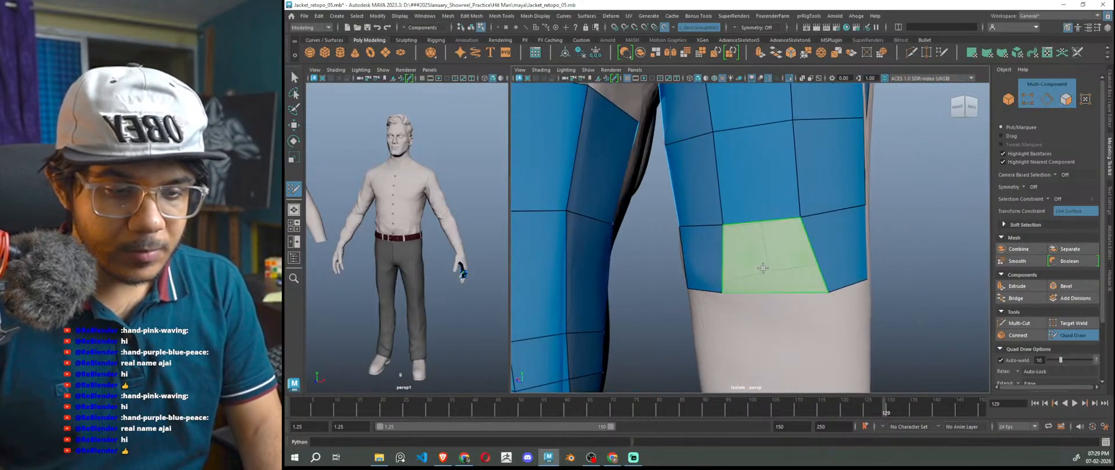
pyautogui.moveTo(834, 292); pyautogui.dragTo(808, 286)
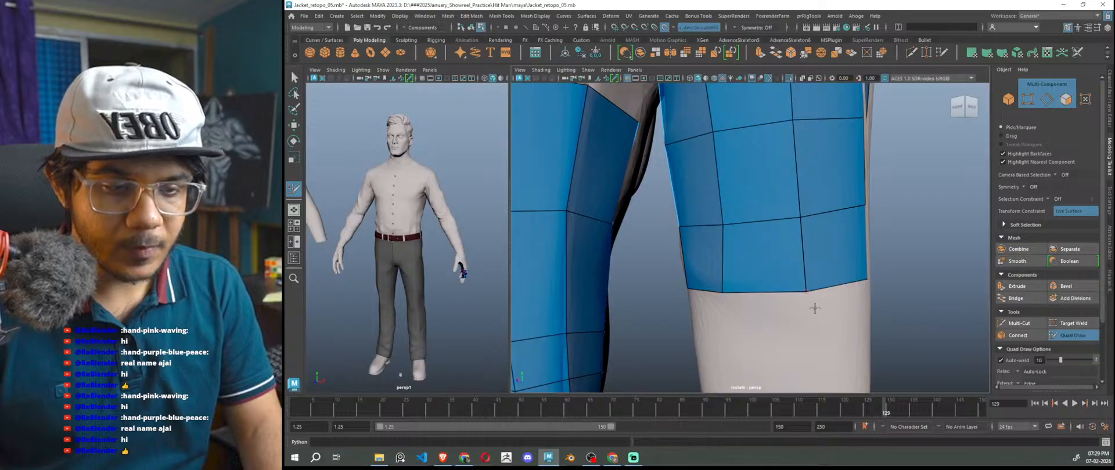
# - Extend the little finger's closed lower edge by another row of quads toward the fingertip
pyautogui.scroll(-5, 815, 308)
pyautogui.moveTo(831, 326)
pyautogui.keyDown('alt'); pyautogui.mouseDown()
pyautogui.moveTo(861, 327)
pyautogui.moveTo(849, 319)
pyautogui.mouseUp(); pyautogui.keyUp('alt')
pyautogui.scroll(5, 792, 289)
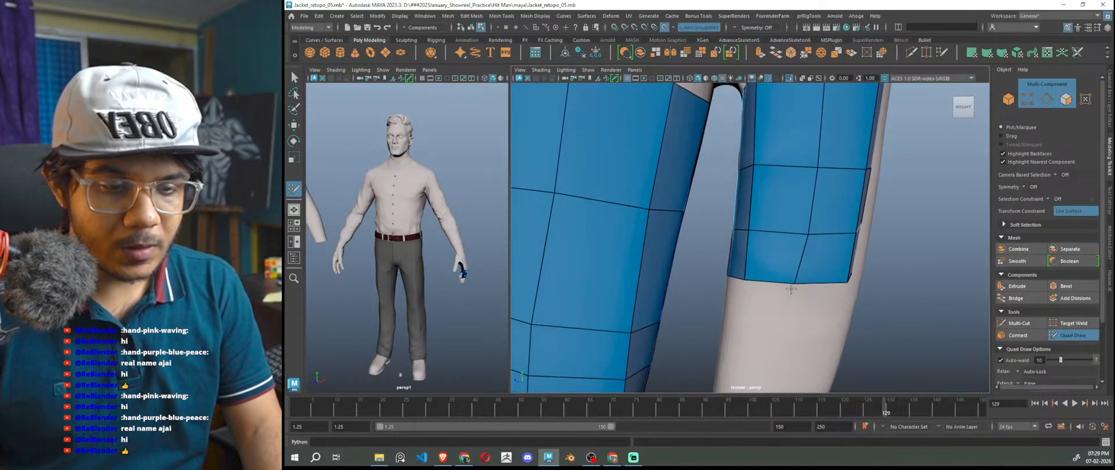
pyautogui.scroll(-5, 799, 284)
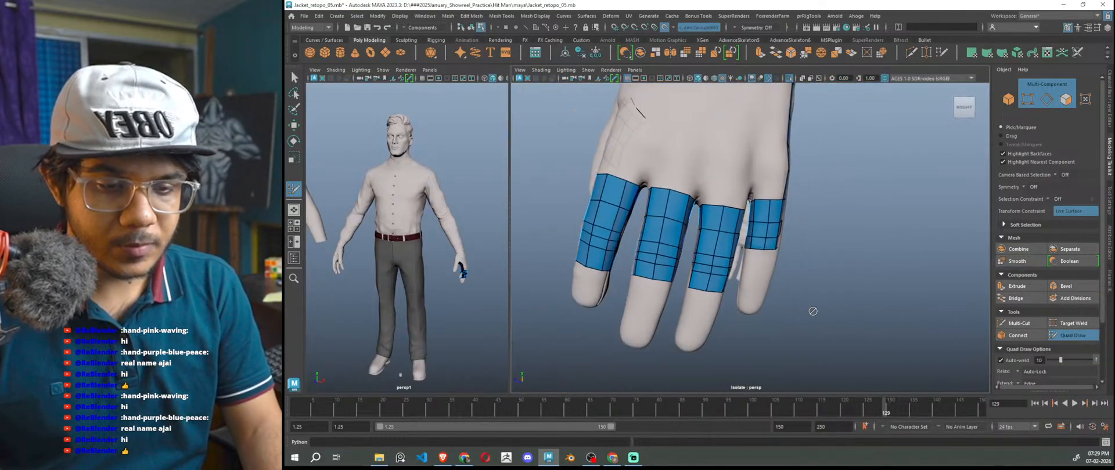
pyautogui.scroll(5, 774, 283)
pyautogui.keyDown('shift'); pyautogui.moveTo(774, 283); pyautogui.dragTo(771, 311); pyautogui.keyUp('shift')
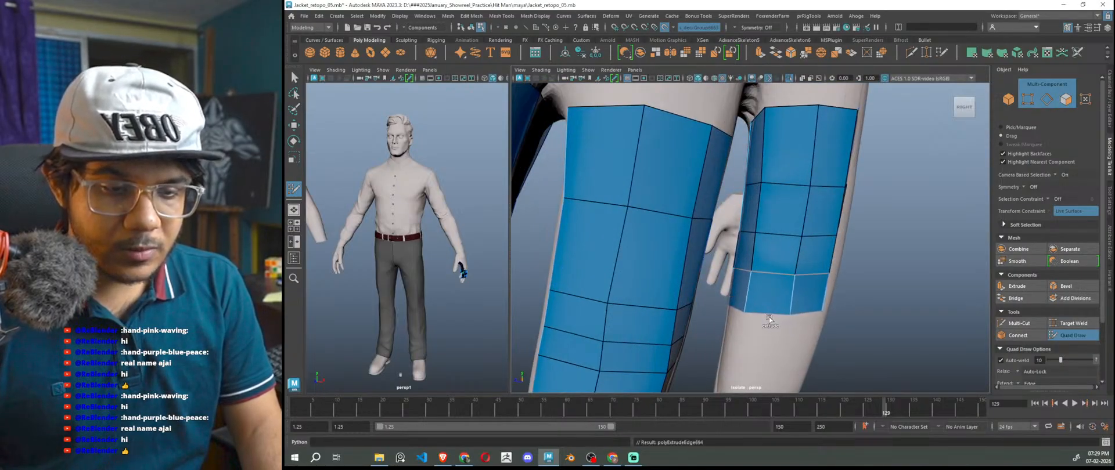
# - Insert edge loops across the little finger's knuckle and delete the surplus loop above them
pyautogui.scroll(-5, 771, 327)
pyautogui.keyDown('alt'); pyautogui.moveTo(779, 331); pyautogui.dragTo(765, 313); pyautogui.keyUp('alt')
pyautogui.scroll(5, 775, 291)
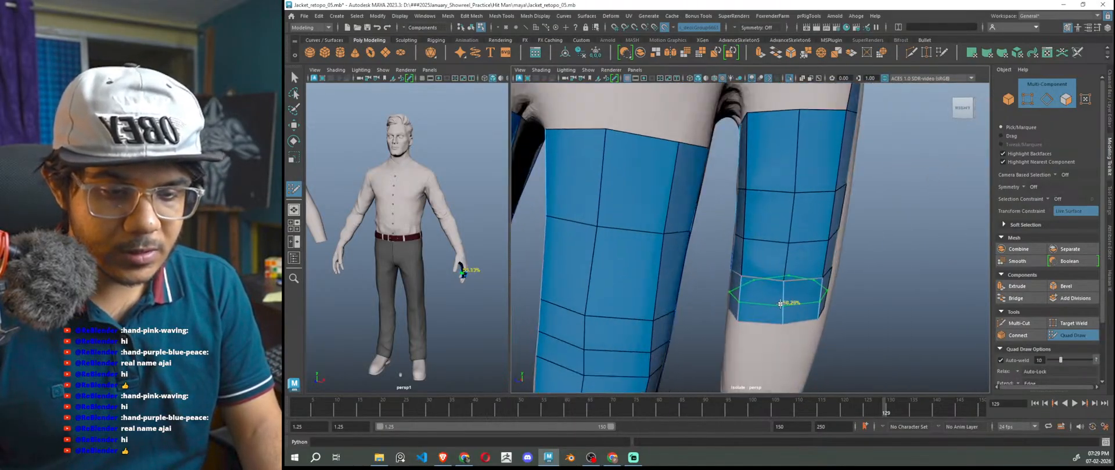
pyautogui.keyDown('ctrl'); pyautogui.click(782, 303); pyautogui.keyUp('ctrl')
pyautogui.keyDown('ctrl'); pyautogui.click(785, 258); pyautogui.keyUp('ctrl')
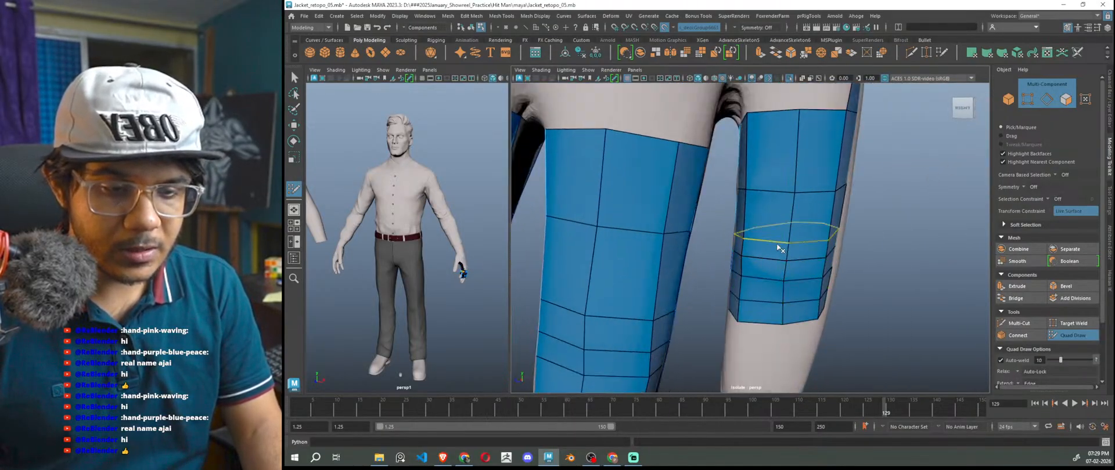
pyautogui.keyDown('ctrl'); pyautogui.keyDown('shift'); pyautogui.click(778, 247); pyautogui.keyUp('shift'); pyautogui.keyUp('ctrl')
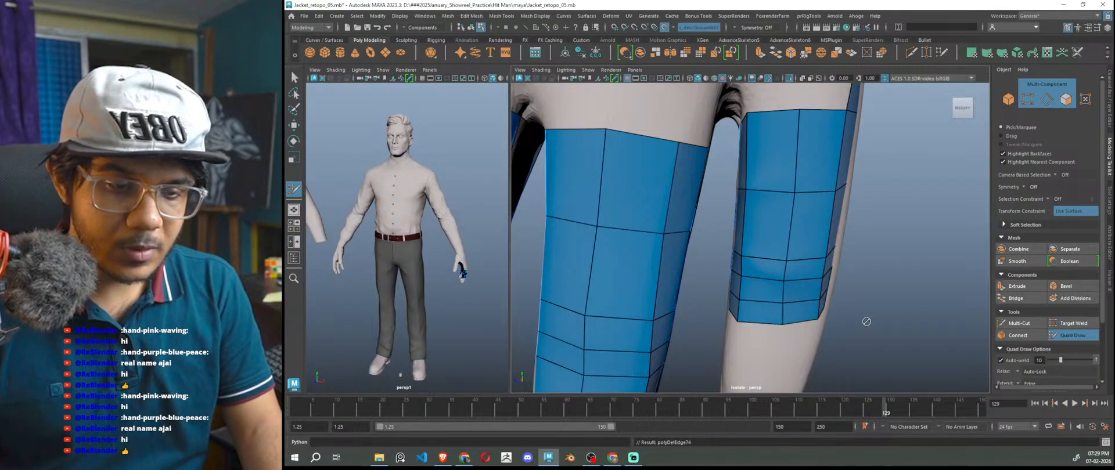
pyautogui.keyDown('alt'); pyautogui.moveTo(860, 321); pyautogui.dragTo(869, 302); pyautogui.keyUp('alt')
pyautogui.keyDown('ctrl'); pyautogui.keyDown('shift'); pyautogui.click(787, 250); pyautogui.keyUp('shift'); pyautogui.keyUp('ctrl')
pyautogui.keyDown('ctrl'); pyautogui.keyDown('shift'); pyautogui.click(781, 270); pyautogui.keyUp('shift'); pyautogui.keyUp('ctrl')
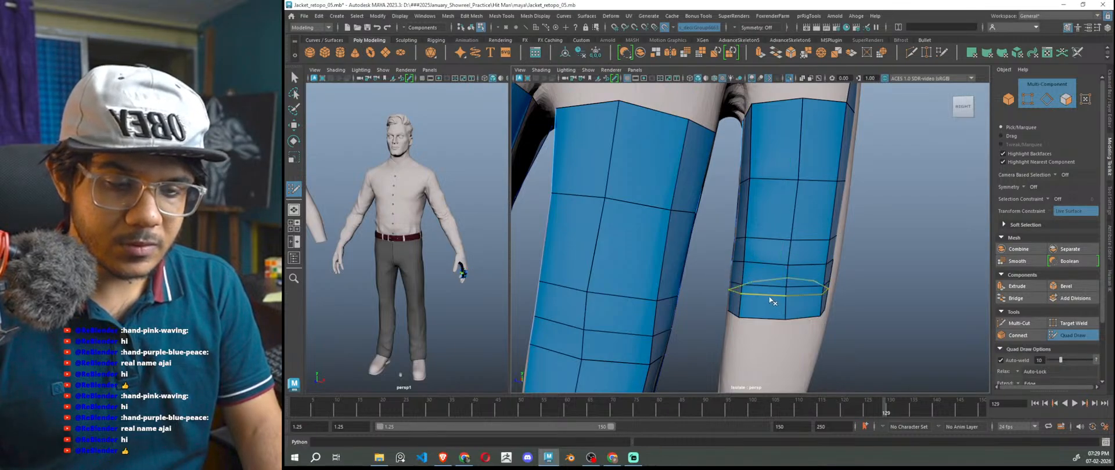
# - Extend the little finger's lower edge one more long row past the knuckle
pyautogui.scroll(-8, 860, 325)
pyautogui.scroll(6, 764, 294)
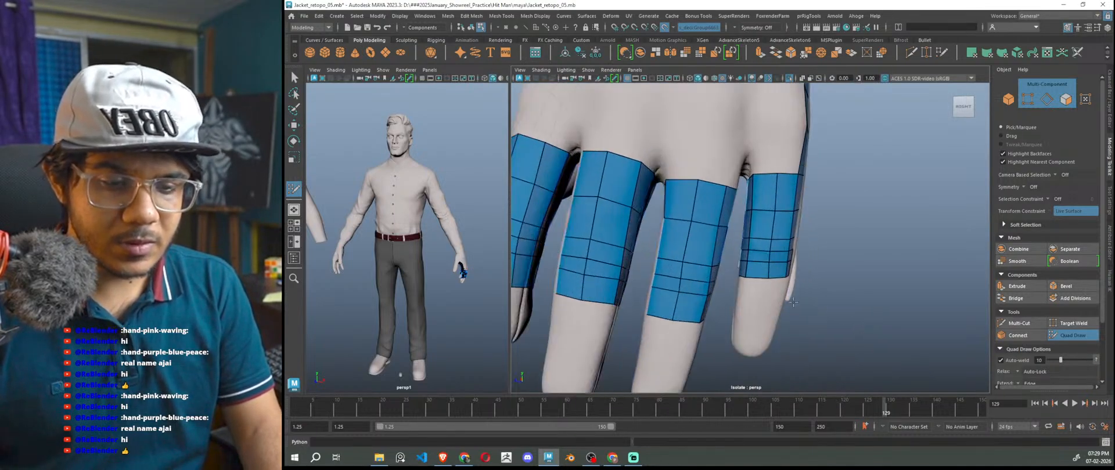
pyautogui.moveTo(765, 293); pyautogui.dragTo(757, 326)
# - Delete the surplus edge loops on the little finger and keep three closely spaced loops across its knuckle
pyautogui.keyDown('ctrl'); pyautogui.keyDown('shift'); pyautogui.click(762, 295); pyautogui.keyUp('shift'); pyautogui.keyUp('ctrl')
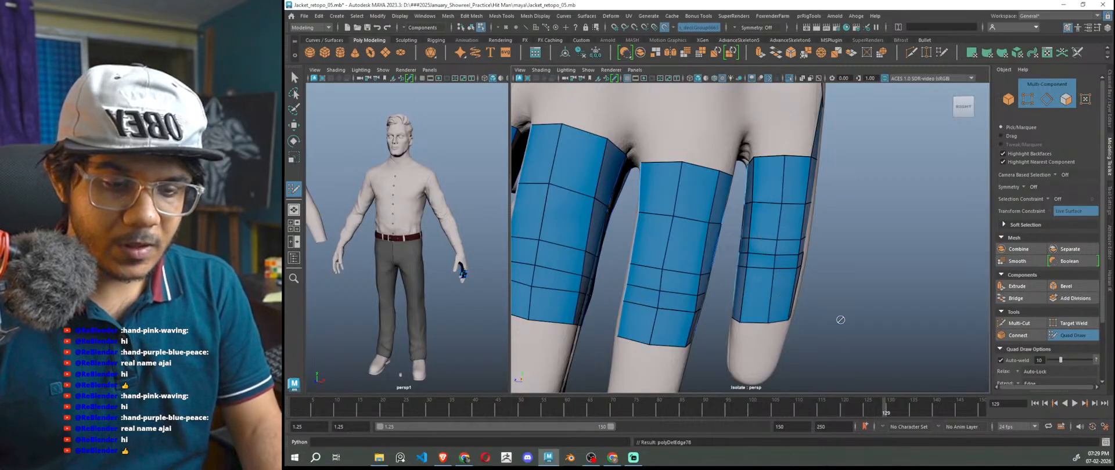
pyautogui.keyDown('ctrl'); pyautogui.keyDown('shift'); pyautogui.click(767, 268); pyautogui.keyUp('shift'); pyautogui.keyUp('ctrl')
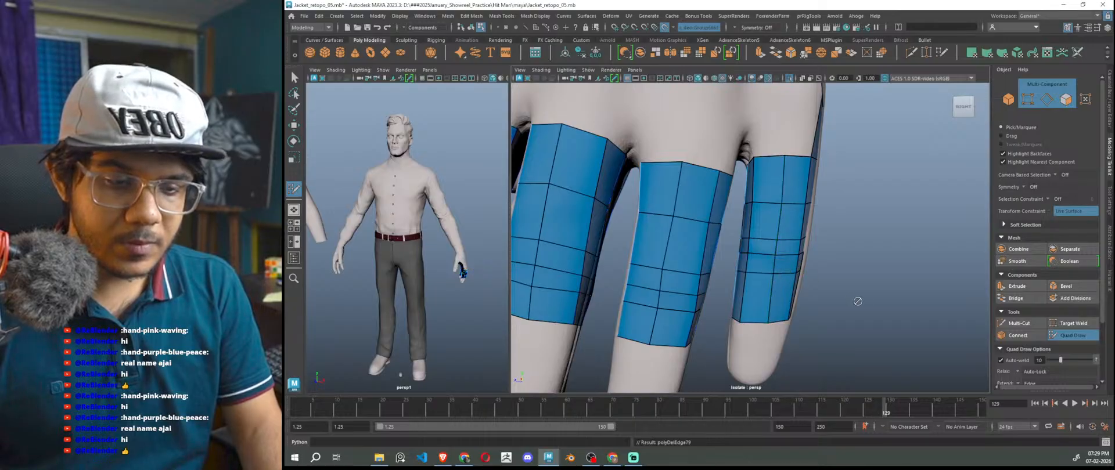
pyautogui.keyDown('ctrl'); pyautogui.keyDown('shift'); pyautogui.click(767, 259); pyautogui.keyUp('shift'); pyautogui.keyUp('ctrl')
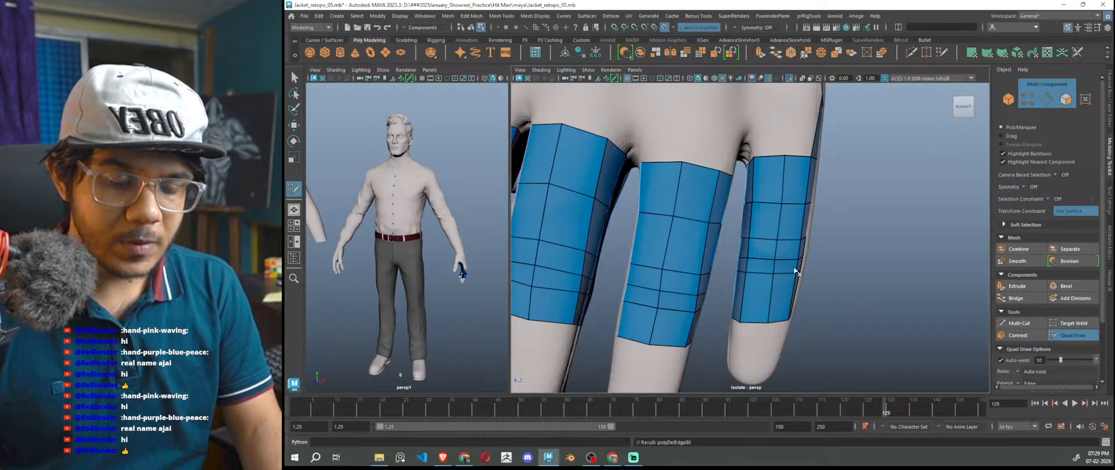
pyautogui.scroll(-3, 779, 265)
pyautogui.scroll(3, 799, 274)
pyautogui.scroll(2, 800, 274)
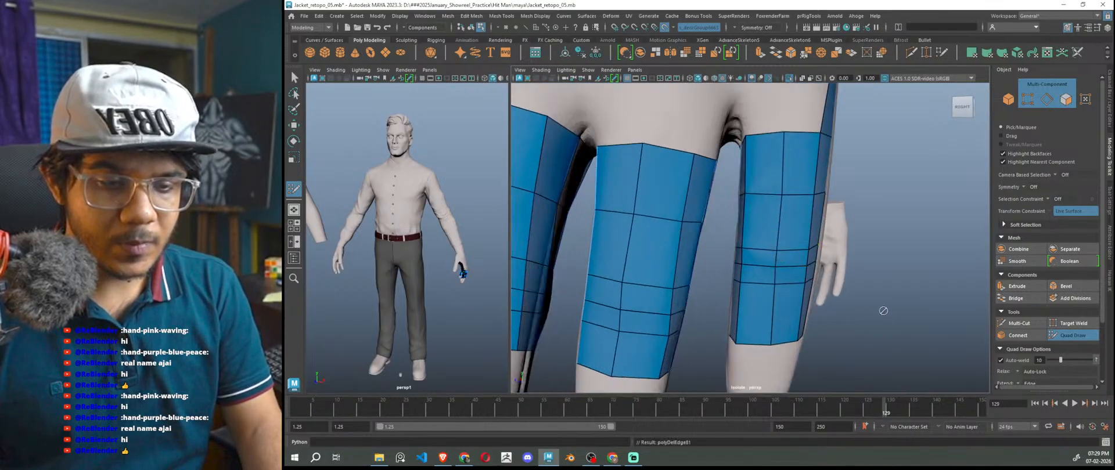
pyautogui.scroll(-4, 876, 302)
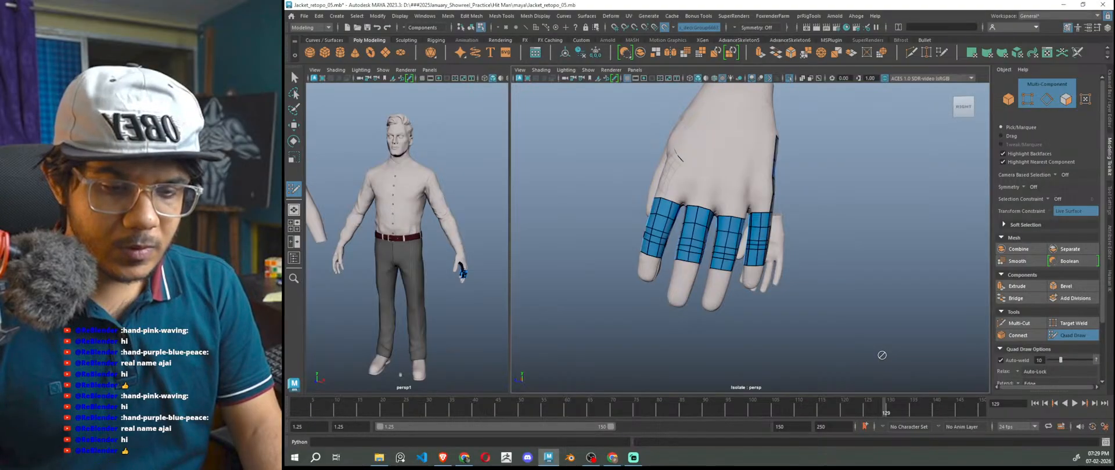
pyautogui.scroll(4, 868, 351)
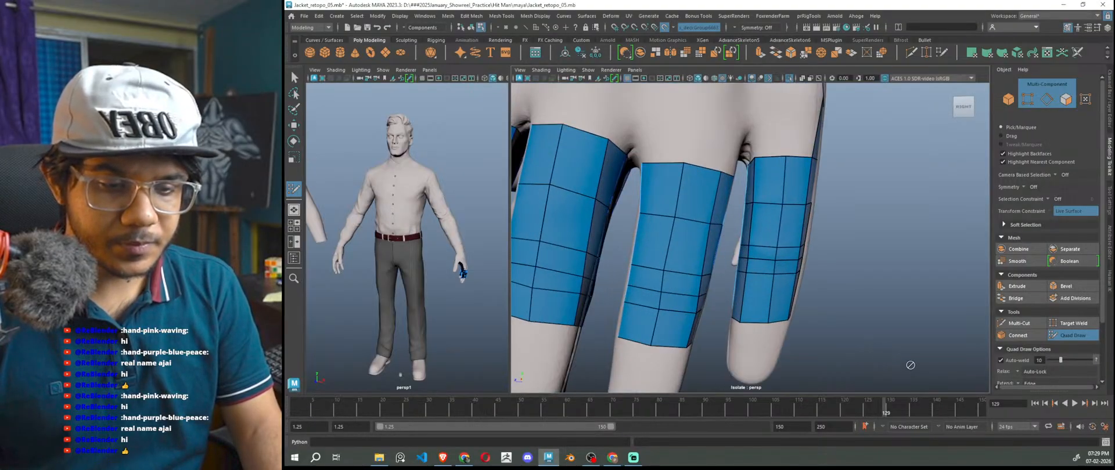
# - Nudge a vertex on the upper knuckle loop of the little finger to even out the loop spacing
pyautogui.moveTo(910, 366)
pyautogui.keyDown('alt'); pyautogui.mouseDown()
pyautogui.moveTo(748, 342)
pyautogui.moveTo(774, 360)
pyautogui.moveTo(876, 353)
pyautogui.moveTo(824, 347)
pyautogui.moveTo(918, 369)
pyautogui.mouseUp(); pyautogui.keyUp('alt')
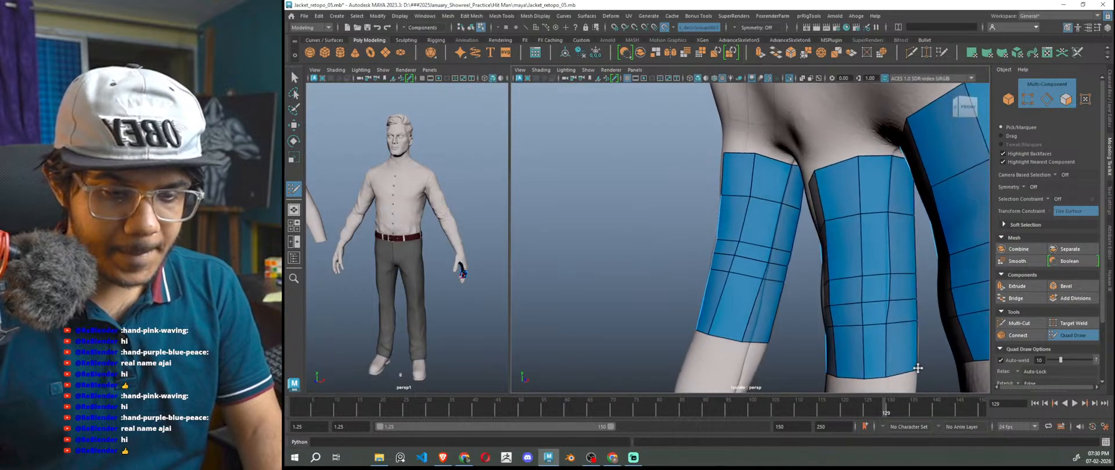
pyautogui.scroll(3, 755, 353)
pyautogui.keyDown('alt'); pyautogui.moveTo(754, 354); pyautogui.dragTo(741, 288, button='middle'); pyautogui.keyUp('alt')
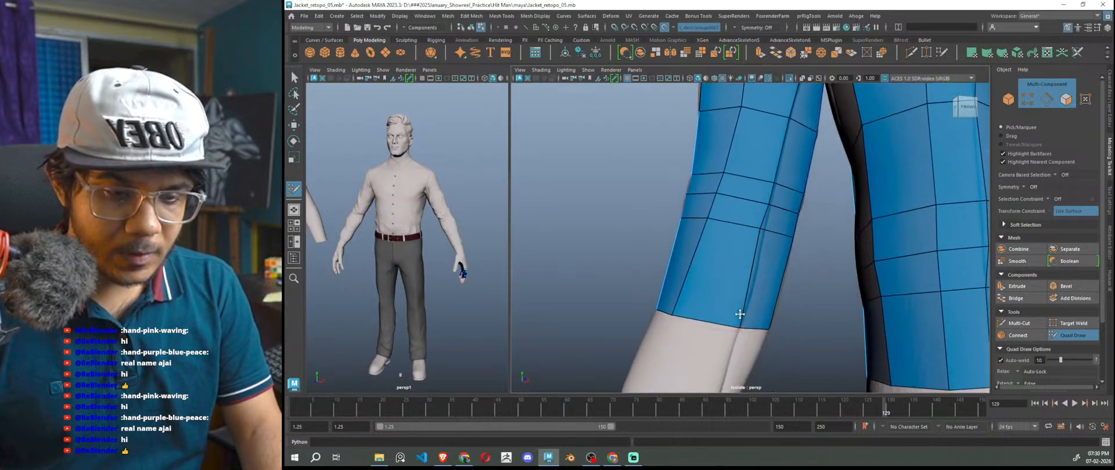
pyautogui.keyDown('alt'); pyautogui.moveTo(756, 279); pyautogui.dragTo(752, 224); pyautogui.keyUp('alt')
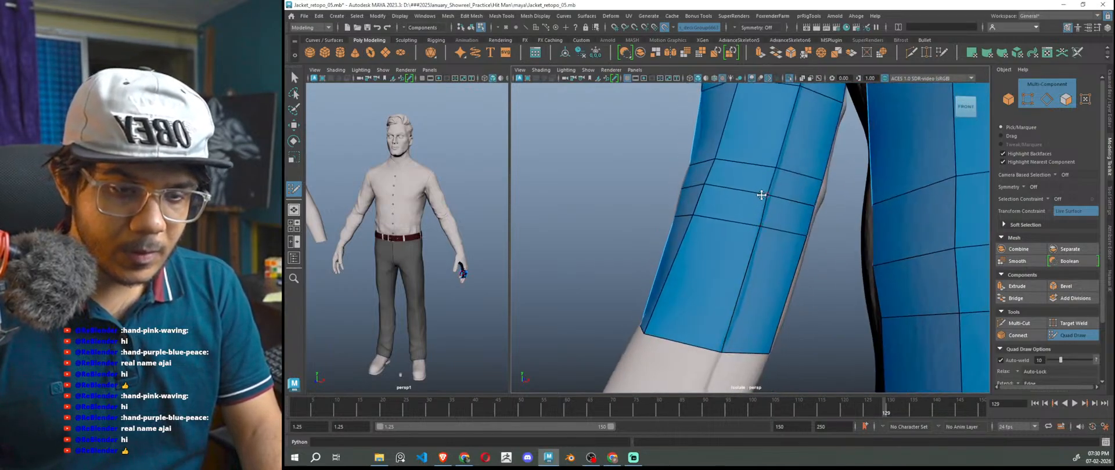
pyautogui.scroll(-3, 764, 298)
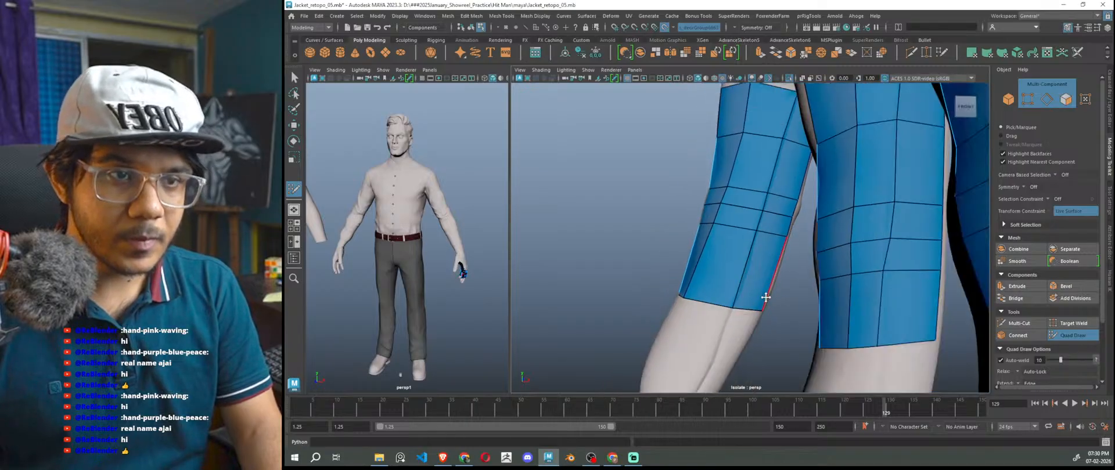
pyautogui.keyDown('alt'); pyautogui.moveTo(761, 314); pyautogui.dragTo(738, 330); pyautogui.keyUp('alt')
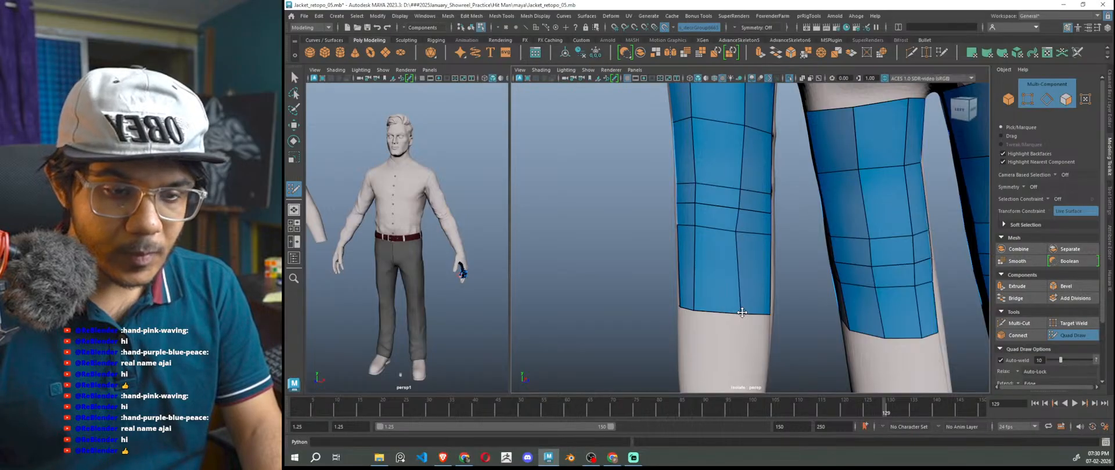
pyautogui.scroll(2, 736, 239)
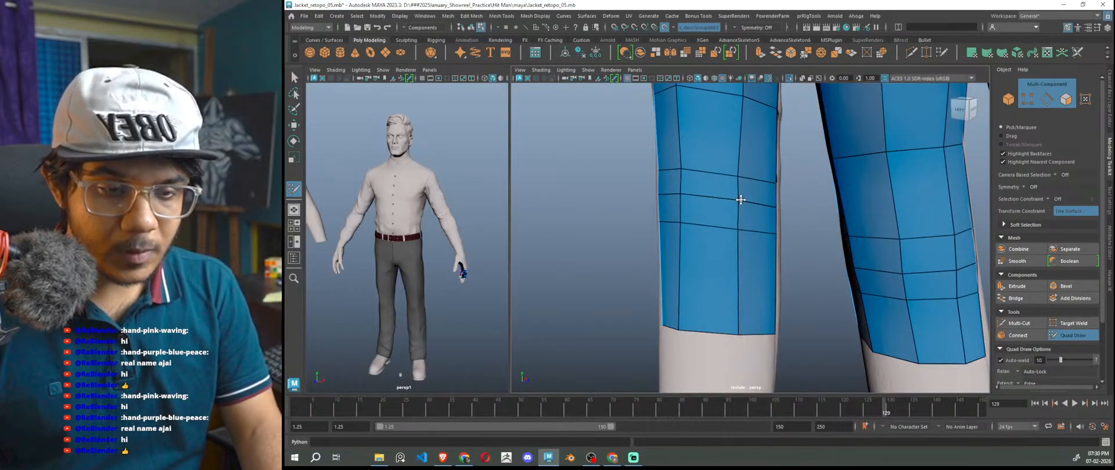
pyautogui.moveTo(740, 178); pyautogui.dragTo(737, 181)
# - Slide a vertex on the little finger's lower open edge sideways along the edge to straighten its lengthwise edge line
pyautogui.scroll(-5, 754, 270)
pyautogui.keyDown('alt'); pyautogui.moveTo(755, 274); pyautogui.dragTo(805, 285); pyautogui.keyUp('alt')
pyautogui.scroll(2, 781, 290)
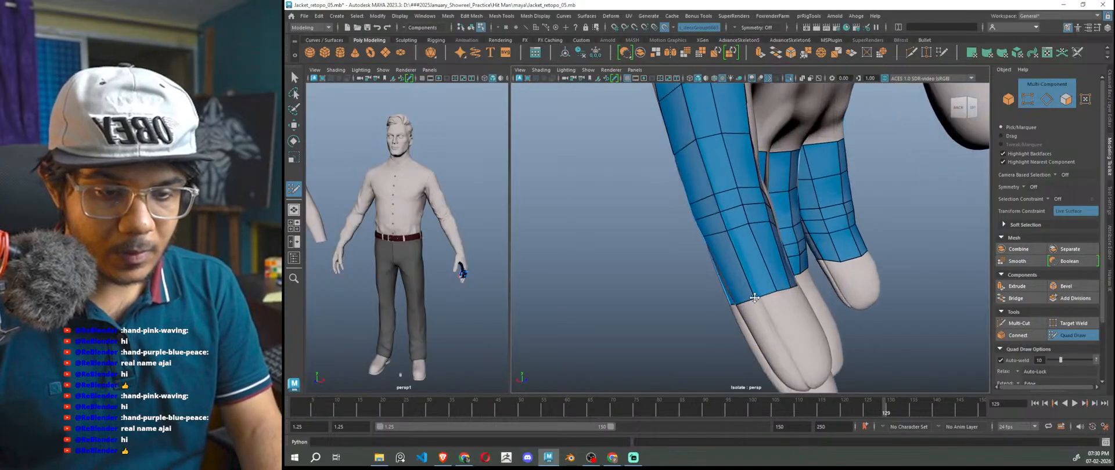
pyautogui.scroll(6, 756, 298)
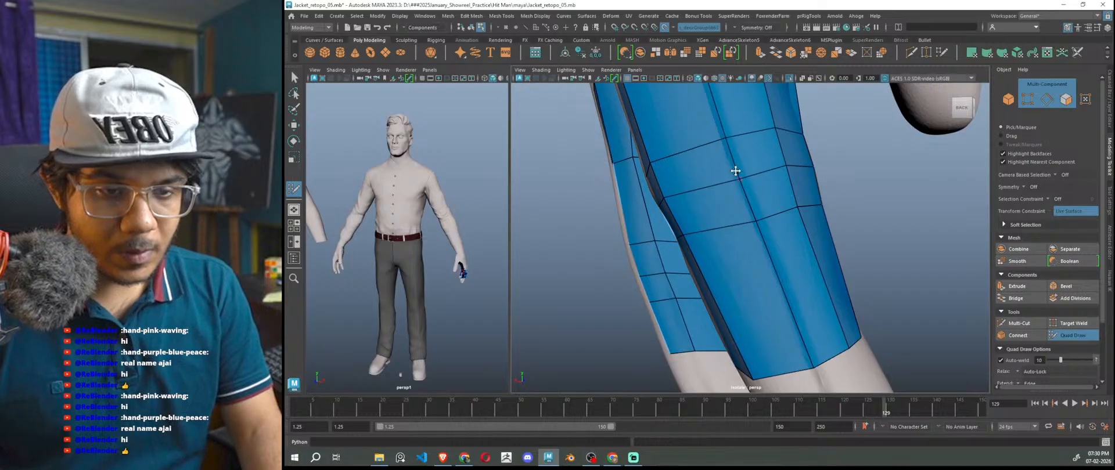
pyautogui.scroll(-4, 746, 198)
pyautogui.keyDown('alt'); pyautogui.moveTo(762, 268); pyautogui.dragTo(703, 275); pyautogui.keyUp('alt')
pyautogui.scroll(1, 720, 308)
pyautogui.moveTo(723, 316); pyautogui.dragTo(742, 313)
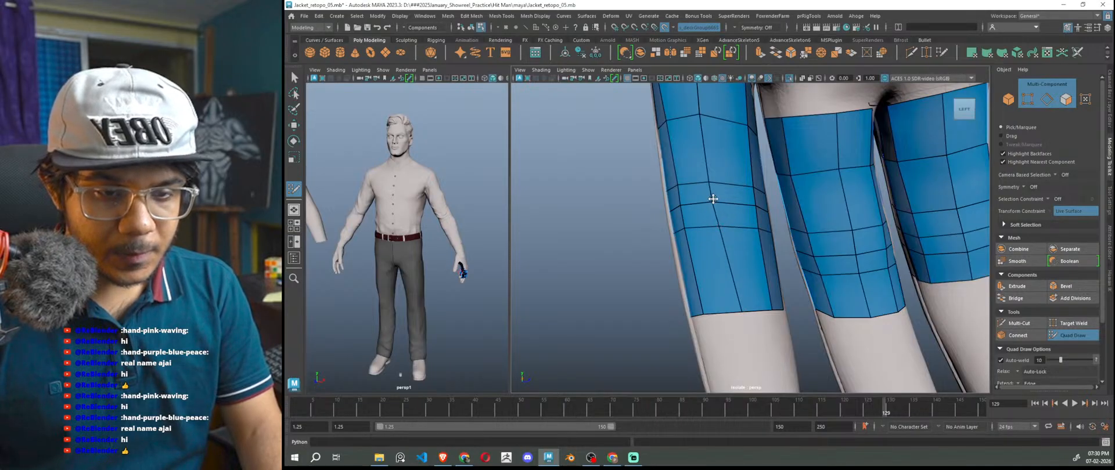
# - Examine the retopology strips on all four fingers and the open areas between their bases
pyautogui.scroll(-4, 718, 259)
pyautogui.keyDown('alt'); pyautogui.moveTo(721, 279); pyautogui.dragTo(746, 320); pyautogui.keyUp('alt')
pyautogui.scroll(2, 744, 316)
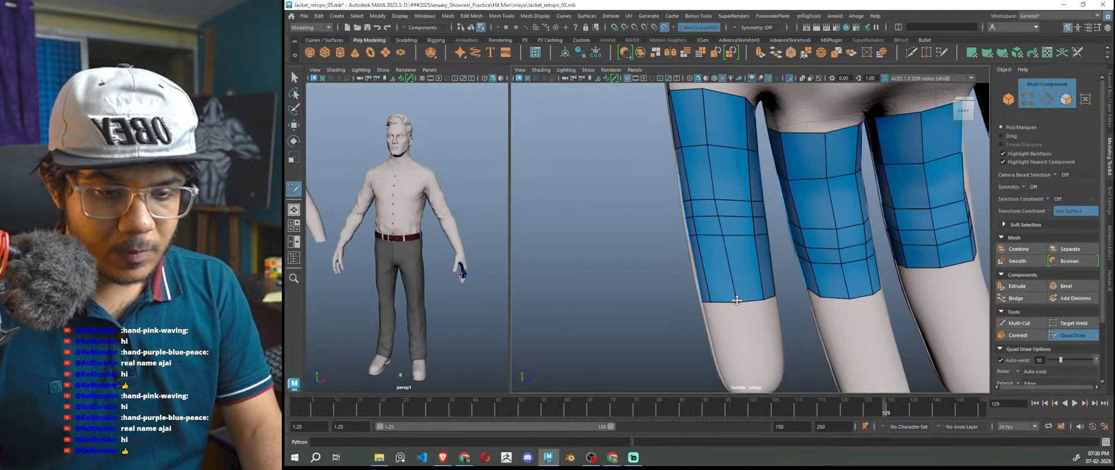
pyautogui.scroll(-5, 760, 336)
pyautogui.keyDown('alt'); pyautogui.moveTo(864, 341); pyautogui.dragTo(794, 305); pyautogui.keyUp('alt')
pyautogui.scroll(-4, 708, 340)
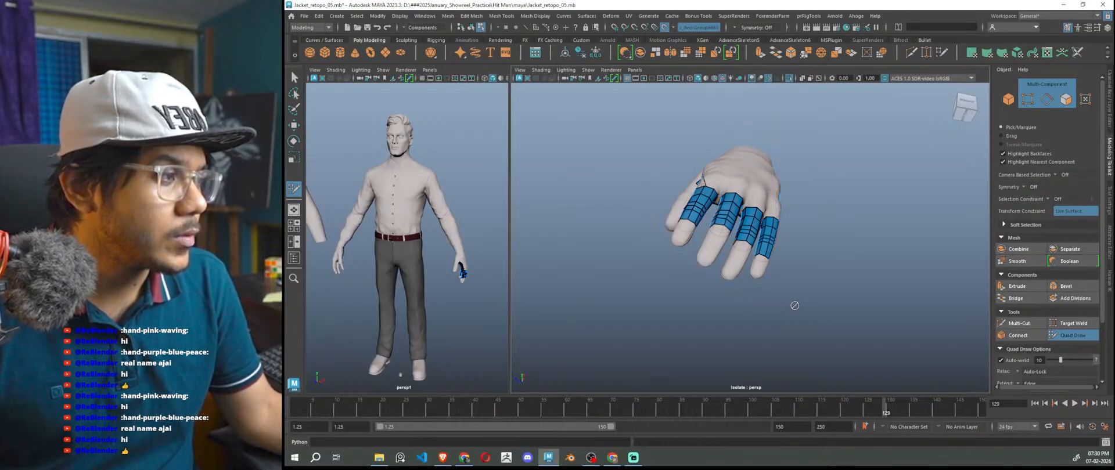
pyautogui.scroll(6, 729, 241)
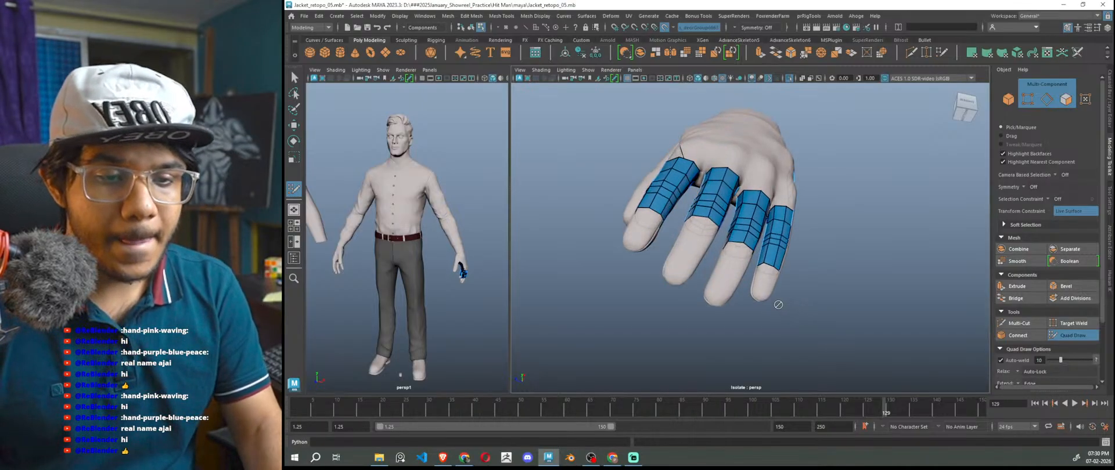
pyautogui.keyDown('alt'); pyautogui.moveTo(730, 241); pyautogui.dragTo(803, 298, button='middle'); pyautogui.keyUp('alt')
pyautogui.scroll(5, 798, 287)
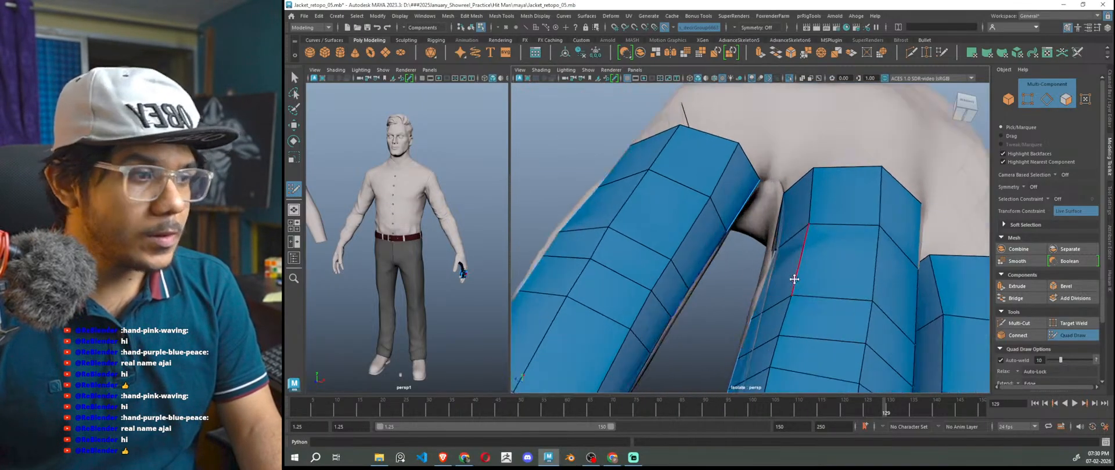
pyautogui.scroll(2, 782, 233)
pyautogui.scroll(-4, 781, 233)
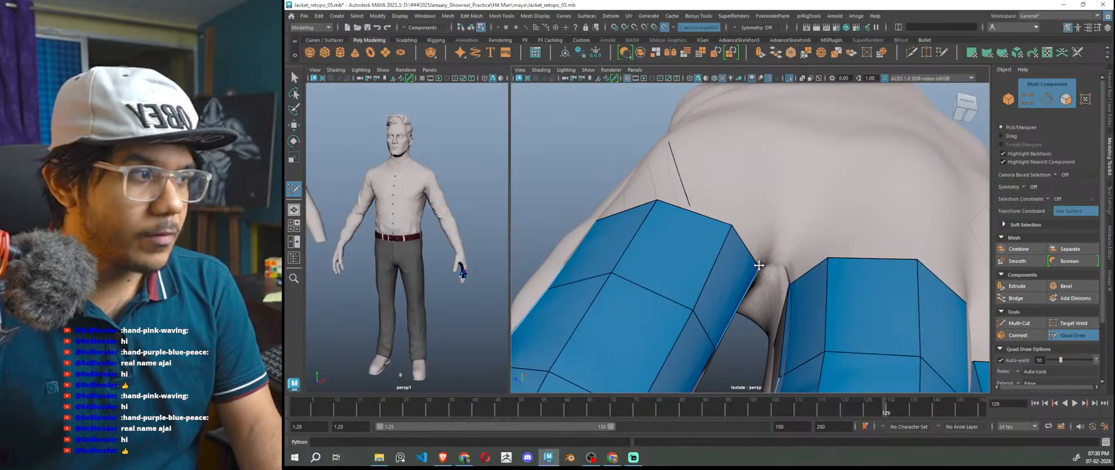
# - Fill the web between the index and middle fingers with Quad Draw faces and adjust their upper vertex to fit the hand
pyautogui.keyDown('alt'); pyautogui.moveTo(752, 262); pyautogui.dragTo(756, 288, button='middle'); pyautogui.keyUp('alt')
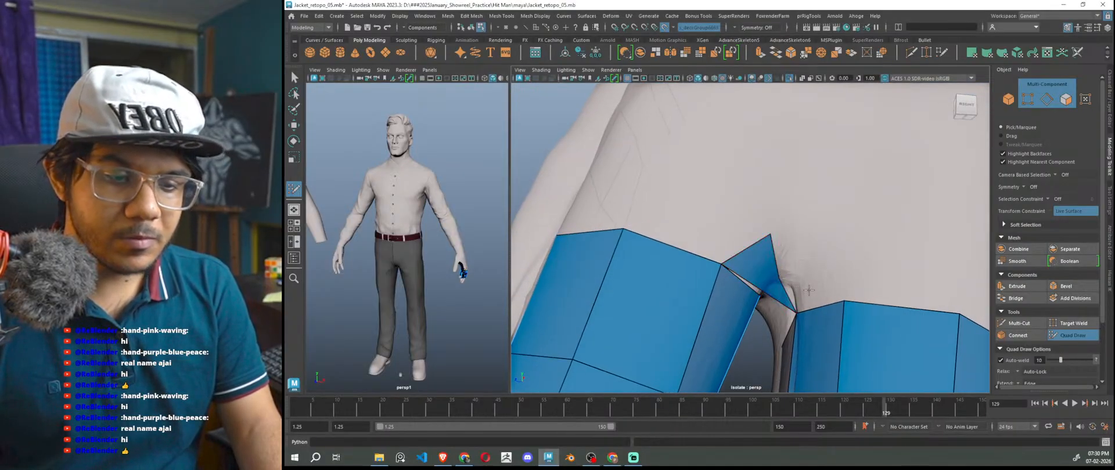
pyautogui.keyDown('alt'); pyautogui.moveTo(777, 277); pyautogui.dragTo(798, 276); pyautogui.keyUp('alt')
pyautogui.keyDown('shift'); pyautogui.click(755, 239); pyautogui.keyUp('shift')
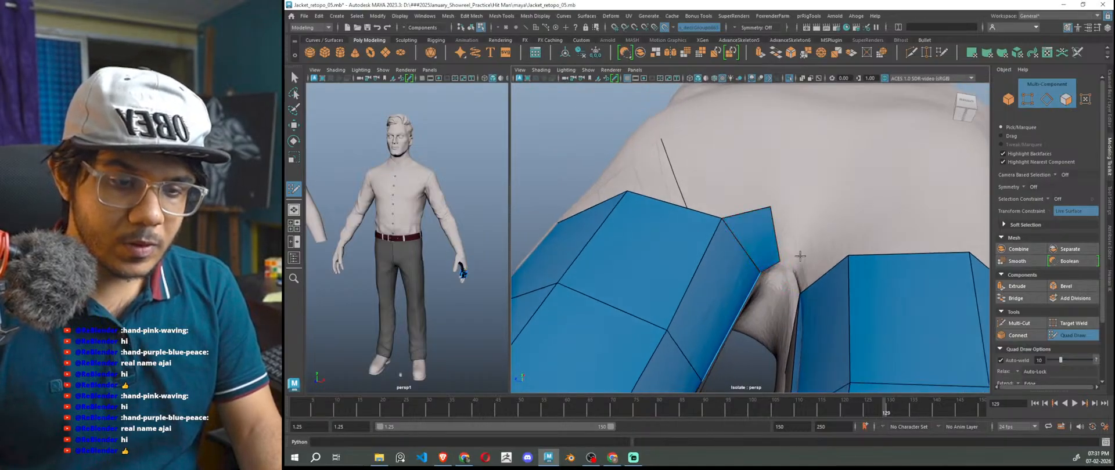
pyautogui.keyDown('alt'); pyautogui.moveTo(755, 239); pyautogui.dragTo(809, 267); pyautogui.keyUp('alt')
pyautogui.keyDown('shift'); pyautogui.click(803, 235); pyautogui.keyUp('shift')
pyautogui.keyDown('alt'); pyautogui.moveTo(803, 235); pyautogui.dragTo(810, 273); pyautogui.keyUp('alt')
pyautogui.keyDown('shift'); pyautogui.click(825, 281); pyautogui.keyUp('shift')
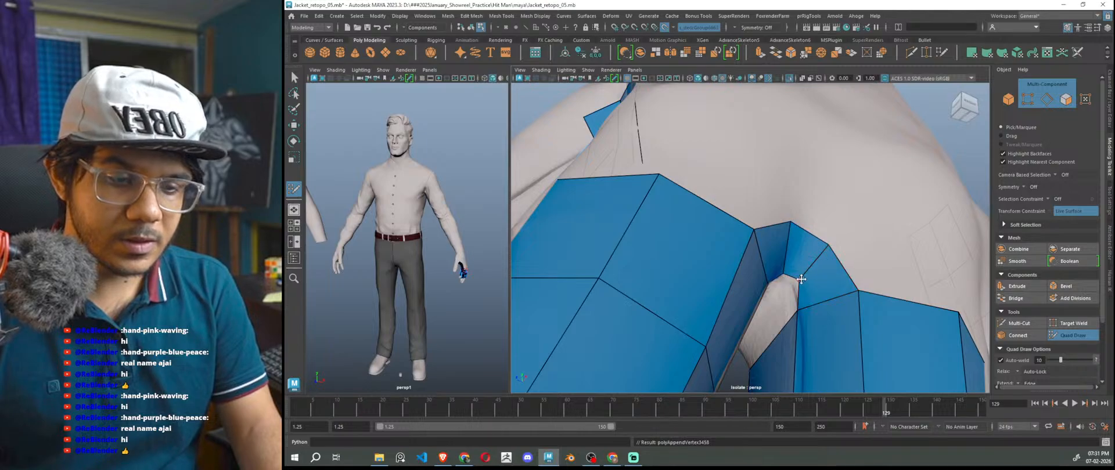
pyautogui.keyDown('alt'); pyautogui.moveTo(781, 275); pyautogui.dragTo(773, 265); pyautogui.keyUp('alt')
pyautogui.moveTo(766, 199)
pyautogui.mouseDown()
pyautogui.moveTo(802, 244)
pyautogui.moveTo(784, 291)
pyautogui.moveTo(772, 258)
pyautogui.mouseUp()
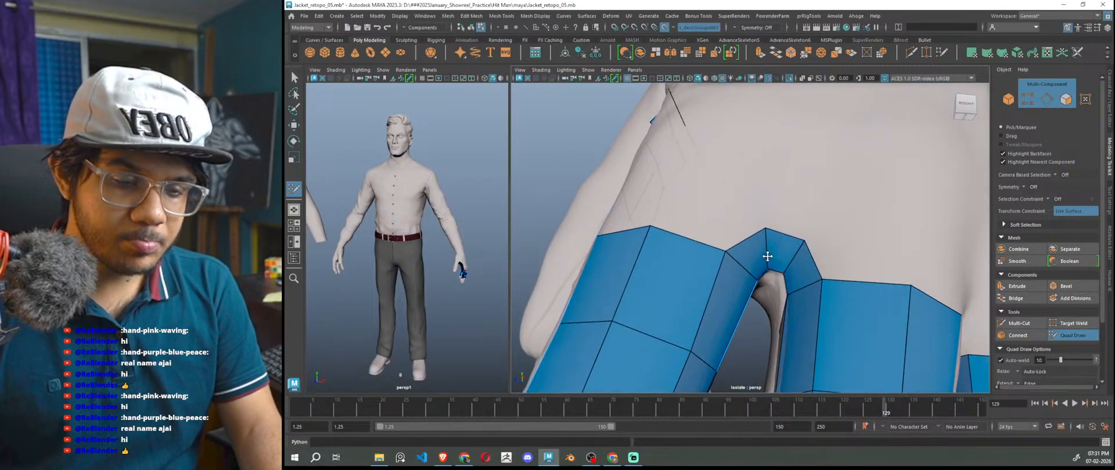
# - Reposition the border vertices along the index-finger base and the adjoining web to even out the edge flow
pyautogui.scroll(-5, 772, 267)
pyautogui.scroll(5, 666, 213)
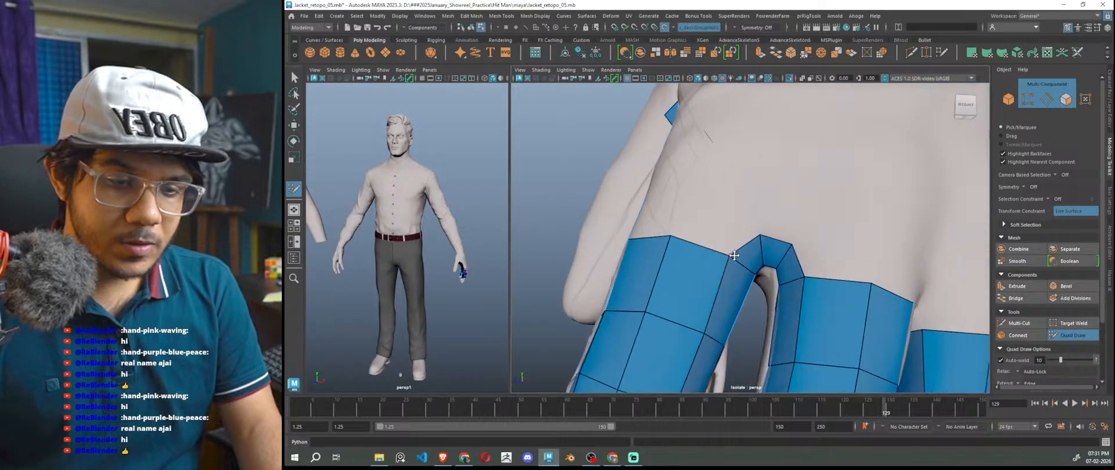
pyautogui.keyDown('alt'); pyautogui.moveTo(744, 229); pyautogui.dragTo(671, 234); pyautogui.keyUp('alt')
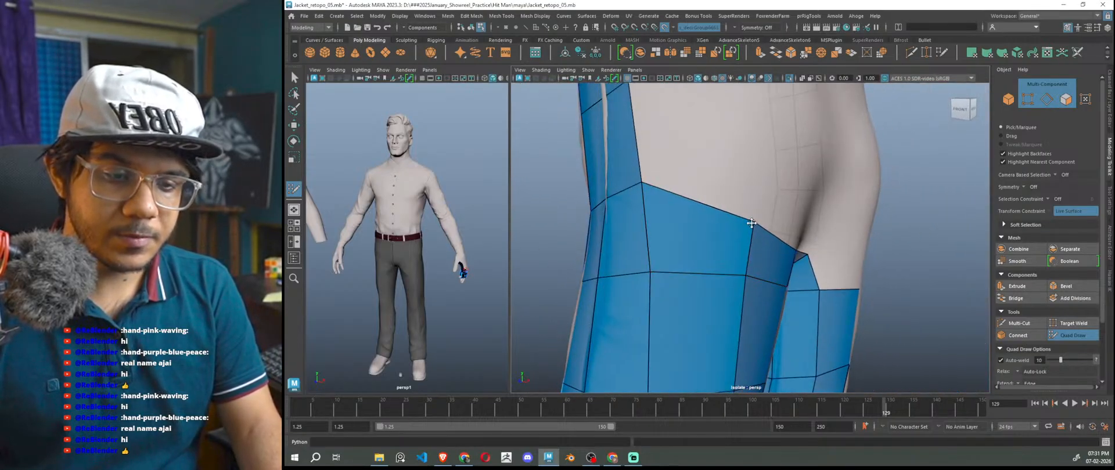
pyautogui.keyDown('alt'); pyautogui.moveTo(761, 261); pyautogui.dragTo(689, 260); pyautogui.keyUp('alt')
pyautogui.moveTo(756, 251); pyautogui.dragTo(752, 239)
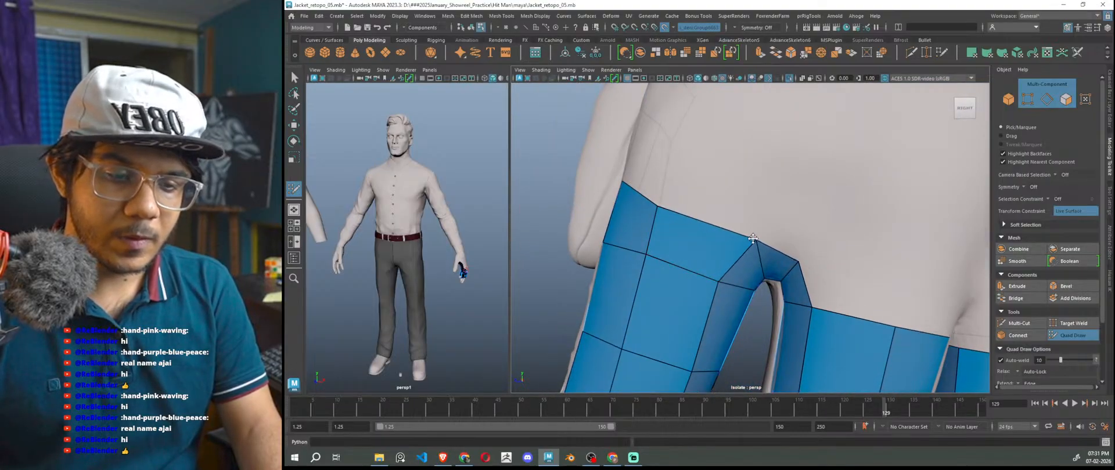
pyautogui.moveTo(658, 209); pyautogui.dragTo(660, 201)
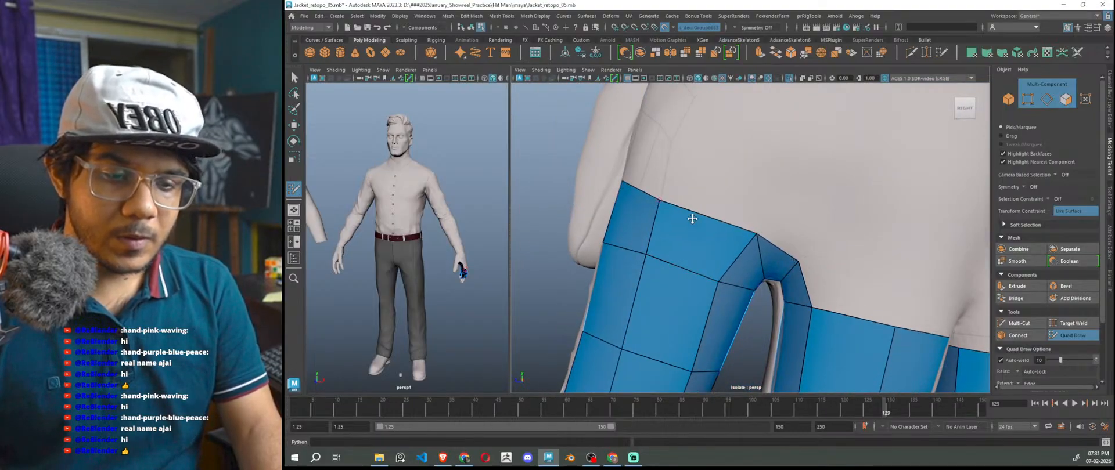
pyautogui.moveTo(799, 263); pyautogui.dragTo(804, 252)
# - Add a row of quads above the middle-finger base, continuing from the index-finger web toward the ring finger
pyautogui.scroll(-5, 804, 253)
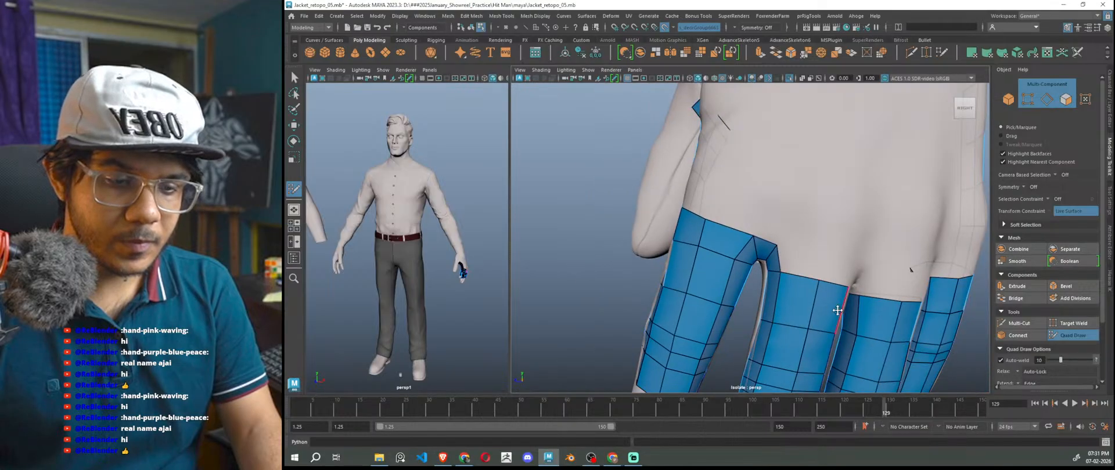
pyautogui.keyDown('shift'); pyautogui.click(796, 252); pyautogui.keyUp('shift')
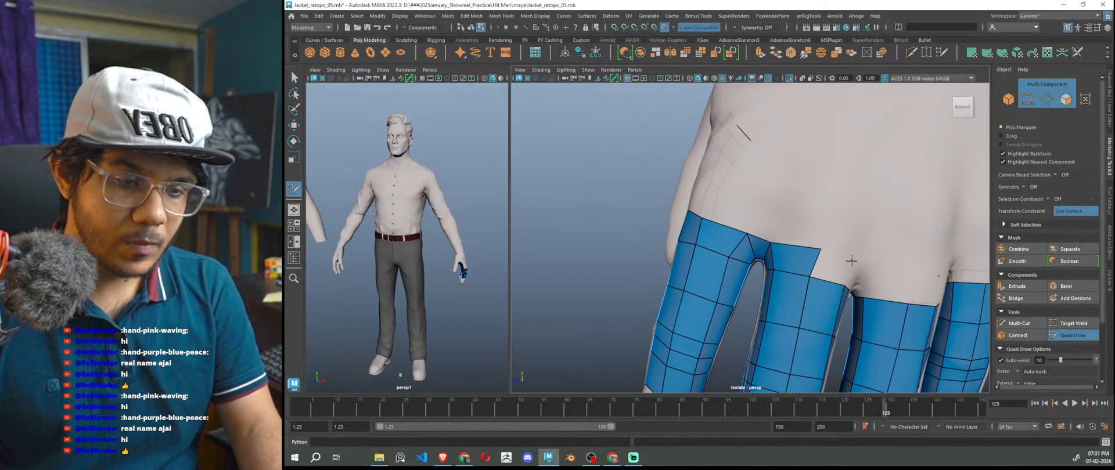
pyautogui.keyDown('shift'); pyautogui.click(836, 263); pyautogui.keyUp('shift')
pyautogui.keyDown('alt'); pyautogui.moveTo(812, 250); pyautogui.dragTo(853, 269); pyautogui.keyUp('alt')
pyautogui.keyDown('alt'); pyautogui.moveTo(853, 268); pyautogui.dragTo(864, 279, button='right'); pyautogui.keyUp('alt')
pyautogui.keyDown('alt'); pyautogui.moveTo(864, 279); pyautogui.dragTo(884, 244); pyautogui.keyUp('alt')
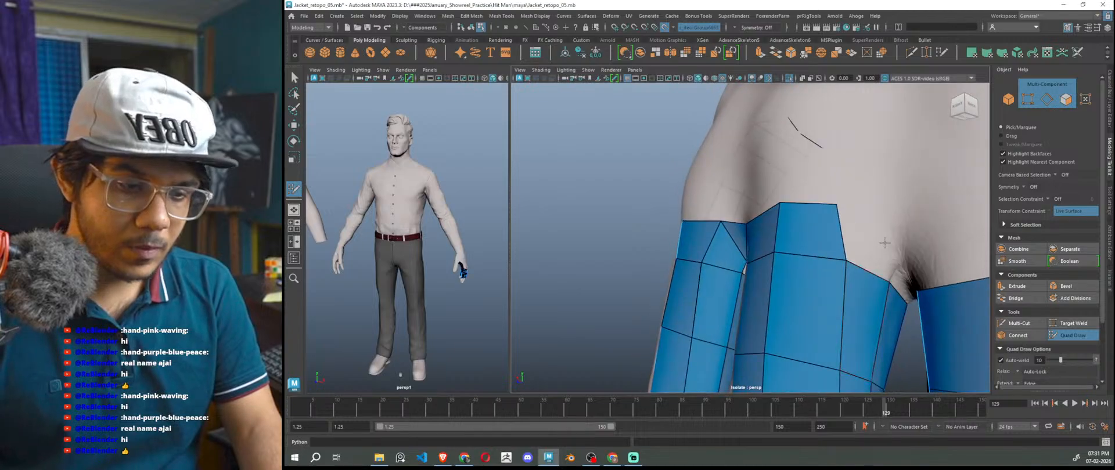
pyautogui.keyDown('shift'); pyautogui.click(909, 271); pyautogui.keyUp('shift')
pyautogui.keyDown('alt'); pyautogui.moveTo(909, 273); pyautogui.dragTo(920, 259); pyautogui.keyUp('alt')
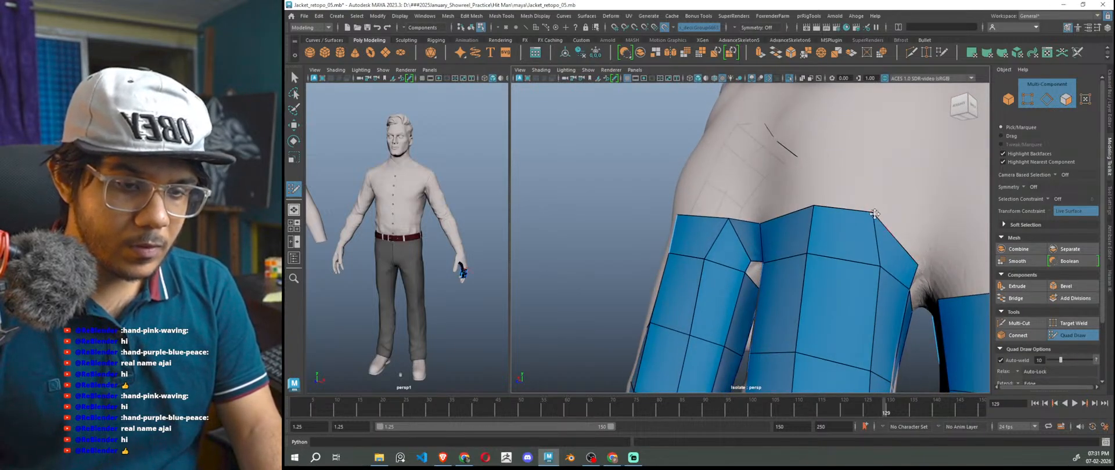
# - Bridge the middle-finger base to the ring-finger base with quads over the web, redoing the misshapen face
pyautogui.keyDown('alt'); pyautogui.moveTo(918, 271); pyautogui.dragTo(927, 270); pyautogui.keyUp('alt')
pyautogui.moveTo(940, 237); pyautogui.dragTo(950, 232)
pyautogui.keyDown('alt'); pyautogui.moveTo(950, 305); pyautogui.dragTo(929, 289); pyautogui.keyUp('alt')
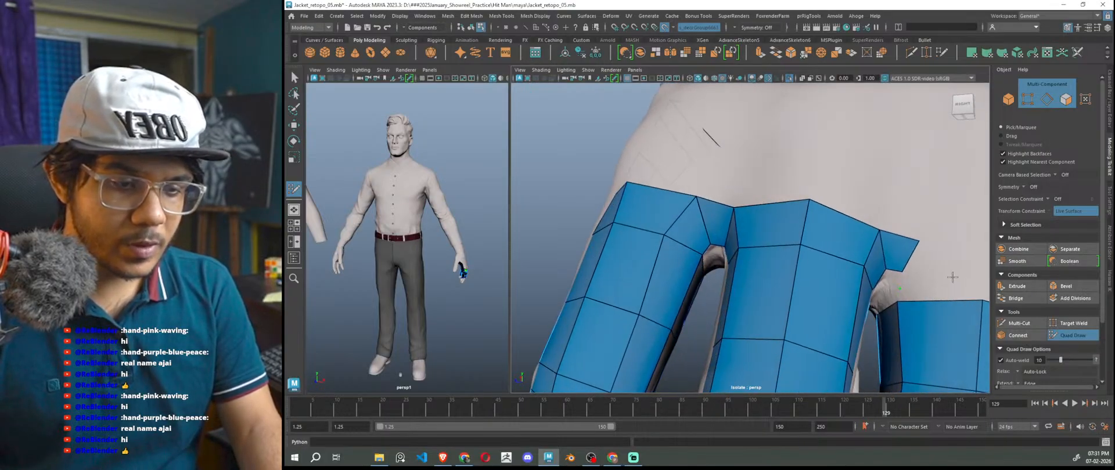
pyautogui.keyDown('shift'); pyautogui.click(940, 291); pyautogui.keyUp('shift')
pyautogui.hotkey('ctrl', 'z')
pyautogui.keyDown('shift'); pyautogui.click(925, 264); pyautogui.keyUp('shift')
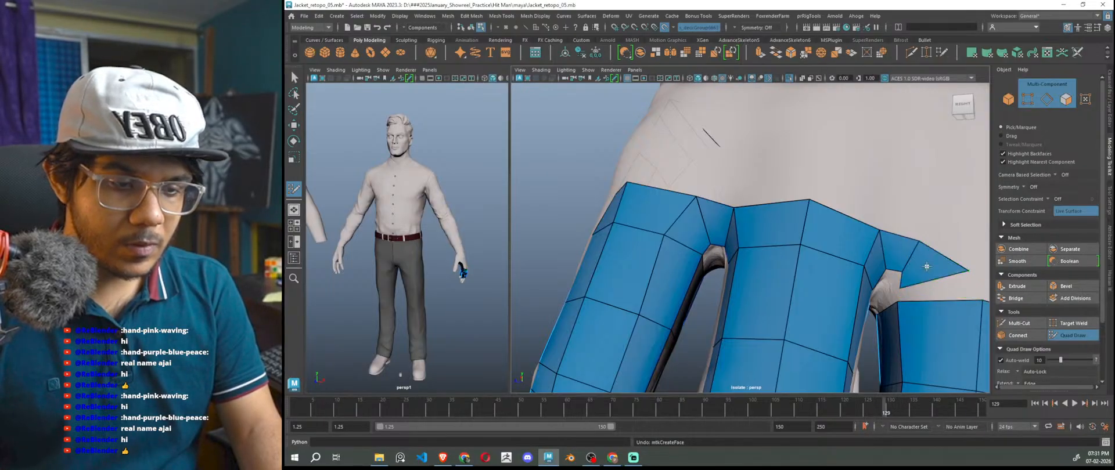
pyautogui.keyDown('shift'); pyautogui.click(936, 291); pyautogui.keyUp('shift')
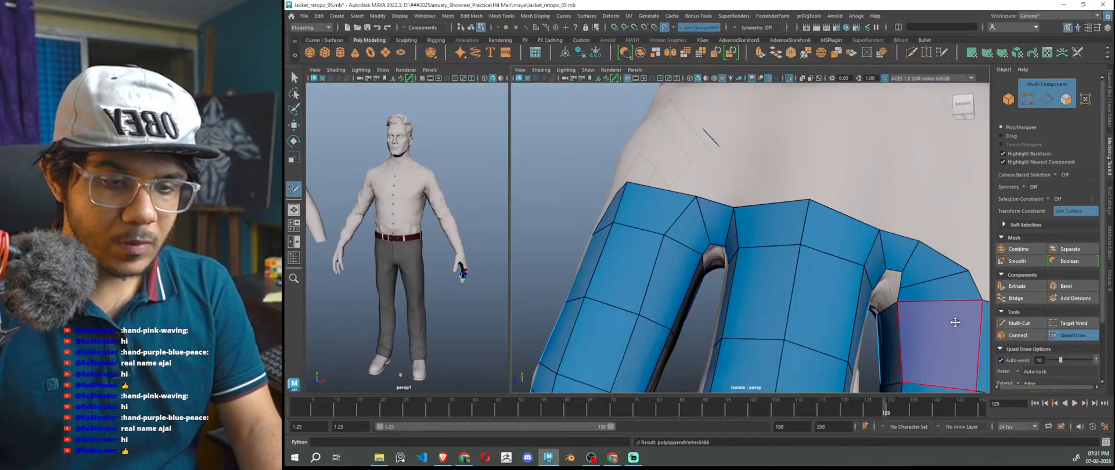
pyautogui.keyDown('alt'); pyautogui.moveTo(899, 289); pyautogui.dragTo(893, 296); pyautogui.keyUp('alt')
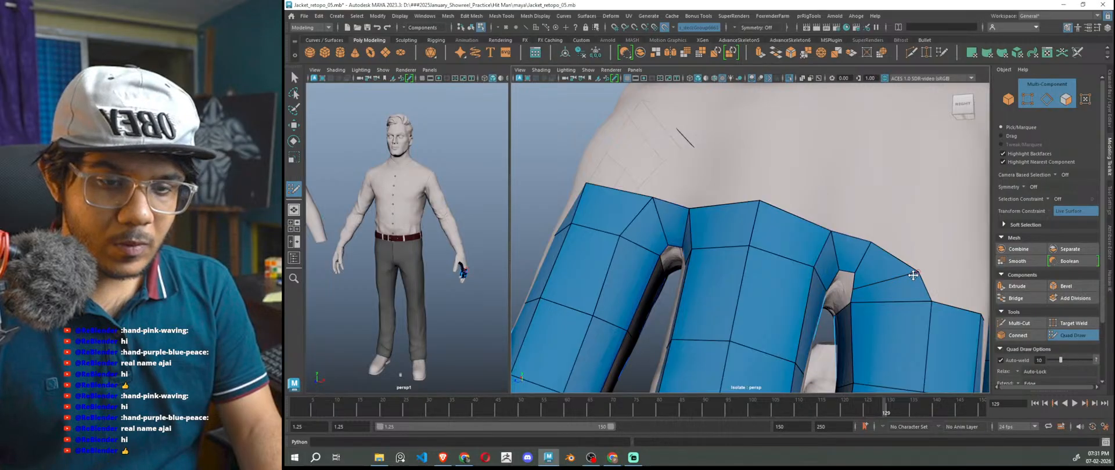
# - Delete the extra edge where the web meets the ring finger and add a quad above the ring-finger base
pyautogui.keyDown('ctrl'); pyautogui.keyDown('shift'); pyautogui.click(882, 281); pyautogui.keyUp('shift'); pyautogui.keyUp('ctrl')
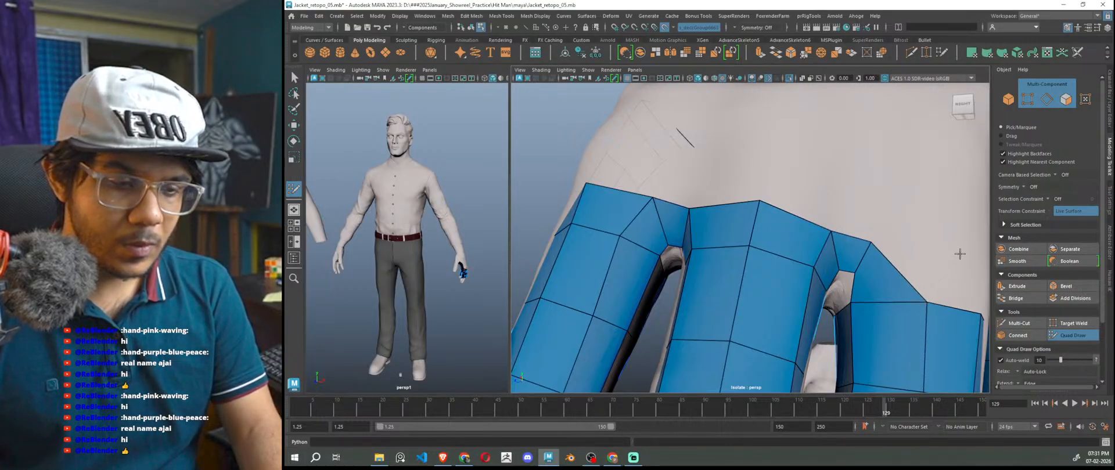
pyautogui.keyDown('shift'); pyautogui.click(943, 279); pyautogui.keyUp('shift')
pyautogui.keyDown('alt'); pyautogui.moveTo(944, 279); pyautogui.dragTo(907, 308, button='right'); pyautogui.keyUp('alt')
pyautogui.moveTo(906, 307)
pyautogui.keyDown('alt'); pyautogui.mouseDown()
pyautogui.moveTo(923, 323)
pyautogui.moveTo(913, 324)
pyautogui.moveTo(933, 326)
pyautogui.mouseUp(); pyautogui.keyUp('alt')
pyautogui.keyDown('alt'); pyautogui.moveTo(843, 320); pyautogui.dragTo(855, 303, button='right'); pyautogui.keyUp('alt')
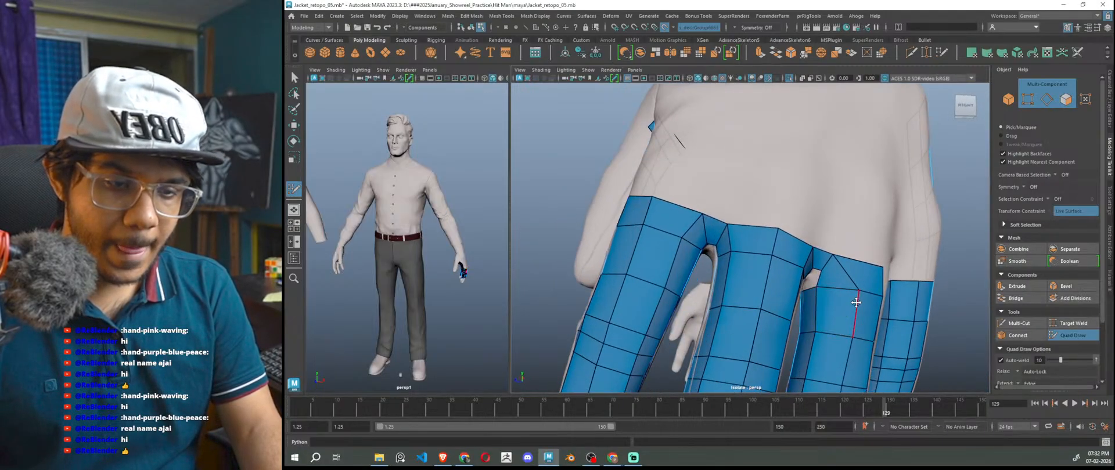
pyautogui.keyDown('alt'); pyautogui.moveTo(861, 314); pyautogui.dragTo(829, 328); pyautogui.keyUp('alt')
pyautogui.keyDown('alt'); pyautogui.moveTo(829, 329); pyautogui.dragTo(833, 299, button='right'); pyautogui.keyUp('alt')
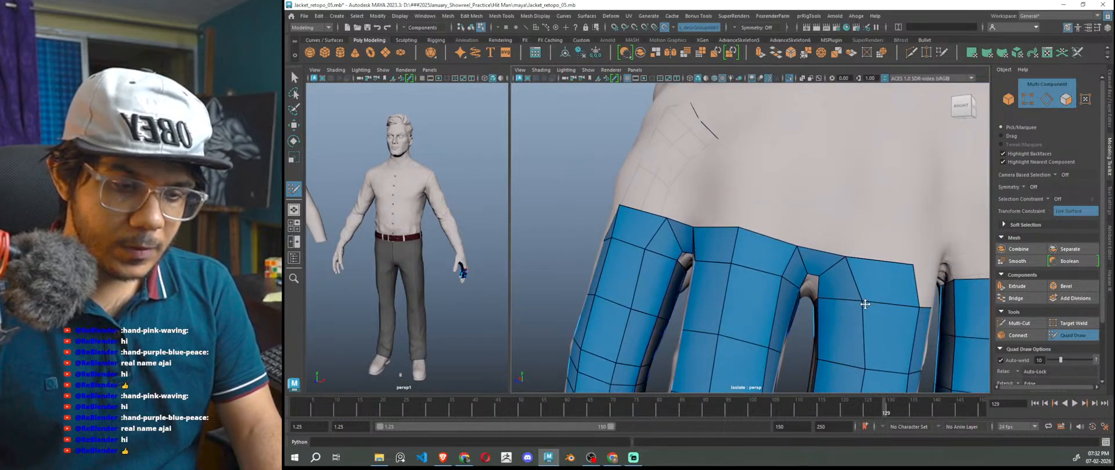
# - Try to insert an edge loop around the ring finger just below its base
pyautogui.scroll(-5, 865, 319)
pyautogui.moveTo(867, 316)
pyautogui.keyDown('alt'); pyautogui.mouseDown()
pyautogui.moveTo(846, 330)
pyautogui.moveTo(827, 317)
pyautogui.mouseUp(); pyautogui.keyUp('alt')
pyautogui.scroll(4, 820, 314)
pyautogui.keyDown('ctrl'); pyautogui.click(824, 284); pyautogui.keyUp('ctrl')
pyautogui.hotkey('ctrl', 'z')
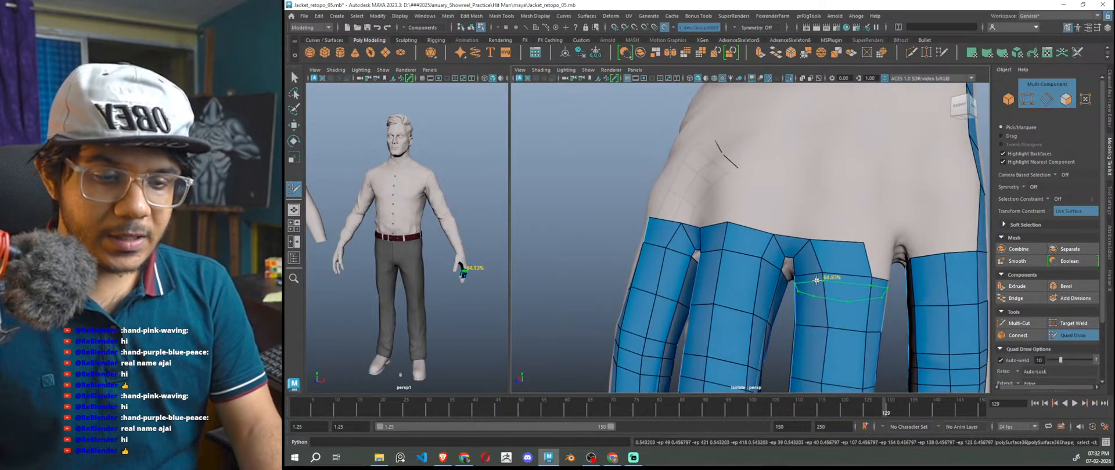
# - Insert a lengthwise edge loop along the index finger and the strip joining it to the thumb web
pyautogui.scroll(-5, 817, 281)
pyautogui.moveTo(834, 309)
pyautogui.keyDown('alt'); pyautogui.mouseDown()
pyautogui.moveTo(872, 336)
pyautogui.moveTo(902, 335)
pyautogui.mouseUp(); pyautogui.keyUp('alt')
pyautogui.scroll(3, 894, 329)
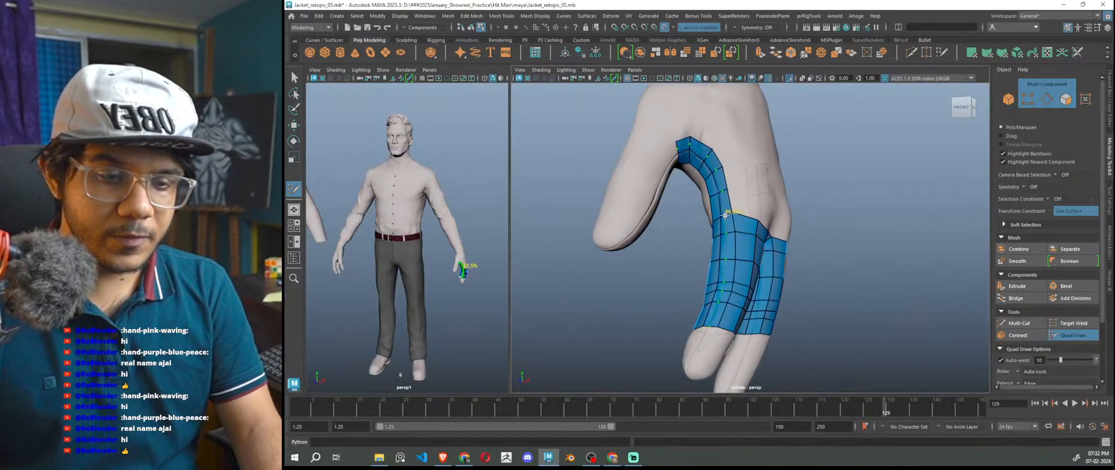
pyautogui.keyDown('ctrl'); pyautogui.click(764, 321); pyautogui.keyUp('ctrl')
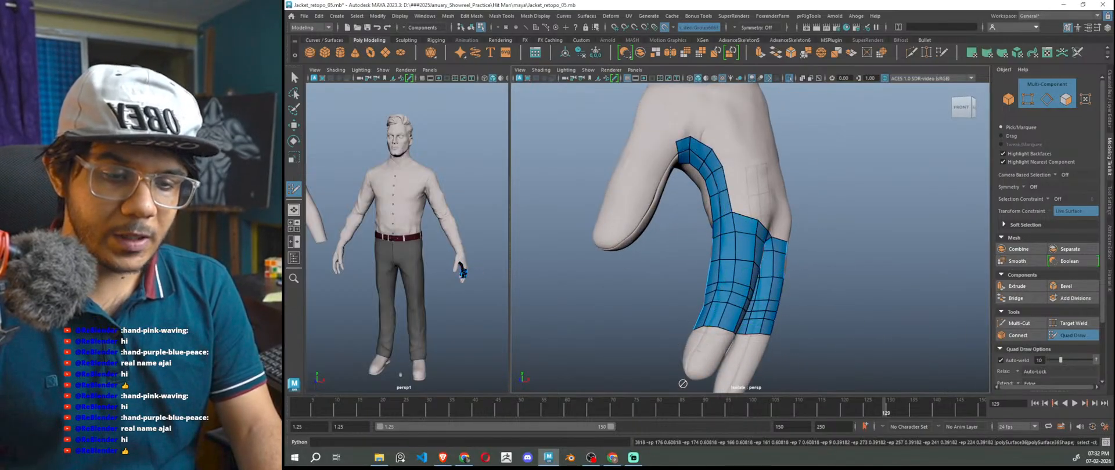
# - Fill the open quad above the ring-finger base on the side facing the little finger
pyautogui.moveTo(879, 312)
pyautogui.keyDown('alt'); pyautogui.mouseDown()
pyautogui.moveTo(819, 314)
pyautogui.moveTo(831, 305)
pyautogui.moveTo(840, 319)
pyautogui.moveTo(825, 251)
pyautogui.mouseUp(); pyautogui.keyUp('alt')
pyautogui.scroll(4, 817, 296)
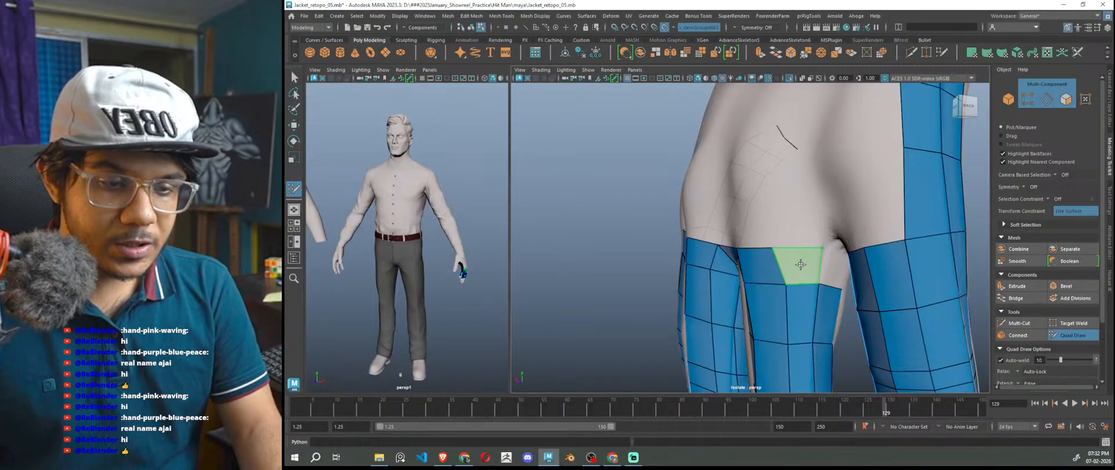
pyautogui.keyDown('shift'); pyautogui.click(801, 265); pyautogui.keyUp('shift')
# - Examine the edge flow across the finger bases, especially around the ring finger and its neighbouring webs
pyautogui.scroll(-4, 802, 278)
pyautogui.keyDown('alt'); pyautogui.moveTo(809, 302); pyautogui.dragTo(853, 312); pyautogui.keyUp('alt')
pyautogui.scroll(2, 828, 295)
pyautogui.scroll(2, 826, 284)
pyautogui.moveTo(815, 268)
pyautogui.keyDown('alt'); pyautogui.mouseDown()
pyautogui.moveTo(838, 269)
pyautogui.moveTo(823, 258)
pyautogui.mouseUp(); pyautogui.keyUp('alt')
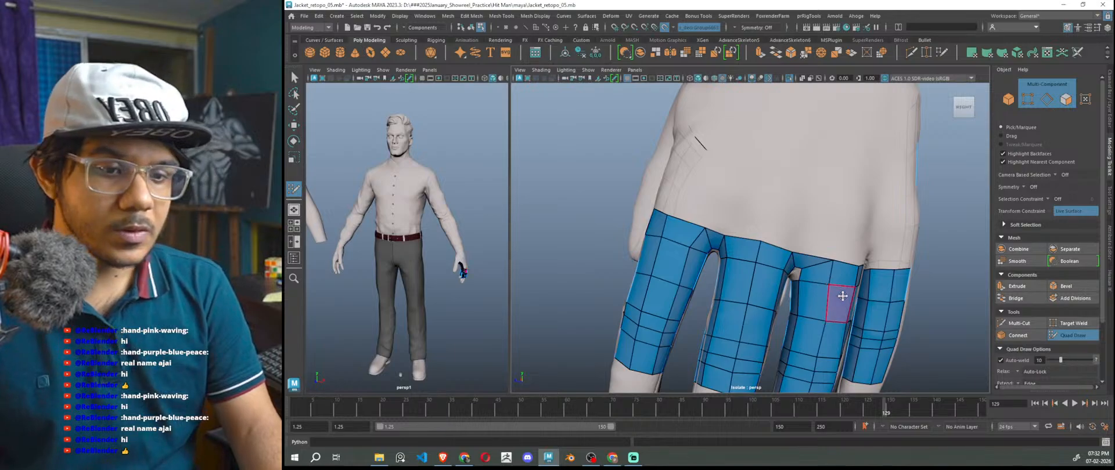
pyautogui.keyDown('alt'); pyautogui.moveTo(842, 296); pyautogui.dragTo(846, 297); pyautogui.keyUp('alt')
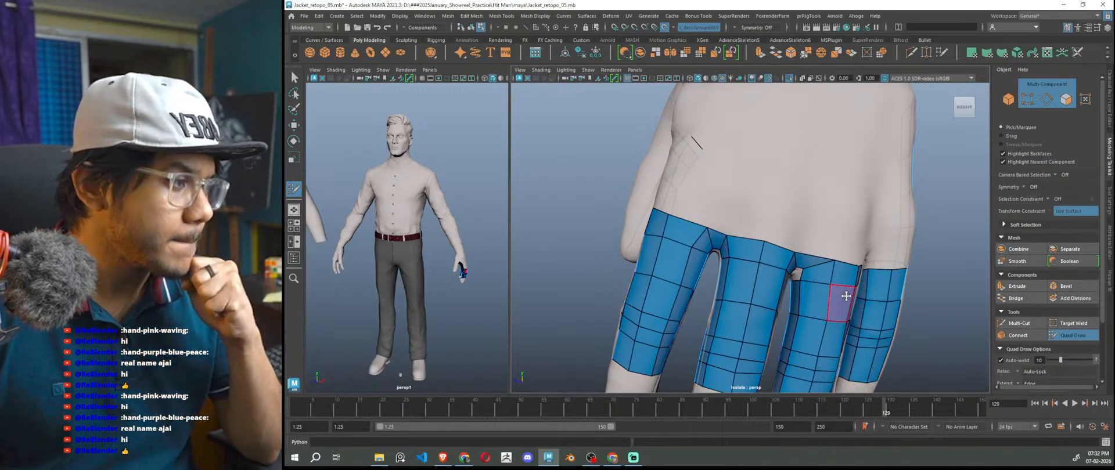
pyautogui.moveTo(846, 297)
pyautogui.keyDown('alt'); pyautogui.mouseDown()
pyautogui.moveTo(794, 284)
pyautogui.moveTo(815, 291)
pyautogui.mouseUp(); pyautogui.keyUp('alt')
pyautogui.scroll(-4, 820, 300)
pyautogui.moveTo(814, 330)
pyautogui.keyDown('alt'); pyautogui.mouseDown()
pyautogui.moveTo(827, 341)
pyautogui.moveTo(813, 320)
pyautogui.moveTo(846, 280)
pyautogui.moveTo(906, 250)
pyautogui.moveTo(849, 305)
pyautogui.moveTo(828, 290)
pyautogui.mouseUp(); pyautogui.keyUp('alt')
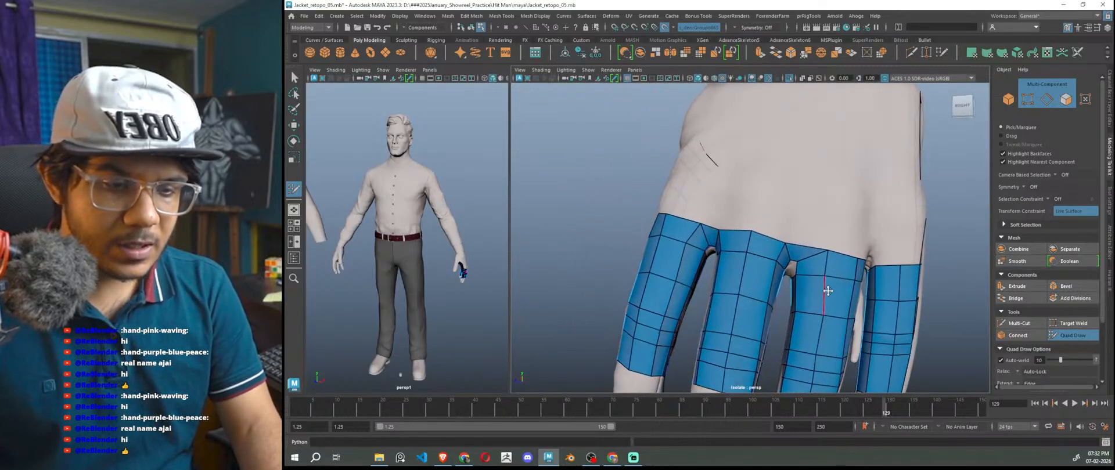
# - Restore the deleted edge at the ring-finger base and remove the faces bridging the middle and ring fingers
pyautogui.keyDown('ctrl'); pyautogui.keyDown('shift'); pyautogui.click(821, 264); pyautogui.keyUp('shift'); pyautogui.keyUp('ctrl')
pyautogui.hotkey('ctrl', 'z')
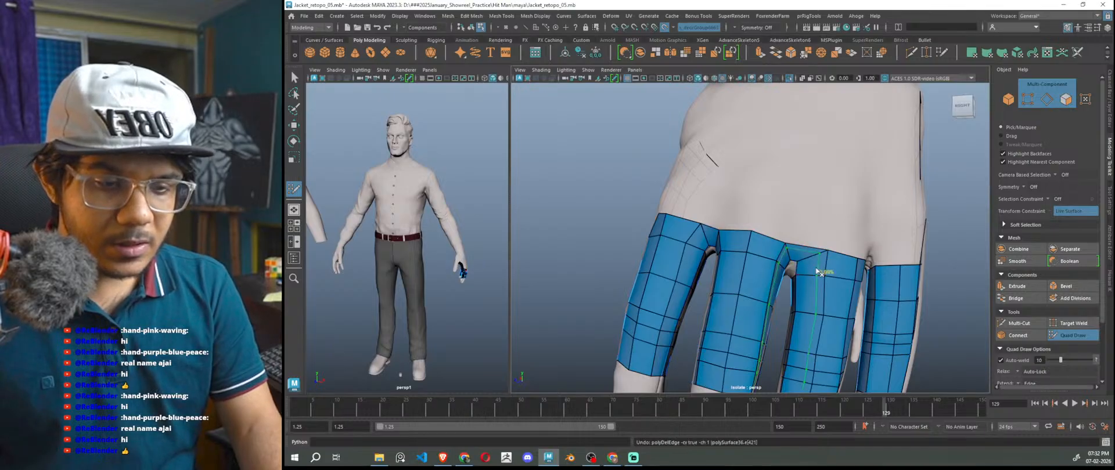
pyautogui.keyDown('alt'); pyautogui.moveTo(813, 292); pyautogui.dragTo(785, 245); pyautogui.keyUp('alt')
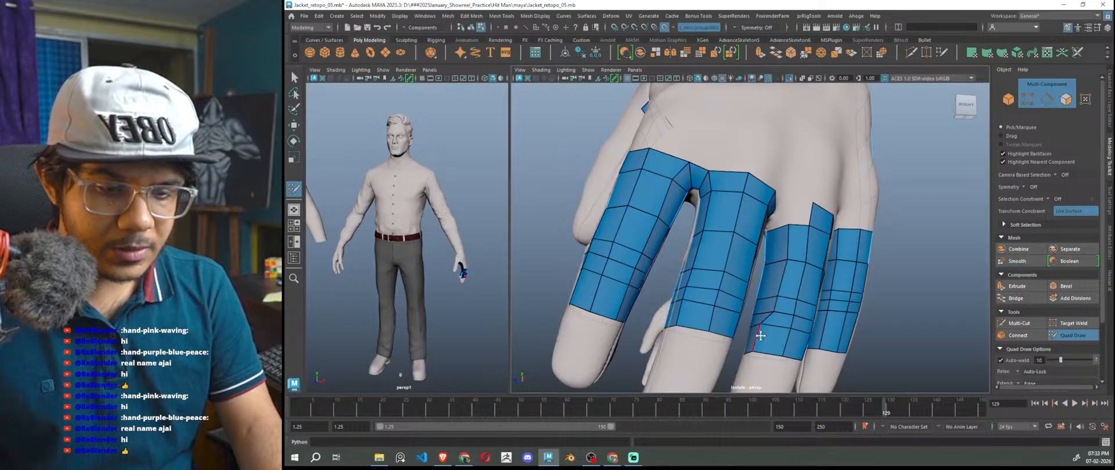
pyautogui.keyDown('alt'); pyautogui.moveTo(771, 337); pyautogui.dragTo(761, 362); pyautogui.keyUp('alt')
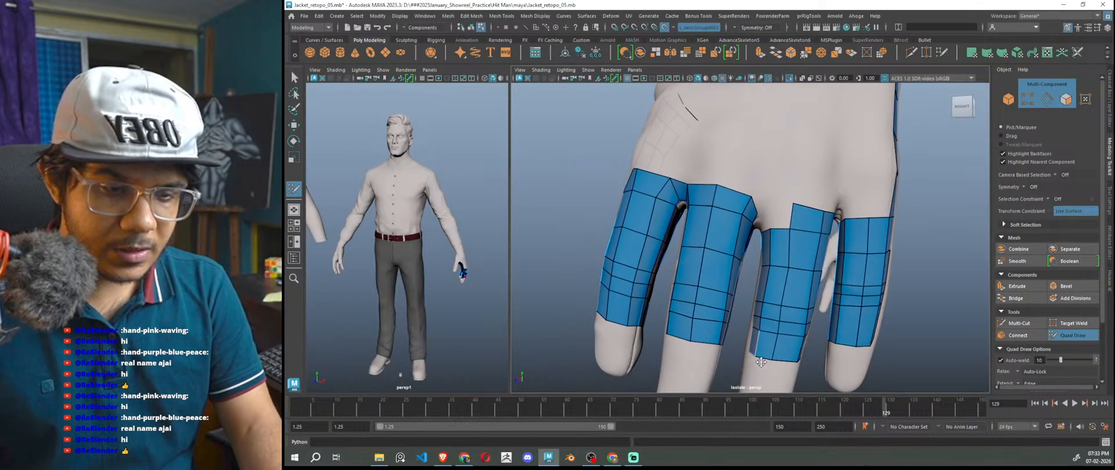
pyautogui.keyDown('alt'); pyautogui.moveTo(798, 228); pyautogui.dragTo(782, 263); pyautogui.keyUp('alt')
pyautogui.moveTo(705, 218)
pyautogui.keyDown('alt'); pyautogui.mouseDown()
pyautogui.moveTo(810, 251)
pyautogui.moveTo(796, 278)
pyautogui.moveTo(826, 280)
pyautogui.moveTo(890, 256)
pyautogui.moveTo(923, 266)
pyautogui.moveTo(919, 290)
pyautogui.moveTo(803, 250)
pyautogui.moveTo(773, 359)
pyautogui.moveTo(768, 338)
pyautogui.mouseUp(); pyautogui.keyUp('alt')
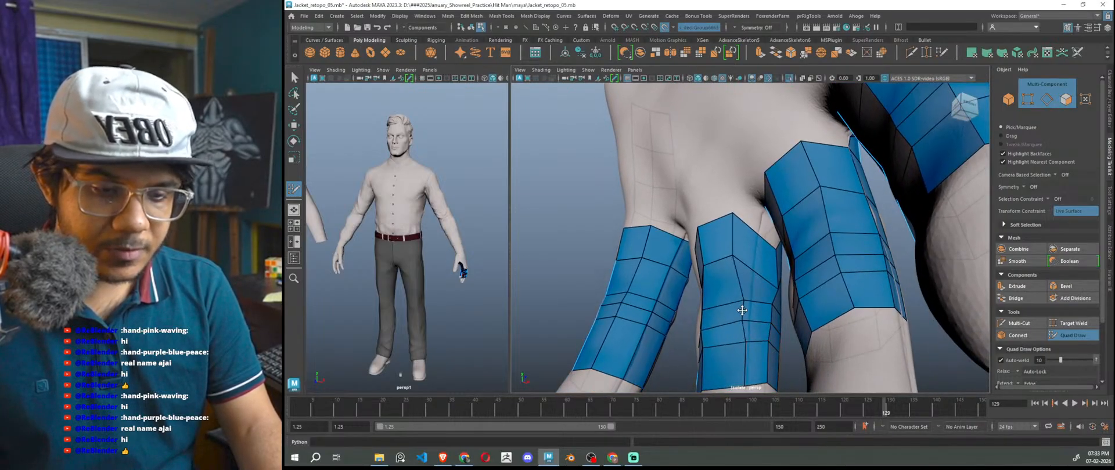
# - Adjust a base vertex on the palm side of the ring-finger strip
pyautogui.moveTo(734, 234); pyautogui.dragTo(754, 240)
pyautogui.keyDown('alt'); pyautogui.moveTo(759, 223); pyautogui.dragTo(717, 232, button='right'); pyautogui.keyUp('alt')
pyautogui.keyDown('alt'); pyautogui.moveTo(813, 250); pyautogui.dragTo(732, 273); pyautogui.keyUp('alt')
pyautogui.keyDown('alt'); pyautogui.moveTo(760, 285); pyautogui.dragTo(813, 298, button='right'); pyautogui.keyUp('alt')
pyautogui.keyDown('alt'); pyautogui.moveTo(813, 298); pyautogui.dragTo(777, 222); pyautogui.keyUp('alt')
pyautogui.keyDown('alt'); pyautogui.moveTo(795, 337); pyautogui.dragTo(780, 314); pyautogui.keyUp('alt')
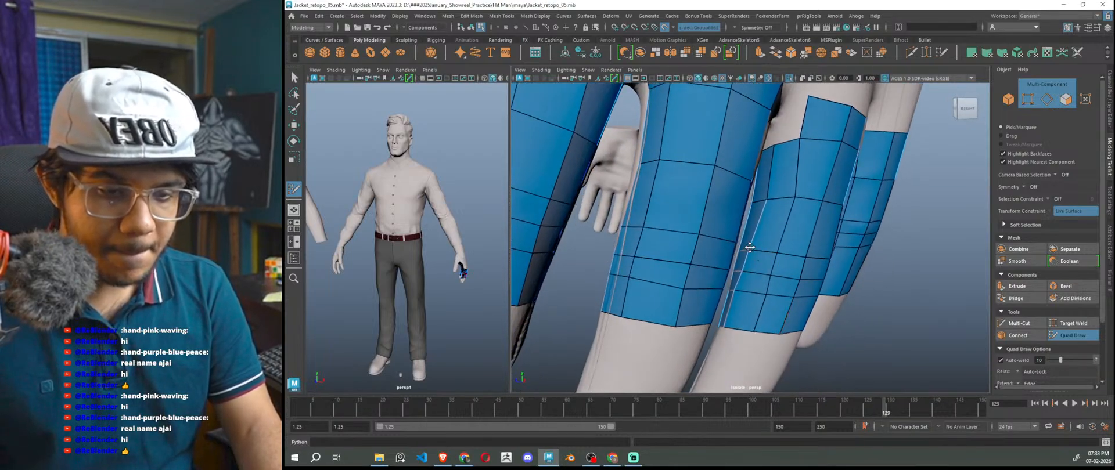
# - Undo the last change at the ring-finger base and bridge the middle and ring finger bases with a quad
pyautogui.keyDown('alt'); pyautogui.moveTo(764, 198); pyautogui.dragTo(774, 236); pyautogui.keyUp('alt')
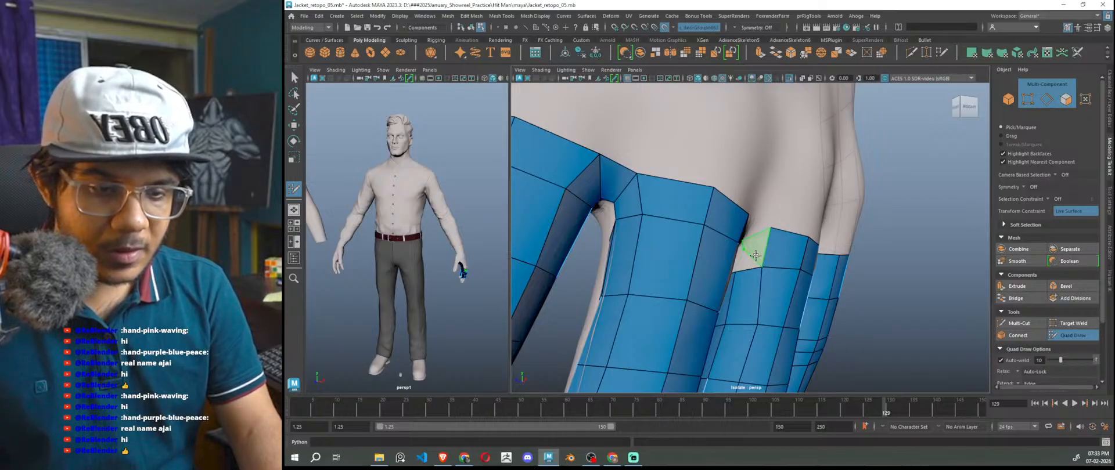
pyautogui.moveTo(753, 259)
pyautogui.keyDown('alt'); pyautogui.mouseDown()
pyautogui.moveTo(772, 266)
pyautogui.moveTo(746, 265)
pyautogui.mouseUp(); pyautogui.keyUp('alt')
pyautogui.hotkey('ctrl', 'z')
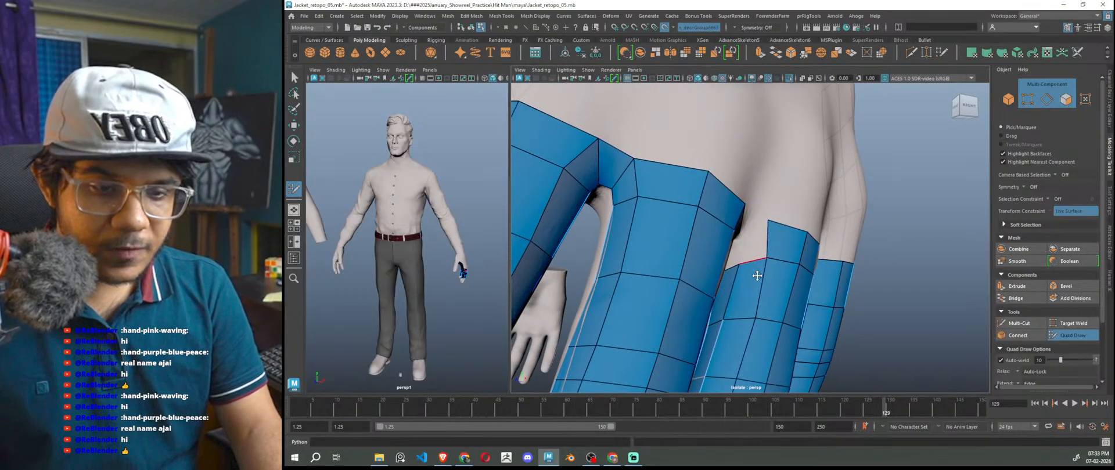
pyautogui.keyDown('alt'); pyautogui.moveTo(743, 263); pyautogui.dragTo(740, 260); pyautogui.keyUp('alt')
pyautogui.keyDown('alt'); pyautogui.moveTo(744, 225); pyautogui.dragTo(739, 250); pyautogui.keyUp('alt')
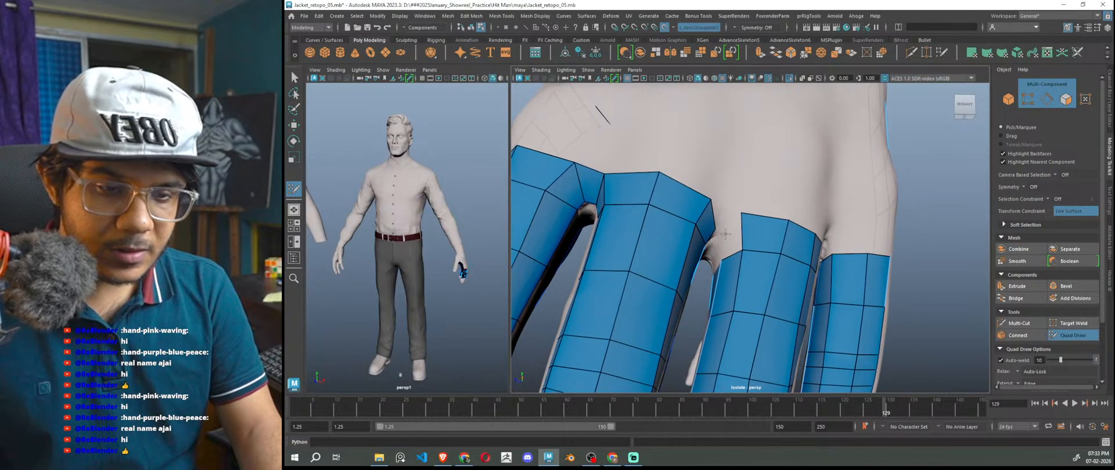
pyautogui.keyDown('shift'); pyautogui.click(724, 210); pyautogui.keyUp('shift')
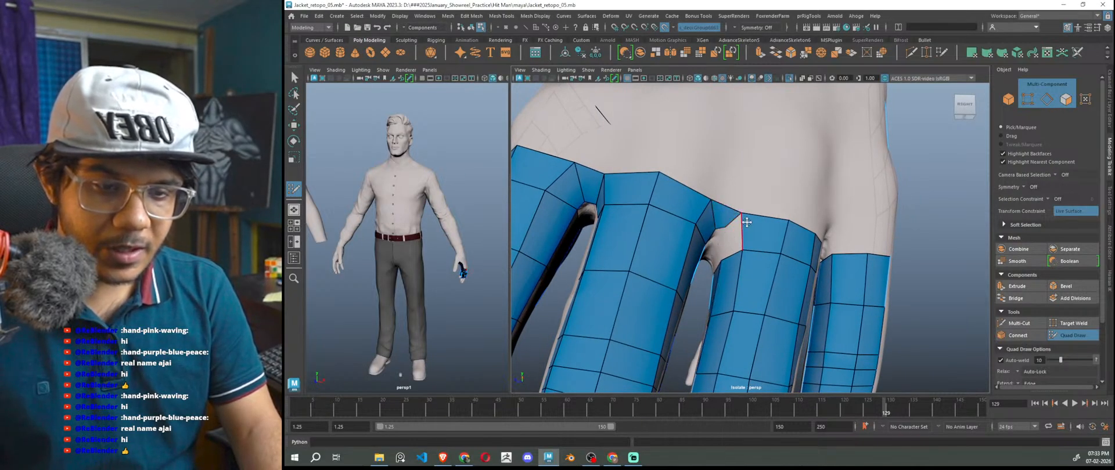
# - Rebuild the ring-finger base faces beside the middle finger with quads that join the web
pyautogui.keyDown('alt'); pyautogui.moveTo(755, 225); pyautogui.dragTo(761, 220); pyautogui.keyUp('alt')
pyautogui.keyDown('alt'); pyautogui.moveTo(778, 279); pyautogui.dragTo(754, 316); pyautogui.keyUp('alt')
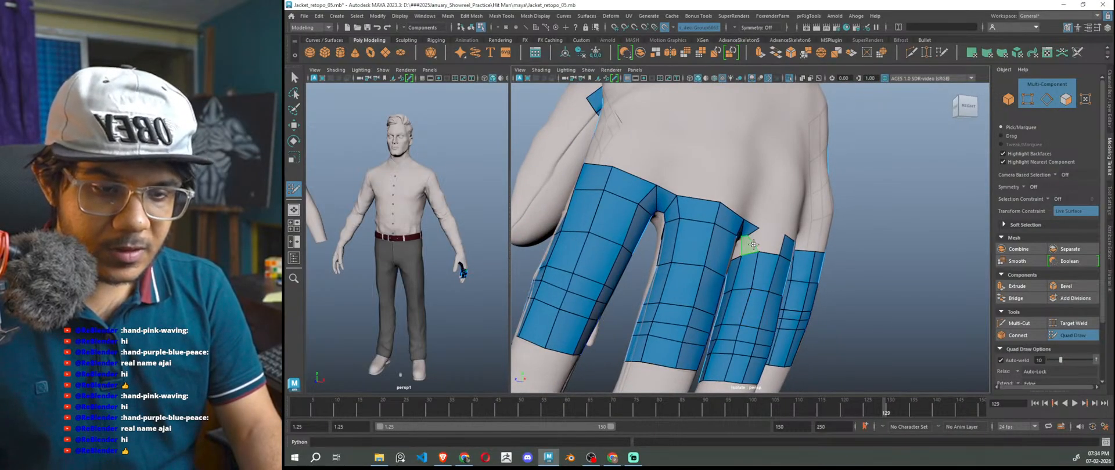
pyautogui.keyDown('shift'); pyautogui.click(756, 243); pyautogui.keyUp('shift')
pyautogui.moveTo(757, 242)
pyautogui.keyDown('alt'); pyautogui.mouseDown()
pyautogui.moveTo(752, 343)
pyautogui.moveTo(737, 256)
pyautogui.mouseUp(); pyautogui.keyUp('alt')
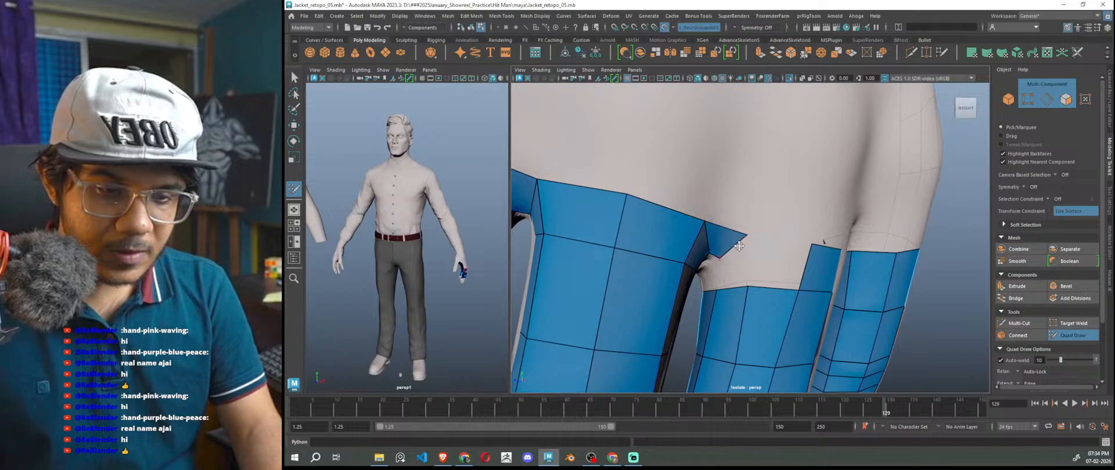
pyautogui.keyDown('shift'); pyautogui.click(737, 275); pyautogui.keyUp('shift')
pyautogui.moveTo(736, 274)
pyautogui.keyDown('alt'); pyautogui.mouseDown()
pyautogui.moveTo(751, 312)
pyautogui.moveTo(721, 289)
pyautogui.moveTo(738, 292)
pyautogui.moveTo(726, 316)
pyautogui.moveTo(794, 351)
pyautogui.moveTo(767, 353)
pyautogui.moveTo(755, 247)
pyautogui.mouseUp(); pyautogui.keyUp('alt')
pyautogui.scroll(-5, 727, 316)
pyautogui.keyDown('shift'); pyautogui.click(755, 247); pyautogui.keyUp('shift')
pyautogui.keyDown('alt'); pyautogui.moveTo(773, 294); pyautogui.dragTo(753, 265); pyautogui.keyUp('alt')
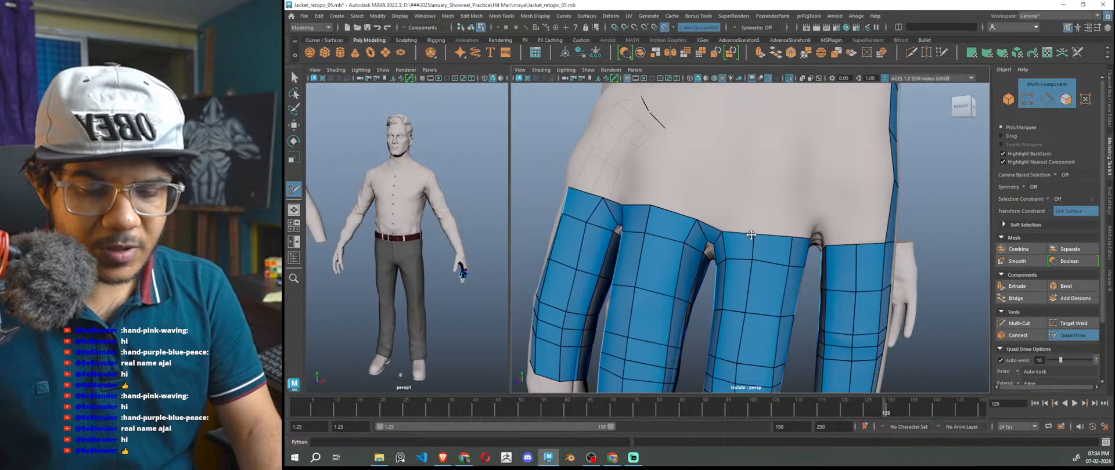
# - Extend a quad from the ring-finger base toward the web beside the little finger
pyautogui.scroll(-6, 751, 235)
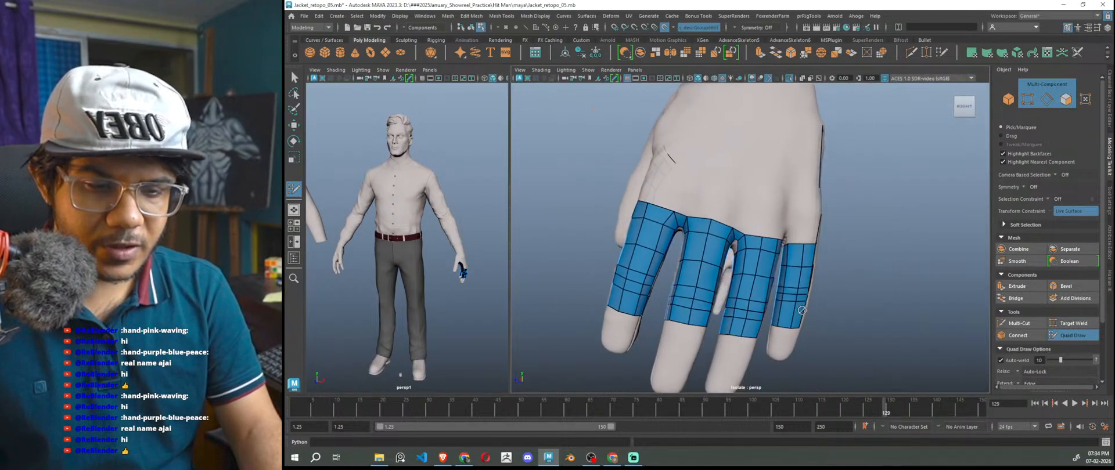
pyautogui.keyDown('alt'); pyautogui.moveTo(743, 292); pyautogui.dragTo(794, 343); pyautogui.keyUp('alt')
pyautogui.scroll(-5, 748, 308)
pyautogui.scroll(8, 783, 295)
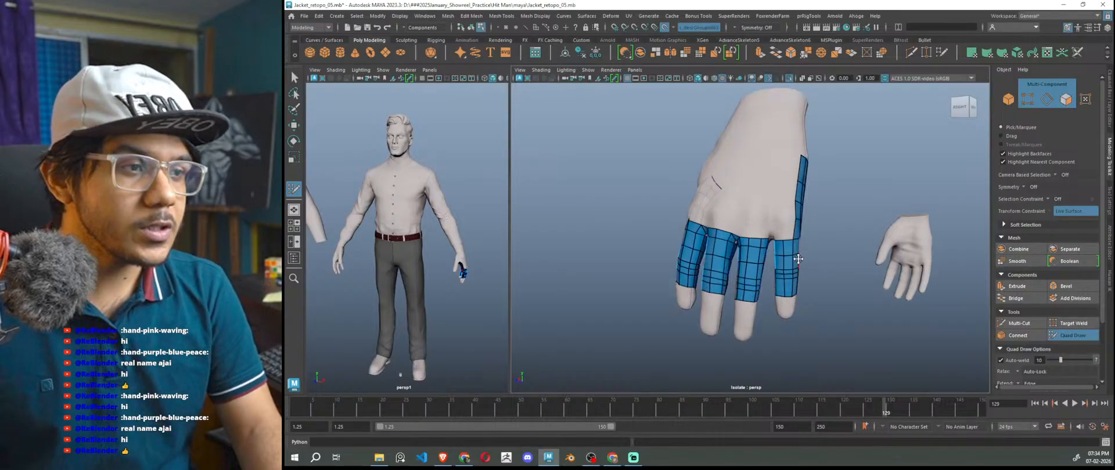
pyautogui.keyDown('alt'); pyautogui.moveTo(801, 243); pyautogui.dragTo(857, 216); pyautogui.keyUp('alt')
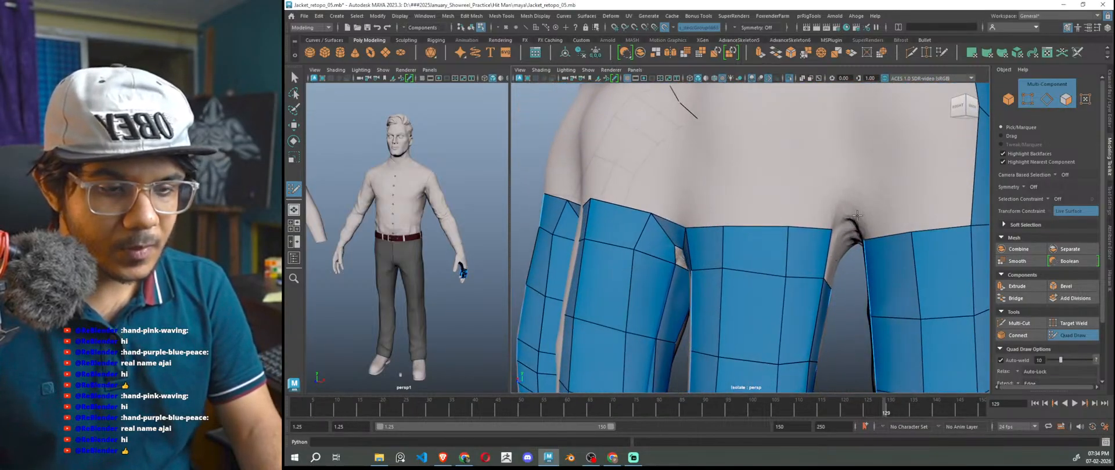
pyautogui.keyDown('shift'); pyautogui.click(822, 211); pyautogui.keyUp('shift')
pyautogui.keyDown('alt'); pyautogui.moveTo(822, 212); pyautogui.dragTo(865, 217); pyautogui.keyUp('alt')
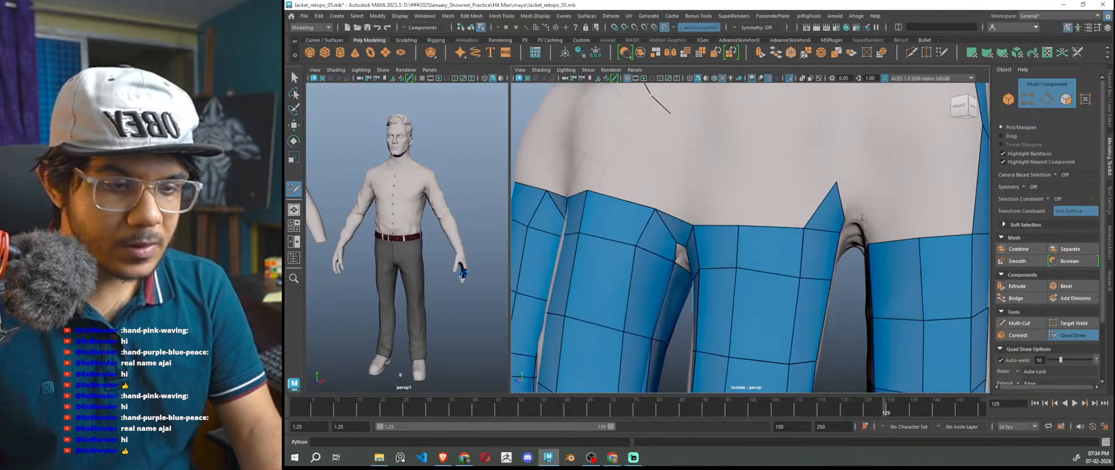
# - Fill the web between the ring and little fingers with quads joining both finger strips
pyautogui.moveTo(860, 196)
pyautogui.keyDown('alt'); pyautogui.mouseDown()
pyautogui.moveTo(862, 230)
pyautogui.moveTo(910, 230)
pyautogui.moveTo(871, 241)
pyautogui.moveTo(889, 291)
pyautogui.moveTo(919, 302)
pyautogui.moveTo(870, 283)
pyautogui.mouseUp(); pyautogui.keyUp('alt')
pyautogui.keyDown('shift'); pyautogui.click(863, 229); pyautogui.keyUp('shift')
pyautogui.scroll(-4, 889, 291)
pyautogui.scroll(4, 892, 290)
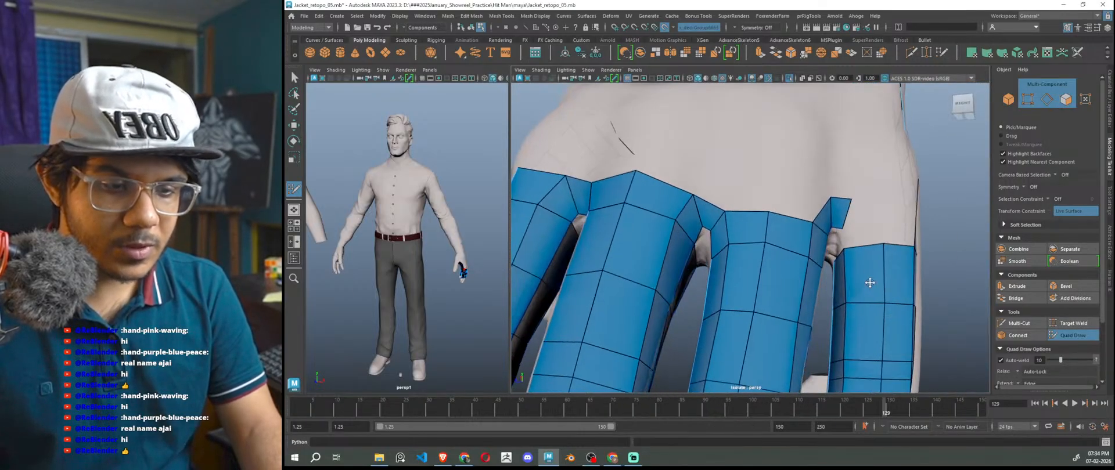
pyautogui.keyDown('alt'); pyautogui.moveTo(864, 272); pyautogui.dragTo(654, 321); pyautogui.keyUp('alt')
pyautogui.keyDown('alt'); pyautogui.moveTo(772, 177); pyautogui.dragTo(741, 145); pyautogui.keyUp('alt')
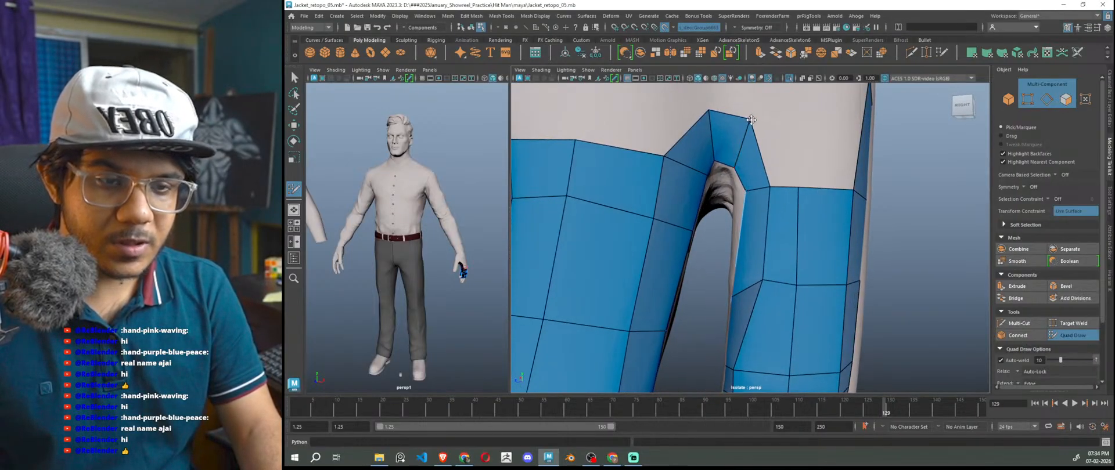
pyautogui.keyDown('alt'); pyautogui.moveTo(764, 186); pyautogui.dragTo(760, 233); pyautogui.keyUp('alt')
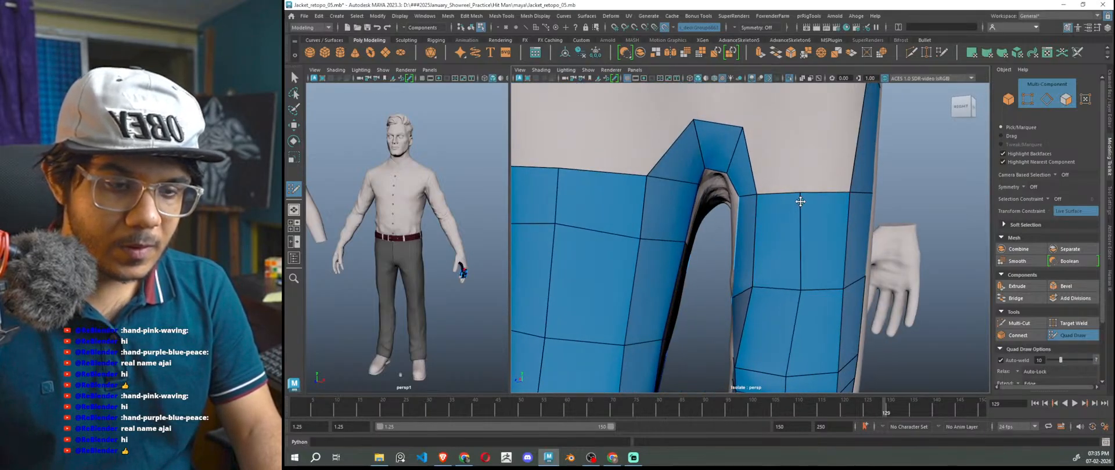
# - Even out the knuckle loop vertices on the back of the little finger
pyautogui.moveTo(803, 295); pyautogui.dragTo(801, 295)
pyautogui.scroll(-4, 805, 297)
pyautogui.keyDown('alt'); pyautogui.moveTo(805, 297); pyautogui.dragTo(792, 267, button='middle'); pyautogui.keyUp('alt')
pyautogui.scroll(5, 761, 269)
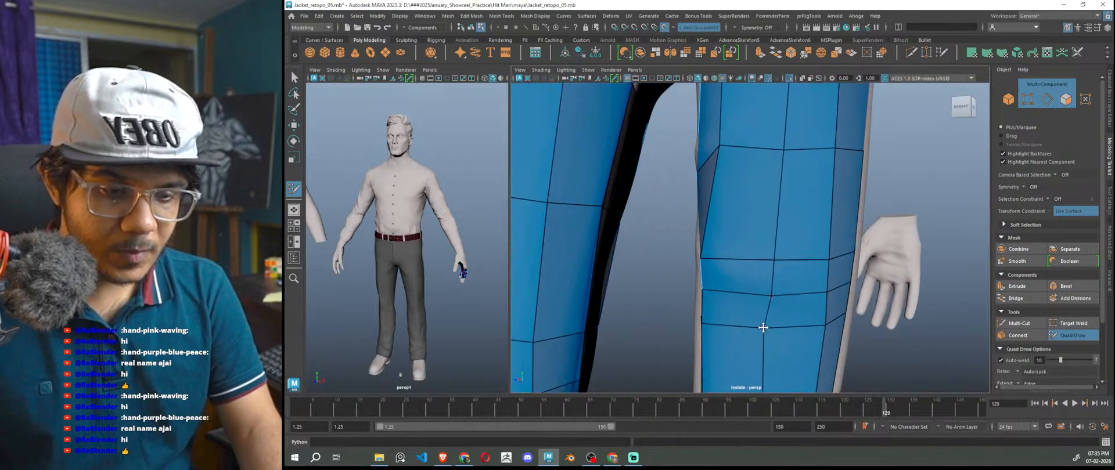
pyautogui.scroll(-4, 763, 327)
pyautogui.keyDown('alt'); pyautogui.moveTo(764, 328); pyautogui.dragTo(910, 312); pyautogui.keyUp('alt')
pyautogui.scroll(6, 708, 295)
pyautogui.keyDown('alt'); pyautogui.moveTo(715, 314); pyautogui.dragTo(697, 249); pyautogui.keyUp('alt')
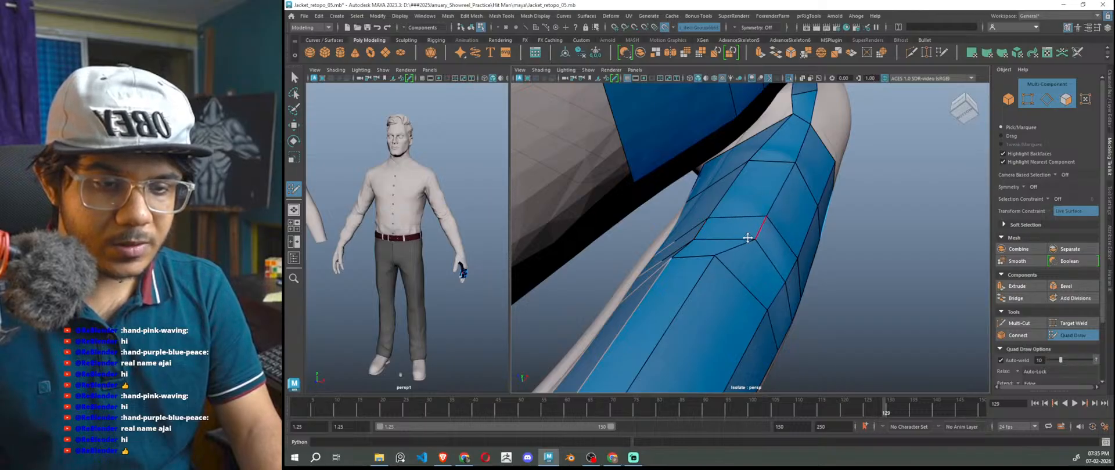
# - Reposition the vertices along the side of the little finger to straighten its edge flow
pyautogui.keyDown('alt'); pyautogui.moveTo(739, 301); pyautogui.dragTo(759, 256); pyautogui.keyUp('alt')
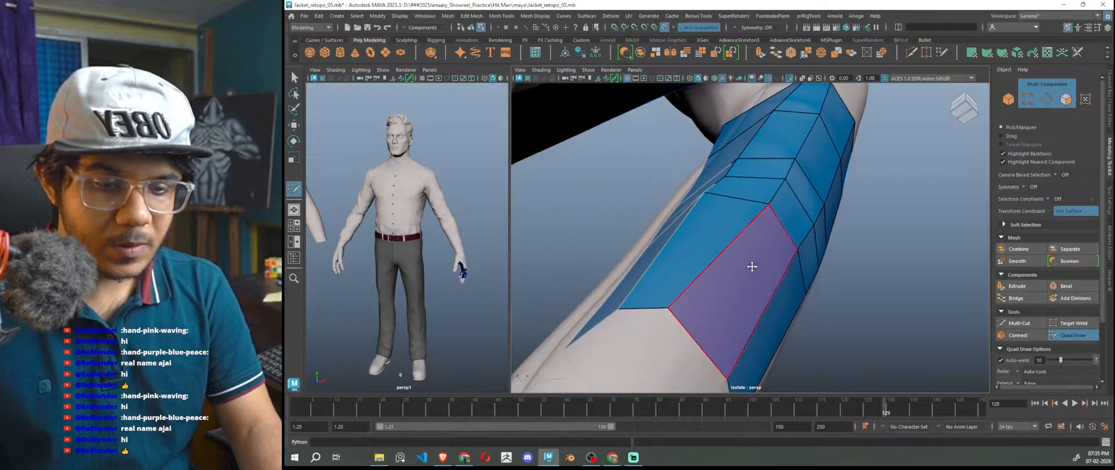
pyautogui.keyDown('alt'); pyautogui.moveTo(710, 326); pyautogui.dragTo(641, 344); pyautogui.keyUp('alt')
pyautogui.keyDown('alt'); pyautogui.moveTo(640, 344); pyautogui.dragTo(691, 264, button='right'); pyautogui.keyUp('alt')
pyautogui.keyDown('alt'); pyautogui.moveTo(672, 260); pyautogui.dragTo(732, 279); pyautogui.keyUp('alt')
pyautogui.moveTo(687, 228); pyautogui.dragTo(688, 219)
pyautogui.moveTo(687, 257); pyautogui.dragTo(684, 262)
pyautogui.keyDown('alt'); pyautogui.moveTo(696, 304); pyautogui.dragTo(657, 264, button='right'); pyautogui.keyUp('alt')
pyautogui.keyDown('alt'); pyautogui.moveTo(667, 258); pyautogui.dragTo(639, 241); pyautogui.keyUp('alt')
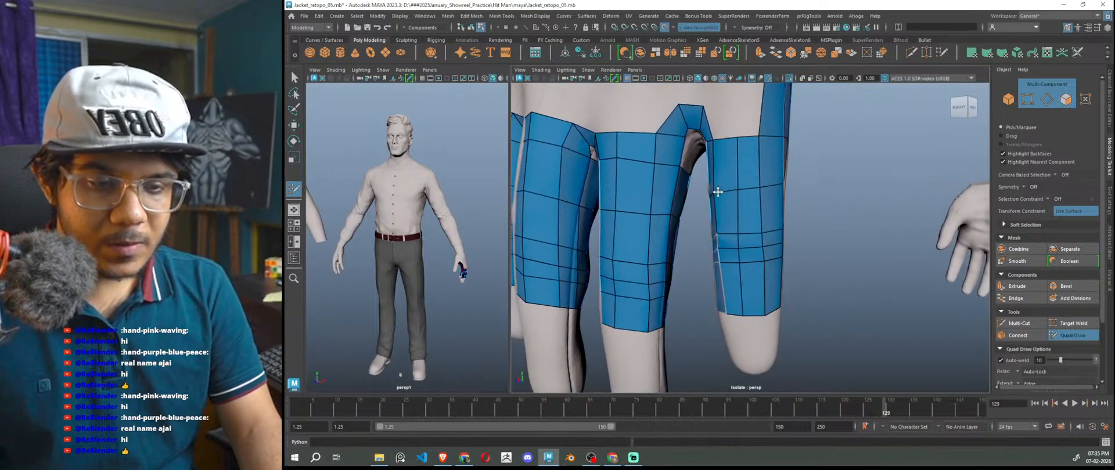
# - Check the little finger's edge flow from all sides and adjust a vertex near its base
pyautogui.keyDown('alt'); pyautogui.moveTo(718, 191); pyautogui.dragTo(888, 234); pyautogui.keyUp('alt')
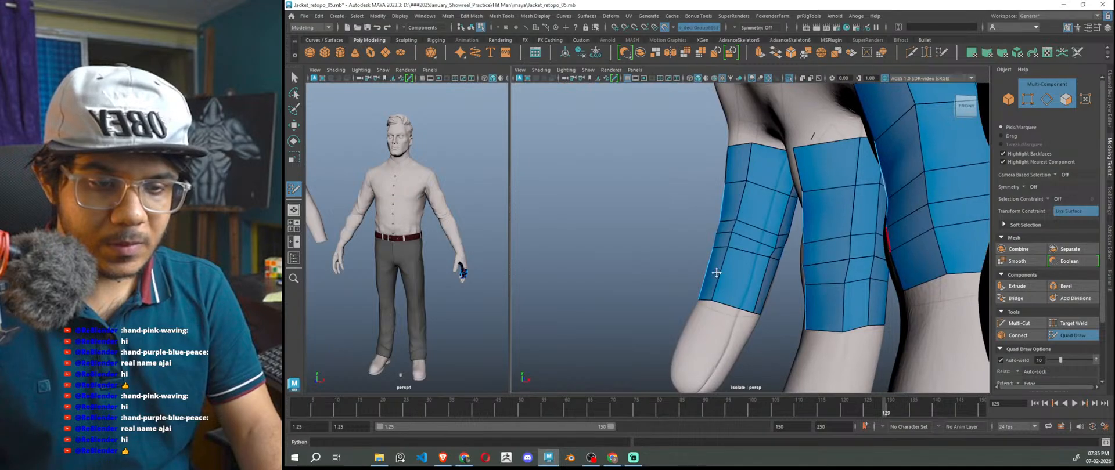
pyautogui.keyDown('alt'); pyautogui.moveTo(731, 267); pyautogui.dragTo(762, 258, button='right'); pyautogui.keyUp('alt')
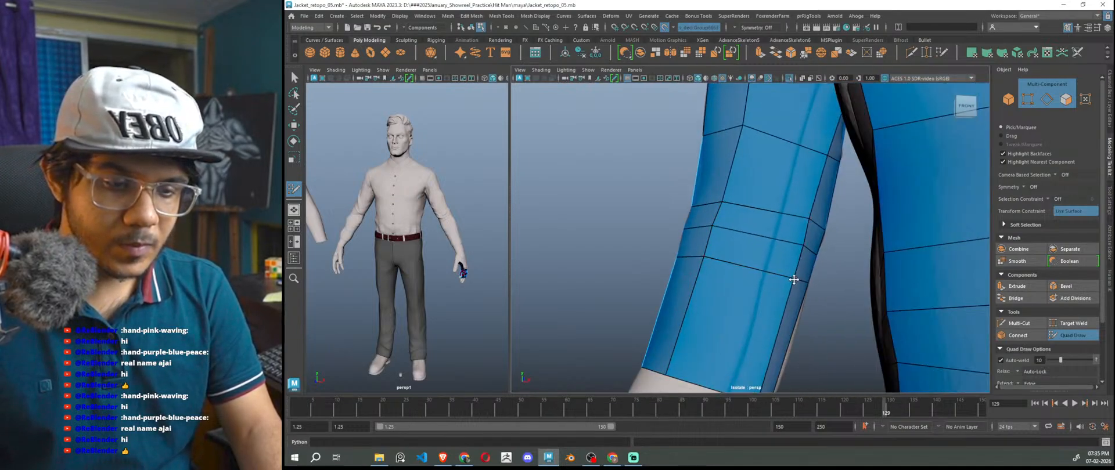
pyautogui.moveTo(795, 280)
pyautogui.keyDown('alt'); pyautogui.mouseDown()
pyautogui.moveTo(774, 319)
pyautogui.moveTo(714, 313)
pyautogui.moveTo(831, 308)
pyautogui.moveTo(757, 304)
pyautogui.moveTo(739, 281)
pyautogui.moveTo(742, 294)
pyautogui.moveTo(720, 308)
pyautogui.moveTo(728, 269)
pyautogui.mouseUp(); pyautogui.keyUp('alt')
pyautogui.scroll(3, 739, 273)
pyautogui.scroll(-5, 729, 286)
pyautogui.keyDown('alt'); pyautogui.moveTo(761, 310); pyautogui.dragTo(737, 318); pyautogui.keyUp('alt')
pyautogui.scroll(-3, 737, 317)
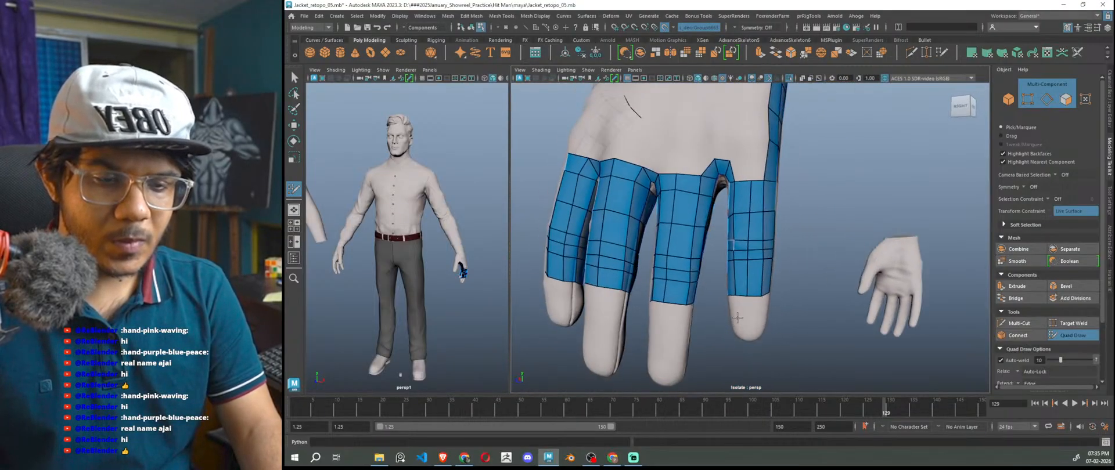
pyautogui.scroll(4, 749, 302)
pyautogui.keyDown('alt'); pyautogui.moveTo(779, 259); pyautogui.dragTo(741, 241); pyautogui.keyUp('alt')
pyautogui.moveTo(741, 181); pyautogui.dragTo(751, 177)
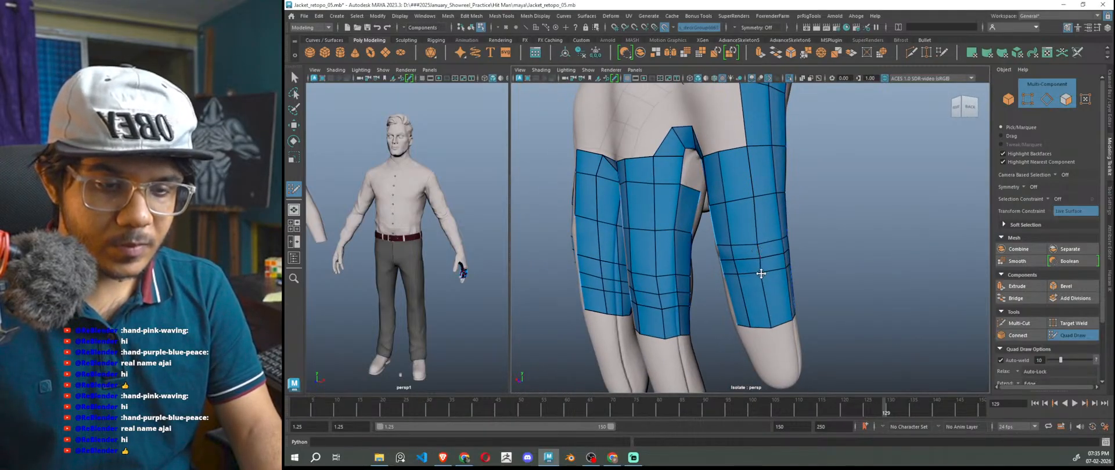
# - Shift the upper part of the little finger's palm-side lengthwise edge toward the ring finger
pyautogui.scroll(-3, 765, 282)
pyautogui.keyDown('alt'); pyautogui.moveTo(764, 282); pyautogui.dragTo(786, 275); pyautogui.keyUp('alt')
pyautogui.scroll(4, 782, 270)
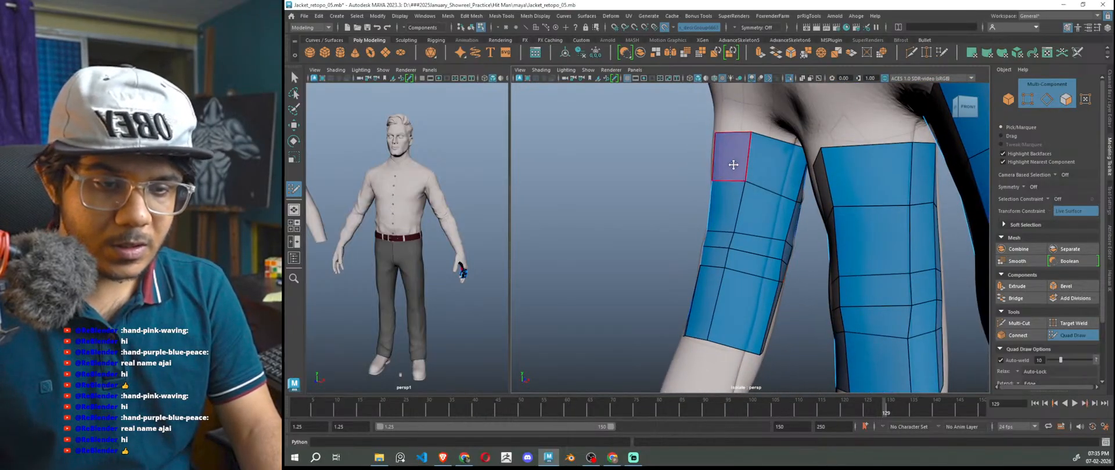
pyautogui.moveTo(786, 168); pyautogui.dragTo(783, 168)
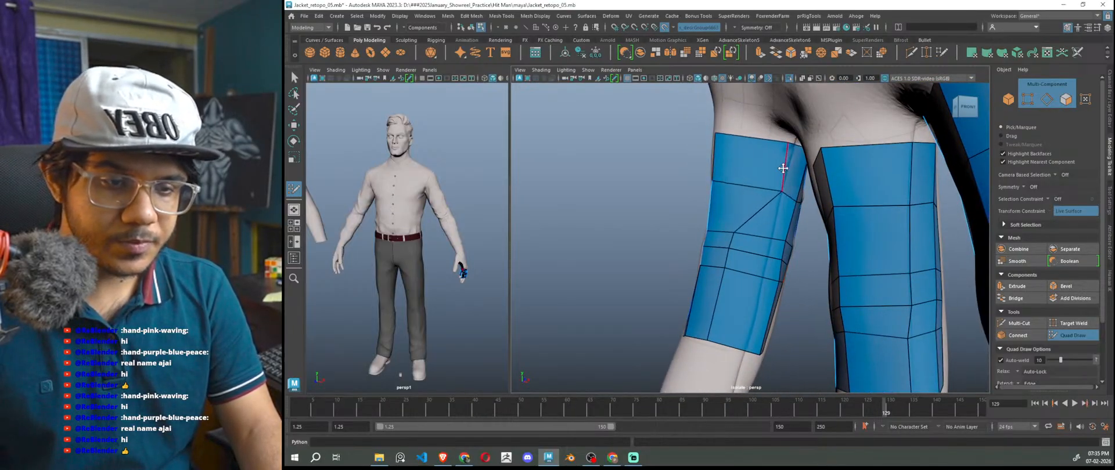
pyautogui.moveTo(729, 242); pyautogui.dragTo(768, 246)
pyautogui.moveTo(721, 284)
pyautogui.mouseDown()
pyautogui.moveTo(841, 319)
pyautogui.moveTo(882, 251)
pyautogui.mouseUp()
# - Align the remaining vertices of the little finger's palm-side center edge from its base to the open end
pyautogui.scroll(-4, 761, 296)
pyautogui.scroll(5, 772, 266)
pyautogui.moveTo(772, 266)
pyautogui.keyDown('alt'); pyautogui.mouseDown()
pyautogui.moveTo(809, 274)
pyautogui.moveTo(715, 226)
pyautogui.moveTo(749, 221)
pyautogui.mouseUp(); pyautogui.keyUp('alt')
pyautogui.moveTo(720, 139); pyautogui.dragTo(748, 143)
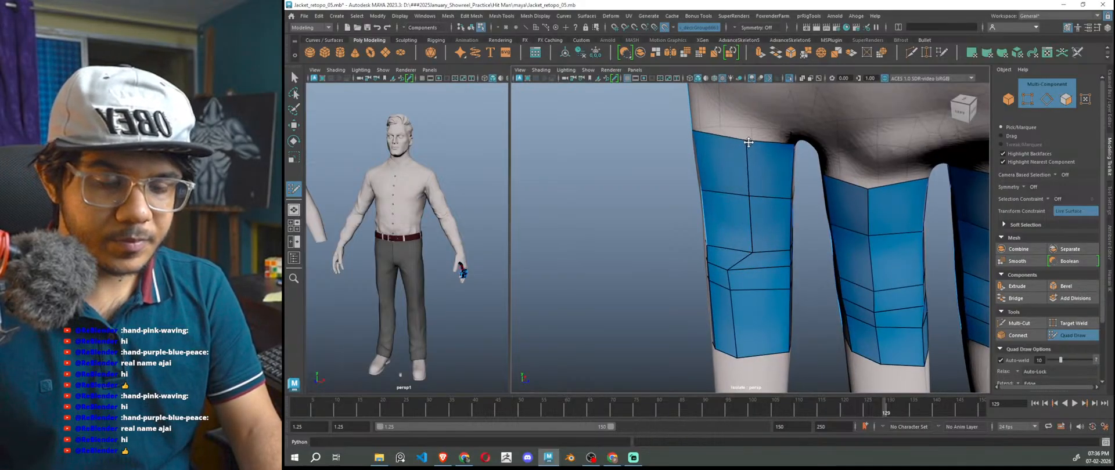
pyautogui.moveTo(728, 281); pyautogui.dragTo(748, 283)
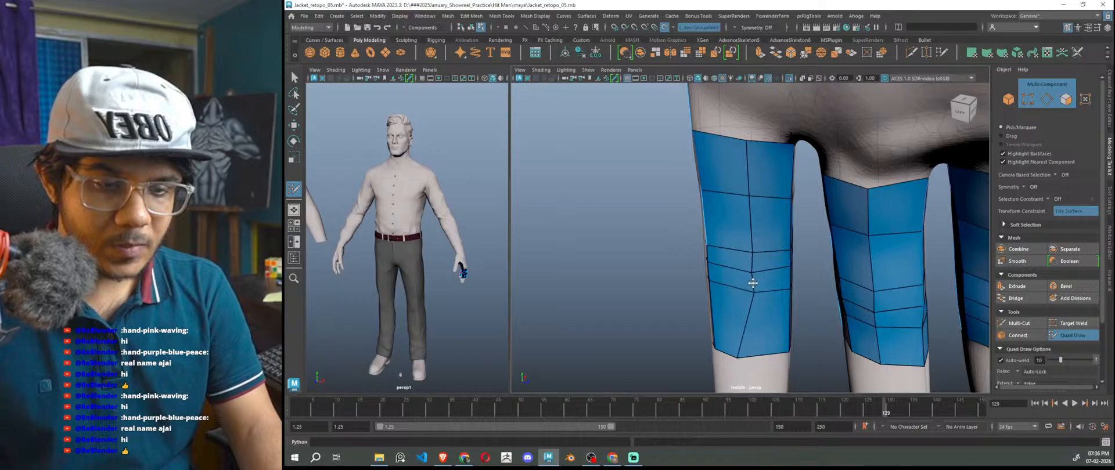
pyautogui.moveTo(738, 359); pyautogui.dragTo(837, 313)
pyautogui.scroll(-5, 764, 343)
pyautogui.scroll(4, 759, 267)
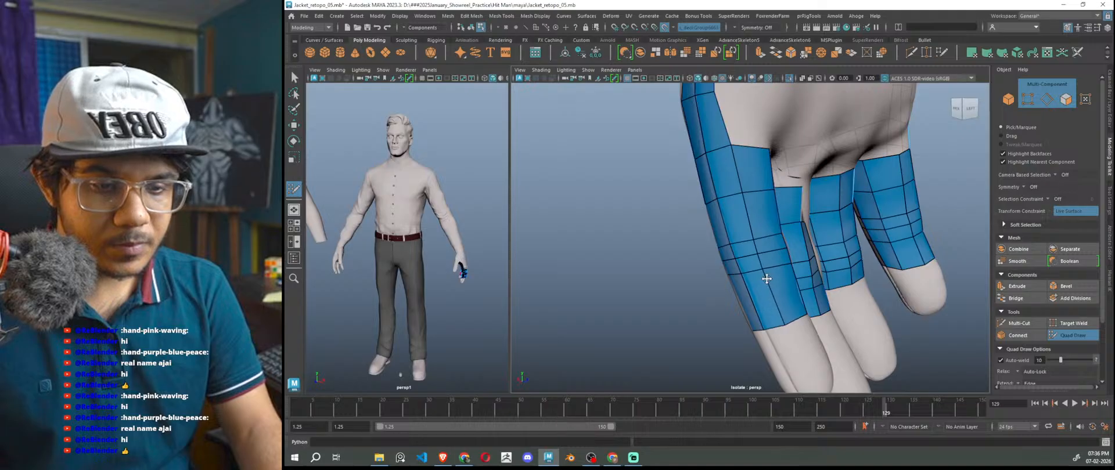
# - Reshape the quads over the ring and little finger web, including the adjoining ring-finger corner
pyautogui.keyDown('alt'); pyautogui.moveTo(767, 278); pyautogui.dragTo(642, 302); pyautogui.keyUp('alt')
pyautogui.scroll(-5, 726, 345)
pyautogui.scroll(4, 642, 302)
pyautogui.scroll(5, 725, 263)
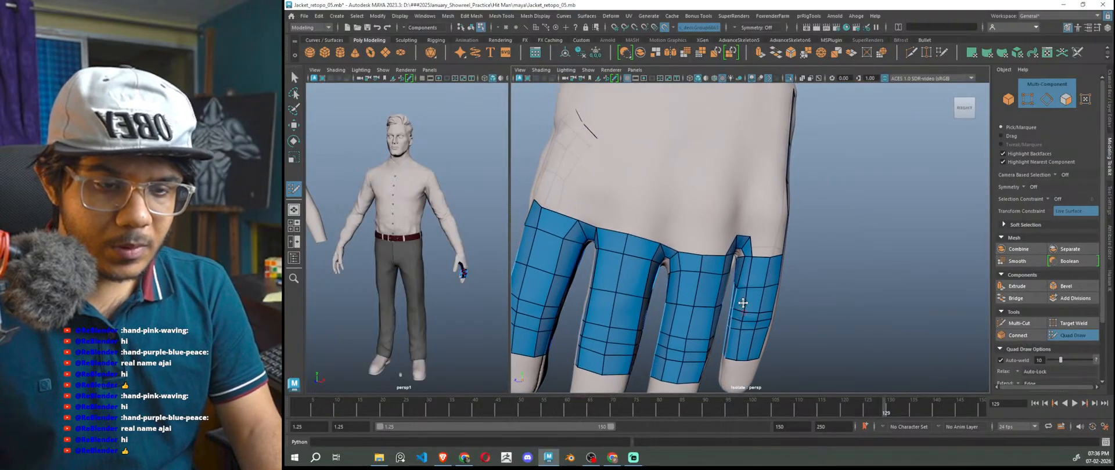
pyautogui.keyDown('alt'); pyautogui.moveTo(751, 294); pyautogui.dragTo(722, 278); pyautogui.keyUp('alt')
pyautogui.keyDown('alt'); pyautogui.moveTo(719, 276); pyautogui.dragTo(739, 288, button='middle'); pyautogui.keyUp('alt')
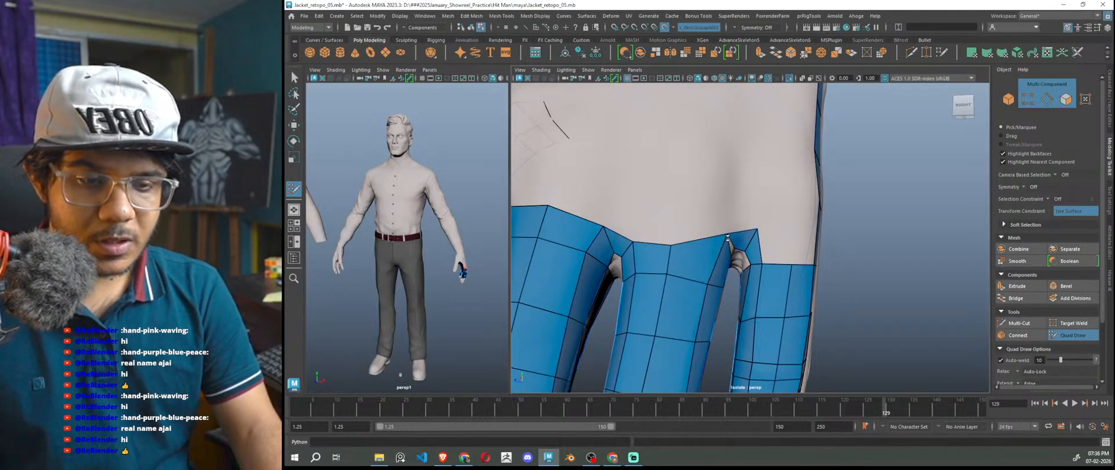
pyautogui.moveTo(722, 244)
pyautogui.keyDown('alt'); pyautogui.mouseDown()
pyautogui.moveTo(735, 246)
pyautogui.moveTo(726, 249)
pyautogui.mouseUp(); pyautogui.keyUp('alt')
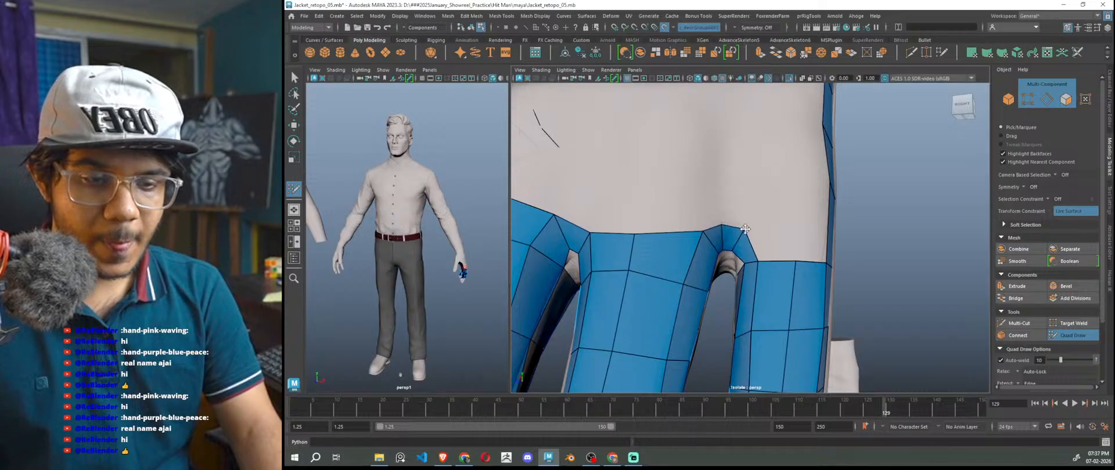
pyautogui.scroll(-4, 759, 311)
pyautogui.moveTo(759, 311)
pyautogui.keyDown('alt'); pyautogui.mouseDown()
pyautogui.moveTo(773, 344)
pyautogui.moveTo(711, 256)
pyautogui.mouseUp(); pyautogui.keyUp('alt')
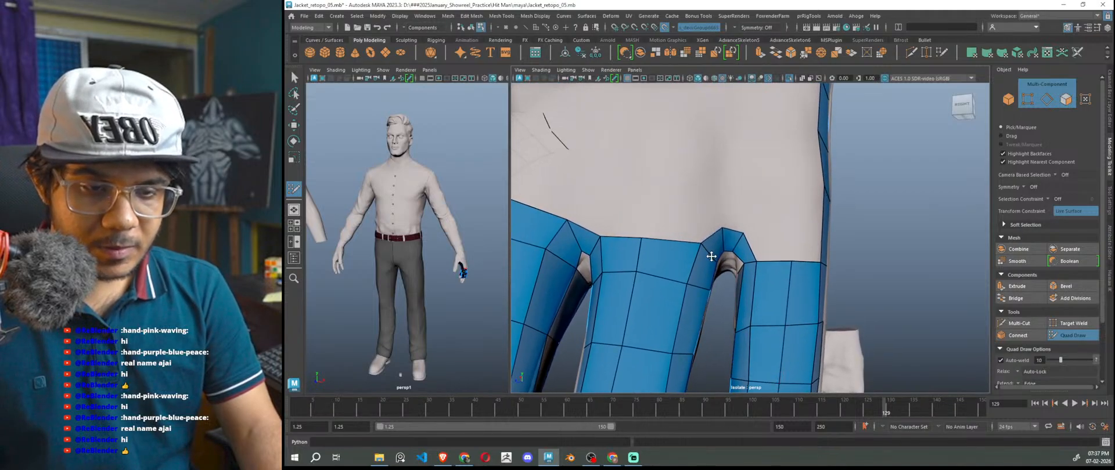
# - Smooth the upper edge of the ring and little finger web to follow the line of the finger bases
pyautogui.keyDown('alt'); pyautogui.moveTo(729, 293); pyautogui.dragTo(711, 289); pyautogui.keyUp('alt')
pyautogui.keyDown('alt'); pyautogui.moveTo(710, 288); pyautogui.dragTo(736, 318, button='right'); pyautogui.keyUp('alt')
pyautogui.moveTo(657, 249); pyautogui.dragTo(749, 279)
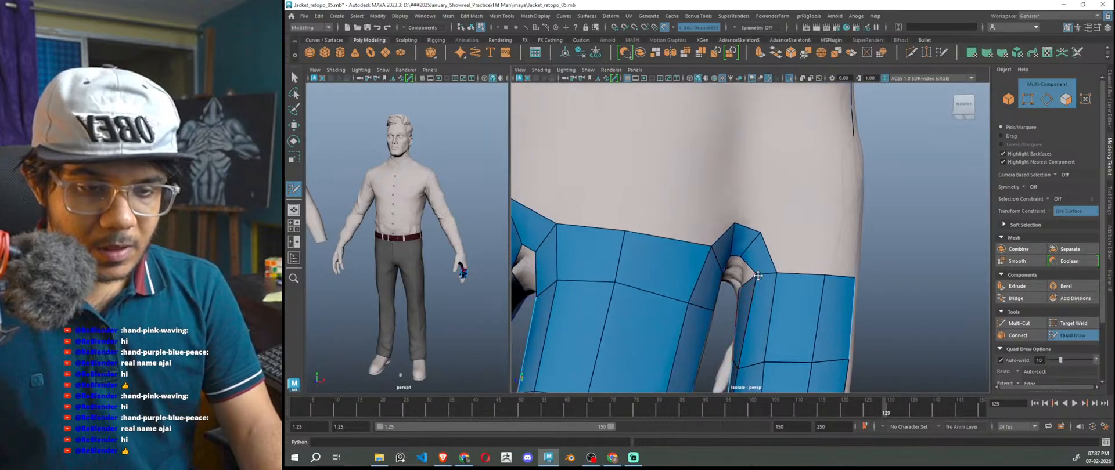
pyautogui.keyDown('alt'); pyautogui.moveTo(746, 314); pyautogui.dragTo(737, 228); pyautogui.keyUp('alt')
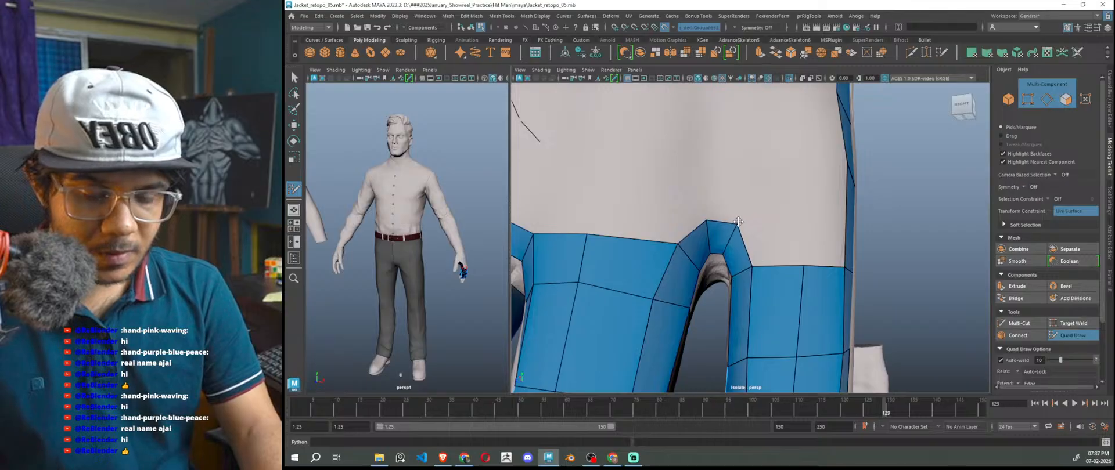
pyautogui.keyDown('alt'); pyautogui.moveTo(742, 223); pyautogui.dragTo(733, 316, button='right'); pyautogui.keyUp('alt')
pyautogui.keyDown('alt'); pyautogui.moveTo(733, 316); pyautogui.dragTo(727, 256); pyautogui.keyUp('alt')
pyautogui.keyDown('alt'); pyautogui.moveTo(723, 230); pyautogui.dragTo(780, 359, button='right'); pyautogui.keyUp('alt')
pyautogui.keyDown('alt'); pyautogui.moveTo(780, 358); pyautogui.dragTo(759, 331); pyautogui.keyUp('alt')
pyautogui.keyDown('alt'); pyautogui.moveTo(759, 331); pyautogui.dragTo(744, 281, button='right'); pyautogui.keyUp('alt')
pyautogui.keyDown('alt'); pyautogui.moveTo(744, 281); pyautogui.dragTo(798, 265, button='middle'); pyautogui.keyUp('alt')
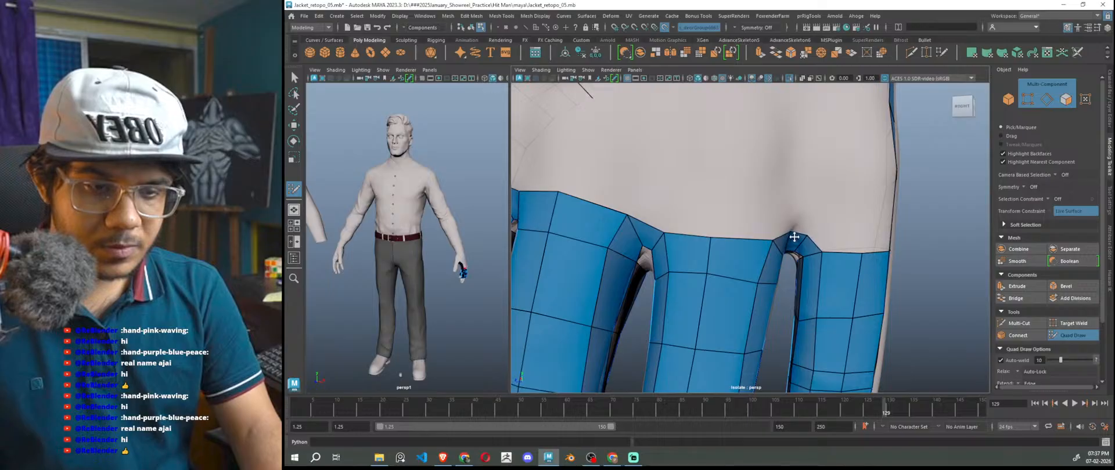
# - Delete the middle edge of the ring and little finger web and reposition the little finger's upper corner beside it on the hand's back
pyautogui.moveTo(805, 299)
pyautogui.keyDown('alt'); pyautogui.mouseDown()
pyautogui.moveTo(784, 295)
pyautogui.moveTo(801, 288)
pyautogui.mouseUp(); pyautogui.keyUp('alt')
pyautogui.keyDown('alt'); pyautogui.moveTo(802, 288); pyautogui.dragTo(800, 236, button='right'); pyautogui.keyUp('alt')
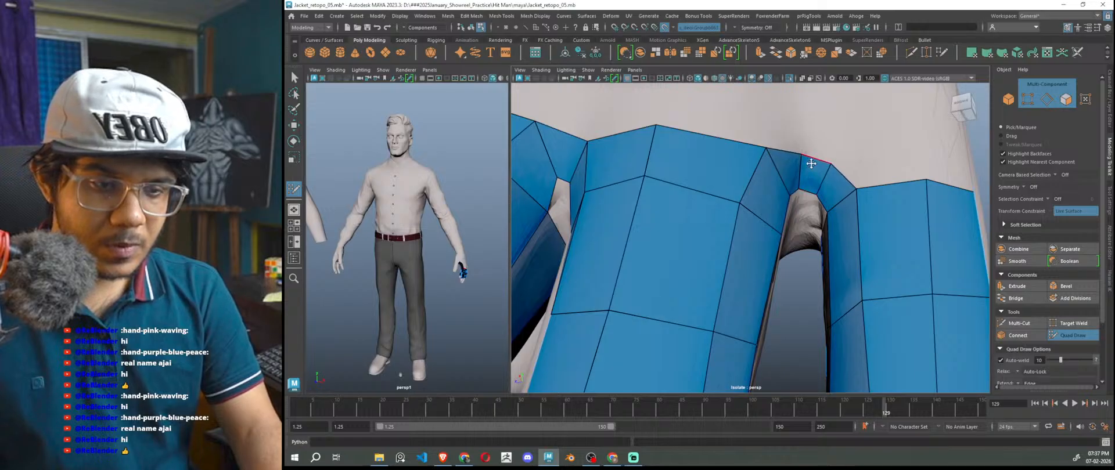
pyautogui.keyDown('alt'); pyautogui.moveTo(811, 164); pyautogui.dragTo(831, 267, button='right'); pyautogui.keyUp('alt')
pyautogui.keyDown('alt'); pyautogui.moveTo(831, 267); pyautogui.dragTo(847, 307, button='middle'); pyautogui.keyUp('alt')
pyautogui.keyDown('alt'); pyautogui.moveTo(847, 307); pyautogui.dragTo(829, 322); pyautogui.keyUp('alt')
pyautogui.keyDown('alt'); pyautogui.moveTo(829, 322); pyautogui.dragTo(751, 308, button='right'); pyautogui.keyUp('alt')
pyautogui.keyDown('alt'); pyautogui.moveTo(715, 239); pyautogui.dragTo(771, 247); pyautogui.keyUp('alt')
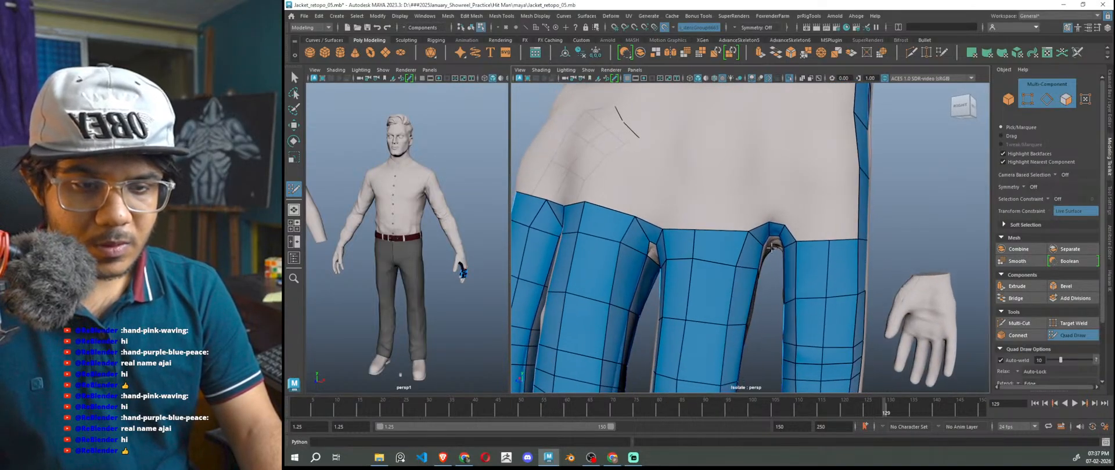
pyautogui.scroll(2, 771, 247)
pyautogui.keyDown('ctrl'); pyautogui.keyDown('shift'); pyautogui.click(776, 228); pyautogui.keyUp('shift'); pyautogui.keyUp('ctrl')
pyautogui.moveTo(761, 242); pyautogui.dragTo(800, 226)
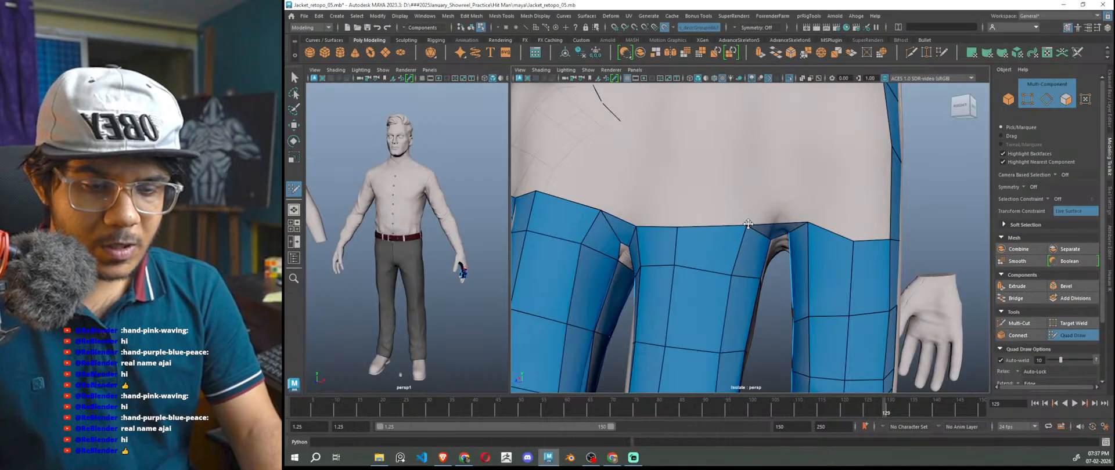
pyautogui.keyDown('alt'); pyautogui.moveTo(807, 223); pyautogui.dragTo(796, 177); pyautogui.keyUp('alt')
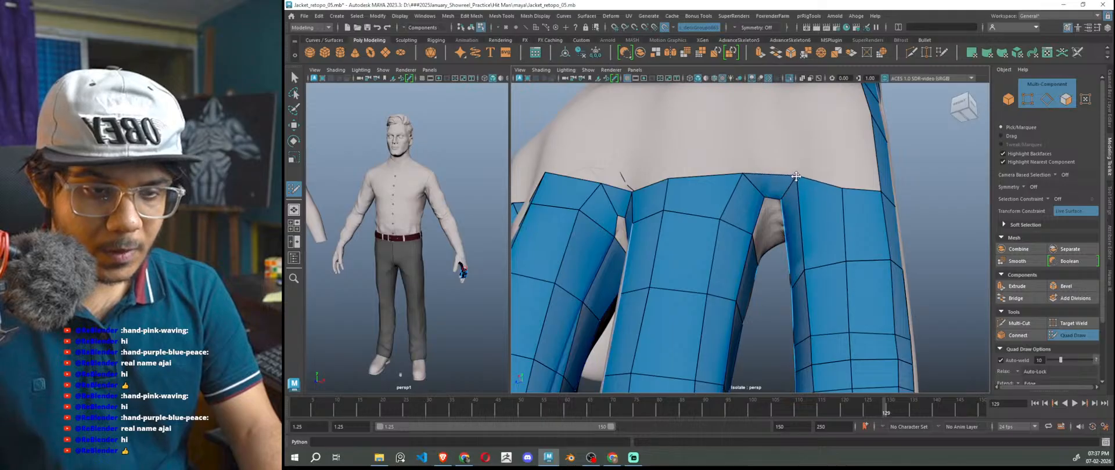
pyautogui.scroll(-3, 797, 194)
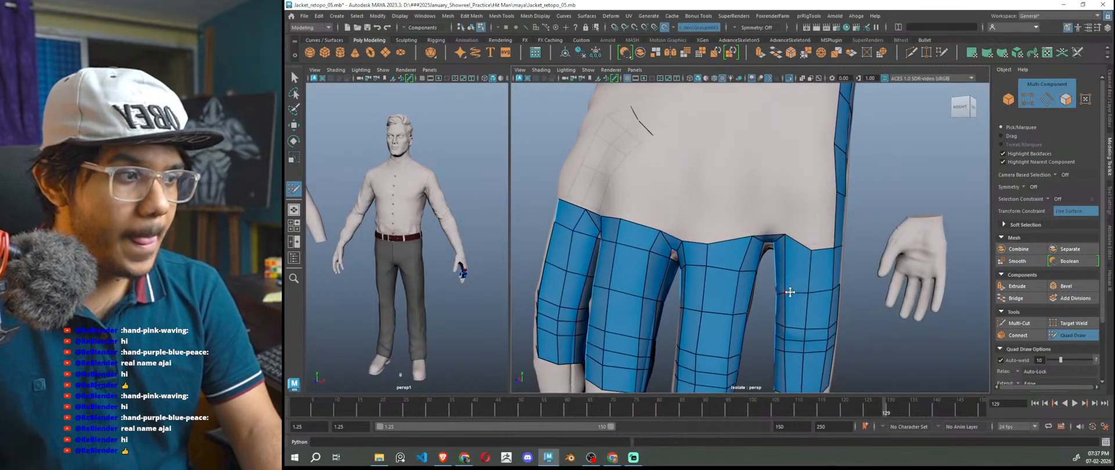
# - Raise the ring finger's base corner beside the little finger web on the back of the hand
pyautogui.scroll(4, 788, 289)
pyautogui.moveTo(752, 233); pyautogui.dragTo(754, 223)
pyautogui.scroll(-4, 784, 280)
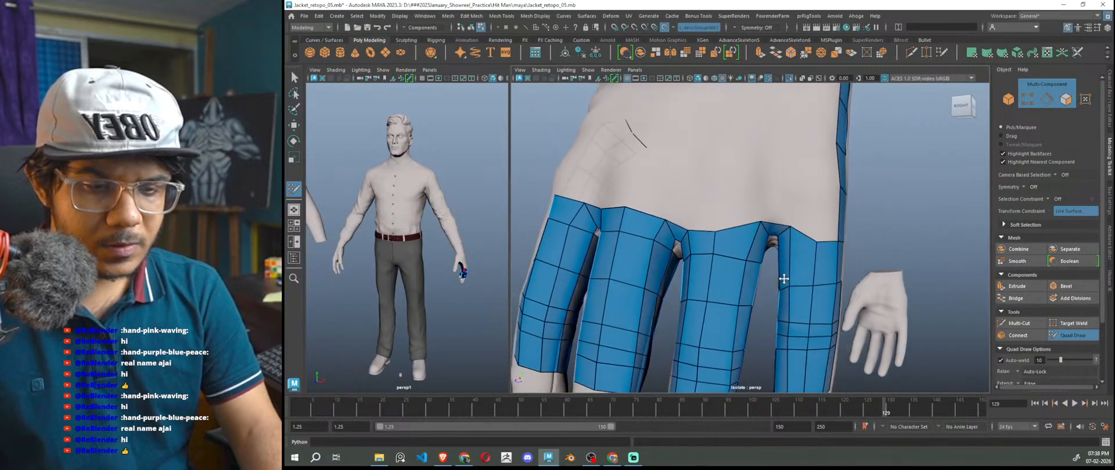
pyautogui.scroll(2, 784, 280)
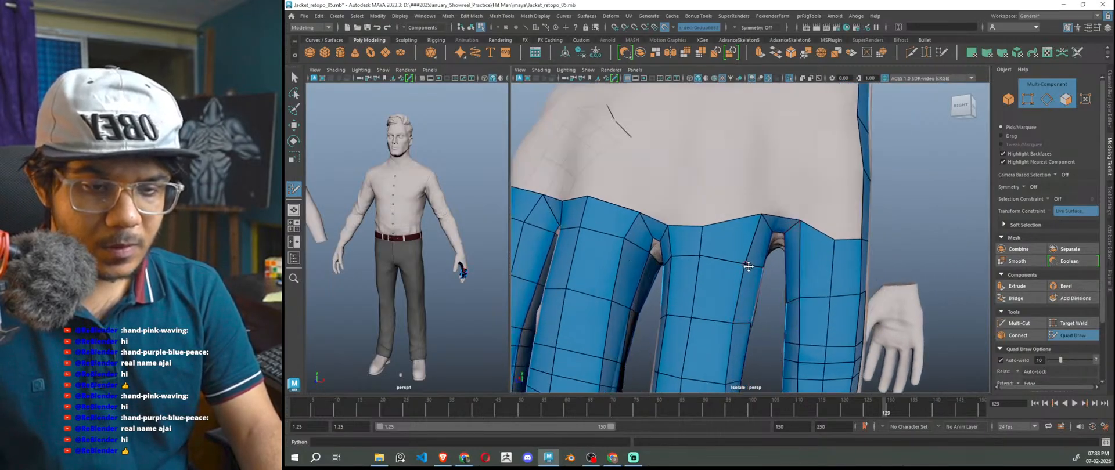
pyautogui.scroll(-3, 748, 266)
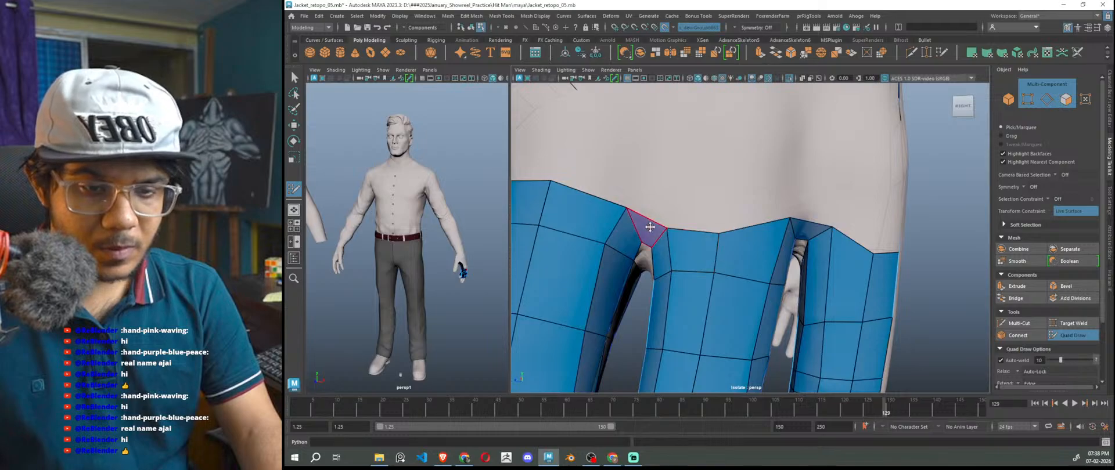
# - Level the upper border vertices across the ring and little finger bases into one even line on the hand's back
pyautogui.scroll(-5, 672, 222)
pyautogui.moveTo(828, 317)
pyautogui.keyDown('alt'); pyautogui.mouseDown()
pyautogui.moveTo(855, 328)
pyautogui.moveTo(845, 324)
pyautogui.mouseUp(); pyautogui.keyUp('alt')
pyautogui.keyDown('alt'); pyautogui.moveTo(742, 272); pyautogui.dragTo(719, 263); pyautogui.keyUp('alt')
pyautogui.scroll(5, 759, 305)
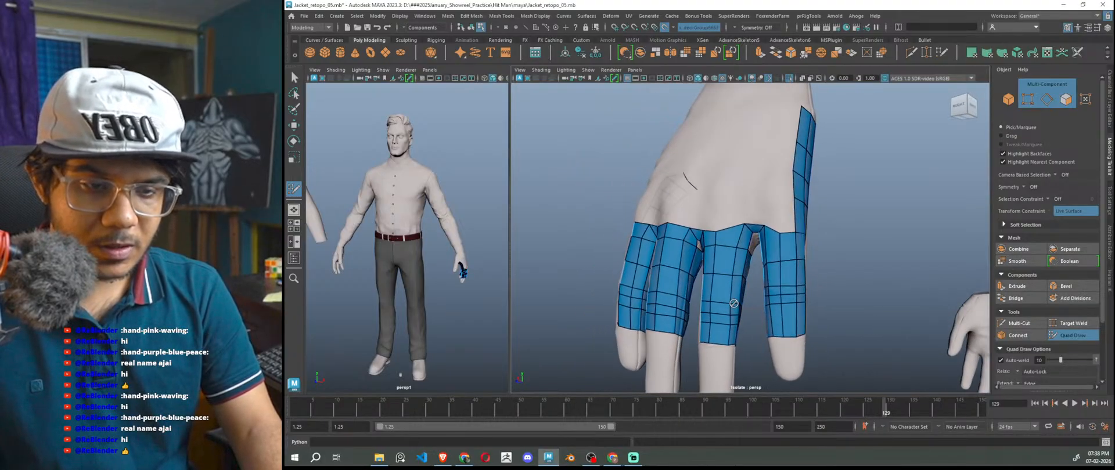
pyautogui.scroll(-5, 787, 256)
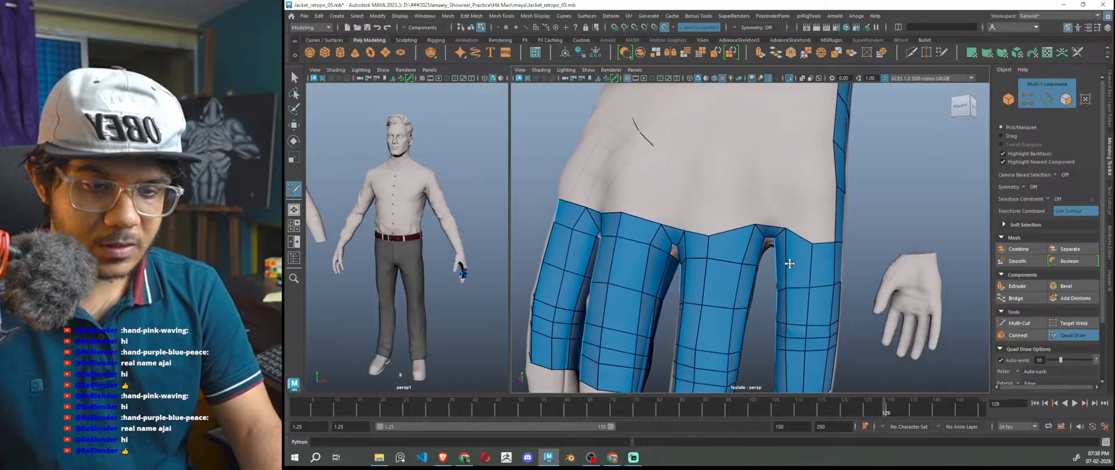
pyautogui.scroll(2, 796, 278)
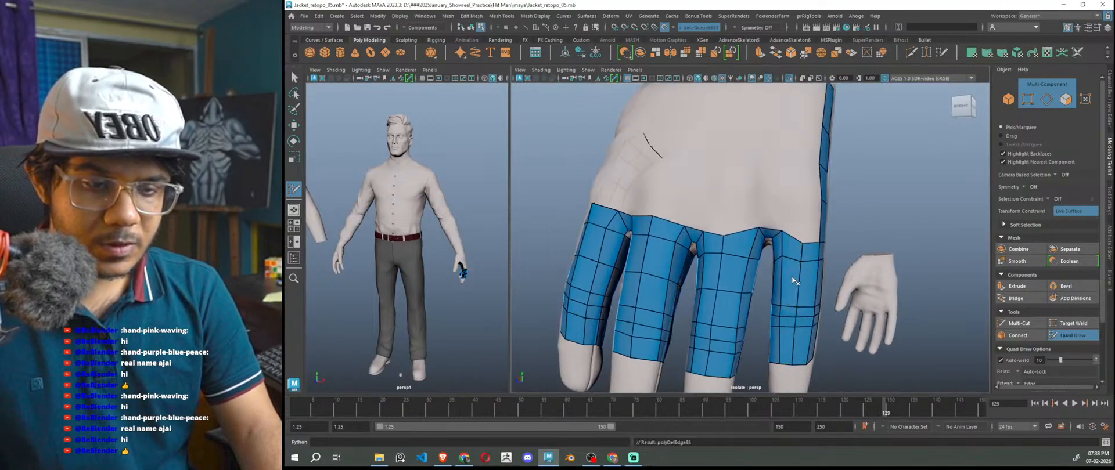
pyautogui.scroll(3, 836, 279)
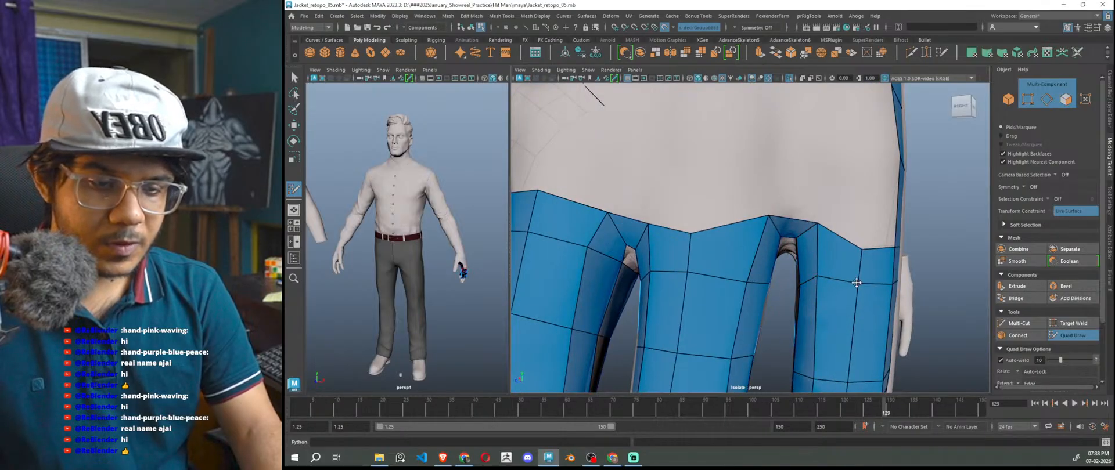
pyautogui.scroll(-3, 865, 241)
pyautogui.scroll(3, 805, 253)
pyautogui.scroll(-1, 813, 273)
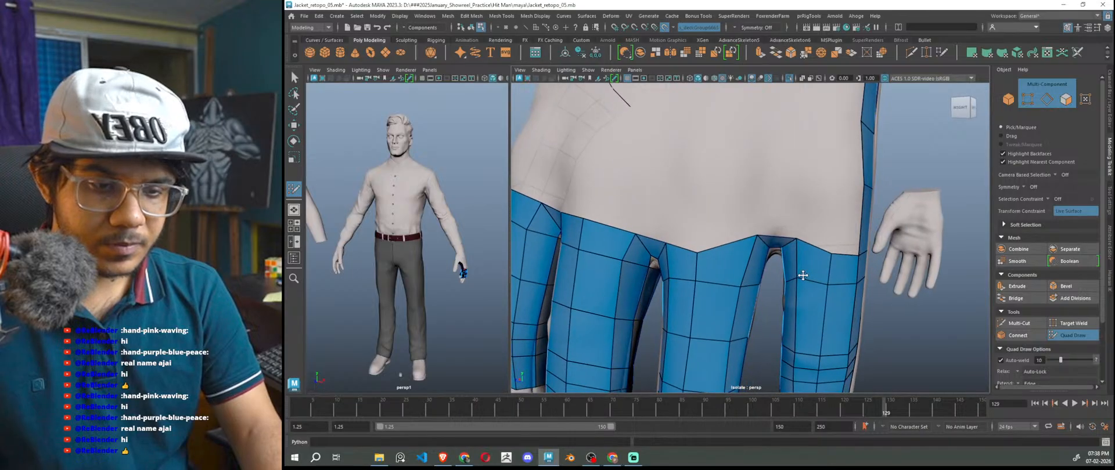
pyautogui.moveTo(794, 291)
pyautogui.keyDown('alt'); pyautogui.mouseDown()
pyautogui.moveTo(801, 270)
pyautogui.moveTo(801, 292)
pyautogui.mouseUp(); pyautogui.keyUp('alt')
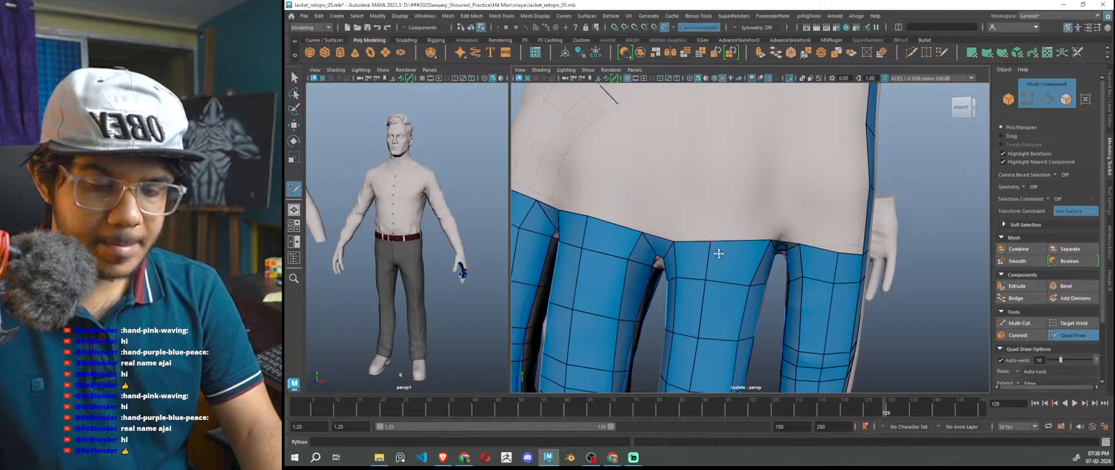
# - Examine the ring and little finger web from both the back and the palm side of the hand
pyautogui.scroll(-3, 717, 252)
pyautogui.keyDown('alt'); pyautogui.moveTo(774, 279); pyautogui.dragTo(779, 294); pyautogui.keyUp('alt')
pyautogui.scroll(3, 784, 282)
pyautogui.scroll(-5, 785, 274)
pyautogui.keyDown('alt'); pyautogui.moveTo(781, 279); pyautogui.dragTo(980, 289); pyautogui.keyUp('alt')
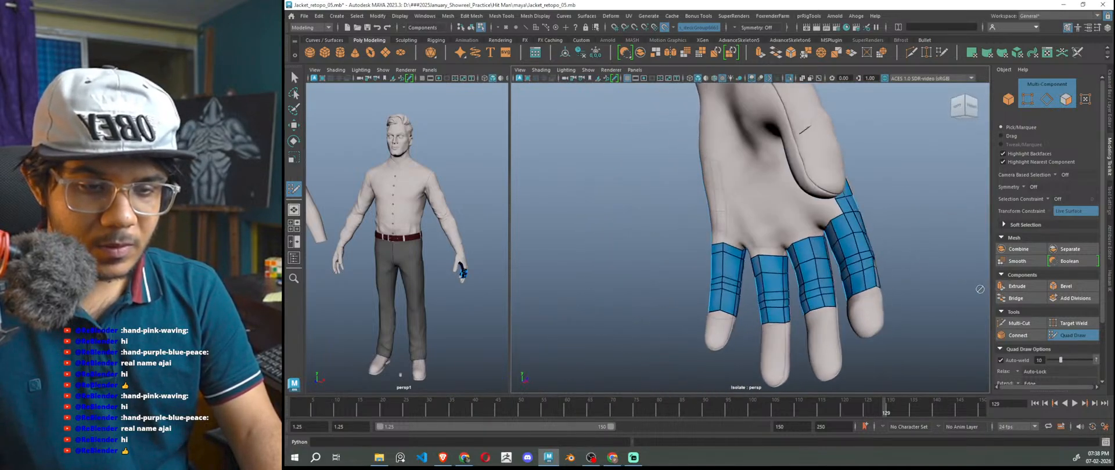
pyautogui.scroll(8, 734, 285)
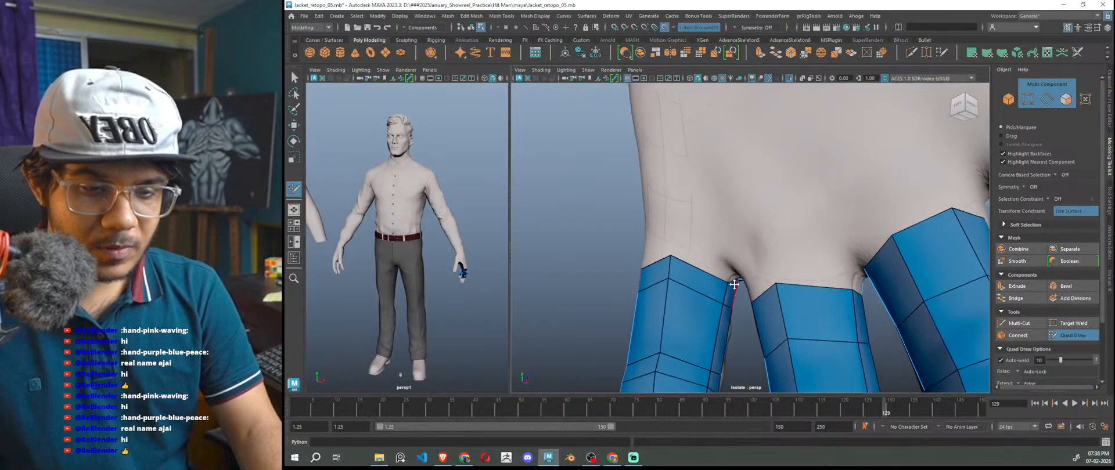
pyautogui.scroll(3, 734, 284)
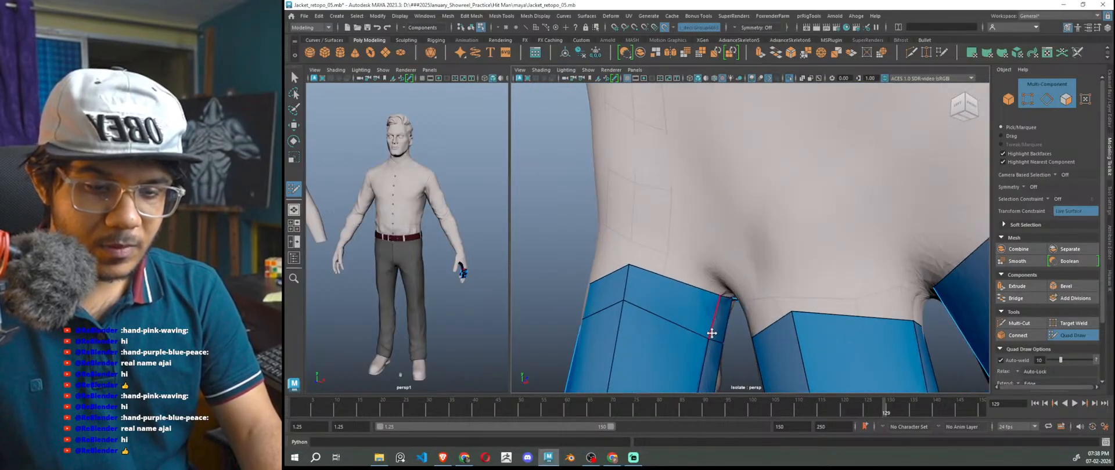
pyautogui.scroll(-4, 711, 329)
pyautogui.keyDown('alt'); pyautogui.moveTo(829, 339); pyautogui.dragTo(1040, 353); pyautogui.keyUp('alt')
pyautogui.scroll(-2, 838, 326)
pyautogui.scroll(-3, 838, 326)
pyautogui.moveTo(842, 326)
pyautogui.keyDown('alt'); pyautogui.mouseDown()
pyautogui.moveTo(919, 326)
pyautogui.moveTo(842, 325)
pyautogui.mouseUp(); pyautogui.keyUp('alt')
pyautogui.scroll(4, 774, 288)
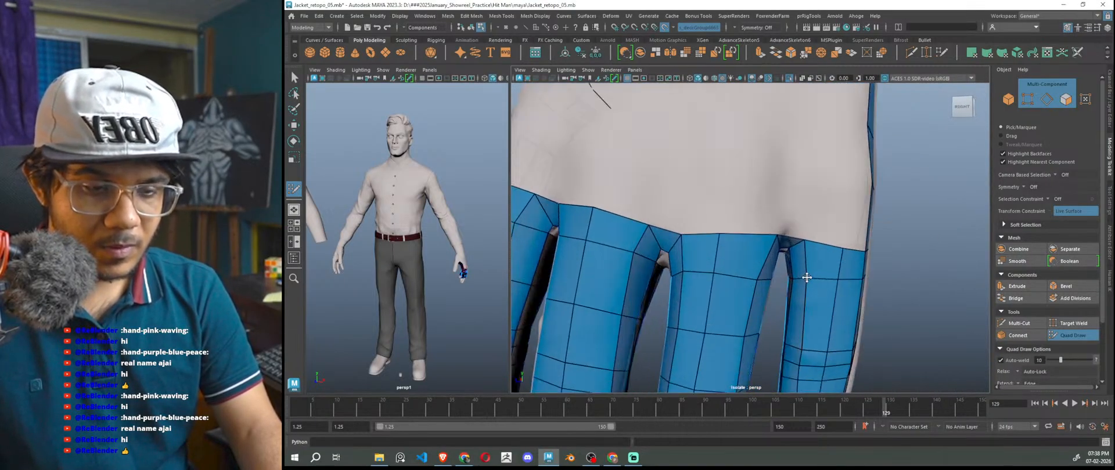
# - Delete the surplus crosswise edge loop between the base and knuckle loops on the ring, middle and index fingers
pyautogui.scroll(-4, 809, 288)
pyautogui.scroll(3, 784, 306)
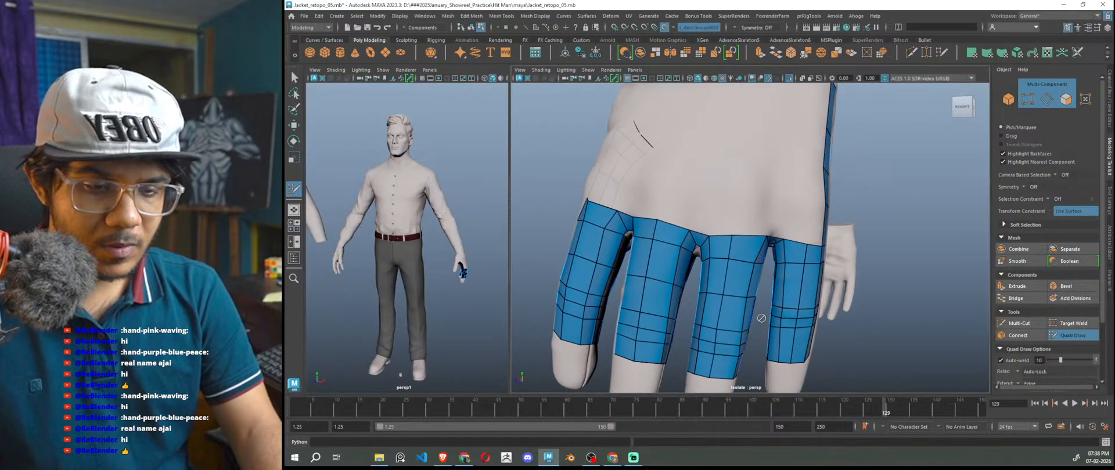
pyautogui.keyDown('ctrl'); pyautogui.keyDown('shift'); pyautogui.click(740, 302); pyautogui.keyUp('shift'); pyautogui.keyUp('ctrl')
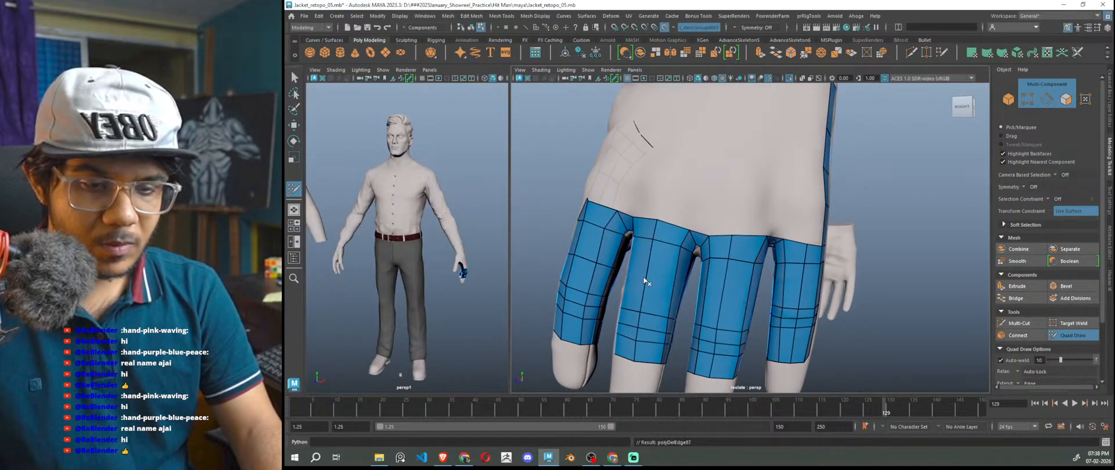
pyautogui.keyDown('ctrl'); pyautogui.keyDown('shift'); pyautogui.click(588, 261); pyautogui.keyUp('shift'); pyautogui.keyUp('ctrl')
pyautogui.scroll(-4, 779, 320)
pyautogui.keyDown('alt'); pyautogui.moveTo(808, 328); pyautogui.dragTo(843, 339); pyautogui.keyUp('alt')
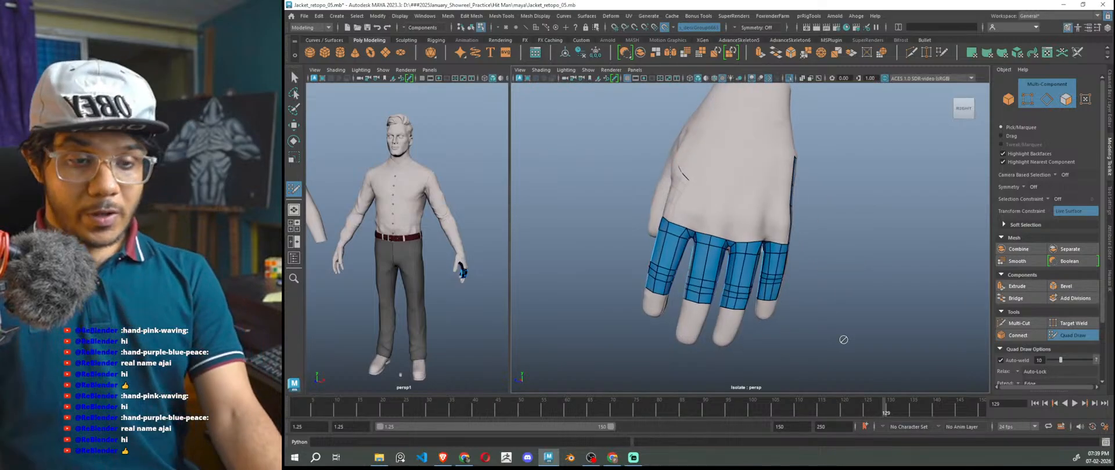
# - Inspect the quad flow around the finger bases and webs up close and from a distance
pyautogui.scroll(6, 790, 313)
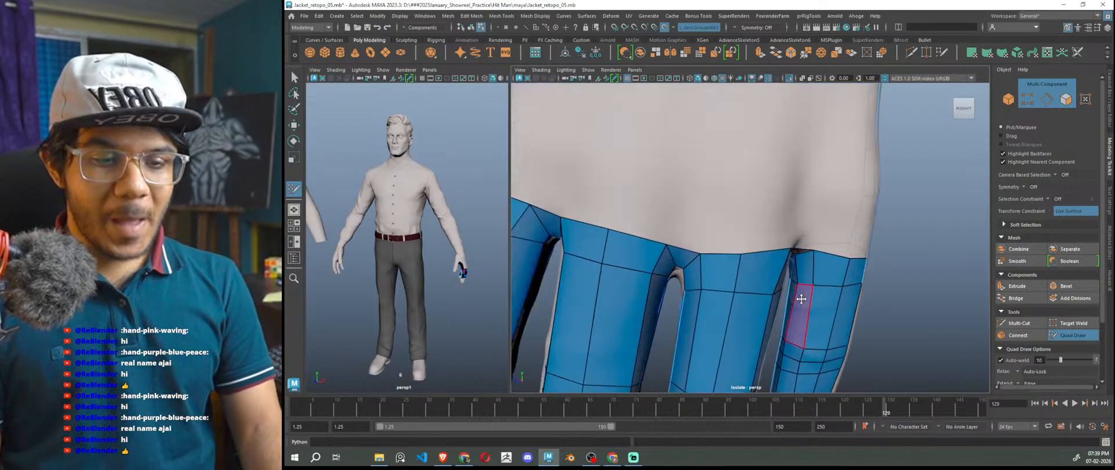
pyautogui.keyDown('alt'); pyautogui.moveTo(781, 279); pyautogui.dragTo(796, 273); pyautogui.keyUp('alt')
pyautogui.keyDown('alt'); pyautogui.moveTo(738, 238); pyautogui.dragTo(686, 217); pyautogui.keyUp('alt')
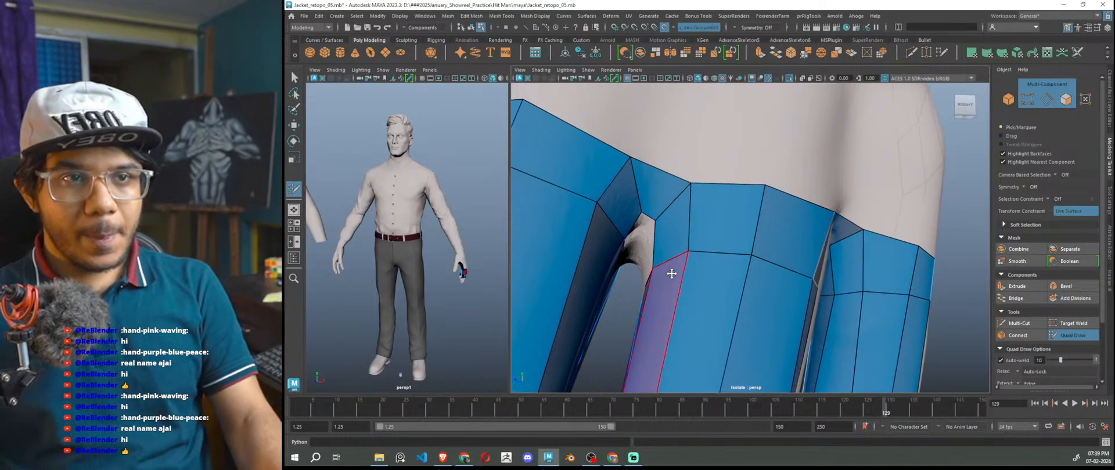
pyautogui.scroll(-2, 757, 282)
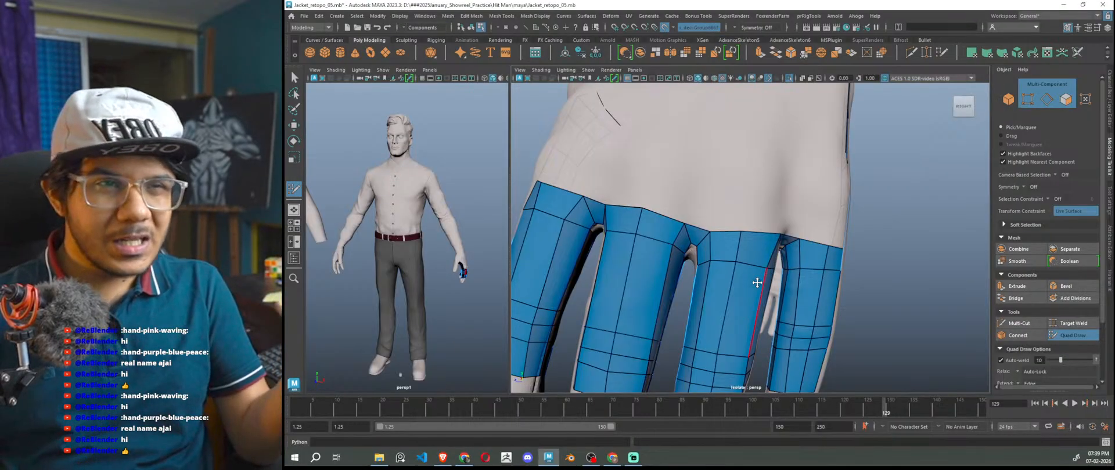
pyautogui.keyDown('alt'); pyautogui.moveTo(756, 283); pyautogui.dragTo(796, 282); pyautogui.keyUp('alt')
pyautogui.keyDown('alt'); pyautogui.moveTo(797, 282); pyautogui.dragTo(830, 299, button='right'); pyautogui.keyUp('alt')
pyautogui.scroll(-5, 830, 300)
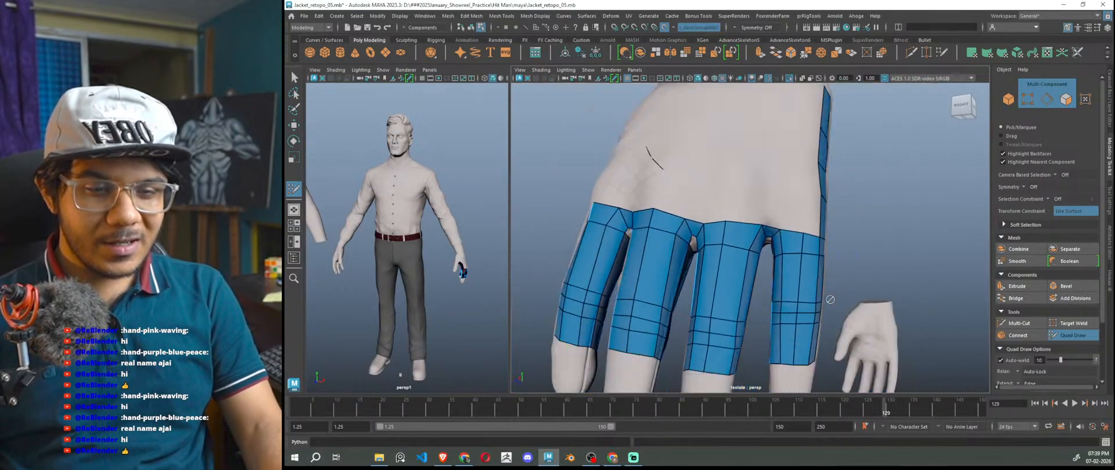
pyautogui.moveTo(828, 301)
pyautogui.keyDown('alt'); pyautogui.mouseDown()
pyautogui.moveTo(818, 319)
pyautogui.moveTo(966, 326)
pyautogui.moveTo(833, 325)
pyautogui.moveTo(866, 329)
pyautogui.moveTo(848, 307)
pyautogui.mouseUp(); pyautogui.keyUp('alt')
pyautogui.scroll(-9, 856, 316)
pyautogui.scroll(1, 835, 310)
pyautogui.scroll(2, 836, 311)
# - Leave Quad Draw, select the hand retopology mesh in object mode, and isolate and frame it in the full-character view
pyautogui.press('w')
pyautogui.moveTo(865, 180); pyautogui.dragTo(889, 166, button='right')
pyautogui.click(888, 166)
pyautogui.click(724, 256)
pyautogui.scroll(2, 418, 321)
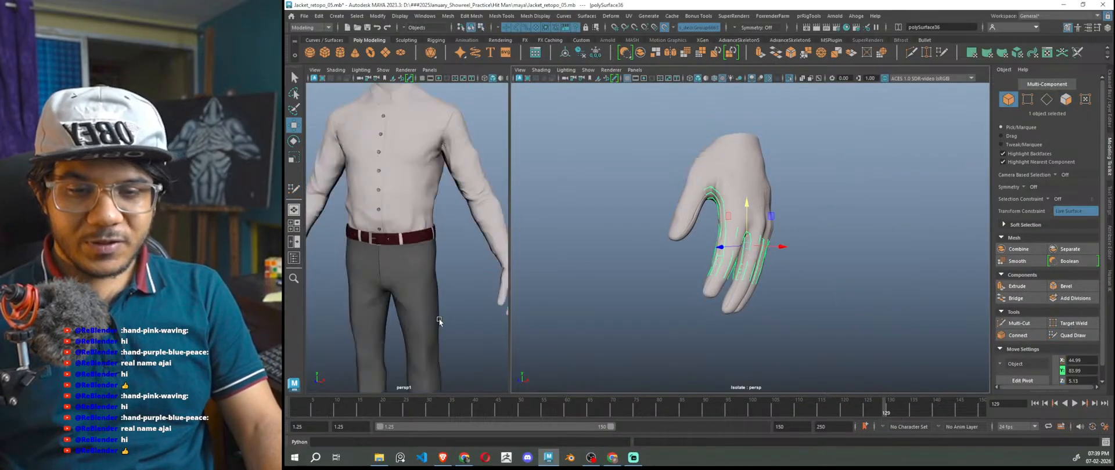
pyautogui.scroll(-6, 441, 323)
pyautogui.hotkey('ctrl', '1')
pyautogui.press('f')
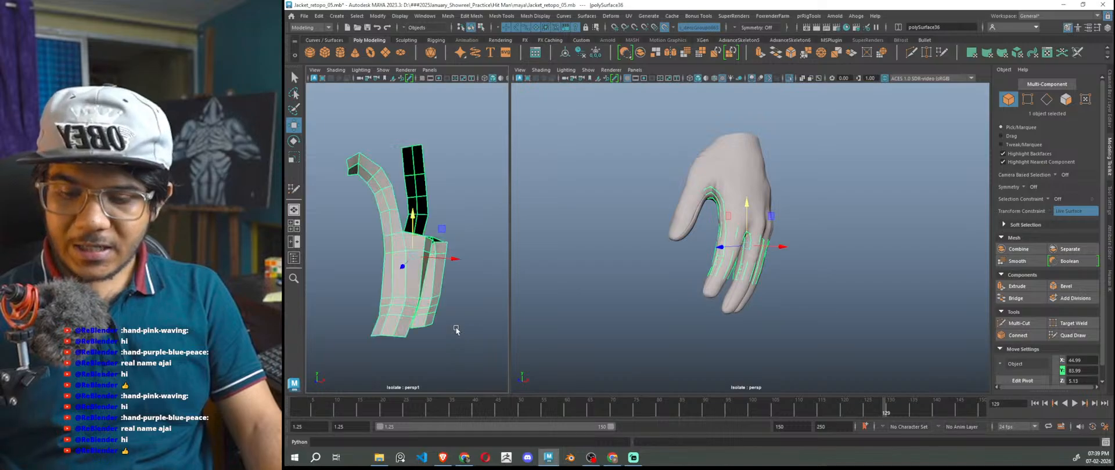
# - Preview the isolated retopology mesh smoothed and look at it from the back of the fingers
pyautogui.click(464, 330)
pyautogui.click(431, 295)
pyautogui.press('3')
pyautogui.click(474, 328)
pyautogui.keyDown('alt'); pyautogui.moveTo(474, 328); pyautogui.dragTo(421, 340); pyautogui.keyUp('alt')
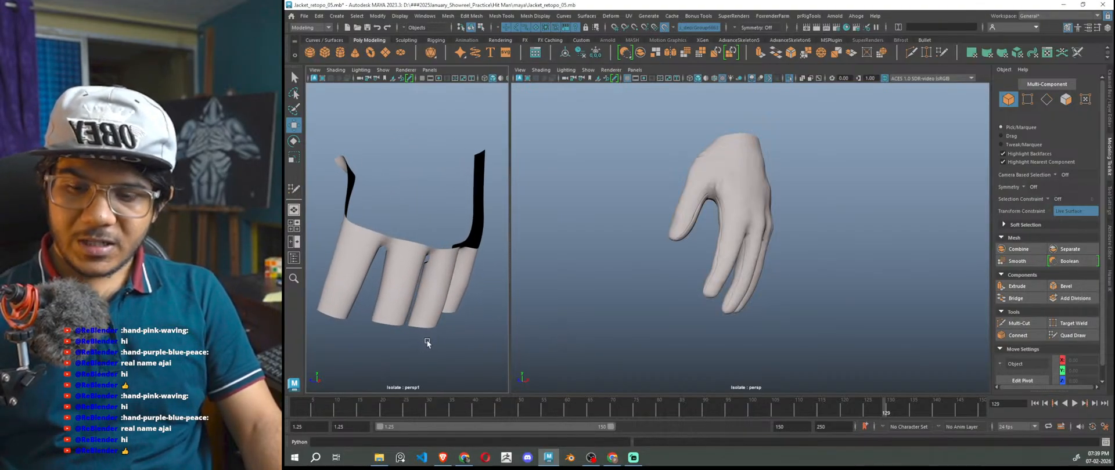
# - Show wireframe on shaded for the isolated finger mesh and review its edge flow from several angles
pyautogui.hotkey('alt', '5')
pyautogui.press('f')
pyautogui.keyDown('alt'); pyautogui.moveTo(461, 350); pyautogui.dragTo(426, 333); pyautogui.keyUp('alt')
pyautogui.keyDown('alt'); pyautogui.moveTo(426, 334); pyautogui.dragTo(449, 332, button='right'); pyautogui.keyUp('alt')
pyautogui.keyDown('alt'); pyautogui.moveTo(426, 321); pyautogui.dragTo(473, 320); pyautogui.keyUp('alt')
pyautogui.press('f')
pyautogui.keyDown('alt'); pyautogui.moveTo(471, 317); pyautogui.dragTo(454, 312, button='middle'); pyautogui.keyUp('alt')
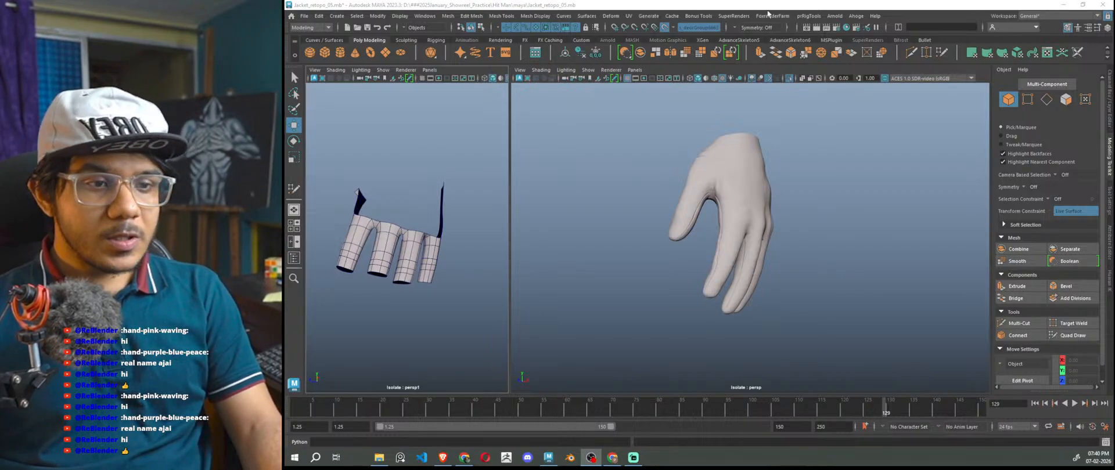
# - Turn off the mesh isolation in the full-character view and restart Quad Draw on the hand retopology mesh
pyautogui.click(1064, 5)
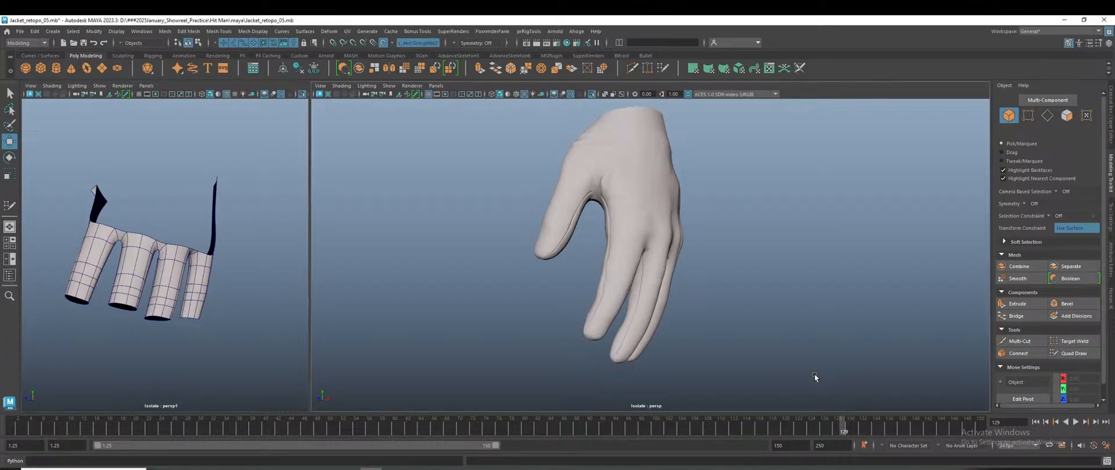
pyautogui.hotkey('ctrl', '1')
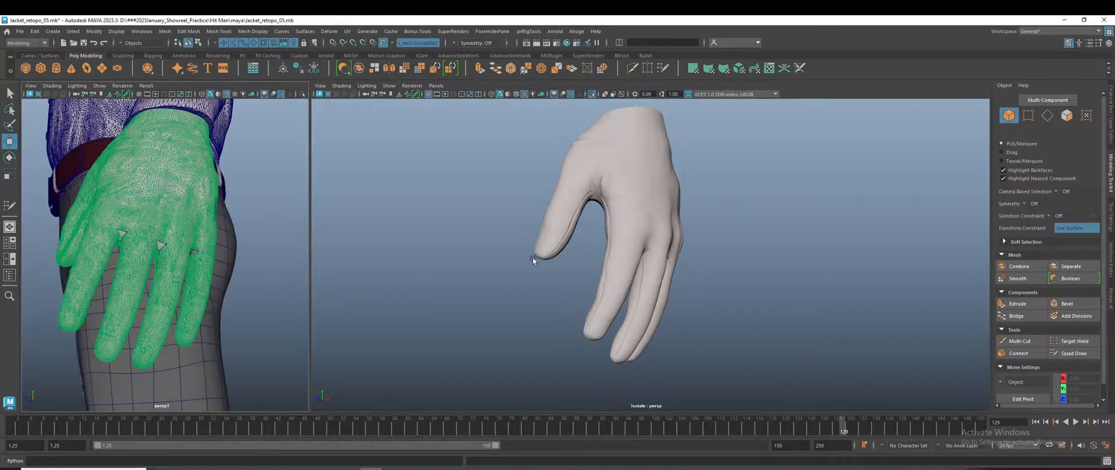
pyautogui.click(277, 269)
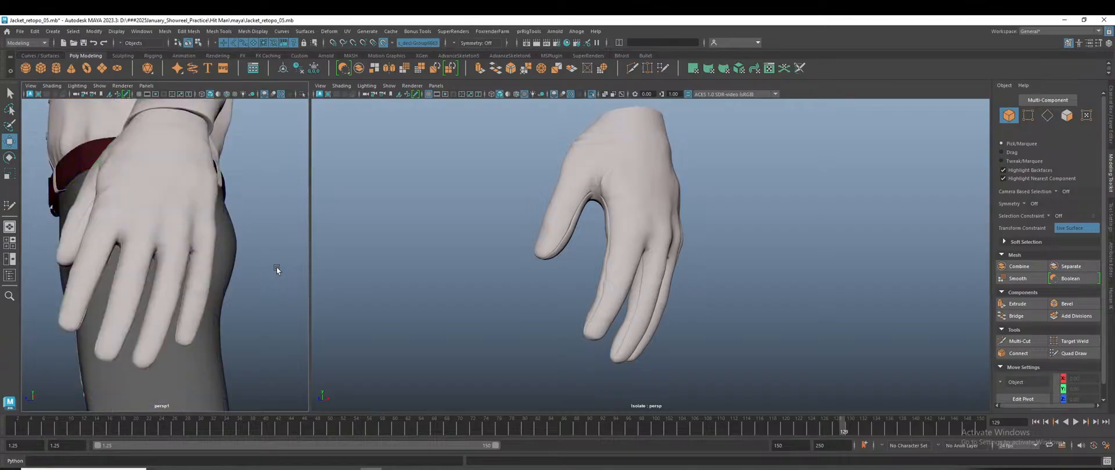
pyautogui.click(611, 262)
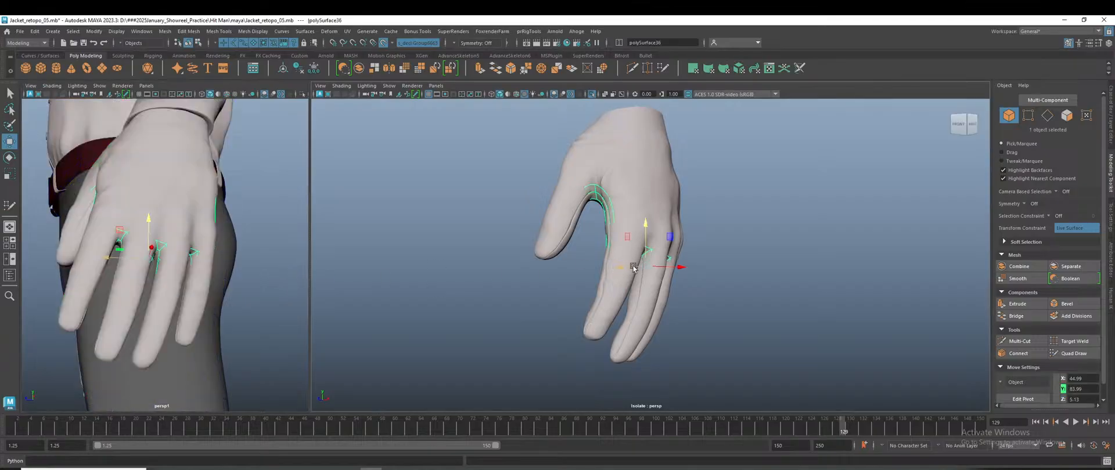
pyautogui.click(1069, 354)
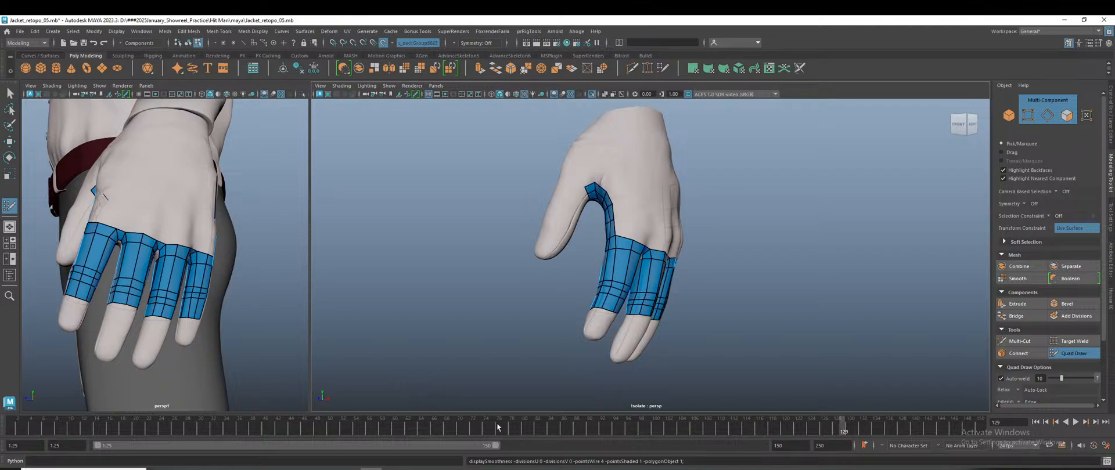
pyautogui.moveTo(659, 346)
pyautogui.keyDown('alt'); pyautogui.mouseDown()
pyautogui.moveTo(666, 359)
pyautogui.moveTo(613, 352)
pyautogui.moveTo(732, 345)
pyautogui.moveTo(603, 362)
pyautogui.moveTo(643, 341)
pyautogui.mouseUp(); pyautogui.keyUp('alt')
pyautogui.scroll(5, 642, 341)
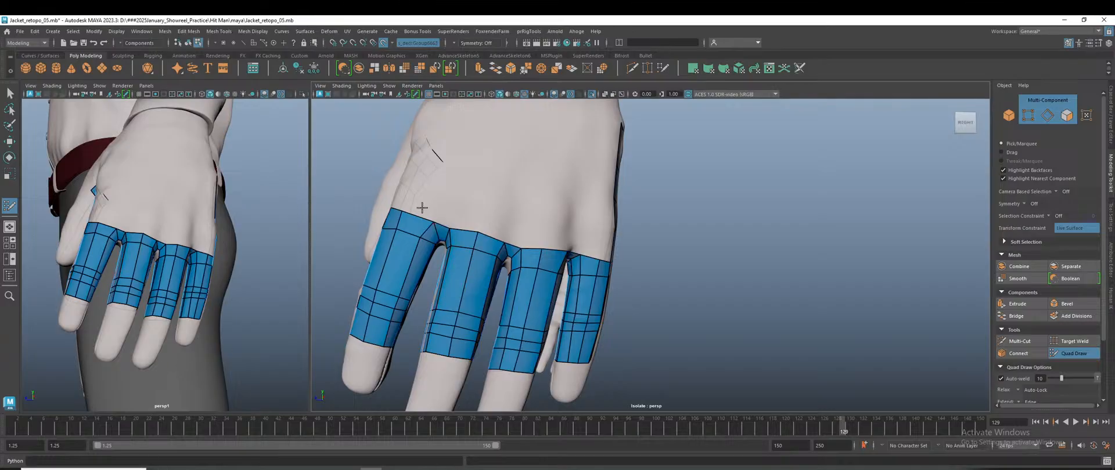
# - Extrude a quad strip with Quad Draw from the web edge between the first two fingers toward the palm
pyautogui.keyDown('alt'); pyautogui.moveTo(439, 247); pyautogui.dragTo(489, 223); pyautogui.keyUp('alt')
pyautogui.keyDown('alt'); pyautogui.moveTo(489, 223); pyautogui.dragTo(583, 280, button='middle'); pyautogui.keyUp('alt')
pyautogui.scroll(5, 583, 281)
pyautogui.keyDown('alt'); pyautogui.moveTo(583, 282); pyautogui.dragTo(568, 293); pyautogui.keyUp('alt')
pyautogui.keyDown('alt'); pyautogui.moveTo(567, 294); pyautogui.dragTo(738, 304, button='middle'); pyautogui.keyUp('alt')
pyautogui.scroll(7, 707, 321)
pyautogui.keyDown('alt'); pyautogui.moveTo(731, 336); pyautogui.dragTo(676, 264); pyautogui.keyUp('alt')
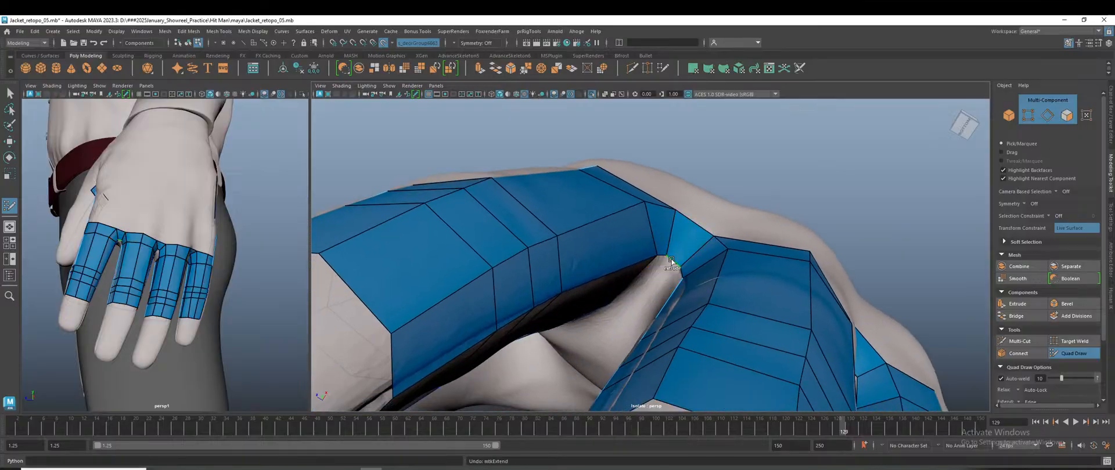
pyautogui.keyDown('alt'); pyautogui.moveTo(646, 308); pyautogui.dragTo(572, 280); pyautogui.keyUp('alt')
pyautogui.scroll(5, 605, 316)
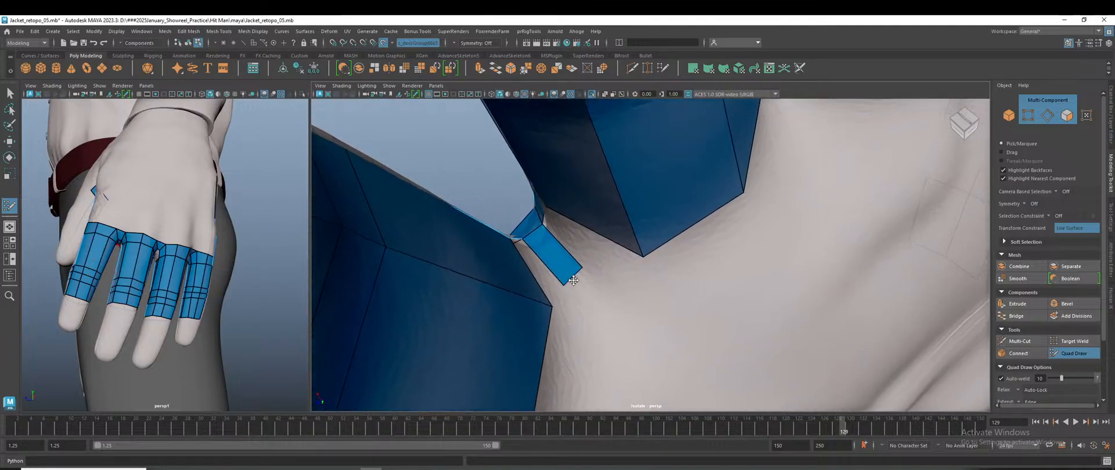
# - Fill that web's palm side with quads joined to both adjoining fingers and extrude a short strip onto the palm
pyautogui.moveTo(595, 241)
pyautogui.keyDown('alt'); pyautogui.mouseDown()
pyautogui.moveTo(617, 279)
pyautogui.moveTo(604, 263)
pyautogui.moveTo(585, 270)
pyautogui.mouseUp(); pyautogui.keyUp('alt')
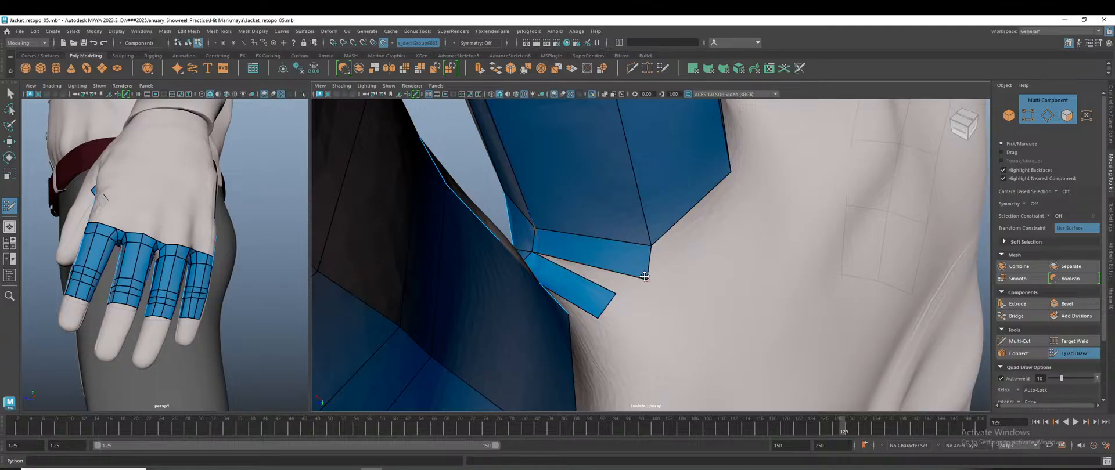
pyautogui.moveTo(619, 314)
pyautogui.keyDown('alt'); pyautogui.mouseDown()
pyautogui.moveTo(557, 356)
pyautogui.moveTo(546, 259)
pyautogui.mouseUp(); pyautogui.keyUp('alt')
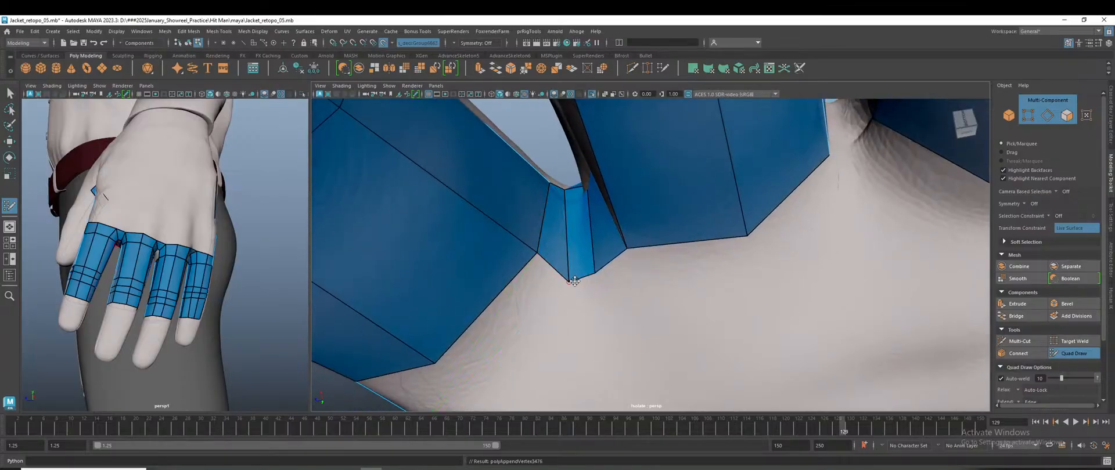
pyautogui.keyDown('alt'); pyautogui.moveTo(604, 292); pyautogui.dragTo(640, 304); pyautogui.keyUp('alt')
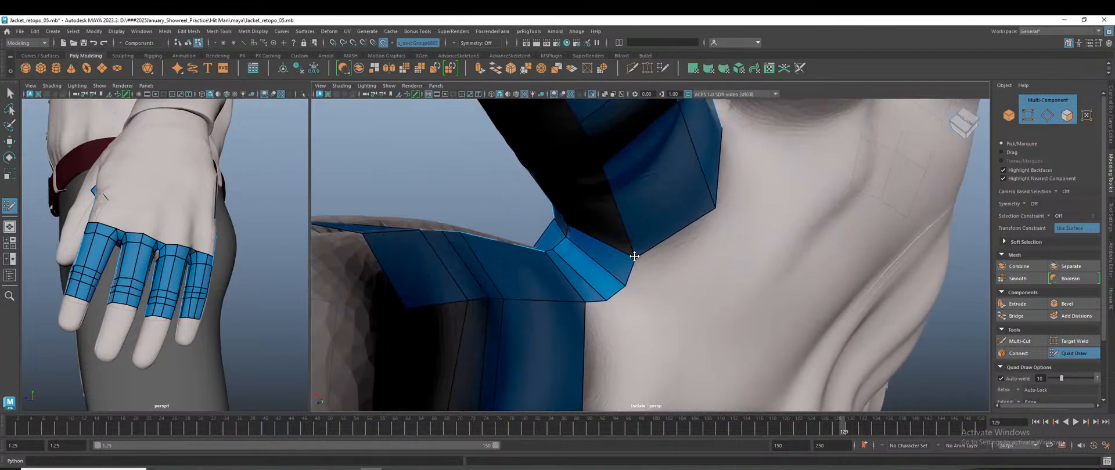
pyautogui.keyDown('alt'); pyautogui.moveTo(624, 283); pyautogui.dragTo(609, 261); pyautogui.keyUp('alt')
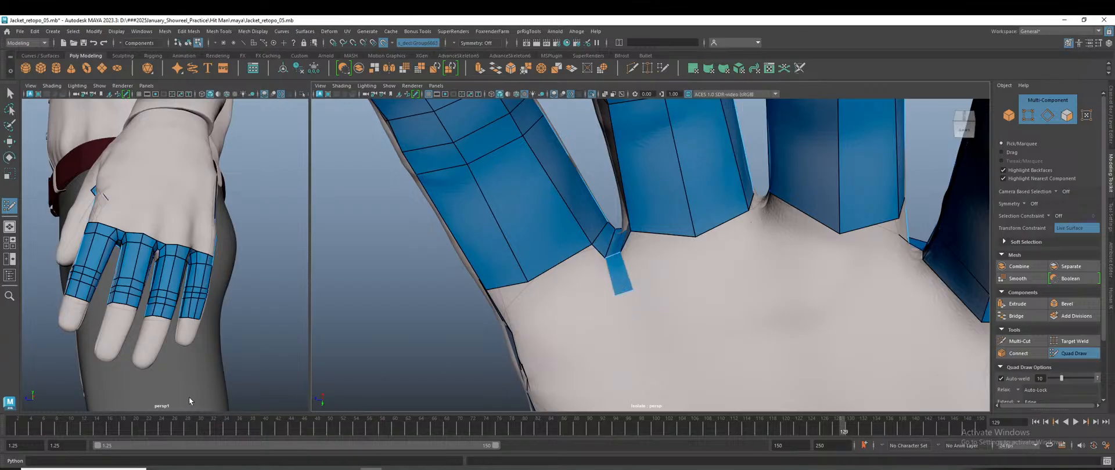
# - Look at the whole character, and examine the remaining finger gaps from the back of the hand
pyautogui.scroll(-7, 193, 395)
pyautogui.keyDown('alt'); pyautogui.moveTo(203, 337); pyautogui.dragTo(300, 362); pyautogui.keyUp('alt')
pyautogui.scroll(-5, 717, 325)
pyautogui.keyDown('alt'); pyautogui.moveTo(752, 298); pyautogui.dragTo(750, 384); pyautogui.keyUp('alt')
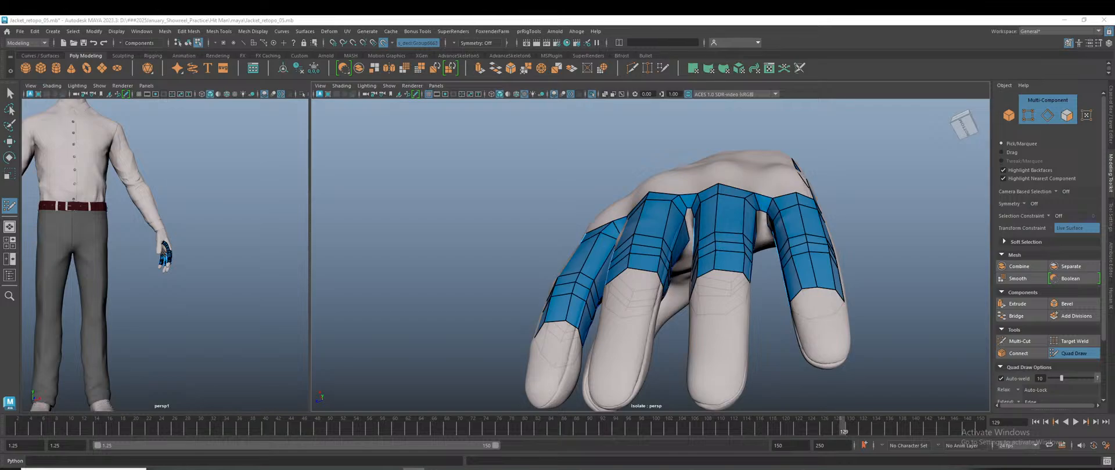
pyautogui.keyDown('alt'); pyautogui.moveTo(669, 270); pyautogui.dragTo(748, 296); pyautogui.keyUp('alt')
pyautogui.scroll(4, 749, 296)
pyautogui.keyDown('alt'); pyautogui.moveTo(749, 297); pyautogui.dragTo(663, 333, button='middle'); pyautogui.keyUp('alt')
pyautogui.scroll(3, 661, 325)
pyautogui.keyDown('alt'); pyautogui.moveTo(661, 325); pyautogui.dragTo(657, 306); pyautogui.keyUp('alt')
pyautogui.scroll(2, 645, 290)
pyautogui.keyDown('alt'); pyautogui.moveTo(633, 277); pyautogui.dragTo(662, 262); pyautogui.keyUp('alt')
pyautogui.keyDown('alt'); pyautogui.moveTo(662, 262); pyautogui.dragTo(689, 249, button='middle'); pyautogui.keyUp('alt')
pyautogui.keyDown('alt'); pyautogui.moveTo(689, 249); pyautogui.dragTo(620, 264); pyautogui.keyUp('alt')
pyautogui.keyDown('alt'); pyautogui.moveTo(620, 264); pyautogui.dragTo(819, 267, button='middle'); pyautogui.keyUp('alt')
pyautogui.keyDown('alt'); pyautogui.moveTo(819, 267); pyautogui.dragTo(719, 394); pyautogui.keyUp('alt')
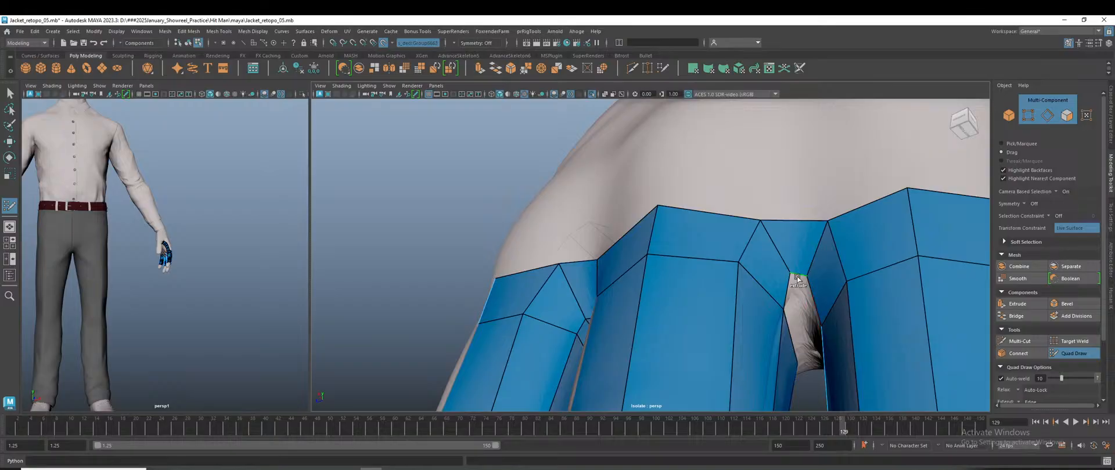
# - Extrude the web edge in the middle finger gap down between the fingers and join it to both finger sides
pyautogui.moveTo(803, 361)
pyautogui.keyDown('alt'); pyautogui.mouseDown()
pyautogui.moveTo(877, 316)
pyautogui.moveTo(867, 329)
pyautogui.moveTo(787, 239)
pyautogui.mouseUp(); pyautogui.keyUp('alt')
pyautogui.scroll(4, 786, 238)
pyautogui.keyDown('alt'); pyautogui.moveTo(858, 235); pyautogui.dragTo(718, 305); pyautogui.keyUp('alt')
pyautogui.moveTo(741, 342)
pyautogui.keyDown('alt'); pyautogui.mouseDown()
pyautogui.moveTo(788, 364)
pyautogui.moveTo(787, 381)
pyautogui.moveTo(784, 351)
pyautogui.moveTo(724, 326)
pyautogui.mouseUp(); pyautogui.keyUp('alt')
pyautogui.keyDown('alt'); pyautogui.moveTo(744, 367); pyautogui.dragTo(785, 431, button='right'); pyautogui.keyUp('alt')
pyautogui.keyDown('alt'); pyautogui.moveTo(762, 355); pyautogui.dragTo(613, 295); pyautogui.keyUp('alt')
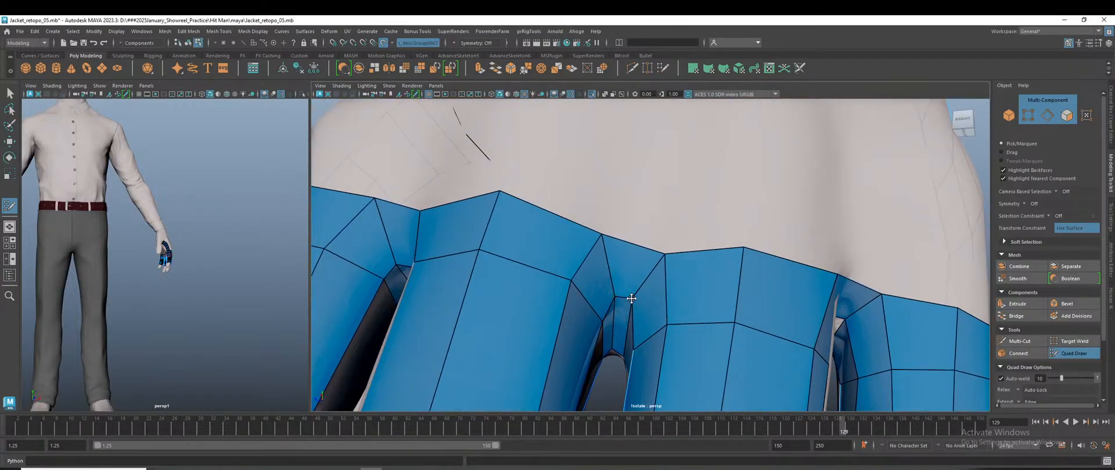
# - Extrude a quad strip from the web edge in the outermost finger gap down between its two fingers
pyautogui.keyDown('alt'); pyautogui.moveTo(665, 262); pyautogui.dragTo(643, 352); pyautogui.keyUp('alt')
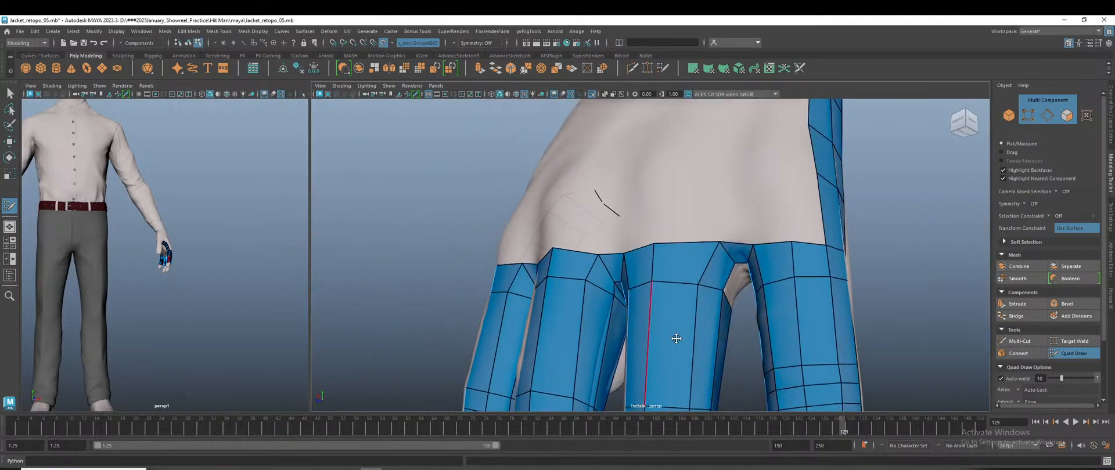
pyautogui.keyDown('alt'); pyautogui.moveTo(644, 352); pyautogui.dragTo(711, 331, button='right'); pyautogui.keyUp('alt')
pyautogui.keyDown('alt'); pyautogui.moveTo(712, 331); pyautogui.dragTo(708, 276); pyautogui.keyUp('alt')
pyautogui.keyDown('alt'); pyautogui.moveTo(709, 276); pyautogui.dragTo(755, 255, button='right'); pyautogui.keyUp('alt')
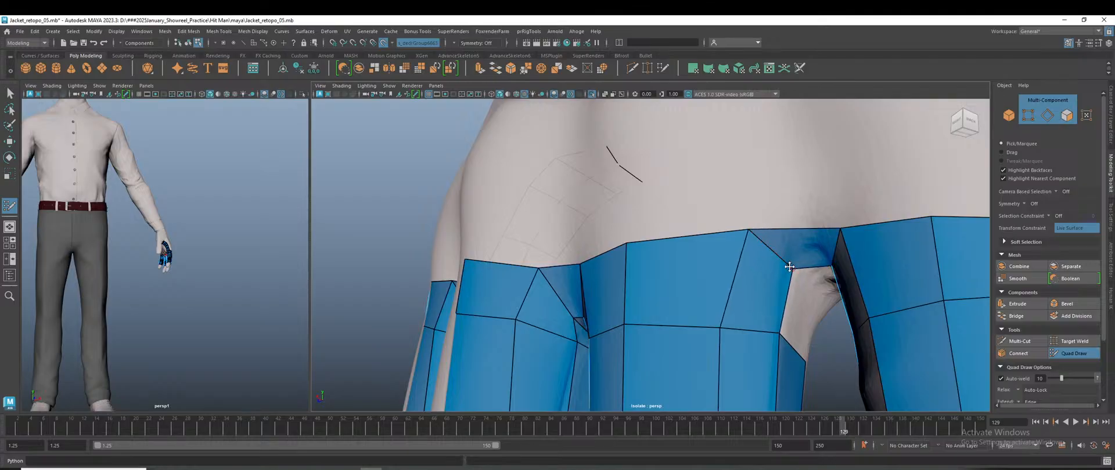
pyautogui.keyDown('alt'); pyautogui.moveTo(762, 231); pyautogui.dragTo(814, 338, button='right'); pyautogui.keyUp('alt')
pyautogui.keyDown('alt'); pyautogui.moveTo(814, 338); pyautogui.dragTo(834, 314); pyautogui.keyUp('alt')
pyautogui.keyDown('alt'); pyautogui.moveTo(834, 313); pyautogui.dragTo(819, 321, button='right'); pyautogui.keyUp('alt')
pyautogui.keyDown('alt'); pyautogui.moveTo(820, 320); pyautogui.dragTo(741, 272); pyautogui.keyUp('alt')
pyautogui.keyDown('alt'); pyautogui.moveTo(741, 272); pyautogui.dragTo(683, 285, button='right'); pyautogui.keyUp('alt')
pyautogui.keyDown('alt'); pyautogui.moveTo(690, 289); pyautogui.dragTo(670, 330); pyautogui.keyUp('alt')
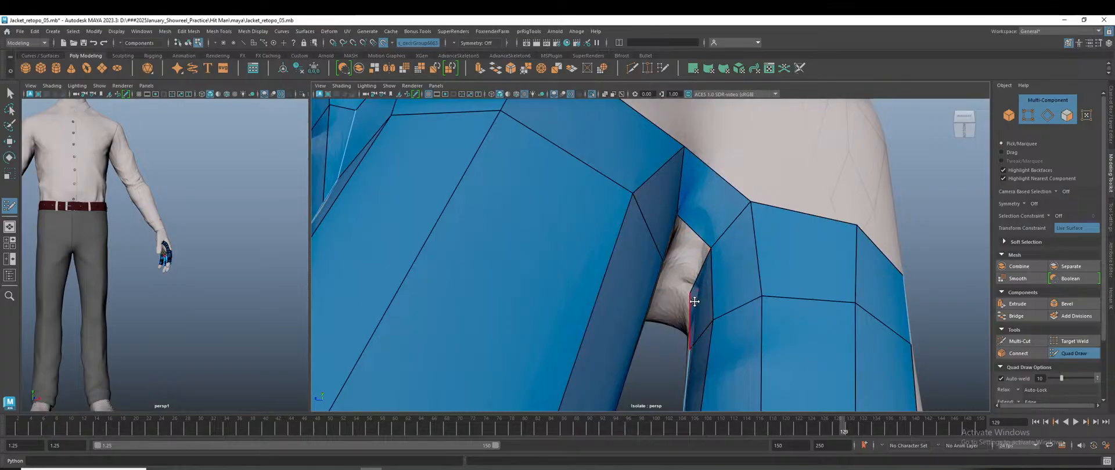
pyautogui.keyDown('alt'); pyautogui.moveTo(697, 297); pyautogui.dragTo(681, 336); pyautogui.keyUp('alt')
pyautogui.moveTo(657, 274)
pyautogui.keyDown('alt'); pyautogui.mouseDown()
pyautogui.moveTo(685, 257)
pyautogui.moveTo(660, 290)
pyautogui.moveTo(851, 280)
pyautogui.moveTo(653, 276)
pyautogui.mouseUp(); pyautogui.keyUp('alt')
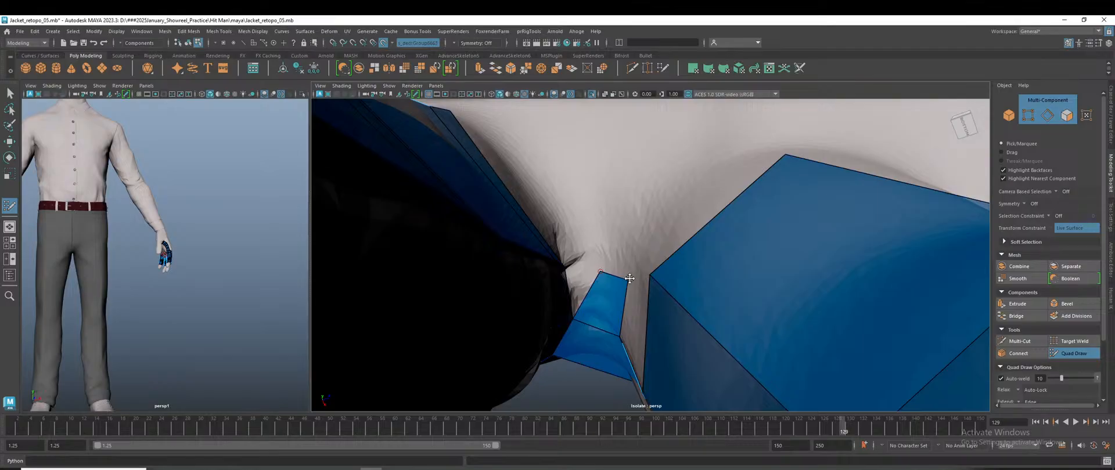
# - Continue the web strips through the middle and outermost finger gaps to the palm side of the hand
pyautogui.keyDown('alt'); pyautogui.moveTo(636, 281); pyautogui.dragTo(744, 316); pyautogui.keyUp('alt')
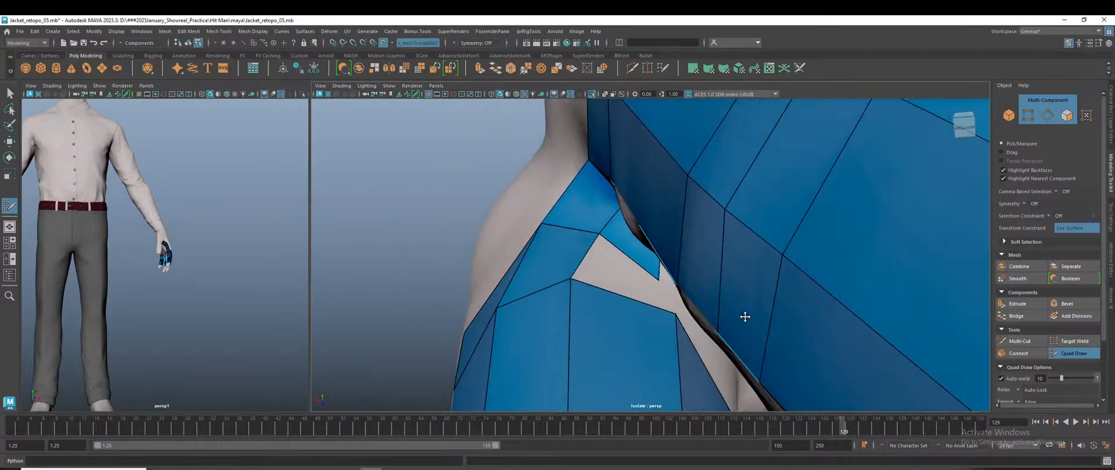
pyautogui.moveTo(634, 290)
pyautogui.keyDown('alt'); pyautogui.mouseDown()
pyautogui.moveTo(607, 324)
pyautogui.moveTo(525, 316)
pyautogui.moveTo(592, 296)
pyautogui.moveTo(614, 346)
pyautogui.moveTo(622, 344)
pyautogui.moveTo(596, 312)
pyautogui.moveTo(655, 319)
pyautogui.moveTo(720, 299)
pyautogui.moveTo(848, 288)
pyautogui.moveTo(789, 286)
pyautogui.moveTo(799, 289)
pyautogui.moveTo(739, 389)
pyautogui.moveTo(675, 379)
pyautogui.moveTo(676, 390)
pyautogui.moveTo(648, 364)
pyautogui.moveTo(700, 351)
pyautogui.moveTo(746, 308)
pyautogui.moveTo(657, 346)
pyautogui.moveTo(688, 296)
pyautogui.moveTo(727, 323)
pyautogui.moveTo(707, 306)
pyautogui.moveTo(719, 291)
pyautogui.moveTo(686, 298)
pyautogui.moveTo(723, 322)
pyautogui.moveTo(611, 334)
pyautogui.mouseUp(); pyautogui.keyUp('alt')
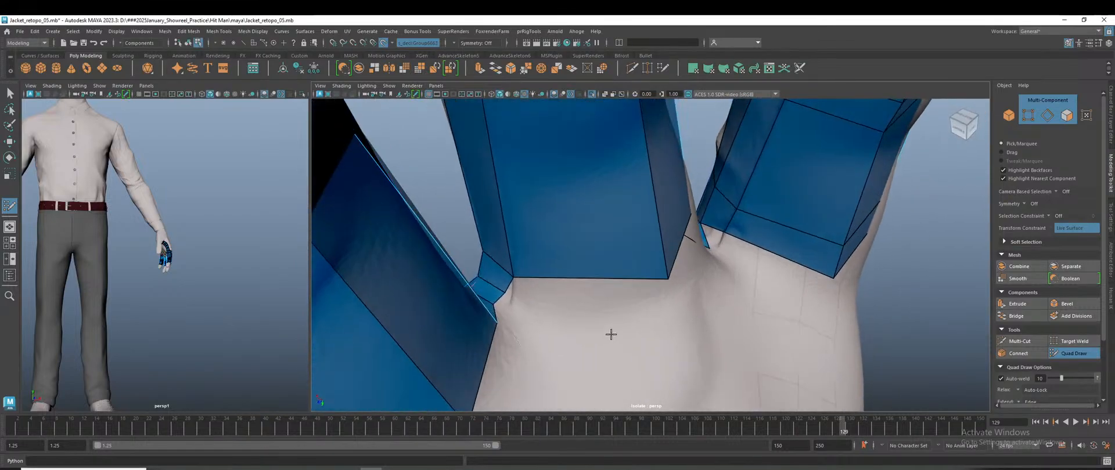
pyautogui.keyDown('alt'); pyautogui.moveTo(726, 259); pyautogui.dragTo(663, 297); pyautogui.keyUp('alt')
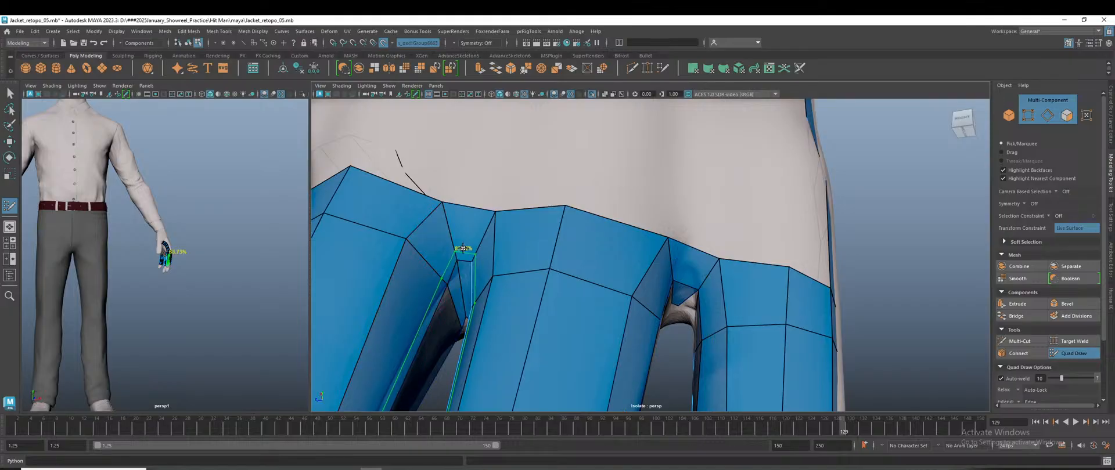
# - Reposition the outermost finger's base vertices on the palm side and join the neighbouring web strip to the finger
pyautogui.keyDown('alt'); pyautogui.moveTo(489, 324); pyautogui.dragTo(515, 227); pyautogui.keyUp('alt')
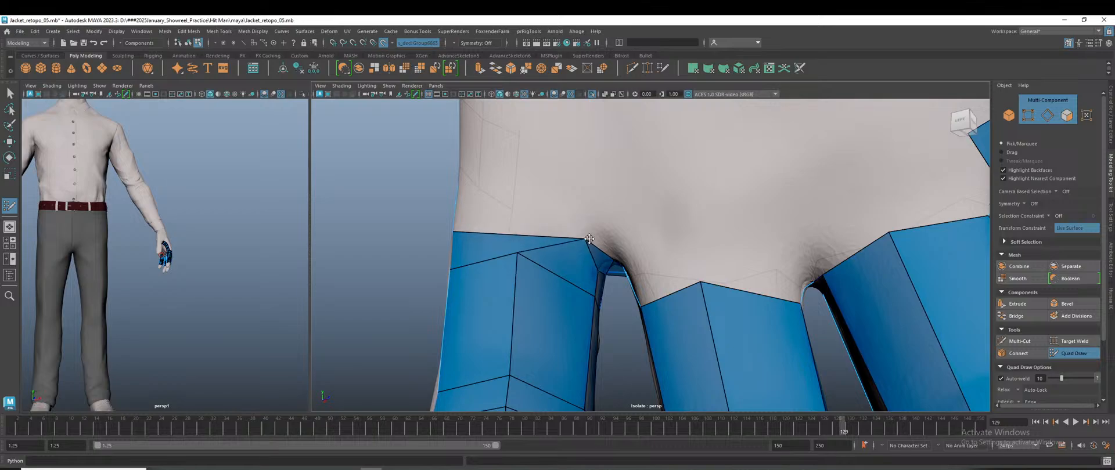
pyautogui.keyDown('alt'); pyautogui.moveTo(597, 252); pyautogui.dragTo(553, 307); pyautogui.keyUp('alt')
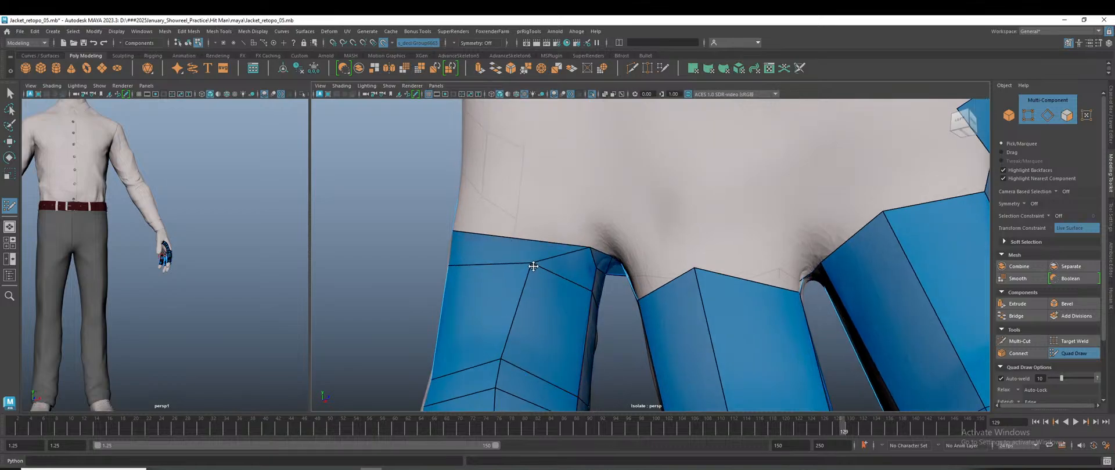
pyautogui.moveTo(538, 271)
pyautogui.keyDown('alt'); pyautogui.mouseDown()
pyautogui.moveTo(601, 339)
pyautogui.moveTo(627, 316)
pyautogui.moveTo(608, 254)
pyautogui.moveTo(596, 294)
pyautogui.mouseUp(); pyautogui.keyUp('alt')
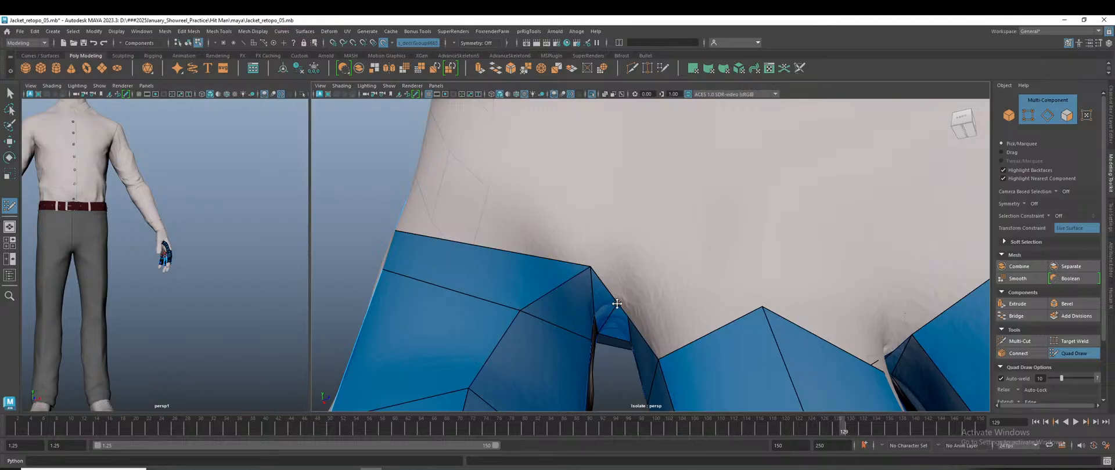
pyautogui.keyDown('alt'); pyautogui.moveTo(625, 281); pyautogui.dragTo(770, 297); pyautogui.keyUp('alt')
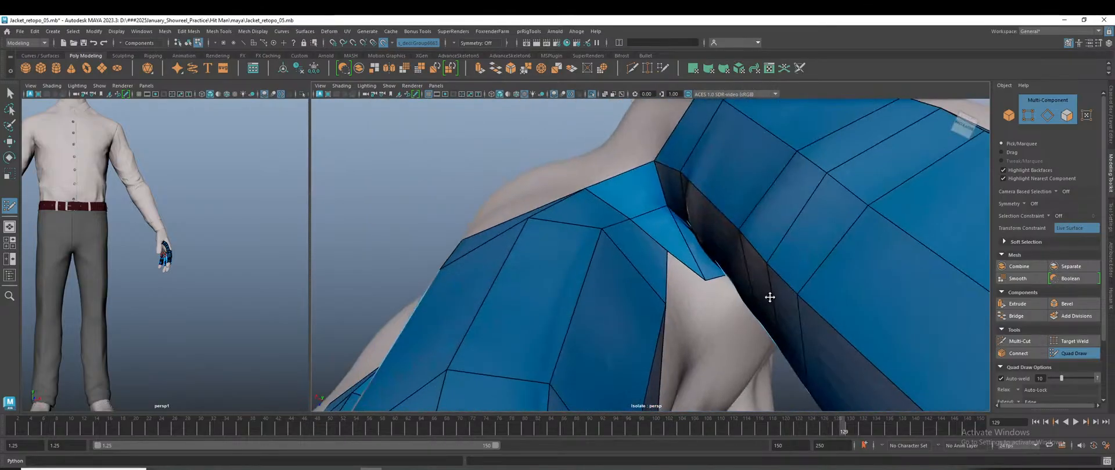
pyautogui.keyDown('alt'); pyautogui.moveTo(677, 292); pyautogui.dragTo(672, 323); pyautogui.keyUp('alt')
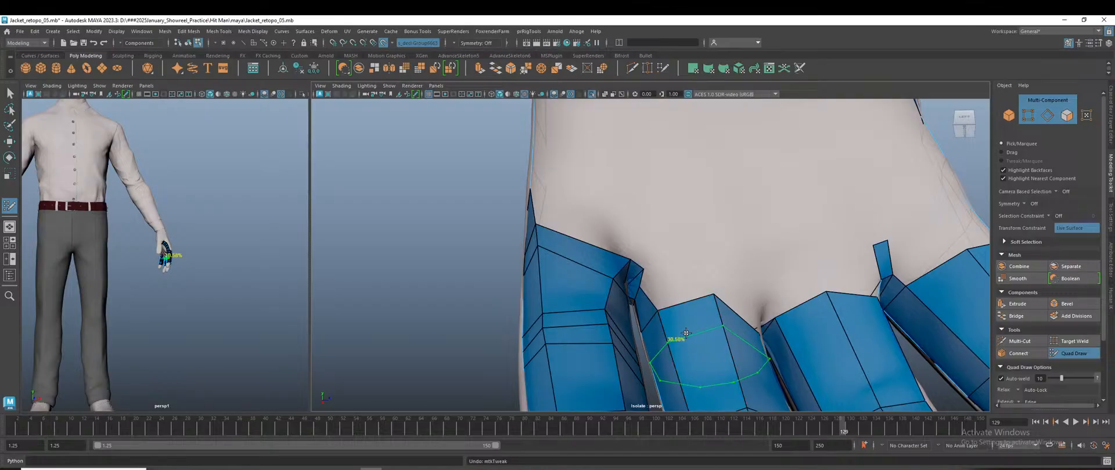
# - Extrude a short strip from the outermost finger web onto the palm and delete the surplus quad at that finger's base
pyautogui.moveTo(686, 333)
pyautogui.keyDown('alt'); pyautogui.mouseDown()
pyautogui.moveTo(692, 319)
pyautogui.moveTo(692, 343)
pyautogui.moveTo(706, 319)
pyautogui.moveTo(606, 311)
pyautogui.moveTo(633, 306)
pyautogui.moveTo(508, 243)
pyautogui.mouseUp(); pyautogui.keyUp('alt')
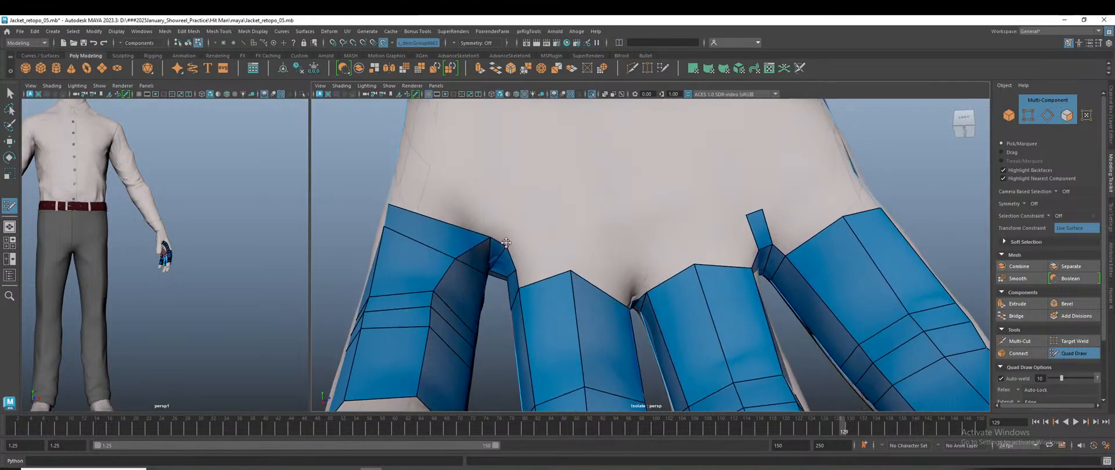
pyautogui.keyDown('alt'); pyautogui.moveTo(657, 293); pyautogui.dragTo(629, 299); pyautogui.keyUp('alt')
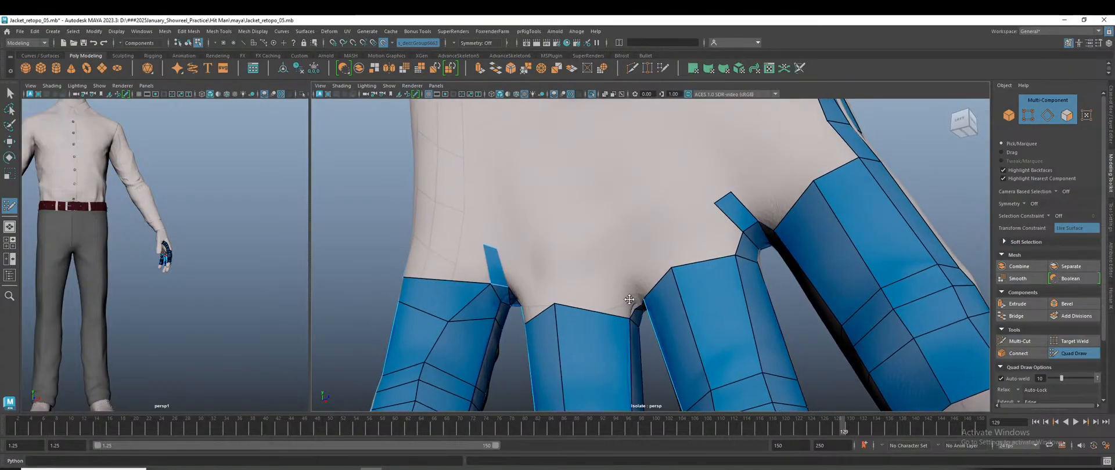
pyautogui.keyDown('alt'); pyautogui.moveTo(562, 323); pyautogui.dragTo(604, 342); pyautogui.keyUp('alt')
pyautogui.scroll(-5, 639, 362)
pyautogui.keyDown('alt'); pyautogui.moveTo(652, 369); pyautogui.dragTo(637, 350); pyautogui.keyUp('alt')
pyautogui.scroll(5, 557, 336)
pyautogui.moveTo(537, 334)
pyautogui.keyDown('alt'); pyautogui.mouseDown()
pyautogui.moveTo(617, 350)
pyautogui.moveTo(482, 302)
pyautogui.moveTo(559, 286)
pyautogui.moveTo(545, 313)
pyautogui.moveTo(517, 301)
pyautogui.moveTo(526, 320)
pyautogui.moveTo(508, 316)
pyautogui.mouseUp(); pyautogui.keyUp('alt')
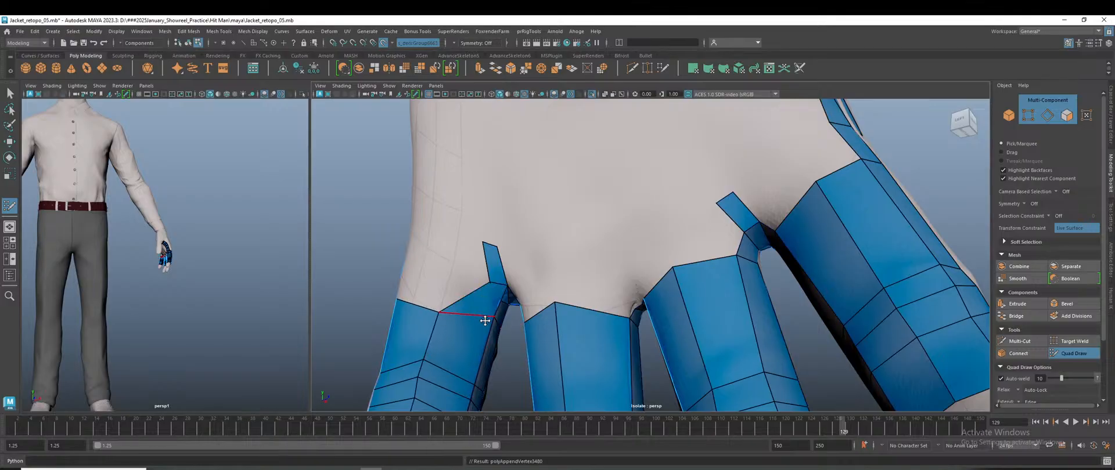
# - Delete the quad beside the outermost web at the finger's palm-side base and refill the area with a cleaner quad
pyautogui.keyDown('alt'); pyautogui.moveTo(484, 321); pyautogui.dragTo(492, 315); pyautogui.keyUp('alt')
pyautogui.keyDown('ctrl'); pyautogui.keyDown('shift'); pyautogui.click(473, 308); pyautogui.keyUp('shift'); pyautogui.keyUp('ctrl')
pyautogui.keyDown('alt'); pyautogui.moveTo(473, 308); pyautogui.dragTo(503, 309, button='right'); pyautogui.keyUp('alt')
pyautogui.keyDown('alt'); pyautogui.moveTo(503, 309); pyautogui.dragTo(549, 304, button='middle'); pyautogui.keyUp('alt')
pyautogui.keyDown('alt'); pyautogui.moveTo(549, 304); pyautogui.dragTo(562, 353); pyautogui.keyUp('alt')
pyautogui.keyDown('shift'); pyautogui.click(527, 324); pyautogui.keyUp('shift')
pyautogui.keyDown('alt'); pyautogui.moveTo(562, 353); pyautogui.dragTo(564, 358, button='middle'); pyautogui.keyUp('alt')
pyautogui.moveTo(564, 358)
pyautogui.keyDown('alt'); pyautogui.mouseDown()
pyautogui.moveTo(614, 295)
pyautogui.moveTo(656, 310)
pyautogui.moveTo(622, 309)
pyautogui.moveTo(795, 305)
pyautogui.mouseUp(); pyautogui.keyUp('alt')
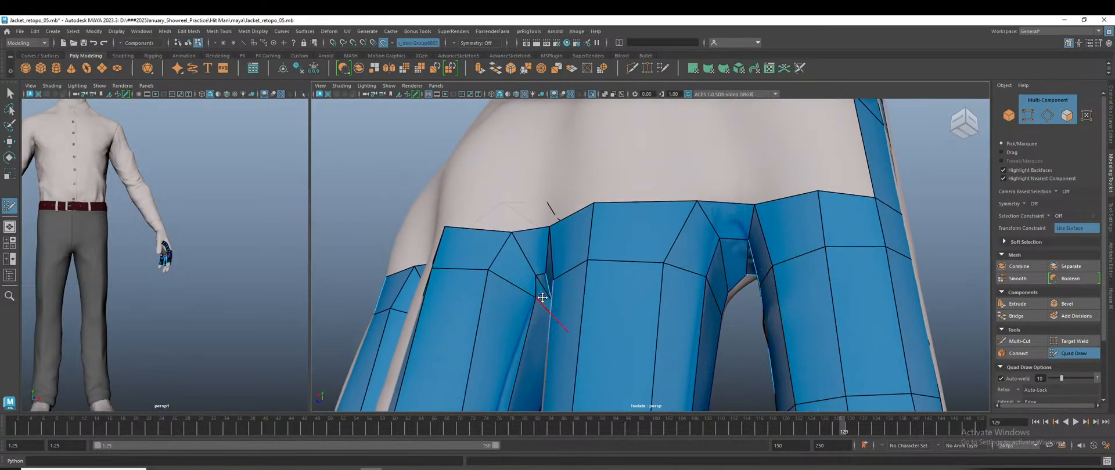
# - Lengthen the outermost web strip on the palm and extrude a matching strip from the middle finger gap
pyautogui.moveTo(588, 352)
pyautogui.keyDown('alt'); pyautogui.mouseDown()
pyautogui.moveTo(607, 331)
pyautogui.moveTo(604, 316)
pyautogui.moveTo(576, 315)
pyautogui.mouseUp(); pyautogui.keyUp('alt')
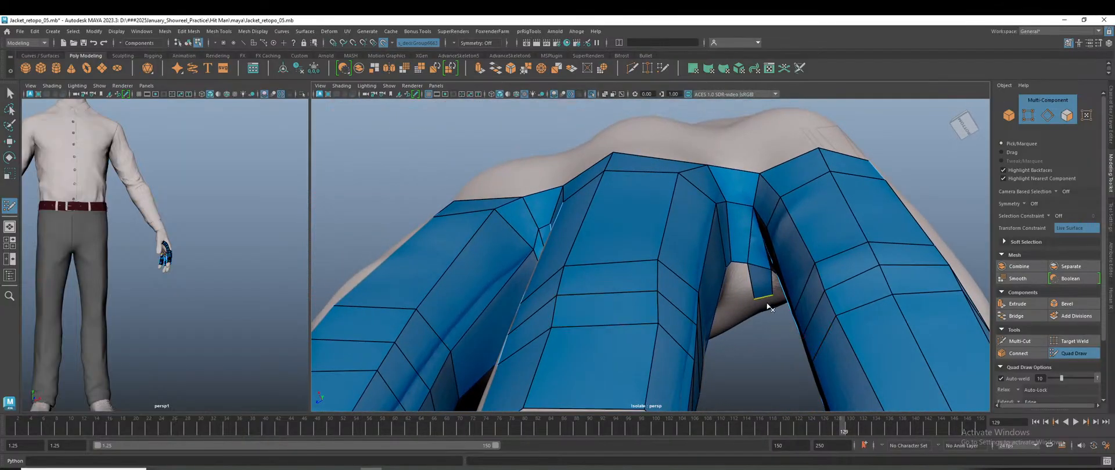
pyautogui.keyDown('alt'); pyautogui.moveTo(811, 332); pyautogui.dragTo(733, 296); pyautogui.keyUp('alt')
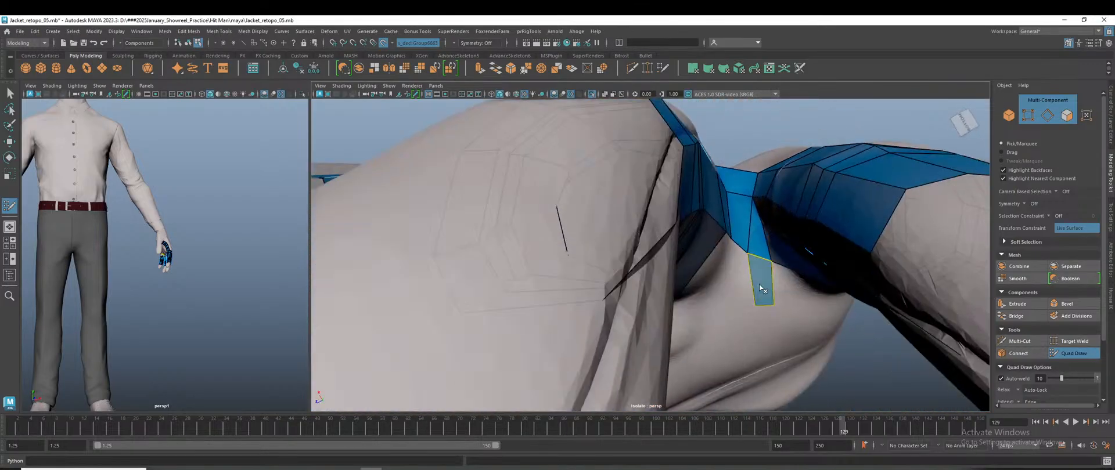
pyautogui.keyDown('alt'); pyautogui.moveTo(765, 337); pyautogui.dragTo(755, 291); pyautogui.keyUp('alt')
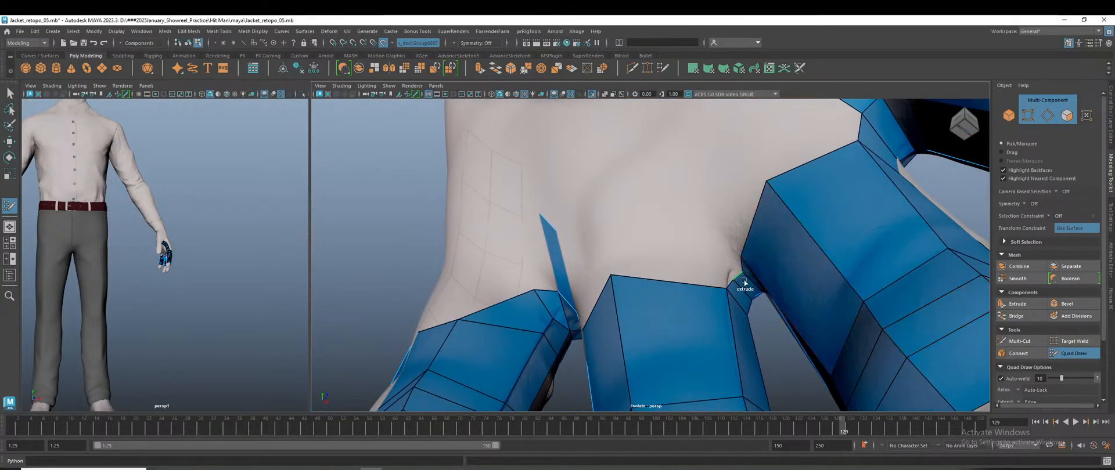
pyautogui.keyDown('alt'); pyautogui.moveTo(695, 216); pyautogui.dragTo(683, 333); pyautogui.keyUp('alt')
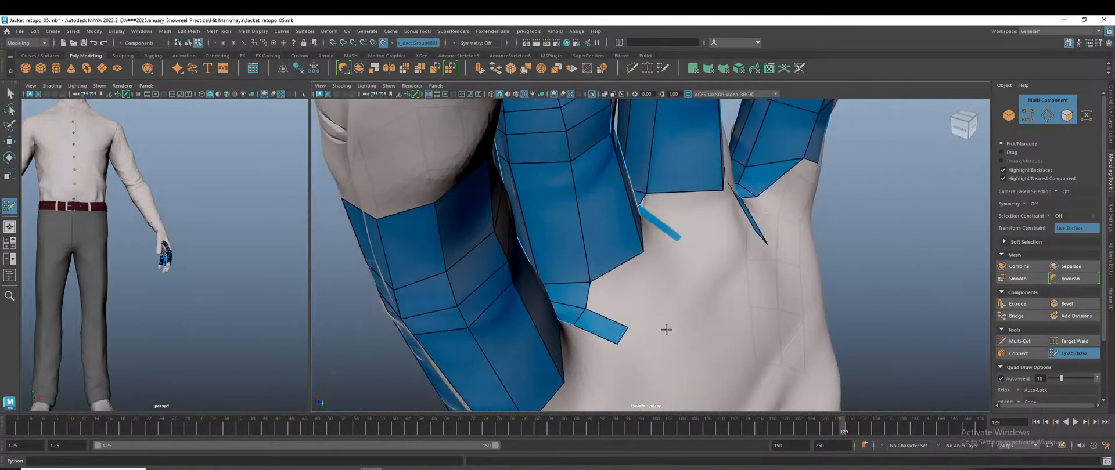
pyautogui.keyDown('alt'); pyautogui.moveTo(599, 306); pyautogui.dragTo(603, 190); pyautogui.keyUp('alt')
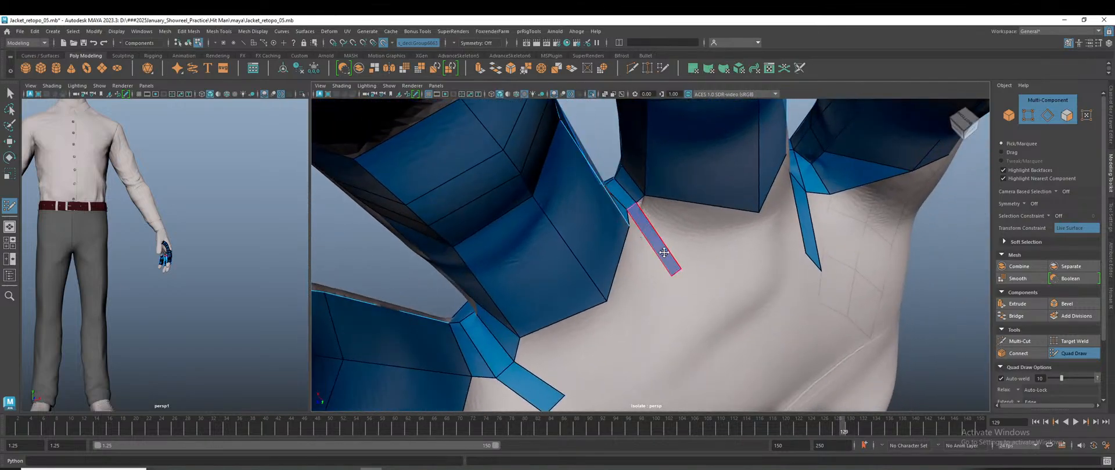
# - Move the palm-side edge of the middle finger web further onto the palm, level with the adjoining finger corner
pyautogui.keyDown('alt'); pyautogui.moveTo(664, 252); pyautogui.dragTo(654, 255); pyautogui.keyUp('alt')
pyautogui.keyDown('alt'); pyautogui.moveTo(653, 251); pyautogui.dragTo(654, 283, button='middle'); pyautogui.keyUp('alt')
pyautogui.scroll(5, 653, 283)
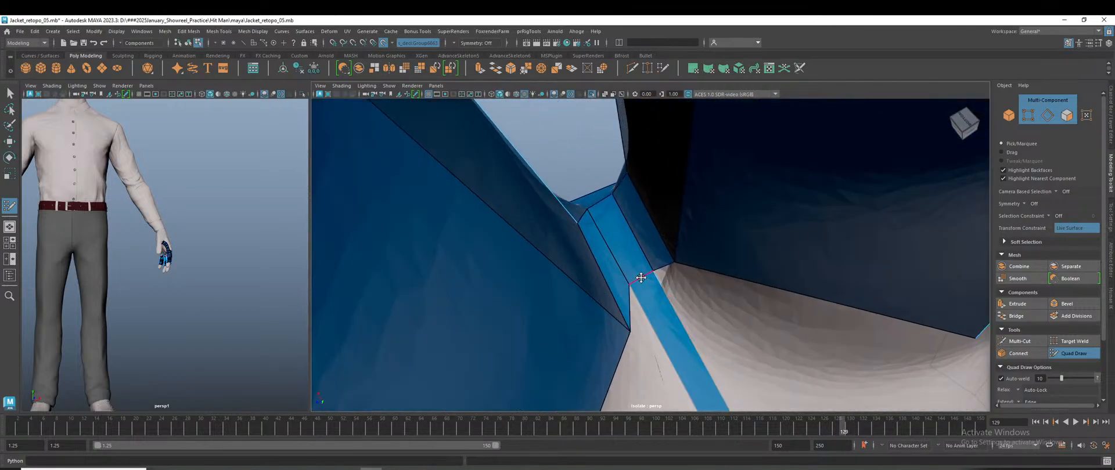
pyautogui.moveTo(641, 278); pyautogui.dragTo(658, 320)
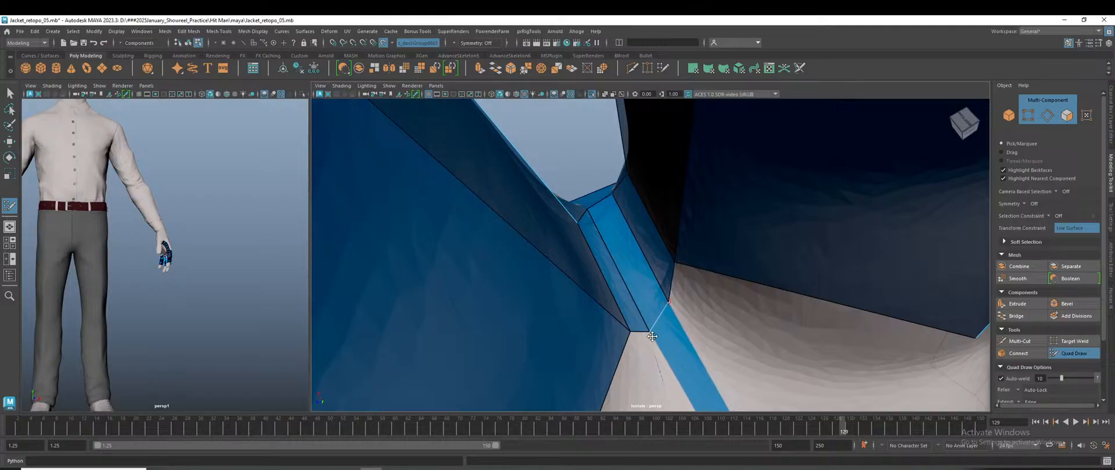
# - Rework the outermost gap's web quads and palm strip so they line up evenly between the two finger bases
pyautogui.keyDown('alt'); pyautogui.moveTo(644, 323); pyautogui.dragTo(697, 332); pyautogui.keyUp('alt')
pyautogui.scroll(-6, 726, 395)
pyautogui.scroll(3, 705, 384)
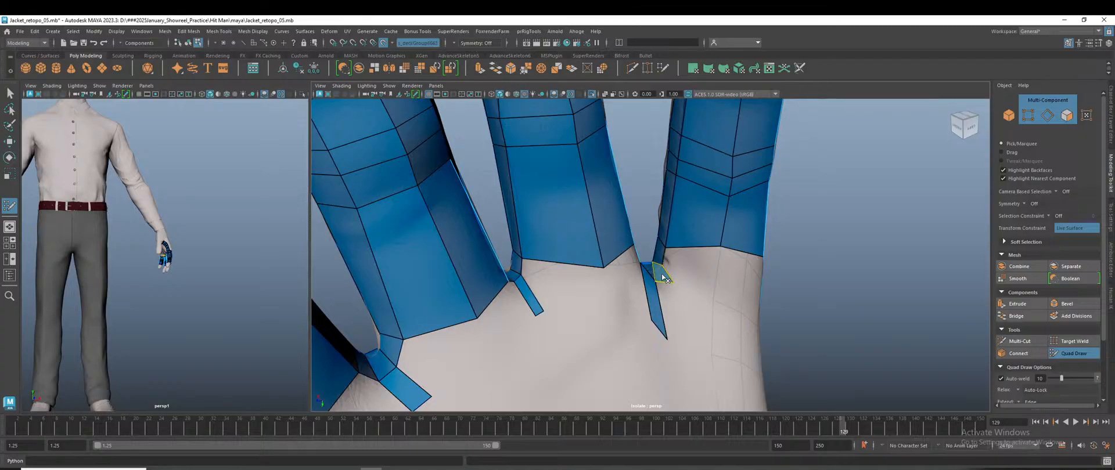
pyautogui.moveTo(693, 296)
pyautogui.keyDown('alt'); pyautogui.mouseDown()
pyautogui.moveTo(700, 319)
pyautogui.moveTo(673, 316)
pyautogui.moveTo(738, 367)
pyautogui.moveTo(658, 311)
pyautogui.moveTo(670, 320)
pyautogui.moveTo(662, 329)
pyautogui.moveTo(677, 319)
pyautogui.moveTo(656, 289)
pyautogui.mouseUp(); pyautogui.keyUp('alt')
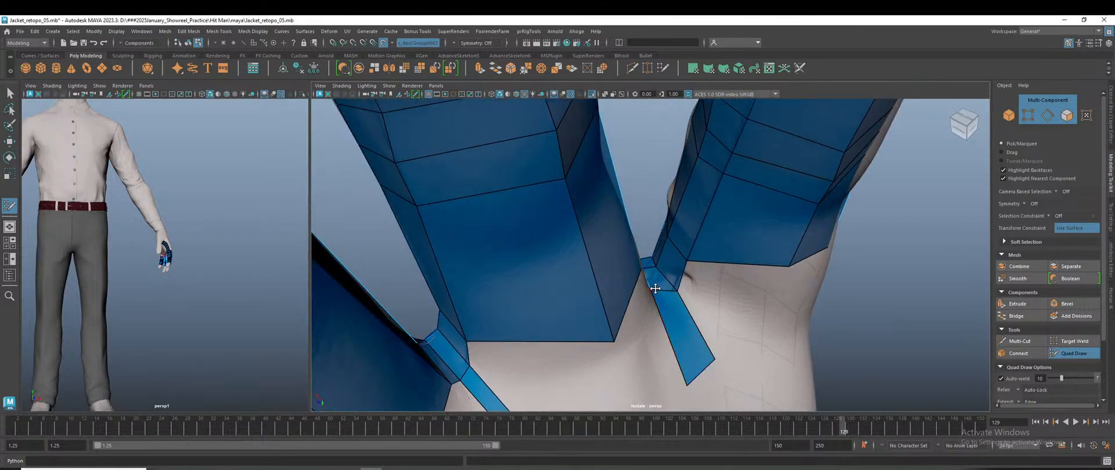
pyautogui.keyDown('alt'); pyautogui.moveTo(693, 333); pyautogui.dragTo(655, 346); pyautogui.keyUp('alt')
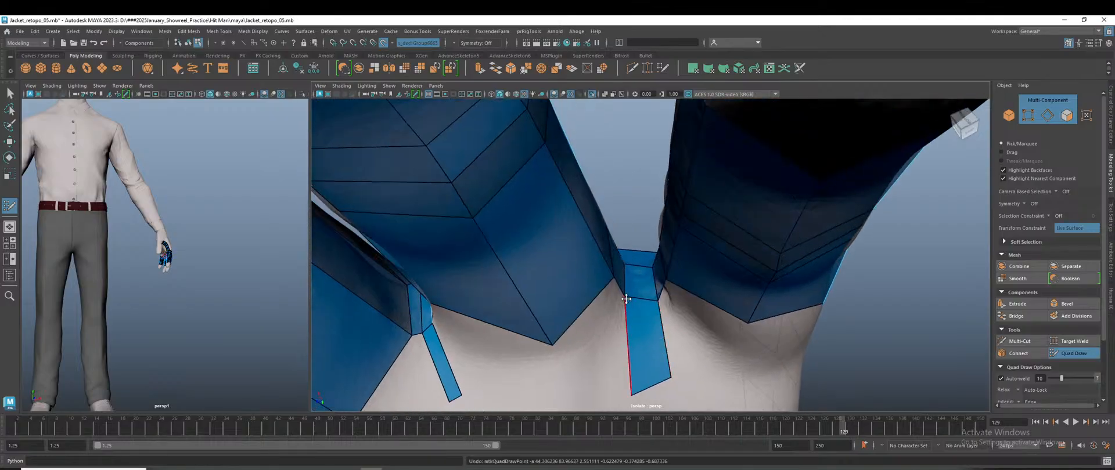
# - Examine the web quads and palm strips between the fingers from both the palm side and the back of the hand
pyautogui.keyDown('alt'); pyautogui.moveTo(628, 305); pyautogui.dragTo(682, 391); pyautogui.keyUp('alt')
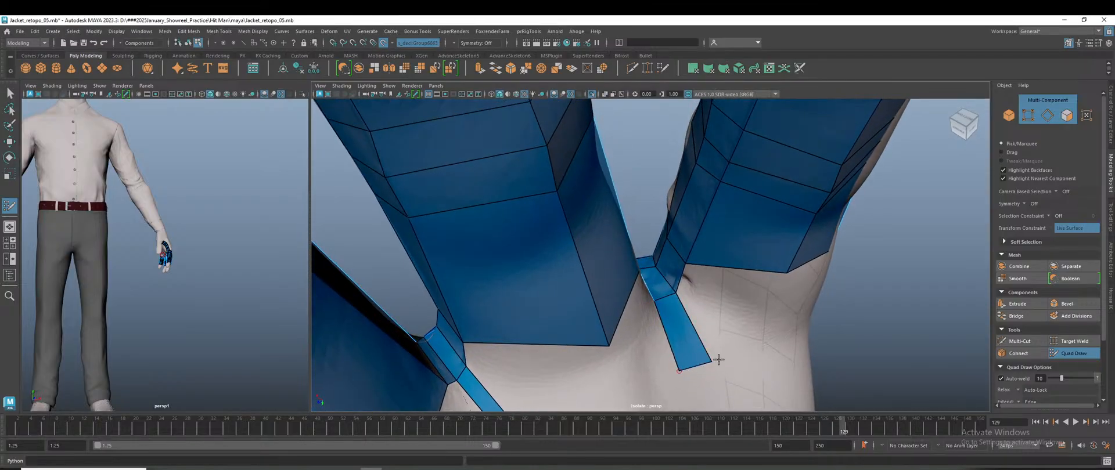
pyautogui.keyDown('alt'); pyautogui.moveTo(728, 361); pyautogui.dragTo(722, 334); pyautogui.keyUp('alt')
pyautogui.keyDown('alt'); pyautogui.moveTo(680, 282); pyautogui.dragTo(487, 302); pyautogui.keyUp('alt')
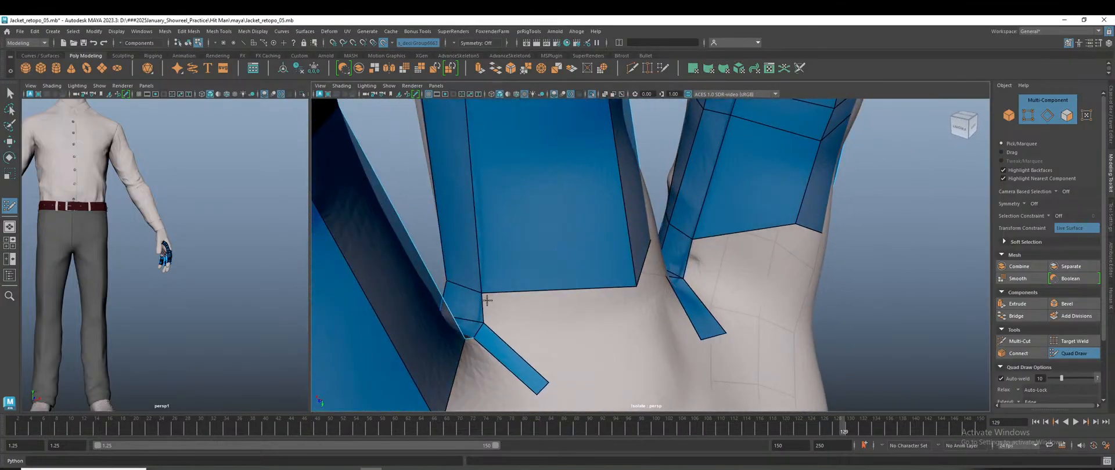
pyautogui.keyDown('alt'); pyautogui.moveTo(475, 338); pyautogui.dragTo(528, 399); pyautogui.keyUp('alt')
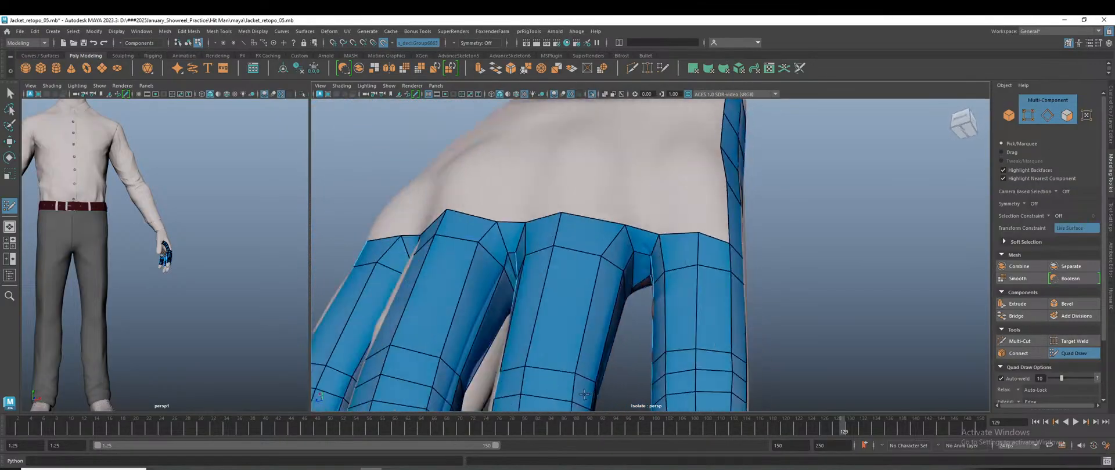
pyautogui.keyDown('alt'); pyautogui.moveTo(603, 338); pyautogui.dragTo(668, 262); pyautogui.keyUp('alt')
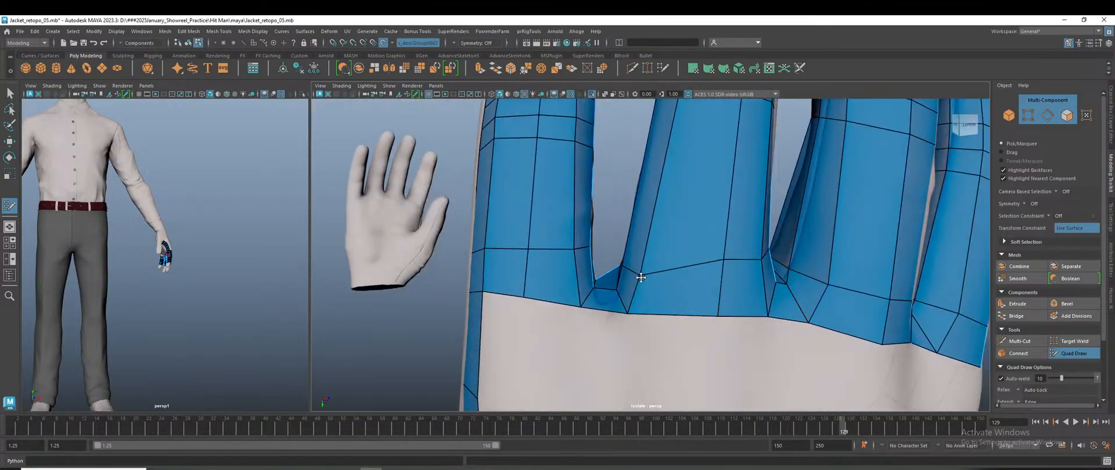
pyautogui.scroll(-10, 722, 348)
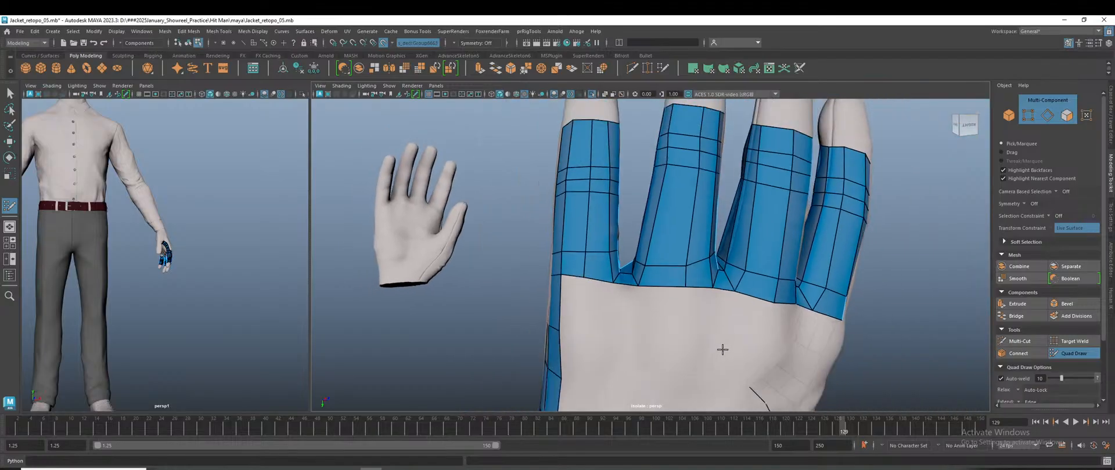
pyautogui.scroll(10, 704, 366)
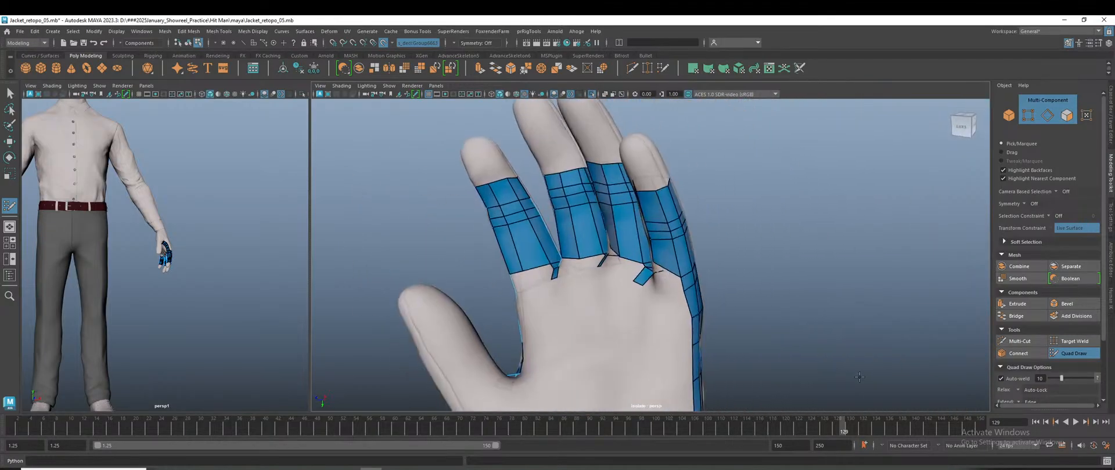
pyautogui.keyDown('alt'); pyautogui.moveTo(701, 344); pyautogui.dragTo(566, 360); pyautogui.keyUp('alt')
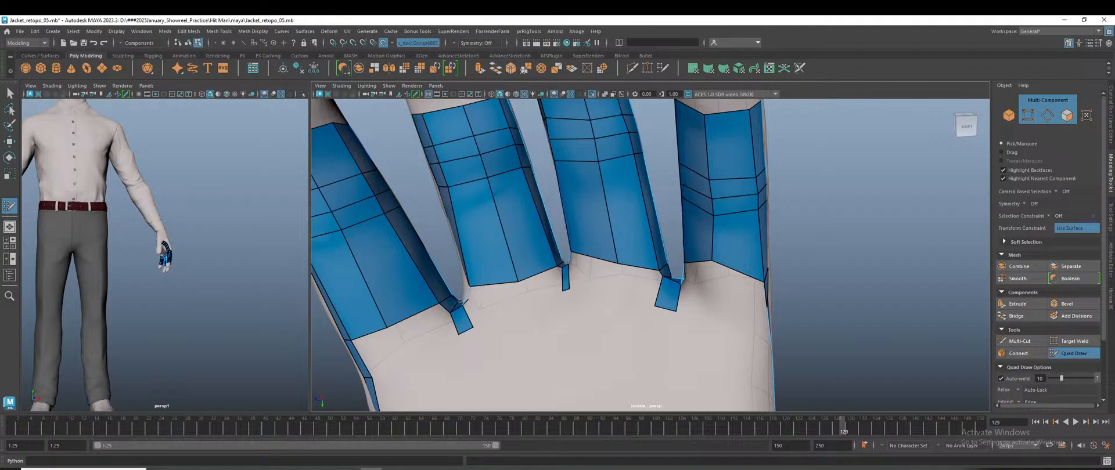
# - Extend a narrow row of quads onto the palm along the bases of the index and middle fingers, meeting the web strips
pyautogui.keyDown('alt'); pyautogui.moveTo(461, 309); pyautogui.dragTo(593, 326); pyautogui.keyUp('alt')
pyautogui.scroll(3, 556, 320)
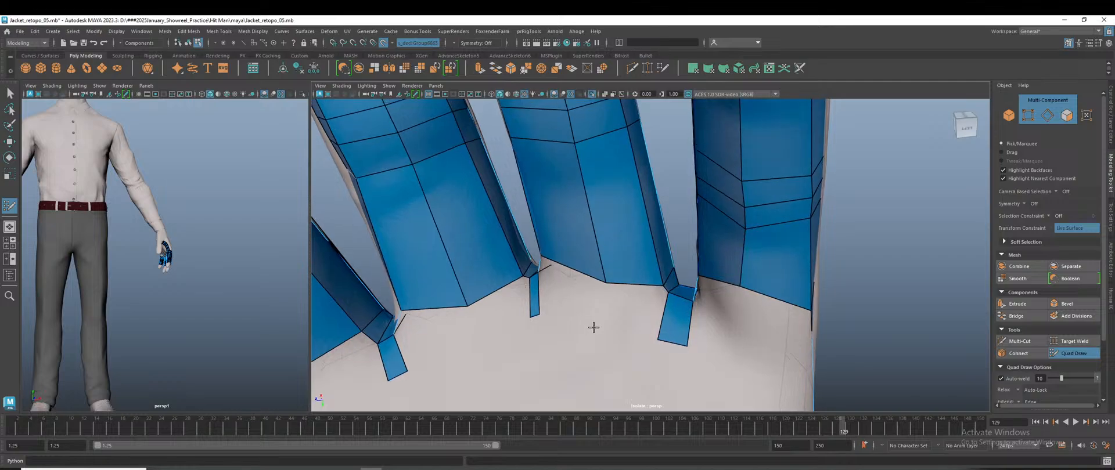
pyautogui.keyDown('alt'); pyautogui.moveTo(592, 326); pyautogui.dragTo(681, 352, button='middle'); pyautogui.keyUp('alt')
pyautogui.moveTo(681, 353)
pyautogui.keyDown('alt'); pyautogui.mouseDown()
pyautogui.moveTo(692, 377)
pyautogui.moveTo(709, 351)
pyautogui.moveTo(587, 332)
pyautogui.moveTo(378, 384)
pyautogui.moveTo(428, 344)
pyautogui.mouseUp(); pyautogui.keyUp('alt')
pyautogui.keyDown('shift'); pyautogui.click(538, 328); pyautogui.keyUp('shift')
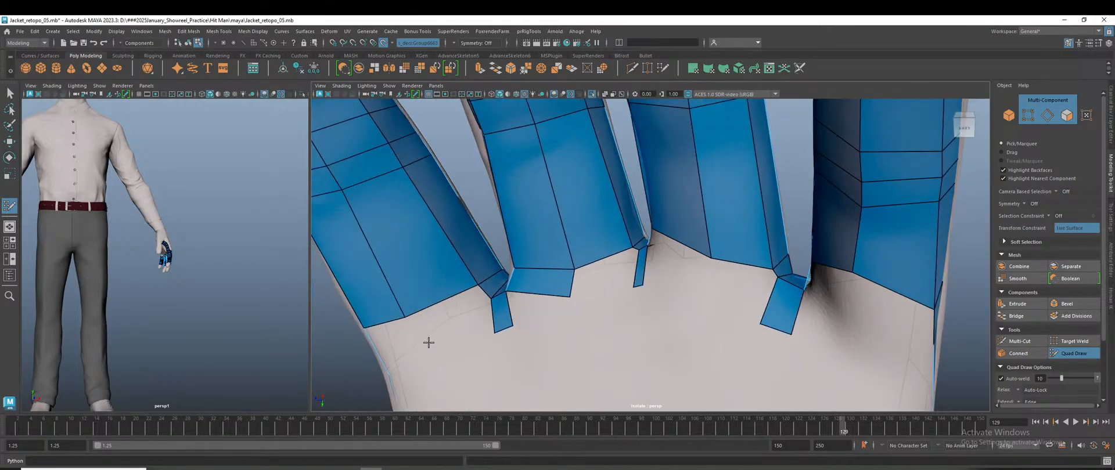
pyautogui.moveTo(528, 335)
pyautogui.keyDown('alt'); pyautogui.mouseDown()
pyautogui.moveTo(632, 341)
pyautogui.moveTo(612, 383)
pyautogui.moveTo(610, 294)
pyautogui.mouseUp(); pyautogui.keyUp('alt')
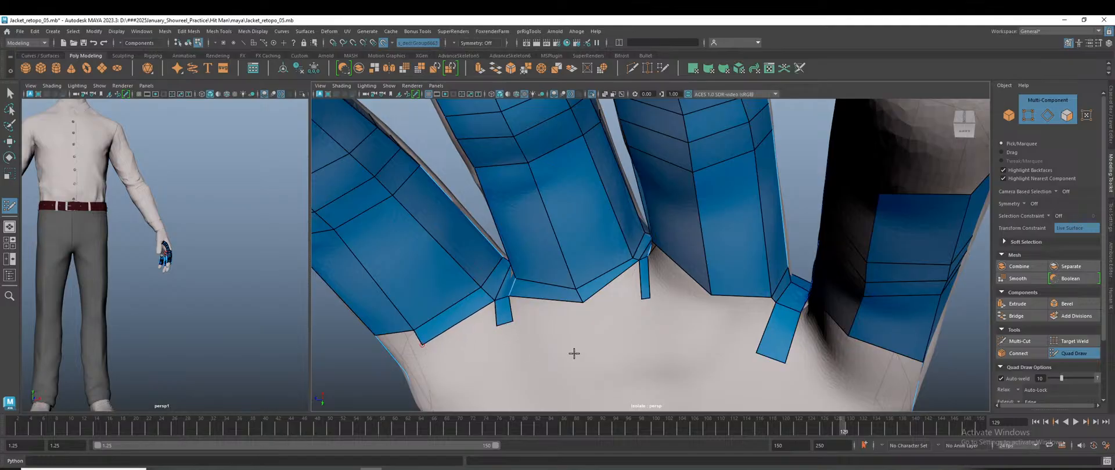
pyautogui.scroll(-3, 698, 340)
pyautogui.scroll(3, 720, 336)
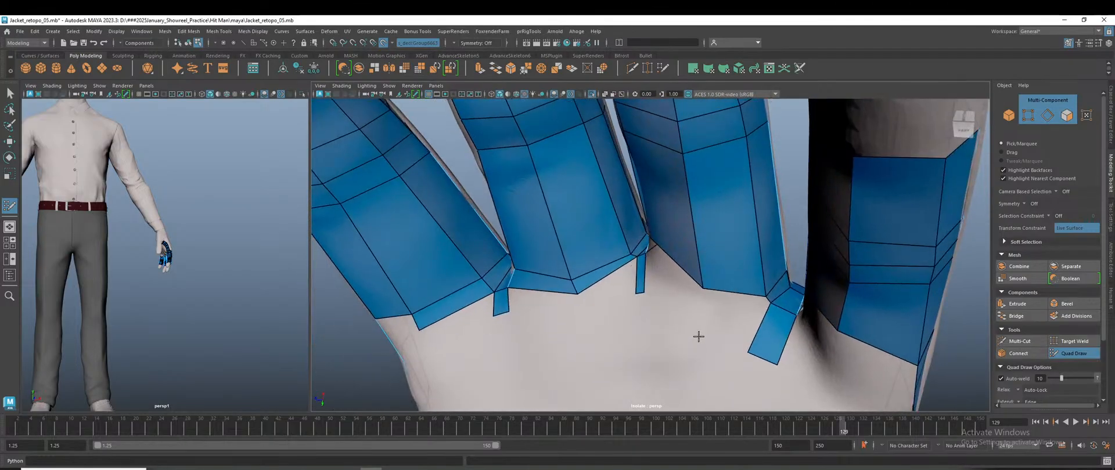
pyautogui.scroll(1, 738, 324)
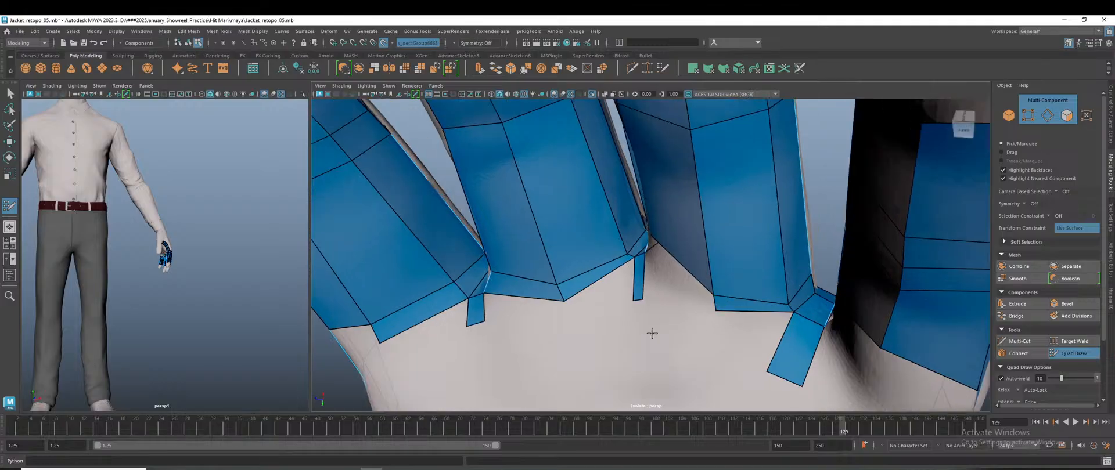
# - Extrude the palm-side base edges of the ring finger into a narrow quad row joining the webs on both sides
pyautogui.keyDown('alt'); pyautogui.moveTo(652, 333); pyautogui.dragTo(697, 332); pyautogui.keyUp('alt')
pyautogui.moveTo(717, 244); pyautogui.dragTo(717, 259)
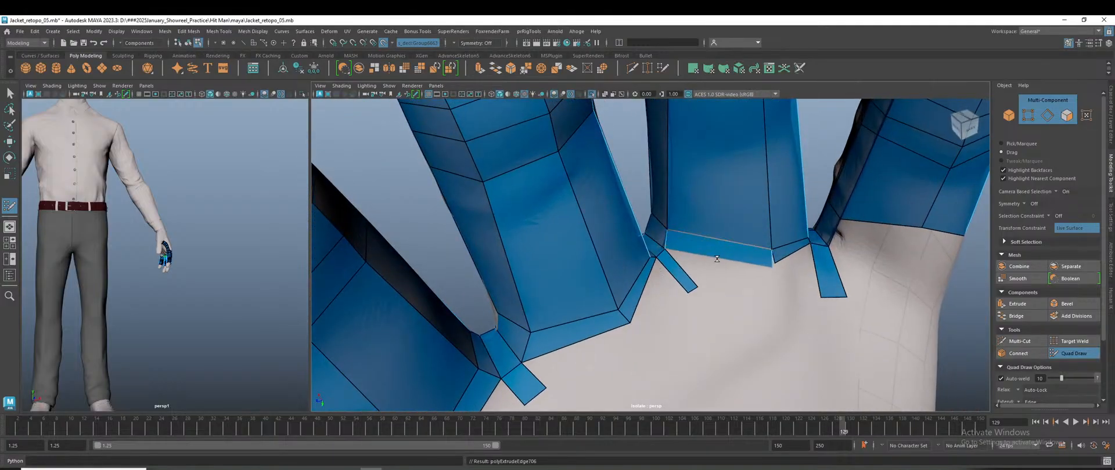
pyautogui.scroll(8, 692, 291)
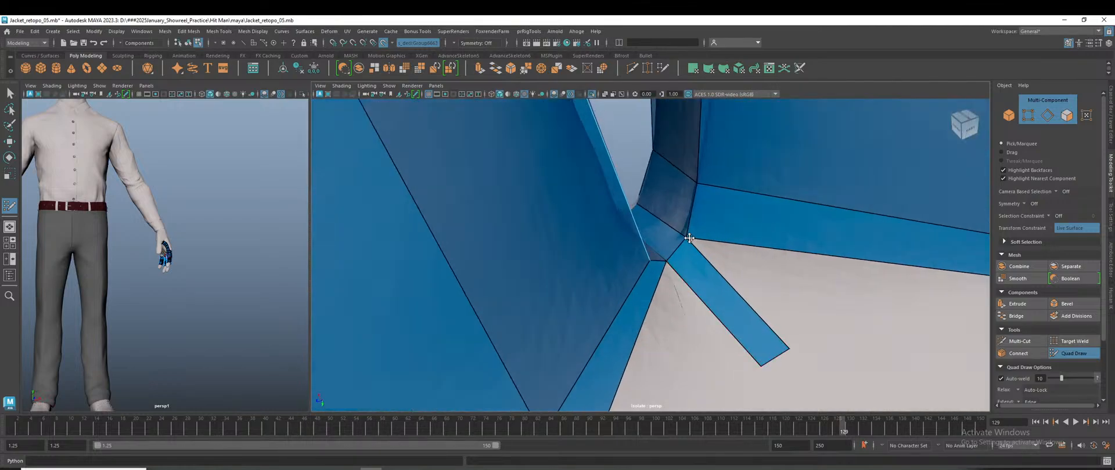
pyautogui.scroll(-10, 690, 243)
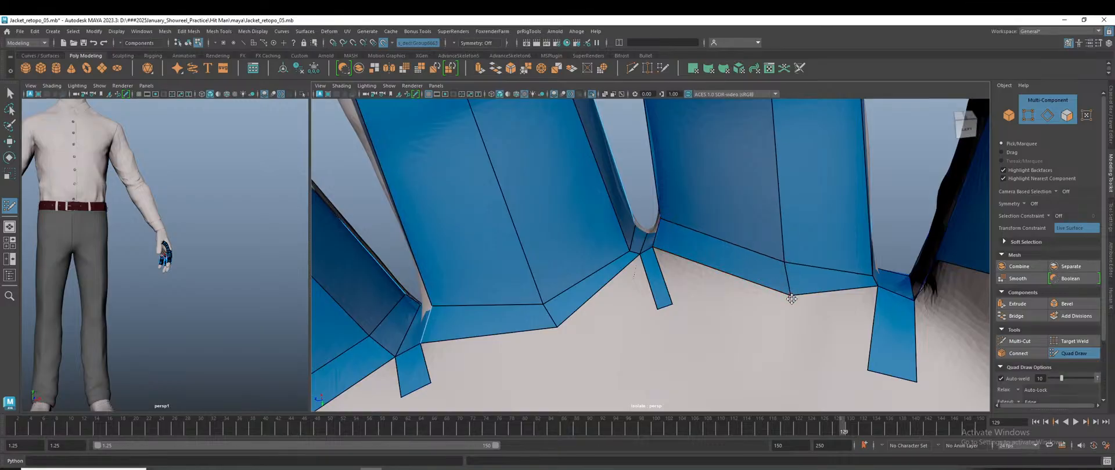
pyautogui.scroll(-8, 785, 311)
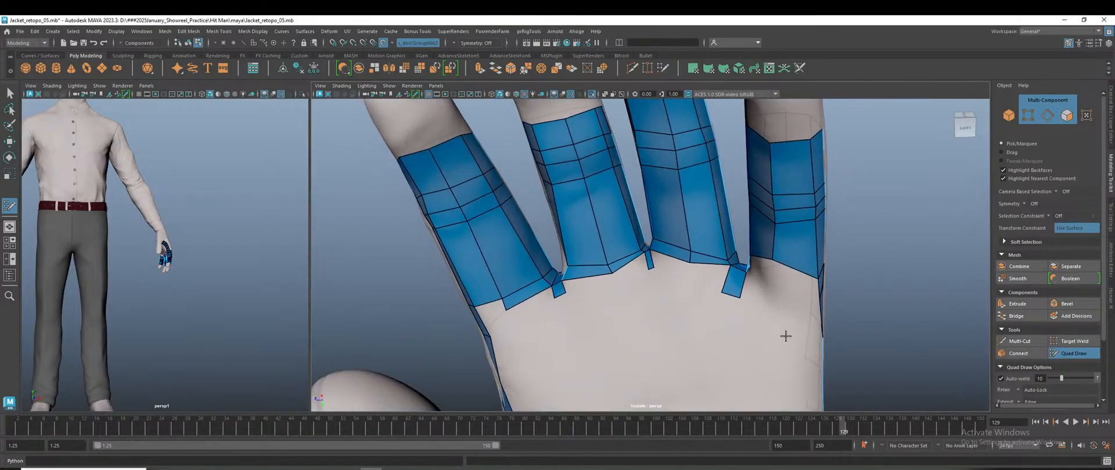
# - Place two points on the palm and fill quads around the strip below the gap between the index and middle fingers
pyautogui.scroll(10, 793, 339)
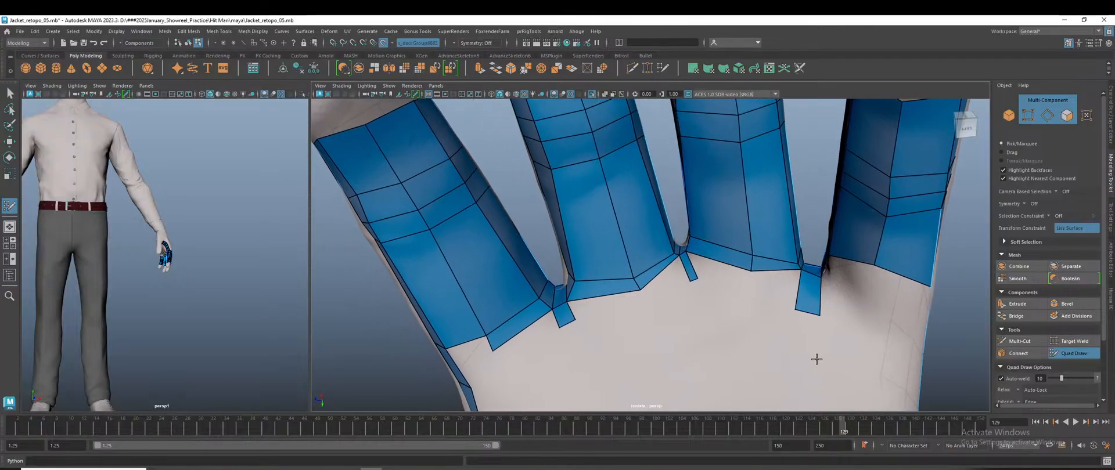
pyautogui.moveTo(816, 368)
pyautogui.keyDown('alt'); pyautogui.mouseDown()
pyautogui.moveTo(809, 360)
pyautogui.moveTo(828, 361)
pyautogui.moveTo(818, 361)
pyautogui.mouseUp(); pyautogui.keyUp('alt')
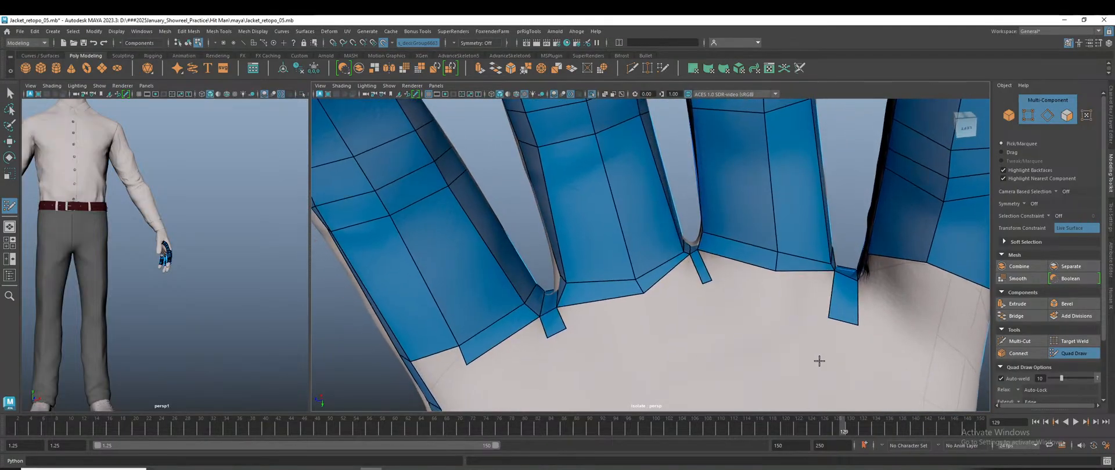
pyautogui.keyDown('alt'); pyautogui.moveTo(740, 348); pyautogui.dragTo(737, 346); pyautogui.keyUp('alt')
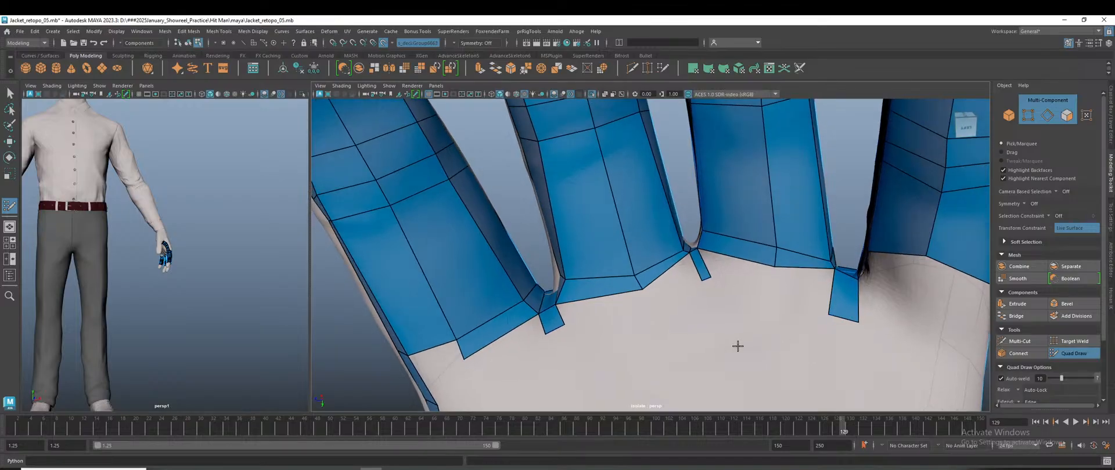
pyautogui.keyDown('alt'); pyautogui.moveTo(641, 388); pyautogui.dragTo(674, 327, button='middle'); pyautogui.keyUp('alt')
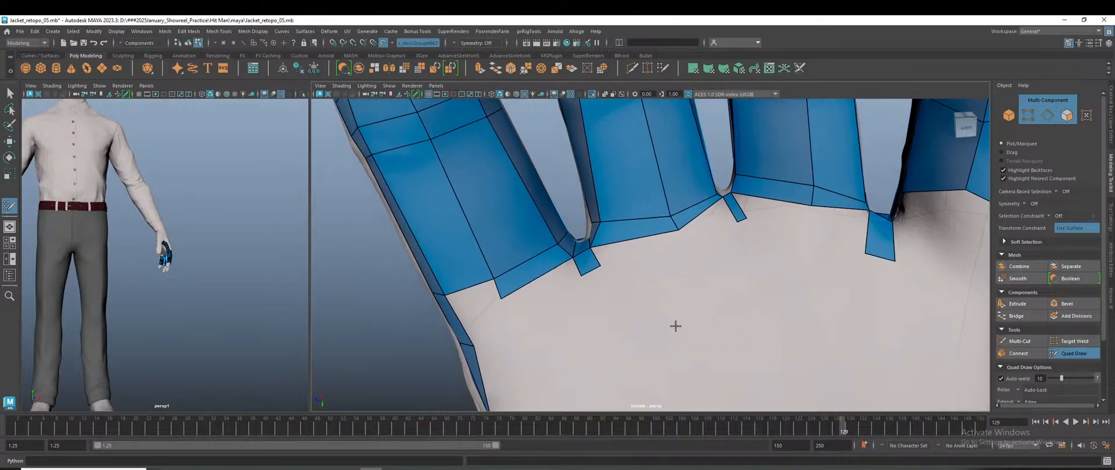
pyautogui.click(552, 327)
pyautogui.keyDown('shift'); pyautogui.click(548, 293); pyautogui.keyUp('shift')
pyautogui.click(675, 280)
pyautogui.keyDown('shift'); pyautogui.click(653, 251); pyautogui.keyUp('shift')
pyautogui.keyDown('shift'); pyautogui.click(617, 298); pyautogui.keyUp('shift')
pyautogui.moveTo(676, 280); pyautogui.dragTo(672, 288)
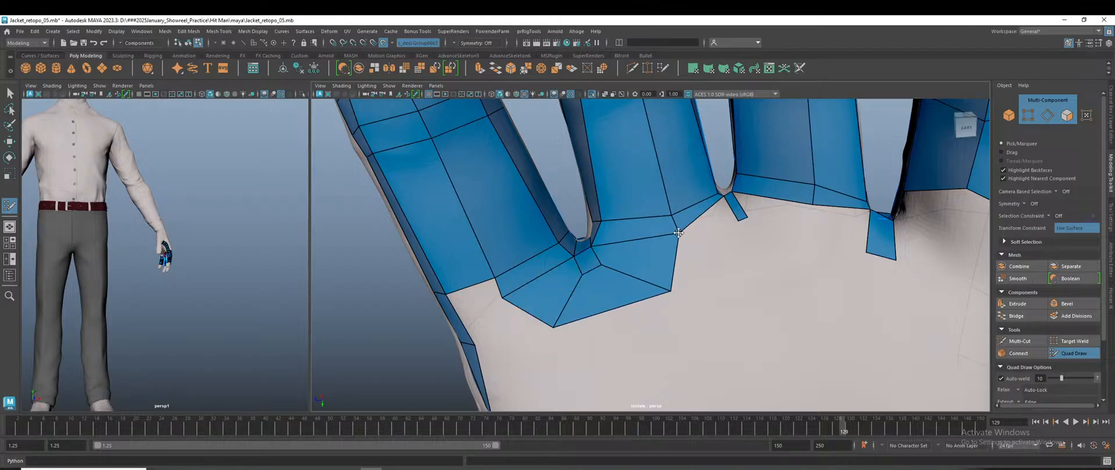
# - Adjust the palm patch corner below the middle finger and fill quads across the ring finger's base to the outermost web strip
pyautogui.scroll(-5, 676, 269)
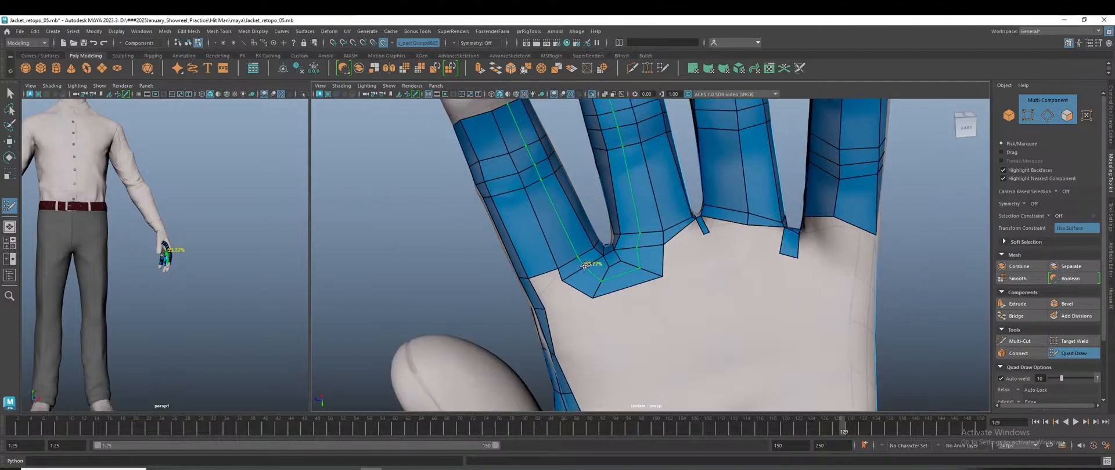
pyautogui.scroll(5, 707, 266)
pyautogui.keyDown('alt'); pyautogui.moveTo(760, 266); pyautogui.dragTo(724, 296, button='middle'); pyautogui.keyUp('alt')
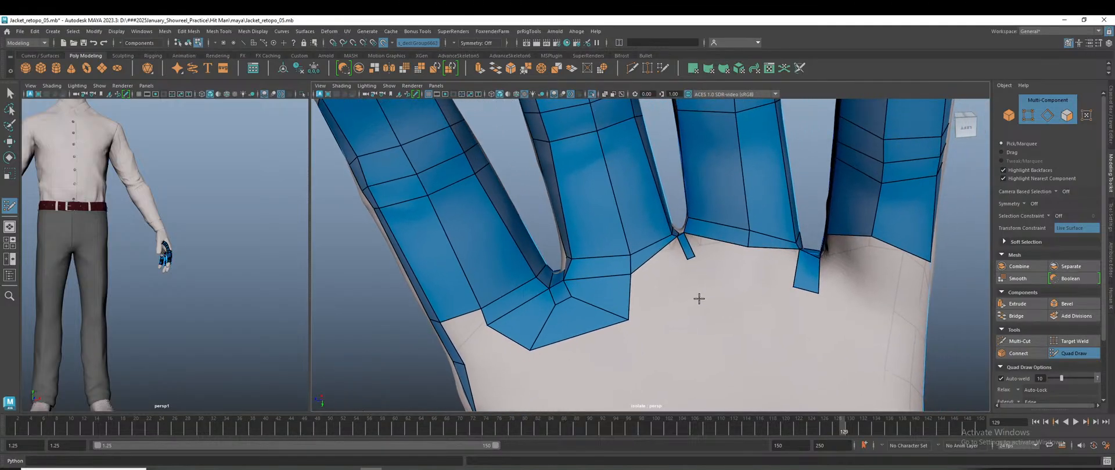
pyautogui.moveTo(627, 322); pyautogui.dragTo(638, 318)
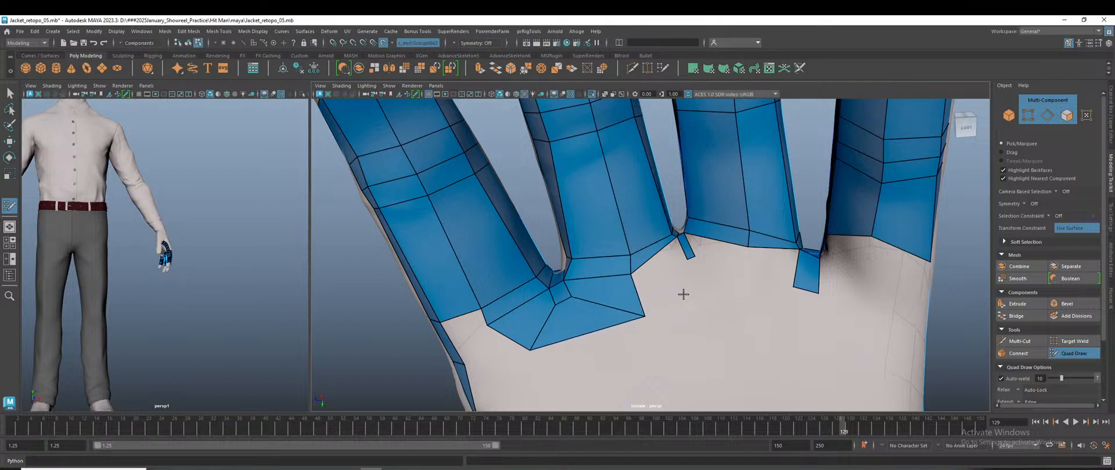
pyautogui.keyDown('shift'); pyautogui.click(669, 273); pyautogui.keyUp('shift')
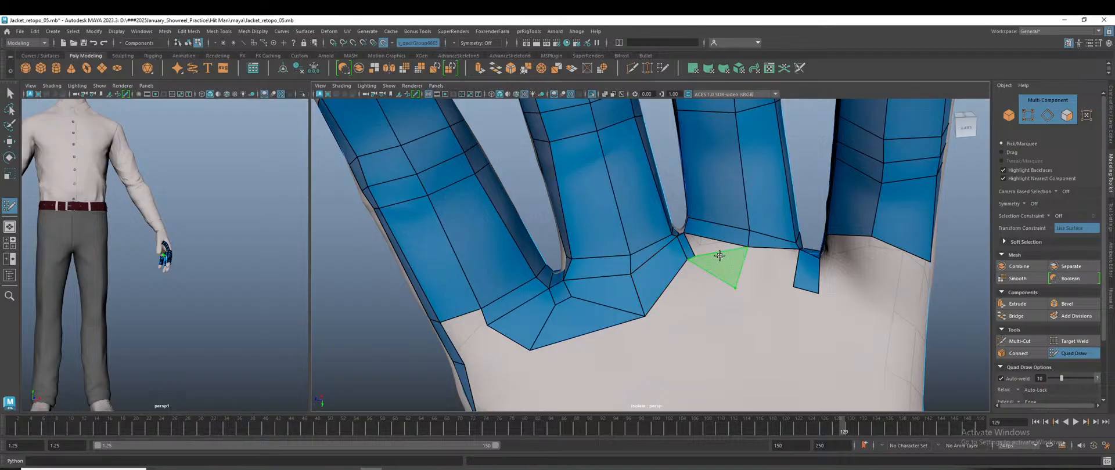
pyautogui.keyDown('shift'); pyautogui.click(720, 262); pyautogui.keyUp('shift')
pyautogui.keyDown('shift'); pyautogui.click(696, 290); pyautogui.keyUp('shift')
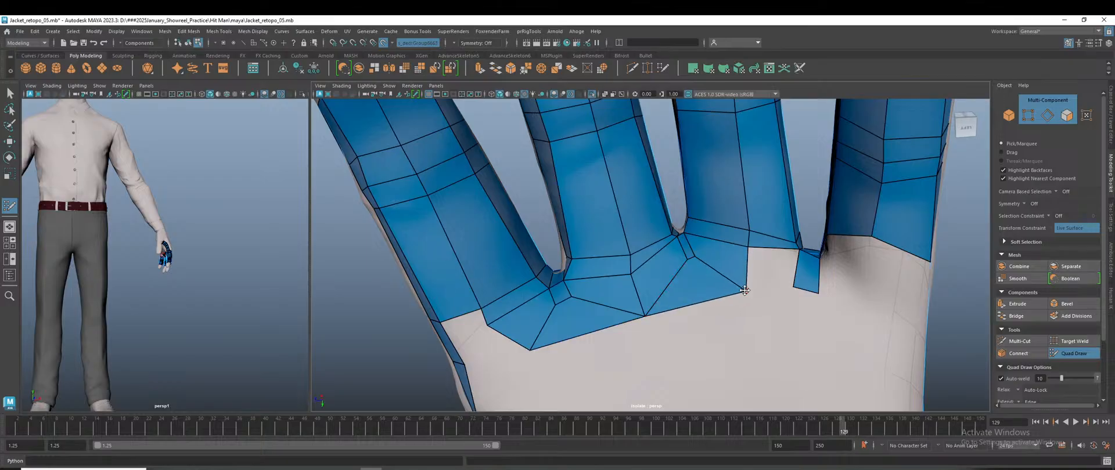
pyautogui.keyDown('shift'); pyautogui.click(764, 287); pyautogui.keyUp('shift')
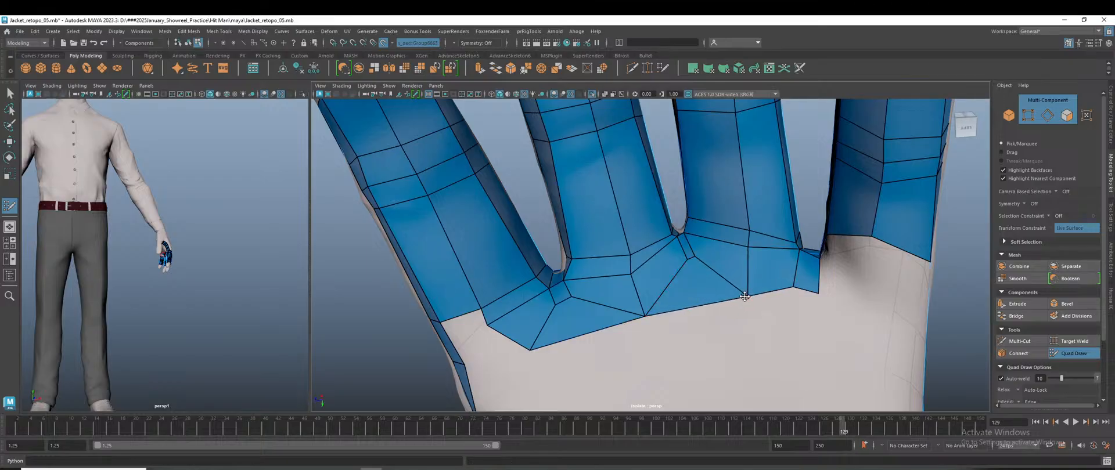
# - Even out the new palm border by moving its vertices below the index and middle fingers closer to the finger bases
pyautogui.moveTo(650, 323); pyautogui.dragTo(645, 305)
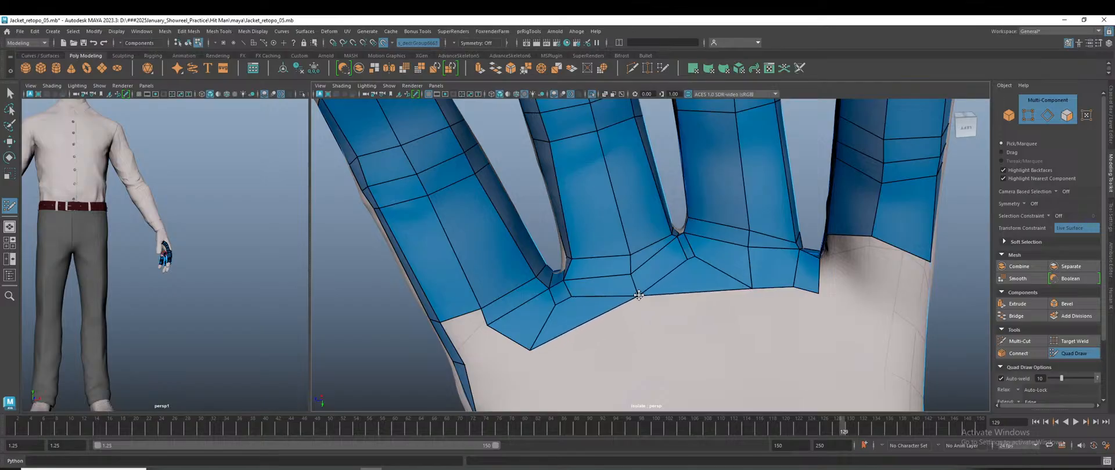
pyautogui.moveTo(628, 255); pyautogui.dragTo(624, 254)
pyautogui.moveTo(532, 351); pyautogui.dragTo(522, 345)
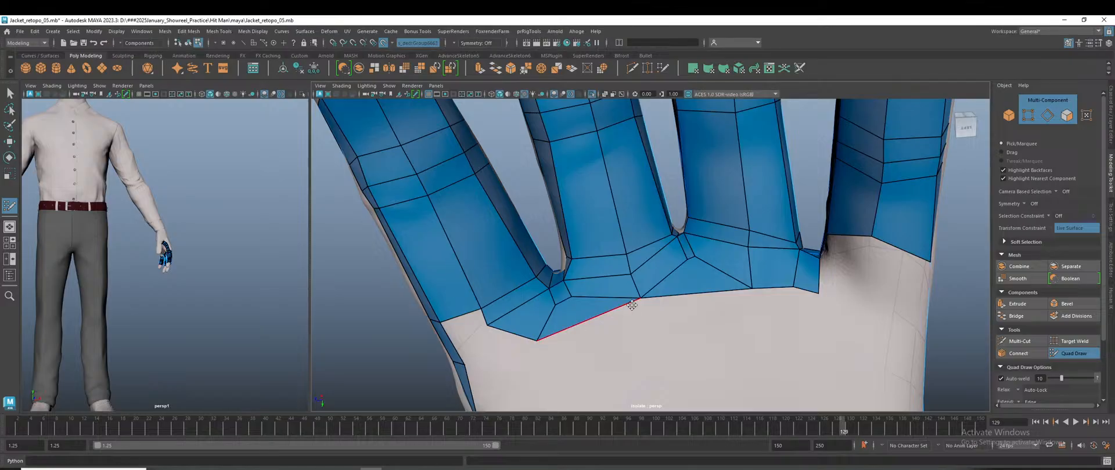
# - Examine the joined quad flow across the finger bases and the remaining gap at the little finger
pyautogui.scroll(-3, 666, 355)
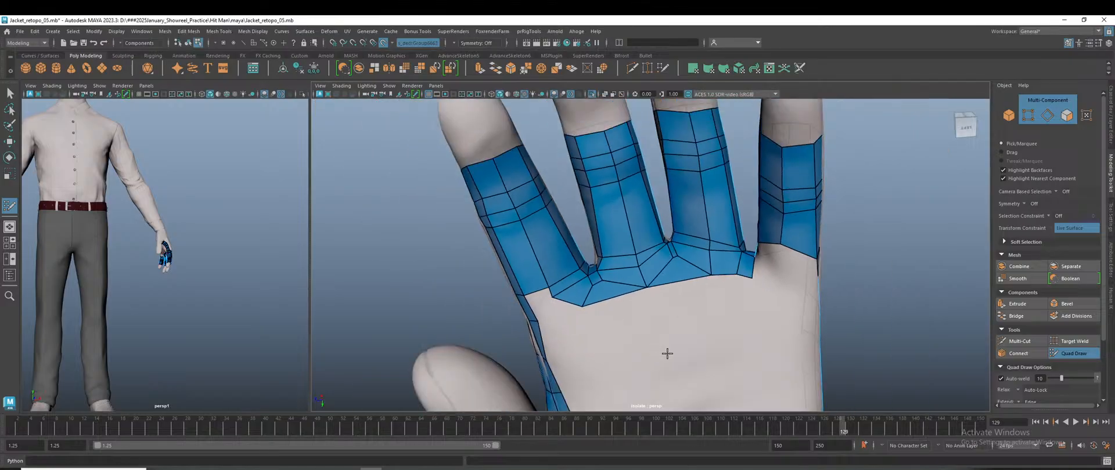
pyautogui.scroll(5, 722, 344)
pyautogui.keyDown('alt'); pyautogui.moveTo(761, 347); pyautogui.dragTo(744, 373); pyautogui.keyUp('alt')
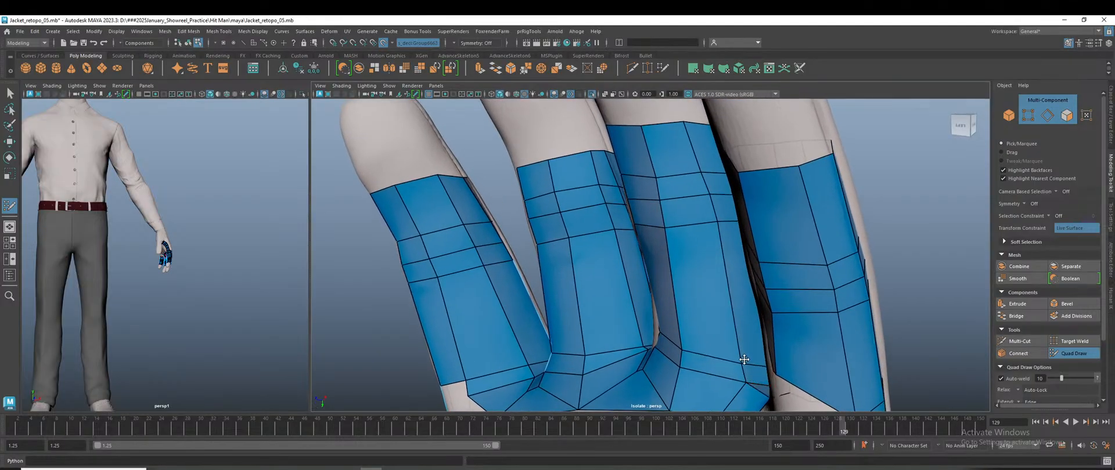
pyautogui.scroll(-3, 725, 388)
pyautogui.scroll(4, 706, 389)
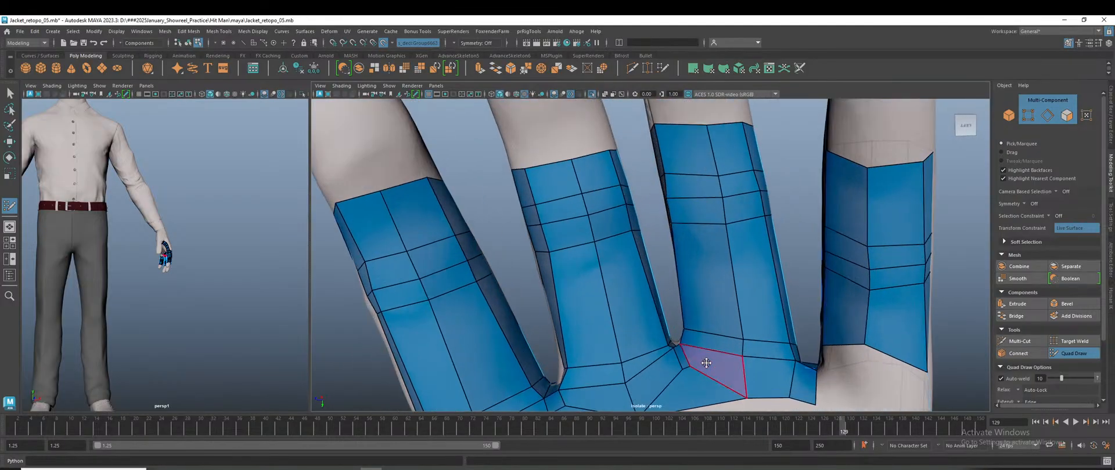
pyautogui.scroll(-2, 695, 375)
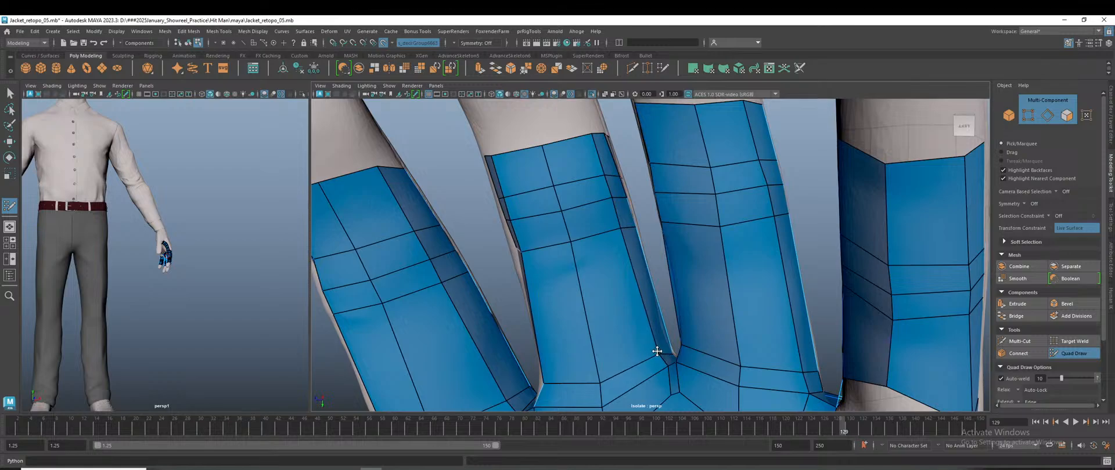
pyautogui.scroll(-2, 691, 368)
pyautogui.scroll(-4, 736, 369)
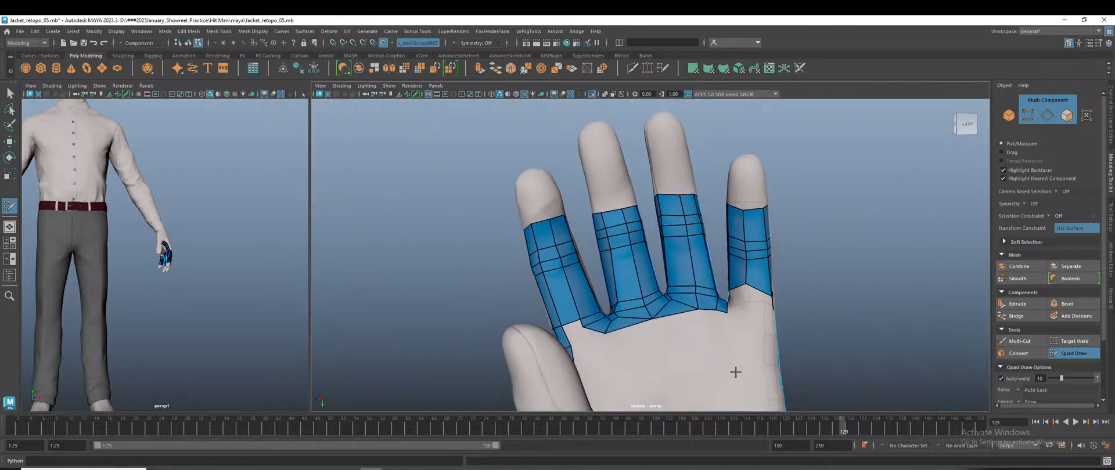
pyautogui.moveTo(783, 354)
pyautogui.keyDown('alt'); pyautogui.mouseDown()
pyautogui.moveTo(547, 335)
pyautogui.moveTo(790, 354)
pyautogui.mouseUp(); pyautogui.keyUp('alt')
pyautogui.scroll(6, 726, 348)
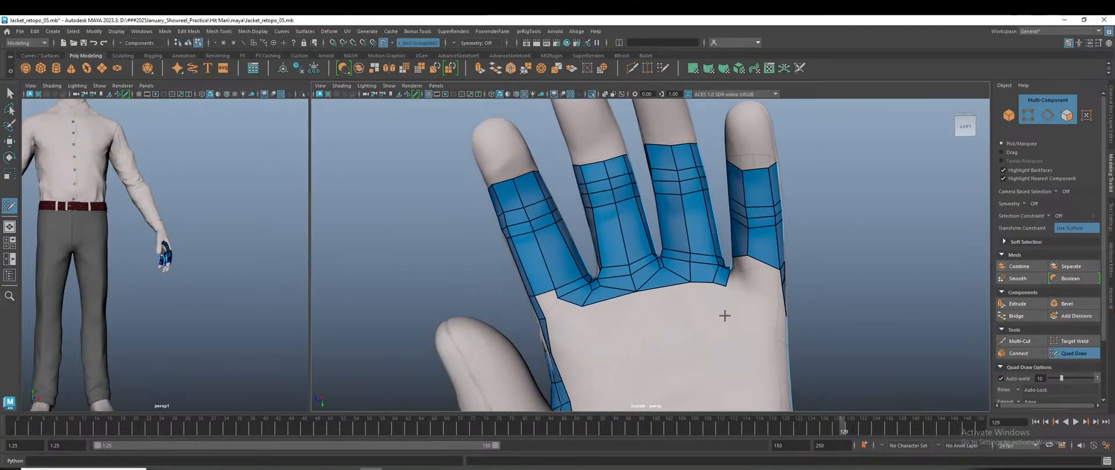
# - Fill quads across the palm side of the little finger's base, joining the outermost web strip to the hand's side strip
pyautogui.moveTo(778, 314)
pyautogui.keyDown('alt'); pyautogui.mouseDown()
pyautogui.moveTo(832, 321)
pyautogui.moveTo(810, 324)
pyautogui.moveTo(830, 313)
pyautogui.moveTo(806, 278)
pyautogui.moveTo(851, 286)
pyautogui.mouseUp(); pyautogui.keyUp('alt')
pyautogui.keyDown('shift'); pyautogui.click(802, 250); pyautogui.keyUp('shift')
pyautogui.keyDown('shift'); pyautogui.click(792, 279); pyautogui.keyUp('shift')
pyautogui.moveTo(819, 256); pyautogui.dragTo(830, 273)
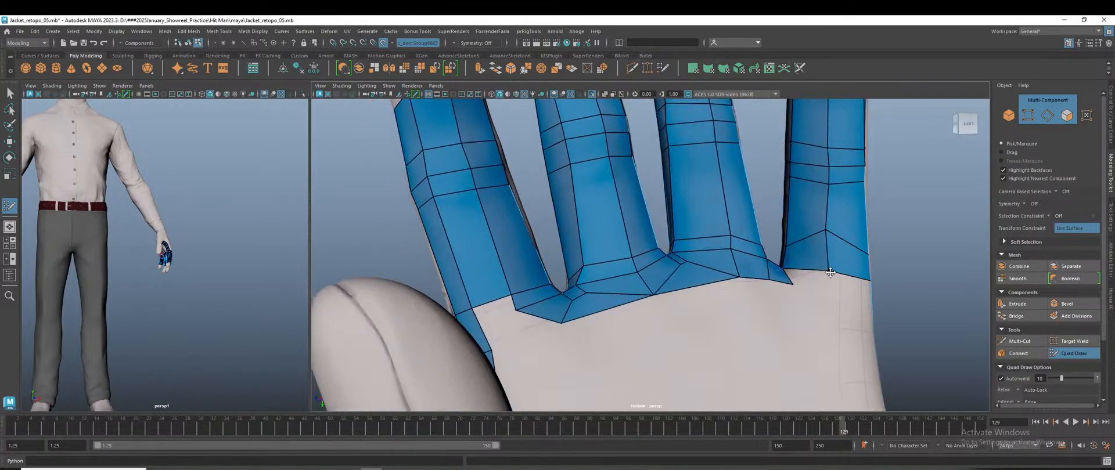
pyautogui.keyDown('shift'); pyautogui.click(812, 282); pyautogui.keyUp('shift')
pyautogui.moveTo(846, 319)
pyautogui.keyDown('alt'); pyautogui.mouseDown()
pyautogui.moveTo(802, 326)
pyautogui.moveTo(822, 321)
pyautogui.mouseUp(); pyautogui.keyUp('alt')
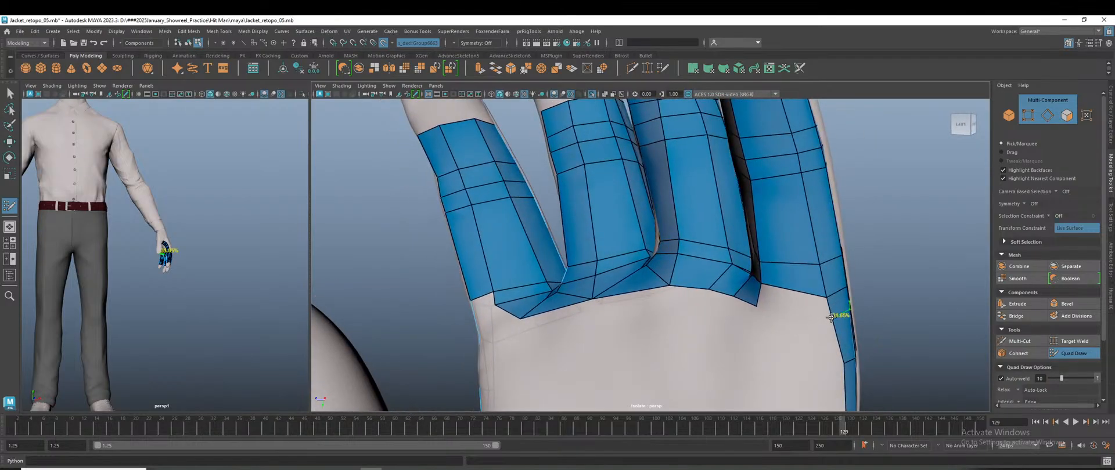
pyautogui.keyDown('shift'); pyautogui.click(806, 304); pyautogui.keyUp('shift')
pyautogui.keyDown('alt'); pyautogui.moveTo(755, 338); pyautogui.dragTo(806, 343); pyautogui.keyUp('alt')
pyautogui.scroll(4, 596, 372)
pyautogui.keyDown('alt'); pyautogui.moveTo(586, 334); pyautogui.dragTo(574, 352, button='middle'); pyautogui.keyUp('alt')
pyautogui.keyDown('shift'); pyautogui.click(463, 354); pyautogui.keyUp('shift')
pyautogui.hotkey('ctrl', 'z')
# - Fill the quad at the index finger's base that joins the palm border to the strip along the thumb side
pyautogui.keyDown('alt'); pyautogui.moveTo(508, 383); pyautogui.dragTo(581, 343); pyautogui.keyUp('alt')
pyautogui.scroll(3, 581, 343)
pyautogui.keyDown('alt'); pyautogui.moveTo(582, 343); pyautogui.dragTo(567, 365, button='middle'); pyautogui.keyUp('alt')
pyautogui.keyDown('alt'); pyautogui.moveTo(567, 364); pyautogui.dragTo(565, 365); pyautogui.keyUp('alt')
pyautogui.scroll(-4, 583, 329)
pyautogui.keyDown('alt'); pyautogui.moveTo(583, 329); pyautogui.dragTo(593, 263); pyautogui.keyUp('alt')
pyautogui.keyDown('alt'); pyautogui.moveTo(622, 306); pyautogui.dragTo(821, 361); pyautogui.keyUp('alt')
pyautogui.keyDown('alt'); pyautogui.moveTo(821, 361); pyautogui.dragTo(825, 334, button='middle'); pyautogui.keyUp('alt')
pyautogui.moveTo(825, 334)
pyautogui.keyDown('alt'); pyautogui.mouseDown()
pyautogui.moveTo(769, 341)
pyautogui.moveTo(789, 341)
pyautogui.mouseUp(); pyautogui.keyUp('alt')
pyautogui.scroll(3, 789, 341)
pyautogui.keyDown('shift'); pyautogui.click(727, 190); pyautogui.keyUp('shift')
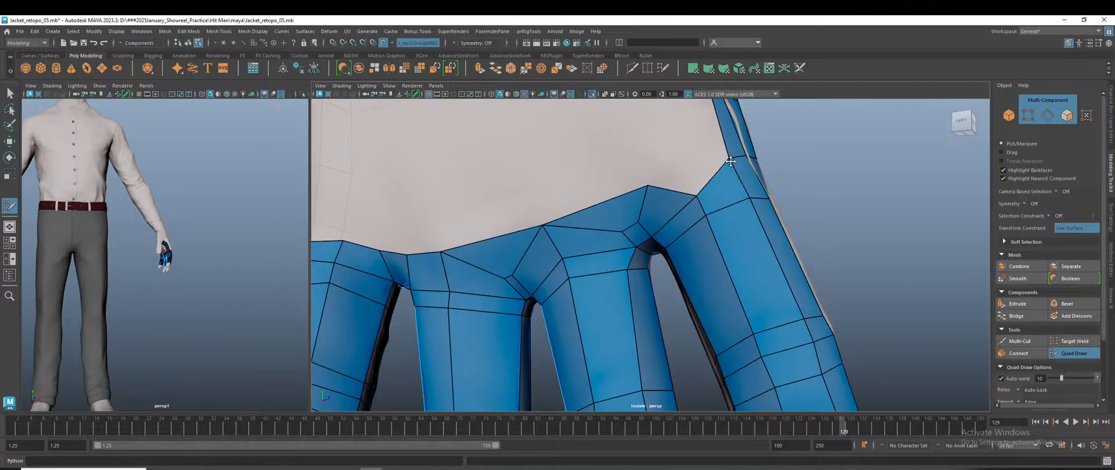
pyautogui.scroll(-3, 730, 211)
pyautogui.keyDown('alt'); pyautogui.moveTo(733, 215); pyautogui.dragTo(900, 175); pyautogui.keyUp('alt')
pyautogui.keyDown('alt'); pyautogui.moveTo(900, 174); pyautogui.dragTo(936, 177, button='middle'); pyautogui.keyUp('alt')
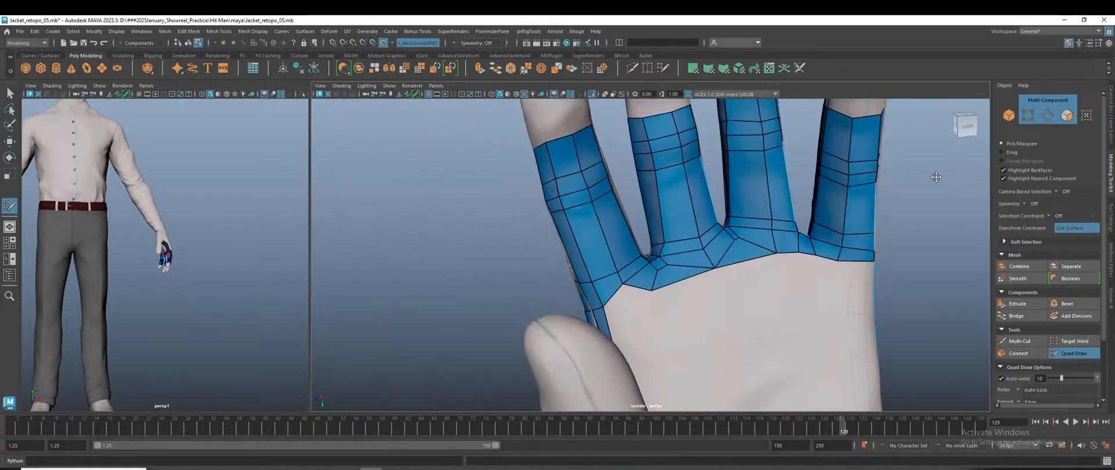
pyautogui.scroll(5, 662, 334)
pyautogui.keyDown('alt'); pyautogui.moveTo(634, 292); pyautogui.dragTo(669, 253); pyautogui.keyUp('alt')
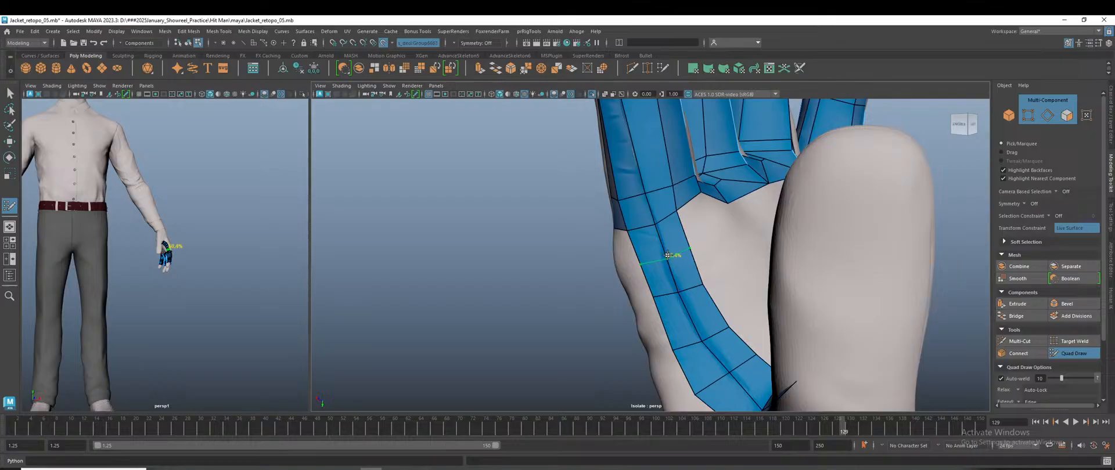
pyautogui.keyDown('ctrl'); pyautogui.keyDown('shift'); pyautogui.click(697, 292); pyautogui.keyUp('shift'); pyautogui.keyUp('ctrl')
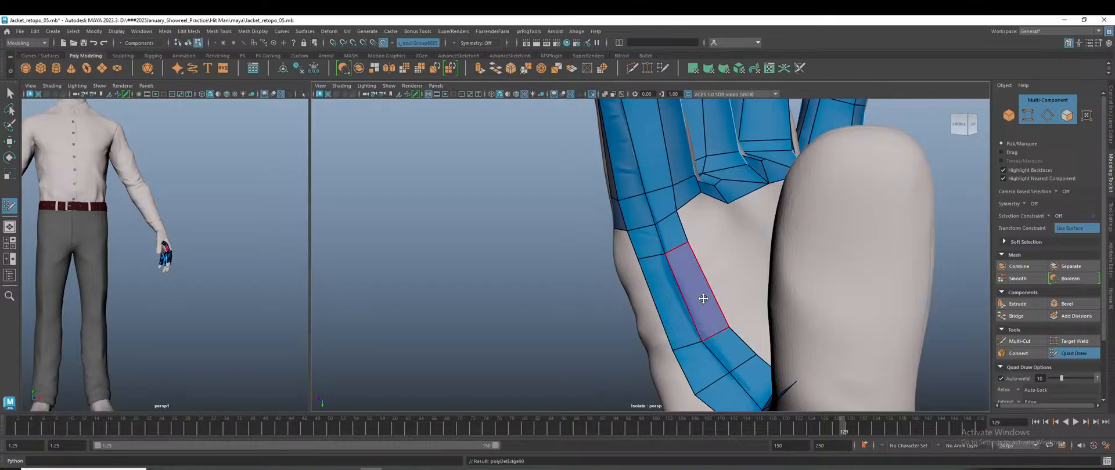
pyautogui.hotkey('ctrl', 'z')
pyautogui.moveTo(724, 322)
pyautogui.keyDown('alt'); pyautogui.mouseDown()
pyautogui.moveTo(627, 248)
pyautogui.moveTo(709, 296)
pyautogui.moveTo(710, 230)
pyautogui.mouseUp(); pyautogui.keyUp('alt')
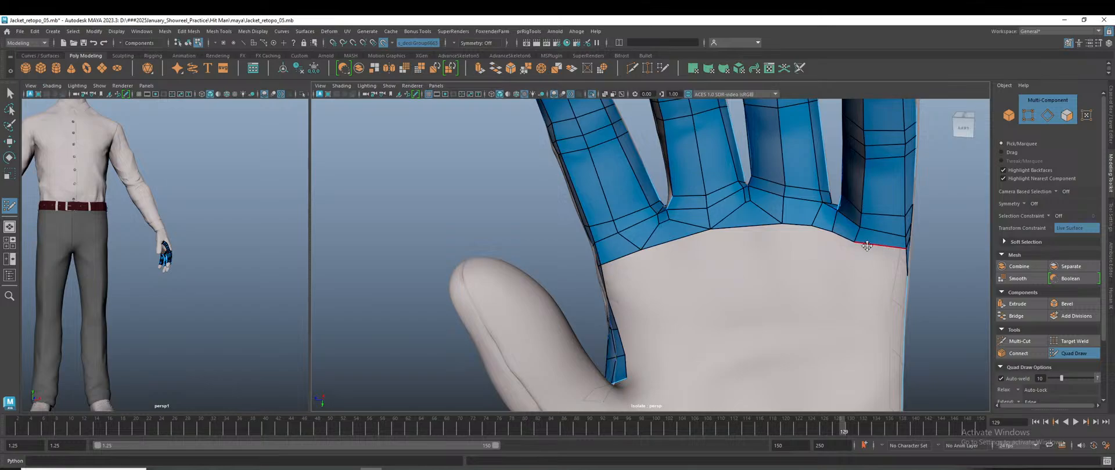
# - Nudge the palm border vertex below the ring finger to even out the border
pyautogui.scroll(-3, 865, 273)
pyautogui.keyDown('alt'); pyautogui.moveTo(865, 273); pyautogui.dragTo(681, 430); pyautogui.keyUp('alt')
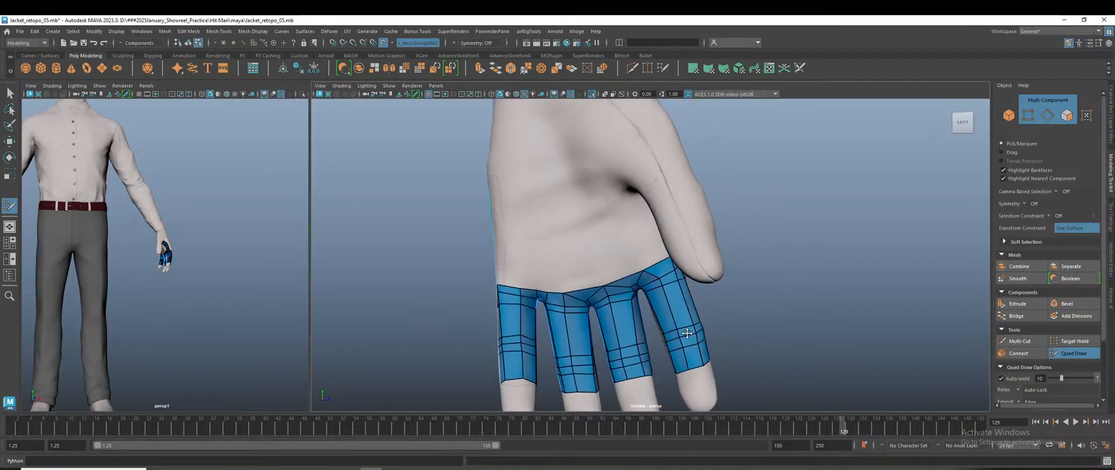
pyautogui.scroll(5, 634, 294)
pyautogui.scroll(3, 634, 293)
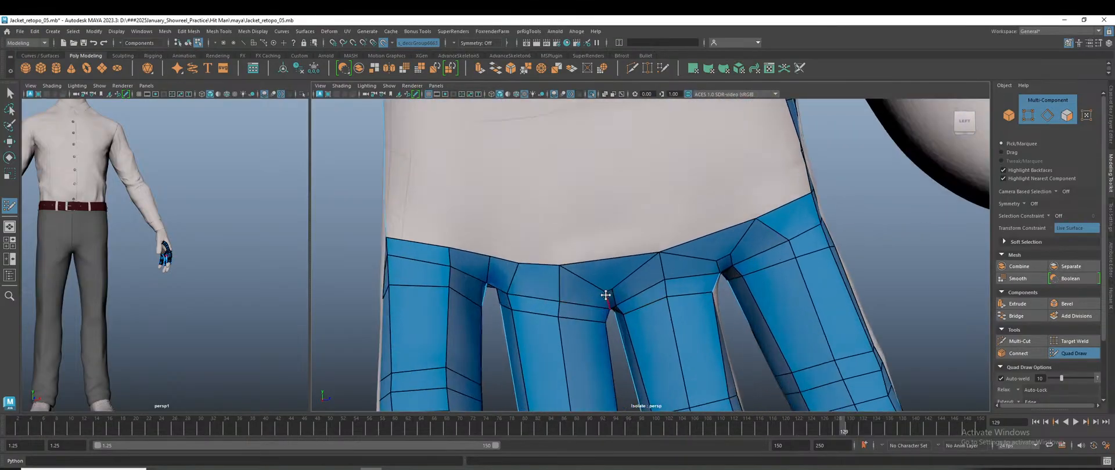
pyautogui.scroll(3, 519, 279)
pyautogui.moveTo(539, 269); pyautogui.dragTo(535, 268)
pyautogui.scroll(-3, 591, 294)
# - Delete the palm quads on both sides of the web strip between the ring and little fingers and refill them
pyautogui.keyDown('alt'); pyautogui.moveTo(592, 294); pyautogui.dragTo(802, 183); pyautogui.keyUp('alt')
pyautogui.scroll(3, 782, 260)
pyautogui.keyDown('alt'); pyautogui.moveTo(784, 282); pyautogui.dragTo(792, 282); pyautogui.keyUp('alt')
pyautogui.keyDown('alt'); pyautogui.moveTo(792, 282); pyautogui.dragTo(784, 307, button='middle'); pyautogui.keyUp('alt')
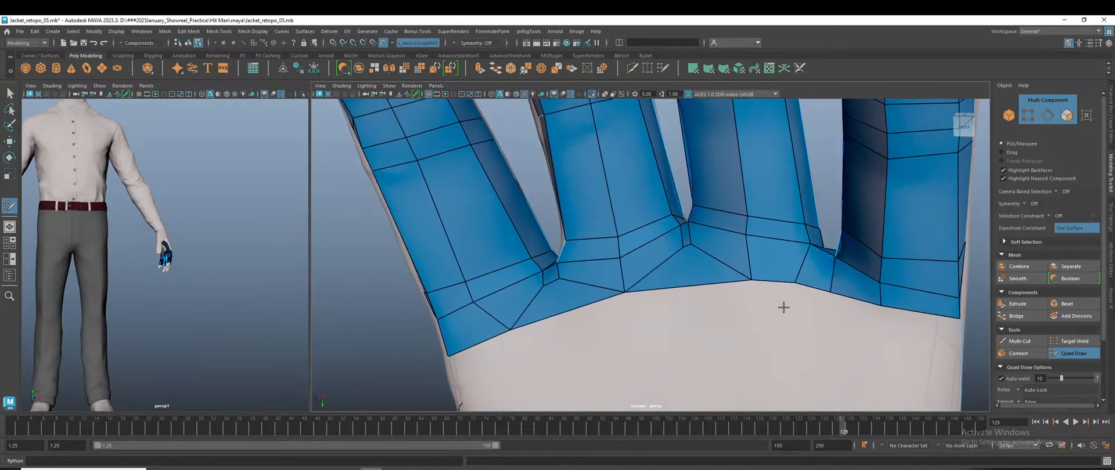
pyautogui.keyDown('alt'); pyautogui.moveTo(804, 296); pyautogui.dragTo(813, 310); pyautogui.keyUp('alt')
pyautogui.keyDown('ctrl'); pyautogui.keyDown('shift'); pyautogui.click(788, 318); pyautogui.keyUp('shift'); pyautogui.keyUp('ctrl')
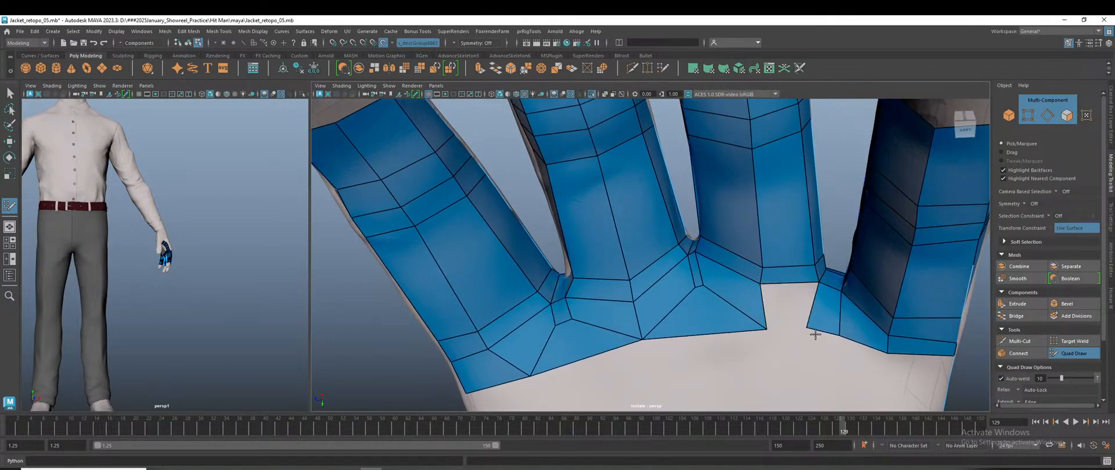
pyautogui.keyDown('ctrl'); pyautogui.keyDown('shift'); pyautogui.click(854, 336); pyautogui.keyUp('shift'); pyautogui.keyUp('ctrl')
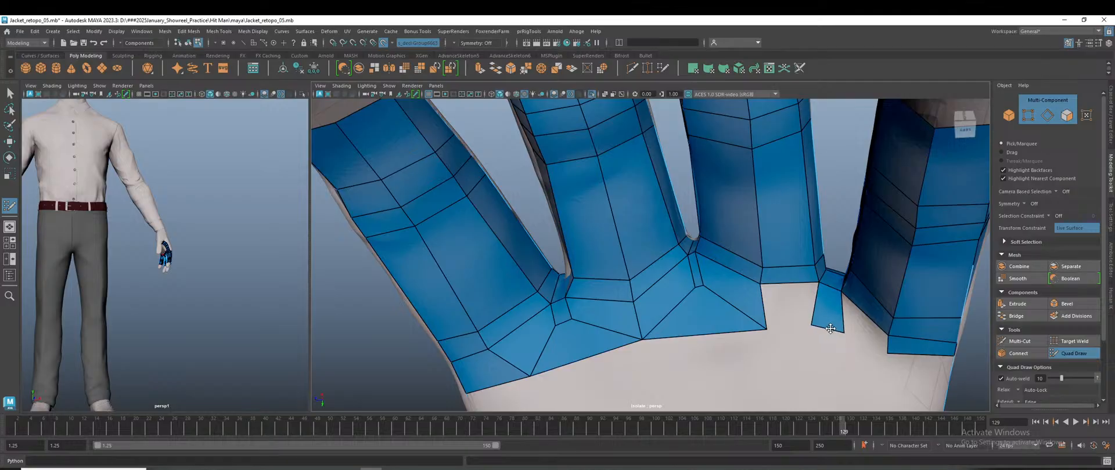
pyautogui.keyDown('shift'); pyautogui.click(805, 306); pyautogui.keyUp('shift')
pyautogui.keyDown('shift'); pyautogui.click(859, 328); pyautogui.keyUp('shift')
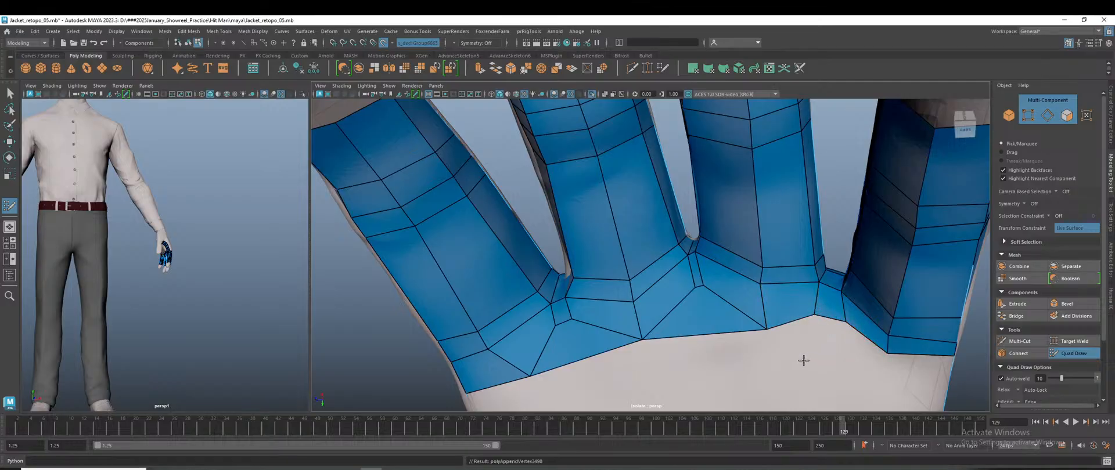
# - Pull that strip's palm edge toward the web and fill a quad beneath it, adjusting the border vertex below the ring finger
pyautogui.moveTo(827, 317); pyautogui.dragTo(826, 310)
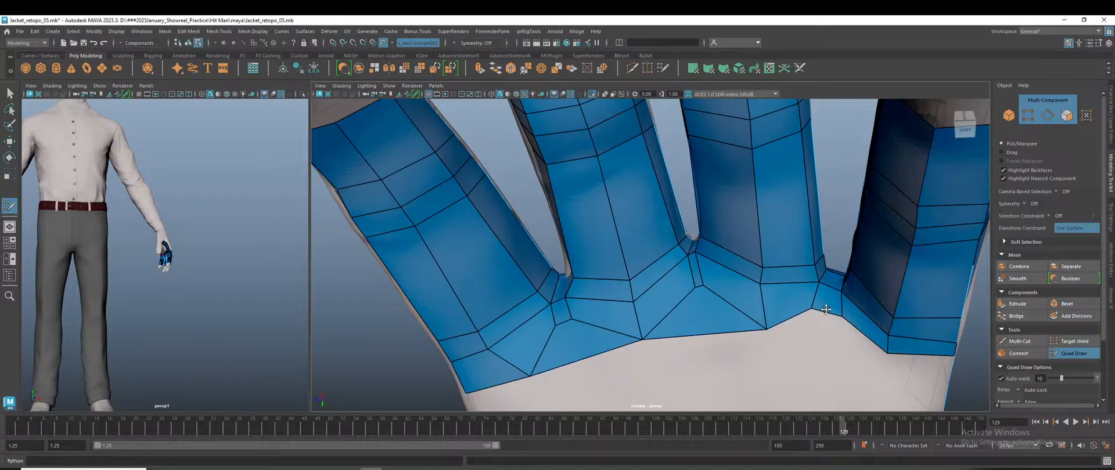
pyautogui.keyDown('shift'); pyautogui.click(824, 321); pyautogui.keyUp('shift')
pyautogui.moveTo(766, 330); pyautogui.dragTo(765, 337)
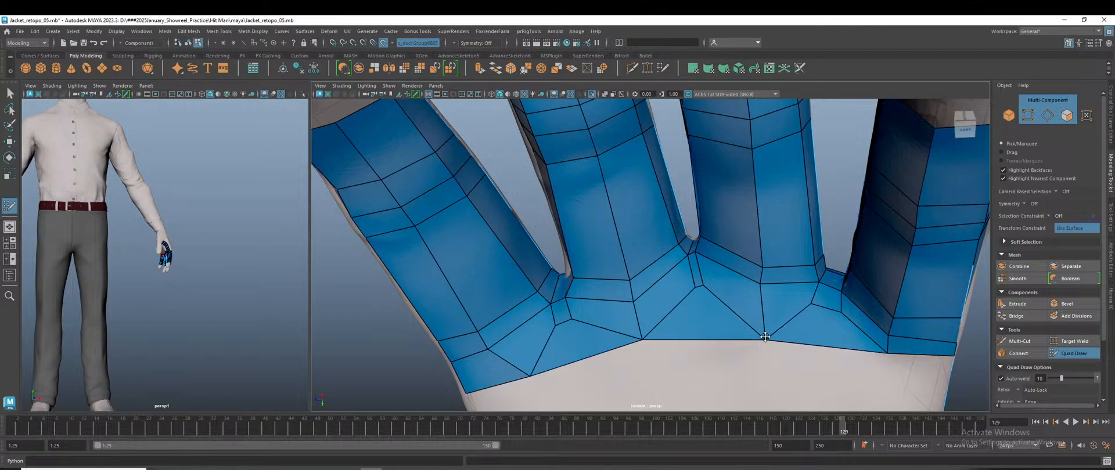
pyautogui.moveTo(890, 357); pyautogui.dragTo(831, 377)
pyautogui.scroll(-3, 878, 359)
pyautogui.scroll(2, 769, 352)
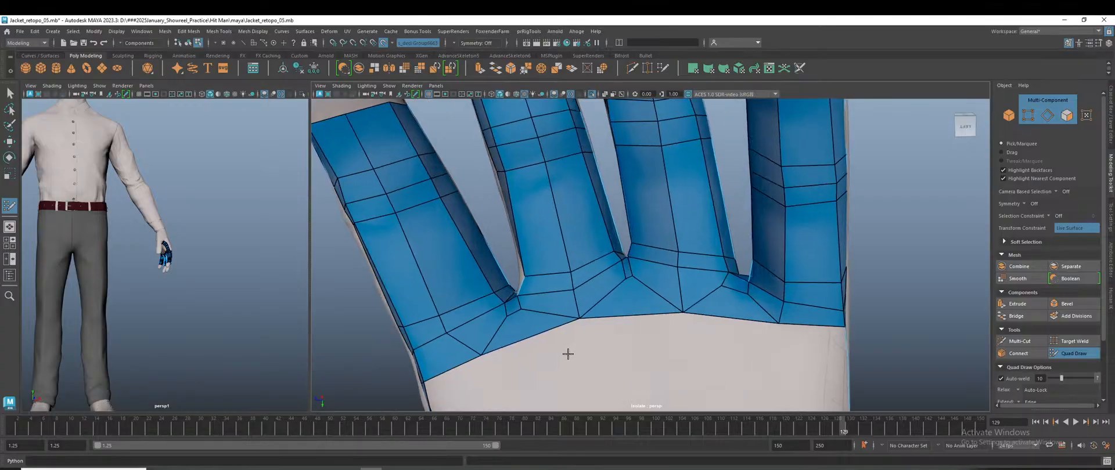
# - Shift the middle vertices of the little finger's base loops toward the hand's outer side
pyautogui.keyDown('alt'); pyautogui.moveTo(567, 354); pyautogui.dragTo(598, 323, button='middle'); pyautogui.keyUp('alt')
pyautogui.keyDown('alt'); pyautogui.moveTo(784, 365); pyautogui.dragTo(660, 360); pyautogui.keyUp('alt')
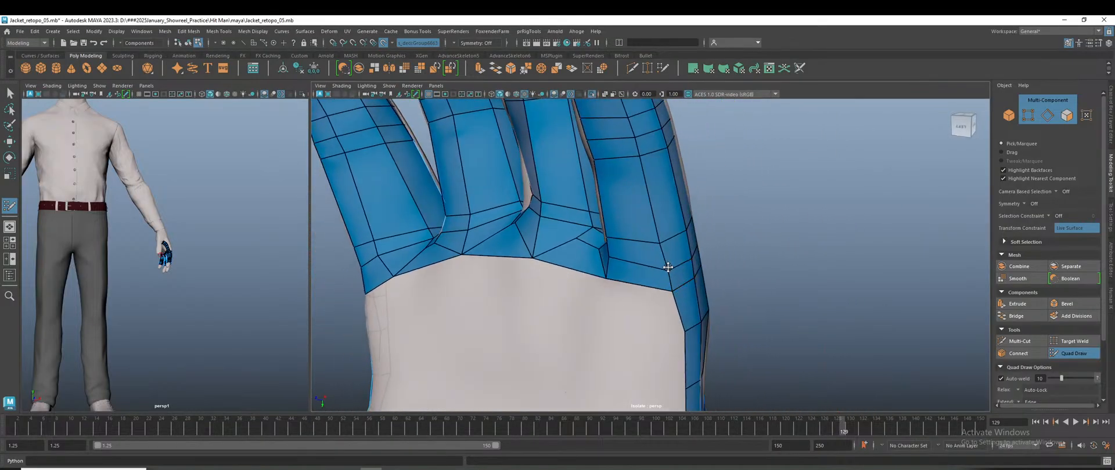
pyautogui.keyDown('alt'); pyautogui.moveTo(665, 271); pyautogui.dragTo(687, 279); pyautogui.keyUp('alt')
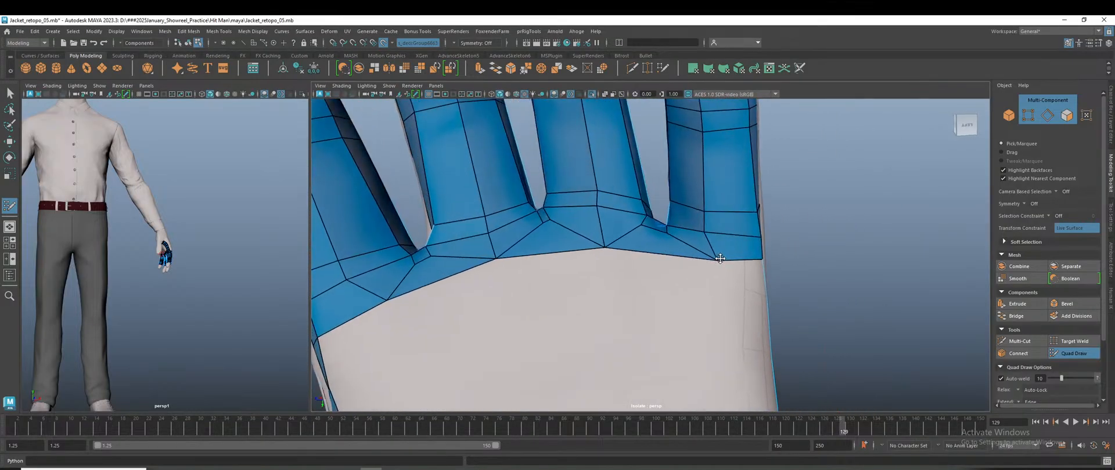
pyautogui.moveTo(705, 211); pyautogui.dragTo(719, 210)
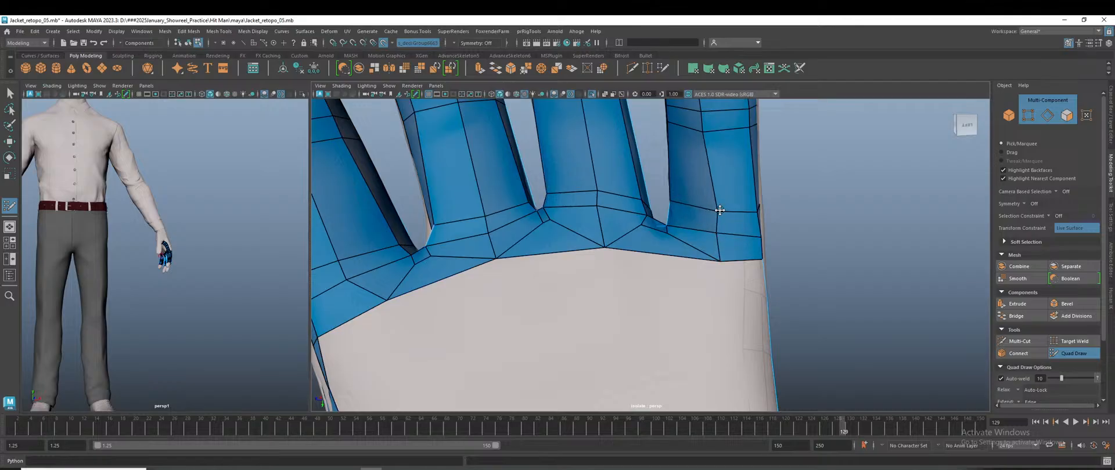
# - Examine the finished palm border and the edge flow across all four finger bases
pyautogui.keyDown('alt'); pyautogui.moveTo(726, 249); pyautogui.dragTo(727, 323); pyautogui.keyUp('alt')
pyautogui.scroll(-7, 732, 310)
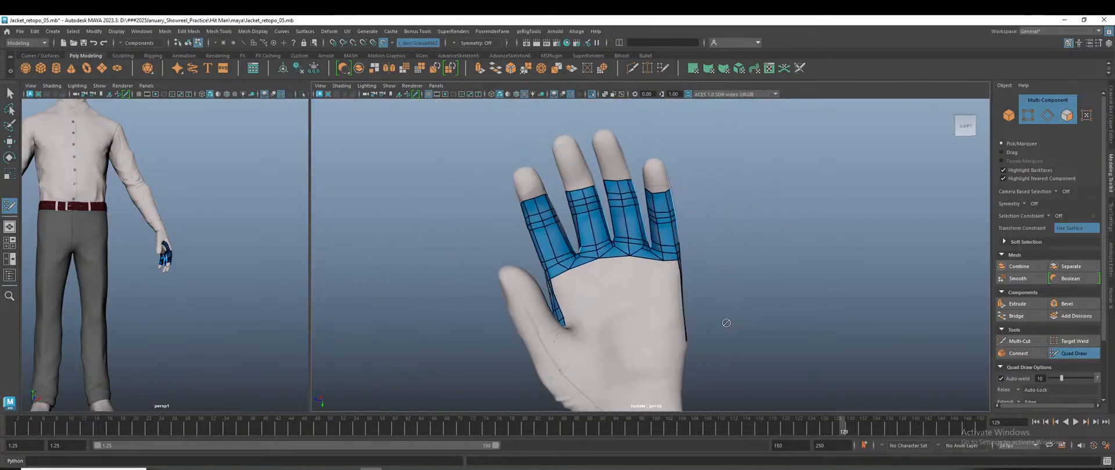
pyautogui.scroll(8, 660, 319)
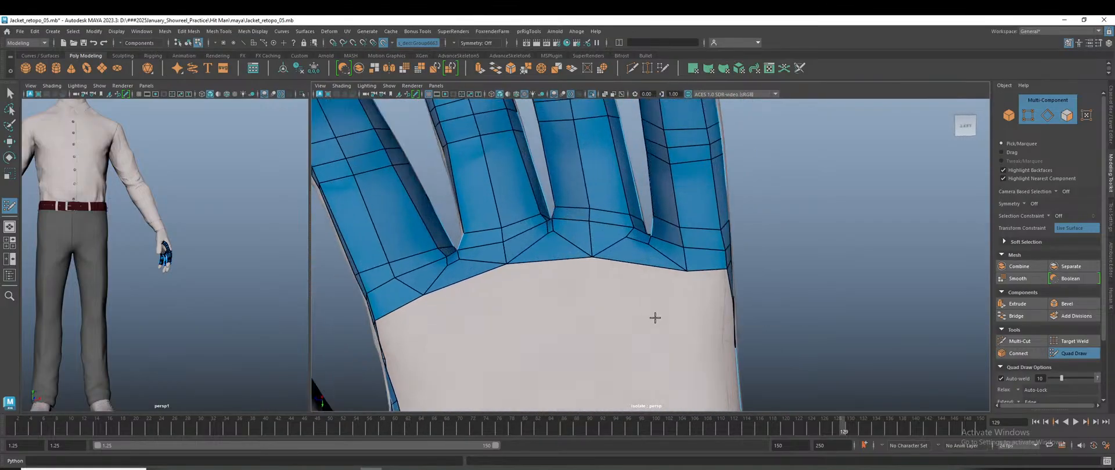
pyautogui.scroll(-7, 667, 311)
pyautogui.keyDown('alt'); pyautogui.moveTo(668, 308); pyautogui.dragTo(723, 307); pyautogui.keyUp('alt')
pyautogui.scroll(6, 720, 299)
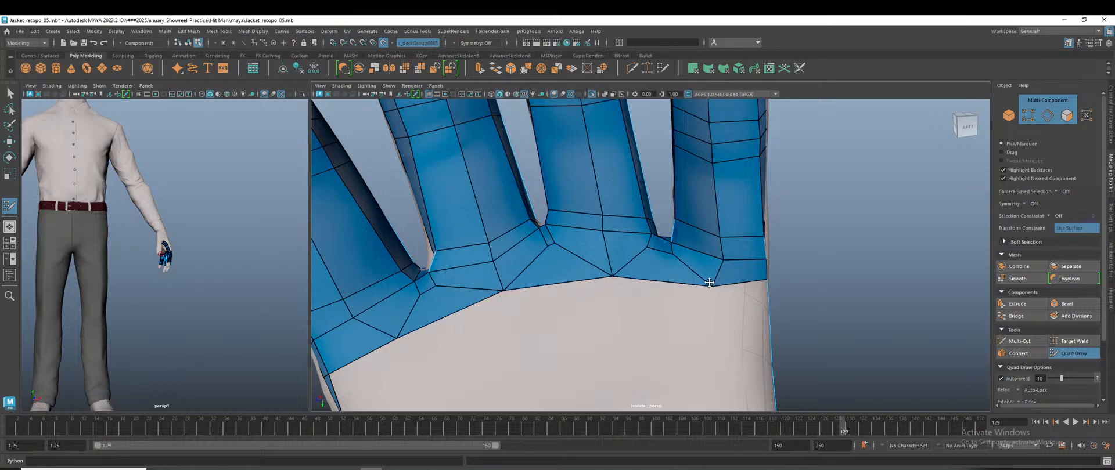
pyautogui.scroll(-6, 708, 281)
pyautogui.keyDown('alt'); pyautogui.moveTo(736, 299); pyautogui.dragTo(755, 285); pyautogui.keyUp('alt')
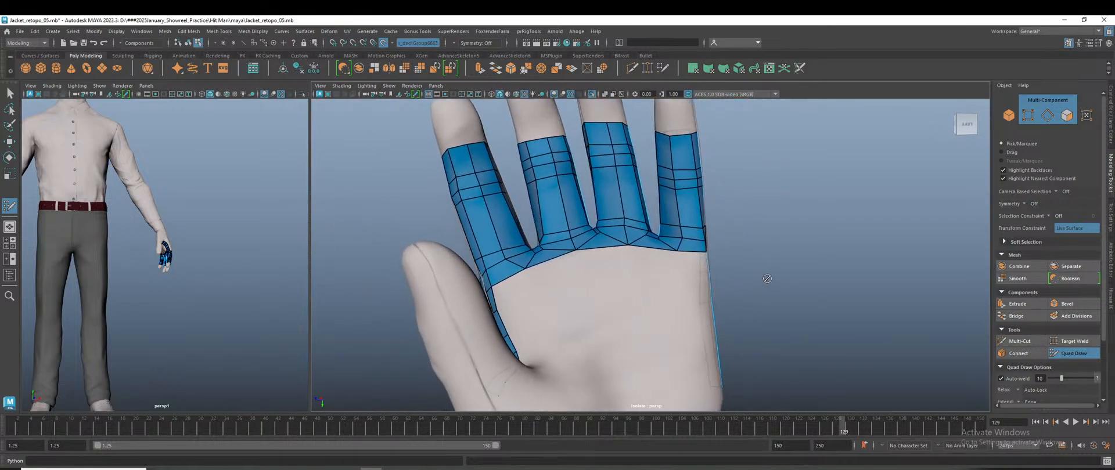
# - Leave Quad Draw, select the hand's retopology mesh and isolate it in the full-character view
pyautogui.press('w')
pyautogui.moveTo(810, 168); pyautogui.dragTo(851, 158, button='right')
pyautogui.click(569, 203)
pyautogui.hotkey('shift', 'f')
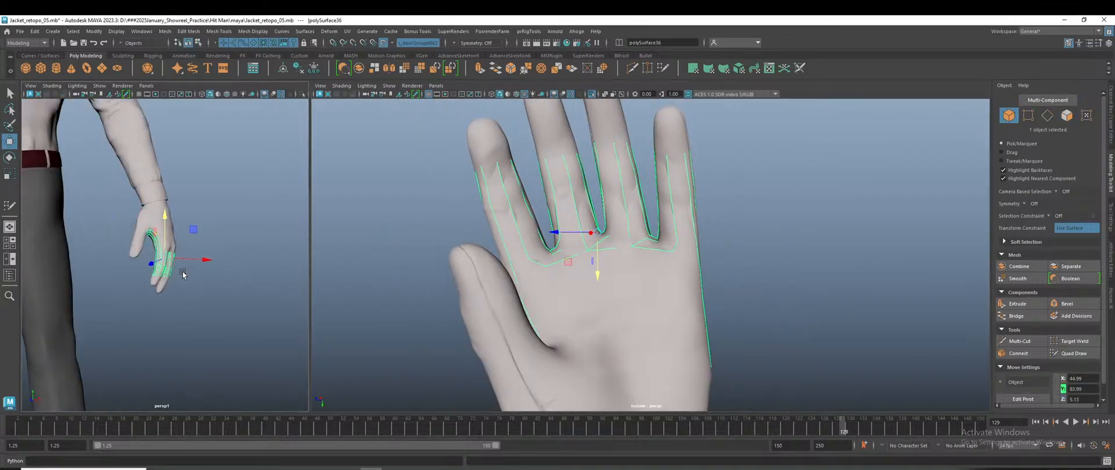
pyautogui.hotkey('ctrl', '1')
pyautogui.click(210, 306)
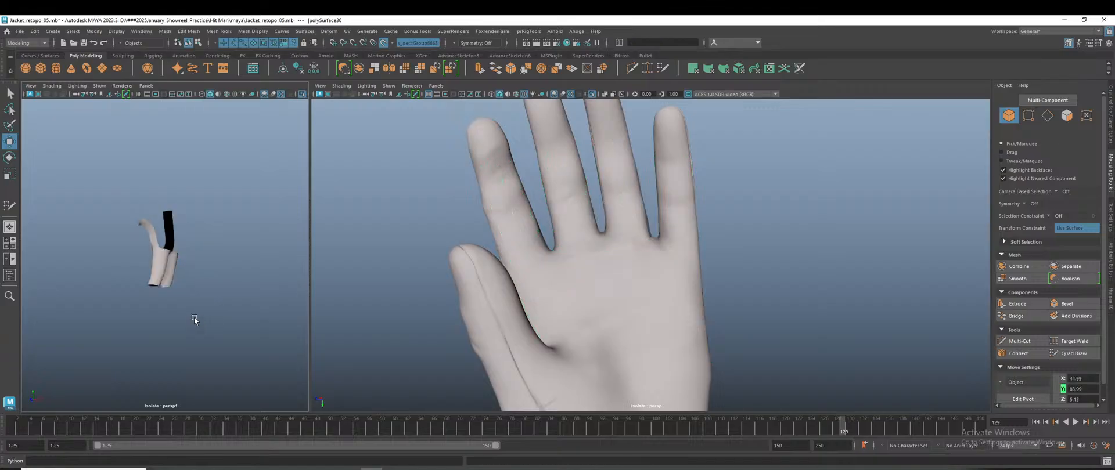
# - Overlay the wireframe on the isolated finger mesh and examine its topology alongside the back of the sculpted hand
pyautogui.scroll(10, 197, 320)
pyautogui.scroll(-8, 174, 314)
pyautogui.keyDown('alt'); pyautogui.moveTo(209, 319); pyautogui.dragTo(266, 329); pyautogui.keyUp('alt')
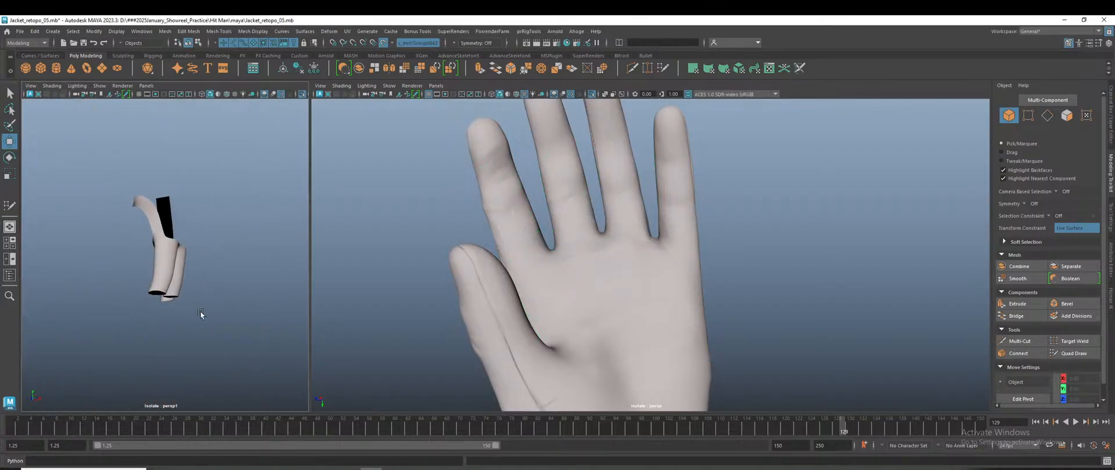
pyautogui.hotkey('alt', '5')
pyautogui.scroll(6, 200, 299)
pyautogui.moveTo(203, 299)
pyautogui.keyDown('alt'); pyautogui.mouseDown()
pyautogui.moveTo(143, 303)
pyautogui.moveTo(321, 296)
pyautogui.mouseUp(); pyautogui.keyUp('alt')
pyautogui.keyDown('alt'); pyautogui.moveTo(223, 302); pyautogui.dragTo(173, 321); pyautogui.keyUp('alt')
pyautogui.scroll(-6, 602, 315)
pyautogui.keyDown('alt'); pyautogui.moveTo(615, 317); pyautogui.dragTo(621, 434); pyautogui.keyUp('alt')
pyautogui.scroll(2, 598, 311)
pyautogui.scroll(-3, 598, 309)
pyautogui.keyDown('alt'); pyautogui.moveTo(667, 304); pyautogui.dragTo(692, 308); pyautogui.keyUp('alt')
pyautogui.scroll(2, 648, 295)
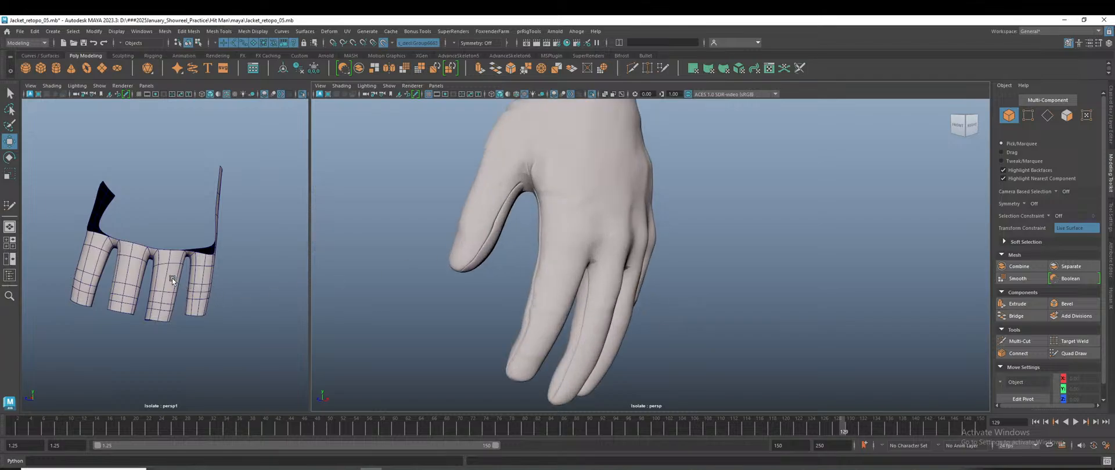
pyautogui.keyDown('alt'); pyautogui.moveTo(687, 323); pyautogui.dragTo(642, 319); pyautogui.keyUp('alt')
pyautogui.scroll(2, 734, 316)
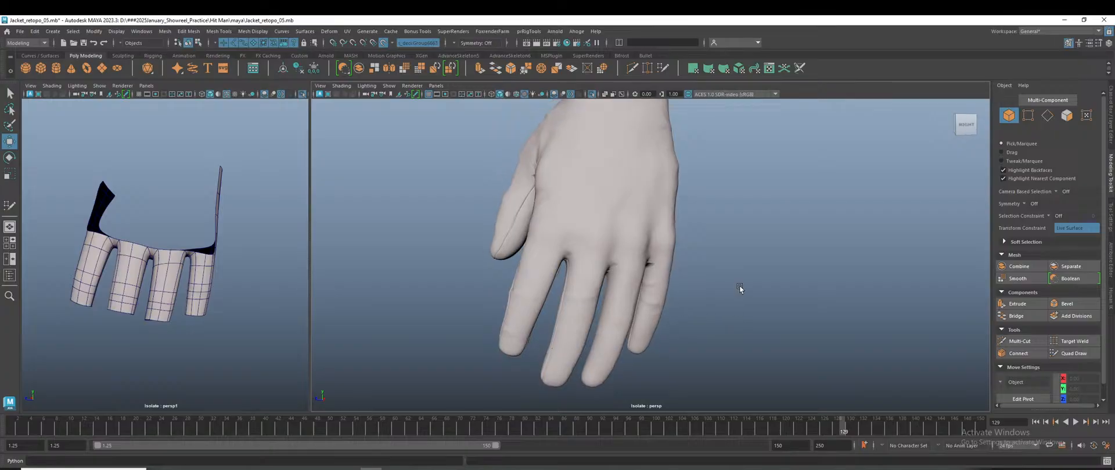
# - Turn off the isolation and wireframe overlay, reselect the hand's retopology mesh and resume Quad Draw
pyautogui.hotkey('ctrl', '1')
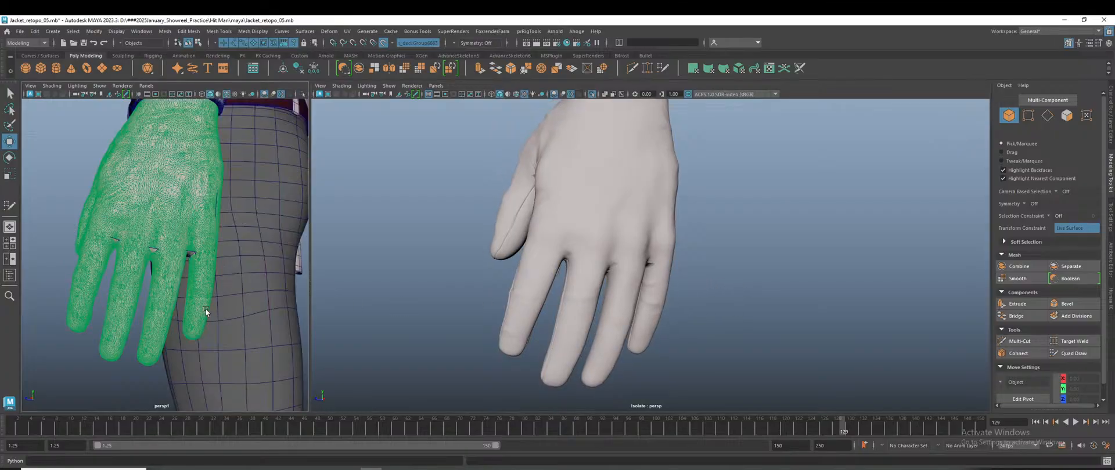
pyautogui.hotkey('alt', '5')
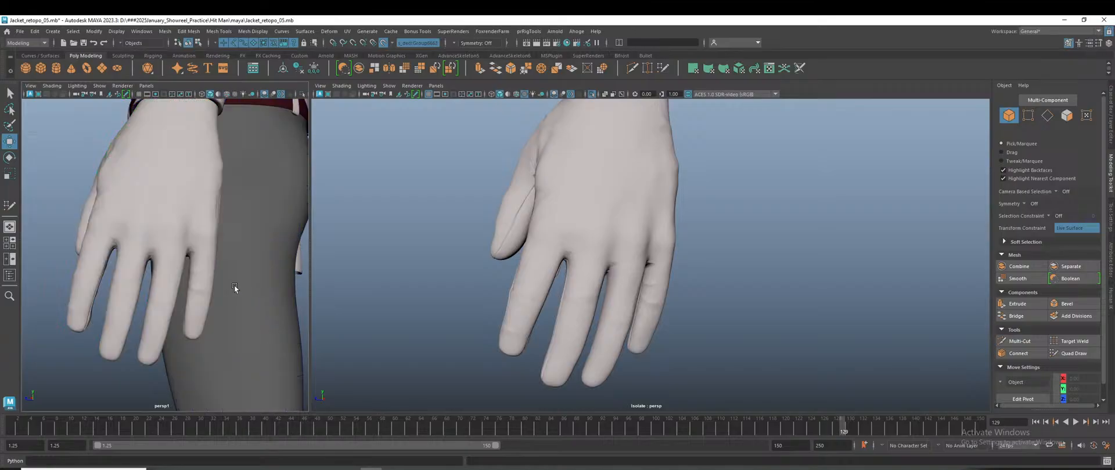
pyautogui.click(152, 254)
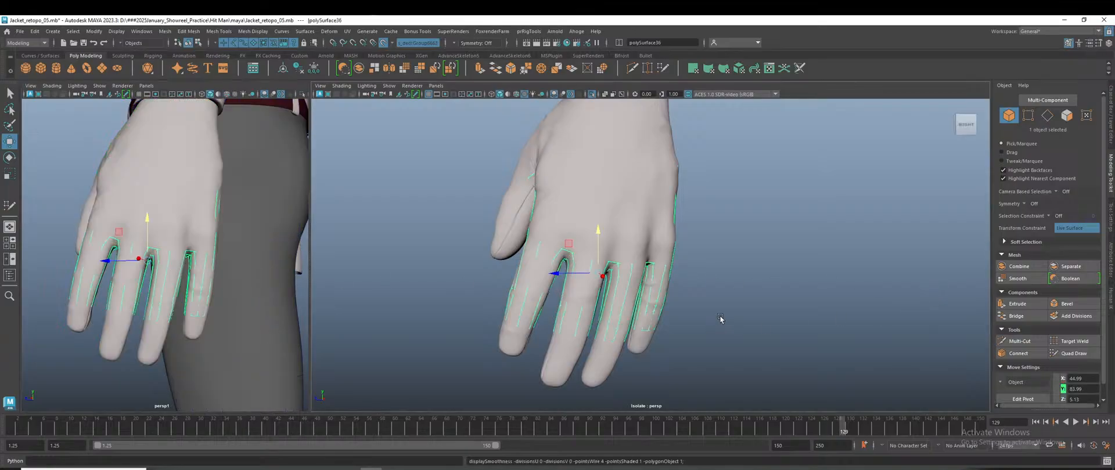
pyautogui.click(1074, 353)
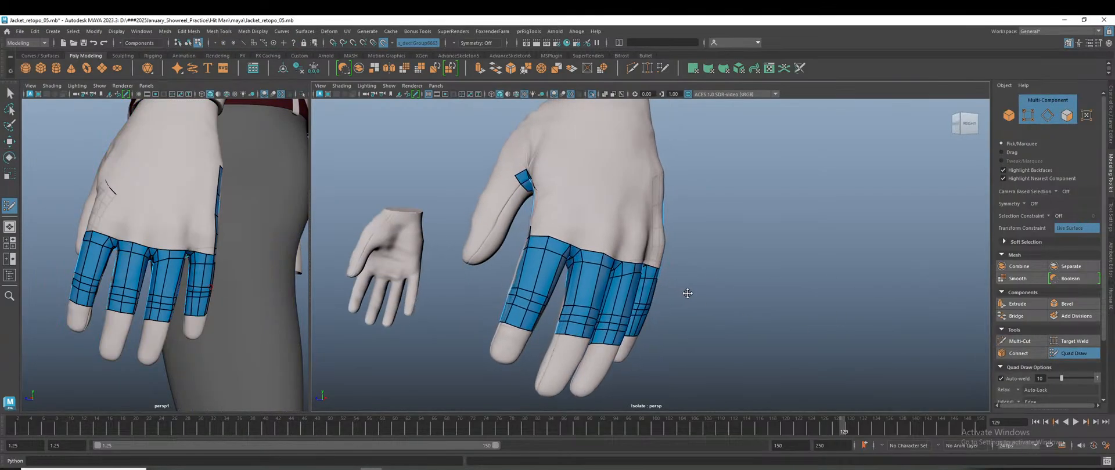
# - Save the scene and leave Quad Draw, returning to object selection
pyautogui.keyDown('alt'); pyautogui.moveTo(695, 313); pyautogui.dragTo(729, 314); pyautogui.keyUp('alt')
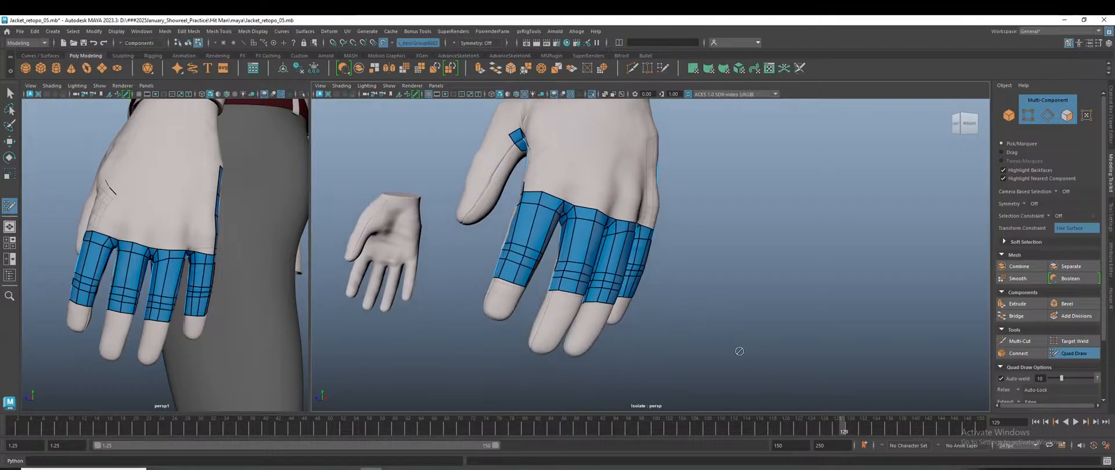
pyautogui.keyDown('alt'); pyautogui.moveTo(742, 354); pyautogui.dragTo(722, 332); pyautogui.keyUp('alt')
pyautogui.hotkey('ctrl', 's')
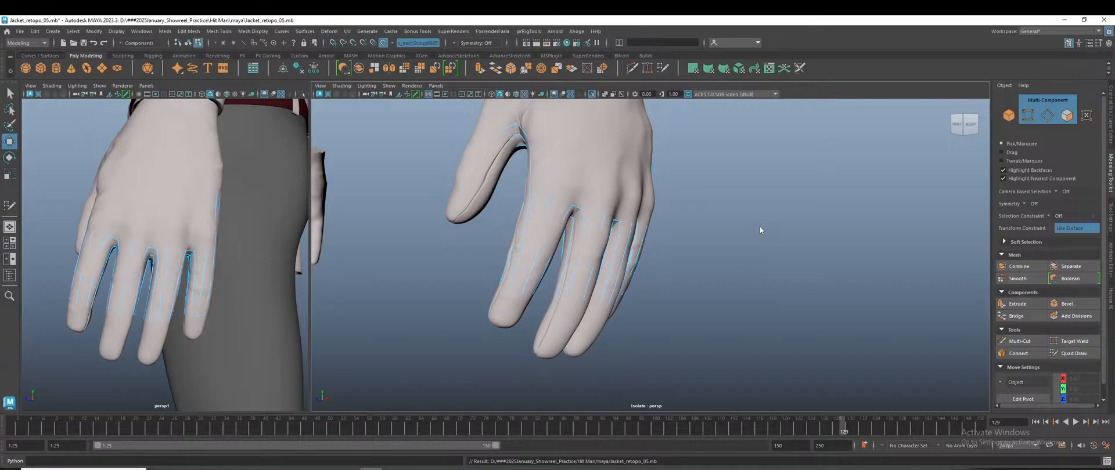
pyautogui.press('w')
pyautogui.press('F8')
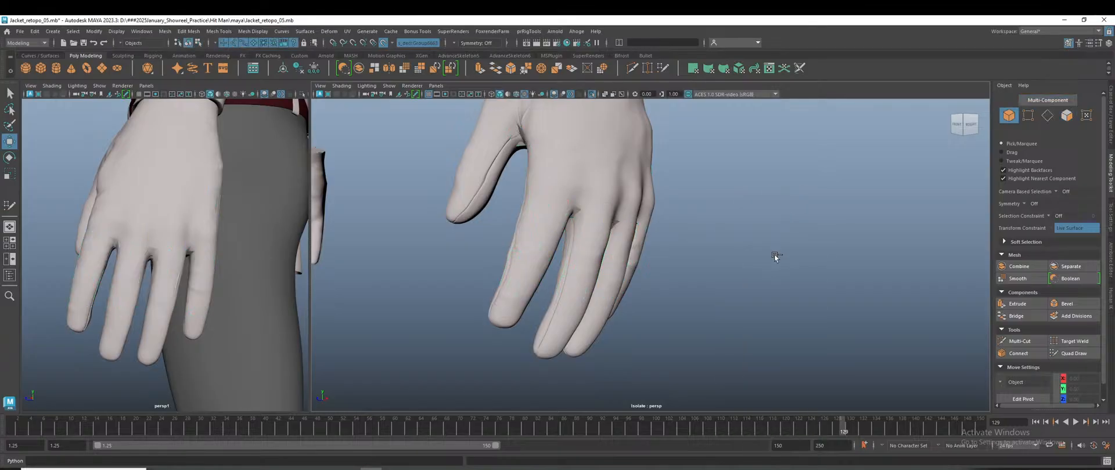
# - Save the scene as Jacket_retopo_05_bkup.mb, replacing the existing backup file
pyautogui.hotkey('ctrl', 's')
pyautogui.press('q')
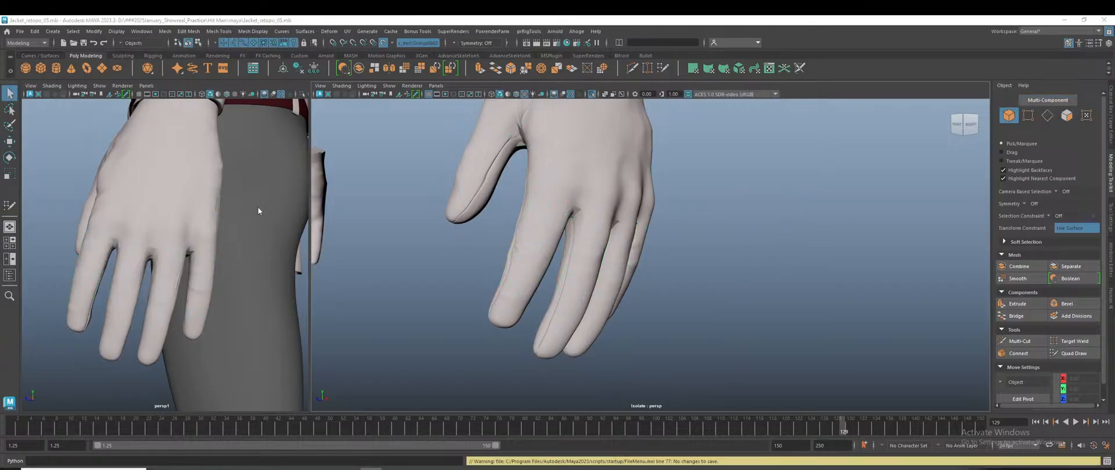
pyautogui.hotkey('ctrl', 'shift', 's')
pyautogui.moveTo(544, 307); pyautogui.dragTo(561, 122)
pyautogui.doubleClick(456, 222)
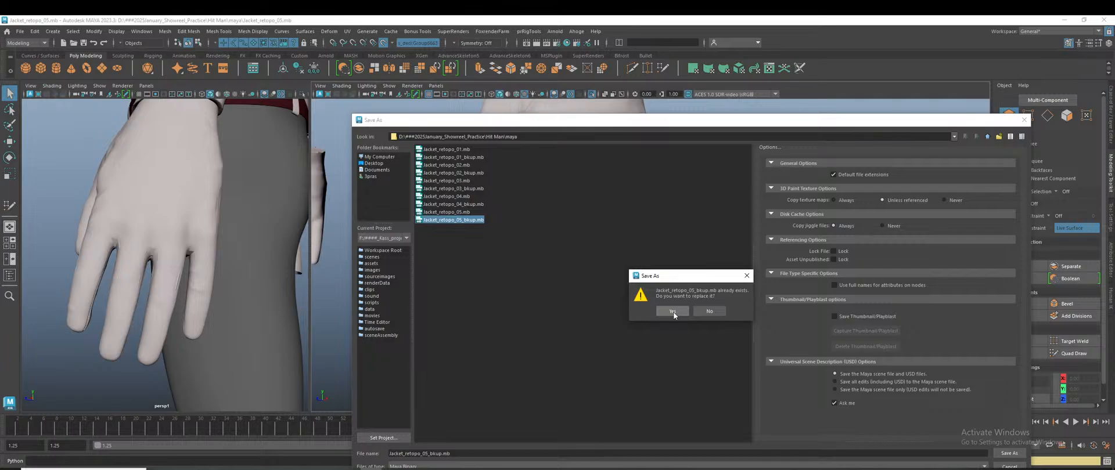
pyautogui.click(672, 311)
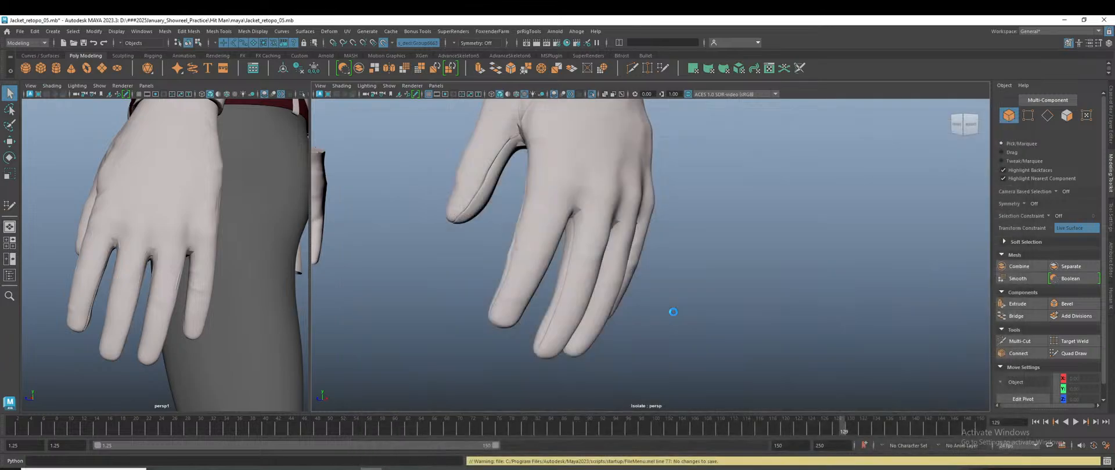
# - Save the backup scene, then save it as Jacket_retopo_05.mb, replacing the existing working file
pyautogui.press('w')
pyautogui.hotkey('ctrl', 's')
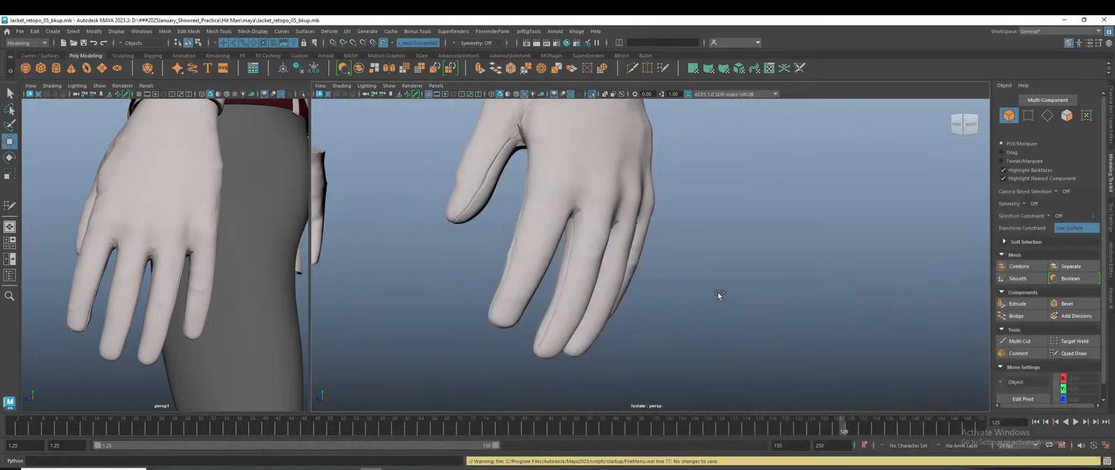
pyautogui.hotkey('ctrl', 'shift', 's')
pyautogui.press('Return')
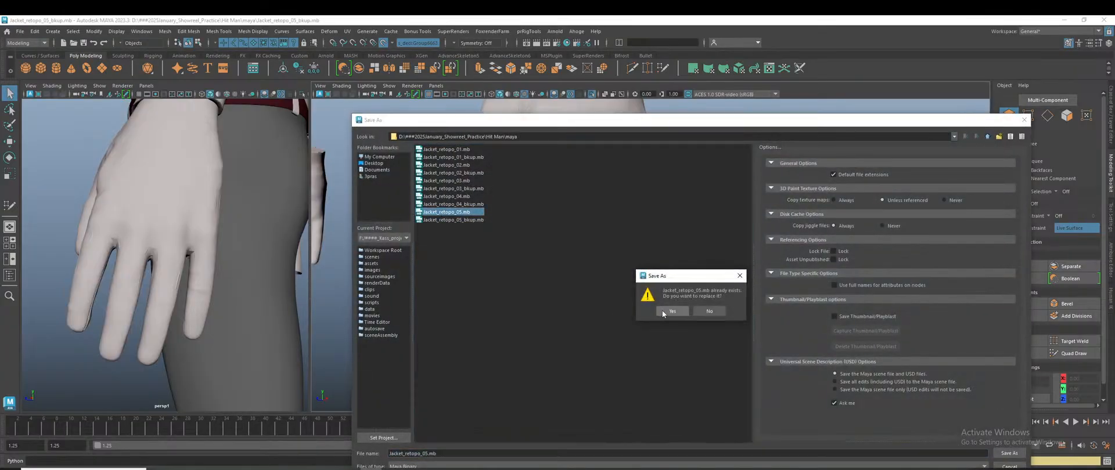
pyautogui.click(663, 312)
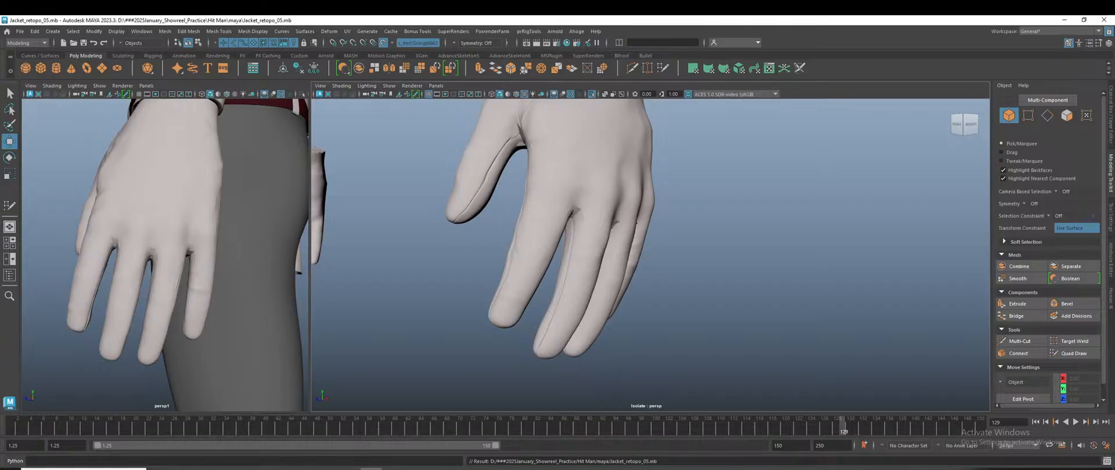
# - Select the hand's retopology mesh and resume Quad Draw on it
pyautogui.scroll(-3, 759, 241)
pyautogui.scroll(3, 742, 287)
pyautogui.scroll(-2, 742, 287)
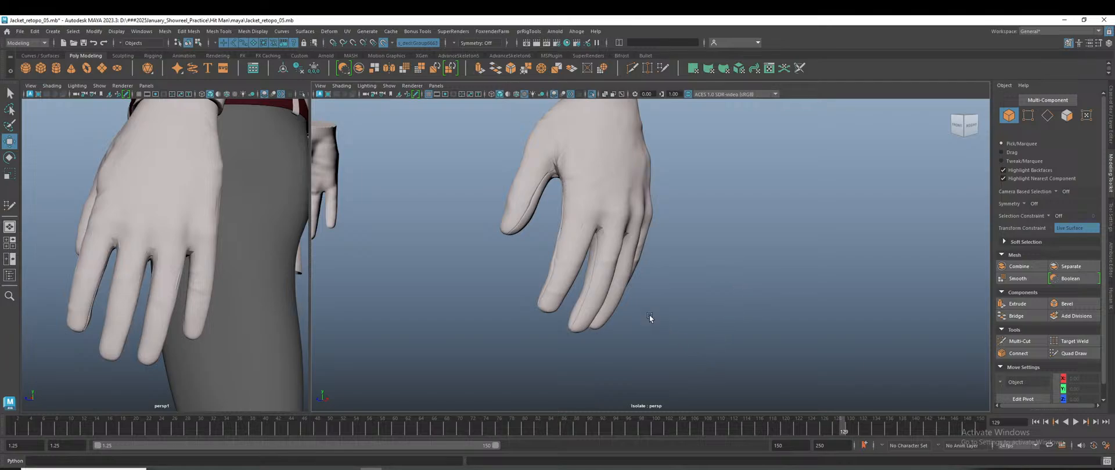
pyautogui.scroll(4, 672, 319)
pyautogui.click(571, 222)
pyautogui.click(1074, 353)
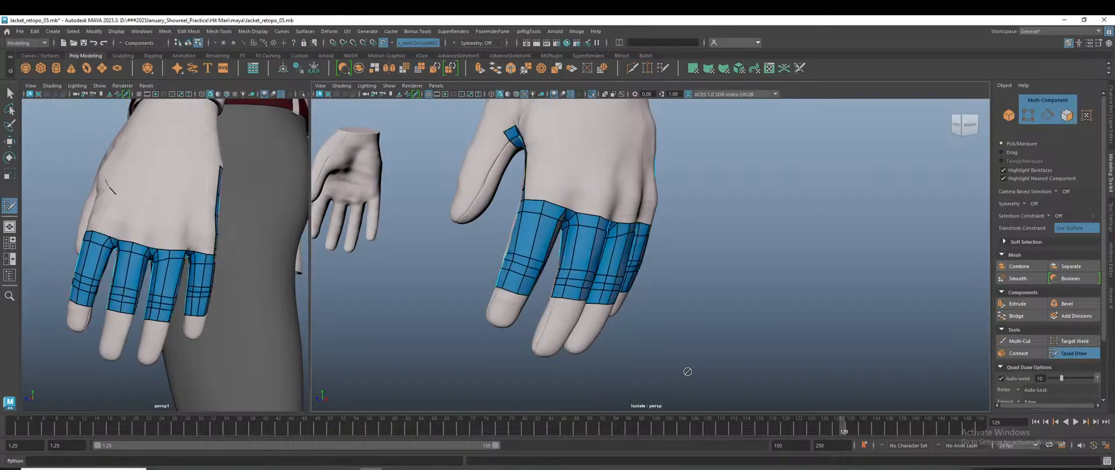
# - Extend the middle finger's open end border toward the fingertip with new rows of quads
pyautogui.scroll(-2, 687, 372)
pyautogui.keyDown('alt'); pyautogui.moveTo(692, 369); pyautogui.dragTo(635, 342); pyautogui.keyUp('alt')
pyautogui.scroll(3, 604, 347)
pyautogui.keyDown('alt'); pyautogui.moveTo(562, 360); pyautogui.dragTo(566, 285, button='middle'); pyautogui.keyUp('alt')
pyautogui.scroll(2, 602, 341)
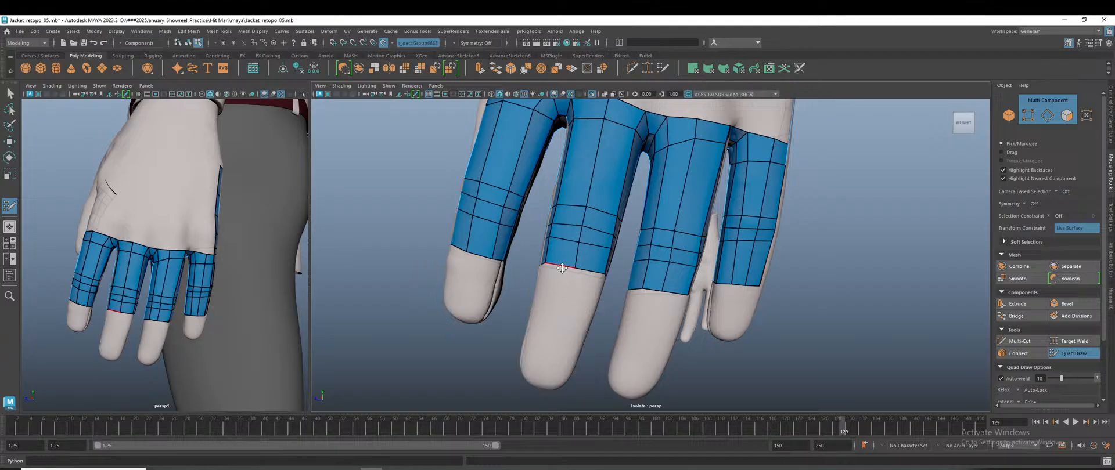
pyautogui.moveTo(562, 269); pyautogui.dragTo(541, 365)
pyautogui.keyDown('alt'); pyautogui.moveTo(712, 339); pyautogui.dragTo(664, 345, button='right'); pyautogui.keyUp('alt')
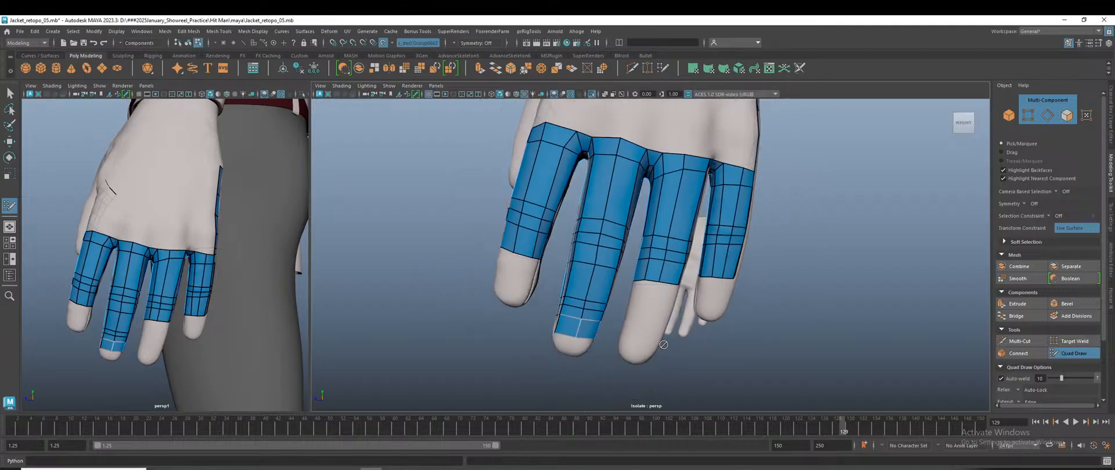
# - Leave Quad Draw, reselect the finger retopology mesh in object mode and resume Quad Draw
pyautogui.scroll(4, 619, 305)
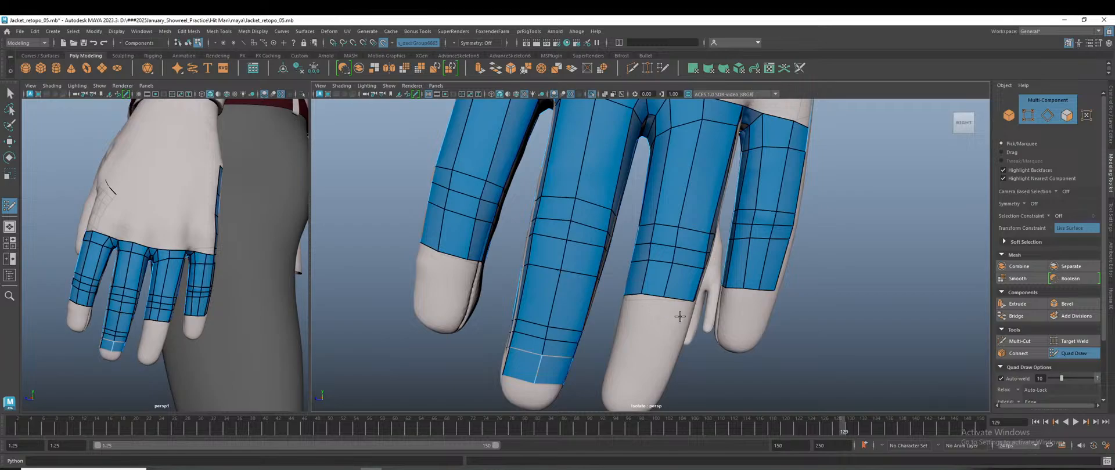
pyautogui.scroll(-3, 725, 334)
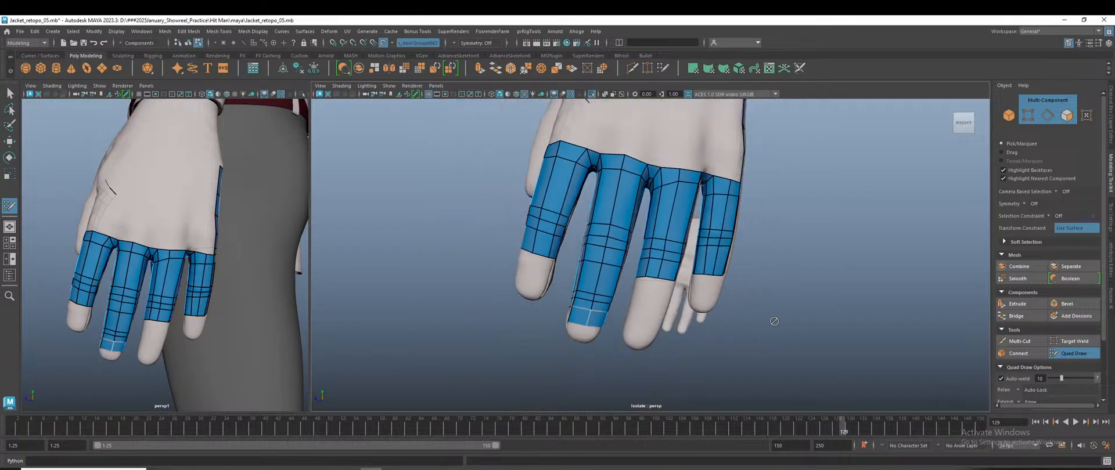
pyautogui.press('w')
pyautogui.moveTo(811, 221); pyautogui.dragTo(848, 205, button='right')
pyautogui.click(681, 248)
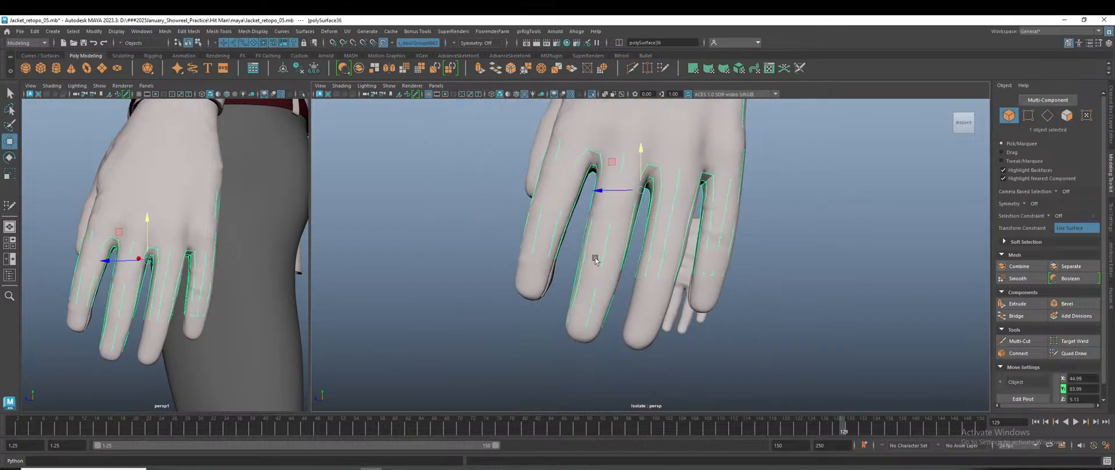
pyautogui.click(1056, 354)
# - Straighten the lengthwise edge on the middle finger's index-facing side by moving its vertices around the middle joint
pyautogui.keyDown('alt'); pyautogui.moveTo(772, 348); pyautogui.dragTo(815, 360); pyautogui.keyUp('alt')
pyautogui.scroll(3, 734, 328)
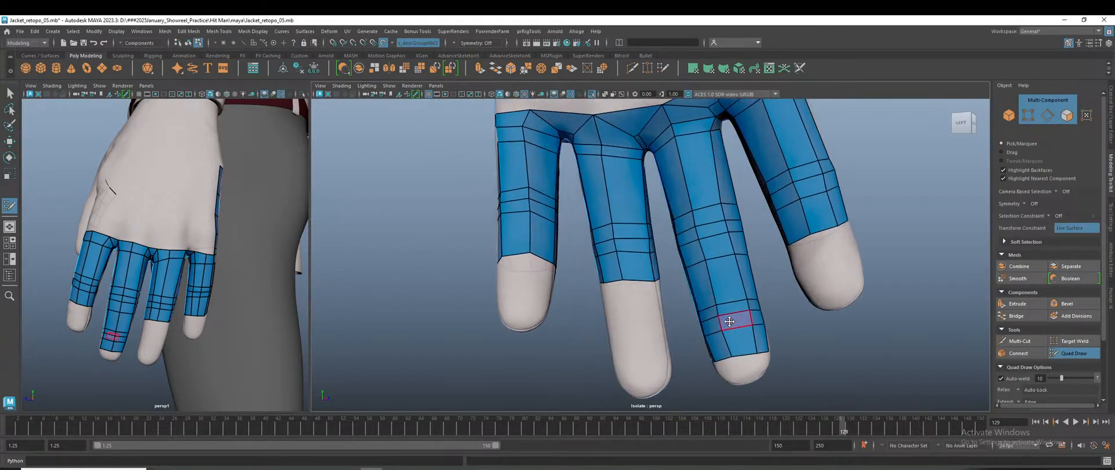
pyautogui.scroll(1, 733, 328)
pyautogui.scroll(2, 770, 341)
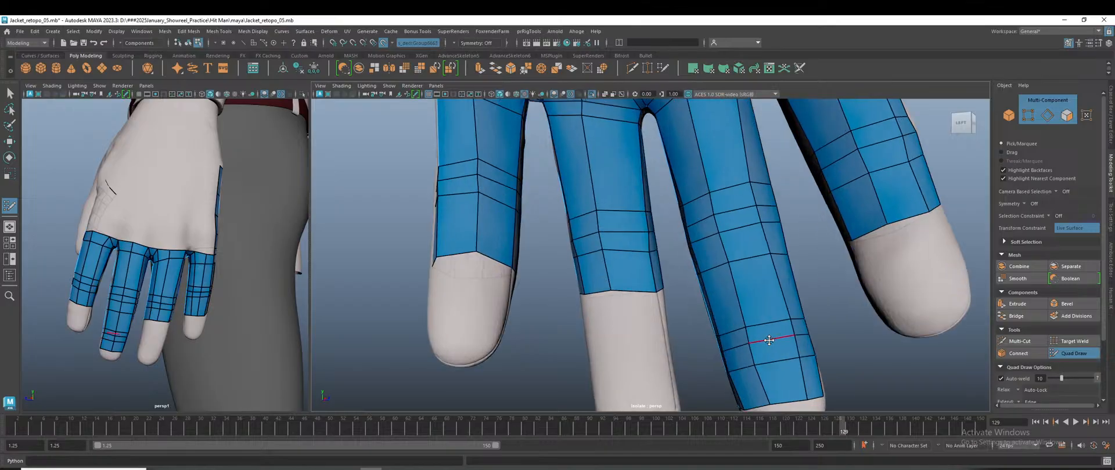
pyautogui.scroll(-3, 823, 357)
pyautogui.keyDown('alt'); pyautogui.moveTo(824, 358); pyautogui.dragTo(730, 366); pyautogui.keyUp('alt')
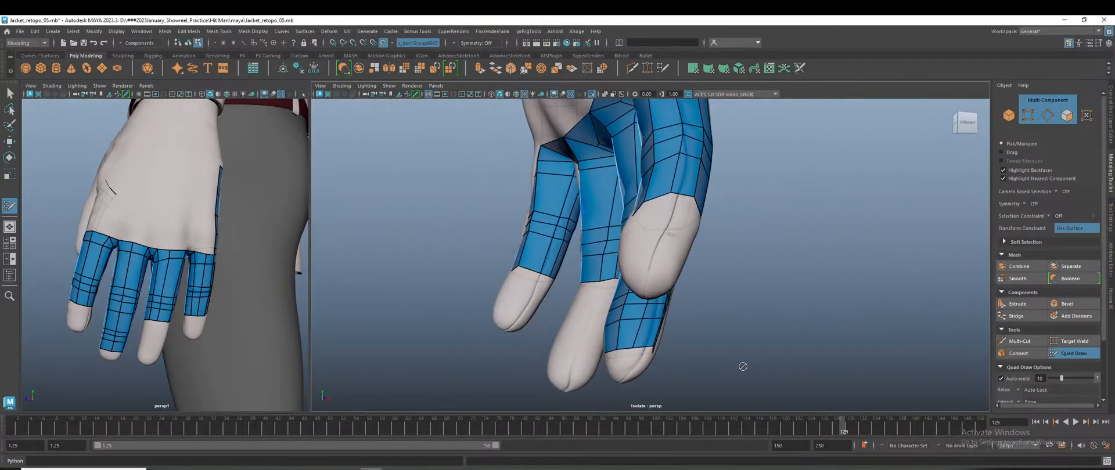
pyautogui.keyDown('alt'); pyautogui.moveTo(744, 353); pyautogui.dragTo(737, 322); pyautogui.keyUp('alt')
pyautogui.scroll(5, 737, 323)
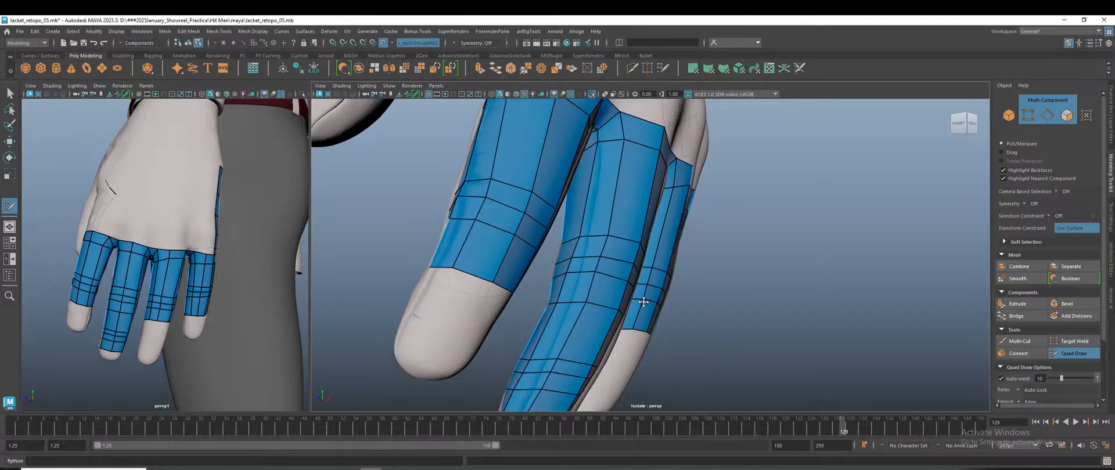
pyautogui.scroll(3, 568, 270)
pyautogui.keyDown('alt'); pyautogui.moveTo(568, 270); pyautogui.dragTo(550, 259); pyautogui.keyUp('alt')
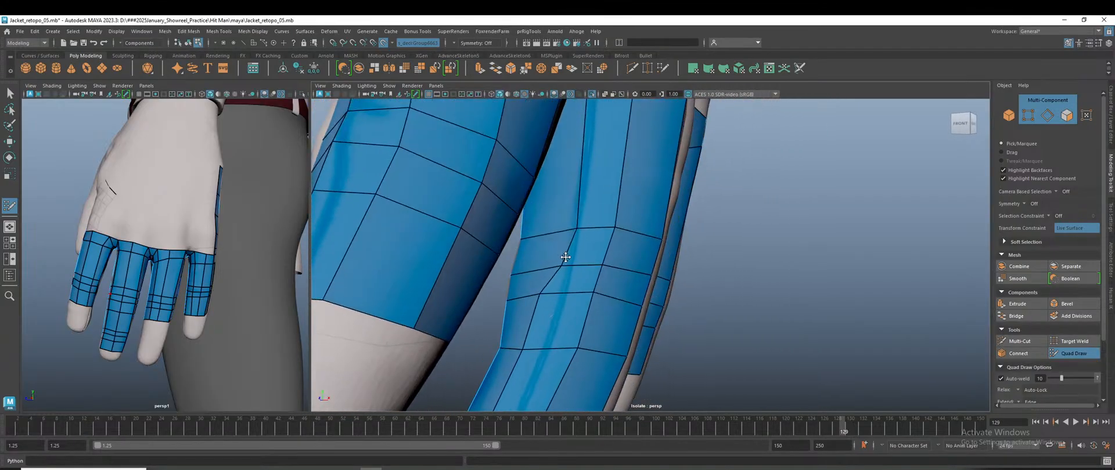
pyautogui.moveTo(540, 293)
pyautogui.mouseDown()
pyautogui.moveTo(557, 295)
pyautogui.moveTo(581, 255)
pyautogui.mouseUp()
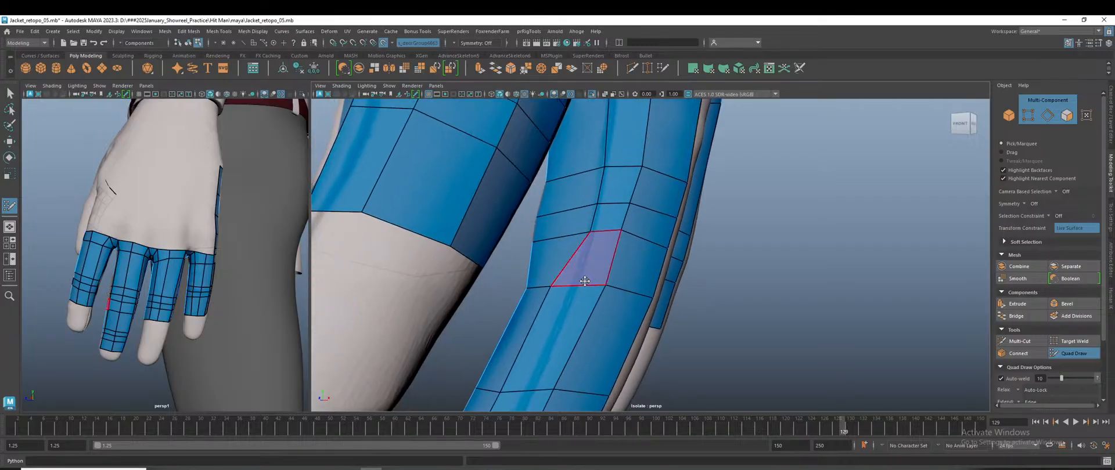
pyautogui.keyDown('alt'); pyautogui.moveTo(577, 289); pyautogui.dragTo(520, 314); pyautogui.keyUp('alt')
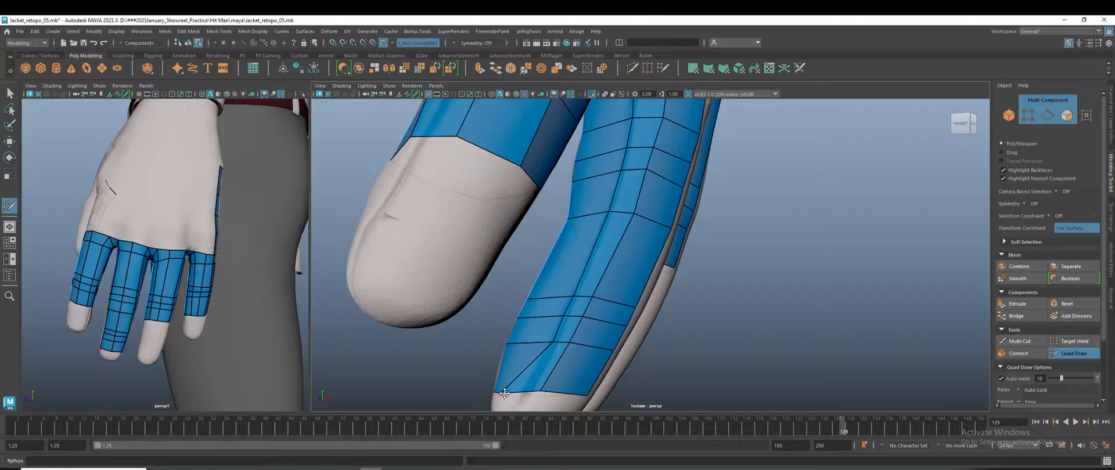
# - Move the side vertices near the middle finger's tip border and last joint to even out the lengthwise edge flow
pyautogui.moveTo(543, 387); pyautogui.dragTo(565, 378)
pyautogui.moveTo(585, 317)
pyautogui.mouseDown()
pyautogui.moveTo(597, 319)
pyautogui.moveTo(598, 296)
pyautogui.moveTo(613, 294)
pyautogui.moveTo(572, 318)
pyautogui.moveTo(562, 274)
pyautogui.mouseUp()
pyautogui.scroll(2, 562, 274)
pyautogui.moveTo(546, 226); pyautogui.dragTo(552, 227)
pyautogui.scroll(-2, 566, 279)
# - Try to insert a lengthwise edge loop along the back of the middle finger
pyautogui.moveTo(566, 279)
pyautogui.keyDown('alt'); pyautogui.mouseDown()
pyautogui.moveTo(584, 282)
pyautogui.moveTo(552, 282)
pyautogui.mouseUp(); pyautogui.keyUp('alt')
pyautogui.scroll(1, 558, 286)
pyautogui.scroll(1, 540, 293)
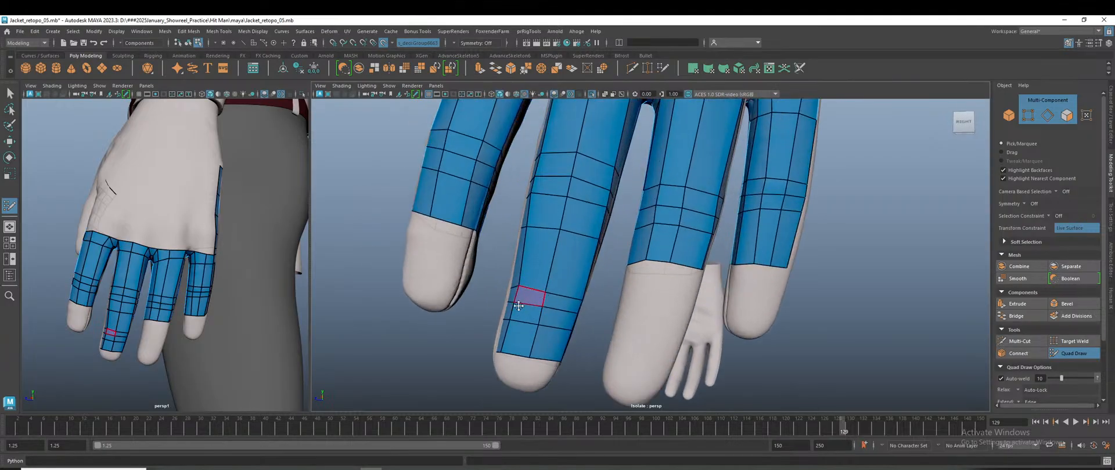
pyautogui.scroll(1, 514, 295)
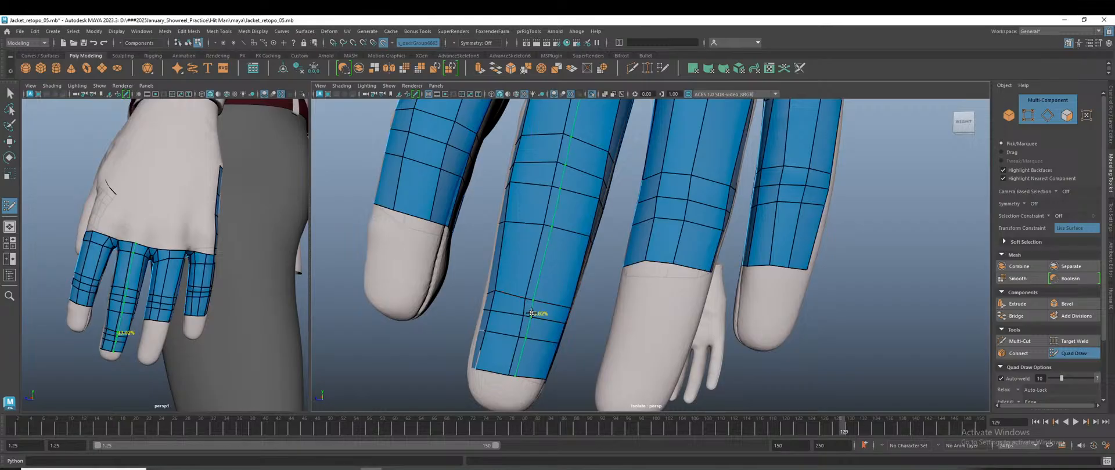
pyautogui.keyDown('ctrl'); pyautogui.click(528, 317); pyautogui.keyUp('ctrl')
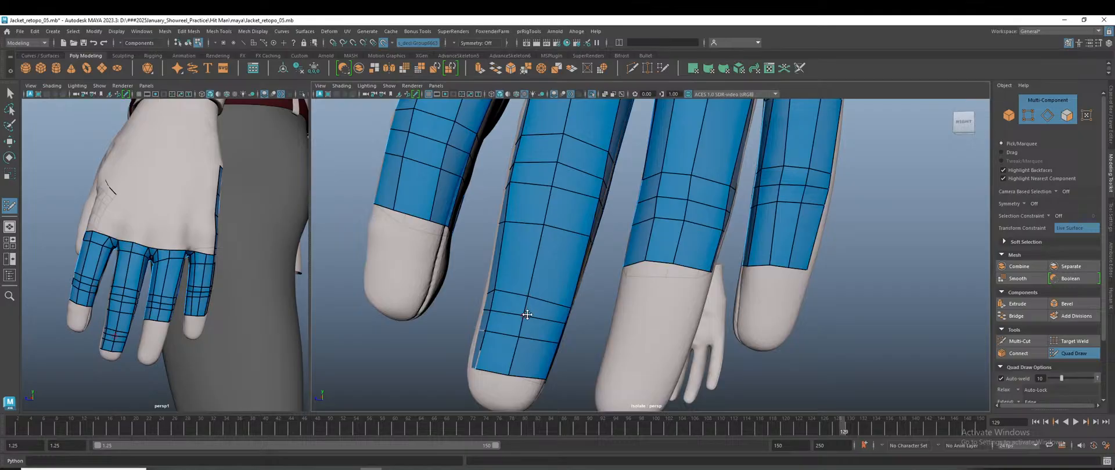
# - Reposition the side vertices at the middle finger's last joint and tip border so the lengthwise edge runs smoothly
pyautogui.moveTo(535, 326)
pyautogui.keyDown('alt'); pyautogui.mouseDown()
pyautogui.moveTo(537, 337)
pyautogui.moveTo(723, 335)
pyautogui.mouseUp(); pyautogui.keyUp('alt')
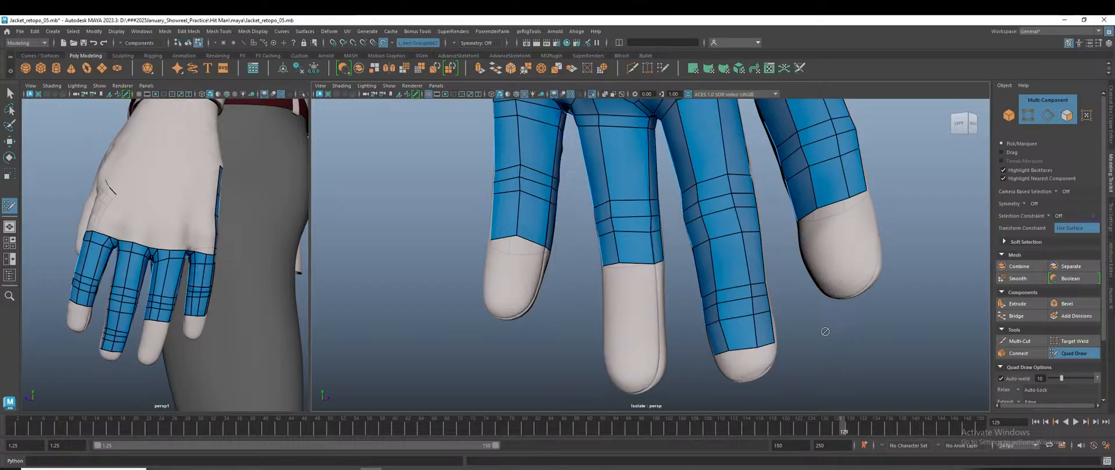
pyautogui.keyDown('alt'); pyautogui.moveTo(786, 332); pyautogui.dragTo(612, 316); pyautogui.keyUp('alt')
pyautogui.scroll(3, 612, 316)
pyautogui.keyDown('alt'); pyautogui.moveTo(592, 333); pyautogui.dragTo(621, 294, button='middle'); pyautogui.keyUp('alt')
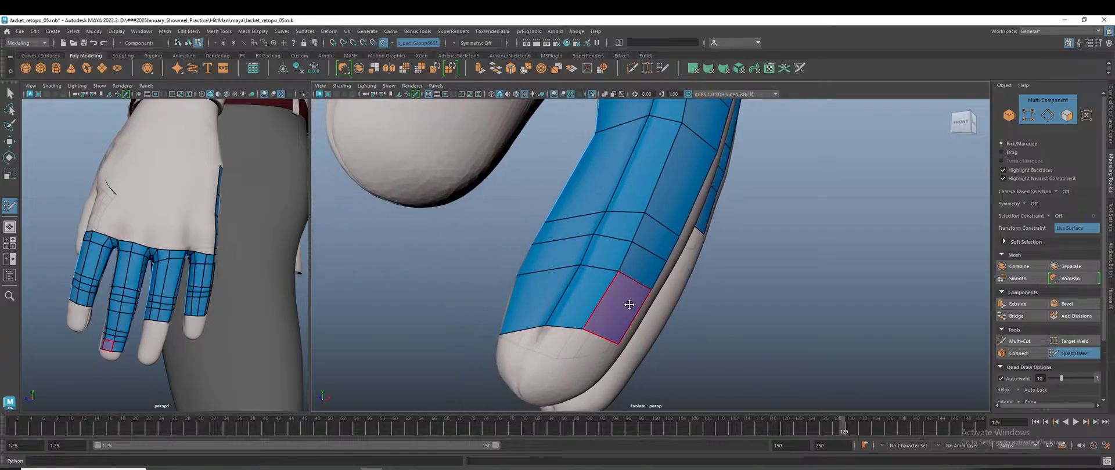
pyautogui.keyDown('alt'); pyautogui.moveTo(652, 321); pyautogui.dragTo(628, 301); pyautogui.keyUp('alt')
pyautogui.keyDown('alt'); pyautogui.moveTo(628, 301); pyautogui.dragTo(652, 326, button='middle'); pyautogui.keyUp('alt')
pyautogui.scroll(2, 619, 314)
pyautogui.moveTo(610, 269); pyautogui.dragTo(631, 230)
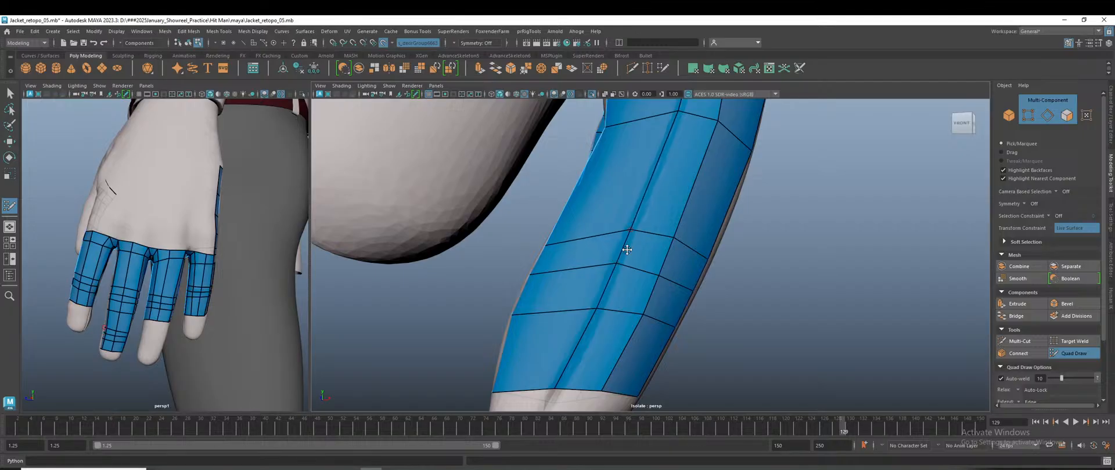
pyautogui.moveTo(597, 309); pyautogui.dragTo(598, 305)
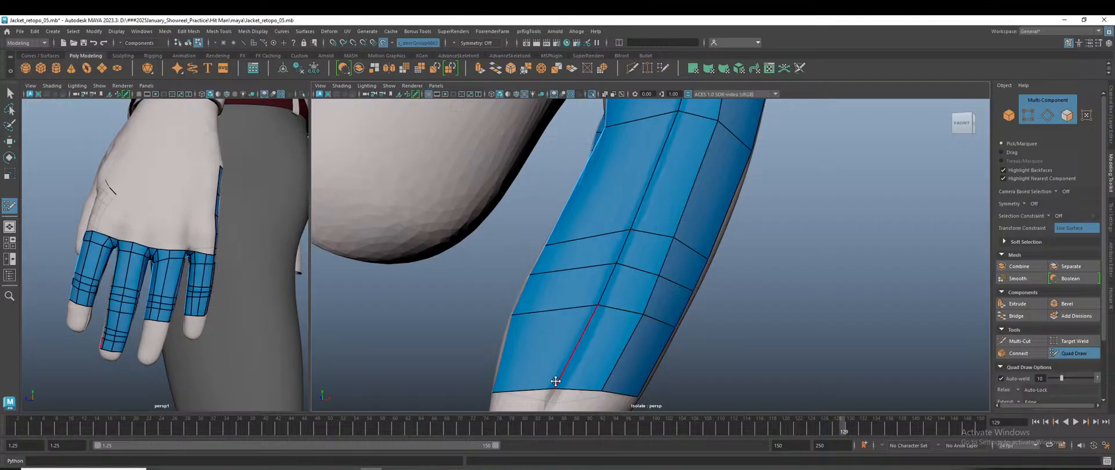
pyautogui.moveTo(555, 387); pyautogui.dragTo(558, 382)
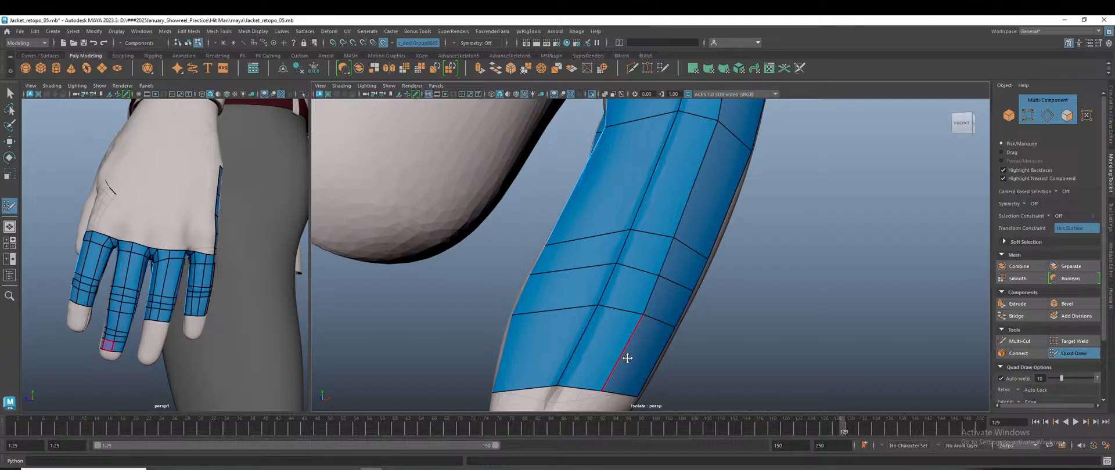
# - Insert an edge loop around the middle finger between its last joint and the tip border
pyautogui.scroll(-4, 656, 332)
pyautogui.moveTo(713, 354)
pyautogui.keyDown('alt'); pyautogui.mouseDown()
pyautogui.moveTo(755, 353)
pyautogui.moveTo(675, 326)
pyautogui.moveTo(693, 346)
pyautogui.moveTo(801, 351)
pyautogui.moveTo(781, 347)
pyautogui.moveTo(787, 336)
pyautogui.moveTo(770, 348)
pyautogui.moveTo(720, 345)
pyautogui.mouseUp(); pyautogui.keyUp('alt')
pyautogui.scroll(2, 674, 329)
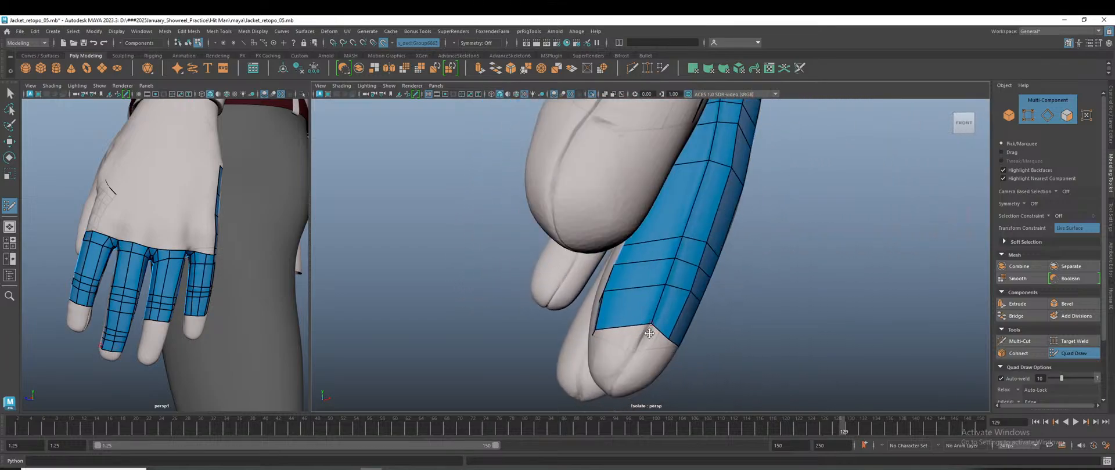
pyautogui.keyDown('alt'); pyautogui.moveTo(650, 331); pyautogui.dragTo(709, 333); pyautogui.keyUp('alt')
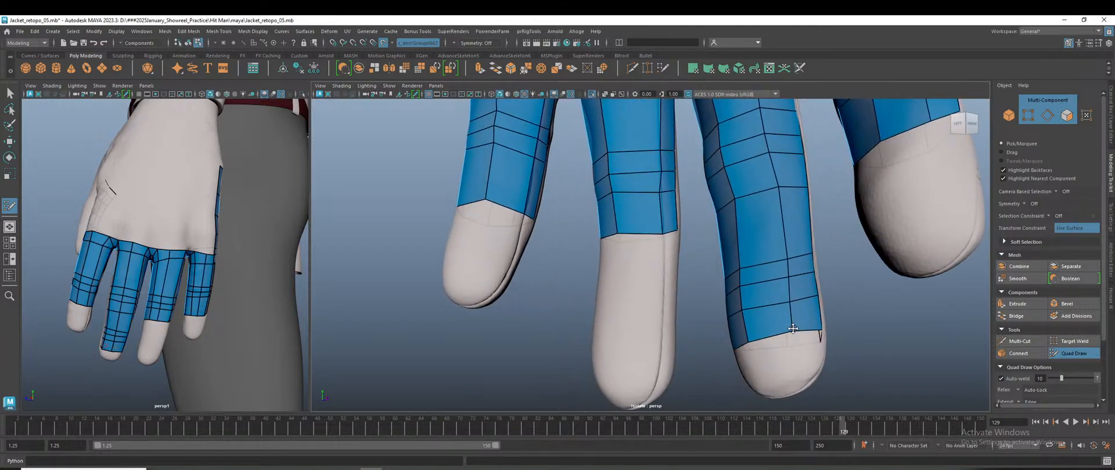
pyautogui.keyDown('alt'); pyautogui.moveTo(787, 294); pyautogui.dragTo(802, 306); pyautogui.keyUp('alt')
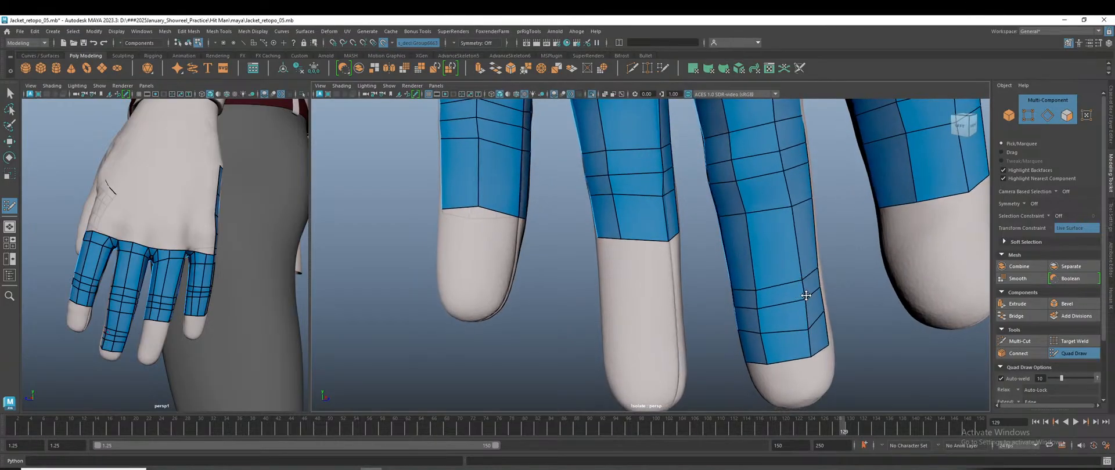
pyautogui.moveTo(813, 350)
pyautogui.keyDown('alt'); pyautogui.mouseDown()
pyautogui.moveTo(837, 352)
pyautogui.moveTo(681, 344)
pyautogui.moveTo(796, 329)
pyautogui.moveTo(759, 319)
pyautogui.moveTo(769, 305)
pyautogui.moveTo(796, 302)
pyautogui.moveTo(742, 333)
pyautogui.moveTo(660, 350)
pyautogui.moveTo(548, 312)
pyautogui.mouseUp(); pyautogui.keyUp('alt')
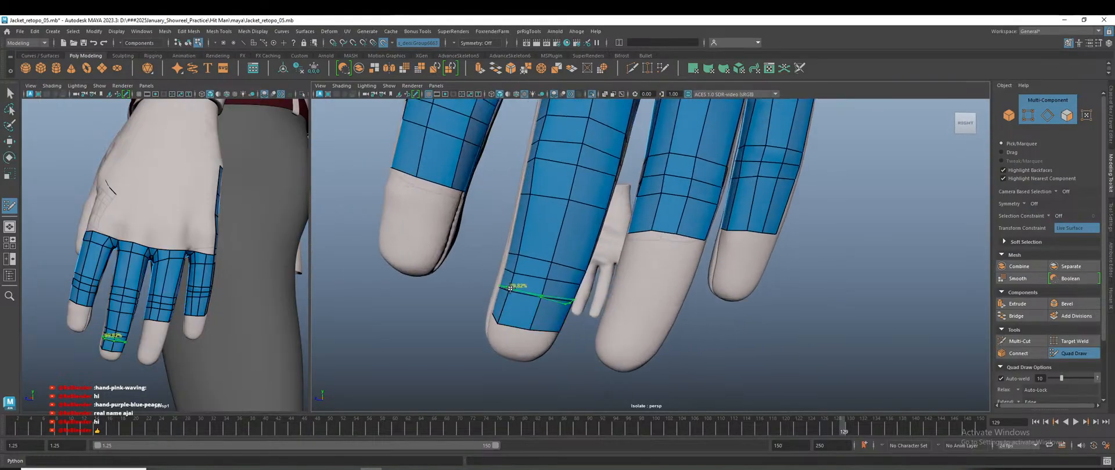
pyautogui.keyDown('ctrl'); pyautogui.click(514, 294); pyautogui.keyUp('ctrl')
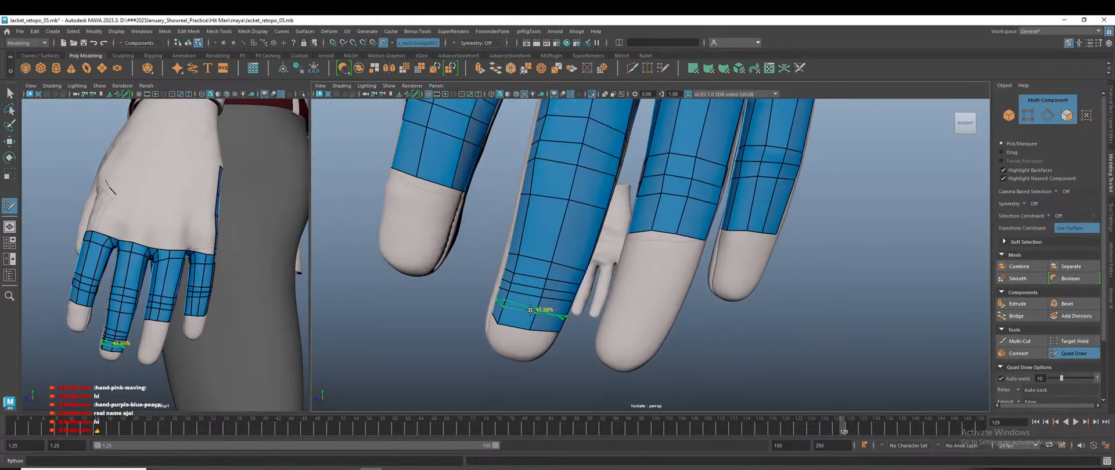
# - Shift the palm-side vertices at the middle finger's last joint and tip border toward the index finger to straighten the lengthwise edge
pyautogui.keyDown('alt'); pyautogui.moveTo(530, 310); pyautogui.dragTo(690, 340); pyautogui.keyUp('alt')
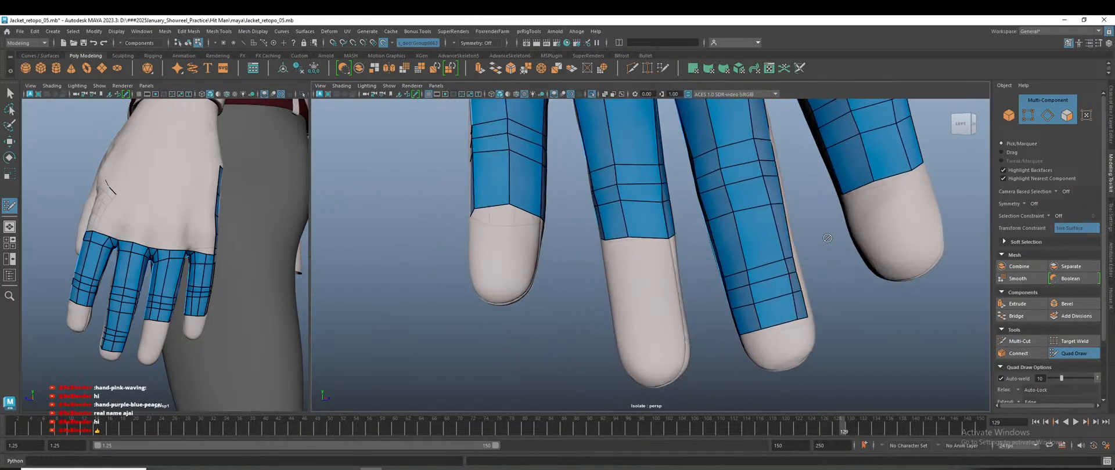
pyautogui.keyDown('alt'); pyautogui.moveTo(818, 302); pyautogui.dragTo(831, 343); pyautogui.keyUp('alt')
pyautogui.scroll(3, 813, 331)
pyautogui.moveTo(802, 308); pyautogui.dragTo(821, 304)
pyautogui.moveTo(804, 365); pyautogui.dragTo(824, 362)
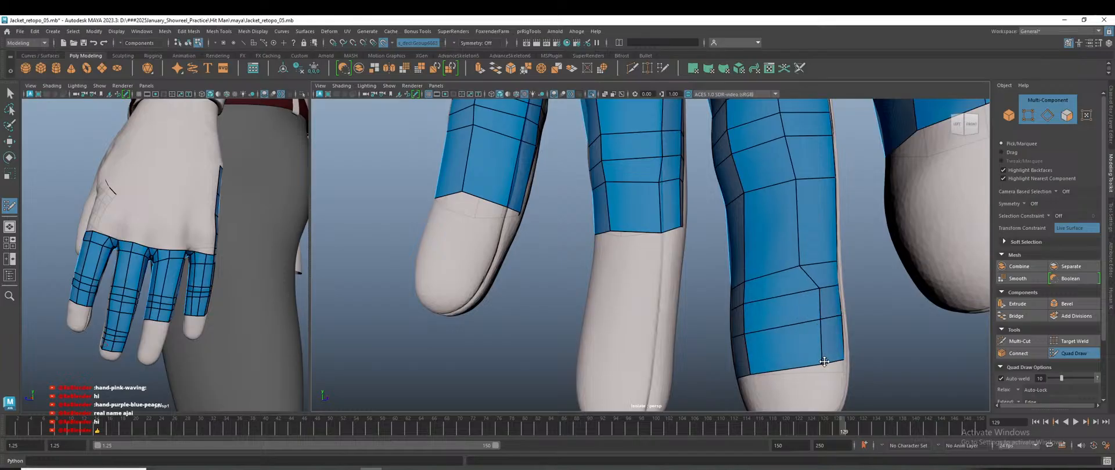
pyautogui.moveTo(799, 268); pyautogui.dragTo(855, 328)
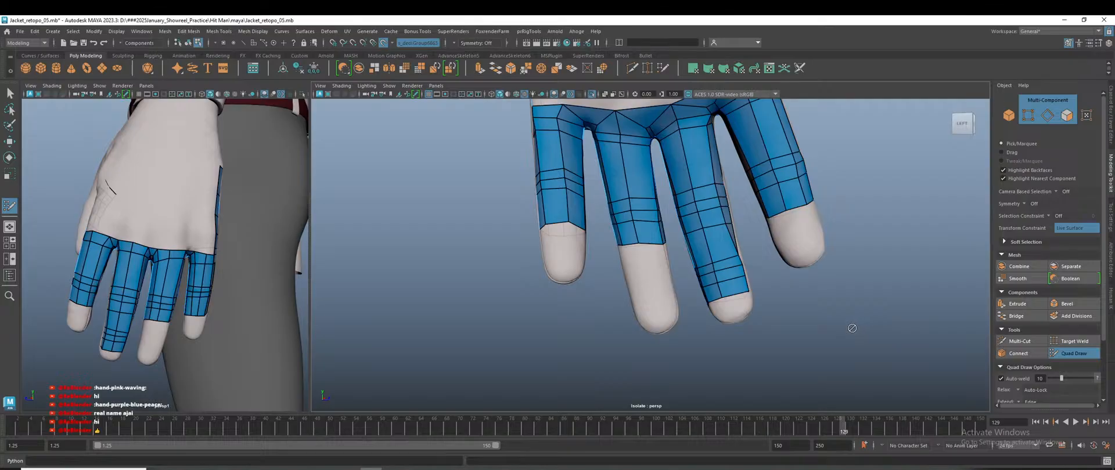
pyautogui.keyDown('alt'); pyautogui.moveTo(848, 330); pyautogui.dragTo(801, 332, button='right'); pyautogui.keyUp('alt')
pyautogui.keyDown('alt'); pyautogui.moveTo(801, 333); pyautogui.dragTo(780, 331); pyautogui.keyUp('alt')
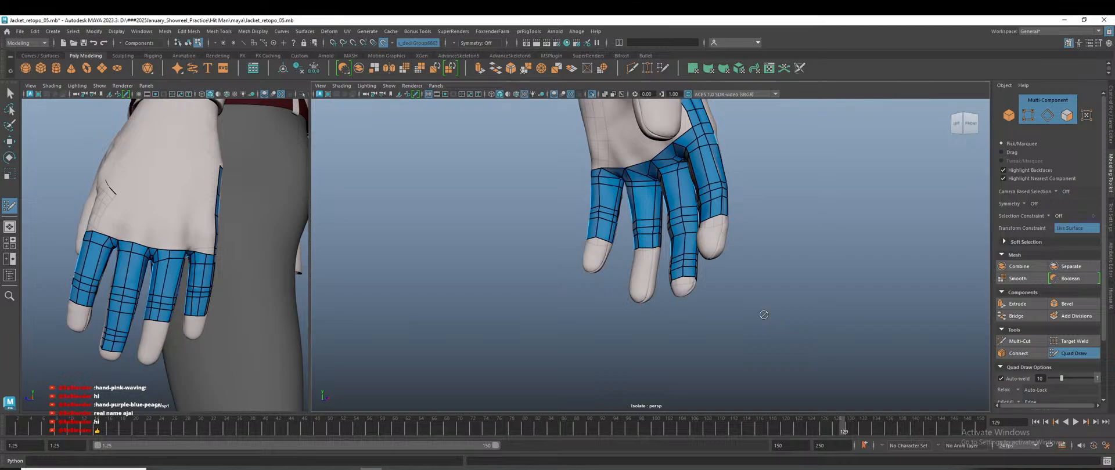
# - Close the Streamlabs window, switch to OBS and activate the Screen and Face scene
pyautogui.moveTo(604, 22); pyautogui.dragTo(581, 469)
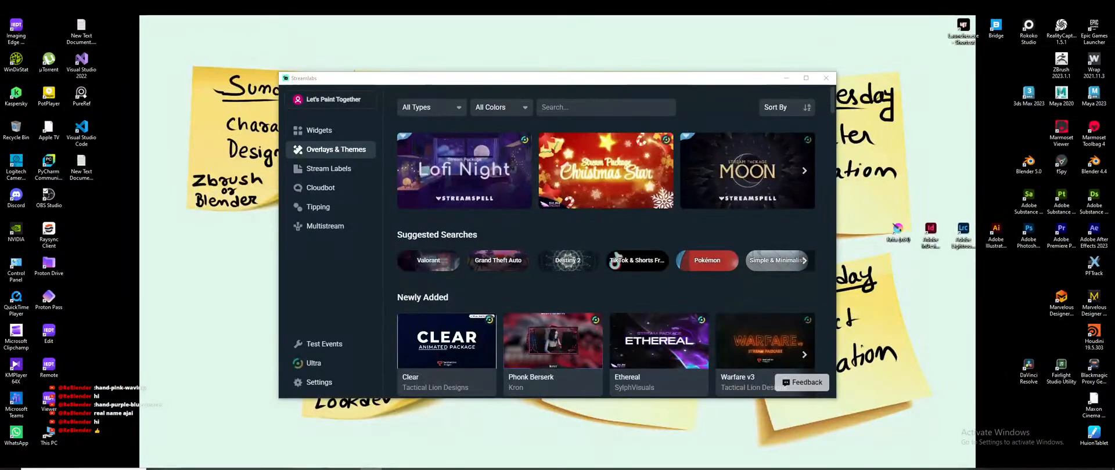
pyautogui.click(826, 77)
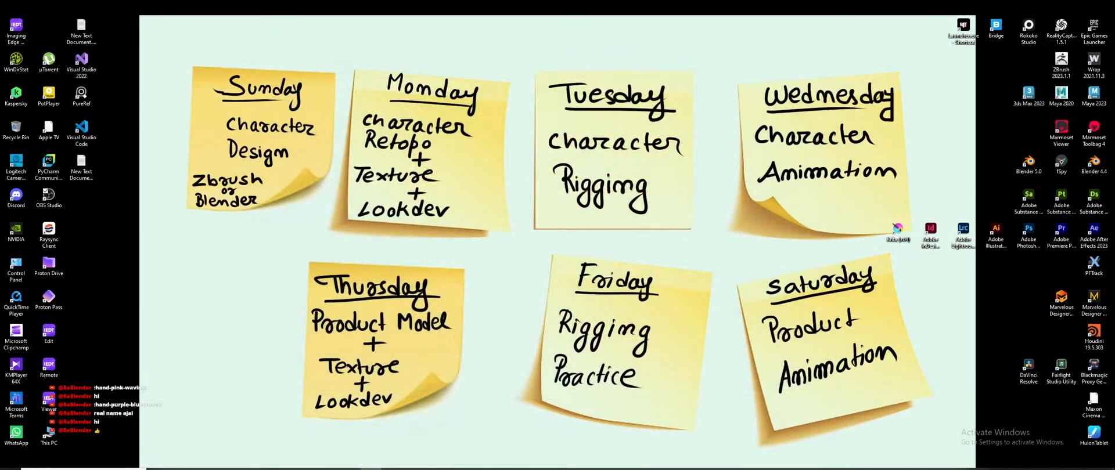
pyautogui.moveTo(720, 469); pyautogui.dragTo(627, 15)
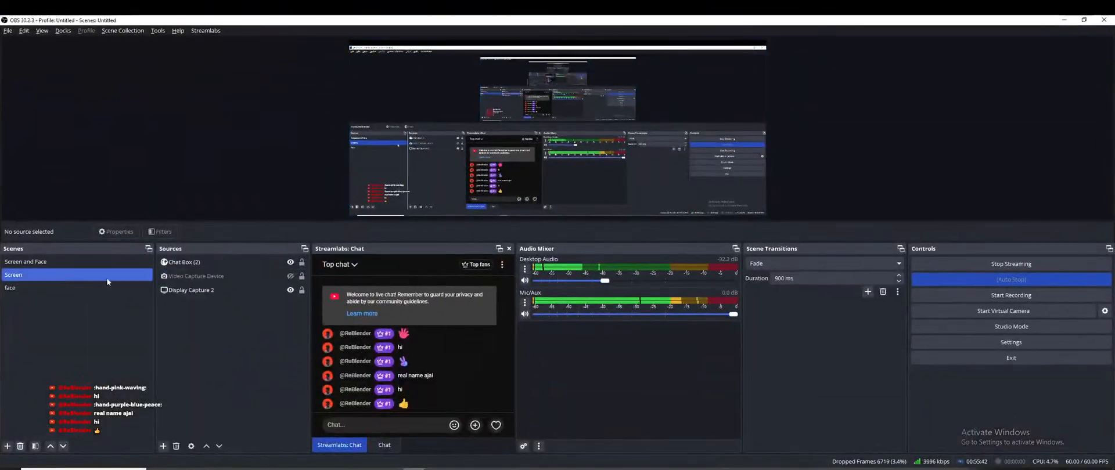
pyautogui.click(35, 263)
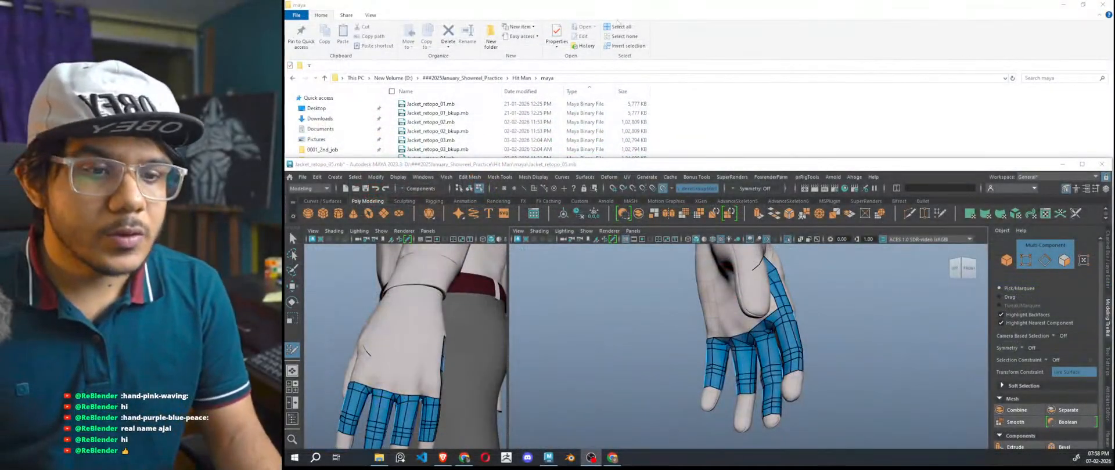
# - Switch back to Maya and maximize its window
pyautogui.moveTo(794, 167); pyautogui.dragTo(766, 10)
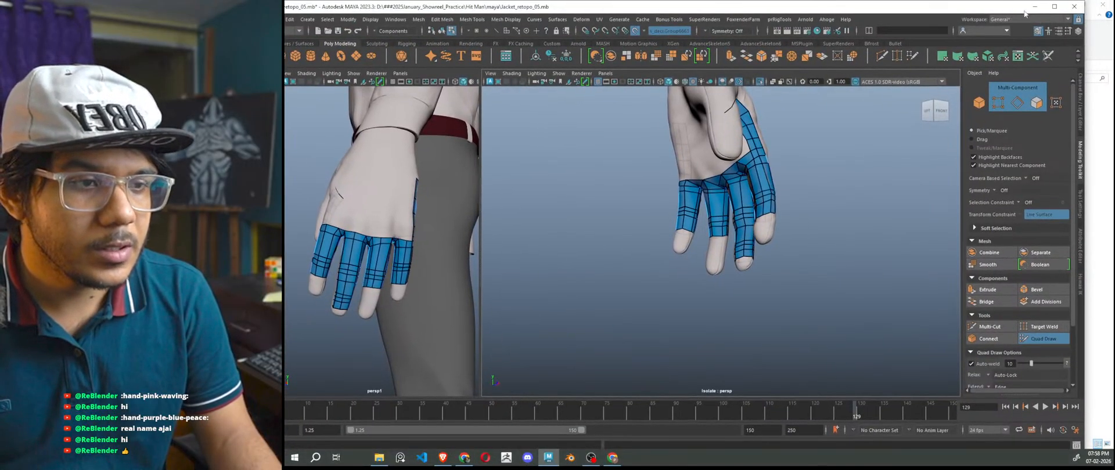
pyautogui.click(1055, 6)
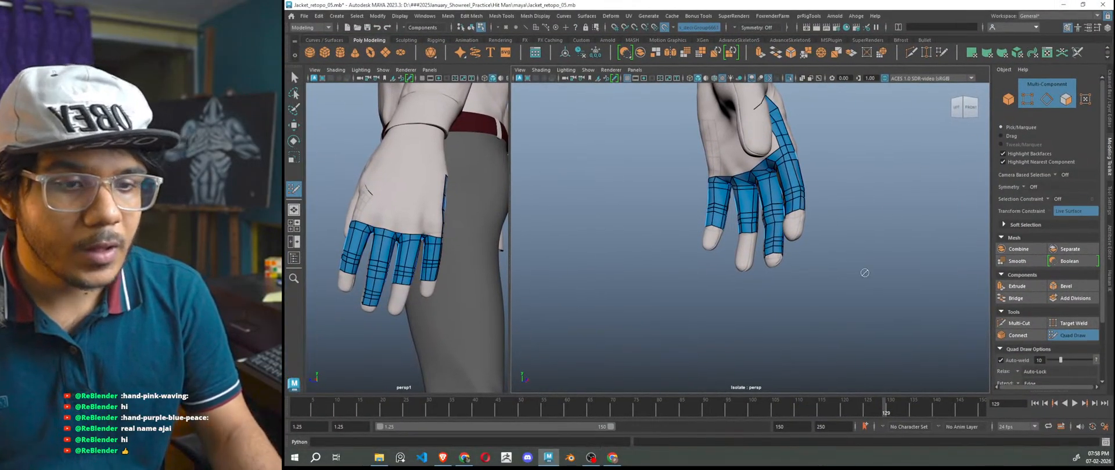
# - Move the side vertex on the ring finger's tip border sideways to even out the border
pyautogui.keyDown('alt'); pyautogui.moveTo(809, 280); pyautogui.dragTo(867, 284); pyautogui.keyUp('alt')
pyautogui.scroll(5, 867, 284)
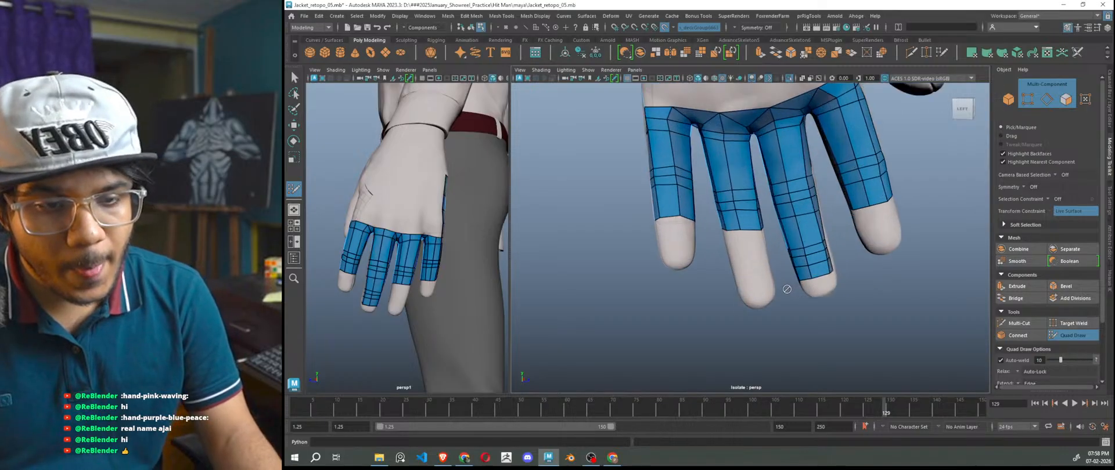
pyautogui.scroll(-5, 415, 309)
pyautogui.scroll(-5, 414, 308)
pyautogui.keyDown('alt'); pyautogui.moveTo(415, 309); pyautogui.dragTo(493, 309); pyautogui.keyUp('alt')
pyautogui.scroll(5, 389, 269)
pyautogui.scroll(8, 389, 268)
pyautogui.scroll(4, 768, 249)
pyautogui.keyDown('alt'); pyautogui.moveTo(853, 299); pyautogui.dragTo(735, 250); pyautogui.keyUp('alt')
pyautogui.scroll(-5, 735, 250)
pyautogui.keyDown('alt'); pyautogui.moveTo(735, 250); pyautogui.dragTo(768, 302, button='middle'); pyautogui.keyUp('alt')
pyautogui.scroll(7, 768, 270)
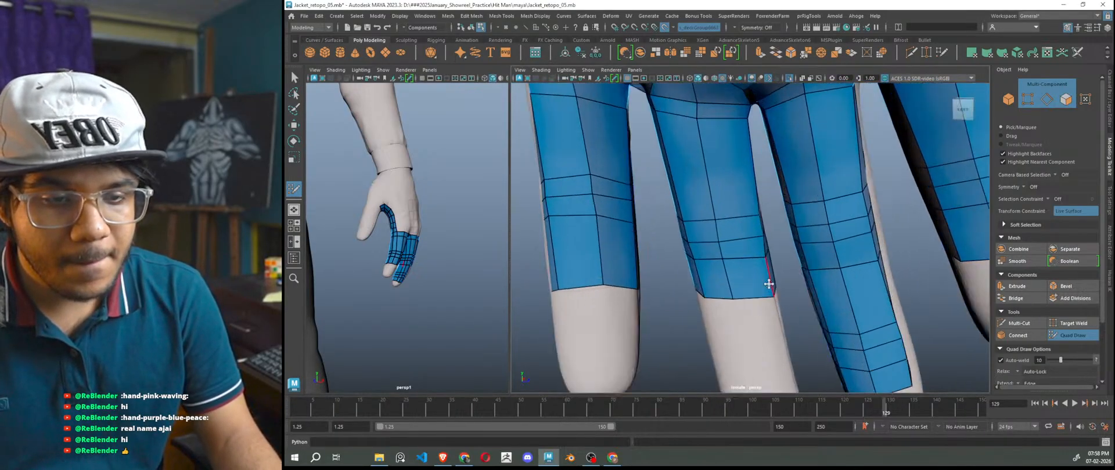
pyautogui.keyDown('alt'); pyautogui.moveTo(771, 261); pyautogui.dragTo(733, 255); pyautogui.keyUp('alt')
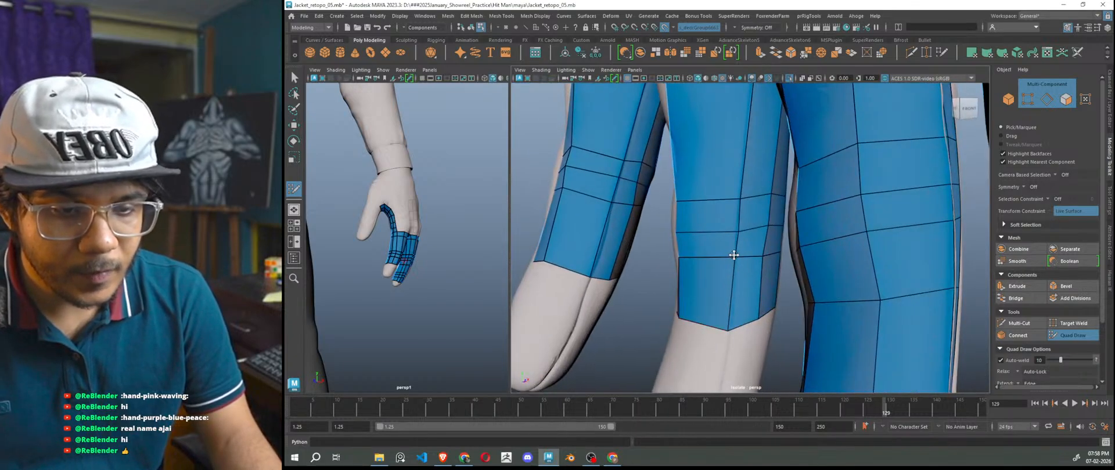
pyautogui.moveTo(728, 327)
pyautogui.mouseDown()
pyautogui.moveTo(733, 316)
pyautogui.moveTo(713, 326)
pyautogui.mouseUp()
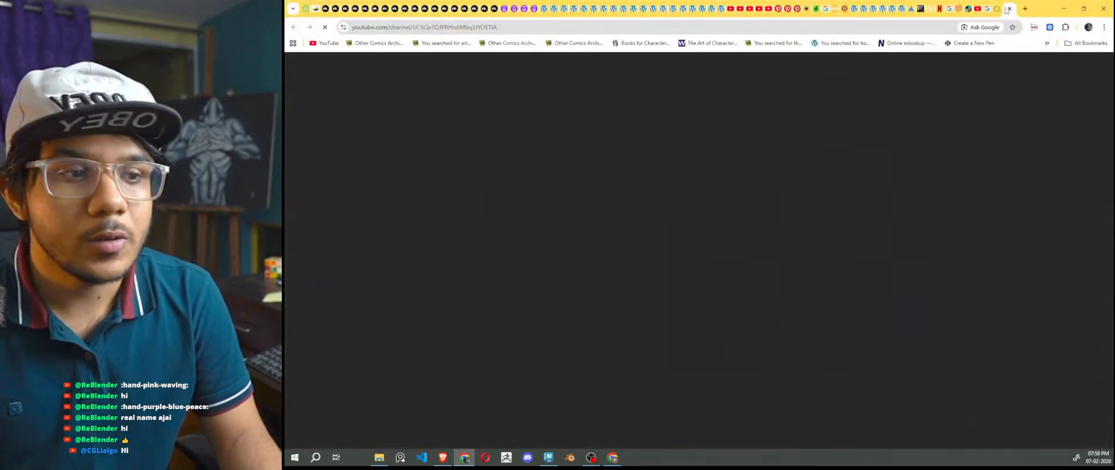
# - Close the YouTube channel tab in the browser
pyautogui.click(1009, 9)
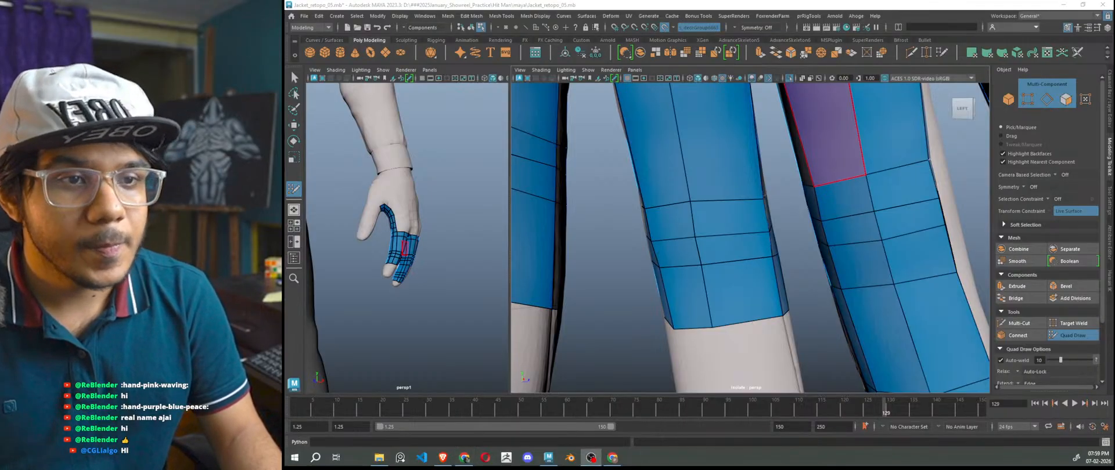
# - Extend the ring finger's palm-side border toward the tip with a new row of quads
pyautogui.scroll(-5, 774, 318)
pyautogui.keyDown('alt'); pyautogui.moveTo(773, 318); pyautogui.dragTo(770, 318); pyautogui.keyUp('alt')
pyautogui.moveTo(748, 281)
pyautogui.mouseDown()
pyautogui.moveTo(751, 312)
pyautogui.moveTo(739, 295)
pyautogui.moveTo(739, 323)
pyautogui.mouseUp()
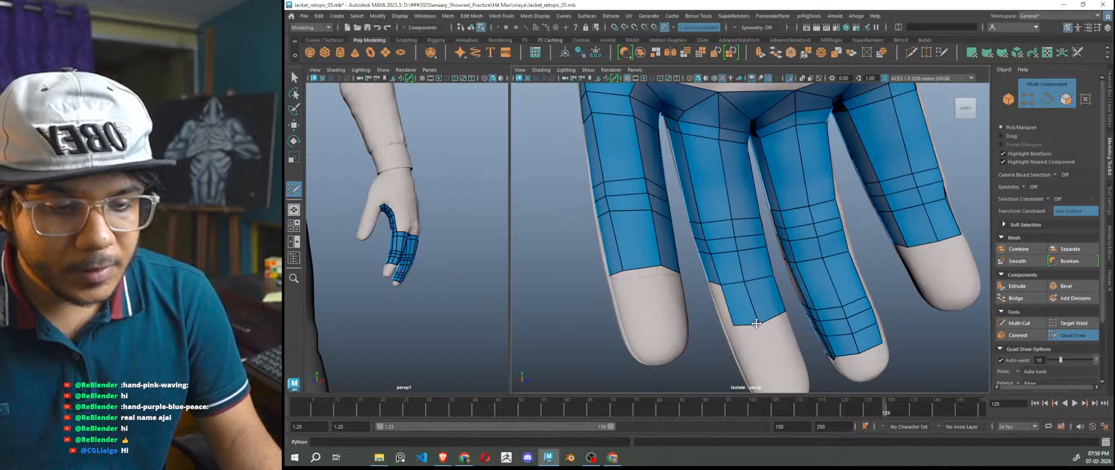
# - Insert a lengthwise edge loop along the back of the ring finger and shift its vertex near the knuckle
pyautogui.scroll(-4, 758, 325)
pyautogui.scroll(4, 759, 335)
pyautogui.keyDown('alt'); pyautogui.moveTo(758, 325); pyautogui.dragTo(759, 291); pyautogui.keyUp('alt')
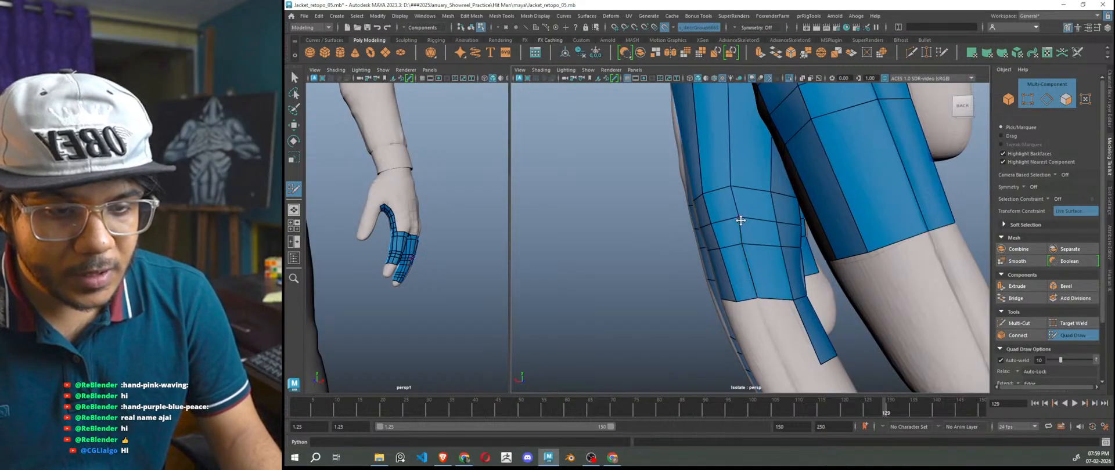
pyautogui.scroll(-3, 737, 221)
pyautogui.scroll(3, 735, 250)
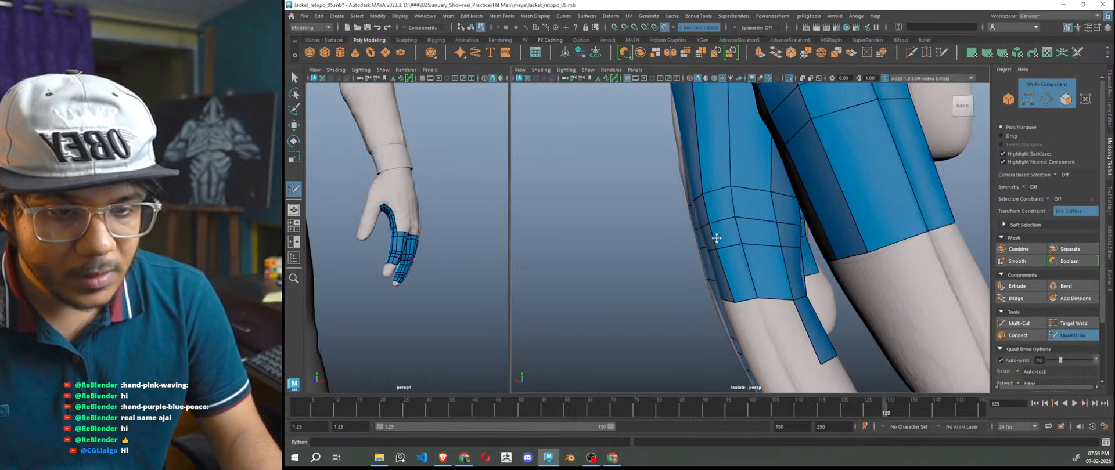
pyautogui.scroll(-3, 755, 298)
pyautogui.keyDown('alt'); pyautogui.moveTo(791, 339); pyautogui.dragTo(813, 345); pyautogui.keyUp('alt')
pyautogui.keyDown('ctrl'); pyautogui.click(764, 191); pyautogui.keyUp('ctrl')
pyautogui.keyDown('alt'); pyautogui.moveTo(760, 227); pyautogui.dragTo(774, 294, button='middle'); pyautogui.keyUp('alt')
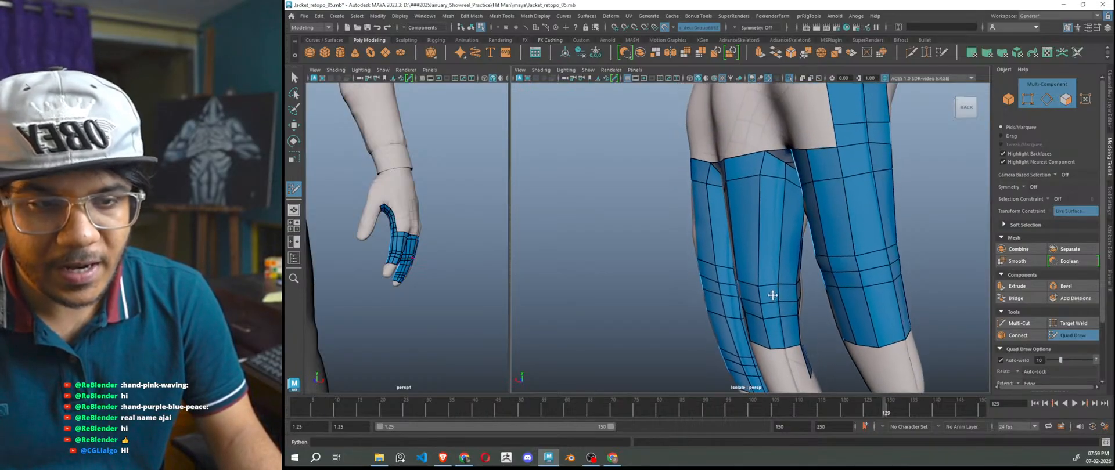
pyautogui.scroll(3, 787, 183)
pyautogui.moveTo(809, 140); pyautogui.dragTo(801, 138)
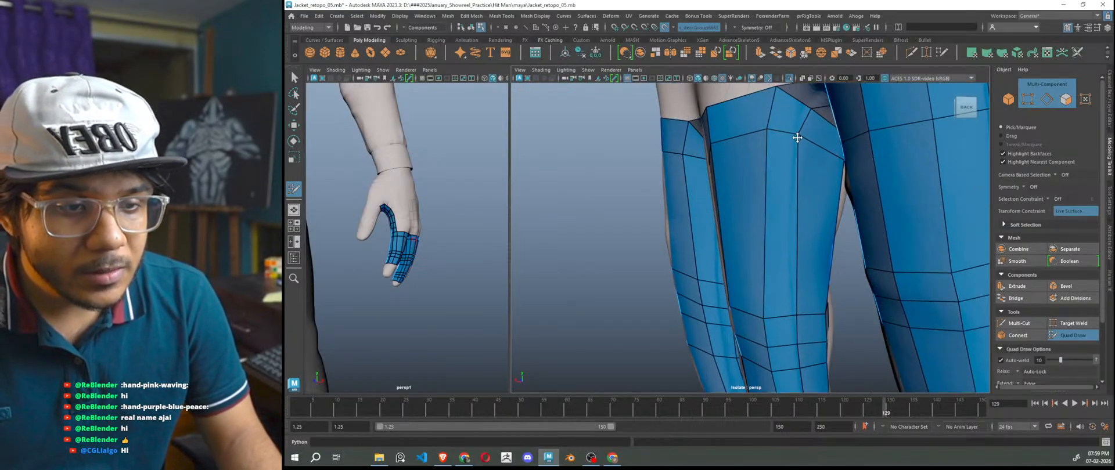
# - Fill quads below the ring finger's border on its back, continuing from the new side strip
pyautogui.scroll(-4, 819, 188)
pyautogui.keyDown('alt'); pyautogui.moveTo(819, 192); pyautogui.dragTo(766, 289); pyautogui.keyUp('alt')
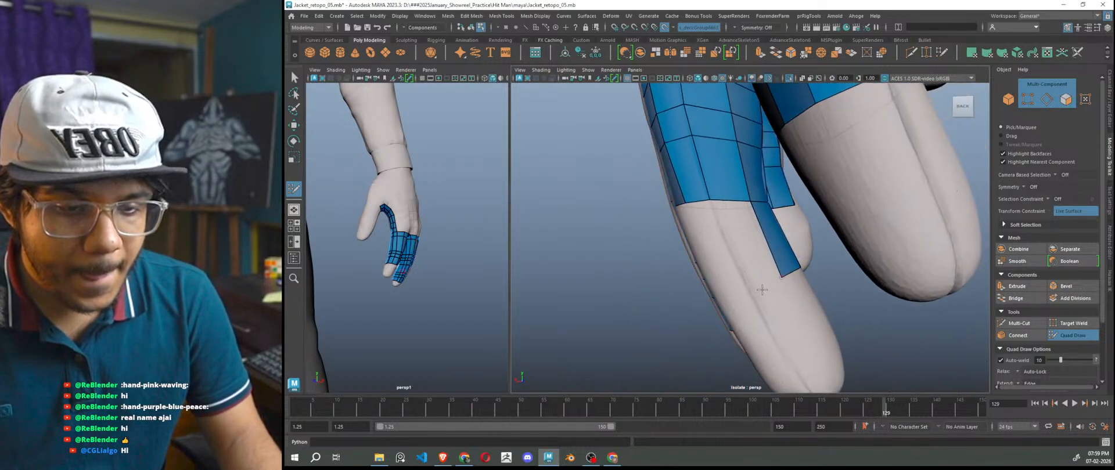
pyautogui.keyDown('shift'); pyautogui.click(745, 250); pyautogui.keyUp('shift')
pyautogui.scroll(-5, 745, 250)
pyautogui.keyDown('alt'); pyautogui.moveTo(750, 253); pyautogui.dragTo(828, 300); pyautogui.keyUp('alt')
pyautogui.scroll(4, 816, 288)
pyautogui.keyDown('alt'); pyautogui.moveTo(813, 266); pyautogui.dragTo(829, 300); pyautogui.keyUp('alt')
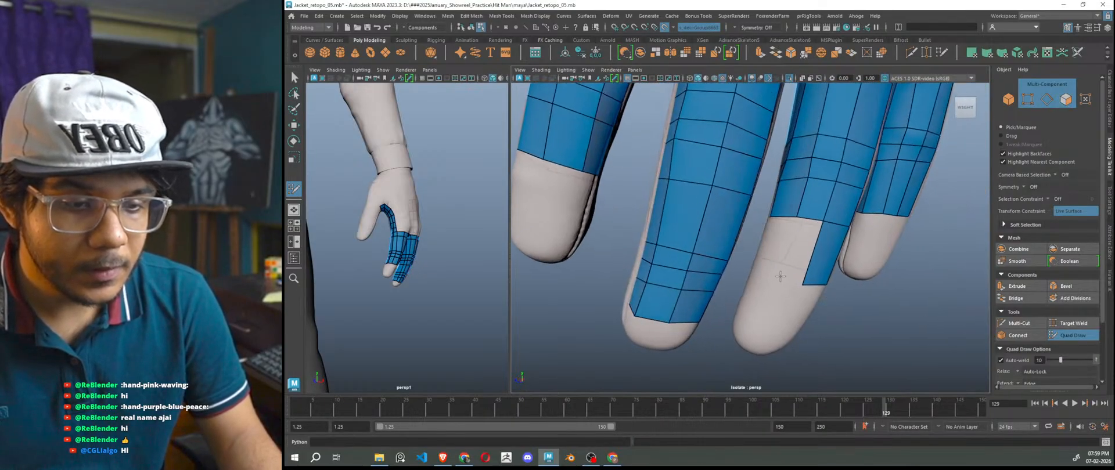
pyautogui.keyDown('shift'); pyautogui.click(799, 262); pyautogui.keyUp('shift')
# - Position the corner point and fill the remaining quads to close the new row around the ring finger
pyautogui.keyDown('alt'); pyautogui.moveTo(798, 261); pyautogui.dragTo(912, 289); pyautogui.keyUp('alt')
pyautogui.scroll(4, 716, 275)
pyautogui.moveTo(718, 269)
pyautogui.mouseDown()
pyautogui.moveTo(720, 286)
pyautogui.moveTo(669, 280)
pyautogui.moveTo(682, 268)
pyautogui.moveTo(772, 277)
pyautogui.mouseUp()
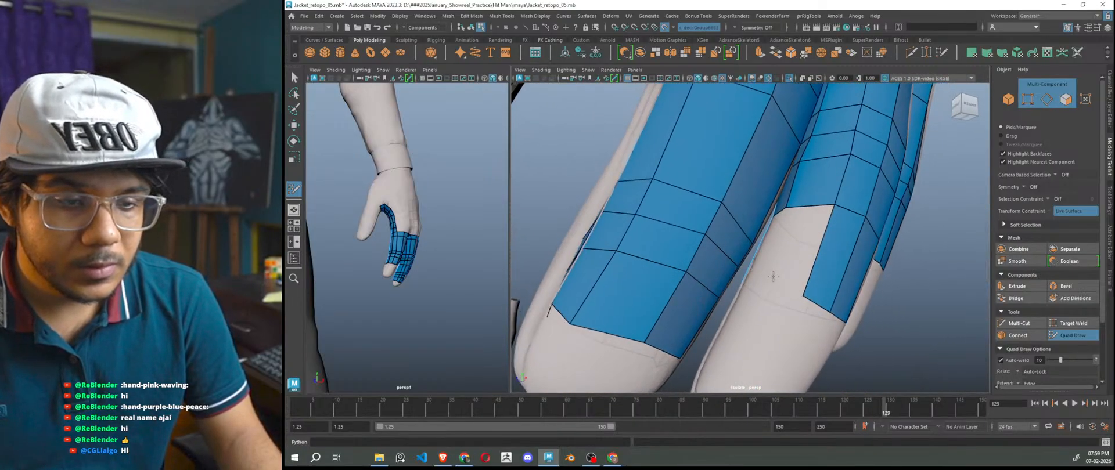
pyautogui.keyDown('shift'); pyautogui.click(796, 282); pyautogui.keyUp('shift')
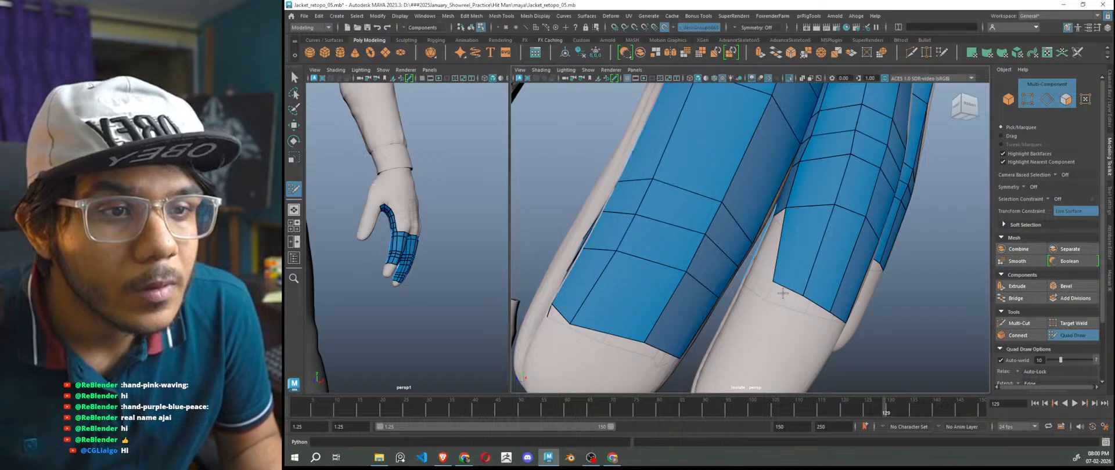
pyautogui.keyDown('alt'); pyautogui.moveTo(783, 294); pyautogui.dragTo(766, 284); pyautogui.keyUp('alt')
pyautogui.moveTo(784, 317)
pyautogui.keyDown('alt'); pyautogui.mouseDown()
pyautogui.moveTo(819, 302)
pyautogui.moveTo(777, 287)
pyautogui.moveTo(763, 297)
pyautogui.moveTo(771, 311)
pyautogui.mouseUp(); pyautogui.keyUp('alt')
pyautogui.keyDown('shift'); pyautogui.click(750, 268); pyautogui.keyUp('shift')
pyautogui.scroll(-5, 771, 310)
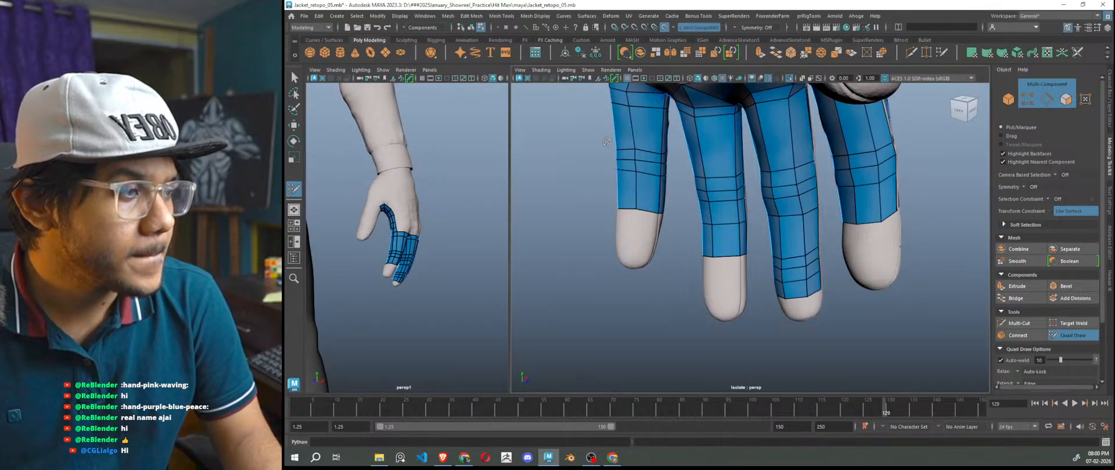
# - Delete the faces along the palm-side base of the ring finger
pyautogui.scroll(-3, 716, 279)
pyautogui.keyDown('alt'); pyautogui.moveTo(716, 279); pyautogui.dragTo(728, 232); pyautogui.keyUp('alt')
pyautogui.scroll(4, 727, 244)
pyautogui.keyDown('alt'); pyautogui.moveTo(700, 186); pyautogui.dragTo(731, 261, button='middle'); pyautogui.keyUp('alt')
pyautogui.scroll(4, 720, 204)
pyautogui.scroll(-5, 718, 197)
pyautogui.keyDown('alt'); pyautogui.moveTo(722, 198); pyautogui.dragTo(737, 199); pyautogui.keyUp('alt')
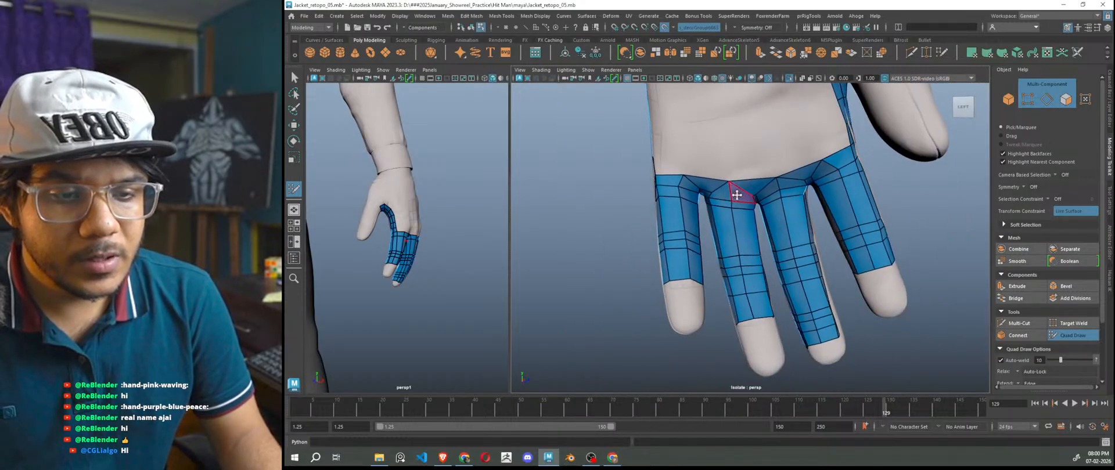
pyautogui.scroll(5, 735, 198)
pyautogui.keyDown('ctrl'); pyautogui.keyDown('shift'); pyautogui.click(716, 185); pyautogui.keyUp('shift'); pyautogui.keyUp('ctrl')
pyautogui.keyDown('ctrl'); pyautogui.keyDown('shift'); pyautogui.click(731, 189); pyautogui.keyUp('shift'); pyautogui.keyUp('ctrl')
pyautogui.keyDown('ctrl'); pyautogui.keyDown('shift'); pyautogui.click(748, 176); pyautogui.keyUp('shift'); pyautogui.keyUp('ctrl')
pyautogui.keyDown('ctrl'); pyautogui.keyDown('shift'); pyautogui.click(699, 173); pyautogui.keyUp('shift'); pyautogui.keyUp('ctrl')
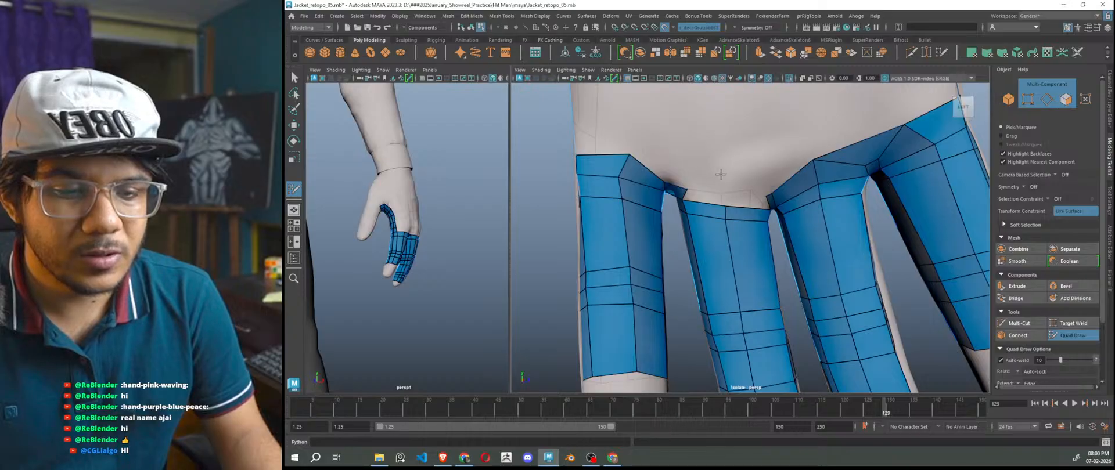
# - Refill the gap at the ring finger's palm-side base with two quads and try to adjust its upper border
pyautogui.keyDown('ctrl'); pyautogui.keyDown('shift'); pyautogui.click(705, 191); pyautogui.keyUp('shift'); pyautogui.keyUp('ctrl')
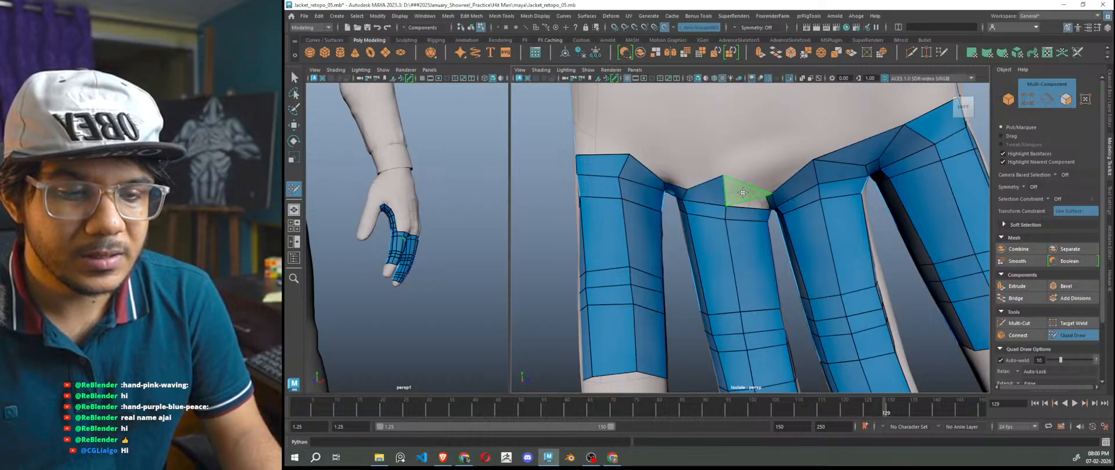
pyautogui.keyDown('ctrl'); pyautogui.keyDown('shift'); pyautogui.click(742, 192); pyautogui.keyUp('shift'); pyautogui.keyUp('ctrl')
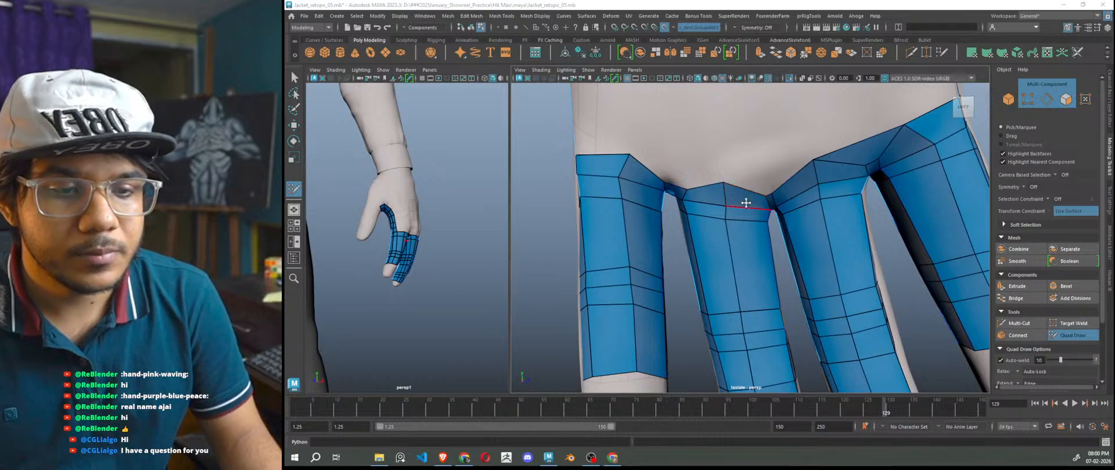
pyautogui.keyDown('alt'); pyautogui.moveTo(703, 216); pyautogui.dragTo(702, 206); pyautogui.keyUp('alt')
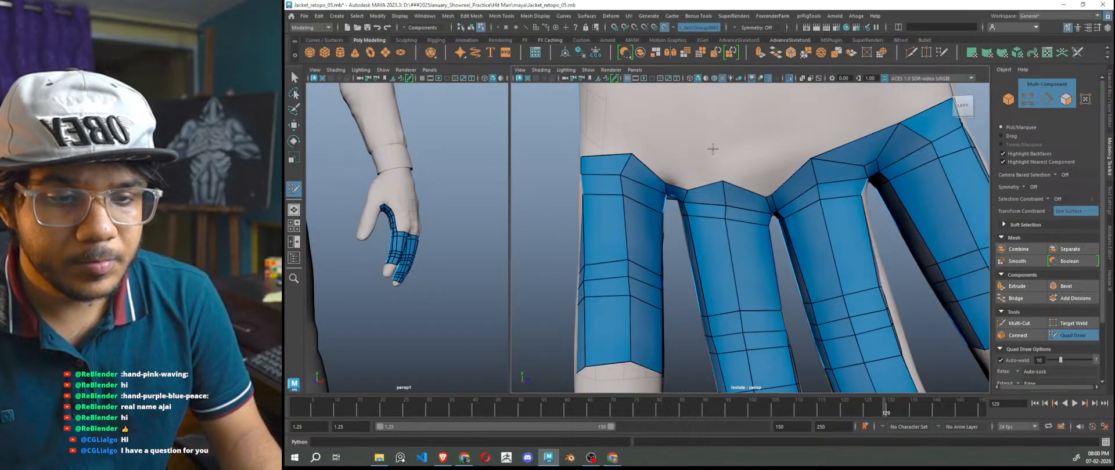
pyautogui.keyDown('shift'); pyautogui.click(679, 169); pyautogui.keyUp('shift')
pyautogui.moveTo(717, 153); pyautogui.dragTo(692, 160)
pyautogui.scroll(-3, 704, 168)
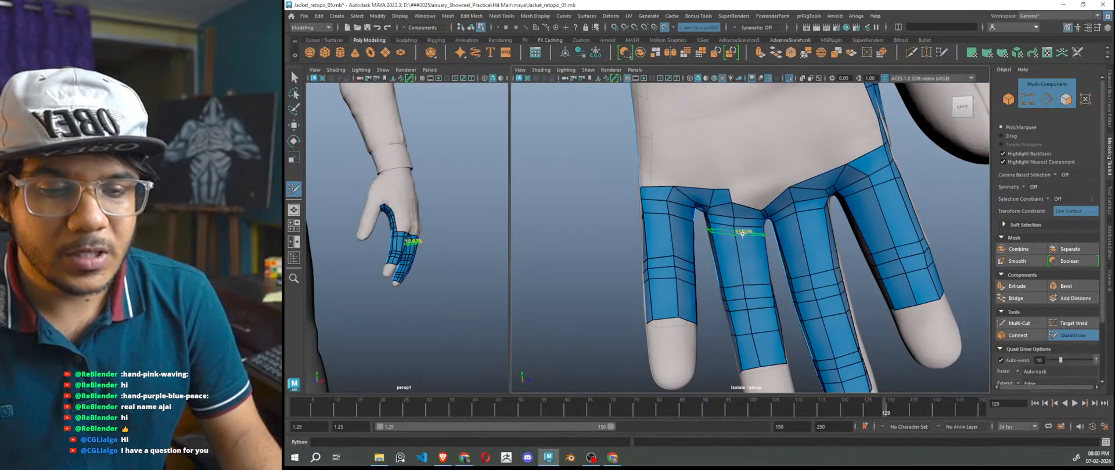
# - Undo the recent face deletions and refills at the ring finger's palm-side base
pyautogui.hotkey('ctrl', 'z')
pyautogui.hotkey('ctrl', 'z')
pyautogui.hotkey('ctrl', 'z')
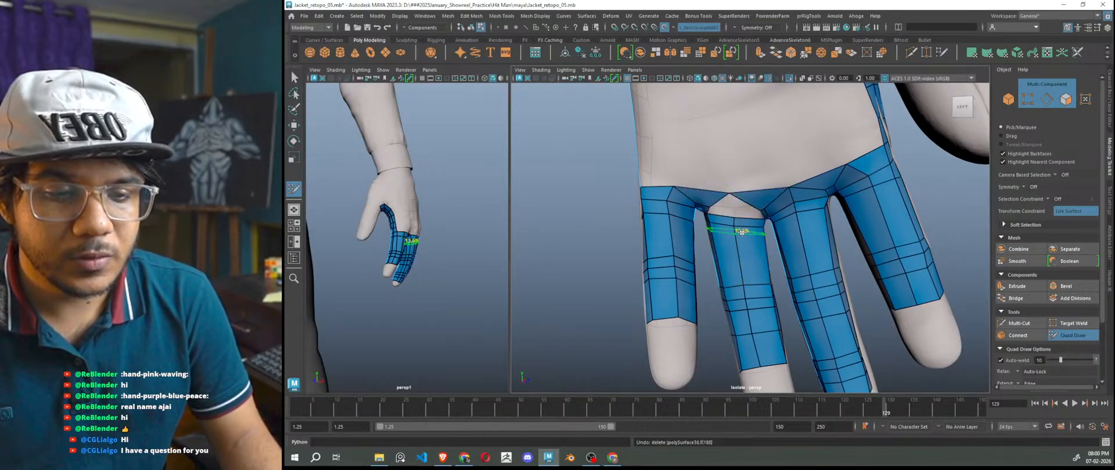
pyautogui.scroll(-5, 749, 238)
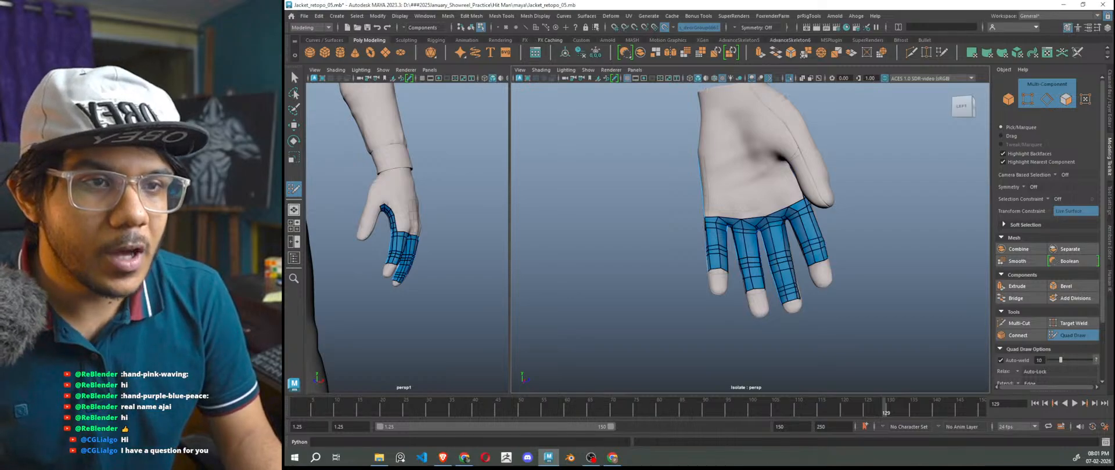
pyautogui.hotkey('alt', 'Tab')
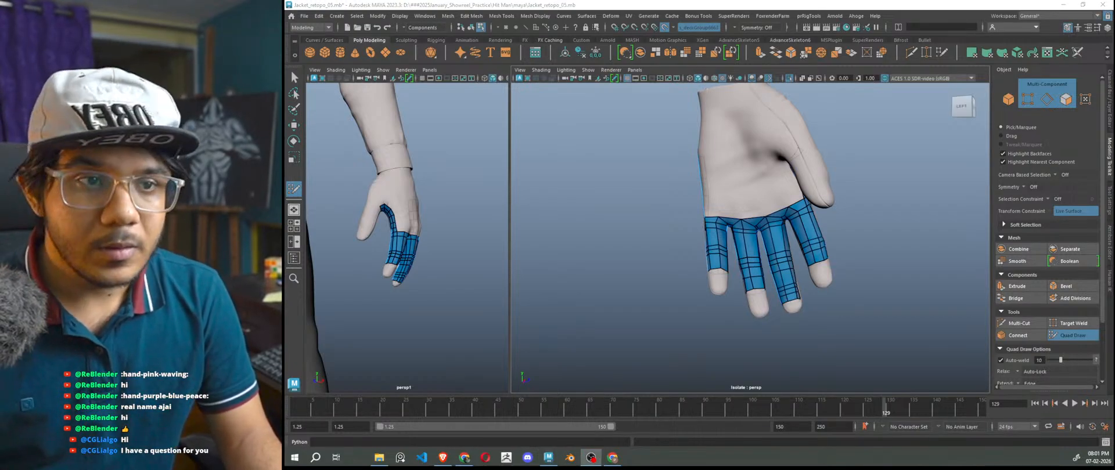
pyautogui.scroll(8, 791, 266)
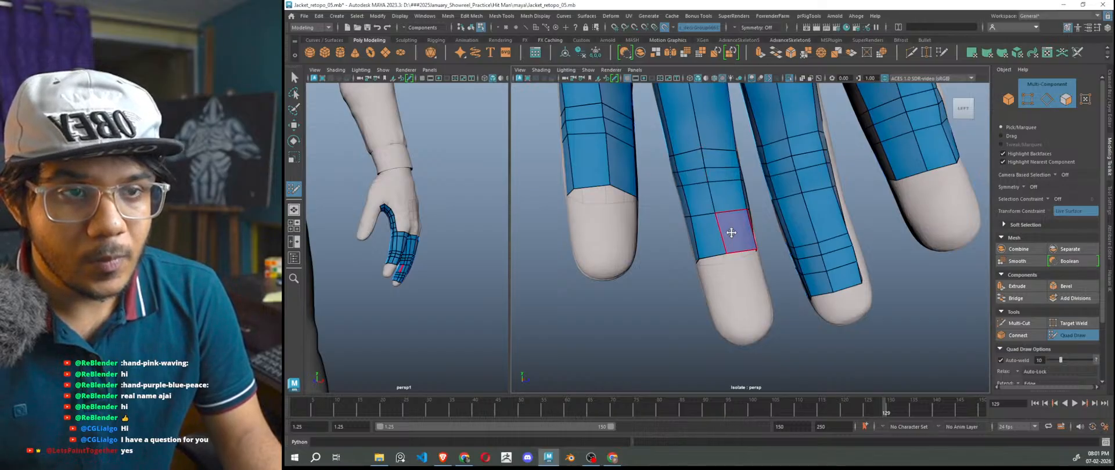
# - Begin a new short row of quads below the last loop at the end of the ring finger
pyautogui.scroll(-2, 732, 240)
pyautogui.scroll(1, 762, 296)
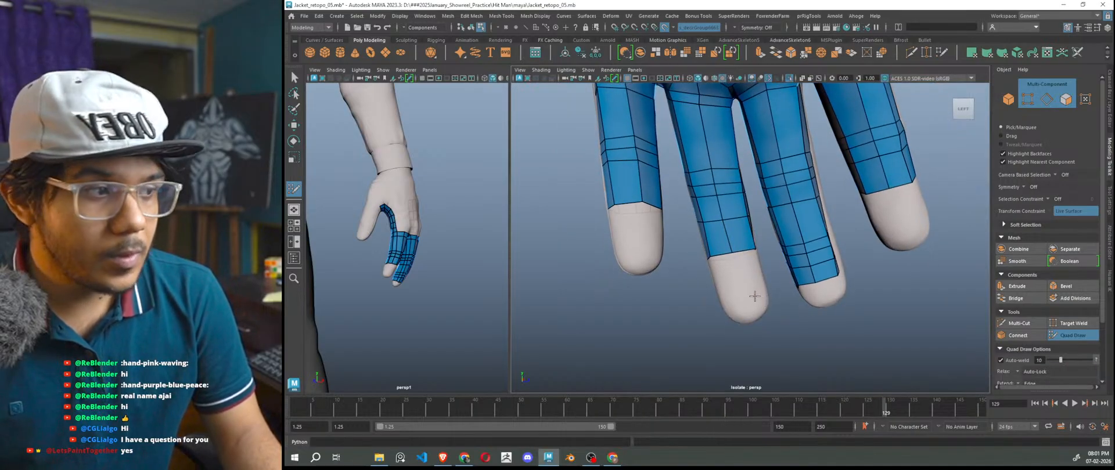
pyautogui.scroll(1, 739, 290)
pyautogui.moveTo(759, 304)
pyautogui.keyDown('alt'); pyautogui.mouseDown()
pyautogui.moveTo(836, 304)
pyautogui.moveTo(727, 304)
pyautogui.moveTo(781, 304)
pyautogui.moveTo(751, 306)
pyautogui.mouseUp(); pyautogui.keyUp('alt')
pyautogui.moveTo(736, 262)
pyautogui.mouseDown()
pyautogui.moveTo(739, 280)
pyautogui.moveTo(753, 270)
pyautogui.moveTo(755, 288)
pyautogui.moveTo(796, 273)
pyautogui.moveTo(812, 288)
pyautogui.mouseUp()
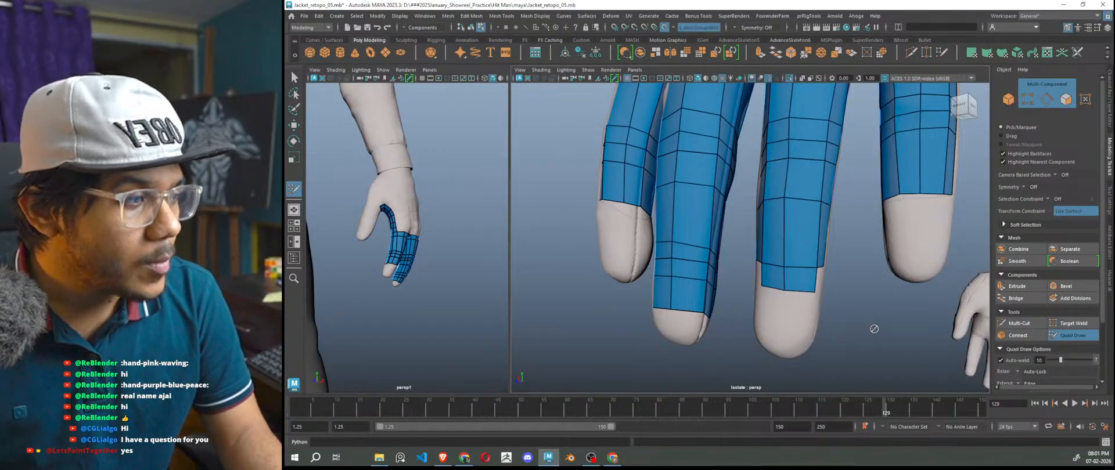
pyautogui.keyDown('alt'); pyautogui.moveTo(769, 313); pyautogui.dragTo(941, 335); pyautogui.keyUp('alt')
pyautogui.scroll(3, 749, 308)
pyautogui.moveTo(694, 305)
pyautogui.keyDown('alt'); pyautogui.mouseDown()
pyautogui.moveTo(650, 313)
pyautogui.moveTo(698, 320)
pyautogui.moveTo(691, 308)
pyautogui.moveTo(638, 296)
pyautogui.moveTo(600, 307)
pyautogui.mouseUp(); pyautogui.keyUp('alt')
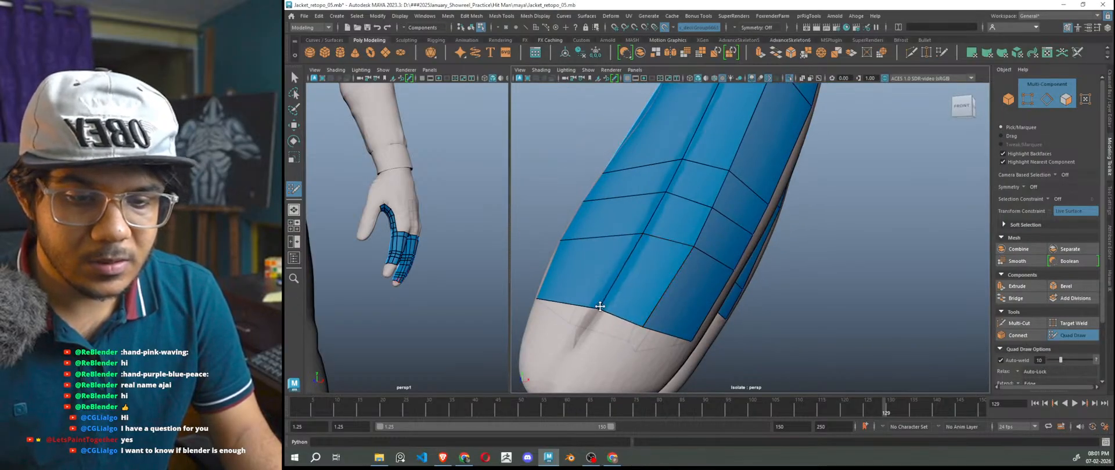
pyautogui.keyDown('alt'); pyautogui.moveTo(669, 322); pyautogui.dragTo(801, 324); pyautogui.keyUp('alt')
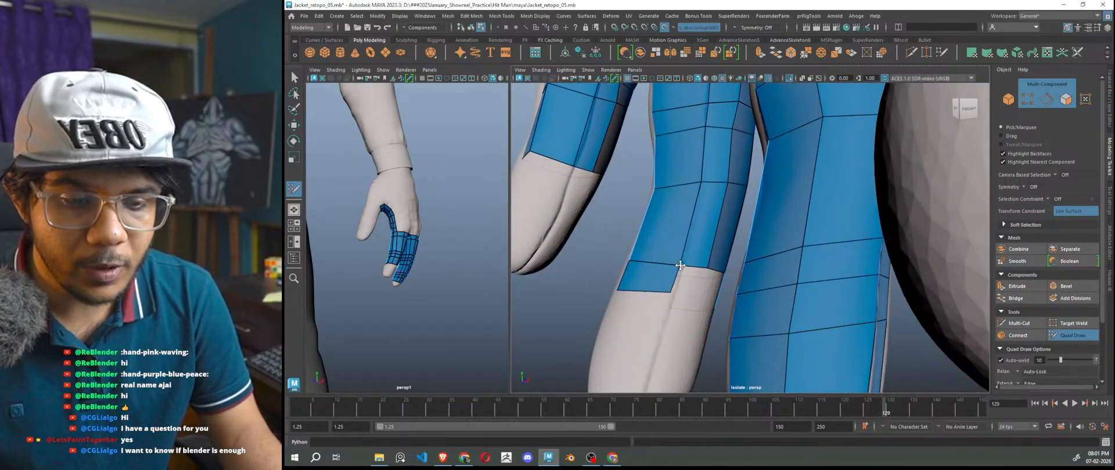
pyautogui.keyDown('alt'); pyautogui.moveTo(672, 291); pyautogui.dragTo(704, 285); pyautogui.keyUp('alt')
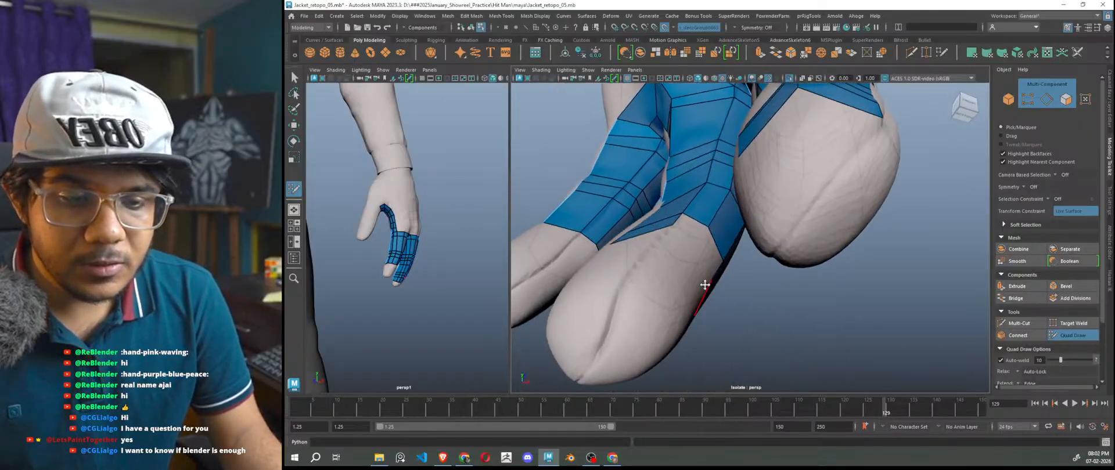
# - Fill the remaining quads to complete the short row around the end of the ring finger
pyautogui.moveTo(691, 230)
pyautogui.keyDown('alt'); pyautogui.mouseDown()
pyautogui.moveTo(692, 276)
pyautogui.moveTo(724, 320)
pyautogui.moveTo(685, 336)
pyautogui.moveTo(577, 337)
pyautogui.mouseUp(); pyautogui.keyUp('alt')
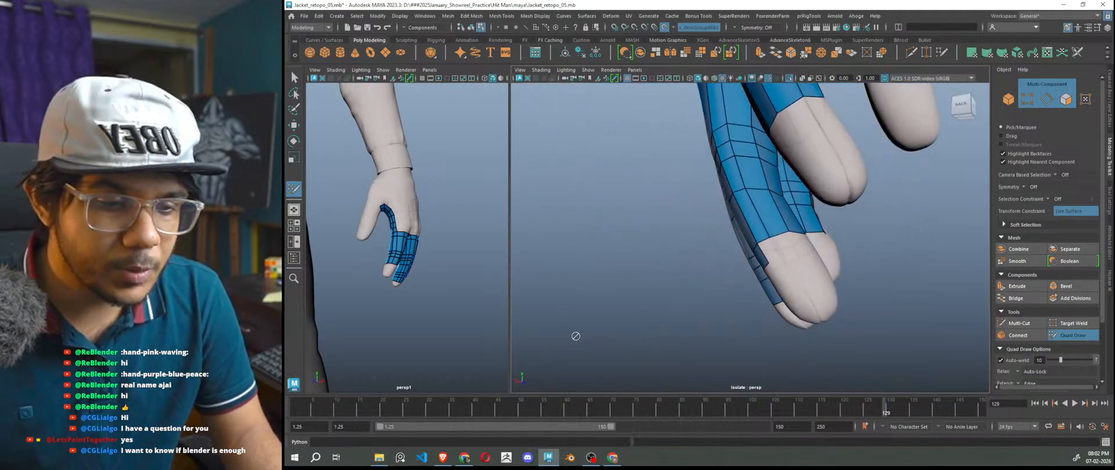
pyautogui.scroll(2, 798, 271)
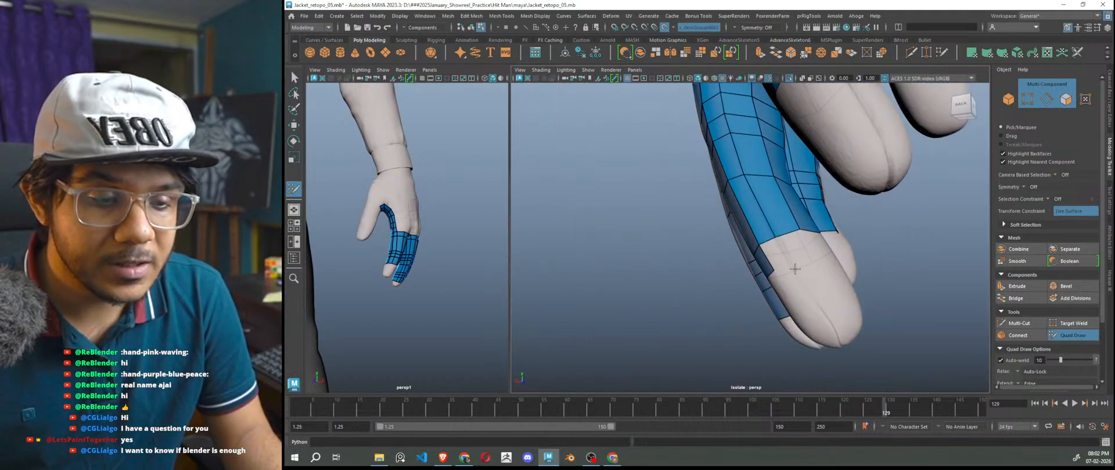
pyautogui.keyDown('alt'); pyautogui.moveTo(785, 262); pyautogui.dragTo(765, 297); pyautogui.keyUp('alt')
pyautogui.keyDown('shift'); pyautogui.click(747, 256); pyautogui.keyUp('shift')
pyautogui.scroll(3, 728, 281)
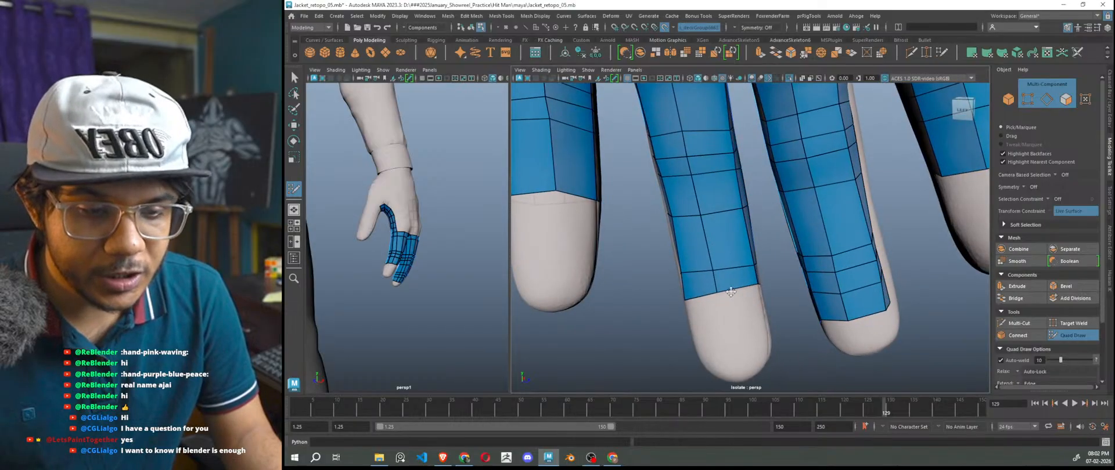
pyautogui.keyDown('alt'); pyautogui.moveTo(751, 278); pyautogui.dragTo(709, 278); pyautogui.keyUp('alt')
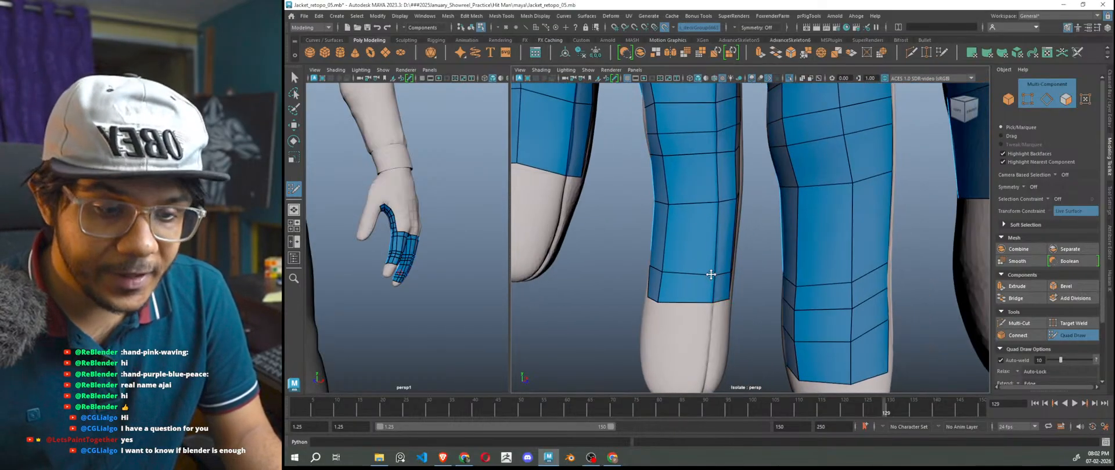
pyautogui.keyDown('alt'); pyautogui.moveTo(730, 298); pyautogui.dragTo(605, 272); pyautogui.keyUp('alt')
pyautogui.scroll(3, 705, 277)
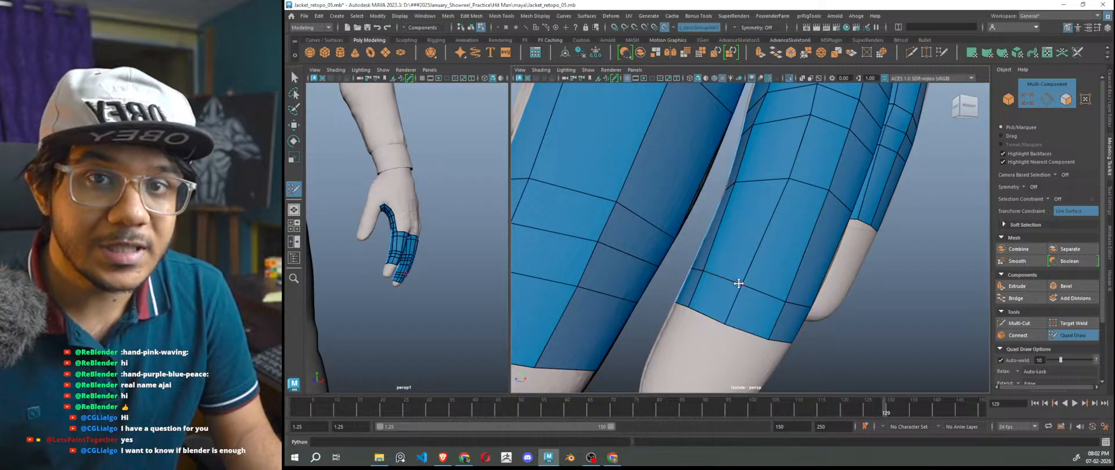
# - Place a guide point on the ring fingertip and fill the first quad of another row
pyautogui.keyDown('alt'); pyautogui.moveTo(804, 308); pyautogui.dragTo(652, 355); pyautogui.keyUp('alt')
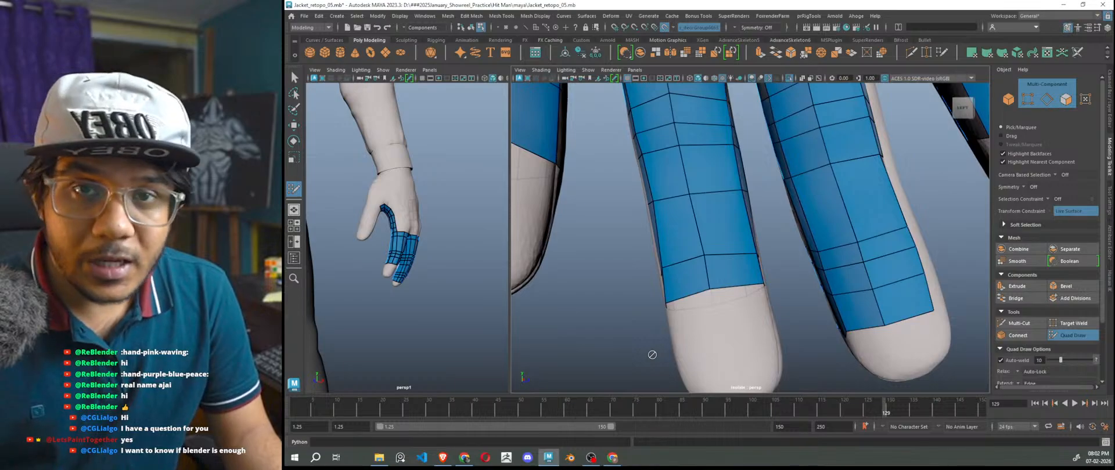
pyautogui.keyDown('alt'); pyautogui.moveTo(731, 322); pyautogui.dragTo(930, 317); pyautogui.keyUp('alt')
pyautogui.keyDown('alt'); pyautogui.moveTo(725, 326); pyautogui.dragTo(802, 325); pyautogui.keyUp('alt')
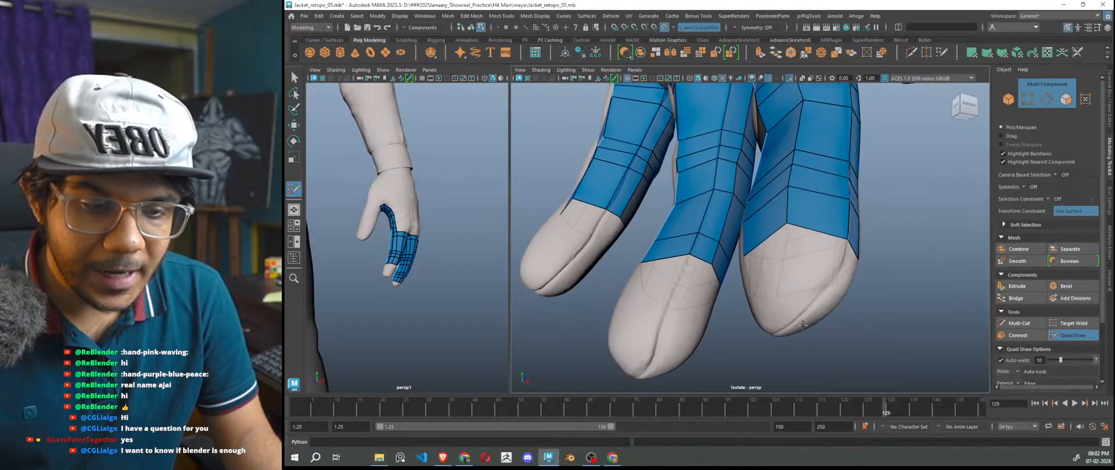
pyautogui.click(673, 292)
pyautogui.keyDown('shift'); pyautogui.click(691, 280); pyautogui.keyUp('shift')
pyautogui.keyDown('alt'); pyautogui.moveTo(701, 328); pyautogui.dragTo(613, 320); pyautogui.keyUp('alt')
pyautogui.keyDown('alt'); pyautogui.moveTo(702, 356); pyautogui.dragTo(673, 364); pyautogui.keyUp('alt')
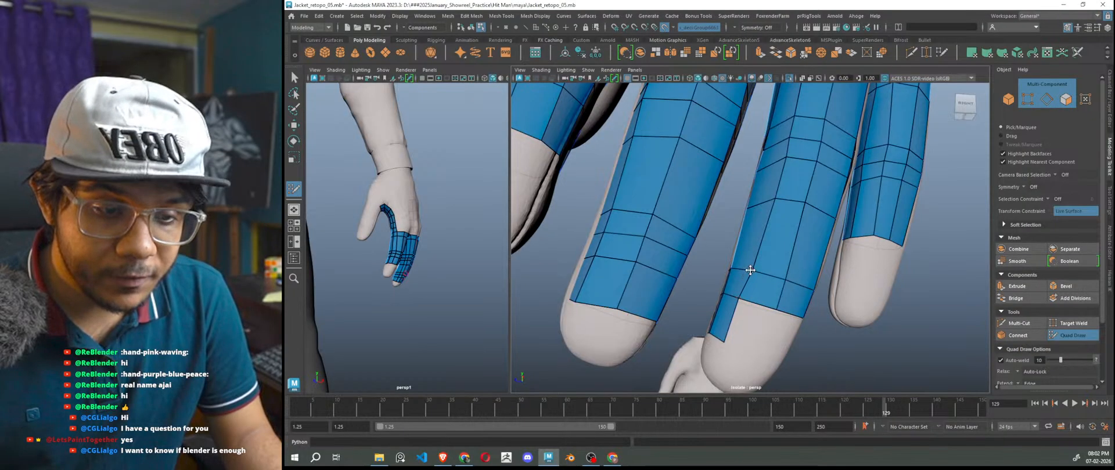
# - Continue the new ring finger row with more quads across the adjacent side of the finger
pyautogui.keyDown('alt'); pyautogui.moveTo(757, 257); pyautogui.dragTo(745, 261); pyautogui.keyUp('alt')
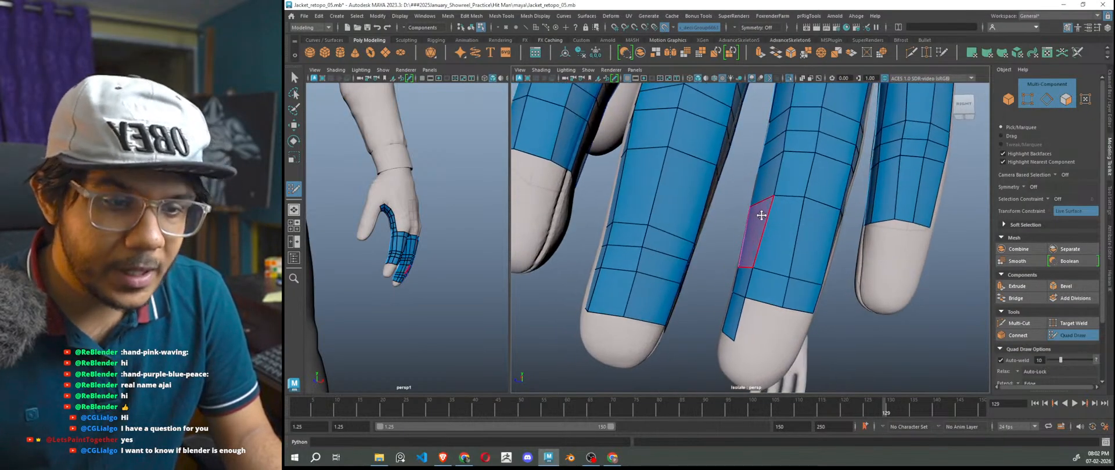
pyautogui.keyDown('alt'); pyautogui.moveTo(784, 233); pyautogui.dragTo(779, 253); pyautogui.keyUp('alt')
pyautogui.keyDown('alt'); pyautogui.moveTo(785, 241); pyautogui.dragTo(774, 287, button='middle'); pyautogui.keyUp('alt')
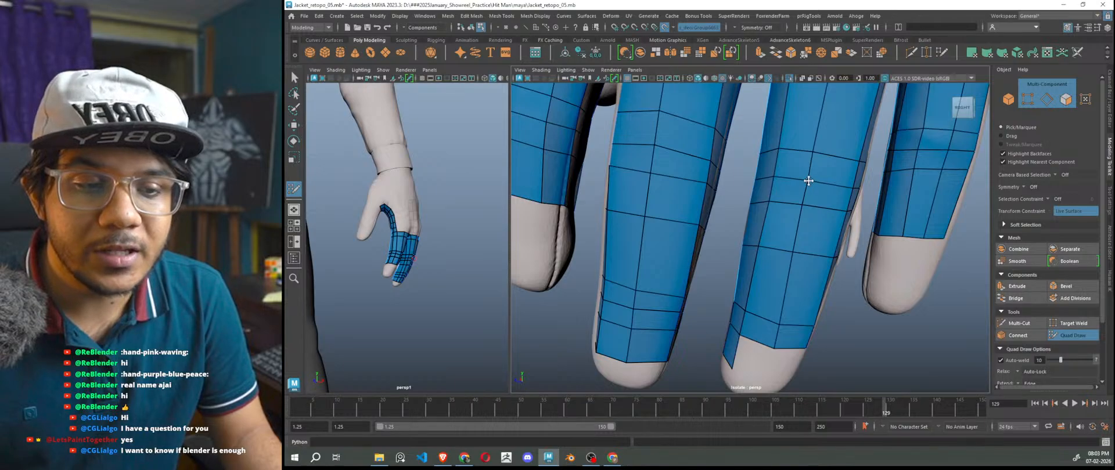
pyautogui.keyDown('alt'); pyautogui.moveTo(779, 337); pyautogui.dragTo(779, 318); pyautogui.keyUp('alt')
pyautogui.keyDown('alt'); pyautogui.moveTo(779, 339); pyautogui.dragTo(757, 244, button='middle'); pyautogui.keyUp('alt')
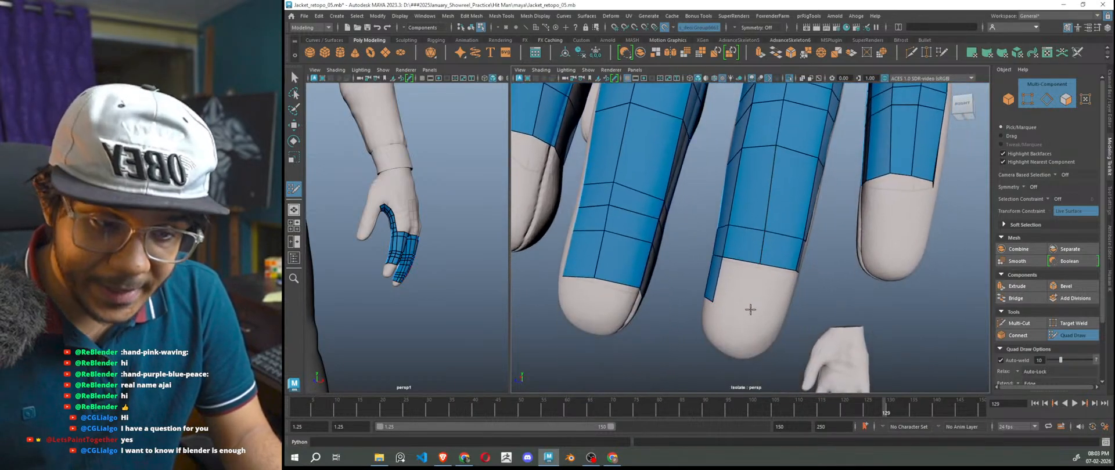
pyautogui.keyDown('shift'); pyautogui.click(748, 311); pyautogui.keyUp('shift')
pyautogui.keyDown('alt'); pyautogui.moveTo(754, 319); pyautogui.dragTo(775, 309); pyautogui.keyUp('alt')
pyautogui.keyDown('shift'); pyautogui.click(781, 307); pyautogui.keyUp('shift')
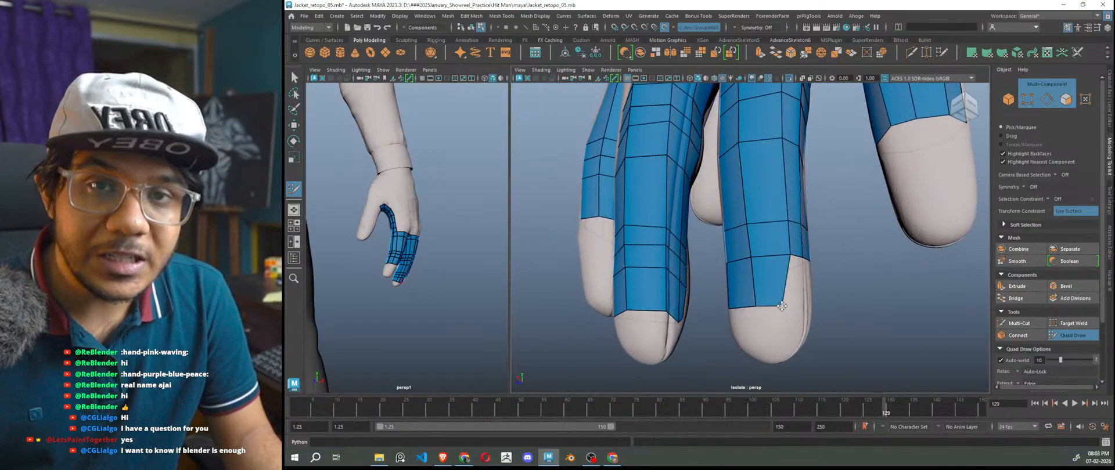
# - Fill the remaining quads around the ring finger to close the row near the fingertip
pyautogui.keyDown('alt'); pyautogui.moveTo(787, 311); pyautogui.dragTo(738, 327); pyautogui.keyUp('alt')
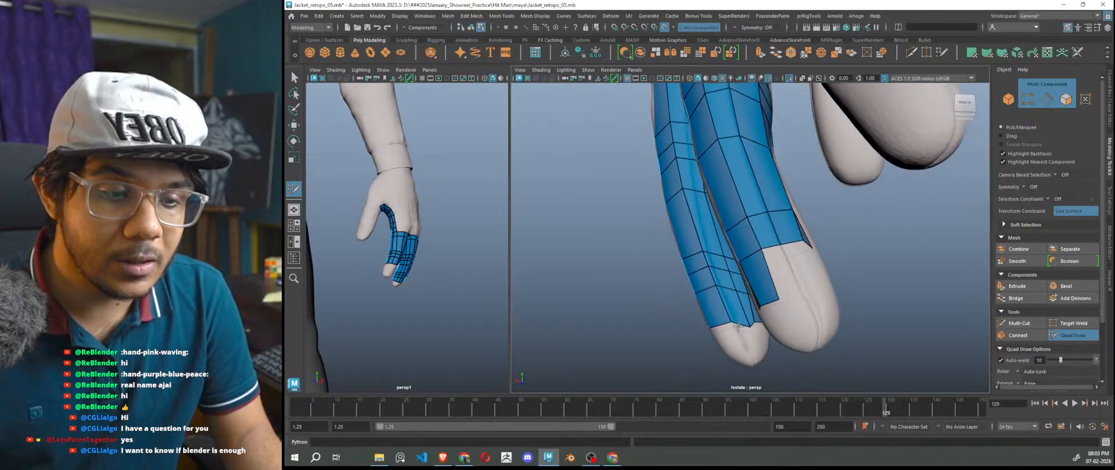
pyautogui.keyDown('shift'); pyautogui.click(806, 307); pyautogui.keyUp('shift')
pyautogui.keyDown('alt'); pyautogui.moveTo(806, 307); pyautogui.dragTo(794, 314); pyautogui.keyUp('alt')
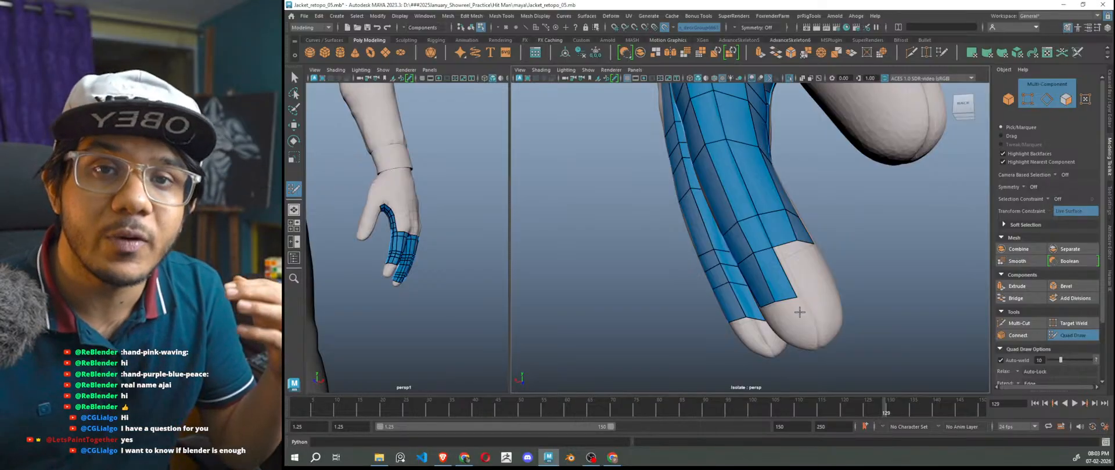
pyautogui.keyDown('alt'); pyautogui.moveTo(800, 312); pyautogui.dragTo(803, 291); pyautogui.keyUp('alt')
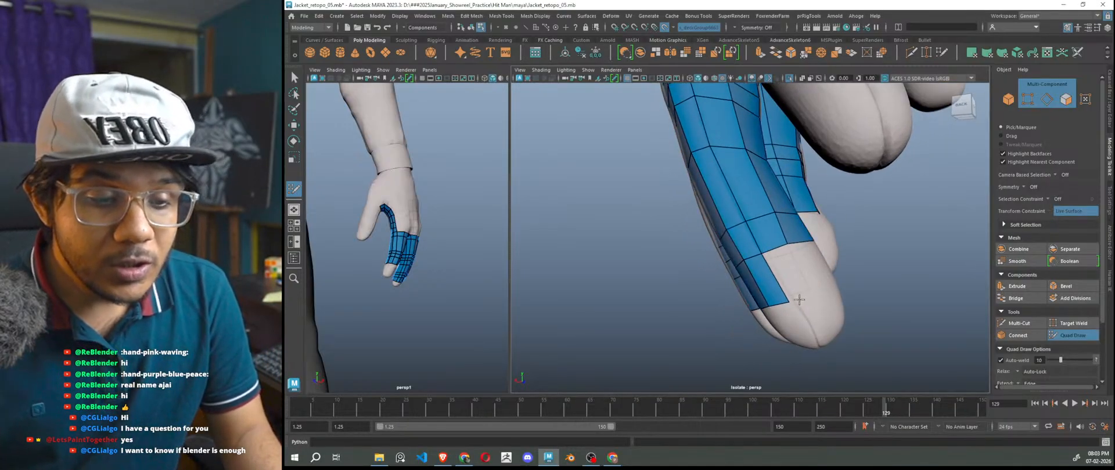
pyautogui.keyDown('shift'); pyautogui.click(803, 292); pyautogui.keyUp('shift')
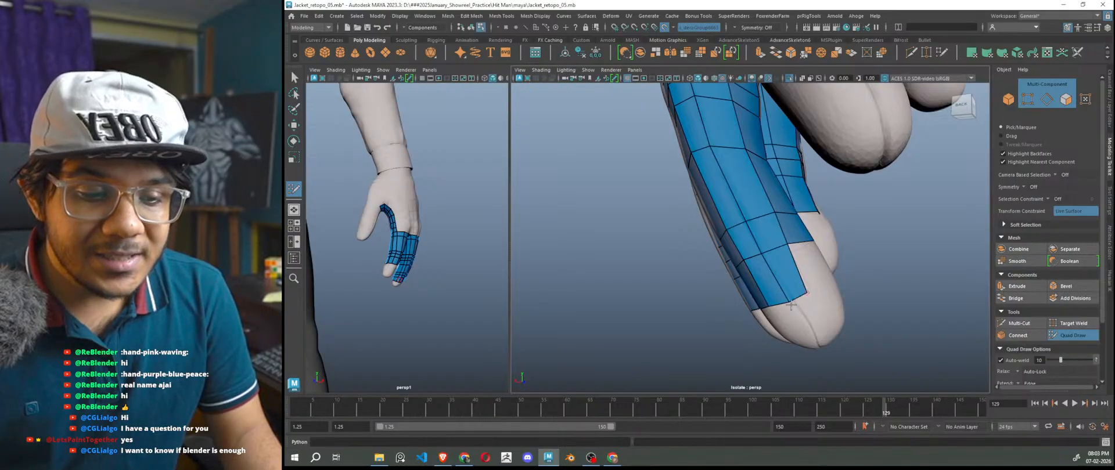
pyautogui.keyDown('alt'); pyautogui.moveTo(805, 302); pyautogui.dragTo(848, 305); pyautogui.keyUp('alt')
pyautogui.keyDown('shift'); pyautogui.click(771, 293); pyautogui.keyUp('shift')
pyautogui.keyDown('shift'); pyautogui.click(726, 280); pyautogui.keyUp('shift')
pyautogui.scroll(2, 792, 319)
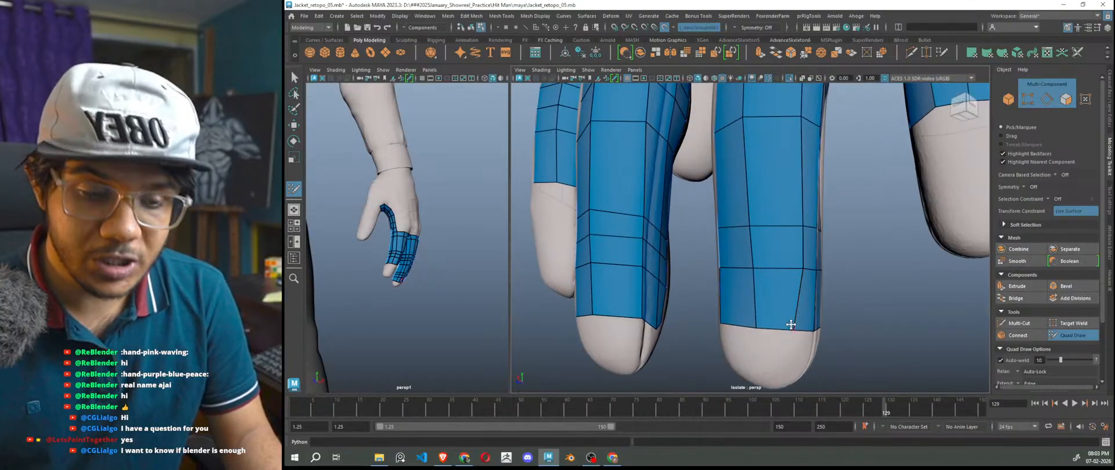
pyautogui.keyDown('alt'); pyautogui.moveTo(801, 327); pyautogui.dragTo(813, 338); pyautogui.keyUp('alt')
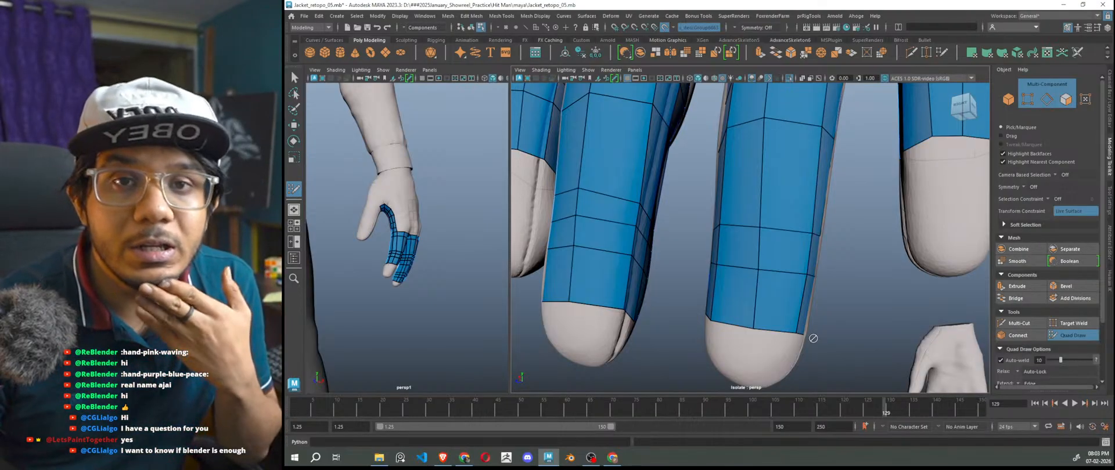
pyautogui.keyDown('alt'); pyautogui.moveTo(814, 337); pyautogui.dragTo(789, 327, button='right'); pyautogui.keyUp('alt')
pyautogui.moveTo(790, 326)
pyautogui.keyDown('alt'); pyautogui.mouseDown()
pyautogui.moveTo(812, 335)
pyautogui.moveTo(791, 333)
pyautogui.mouseUp(); pyautogui.keyUp('alt')
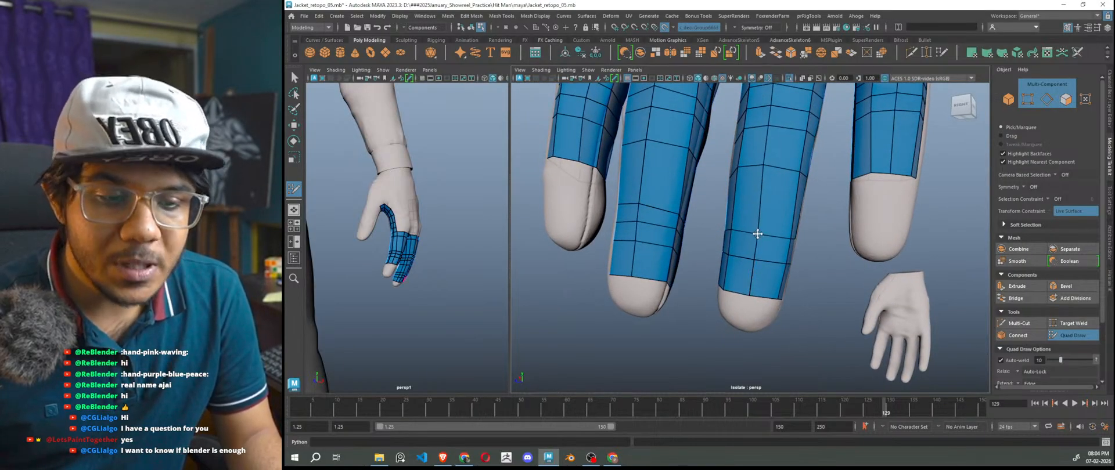
# - Place points on the rounded ring fingertip and fill the first two quads of the tip row
pyautogui.keyDown('alt'); pyautogui.moveTo(748, 321); pyautogui.dragTo(952, 340); pyautogui.keyUp('alt')
pyautogui.scroll(3, 810, 345)
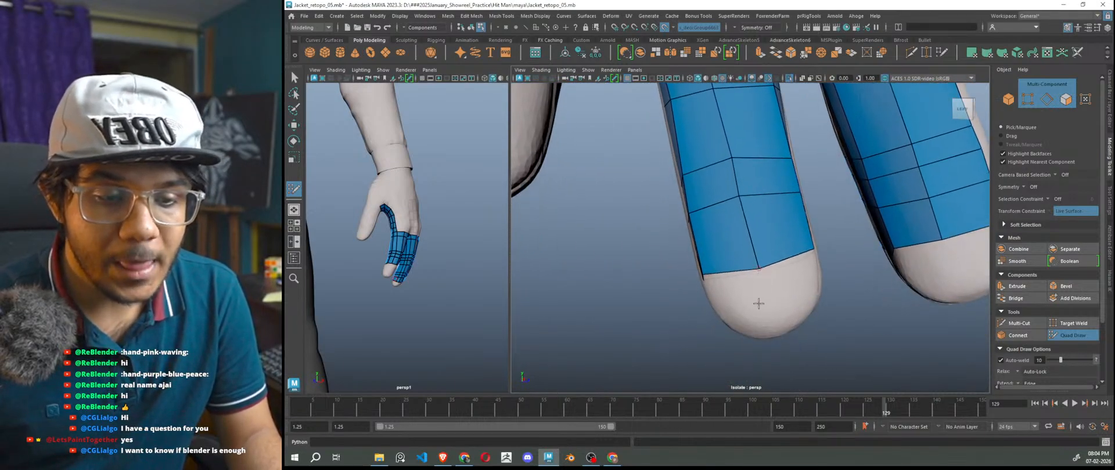
pyautogui.click(744, 321)
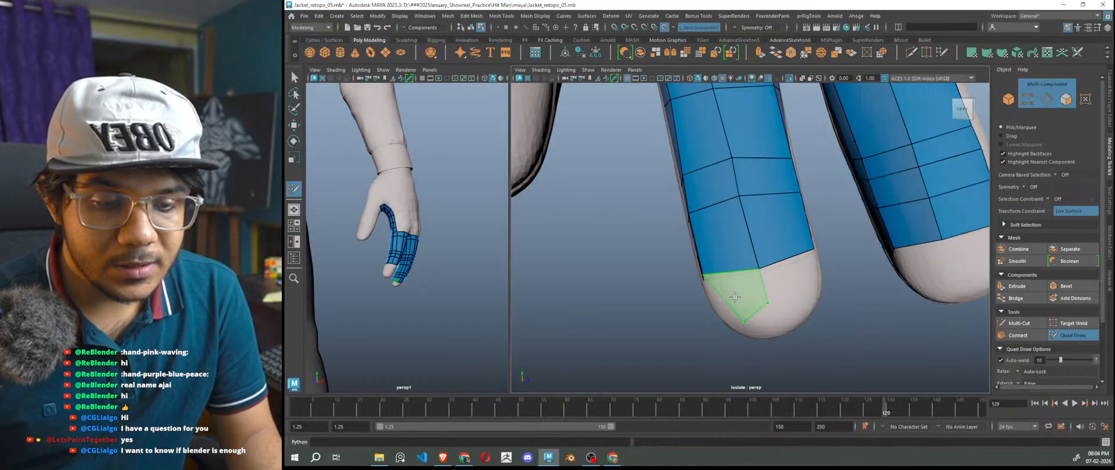
pyautogui.keyDown('shift'); pyautogui.click(755, 299); pyautogui.keyUp('shift')
pyautogui.keyDown('alt'); pyautogui.moveTo(807, 305); pyautogui.dragTo(735, 287); pyautogui.keyUp('alt')
pyautogui.keyDown('shift'); pyautogui.click(736, 288); pyautogui.keyUp('shift')
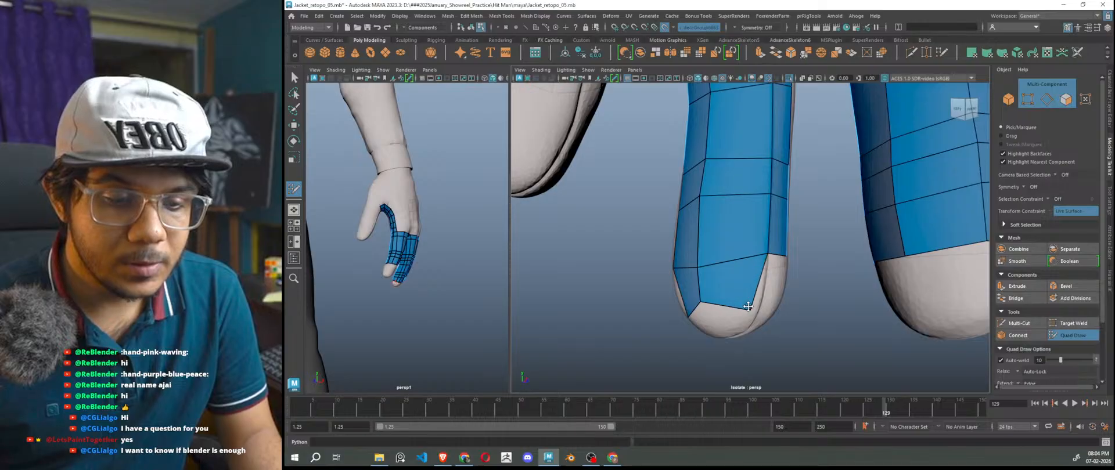
# - Extend the tapering tip row with quads around the remaining sides of the ring fingertip
pyautogui.moveTo(747, 332)
pyautogui.keyDown('alt'); pyautogui.mouseDown()
pyautogui.moveTo(815, 324)
pyautogui.moveTo(747, 319)
pyautogui.moveTo(780, 347)
pyautogui.moveTo(714, 336)
pyautogui.moveTo(719, 281)
pyautogui.moveTo(702, 278)
pyautogui.moveTo(673, 305)
pyautogui.mouseUp(); pyautogui.keyUp('alt')
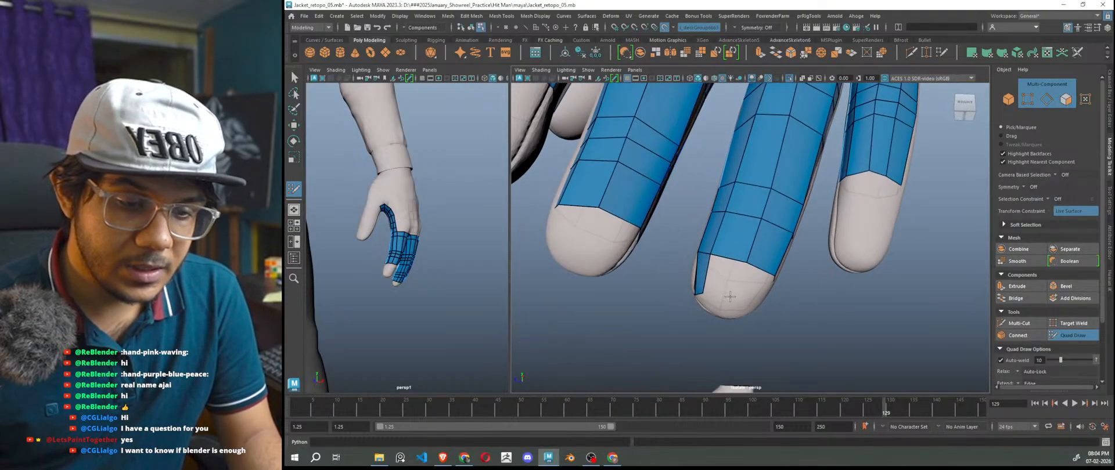
pyautogui.keyDown('shift'); pyautogui.click(723, 286); pyautogui.keyUp('shift')
pyautogui.keyDown('alt'); pyautogui.moveTo(724, 286); pyautogui.dragTo(778, 300); pyautogui.keyUp('alt')
pyautogui.keyDown('shift'); pyautogui.click(773, 298); pyautogui.keyUp('shift')
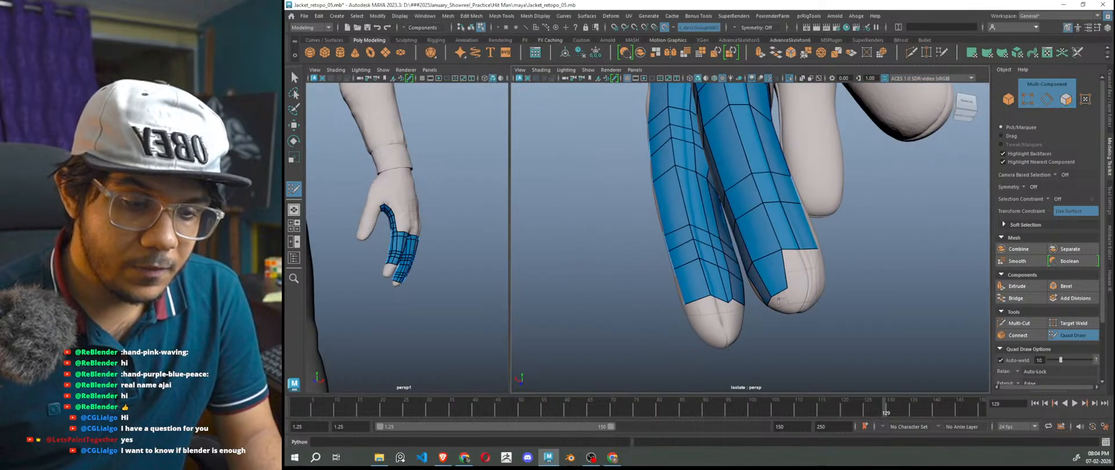
pyautogui.keyDown('shift'); pyautogui.click(798, 273); pyautogui.keyUp('shift')
pyautogui.keyDown('alt'); pyautogui.moveTo(798, 273); pyautogui.dragTo(795, 256); pyautogui.keyUp('alt')
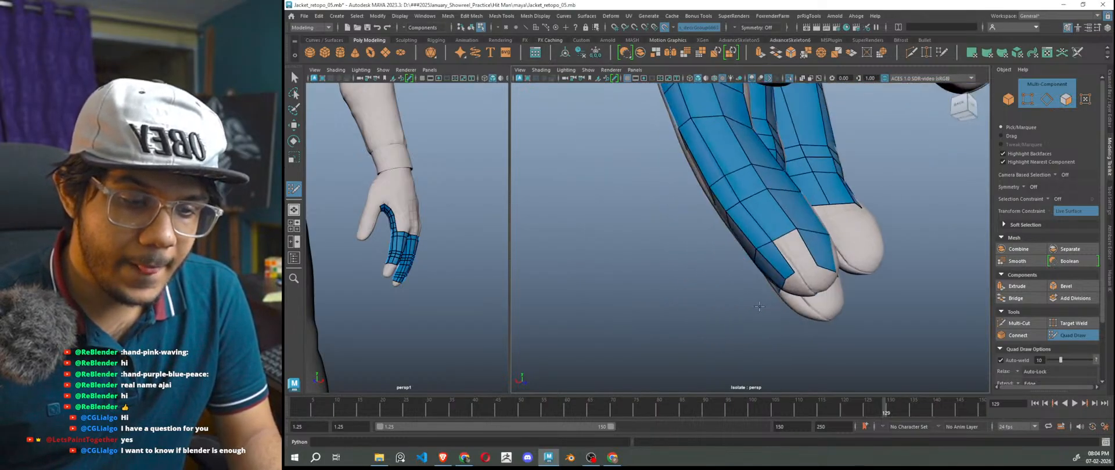
pyautogui.keyDown('shift'); pyautogui.click(796, 252); pyautogui.keyUp('shift')
pyautogui.keyDown('alt'); pyautogui.moveTo(818, 293); pyautogui.dragTo(861, 289); pyautogui.keyUp('alt')
pyautogui.keyDown('shift'); pyautogui.click(721, 249); pyautogui.keyUp('shift')
pyautogui.keyDown('alt'); pyautogui.moveTo(727, 262); pyautogui.dragTo(667, 282); pyautogui.keyUp('alt')
# - Fill quads across the open end of the ring fingertip to cap the mesh
pyautogui.keyDown('alt'); pyautogui.moveTo(696, 277); pyautogui.dragTo(690, 256); pyautogui.keyUp('alt')
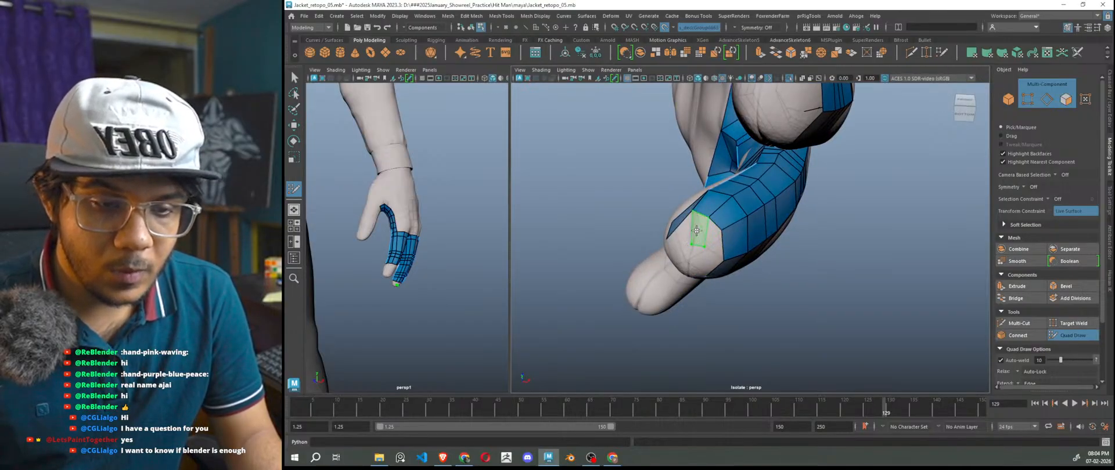
pyautogui.keyDown('alt'); pyautogui.moveTo(696, 231); pyautogui.dragTo(719, 292); pyautogui.keyUp('alt')
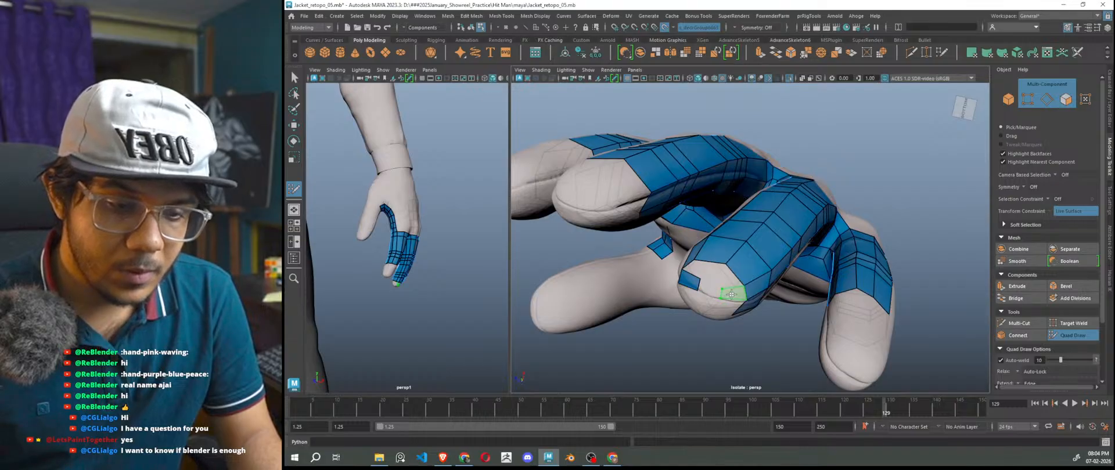
pyautogui.keyDown('alt'); pyautogui.moveTo(709, 309); pyautogui.dragTo(697, 265); pyautogui.keyUp('alt')
pyautogui.keyDown('shift'); pyautogui.click(706, 288); pyautogui.keyUp('shift')
pyautogui.keyDown('shift'); pyautogui.click(697, 265); pyautogui.keyUp('shift')
pyautogui.keyDown('shift'); pyautogui.click(706, 281); pyautogui.keyUp('shift')
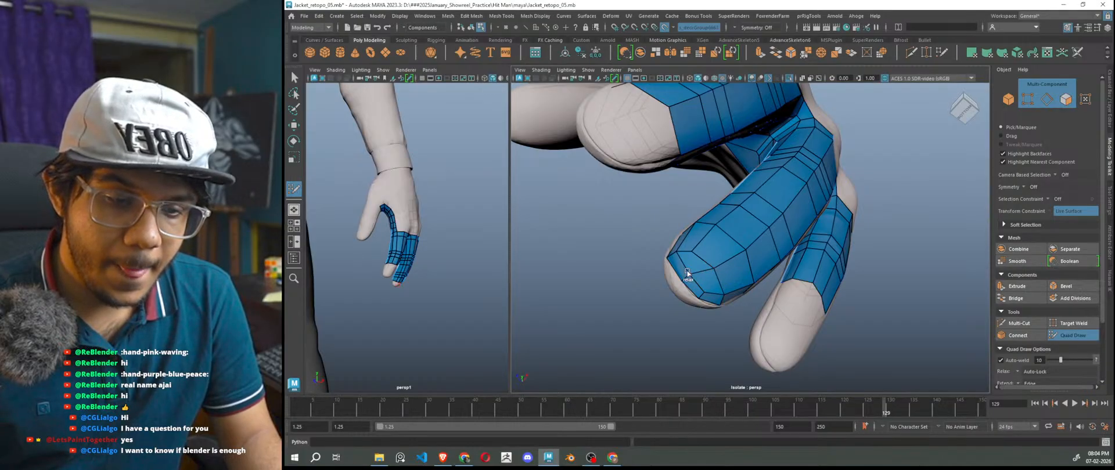
pyautogui.keyDown('alt'); pyautogui.moveTo(720, 316); pyautogui.dragTo(716, 224); pyautogui.keyUp('alt')
pyautogui.keyDown('shift'); pyautogui.click(716, 224); pyautogui.keyUp('shift')
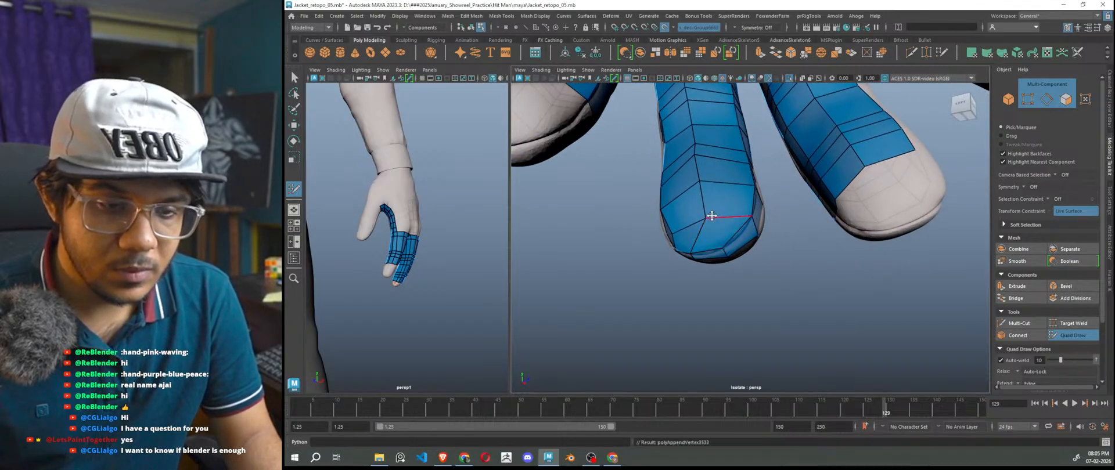
pyautogui.scroll(-3, 706, 224)
pyautogui.keyDown('alt'); pyautogui.moveTo(726, 244); pyautogui.dragTo(755, 280); pyautogui.keyUp('alt')
pyautogui.scroll(3, 766, 278)
pyautogui.scroll(-6, 755, 282)
pyautogui.scroll(1, 744, 269)
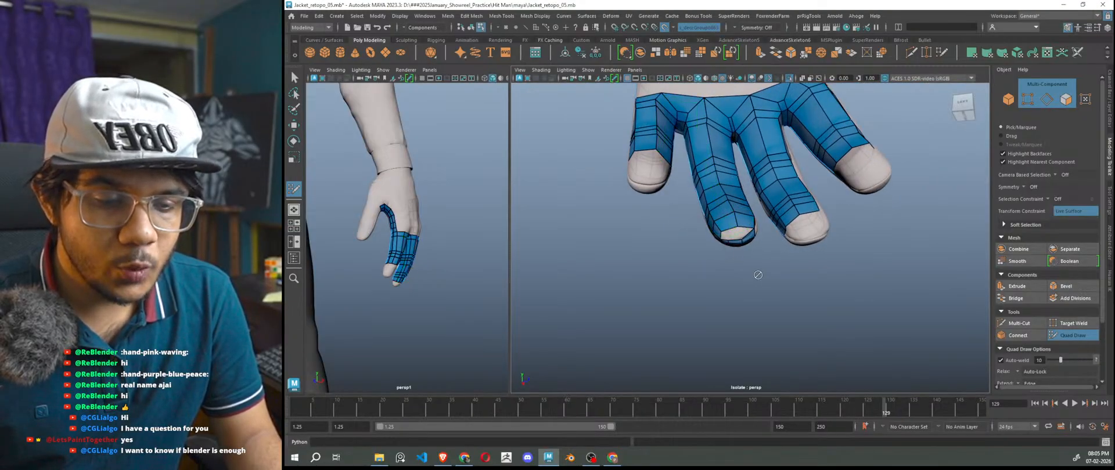
pyautogui.scroll(5, 759, 276)
pyautogui.moveTo(761, 282)
pyautogui.keyDown('alt'); pyautogui.mouseDown()
pyautogui.moveTo(724, 265)
pyautogui.moveTo(715, 234)
pyautogui.moveTo(682, 268)
pyautogui.mouseUp(); pyautogui.keyUp('alt')
pyautogui.moveTo(732, 299)
pyautogui.keyDown('alt'); pyautogui.mouseDown()
pyautogui.moveTo(721, 259)
pyautogui.moveTo(742, 296)
pyautogui.mouseUp(); pyautogui.keyUp('alt')
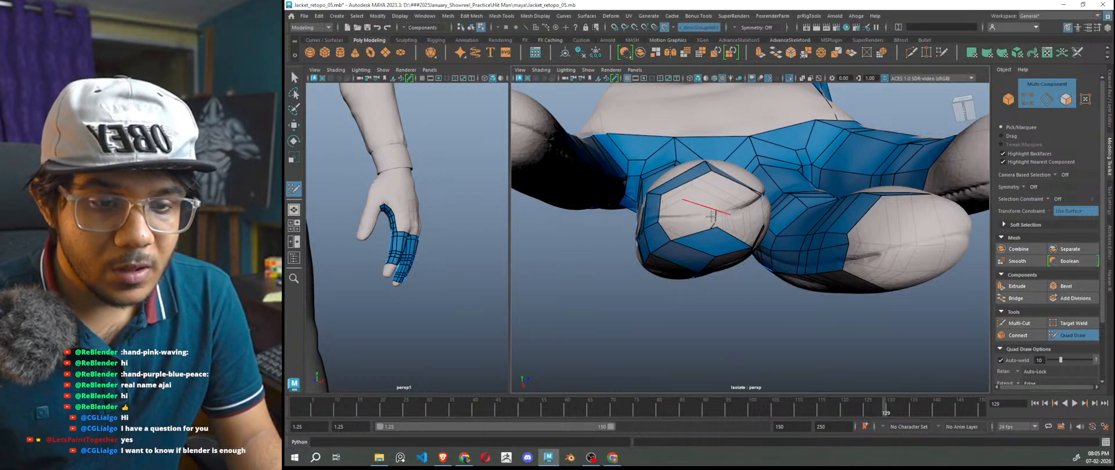
pyautogui.keyDown('alt'); pyautogui.moveTo(705, 256); pyautogui.dragTo(678, 264); pyautogui.keyUp('alt')
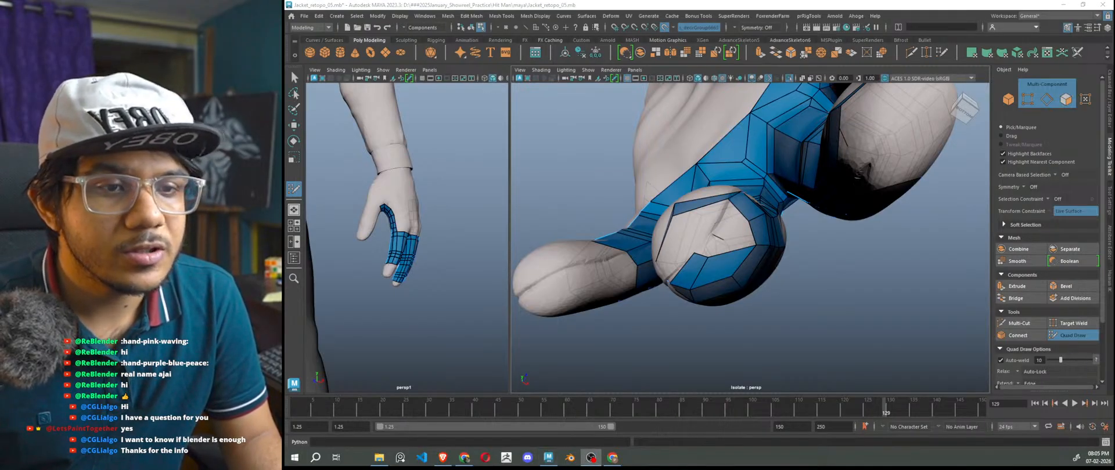
# - Switch to the browser and open the untitled 8:22 car driving video from the chat viewer's YouTube channel videos
pyautogui.moveTo(1000, 1); pyautogui.dragTo(960, 101)
pyautogui.click(1003, 95)
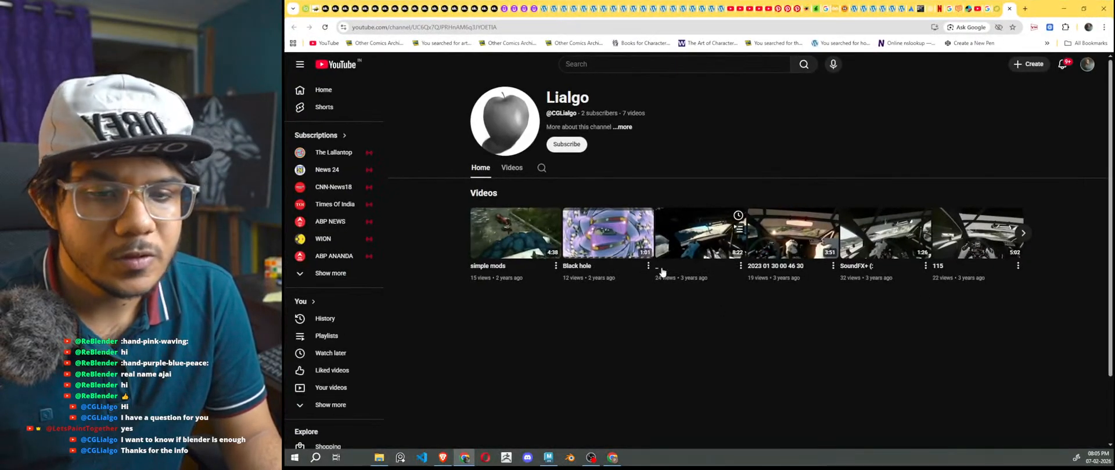
pyautogui.click(512, 169)
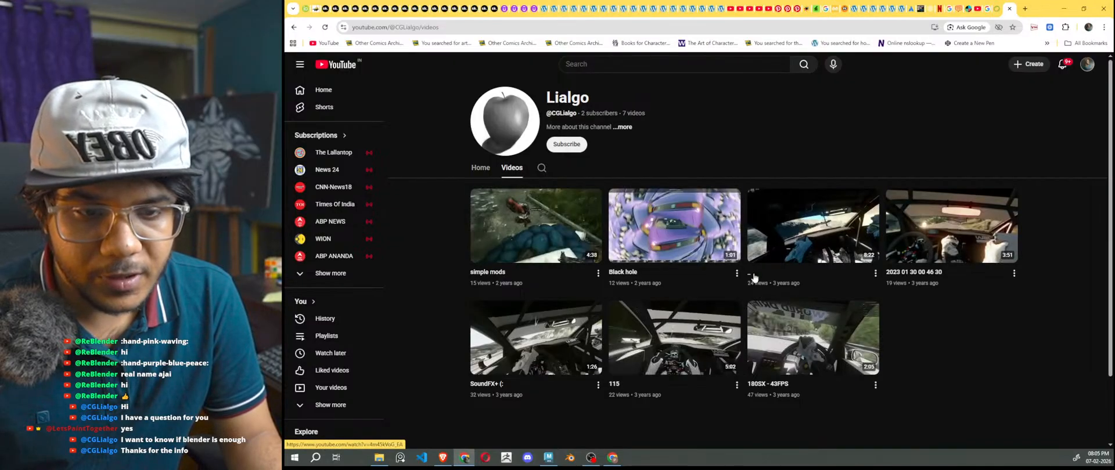
pyautogui.moveTo(678, 232)
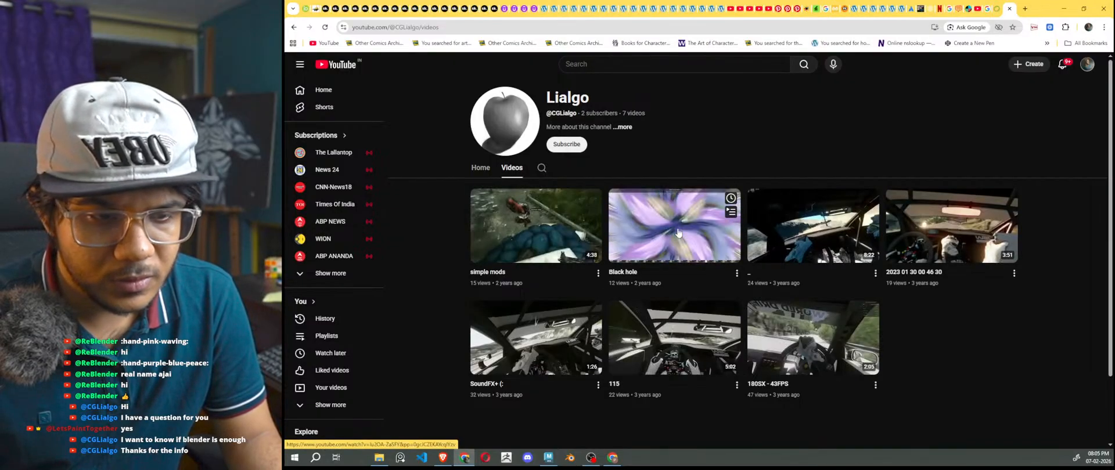
pyautogui.moveTo(806, 235)
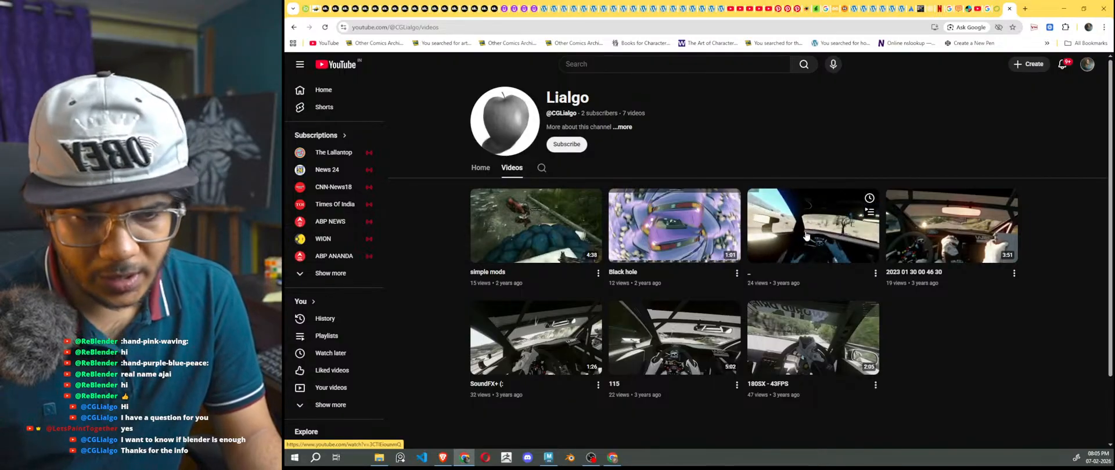
pyautogui.click(805, 235)
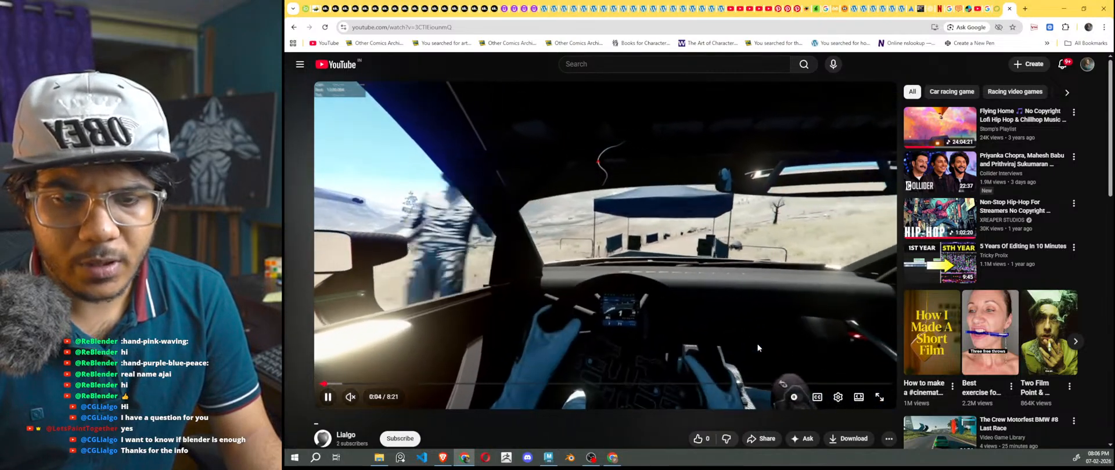
# - Subscribe to the viewer's channel and like the driving video, leaving its playback paused
pyautogui.click(638, 311)
pyautogui.scroll(-2, 629, 347)
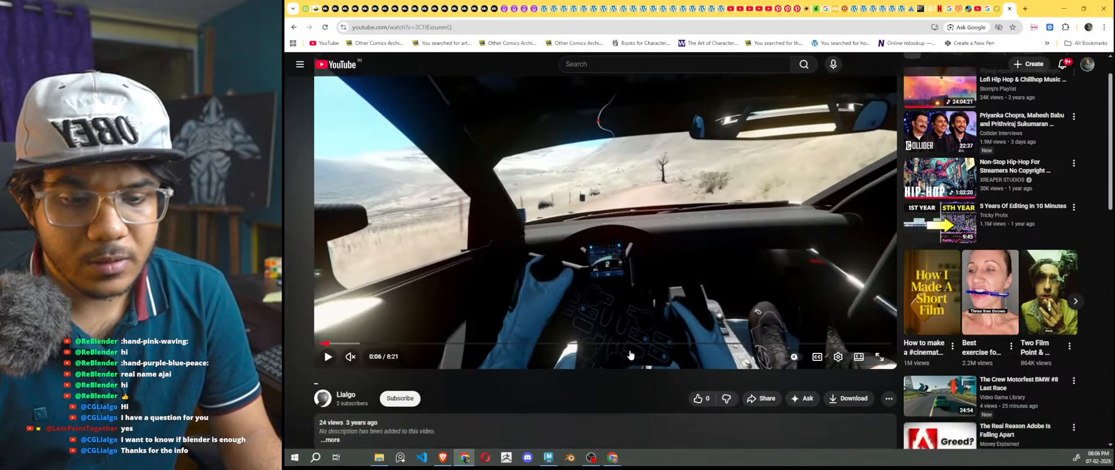
pyautogui.click(407, 353)
pyautogui.click(405, 355)
pyautogui.click(400, 375)
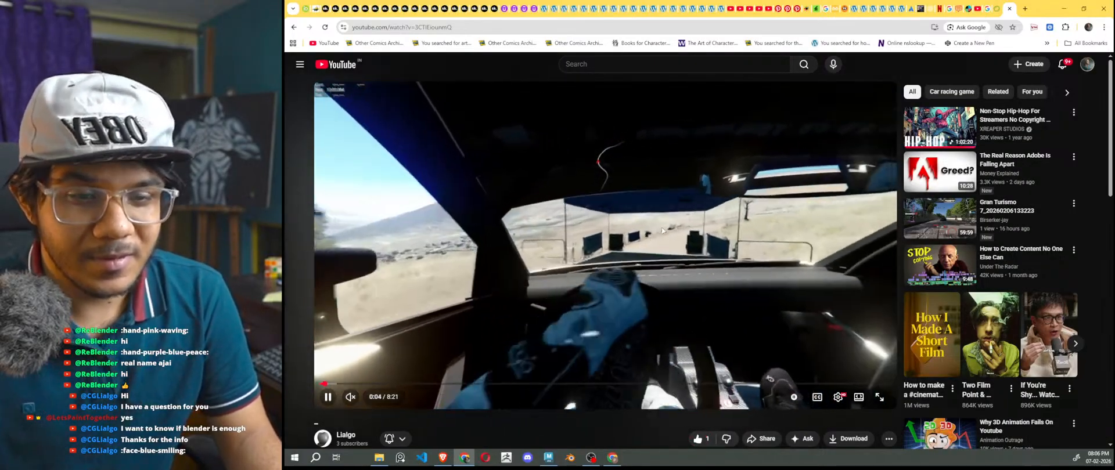
pyautogui.click(673, 259)
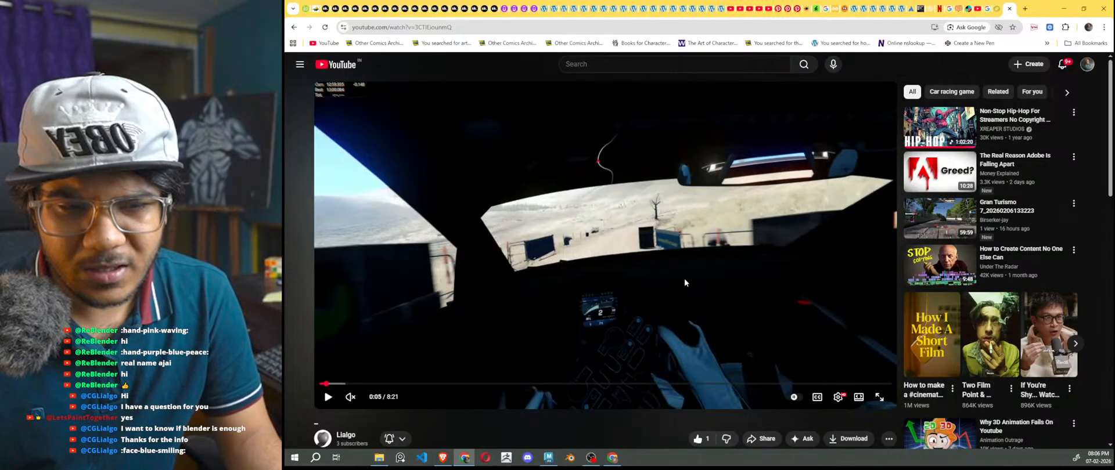
# - Play a few seconds of the open YouTube driving video, pause it and look over its description
pyautogui.click(684, 284)
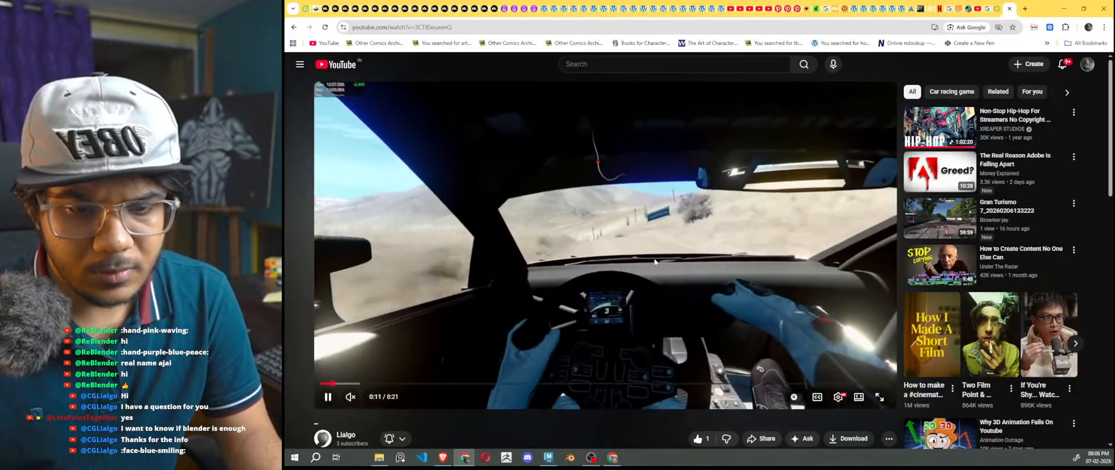
pyautogui.click(655, 262)
pyautogui.scroll(-2, 629, 295)
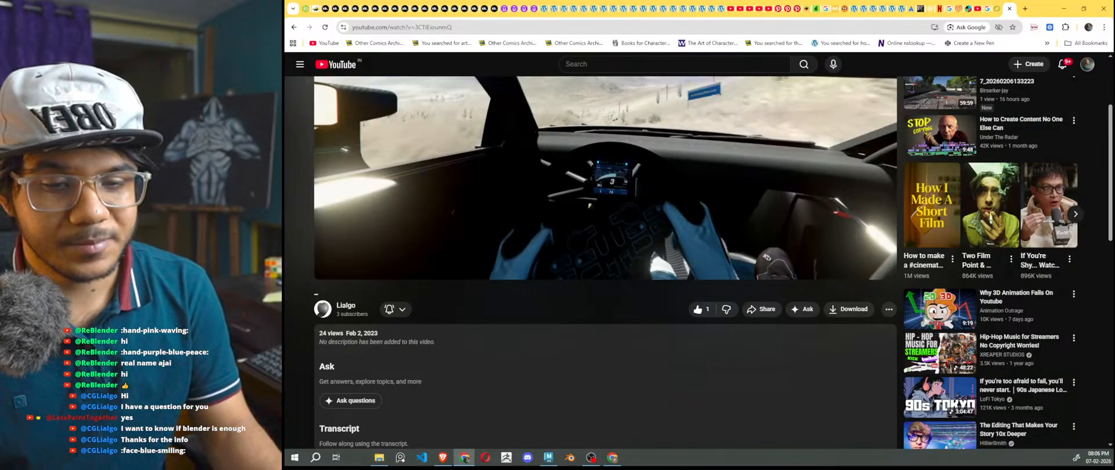
pyautogui.scroll(1, 588, 395)
pyautogui.scroll(2, 588, 395)
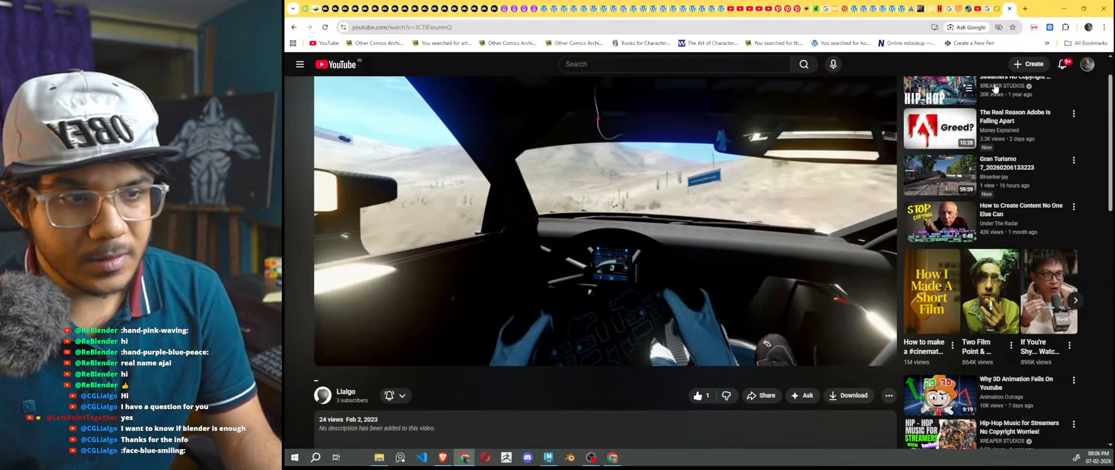
# - Switch to Maya and examine the partly retopologized fingertip up close
pyautogui.hotkey('alt', 'Tab')
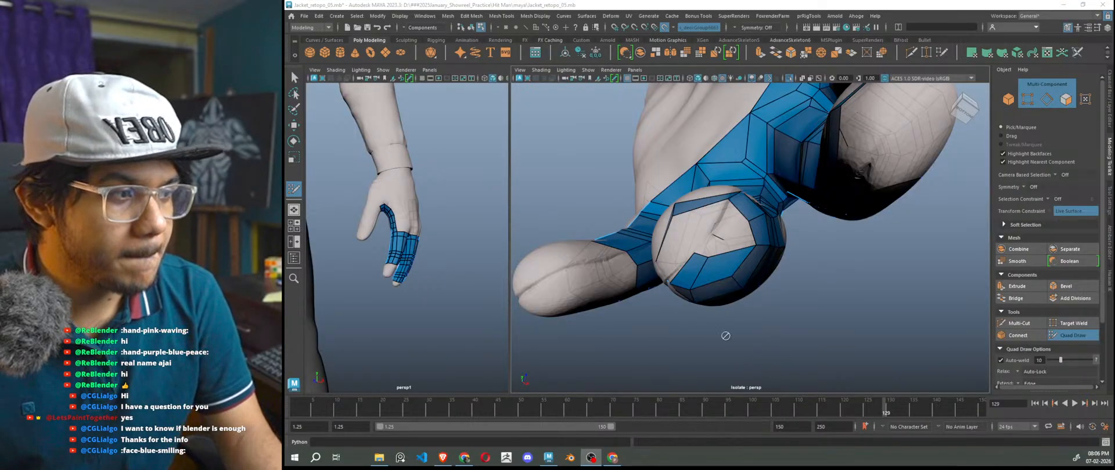
pyautogui.scroll(3, 710, 303)
pyautogui.moveTo(714, 303)
pyautogui.keyDown('alt'); pyautogui.mouseDown()
pyautogui.moveTo(799, 294)
pyautogui.moveTo(730, 305)
pyautogui.mouseUp(); pyautogui.keyUp('alt')
pyautogui.keyDown('alt'); pyautogui.moveTo(733, 241); pyautogui.dragTo(783, 222); pyautogui.keyUp('alt')
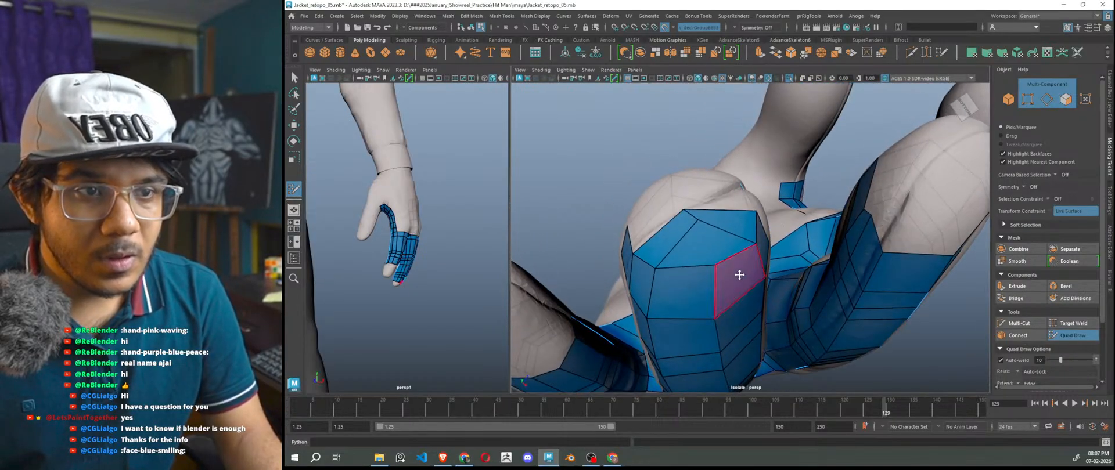
# - Switch back to YouTube and browse the channel's list of uploaded videos
pyautogui.hotkey('alt', 'Tab')
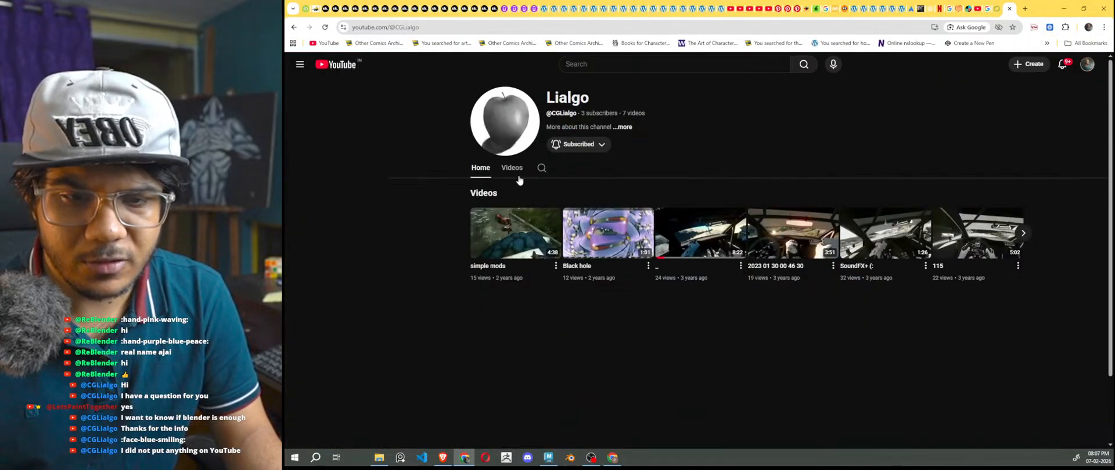
pyautogui.click(515, 170)
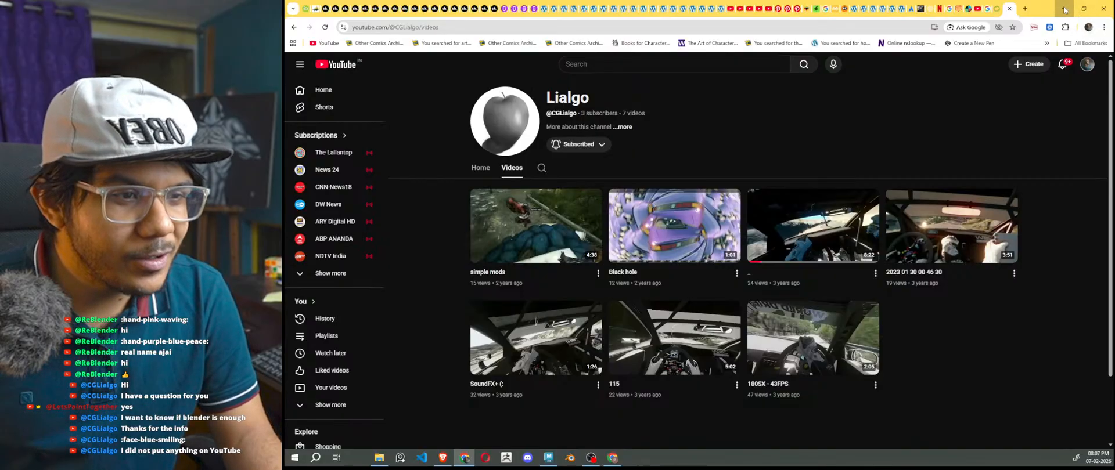
# - Return to Maya and delete the uneven Quad Draw faces on the fingertip, opening the mesh there
pyautogui.hotkey('alt', 'Tab')
pyautogui.moveTo(745, 301)
pyautogui.keyDown('alt'); pyautogui.mouseDown()
pyautogui.moveTo(722, 279)
pyautogui.moveTo(748, 295)
pyautogui.mouseUp(); pyautogui.keyUp('alt')
pyautogui.keyDown('ctrl'); pyautogui.keyDown('shift'); pyautogui.click(709, 245); pyautogui.keyUp('shift'); pyautogui.keyUp('ctrl')
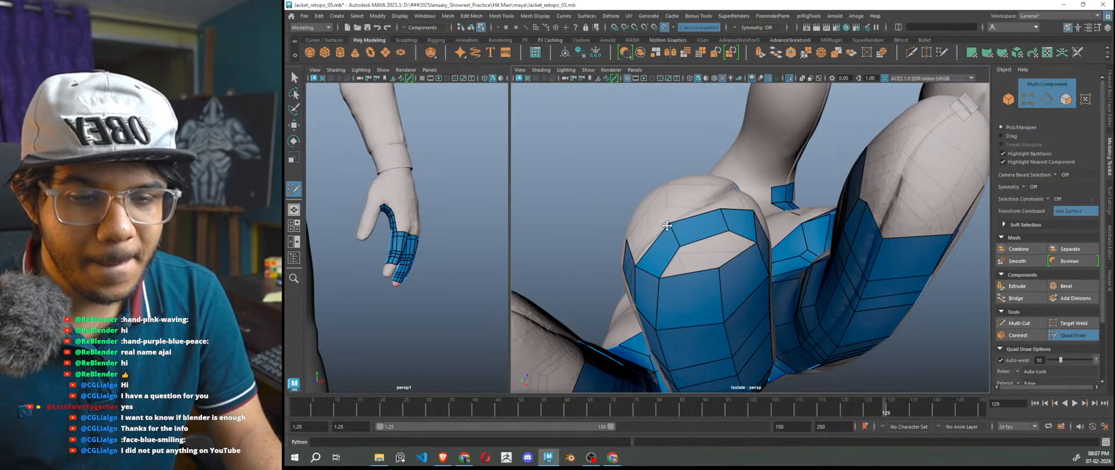
pyautogui.keyDown('alt'); pyautogui.moveTo(697, 249); pyautogui.dragTo(698, 237); pyautogui.keyUp('alt')
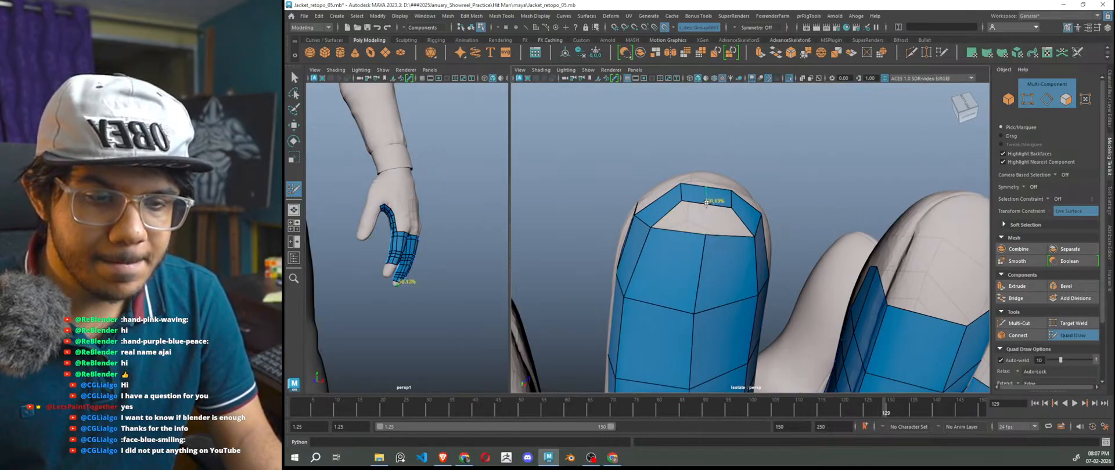
pyautogui.keyDown('alt'); pyautogui.moveTo(722, 252); pyautogui.dragTo(705, 288); pyautogui.keyUp('alt')
pyautogui.moveTo(721, 256)
pyautogui.keyDown('alt'); pyautogui.mouseDown()
pyautogui.moveTo(729, 240)
pyautogui.moveTo(713, 237)
pyautogui.moveTo(749, 319)
pyautogui.moveTo(763, 277)
pyautogui.moveTo(747, 242)
pyautogui.moveTo(730, 234)
pyautogui.mouseUp(); pyautogui.keyUp('alt')
# - Fill the open fingertip with Quad Draw faces, working from the surrounding border in to the centre
pyautogui.keyDown('shift'); pyautogui.click(726, 217); pyautogui.keyUp('shift')
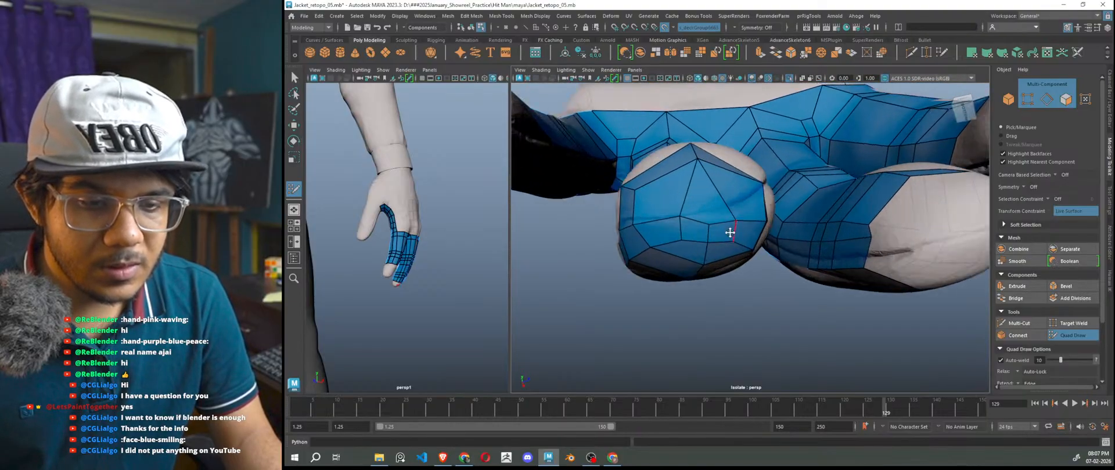
pyautogui.scroll(4, 729, 235)
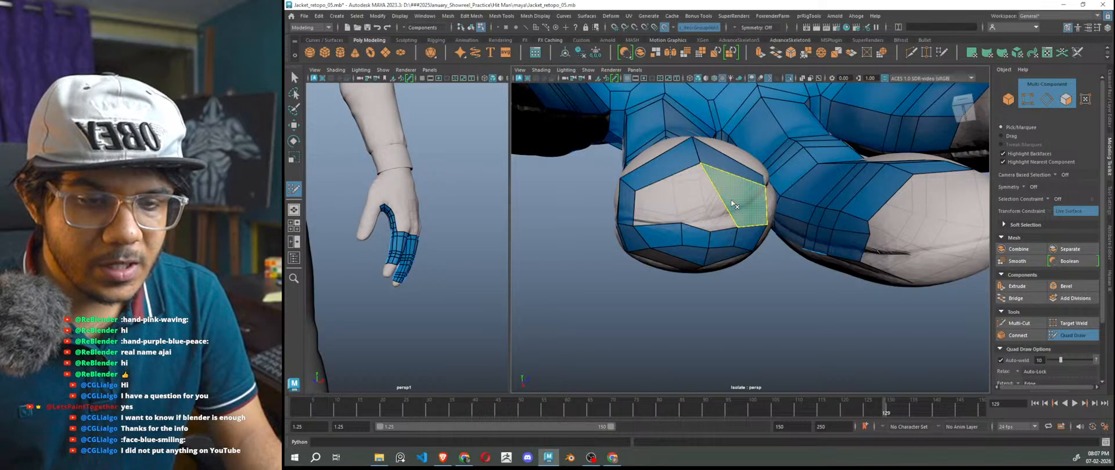
pyautogui.keyDown('alt'); pyautogui.moveTo(729, 238); pyautogui.dragTo(703, 240); pyautogui.keyUp('alt')
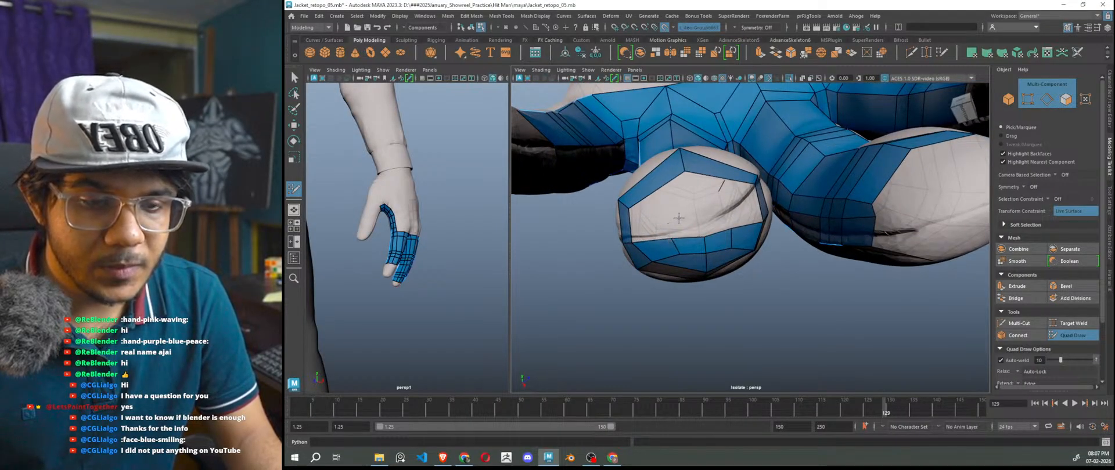
pyautogui.keyDown('shift'); pyautogui.click(648, 225); pyautogui.keyUp('shift')
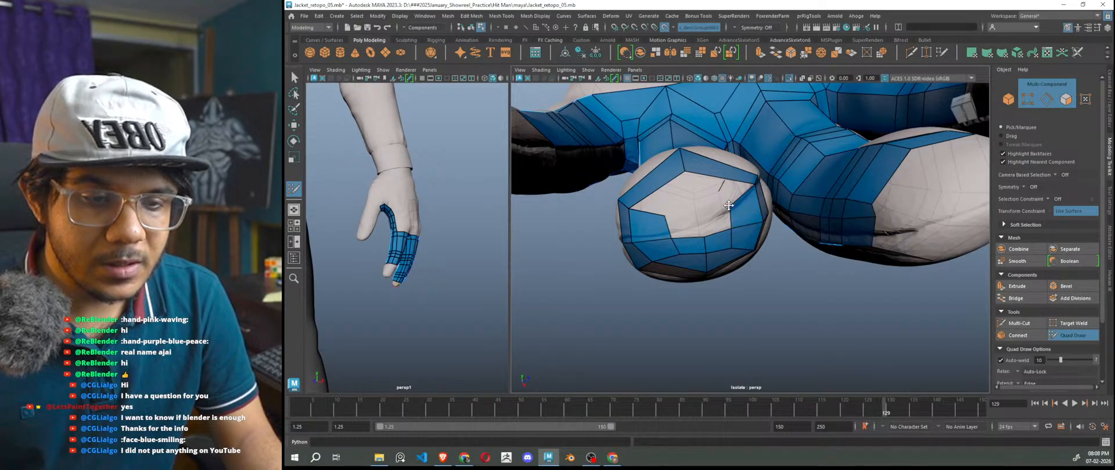
pyautogui.keyDown('shift'); pyautogui.click(673, 193); pyautogui.keyUp('shift')
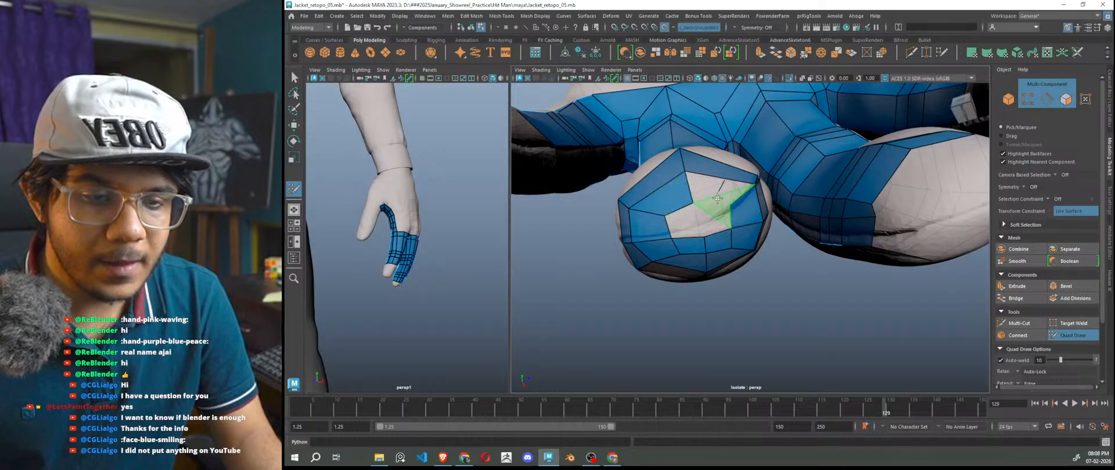
pyautogui.keyDown('shift'); pyautogui.click(720, 190); pyautogui.keyUp('shift')
pyautogui.keyDown('shift'); pyautogui.click(688, 221); pyautogui.keyUp('shift')
pyautogui.keyDown('alt'); pyautogui.moveTo(687, 222); pyautogui.dragTo(705, 226); pyautogui.keyUp('alt')
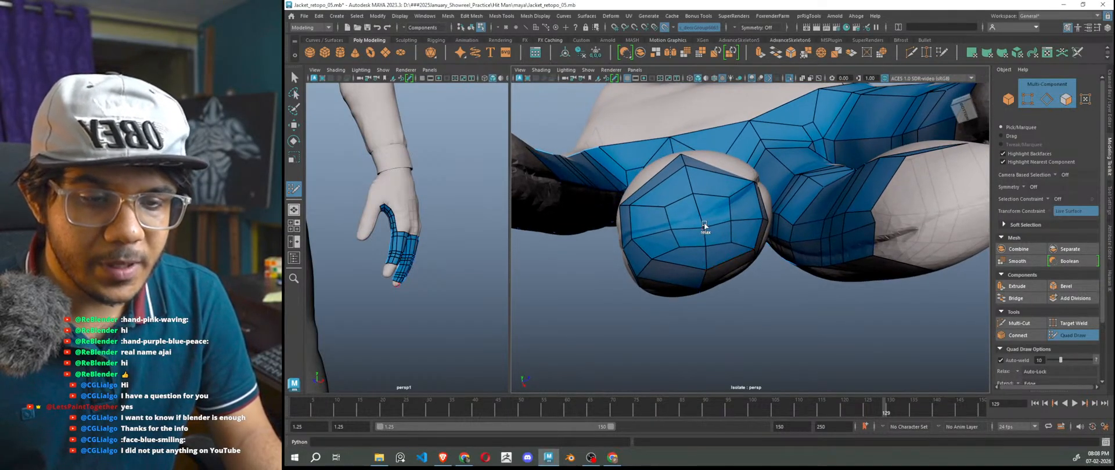
# - Nudge a vertex on the newly capped fingertip to even out its quad layout
pyautogui.moveTo(764, 303)
pyautogui.keyDown('alt'); pyautogui.mouseDown()
pyautogui.moveTo(742, 326)
pyautogui.moveTo(871, 370)
pyautogui.mouseUp(); pyautogui.keyUp('alt')
pyautogui.keyDown('alt'); pyautogui.moveTo(795, 281); pyautogui.dragTo(568, 216); pyautogui.keyUp('alt')
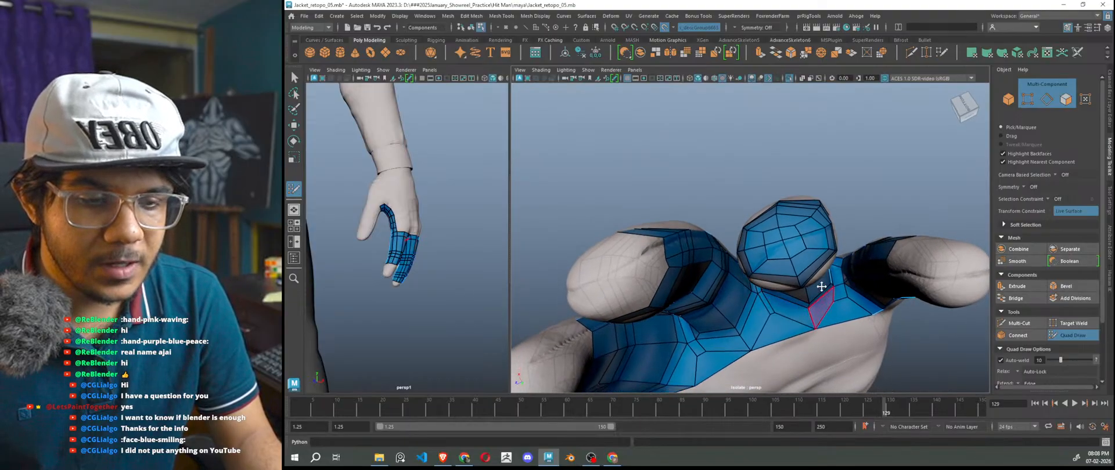
pyautogui.moveTo(798, 258)
pyautogui.keyDown('alt'); pyautogui.mouseDown()
pyautogui.moveTo(773, 264)
pyautogui.moveTo(813, 268)
pyautogui.mouseUp(); pyautogui.keyUp('alt')
pyautogui.scroll(3, 813, 269)
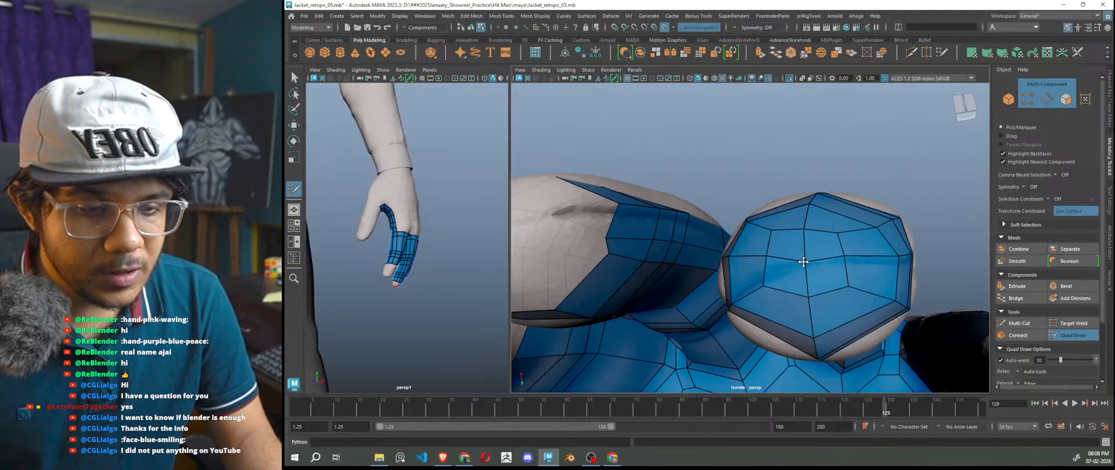
pyautogui.keyDown('alt'); pyautogui.moveTo(845, 263); pyautogui.dragTo(802, 299); pyautogui.keyUp('alt')
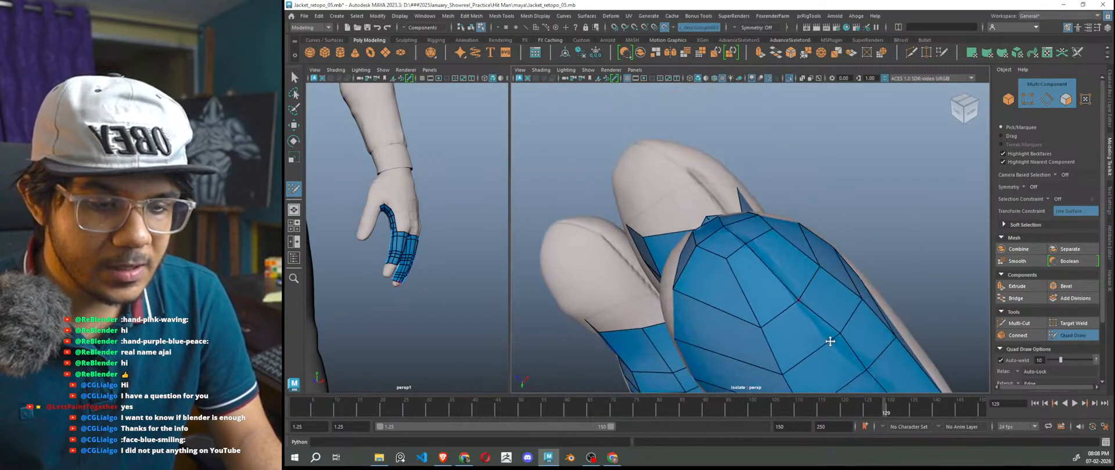
pyautogui.keyDown('alt'); pyautogui.moveTo(830, 341); pyautogui.dragTo(746, 288); pyautogui.keyUp('alt')
pyautogui.moveTo(800, 315)
pyautogui.keyDown('alt'); pyautogui.mouseDown()
pyautogui.moveTo(775, 300)
pyautogui.moveTo(767, 311)
pyautogui.moveTo(843, 277)
pyautogui.mouseUp(); pyautogui.keyUp('alt')
pyautogui.scroll(-5, 775, 300)
pyautogui.scroll(2, 768, 310)
pyautogui.moveTo(830, 207); pyautogui.dragTo(831, 211)
pyautogui.keyDown('alt'); pyautogui.moveTo(869, 244); pyautogui.dragTo(825, 220); pyautogui.keyUp('alt')
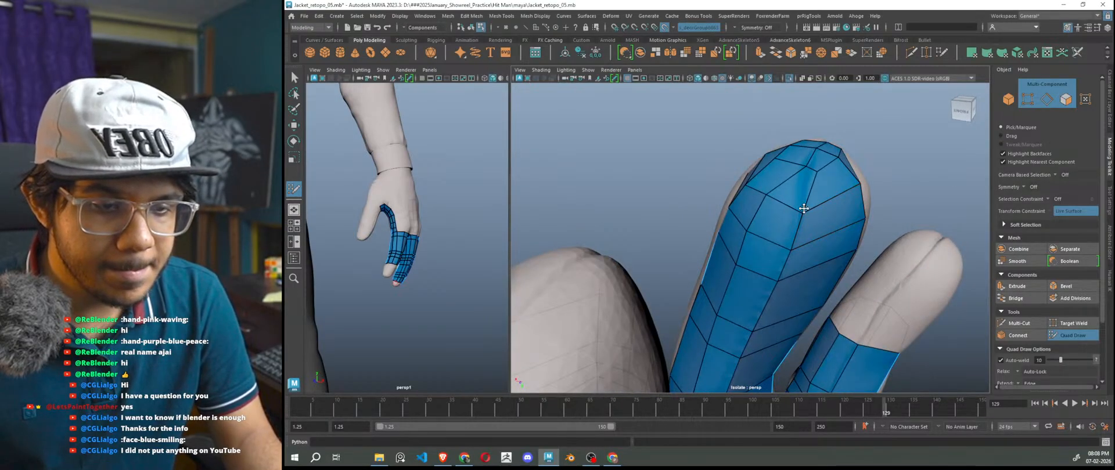
# - Examine the capped fingertip's topology and its fit to the sculpt from several angles
pyautogui.keyDown('alt'); pyautogui.moveTo(814, 266); pyautogui.dragTo(832, 280); pyautogui.keyUp('alt')
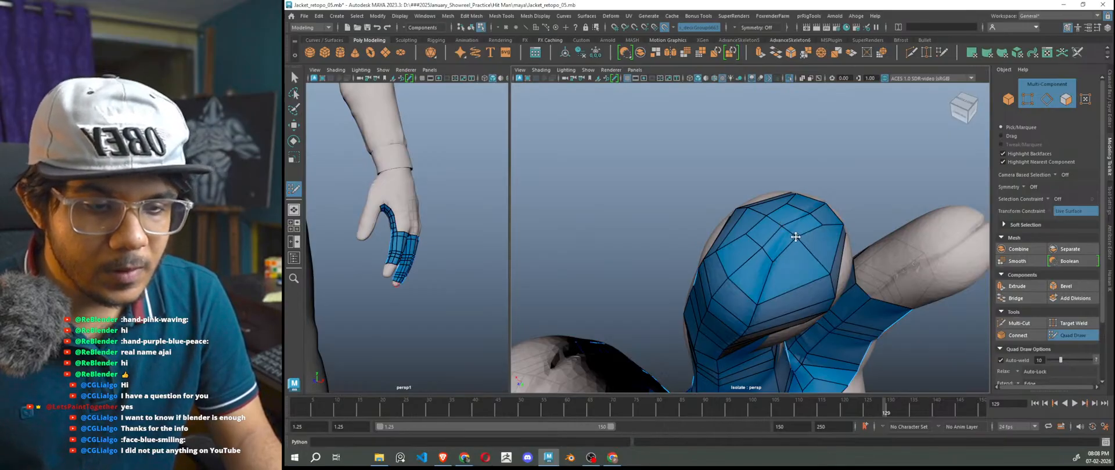
pyautogui.keyDown('alt'); pyautogui.moveTo(813, 255); pyautogui.dragTo(774, 262); pyautogui.keyUp('alt')
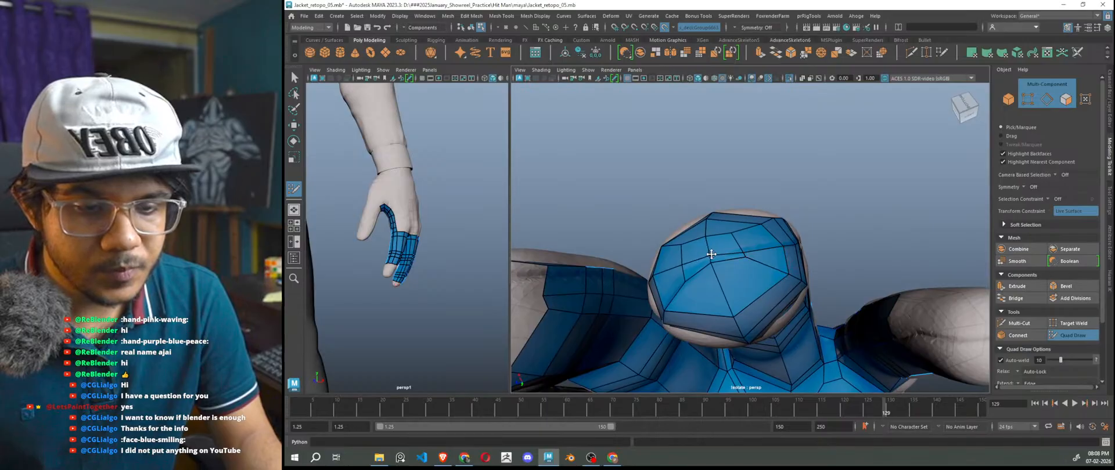
pyautogui.keyDown('alt'); pyautogui.moveTo(711, 257); pyautogui.dragTo(772, 304); pyautogui.keyUp('alt')
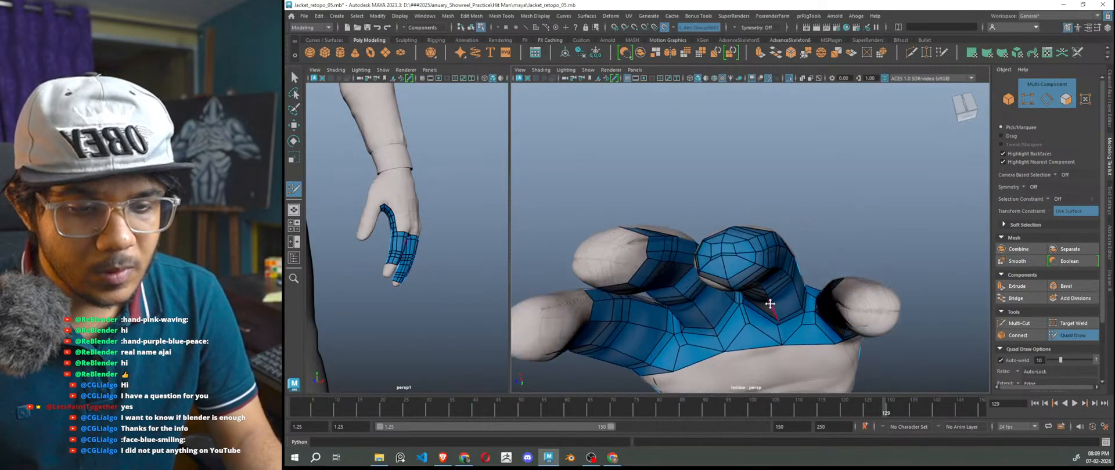
pyautogui.scroll(6, 717, 284)
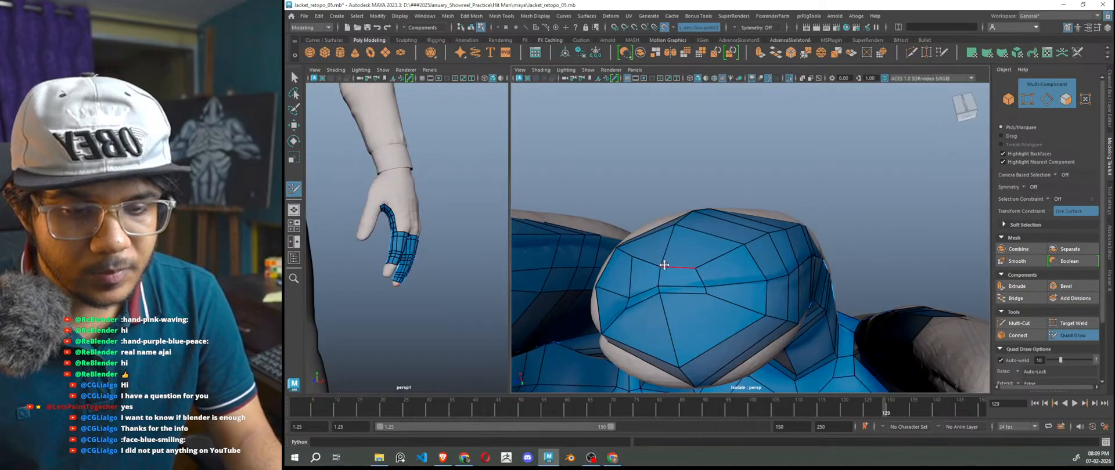
pyautogui.scroll(-8, 709, 326)
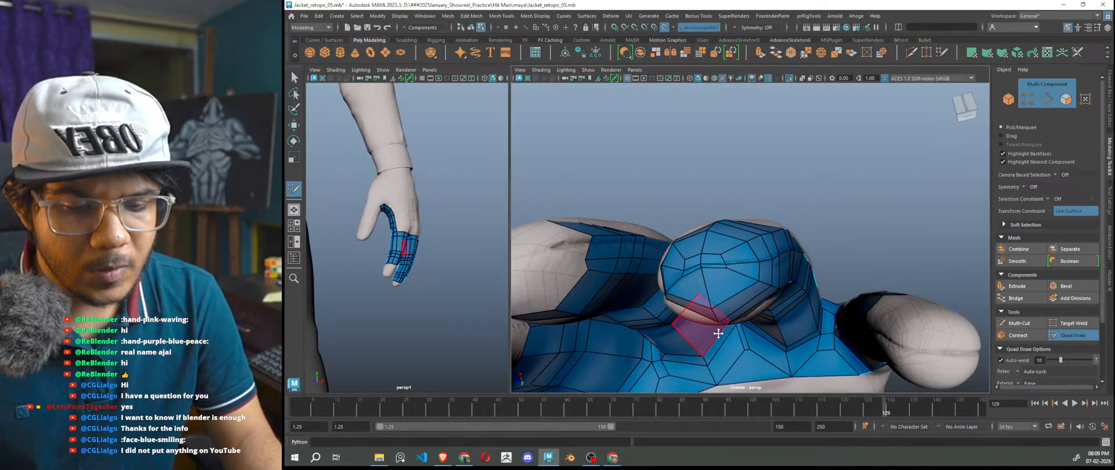
pyautogui.moveTo(711, 327)
pyautogui.keyDown('alt'); pyautogui.mouseDown()
pyautogui.moveTo(837, 379)
pyautogui.moveTo(797, 368)
pyautogui.moveTo(721, 287)
pyautogui.mouseUp(); pyautogui.keyUp('alt')
pyautogui.scroll(5, 722, 287)
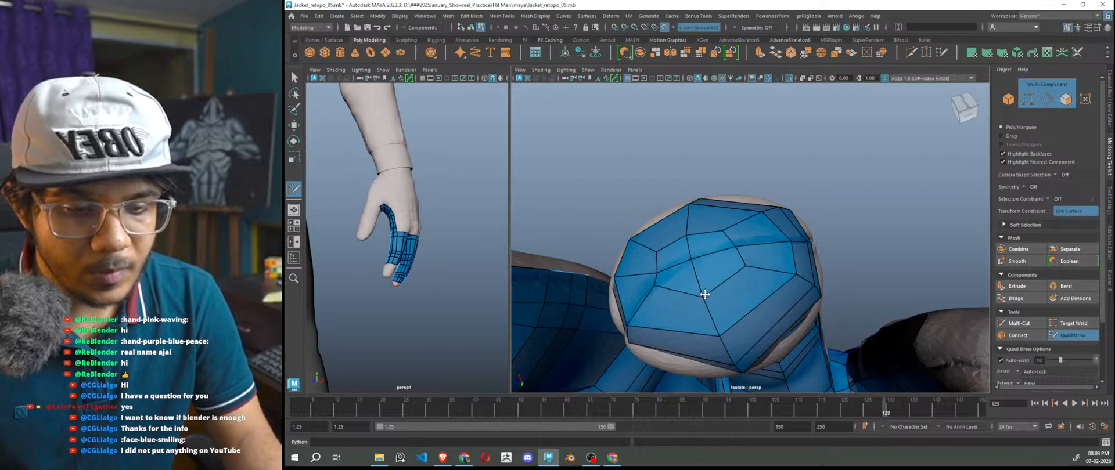
pyautogui.scroll(-5, 768, 290)
pyautogui.keyDown('alt'); pyautogui.moveTo(767, 288); pyautogui.dragTo(806, 326); pyautogui.keyUp('alt')
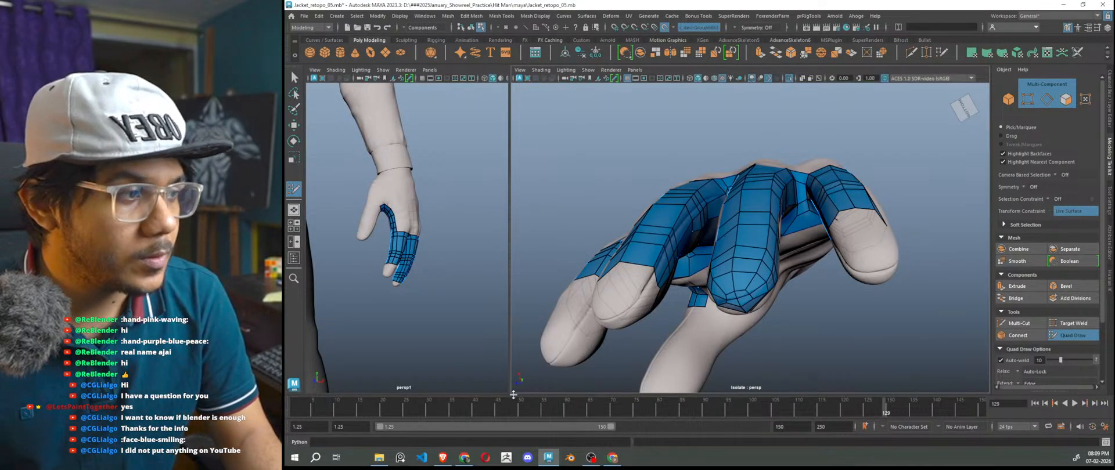
pyautogui.scroll(-3, 786, 302)
pyautogui.keyDown('alt'); pyautogui.moveTo(806, 321); pyautogui.dragTo(821, 341); pyautogui.keyUp('alt')
pyautogui.scroll(8, 791, 314)
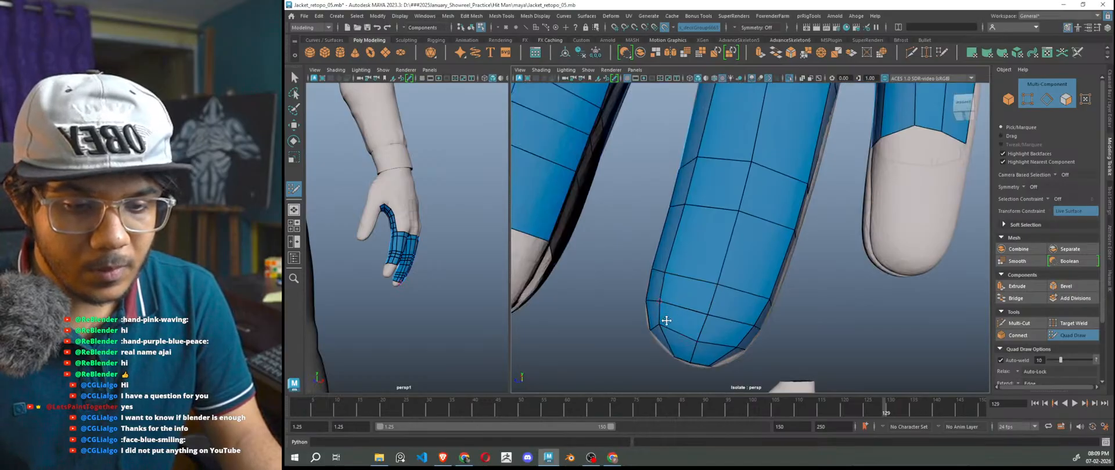
# - Extrude the border edges of the shorter outer finger's retopology mesh toward its bare fingertip
pyautogui.scroll(-6, 764, 332)
pyautogui.keyDown('alt'); pyautogui.moveTo(789, 326); pyautogui.dragTo(828, 307); pyautogui.keyUp('alt')
pyautogui.scroll(-5, 807, 333)
pyautogui.keyDown('alt'); pyautogui.moveTo(782, 259); pyautogui.dragTo(855, 226, button='right'); pyautogui.keyUp('alt')
pyautogui.keyDown('alt'); pyautogui.moveTo(855, 226); pyautogui.dragTo(788, 303, button='middle'); pyautogui.keyUp('alt')
pyautogui.scroll(2, 788, 303)
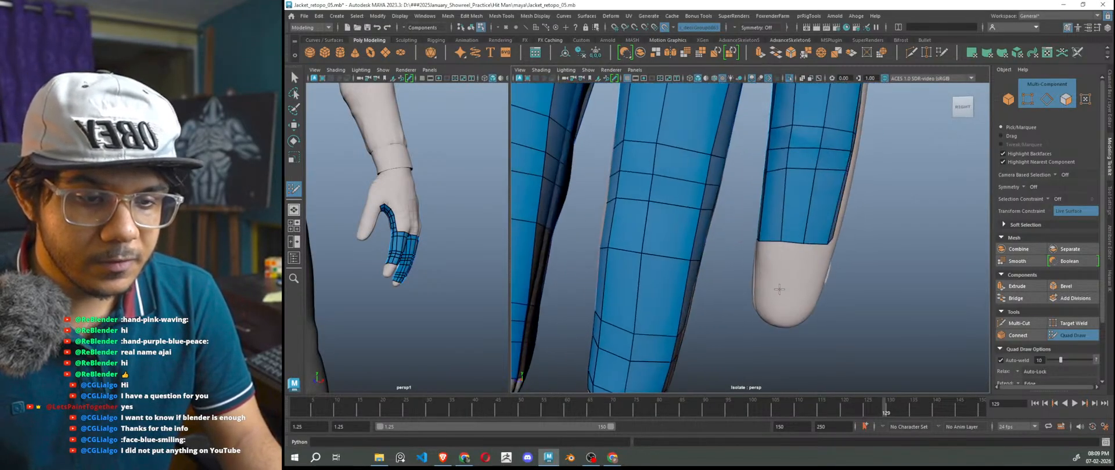
pyautogui.moveTo(776, 241)
pyautogui.keyDown('alt'); pyautogui.mouseDown()
pyautogui.moveTo(844, 244)
pyautogui.moveTo(783, 224)
pyautogui.moveTo(794, 261)
pyautogui.moveTo(797, 248)
pyautogui.moveTo(787, 256)
pyautogui.mouseUp(); pyautogui.keyUp('alt')
pyautogui.scroll(-3, 776, 243)
pyautogui.scroll(3, 797, 249)
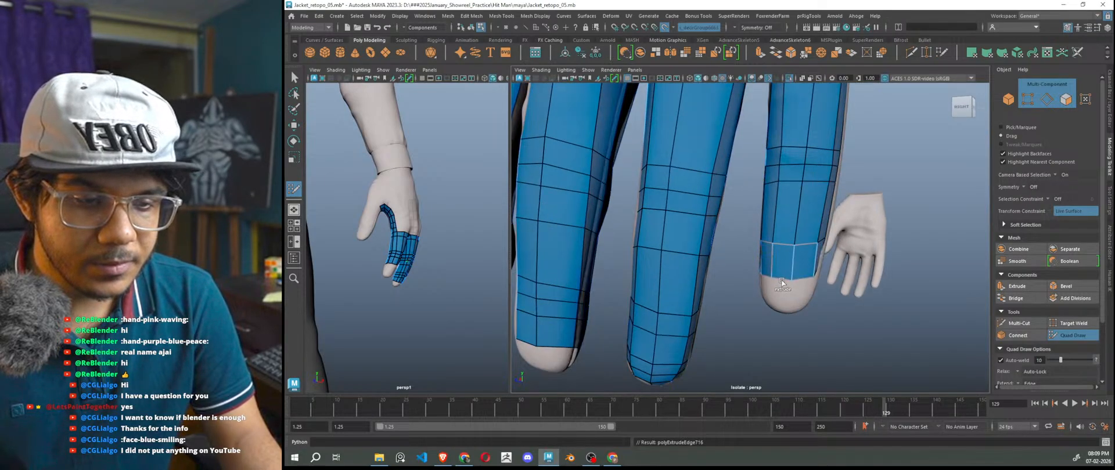
# - Insert an edge loop around the capped finger near its tip
pyautogui.moveTo(811, 338)
pyautogui.keyDown('alt'); pyautogui.mouseDown()
pyautogui.moveTo(614, 346)
pyautogui.moveTo(827, 330)
pyautogui.mouseUp(); pyautogui.keyUp('alt')
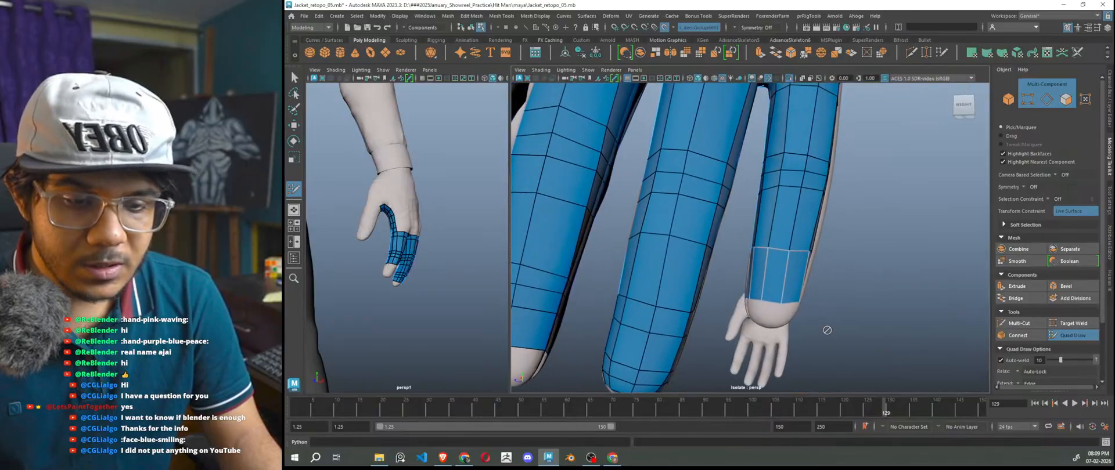
pyautogui.keyDown('alt'); pyautogui.moveTo(819, 326); pyautogui.dragTo(700, 322, button='right'); pyautogui.keyUp('alt')
pyautogui.moveTo(706, 328)
pyautogui.keyDown('alt'); pyautogui.mouseDown()
pyautogui.moveTo(691, 333)
pyautogui.moveTo(776, 335)
pyautogui.mouseUp(); pyautogui.keyUp('alt')
pyautogui.keyDown('ctrl'); pyautogui.click(691, 317); pyautogui.keyUp('ctrl')
# - Insert two edge loops around the shorter outer finger near its newly extended section
pyautogui.scroll(2, 789, 264)
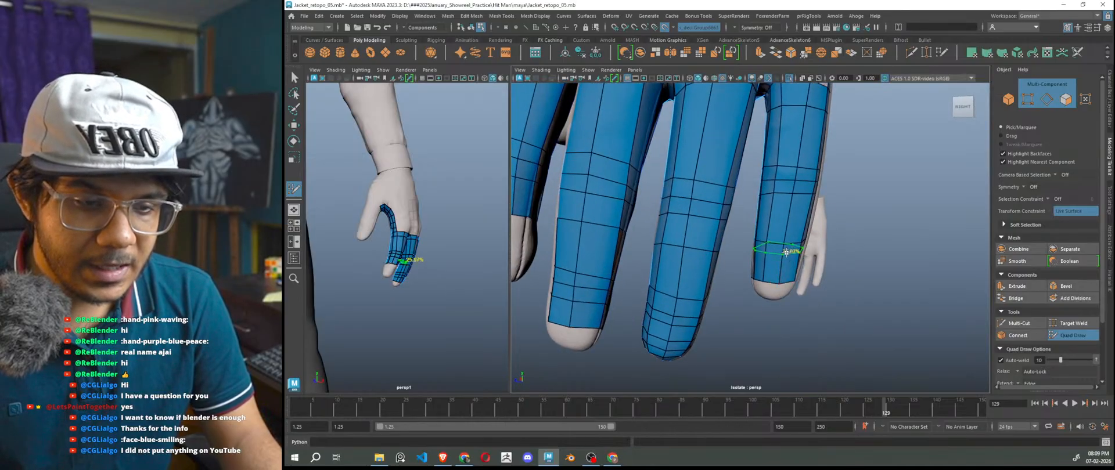
pyautogui.keyDown('ctrl'); pyautogui.click(783, 233); pyautogui.keyUp('ctrl')
pyautogui.scroll(-5, 813, 302)
pyautogui.keyDown('alt'); pyautogui.moveTo(891, 326); pyautogui.dragTo(824, 303); pyautogui.keyUp('alt')
pyautogui.scroll(5, 776, 281)
pyautogui.keyDown('ctrl'); pyautogui.click(781, 267); pyautogui.keyUp('ctrl')
pyautogui.scroll(-5, 816, 310)
pyautogui.scroll(6, 732, 299)
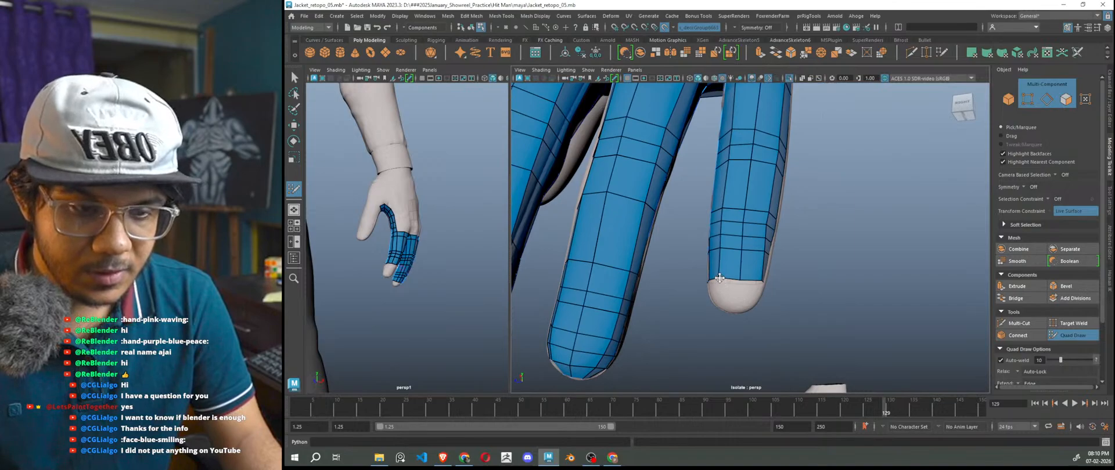
# - Fill the first quads over the bare tip of the shorter outer finger, starting from the mesh's border edges
pyautogui.keyDown('alt'); pyautogui.moveTo(730, 292); pyautogui.dragTo(722, 262); pyautogui.keyUp('alt')
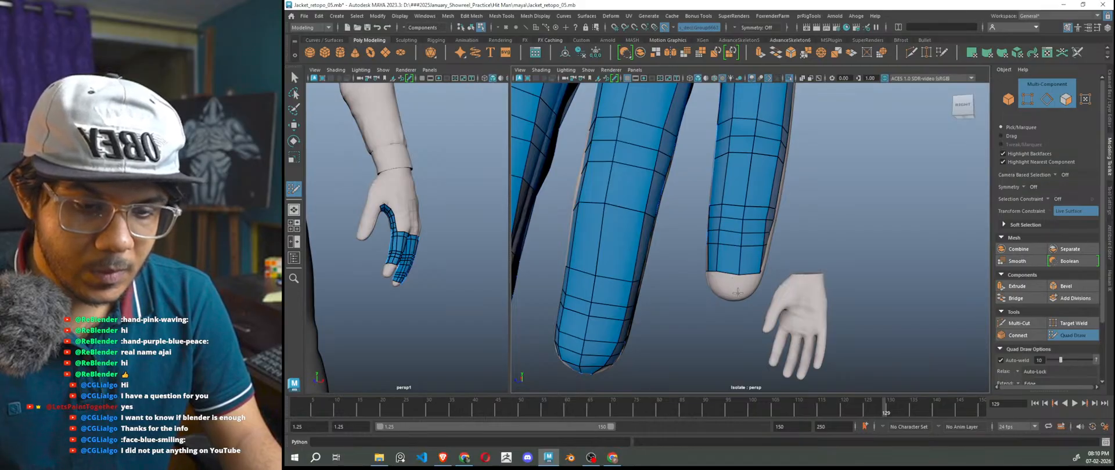
pyautogui.moveTo(725, 283)
pyautogui.keyDown('alt'); pyautogui.mouseDown()
pyautogui.moveTo(727, 302)
pyautogui.moveTo(762, 301)
pyautogui.moveTo(765, 331)
pyautogui.moveTo(789, 339)
pyautogui.moveTo(749, 303)
pyautogui.mouseUp(); pyautogui.keyUp('alt')
pyautogui.scroll(-6, 746, 299)
pyautogui.scroll(3, 757, 304)
pyautogui.scroll(2, 746, 299)
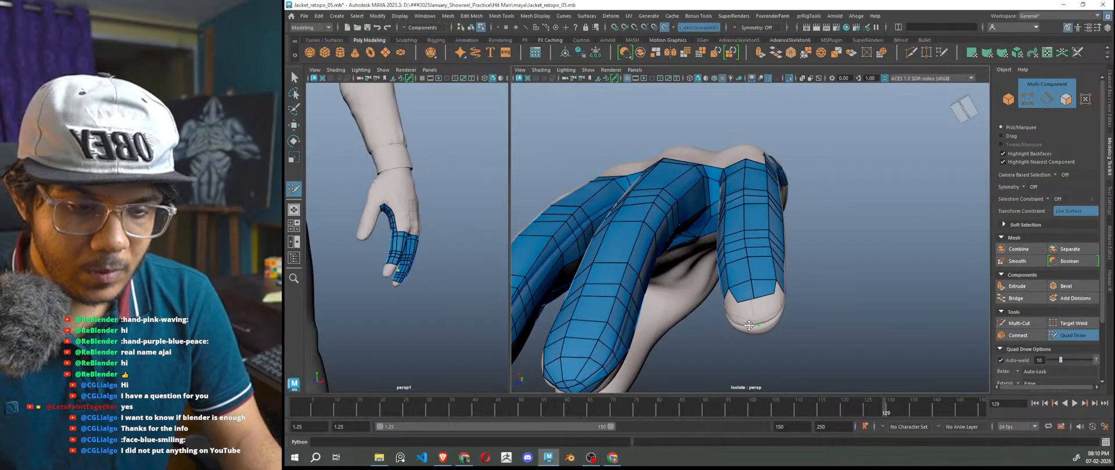
pyautogui.keyDown('shift'); pyautogui.click(750, 315); pyautogui.keyUp('shift')
pyautogui.keyDown('alt'); pyautogui.moveTo(781, 339); pyautogui.dragTo(830, 354); pyautogui.keyUp('alt')
pyautogui.scroll(4, 743, 303)
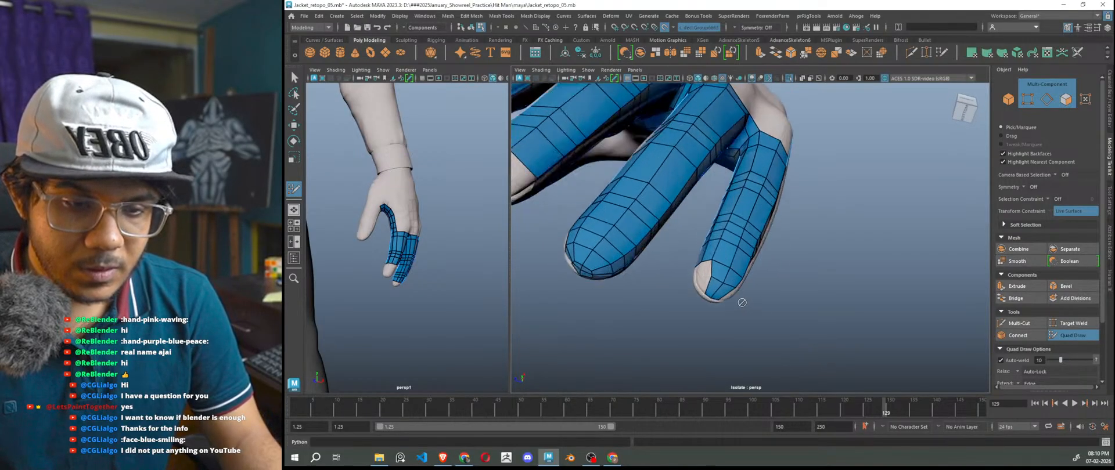
# - Add quads along one side of the shorter outer finger's tip and reposition a vertex on the open border
pyautogui.keyDown('alt'); pyautogui.moveTo(723, 309); pyautogui.dragTo(829, 306); pyautogui.keyUp('alt')
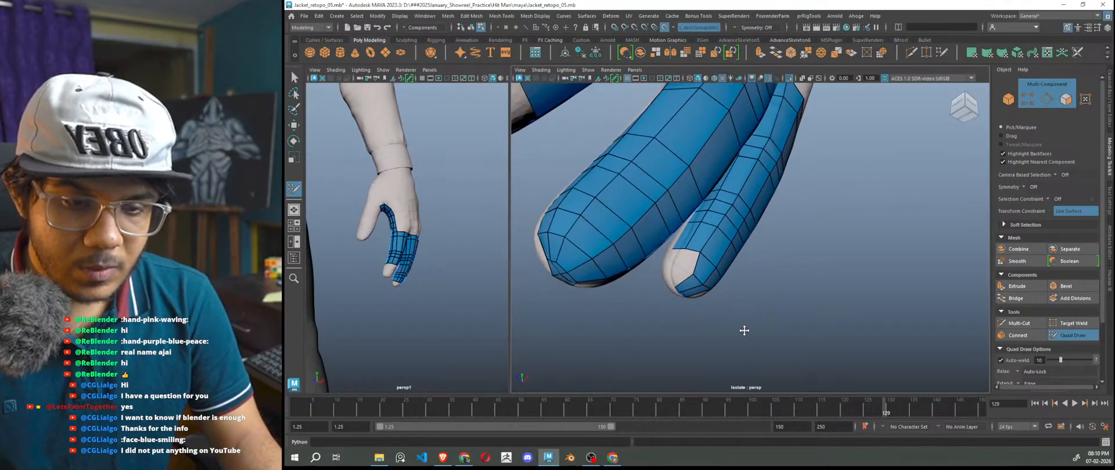
pyautogui.scroll(2, 702, 283)
pyautogui.keyDown('shift'); pyautogui.click(845, 288); pyautogui.keyUp('shift')
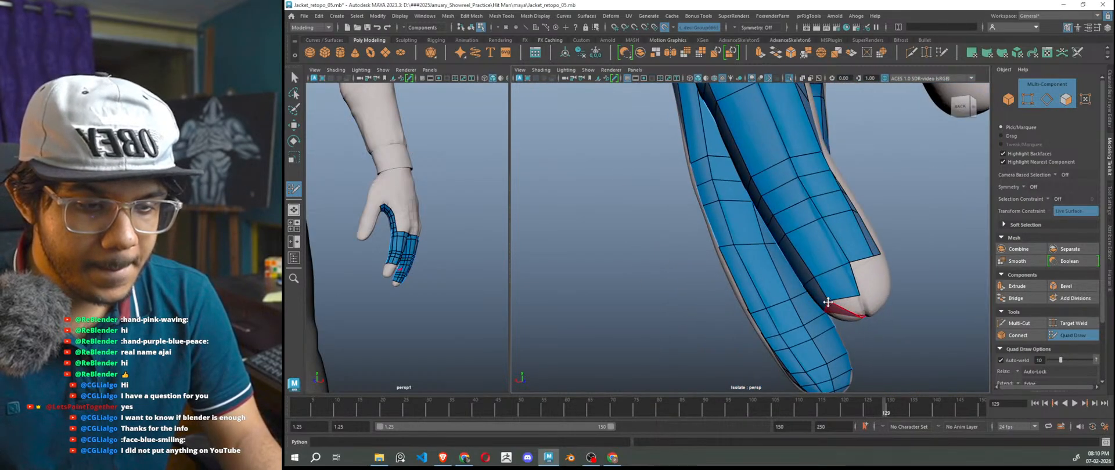
pyautogui.moveTo(846, 263); pyautogui.dragTo(842, 264)
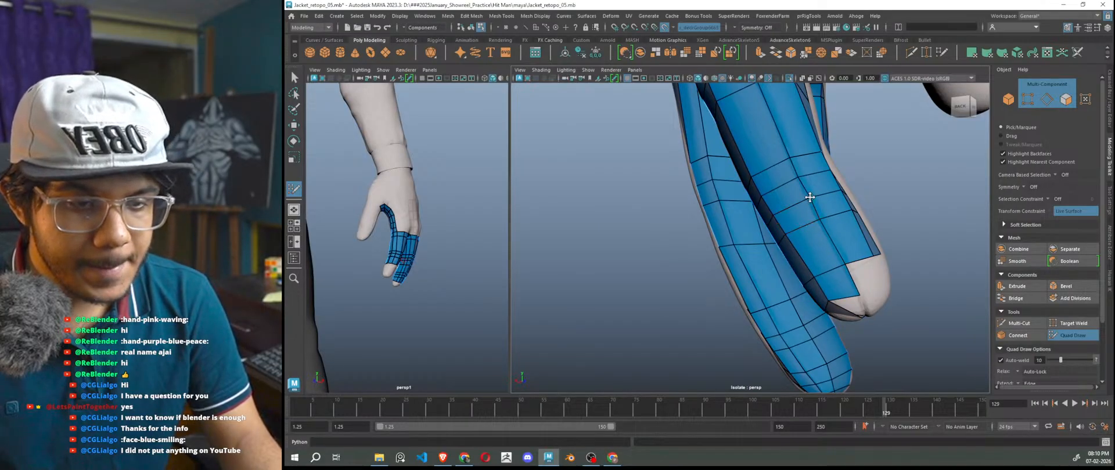
pyautogui.keyDown('alt'); pyautogui.moveTo(829, 249); pyautogui.dragTo(728, 322); pyautogui.keyUp('alt')
pyautogui.keyDown('shift'); pyautogui.click(753, 312); pyautogui.keyUp('shift')
pyautogui.keyDown('alt'); pyautogui.moveTo(691, 284); pyautogui.dragTo(689, 284); pyautogui.keyUp('alt')
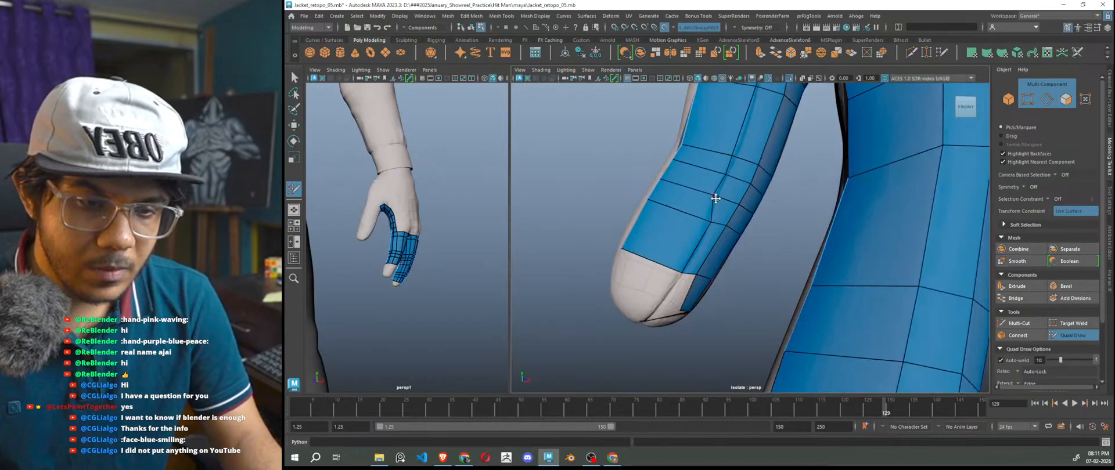
pyautogui.keyDown('alt'); pyautogui.moveTo(721, 196); pyautogui.dragTo(665, 229); pyautogui.keyUp('alt')
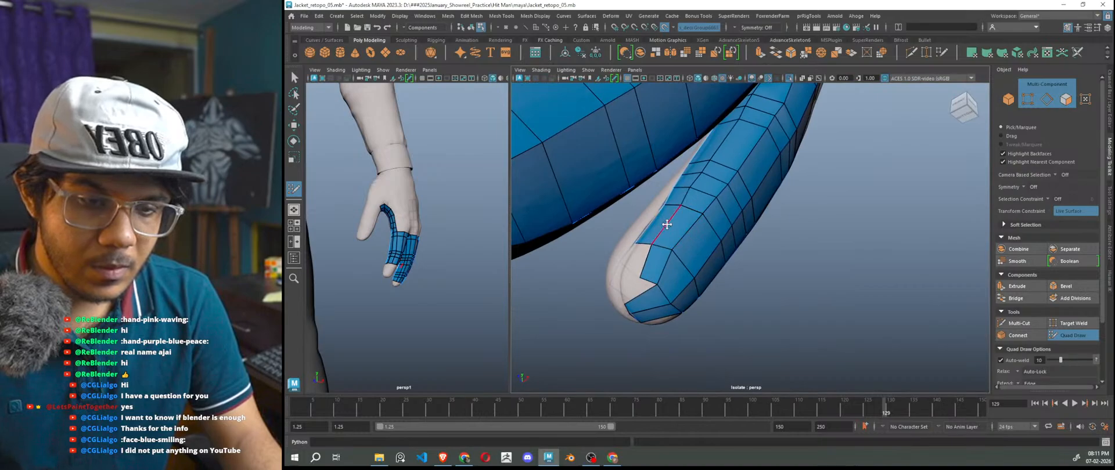
# - Continue filling quads from the covered half of the shorter outer fingertip toward its remaining open side
pyautogui.keyDown('alt'); pyautogui.moveTo(700, 232); pyautogui.dragTo(829, 345); pyautogui.keyUp('alt')
pyautogui.keyDown('alt'); pyautogui.moveTo(725, 273); pyautogui.dragTo(732, 301); pyautogui.keyUp('alt')
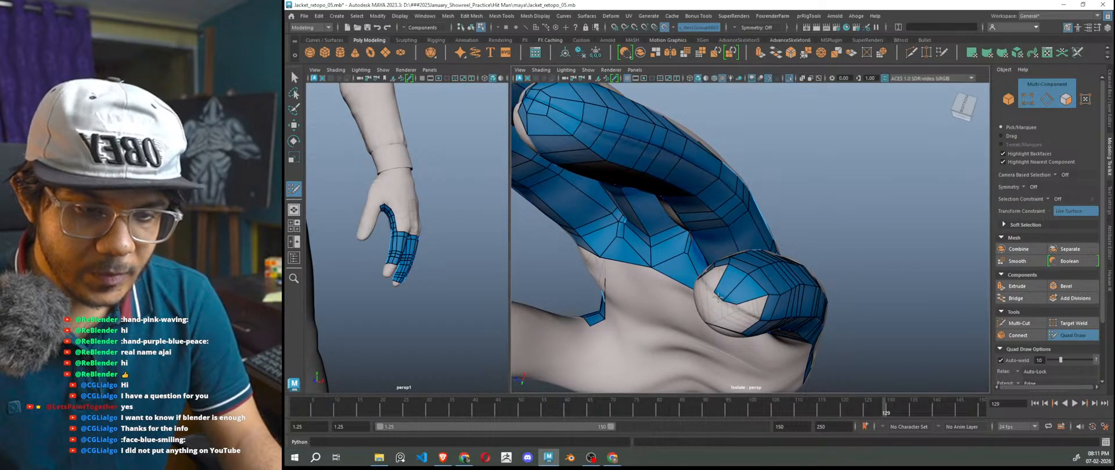
pyautogui.keyDown('alt'); pyautogui.moveTo(708, 325); pyautogui.dragTo(825, 347); pyautogui.keyUp('alt')
pyautogui.keyDown('shift'); pyautogui.click(758, 337); pyautogui.keyUp('shift')
pyautogui.scroll(4, 826, 347)
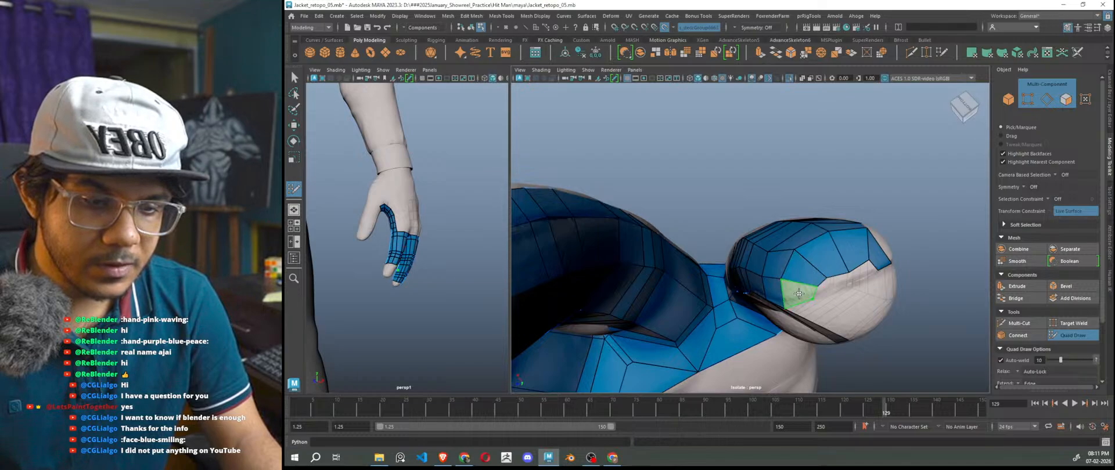
pyautogui.keyDown('alt'); pyautogui.moveTo(824, 307); pyautogui.dragTo(799, 303); pyautogui.keyUp('alt')
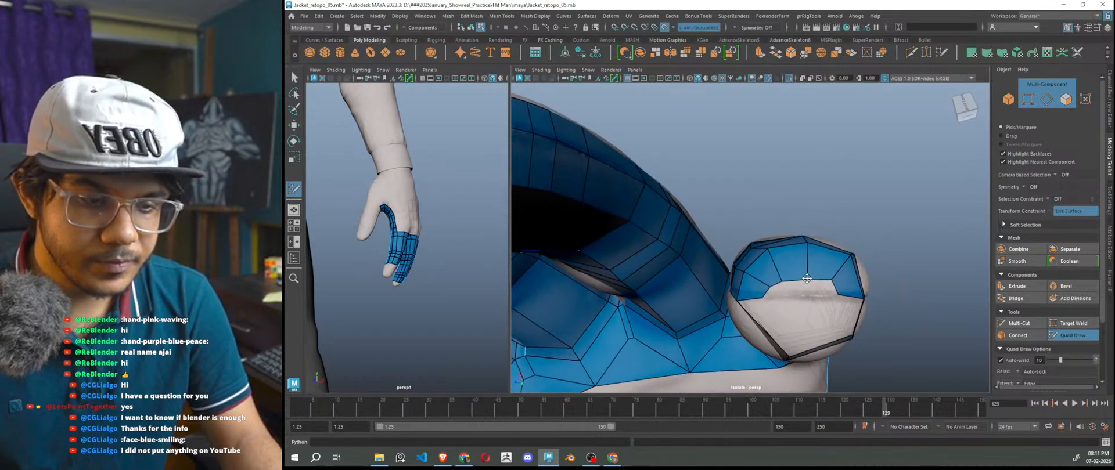
# - Complete the ring of quads around the shorter outer fingertip and fill the central gap to close the cap
pyautogui.scroll(-4, 806, 279)
pyautogui.scroll(3, 807, 314)
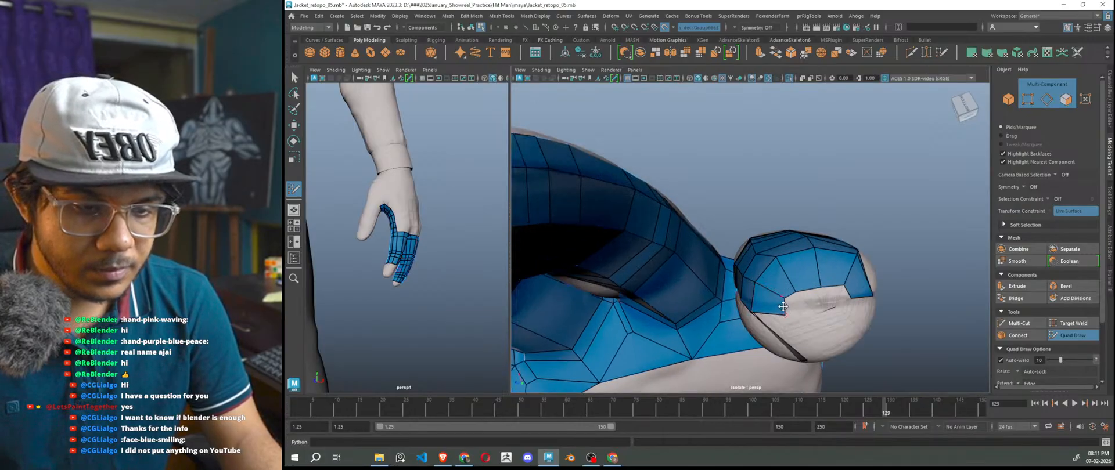
pyautogui.scroll(-2, 795, 312)
pyautogui.moveTo(795, 312)
pyautogui.keyDown('alt'); pyautogui.mouseDown()
pyautogui.moveTo(786, 249)
pyautogui.moveTo(778, 259)
pyautogui.moveTo(762, 252)
pyautogui.moveTo(798, 298)
pyautogui.mouseUp(); pyautogui.keyUp('alt')
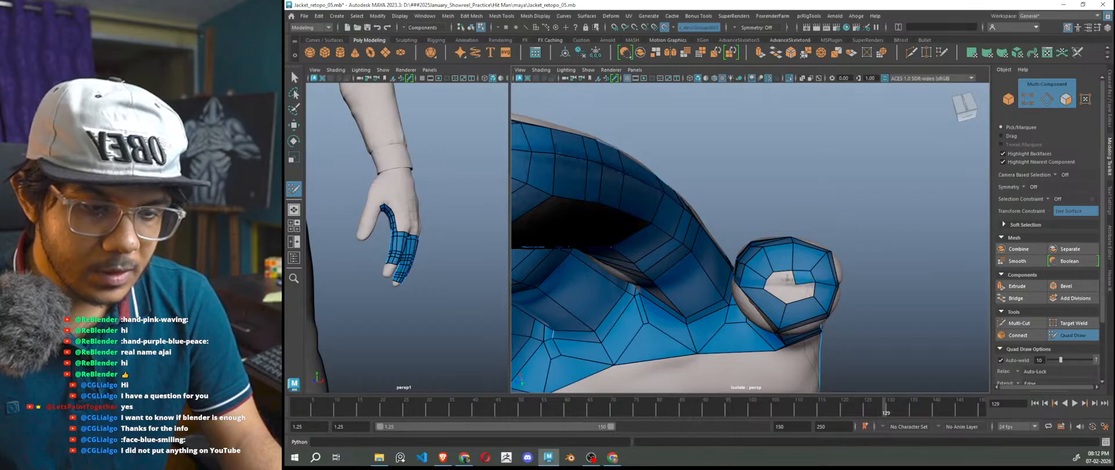
pyautogui.keyDown('shift'); pyautogui.click(780, 279); pyautogui.keyUp('shift')
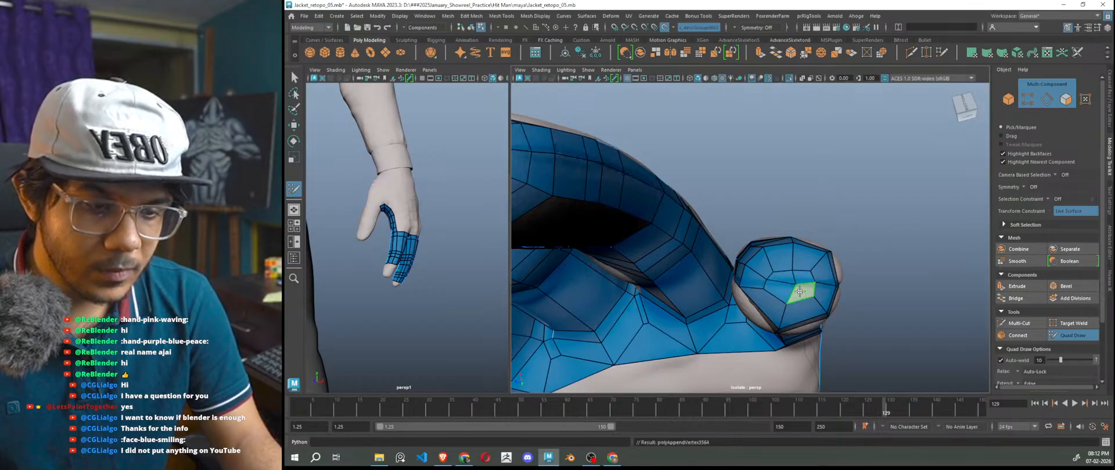
pyautogui.moveTo(794, 286); pyautogui.dragTo(739, 291)
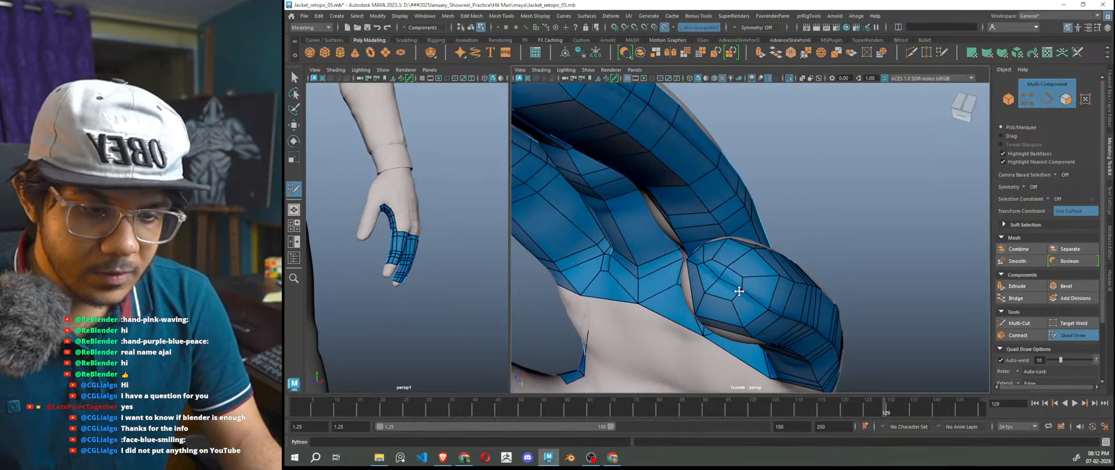
# - Relax and adjust the new cap's vertices on the shorter outer finger to follow the sculpted tip
pyautogui.scroll(-8, 769, 318)
pyautogui.keyDown('alt'); pyautogui.moveTo(794, 333); pyautogui.dragTo(717, 291); pyautogui.keyUp('alt')
pyautogui.scroll(6, 717, 314)
pyautogui.moveTo(714, 327)
pyautogui.keyDown('shift'); pyautogui.mouseDown()
pyautogui.moveTo(777, 341)
pyautogui.moveTo(747, 348)
pyautogui.mouseUp(); pyautogui.keyUp('shift')
pyautogui.scroll(-4, 749, 336)
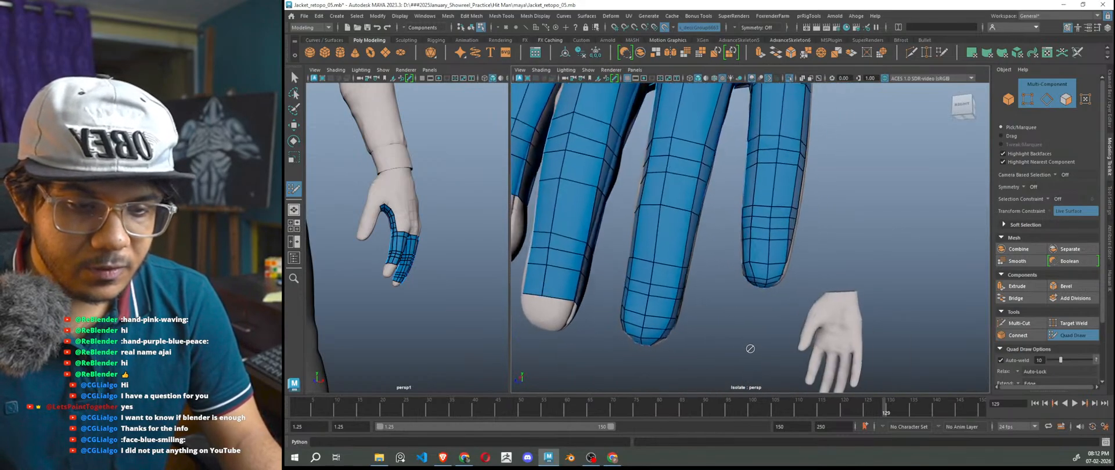
pyautogui.scroll(6, 742, 259)
pyautogui.moveTo(745, 283); pyautogui.dragTo(775, 289)
pyautogui.scroll(-6, 782, 288)
pyautogui.scroll(3, 763, 279)
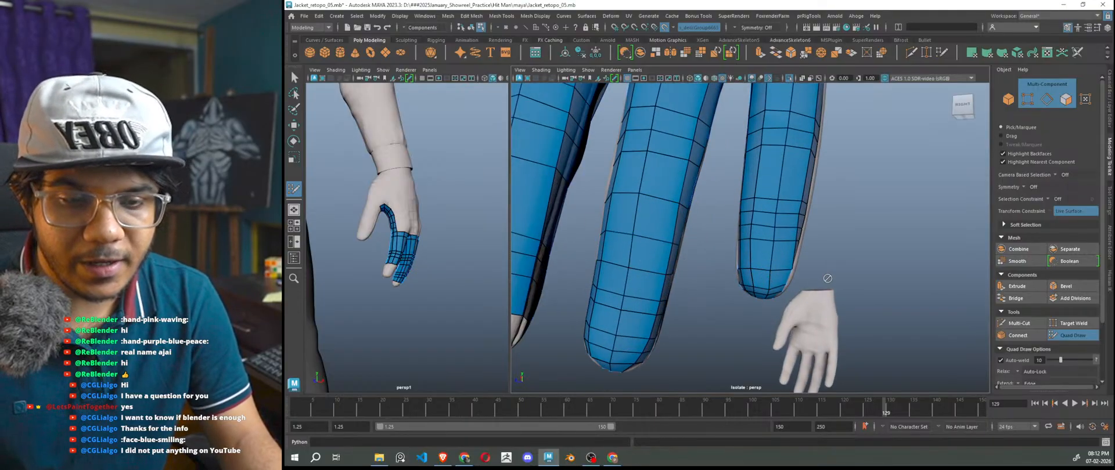
# - Insert a lengthwise edge loop running over the shorter outer finger's cap and along the neighbouring finger
pyautogui.keyDown('alt'); pyautogui.moveTo(708, 276); pyautogui.dragTo(909, 257); pyautogui.keyUp('alt')
pyautogui.scroll(1, 910, 256)
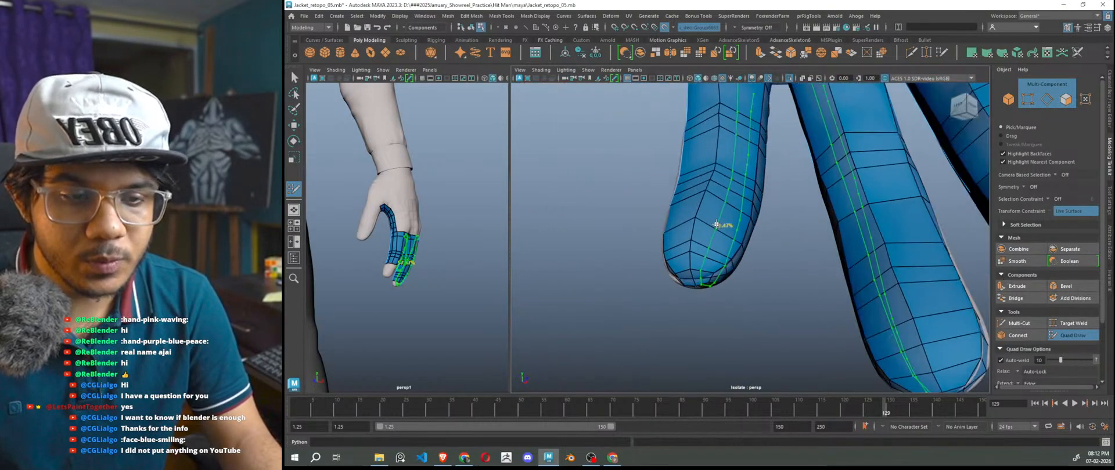
pyautogui.keyDown('ctrl'); pyautogui.click(722, 224); pyautogui.keyUp('ctrl')
pyautogui.scroll(-3, 751, 290)
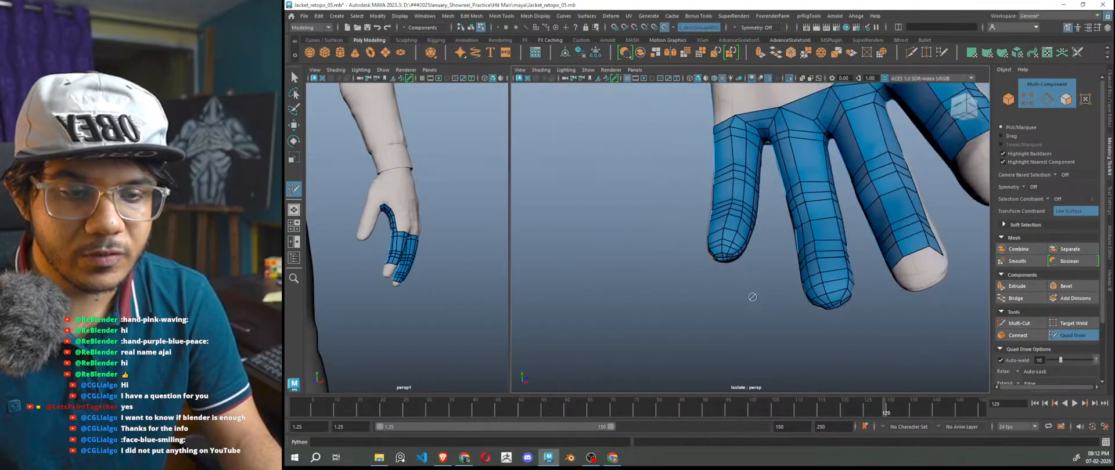
pyautogui.keyDown('ctrl'); pyautogui.click(808, 238); pyautogui.keyUp('ctrl')
# - Examine the whole hand's retopology from the back, side and palm, checking finger coverage and edge flow
pyautogui.scroll(-3, 761, 289)
pyautogui.keyDown('alt'); pyautogui.moveTo(762, 289); pyautogui.dragTo(944, 304); pyautogui.keyUp('alt')
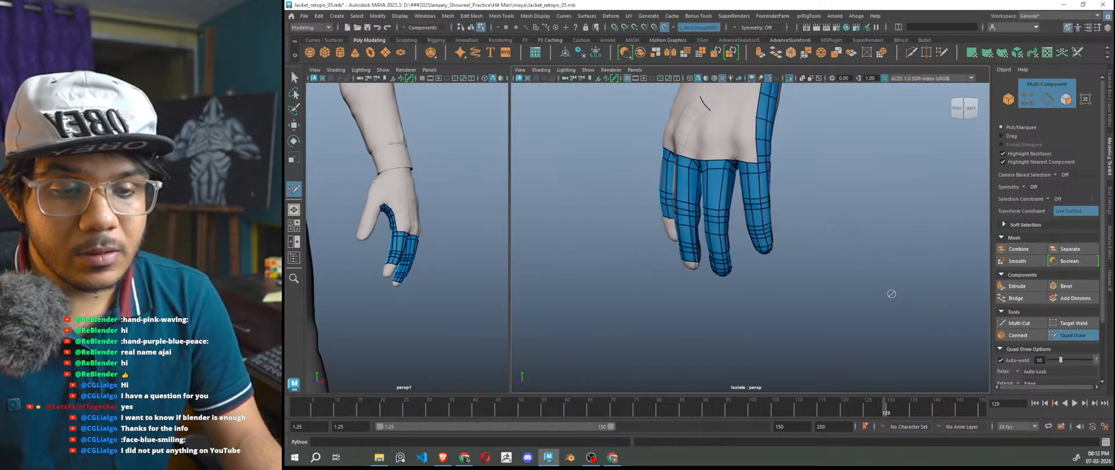
pyautogui.scroll(-3, 753, 284)
pyautogui.keyDown('alt'); pyautogui.moveTo(752, 284); pyautogui.dragTo(780, 289); pyautogui.keyUp('alt')
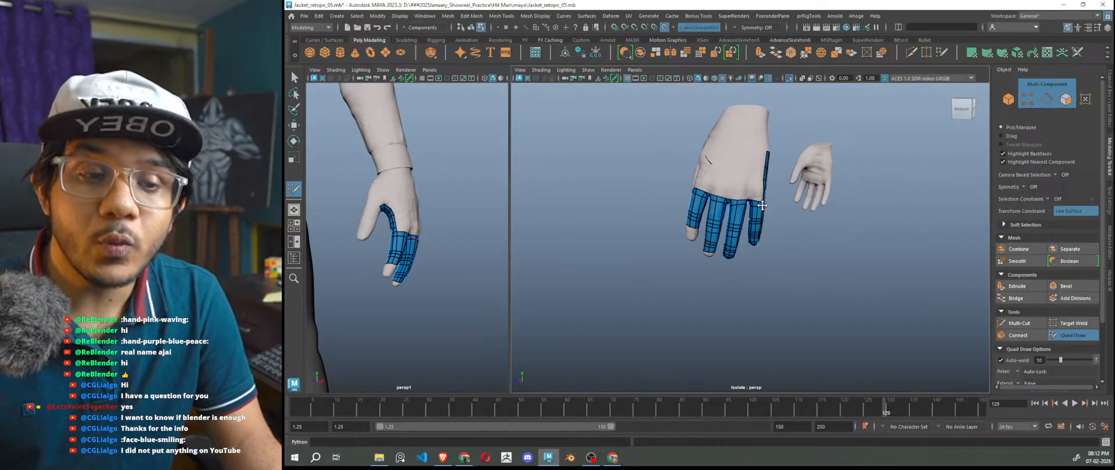
pyautogui.keyDown('alt'); pyautogui.moveTo(764, 203); pyautogui.dragTo(766, 269, button='middle'); pyautogui.keyUp('alt')
pyautogui.keyDown('alt'); pyautogui.moveTo(783, 218); pyautogui.dragTo(775, 257); pyautogui.keyUp('alt')
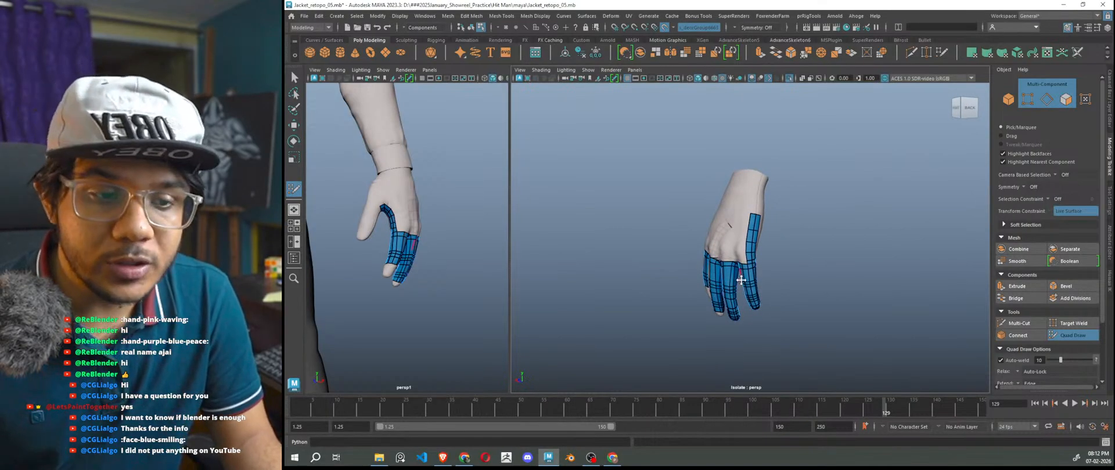
pyautogui.keyDown('alt'); pyautogui.moveTo(771, 274); pyautogui.dragTo(815, 275); pyautogui.keyUp('alt')
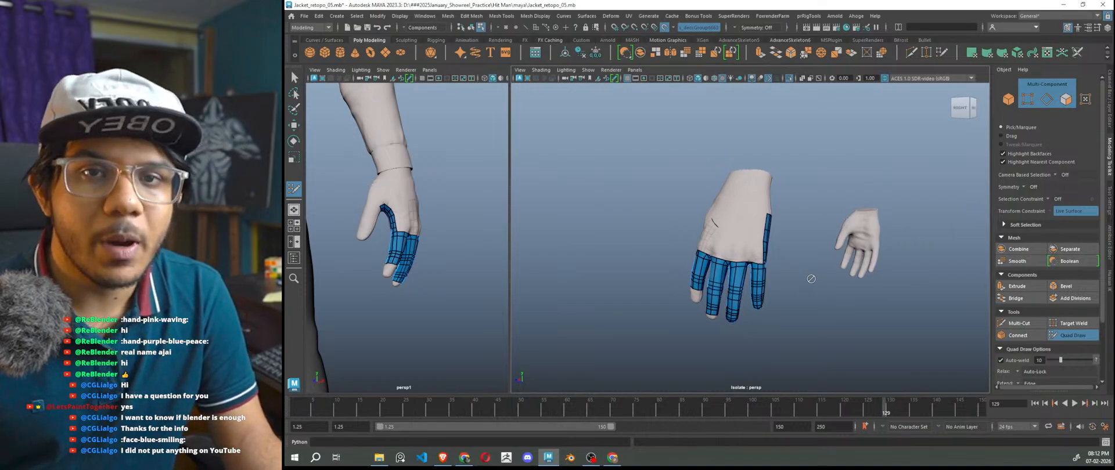
pyautogui.scroll(5, 812, 279)
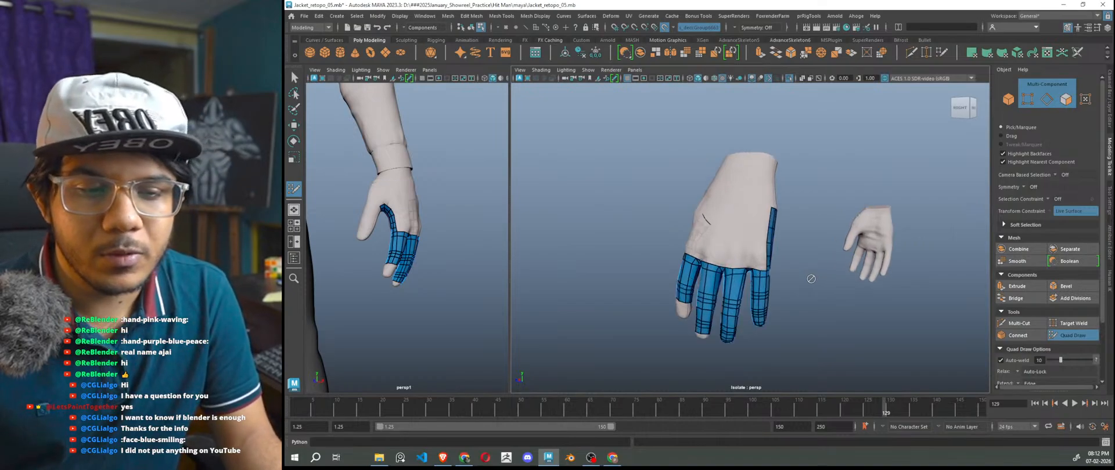
pyautogui.scroll(-5, 820, 238)
pyautogui.keyDown('alt'); pyautogui.moveTo(789, 298); pyautogui.dragTo(991, 294); pyautogui.keyUp('alt')
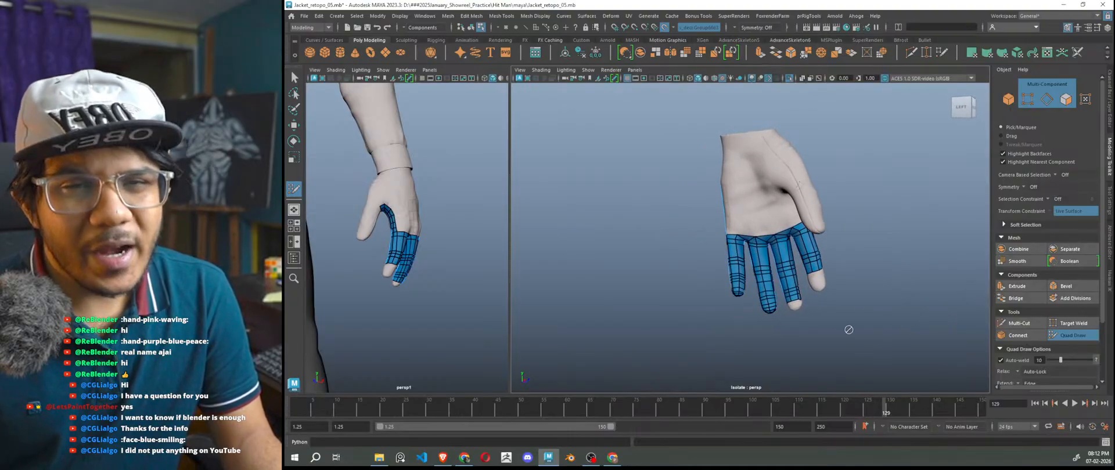
# - Reposition a vertex on the side of the uncapped finger next to the capped longer finger to even its edge flow
pyautogui.scroll(10, 800, 283)
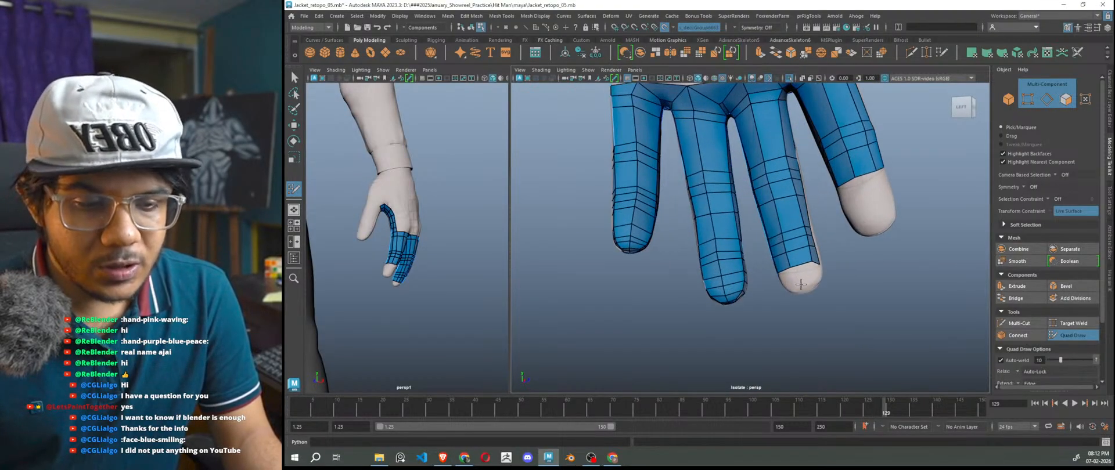
pyautogui.scroll(6, 800, 284)
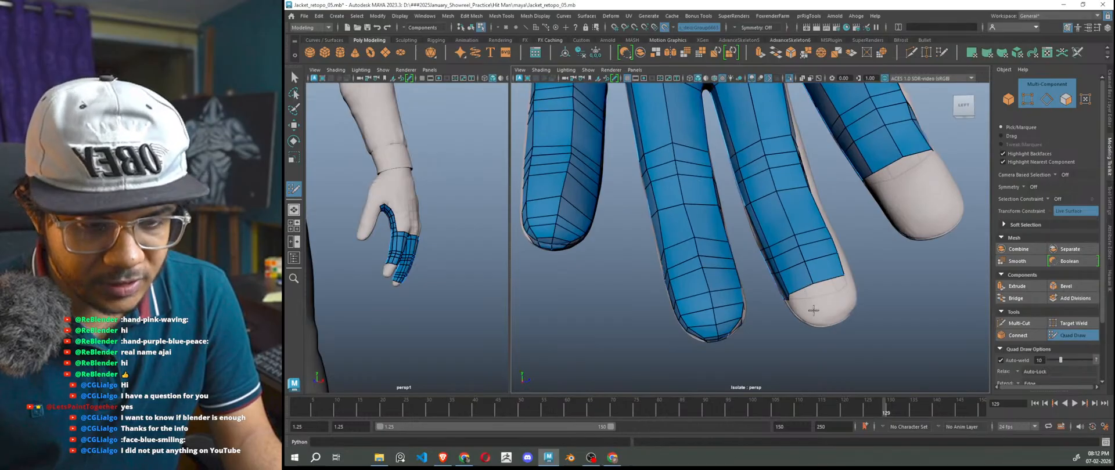
pyautogui.keyDown('alt'); pyautogui.moveTo(813, 315); pyautogui.dragTo(824, 266, button='middle'); pyautogui.keyUp('alt')
pyautogui.keyDown('alt'); pyautogui.moveTo(824, 266); pyautogui.dragTo(867, 266); pyautogui.keyUp('alt')
pyautogui.scroll(4, 818, 297)
pyautogui.keyDown('alt'); pyautogui.moveTo(818, 297); pyautogui.dragTo(740, 290); pyautogui.keyUp('alt')
pyautogui.scroll(3, 739, 291)
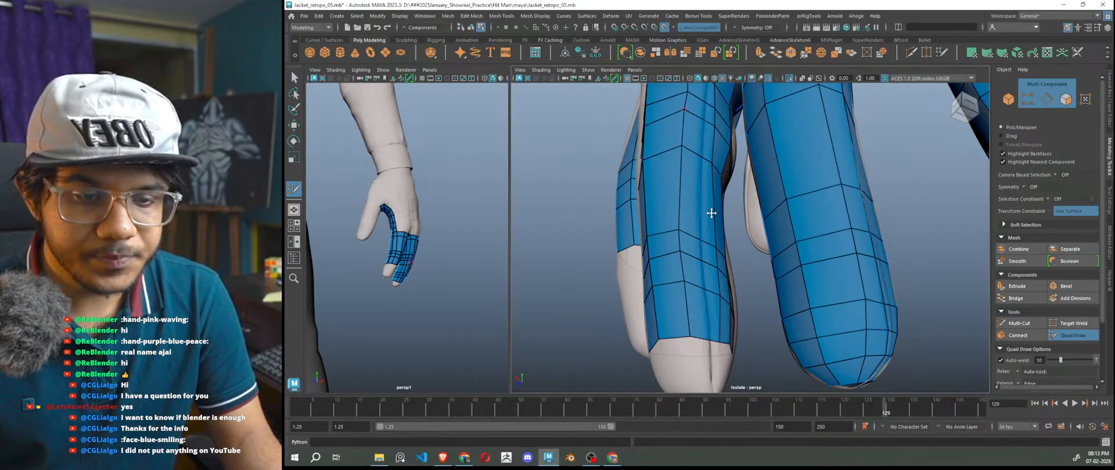
pyautogui.keyDown('alt'); pyautogui.moveTo(696, 337); pyautogui.dragTo(676, 329); pyautogui.keyUp('alt')
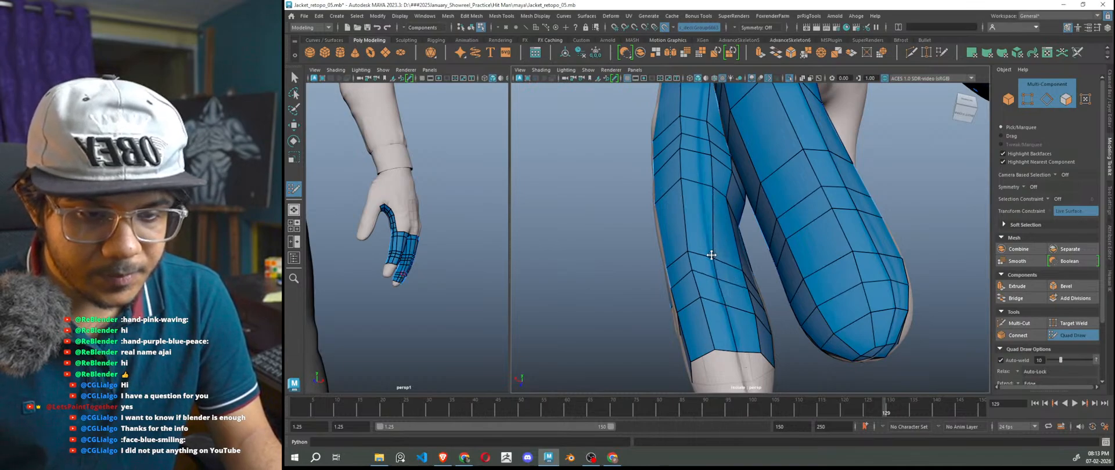
pyautogui.scroll(5, 709, 254)
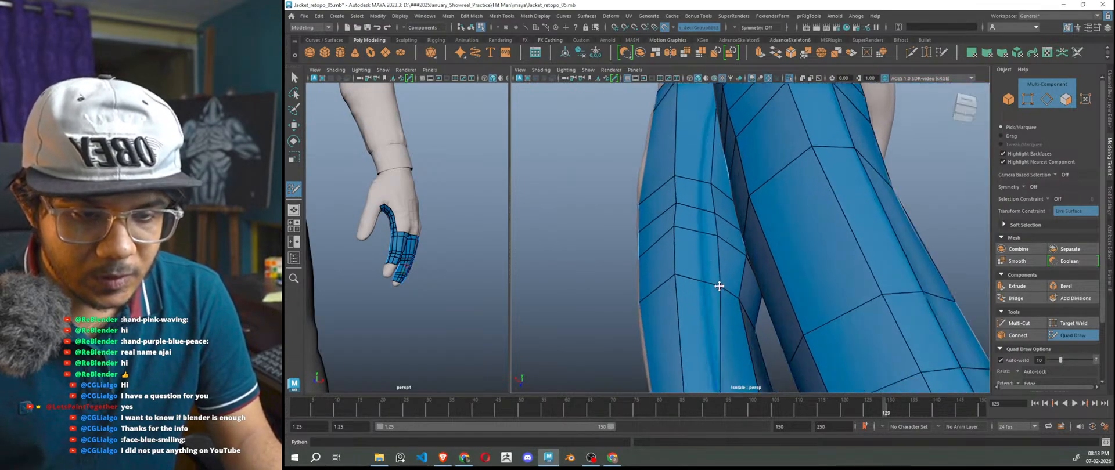
pyautogui.keyDown('alt'); pyautogui.moveTo(718, 249); pyautogui.dragTo(732, 286, button='middle'); pyautogui.keyUp('alt')
pyautogui.moveTo(733, 279); pyautogui.dragTo(721, 277)
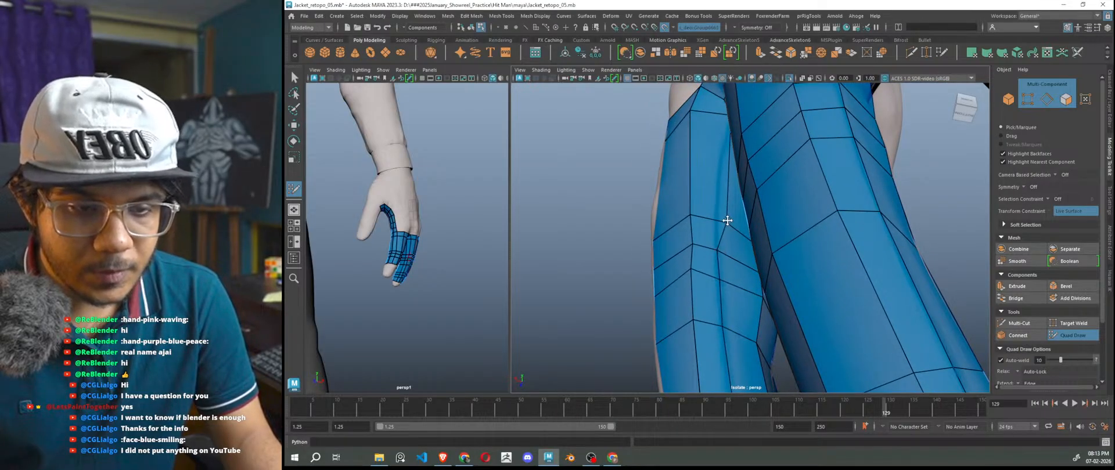
# - Examine the topology at the finger bases and the webbing between the fingers
pyautogui.keyDown('alt'); pyautogui.moveTo(746, 235); pyautogui.dragTo(769, 242); pyautogui.keyUp('alt')
pyautogui.keyDown('alt'); pyautogui.moveTo(769, 242); pyautogui.dragTo(821, 303, button='middle'); pyautogui.keyUp('alt')
pyautogui.keyDown('alt'); pyautogui.moveTo(820, 304); pyautogui.dragTo(837, 227); pyautogui.keyUp('alt')
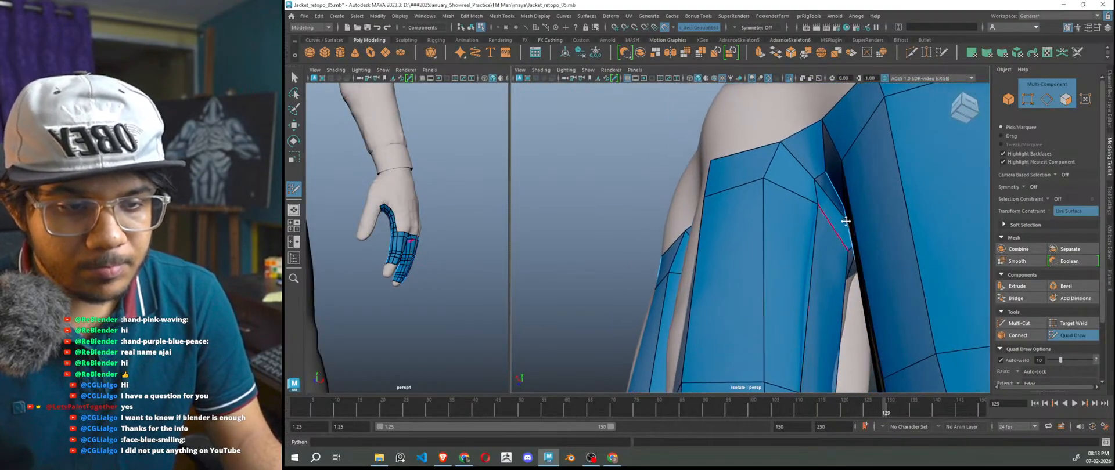
pyautogui.keyDown('alt'); pyautogui.moveTo(837, 226); pyautogui.dragTo(834, 265, button='middle'); pyautogui.keyUp('alt')
pyautogui.keyDown('alt'); pyautogui.moveTo(834, 265); pyautogui.dragTo(811, 301); pyautogui.keyUp('alt')
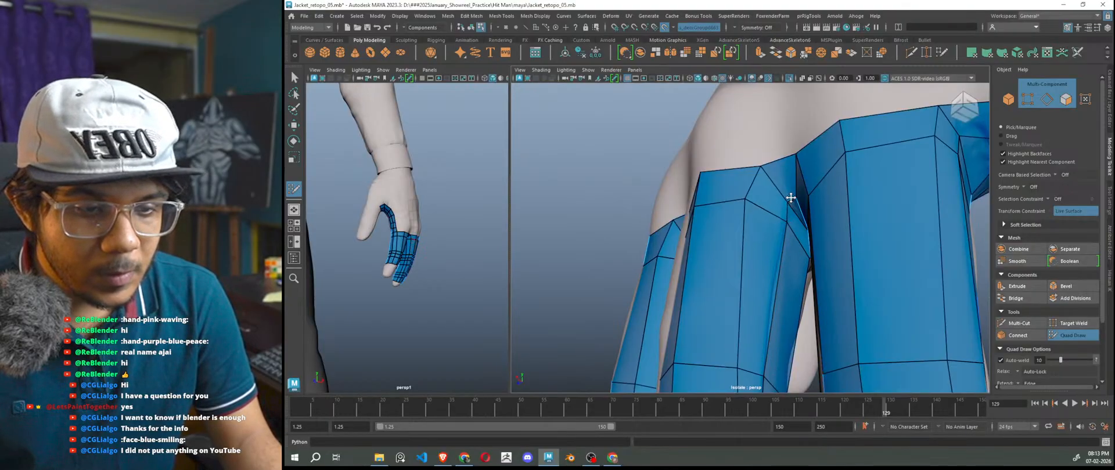
pyautogui.scroll(-8, 796, 226)
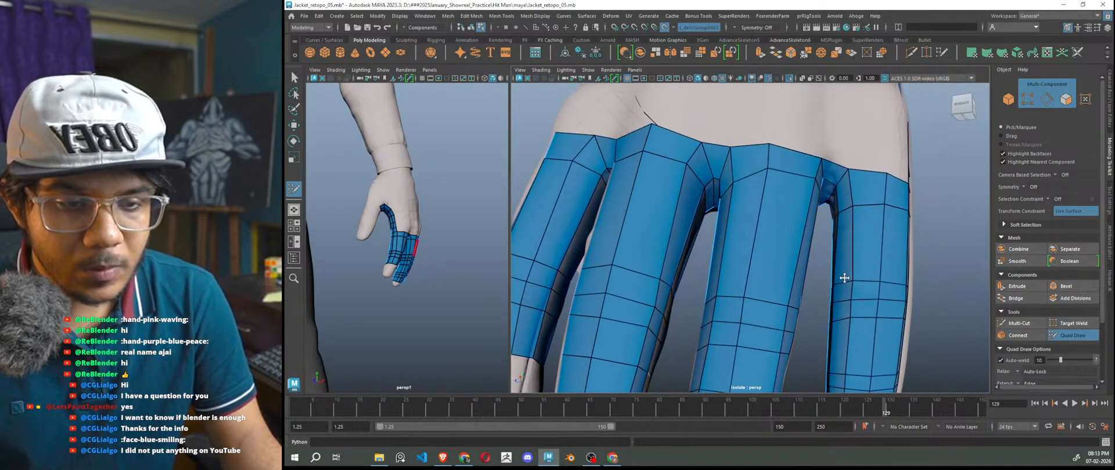
pyautogui.keyDown('alt'); pyautogui.moveTo(808, 310); pyautogui.dragTo(730, 332); pyautogui.keyUp('alt')
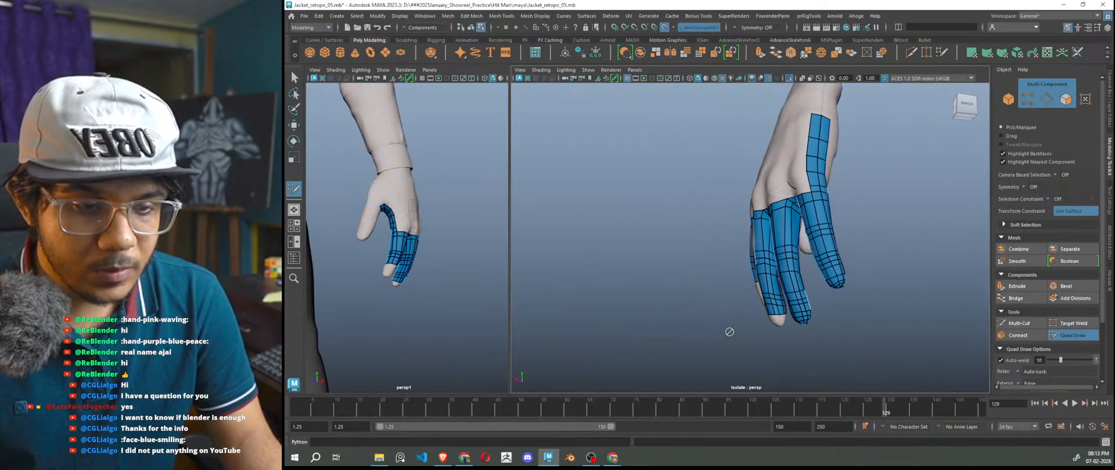
# - Fill the first quad past the open edge of the middle finger's mesh toward its bare tip
pyautogui.keyDown('alt'); pyautogui.moveTo(793, 293); pyautogui.dragTo(686, 297); pyautogui.keyUp('alt')
pyautogui.keyDown('alt'); pyautogui.moveTo(686, 297); pyautogui.dragTo(788, 291, button='right'); pyautogui.keyUp('alt')
pyautogui.keyDown('alt'); pyautogui.moveTo(787, 291); pyautogui.dragTo(763, 298); pyautogui.keyUp('alt')
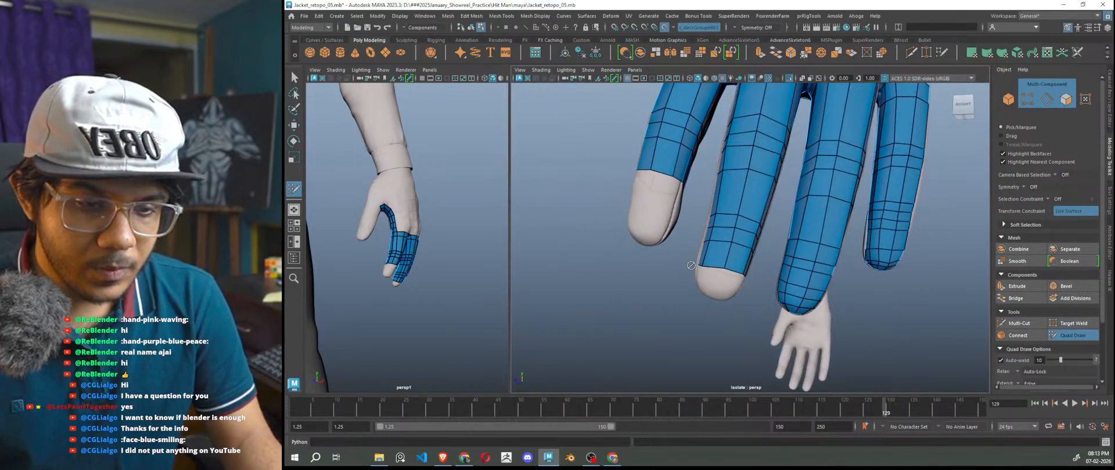
pyautogui.scroll(3, 692, 266)
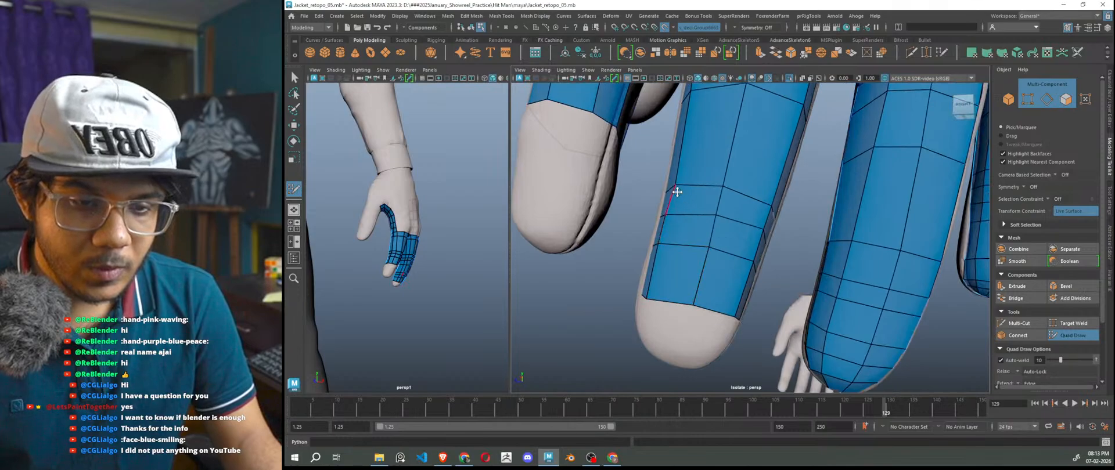
pyautogui.scroll(-3, 671, 273)
pyautogui.keyDown('alt'); pyautogui.moveTo(689, 312); pyautogui.dragTo(897, 330); pyautogui.keyUp('alt')
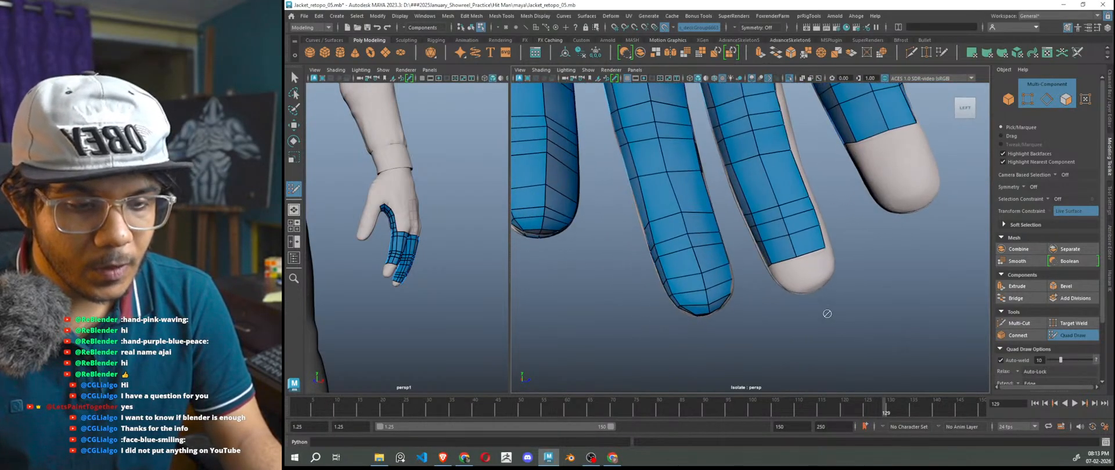
pyautogui.scroll(2, 829, 314)
pyautogui.keyDown('alt'); pyautogui.moveTo(828, 317); pyautogui.dragTo(797, 296, button='middle'); pyautogui.keyUp('alt')
pyautogui.scroll(-3, 814, 266)
pyautogui.moveTo(815, 265)
pyautogui.keyDown('alt'); pyautogui.mouseDown()
pyautogui.moveTo(920, 248)
pyautogui.moveTo(797, 265)
pyautogui.mouseUp(); pyautogui.keyUp('alt')
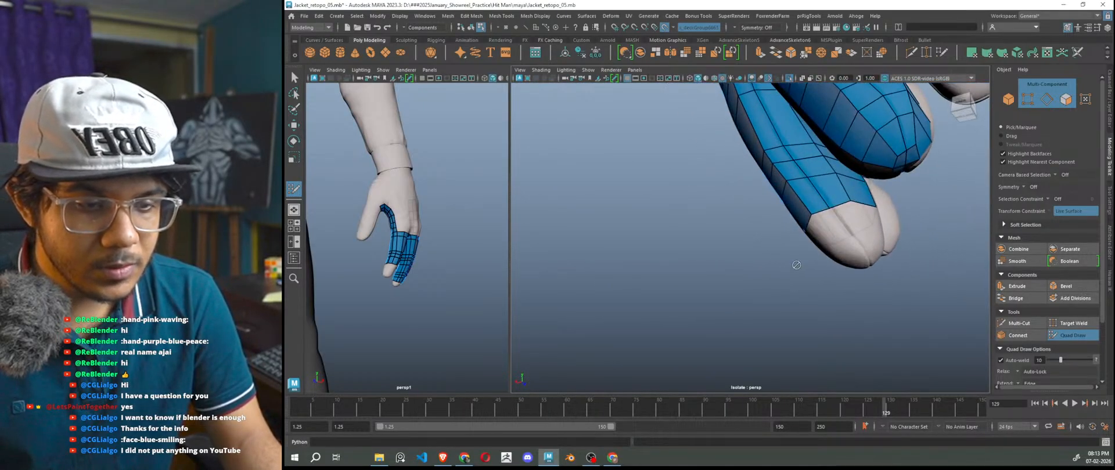
pyautogui.keyDown('shift'); pyautogui.click(853, 221); pyautogui.keyUp('shift')
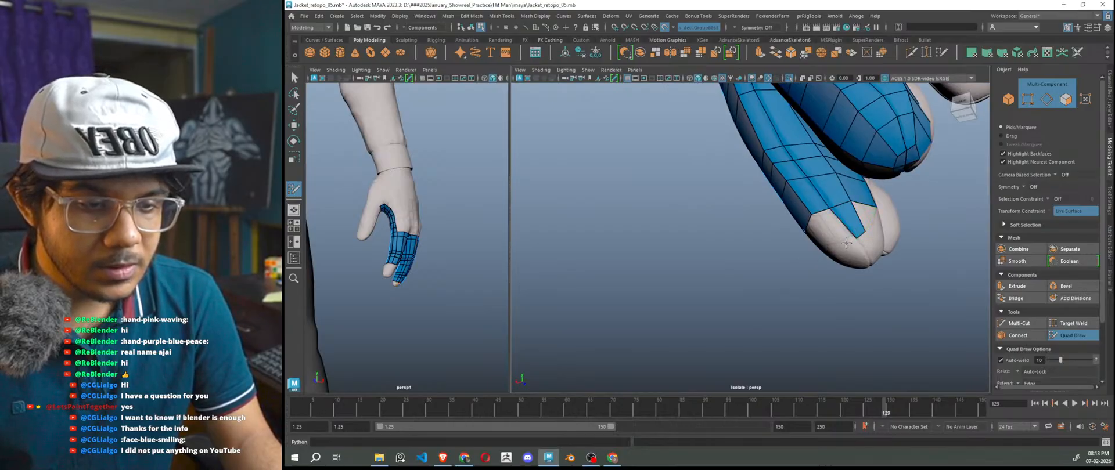
# - Fill further quads around the side and underside of the middle fingertip, replacing one misplaced fill
pyautogui.keyDown('alt'); pyautogui.moveTo(838, 232); pyautogui.dragTo(736, 190); pyautogui.keyUp('alt')
pyautogui.keyDown('shift'); pyautogui.click(789, 208); pyautogui.keyUp('shift')
pyautogui.hotkey('ctrl', 'z')
pyautogui.keyDown('shift'); pyautogui.click(784, 206); pyautogui.keyUp('shift')
pyautogui.keyDown('shift'); pyautogui.click(740, 287); pyautogui.keyUp('shift')
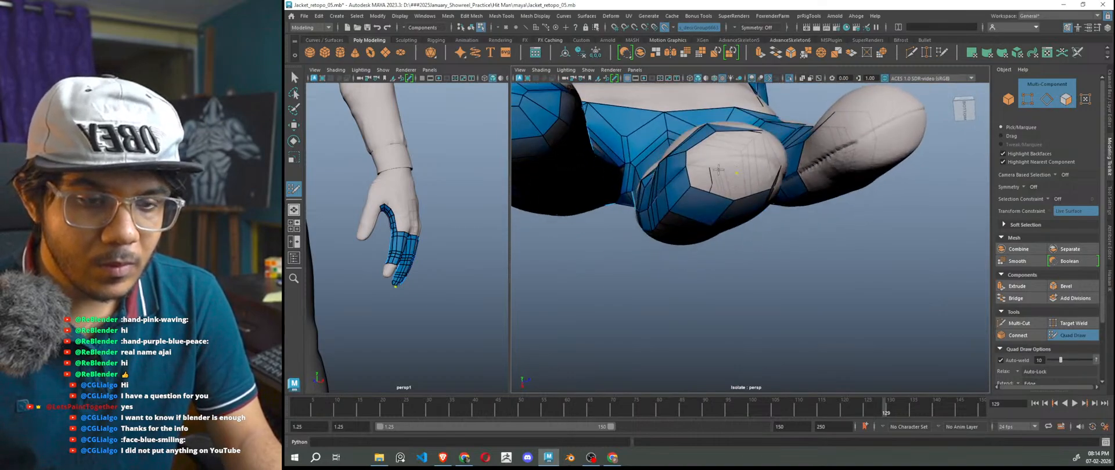
pyautogui.keyDown('shift'); pyautogui.click(722, 179); pyautogui.keyUp('shift')
# - Complete the ring of quads around the middle fingertip by filling its remaining side gaps
pyautogui.moveTo(745, 188)
pyautogui.keyDown('alt'); pyautogui.mouseDown()
pyautogui.moveTo(700, 203)
pyautogui.moveTo(743, 247)
pyautogui.mouseUp(); pyautogui.keyUp('alt')
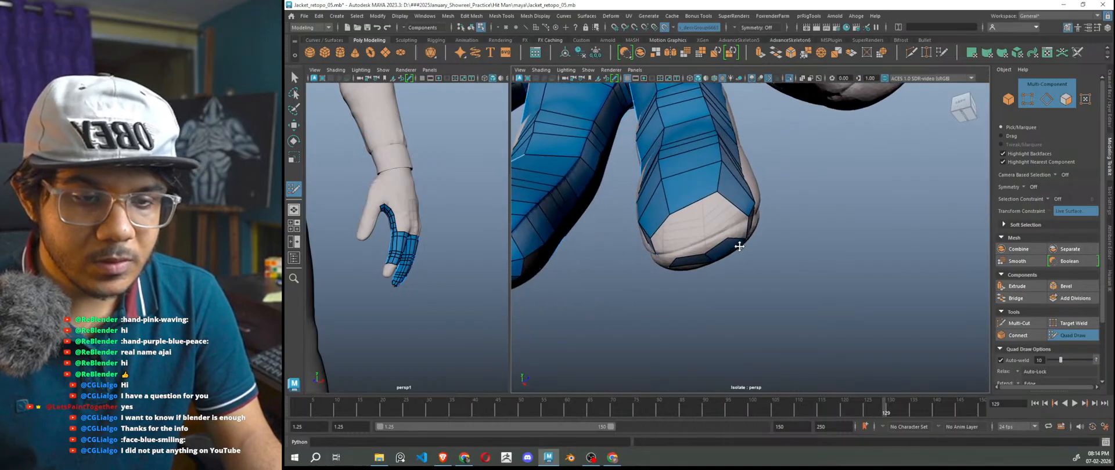
pyautogui.keyDown('alt'); pyautogui.moveTo(679, 228); pyautogui.dragTo(734, 216); pyautogui.keyUp('alt')
pyautogui.keyDown('shift'); pyautogui.click(742, 200); pyautogui.keyUp('shift')
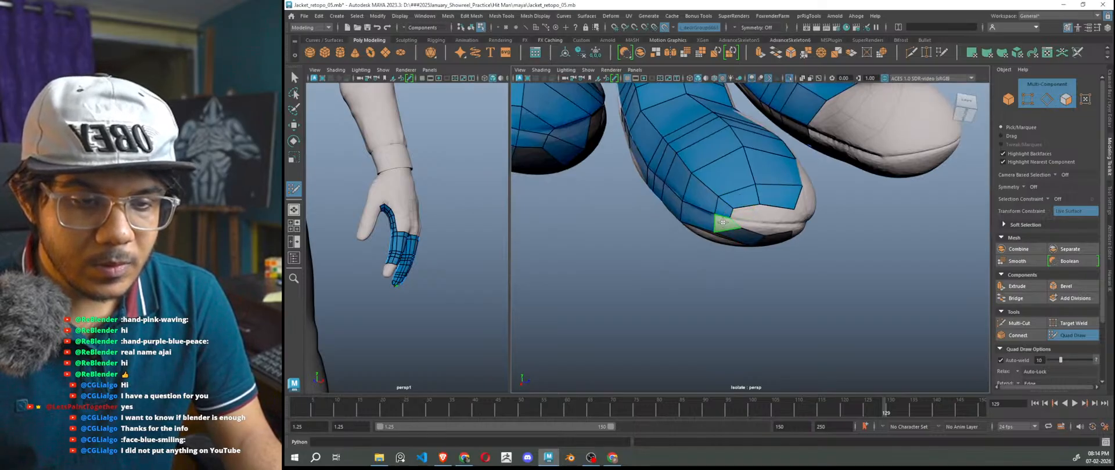
pyautogui.keyDown('alt'); pyautogui.moveTo(726, 214); pyautogui.dragTo(676, 245); pyautogui.keyUp('alt')
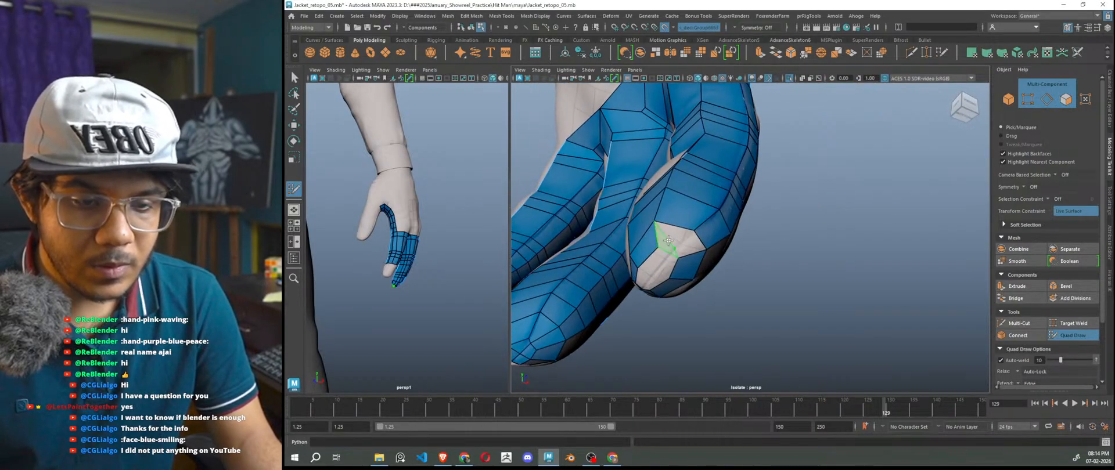
pyautogui.keyDown('shift'); pyautogui.click(682, 244); pyautogui.keyUp('shift')
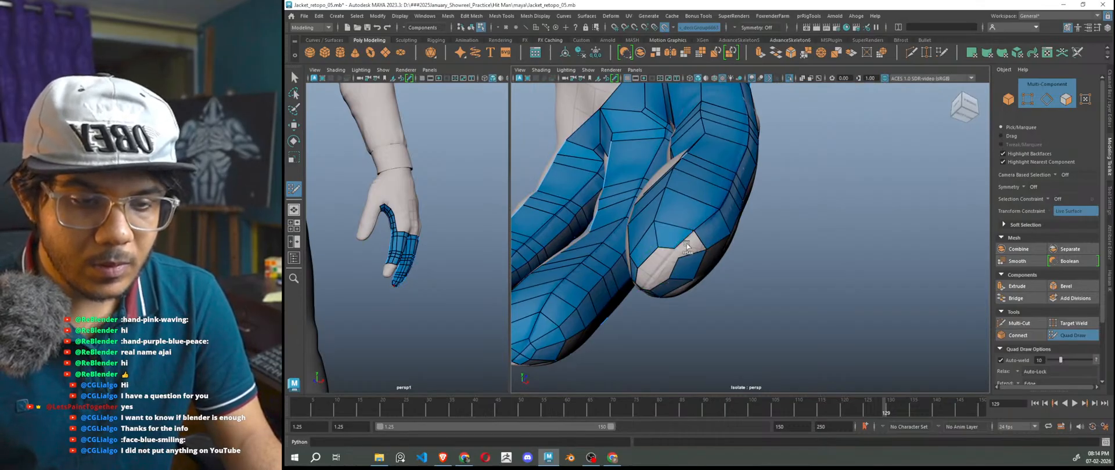
# - Try to fill the remaining opening at the middle finger's tip with quads
pyautogui.keyDown('alt'); pyautogui.moveTo(687, 265); pyautogui.dragTo(678, 217); pyautogui.keyUp('alt')
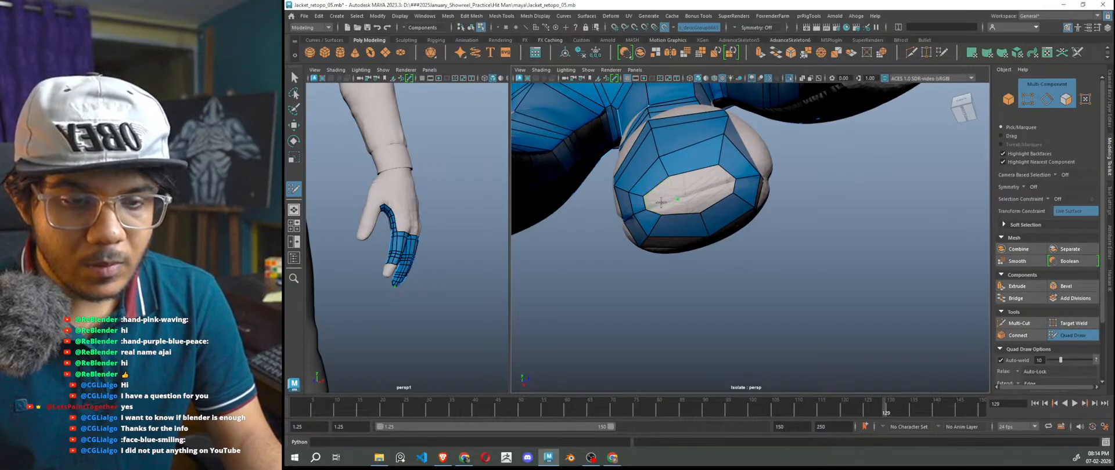
pyautogui.keyDown('shift'); pyautogui.click(689, 205); pyautogui.keyUp('shift')
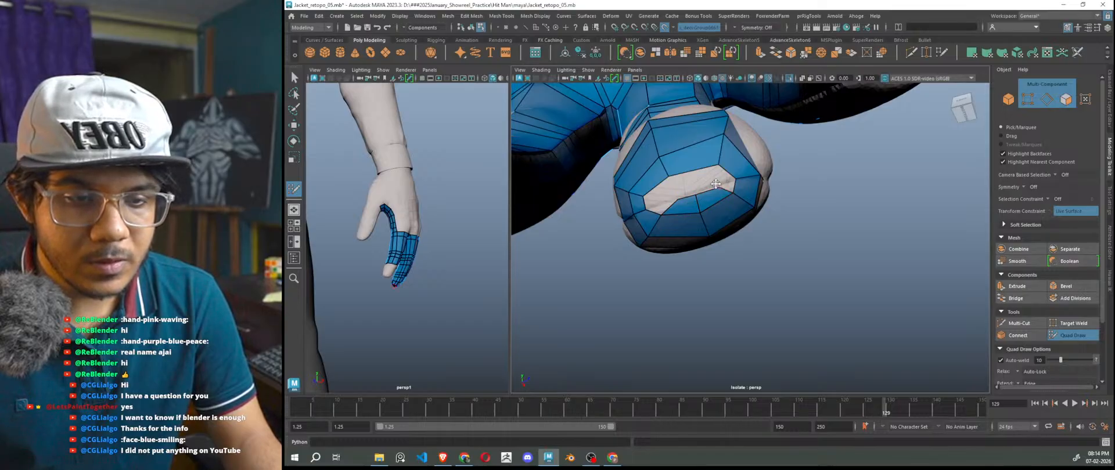
pyautogui.keyDown('shift'); pyautogui.click(706, 180); pyautogui.keyUp('shift')
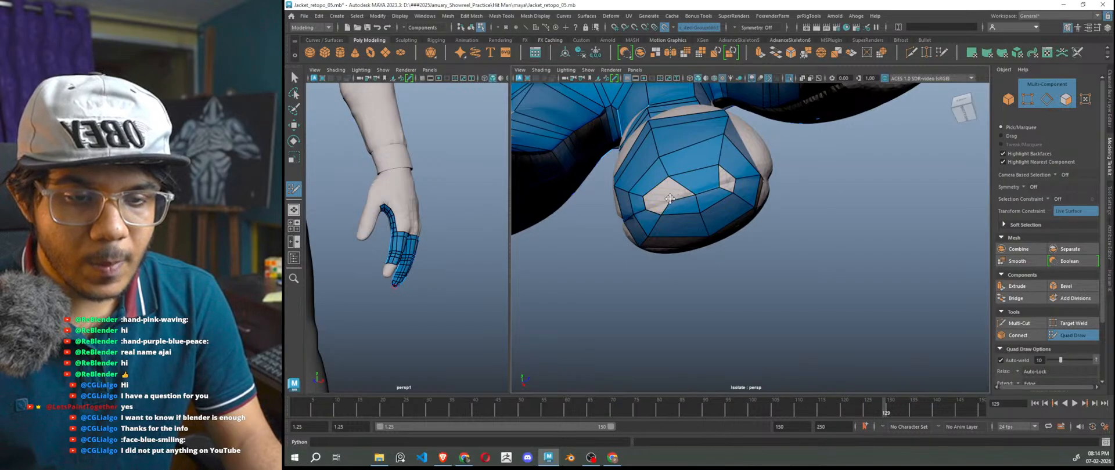
pyautogui.keyDown('shift'); pyautogui.click(662, 200); pyautogui.keyUp('shift')
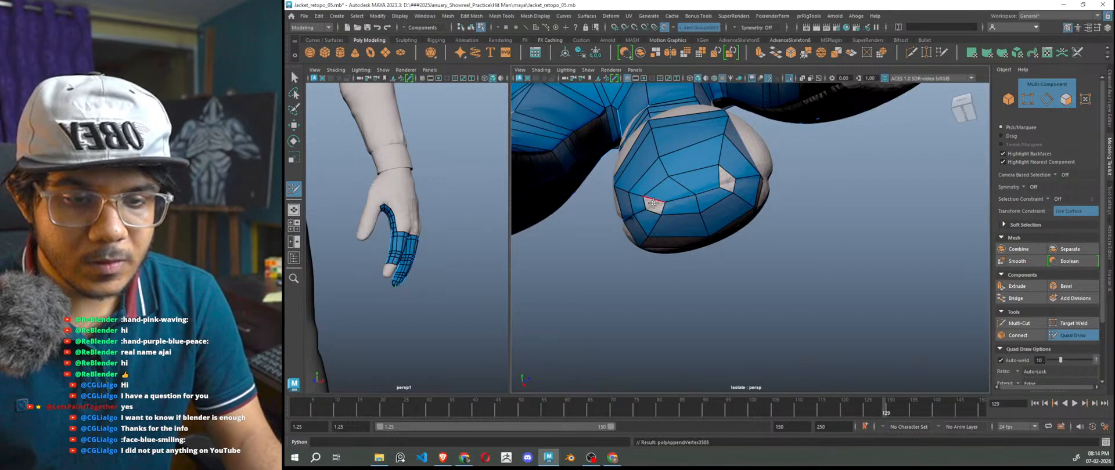
pyautogui.moveTo(703, 235)
pyautogui.keyDown('alt'); pyautogui.mouseDown()
pyautogui.moveTo(736, 244)
pyautogui.moveTo(722, 231)
pyautogui.moveTo(720, 252)
pyautogui.moveTo(671, 262)
pyautogui.mouseUp(); pyautogui.keyUp('alt')
pyautogui.keyDown('shift'); pyautogui.click(720, 227); pyautogui.keyUp('shift')
pyautogui.keyDown('shift'); pyautogui.click(722, 229); pyautogui.keyUp('shift')
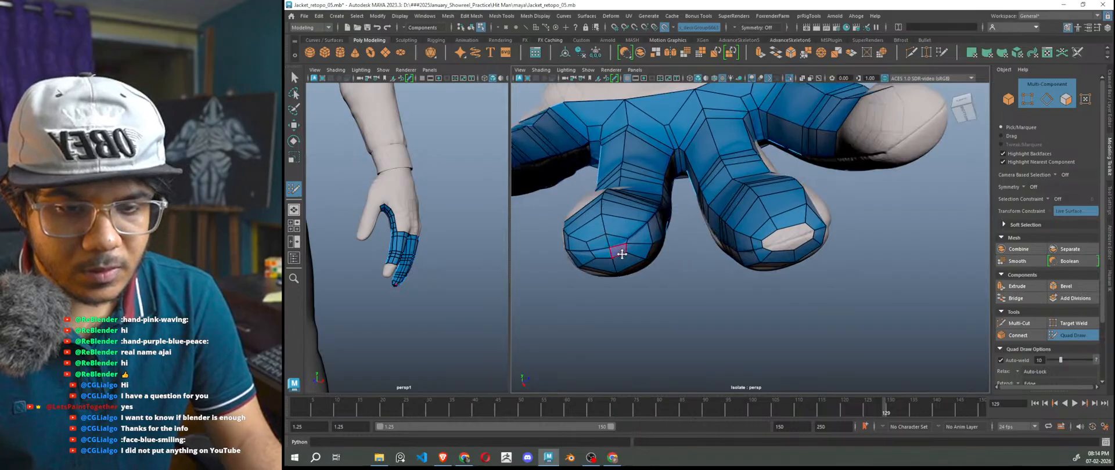
pyautogui.keyDown('shift'); pyautogui.click(774, 240); pyautogui.keyUp('shift')
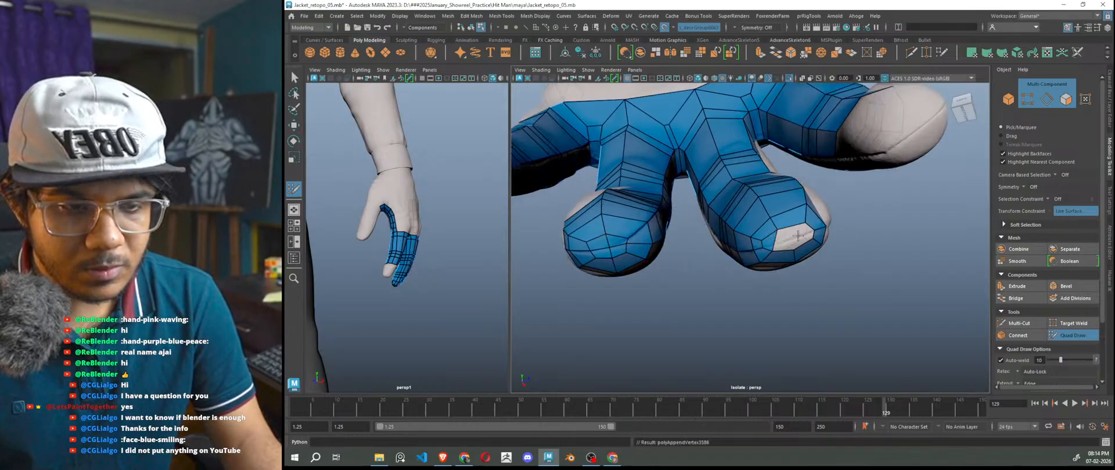
pyautogui.keyDown('alt'); pyautogui.moveTo(807, 231); pyautogui.dragTo(792, 281); pyautogui.keyUp('alt')
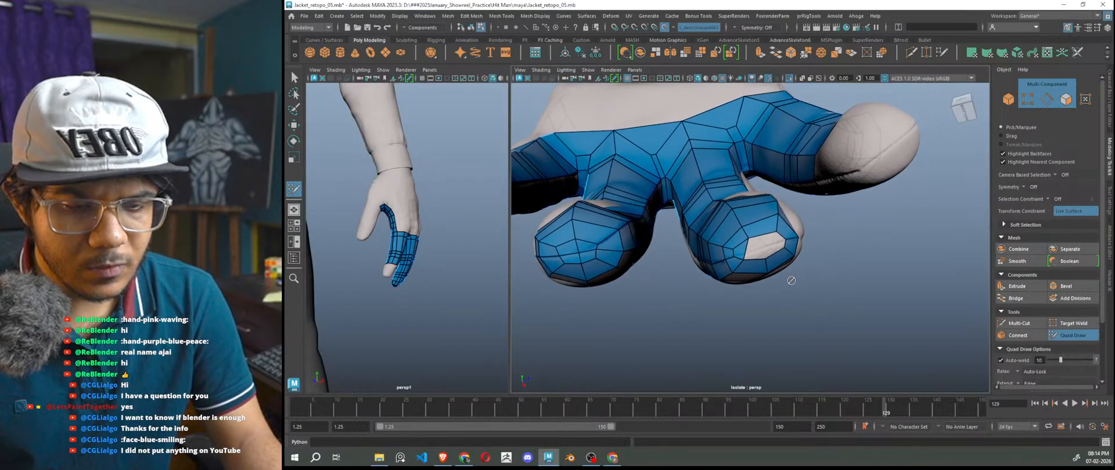
pyautogui.hotkey('ctrl', 'z')
# - Close the opening at the middle fingertip with quads following the neighbouring finger's cap layout, and check the hand's palm side
pyautogui.scroll(2, 807, 295)
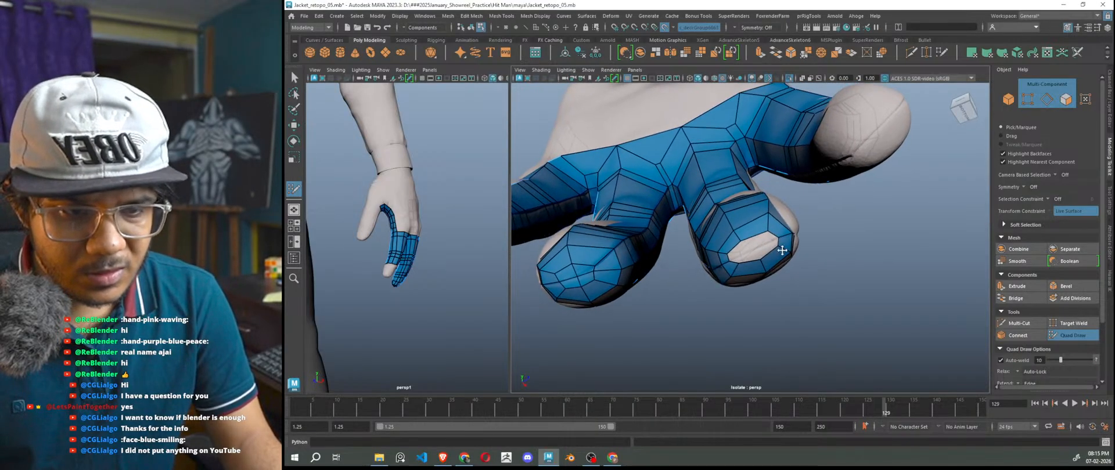
pyautogui.scroll(3, 789, 242)
pyautogui.keyDown('alt'); pyautogui.moveTo(774, 264); pyautogui.dragTo(847, 251); pyautogui.keyUp('alt')
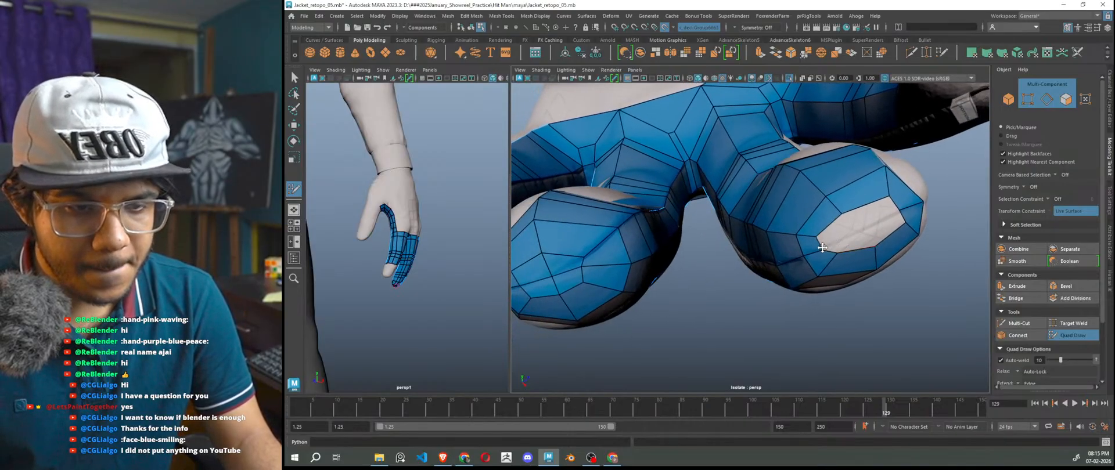
pyautogui.keyDown('alt'); pyautogui.moveTo(842, 265); pyautogui.dragTo(839, 232); pyautogui.keyUp('alt')
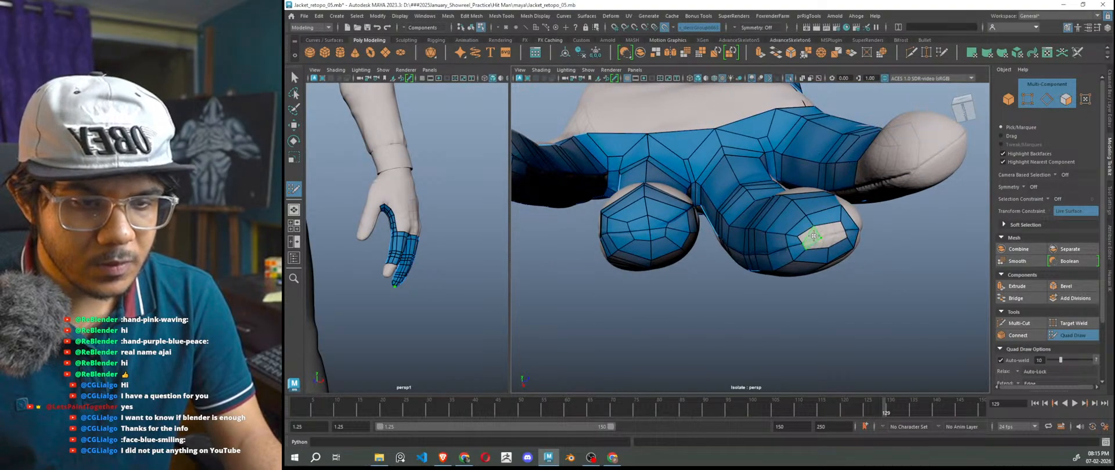
pyautogui.keyDown('shift'); pyautogui.click(831, 228); pyautogui.keyUp('shift')
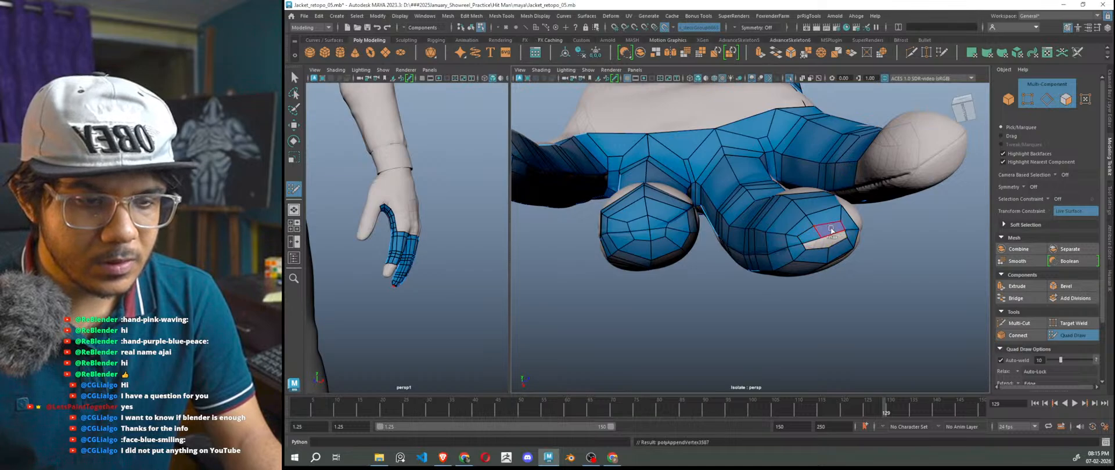
pyautogui.keyDown('shift'); pyautogui.click(824, 242); pyautogui.keyUp('shift')
pyautogui.keyDown('alt'); pyautogui.moveTo(833, 240); pyautogui.dragTo(866, 321); pyautogui.keyUp('alt')
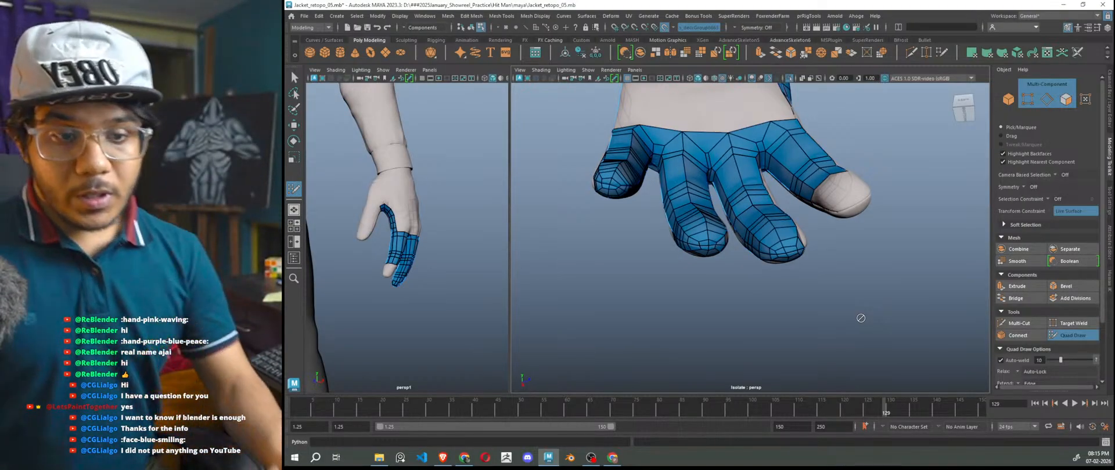
pyautogui.keyDown('alt'); pyautogui.moveTo(861, 319); pyautogui.dragTo(903, 299); pyautogui.keyUp('alt')
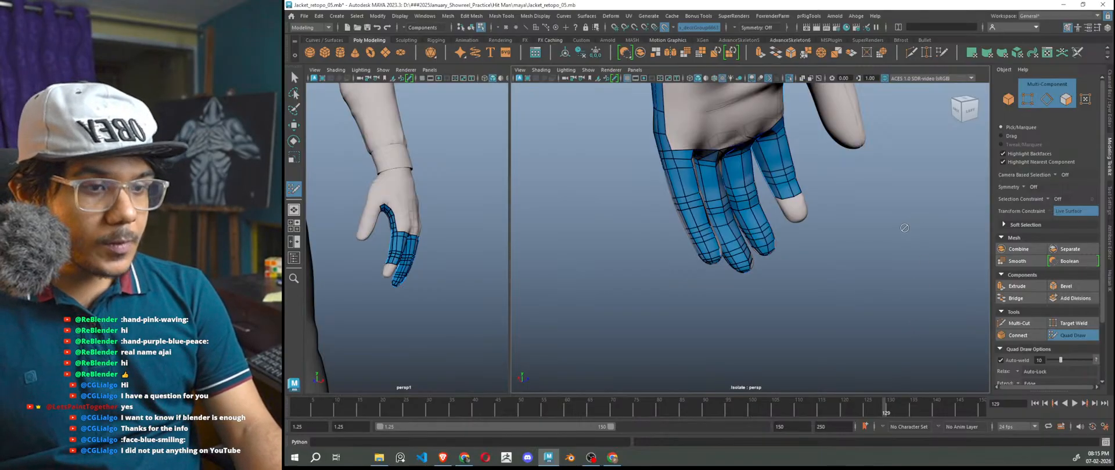
pyautogui.scroll(-5, 750, 303)
pyautogui.keyDown('alt'); pyautogui.moveTo(792, 287); pyautogui.dragTo(759, 284); pyautogui.keyUp('alt')
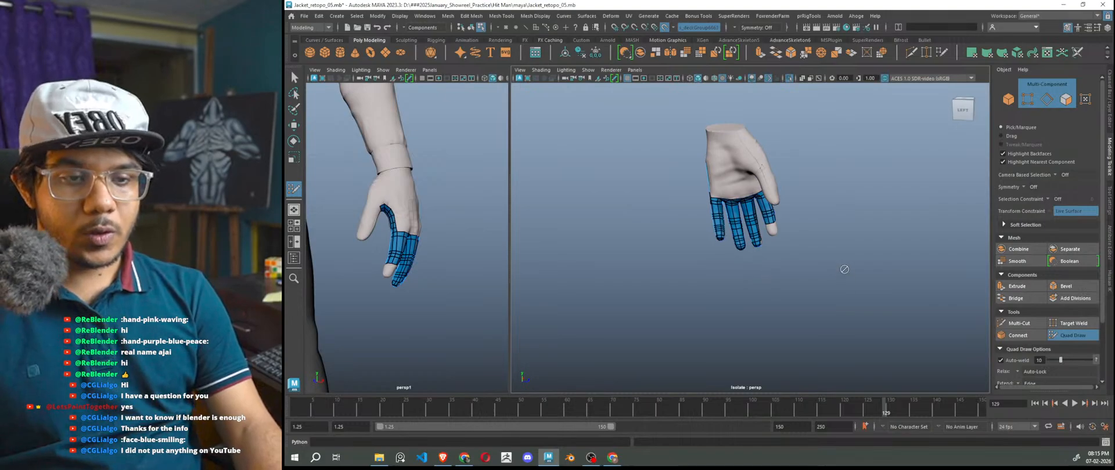
# - Extend the palm-side border edges of the uncapped index finger down toward its tip
pyautogui.scroll(5, 815, 269)
pyautogui.scroll(3, 815, 270)
pyautogui.scroll(5, 793, 285)
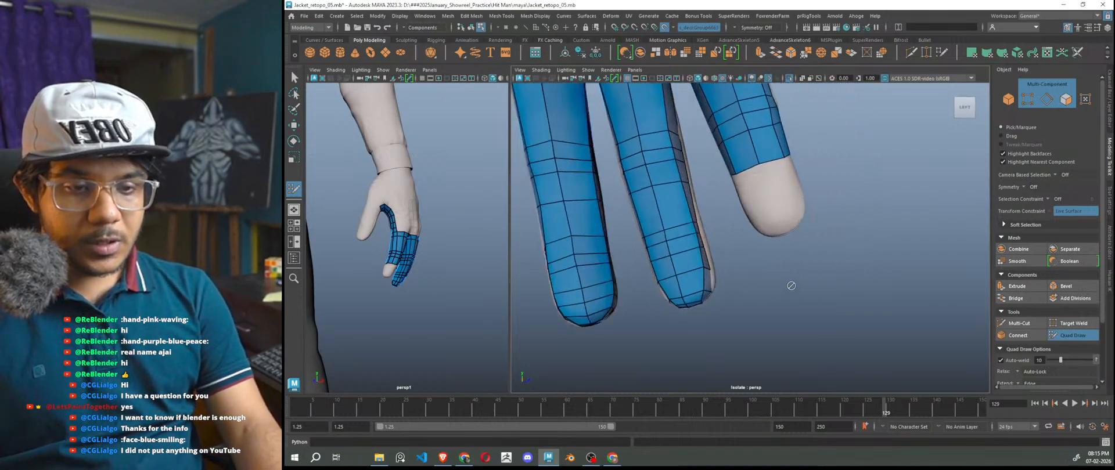
pyautogui.keyDown('alt'); pyautogui.moveTo(792, 273); pyautogui.dragTo(813, 272); pyautogui.keyUp('alt')
pyautogui.press('Tab')
pyautogui.moveTo(754, 153)
pyautogui.mouseDown()
pyautogui.moveTo(785, 218)
pyautogui.moveTo(775, 213)
pyautogui.mouseUp()
pyautogui.press('Tab')
pyautogui.moveTo(776, 142)
pyautogui.mouseDown()
pyautogui.moveTo(803, 225)
pyautogui.moveTo(806, 208)
pyautogui.moveTo(625, 225)
pyautogui.mouseUp()
# - Extend the back-side border edges of the index finger toward its tip and add crosswise edge loops near the last joint
pyautogui.keyDown('alt'); pyautogui.moveTo(625, 225); pyautogui.dragTo(665, 227, button='right'); pyautogui.keyUp('alt')
pyautogui.keyDown('alt'); pyautogui.moveTo(665, 227); pyautogui.dragTo(675, 236); pyautogui.keyUp('alt')
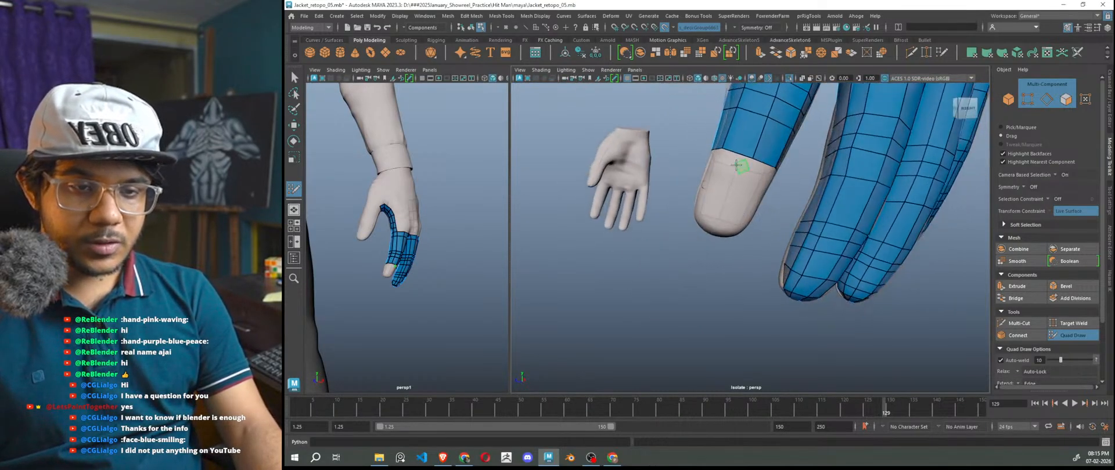
pyautogui.keyDown('ctrl'); pyautogui.moveTo(731, 177); pyautogui.dragTo(718, 218); pyautogui.keyUp('ctrl')
pyautogui.moveTo(746, 184)
pyautogui.keyDown('alt'); pyautogui.mouseDown()
pyautogui.moveTo(716, 184)
pyautogui.moveTo(731, 211)
pyautogui.mouseUp(); pyautogui.keyUp('alt')
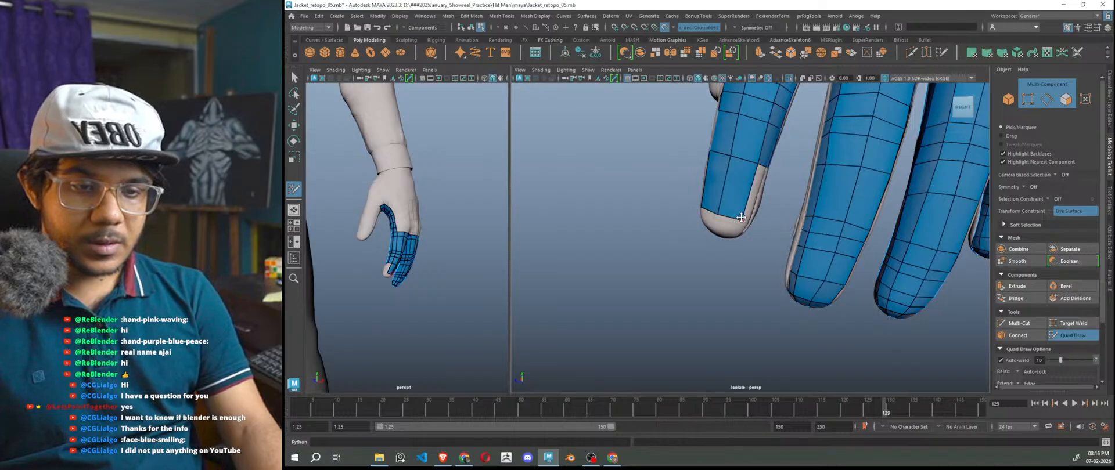
pyautogui.keyDown('alt'); pyautogui.moveTo(738, 218); pyautogui.dragTo(769, 247); pyautogui.keyUp('alt')
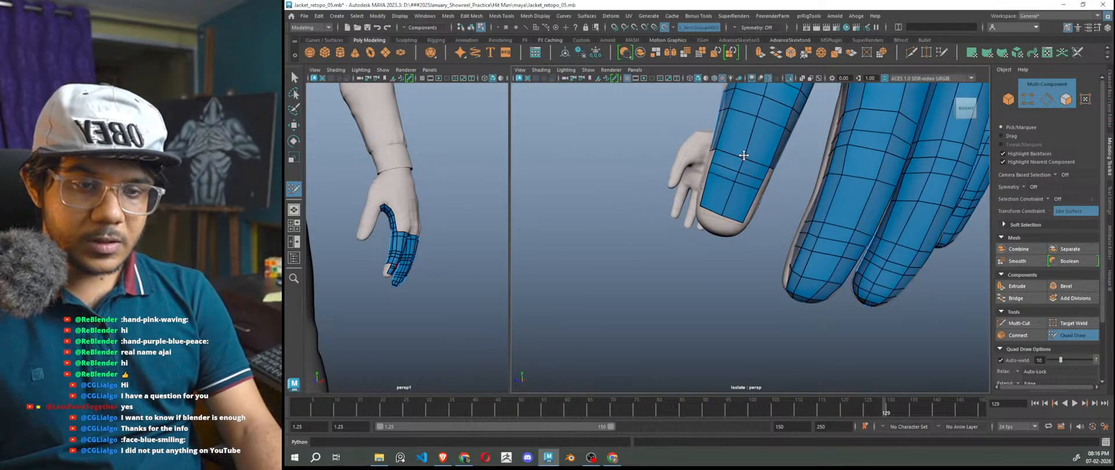
# - Examine the open gap along the side of the index fingertip and the edge flow leading into it
pyautogui.keyDown('alt'); pyautogui.moveTo(747, 149); pyautogui.dragTo(904, 247); pyautogui.keyUp('alt')
pyautogui.scroll(3, 894, 245)
pyautogui.keyDown('alt'); pyautogui.moveTo(797, 214); pyautogui.dragTo(734, 251); pyautogui.keyUp('alt')
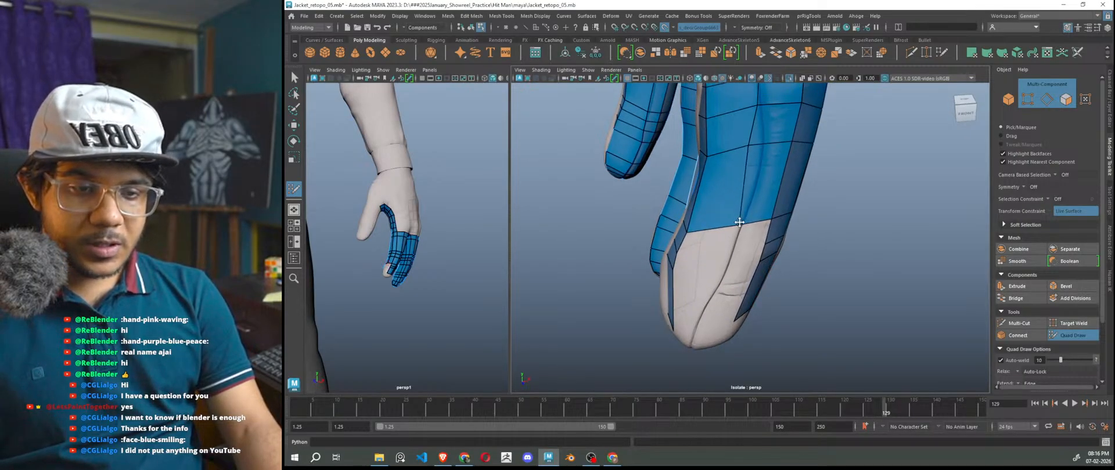
pyautogui.keyDown('alt'); pyautogui.moveTo(754, 208); pyautogui.dragTo(748, 233); pyautogui.keyUp('alt')
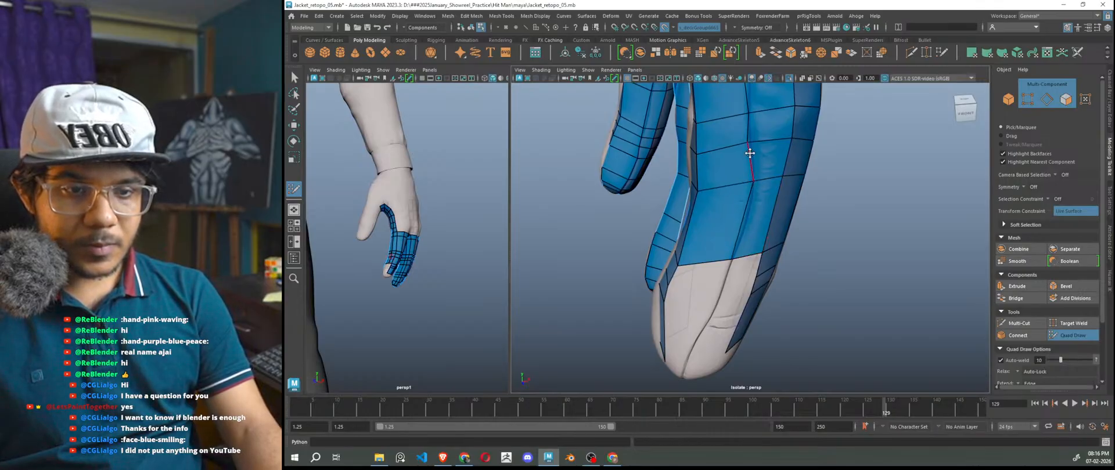
pyautogui.scroll(-5, 769, 247)
pyautogui.keyDown('alt'); pyautogui.moveTo(771, 247); pyautogui.dragTo(1024, 230); pyautogui.keyUp('alt')
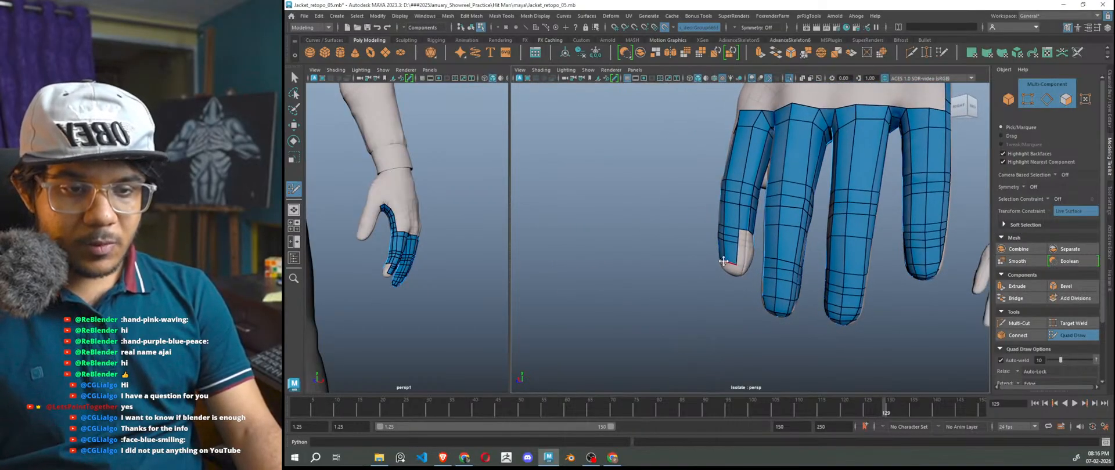
pyautogui.scroll(5, 750, 222)
pyautogui.keyDown('alt'); pyautogui.moveTo(741, 207); pyautogui.dragTo(747, 233); pyautogui.keyUp('alt')
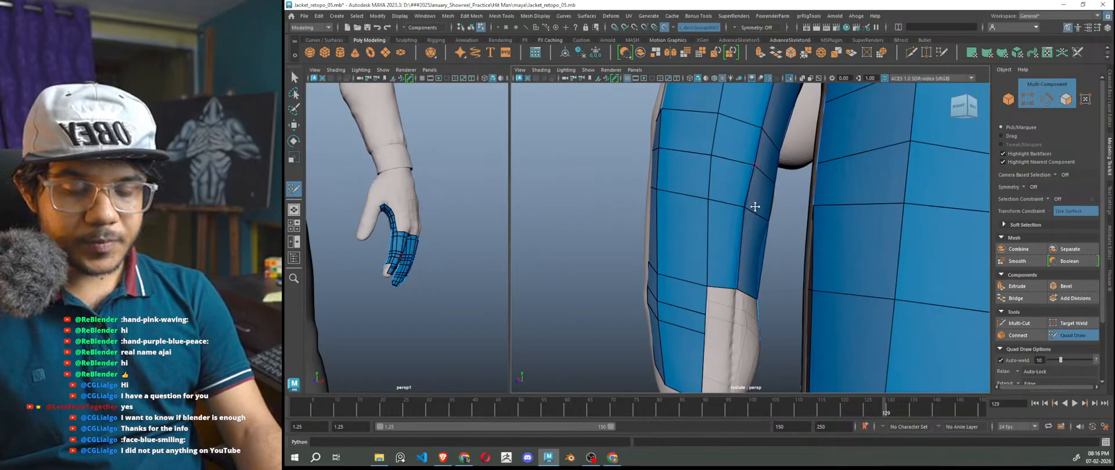
pyautogui.scroll(-4, 753, 196)
pyautogui.keyDown('alt'); pyautogui.moveTo(754, 201); pyautogui.dragTo(897, 302); pyautogui.keyUp('alt')
# - Fill a row of quads across the index finger's side gap, joining the palm and back strips, and nudge the adjoining border vertex
pyautogui.scroll(4, 784, 325)
pyautogui.keyDown('alt'); pyautogui.moveTo(773, 331); pyautogui.dragTo(779, 271, button='middle'); pyautogui.keyUp('alt')
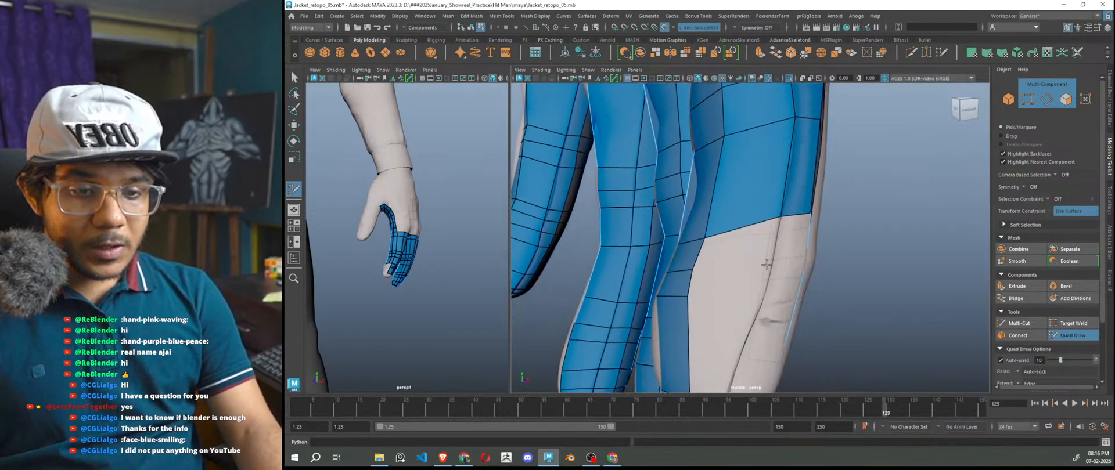
pyautogui.keyDown('shift'); pyautogui.click(735, 255); pyautogui.keyUp('shift')
pyautogui.moveTo(735, 256)
pyautogui.keyDown('alt'); pyautogui.mouseDown()
pyautogui.moveTo(742, 289)
pyautogui.moveTo(710, 271)
pyautogui.moveTo(664, 319)
pyautogui.mouseUp(); pyautogui.keyUp('alt')
pyautogui.keyDown('shift'); pyautogui.click(736, 272); pyautogui.keyUp('shift')
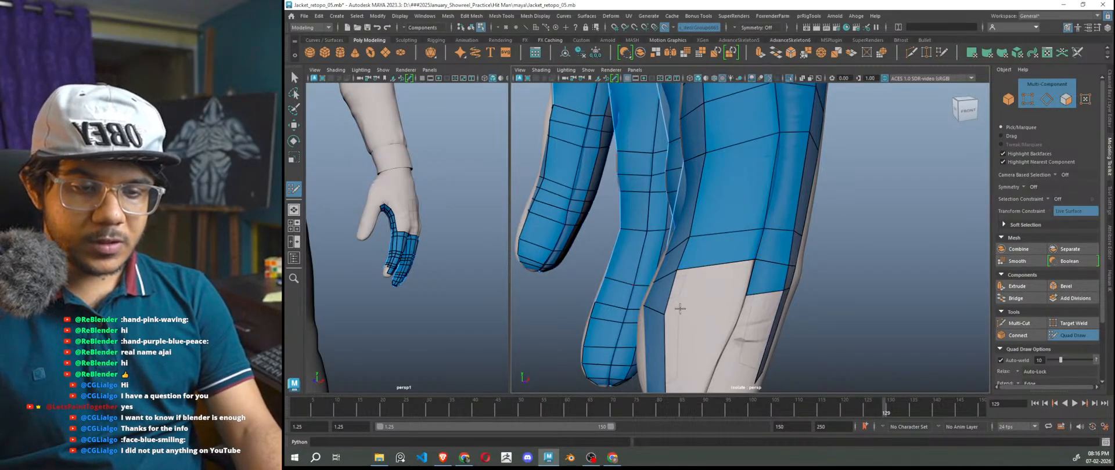
pyautogui.moveTo(661, 306); pyautogui.dragTo(665, 299)
pyautogui.keyDown('shift'); pyautogui.click(710, 281); pyautogui.keyUp('shift')
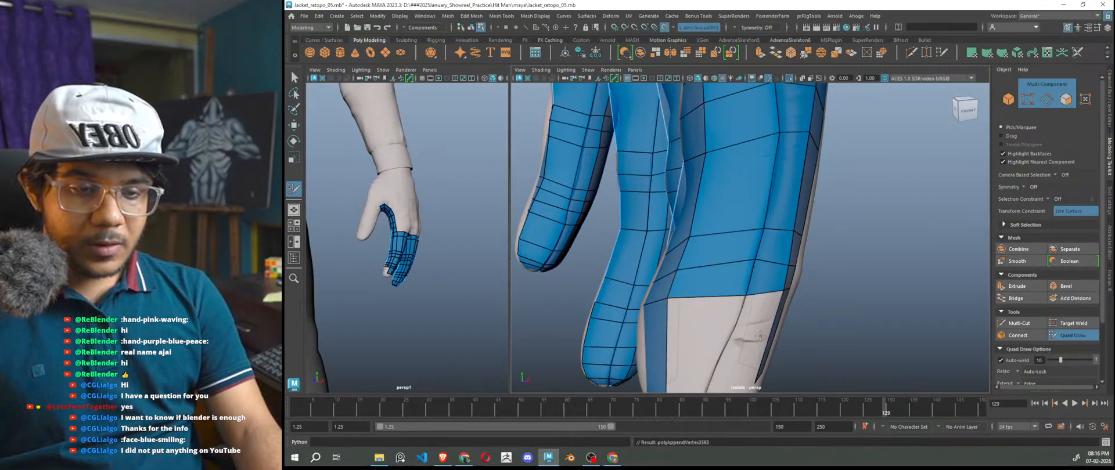
# - Place a vertex in the index finger's side gap and fill the first quads beside the last joint
pyautogui.scroll(-4, 761, 338)
pyautogui.keyDown('alt'); pyautogui.moveTo(775, 339); pyautogui.dragTo(596, 315); pyautogui.keyUp('alt')
pyautogui.keyDown('alt'); pyautogui.moveTo(596, 314); pyautogui.dragTo(854, 272, button='right'); pyautogui.keyUp('alt')
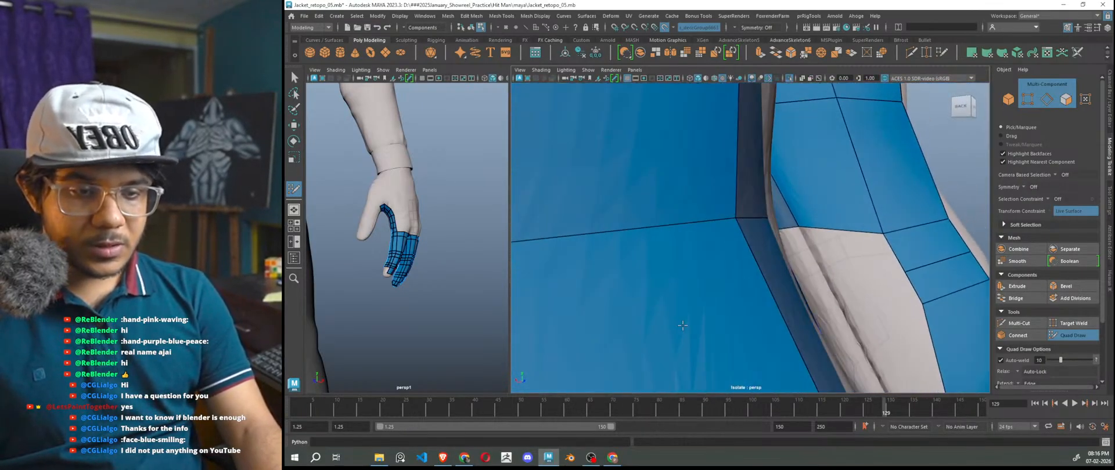
pyautogui.click(818, 268)
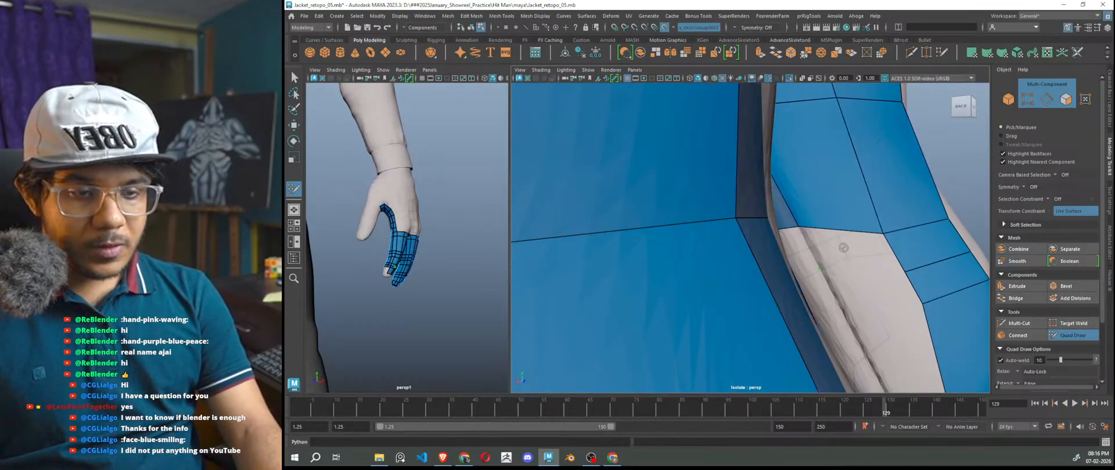
pyautogui.keyDown('alt'); pyautogui.moveTo(868, 287); pyautogui.dragTo(839, 280); pyautogui.keyUp('alt')
pyautogui.keyDown('shift'); pyautogui.click(851, 243); pyautogui.keyUp('shift')
# - Continue the side row of quads past the index finger's last joint toward the tip
pyautogui.moveTo(851, 243)
pyautogui.keyDown('alt'); pyautogui.mouseDown()
pyautogui.moveTo(931, 266)
pyautogui.moveTo(738, 285)
pyautogui.mouseUp(); pyautogui.keyUp('alt')
pyautogui.keyDown('shift'); pyautogui.click(723, 297); pyautogui.keyUp('shift')
pyautogui.click(733, 320)
pyautogui.keyDown('shift'); pyautogui.click(718, 312); pyautogui.keyUp('shift')
pyautogui.keyDown('alt'); pyautogui.moveTo(761, 363); pyautogui.dragTo(645, 349); pyautogui.keyUp('alt')
pyautogui.keyDown('shift'); pyautogui.click(890, 274); pyautogui.keyUp('shift')
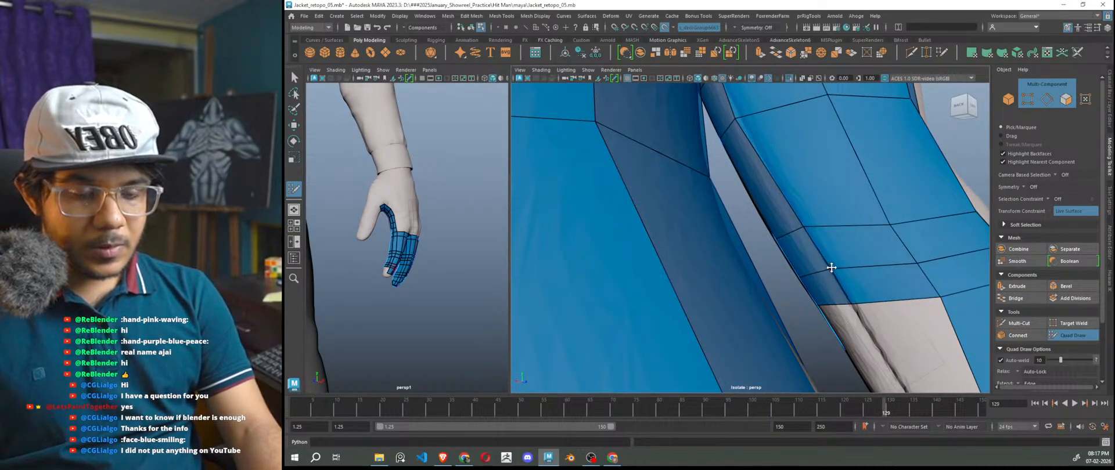
# - Nudge two vertices on the loops around the index finger's last joint to even the edge flow
pyautogui.keyDown('alt'); pyautogui.moveTo(813, 243); pyautogui.dragTo(834, 236); pyautogui.keyUp('alt')
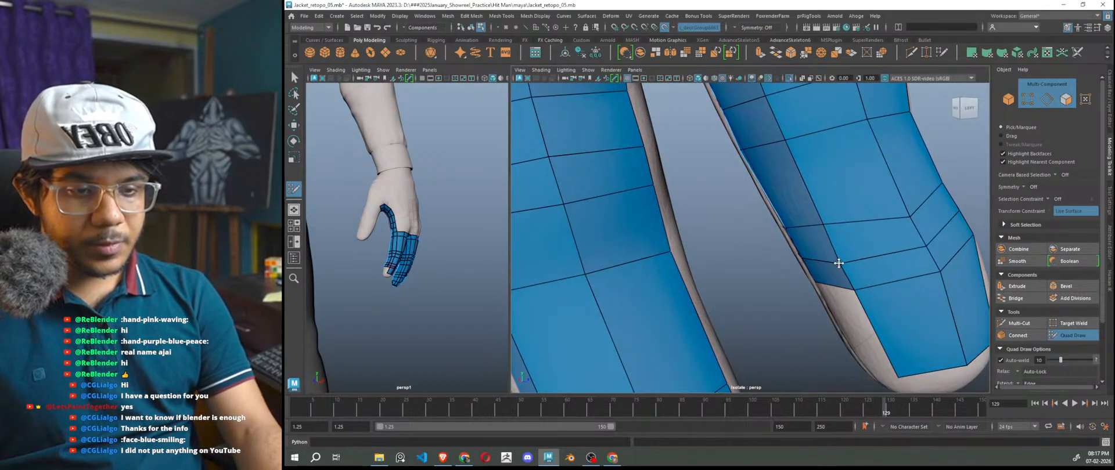
pyautogui.moveTo(912, 227); pyautogui.dragTo(907, 214)
pyautogui.moveTo(937, 271); pyautogui.dragTo(935, 262)
# - Fill the open quads around the index finger between the last joint and the fingertip border
pyautogui.scroll(-6, 934, 265)
pyautogui.moveTo(924, 290)
pyautogui.keyDown('alt'); pyautogui.mouseDown()
pyautogui.moveTo(869, 319)
pyautogui.moveTo(689, 314)
pyautogui.moveTo(805, 315)
pyautogui.moveTo(691, 321)
pyautogui.moveTo(765, 320)
pyautogui.moveTo(762, 340)
pyautogui.mouseUp(); pyautogui.keyUp('alt')
pyautogui.scroll(5, 749, 319)
pyautogui.scroll(3, 762, 340)
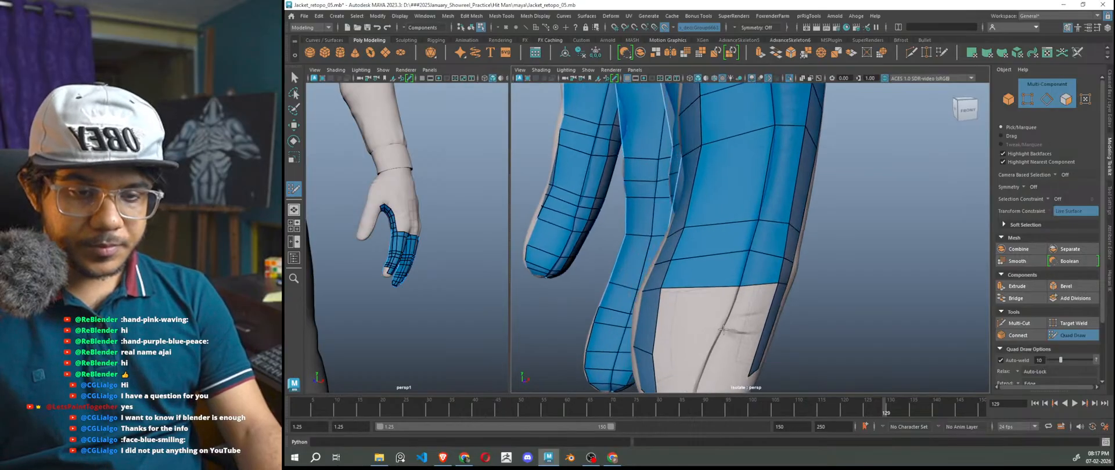
pyautogui.click(707, 365)
pyautogui.keyDown('shift'); pyautogui.click(694, 323); pyautogui.keyUp('shift')
pyautogui.moveTo(742, 359)
pyautogui.keyDown('alt'); pyautogui.mouseDown()
pyautogui.moveTo(628, 322)
pyautogui.moveTo(573, 325)
pyautogui.moveTo(733, 346)
pyautogui.mouseUp(); pyautogui.keyUp('alt')
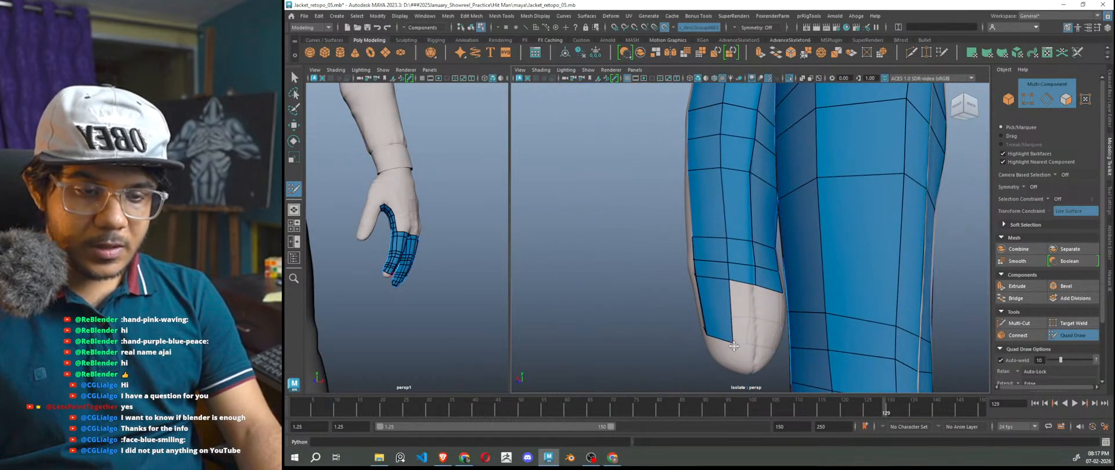
pyautogui.keyDown('shift'); pyautogui.click(743, 309); pyautogui.keyUp('shift')
pyautogui.keyDown('alt'); pyautogui.moveTo(758, 359); pyautogui.dragTo(662, 357); pyautogui.keyUp('alt')
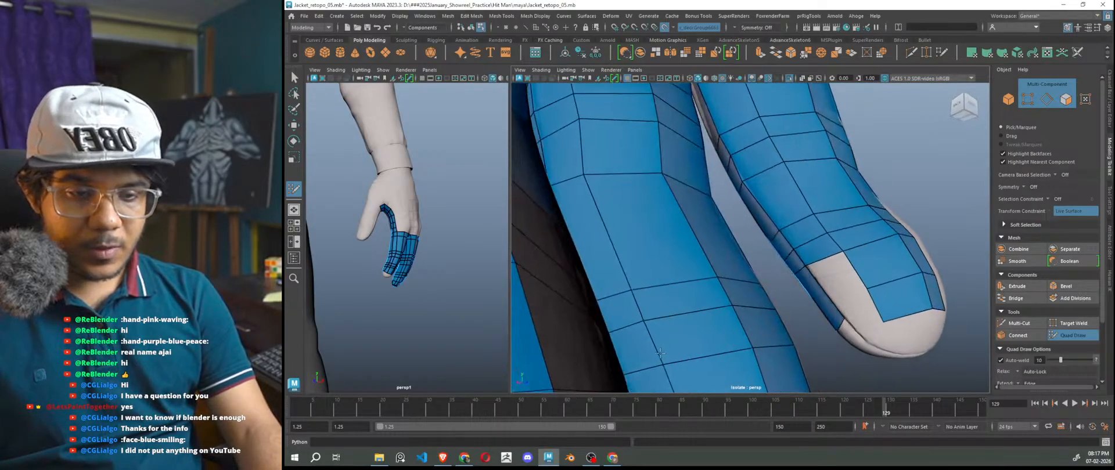
pyautogui.keyDown('shift'); pyautogui.click(855, 284); pyautogui.keyUp('shift')
# - Fill the first cap quads inward from the index fingertip's border, working across its underside
pyautogui.moveTo(855, 284)
pyautogui.keyDown('alt'); pyautogui.mouseDown()
pyautogui.moveTo(900, 324)
pyautogui.moveTo(862, 314)
pyautogui.moveTo(888, 332)
pyautogui.moveTo(856, 339)
pyautogui.moveTo(836, 325)
pyautogui.moveTo(623, 301)
pyautogui.moveTo(644, 320)
pyautogui.moveTo(715, 285)
pyautogui.moveTo(743, 269)
pyautogui.moveTo(656, 280)
pyautogui.moveTo(687, 288)
pyautogui.moveTo(648, 268)
pyautogui.moveTo(777, 221)
pyautogui.mouseUp(); pyautogui.keyUp('alt')
pyautogui.keyDown('shift'); pyautogui.click(627, 299); pyautogui.keyUp('shift')
pyautogui.keyDown('shift'); pyautogui.click(677, 257); pyautogui.keyUp('shift')
pyautogui.keyDown('shift'); pyautogui.click(708, 261); pyautogui.keyUp('shift')
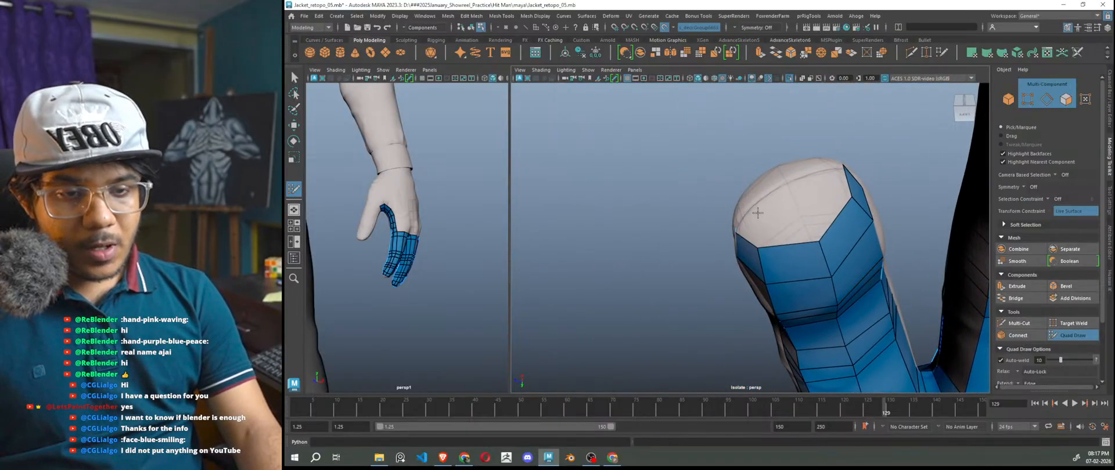
pyautogui.keyDown('shift'); pyautogui.click(781, 226); pyautogui.keyUp('shift')
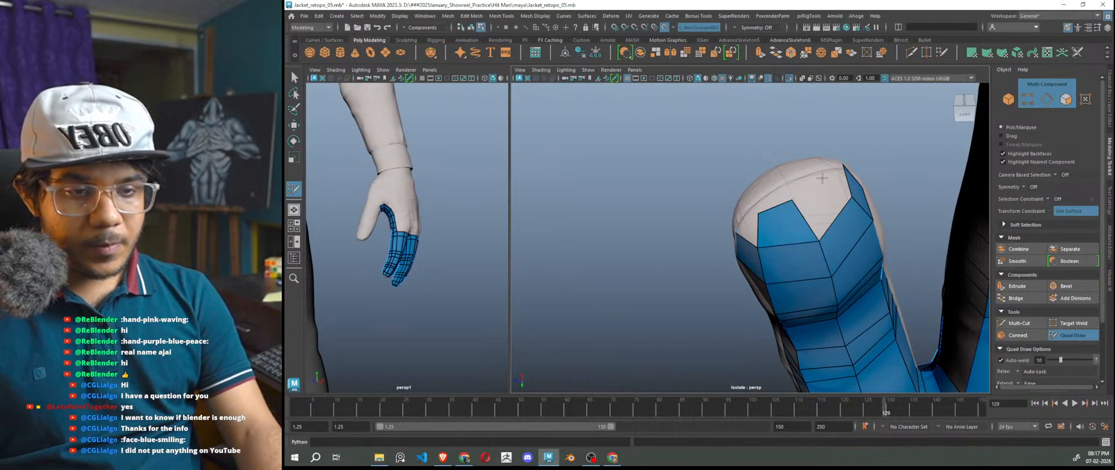
pyautogui.keyDown('shift'); pyautogui.click(823, 208); pyautogui.keyUp('shift')
pyautogui.keyDown('alt'); pyautogui.moveTo(836, 269); pyautogui.dragTo(781, 265); pyautogui.keyUp('alt')
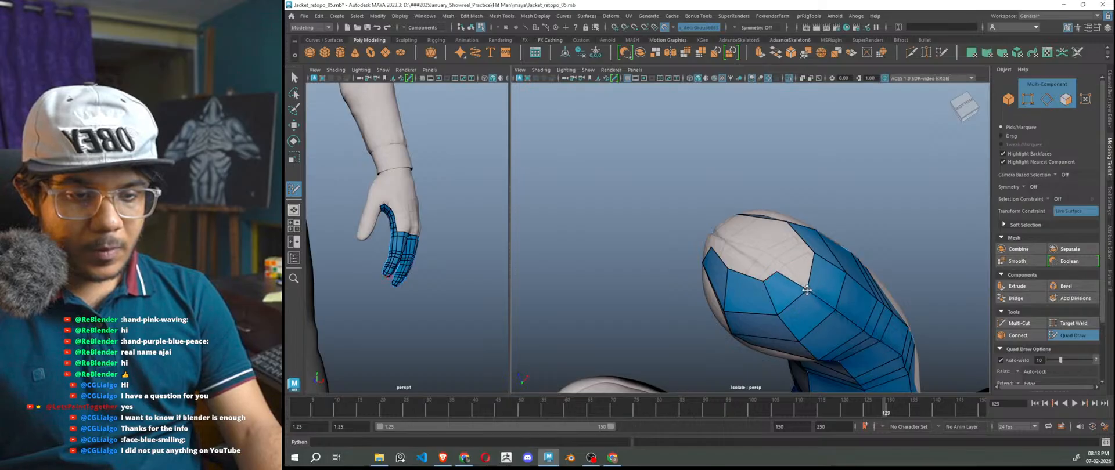
pyautogui.keyDown('shift'); pyautogui.click(794, 262); pyautogui.keyUp('shift')
# - Add cap quads along the back edge of the index fingertip's opening
pyautogui.keyDown('alt'); pyautogui.moveTo(794, 262); pyautogui.dragTo(849, 332); pyautogui.keyUp('alt')
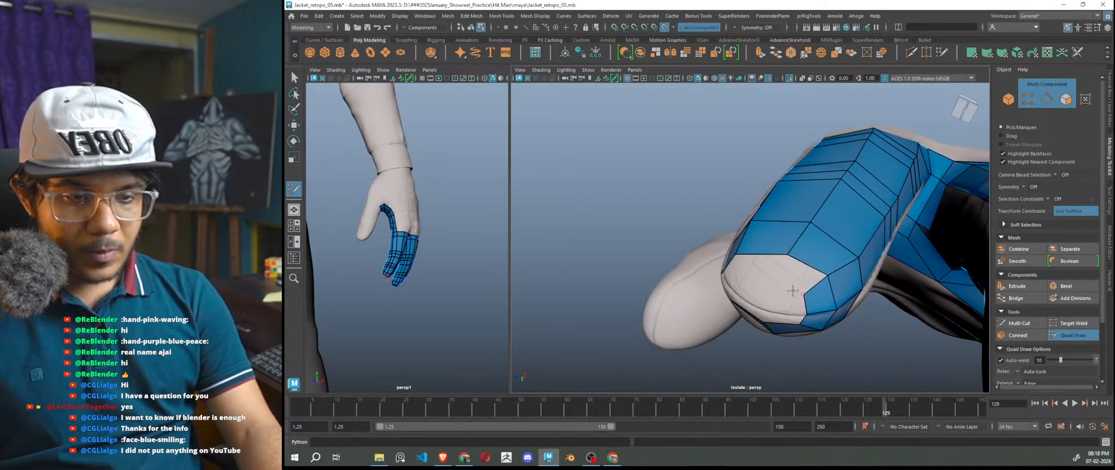
pyautogui.keyDown('alt'); pyautogui.moveTo(797, 308); pyautogui.dragTo(758, 303); pyautogui.keyUp('alt')
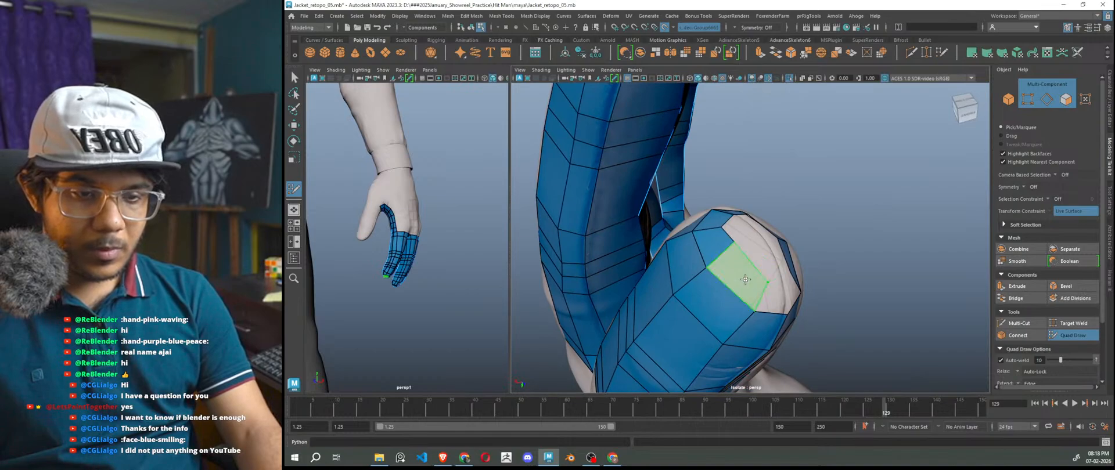
pyautogui.keyDown('shift'); pyautogui.click(746, 279); pyautogui.keyUp('shift')
pyautogui.keyDown('alt'); pyautogui.moveTo(749, 328); pyautogui.dragTo(724, 320); pyautogui.keyUp('alt')
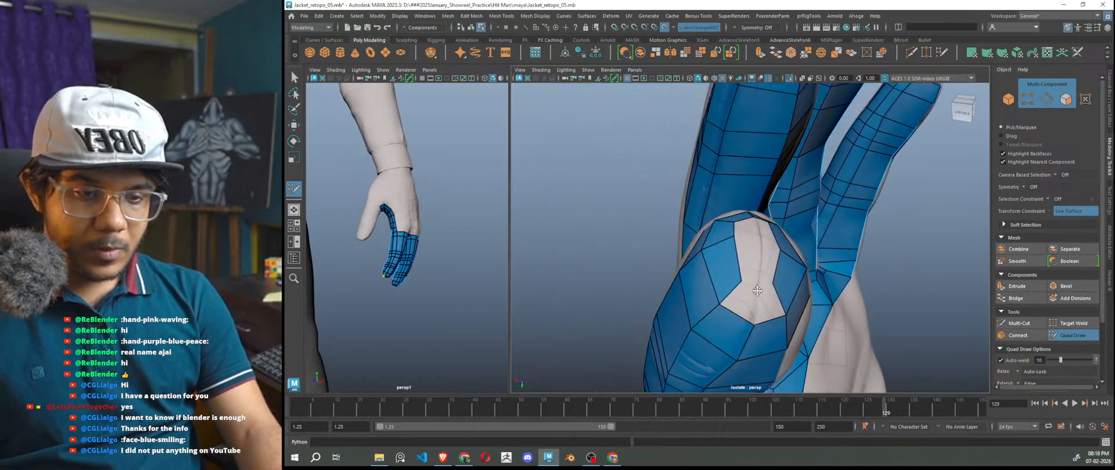
pyautogui.keyDown('shift'); pyautogui.click(768, 307); pyautogui.keyUp('shift')
pyautogui.keyDown('alt'); pyautogui.moveTo(772, 331); pyautogui.dragTo(729, 353); pyautogui.keyUp('alt')
# - Close the remaining hole in the index fingertip cap with quads and insert an edge loop on the finger
pyautogui.keyDown('shift'); pyautogui.click(733, 259); pyautogui.keyUp('shift')
pyautogui.keyDown('shift'); pyautogui.click(749, 269); pyautogui.keyUp('shift')
pyautogui.keyDown('shift'); pyautogui.click(756, 222); pyautogui.keyUp('shift')
pyautogui.keyDown('alt'); pyautogui.moveTo(804, 297); pyautogui.dragTo(892, 320); pyautogui.keyUp('alt')
pyautogui.scroll(-4, 791, 293)
pyautogui.keyDown('ctrl'); pyautogui.click(845, 293); pyautogui.keyUp('ctrl')
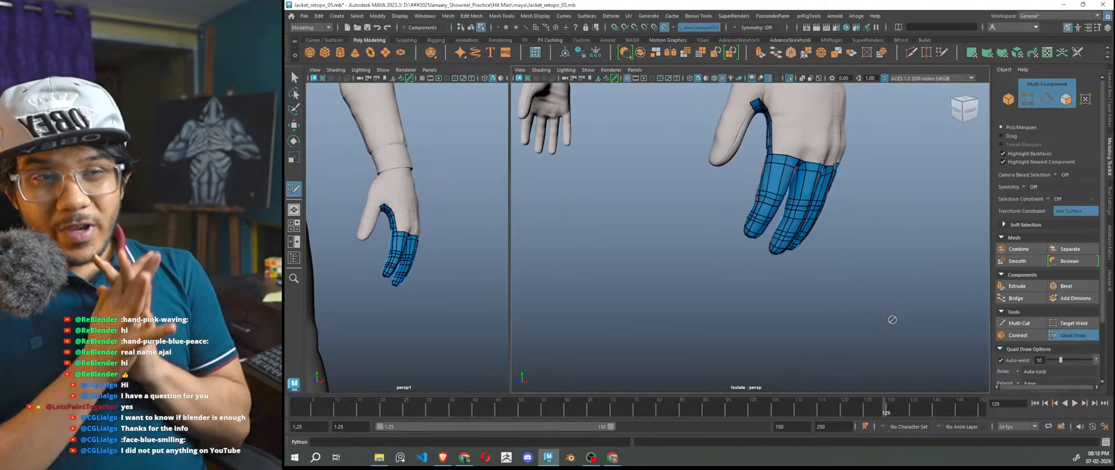
# - Start a quad strip along the wrist opening on the back of the hand by filling its first two quads
pyautogui.keyDown('alt'); pyautogui.moveTo(892, 320); pyautogui.dragTo(831, 327); pyautogui.keyUp('alt')
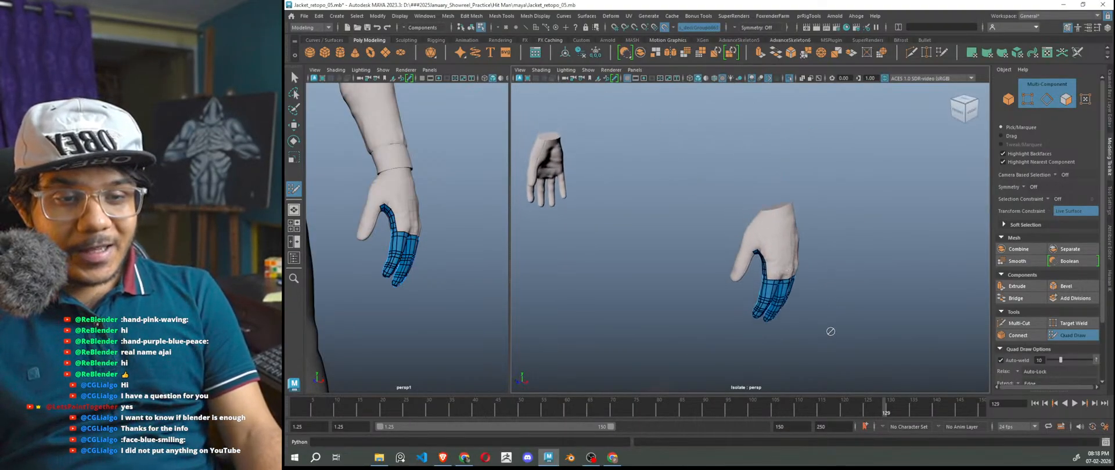
pyautogui.scroll(8, 830, 325)
pyautogui.keyDown('alt'); pyautogui.moveTo(800, 246); pyautogui.dragTo(763, 235); pyautogui.keyUp('alt')
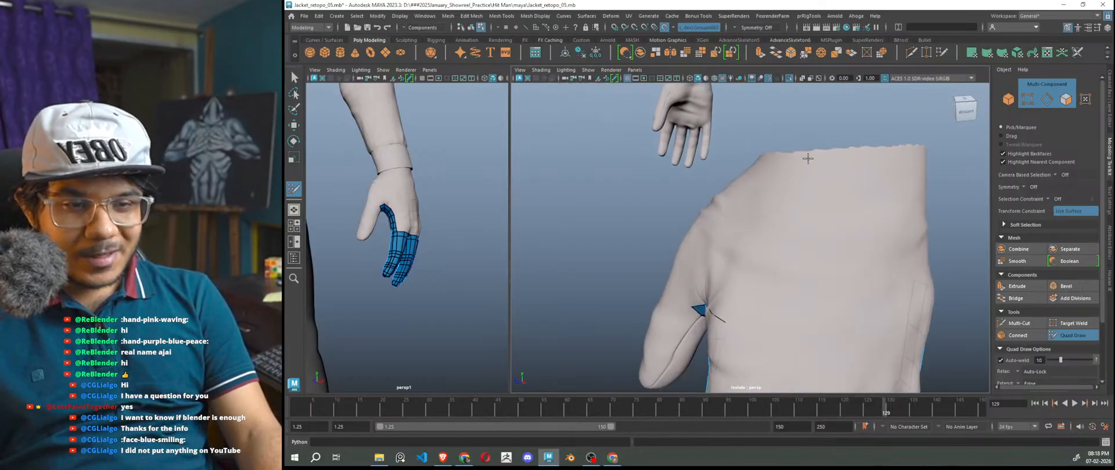
pyautogui.keyDown('shift'); pyautogui.click(837, 168); pyautogui.keyUp('shift')
pyautogui.keyDown('alt'); pyautogui.moveTo(837, 168); pyautogui.dragTo(833, 199); pyautogui.keyUp('alt')
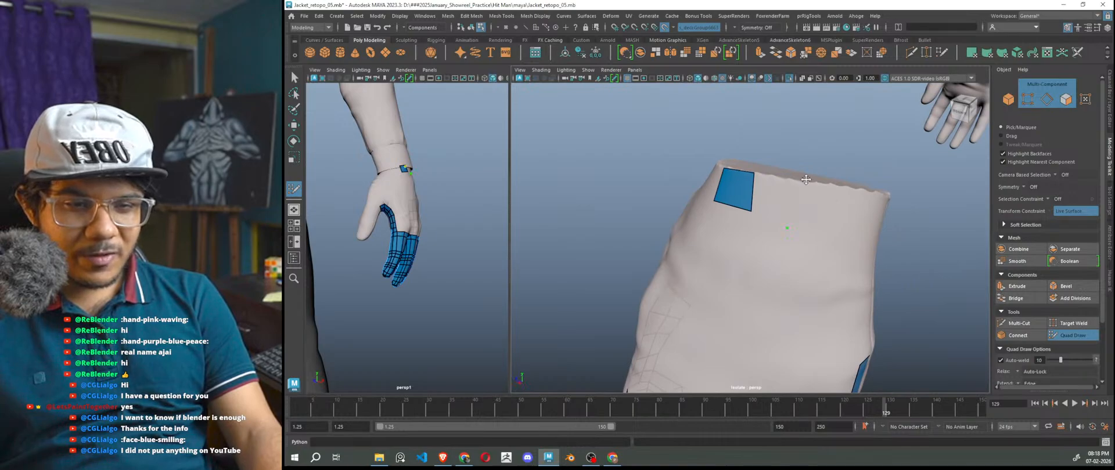
pyautogui.keyDown('shift'); pyautogui.click(788, 224); pyautogui.keyUp('shift')
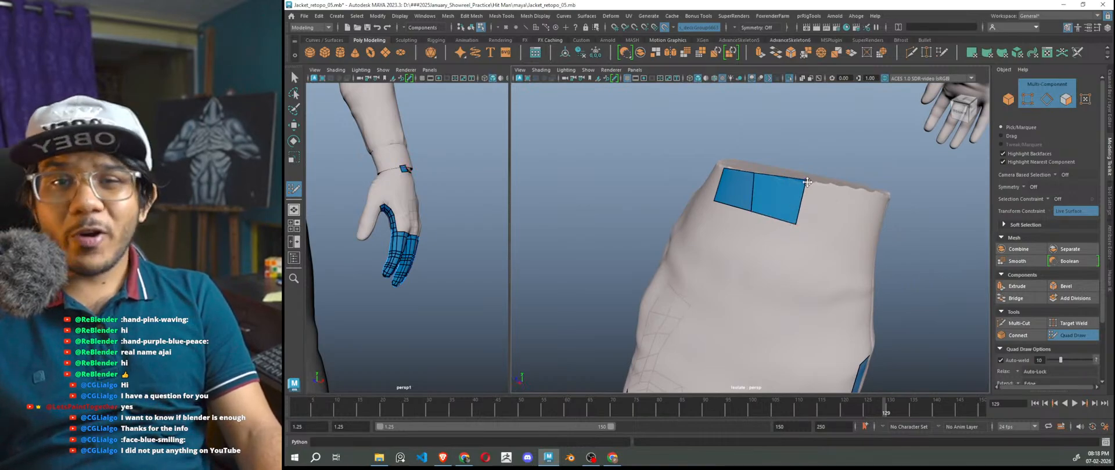
# - Add a third quad to the wrist strip, undoing a misplaced first attempt
pyautogui.keyDown('alt'); pyautogui.moveTo(807, 183); pyautogui.dragTo(808, 235); pyautogui.keyUp('alt')
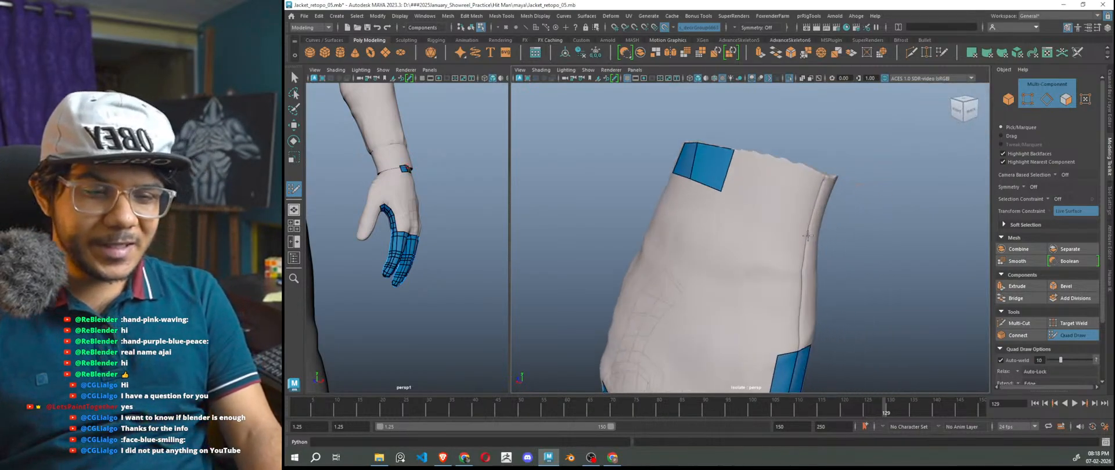
pyautogui.click(780, 157)
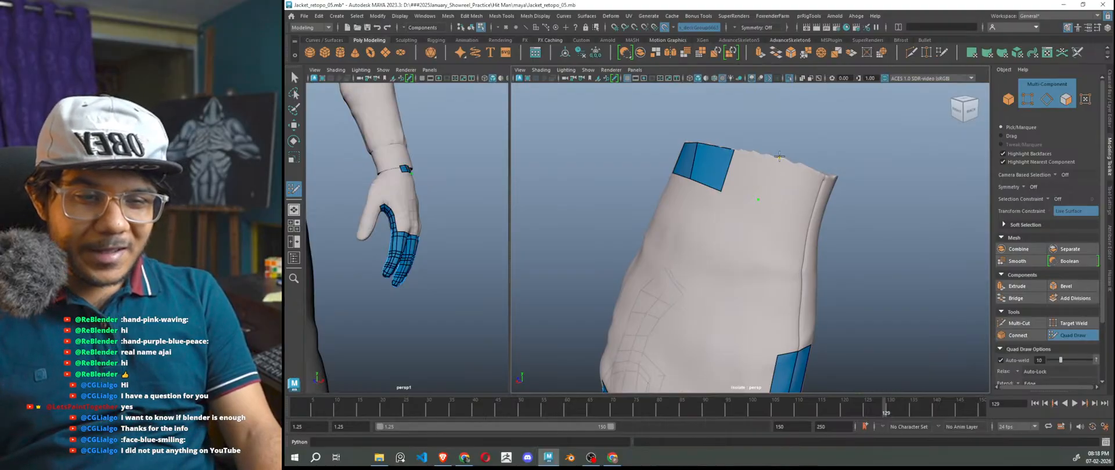
pyautogui.keyDown('shift'); pyautogui.click(751, 176); pyautogui.keyUp('shift')
pyautogui.hotkey('ctrl', 'z')
pyautogui.moveTo(755, 176)
pyautogui.keyDown('alt'); pyautogui.mouseDown()
pyautogui.moveTo(792, 227)
pyautogui.moveTo(854, 209)
pyautogui.moveTo(875, 265)
pyautogui.moveTo(909, 279)
pyautogui.mouseUp(); pyautogui.keyUp('alt')
pyautogui.keyDown('shift'); pyautogui.click(871, 267); pyautogui.keyUp('shift')
# - Examine the palm and back of the hand to compare the wrist strip with the finger topology
pyautogui.keyDown('alt'); pyautogui.moveTo(909, 278); pyautogui.dragTo(846, 298, button='right'); pyautogui.keyUp('alt')
pyautogui.keyDown('alt'); pyautogui.moveTo(846, 299); pyautogui.dragTo(859, 306); pyautogui.keyUp('alt')
pyautogui.keyDown('alt'); pyautogui.moveTo(723, 260); pyautogui.dragTo(885, 241); pyautogui.keyUp('alt')
pyautogui.keyDown('alt'); pyautogui.moveTo(818, 272); pyautogui.dragTo(653, 280); pyautogui.keyUp('alt')
pyautogui.keyDown('alt'); pyautogui.moveTo(727, 201); pyautogui.dragTo(892, 253); pyautogui.keyUp('alt')
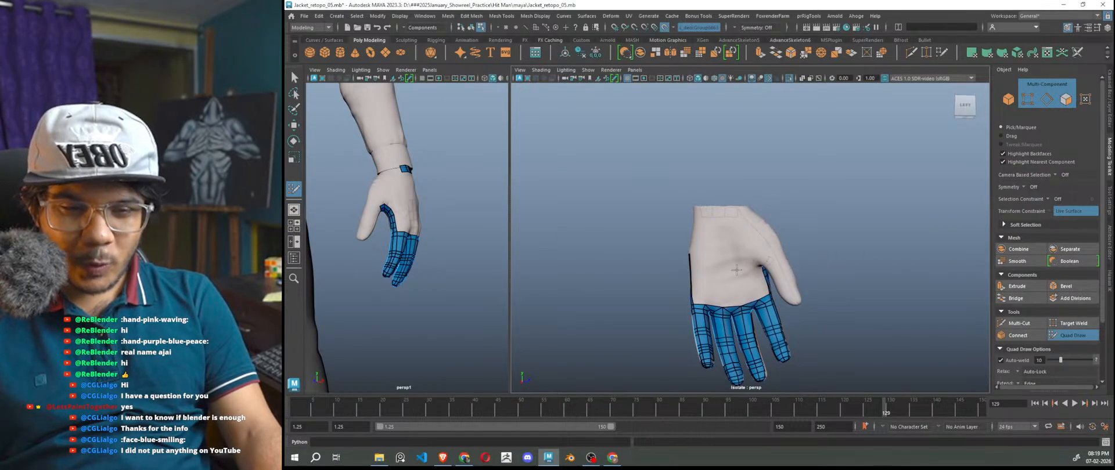
pyautogui.keyDown('alt'); pyautogui.moveTo(743, 218); pyautogui.dragTo(558, 263); pyautogui.keyUp('alt')
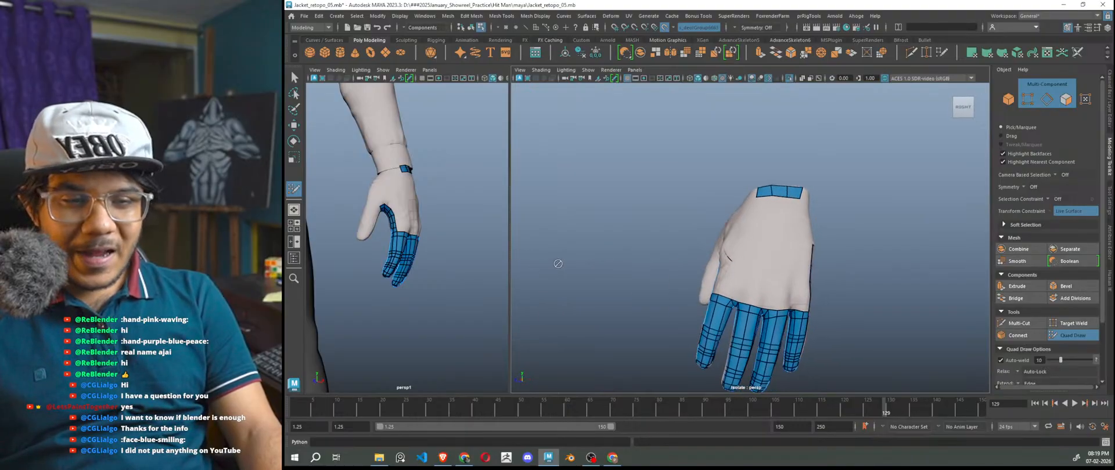
pyautogui.scroll(3, 768, 222)
pyautogui.keyDown('alt'); pyautogui.moveTo(826, 224); pyautogui.dragTo(792, 236); pyautogui.keyUp('alt')
pyautogui.keyDown('alt'); pyautogui.moveTo(797, 234); pyautogui.dragTo(780, 242, button='middle'); pyautogui.keyUp('alt')
# - Fill a fourth quad on the wrist strip and move its outer vertex along the wrist edge
pyautogui.scroll(4, 779, 242)
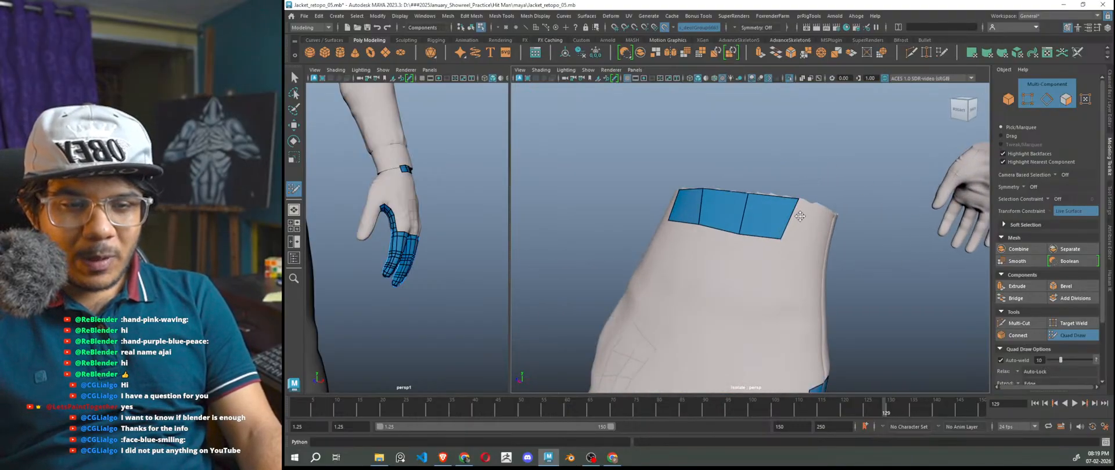
pyautogui.scroll(2, 800, 217)
pyautogui.keyDown('alt'); pyautogui.moveTo(818, 192); pyautogui.dragTo(715, 270); pyautogui.keyUp('alt')
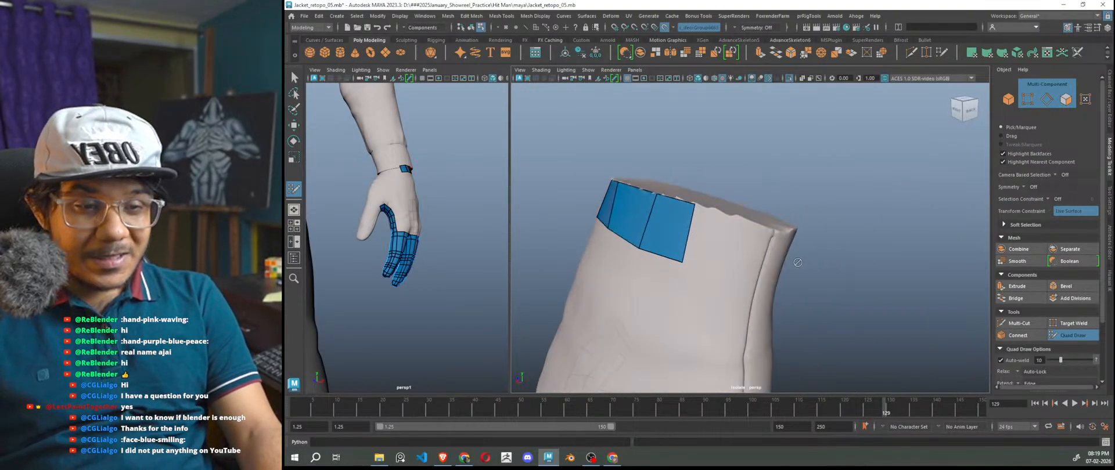
pyautogui.click(716, 270)
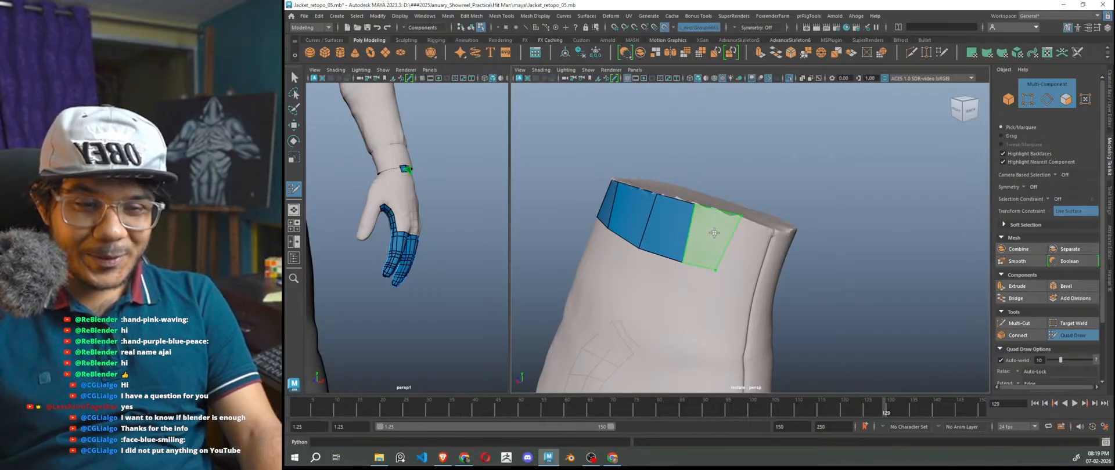
pyautogui.keyDown('shift'); pyautogui.click(714, 233); pyautogui.keyUp('shift')
pyautogui.moveTo(744, 216); pyautogui.dragTo(751, 220)
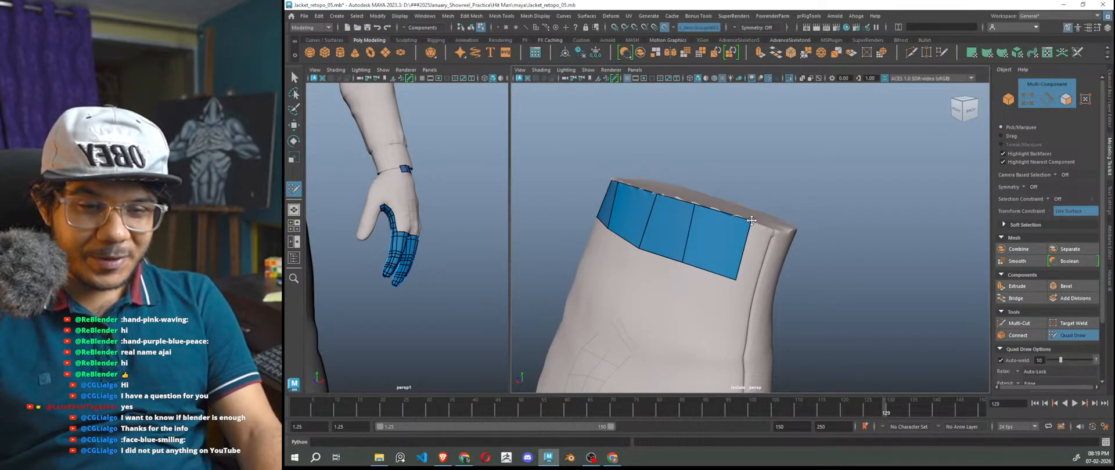
# - Reposition the wrist strip's vertices and edges to even out the quad spacing
pyautogui.keyDown('alt'); pyautogui.moveTo(734, 279); pyautogui.dragTo(654, 250); pyautogui.keyUp('alt')
pyautogui.moveTo(655, 192); pyautogui.dragTo(659, 201)
pyautogui.moveTo(632, 235); pyautogui.dragTo(857, 312)
pyautogui.keyDown('alt'); pyautogui.moveTo(794, 217); pyautogui.dragTo(617, 241); pyautogui.keyUp('alt')
pyautogui.moveTo(599, 214); pyautogui.dragTo(618, 219)
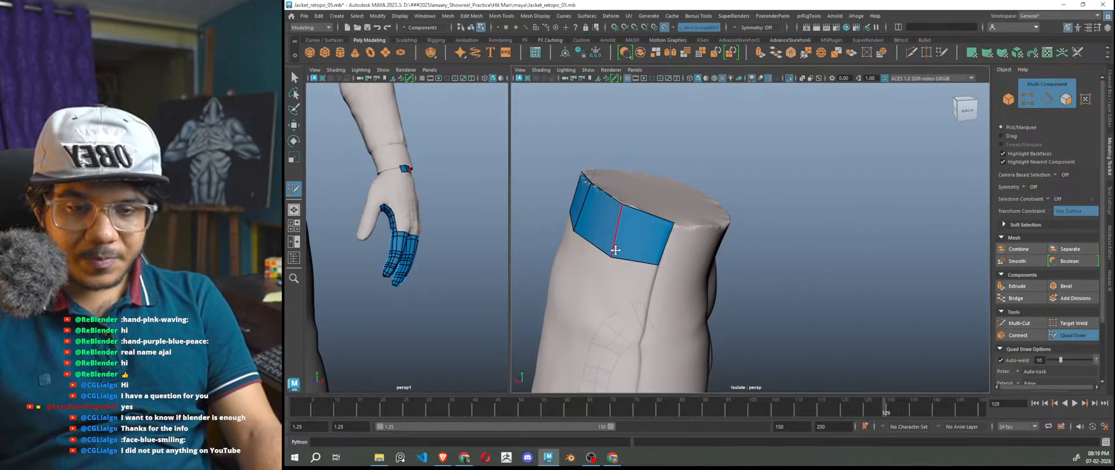
# - Extend the wrist strip around the opening and fill quads to complete the band
pyautogui.keyDown('alt'); pyautogui.moveTo(657, 291); pyautogui.dragTo(585, 225); pyautogui.keyUp('alt')
pyautogui.moveTo(571, 178)
pyautogui.mouseDown()
pyautogui.moveTo(615, 192)
pyautogui.moveTo(592, 239)
pyautogui.moveTo(610, 210)
pyautogui.moveTo(685, 226)
pyautogui.moveTo(714, 212)
pyautogui.moveTo(747, 230)
pyautogui.moveTo(769, 220)
pyautogui.moveTo(776, 199)
pyautogui.moveTo(817, 190)
pyautogui.moveTo(810, 236)
pyautogui.moveTo(840, 276)
pyautogui.mouseUp()
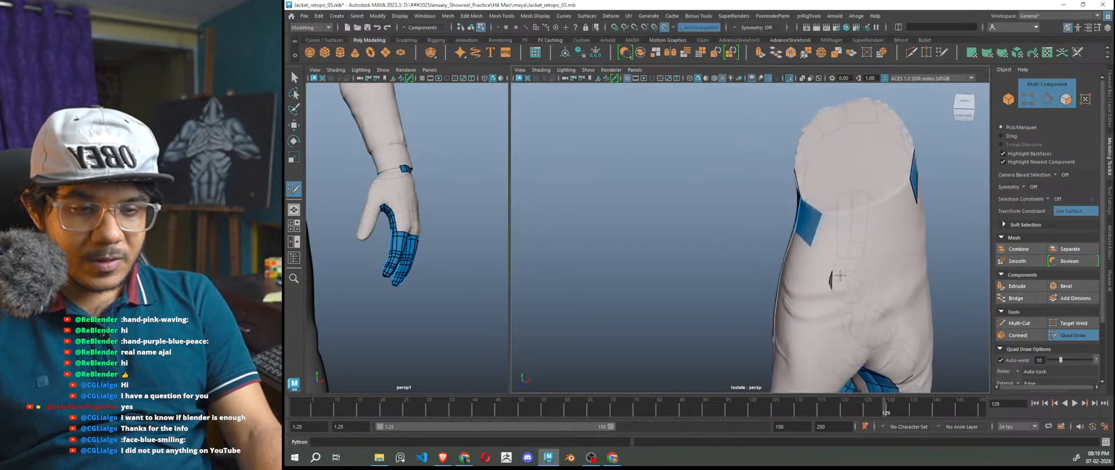
pyautogui.moveTo(818, 230)
pyautogui.mouseDown()
pyautogui.moveTo(866, 227)
pyautogui.moveTo(822, 239)
pyautogui.mouseUp()
pyautogui.keyDown('shift'); pyautogui.click(822, 239); pyautogui.keyUp('shift')
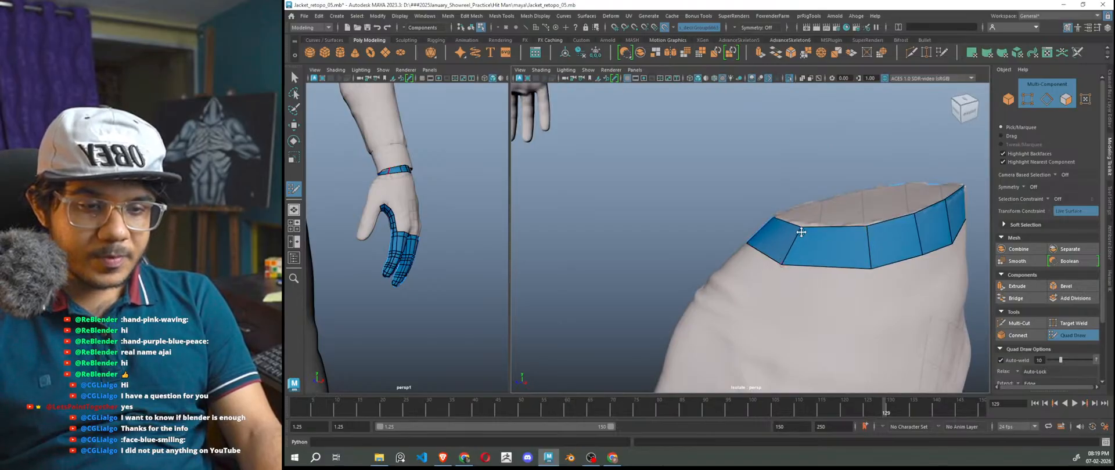
# - Extend a strip of quads from the web between thumb and index finger into the palm
pyautogui.scroll(-5, 807, 237)
pyautogui.keyDown('alt'); pyautogui.moveTo(807, 237); pyautogui.dragTo(986, 231); pyautogui.keyUp('alt')
pyautogui.keyDown('alt'); pyautogui.moveTo(759, 338); pyautogui.dragTo(748, 239, button='middle'); pyautogui.keyUp('alt')
pyautogui.scroll(4, 722, 265)
pyautogui.scroll(4, 722, 265)
pyautogui.scroll(2, 807, 266)
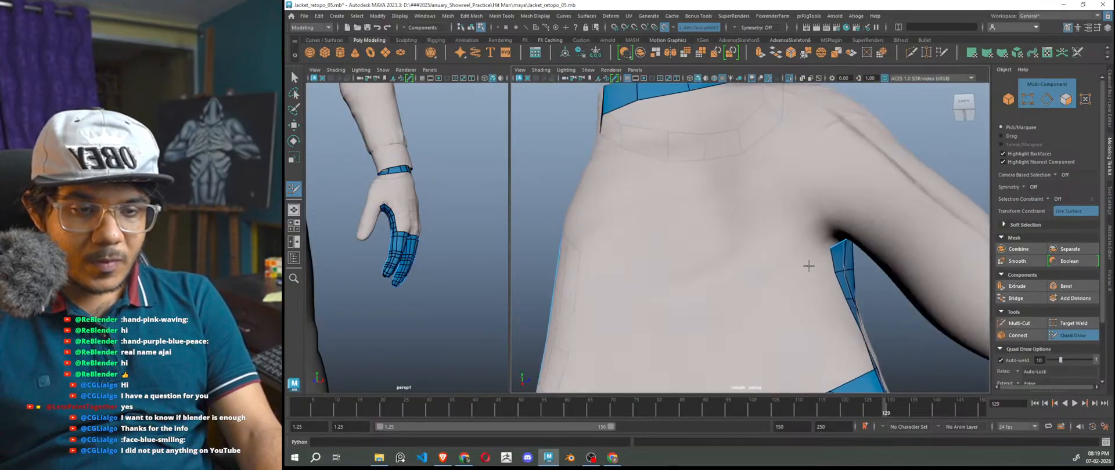
pyautogui.moveTo(829, 263)
pyautogui.mouseDown()
pyautogui.moveTo(741, 229)
pyautogui.moveTo(748, 217)
pyautogui.moveTo(706, 198)
pyautogui.moveTo(699, 209)
pyautogui.moveTo(701, 198)
pyautogui.mouseUp()
pyautogui.scroll(-5, 724, 221)
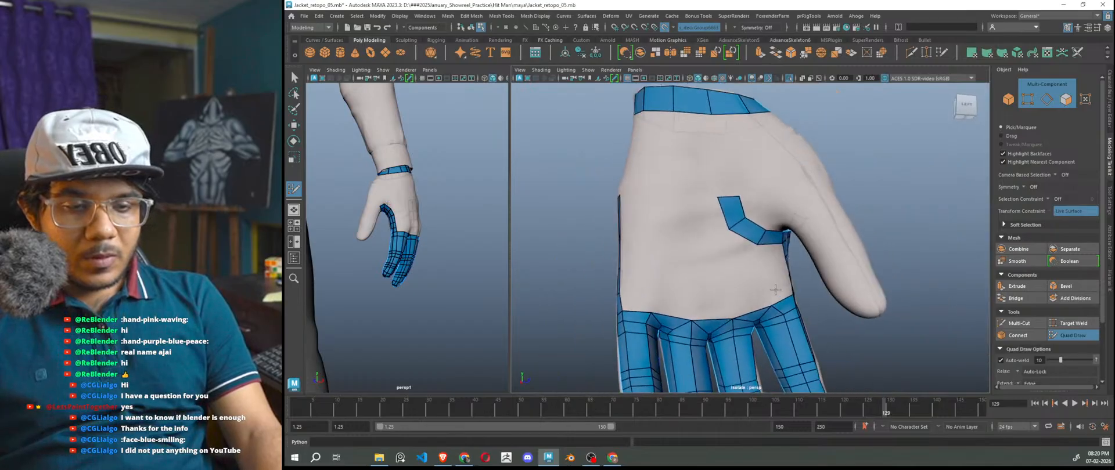
# - Extend the palm strip toward the wrist and fill two quads joining it to the wrist band
pyautogui.keyDown('alt'); pyautogui.moveTo(755, 276); pyautogui.dragTo(774, 296); pyautogui.keyUp('alt')
pyautogui.keyDown('alt'); pyautogui.moveTo(774, 296); pyautogui.dragTo(772, 316, button='middle'); pyautogui.keyUp('alt')
pyautogui.scroll(2, 772, 316)
pyautogui.moveTo(767, 284); pyautogui.dragTo(776, 232)
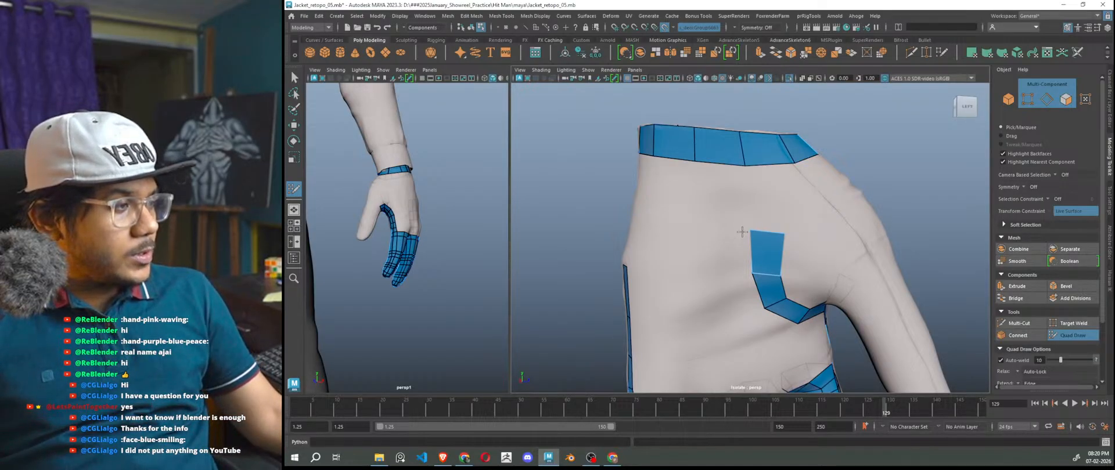
pyautogui.scroll(3, 758, 241)
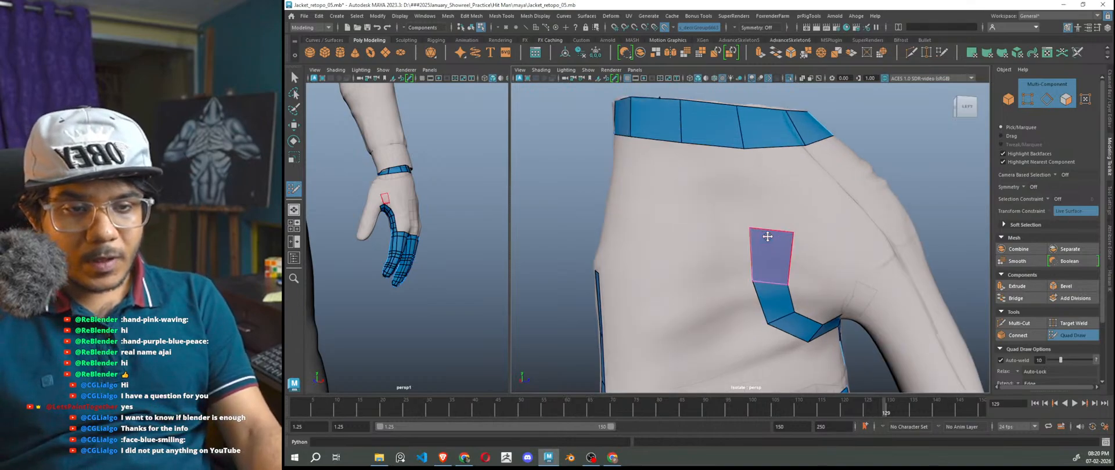
pyautogui.keyDown('alt'); pyautogui.moveTo(799, 197); pyautogui.dragTo(807, 245, button='middle'); pyautogui.keyUp('alt')
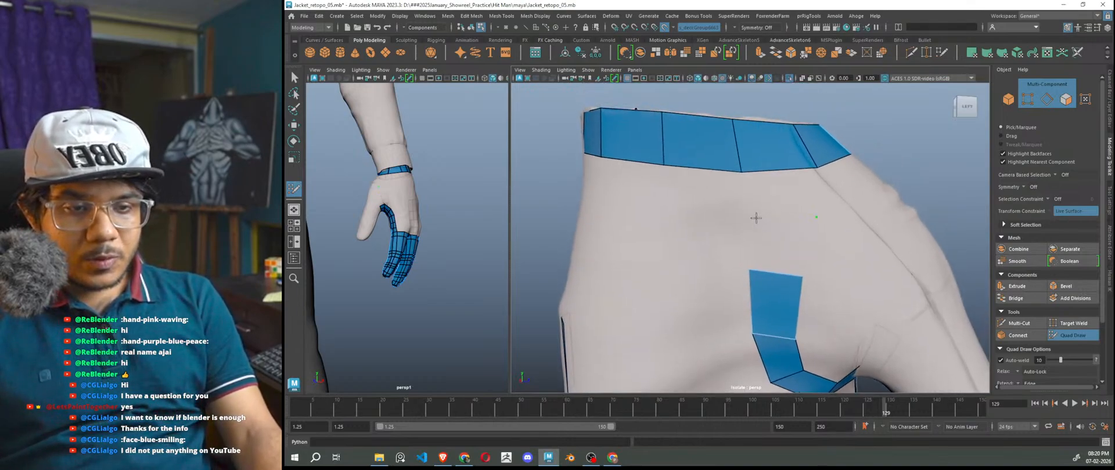
pyautogui.keyDown('shift'); pyautogui.click(782, 251); pyautogui.keyUp('shift')
pyautogui.keyDown('shift'); pyautogui.click(778, 195); pyautogui.keyUp('shift')
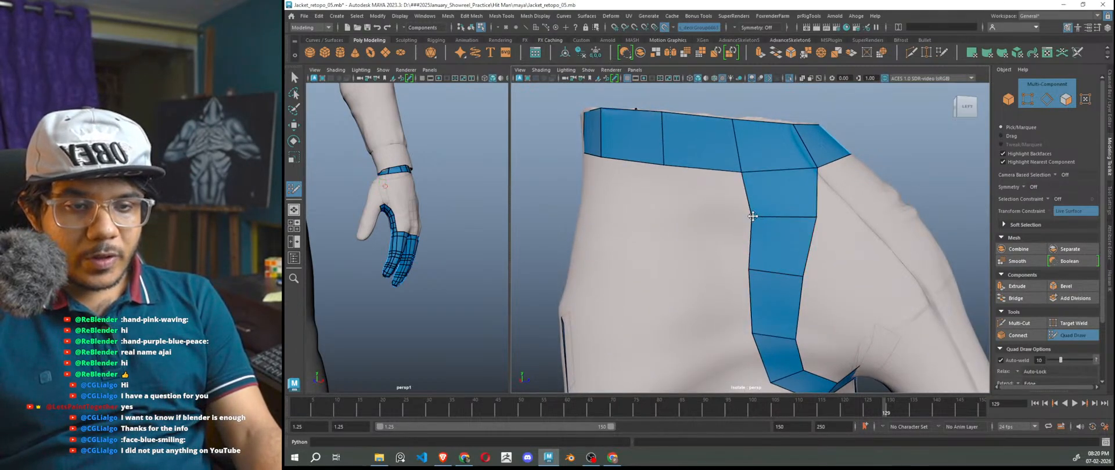
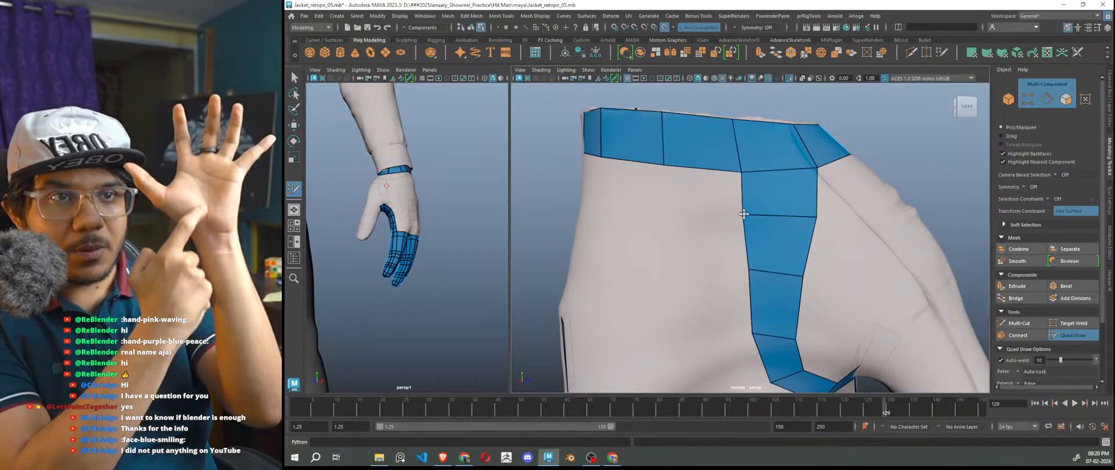
# - Reposition the vertices where the palm strip meets the wrist band to even out the junction quads
pyautogui.scroll(-3, 774, 258)
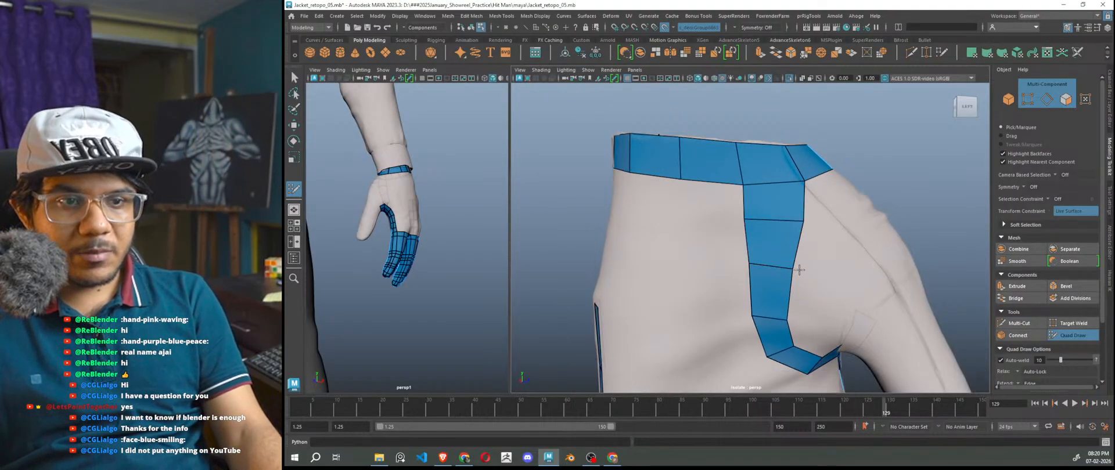
pyautogui.moveTo(737, 143); pyautogui.dragTo(730, 148)
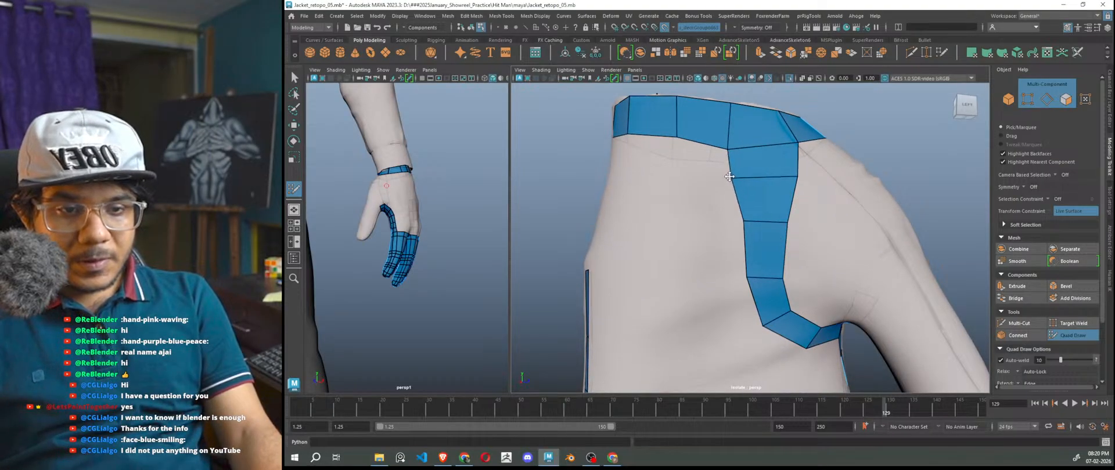
pyautogui.scroll(-5, 739, 179)
pyautogui.keyDown('alt'); pyautogui.moveTo(755, 194); pyautogui.dragTo(773, 218); pyautogui.keyUp('alt')
pyautogui.scroll(3, 775, 218)
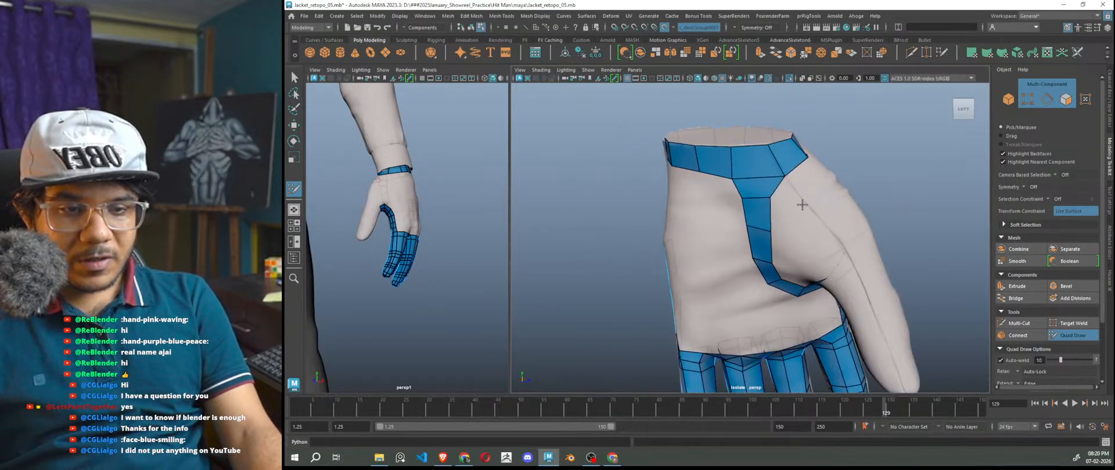
# - Start a second row of quads below the wrist band, running from the palm strip around the thumb side
pyautogui.scroll(3, 803, 204)
pyautogui.keyDown('alt'); pyautogui.moveTo(810, 207); pyautogui.dragTo(779, 281, button='middle'); pyautogui.keyUp('alt')
pyautogui.keyDown('alt'); pyautogui.moveTo(779, 281); pyautogui.dragTo(768, 279); pyautogui.keyUp('alt')
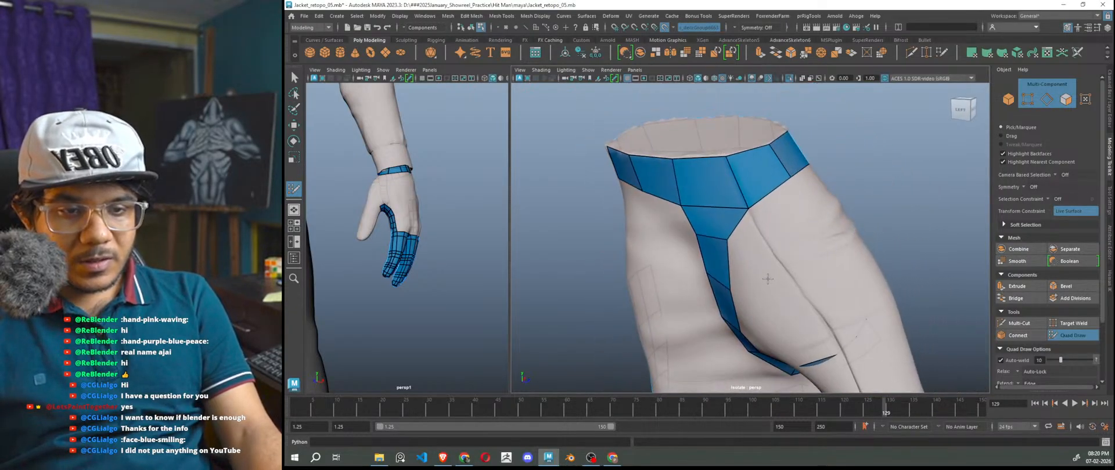
pyautogui.keyDown('alt'); pyautogui.moveTo(803, 254); pyautogui.dragTo(754, 257); pyautogui.keyUp('alt')
pyautogui.keyDown('shift'); pyautogui.click(756, 236); pyautogui.keyUp('shift')
pyautogui.click(858, 249)
pyautogui.keyDown('alt'); pyautogui.moveTo(807, 234); pyautogui.dragTo(798, 272); pyautogui.keyUp('alt')
pyautogui.keyDown('shift'); pyautogui.click(768, 248); pyautogui.keyUp('shift')
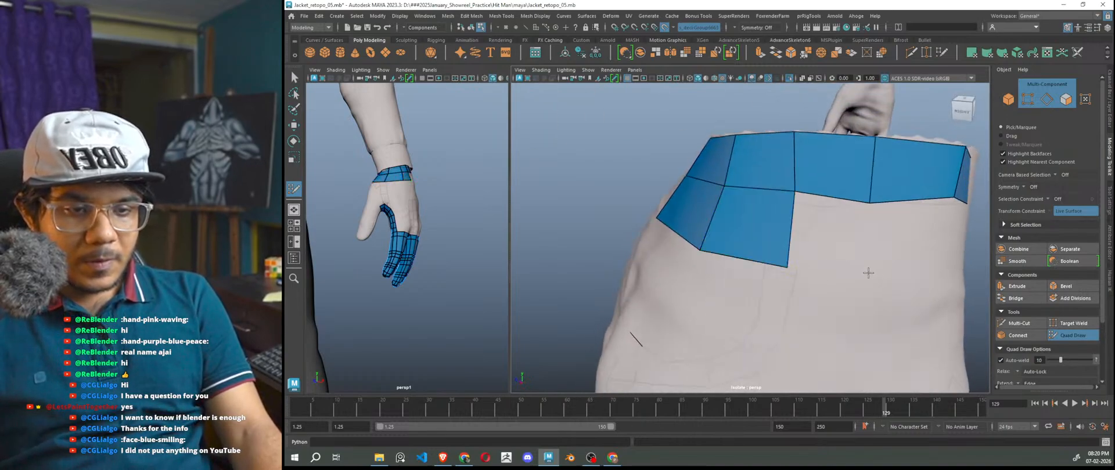
# - Continue the second row of quads around the back of the wrist and across to the palm strip, closing the band
pyautogui.keyDown('alt'); pyautogui.moveTo(871, 284); pyautogui.dragTo(783, 299); pyautogui.keyUp('alt')
pyautogui.keyDown('shift'); pyautogui.click(775, 256); pyautogui.keyUp('shift')
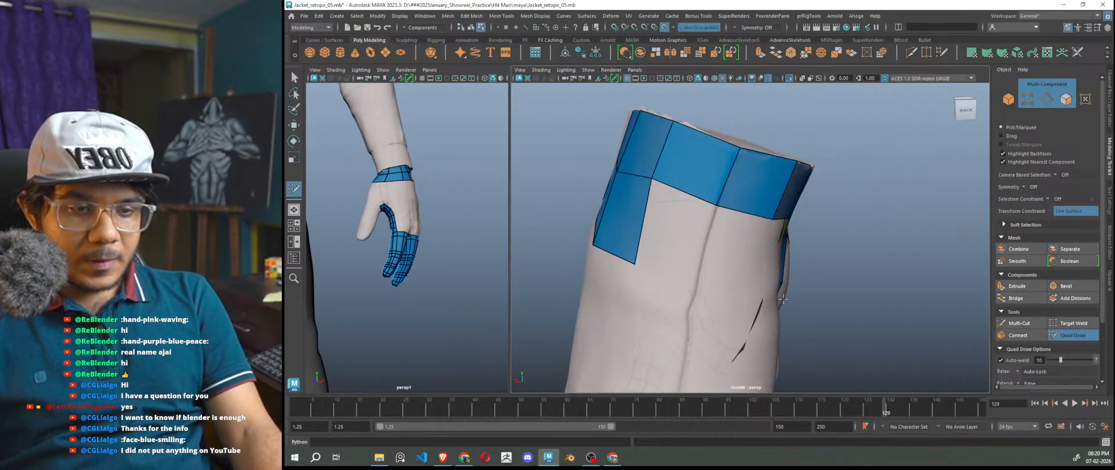
pyautogui.keyDown('alt'); pyautogui.moveTo(691, 266); pyautogui.dragTo(668, 230); pyautogui.keyUp('alt')
pyautogui.keyDown('shift'); pyautogui.click(667, 224); pyautogui.keyUp('shift')
pyautogui.keyDown('alt'); pyautogui.moveTo(681, 262); pyautogui.dragTo(644, 253); pyautogui.keyUp('alt')
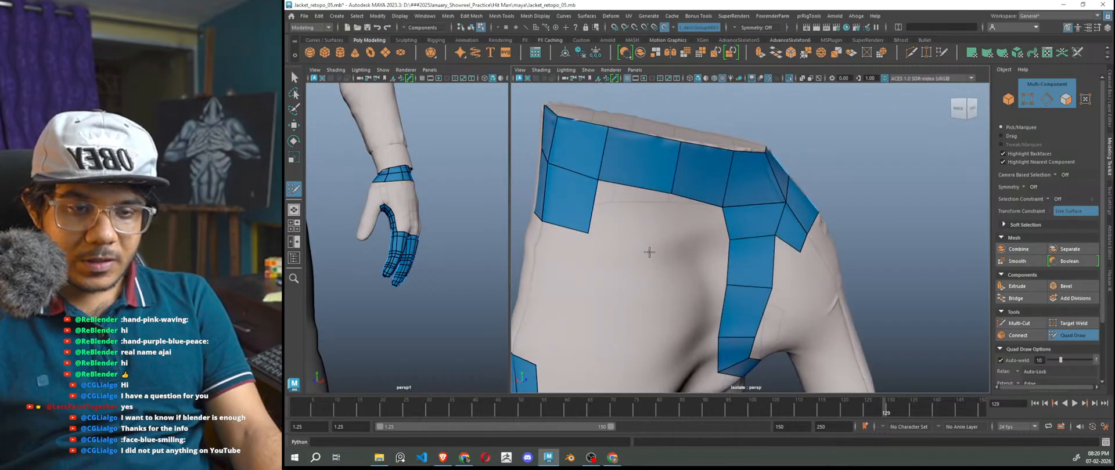
pyautogui.keyDown('shift'); pyautogui.click(640, 219); pyautogui.keyUp('shift')
pyautogui.keyDown('alt'); pyautogui.moveTo(699, 232); pyautogui.dragTo(716, 309); pyautogui.keyUp('alt')
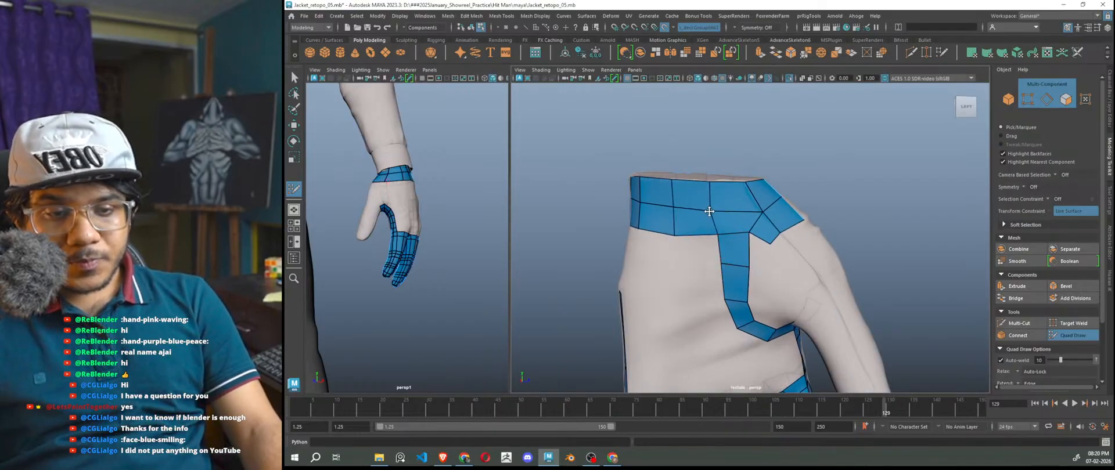
pyautogui.keyDown('alt'); pyautogui.moveTo(711, 211); pyautogui.dragTo(716, 269); pyautogui.keyUp('alt')
pyautogui.keyDown('shift'); pyautogui.click(719, 259); pyautogui.keyUp('shift')
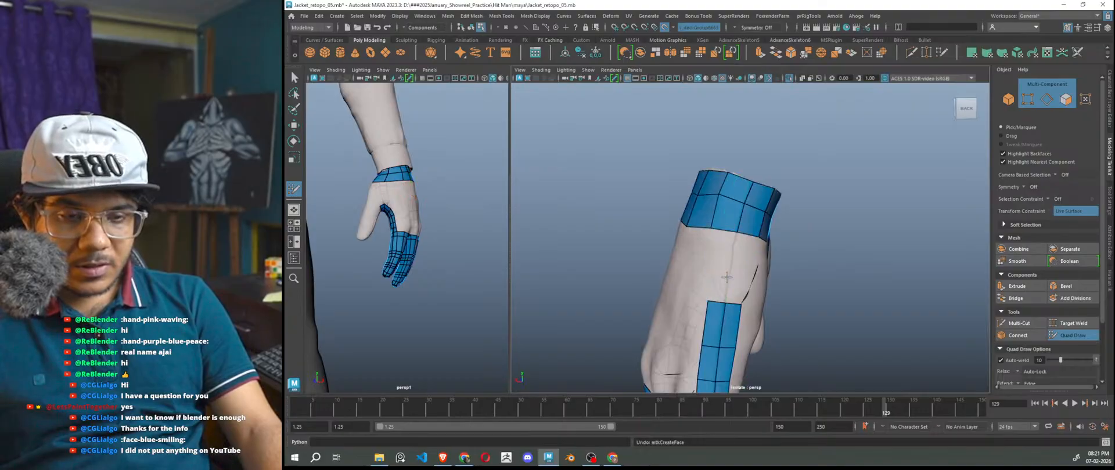
pyautogui.keyDown('shift'); pyautogui.click(738, 273); pyautogui.keyUp('shift')
# - Extend a two-quad-wide strip from the thumb web along the inner side of the thumb toward its tip
pyautogui.moveTo(738, 273)
pyautogui.keyDown('alt'); pyautogui.mouseDown()
pyautogui.moveTo(722, 299)
pyautogui.moveTo(577, 281)
pyautogui.moveTo(652, 303)
pyautogui.moveTo(621, 308)
pyautogui.moveTo(544, 264)
pyautogui.mouseUp(); pyautogui.keyUp('alt')
pyautogui.press('f')
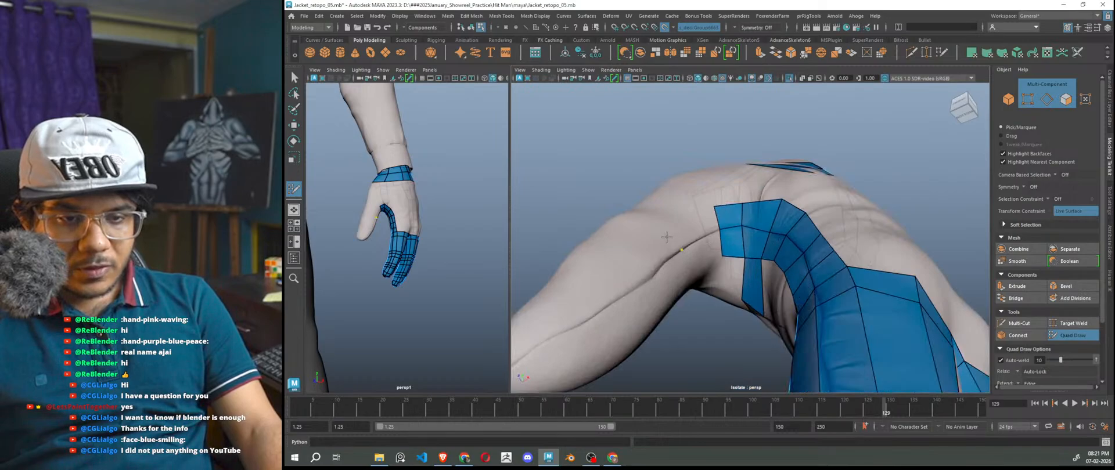
pyautogui.keyDown('shift'); pyautogui.click(699, 228); pyautogui.keyUp('shift')
pyautogui.keyDown('alt'); pyautogui.moveTo(701, 280); pyautogui.dragTo(669, 248); pyautogui.keyUp('alt')
pyautogui.keyDown('shift'); pyautogui.click(664, 313); pyautogui.keyUp('shift')
pyautogui.keyDown('shift'); pyautogui.click(662, 253); pyautogui.keyUp('shift')
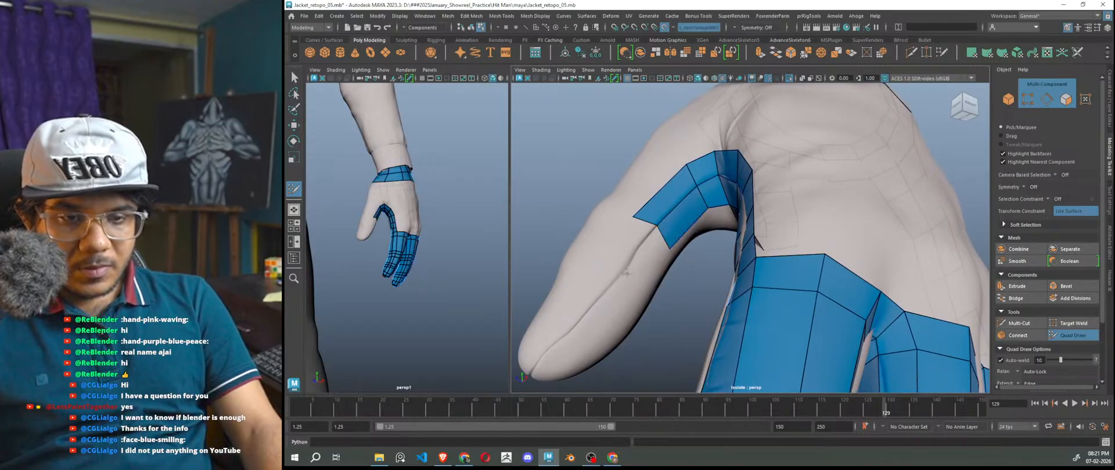
pyautogui.keyDown('shift'); pyautogui.click(620, 256); pyautogui.keyUp('shift')
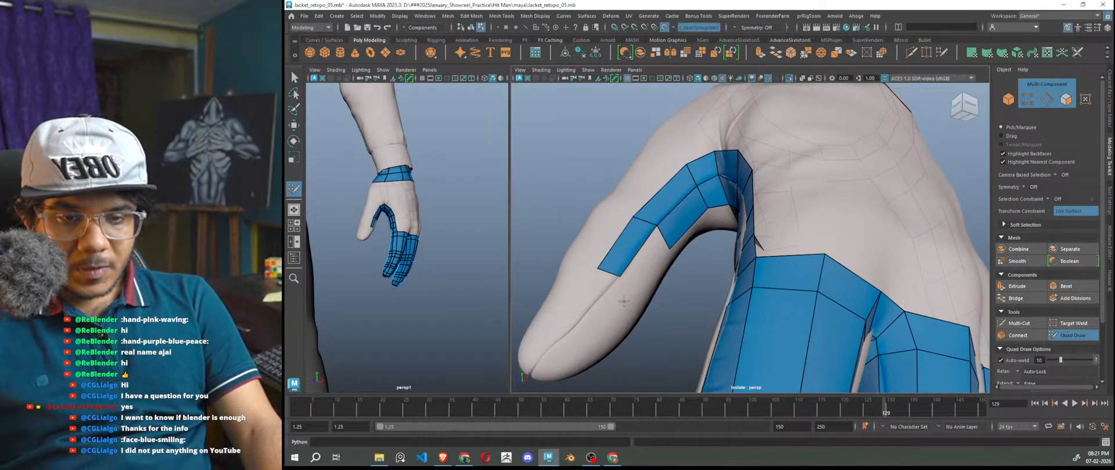
pyautogui.keyDown('shift'); pyautogui.click(639, 267); pyautogui.keyUp('shift')
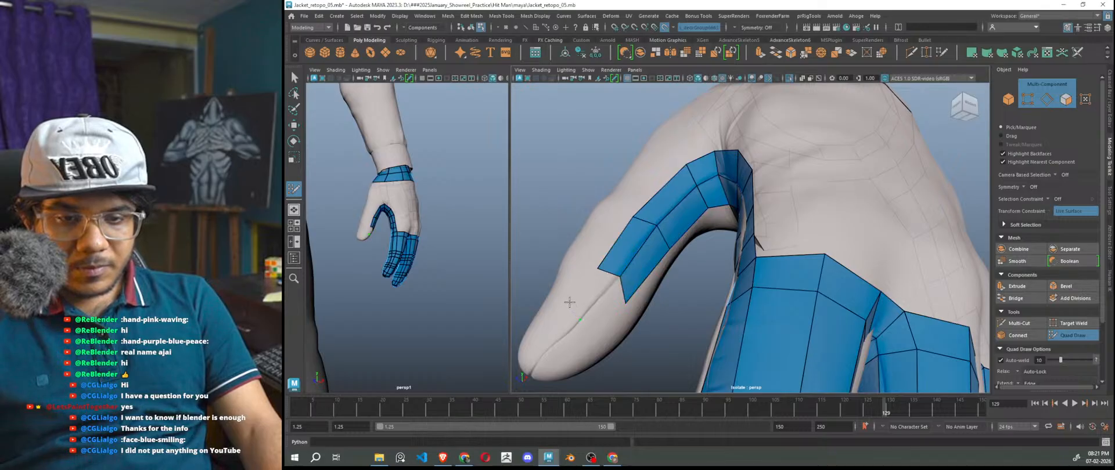
pyautogui.keyDown('shift'); pyautogui.click(589, 289); pyautogui.keyUp('shift')
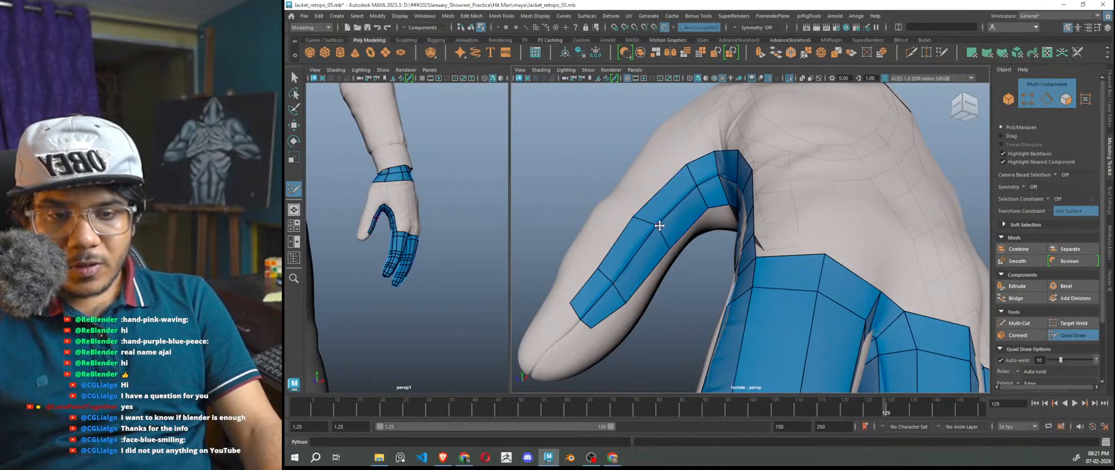
# - Carry the thumb strip around the thumb tip with new quads, undoing the misplaced face
pyautogui.scroll(-8, 655, 228)
pyautogui.keyDown('alt'); pyautogui.moveTo(674, 273); pyautogui.dragTo(739, 318); pyautogui.keyUp('alt')
pyautogui.scroll(8, 789, 297)
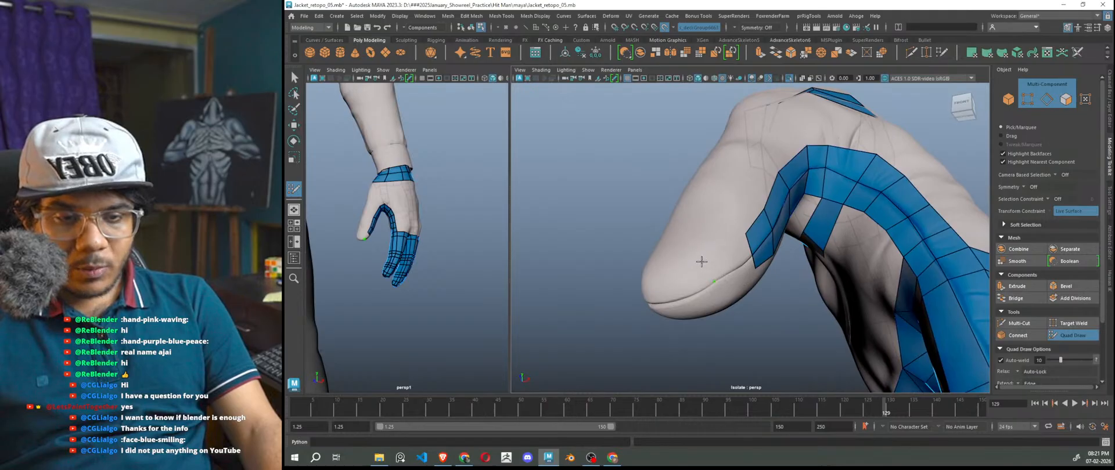
pyautogui.hotkey('ctrl', 'z')
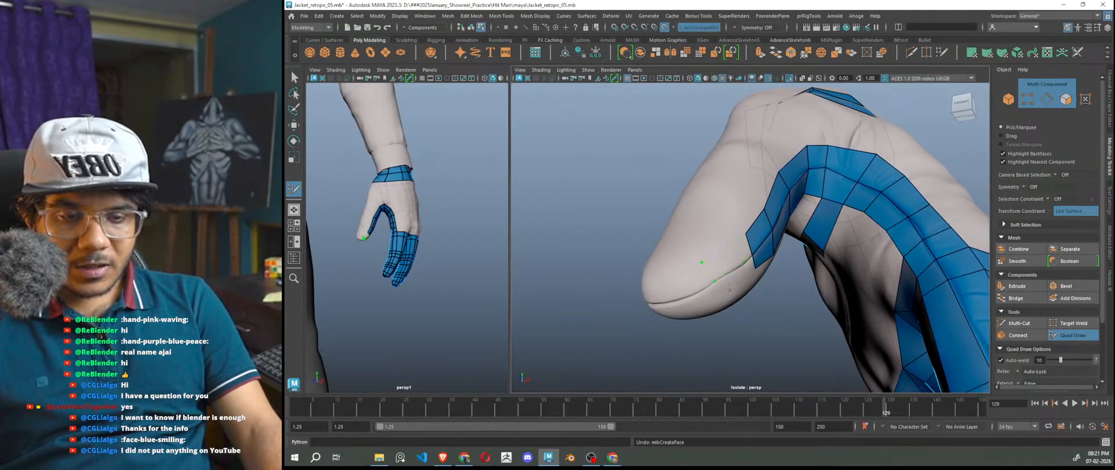
pyautogui.keyDown('alt'); pyautogui.moveTo(729, 284); pyautogui.dragTo(762, 280); pyautogui.keyUp('alt')
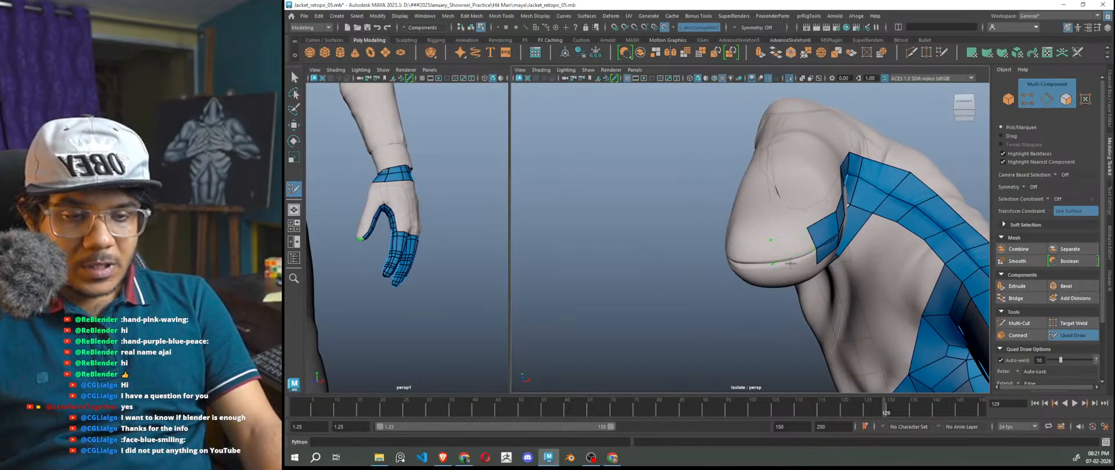
pyautogui.moveTo(791, 262)
pyautogui.keyDown('alt'); pyautogui.mouseDown()
pyautogui.moveTo(861, 274)
pyautogui.moveTo(895, 261)
pyautogui.moveTo(929, 267)
pyautogui.mouseUp(); pyautogui.keyUp('alt')
pyautogui.keyDown('shift'); pyautogui.click(935, 248); pyautogui.keyUp('shift')
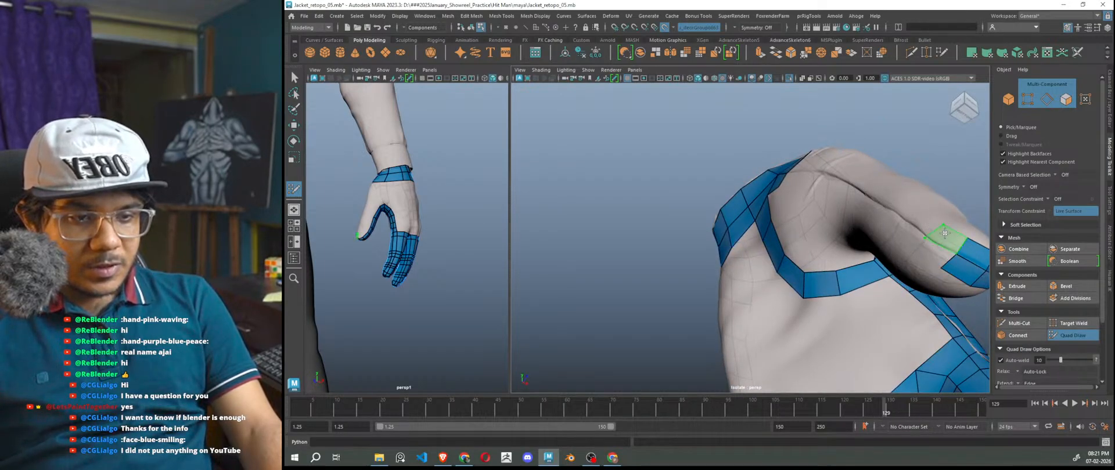
# - Extend the two-quad-wide strip from the thumb tip up the thumb's outer side by two rows
pyautogui.moveTo(933, 244)
pyautogui.keyDown('alt'); pyautogui.mouseDown()
pyautogui.moveTo(905, 336)
pyautogui.moveTo(899, 281)
pyautogui.mouseUp(); pyautogui.keyUp('alt')
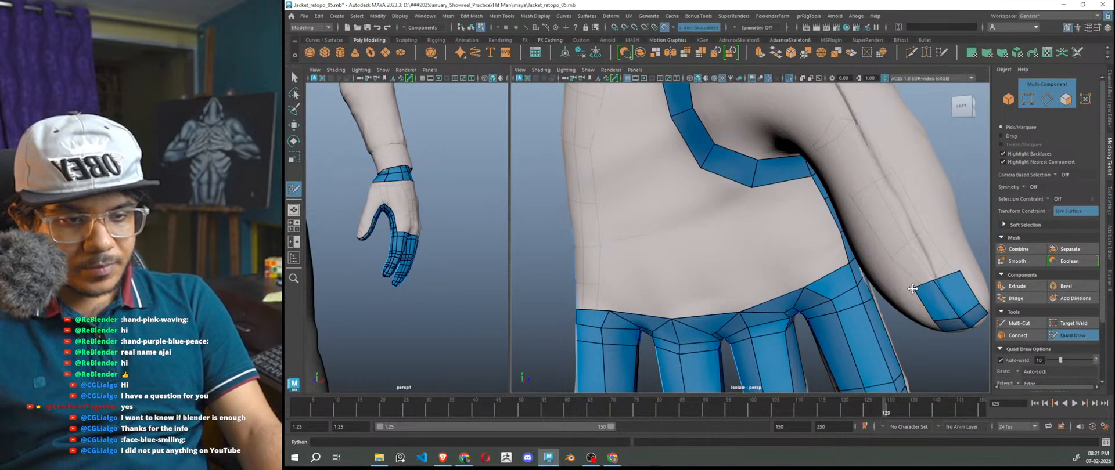
pyautogui.click(917, 233)
pyautogui.keyDown('shift'); pyautogui.click(932, 249); pyautogui.keyUp('shift')
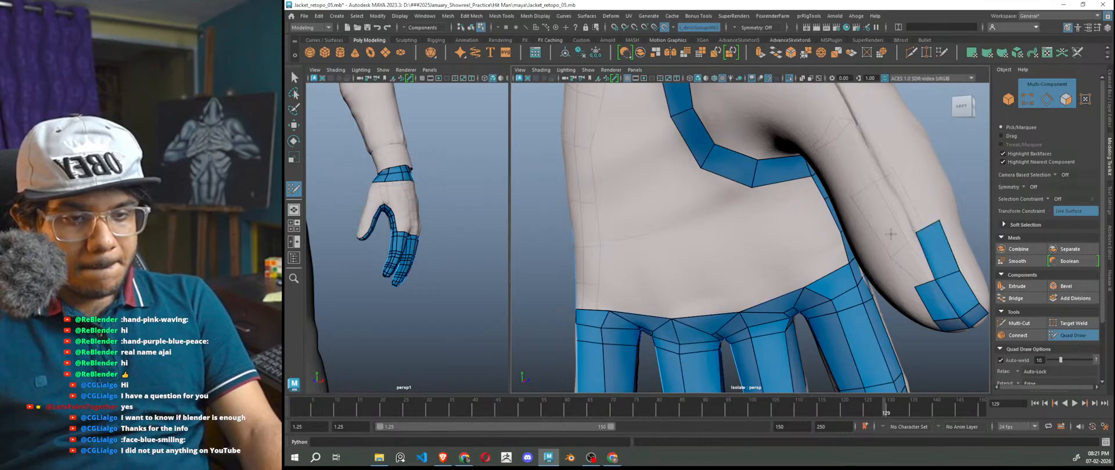
pyautogui.keyDown('shift'); pyautogui.click(912, 255); pyautogui.keyUp('shift')
pyautogui.keyDown('alt'); pyautogui.moveTo(924, 243); pyautogui.dragTo(925, 294, button='middle'); pyautogui.keyUp('alt')
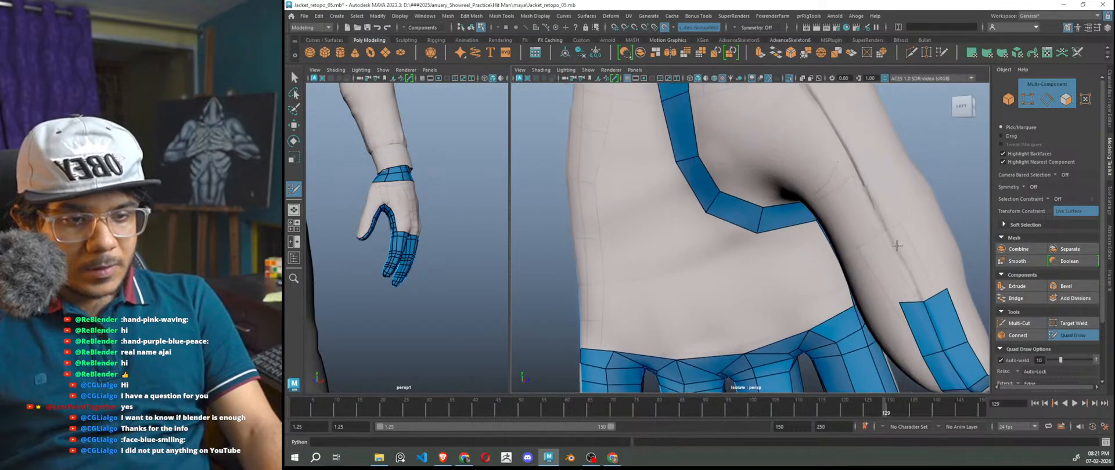
pyautogui.keyDown('shift'); pyautogui.click(918, 259); pyautogui.keyUp('shift')
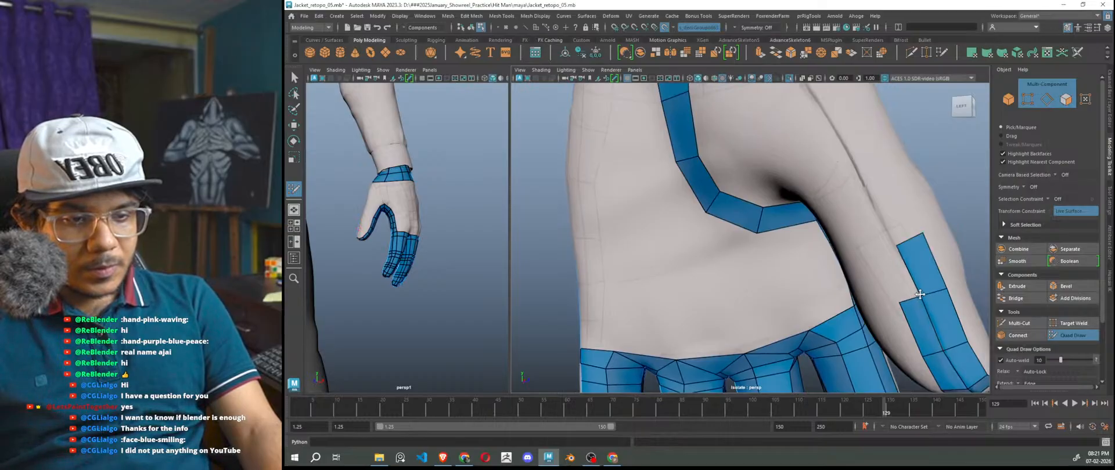
pyautogui.keyDown('shift'); pyautogui.click(880, 256); pyautogui.keyUp('shift')
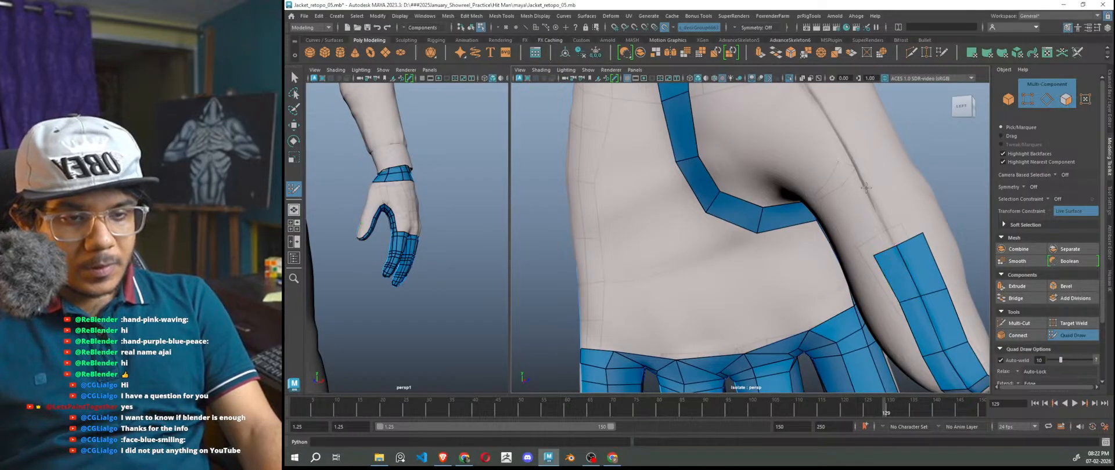
# - Add another two-quad row to the outer thumb strip toward the wrist, redoing its faces from repositioned points
pyautogui.keyDown('shift'); pyautogui.click(895, 194); pyautogui.keyUp('shift')
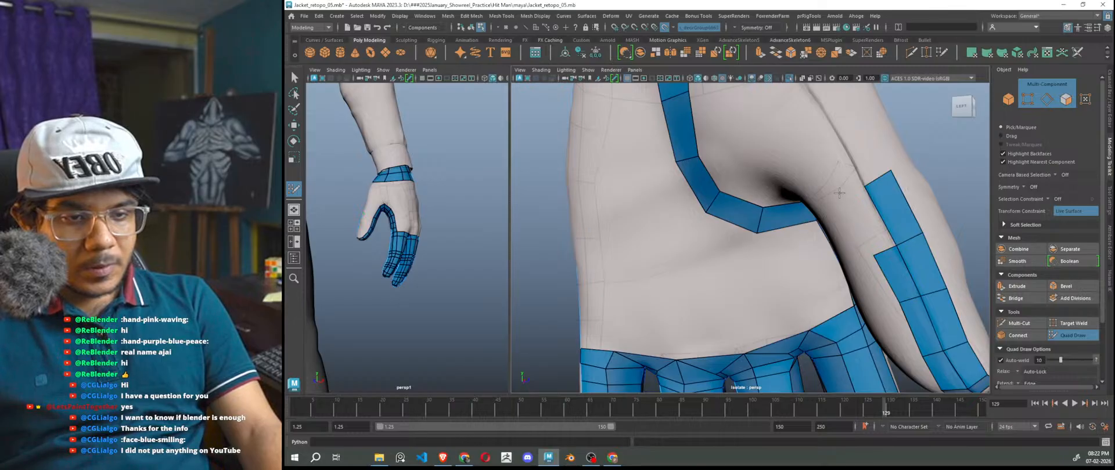
pyautogui.click(842, 200)
pyautogui.keyDown('shift'); pyautogui.click(873, 222); pyautogui.keyUp('shift')
pyautogui.keyDown('alt'); pyautogui.moveTo(878, 225); pyautogui.dragTo(905, 299, button='middle'); pyautogui.keyUp('alt')
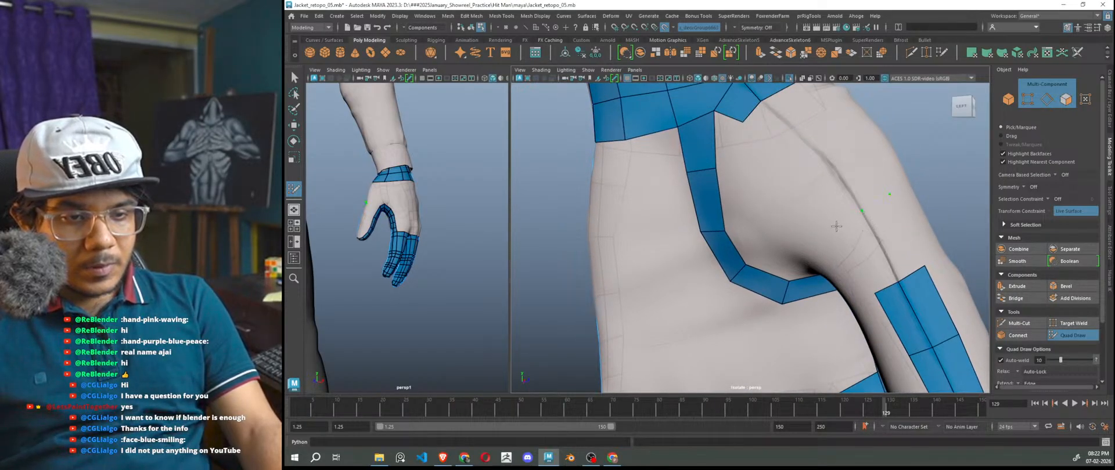
pyautogui.keyDown('shift'); pyautogui.click(863, 249); pyautogui.keyUp('shift')
pyautogui.hotkey('ctrl', 'z')
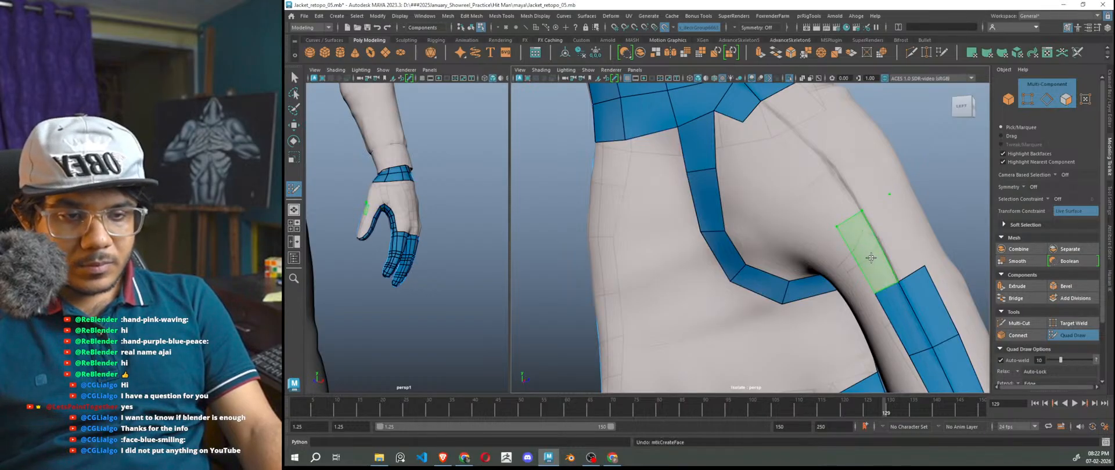
pyautogui.keyDown('shift'); pyautogui.click(870, 258); pyautogui.keyUp('shift')
pyautogui.keyDown('shift'); pyautogui.click(895, 238); pyautogui.keyUp('shift')
# - Bridge the outer thumb strip to the wrist band with two long quads and insert edge loops across them
pyautogui.keyDown('alt'); pyautogui.moveTo(895, 237); pyautogui.dragTo(828, 266, button='middle'); pyautogui.keyUp('alt')
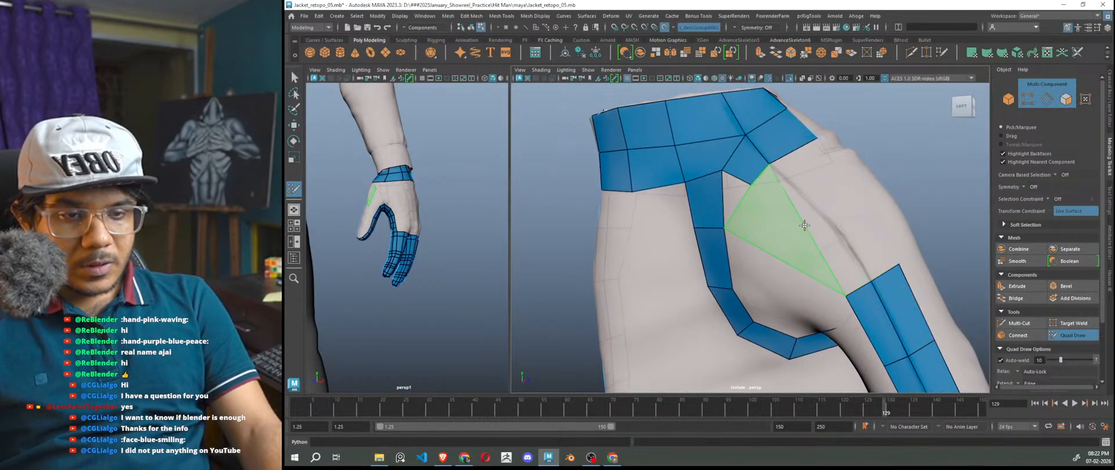
pyautogui.keyDown('shift'); pyautogui.click(813, 229); pyautogui.keyUp('shift')
pyautogui.keyDown('shift'); pyautogui.click(848, 226); pyautogui.keyUp('shift')
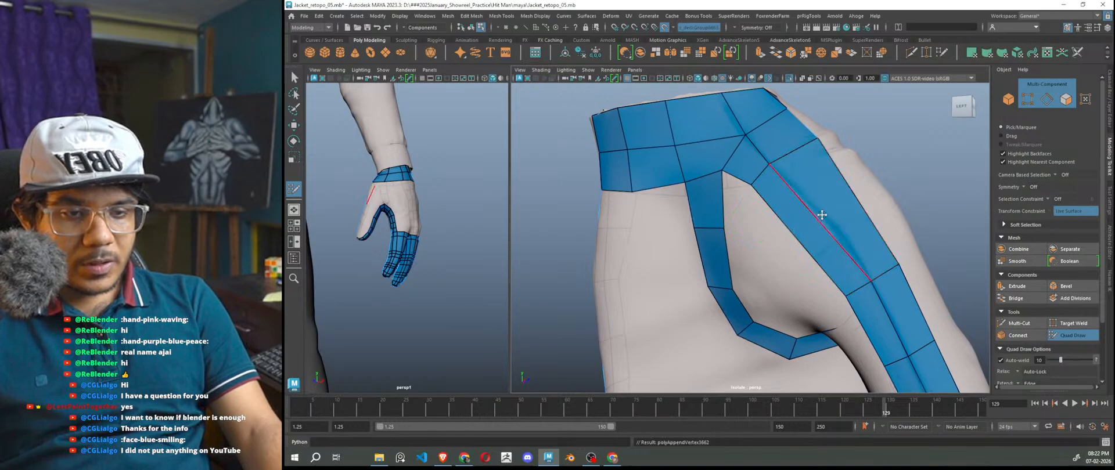
pyautogui.keyDown('ctrl'); pyautogui.click(813, 216); pyautogui.keyUp('ctrl')
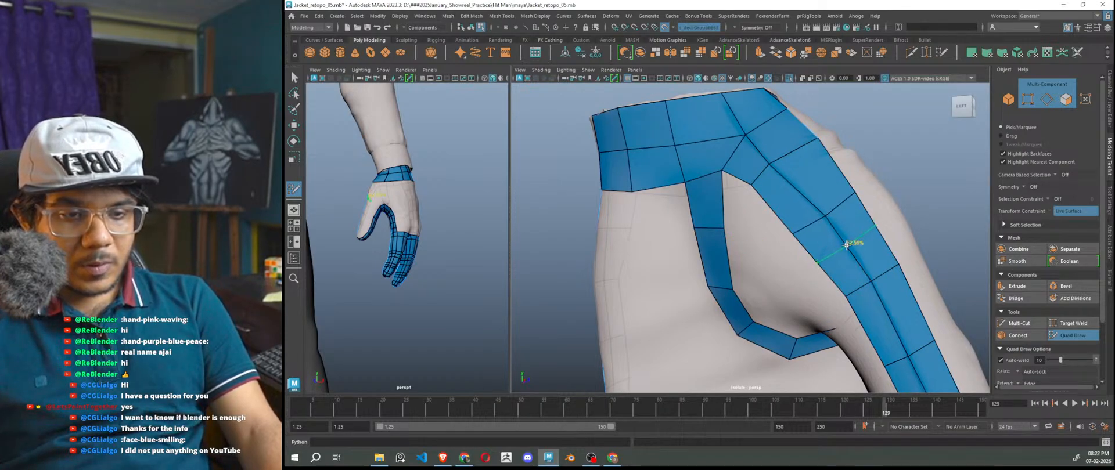
# - Examine the new thumb strip, its junction with the wrist band and the whole hand's topology from several angles
pyautogui.scroll(-6, 829, 226)
pyautogui.keyDown('alt'); pyautogui.moveTo(871, 304); pyautogui.dragTo(831, 325); pyautogui.keyUp('alt')
pyautogui.scroll(6, 794, 251)
pyautogui.keyDown('alt'); pyautogui.moveTo(794, 251); pyautogui.dragTo(831, 271); pyautogui.keyUp('alt')
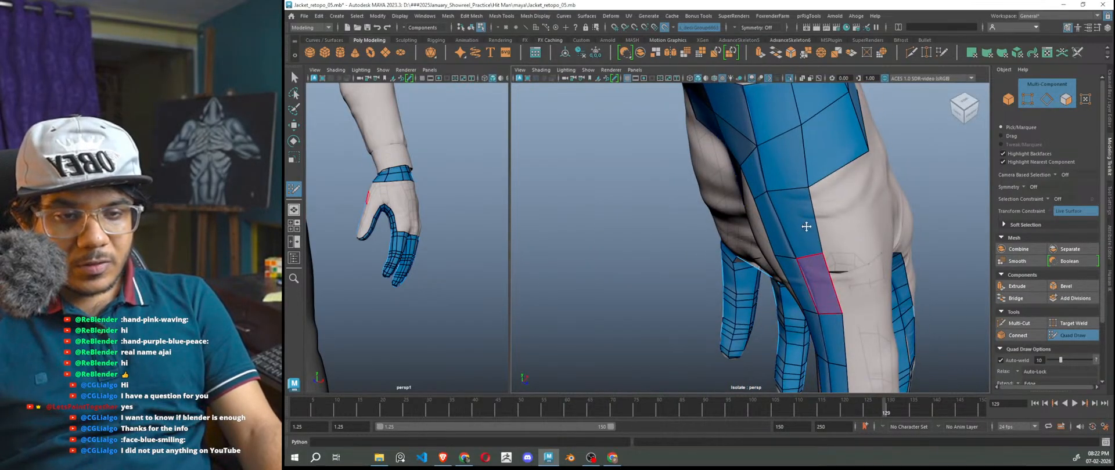
pyautogui.keyDown('alt'); pyautogui.moveTo(802, 219); pyautogui.dragTo(812, 263); pyautogui.keyUp('alt')
pyautogui.scroll(3, 825, 219)
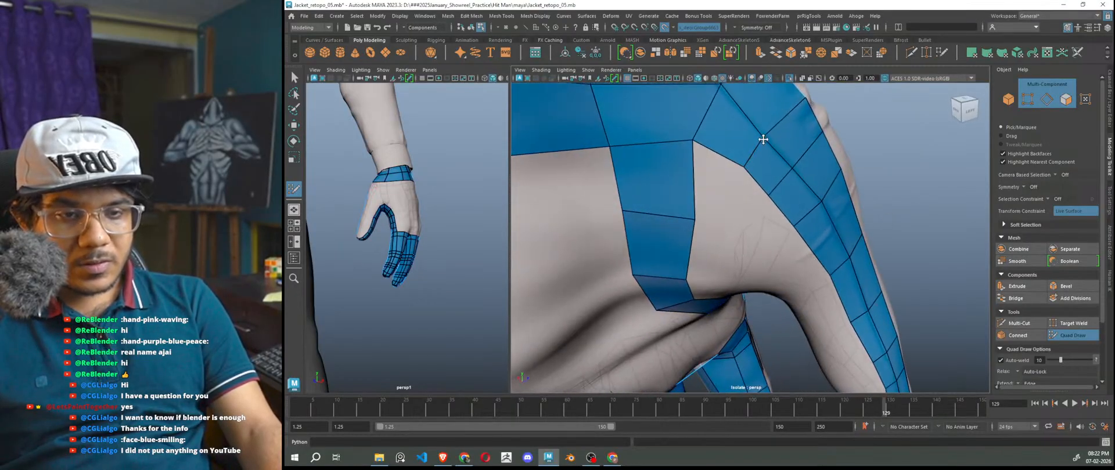
pyautogui.keyDown('alt'); pyautogui.moveTo(813, 165); pyautogui.dragTo(805, 116); pyautogui.keyUp('alt')
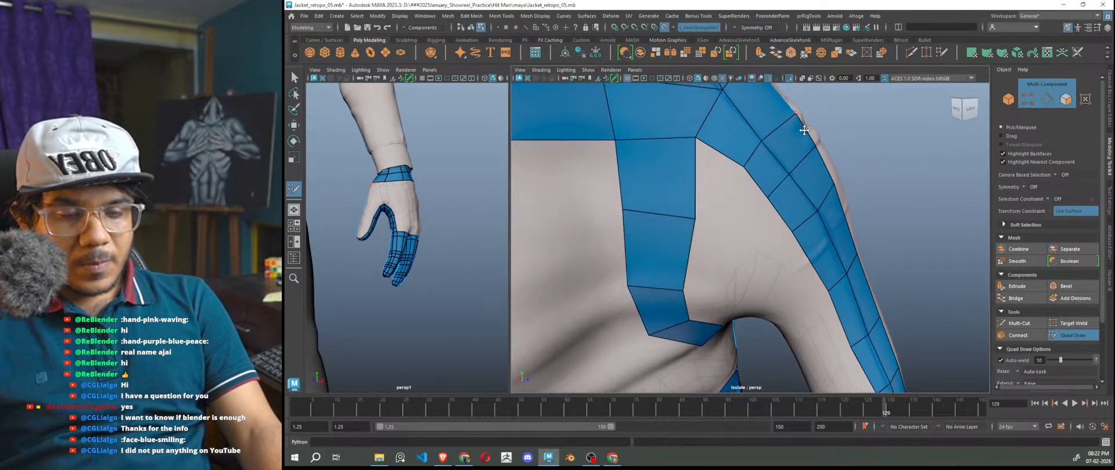
pyautogui.scroll(-5, 803, 127)
pyautogui.keyDown('alt'); pyautogui.moveTo(842, 214); pyautogui.dragTo(722, 256); pyautogui.keyUp('alt')
pyautogui.scroll(-5, 829, 301)
pyautogui.keyDown('alt'); pyautogui.moveTo(829, 301); pyautogui.dragTo(850, 285); pyautogui.keyUp('alt')
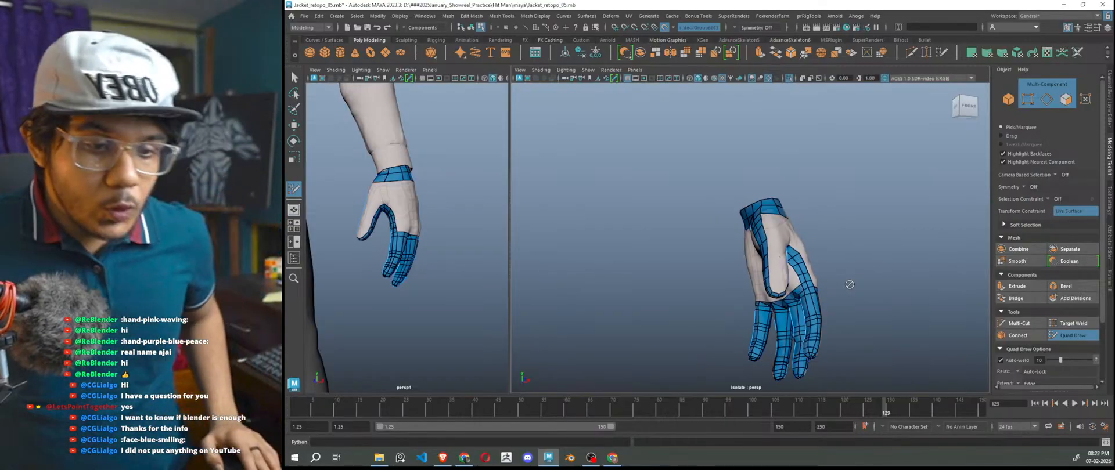
pyautogui.keyDown('alt'); pyautogui.moveTo(820, 262); pyautogui.dragTo(872, 261); pyautogui.keyUp('alt')
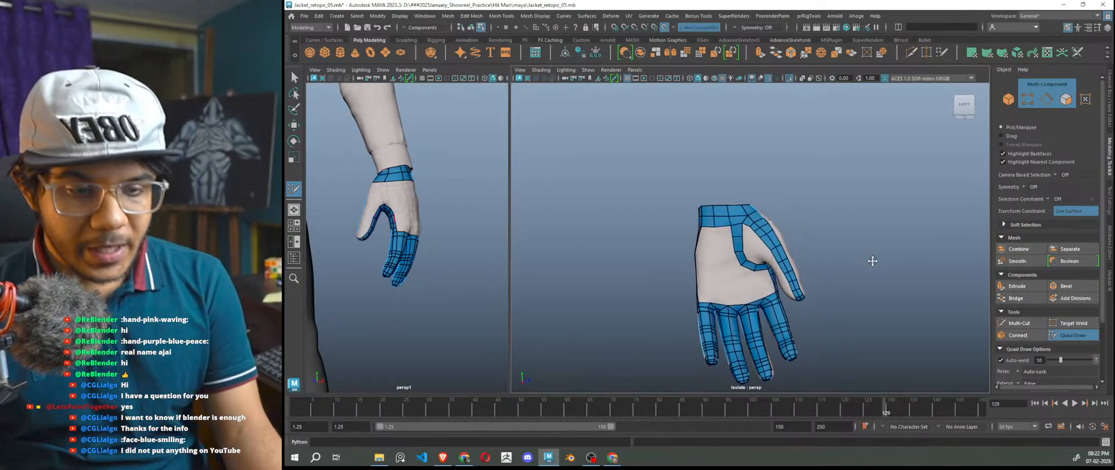
# - Fill quads on the back of the hand across the index–middle finger gap and the adjoining bases of both fingers
pyautogui.scroll(3, 799, 277)
pyautogui.keyDown('alt'); pyautogui.moveTo(759, 300); pyautogui.dragTo(938, 310); pyautogui.keyUp('alt')
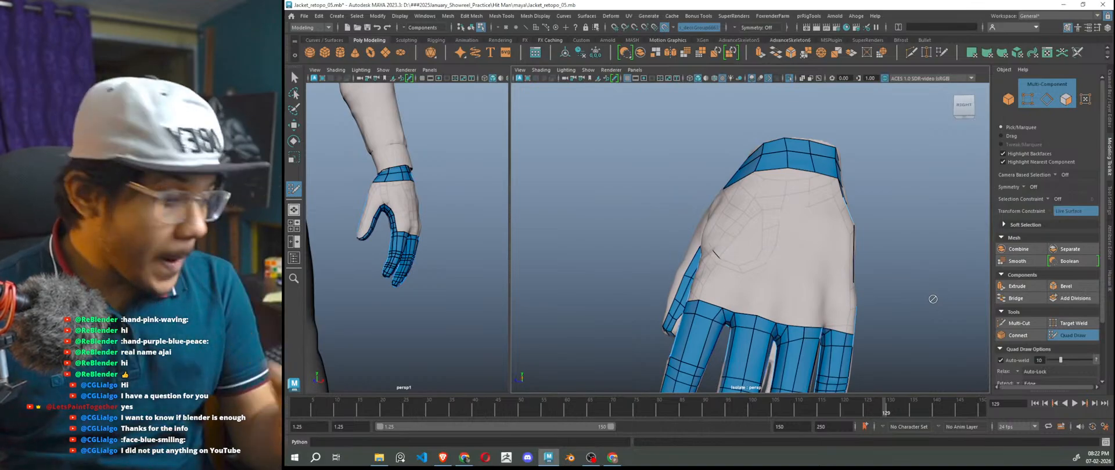
pyautogui.scroll(5, 755, 316)
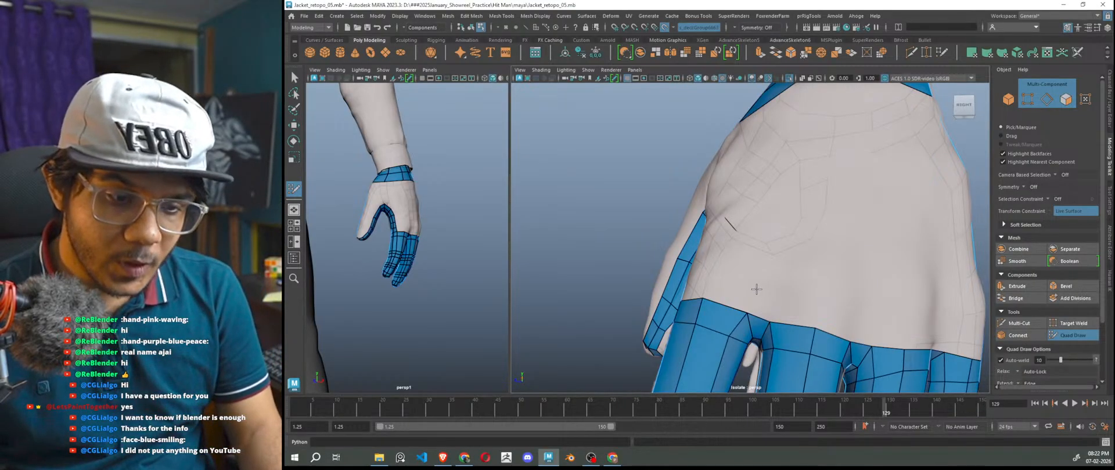
pyautogui.keyDown('shift'); pyautogui.click(755, 292); pyautogui.keyUp('shift')
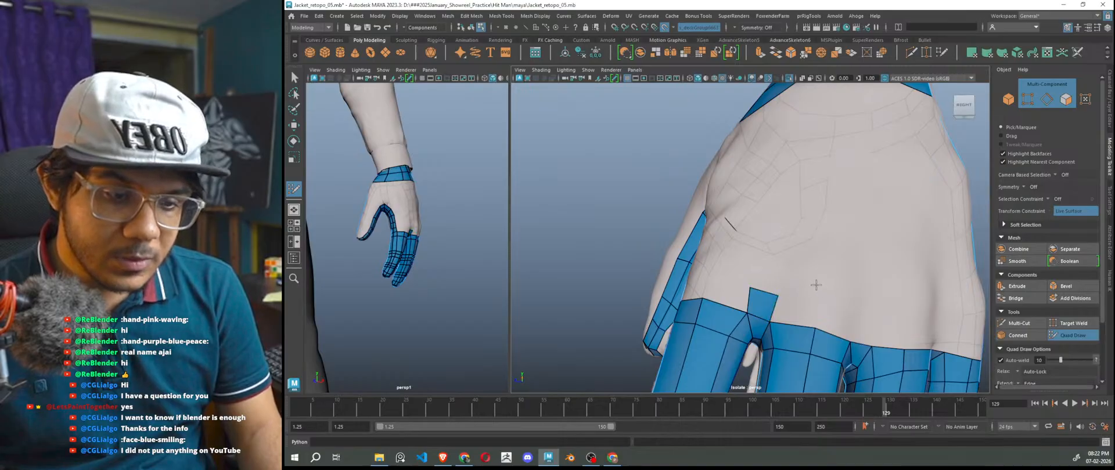
pyautogui.keyDown('shift'); pyautogui.click(807, 292); pyautogui.keyUp('shift')
pyautogui.click(724, 253)
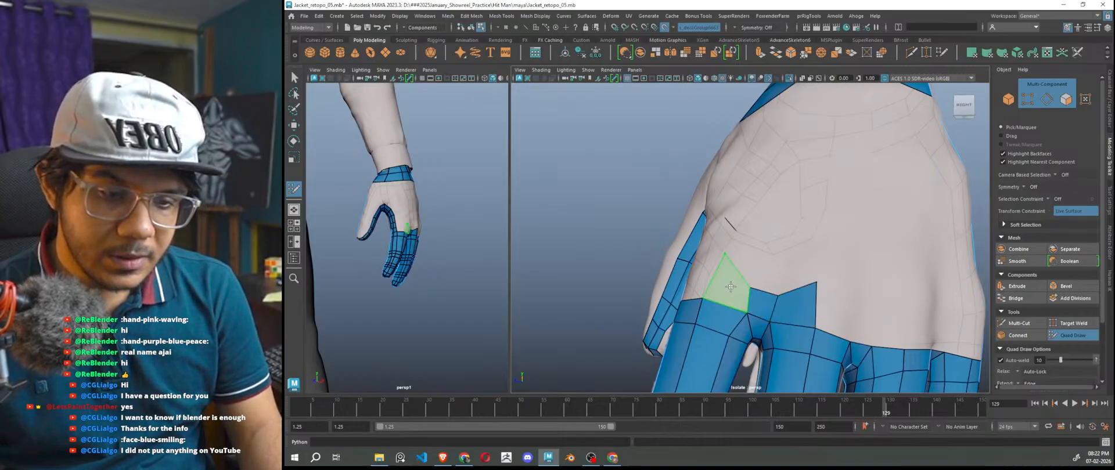
pyautogui.keyDown('shift'); pyautogui.click(730, 283); pyautogui.keyUp('shift')
pyautogui.keyDown('shift'); pyautogui.click(776, 273); pyautogui.keyUp('shift')
pyautogui.keyDown('alt'); pyautogui.moveTo(836, 290); pyautogui.dragTo(802, 299, button='right'); pyautogui.keyUp('alt')
pyautogui.keyDown('alt'); pyautogui.moveTo(813, 302); pyautogui.dragTo(834, 317); pyautogui.keyUp('alt')
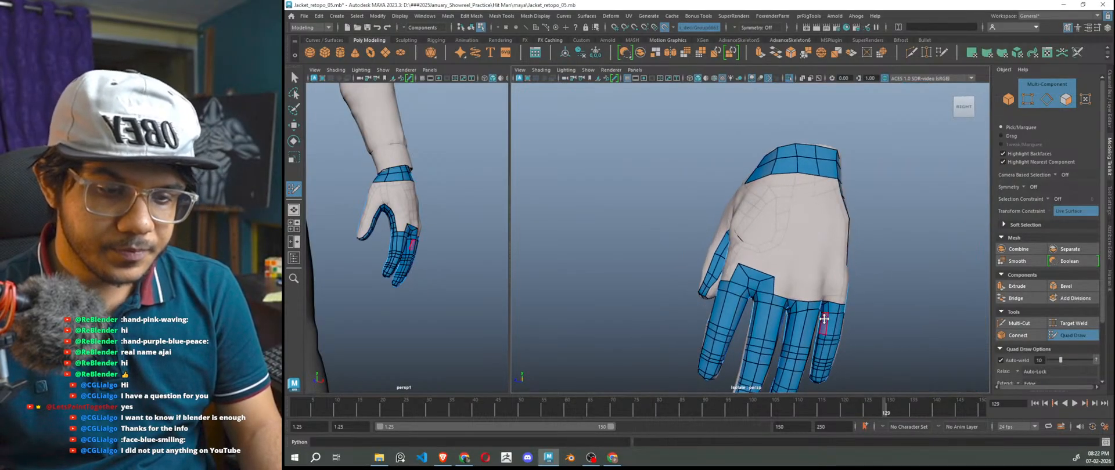
# - Continue the knuckle row with quads over the middle finger's base, the middle–ring gap and the ring finger, adjusting their upper vertices
pyautogui.scroll(6, 755, 290)
pyautogui.moveTo(692, 270); pyautogui.dragTo(694, 271)
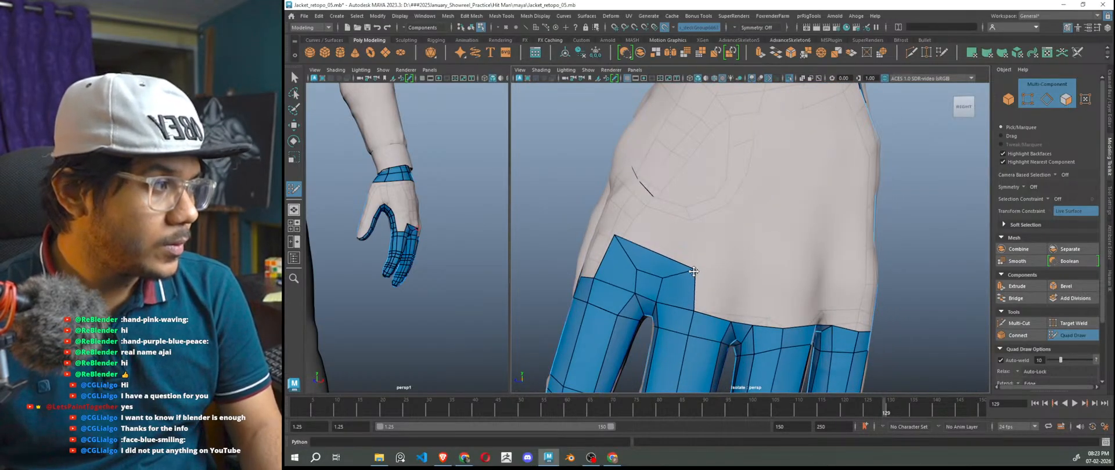
pyautogui.keyDown('shift'); pyautogui.click(748, 303); pyautogui.keyUp('shift')
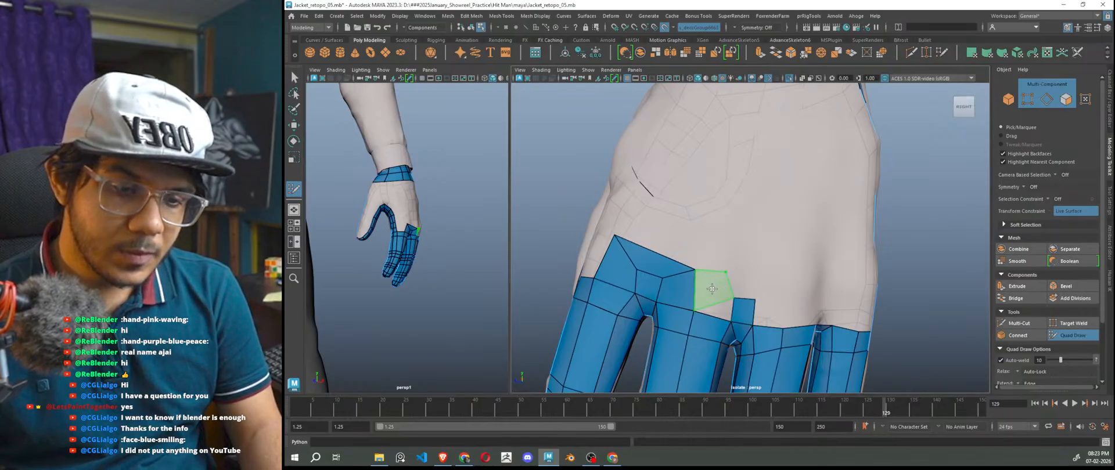
pyautogui.keyDown('shift'); pyautogui.click(713, 294); pyautogui.keyUp('shift')
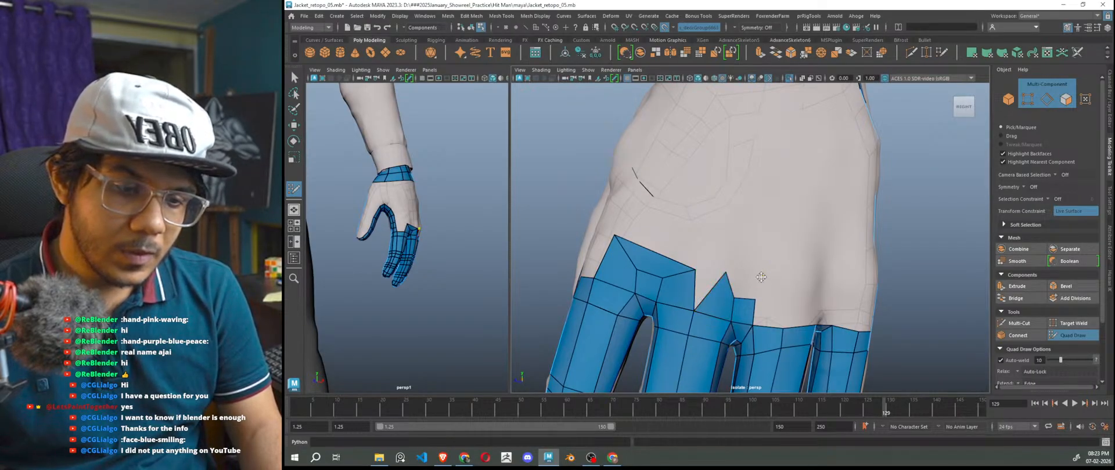
pyautogui.keyDown('shift'); pyautogui.click(771, 281); pyautogui.keyUp('shift')
pyautogui.moveTo(696, 271); pyautogui.dragTo(690, 265)
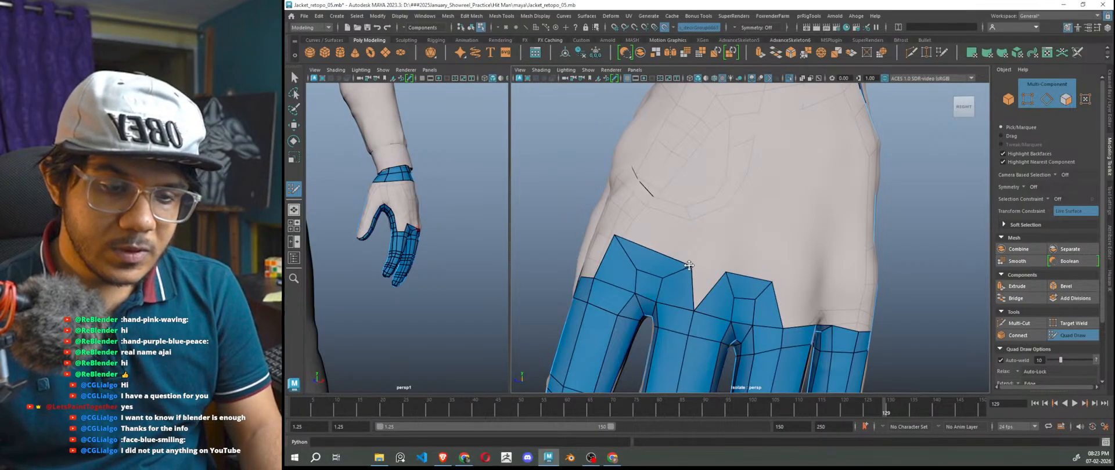
pyautogui.keyDown('shift'); pyautogui.click(706, 274); pyautogui.keyUp('shift')
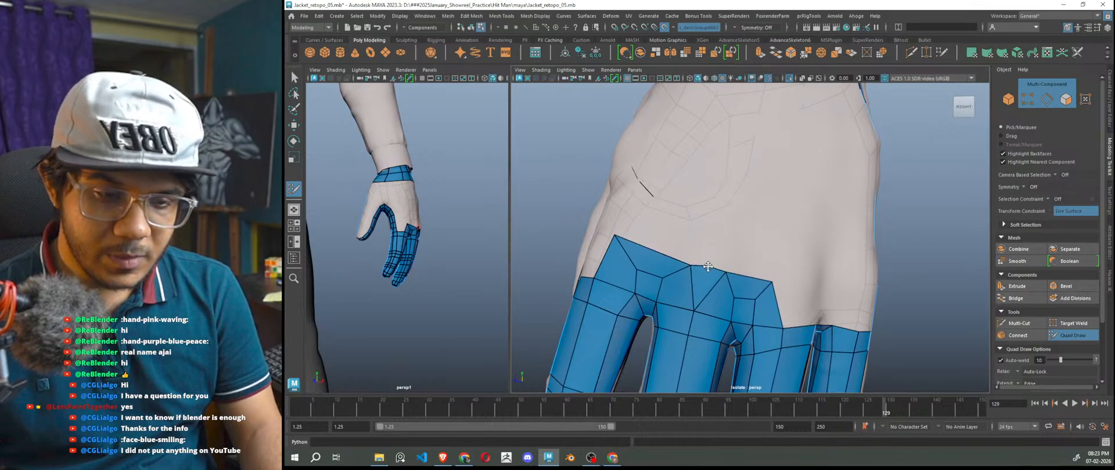
pyautogui.moveTo(726, 272); pyautogui.dragTo(726, 279)
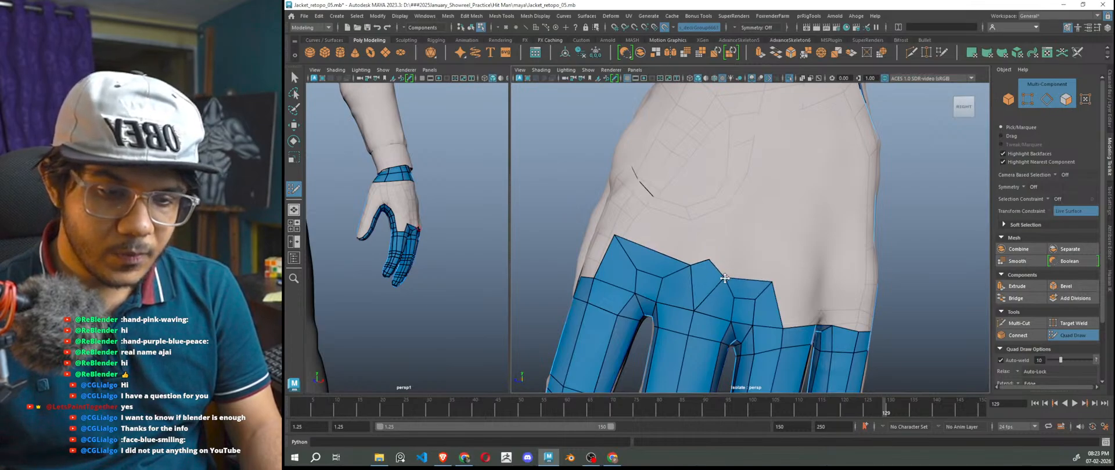
# - Reposition the knuckle row's end vertex above the ring finger and add a separate quad above the ring–little finger gap
pyautogui.scroll(-6, 767, 319)
pyautogui.moveTo(766, 319)
pyautogui.keyDown('alt'); pyautogui.mouseDown()
pyautogui.moveTo(786, 333)
pyautogui.moveTo(763, 332)
pyautogui.mouseUp(); pyautogui.keyUp('alt')
pyautogui.scroll(4, 770, 322)
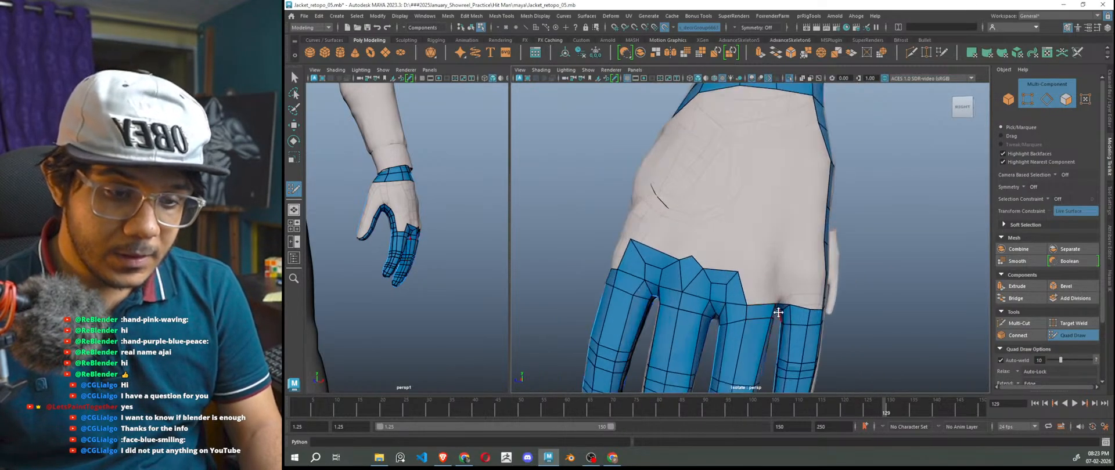
pyautogui.moveTo(738, 273); pyautogui.dragTo(743, 277)
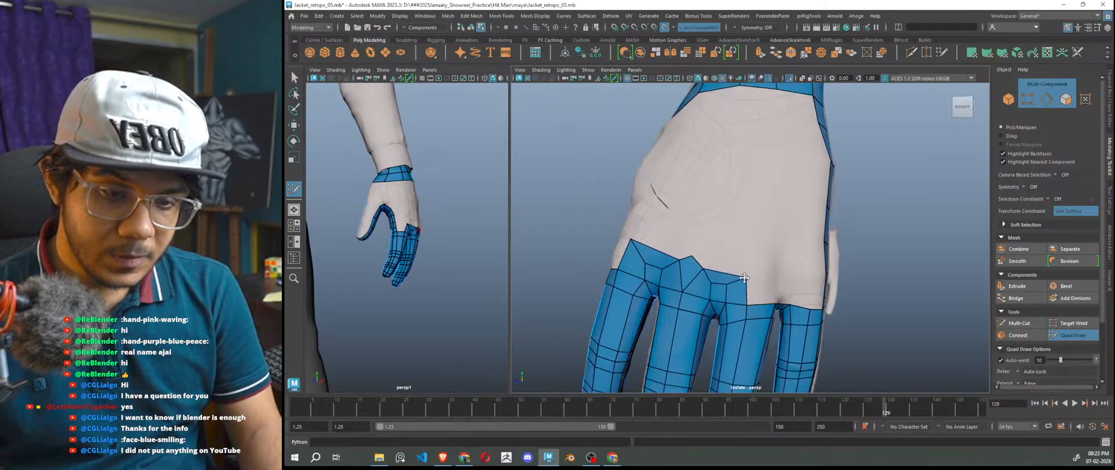
pyautogui.keyDown('alt'); pyautogui.moveTo(777, 306); pyautogui.dragTo(702, 256, button='middle'); pyautogui.keyUp('alt')
pyautogui.scroll(4, 702, 256)
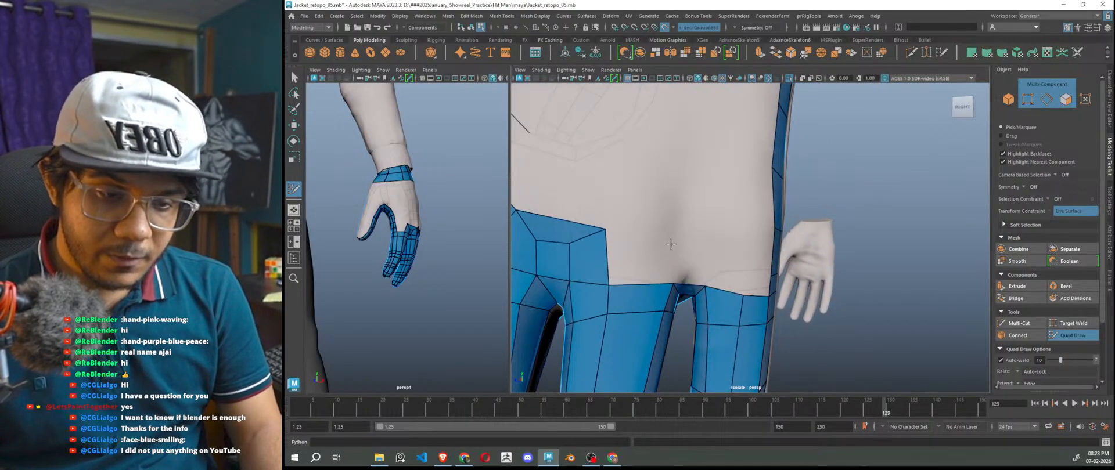
pyautogui.click(704, 246)
pyautogui.keyDown('shift'); pyautogui.click(690, 264); pyautogui.keyUp('shift')
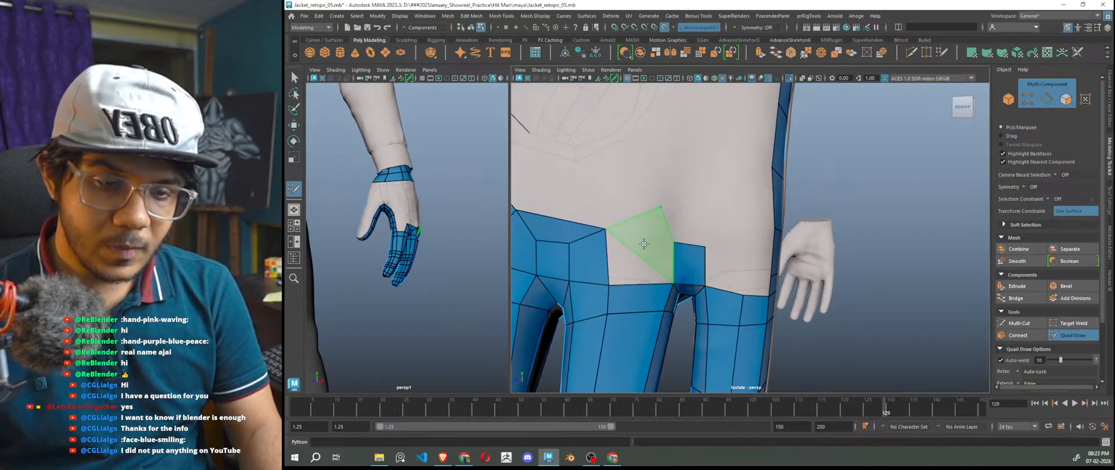
# - Adjust the vertices beside the opening above the ring finger, fill it with a quad, and extend the row onto the little finger
pyautogui.scroll(-3, 703, 284)
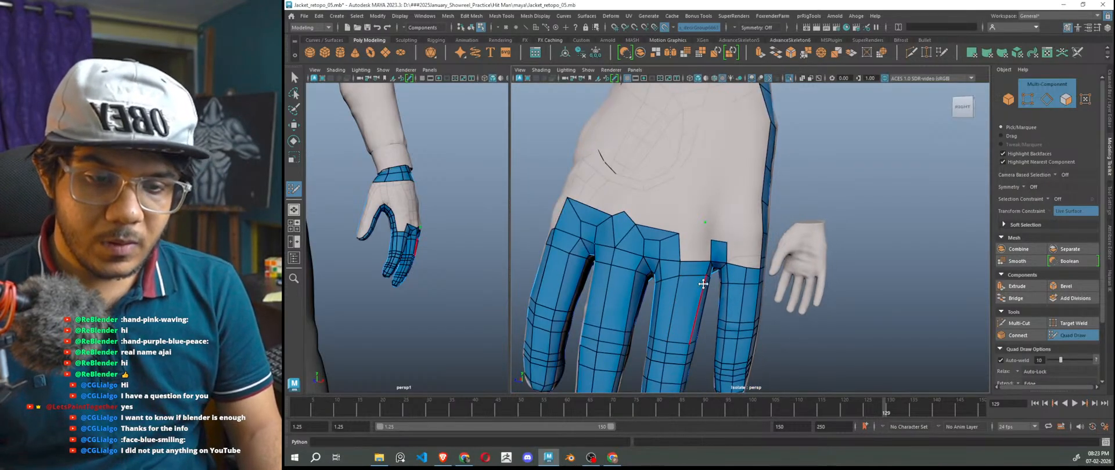
pyautogui.scroll(2, 703, 284)
pyautogui.moveTo(651, 232); pyautogui.dragTo(664, 232)
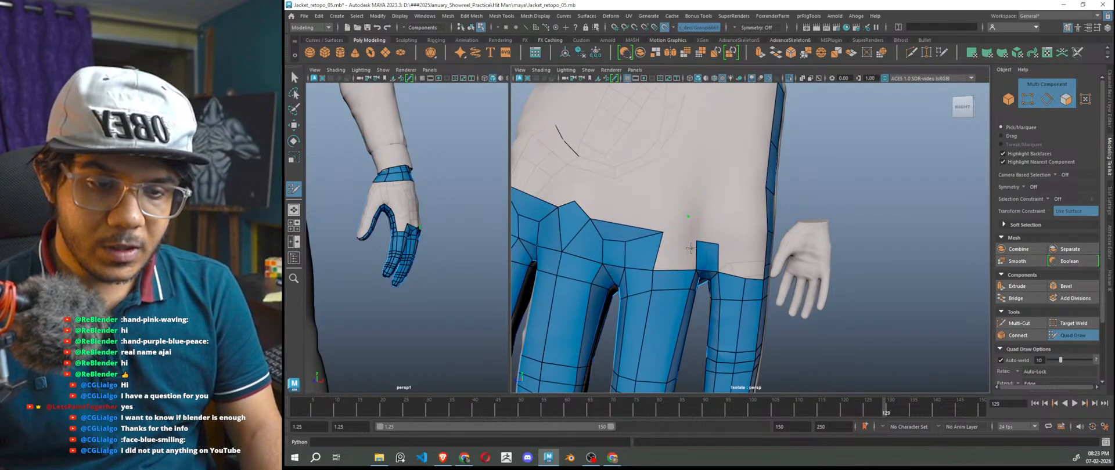
pyautogui.moveTo(698, 240); pyautogui.dragTo(694, 226)
pyautogui.keyDown('shift'); pyautogui.click(673, 250); pyautogui.keyUp('shift')
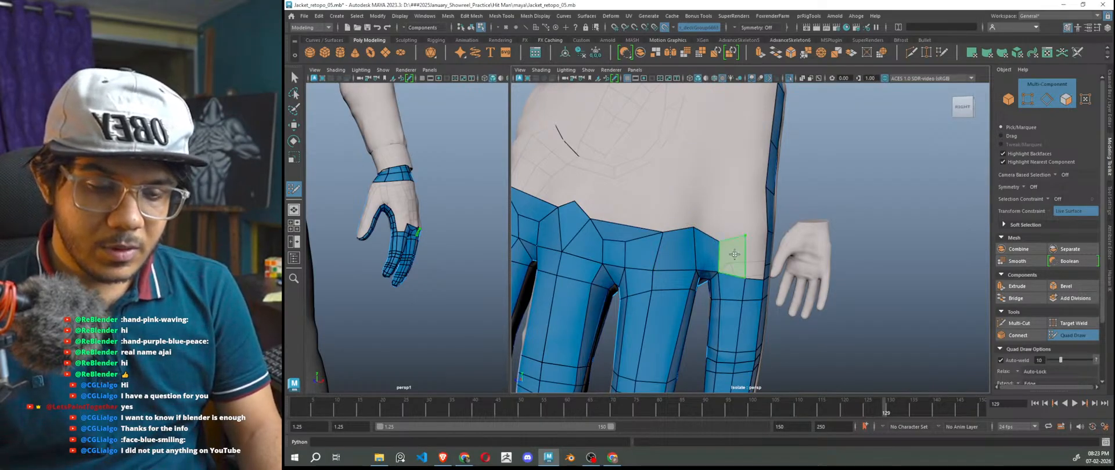
pyautogui.keyDown('shift'); pyautogui.click(726, 256); pyautogui.keyUp('shift')
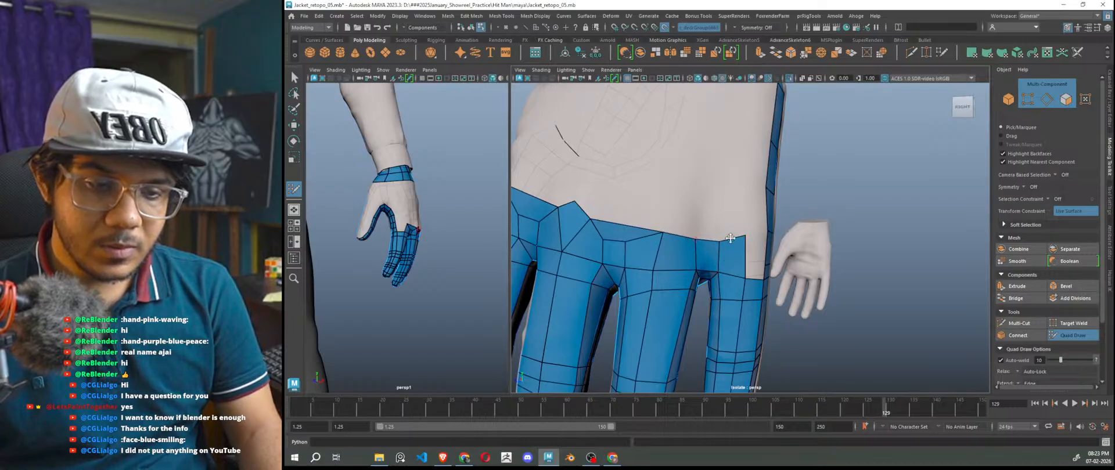
# - Delete the knuckle-row face above the ring finger, refill it, and reshape the row across the little finger's base
pyautogui.scroll(-3, 735, 271)
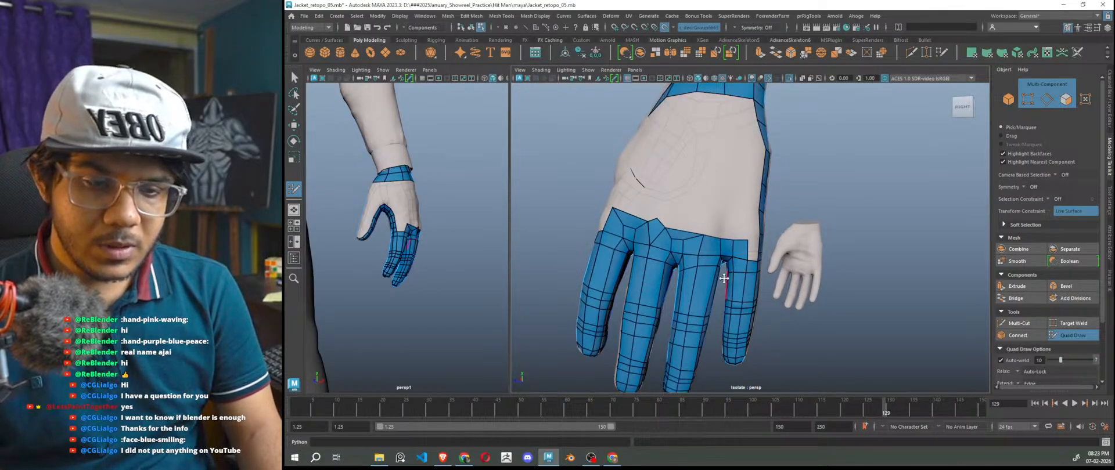
pyautogui.scroll(3, 725, 279)
pyautogui.keyDown('ctrl'); pyautogui.keyDown('shift'); pyautogui.click(721, 251); pyautogui.keyUp('shift'); pyautogui.keyUp('ctrl')
pyautogui.keyDown('alt'); pyautogui.moveTo(730, 254); pyautogui.dragTo(719, 281); pyautogui.keyUp('alt')
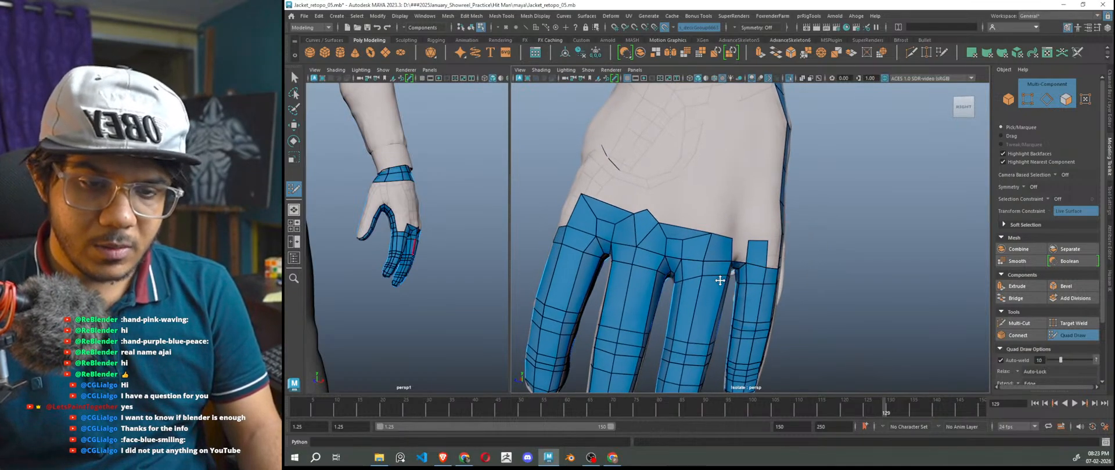
pyautogui.hotkey('ctrl', 'z')
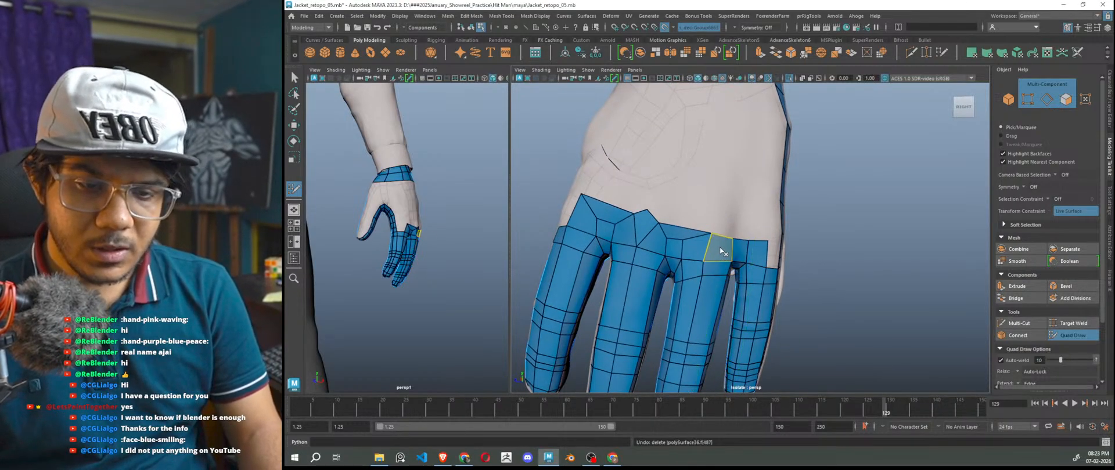
pyautogui.keyDown('ctrl'); pyautogui.keyDown('shift'); pyautogui.click(720, 251); pyautogui.keyUp('shift'); pyautogui.keyUp('ctrl')
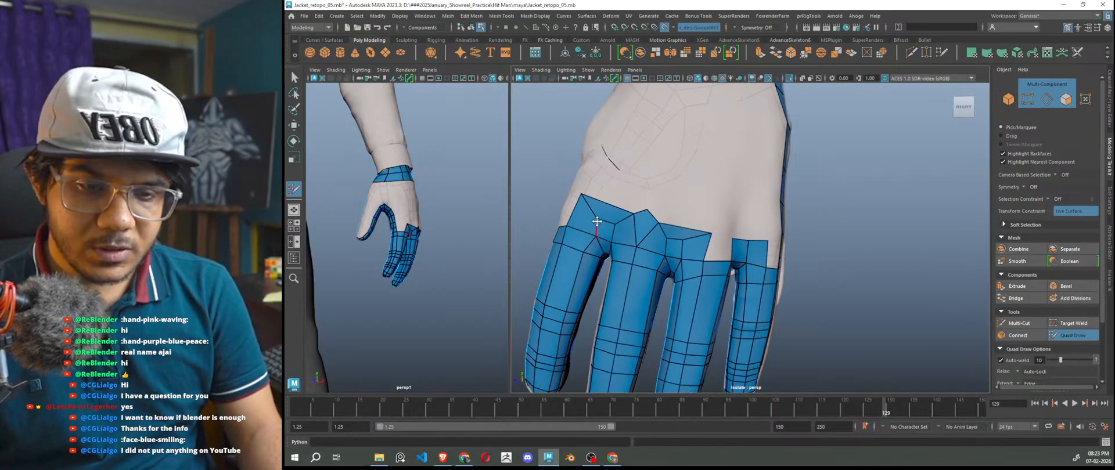
pyautogui.keyDown('shift'); pyautogui.click(718, 246); pyautogui.keyUp('shift')
pyautogui.keyDown('shift'); pyautogui.click(744, 235); pyautogui.keyUp('shift')
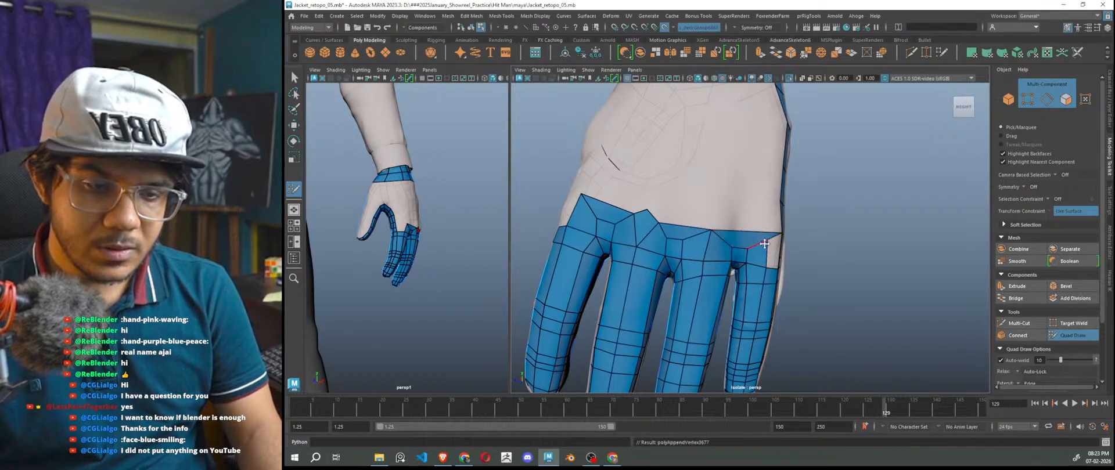
# - Fill the gap between the little finger's knuckle row and the strip along the hand's outer edge
pyautogui.moveTo(744, 235)
pyautogui.keyDown('alt'); pyautogui.mouseDown()
pyautogui.moveTo(697, 270)
pyautogui.moveTo(619, 271)
pyautogui.moveTo(680, 270)
pyautogui.moveTo(662, 293)
pyautogui.moveTo(593, 268)
pyautogui.mouseUp(); pyautogui.keyUp('alt')
pyautogui.keyDown('shift'); pyautogui.click(723, 252); pyautogui.keyUp('shift')
pyautogui.scroll(6, 649, 290)
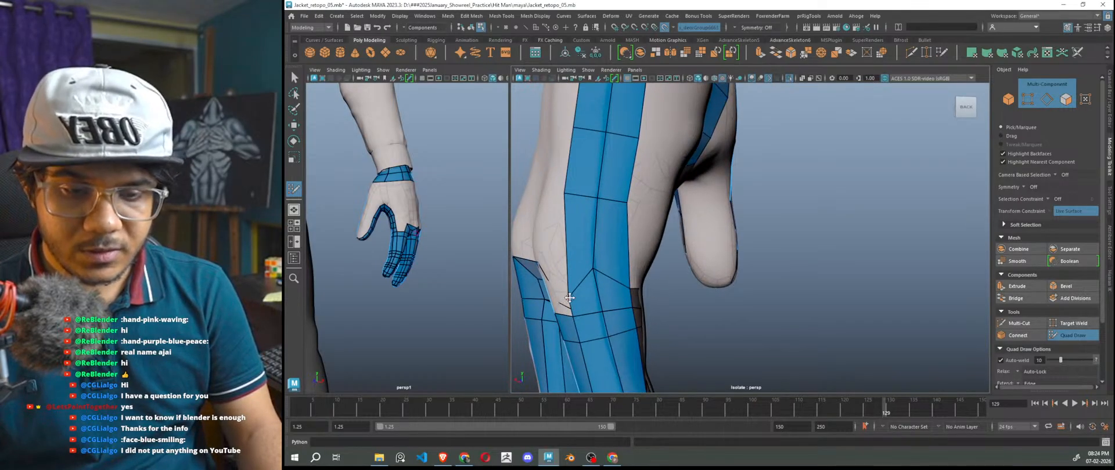
pyautogui.moveTo(604, 299)
pyautogui.keyDown('alt'); pyautogui.mouseDown()
pyautogui.moveTo(590, 308)
pyautogui.moveTo(617, 275)
pyautogui.moveTo(693, 310)
pyautogui.mouseUp(); pyautogui.keyUp('alt')
pyautogui.keyDown('shift'); pyautogui.click(626, 311); pyautogui.keyUp('shift')
# - Delete the face beside the index finger's base and refill the area to join the knuckle row to the thumb-web strip
pyautogui.scroll(-3, 668, 348)
pyautogui.moveTo(667, 349)
pyautogui.keyDown('alt'); pyautogui.mouseDown()
pyautogui.moveTo(780, 335)
pyautogui.moveTo(887, 343)
pyautogui.moveTo(912, 339)
pyautogui.moveTo(915, 327)
pyautogui.mouseUp(); pyautogui.keyUp('alt')
pyautogui.scroll(3, 907, 296)
pyautogui.keyDown('ctrl'); pyautogui.keyDown('shift'); pyautogui.click(917, 237); pyautogui.keyUp('shift'); pyautogui.keyUp('ctrl')
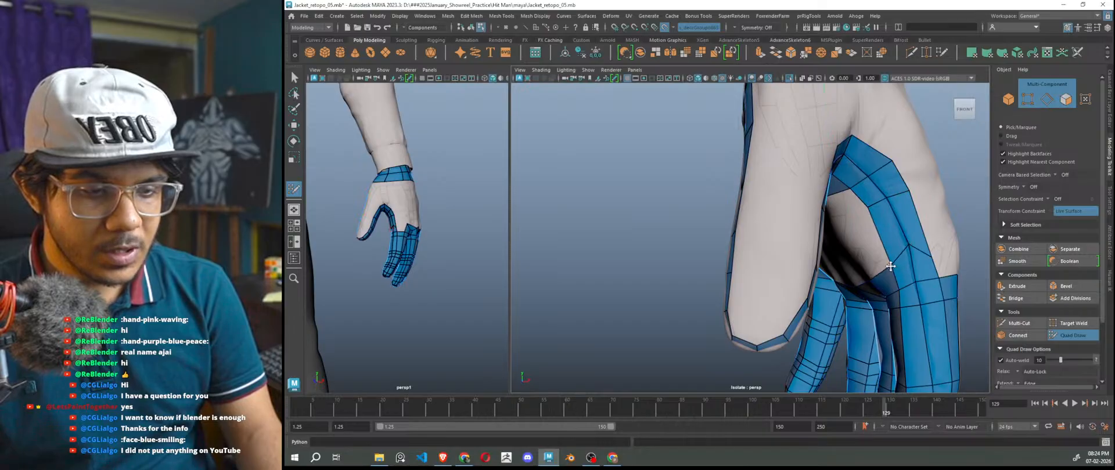
pyautogui.keyDown('alt'); pyautogui.moveTo(930, 257); pyautogui.dragTo(775, 282); pyautogui.keyUp('alt')
pyautogui.keyDown('shift'); pyautogui.click(778, 281); pyautogui.keyUp('shift')
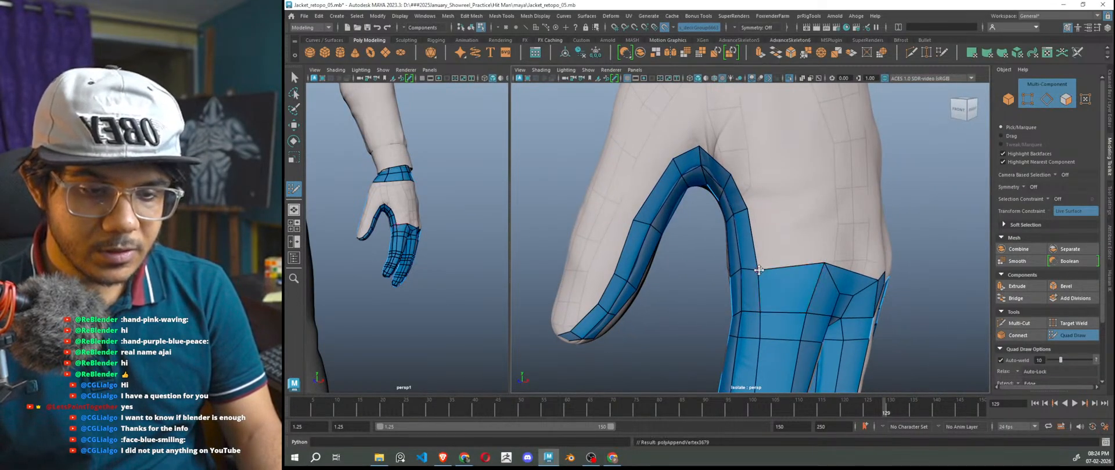
# - Delete the knuckle-row faces over the ring finger and ring–little gap, then rebuild them with new quads
pyautogui.press('f')
pyautogui.keyDown('alt'); pyautogui.moveTo(824, 378); pyautogui.dragTo(780, 331); pyautogui.keyUp('alt')
pyautogui.scroll(6, 780, 331)
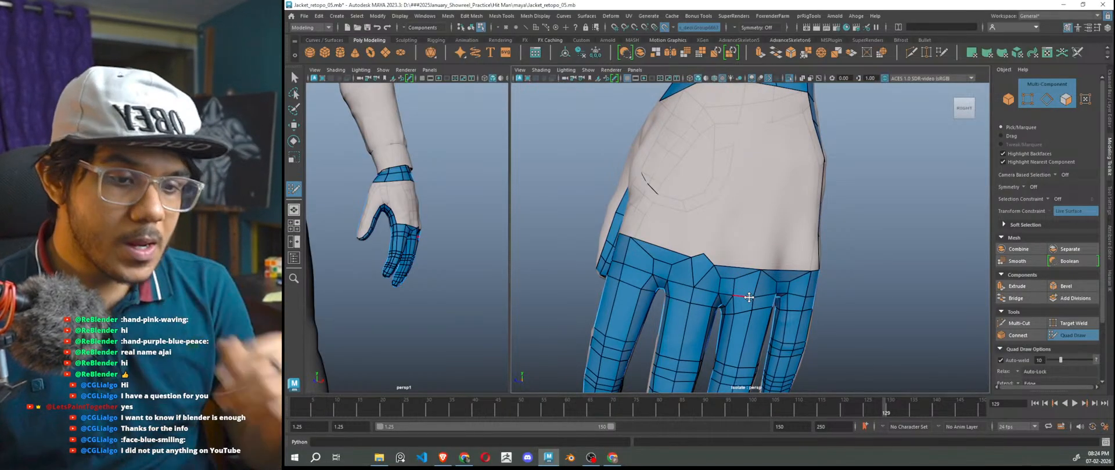
pyautogui.keyDown('alt'); pyautogui.moveTo(754, 298); pyautogui.dragTo(746, 296); pyautogui.keyUp('alt')
pyautogui.scroll(1, 740, 285)
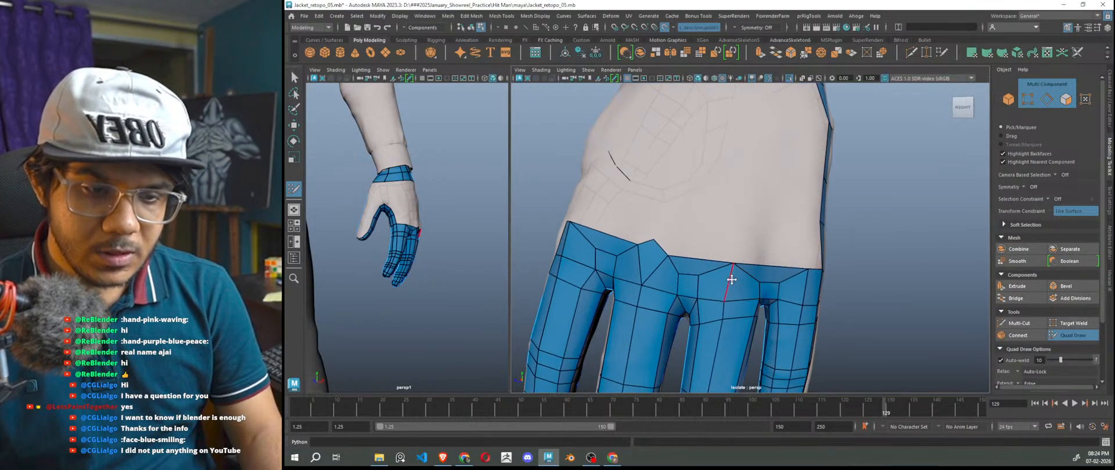
pyautogui.press('ctrl')
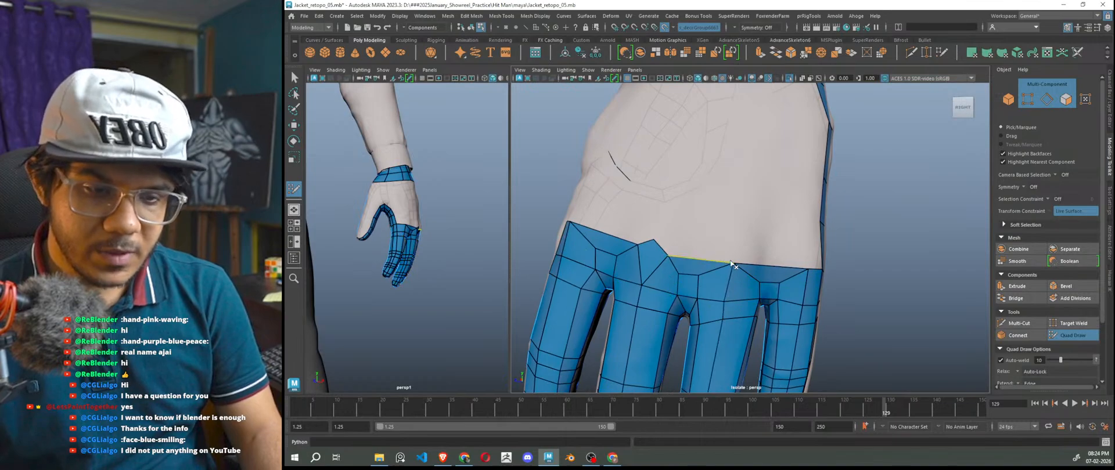
pyautogui.press('shift')
pyautogui.keyDown('ctrl'); pyautogui.keyDown('shift'); pyautogui.click(740, 288); pyautogui.keyUp('shift'); pyautogui.keyUp('ctrl')
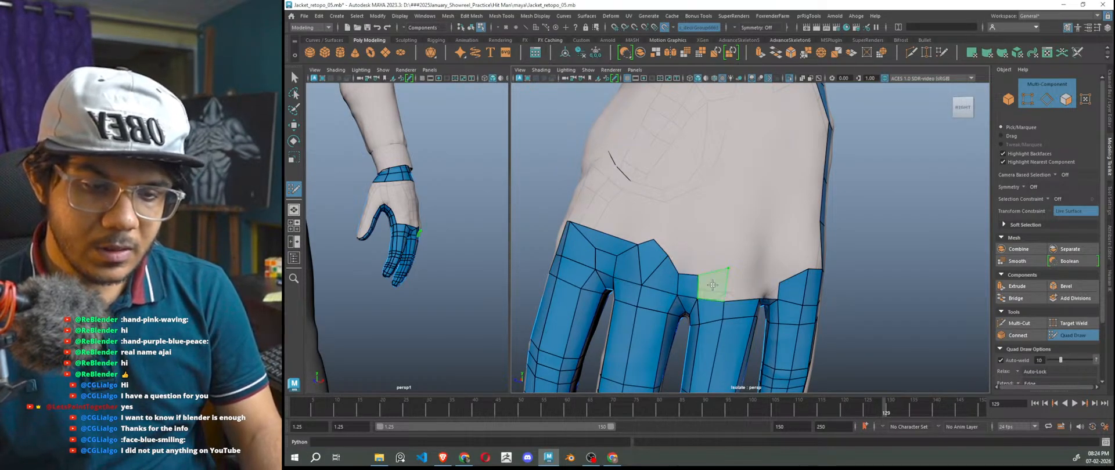
pyautogui.keyDown('shift'); pyautogui.click(713, 284); pyautogui.keyUp('shift')
pyautogui.keyDown('alt'); pyautogui.moveTo(740, 304); pyautogui.dragTo(730, 295); pyautogui.keyUp('alt')
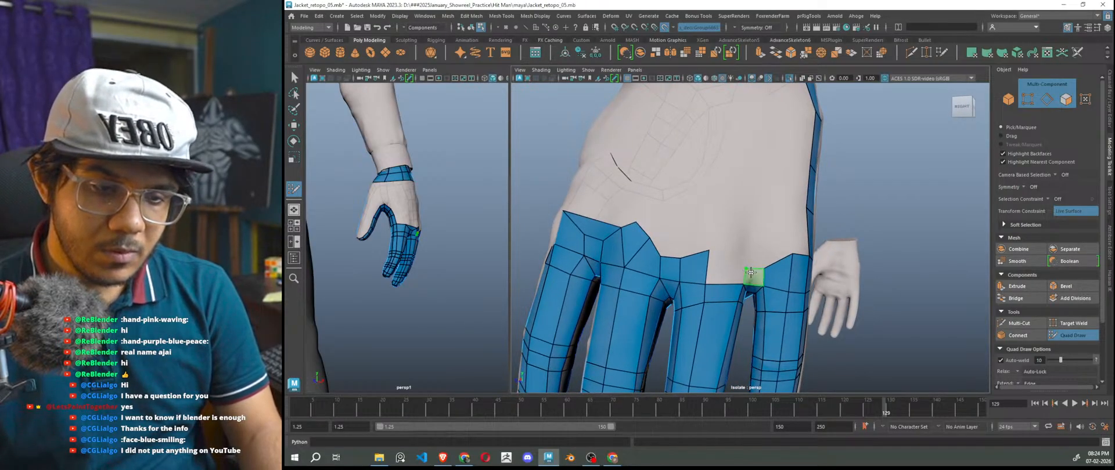
pyautogui.keyDown('shift'); pyautogui.click(741, 269); pyautogui.keyUp('shift')
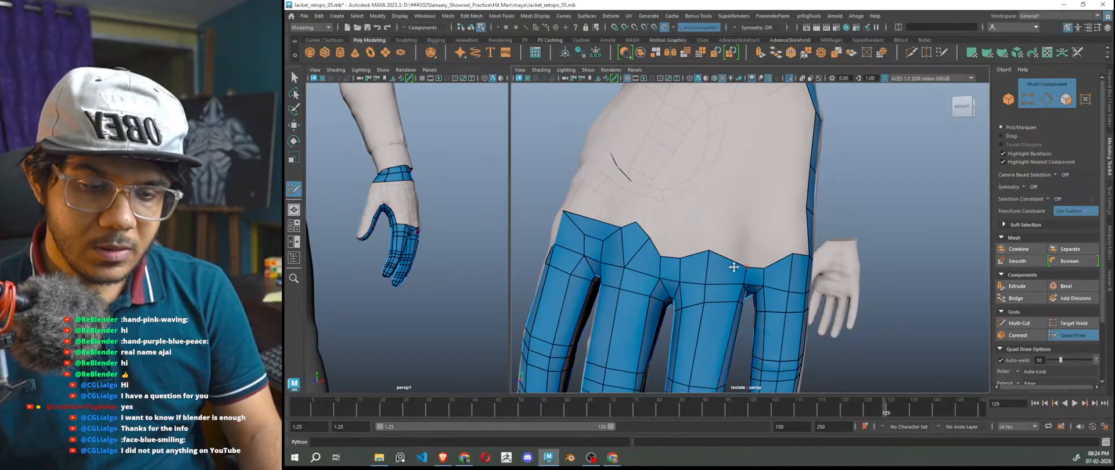
# - Try adding a row of quads above the ring finger and its gaps to the middle and little fingers
pyautogui.keyDown('alt'); pyautogui.moveTo(748, 257); pyautogui.dragTo(765, 259); pyautogui.keyUp('alt')
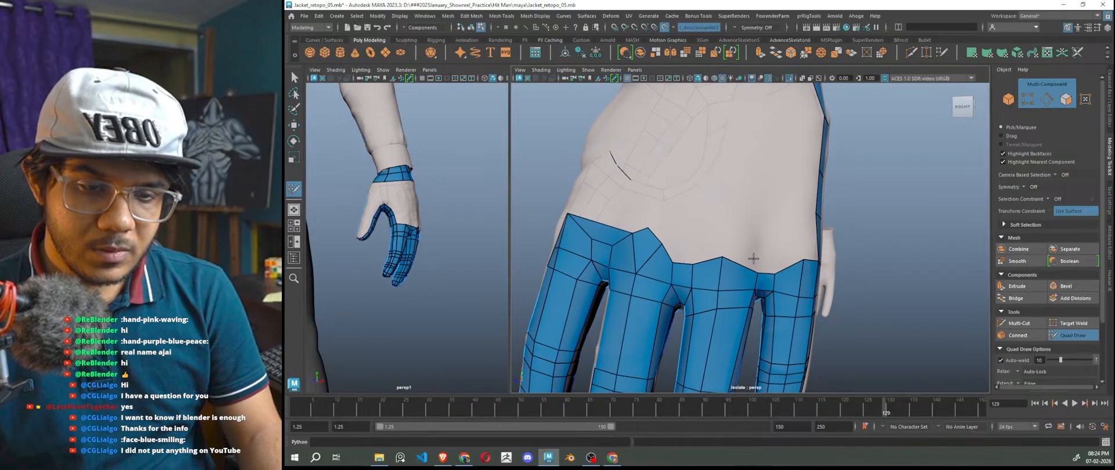
pyautogui.click(753, 245)
pyautogui.click(780, 246)
pyautogui.keyDown('shift'); pyautogui.click(770, 256); pyautogui.keyUp('shift')
pyautogui.click(727, 227)
pyautogui.keyDown('shift'); pyautogui.click(740, 249); pyautogui.keyUp('shift')
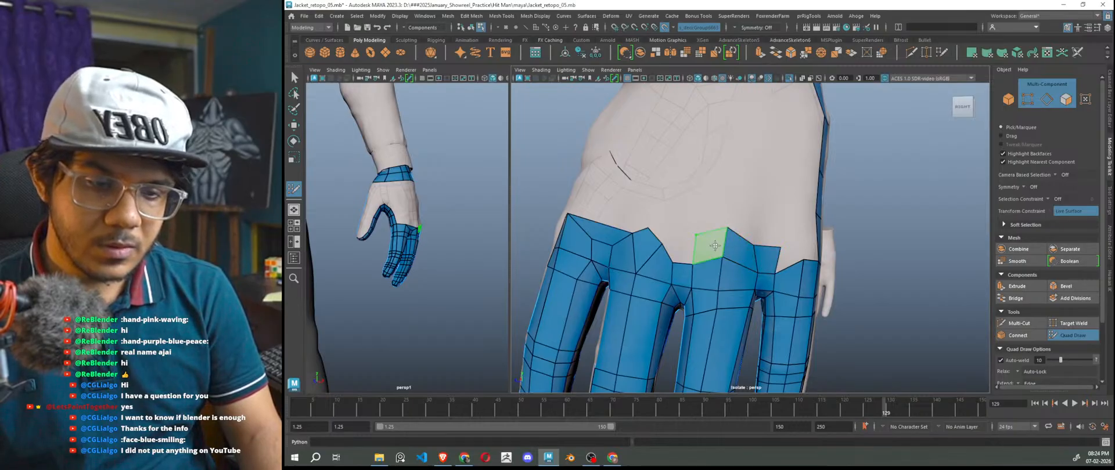
pyautogui.keyDown('shift'); pyautogui.click(715, 246); pyautogui.keyUp('shift')
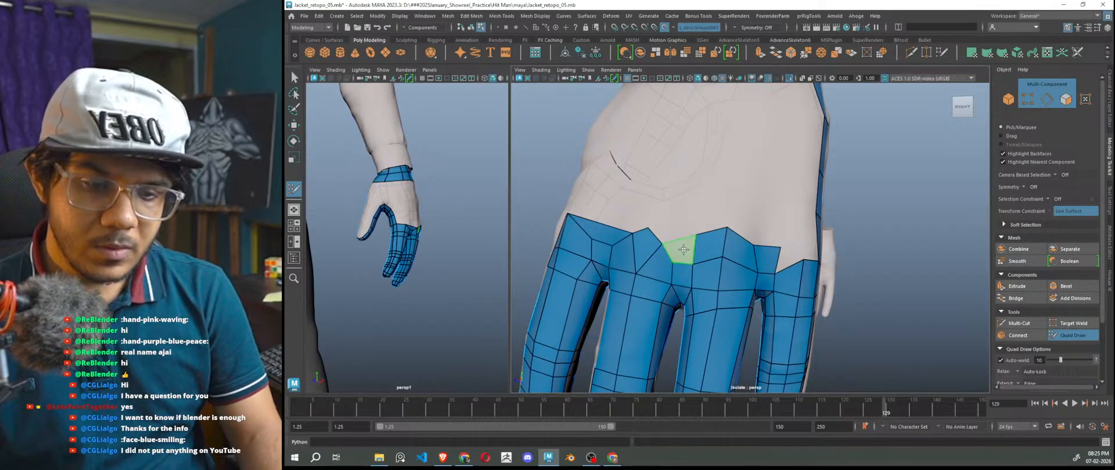
pyautogui.keyDown('shift'); pyautogui.click(684, 250); pyautogui.keyUp('shift')
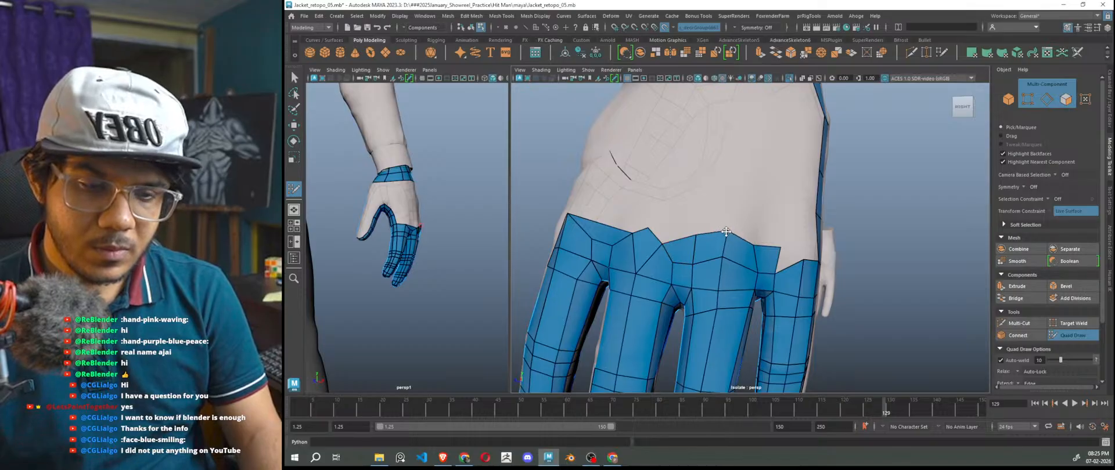
# - Try merging the new row's vertices above the ring finger, deleting the excess there and refilling the triangular hole
pyautogui.moveTo(696, 236); pyautogui.dragTo(730, 236)
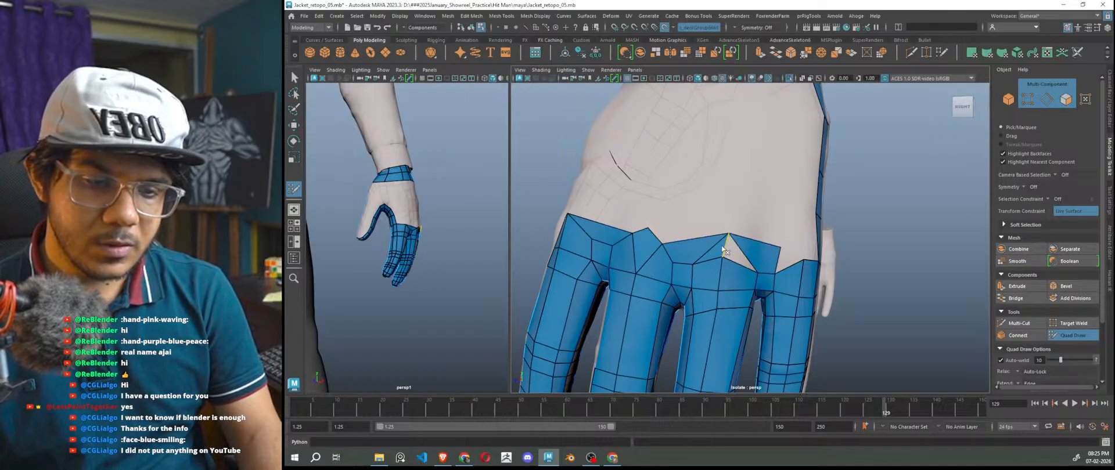
pyautogui.keyDown('ctrl'); pyautogui.keyDown('shift'); pyautogui.click(728, 254); pyautogui.keyUp('shift'); pyautogui.keyUp('ctrl')
pyautogui.hotkey('ctrl', 'z')
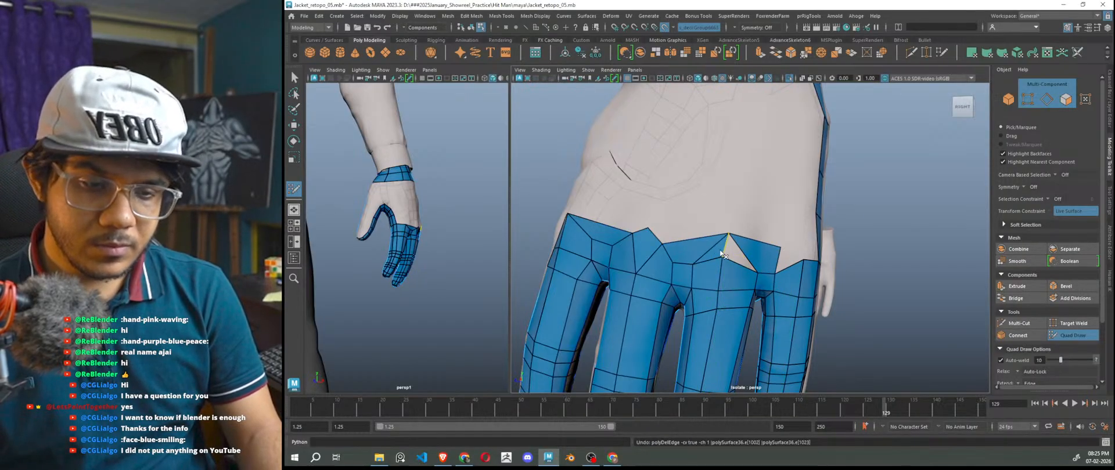
pyautogui.click(724, 251)
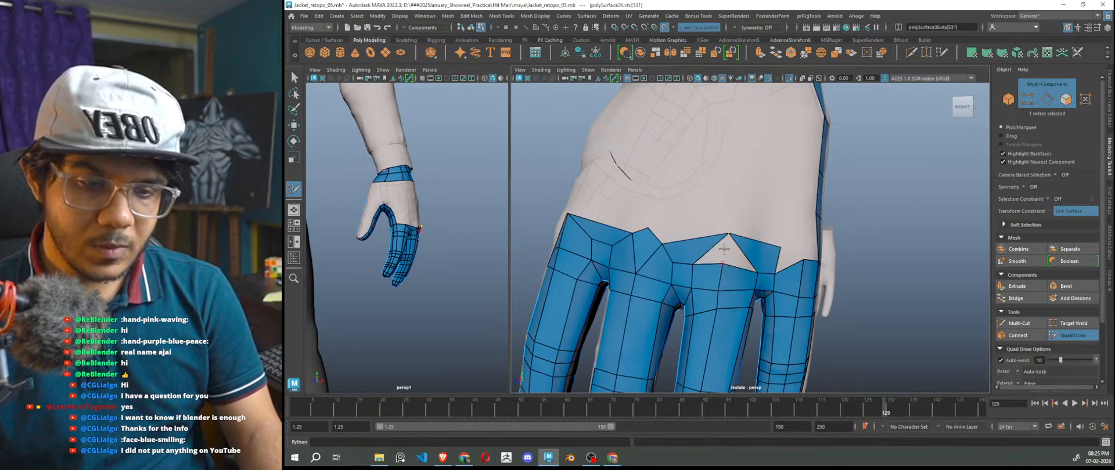
pyautogui.keyDown('shift'); pyautogui.click(723, 258); pyautogui.keyUp('shift')
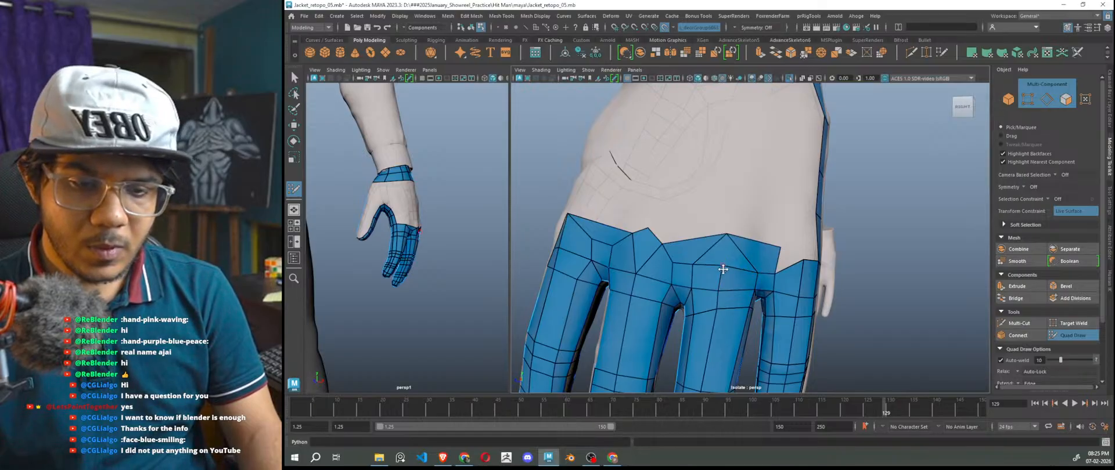
# - Undo the recent knuckle-row additions and merges above the ring and little fingers
pyautogui.hotkey('ctrl', 'z')
pyautogui.hotkey('ctrl', 'z')
pyautogui.hotkey('ctrl', 'z')
pyautogui.hotkey('ctrl', 'z')
pyautogui.hotkey('ctrl', 'z')
pyautogui.hotkey('ctrl', 'z')
pyautogui.hotkey('ctrl', 'z')
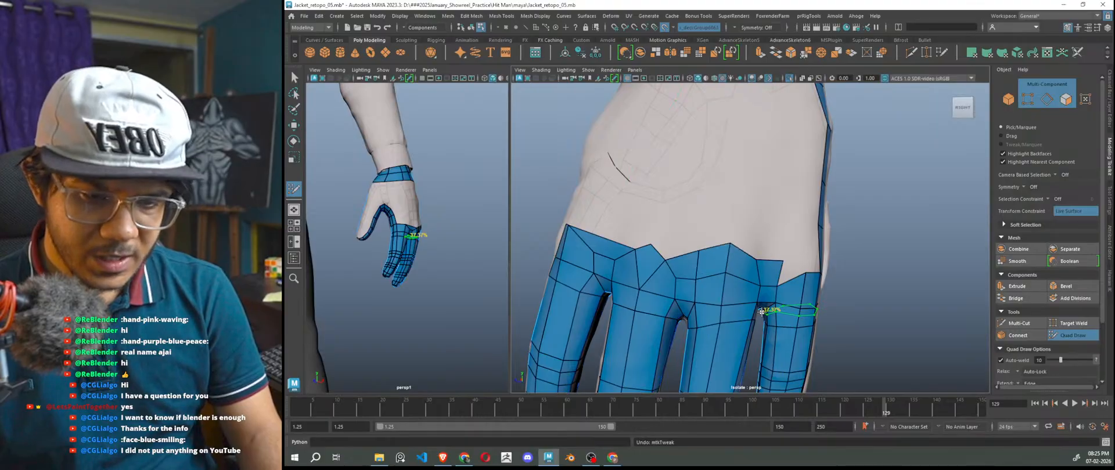
pyautogui.hotkey('ctrl', 'z')
pyautogui.hotkey('ctrl', 'z')
pyautogui.hotkey('ctrl', 'z')
pyautogui.hotkey('ctrl', 'z')
pyautogui.hotkey('ctrl', 'z')
pyautogui.hotkey('ctrl', 'z')
# - Lower the vertex above the ring finger and build new quads above the ring–little gap and the little finger
pyautogui.moveTo(725, 274); pyautogui.dragTo(723, 283)
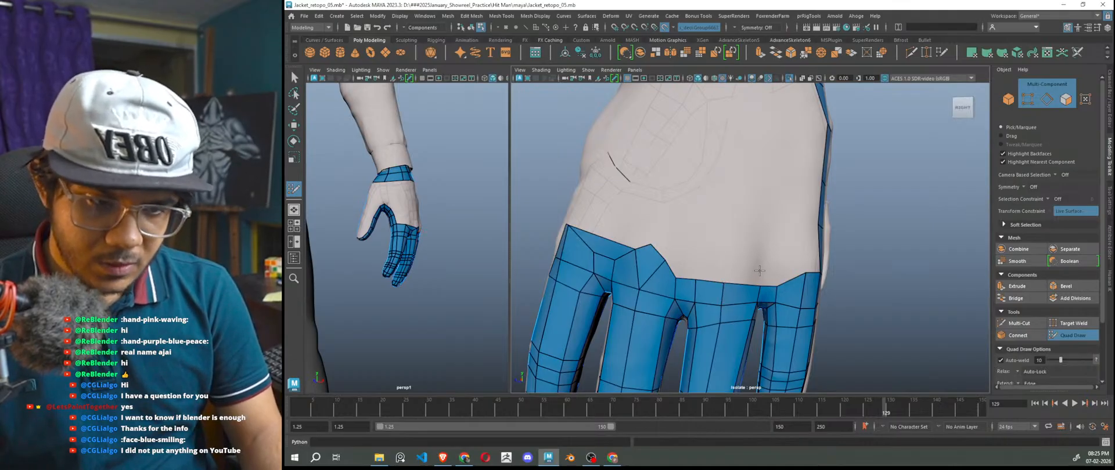
pyautogui.keyDown('alt'); pyautogui.moveTo(670, 306); pyautogui.dragTo(692, 303); pyautogui.keyUp('alt')
pyautogui.moveTo(835, 312)
pyautogui.keyDown('alt'); pyautogui.mouseDown()
pyautogui.moveTo(825, 305)
pyautogui.moveTo(840, 311)
pyautogui.mouseUp(); pyautogui.keyUp('alt')
pyautogui.moveTo(755, 260); pyautogui.dragTo(770, 234)
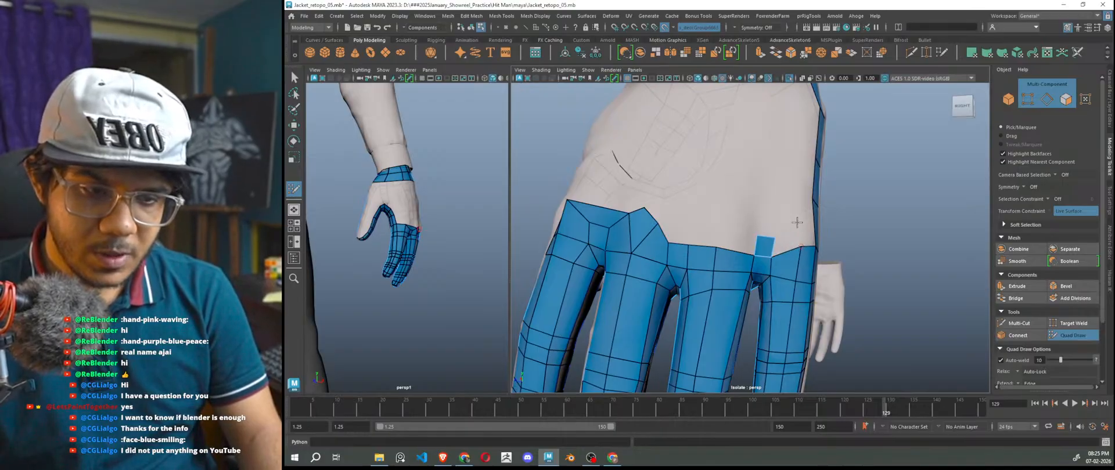
pyautogui.keyDown('shift'); pyautogui.click(781, 231); pyautogui.keyUp('shift')
pyautogui.click(738, 204)
pyautogui.keyDown('shift'); pyautogui.click(738, 242); pyautogui.keyUp('shift')
pyautogui.keyDown('shift'); pyautogui.click(765, 228); pyautogui.keyUp('shift')
pyautogui.keyDown('alt'); pyautogui.moveTo(724, 258); pyautogui.dragTo(714, 249); pyautogui.keyUp('alt')
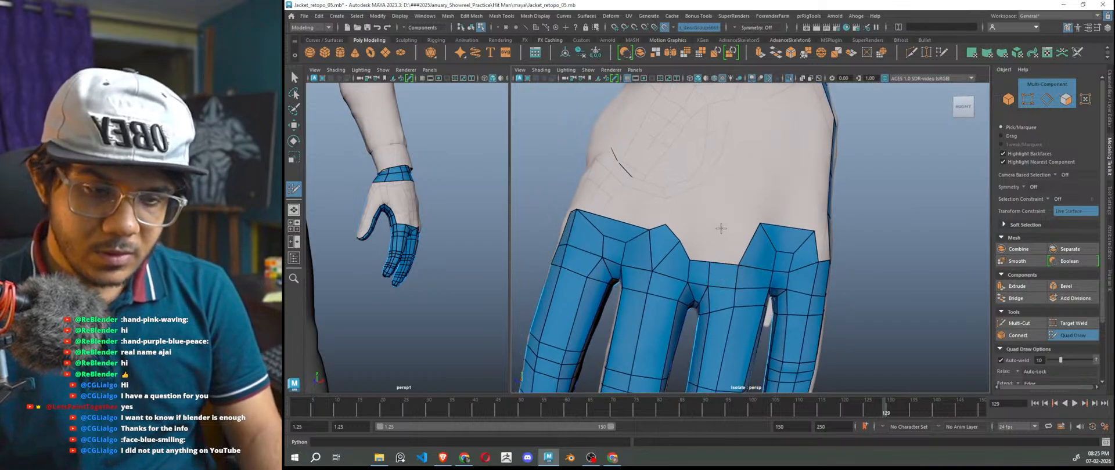
# - Adjust the new row's corner vertex and fill quads across the ring finger to meet the middle finger's knuckle faces
pyautogui.keyDown('alt'); pyautogui.moveTo(760, 225); pyautogui.dragTo(781, 230); pyautogui.keyUp('alt')
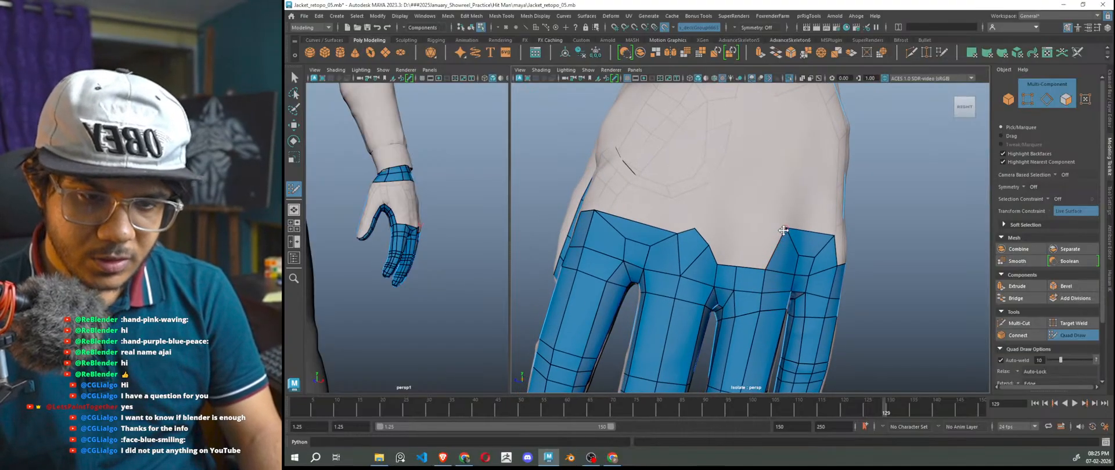
pyautogui.moveTo(786, 230); pyautogui.dragTo(778, 232)
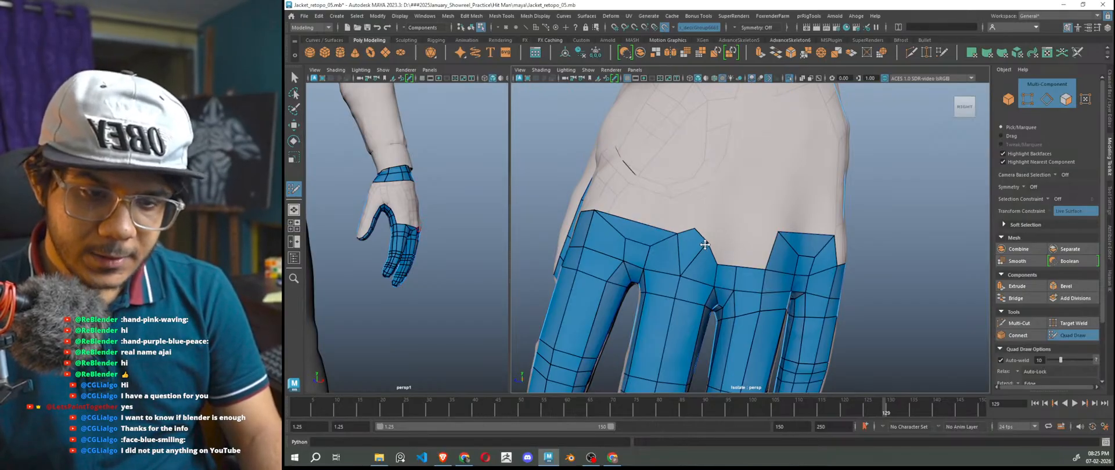
pyautogui.keyDown('shift'); pyautogui.click(718, 251); pyautogui.keyUp('shift')
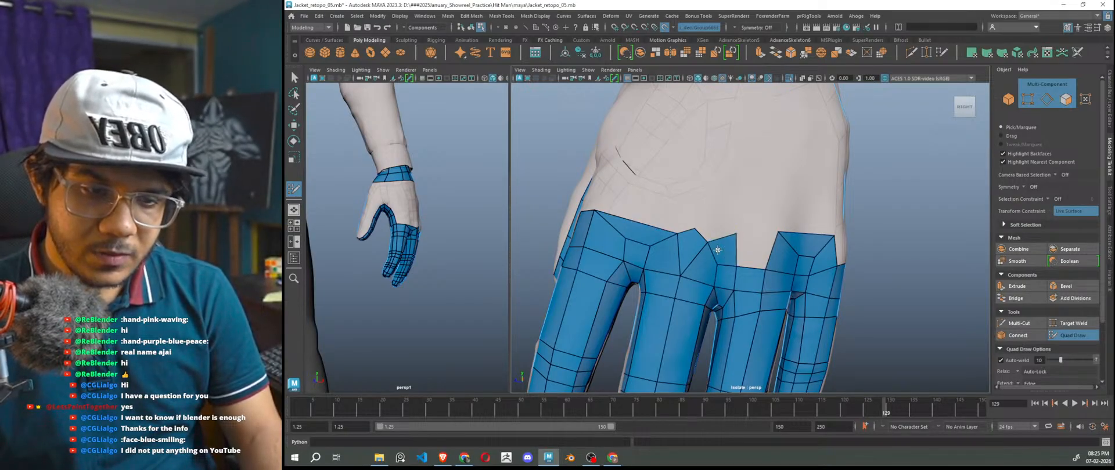
pyautogui.keyDown('shift'); pyautogui.click(748, 247); pyautogui.keyUp('shift')
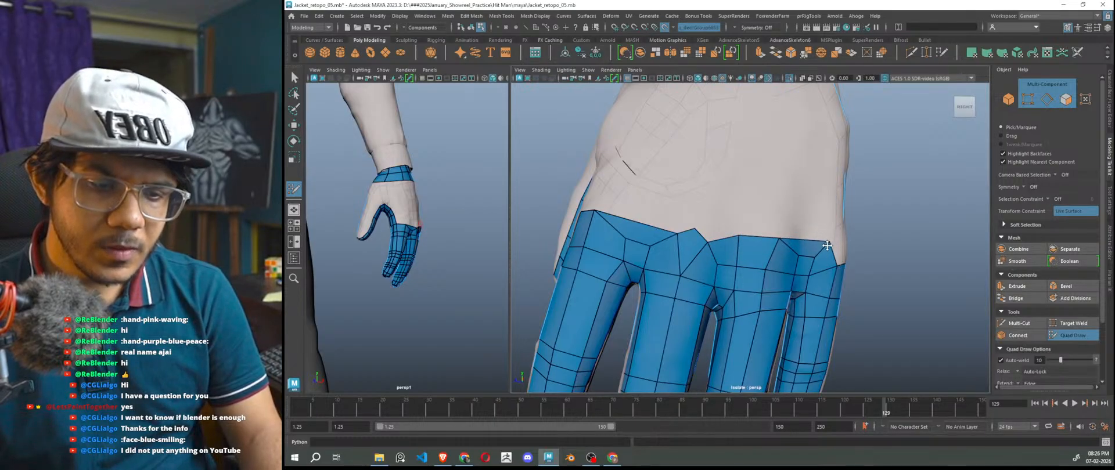
# - Try merging the peak vertex above the middle finger into its neighbour to straighten the row, and undo the merge
pyautogui.scroll(-5, 755, 316)
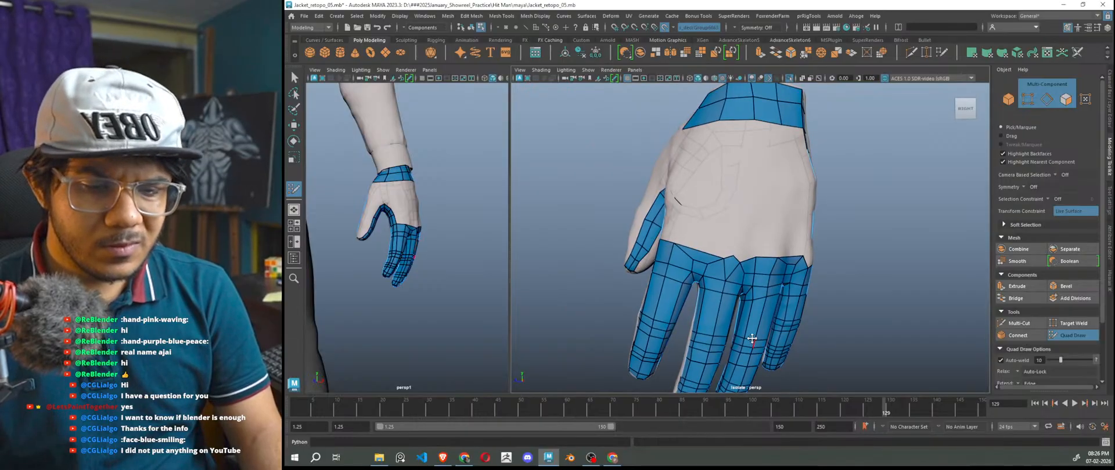
pyautogui.scroll(5, 754, 341)
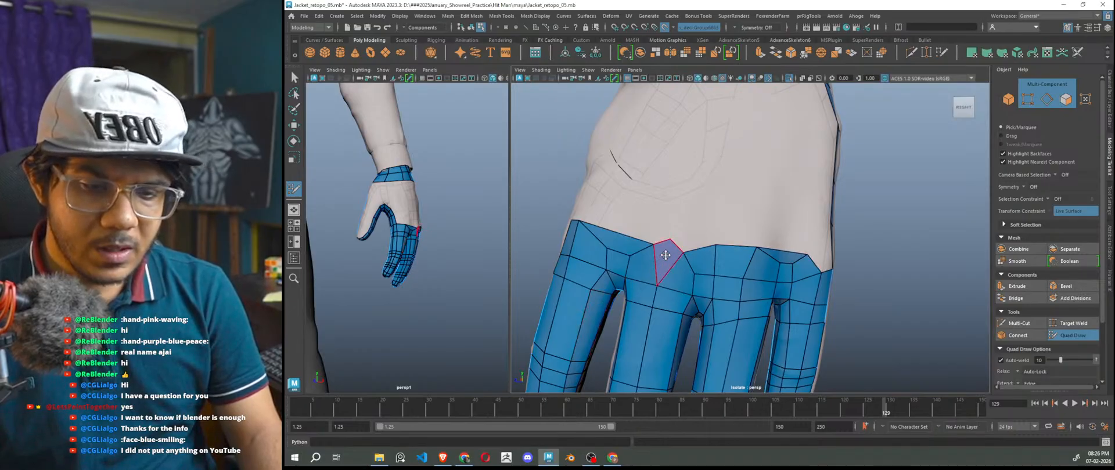
pyautogui.moveTo(671, 240)
pyautogui.mouseDown()
pyautogui.moveTo(661, 255)
pyautogui.moveTo(663, 243)
pyautogui.mouseUp()
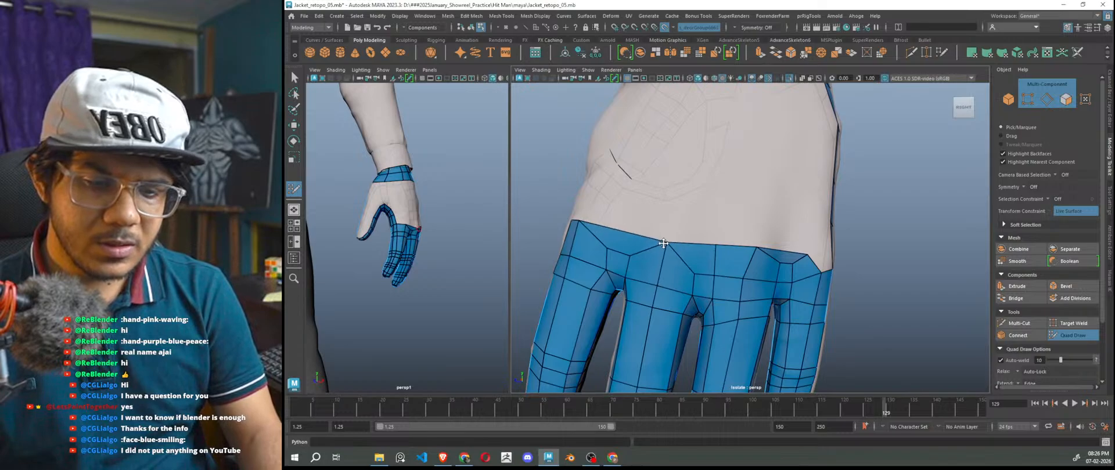
pyautogui.scroll(-3, 666, 246)
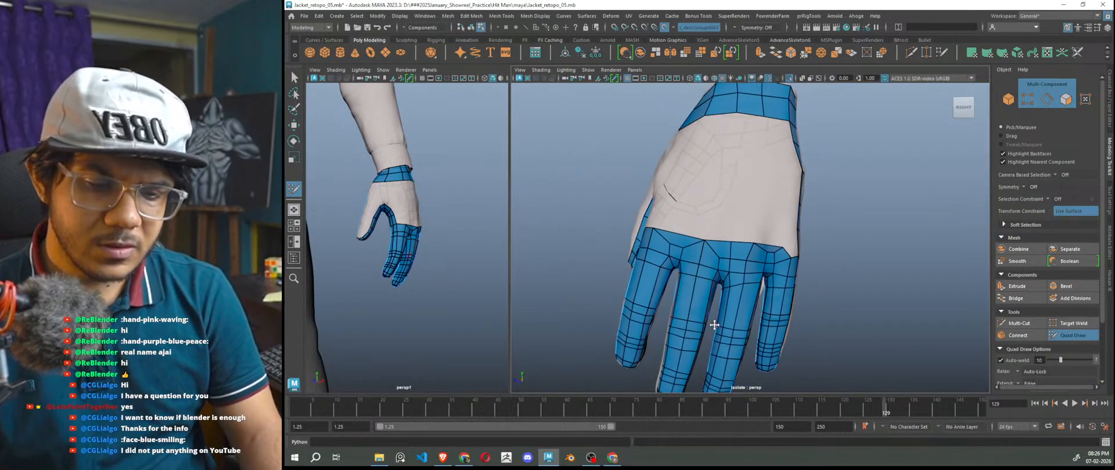
pyautogui.scroll(2, 730, 307)
pyautogui.scroll(-2, 731, 279)
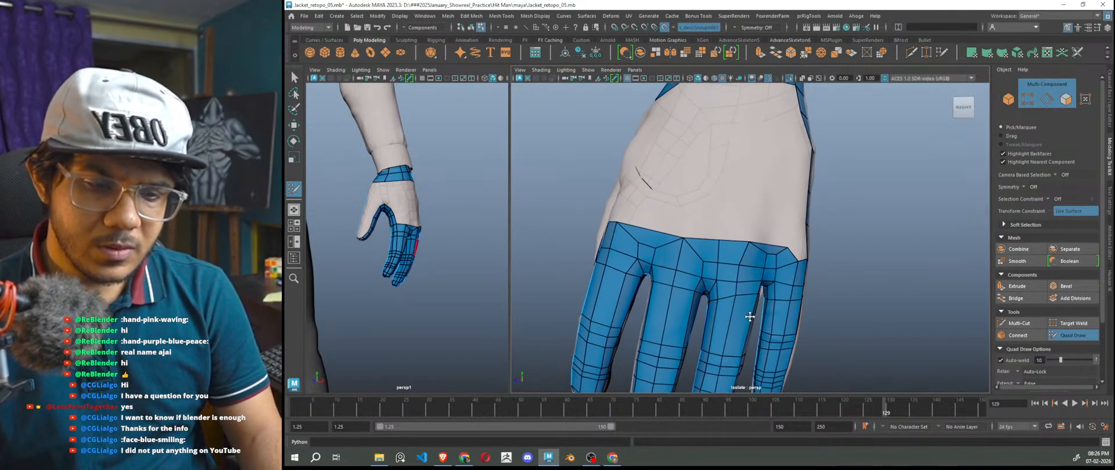
pyautogui.scroll(1, 729, 269)
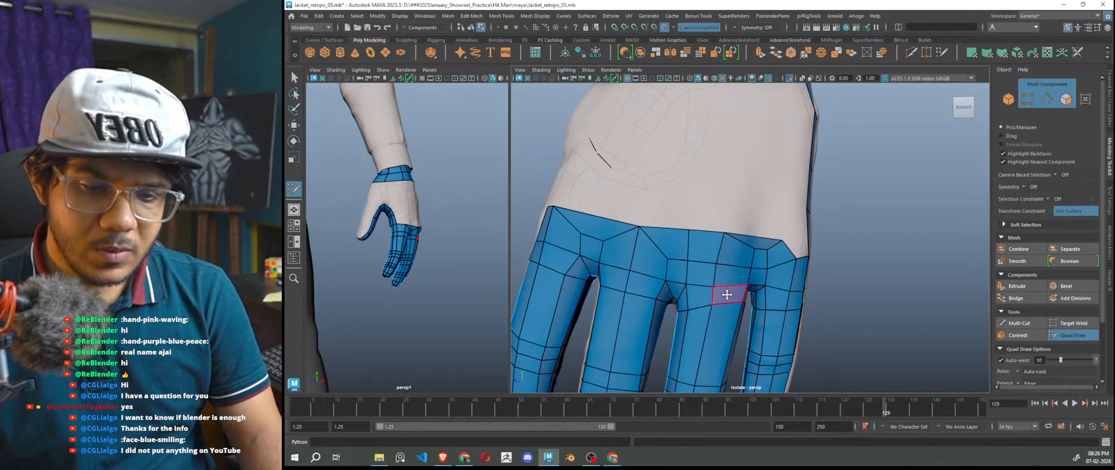
pyautogui.scroll(-3, 729, 294)
pyautogui.hotkey('ctrl', 'z')
pyautogui.hotkey('ctrl', 'z')
pyautogui.hotkey('ctrl', 'z')
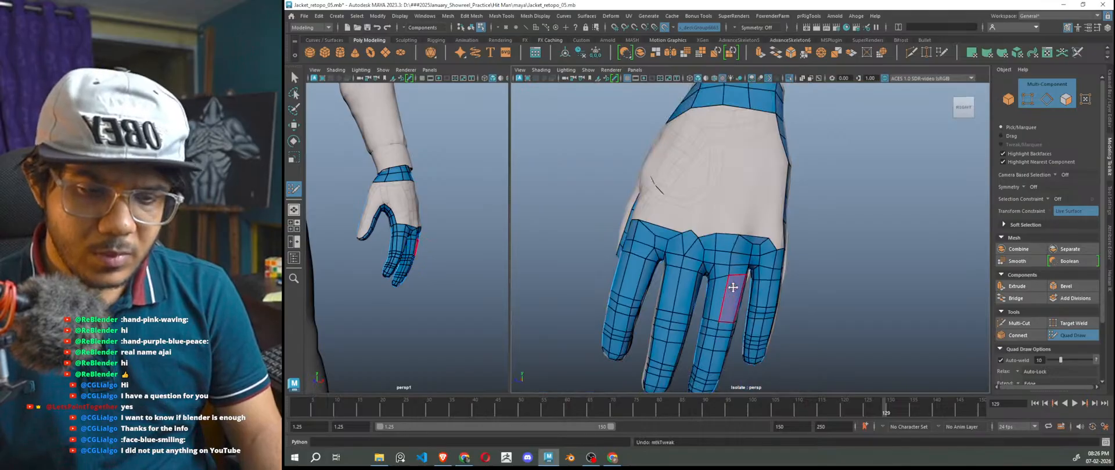
# - Delete the knuckle-row faces between the ring and little fingers and refill the area with reshaped quads
pyautogui.scroll(2, 731, 287)
pyautogui.keyDown('alt'); pyautogui.moveTo(760, 286); pyautogui.dragTo(746, 262); pyautogui.keyUp('alt')
pyautogui.scroll(1, 731, 270)
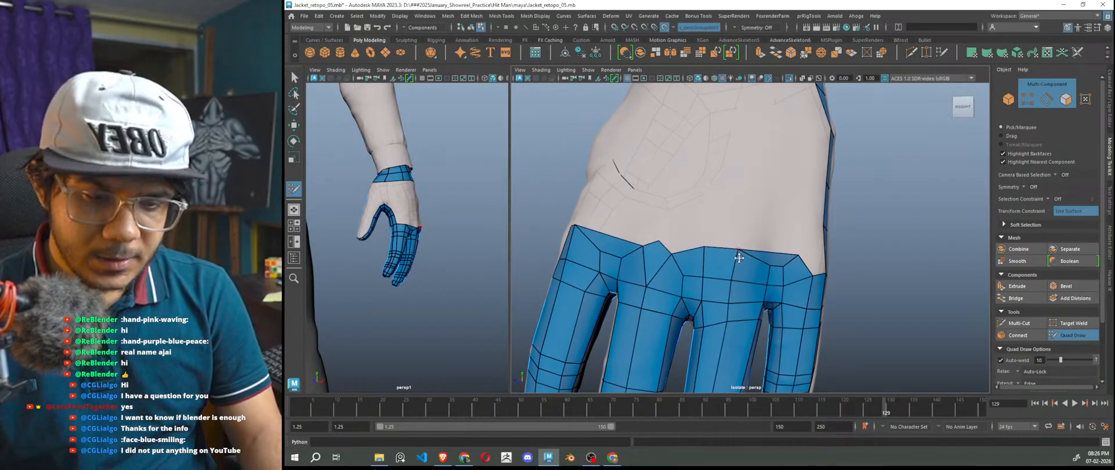
pyautogui.keyDown('ctrl'); pyautogui.keyDown('shift'); pyautogui.click(746, 270); pyautogui.keyUp('shift'); pyautogui.keyUp('ctrl')
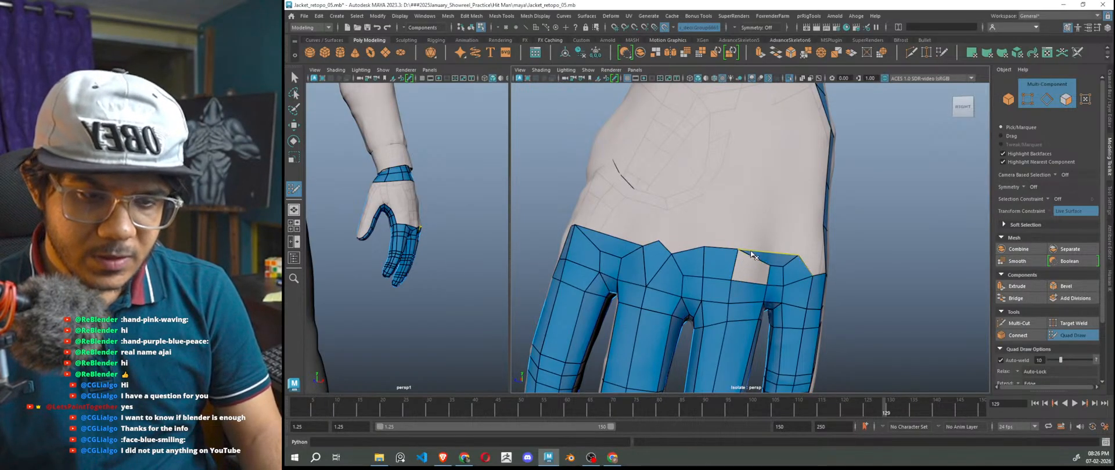
pyautogui.keyDown('ctrl'); pyautogui.keyDown('shift'); pyautogui.click(762, 257); pyautogui.keyUp('shift'); pyautogui.keyUp('ctrl')
pyautogui.click(766, 251)
pyautogui.keyDown('shift'); pyautogui.click(780, 258); pyautogui.keyUp('shift')
pyautogui.moveTo(736, 249); pyautogui.dragTo(726, 248)
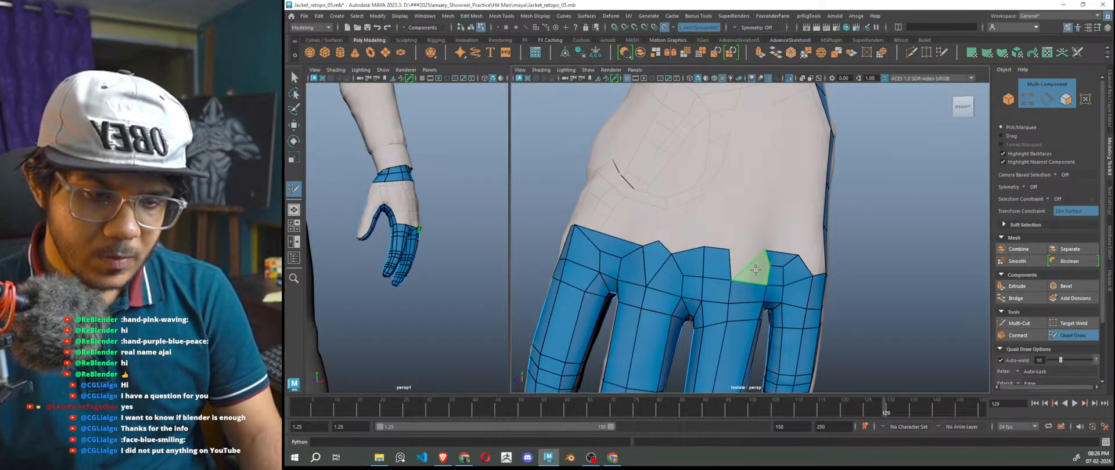
pyautogui.keyDown('shift'); pyautogui.click(758, 259); pyautogui.keyUp('shift')
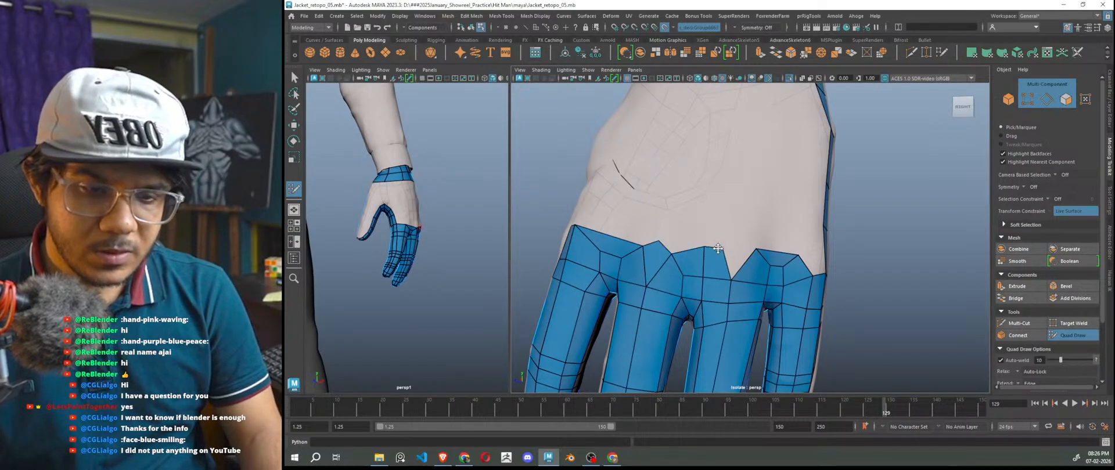
pyautogui.keyDown('shift'); pyautogui.click(737, 252); pyautogui.keyUp('shift')
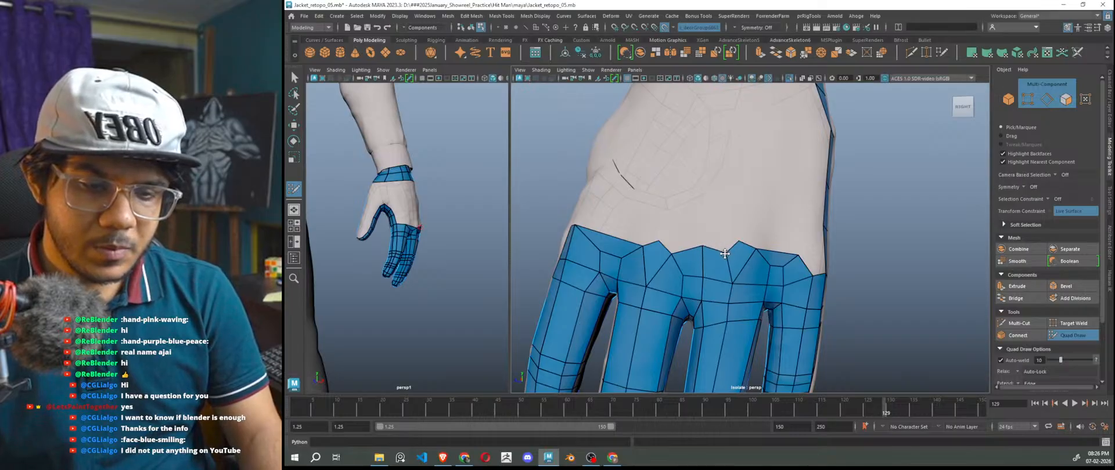
# - Reposition the knuckle-row vertices above the ring and middle fingers to even out the peaks and quads
pyautogui.moveTo(702, 247); pyautogui.dragTo(705, 250)
pyautogui.scroll(-4, 750, 288)
pyautogui.scroll(6, 761, 285)
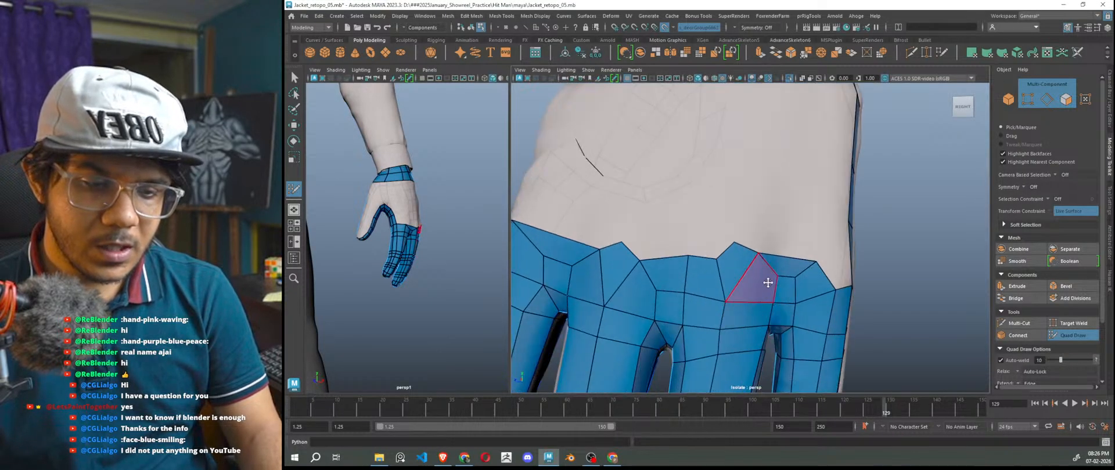
pyautogui.moveTo(735, 243); pyautogui.dragTo(742, 244)
pyautogui.moveTo(726, 302); pyautogui.dragTo(727, 329)
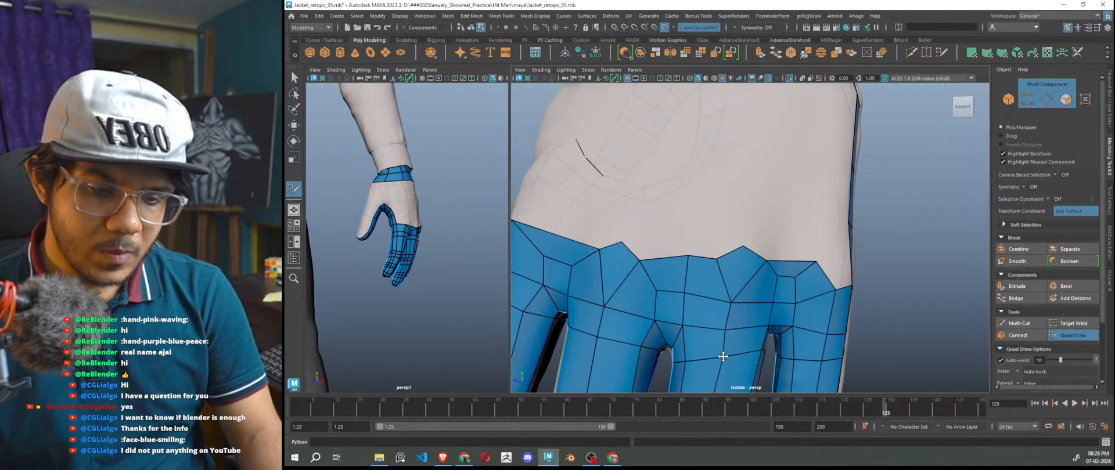
pyautogui.scroll(-5, 749, 343)
pyautogui.keyDown('alt'); pyautogui.moveTo(772, 338); pyautogui.dragTo(787, 335); pyautogui.keyUp('alt')
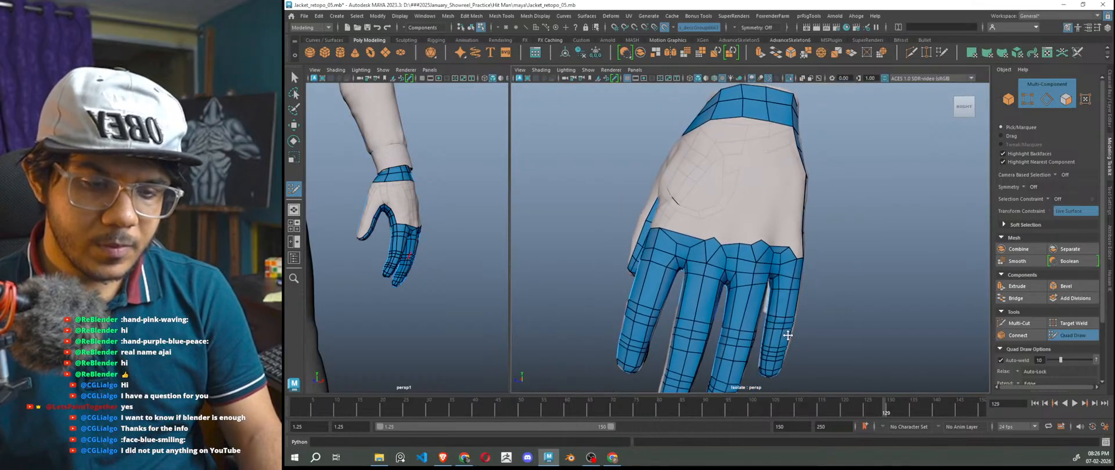
pyautogui.scroll(3, 706, 281)
pyautogui.moveTo(689, 244); pyautogui.dragTo(686, 235)
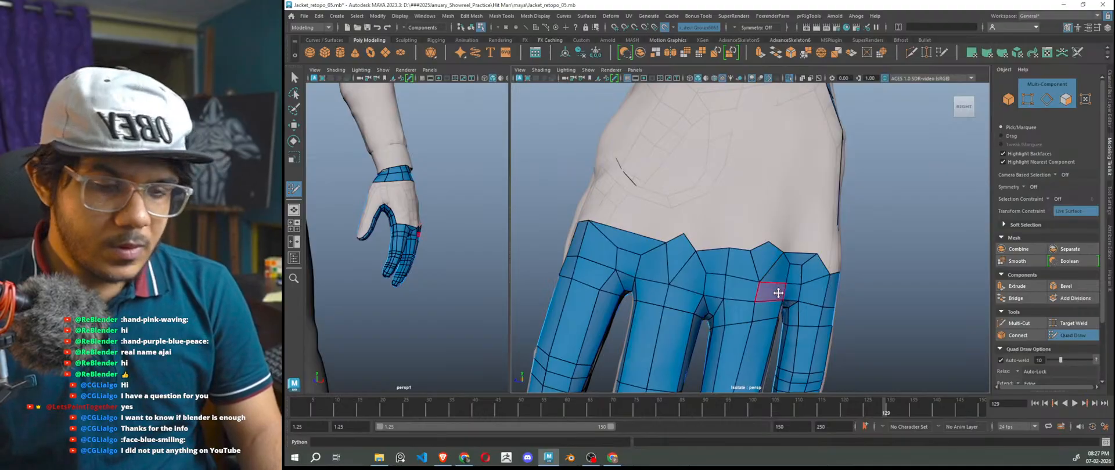
# - Open the knuckle row between the middle and ring fingers by clearing its quad, and undo the trial refill
pyautogui.scroll(-4, 775, 292)
pyautogui.scroll(3, 775, 293)
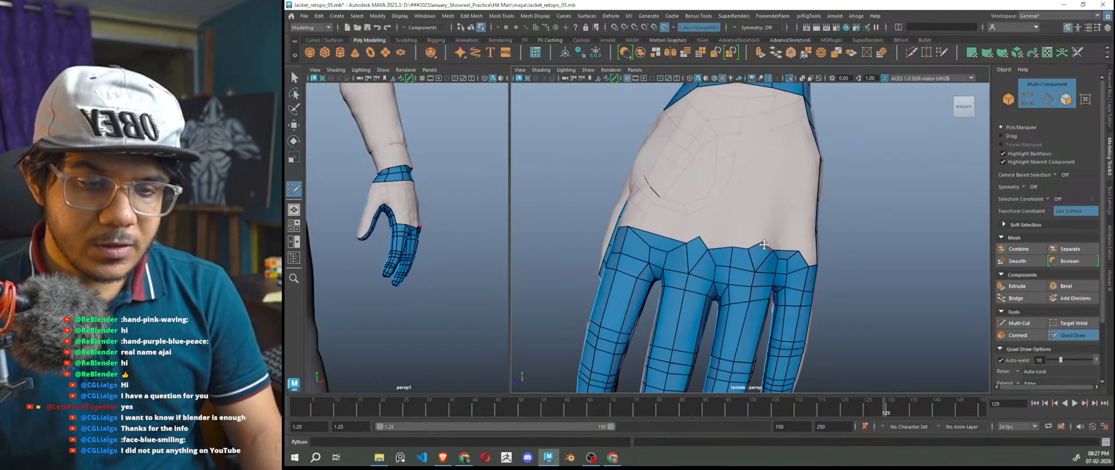
pyautogui.moveTo(761, 239)
pyautogui.keyDown('alt'); pyautogui.mouseDown()
pyautogui.moveTo(779, 276)
pyautogui.moveTo(745, 290)
pyautogui.moveTo(776, 276)
pyautogui.moveTo(769, 271)
pyautogui.mouseUp(); pyautogui.keyUp('alt')
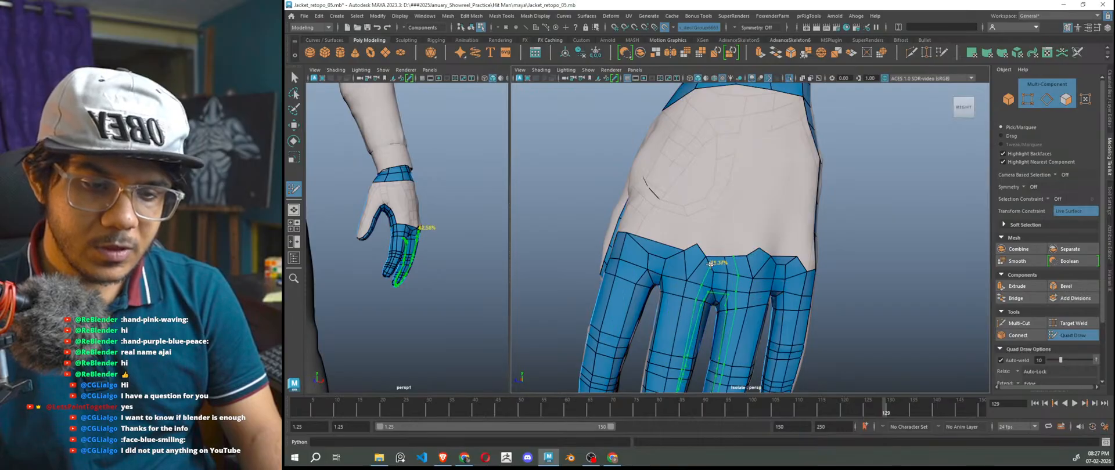
pyautogui.scroll(2, 711, 264)
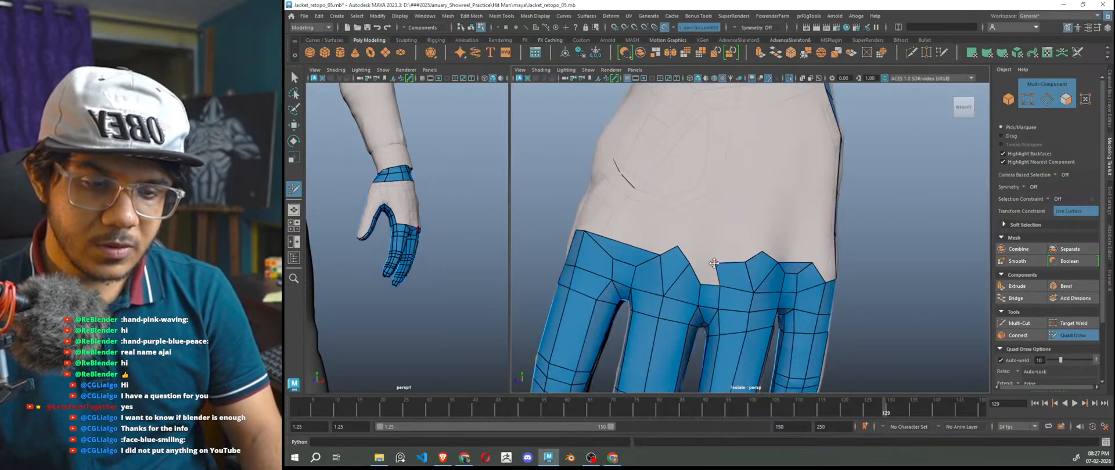
pyautogui.keyDown('alt'); pyautogui.moveTo(722, 282); pyautogui.dragTo(716, 286); pyautogui.keyUp('alt')
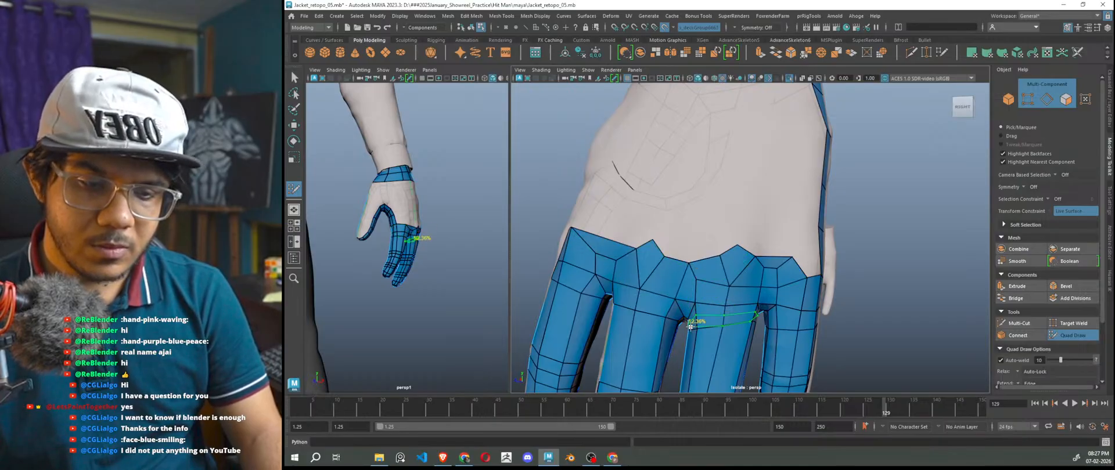
pyautogui.hotkey('ctrl', 'z')
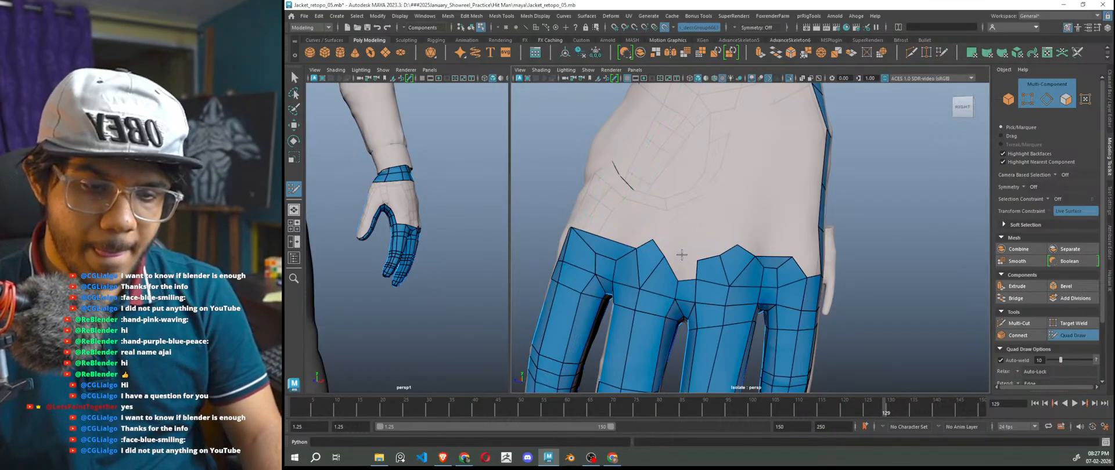
pyautogui.keyDown('alt'); pyautogui.moveTo(683, 268); pyautogui.dragTo(651, 263); pyautogui.keyUp('alt')
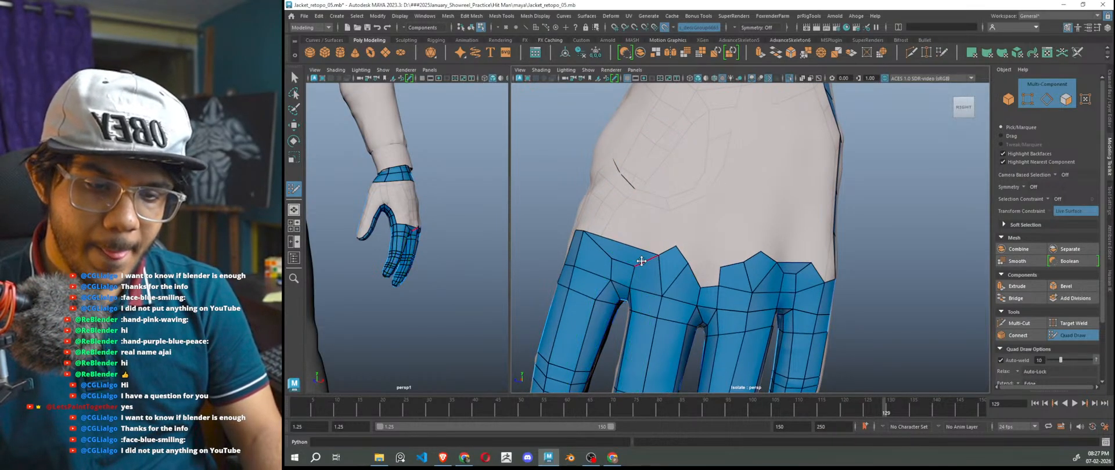
# - Fill the gap between the middle and ring knuckles with a quad and lower its upper vertex slightly
pyautogui.keyDown('shift'); pyautogui.click(709, 269); pyautogui.keyUp('shift')
pyautogui.hotkey('ctrl', 'z')
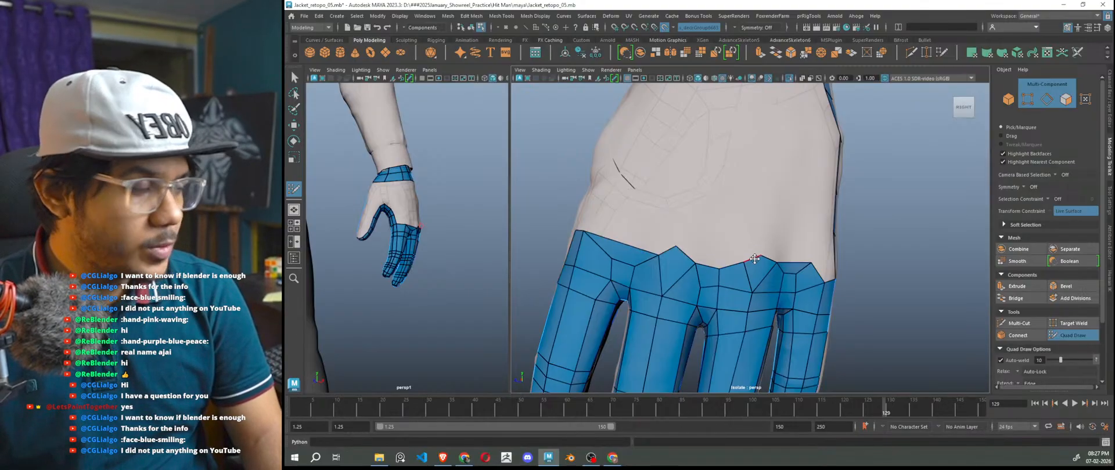
pyautogui.moveTo(721, 267)
pyautogui.mouseDown()
pyautogui.moveTo(705, 261)
pyautogui.moveTo(722, 271)
pyautogui.mouseUp()
pyautogui.keyDown('alt'); pyautogui.moveTo(730, 313); pyautogui.dragTo(745, 316); pyautogui.keyUp('alt')
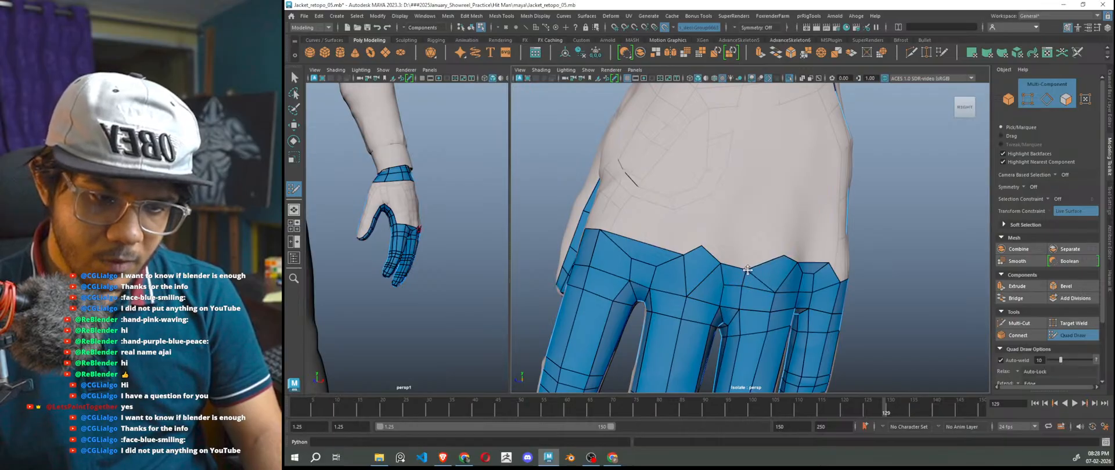
# - Remove the stray component on the ring finger's knuckle and insert an edge loop through the finger
pyautogui.keyDown('ctrl'); pyautogui.keyDown('shift'); pyautogui.click(761, 283); pyautogui.keyUp('shift'); pyautogui.keyUp('ctrl')
pyautogui.keyDown('ctrl'); pyautogui.click(767, 278); pyautogui.keyUp('ctrl')
pyautogui.keyDown('alt'); pyautogui.moveTo(767, 298); pyautogui.dragTo(762, 301); pyautogui.keyUp('alt')
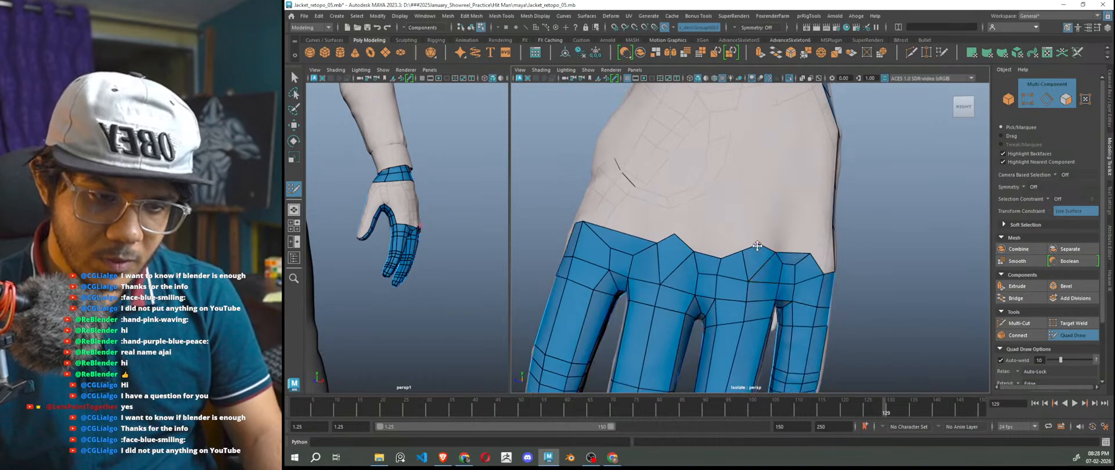
pyautogui.keyDown('alt'); pyautogui.moveTo(745, 281); pyautogui.dragTo(739, 285); pyautogui.keyUp('alt')
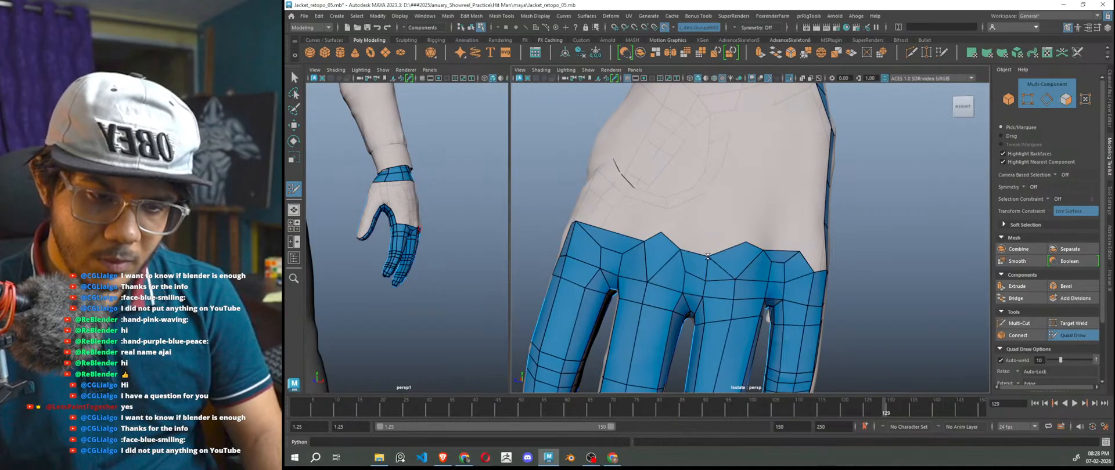
# - Delete the face between the middle and ring knuckles, refill it with a narrower quad, and undo the trial fill beside it
pyautogui.keyDown('ctrl'); pyautogui.keyDown('shift'); pyautogui.click(714, 262); pyautogui.keyUp('shift'); pyautogui.keyUp('ctrl')
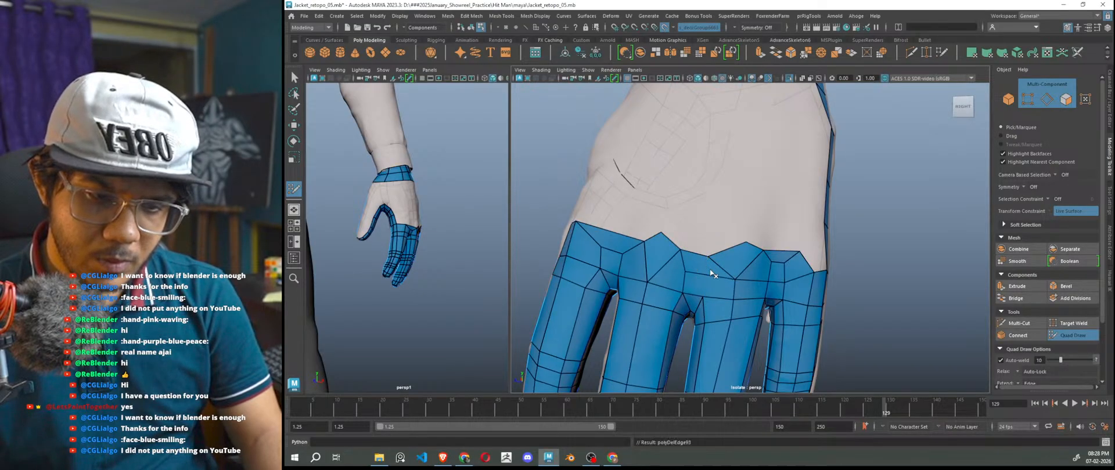
pyautogui.click(710, 257)
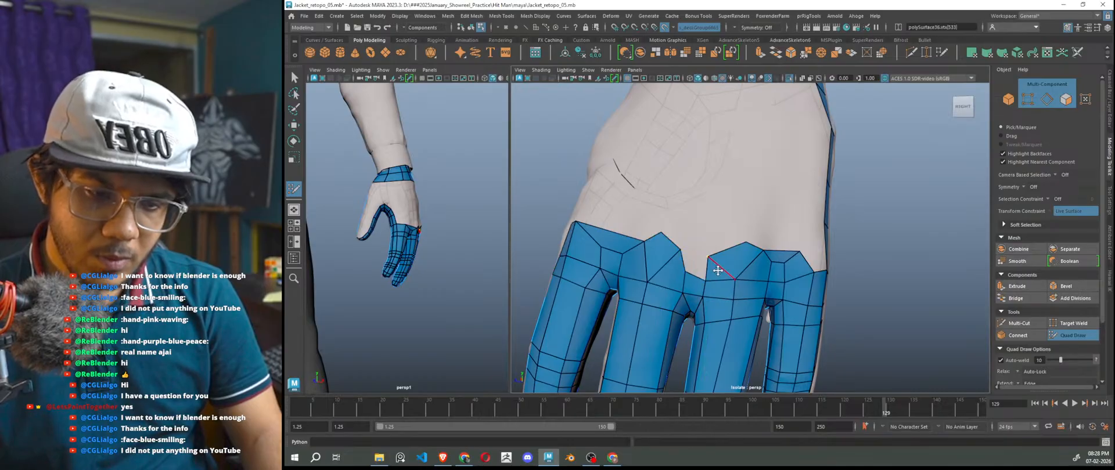
pyautogui.keyDown('shift'); pyautogui.click(697, 261); pyautogui.keyUp('shift')
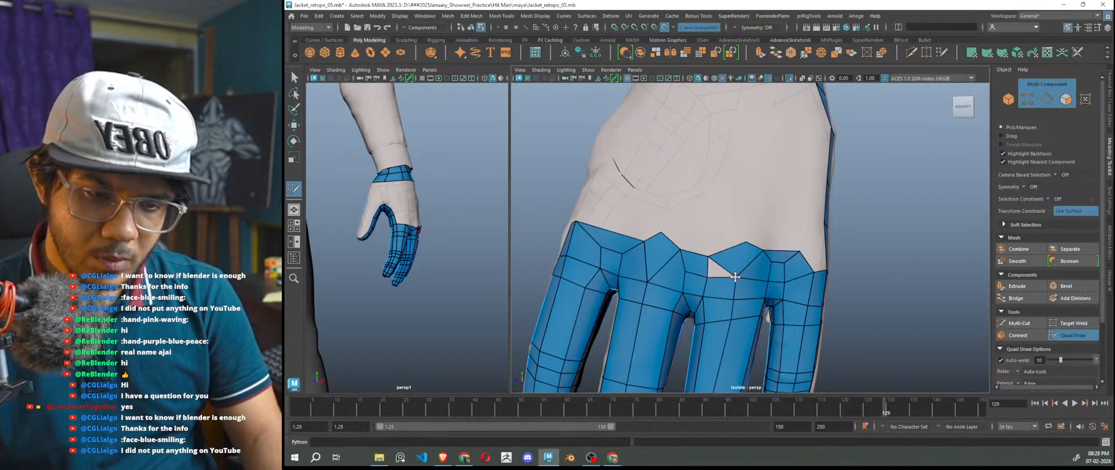
pyautogui.keyDown('ctrl'); pyautogui.keyDown('shift'); pyautogui.click(722, 291); pyautogui.keyUp('shift'); pyautogui.keyUp('ctrl')
pyautogui.keyDown('shift'); pyautogui.click(717, 271); pyautogui.keyUp('shift')
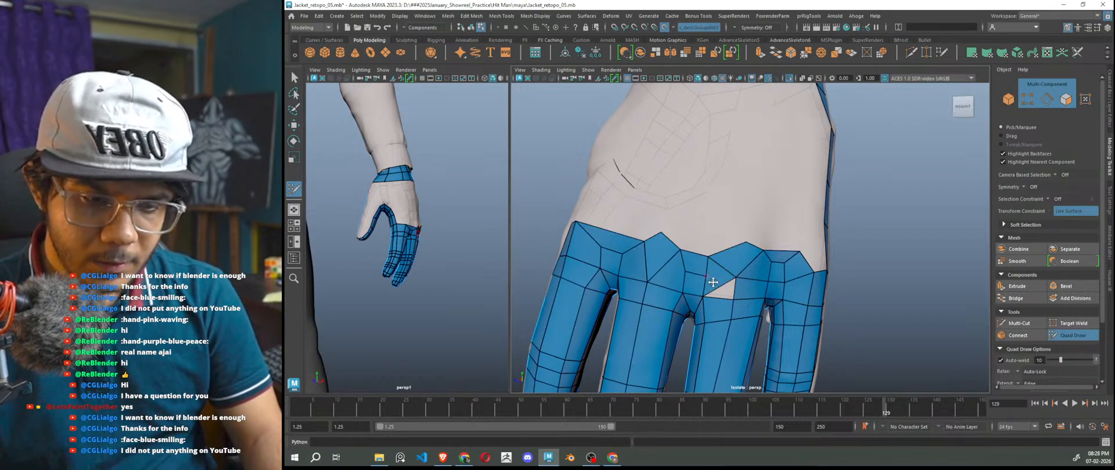
pyautogui.hotkey('ctrl', 'z')
# - Delete the ring finger's peak faces and rebuild them with quads that continue the row from the middle finger's knuckle
pyautogui.scroll(2, 717, 302)
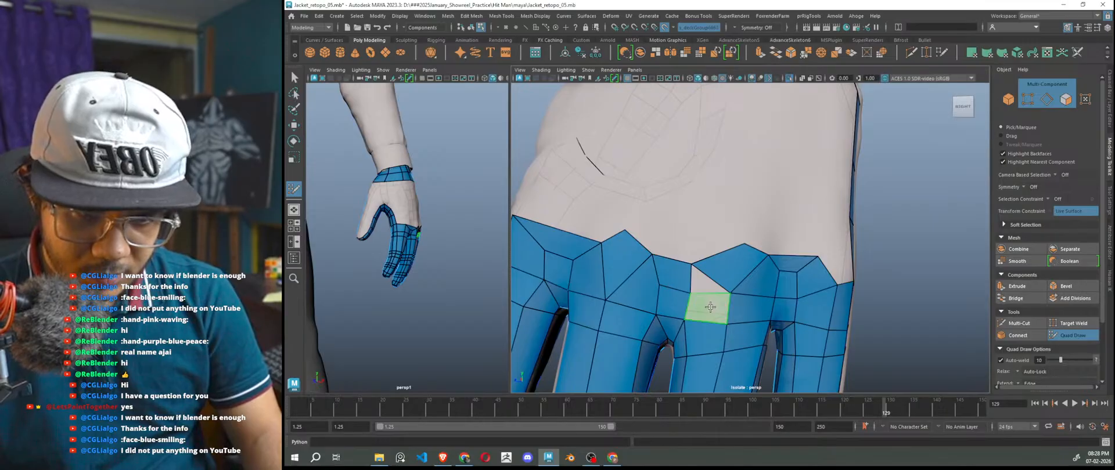
pyautogui.keyDown('ctrl'); pyautogui.keyDown('shift'); pyautogui.click(723, 270); pyautogui.keyUp('shift'); pyautogui.keyUp('ctrl')
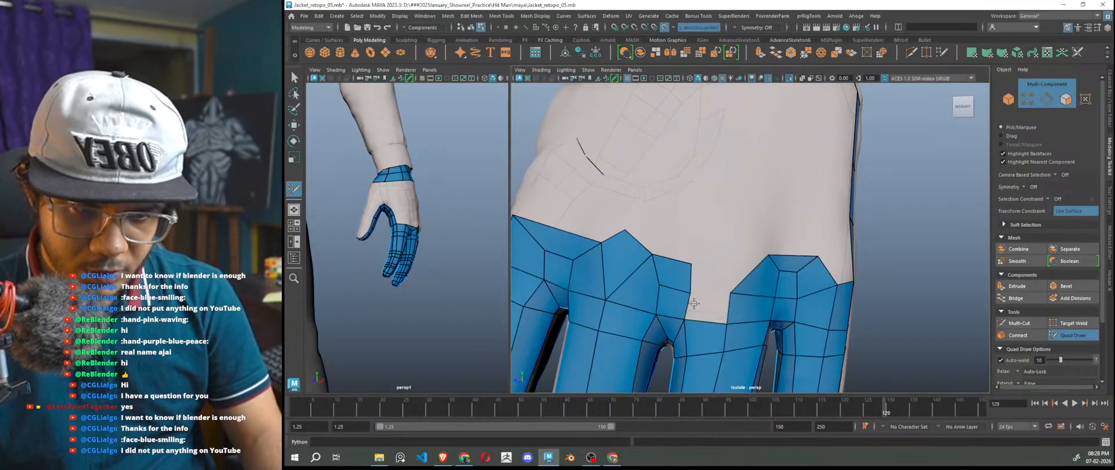
pyautogui.keyDown('shift'); pyautogui.click(696, 304); pyautogui.keyUp('shift')
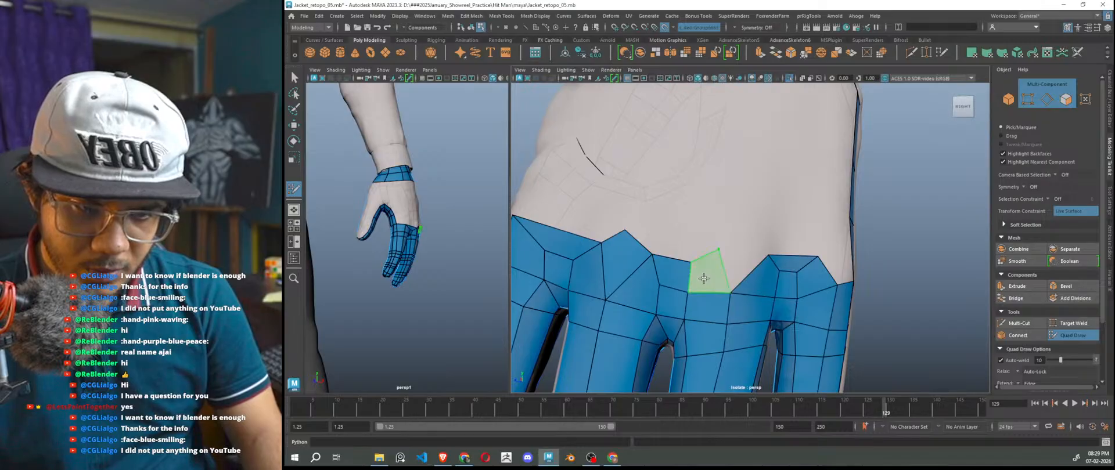
pyautogui.keyDown('shift'); pyautogui.click(719, 247); pyautogui.keyUp('shift')
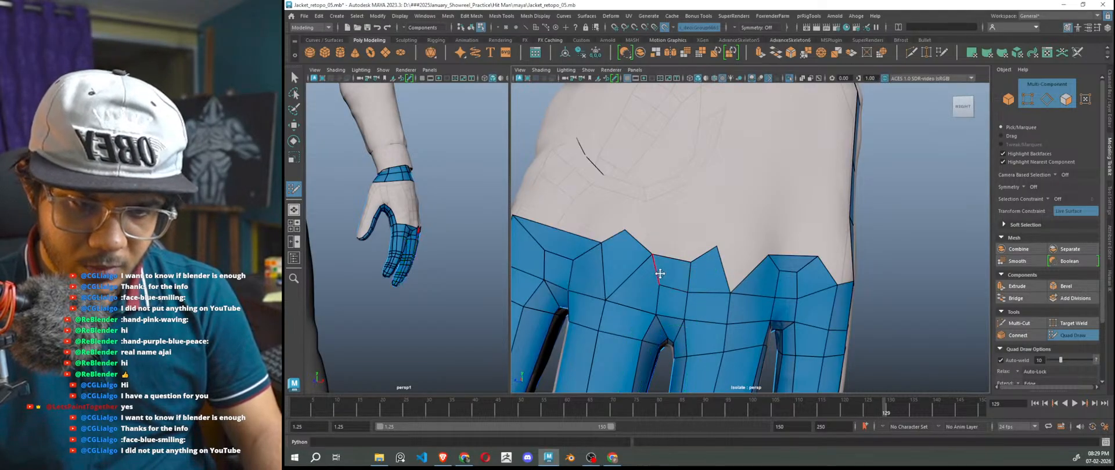
pyautogui.keyDown('alt'); pyautogui.moveTo(712, 308); pyautogui.dragTo(604, 269); pyautogui.keyUp('alt')
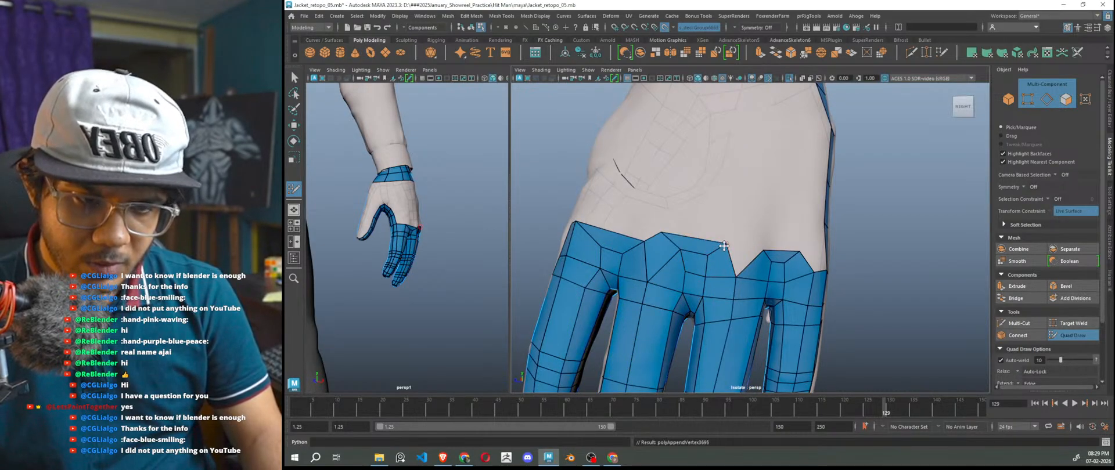
pyautogui.moveTo(697, 281)
pyautogui.keyDown('alt'); pyautogui.mouseDown()
pyautogui.moveTo(706, 291)
pyautogui.moveTo(704, 274)
pyautogui.mouseUp(); pyautogui.keyUp('alt')
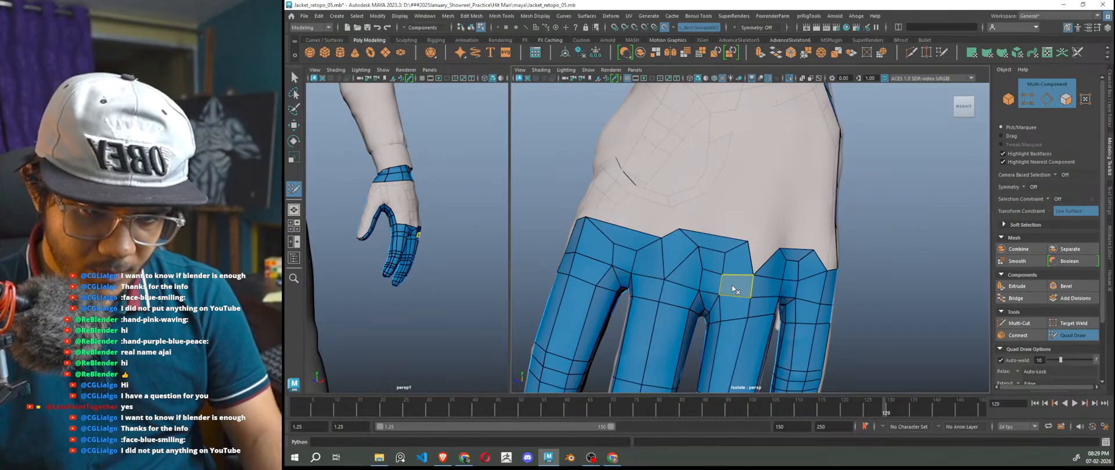
# - Delete the knuckle quads above the ring finger and the peak faces leading over to the little finger
pyautogui.keyDown('shift'); pyautogui.click(732, 285); pyautogui.keyUp('shift')
pyautogui.keyDown('shift'); pyautogui.click(736, 260); pyautogui.keyUp('shift')
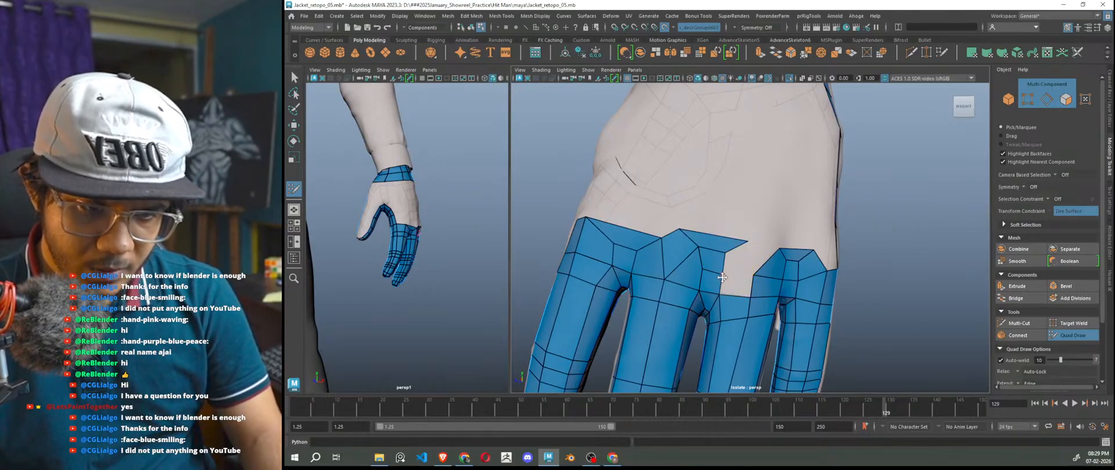
pyautogui.keyDown('ctrl'); pyautogui.keyDown('shift'); pyautogui.click(764, 286); pyautogui.keyUp('shift'); pyautogui.keyUp('ctrl')
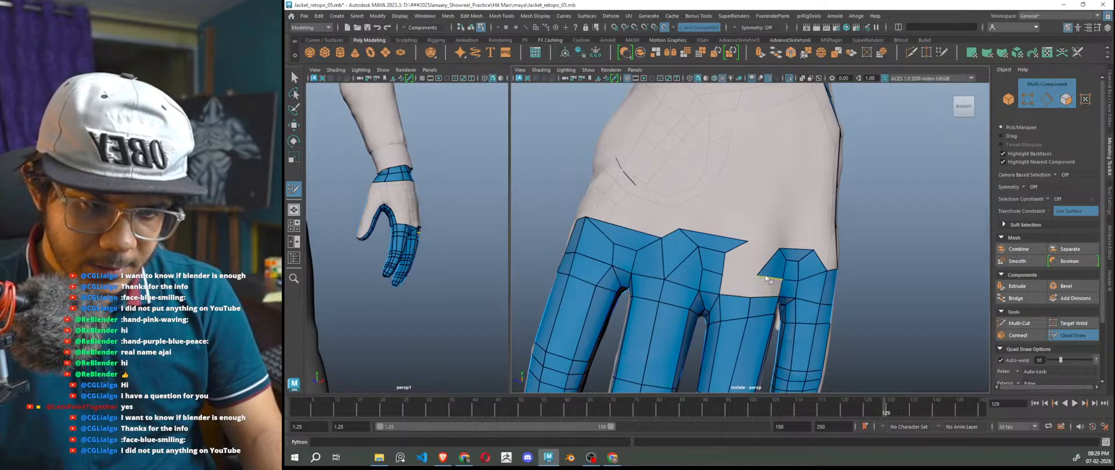
pyautogui.keyDown('ctrl'); pyautogui.keyDown('shift'); pyautogui.click(770, 271); pyautogui.keyUp('shift'); pyautogui.keyUp('ctrl')
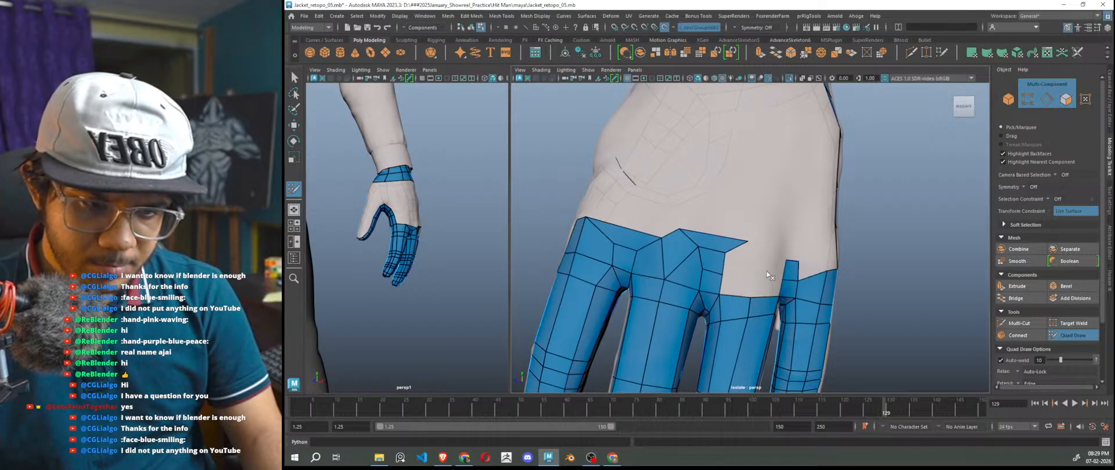
pyautogui.keyDown('ctrl'); pyautogui.keyDown('shift'); pyautogui.click(732, 286); pyautogui.keyUp('shift'); pyautogui.keyUp('ctrl')
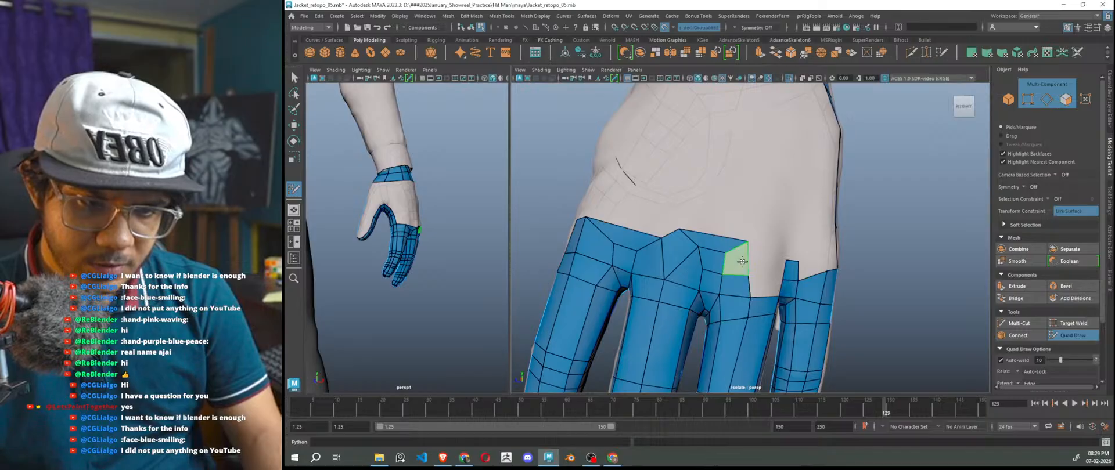
# - Try a quad above the ring finger, delete it, reshape the side vertices, and remove the pointed face beside the middle knuckle
pyautogui.keyDown('shift'); pyautogui.click(742, 262); pyautogui.keyUp('shift')
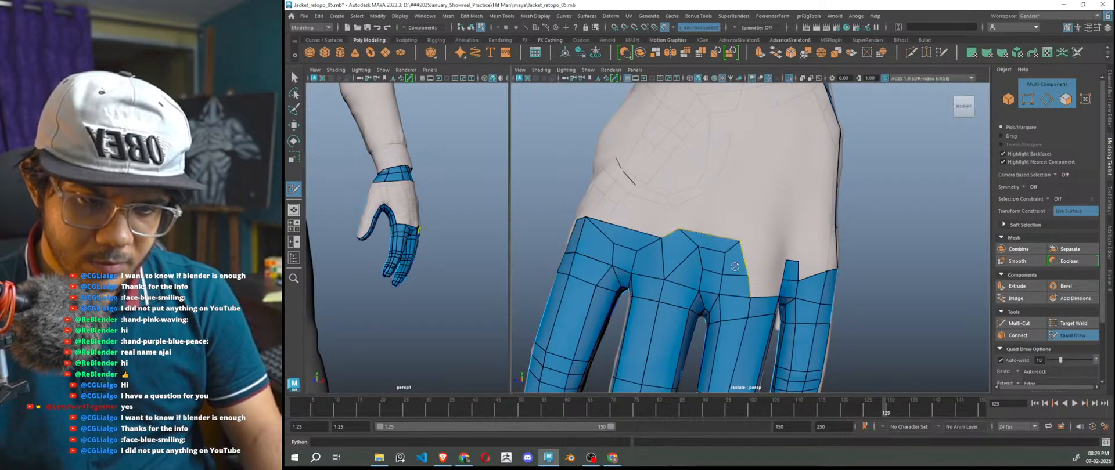
pyautogui.keyDown('ctrl'); pyautogui.keyDown('shift'); pyautogui.click(739, 266); pyautogui.keyUp('shift'); pyautogui.keyUp('ctrl')
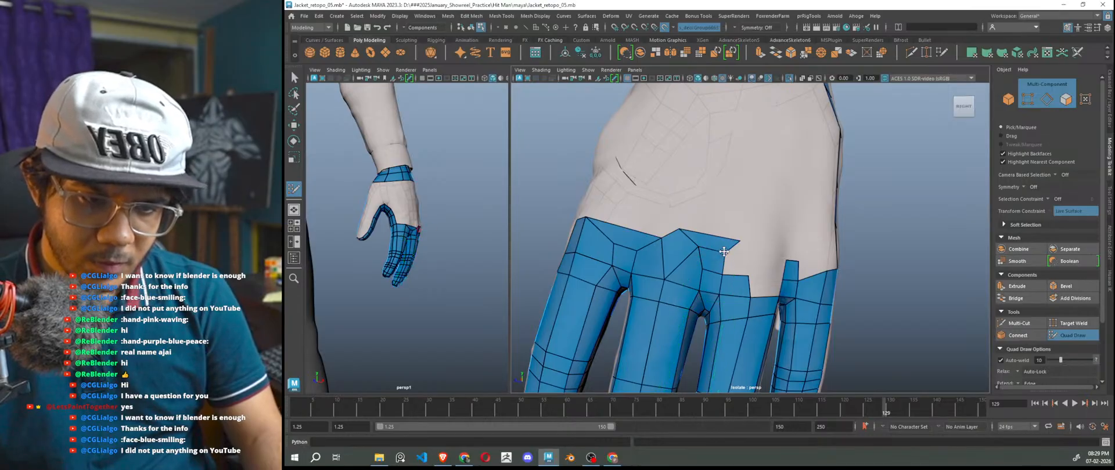
pyautogui.moveTo(726, 251); pyautogui.dragTo(747, 277)
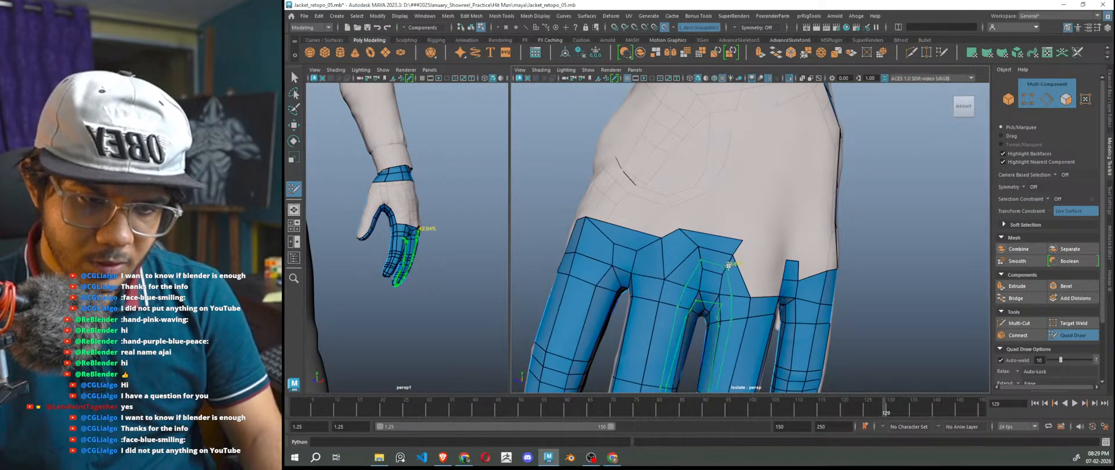
pyautogui.keyDown('ctrl'); pyautogui.click(730, 263); pyautogui.keyUp('ctrl')
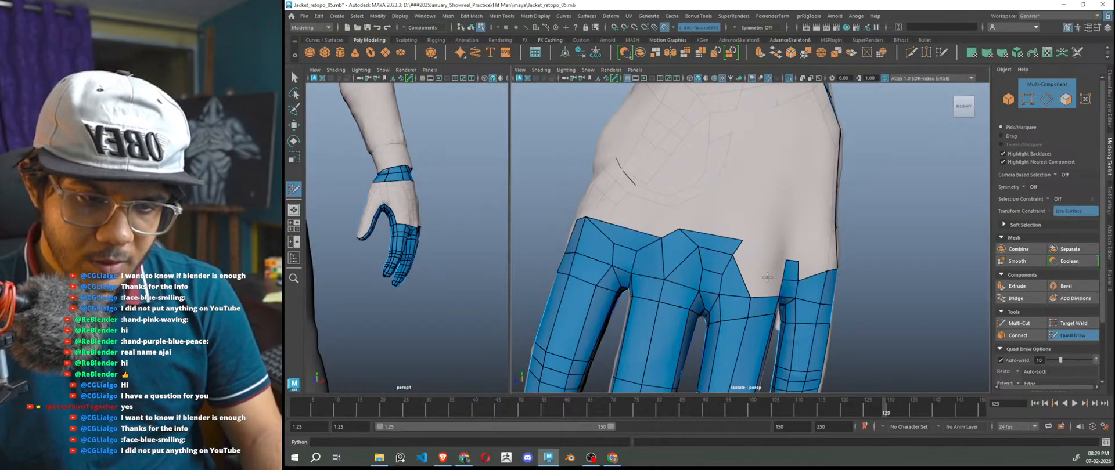
pyautogui.keyDown('alt'); pyautogui.moveTo(763, 283); pyautogui.dragTo(755, 282); pyautogui.keyUp('alt')
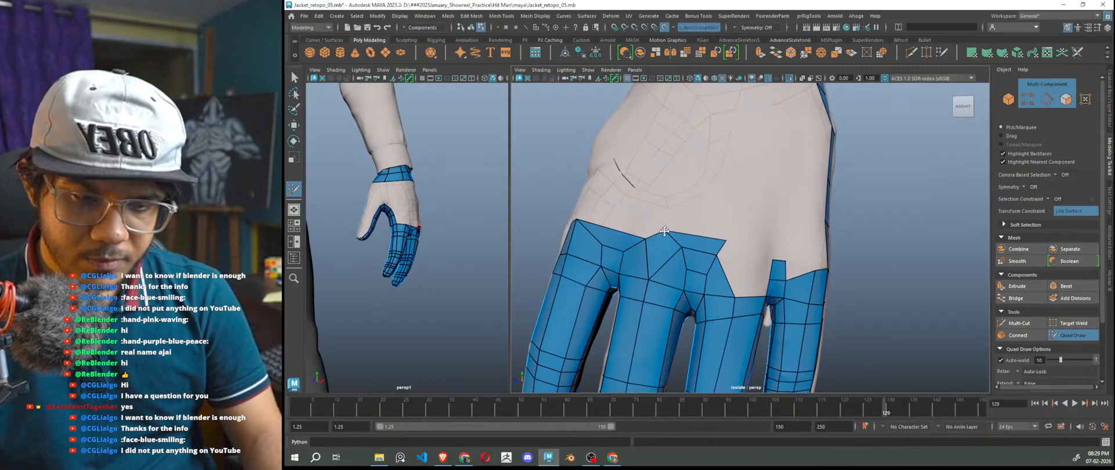
pyautogui.keyDown('ctrl'); pyautogui.keyDown('shift'); pyautogui.click(695, 242); pyautogui.keyUp('shift'); pyautogui.keyUp('ctrl')
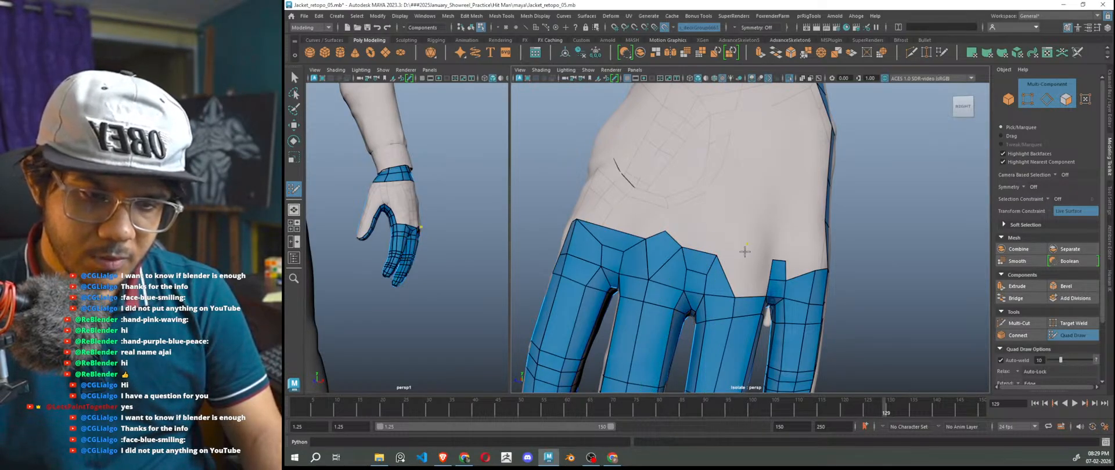
# - Rebuild the ring finger's peak with new quads, connect it to the little finger, and fill a matching peak there
pyautogui.keyDown('alt'); pyautogui.moveTo(752, 269); pyautogui.dragTo(742, 283); pyautogui.keyUp('alt')
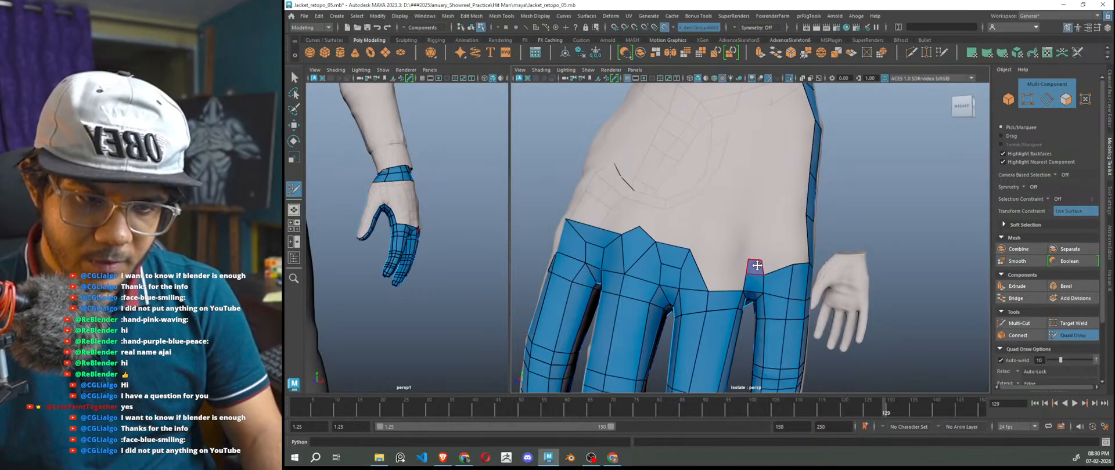
pyautogui.click(733, 254)
pyautogui.keyDown('shift'); pyautogui.click(730, 278); pyautogui.keyUp('shift')
pyautogui.hotkey('ctrl', 'z')
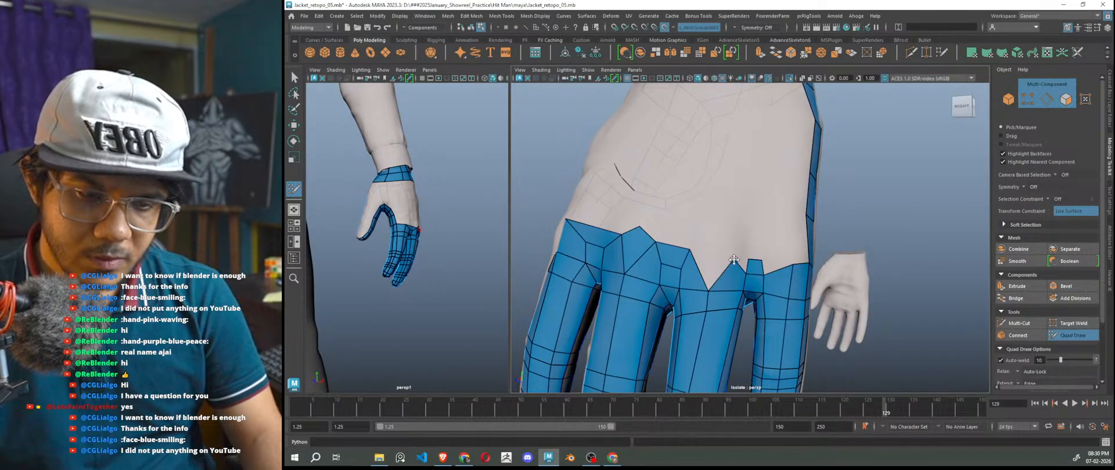
pyautogui.keyDown('shift'); pyautogui.click(719, 239); pyautogui.keyUp('shift')
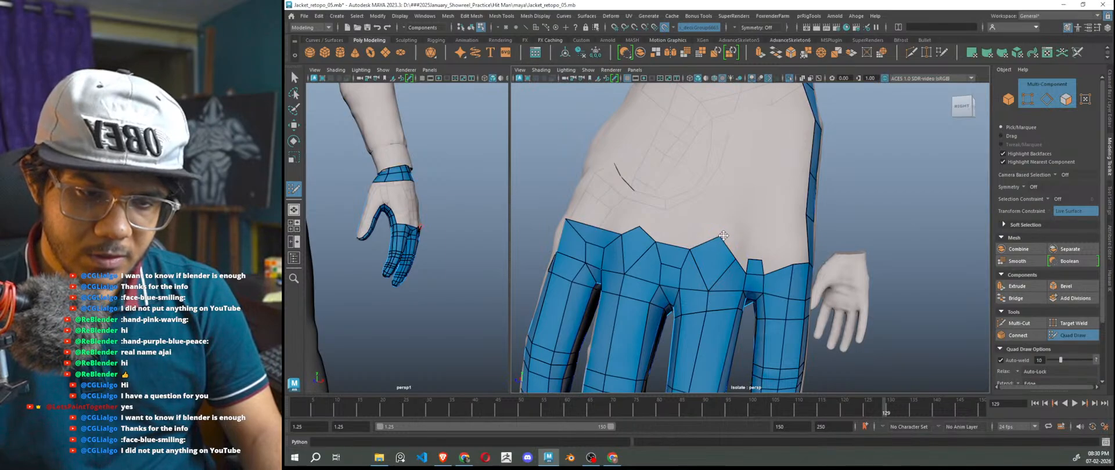
pyautogui.keyDown('alt'); pyautogui.moveTo(714, 289); pyautogui.dragTo(727, 297); pyautogui.keyUp('alt')
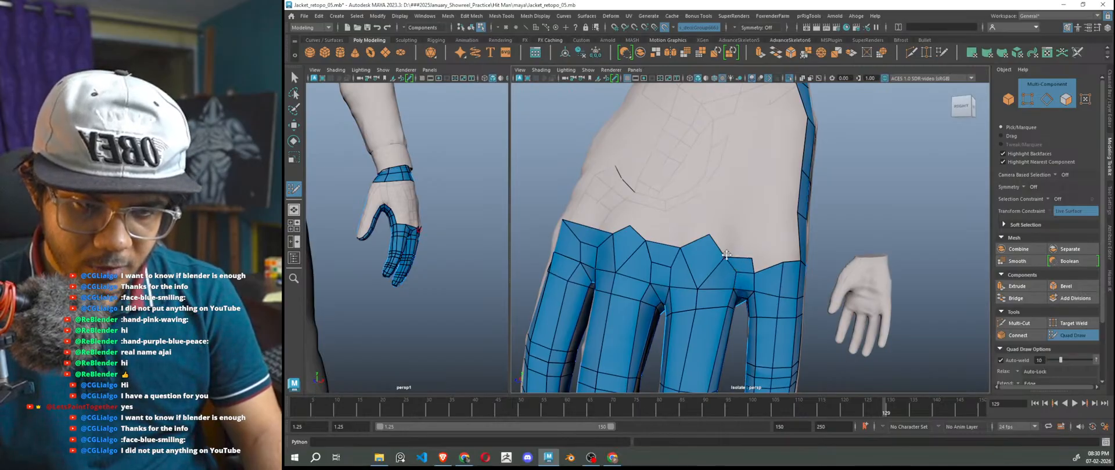
pyautogui.keyDown('shift'); pyautogui.click(756, 250); pyautogui.keyUp('shift')
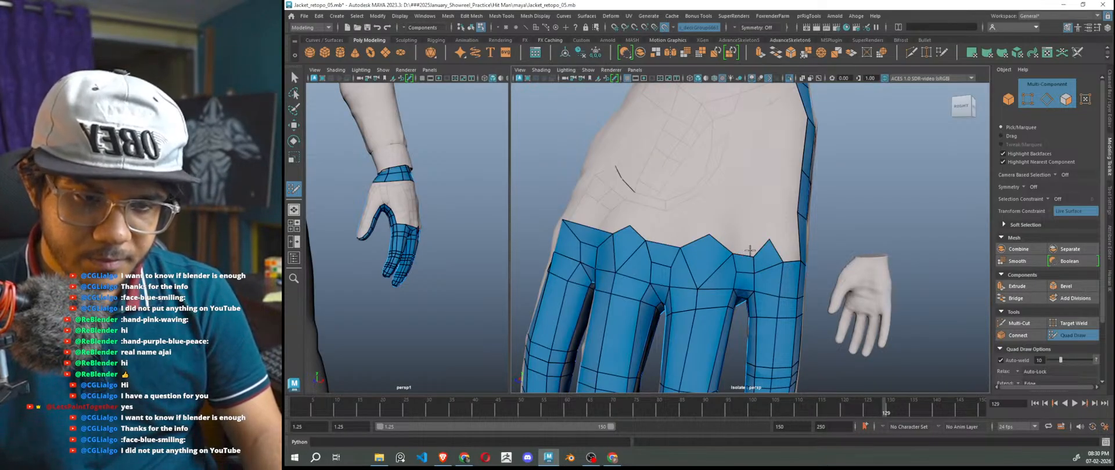
# - Try a quad between the ring and little finger peaks, remove it, and check the knuckle row from several sides
pyautogui.keyDown('shift'); pyautogui.click(758, 247); pyautogui.keyUp('shift')
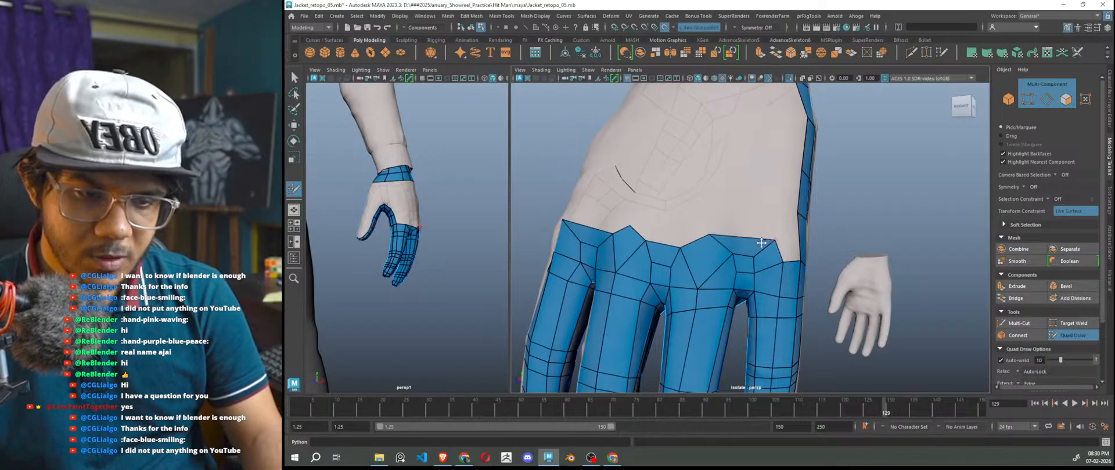
pyautogui.keyDown('ctrl'); pyautogui.keyDown('shift'); pyautogui.click(748, 246); pyautogui.keyUp('shift'); pyautogui.keyUp('ctrl')
pyautogui.keyDown('alt'); pyautogui.moveTo(753, 297); pyautogui.dragTo(754, 297); pyautogui.keyUp('alt')
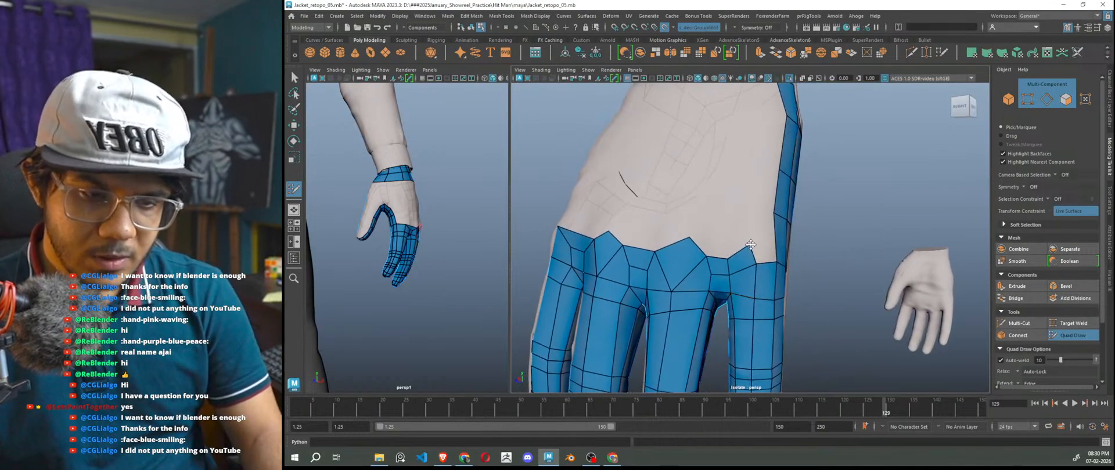
pyautogui.keyDown('alt'); pyautogui.moveTo(751, 244); pyautogui.dragTo(668, 247); pyautogui.keyUp('alt')
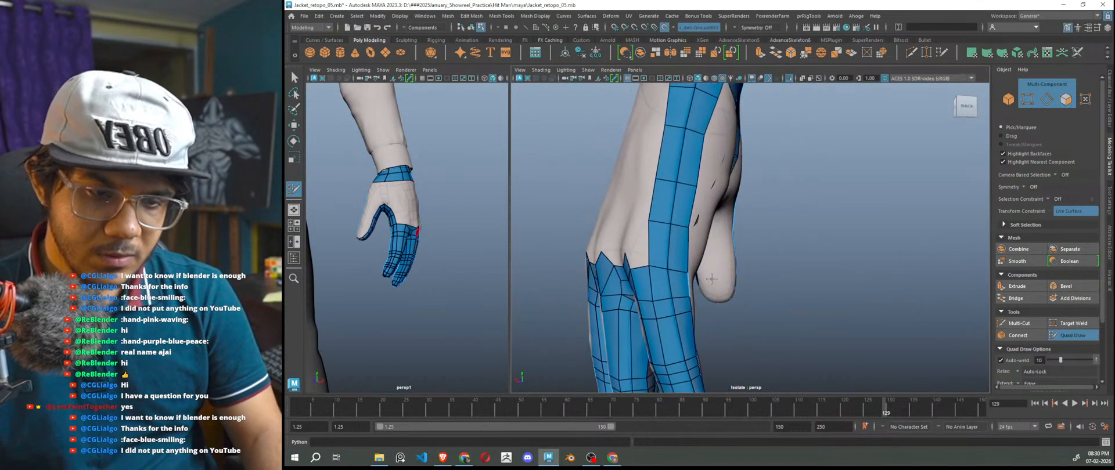
pyautogui.keyDown('alt'); pyautogui.moveTo(662, 281); pyautogui.dragTo(742, 257); pyautogui.keyUp('alt')
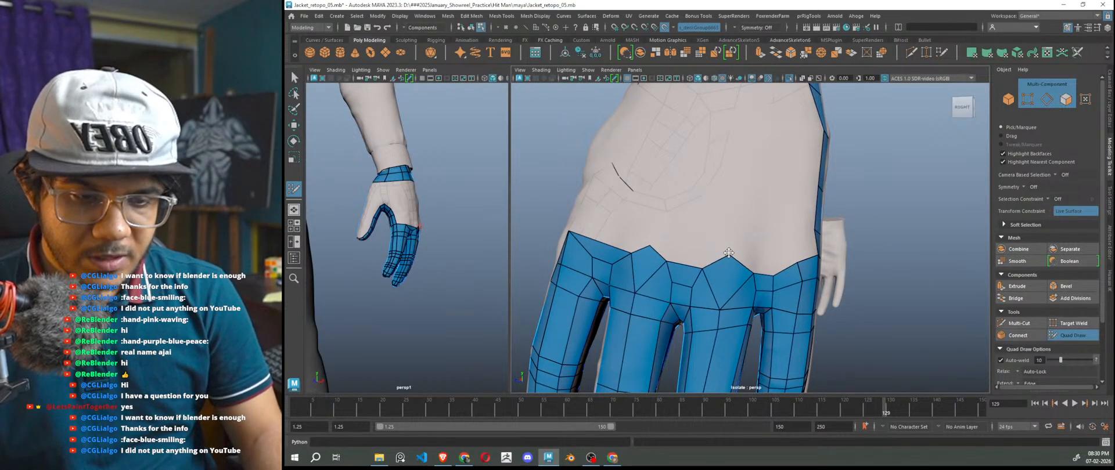
pyautogui.keyDown('alt'); pyautogui.moveTo(729, 308); pyautogui.dragTo(831, 336); pyautogui.keyUp('alt')
pyautogui.moveTo(780, 292)
pyautogui.keyDown('alt'); pyautogui.mouseDown()
pyautogui.moveTo(832, 302)
pyautogui.moveTo(785, 303)
pyautogui.mouseUp(); pyautogui.keyUp('alt')
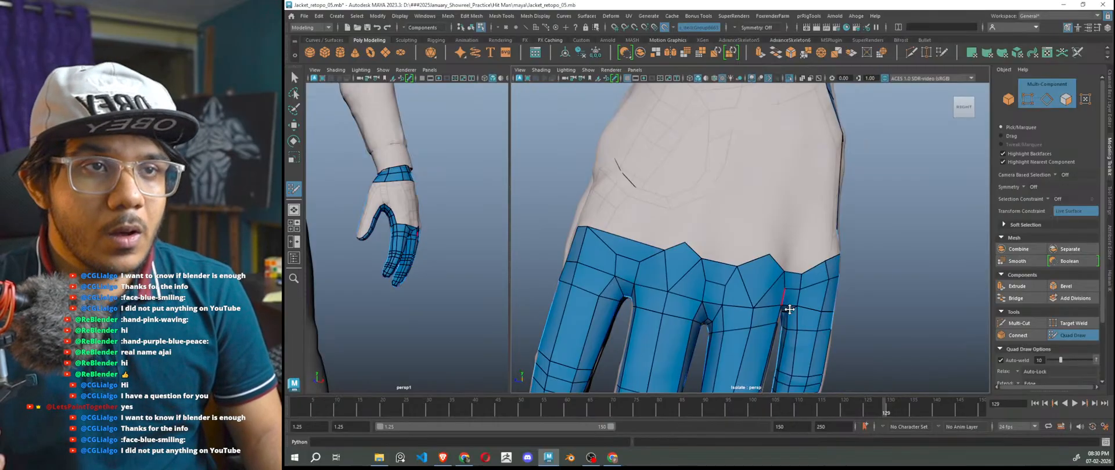
pyautogui.scroll(-5, 791, 298)
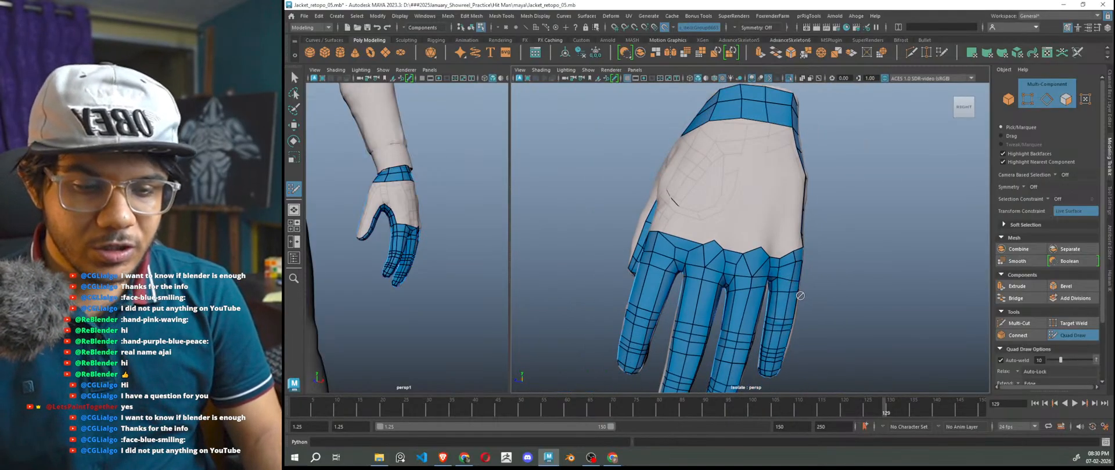
pyautogui.scroll(4, 737, 297)
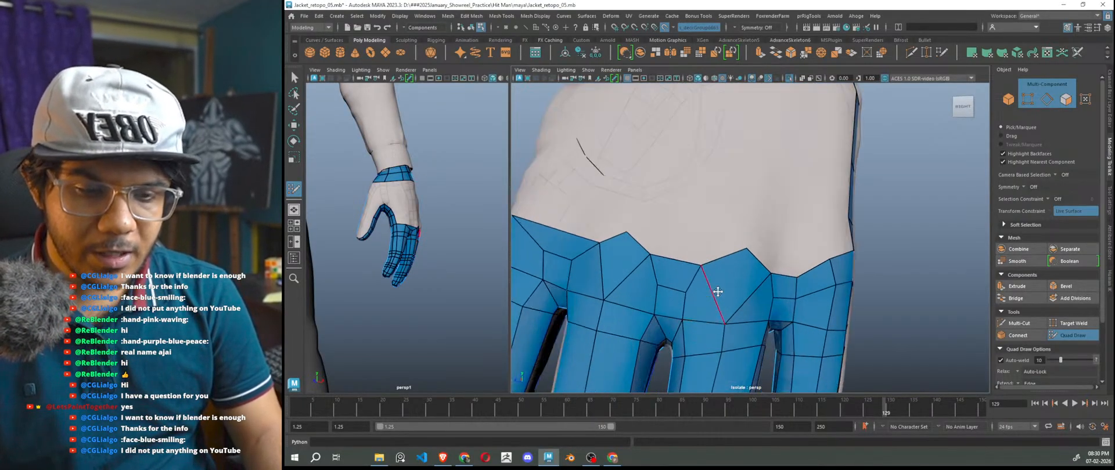
# - Isolate the hand's retopology mesh in the second view, inspect its knuckle topology up close, and bring the full character back
pyautogui.scroll(-3, 771, 266)
pyautogui.keyDown('alt'); pyautogui.moveTo(771, 266); pyautogui.dragTo(827, 280); pyautogui.keyUp('alt')
pyautogui.press('w')
pyautogui.moveTo(910, 194); pyautogui.dragTo(930, 189, button='right')
pyautogui.click(791, 296)
pyautogui.hotkey('ctrl', '1')
pyautogui.press('f')
pyautogui.click(447, 322)
pyautogui.keyDown('alt'); pyautogui.moveTo(448, 322); pyautogui.dragTo(643, 271); pyautogui.keyUp('alt')
pyautogui.click(457, 248)
pyautogui.press('1')
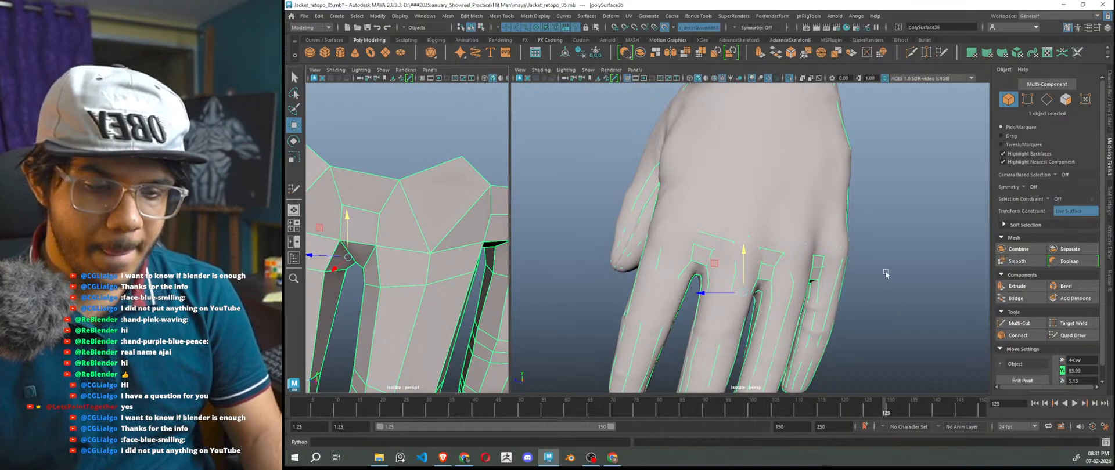
pyautogui.press('f')
pyautogui.hotkey('ctrl', '1')
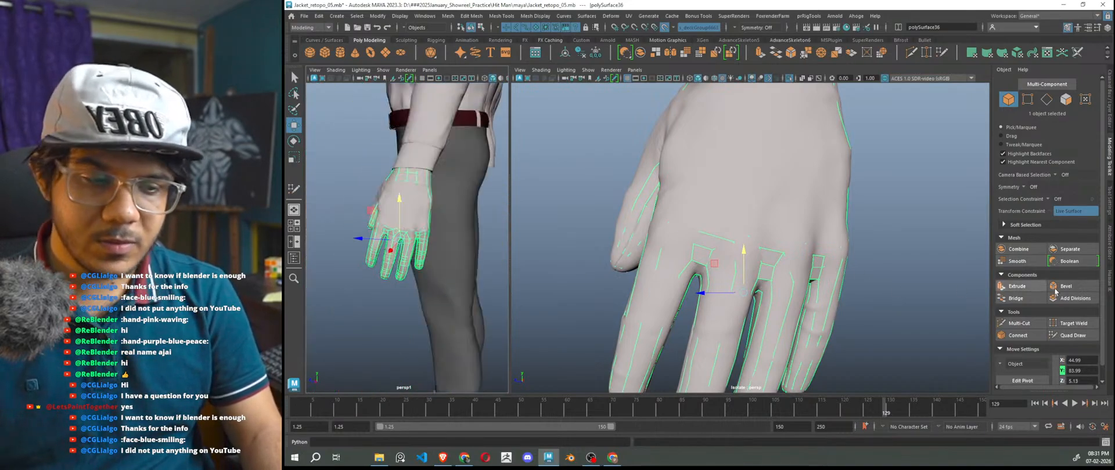
# - Delete the pointed Quad Draw faces above the middle and ring fingers and refill them as flatter quads with an even upper edge
pyautogui.click(1073, 335)
pyautogui.scroll(6, 750, 281)
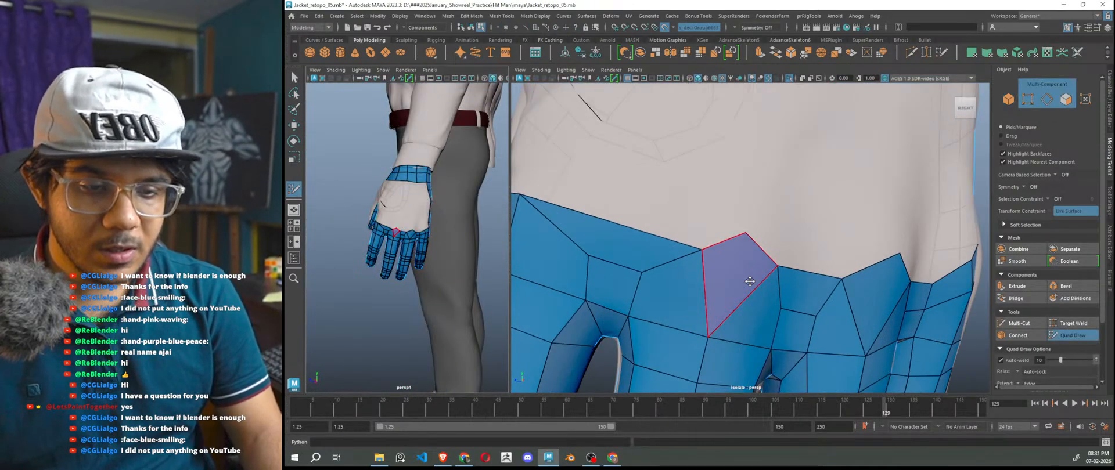
pyautogui.keyDown('ctrl'); pyautogui.keyDown('shift'); pyautogui.click(739, 268); pyautogui.keyUp('shift'); pyautogui.keyUp('ctrl')
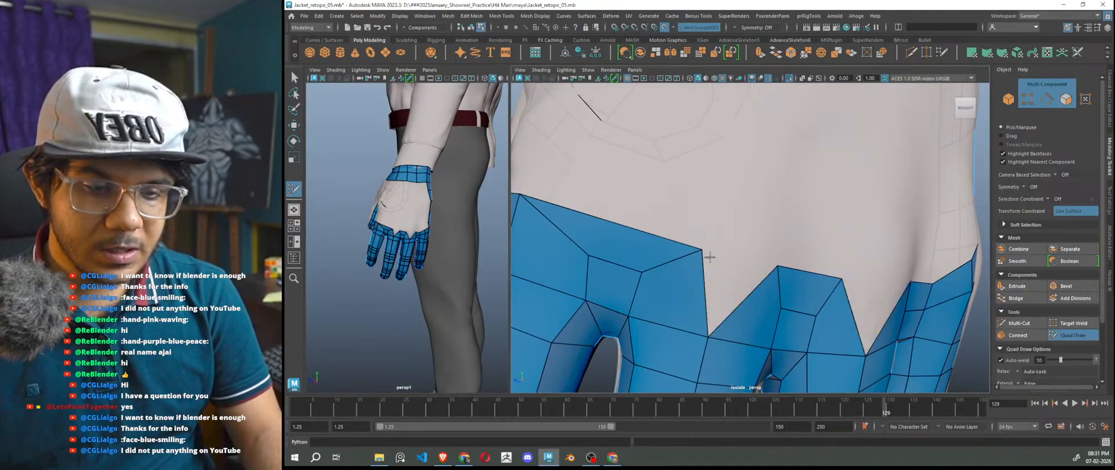
pyautogui.keyDown('shift'); pyautogui.click(734, 260); pyautogui.keyUp('shift')
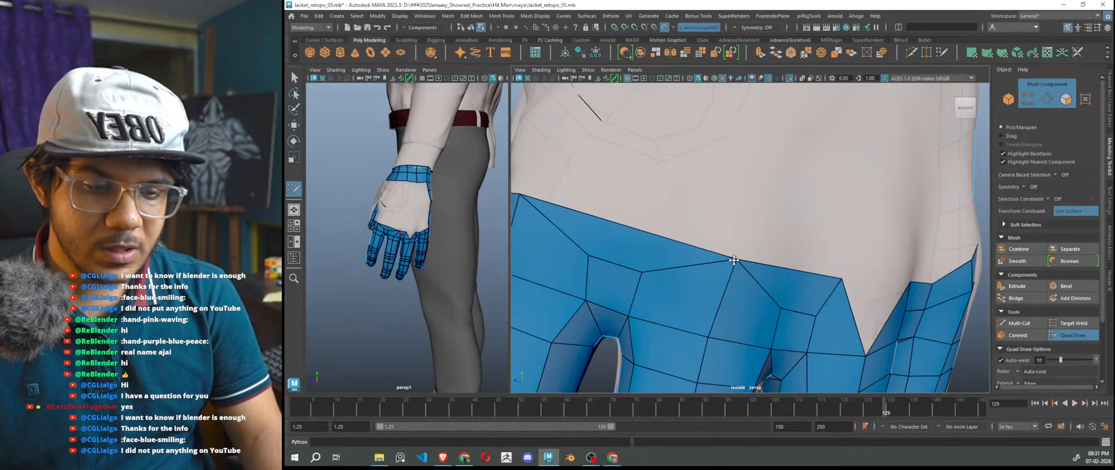
pyautogui.scroll(-3, 720, 250)
pyautogui.keyDown('shift'); pyautogui.click(715, 229); pyautogui.keyUp('shift')
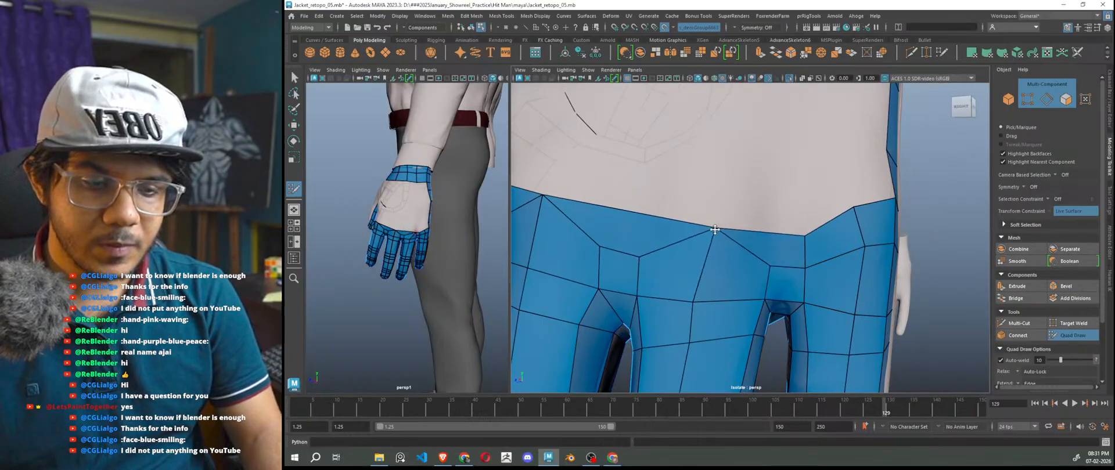
pyautogui.moveTo(735, 273)
pyautogui.keyDown('alt'); pyautogui.mouseDown()
pyautogui.moveTo(824, 319)
pyautogui.moveTo(753, 311)
pyautogui.mouseUp(); pyautogui.keyUp('alt')
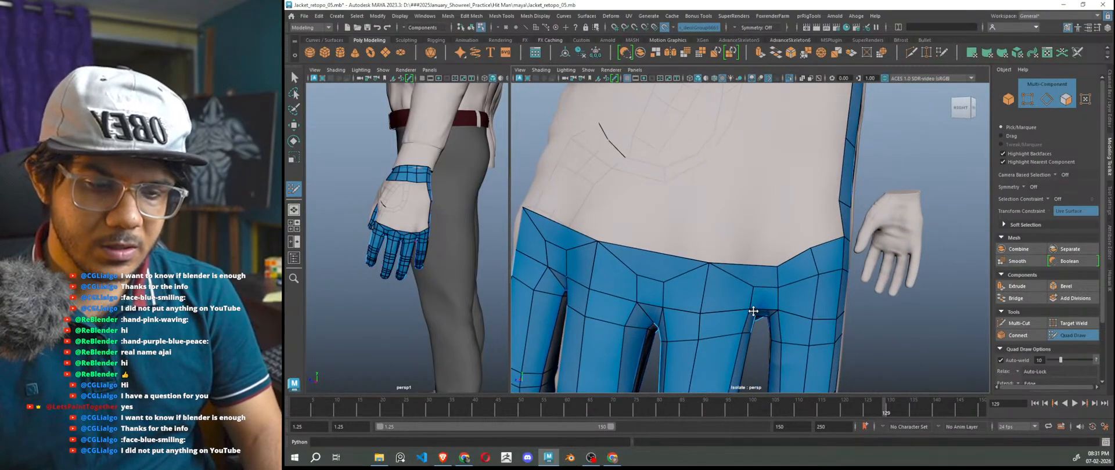
# - Fill and flatten the faces above the little finger so the knuckle row's upper edge runs straight to the hand's side
pyautogui.press('f')
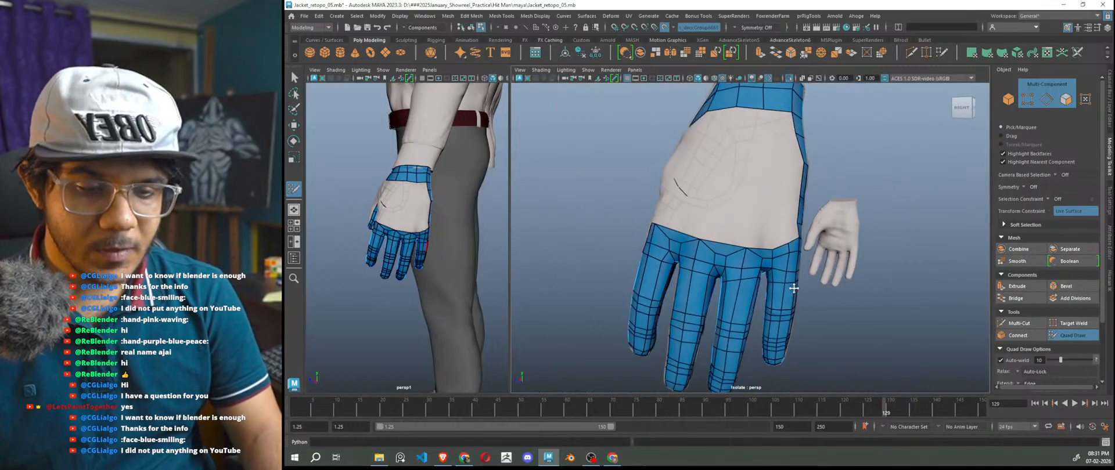
pyautogui.scroll(3, 761, 277)
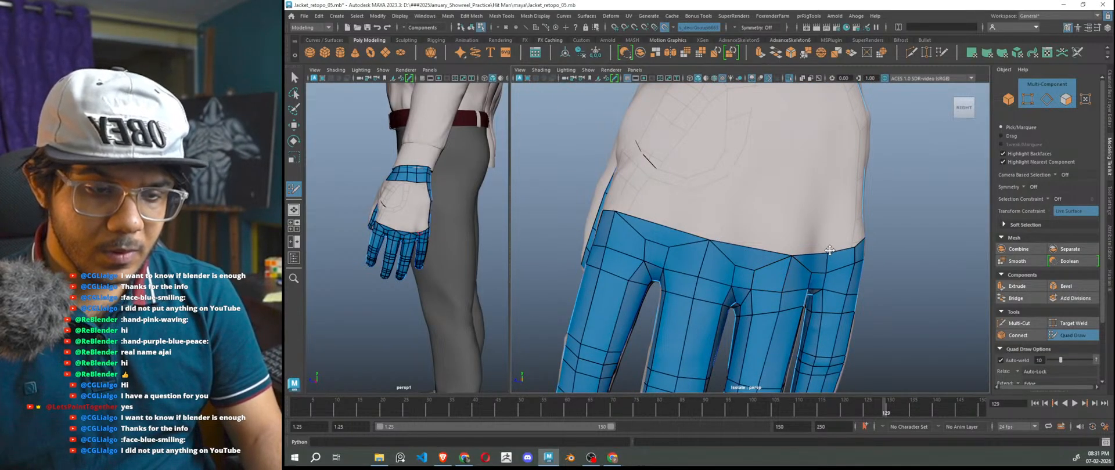
pyautogui.keyDown('alt'); pyautogui.moveTo(829, 287); pyautogui.dragTo(790, 261); pyautogui.keyUp('alt')
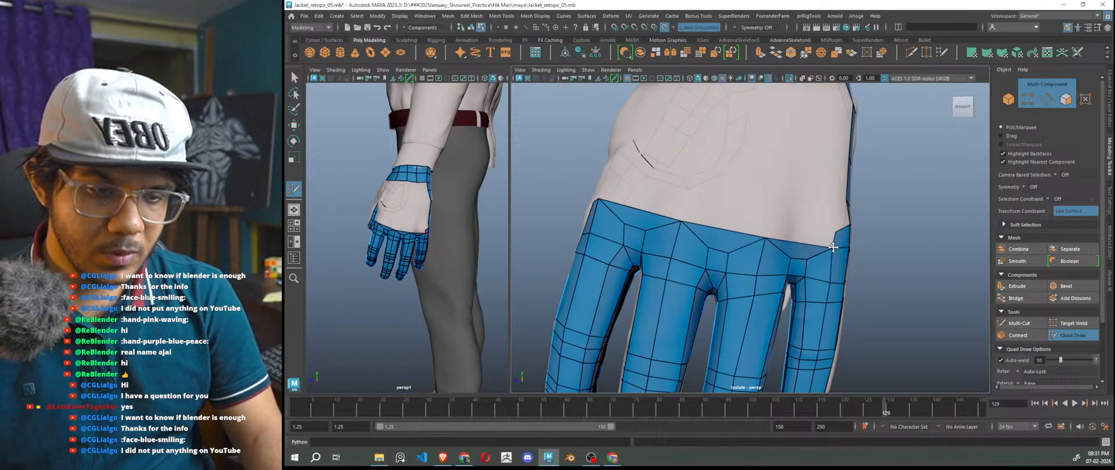
pyautogui.moveTo(842, 245)
pyautogui.keyDown('alt'); pyautogui.mouseDown()
pyautogui.moveTo(800, 232)
pyautogui.moveTo(791, 247)
pyautogui.moveTo(773, 242)
pyautogui.moveTo(740, 292)
pyautogui.mouseUp(); pyautogui.keyUp('alt')
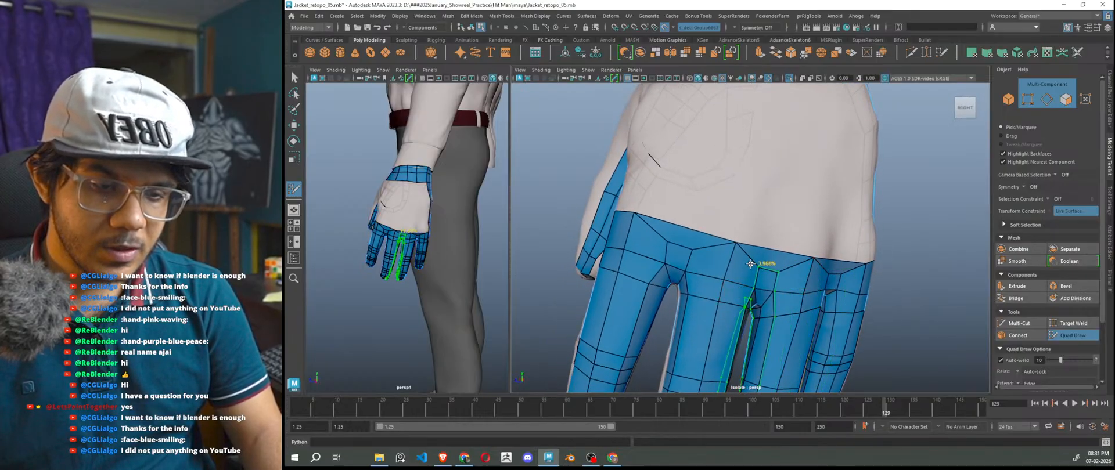
pyautogui.press('f')
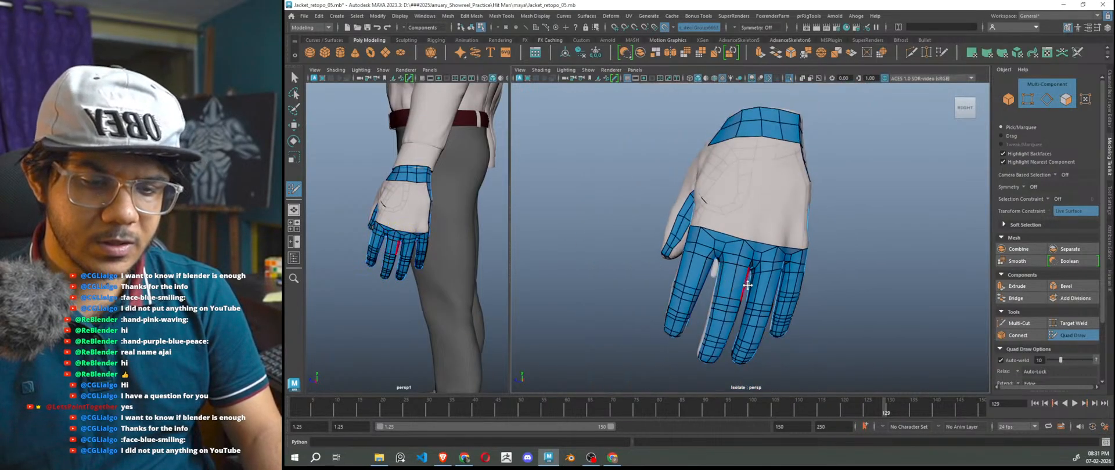
# - Examine the finger bases and open areas from the palm, thumb side and back of the hand
pyautogui.keyDown('alt'); pyautogui.moveTo(773, 279); pyautogui.dragTo(596, 290); pyautogui.keyUp('alt')
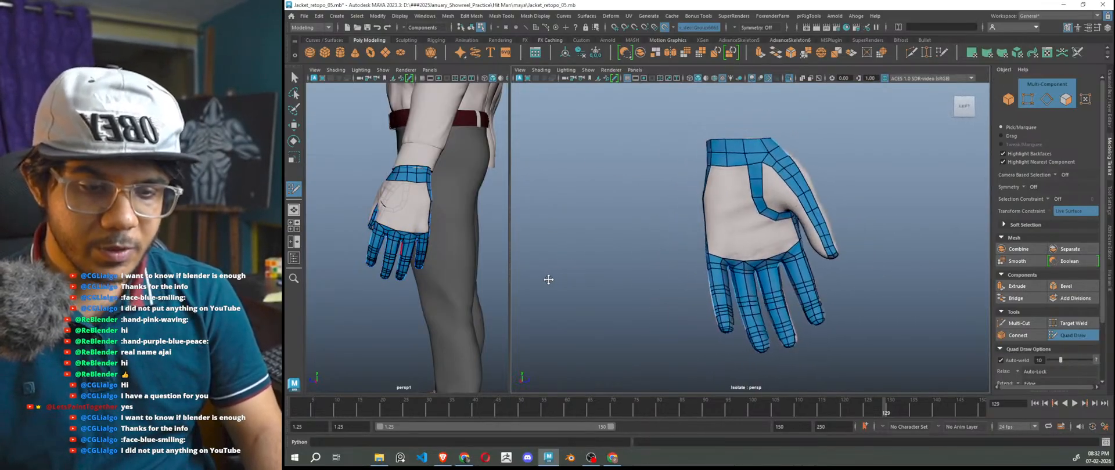
pyautogui.scroll(5, 733, 298)
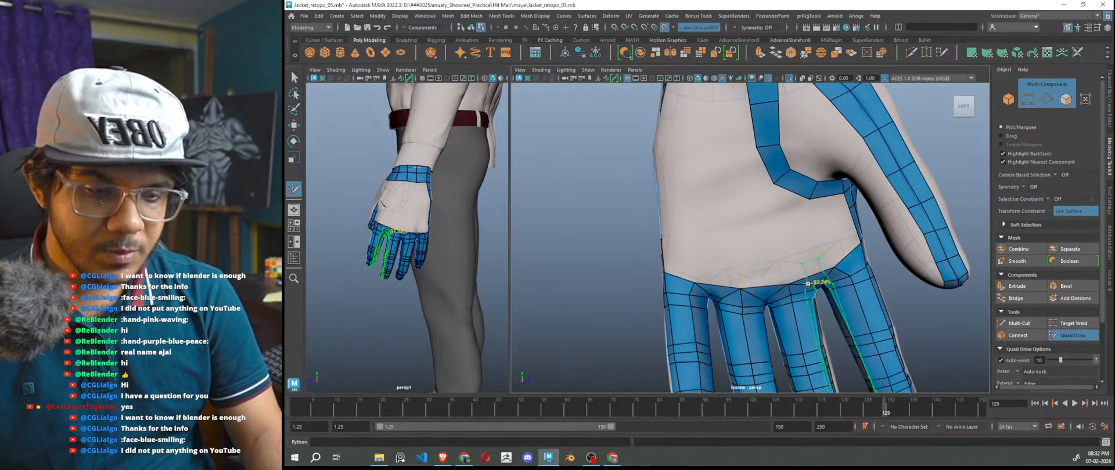
pyautogui.scroll(-5, 812, 291)
pyautogui.keyDown('alt'); pyautogui.moveTo(813, 290); pyautogui.dragTo(1027, 304); pyautogui.keyUp('alt')
pyautogui.scroll(-5, 882, 337)
pyautogui.keyDown('alt'); pyautogui.moveTo(822, 332); pyautogui.dragTo(1010, 335); pyautogui.keyUp('alt')
pyautogui.scroll(5, 882, 321)
pyautogui.keyDown('alt'); pyautogui.moveTo(906, 309); pyautogui.dragTo(850, 293); pyautogui.keyUp('alt')
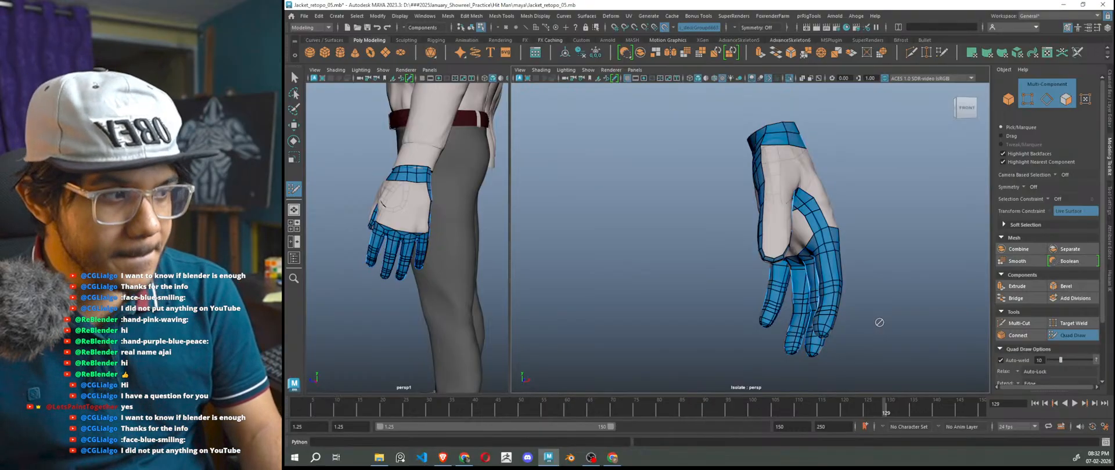
pyautogui.keyDown('alt'); pyautogui.moveTo(909, 271); pyautogui.dragTo(798, 275); pyautogui.keyUp('alt')
pyautogui.scroll(6, 718, 277)
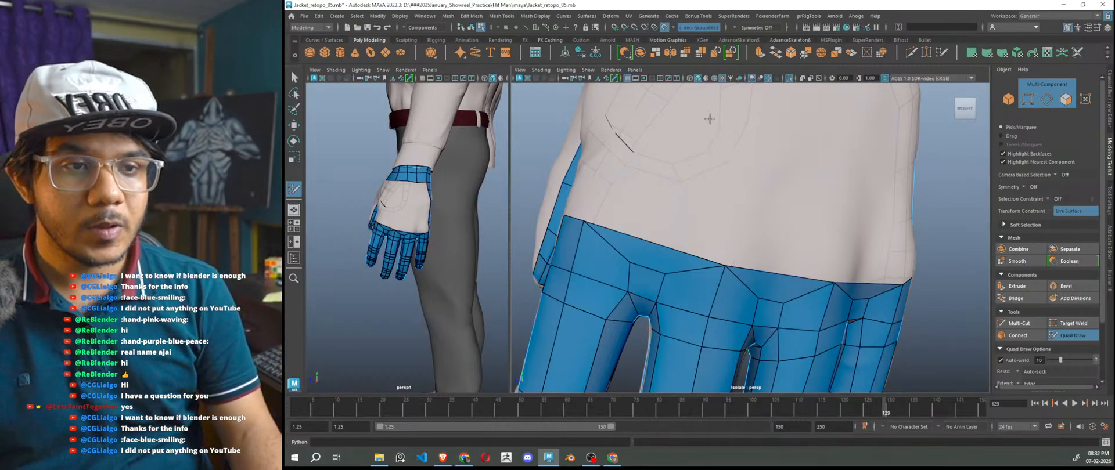
# - Fill a row of quads above the knuckles across the back of the hand and split it lengthwise with an edge loop
pyautogui.scroll(-3, 801, 243)
pyautogui.moveTo(744, 241)
pyautogui.keyDown('alt'); pyautogui.mouseDown()
pyautogui.moveTo(810, 237)
pyautogui.moveTo(777, 268)
pyautogui.mouseUp(); pyautogui.keyUp('alt')
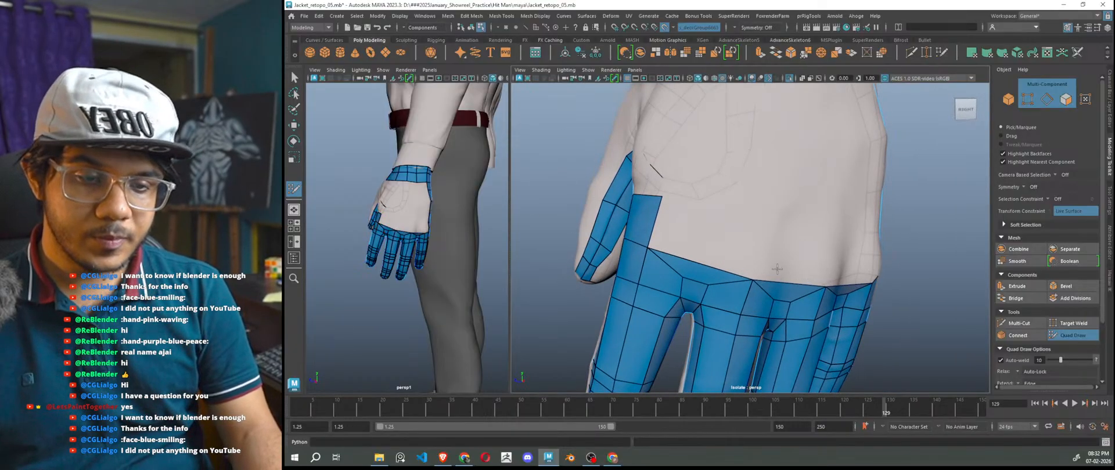
pyautogui.keyDown('shift'); pyautogui.click(758, 223); pyautogui.keyUp('shift')
pyautogui.moveTo(759, 223)
pyautogui.keyDown('alt'); pyautogui.mouseDown()
pyautogui.moveTo(790, 213)
pyautogui.moveTo(758, 233)
pyautogui.moveTo(772, 223)
pyautogui.mouseUp(); pyautogui.keyUp('alt')
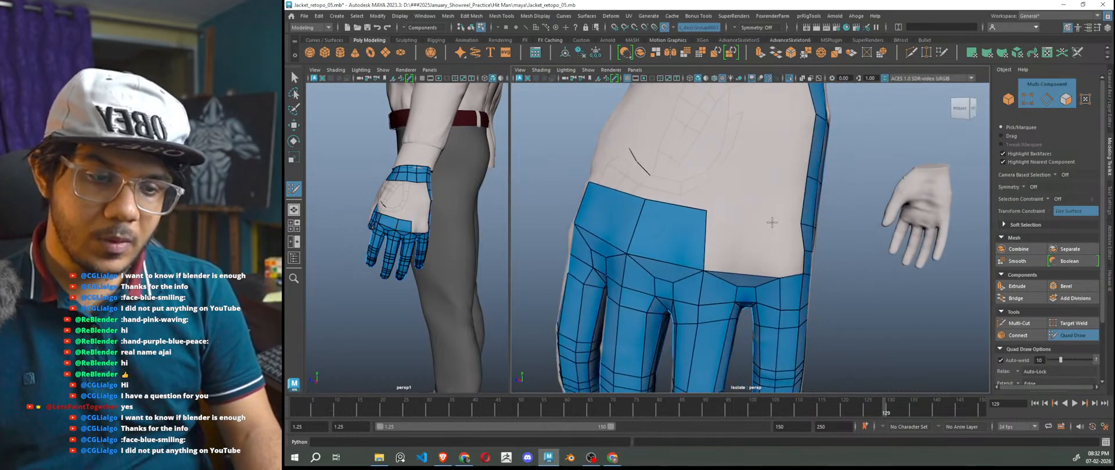
pyautogui.keyDown('shift'); pyautogui.click(744, 243); pyautogui.keyUp('shift')
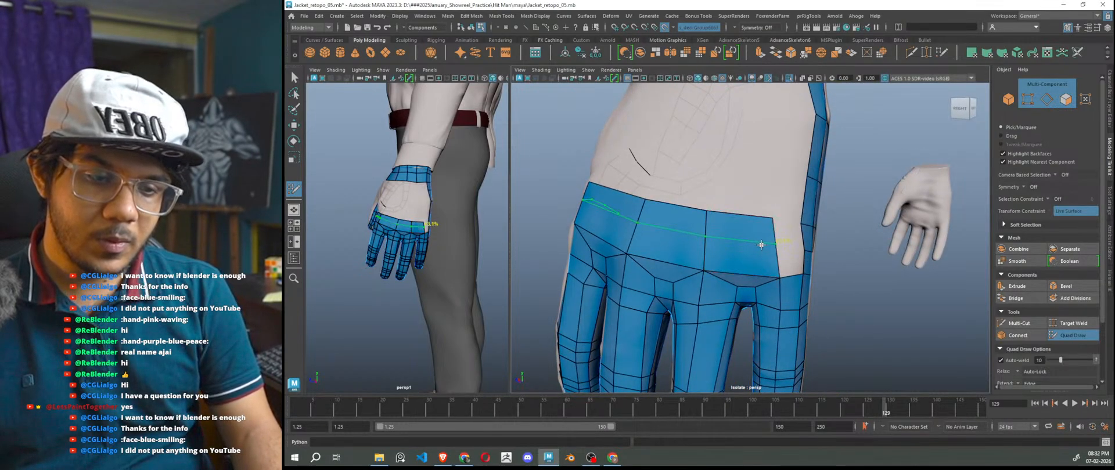
pyautogui.keyDown('alt'); pyautogui.moveTo(745, 243); pyautogui.dragTo(742, 241); pyautogui.keyUp('alt')
pyautogui.keyDown('shift'); pyautogui.click(741, 242); pyautogui.keyUp('shift')
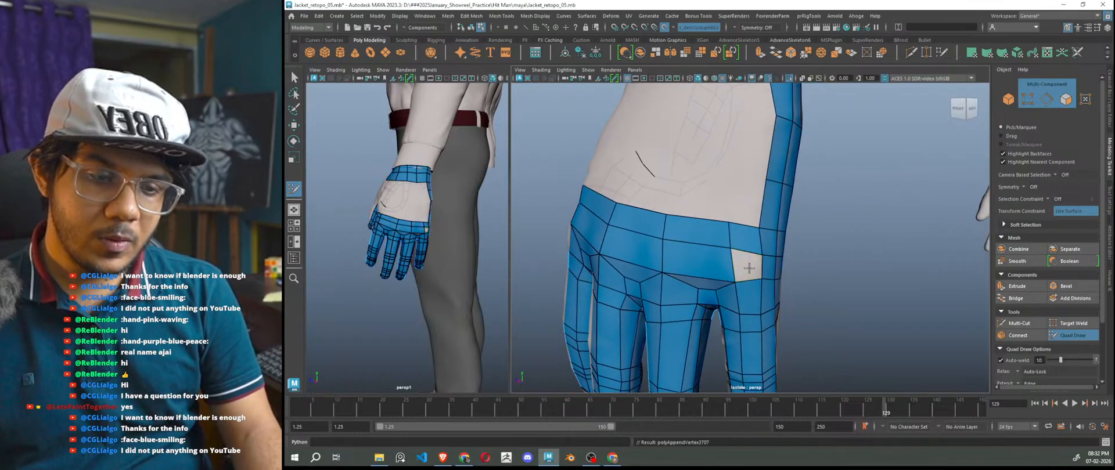
pyautogui.keyDown('shift'); pyautogui.click(749, 268); pyautogui.keyUp('shift')
# - Insert edge loops through the new row down into the gaps between the fingers
pyautogui.scroll(-4, 755, 272)
pyautogui.moveTo(781, 291)
pyautogui.keyDown('alt'); pyautogui.mouseDown()
pyautogui.moveTo(865, 293)
pyautogui.moveTo(784, 290)
pyautogui.mouseUp(); pyautogui.keyUp('alt')
pyautogui.scroll(3, 757, 252)
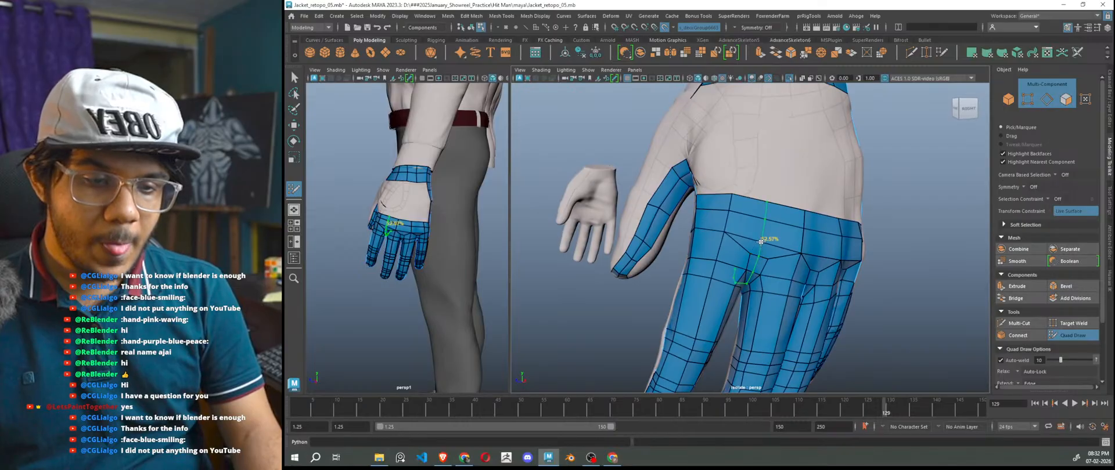
pyautogui.keyDown('alt'); pyautogui.moveTo(769, 251); pyautogui.dragTo(760, 289); pyautogui.keyUp('alt')
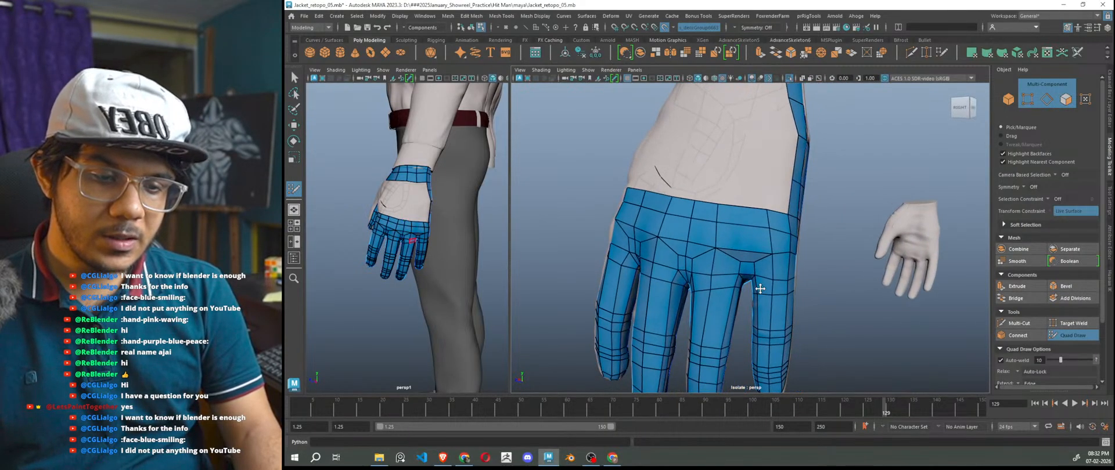
pyautogui.keyDown('alt'); pyautogui.moveTo(750, 241); pyautogui.dragTo(874, 317); pyautogui.keyUp('alt')
pyautogui.scroll(5, 767, 263)
pyautogui.keyDown('alt'); pyautogui.moveTo(767, 264); pyautogui.dragTo(784, 269); pyautogui.keyUp('alt')
pyautogui.keyDown('alt'); pyautogui.moveTo(784, 268); pyautogui.dragTo(782, 269, button='middle'); pyautogui.keyUp('alt')
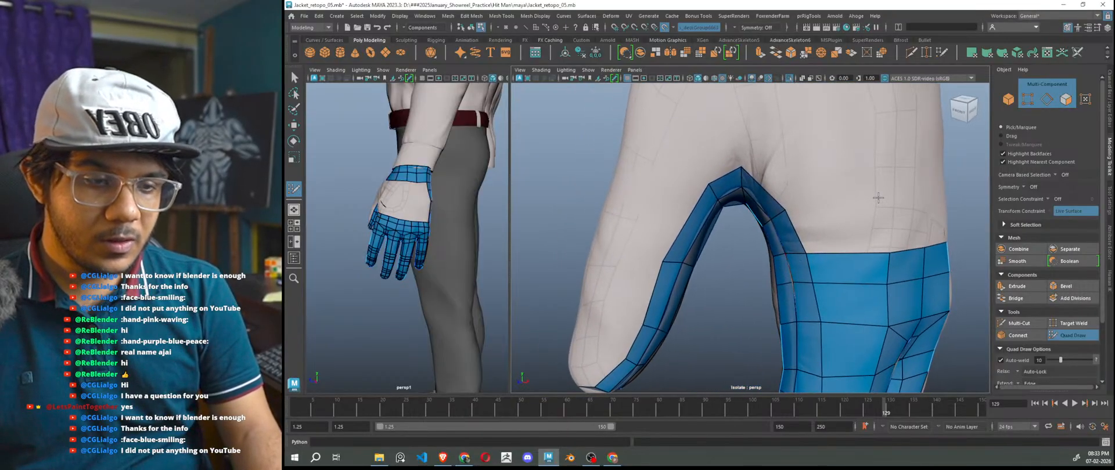
# - Fill another row of quads above the knuckle row, running across the back of the hand from the index-finger side to the little-finger side
pyautogui.keyDown('shift'); pyautogui.click(846, 234); pyautogui.keyUp('shift')
pyautogui.keyDown('alt'); pyautogui.moveTo(846, 234); pyautogui.dragTo(798, 254); pyautogui.keyUp('alt')
pyautogui.keyDown('alt'); pyautogui.moveTo(798, 254); pyautogui.dragTo(829, 264, button='middle'); pyautogui.keyUp('alt')
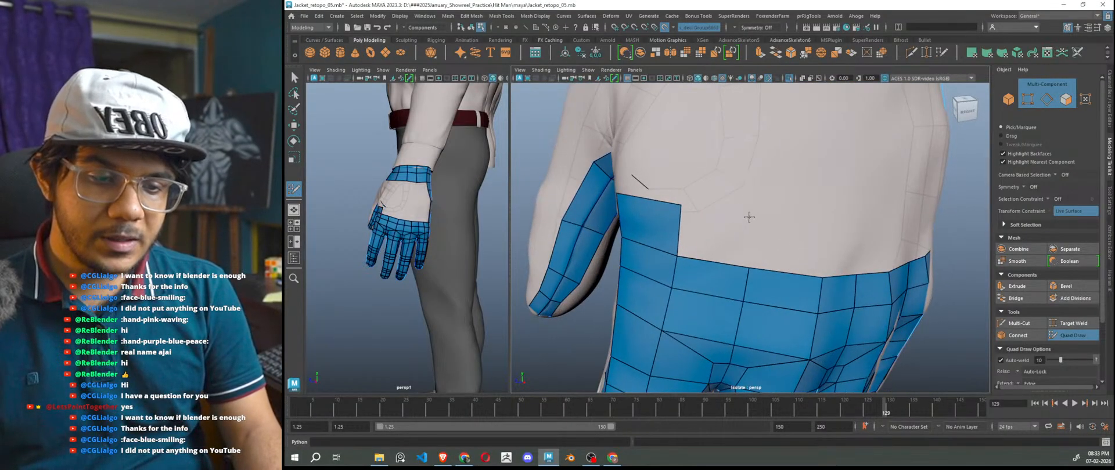
pyautogui.keyDown('shift'); pyautogui.click(724, 226); pyautogui.keyUp('shift')
pyautogui.keyDown('shift'); pyautogui.click(780, 239); pyautogui.keyUp('shift')
pyautogui.keyDown('alt'); pyautogui.moveTo(780, 239); pyautogui.dragTo(811, 273); pyautogui.keyUp('alt')
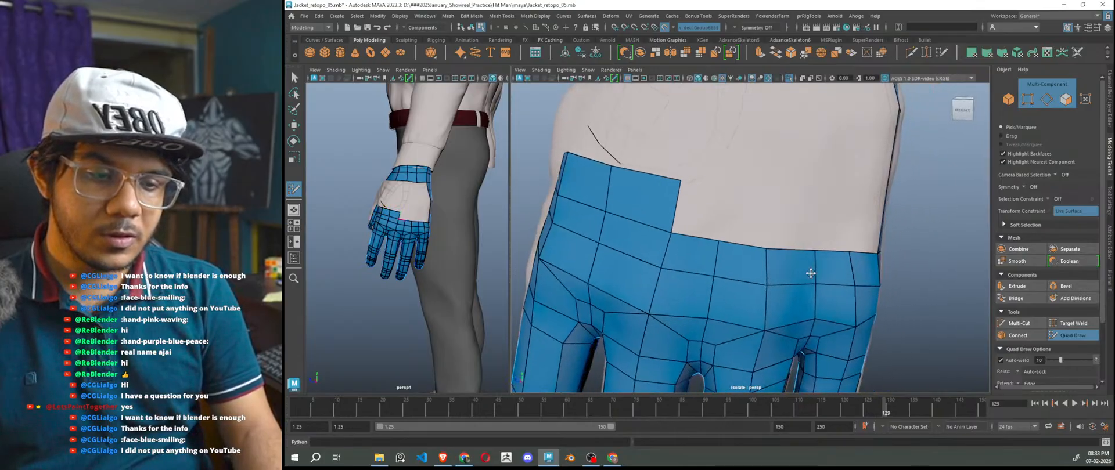
pyautogui.keyDown('shift'); pyautogui.click(704, 222); pyautogui.keyUp('shift')
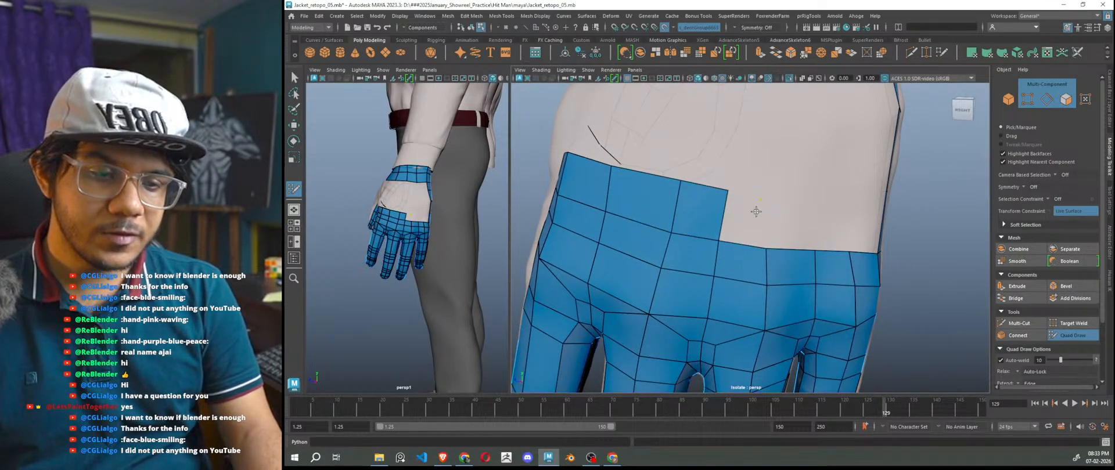
pyautogui.keyDown('shift'); pyautogui.click(759, 208); pyautogui.keyUp('shift')
pyautogui.keyDown('alt'); pyautogui.moveTo(783, 228); pyautogui.dragTo(750, 212); pyautogui.keyUp('alt')
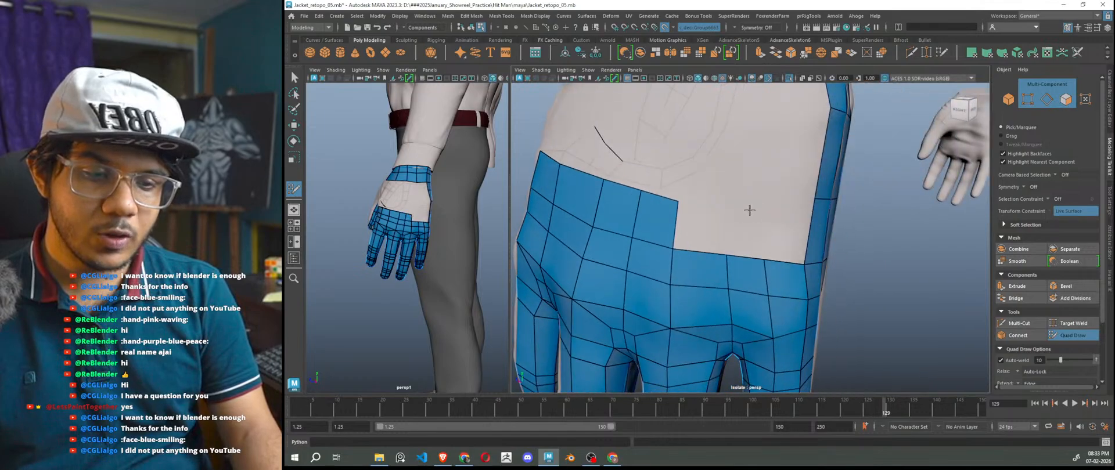
pyautogui.keyDown('shift'); pyautogui.click(703, 228); pyautogui.keyUp('shift')
pyautogui.keyDown('shift'); pyautogui.click(745, 232); pyautogui.keyUp('shift')
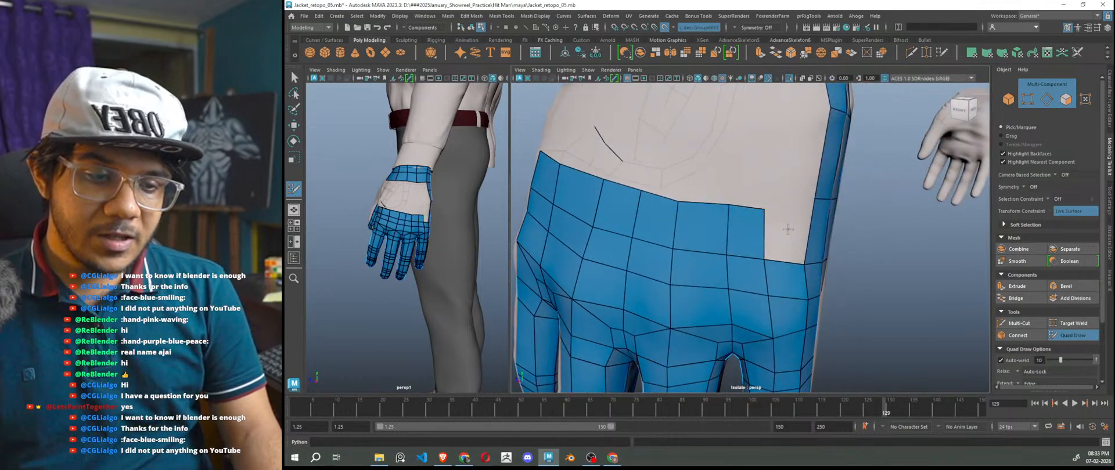
pyautogui.keyDown('shift'); pyautogui.click(790, 230); pyautogui.keyUp('shift')
pyautogui.scroll(-5, 791, 231)
pyautogui.keyDown('alt'); pyautogui.moveTo(791, 233); pyautogui.dragTo(841, 280); pyautogui.keyUp('alt')
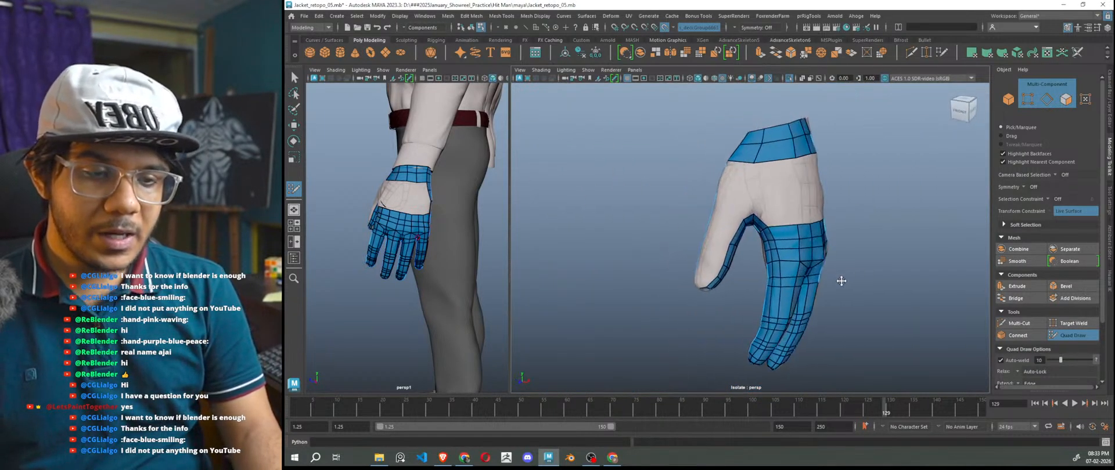
# - Fill quads over the web between thumb and index finger and continue them down the thumb's inner side
pyautogui.scroll(5, 776, 239)
pyautogui.keyDown('alt'); pyautogui.moveTo(823, 199); pyautogui.dragTo(820, 245, button='middle'); pyautogui.keyUp('alt')
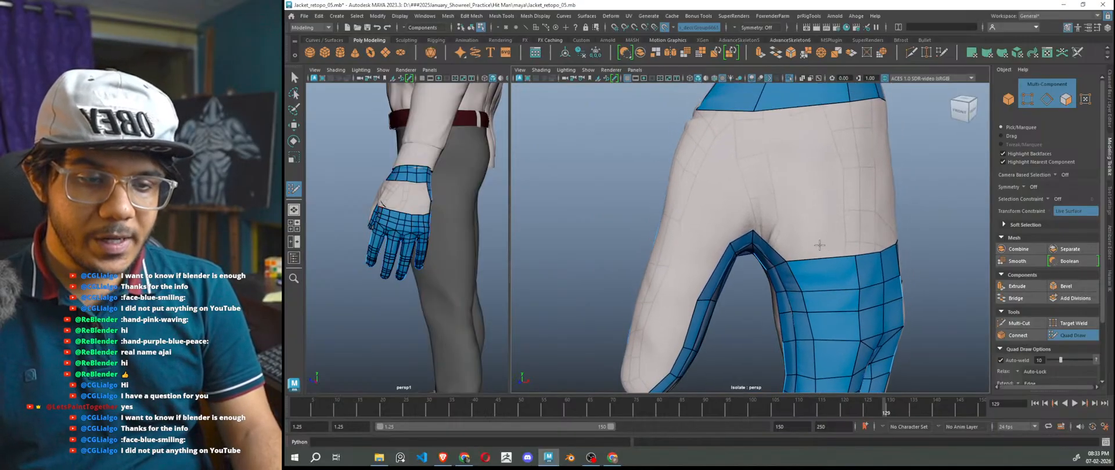
pyautogui.keyDown('shift'); pyautogui.click(787, 230); pyautogui.keyUp('shift')
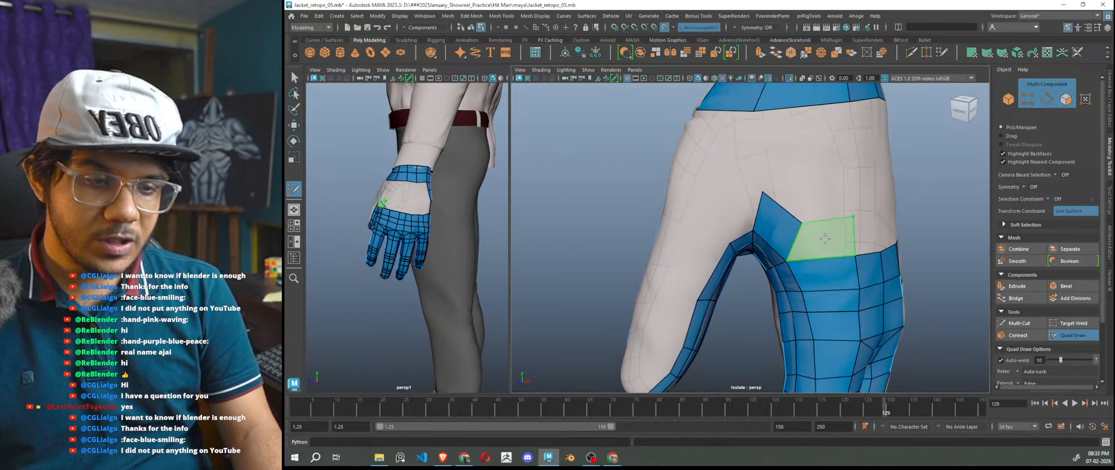
pyautogui.keyDown('shift'); pyautogui.click(720, 228); pyautogui.keyUp('shift')
pyautogui.click(681, 285)
pyautogui.keyDown('shift'); pyautogui.click(704, 261); pyautogui.keyUp('shift')
pyautogui.keyDown('alt'); pyautogui.moveTo(717, 304); pyautogui.dragTo(735, 265, button='middle'); pyautogui.keyUp('alt')
pyautogui.keyDown('shift'); pyautogui.click(705, 259); pyautogui.keyUp('shift')
pyautogui.keyDown('alt'); pyautogui.moveTo(688, 309); pyautogui.dragTo(704, 302); pyautogui.keyUp('alt')
# - Insert an edge loop lengthwise through the new quads around the thumb web
pyautogui.moveTo(716, 259); pyautogui.dragTo(798, 231)
pyautogui.scroll(3, 819, 261)
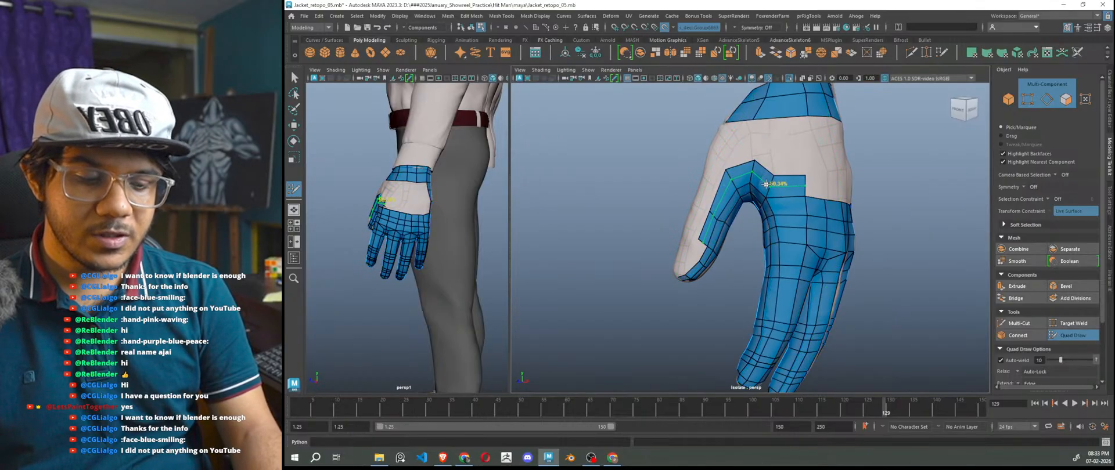
pyautogui.moveTo(777, 200)
pyautogui.keyDown('alt'); pyautogui.mouseDown()
pyautogui.moveTo(767, 206)
pyautogui.moveTo(782, 231)
pyautogui.mouseUp(); pyautogui.keyUp('alt')
pyautogui.scroll(4, 769, 208)
pyautogui.click(777, 162)
# - Fill the next row of quads across the back of the hand up to the little-finger side
pyautogui.moveTo(764, 179)
pyautogui.keyDown('alt'); pyautogui.mouseDown()
pyautogui.moveTo(741, 177)
pyautogui.moveTo(779, 227)
pyautogui.mouseUp(); pyautogui.keyUp('alt')
pyautogui.keyDown('shift'); pyautogui.click(731, 176); pyautogui.keyUp('shift')
pyautogui.keyDown('shift'); pyautogui.click(731, 184); pyautogui.keyUp('shift')
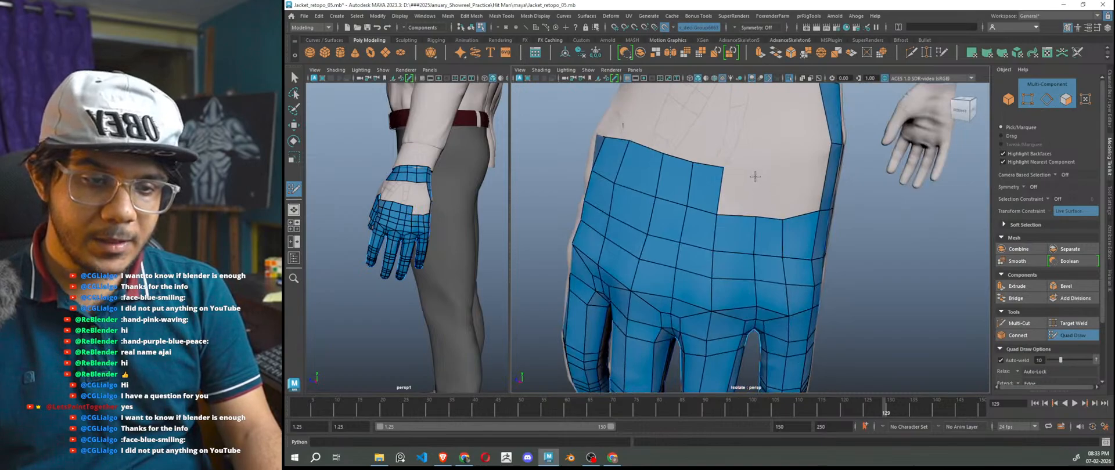
pyautogui.keyDown('shift'); pyautogui.click(745, 202); pyautogui.keyUp('shift')
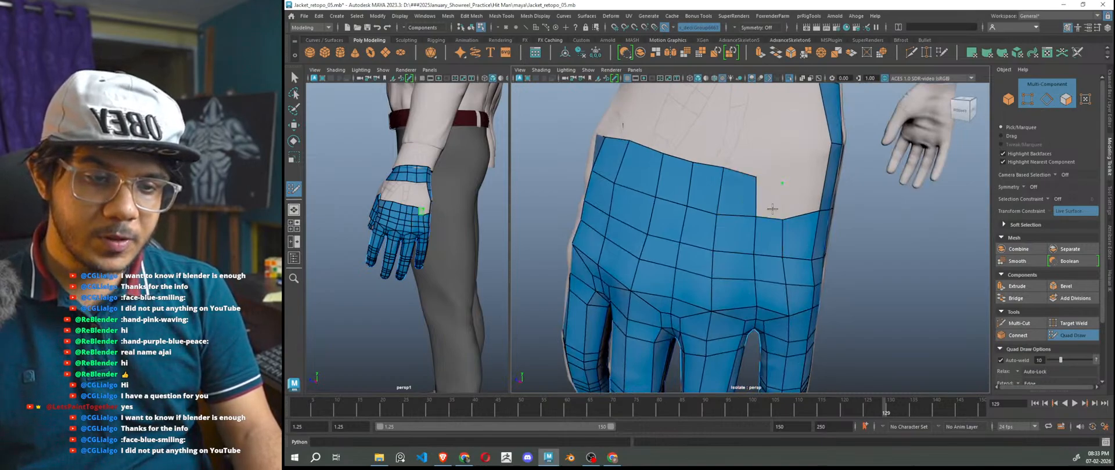
pyautogui.keyDown('shift'); pyautogui.click(772, 207); pyautogui.keyUp('shift')
# - Fill the quads curving around the thumb tip to link the strips on both sides of the thumb
pyautogui.scroll(-10, 804, 235)
pyautogui.keyDown('alt'); pyautogui.moveTo(685, 273); pyautogui.dragTo(941, 279); pyautogui.keyUp('alt')
pyautogui.scroll(3, 830, 281)
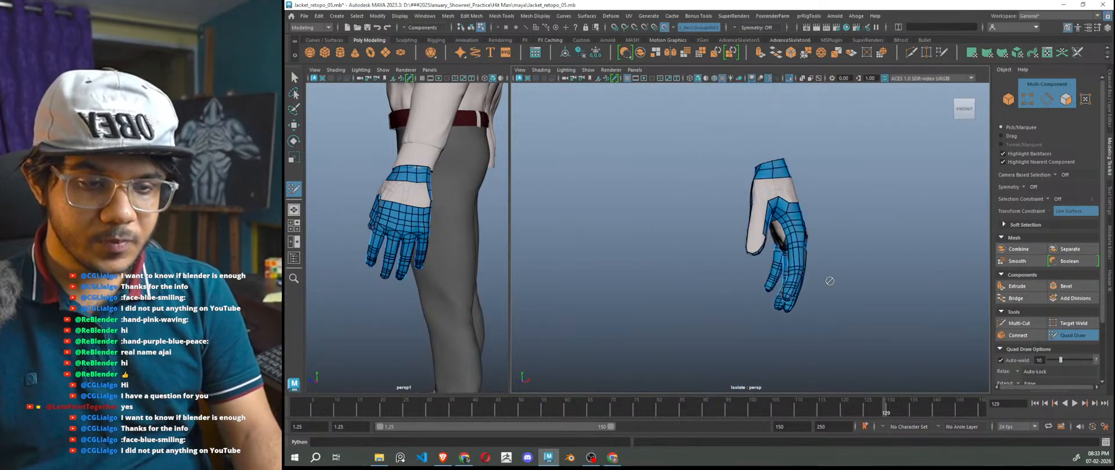
pyautogui.scroll(8, 830, 281)
pyautogui.keyDown('shift'); pyautogui.click(744, 239); pyautogui.keyUp('shift')
pyautogui.moveTo(744, 241)
pyautogui.keyDown('alt'); pyautogui.mouseDown()
pyautogui.moveTo(741, 270)
pyautogui.moveTo(763, 326)
pyautogui.moveTo(853, 313)
pyautogui.moveTo(809, 318)
pyautogui.mouseUp(); pyautogui.keyUp('alt')
pyautogui.keyDown('shift'); pyautogui.click(752, 269); pyautogui.keyUp('shift')
pyautogui.scroll(4, 811, 312)
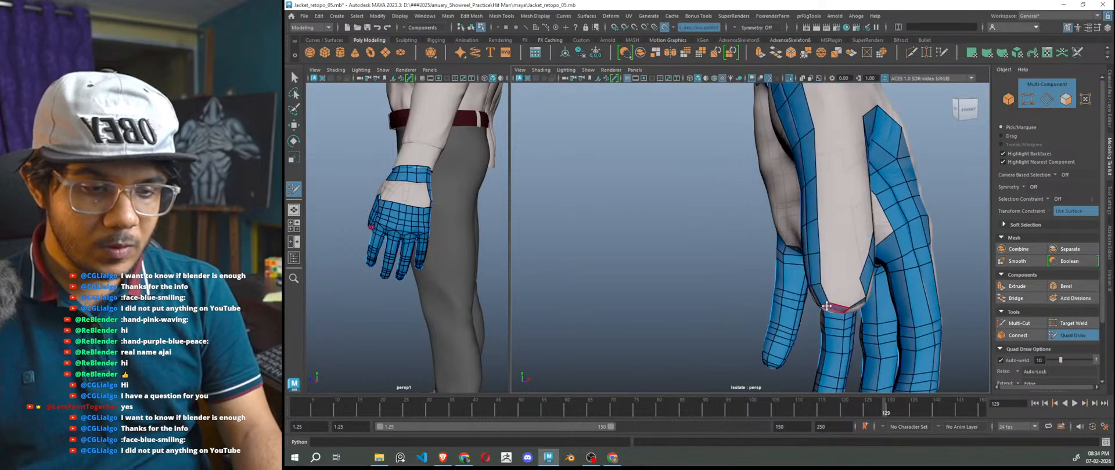
pyautogui.keyDown('shift'); pyautogui.click(854, 296); pyautogui.keyUp('shift')
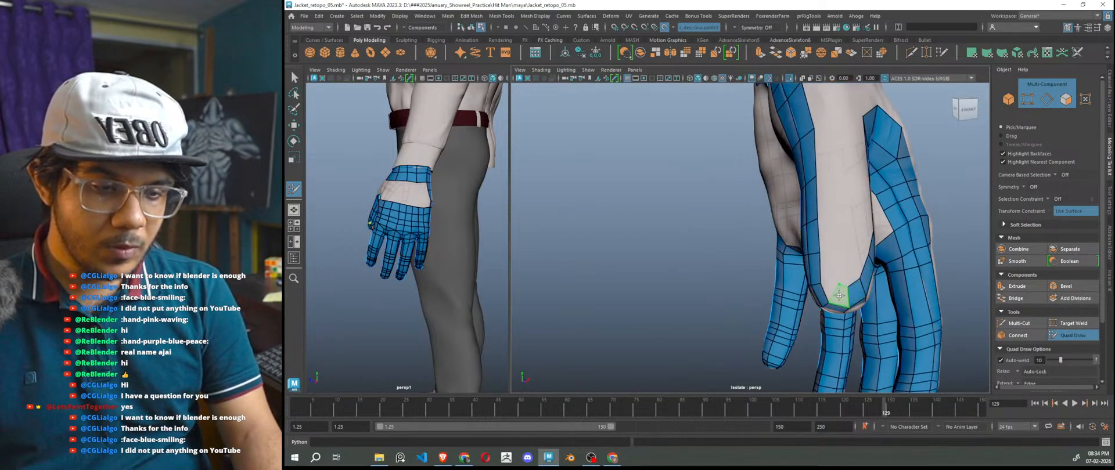
pyautogui.keyDown('shift'); pyautogui.click(834, 285); pyautogui.keyUp('shift')
pyautogui.keyDown('shift'); pyautogui.click(830, 285); pyautogui.keyUp('shift')
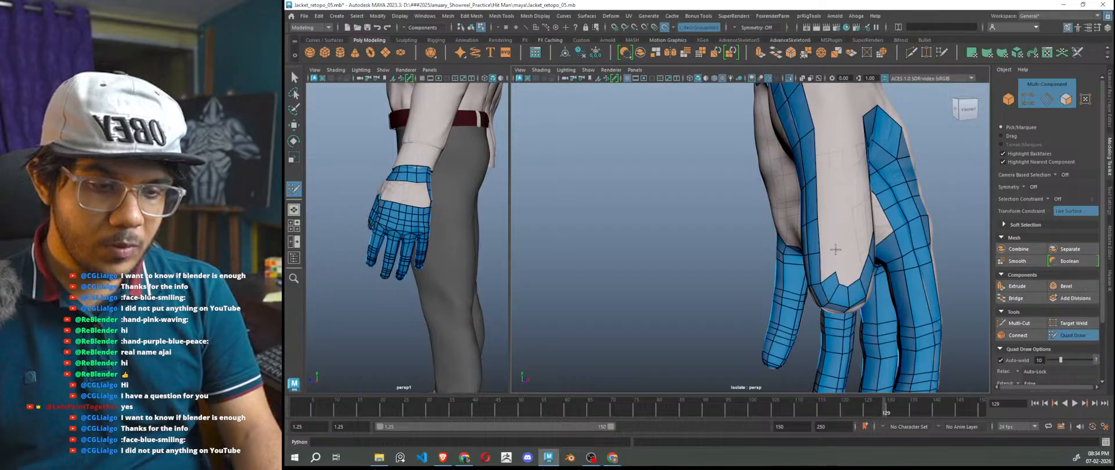
# - Extend a column of quads from the thumb tip up the thumb along the strip on the side away from the index finger
pyautogui.keyDown('shift'); pyautogui.click(828, 261); pyautogui.keyUp('shift')
pyautogui.keyDown('shift'); pyautogui.click(826, 229); pyautogui.keyUp('shift')
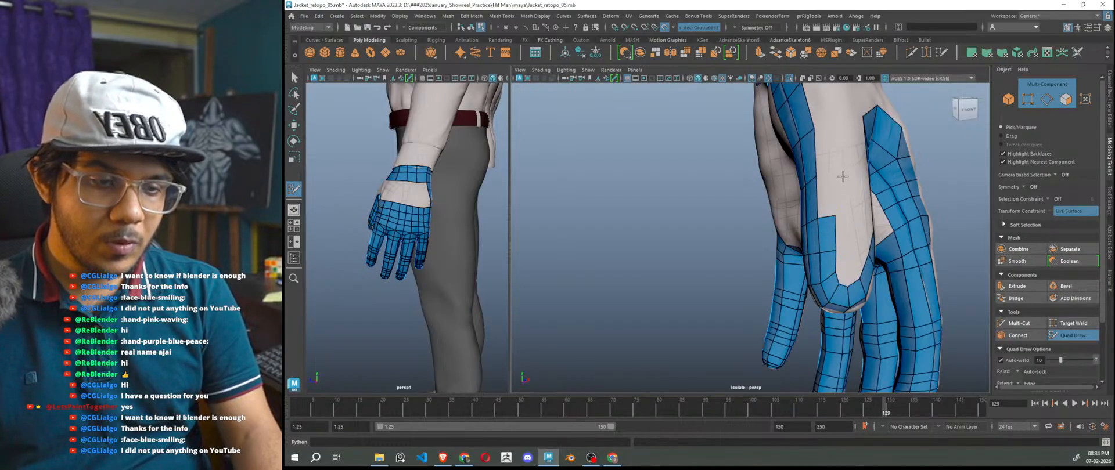
pyautogui.keyDown('shift'); pyautogui.click(828, 191); pyautogui.keyUp('shift')
pyautogui.keyDown('alt'); pyautogui.moveTo(828, 191); pyautogui.dragTo(840, 262); pyautogui.keyUp('alt')
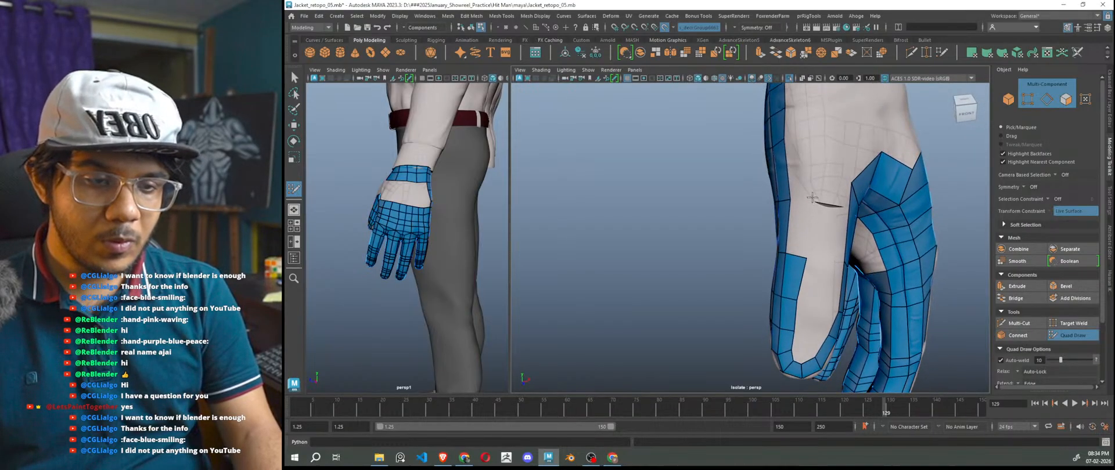
pyautogui.keyDown('shift'); pyautogui.click(803, 223); pyautogui.keyUp('shift')
pyautogui.keyDown('alt'); pyautogui.moveTo(803, 223); pyautogui.dragTo(799, 240); pyautogui.keyUp('alt')
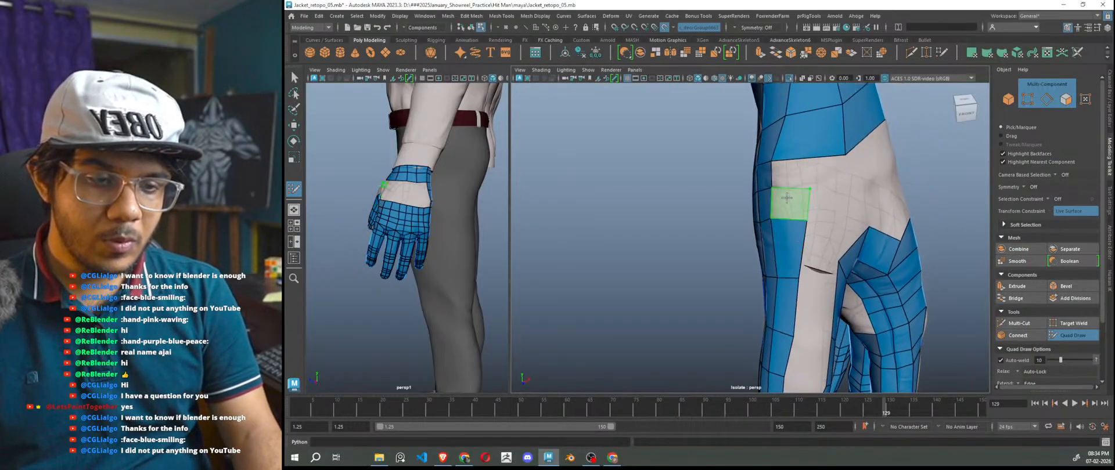
# - Continue the thumb's column of quads over its base and close the remaining gap to the wrist band
pyautogui.keyDown('shift'); pyautogui.click(787, 198); pyautogui.keyUp('shift')
pyautogui.scroll(-5, 788, 201)
pyautogui.keyDown('alt'); pyautogui.moveTo(789, 204); pyautogui.dragTo(783, 223); pyautogui.keyUp('alt')
pyautogui.scroll(5, 785, 215)
pyautogui.keyDown('ctrl'); pyautogui.click(796, 173); pyautogui.keyUp('ctrl')
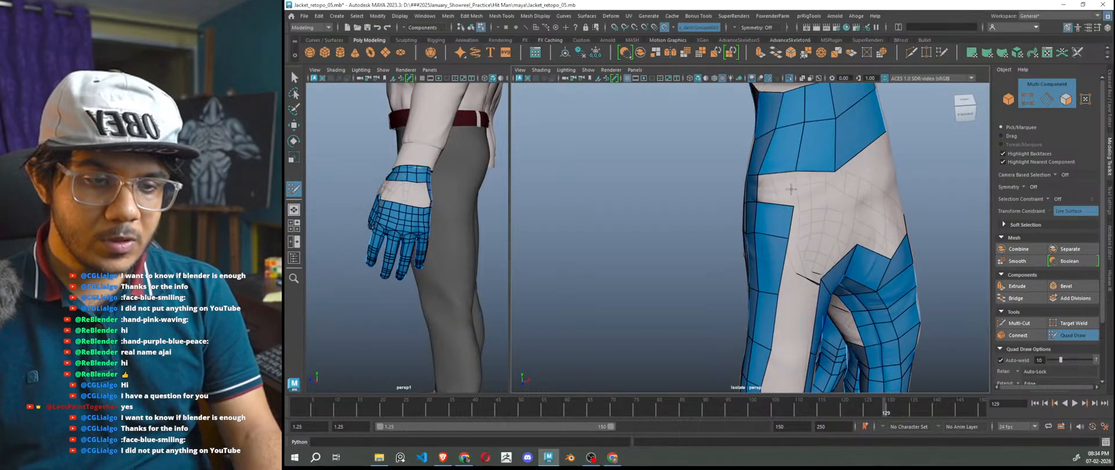
pyautogui.keyDown('shift'); pyautogui.click(772, 188); pyautogui.keyUp('shift')
pyautogui.keyDown('alt'); pyautogui.moveTo(772, 187); pyautogui.dragTo(781, 209); pyautogui.keyUp('alt')
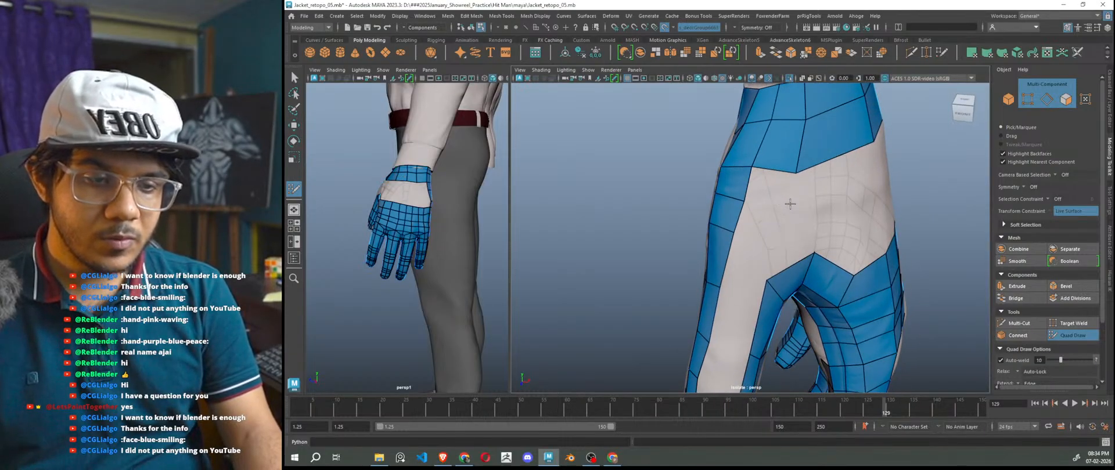
# - Fill the open strip along the thumb with Quad Draw faces, from the thumb base down toward the tip
pyautogui.keyDown('shift'); pyautogui.click(788, 211); pyautogui.keyUp('shift')
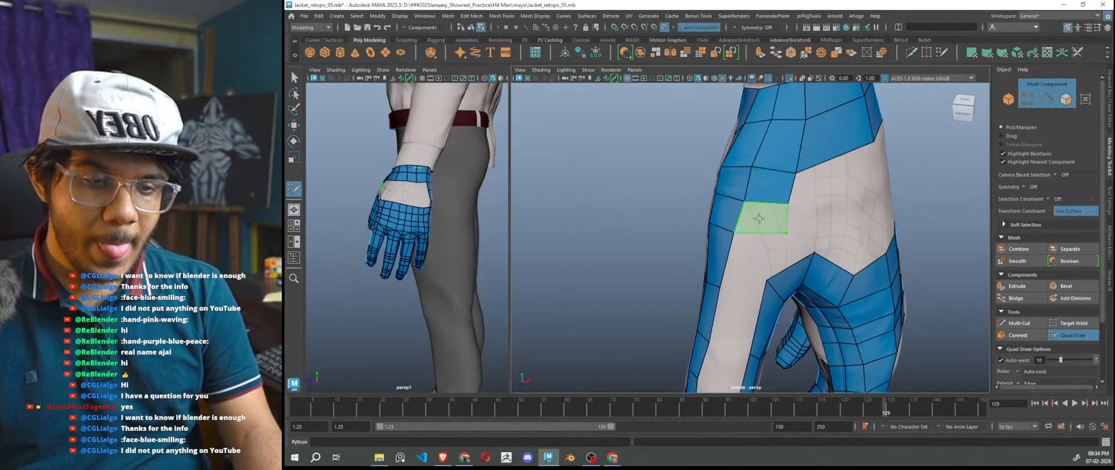
pyautogui.keyDown('alt'); pyautogui.moveTo(779, 254); pyautogui.dragTo(758, 223); pyautogui.keyUp('alt')
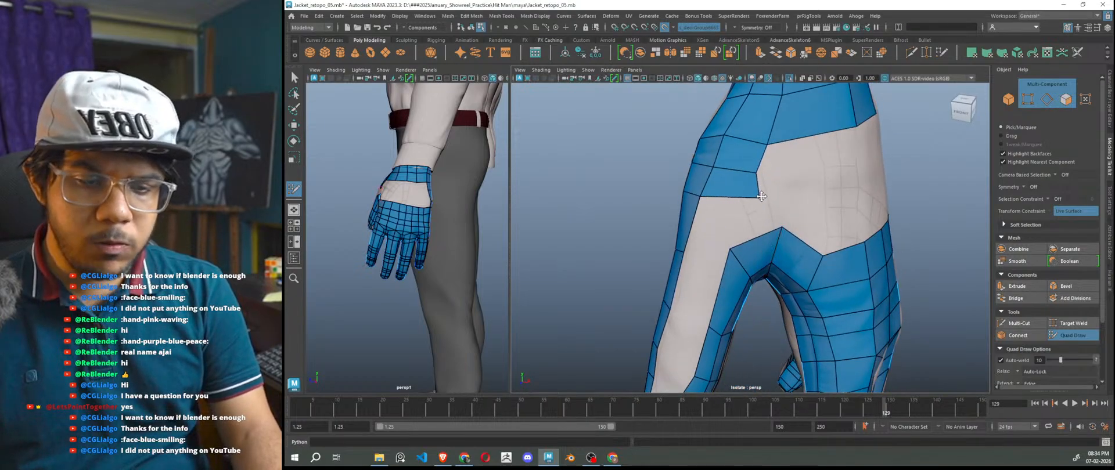
pyautogui.keyDown('shift'); pyautogui.click(746, 226); pyautogui.keyUp('shift')
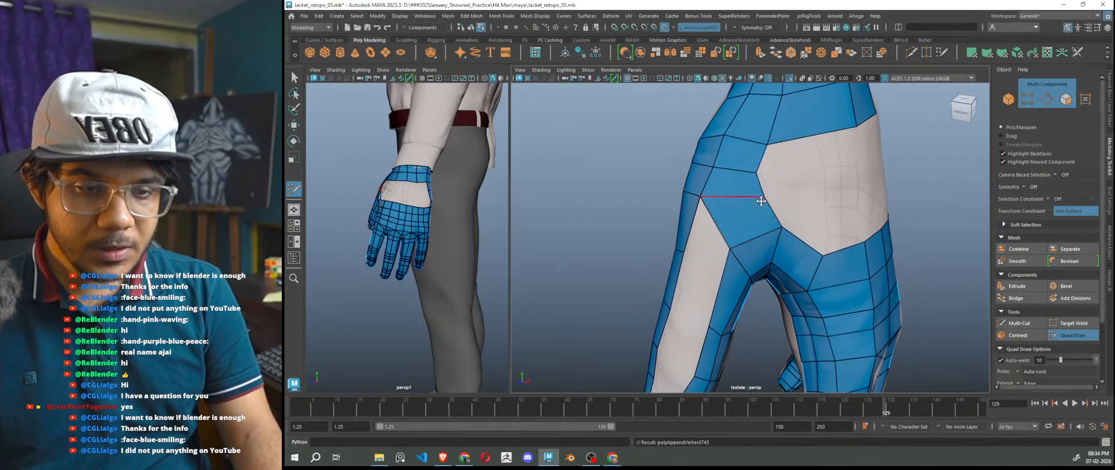
pyautogui.keyDown('alt'); pyautogui.moveTo(763, 227); pyautogui.dragTo(764, 288); pyautogui.keyUp('alt')
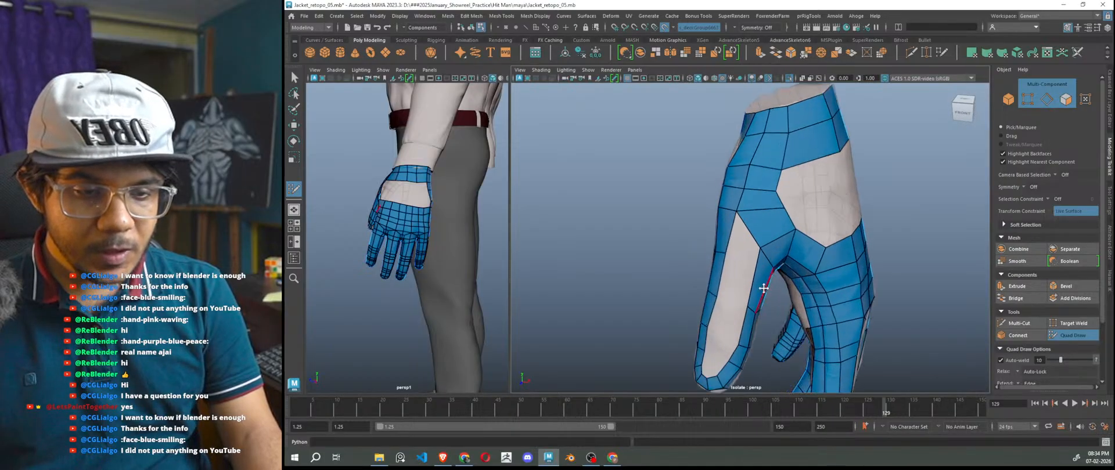
pyautogui.keyDown('shift'); pyautogui.click(741, 264); pyautogui.keyUp('shift')
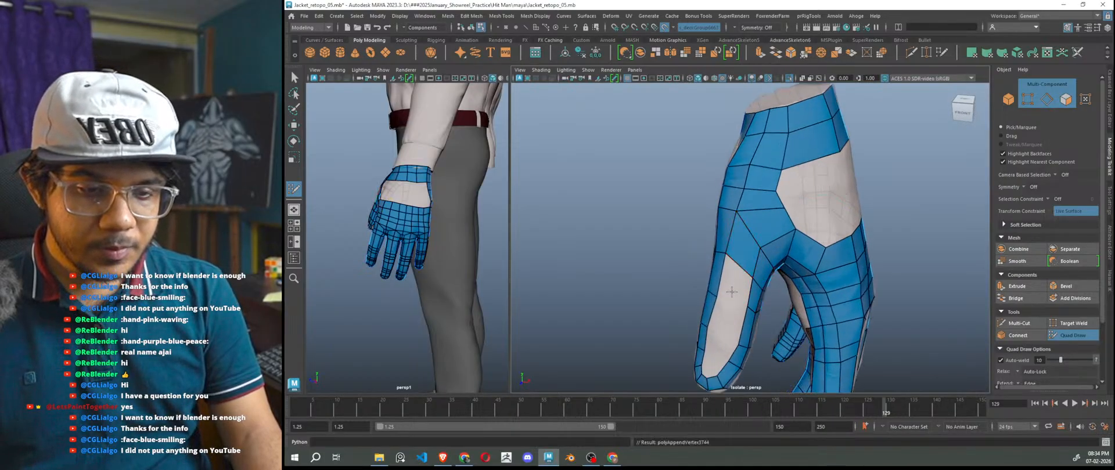
pyautogui.keyDown('shift'); pyautogui.click(720, 343); pyautogui.keyUp('shift')
pyautogui.keyDown('shift'); pyautogui.click(711, 361); pyautogui.keyUp('shift')
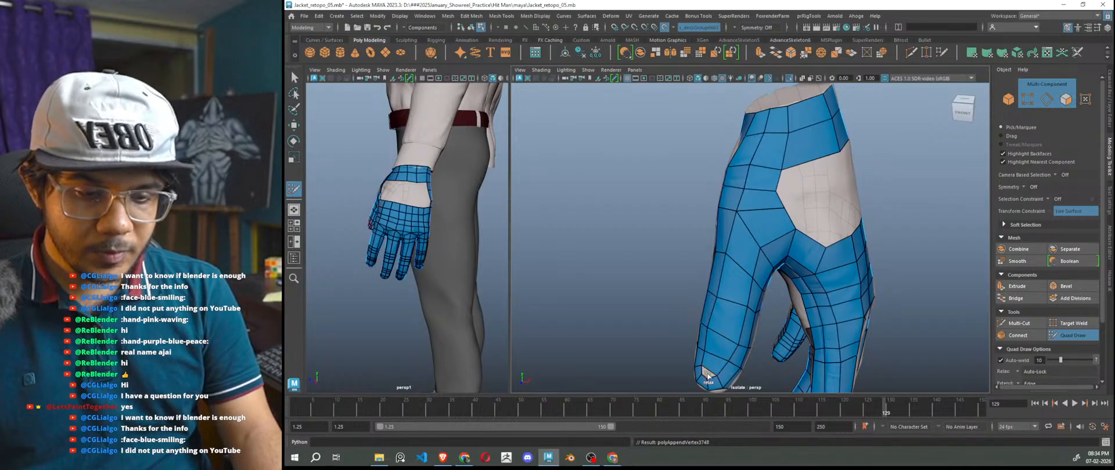
# - Close the remaining hole at the thumb tip and insert edge loops across the thumb
pyautogui.scroll(4, 723, 377)
pyautogui.keyDown('alt'); pyautogui.moveTo(726, 383); pyautogui.dragTo(776, 295, button='middle'); pyautogui.keyUp('alt')
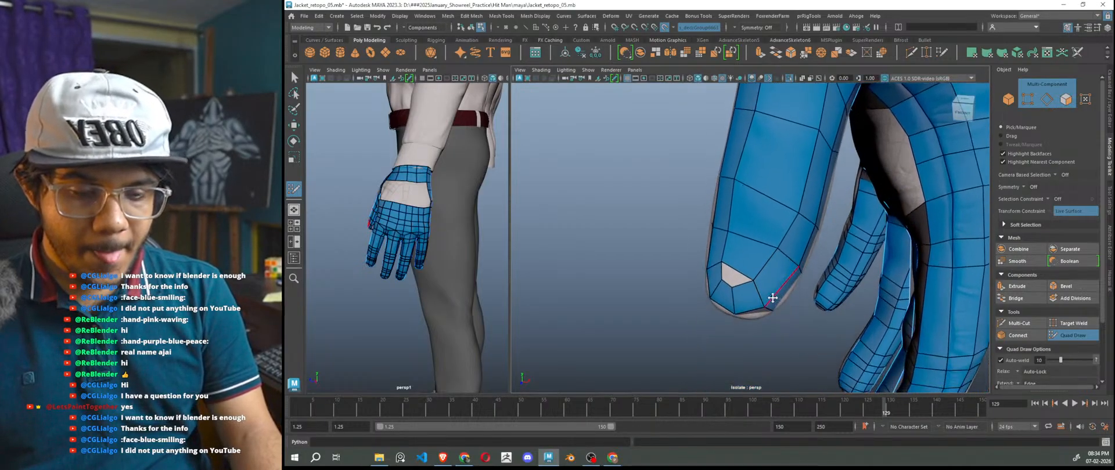
pyautogui.scroll(-4, 734, 277)
pyautogui.keyDown('alt'); pyautogui.moveTo(734, 278); pyautogui.dragTo(744, 240); pyautogui.keyUp('alt')
pyautogui.scroll(2, 744, 240)
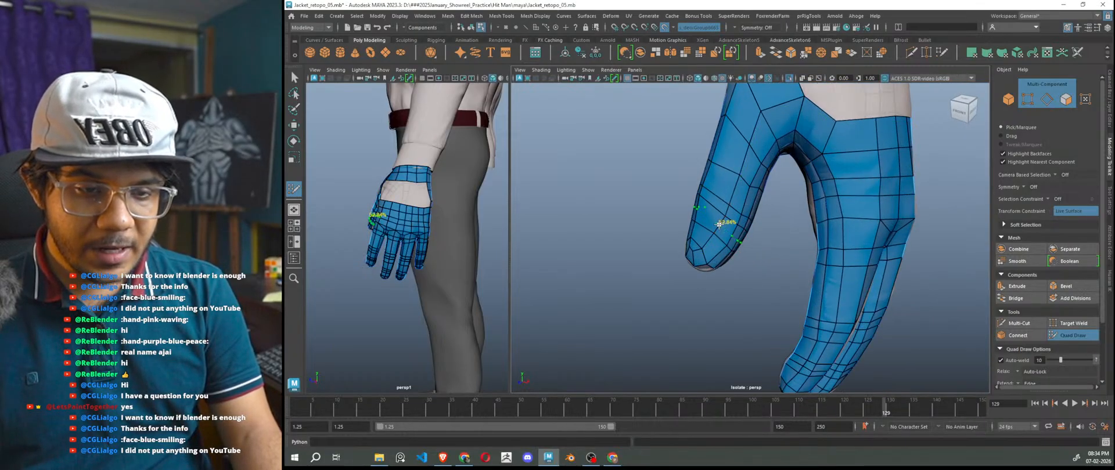
pyautogui.scroll(-3, 722, 227)
pyautogui.keyDown('alt'); pyautogui.moveTo(749, 171); pyautogui.dragTo(751, 225, button='middle'); pyautogui.keyUp('alt')
pyautogui.scroll(3, 752, 225)
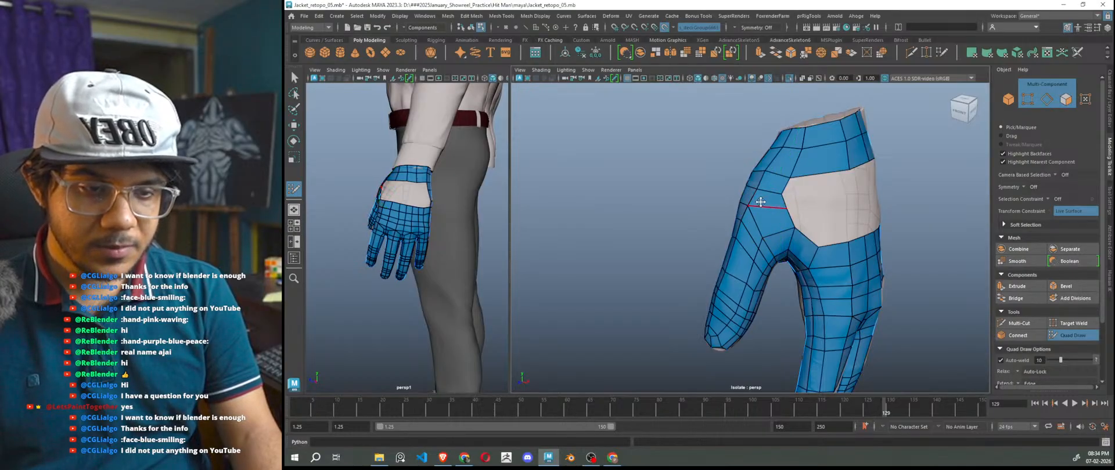
# - Even out the mesh around the webbing between the thumb and the hand by repositioning vertices
pyautogui.scroll(2, 788, 279)
pyautogui.scroll(4, 726, 233)
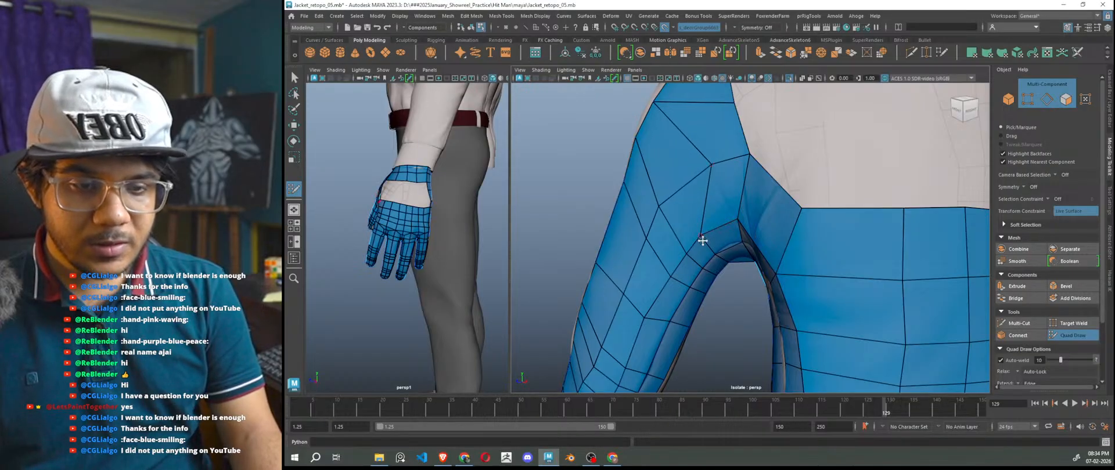
pyautogui.keyDown('alt'); pyautogui.moveTo(724, 243); pyautogui.dragTo(733, 226); pyautogui.keyUp('alt')
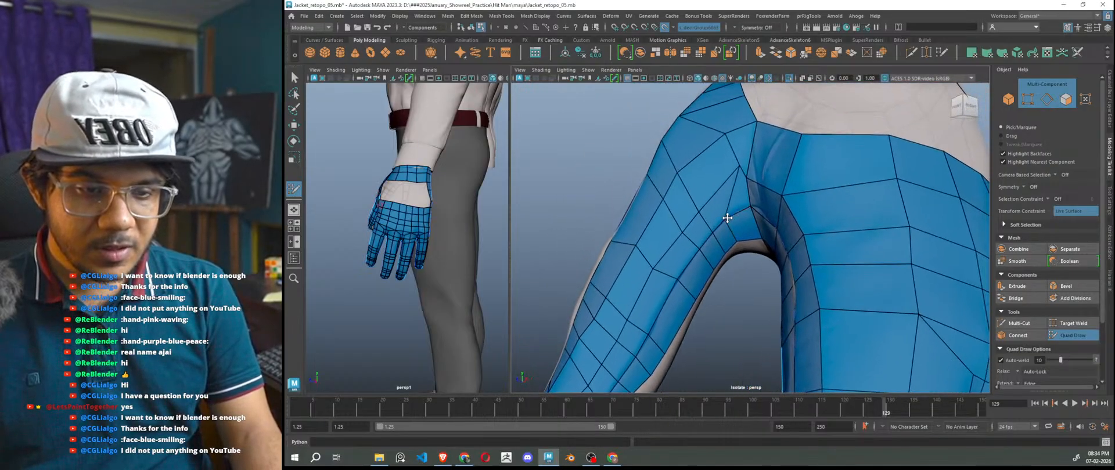
pyautogui.moveTo(748, 177)
pyautogui.keyDown('alt'); pyautogui.mouseDown()
pyautogui.moveTo(865, 216)
pyautogui.moveTo(847, 237)
pyautogui.mouseUp(); pyautogui.keyUp('alt')
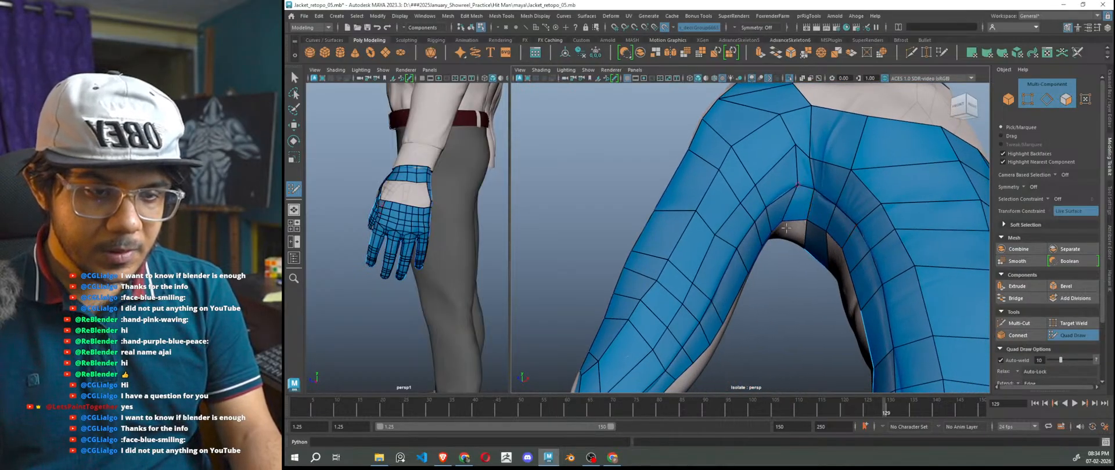
pyautogui.keyDown('alt'); pyautogui.moveTo(801, 265); pyautogui.dragTo(795, 281); pyautogui.keyUp('alt')
pyautogui.moveTo(757, 256)
pyautogui.mouseDown()
pyautogui.moveTo(779, 279)
pyautogui.moveTo(741, 241)
pyautogui.mouseUp()
pyautogui.moveTo(772, 320); pyautogui.dragTo(797, 297)
pyautogui.moveTo(798, 343)
pyautogui.keyDown('alt'); pyautogui.mouseDown()
pyautogui.moveTo(784, 294)
pyautogui.moveTo(702, 184)
pyautogui.mouseUp(); pyautogui.keyUp('alt')
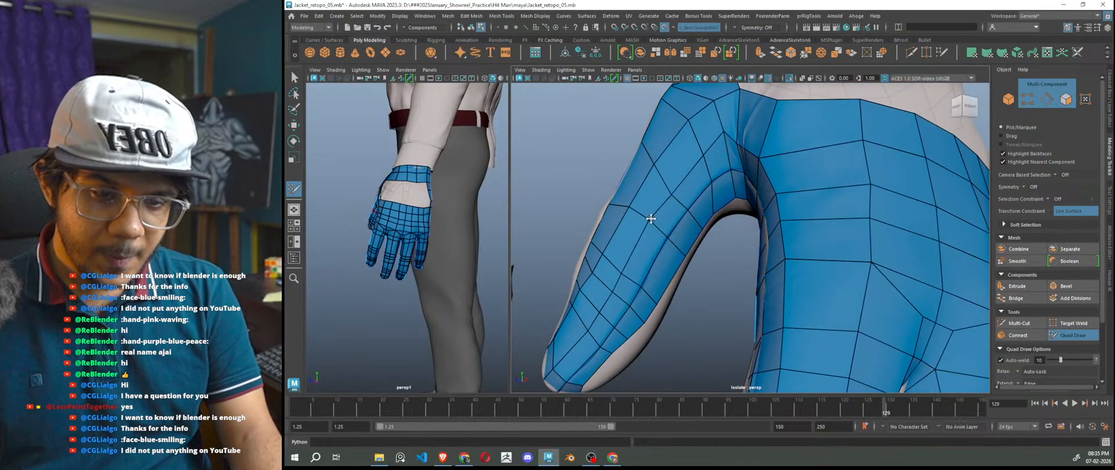
# - Delete the faces joining the thumb base to the wrist side of the mesh
pyautogui.scroll(-5, 685, 264)
pyautogui.keyDown('alt'); pyautogui.moveTo(698, 263); pyautogui.dragTo(701, 295); pyautogui.keyUp('alt')
pyautogui.scroll(5, 700, 285)
pyautogui.keyDown('ctrl'); pyautogui.keyDown('shift'); pyautogui.click(690, 197); pyautogui.keyUp('shift'); pyautogui.keyUp('ctrl')
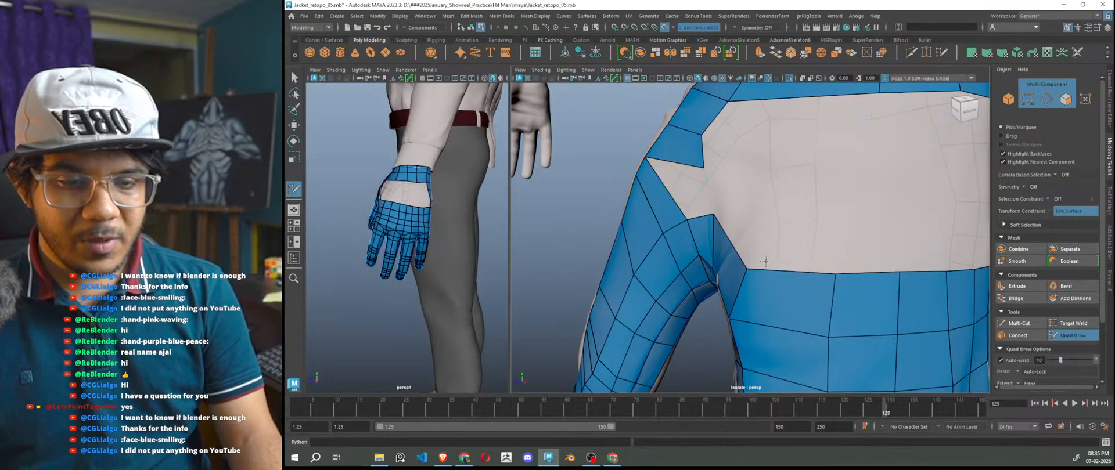
# - Adjust the border vertices of the gap at the thumb base and fill it with a new quad
pyautogui.keyDown('alt'); pyautogui.moveTo(764, 261); pyautogui.dragTo(801, 272); pyautogui.keyUp('alt')
pyautogui.moveTo(810, 194); pyautogui.dragTo(800, 153)
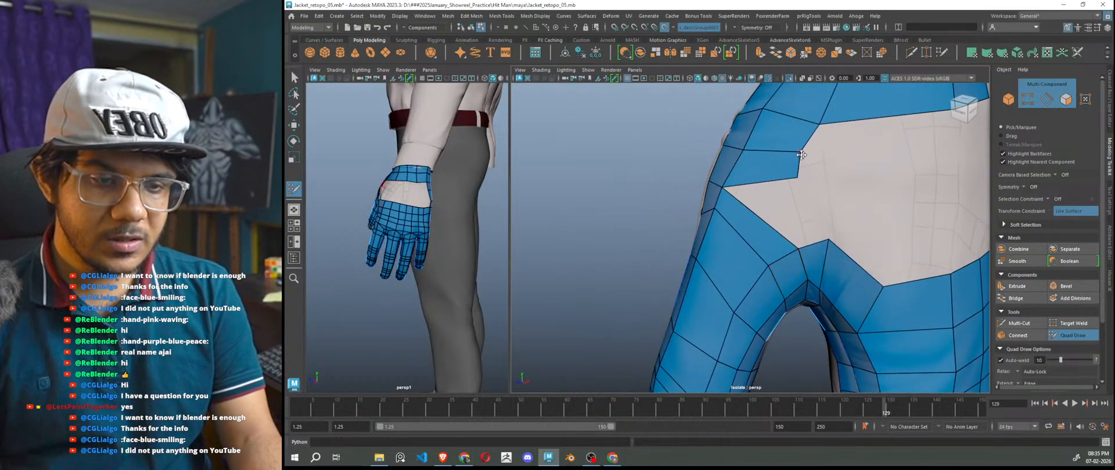
pyautogui.moveTo(797, 183); pyautogui.dragTo(797, 180)
pyautogui.keyDown('shift'); pyautogui.click(819, 248); pyautogui.keyUp('shift')
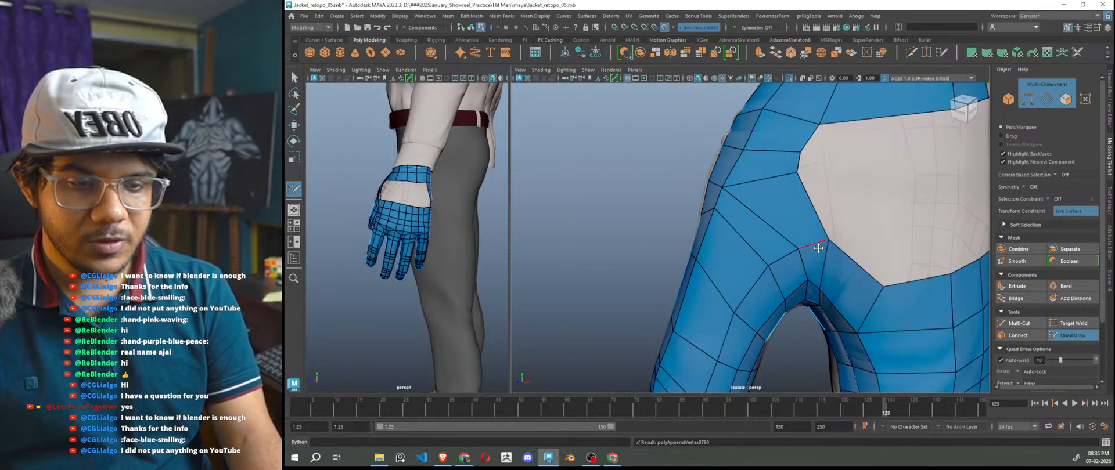
# - Rework the thumb base by welding the gap's border vertices together and straightening the adjoining edge of the opening
pyautogui.keyDown('alt'); pyautogui.moveTo(728, 201); pyautogui.dragTo(729, 179); pyautogui.keyUp('alt')
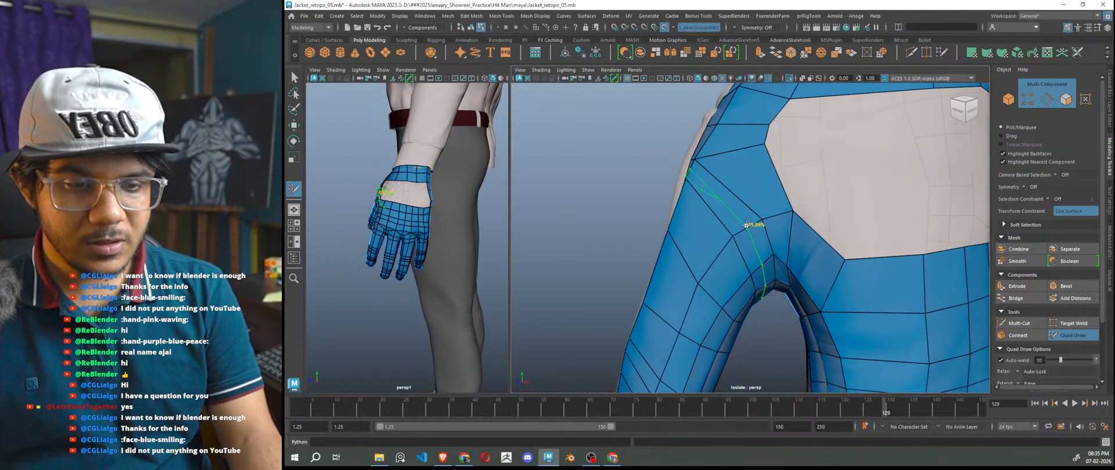
pyautogui.keyDown('alt'); pyautogui.moveTo(765, 226); pyautogui.dragTo(728, 195); pyautogui.keyUp('alt')
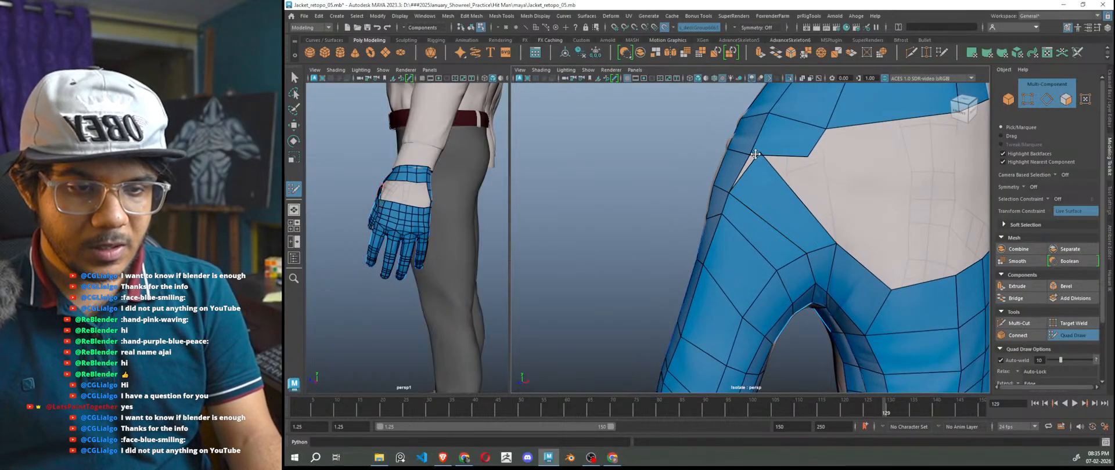
pyautogui.moveTo(835, 245); pyautogui.dragTo(831, 239)
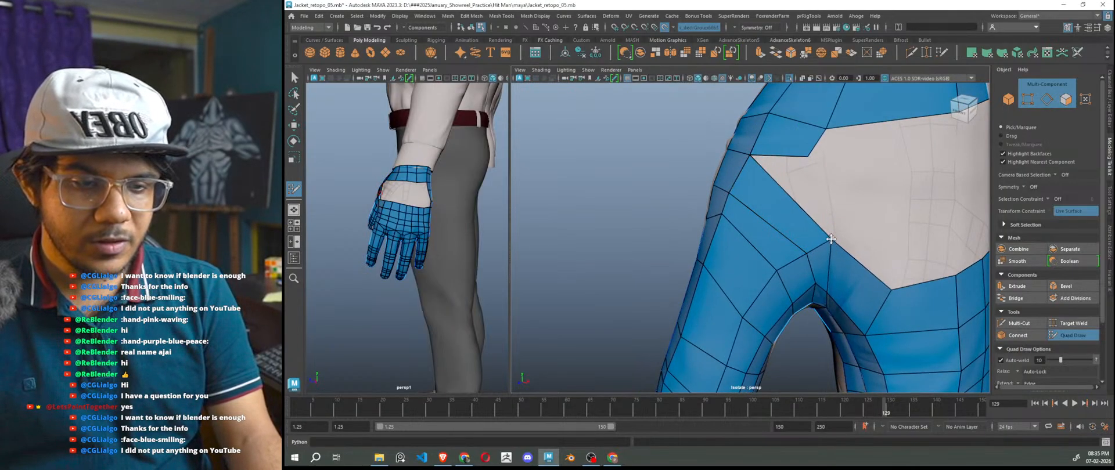
pyautogui.moveTo(802, 158)
pyautogui.mouseDown()
pyautogui.moveTo(825, 157)
pyautogui.moveTo(846, 218)
pyautogui.moveTo(832, 239)
pyautogui.mouseUp()
pyautogui.moveTo(828, 129); pyautogui.dragTo(843, 130)
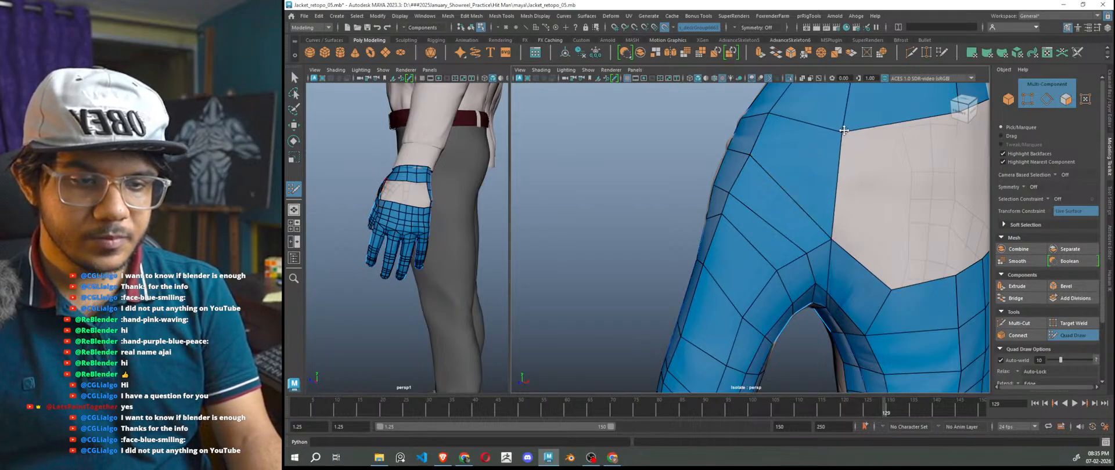
# - Insert an edge loop through the faces at the thumb base beside the opening on the back of the hand
pyautogui.keyDown('ctrl'); pyautogui.click(815, 170); pyautogui.keyUp('ctrl')
pyautogui.scroll(-5, 843, 191)
pyautogui.keyDown('alt'); pyautogui.moveTo(844, 226); pyautogui.dragTo(758, 214); pyautogui.keyUp('alt')
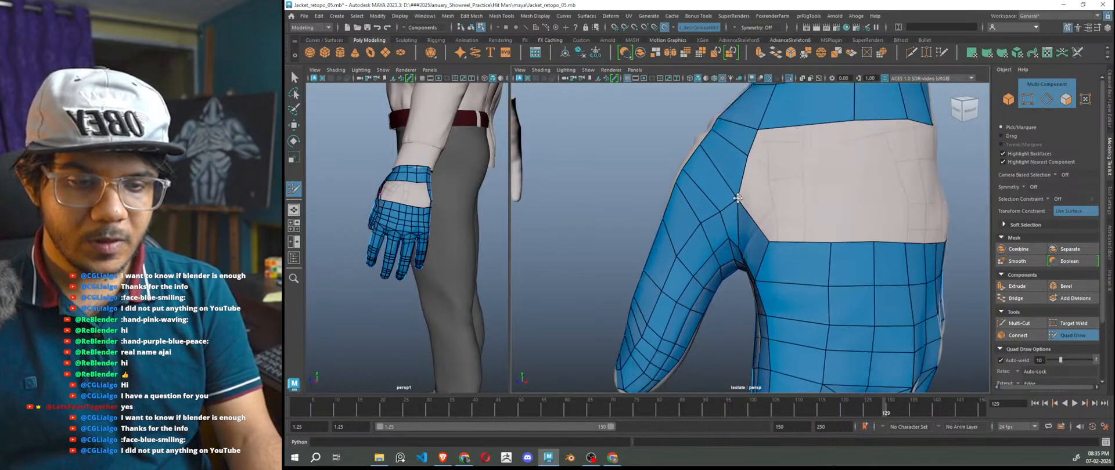
pyautogui.moveTo(770, 244)
pyautogui.mouseDown()
pyautogui.moveTo(757, 239)
pyautogui.moveTo(819, 266)
pyautogui.mouseUp()
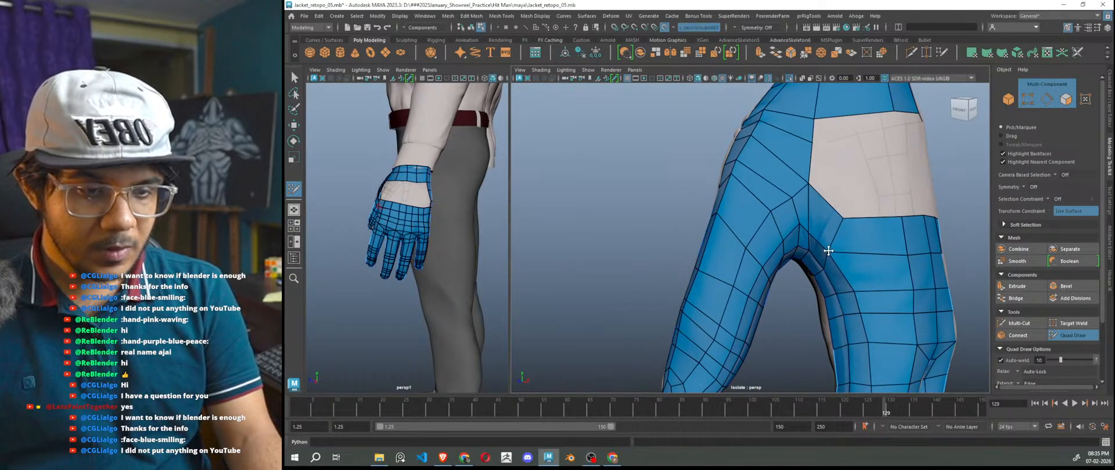
pyautogui.moveTo(842, 219)
pyautogui.mouseDown()
pyautogui.moveTo(829, 225)
pyautogui.moveTo(822, 271)
pyautogui.moveTo(801, 269)
pyautogui.mouseUp()
pyautogui.scroll(-5, 845, 246)
pyautogui.scroll(6, 800, 268)
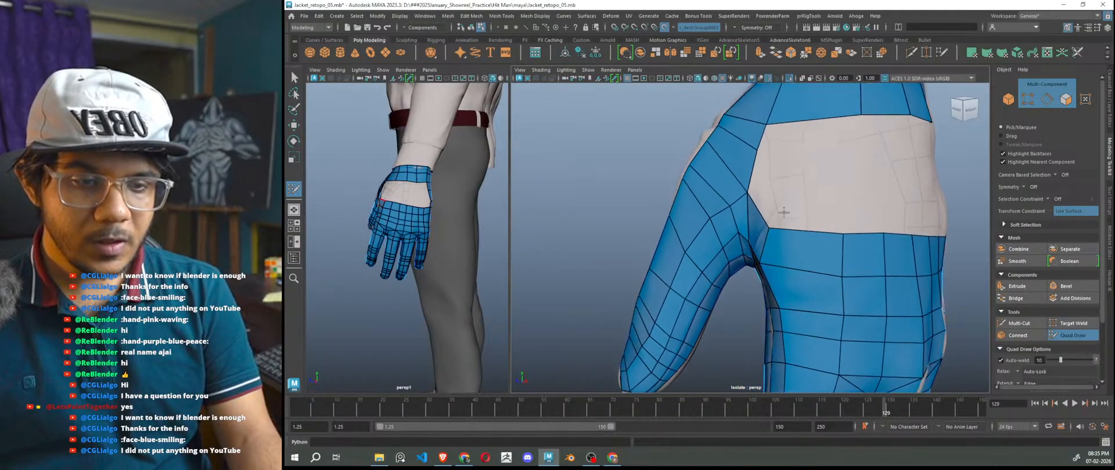
# - Fill quads from the thumb base into the thumb side of the opening on the back of the hand
pyautogui.keyDown('shift'); pyautogui.click(766, 179); pyautogui.keyUp('shift')
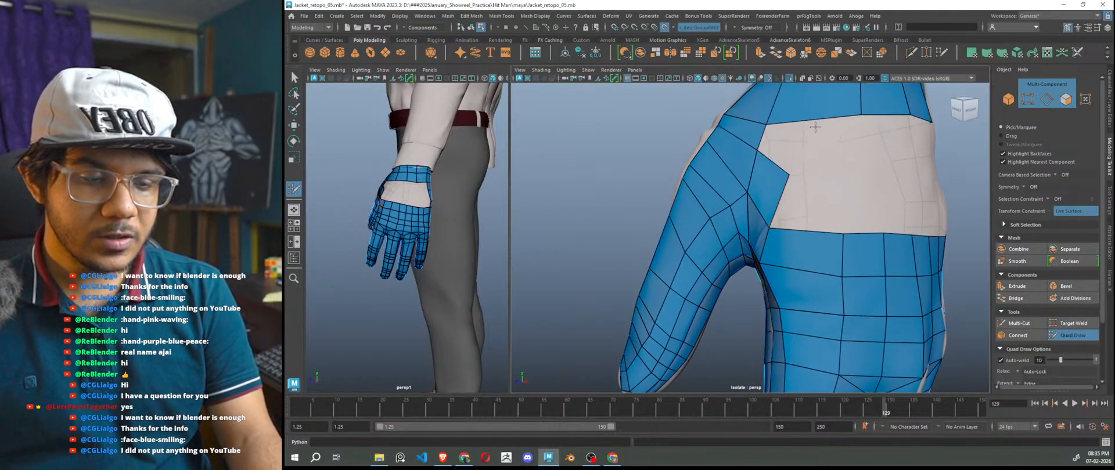
pyautogui.keyDown('shift'); pyautogui.click(787, 147); pyautogui.keyUp('shift')
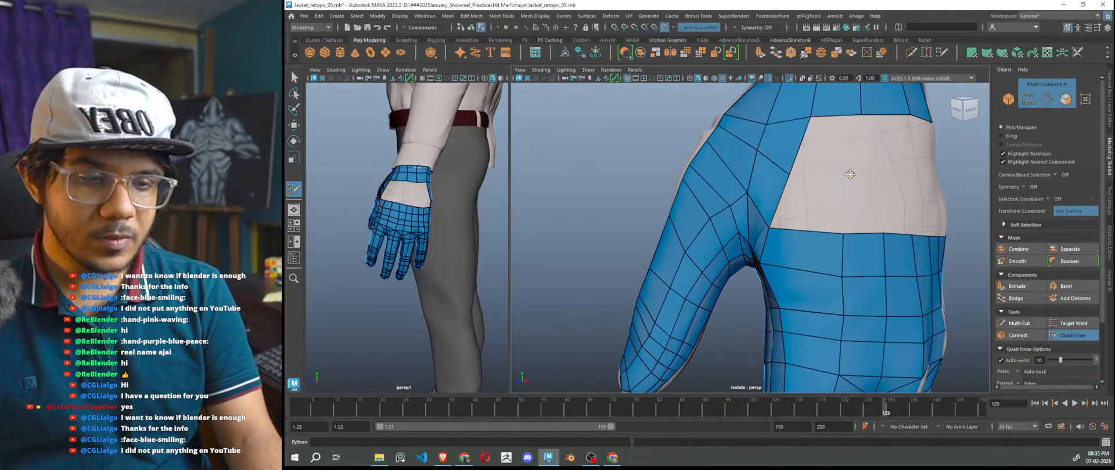
pyautogui.keyDown('shift'); pyautogui.click(834, 162); pyautogui.keyUp('shift')
pyautogui.keyDown('shift'); pyautogui.click(824, 207); pyautogui.keyUp('shift')
pyautogui.scroll(-5, 839, 244)
pyautogui.keyDown('alt'); pyautogui.moveTo(848, 255); pyautogui.dragTo(831, 260); pyautogui.keyUp('alt')
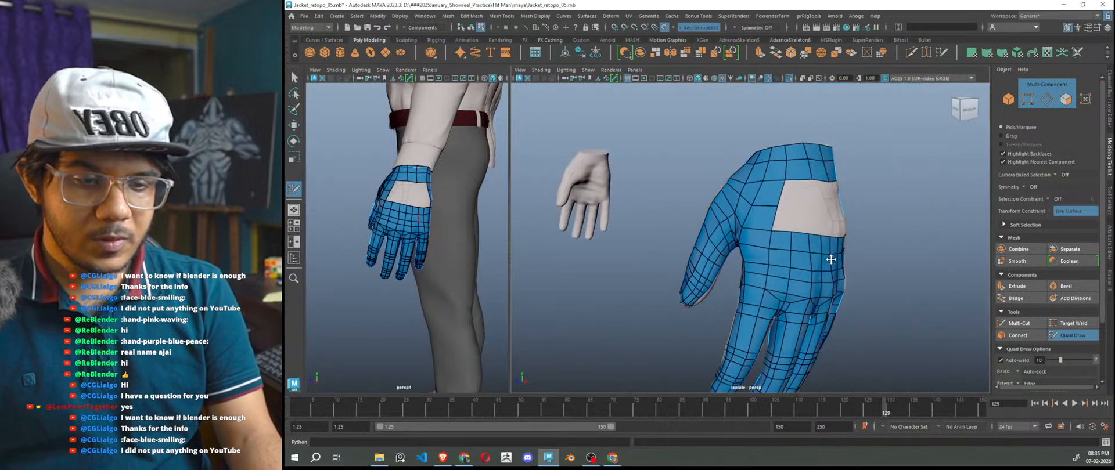
# - Insert an edge loop from the thumb base across the newly filled faces to the edge of the opening
pyautogui.scroll(4, 831, 259)
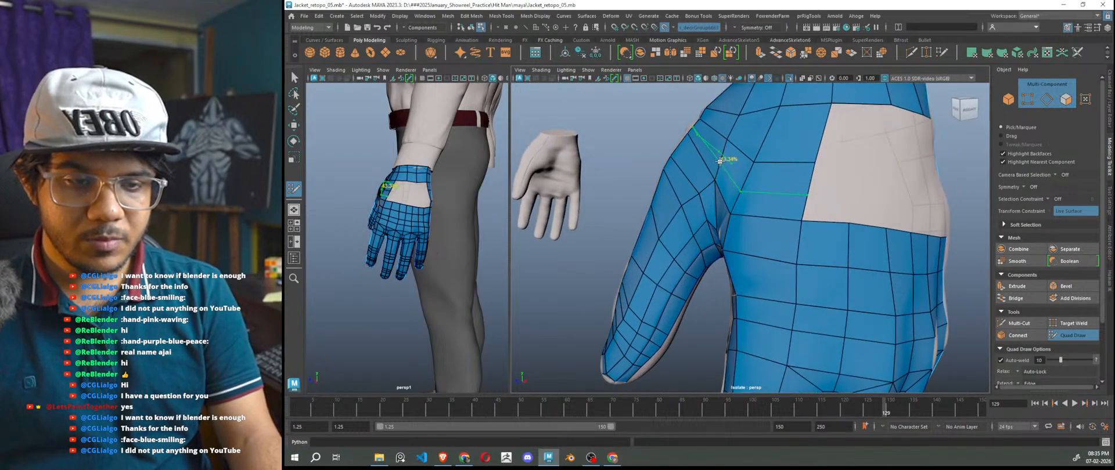
pyautogui.scroll(-3, 758, 262)
pyautogui.scroll(-3, 770, 273)
pyautogui.moveTo(770, 273)
pyautogui.keyDown('alt'); pyautogui.mouseDown()
pyautogui.moveTo(783, 251)
pyautogui.moveTo(774, 275)
pyautogui.mouseUp(); pyautogui.keyUp('alt')
pyautogui.scroll(5, 783, 252)
pyautogui.scroll(1, 775, 276)
pyautogui.scroll(-2, 784, 182)
pyautogui.keyDown('alt'); pyautogui.moveTo(785, 183); pyautogui.dragTo(792, 199); pyautogui.keyUp('alt')
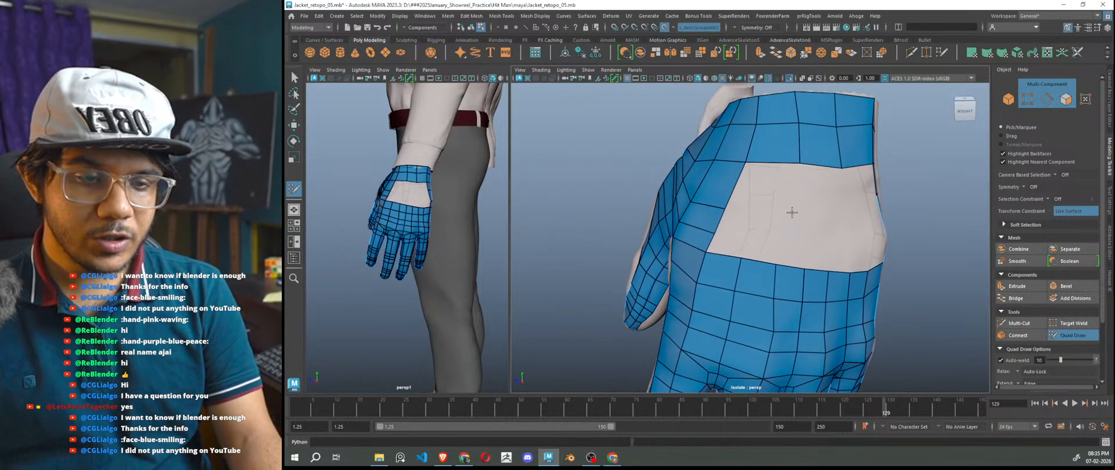
# - Extend the mesh farther across the back of the hand with quads, splitting the new faces with an edge loop
pyautogui.keyDown('shift'); pyautogui.click(766, 191); pyautogui.keyUp('shift')
pyautogui.keyDown('ctrl'); pyautogui.click(755, 204); pyautogui.keyUp('ctrl')
pyautogui.keyDown('shift'); pyautogui.click(739, 231); pyautogui.keyUp('shift')
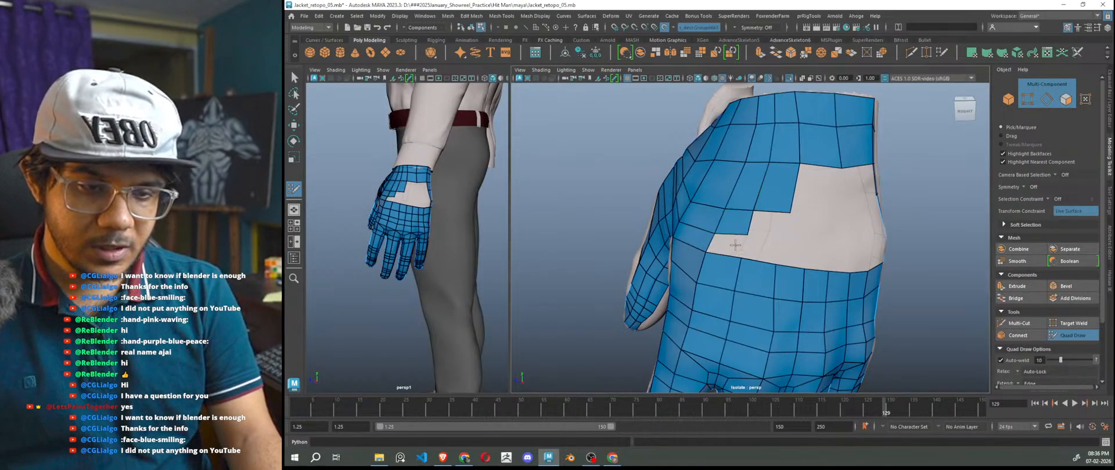
pyautogui.keyDown('shift'); pyautogui.click(760, 244); pyautogui.keyUp('shift')
pyautogui.keyDown('shift'); pyautogui.click(767, 249); pyautogui.keyUp('shift')
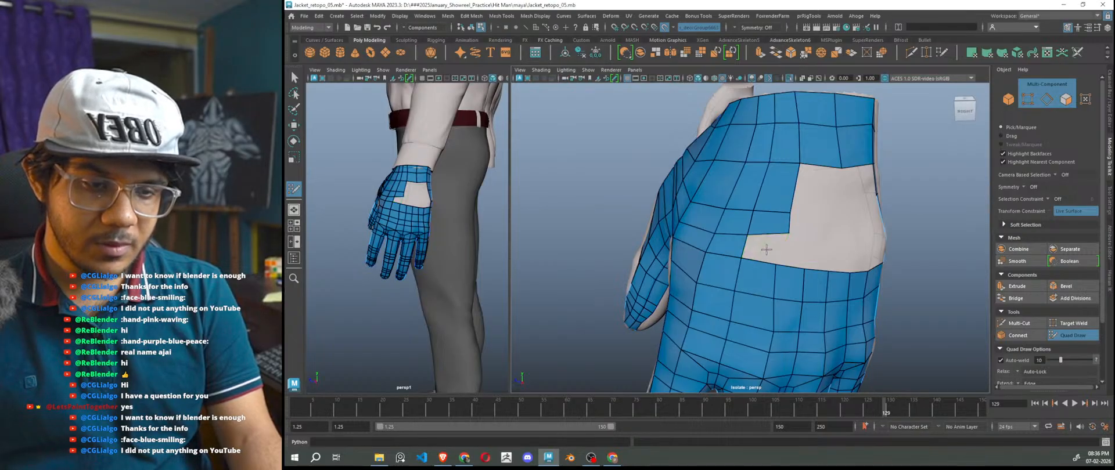
pyautogui.keyDown('shift'); pyautogui.click(765, 249); pyautogui.keyUp('shift')
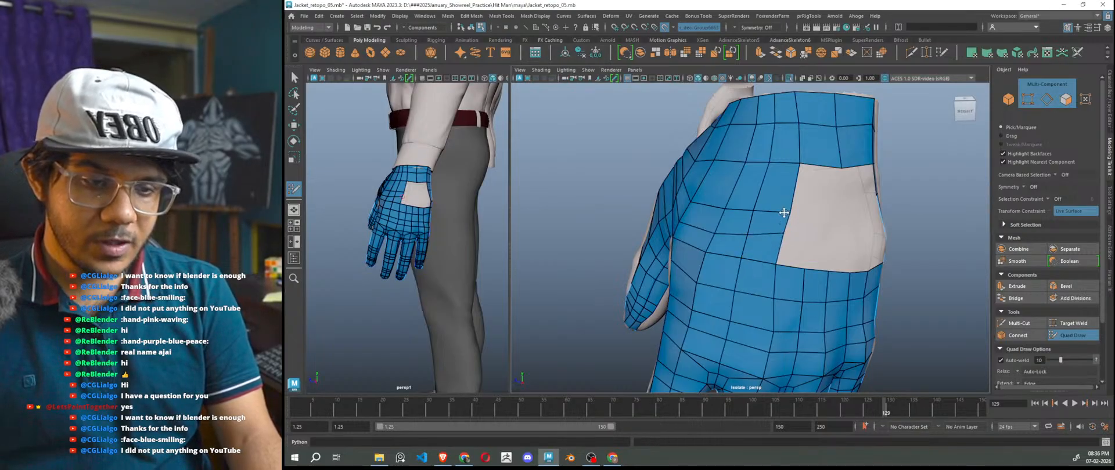
# - Fill the upper part of the opening on the back of the hand with a row of quads
pyautogui.keyDown('alt'); pyautogui.moveTo(782, 213); pyautogui.dragTo(772, 192); pyautogui.keyUp('alt')
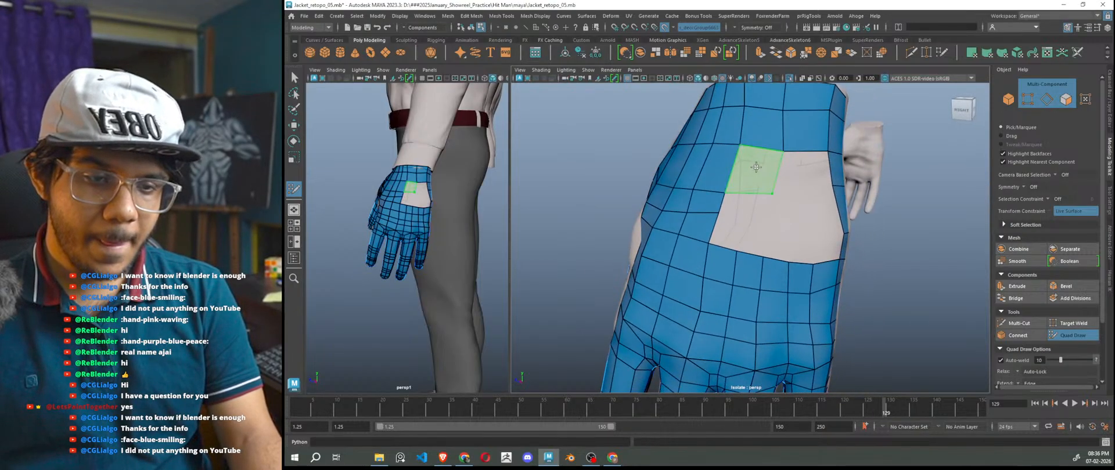
pyautogui.keyDown('shift'); pyautogui.click(756, 168); pyautogui.keyUp('shift')
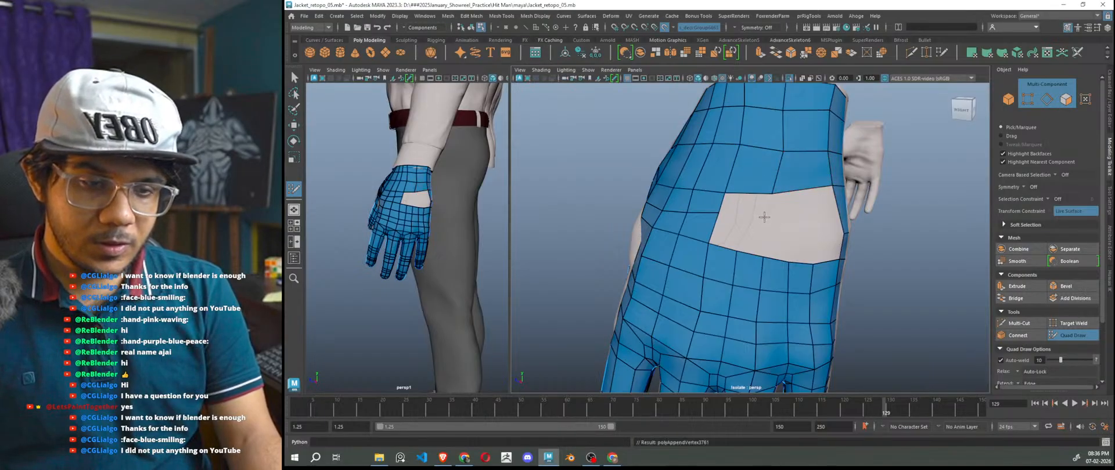
pyautogui.keyDown('shift'); pyautogui.click(743, 207); pyautogui.keyUp('shift')
pyautogui.keyDown('shift'); pyautogui.click(813, 214); pyautogui.keyUp('shift')
pyautogui.keyDown('alt'); pyautogui.moveTo(813, 213); pyautogui.dragTo(784, 240); pyautogui.keyUp('alt')
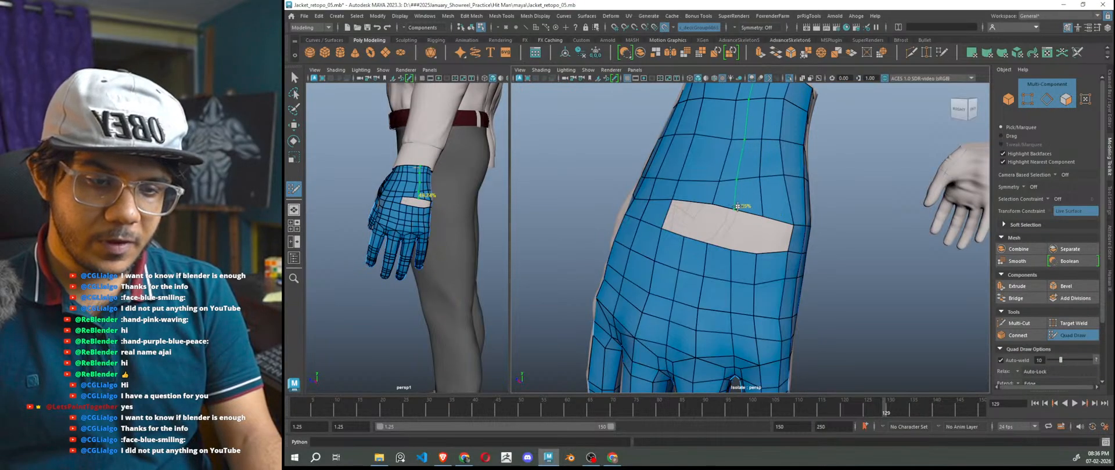
# - Fill the remaining row of quads in the opening on the back of the hand, redoing the quad beside the last gap
pyautogui.keyDown('shift'); pyautogui.click(775, 235); pyautogui.keyUp('shift')
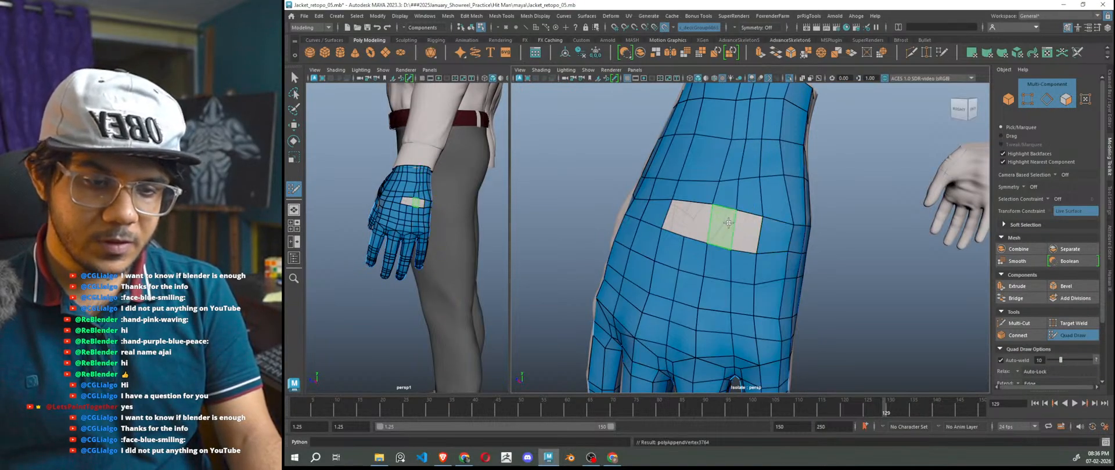
pyautogui.keyDown('shift'); pyautogui.click(728, 223); pyautogui.keyUp('shift')
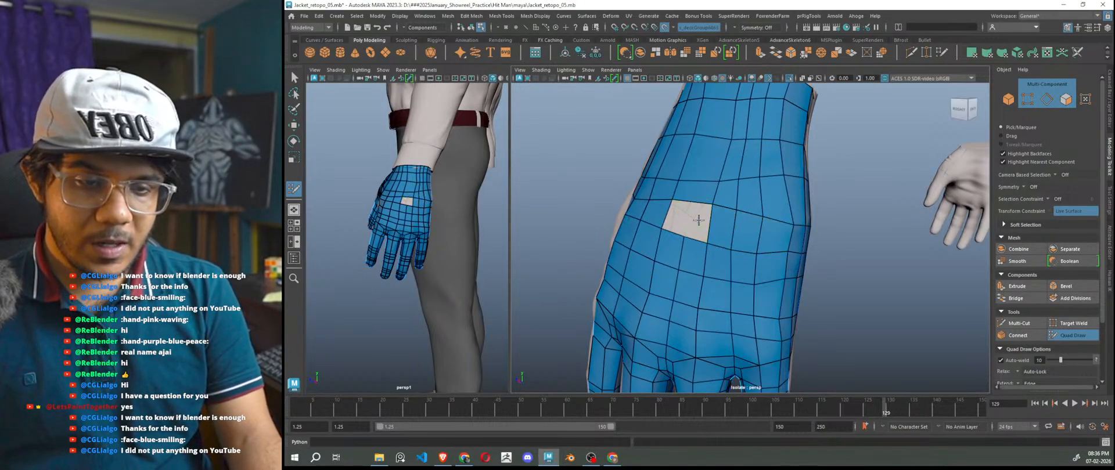
pyautogui.keyDown('shift'); pyautogui.click(698, 220); pyautogui.keyUp('shift')
pyautogui.keyDown('alt'); pyautogui.moveTo(716, 278); pyautogui.dragTo(734, 279); pyautogui.keyUp('alt')
pyautogui.hotkey('ctrl', 'z')
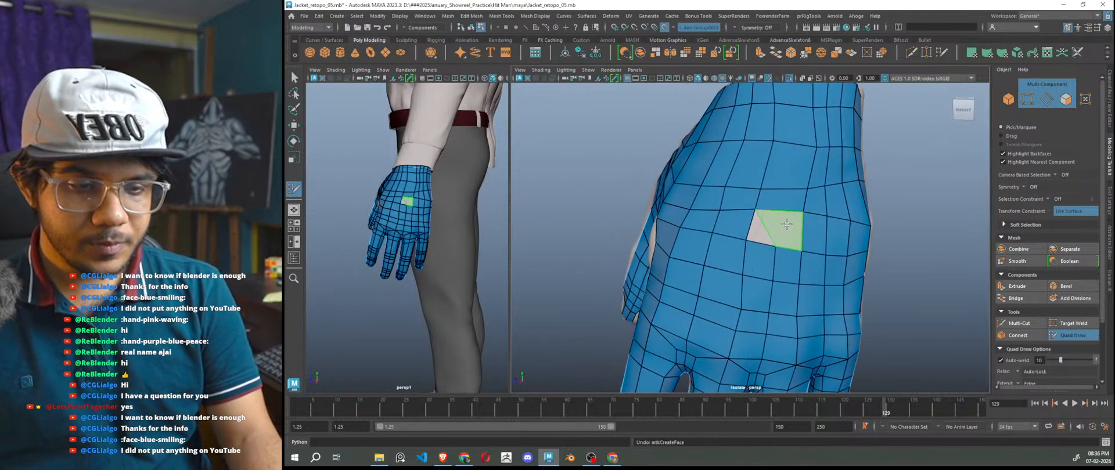
pyautogui.keyDown('shift'); pyautogui.click(775, 230); pyautogui.keyUp('shift')
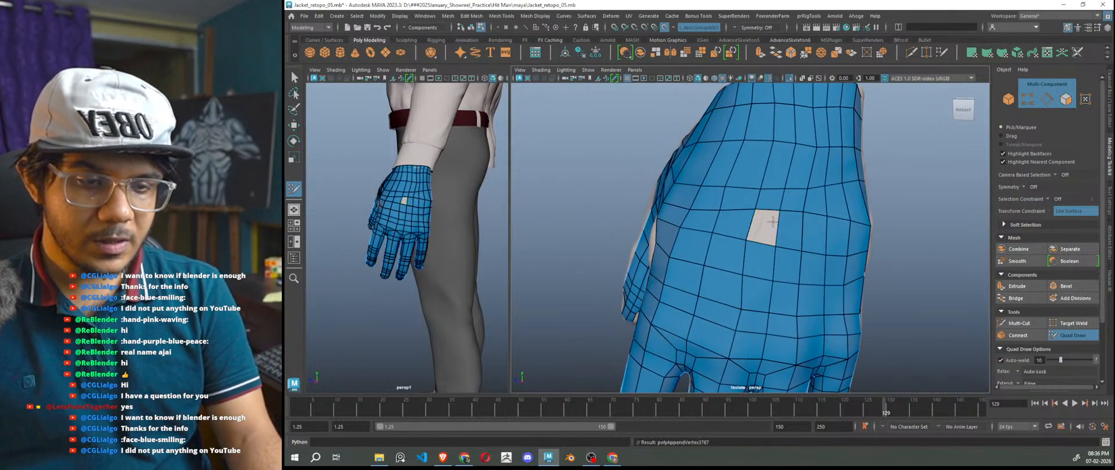
# - Close the last gap and relax the vertices across the back of the hand and toward the thumb web
pyautogui.moveTo(814, 199)
pyautogui.keyDown('shift'); pyautogui.mouseDown()
pyautogui.moveTo(768, 194)
pyautogui.moveTo(831, 179)
pyautogui.moveTo(817, 147)
pyautogui.moveTo(833, 151)
pyautogui.moveTo(719, 213)
pyautogui.moveTo(802, 238)
pyautogui.moveTo(746, 234)
pyautogui.moveTo(798, 203)
pyautogui.moveTo(743, 147)
pyautogui.moveTo(810, 127)
pyautogui.moveTo(812, 115)
pyautogui.moveTo(845, 123)
pyautogui.mouseUp(); pyautogui.keyUp('shift')
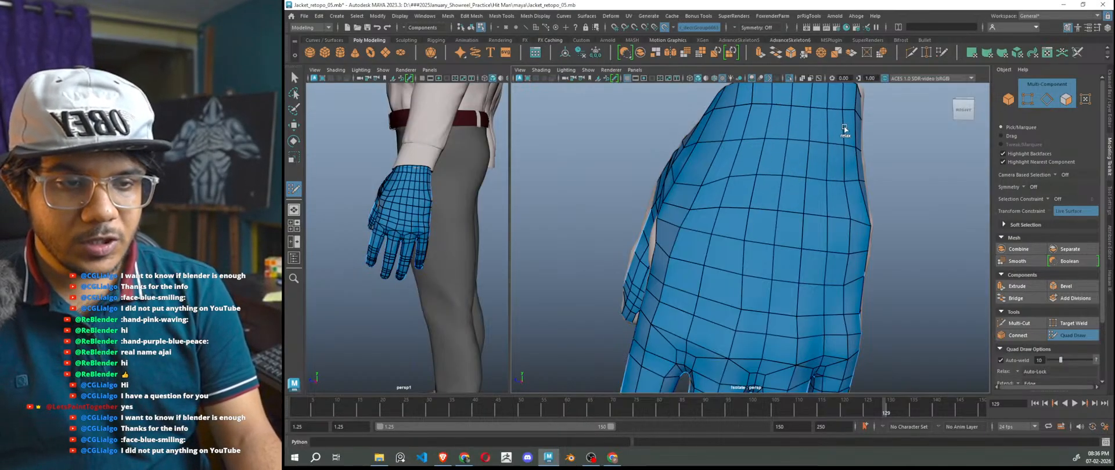
pyautogui.moveTo(735, 221)
pyautogui.keyDown('shift'); pyautogui.mouseDown()
pyautogui.moveTo(717, 201)
pyautogui.moveTo(811, 221)
pyautogui.moveTo(876, 218)
pyautogui.moveTo(909, 239)
pyautogui.moveTo(874, 238)
pyautogui.mouseUp(); pyautogui.keyUp('shift')
pyautogui.scroll(-8, 872, 217)
pyautogui.scroll(10, 874, 237)
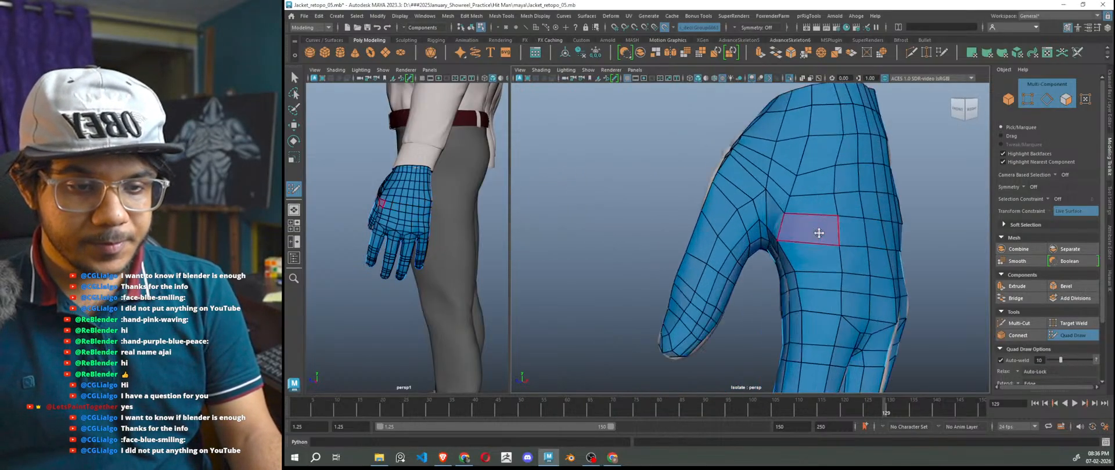
pyautogui.moveTo(776, 254)
pyautogui.keyDown('shift'); pyautogui.mouseDown()
pyautogui.moveTo(812, 264)
pyautogui.moveTo(840, 205)
pyautogui.moveTo(735, 209)
pyautogui.moveTo(815, 220)
pyautogui.moveTo(831, 251)
pyautogui.moveTo(712, 267)
pyautogui.moveTo(759, 278)
pyautogui.moveTo(732, 282)
pyautogui.moveTo(753, 216)
pyautogui.mouseUp(); pyautogui.keyUp('shift')
# - Examine the edge flow around the thumb base, the thumb web and the side of the hand
pyautogui.scroll(-8, 818, 222)
pyautogui.scroll(8, 754, 254)
pyautogui.scroll(-6, 813, 271)
pyautogui.scroll(3, 726, 283)
pyautogui.scroll(3, 719, 284)
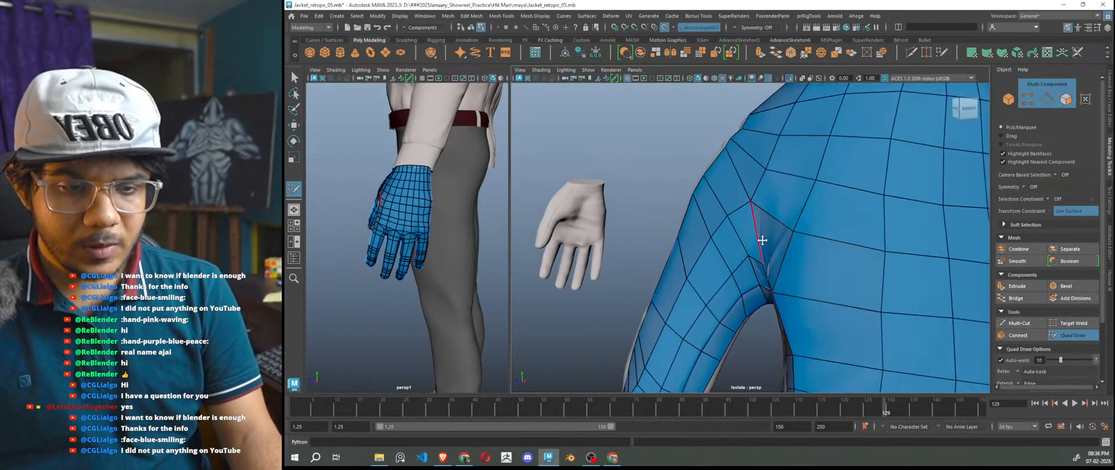
pyautogui.scroll(-3, 753, 206)
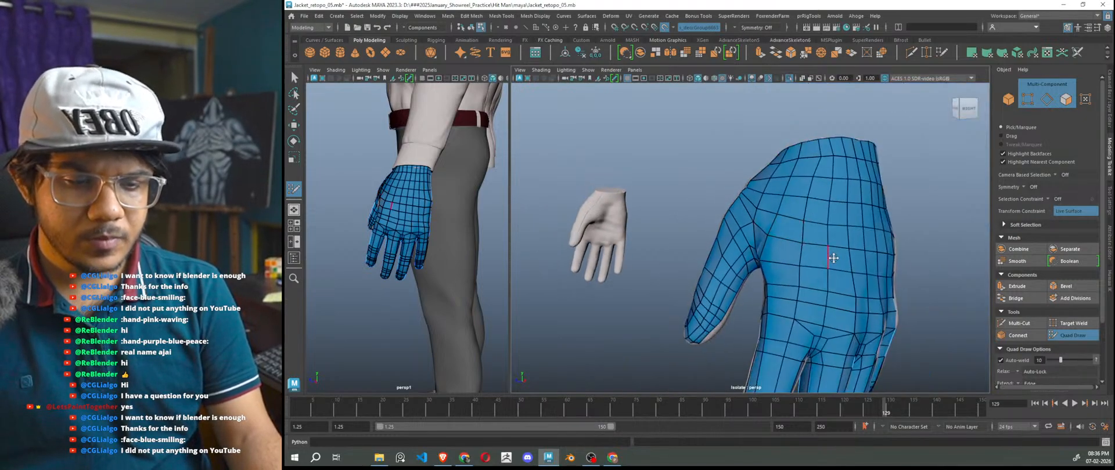
pyautogui.scroll(-2, 827, 260)
pyautogui.scroll(-3, 827, 260)
pyautogui.scroll(5, 769, 272)
pyautogui.keyDown('alt'); pyautogui.moveTo(769, 271); pyautogui.dragTo(819, 227); pyautogui.keyUp('alt')
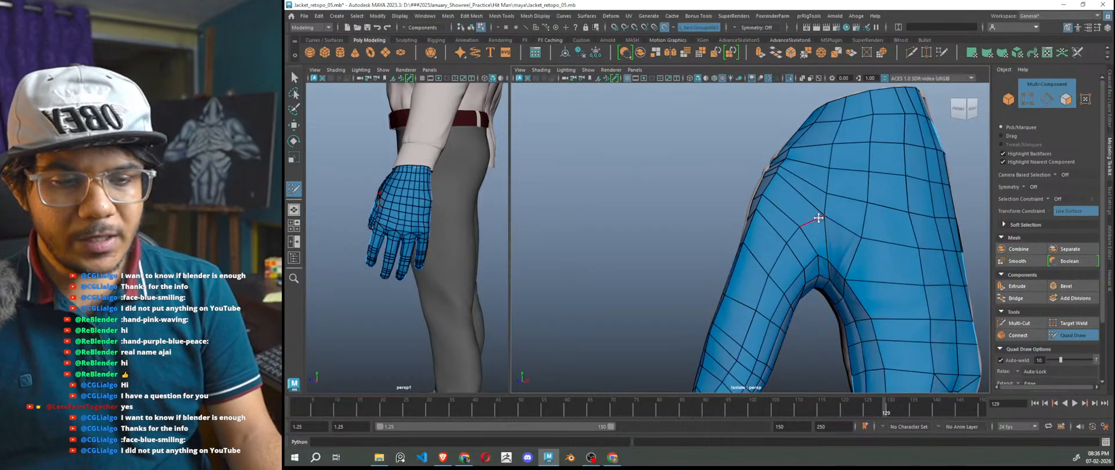
pyautogui.keyDown('alt'); pyautogui.moveTo(867, 257); pyautogui.dragTo(863, 257); pyautogui.keyUp('alt')
pyautogui.keyDown('alt'); pyautogui.moveTo(858, 256); pyautogui.dragTo(818, 228, button='middle'); pyautogui.keyUp('alt')
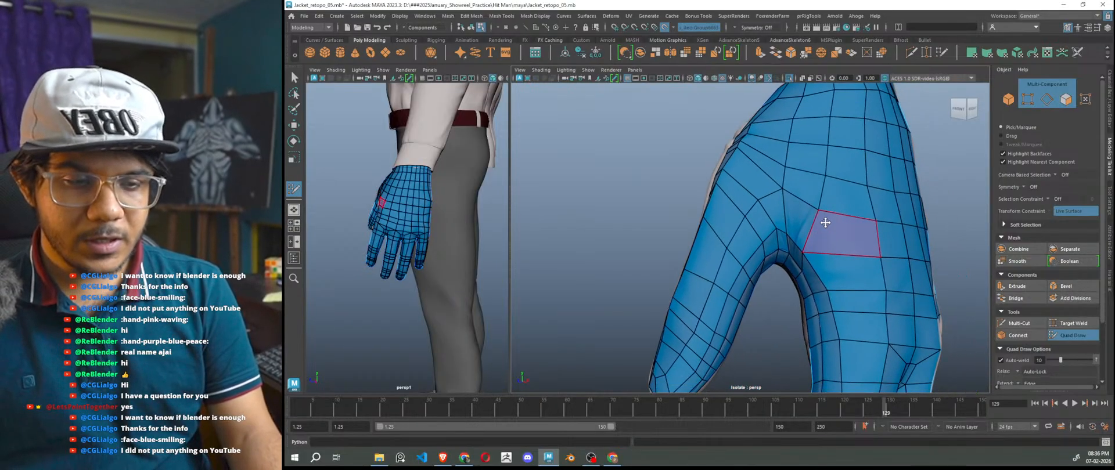
# - Try to reroute the edges beside the thumb web by deleting a quad and pulling its neighbouring vertices across the gap
pyautogui.keyDown('ctrl'); pyautogui.keyDown('shift'); pyautogui.click(833, 231); pyautogui.keyUp('shift'); pyautogui.keyUp('ctrl')
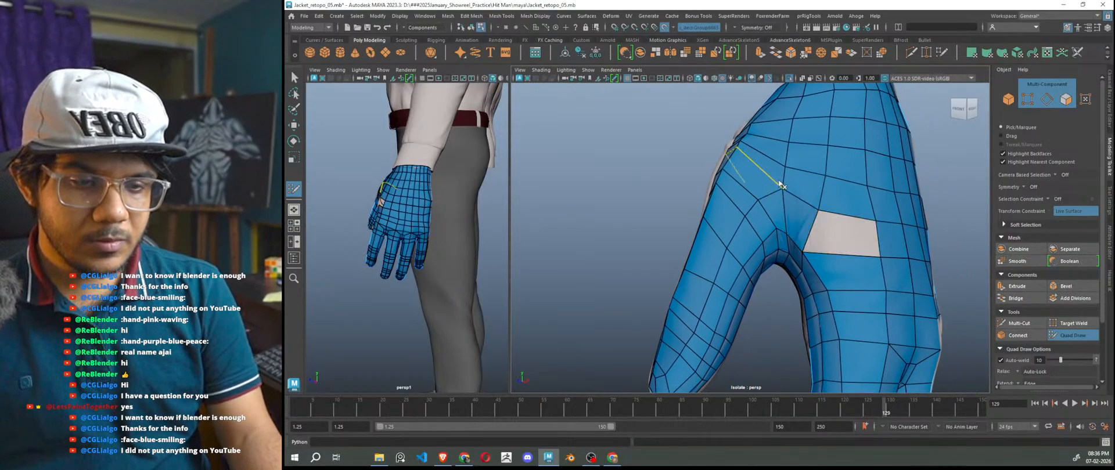
pyautogui.keyDown('shift'); pyautogui.click(819, 214); pyautogui.keyUp('shift')
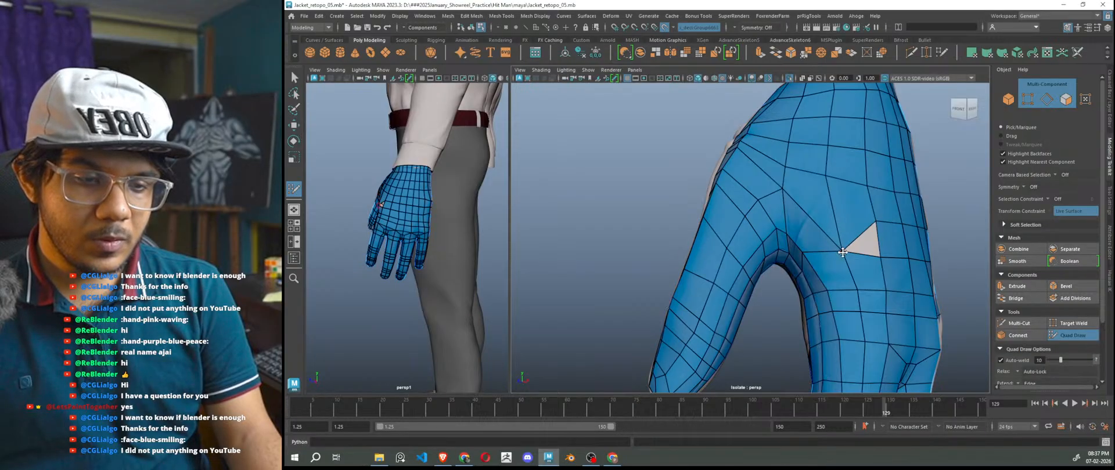
pyautogui.moveTo(842, 252); pyautogui.dragTo(809, 209)
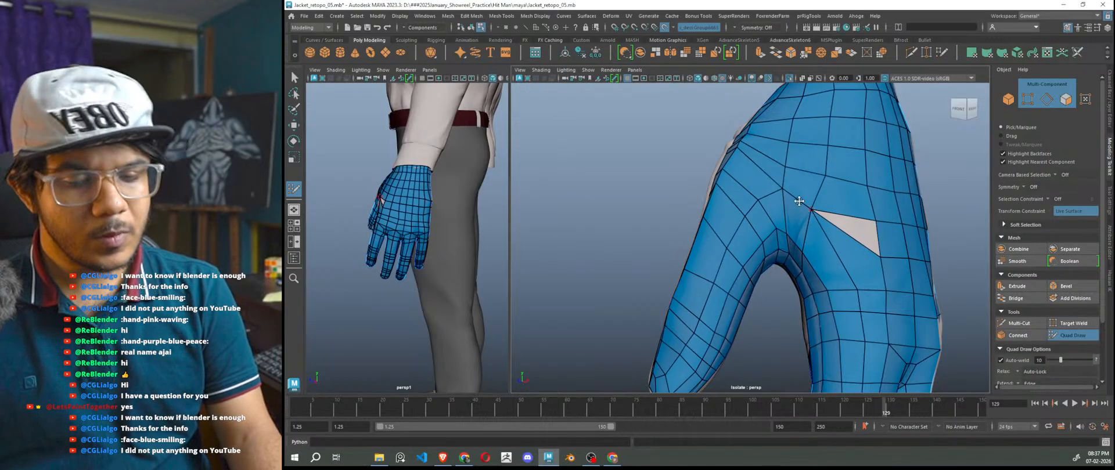
pyautogui.hotkey('ctrl', 'z')
pyautogui.hotkey('ctrl', 'z')
pyautogui.hotkey('ctrl', 'z')
pyautogui.hotkey('ctrl', 'z')
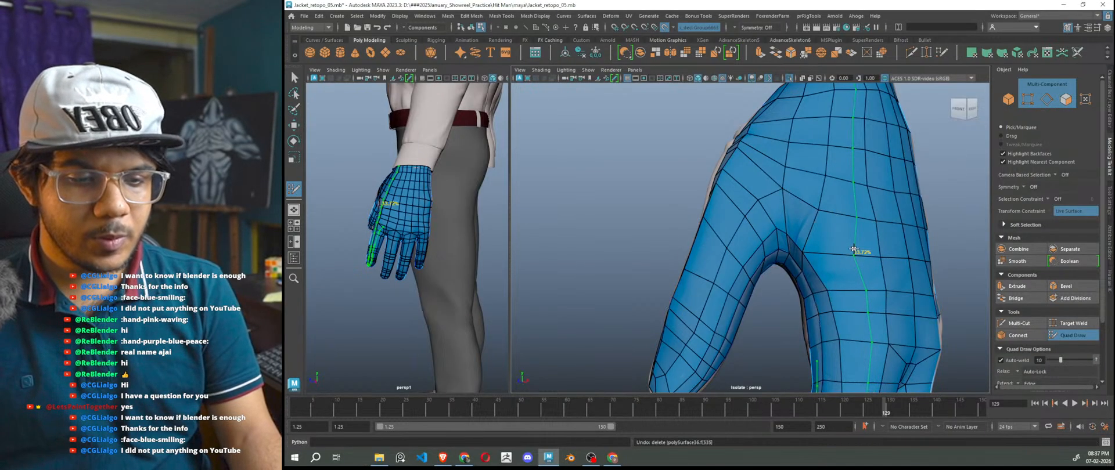
# - Try to open the mesh above the thumb web by deleting two adjoining faces and shifting a border vertex toward the thumb
pyautogui.scroll(3, 817, 229)
pyautogui.keyDown('alt'); pyautogui.moveTo(827, 224); pyautogui.dragTo(836, 234); pyautogui.keyUp('alt')
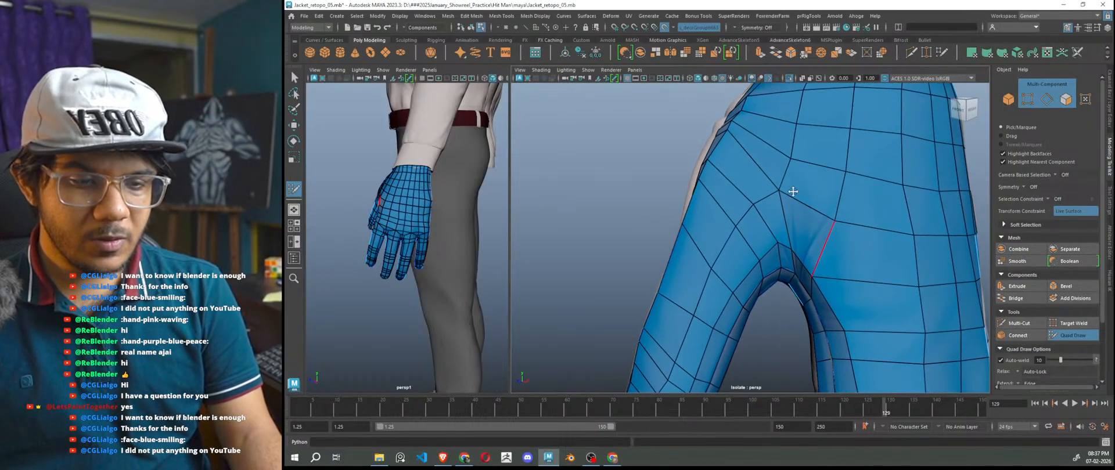
pyautogui.keyDown('ctrl'); pyautogui.keyDown('shift'); pyautogui.click(817, 220); pyautogui.keyUp('shift'); pyautogui.keyUp('ctrl')
pyautogui.keyDown('ctrl'); pyautogui.keyDown('shift'); pyautogui.click(791, 196); pyautogui.keyUp('shift'); pyautogui.keyUp('ctrl')
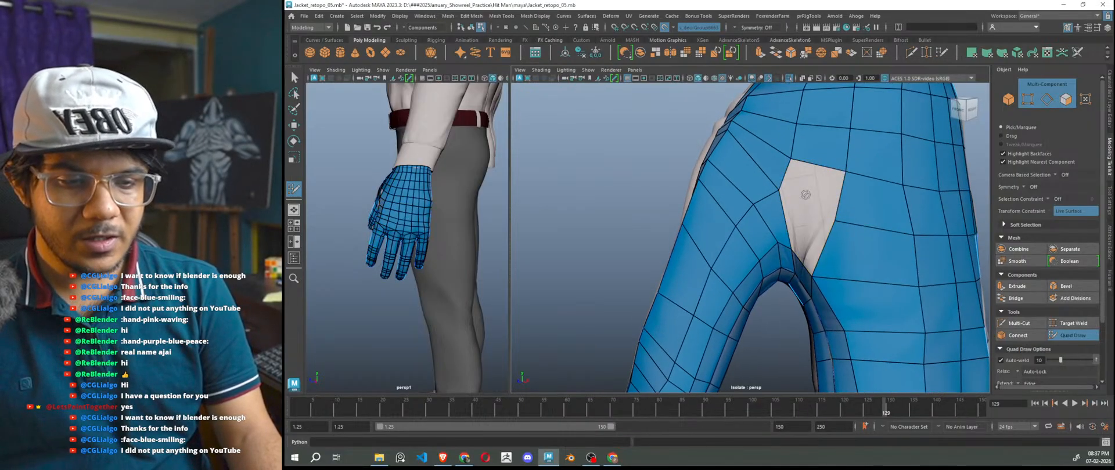
pyautogui.moveTo(790, 196)
pyautogui.mouseDown()
pyautogui.moveTo(800, 210)
pyautogui.moveTo(769, 188)
pyautogui.mouseUp()
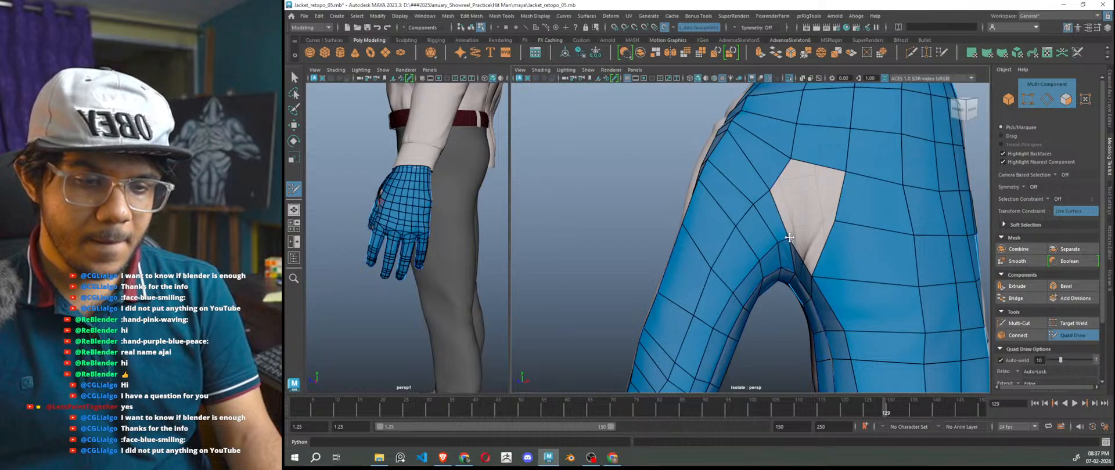
pyautogui.keyDown('alt'); pyautogui.moveTo(813, 262); pyautogui.dragTo(848, 226); pyautogui.keyUp('alt')
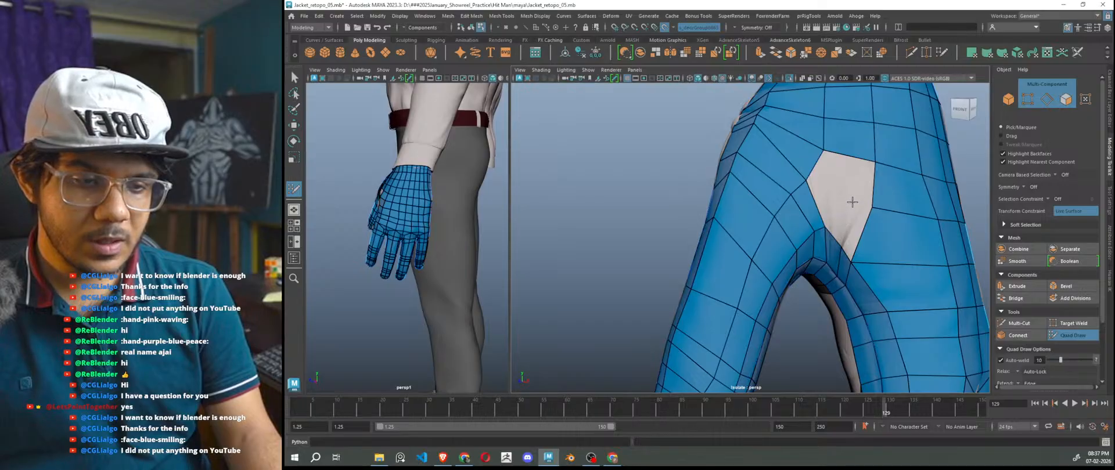
# - Try to refill the opening above the thumb web with smaller quads around its border and relax them
pyautogui.keyDown('shift'); pyautogui.click(857, 230); pyautogui.keyUp('shift')
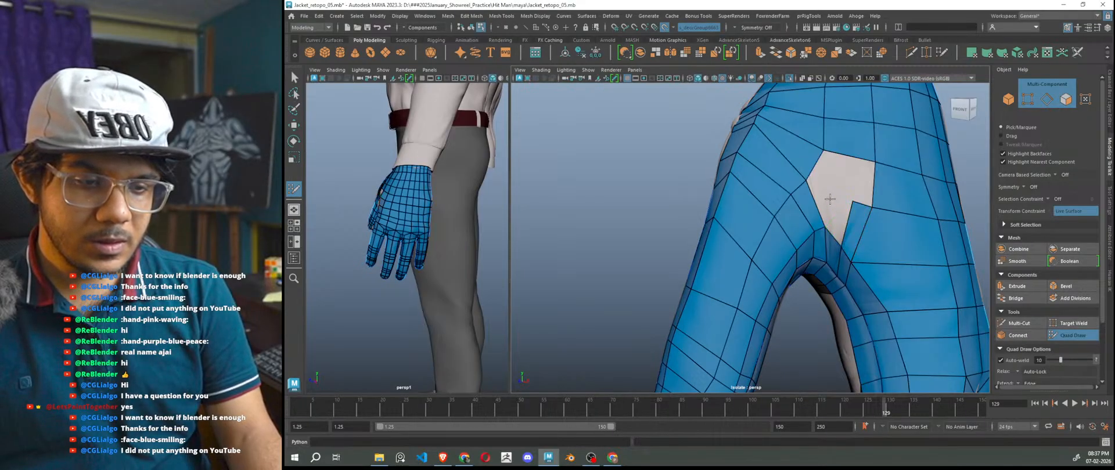
pyautogui.keyDown('shift'); pyautogui.click(839, 214); pyautogui.keyUp('shift')
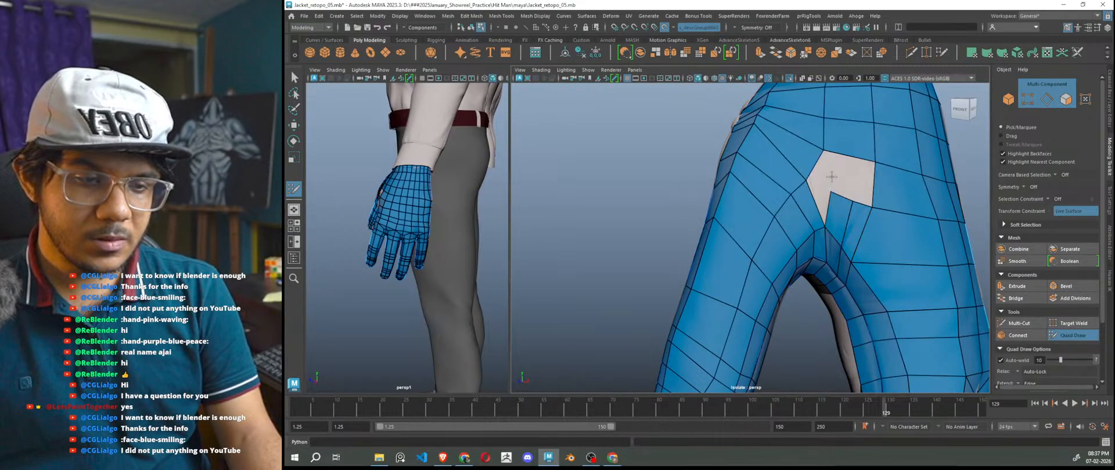
pyautogui.keyDown('shift'); pyautogui.click(819, 189); pyautogui.keyUp('shift')
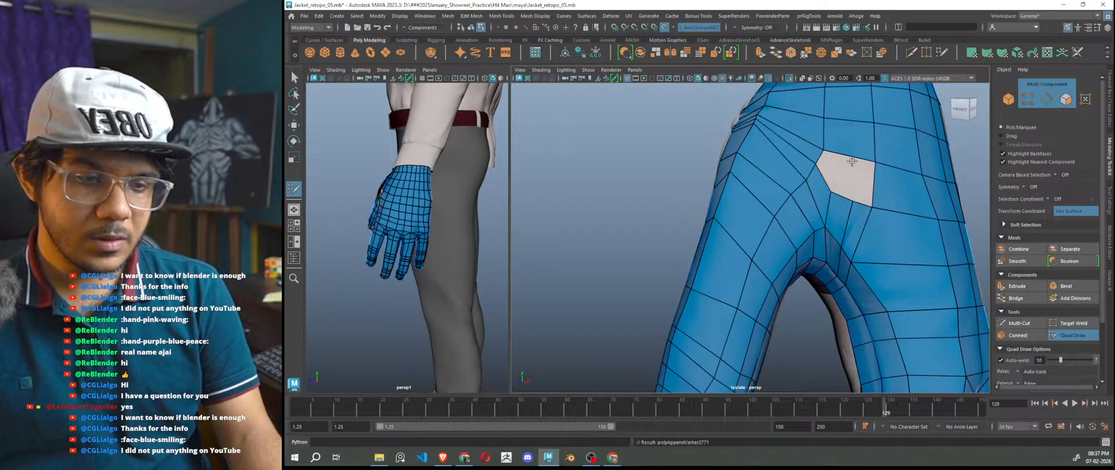
pyautogui.keyDown('shift'); pyautogui.click(832, 167); pyautogui.keyUp('shift')
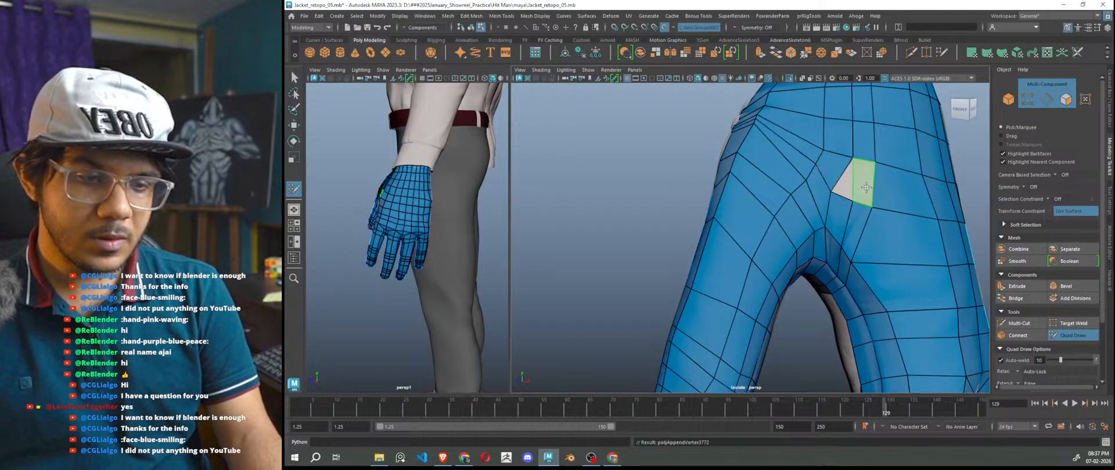
pyautogui.keyDown('shift'); pyautogui.click(864, 183); pyautogui.keyUp('shift')
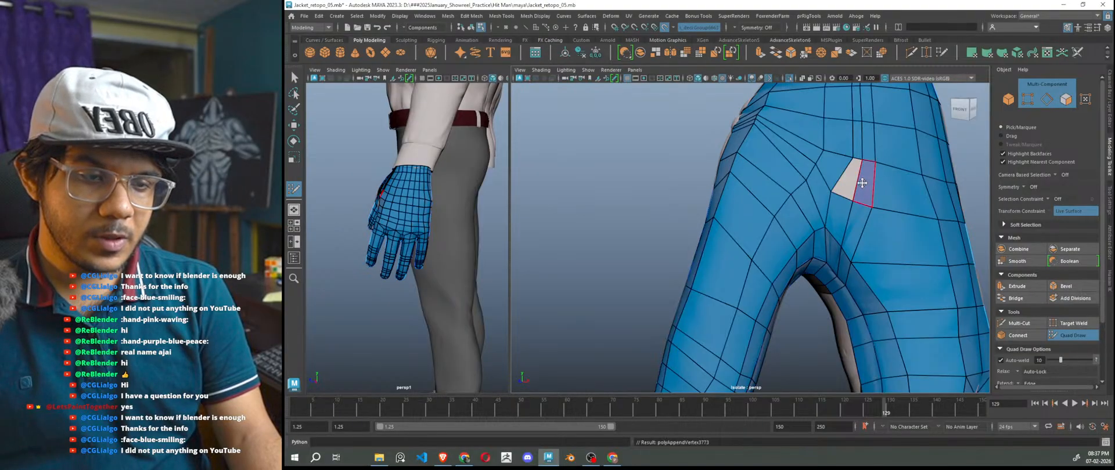
pyautogui.keyDown('shift'); pyautogui.click(851, 179); pyautogui.keyUp('shift')
pyautogui.moveTo(809, 179)
pyautogui.keyDown('shift'); pyautogui.mouseDown()
pyautogui.moveTo(778, 172)
pyautogui.moveTo(774, 184)
pyautogui.moveTo(820, 169)
pyautogui.moveTo(839, 203)
pyautogui.mouseUp(); pyautogui.keyUp('shift')
pyautogui.keyDown('alt'); pyautogui.moveTo(865, 234); pyautogui.dragTo(770, 270); pyautogui.keyUp('alt')
# - Undo the smaller quads, the vertex move and the face deletions above the thumb web
pyautogui.hotkey('ctrl', 'z')
pyautogui.hotkey('ctrl', 'z')
pyautogui.hotkey('ctrl', 'z')
pyautogui.hotkey('ctrl', 'z')
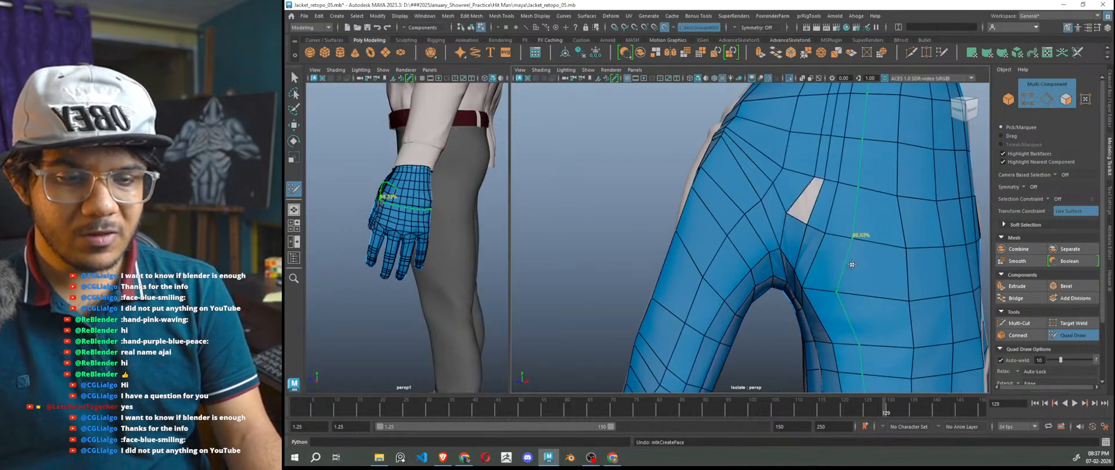
pyautogui.hotkey('ctrl', 'z')
pyautogui.hotkey('ctrl', 'z')
pyautogui.hotkey('ctrl', 'z')
pyautogui.hotkey('ctrl', 'z')
pyautogui.hotkey('ctrl', 'z')
pyautogui.hotkey('ctrl', 'z')
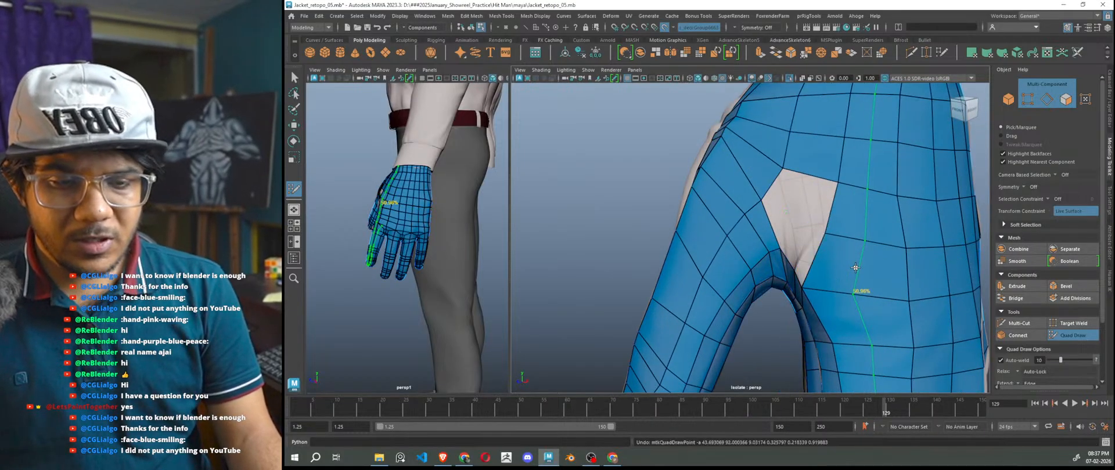
pyautogui.hotkey('ctrl', 'z')
pyautogui.hotkey('ctrl', 'z')
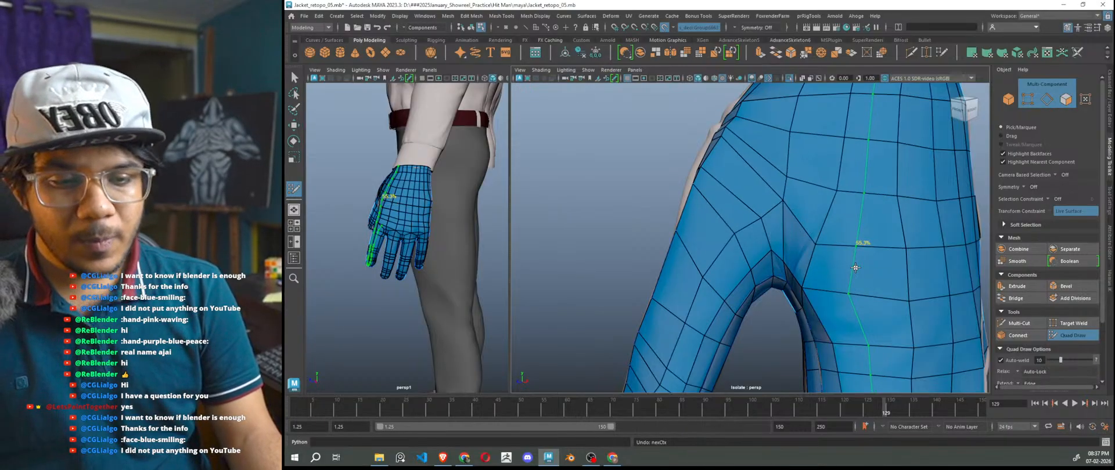
# - Examine the restored topology around the thumb web and base from several angles
pyautogui.press('[')
pyautogui.press(']')
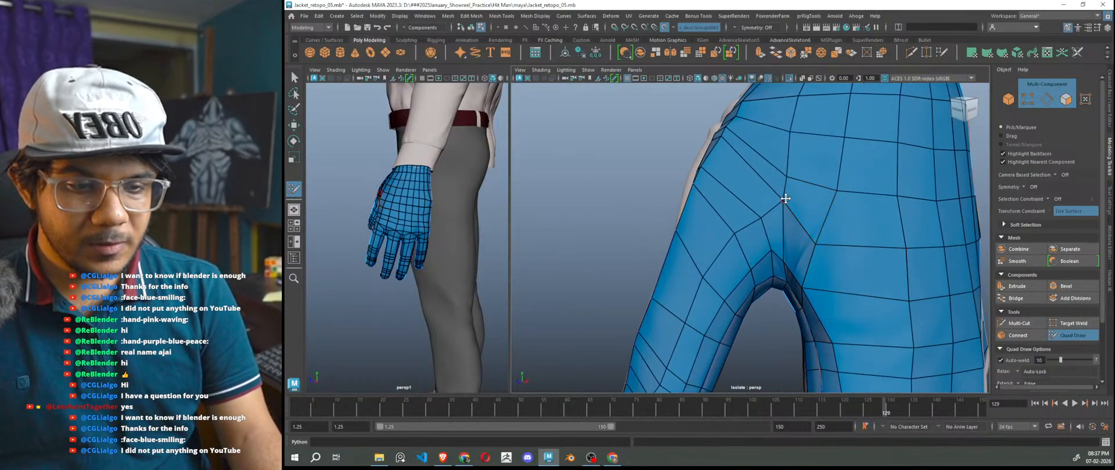
pyautogui.keyDown('alt'); pyautogui.moveTo(816, 246); pyautogui.dragTo(845, 267); pyautogui.keyUp('alt')
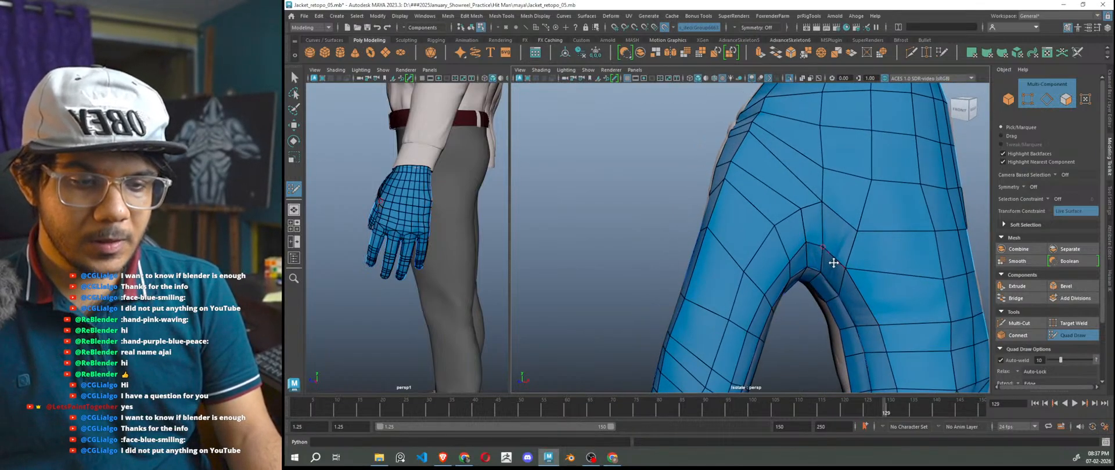
pyautogui.press('[')
pyautogui.press('[')
pyautogui.press('[')
pyautogui.press('[')
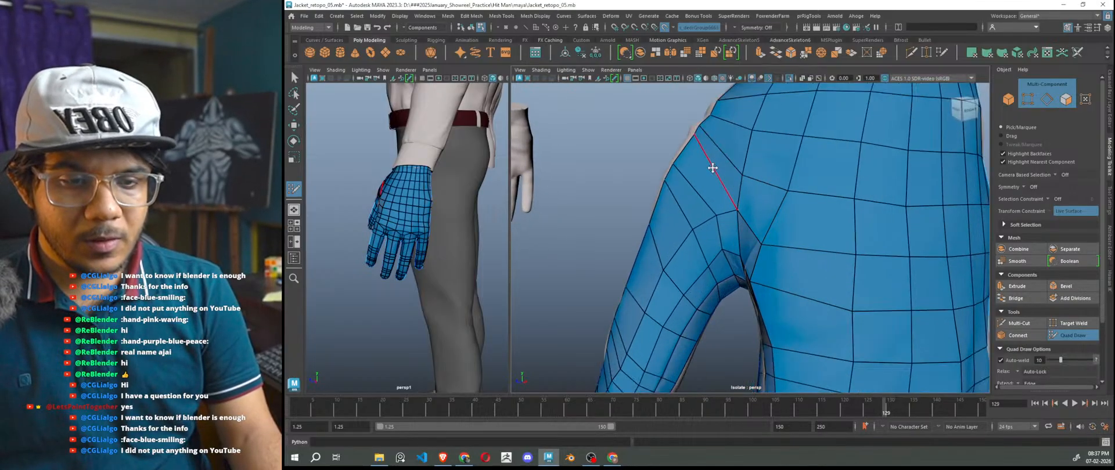
pyautogui.scroll(-5, 760, 227)
pyautogui.keyDown('alt'); pyautogui.moveTo(823, 260); pyautogui.dragTo(867, 267); pyautogui.keyUp('alt')
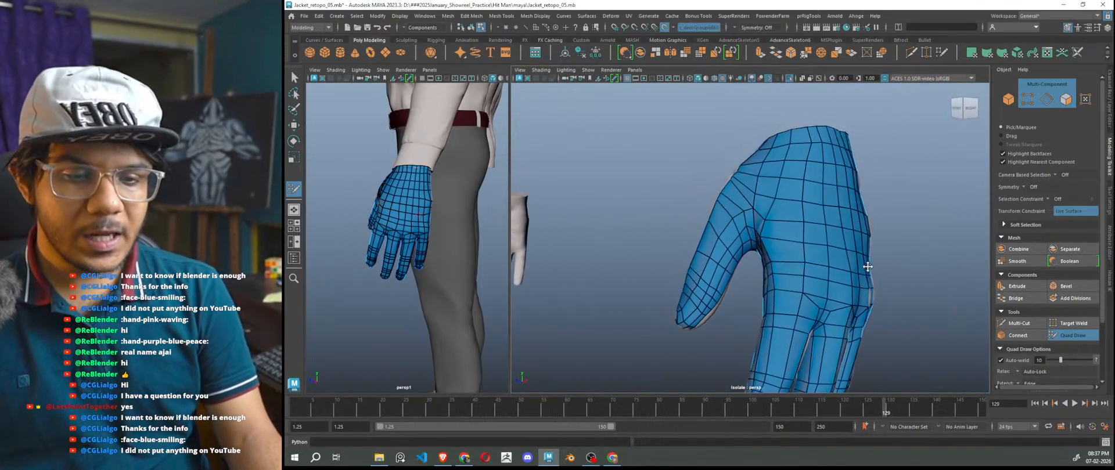
# - Delete the wide quad beside the thumb web on the index-finger side of the hand
pyautogui.scroll(4, 775, 255)
pyautogui.keyDown('alt'); pyautogui.moveTo(801, 224); pyautogui.dragTo(816, 249); pyautogui.keyUp('alt')
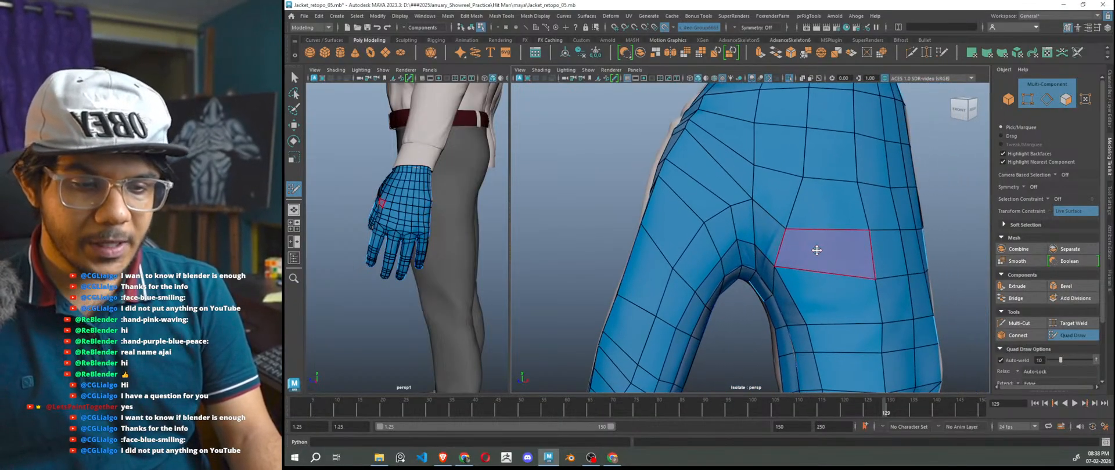
pyautogui.keyDown('ctrl'); pyautogui.keyDown('shift'); pyautogui.click(819, 253); pyautogui.keyUp('shift'); pyautogui.keyUp('ctrl')
pyautogui.keyDown('alt'); pyautogui.moveTo(826, 278); pyautogui.dragTo(797, 250); pyautogui.keyUp('alt')
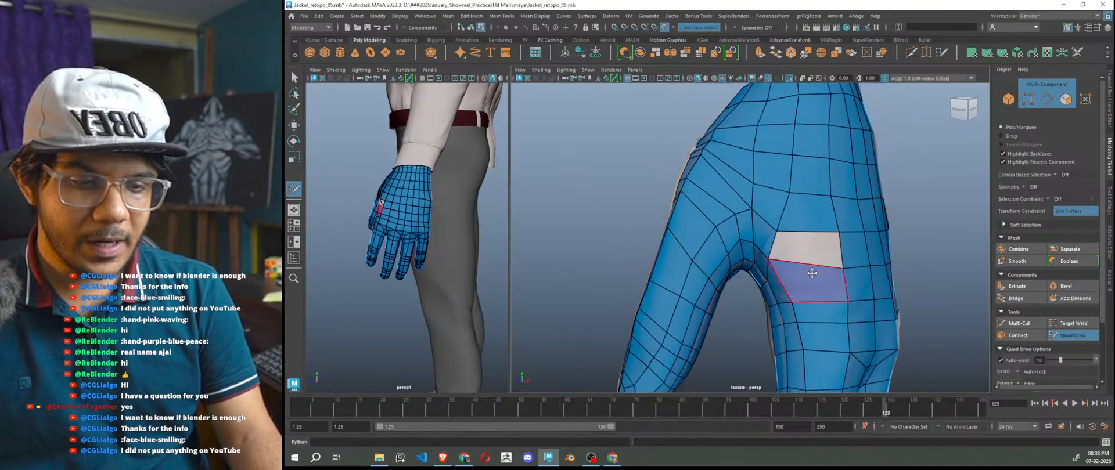
# - Try to delete another face above the thumb web and refill the enlarged opening with smaller quads
pyautogui.keyDown('ctrl'); pyautogui.keyDown('shift'); pyautogui.click(781, 221); pyautogui.keyUp('shift'); pyautogui.keyUp('ctrl')
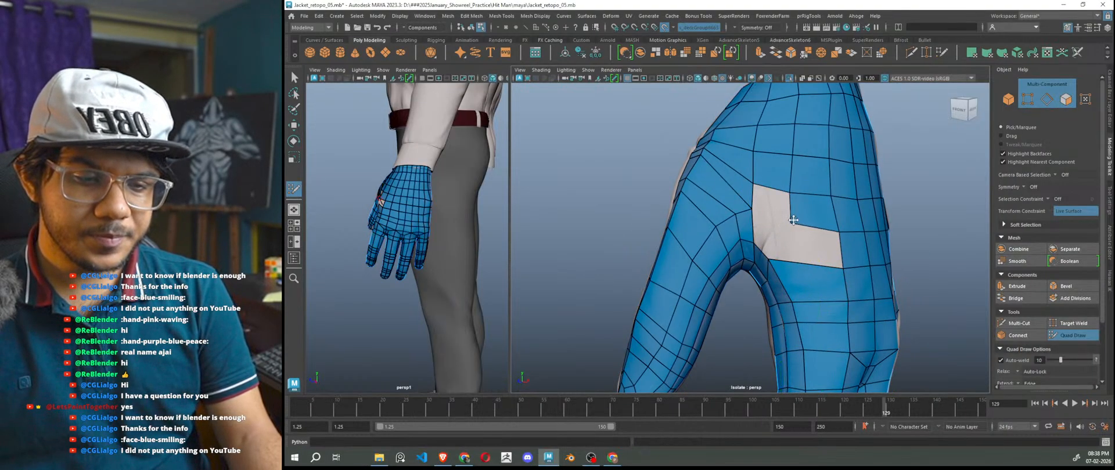
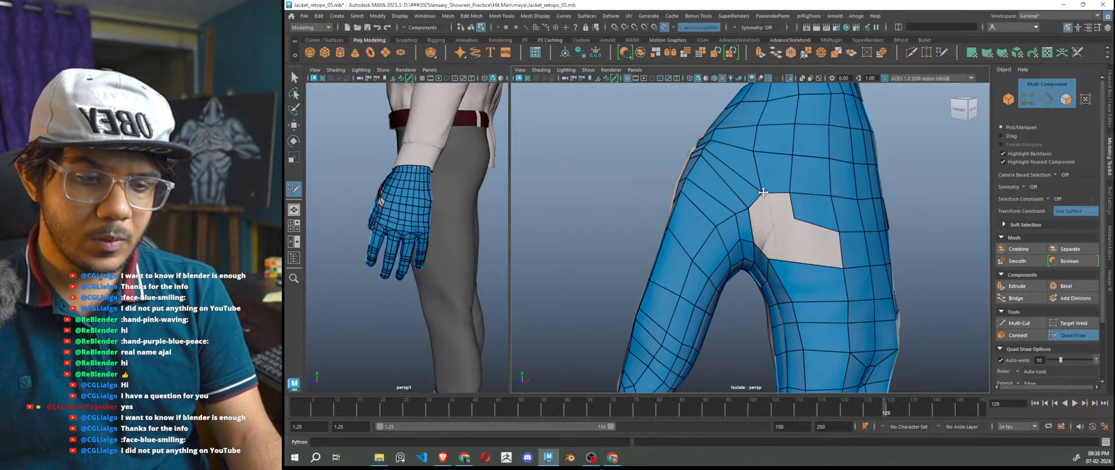
pyautogui.keyDown('shift'); pyautogui.click(756, 217); pyautogui.keyUp('shift')
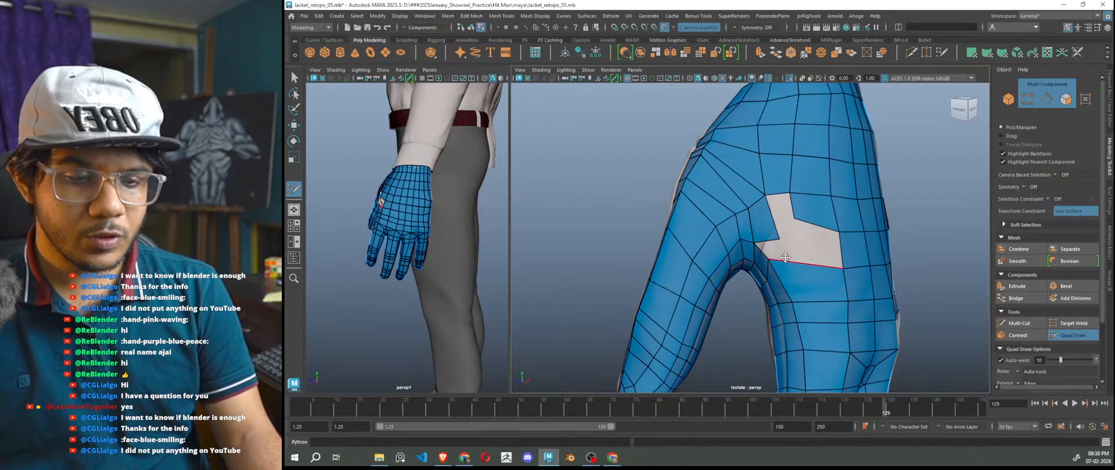
pyautogui.keyDown('shift'); pyautogui.click(791, 234); pyautogui.keyUp('shift')
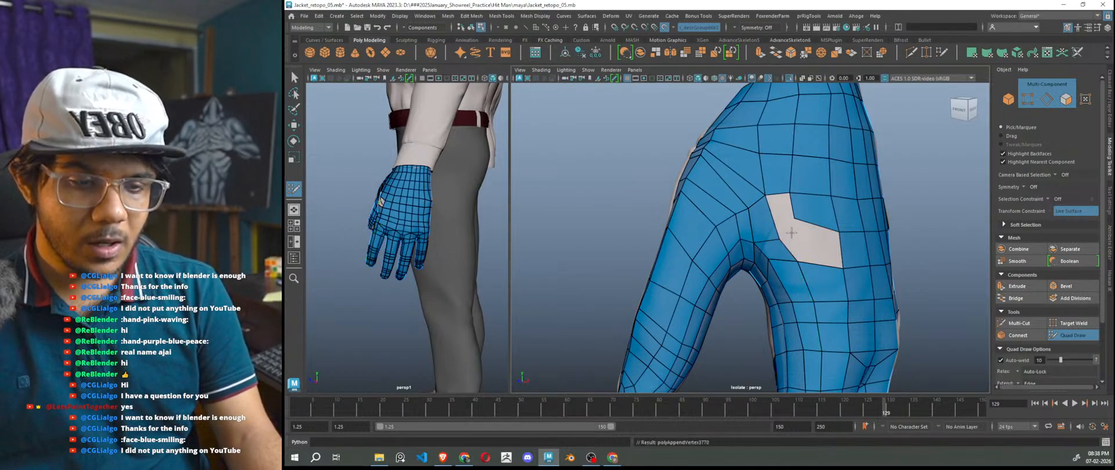
pyautogui.keyDown('shift'); pyautogui.click(789, 224); pyautogui.keyUp('shift')
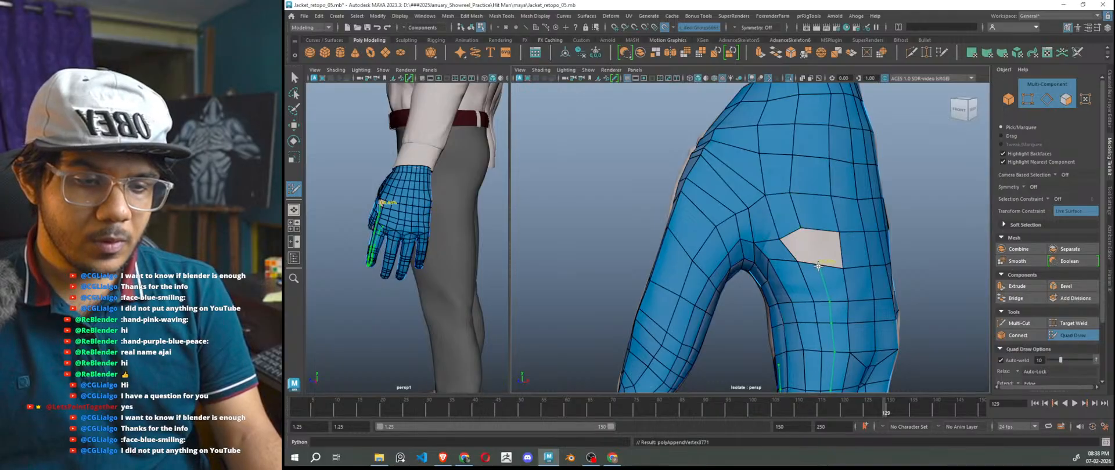
pyautogui.keyDown('shift'); pyautogui.click(802, 249); pyautogui.keyUp('shift')
pyautogui.keyDown('shift'); pyautogui.click(826, 250); pyautogui.keyUp('shift')
# - Examine the edge flow of the refilled area around the thumb web and thumb base
pyautogui.scroll(-5, 824, 251)
pyautogui.moveTo(825, 251)
pyautogui.keyDown('alt'); pyautogui.mouseDown()
pyautogui.moveTo(762, 258)
pyautogui.moveTo(734, 224)
pyautogui.moveTo(703, 220)
pyautogui.moveTo(705, 238)
pyautogui.moveTo(731, 171)
pyautogui.moveTo(696, 178)
pyautogui.mouseUp(); pyautogui.keyUp('alt')
pyautogui.scroll(4, 761, 258)
pyautogui.scroll(-5, 767, 243)
pyautogui.scroll(5, 760, 244)
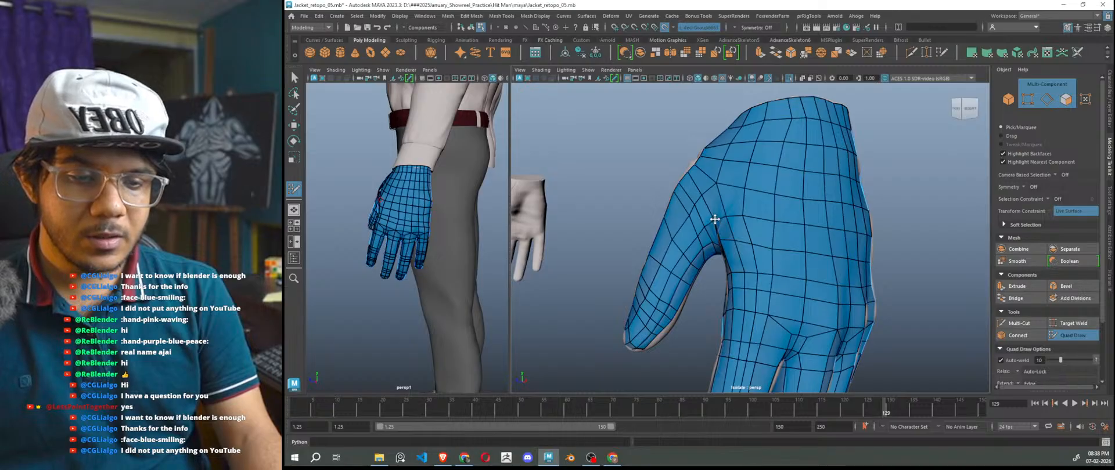
pyautogui.keyDown('alt'); pyautogui.moveTo(741, 218); pyautogui.dragTo(774, 219); pyautogui.keyUp('alt')
pyautogui.scroll(5, 769, 244)
pyautogui.scroll(-5, 784, 231)
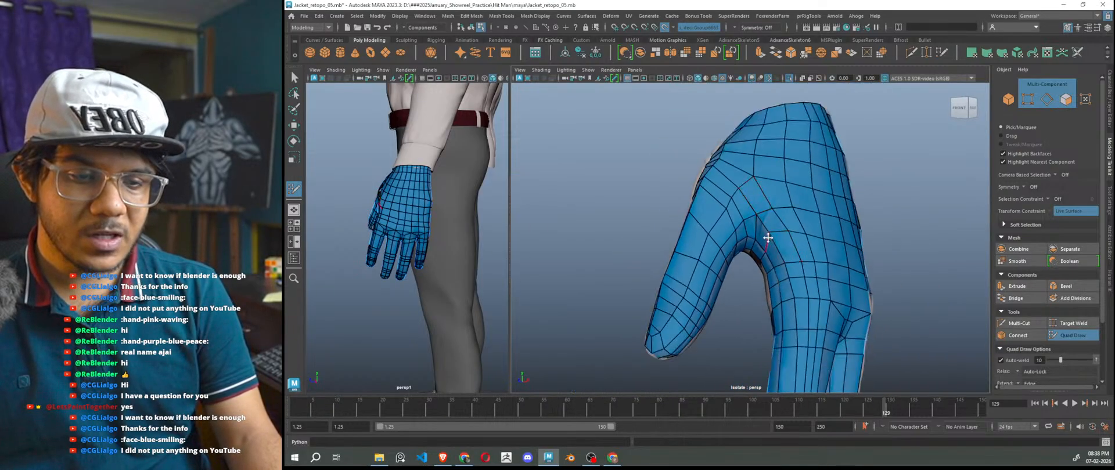
pyautogui.scroll(5, 764, 239)
# - Undo the refilled quads and the face deletions above the thumb web
pyautogui.keyDown('ctrl'); pyautogui.keyDown('shift'); pyautogui.click(759, 180); pyautogui.keyUp('shift'); pyautogui.keyUp('ctrl')
pyautogui.hotkey('ctrl', 'z')
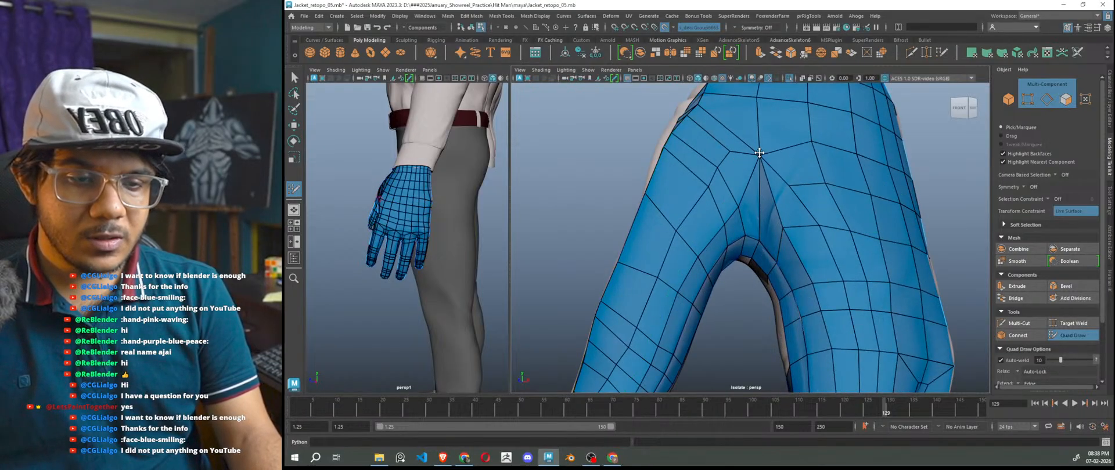
pyautogui.hotkey('ctrl', 'z')
pyautogui.hotkey('ctrl', 'z')
pyautogui.hotkey('ctrl', 'z')
pyautogui.hotkey('ctrl', 'z')
pyautogui.hotkey('ctrl', 'z')
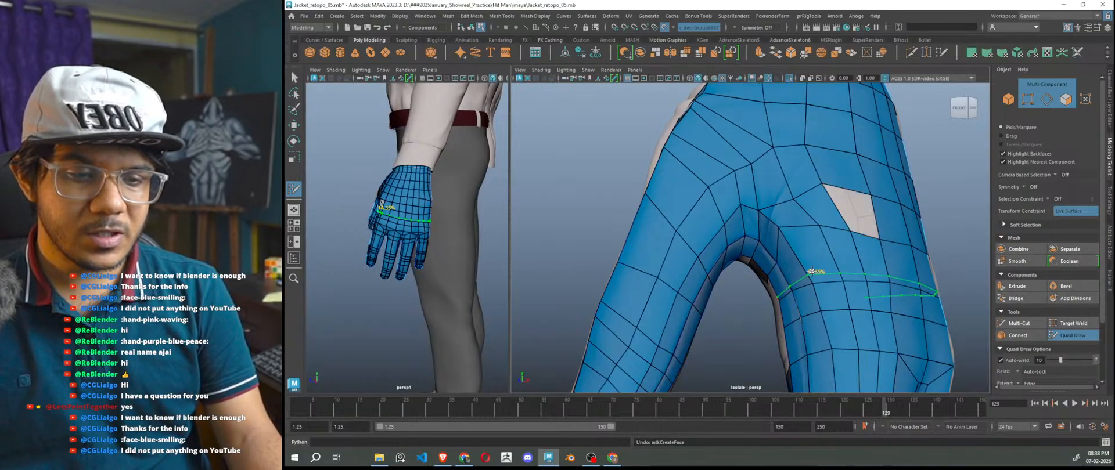
pyautogui.hotkey('ctrl', 'z')
pyautogui.hotkey('ctrl', 'z')
pyautogui.hotkey('ctrl', 'z')
pyautogui.hotkey('ctrl', 'z')
pyautogui.hotkey('ctrl', 'z')
pyautogui.hotkey('ctrl', 'z')
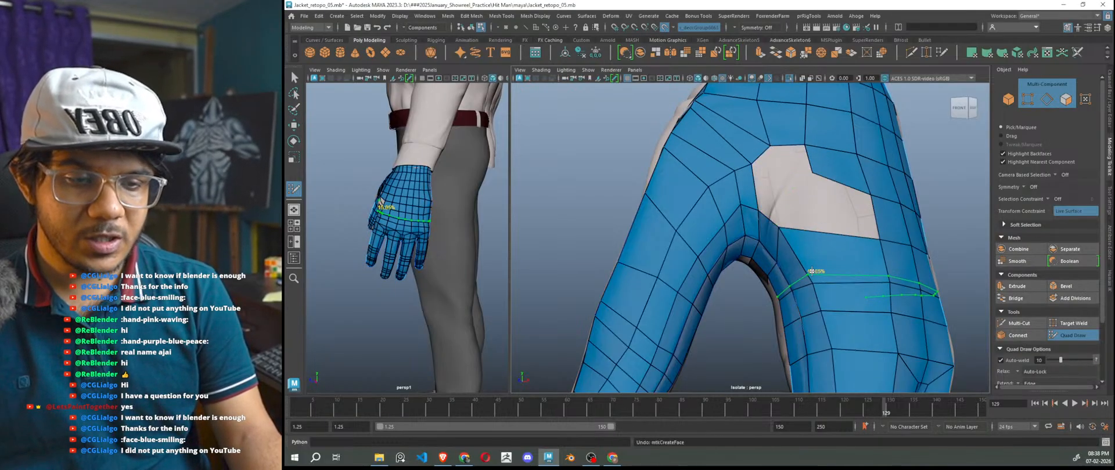
pyautogui.hotkey('ctrl', 'z')
pyautogui.hotkey('ctrl', 'z')
pyautogui.hotkey('ctrl', 'z')
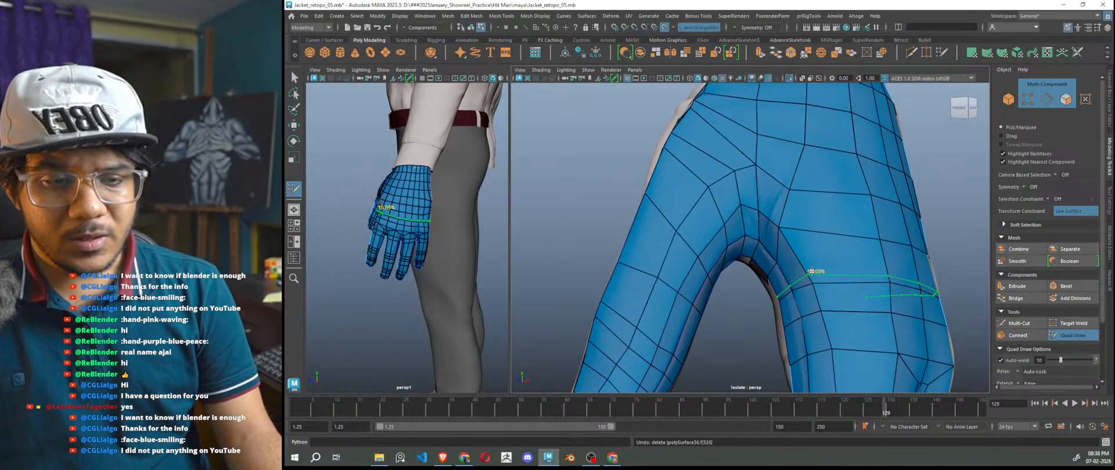
# - Fill two quads on the palm directly below the wrist band, bridging toward the vertical strip near the thumb
pyautogui.scroll(-5, 812, 271)
pyautogui.keyDown('alt'); pyautogui.moveTo(804, 275); pyautogui.dragTo(749, 251); pyautogui.keyUp('alt')
pyautogui.scroll(5, 741, 268)
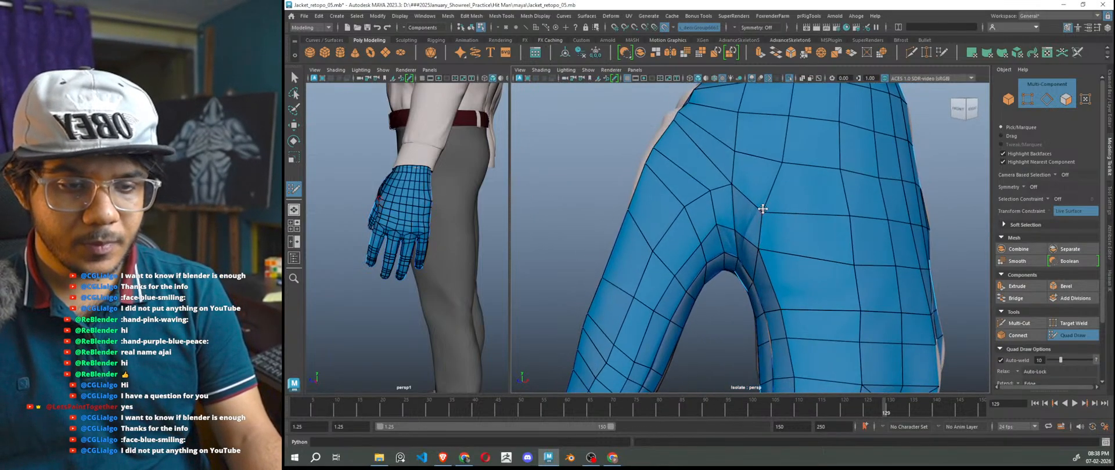
pyautogui.scroll(-5, 777, 228)
pyautogui.keyDown('alt'); pyautogui.moveTo(777, 229); pyautogui.dragTo(610, 285); pyautogui.keyUp('alt')
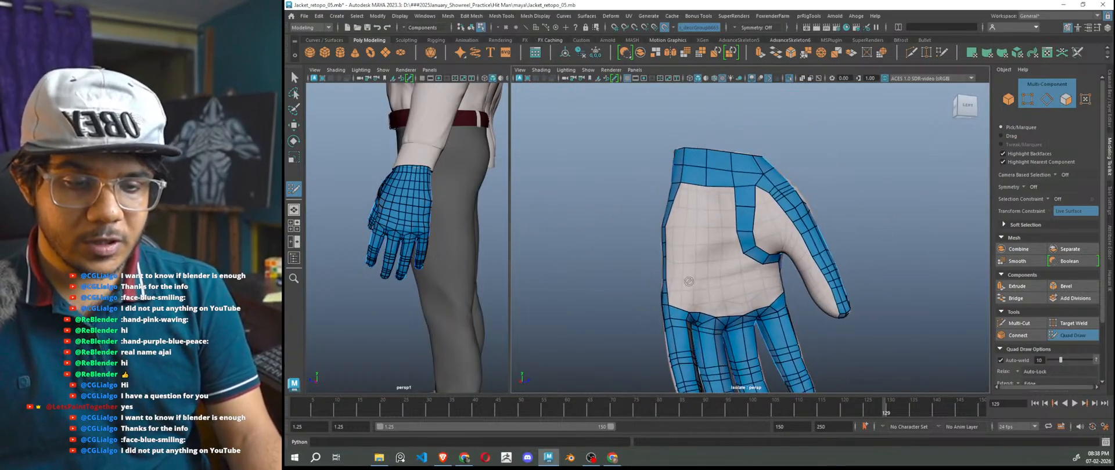
pyautogui.keyDown('alt'); pyautogui.moveTo(701, 209); pyautogui.dragTo(760, 211, button='middle'); pyautogui.keyUp('alt')
pyautogui.scroll(4, 760, 211)
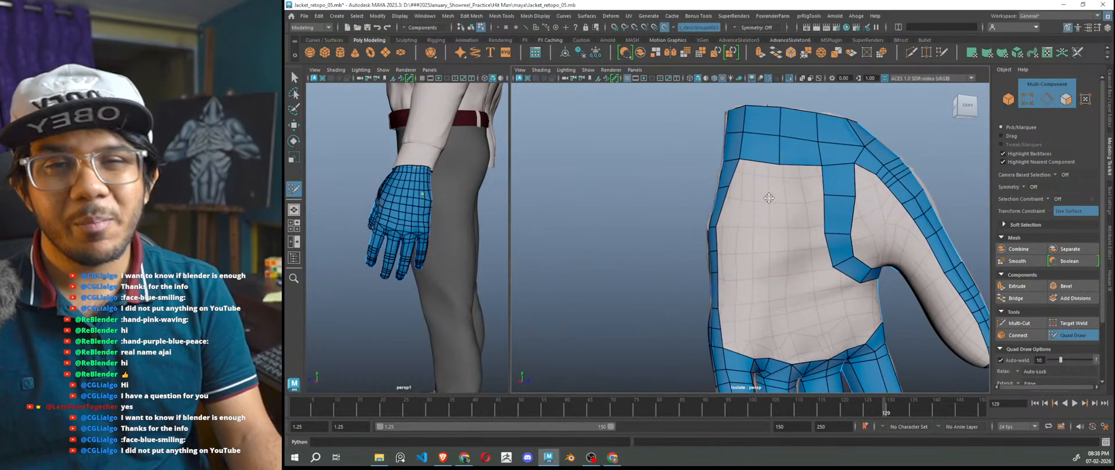
pyautogui.keyDown('shift'); pyautogui.click(758, 181); pyautogui.keyUp('shift')
pyautogui.keyDown('shift'); pyautogui.click(806, 187); pyautogui.keyUp('shift')
# - Delete the extra edges running across the thumb side of the hand below the wrist
pyautogui.keyDown('alt'); pyautogui.moveTo(804, 225); pyautogui.dragTo(845, 227); pyautogui.keyUp('alt')
pyautogui.keyDown('alt'); pyautogui.moveTo(886, 221); pyautogui.dragTo(777, 287, button='middle'); pyautogui.keyUp('alt')
pyautogui.scroll(4, 774, 274)
pyautogui.moveTo(780, 259)
pyautogui.keyDown('alt'); pyautogui.mouseDown()
pyautogui.moveTo(784, 295)
pyautogui.moveTo(783, 241)
pyautogui.mouseUp(); pyautogui.keyUp('alt')
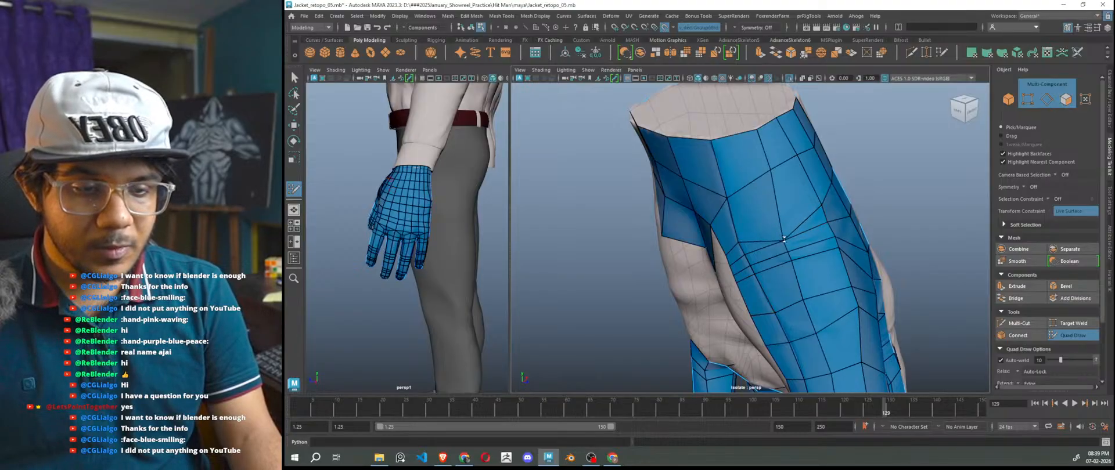
pyautogui.keyDown('ctrl'); pyautogui.keyDown('shift'); pyautogui.click(763, 243); pyautogui.keyUp('shift'); pyautogui.keyUp('ctrl')
pyautogui.keyDown('ctrl'); pyautogui.keyDown('shift'); pyautogui.click(743, 265); pyautogui.keyUp('shift'); pyautogui.keyUp('ctrl')
pyautogui.hotkey('ctrl', 'z')
pyautogui.hotkey('ctrl', 'z')
pyautogui.hotkey('ctrl', 'z')
pyautogui.hotkey('ctrl', 'z')
pyautogui.moveTo(778, 229); pyautogui.dragTo(779, 232)
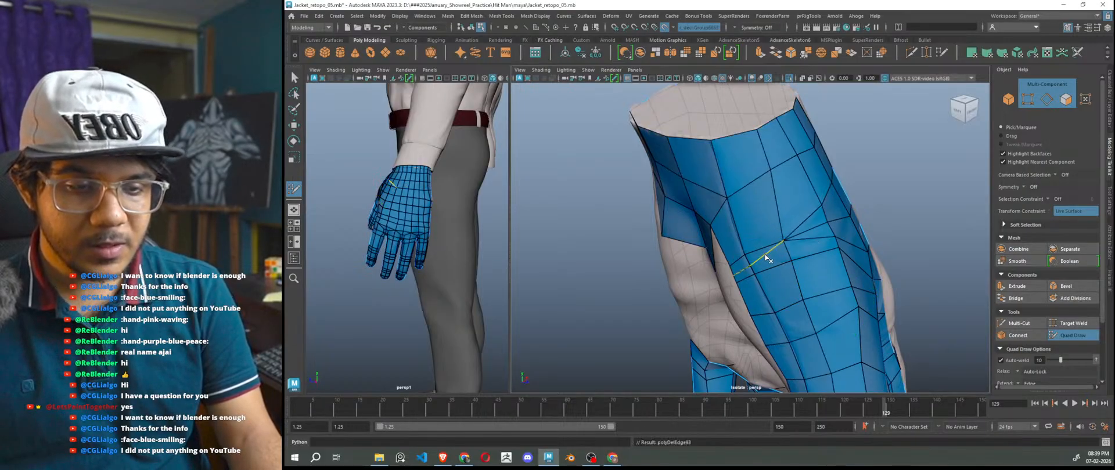
# - Remove the leftover triangle at the end of the deleted edges and close the gap with a clean quad
pyautogui.moveTo(778, 267)
pyautogui.keyDown('alt'); pyautogui.mouseDown()
pyautogui.moveTo(815, 300)
pyautogui.moveTo(804, 287)
pyautogui.moveTo(776, 322)
pyautogui.moveTo(808, 238)
pyautogui.mouseUp(); pyautogui.keyUp('alt')
pyautogui.keyDown('ctrl'); pyautogui.keyDown('shift'); pyautogui.click(805, 220); pyautogui.keyUp('shift'); pyautogui.keyUp('ctrl')
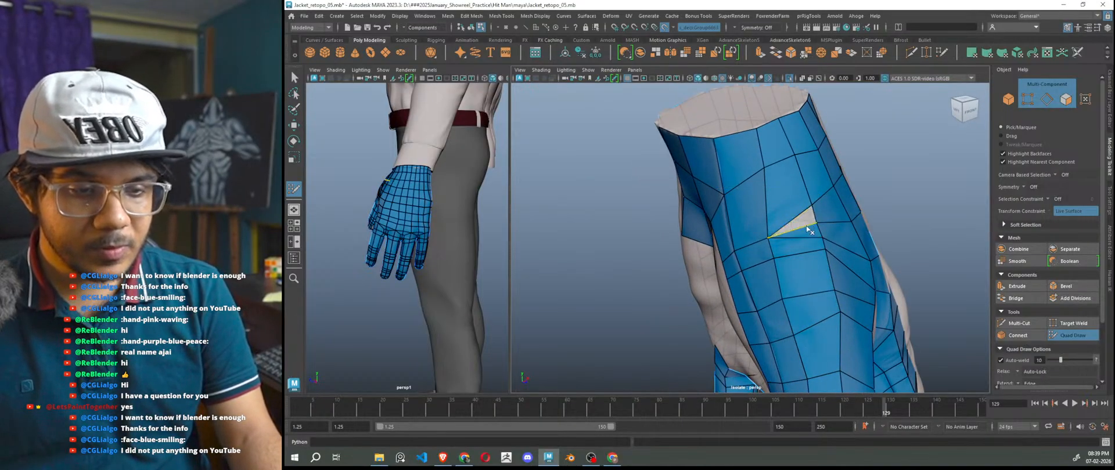
pyautogui.keyDown('ctrl'); pyautogui.keyDown('shift'); pyautogui.click(806, 232); pyautogui.keyUp('shift'); pyautogui.keyUp('ctrl')
pyautogui.keyDown('shift'); pyautogui.click(804, 228); pyautogui.keyUp('shift')
pyautogui.scroll(-4, 813, 280)
pyautogui.scroll(3, 816, 282)
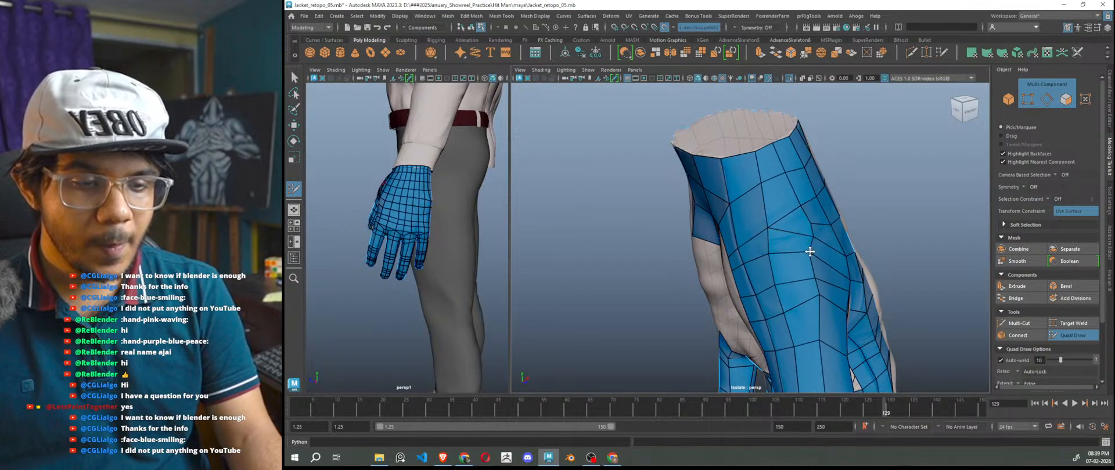
# - Fill the upper corner between the vertical palm strip and the thumb base with a quad
pyautogui.keyDown('alt'); pyautogui.moveTo(822, 274); pyautogui.dragTo(888, 261); pyautogui.keyUp('alt')
pyautogui.scroll(2, 824, 269)
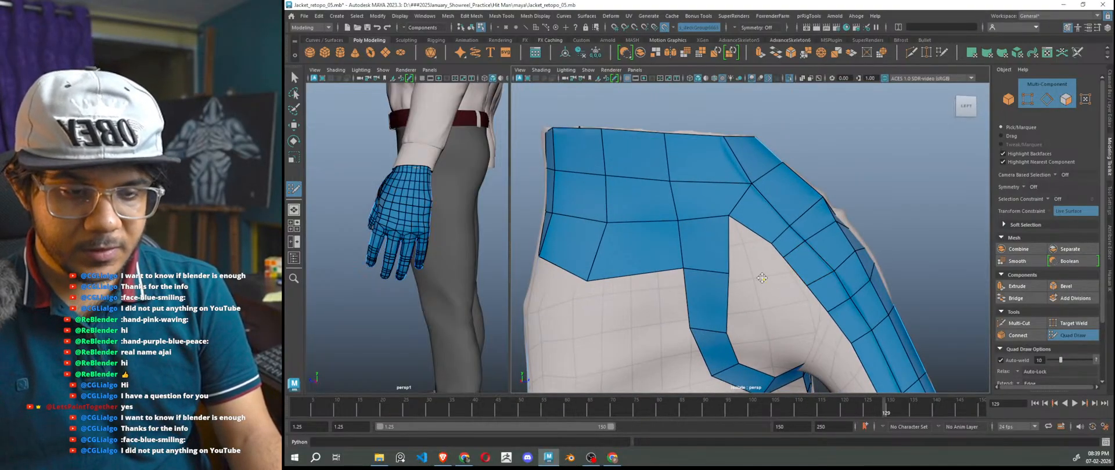
pyautogui.keyDown('shift'); pyautogui.click(748, 259); pyautogui.keyUp('shift')
pyautogui.hotkey('ctrl', 'z')
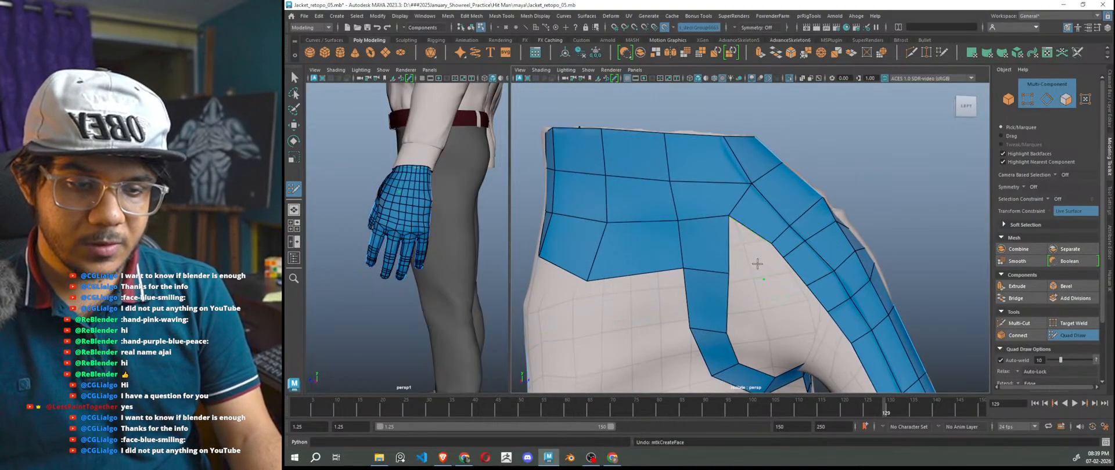
pyautogui.keyDown('shift'); pyautogui.click(750, 256); pyautogui.keyUp('shift')
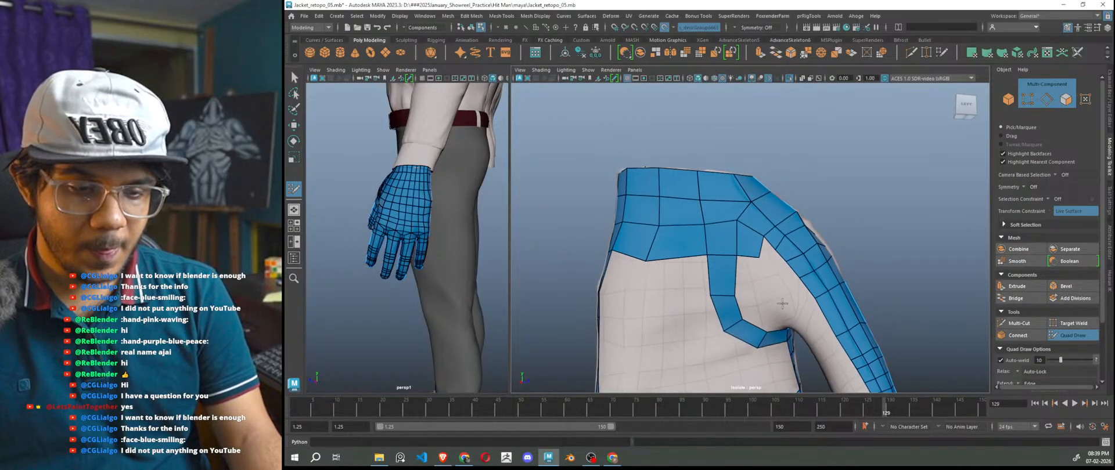
pyautogui.scroll(2, 785, 290)
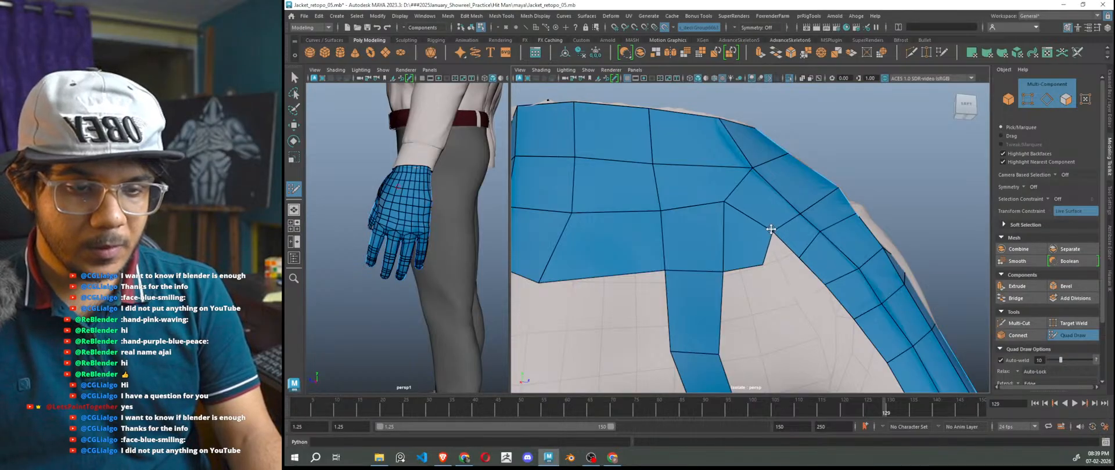
pyautogui.scroll(-3, 771, 229)
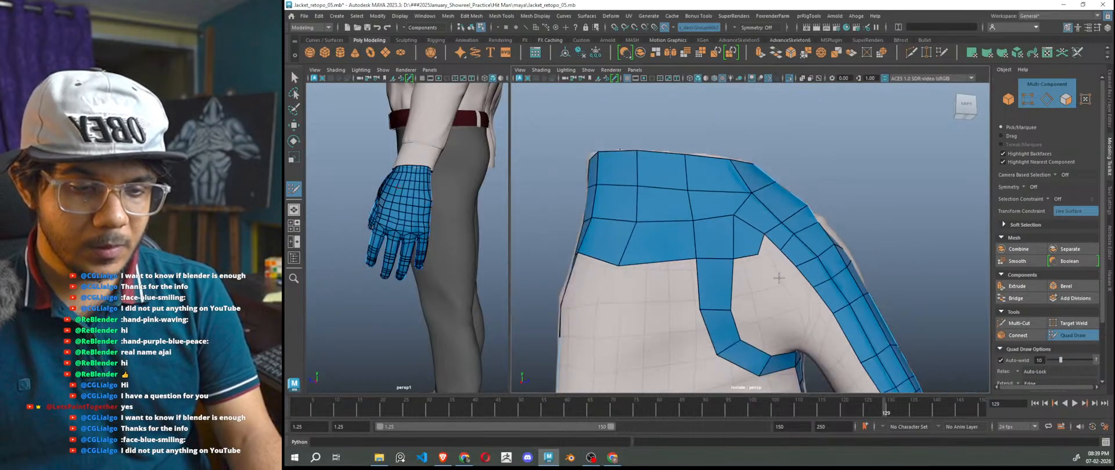
pyautogui.keyDown('shift'); pyautogui.click(724, 249); pyautogui.keyUp('shift')
# - Widen the palm strip toward the thumb with a column of quads from the thumb web up to the thumb base
pyautogui.moveTo(727, 278)
pyautogui.keyDown('alt'); pyautogui.mouseDown()
pyautogui.moveTo(763, 281)
pyautogui.moveTo(788, 268)
pyautogui.moveTo(644, 330)
pyautogui.moveTo(644, 281)
pyautogui.moveTo(600, 308)
pyautogui.moveTo(600, 324)
pyautogui.moveTo(736, 240)
pyautogui.moveTo(711, 167)
pyautogui.moveTo(665, 145)
pyautogui.mouseUp(); pyautogui.keyUp('alt')
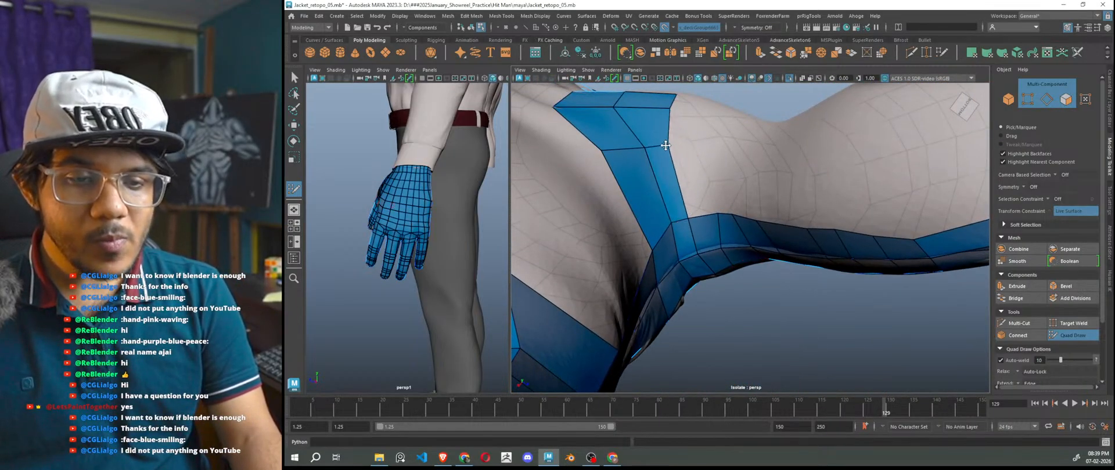
pyautogui.keyDown('alt'); pyautogui.moveTo(687, 196); pyautogui.dragTo(717, 289); pyautogui.keyUp('alt')
pyautogui.keyDown('alt'); pyautogui.moveTo(718, 289); pyautogui.dragTo(724, 242, button='right'); pyautogui.keyUp('alt')
pyautogui.keyDown('alt'); pyautogui.moveTo(724, 241); pyautogui.dragTo(755, 256); pyautogui.keyUp('alt')
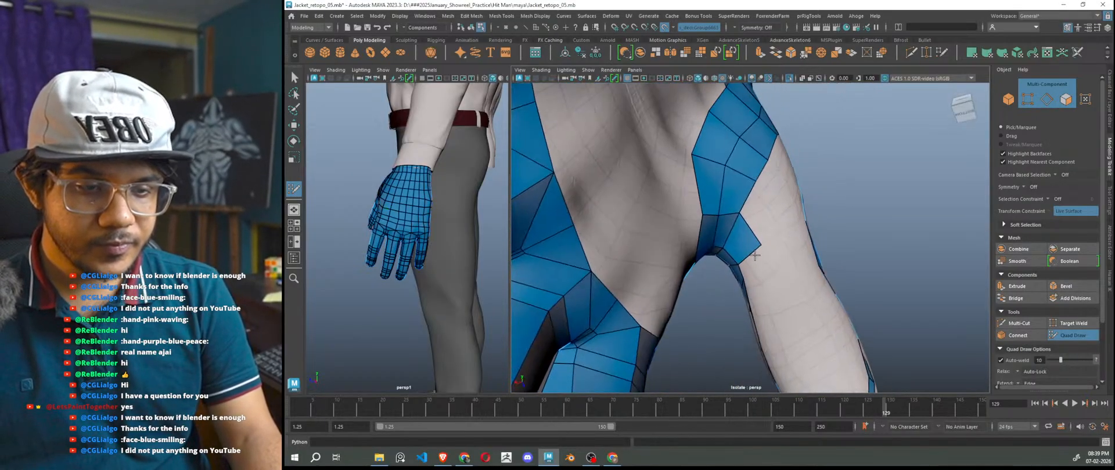
pyautogui.keyDown('shift'); pyautogui.click(758, 204); pyautogui.keyUp('shift')
pyautogui.keyDown('alt'); pyautogui.moveTo(758, 203); pyautogui.dragTo(749, 287); pyautogui.keyUp('alt')
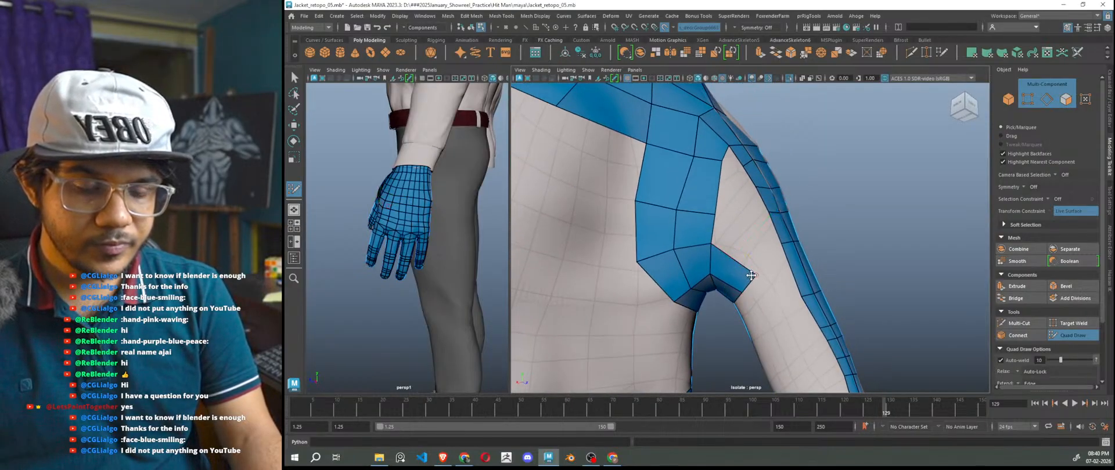
pyautogui.keyDown('alt'); pyautogui.moveTo(751, 285); pyautogui.dragTo(724, 300); pyautogui.keyUp('alt')
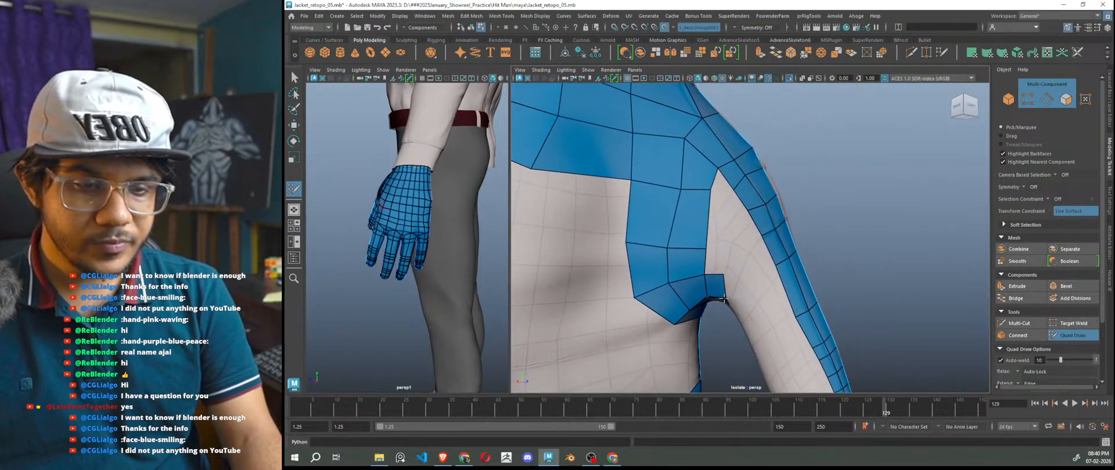
pyautogui.keyDown('shift'); pyautogui.click(716, 259); pyautogui.keyUp('shift')
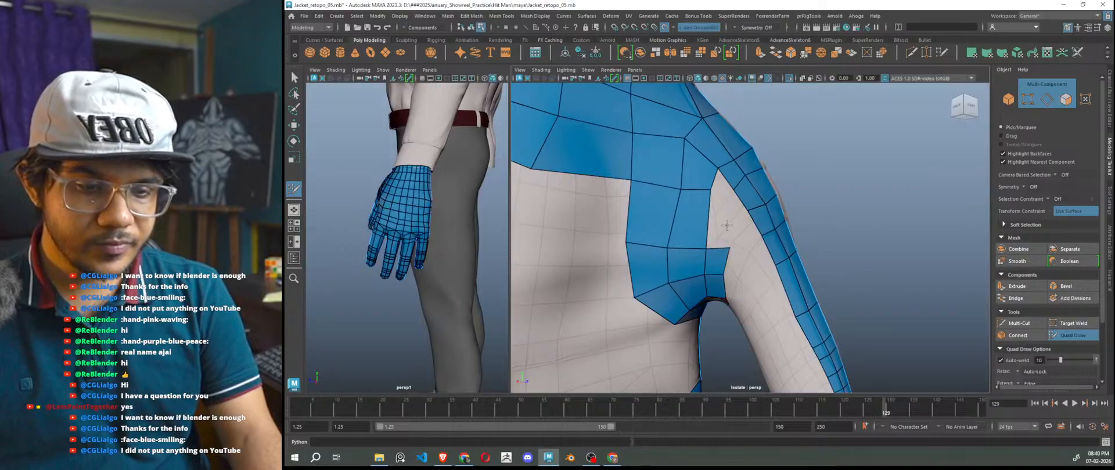
pyautogui.keyDown('shift'); pyautogui.click(714, 225); pyautogui.keyUp('shift')
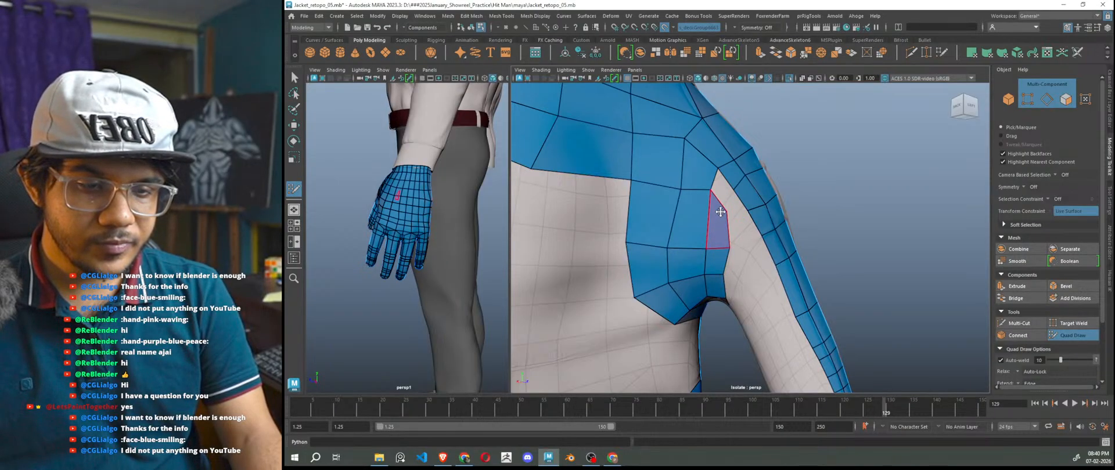
pyautogui.keyDown('shift'); pyautogui.click(723, 193); pyautogui.keyUp('shift')
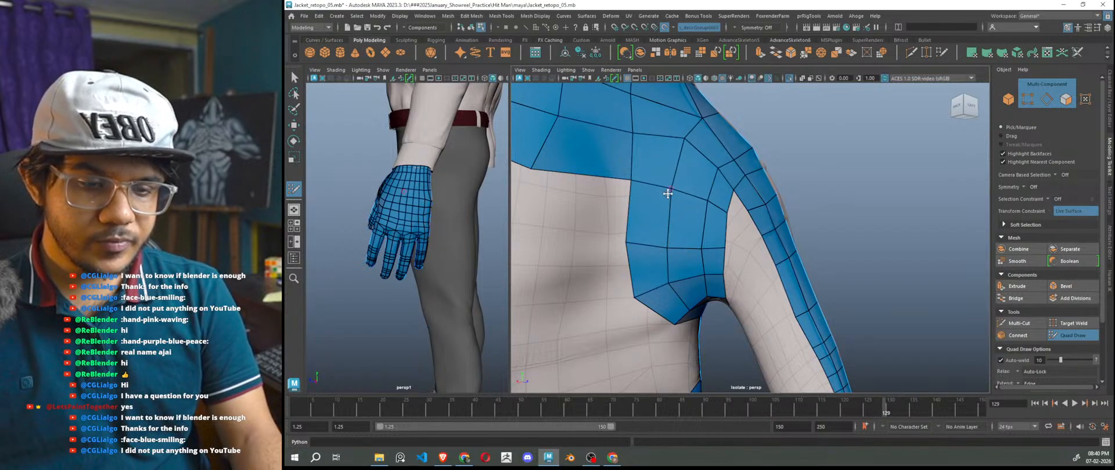
# - Add another quad on the inner thumb beside the upper end of the widened palm patch
pyautogui.keyDown('alt'); pyautogui.moveTo(724, 282); pyautogui.dragTo(744, 228); pyautogui.keyUp('alt')
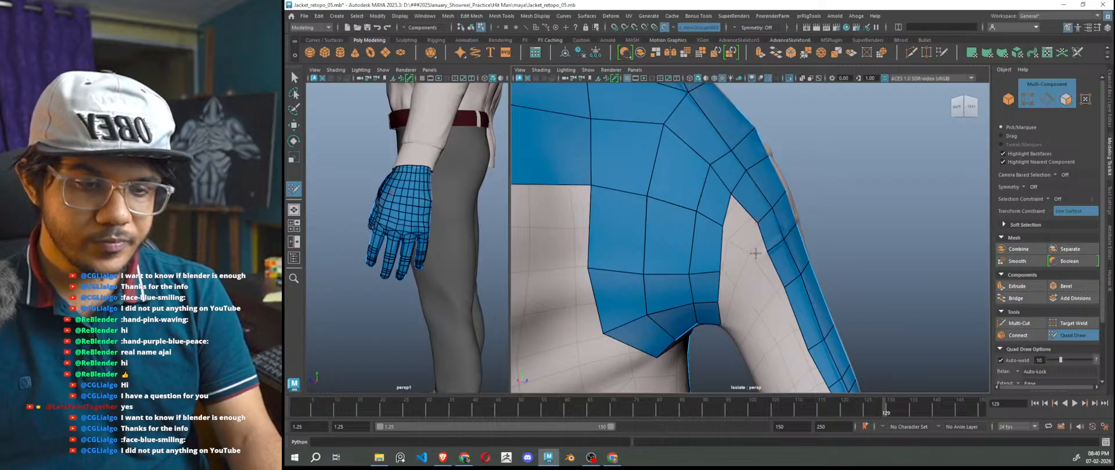
pyautogui.moveTo(746, 311)
pyautogui.keyDown('alt'); pyautogui.mouseDown()
pyautogui.moveTo(760, 280)
pyautogui.moveTo(751, 253)
pyautogui.mouseUp(); pyautogui.keyUp('alt')
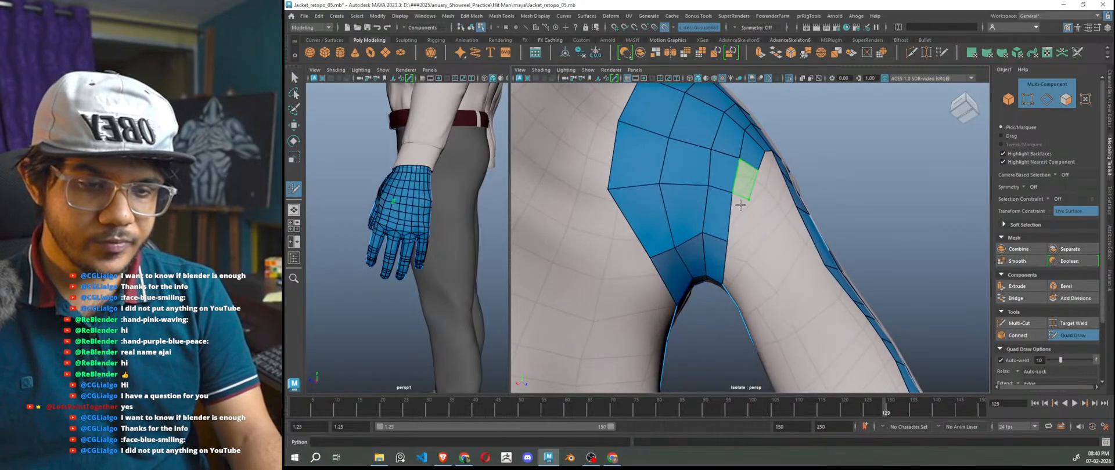
pyautogui.keyDown('shift'); pyautogui.click(742, 196); pyautogui.keyUp('shift')
pyautogui.keyDown('alt'); pyautogui.moveTo(737, 225); pyautogui.dragTo(798, 256); pyautogui.keyUp('alt')
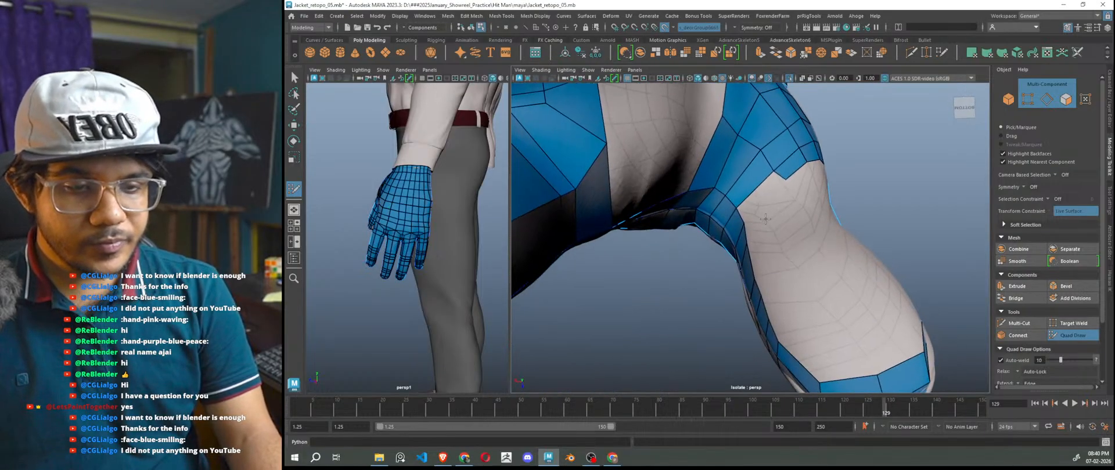
# - Try a deletion above the thumb web, undo it, and check the surrounding edge flow
pyautogui.keyDown('alt'); pyautogui.moveTo(781, 195); pyautogui.dragTo(863, 327); pyautogui.keyUp('alt')
pyautogui.keyDown('alt'); pyautogui.moveTo(812, 292); pyautogui.dragTo(743, 240); pyautogui.keyUp('alt')
pyautogui.keyDown('ctrl'); pyautogui.keyDown('shift'); pyautogui.click(735, 240); pyautogui.keyUp('shift'); pyautogui.keyUp('ctrl')
pyautogui.moveTo(785, 313)
pyautogui.keyDown('alt'); pyautogui.mouseDown()
pyautogui.moveTo(734, 302)
pyautogui.moveTo(807, 323)
pyautogui.moveTo(946, 306)
pyautogui.moveTo(969, 325)
pyautogui.moveTo(965, 336)
pyautogui.moveTo(773, 317)
pyautogui.mouseUp(); pyautogui.keyUp('alt')
pyautogui.hotkey('ctrl', 'z')
pyautogui.hotkey('ctrl', 'z')
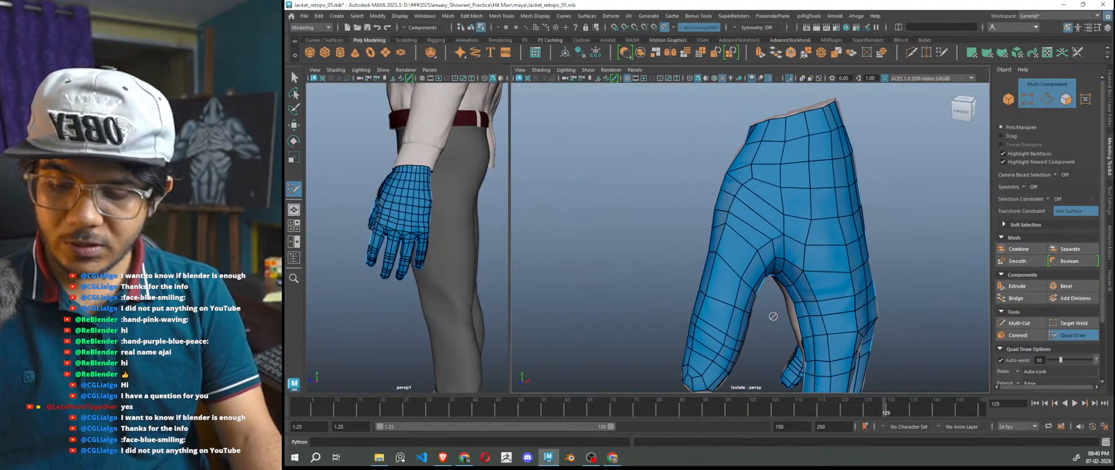
pyautogui.keyDown('alt'); pyautogui.moveTo(753, 246); pyautogui.dragTo(783, 316); pyautogui.keyUp('alt')
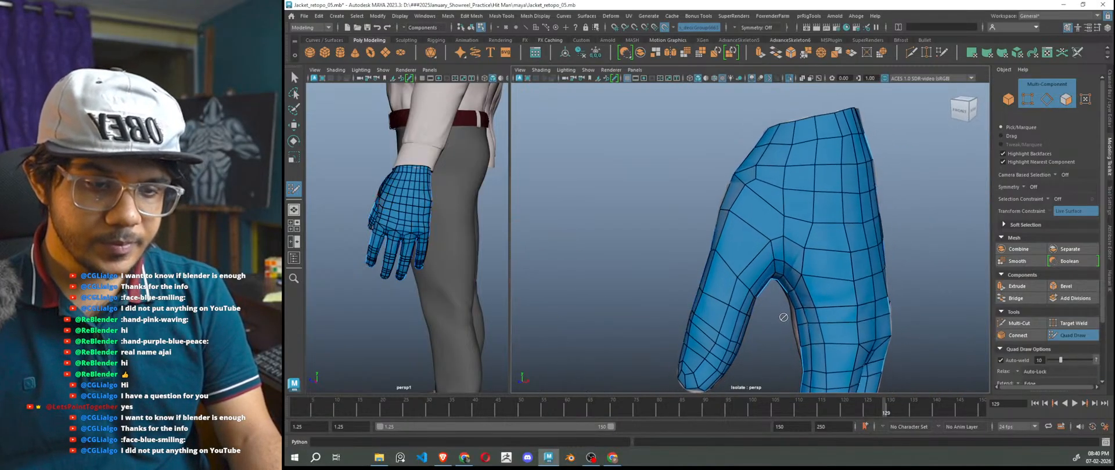
# - Delete the faces above the thumb web on the back of the hand, refill the gap with two quads and relax them
pyautogui.scroll(2, 793, 239)
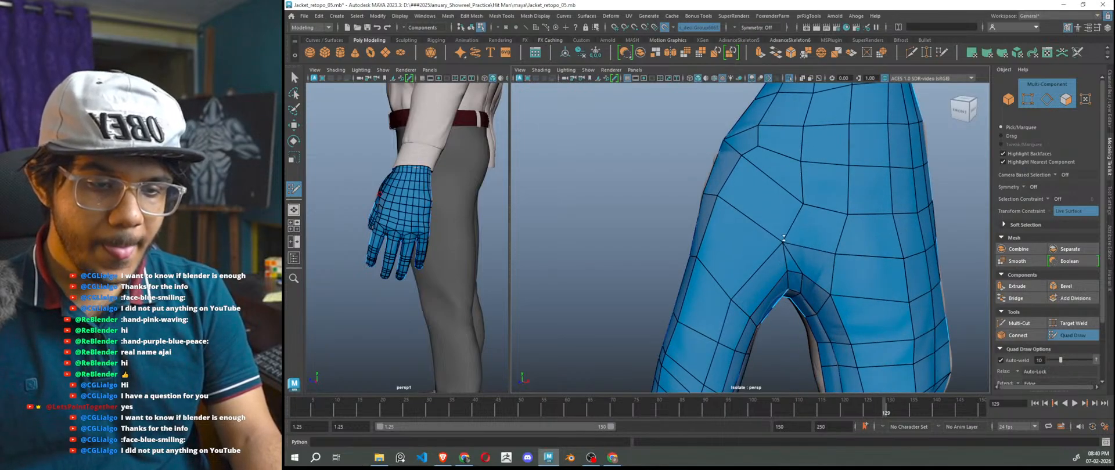
pyautogui.moveTo(787, 238)
pyautogui.keyDown('alt'); pyautogui.mouseDown()
pyautogui.moveTo(802, 325)
pyautogui.moveTo(777, 252)
pyautogui.mouseUp(); pyautogui.keyUp('alt')
pyautogui.keyDown('alt'); pyautogui.moveTo(777, 253); pyautogui.dragTo(799, 269, button='right'); pyautogui.keyUp('alt')
pyautogui.hotkey('ctrl', 'z')
pyautogui.hotkey('ctrl', 'z')
pyautogui.scroll(4, 801, 290)
pyautogui.keyDown('alt'); pyautogui.moveTo(801, 294); pyautogui.dragTo(800, 189); pyautogui.keyUp('alt')
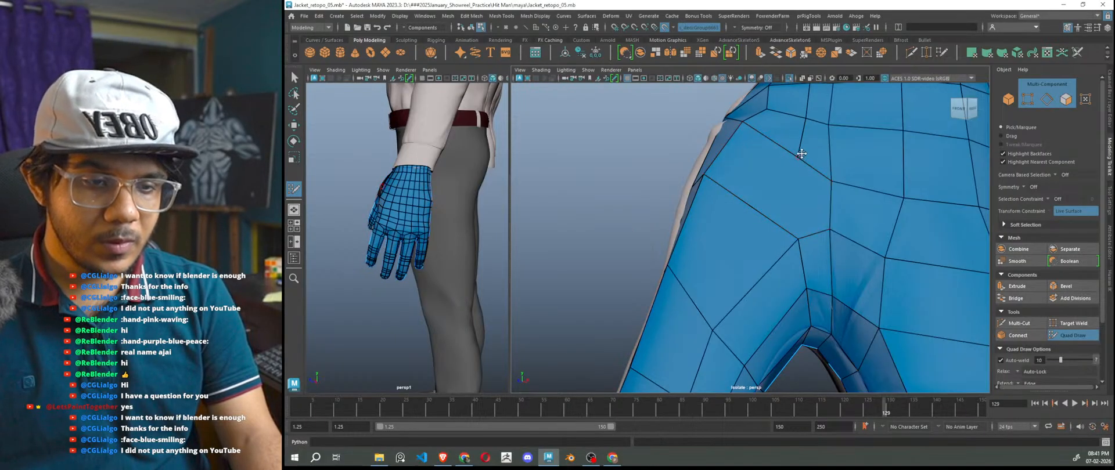
pyautogui.keyDown('ctrl'); pyautogui.keyDown('shift'); pyautogui.click(806, 192); pyautogui.keyUp('shift'); pyautogui.keyUp('ctrl')
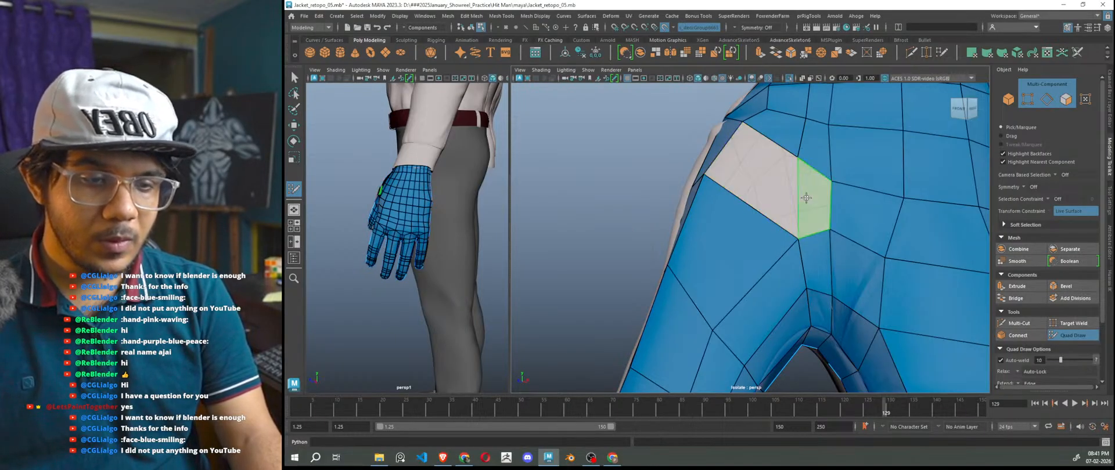
pyautogui.keyDown('shift'); pyautogui.click(806, 198); pyautogui.keyUp('shift')
pyautogui.keyDown('shift'); pyautogui.click(755, 176); pyautogui.keyUp('shift')
pyautogui.keyDown('shift'); pyautogui.moveTo(805, 175); pyautogui.dragTo(826, 181); pyautogui.keyUp('shift')
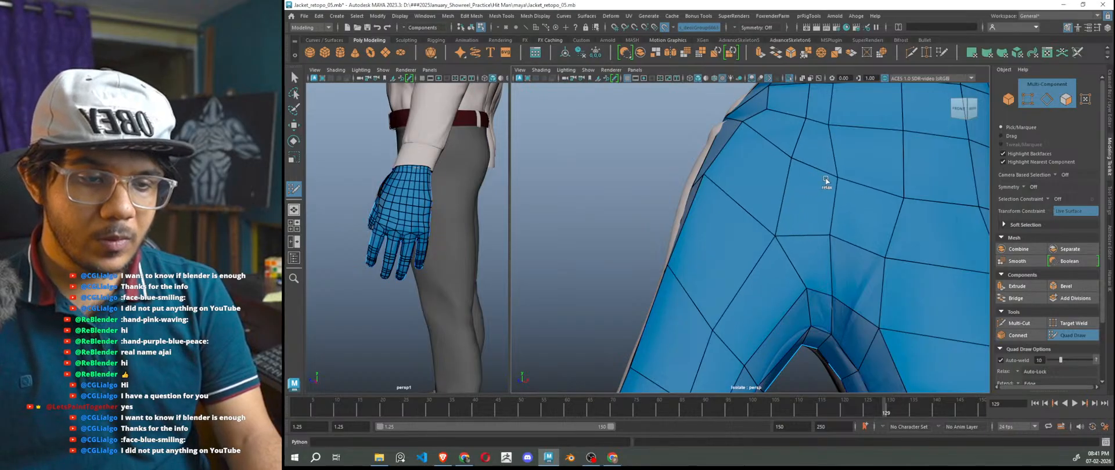
pyautogui.scroll(-6, 832, 224)
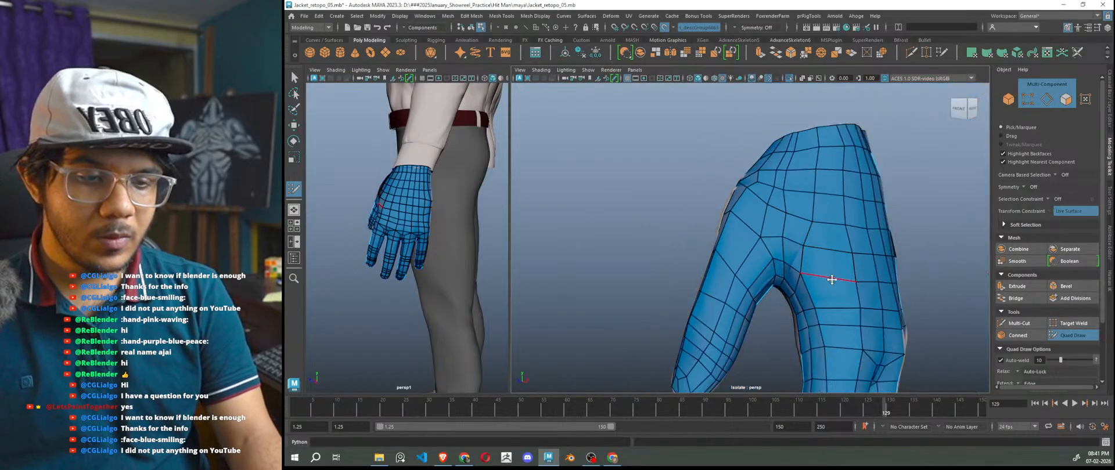
# - Insert a lengthwise edge loop from the wrist past the thumb web and rebuild the quads just above the web
pyautogui.keyDown('ctrl'); pyautogui.click(812, 316); pyautogui.keyUp('ctrl')
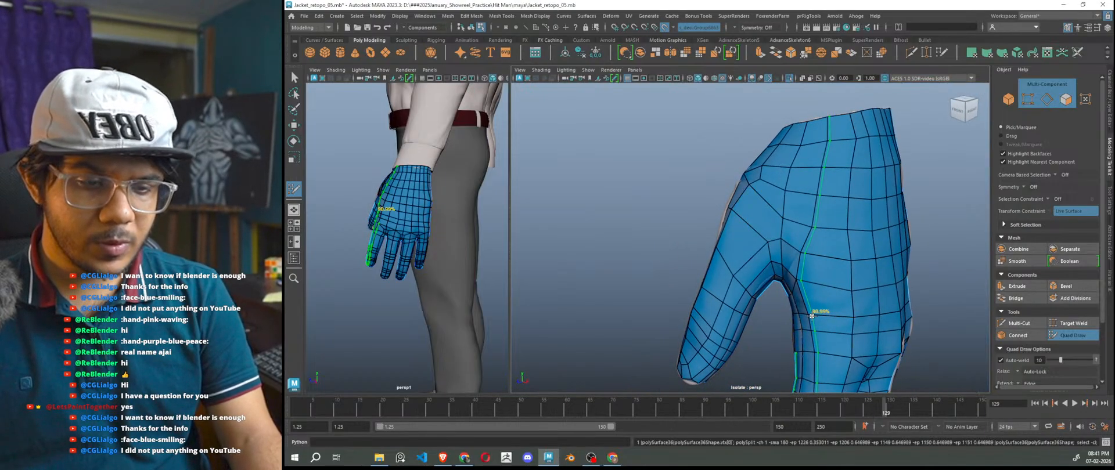
pyautogui.keyDown('ctrl'); pyautogui.keyDown('shift'); pyautogui.click(775, 261); pyautogui.keyUp('shift'); pyautogui.keyUp('ctrl')
pyautogui.keyDown('alt'); pyautogui.moveTo(776, 271); pyautogui.dragTo(773, 281); pyautogui.keyUp('alt')
pyautogui.keyDown('alt'); pyautogui.moveTo(796, 243); pyautogui.dragTo(794, 274); pyautogui.keyUp('alt')
pyautogui.keyDown('ctrl'); pyautogui.keyDown('shift'); pyautogui.click(798, 246); pyautogui.keyUp('shift'); pyautogui.keyUp('ctrl')
pyautogui.keyDown('shift'); pyautogui.click(794, 271); pyautogui.keyUp('shift')
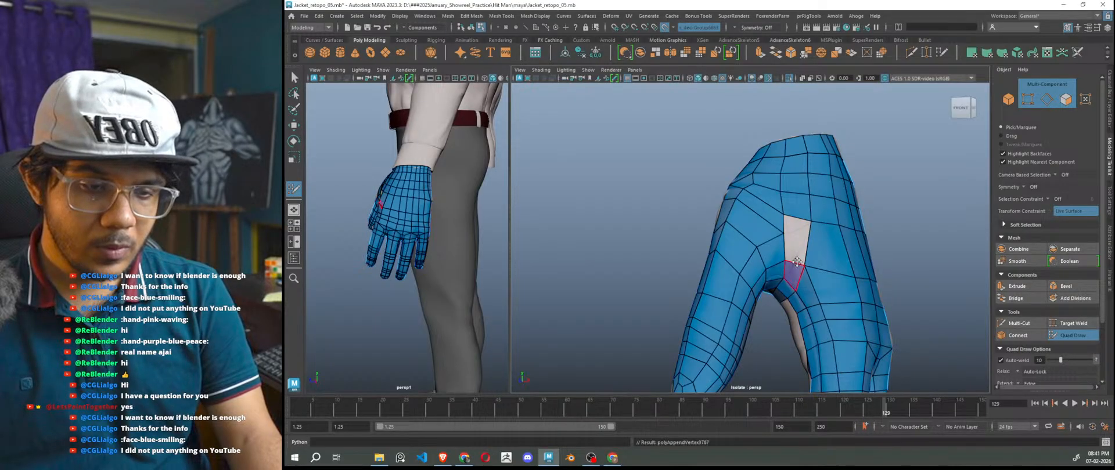
pyautogui.keyDown('shift'); pyautogui.click(801, 229); pyautogui.keyUp('shift')
pyautogui.moveTo(808, 244)
pyautogui.keyDown('alt'); pyautogui.mouseDown()
pyautogui.moveTo(819, 314)
pyautogui.moveTo(790, 224)
pyautogui.mouseUp(); pyautogui.keyUp('alt')
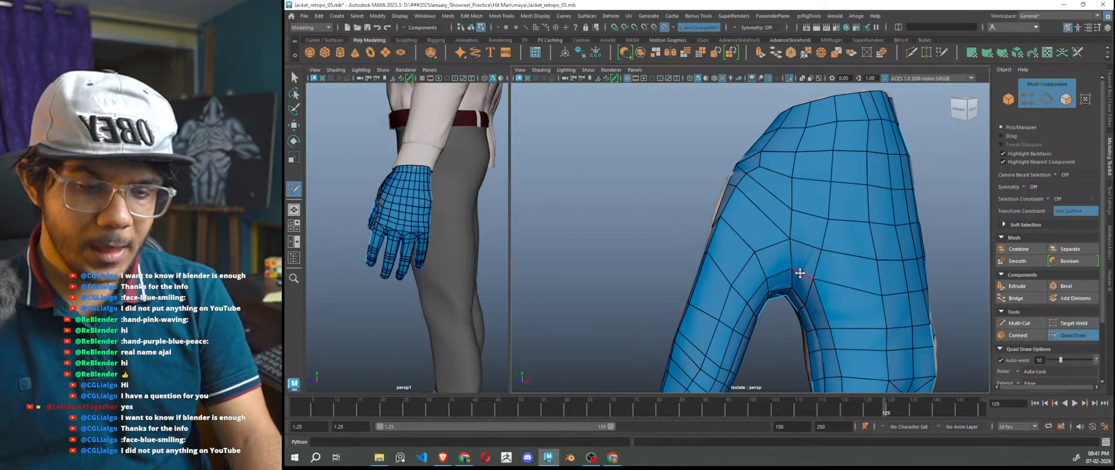
# - Examine the palm patch and the uncovered inner thumb beside the thumb web from several angles
pyautogui.keyDown('alt'); pyautogui.moveTo(798, 282); pyautogui.dragTo(964, 287); pyautogui.keyUp('alt')
pyautogui.scroll(3, 784, 284)
pyautogui.keyDown('alt'); pyautogui.moveTo(965, 286); pyautogui.dragTo(965, 285, button='middle'); pyautogui.keyUp('alt')
pyautogui.scroll(3, 704, 309)
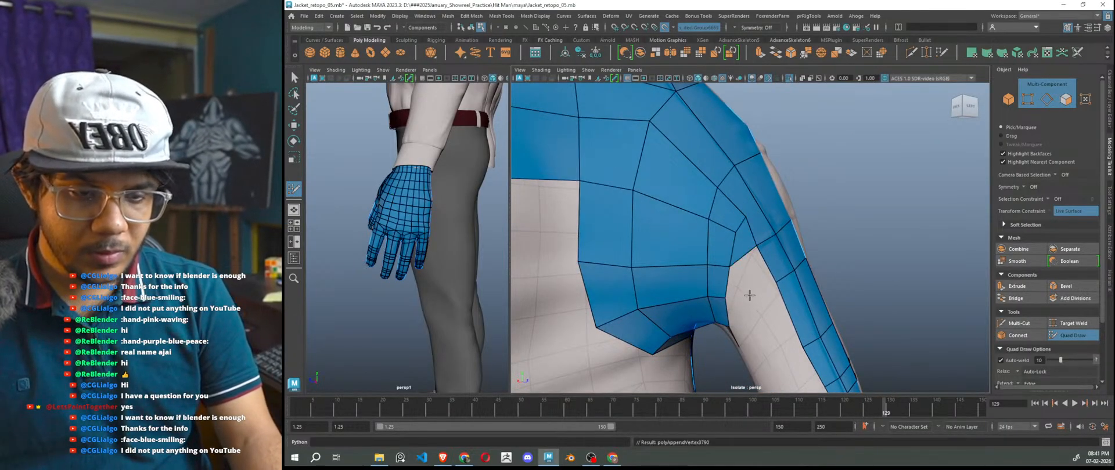
pyautogui.keyDown('alt'); pyautogui.moveTo(764, 332); pyautogui.dragTo(788, 197); pyautogui.keyUp('alt')
pyautogui.keyDown('alt'); pyautogui.moveTo(791, 256); pyautogui.dragTo(800, 277); pyautogui.keyUp('alt')
pyautogui.keyDown('alt'); pyautogui.moveTo(831, 261); pyautogui.dragTo(936, 271); pyautogui.keyUp('alt')
pyautogui.moveTo(795, 210)
pyautogui.keyDown('alt'); pyautogui.mouseDown()
pyautogui.moveTo(660, 266)
pyautogui.moveTo(583, 245)
pyautogui.moveTo(838, 285)
pyautogui.moveTo(825, 223)
pyautogui.moveTo(793, 242)
pyautogui.moveTo(828, 251)
pyautogui.moveTo(737, 289)
pyautogui.mouseUp(); pyautogui.keyUp('alt')
pyautogui.scroll(-8, 753, 281)
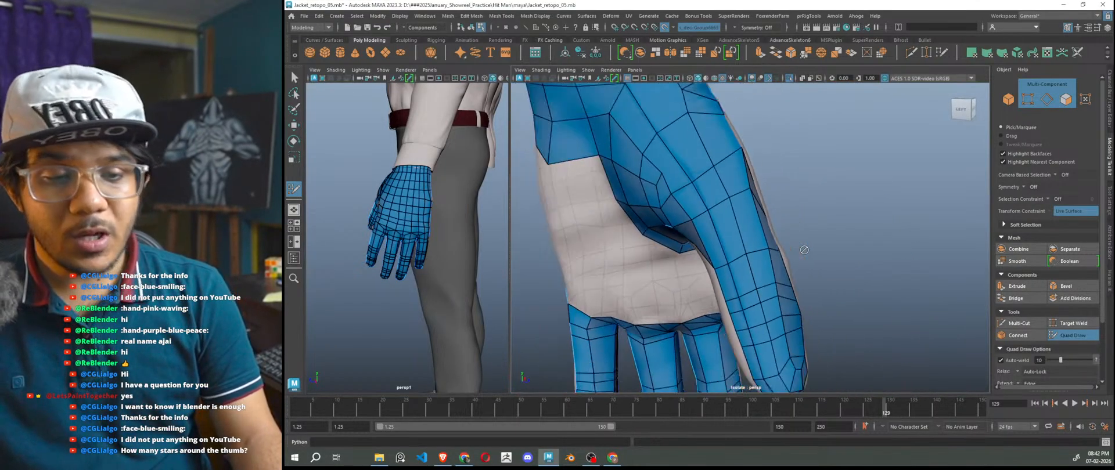
pyautogui.scroll(10, 804, 249)
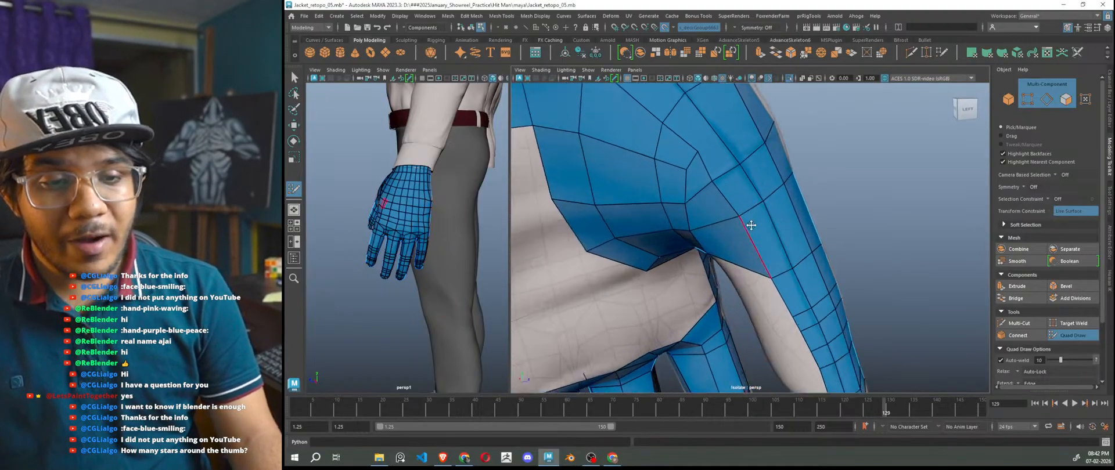
pyautogui.scroll(-6, 726, 179)
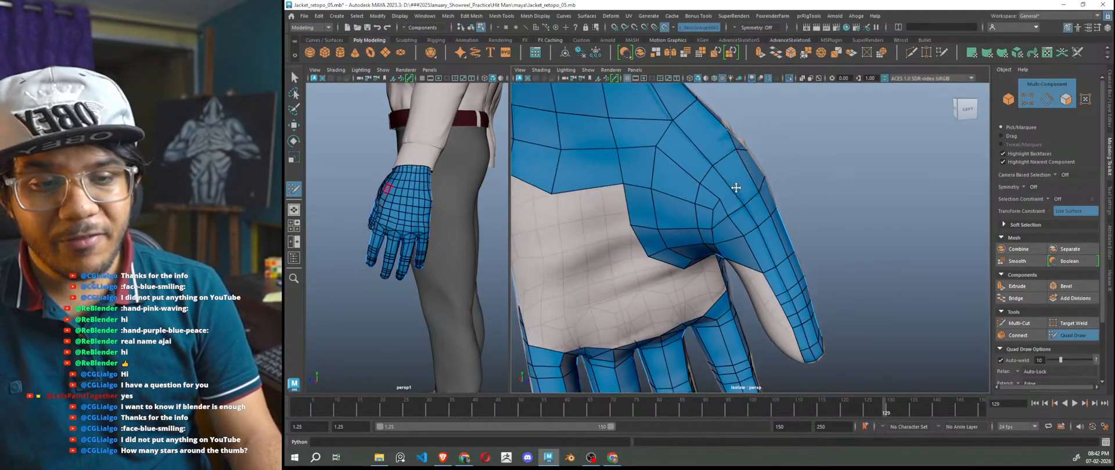
# - Undo the last inner-thumb edits and delete the palm-side quads at the upper end of the thumb gap
pyautogui.keyDown('alt'); pyautogui.moveTo(734, 184); pyautogui.dragTo(732, 204, button='middle'); pyautogui.keyUp('alt')
pyautogui.hotkey('ctrl', 'z')
pyautogui.hotkey('ctrl', 'z')
pyautogui.hotkey('ctrl', 'z')
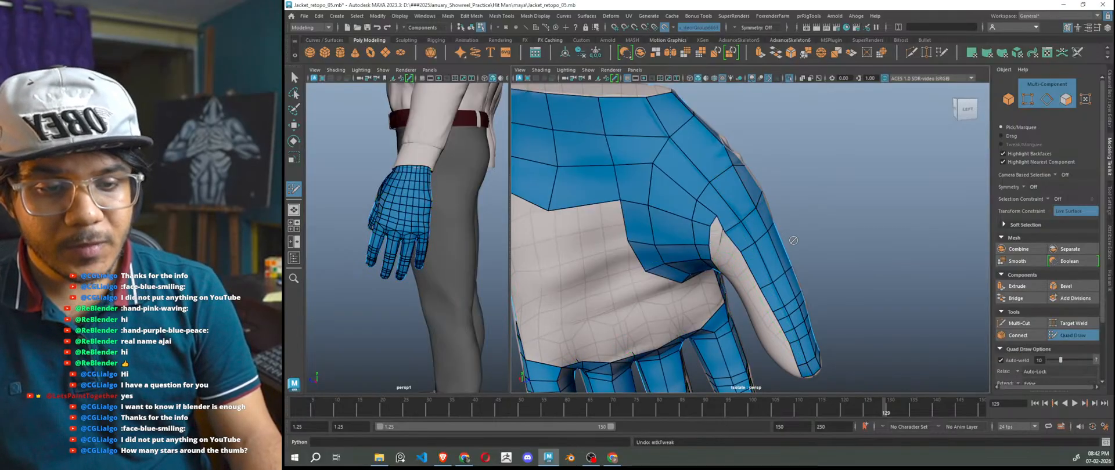
pyautogui.scroll(3, 746, 232)
pyautogui.keyDown('ctrl'); pyautogui.keyDown('shift'); pyautogui.click(689, 233); pyautogui.keyUp('shift'); pyautogui.keyUp('ctrl')
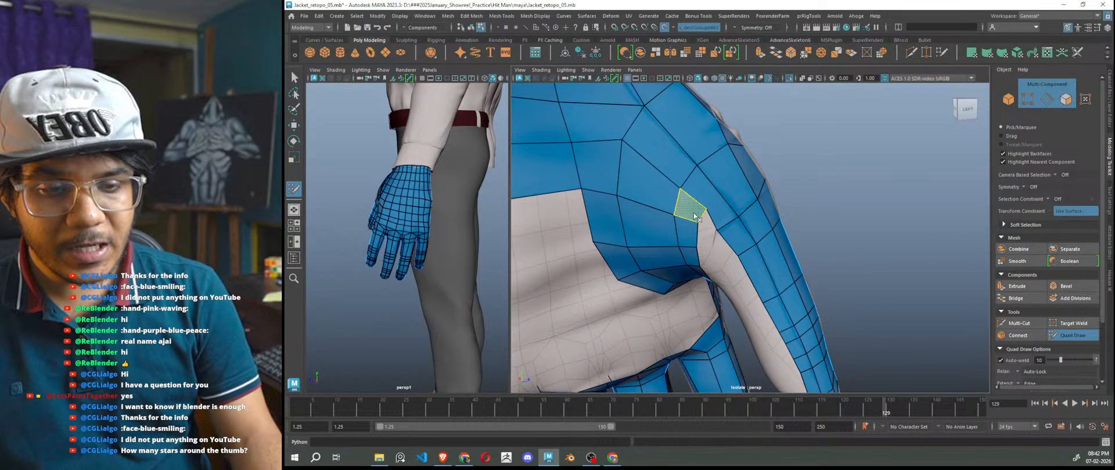
pyautogui.keyDown('ctrl'); pyautogui.keyDown('shift'); pyautogui.click(691, 211); pyautogui.keyUp('shift'); pyautogui.keyUp('ctrl')
# - Examine the edge flow around the thumb web from the palm side and the back of the hand
pyautogui.keyDown('alt'); pyautogui.moveTo(719, 244); pyautogui.dragTo(650, 248); pyautogui.keyUp('alt')
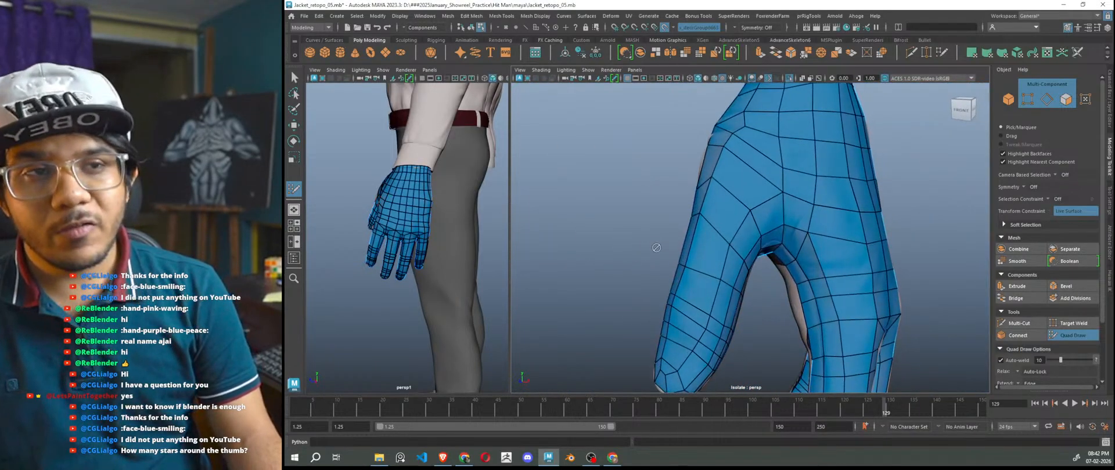
pyautogui.keyDown('alt'); pyautogui.moveTo(797, 225); pyautogui.dragTo(947, 217); pyautogui.keyUp('alt')
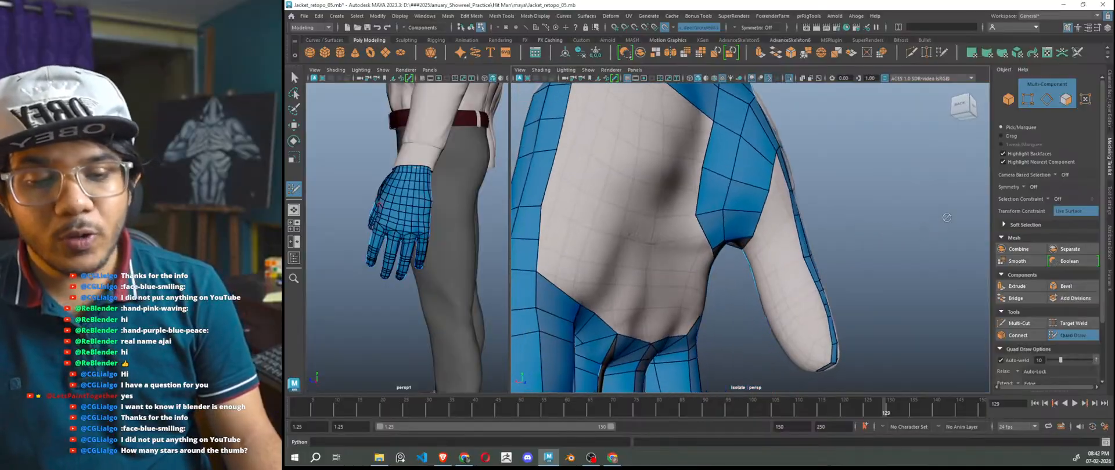
pyautogui.keyDown('alt'); pyautogui.moveTo(785, 298); pyautogui.dragTo(689, 313); pyautogui.keyUp('alt')
pyautogui.scroll(4, 759, 186)
pyautogui.keyDown('alt'); pyautogui.moveTo(760, 187); pyautogui.dragTo(747, 249); pyautogui.keyUp('alt')
pyautogui.scroll(3, 745, 255)
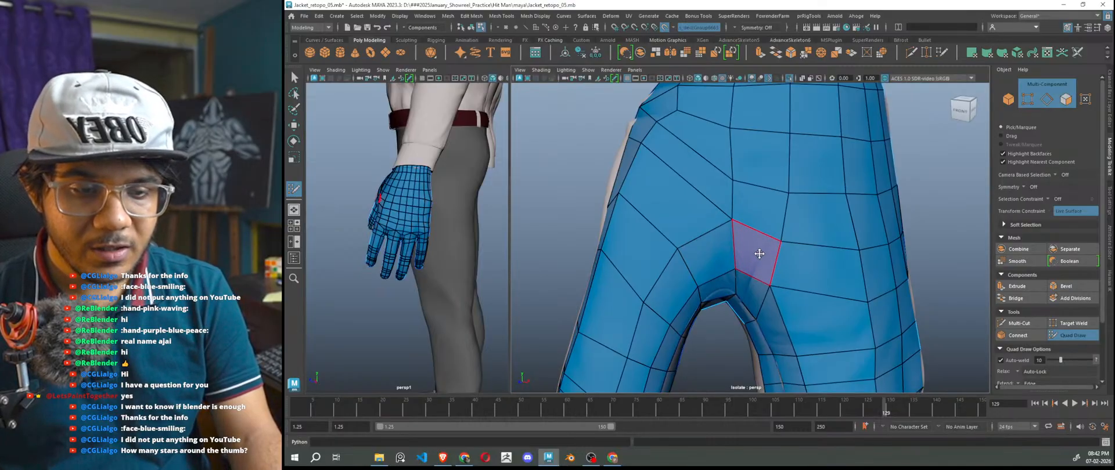
pyautogui.moveTo(791, 308)
pyautogui.keyDown('alt'); pyautogui.mouseDown()
pyautogui.moveTo(780, 315)
pyautogui.moveTo(757, 292)
pyautogui.mouseUp(); pyautogui.keyUp('alt')
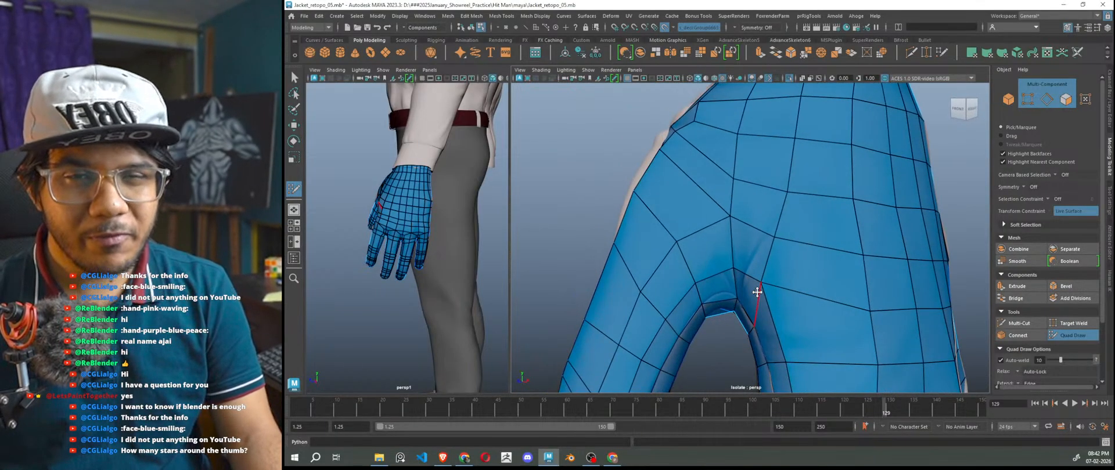
pyautogui.scroll(-6, 758, 292)
pyautogui.keyDown('alt'); pyautogui.moveTo(778, 294); pyautogui.dragTo(769, 292); pyautogui.keyUp('alt')
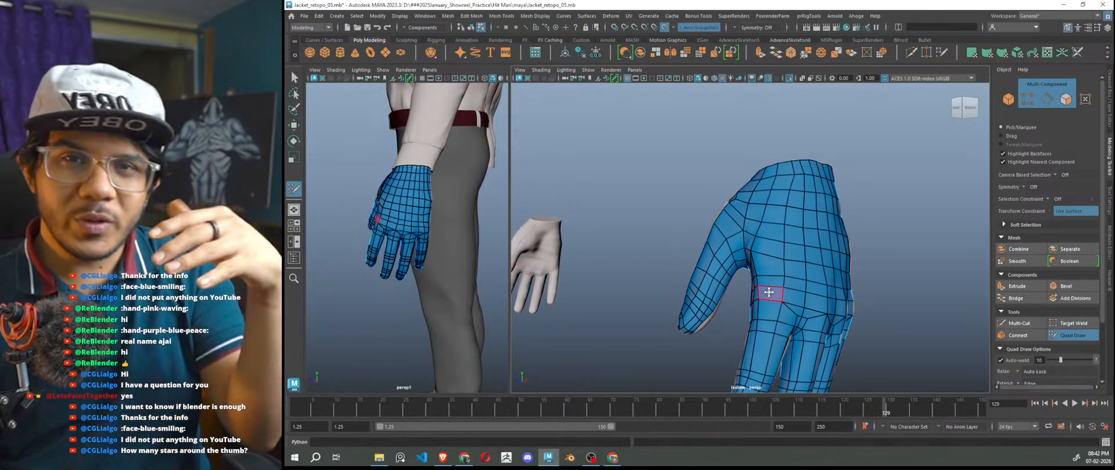
pyautogui.keyDown('alt'); pyautogui.moveTo(750, 259); pyautogui.dragTo(786, 260); pyautogui.keyUp('alt')
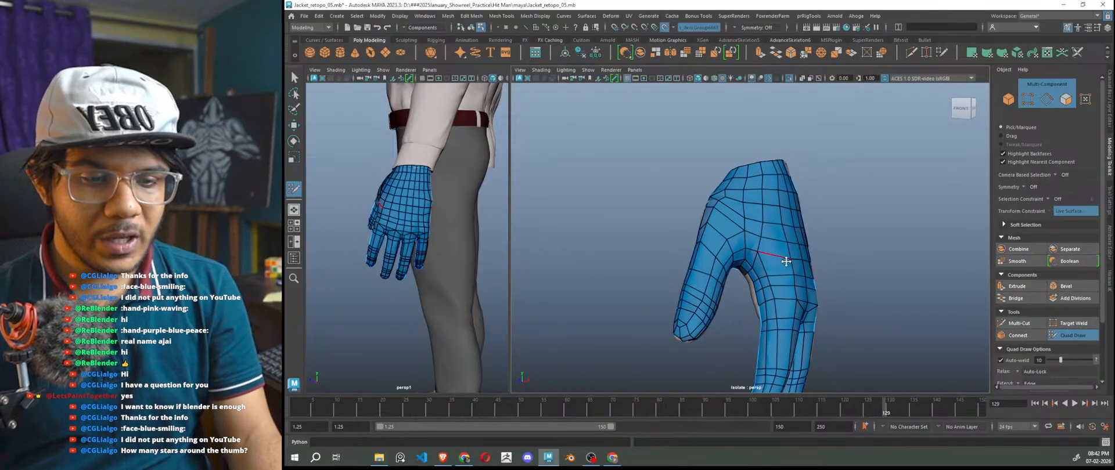
pyautogui.scroll(3, 766, 259)
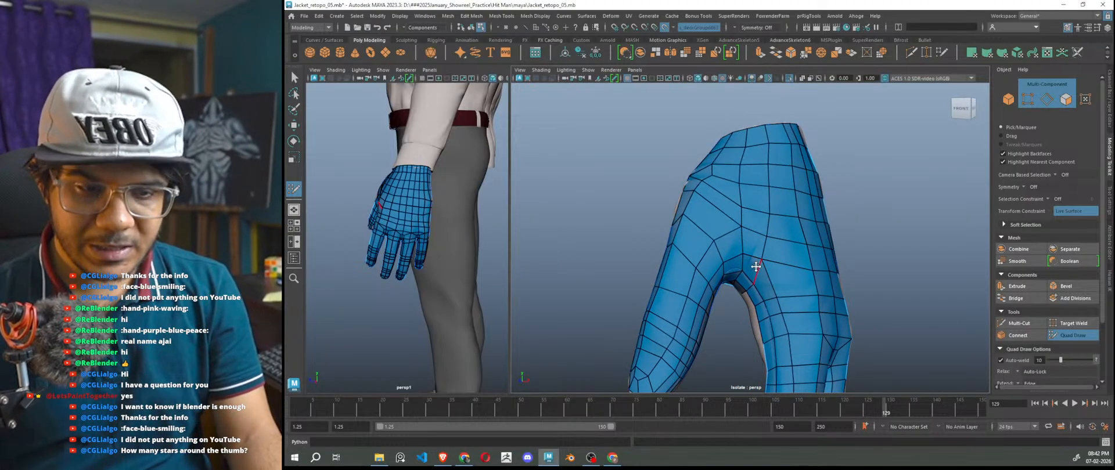
pyautogui.scroll(3, 761, 266)
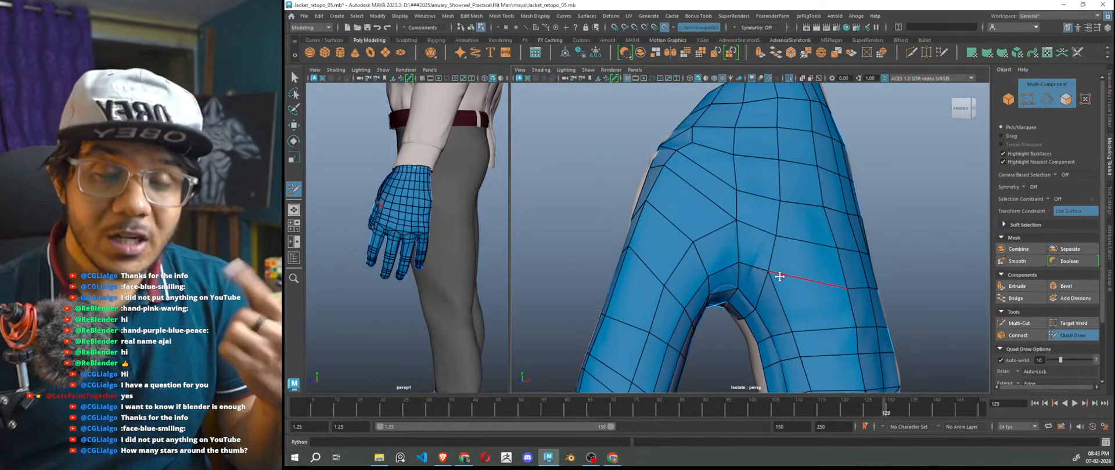
pyautogui.scroll(4, 779, 277)
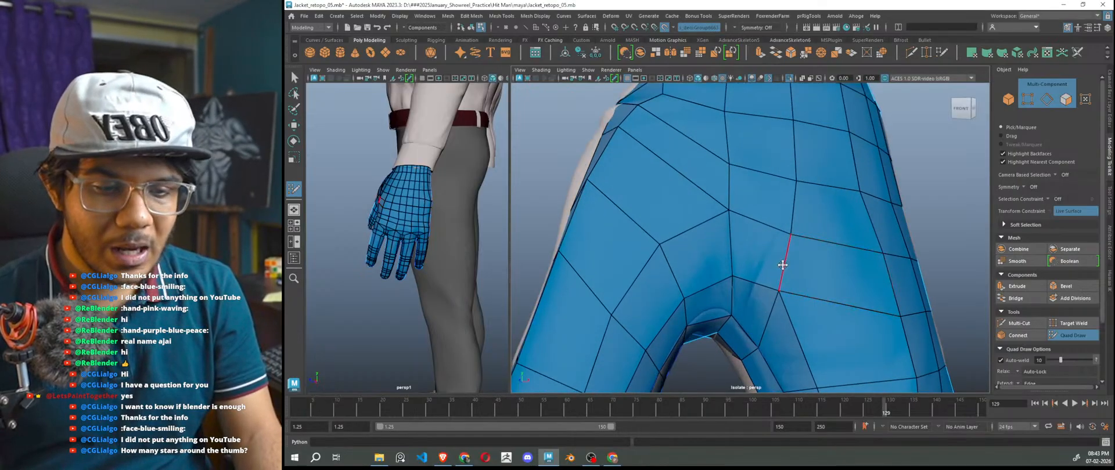
# - Try deleting the quad just above the thumb web and undo the deletion
pyautogui.keyDown('ctrl'); pyautogui.keyDown('shift'); pyautogui.click(769, 267); pyautogui.keyUp('shift'); pyautogui.keyUp('ctrl')
pyautogui.scroll(-4, 816, 305)
pyautogui.keyDown('alt'); pyautogui.moveTo(815, 303); pyautogui.dragTo(949, 278); pyautogui.keyUp('alt')
pyautogui.hotkey('ctrl', 'z')
pyautogui.scroll(-3, 829, 303)
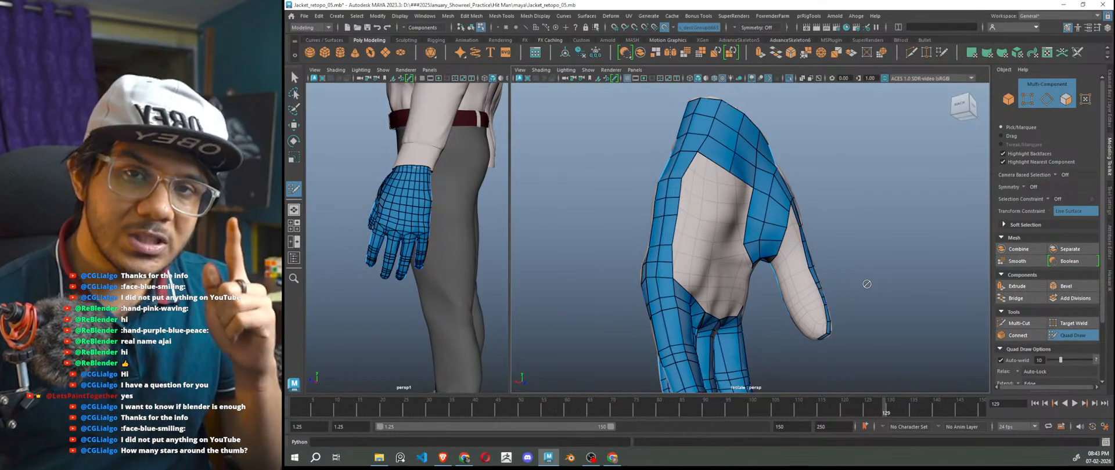
# - Compare the open borders of the palm patch, thumb web and inner thumb from close up and from a distance
pyautogui.scroll(6, 763, 258)
pyautogui.keyDown('alt'); pyautogui.moveTo(763, 258); pyautogui.dragTo(801, 199); pyautogui.keyUp('alt')
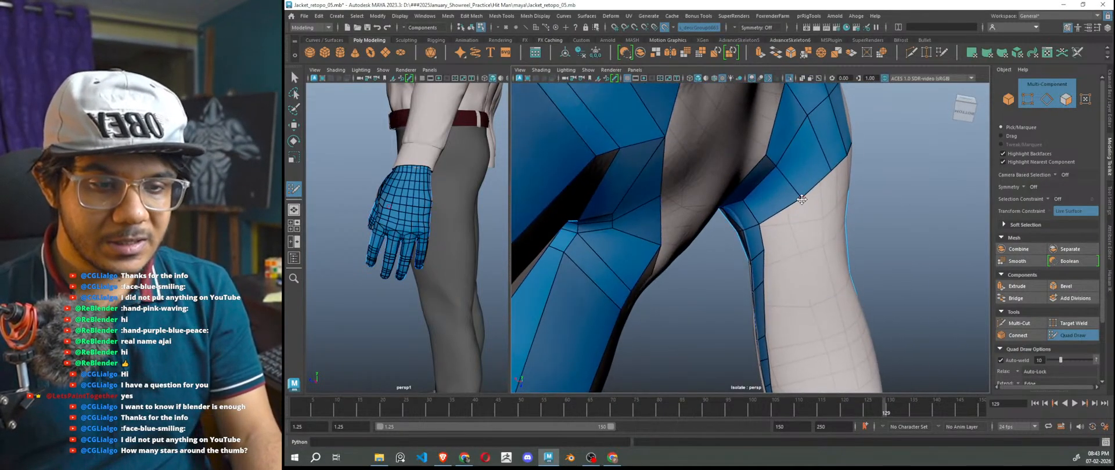
pyautogui.keyDown('alt'); pyautogui.moveTo(785, 232); pyautogui.dragTo(755, 292); pyautogui.keyUp('alt')
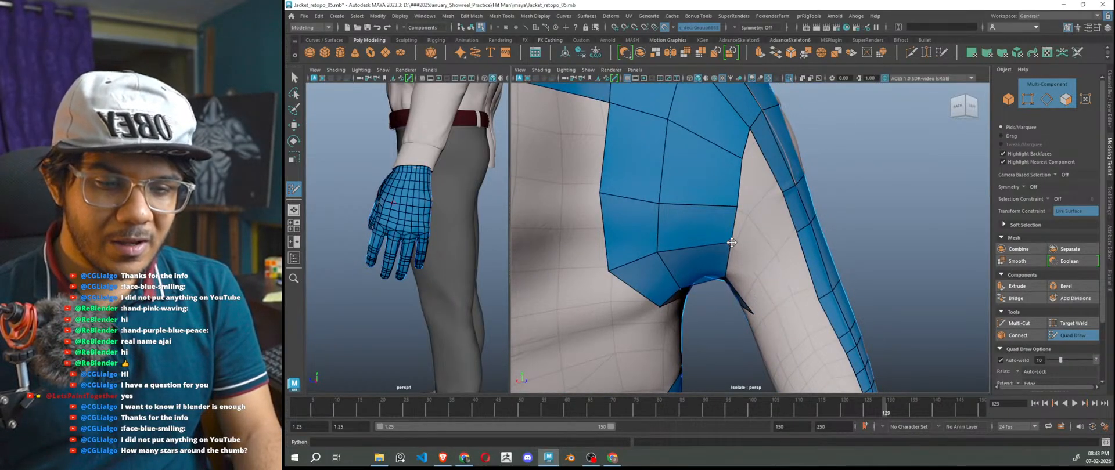
pyautogui.scroll(-6, 815, 301)
pyautogui.keyDown('alt'); pyautogui.moveTo(822, 303); pyautogui.dragTo(642, 311); pyautogui.keyUp('alt')
pyautogui.keyDown('alt'); pyautogui.moveTo(818, 295); pyautogui.dragTo(774, 241, button='middle'); pyautogui.keyUp('alt')
pyautogui.keyDown('alt'); pyautogui.moveTo(774, 241); pyautogui.dragTo(949, 276); pyautogui.keyUp('alt')
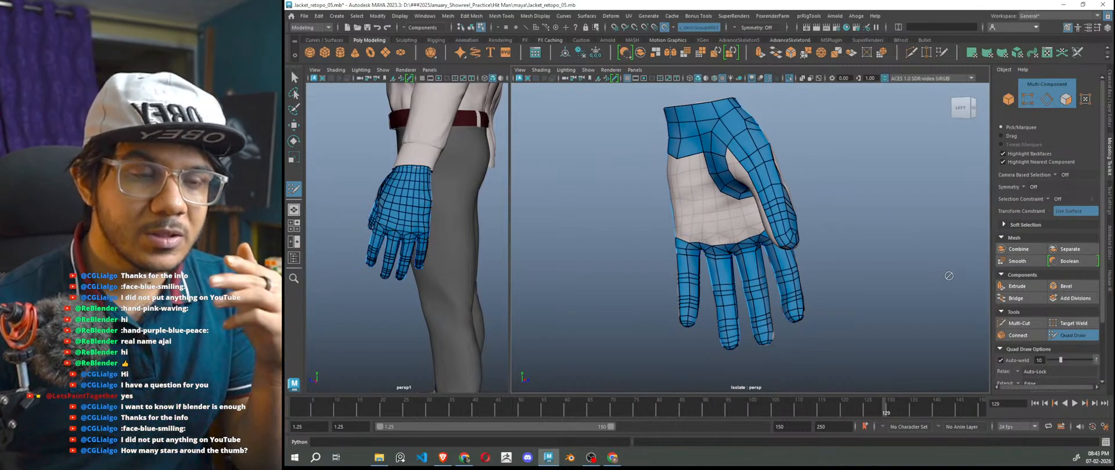
pyautogui.keyDown('alt'); pyautogui.moveTo(797, 210); pyautogui.dragTo(850, 207); pyautogui.keyUp('alt')
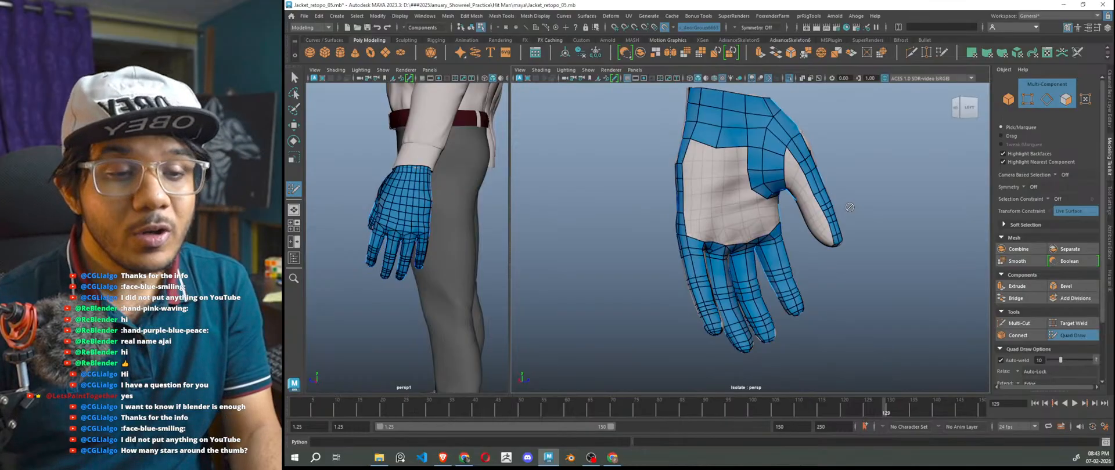
# - Adjust the palm patch's border vertices and fill the notch at the top of the inner thumb with a quad
pyautogui.scroll(6, 850, 207)
pyautogui.moveTo(762, 193); pyautogui.dragTo(741, 197)
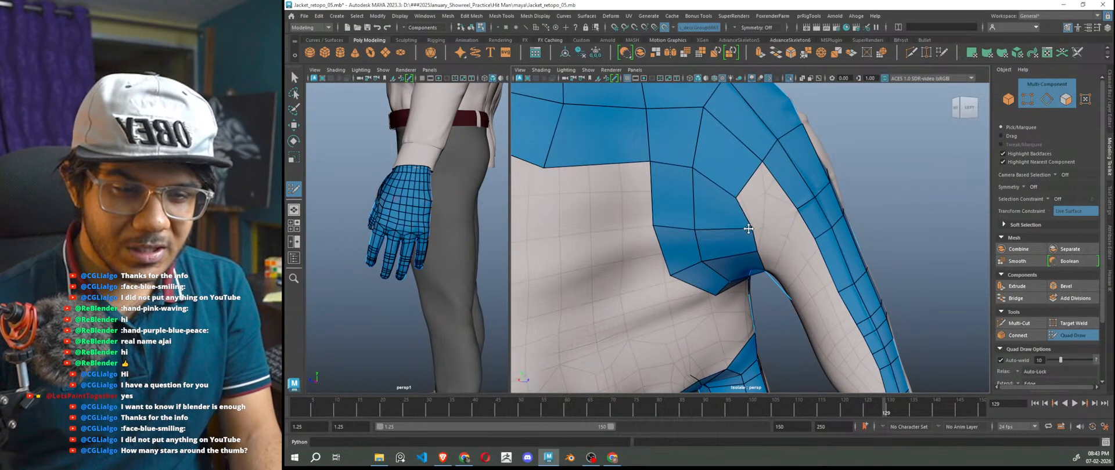
pyautogui.keyDown('shift'); pyautogui.click(769, 200); pyautogui.keyUp('shift')
pyautogui.keyDown('alt'); pyautogui.moveTo(767, 201); pyautogui.dragTo(801, 200); pyautogui.keyUp('alt')
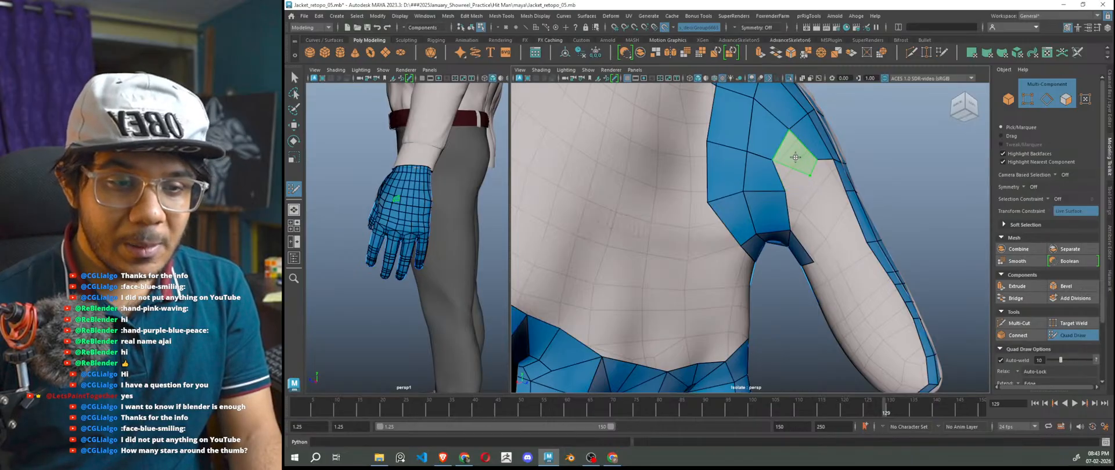
pyautogui.keyDown('shift'); pyautogui.click(796, 158); pyautogui.keyUp('shift')
pyautogui.moveTo(785, 191); pyautogui.dragTo(774, 194)
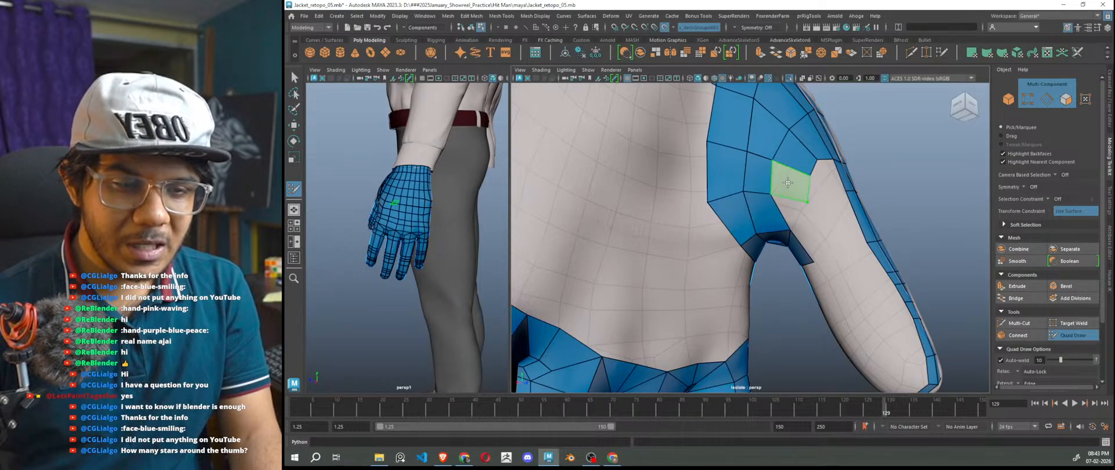
# - Extend the inner thumb base with two more quads from the filled notch down toward the thumb web
pyautogui.keyDown('shift'); pyautogui.click(788, 184); pyautogui.keyUp('shift')
pyautogui.keyDown('alt'); pyautogui.moveTo(821, 237); pyautogui.dragTo(799, 228); pyautogui.keyUp('alt')
pyautogui.scroll(3, 819, 232)
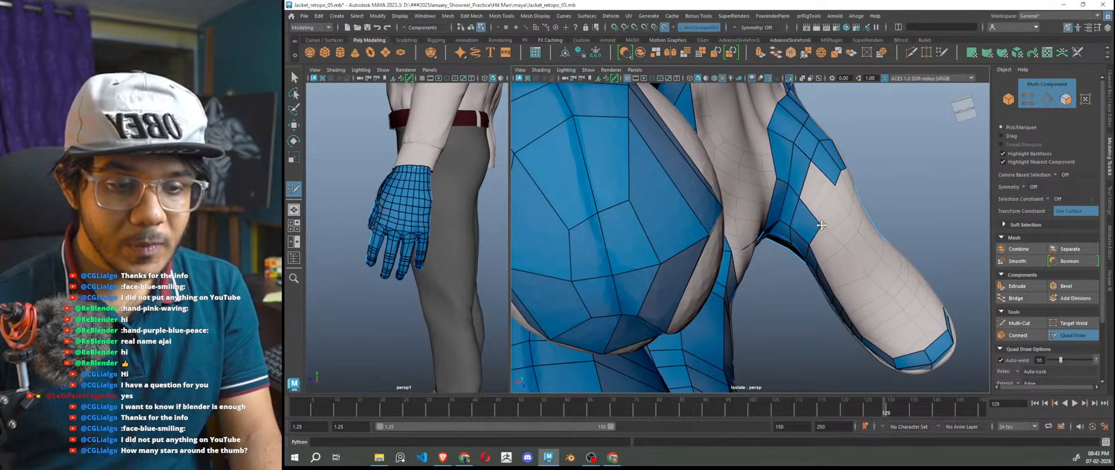
pyautogui.keyDown('shift'); pyautogui.click(818, 196); pyautogui.keyUp('shift')
pyautogui.scroll(-5, 856, 284)
pyautogui.keyDown('alt'); pyautogui.moveTo(858, 289); pyautogui.dragTo(813, 311); pyautogui.keyUp('alt')
pyautogui.scroll(3, 796, 250)
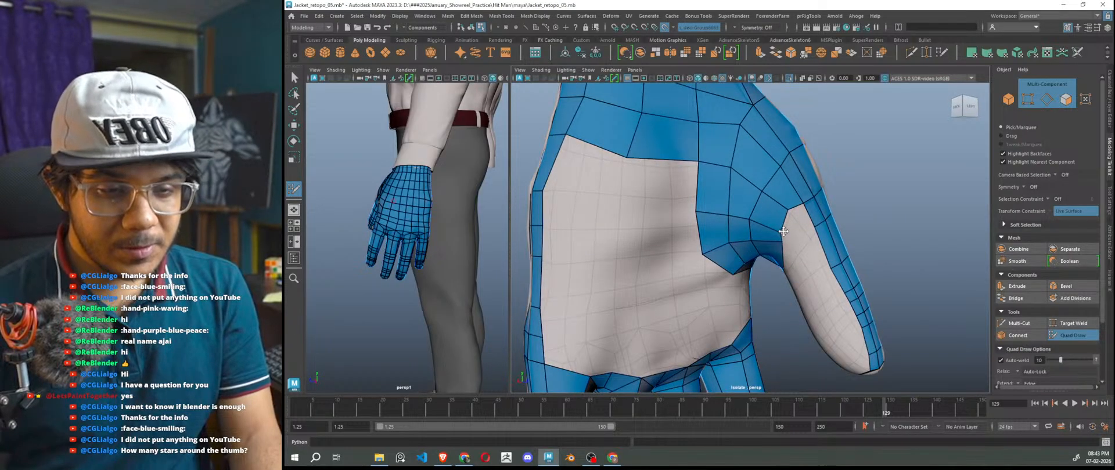
# - Add a quad along the outer thumb strip at the upper end of the remaining inner thumb gap
pyautogui.scroll(-4, 809, 269)
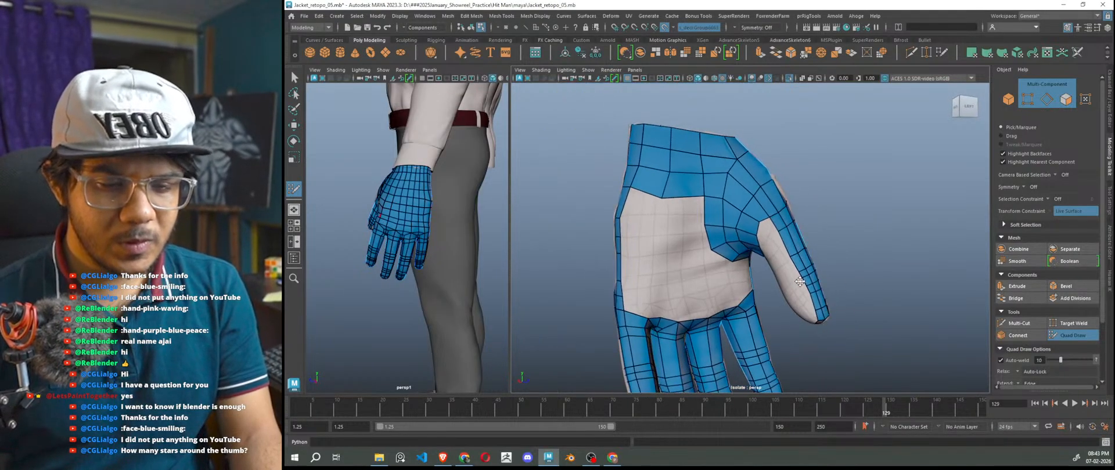
pyautogui.scroll(4, 799, 281)
pyautogui.click(789, 240)
pyautogui.keyDown('shift'); pyautogui.click(785, 216); pyautogui.keyUp('shift')
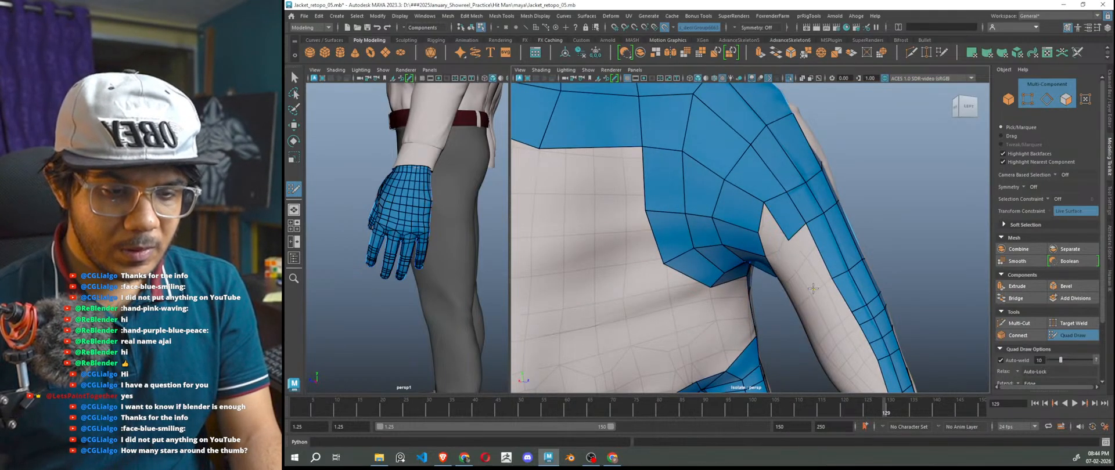
# - Continue the quad strip along the outer side of the inner thumb gap toward the thumb tip
pyautogui.scroll(-3, 807, 264)
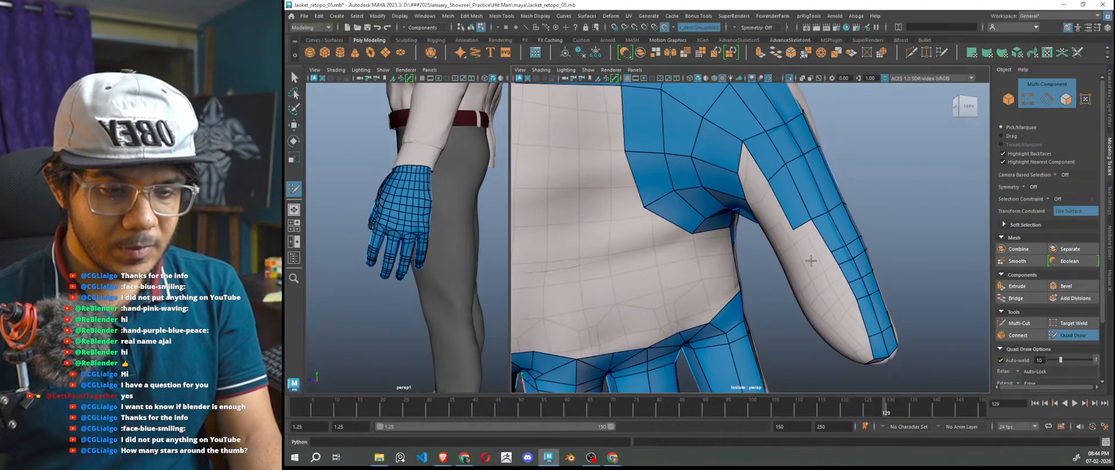
pyautogui.keyDown('shift'); pyautogui.click(810, 243); pyautogui.keyUp('shift')
pyautogui.hotkey('ctrl', 'z')
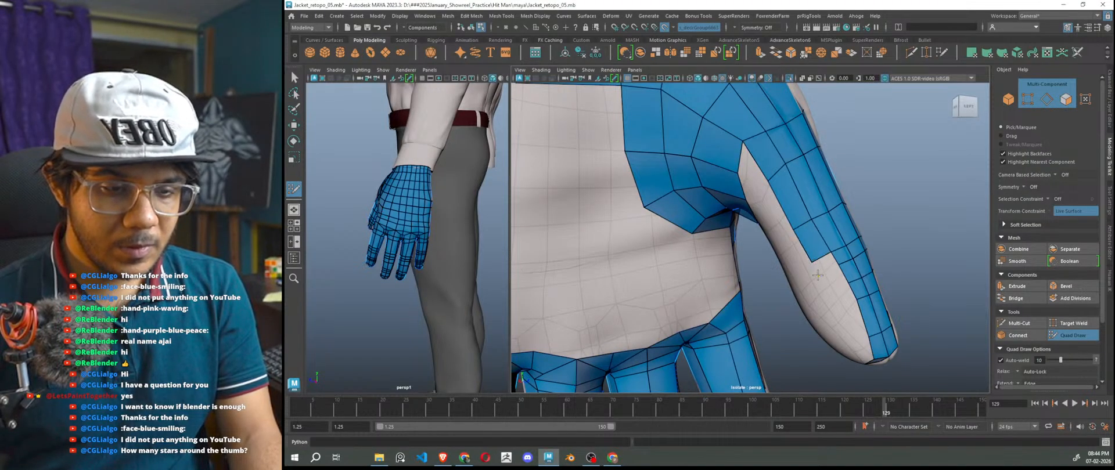
pyautogui.scroll(5, 829, 308)
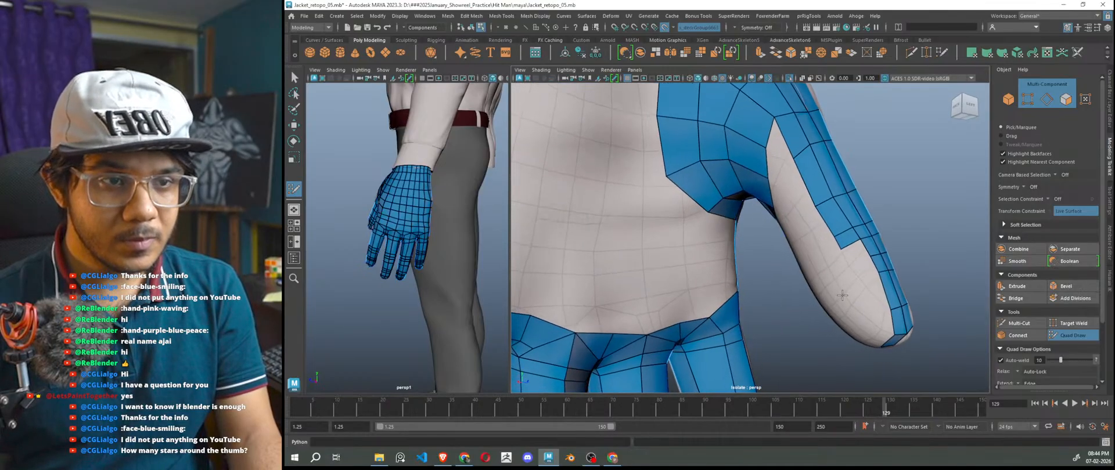
pyautogui.keyDown('shift'); pyautogui.click(886, 243); pyautogui.keyUp('shift')
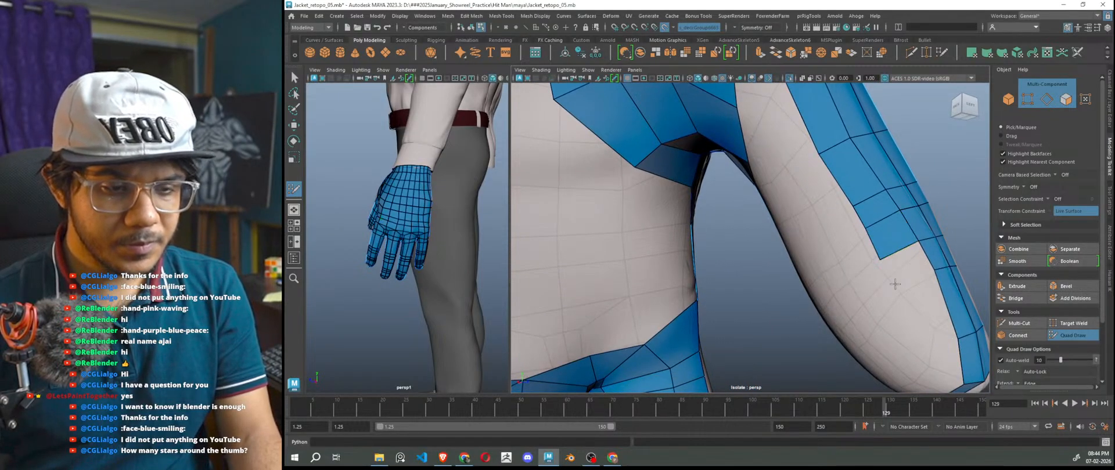
pyautogui.keyDown('shift'); pyautogui.click(901, 262); pyautogui.keyUp('shift')
pyautogui.keyDown('shift'); pyautogui.click(925, 324); pyautogui.keyUp('shift')
# - Add quads up the opposite side of the inner thumb gap, starting from the narrow notch at the thumb base
pyautogui.scroll(-5, 924, 331)
pyautogui.keyDown('alt'); pyautogui.moveTo(921, 334); pyautogui.dragTo(730, 259); pyautogui.keyUp('alt')
pyautogui.scroll(10, 730, 259)
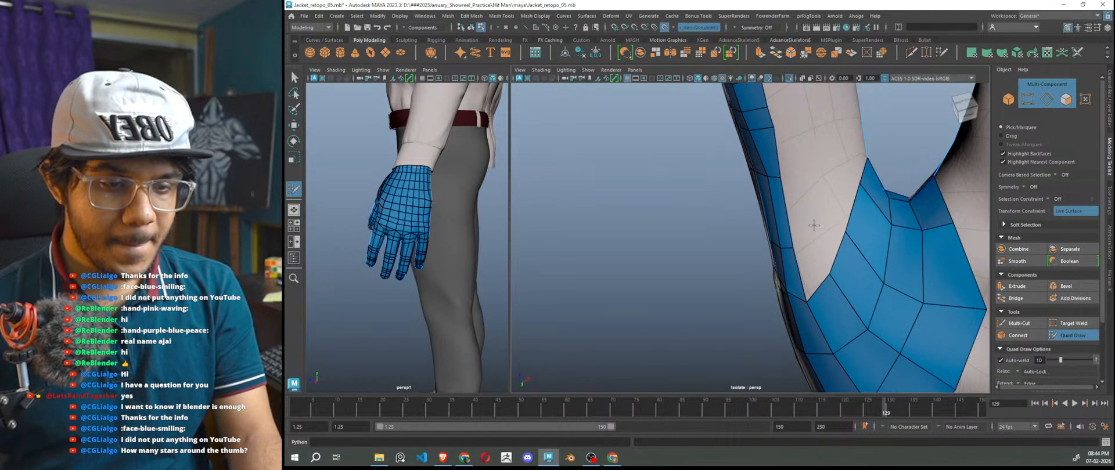
pyautogui.keyDown('shift'); pyautogui.click(810, 259); pyautogui.keyUp('shift')
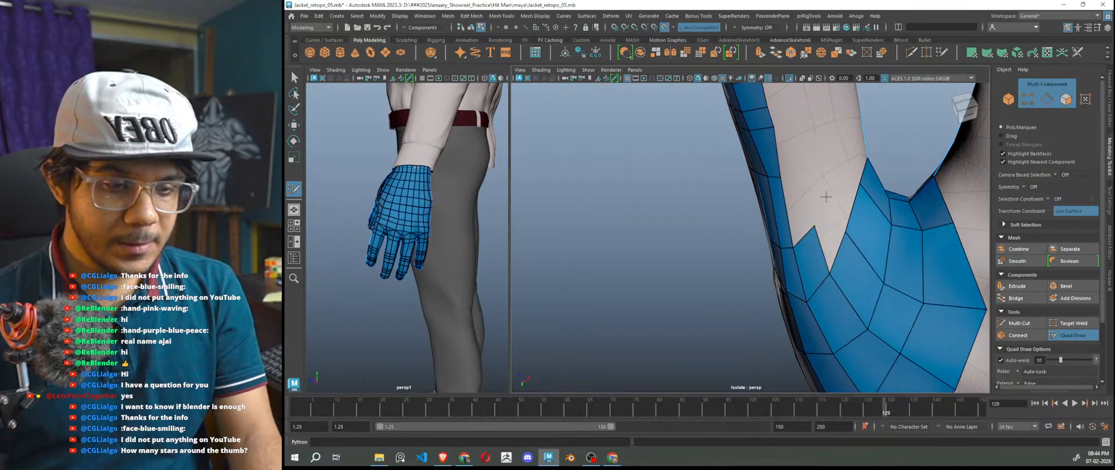
pyautogui.keyDown('shift'); pyautogui.click(829, 229); pyautogui.keyUp('shift')
pyautogui.hotkey('ctrl', 'z')
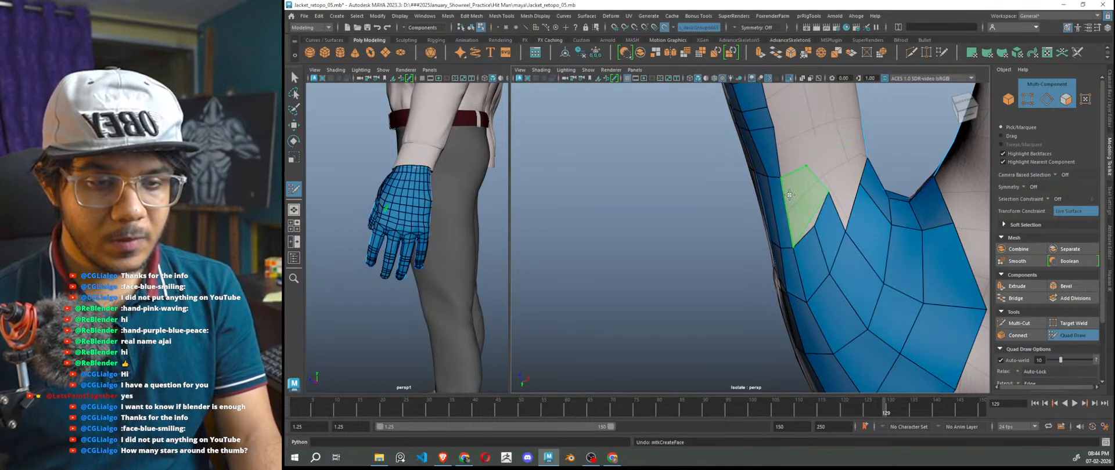
pyautogui.keyDown('shift'); pyautogui.click(791, 193); pyautogui.keyUp('shift')
pyautogui.keyDown('shift'); pyautogui.click(812, 177); pyautogui.keyUp('shift')
# - Bridge both side strips with quads across the base of the inner thumb gap
pyautogui.keyDown('alt'); pyautogui.moveTo(811, 177); pyautogui.dragTo(830, 220); pyautogui.keyUp('alt')
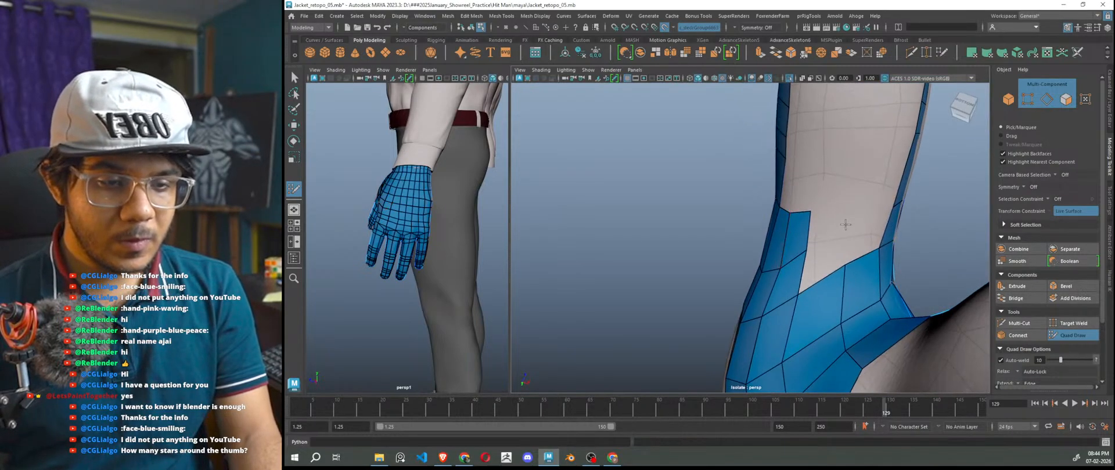
pyautogui.keyDown('shift'); pyautogui.click(828, 263); pyautogui.keyUp('shift')
pyautogui.keyDown('shift'); pyautogui.click(864, 236); pyautogui.keyUp('shift')
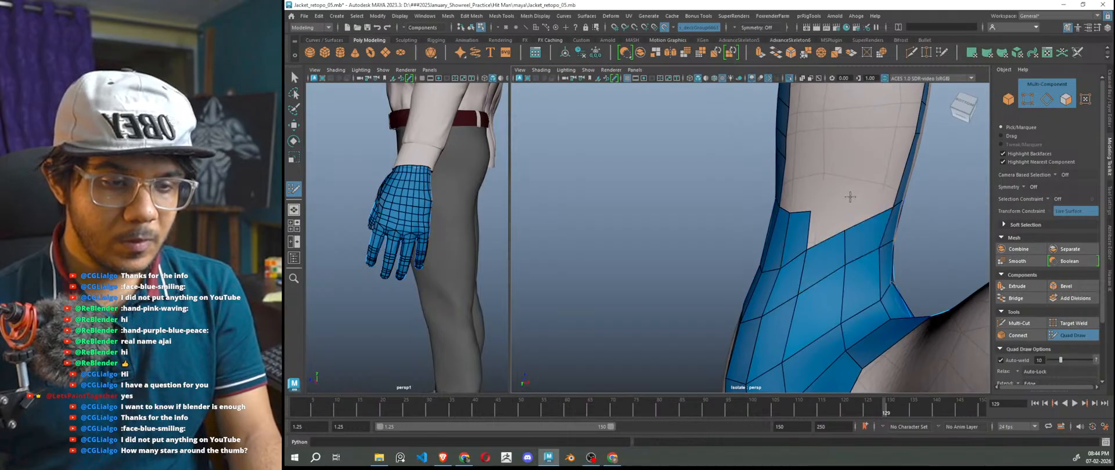
pyautogui.keyDown('shift'); pyautogui.click(832, 218); pyautogui.keyUp('shift')
pyautogui.keyDown('alt'); pyautogui.moveTo(852, 209); pyautogui.dragTo(864, 235); pyautogui.keyUp('alt')
pyautogui.keyDown('shift'); pyautogui.click(864, 235); pyautogui.keyUp('shift')
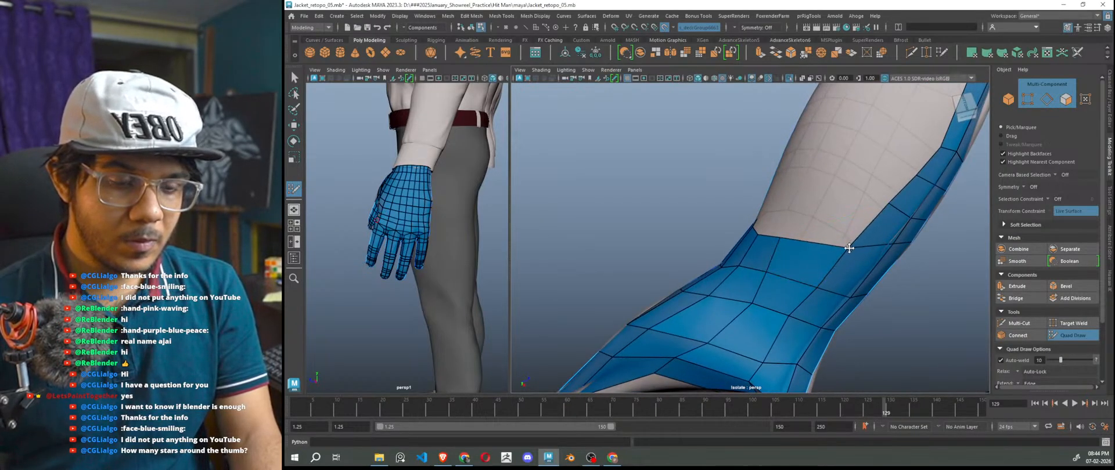
# - Add another row of quads across the inner thumb above the filled base
pyautogui.keyDown('alt'); pyautogui.moveTo(827, 261); pyautogui.dragTo(906, 209); pyautogui.keyUp('alt')
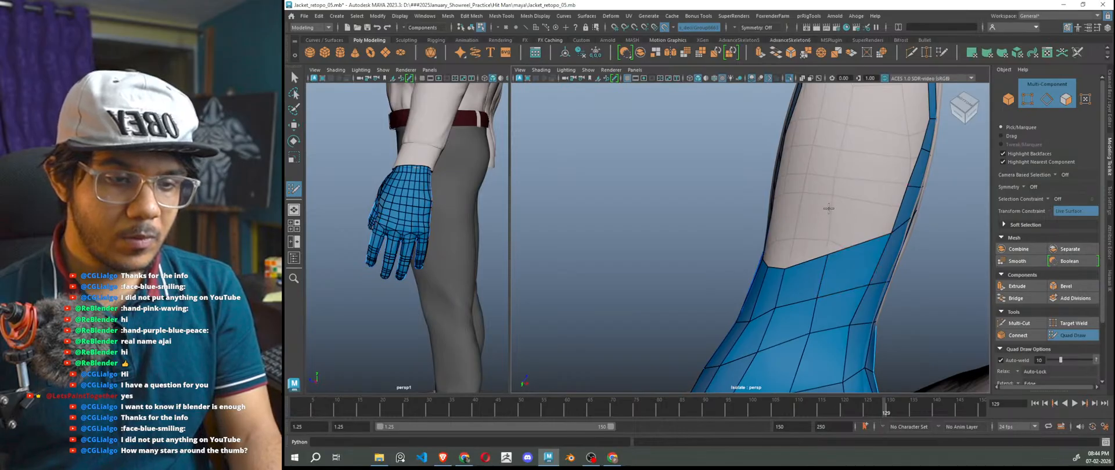
pyautogui.keyDown('alt'); pyautogui.moveTo(861, 215); pyautogui.dragTo(839, 201); pyautogui.keyUp('alt')
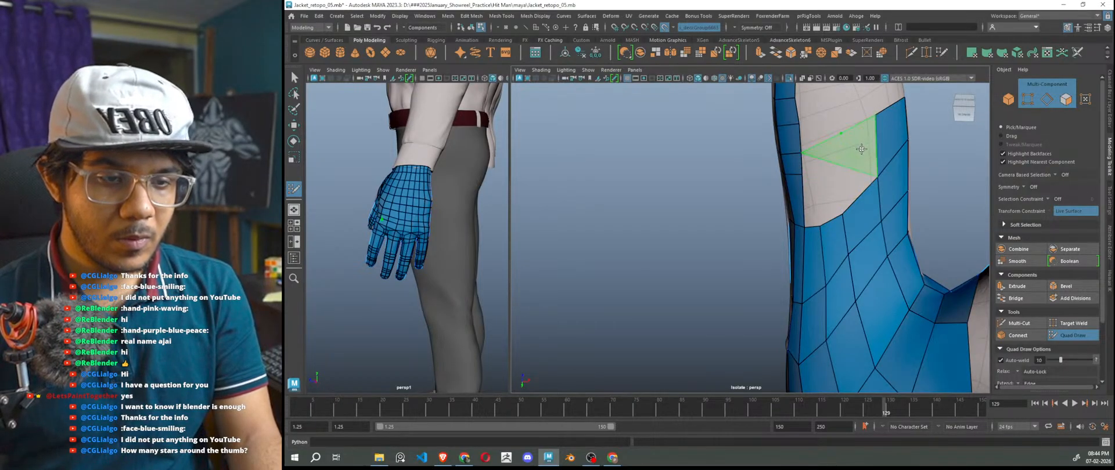
pyautogui.keyDown('shift'); pyautogui.click(863, 161); pyautogui.keyUp('shift')
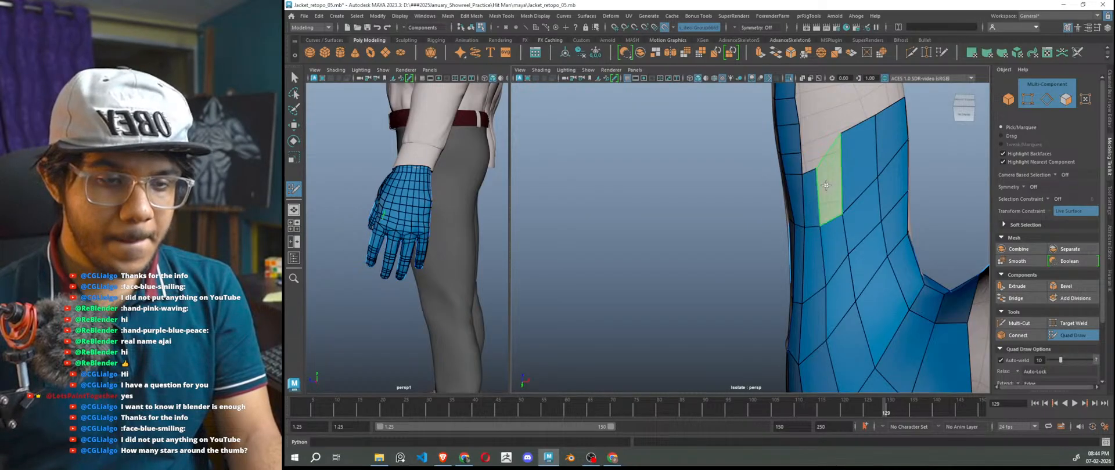
pyautogui.keyDown('shift'); pyautogui.click(829, 180); pyautogui.keyUp('shift')
pyautogui.moveTo(829, 180)
pyautogui.keyDown('alt'); pyautogui.mouseDown()
pyautogui.moveTo(813, 244)
pyautogui.moveTo(840, 164)
pyautogui.mouseUp(); pyautogui.keyUp('alt')
pyautogui.scroll(5, 807, 259)
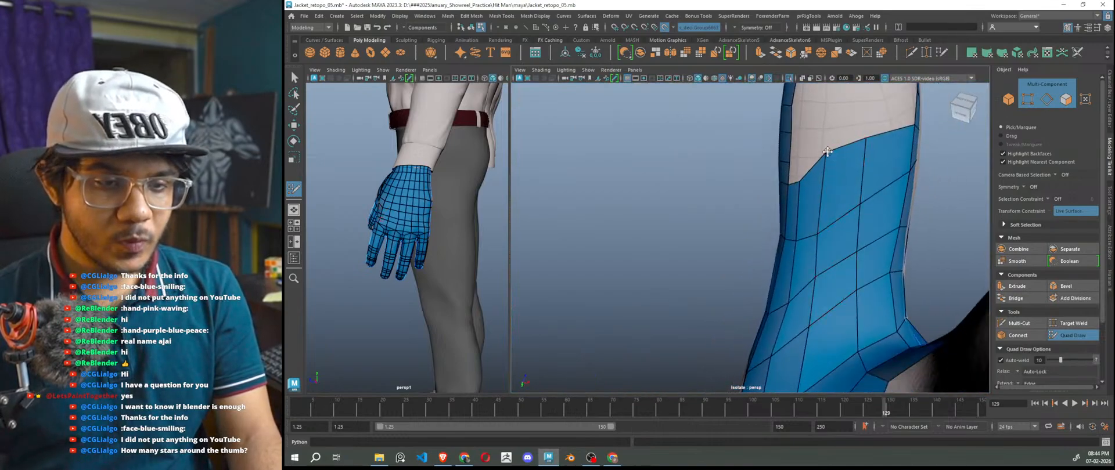
# - Relax the newly filled quads along the inner thumb to even out their spacing
pyautogui.moveTo(861, 193)
pyautogui.keyDown('alt'); pyautogui.mouseDown()
pyautogui.moveTo(954, 249)
pyautogui.moveTo(927, 248)
pyautogui.mouseUp(); pyautogui.keyUp('alt')
pyautogui.scroll(3, 927, 247)
pyautogui.moveTo(797, 226)
pyautogui.keyDown('shift'); pyautogui.mouseDown()
pyautogui.moveTo(817, 277)
pyautogui.moveTo(796, 239)
pyautogui.mouseUp(); pyautogui.keyUp('shift')
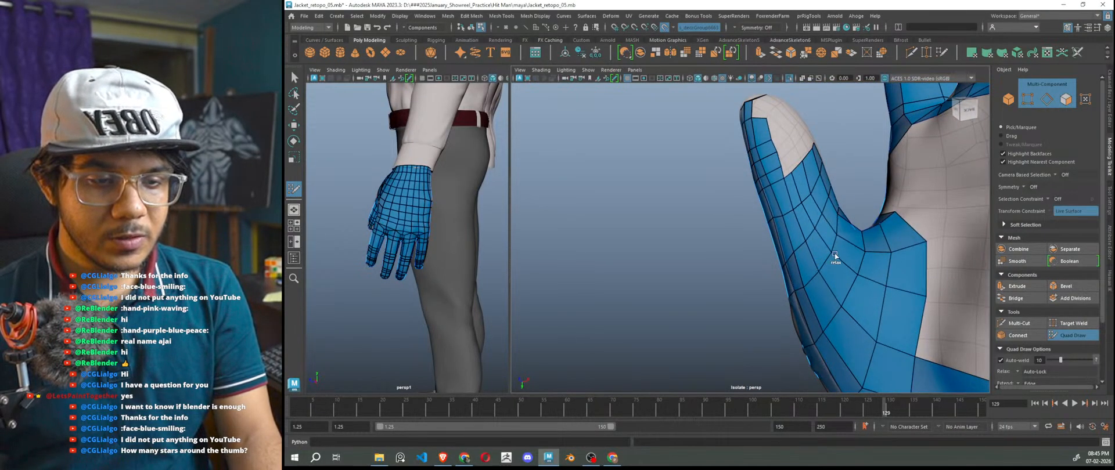
# - Add a quad at the thumb tip and fill quads down one side of the remaining inner thumb gap
pyautogui.scroll(-5, 871, 283)
pyautogui.keyDown('alt'); pyautogui.moveTo(873, 284); pyautogui.dragTo(844, 192); pyautogui.keyUp('alt')
pyautogui.moveTo(845, 154)
pyautogui.keyDown('alt'); pyautogui.mouseDown()
pyautogui.moveTo(840, 174)
pyautogui.moveTo(729, 250)
pyautogui.moveTo(832, 242)
pyautogui.mouseUp(); pyautogui.keyUp('alt')
pyautogui.keyDown('shift'); pyautogui.click(855, 131); pyautogui.keyUp('shift')
pyautogui.moveTo(841, 274)
pyautogui.keyDown('alt'); pyautogui.mouseDown()
pyautogui.moveTo(824, 224)
pyautogui.moveTo(829, 274)
pyautogui.moveTo(798, 280)
pyautogui.mouseUp(); pyautogui.keyUp('alt')
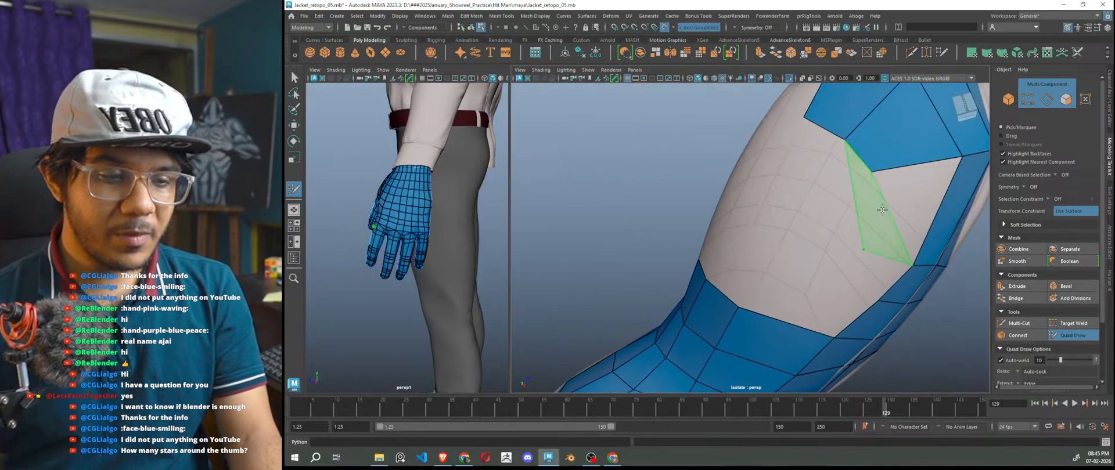
pyautogui.keyDown('shift'); pyautogui.click(881, 212); pyautogui.keyUp('shift')
pyautogui.keyDown('alt'); pyautogui.moveTo(881, 212); pyautogui.dragTo(881, 199); pyautogui.keyUp('alt')
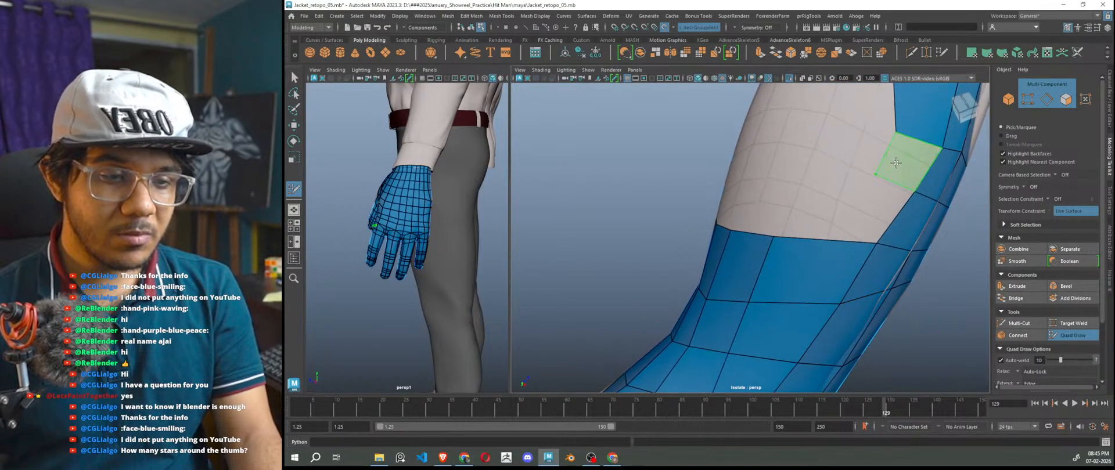
pyautogui.keyDown('shift'); pyautogui.click(894, 164); pyautogui.keyUp('shift')
pyautogui.keyDown('shift'); pyautogui.click(860, 210); pyautogui.keyUp('shift')
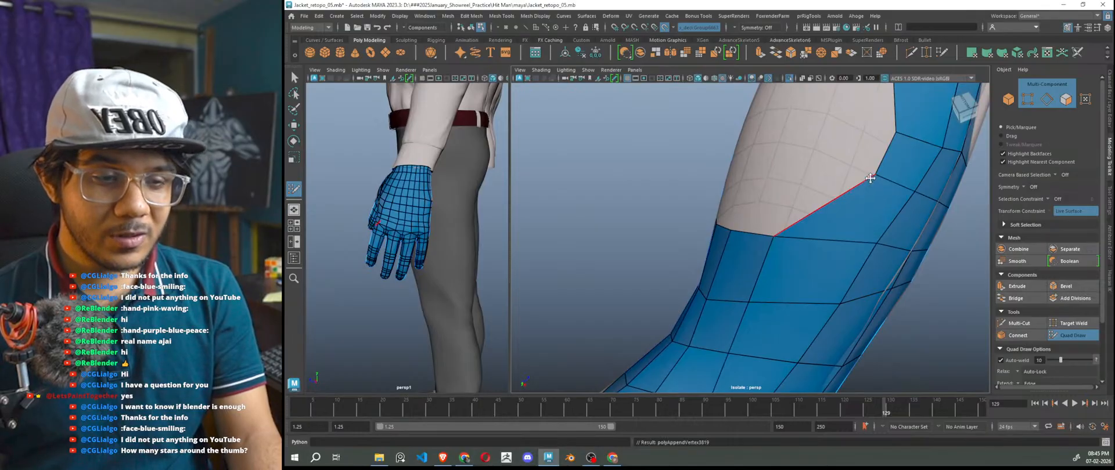
# - Reposition the border vertices along the lower edge of the inner thumb gap to even the quad rows
pyautogui.keyDown('shift'); pyautogui.click(851, 172); pyautogui.keyUp('shift')
pyautogui.keyDown('ctrl'); pyautogui.keyDown('shift'); pyautogui.click(790, 236); pyautogui.keyUp('shift'); pyautogui.keyUp('ctrl')
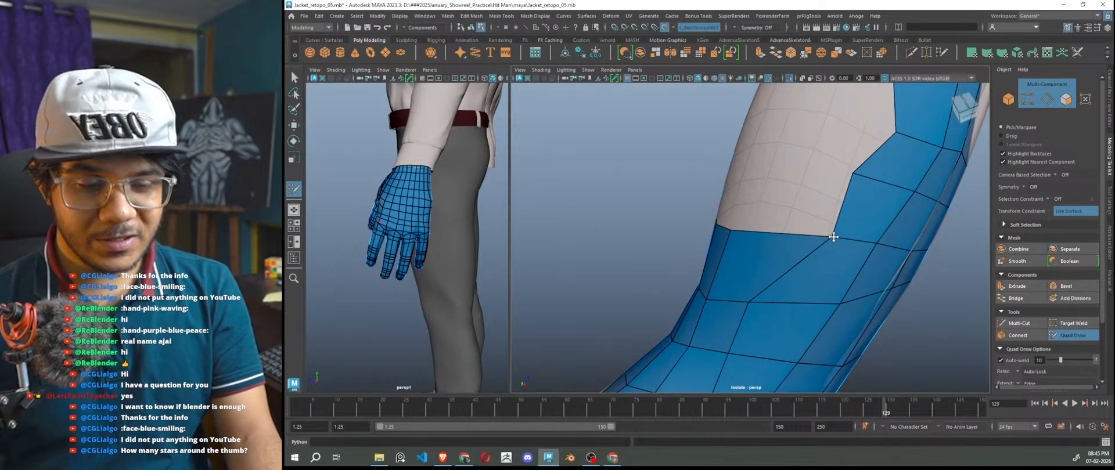
pyautogui.keyDown('ctrl'); pyautogui.keyDown('shift'); pyautogui.click(871, 172); pyautogui.keyUp('shift'); pyautogui.keyUp('ctrl')
pyautogui.moveTo(802, 297)
pyautogui.keyDown('alt'); pyautogui.mouseDown()
pyautogui.moveTo(833, 262)
pyautogui.moveTo(821, 241)
pyautogui.moveTo(833, 241)
pyautogui.mouseUp(); pyautogui.keyUp('alt')
pyautogui.moveTo(764, 299)
pyautogui.mouseDown()
pyautogui.moveTo(796, 298)
pyautogui.moveTo(834, 275)
pyautogui.moveTo(777, 247)
pyautogui.moveTo(794, 262)
pyautogui.mouseUp()
pyautogui.scroll(-5, 829, 256)
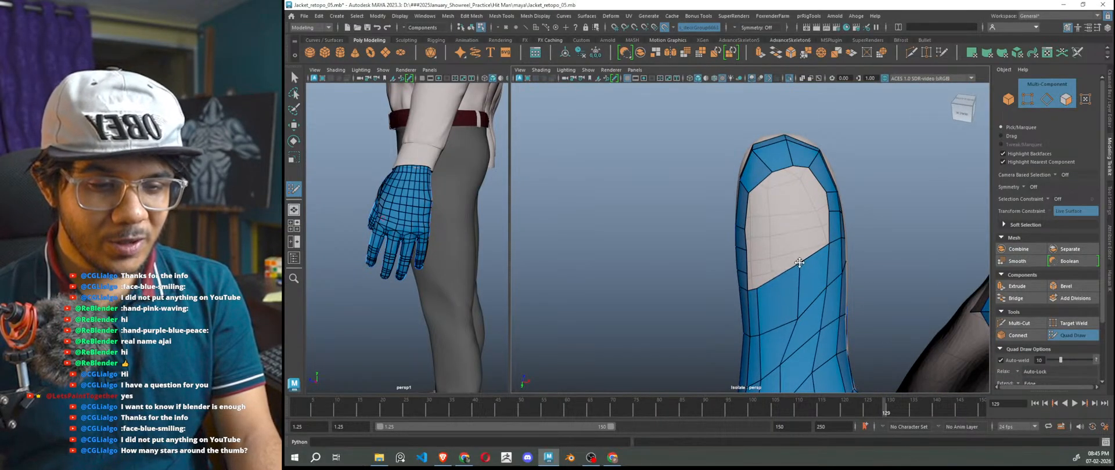
# - Fill the upper part of the inner thumb gap with quads around the inside of the tip
pyautogui.keyDown('alt'); pyautogui.moveTo(800, 263); pyautogui.dragTo(795, 277); pyautogui.keyUp('alt')
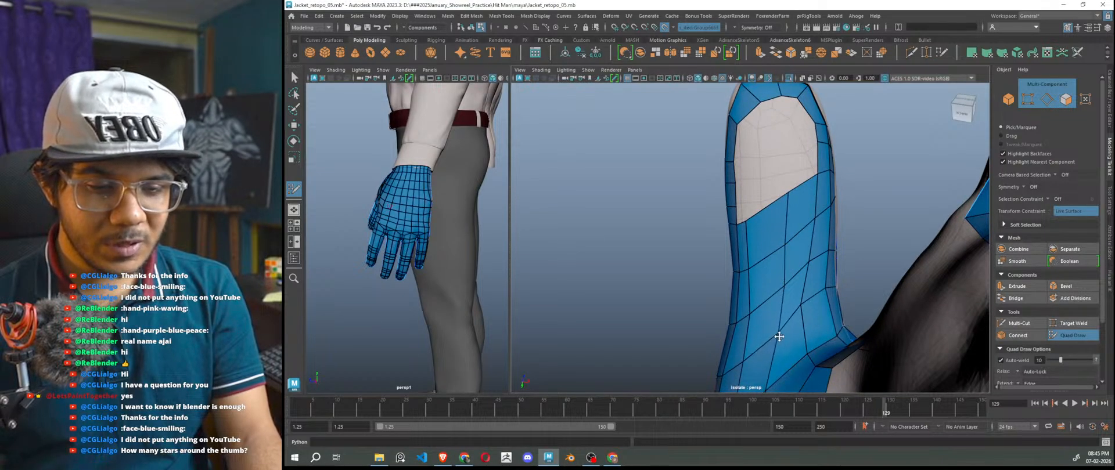
pyautogui.keyDown('alt'); pyautogui.moveTo(791, 350); pyautogui.dragTo(792, 329); pyautogui.keyUp('alt')
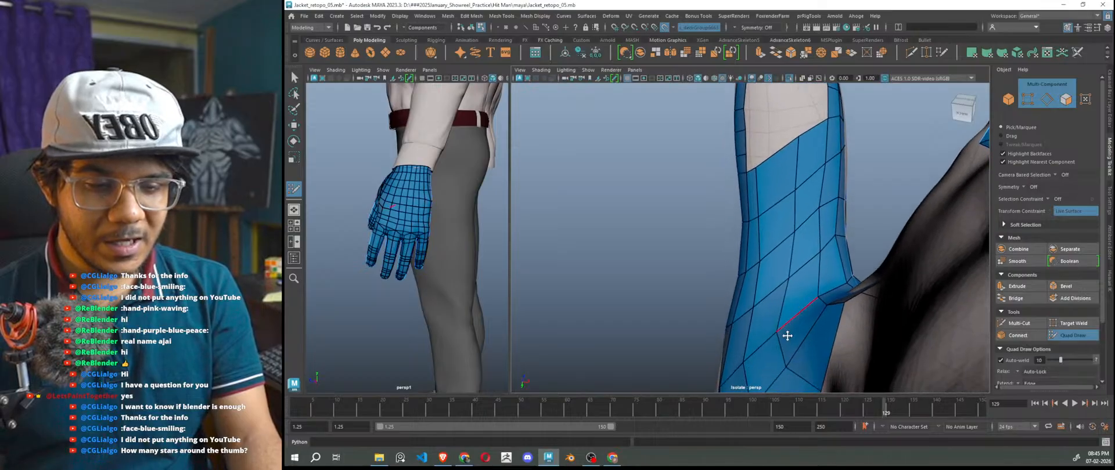
pyautogui.keyDown('alt'); pyautogui.moveTo(801, 299); pyautogui.dragTo(808, 164); pyautogui.keyUp('alt')
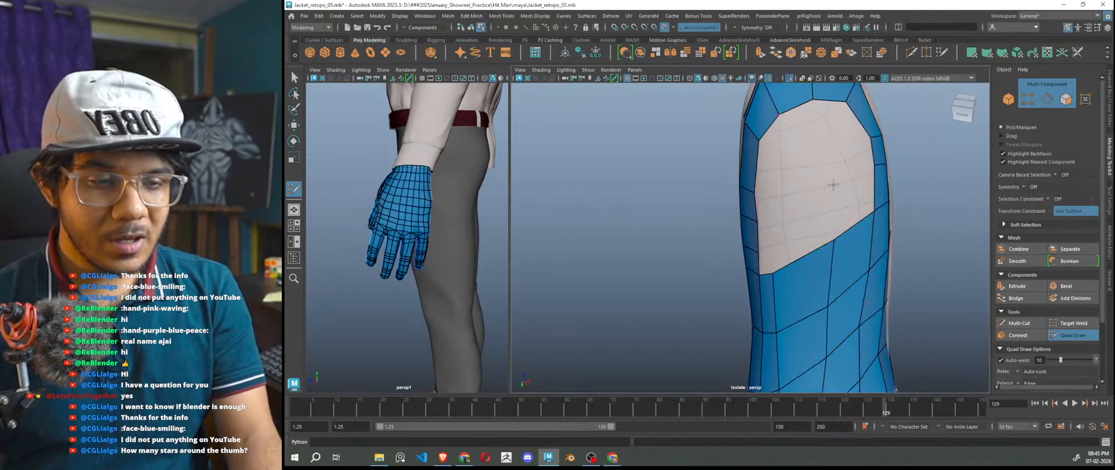
pyautogui.keyDown('shift'); pyautogui.click(848, 197); pyautogui.keyUp('shift')
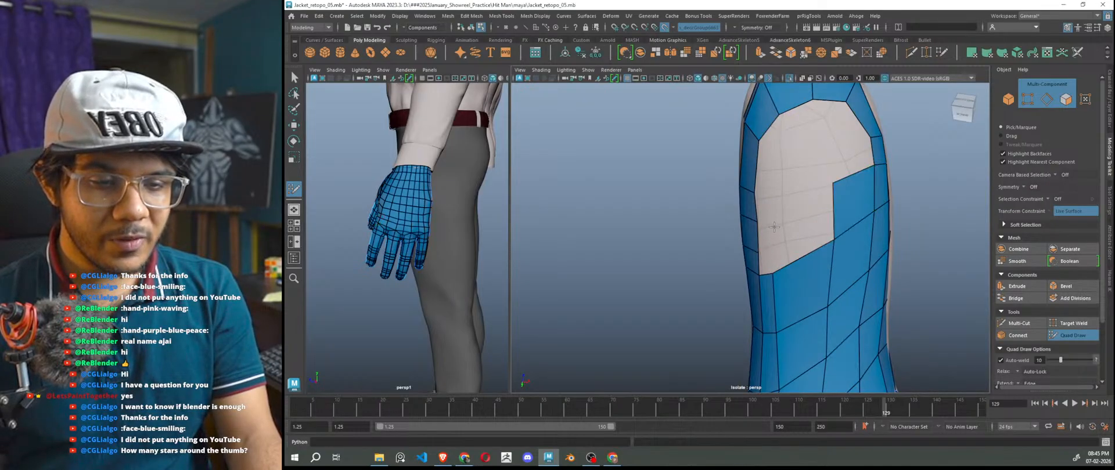
pyautogui.keyDown('alt'); pyautogui.moveTo(836, 152); pyautogui.dragTo(819, 217, button='middle'); pyautogui.keyUp('alt')
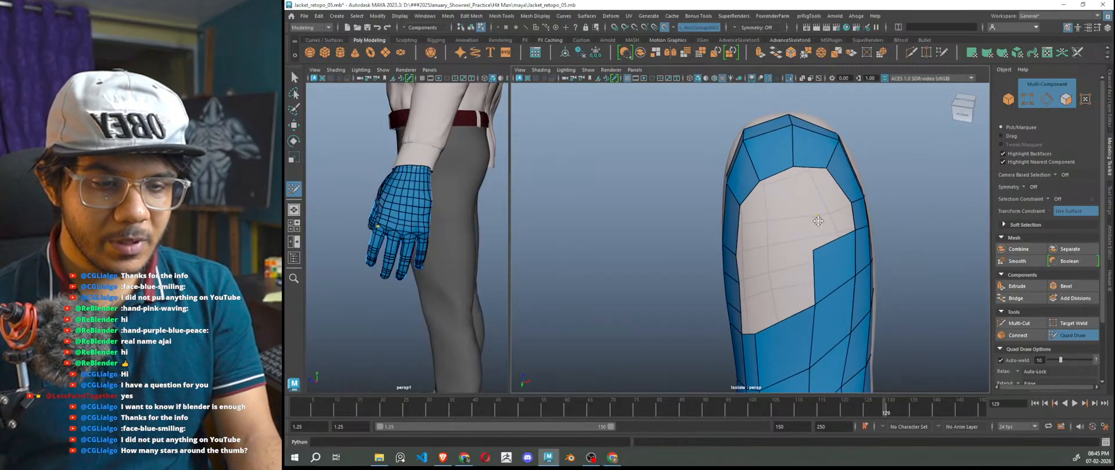
pyautogui.keyDown('shift'); pyautogui.click(820, 220); pyautogui.keyUp('shift')
pyautogui.keyDown('shift'); pyautogui.click(823, 192); pyautogui.keyUp('shift')
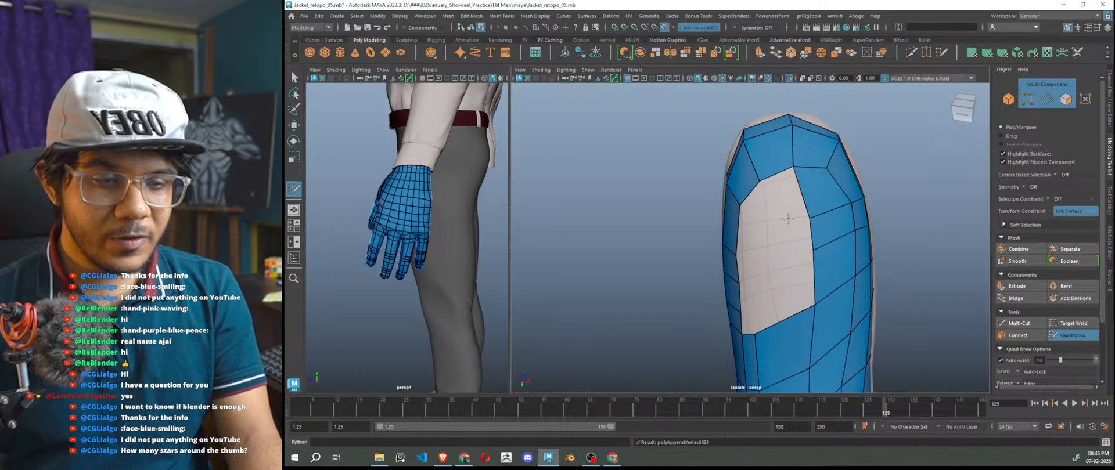
pyautogui.keyDown('shift'); pyautogui.click(781, 202); pyautogui.keyUp('shift')
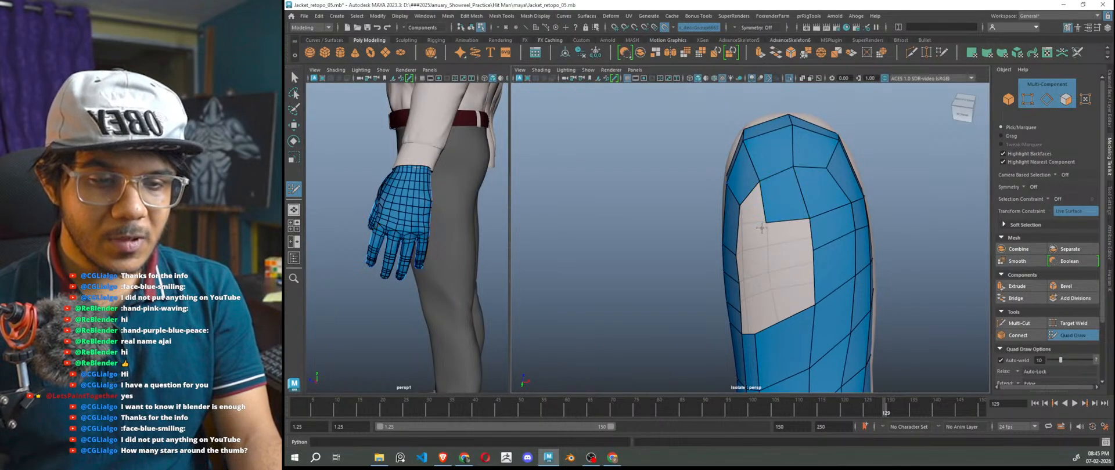
pyautogui.keyDown('shift'); pyautogui.click(750, 226); pyautogui.keyUp('shift')
pyautogui.keyDown('shift'); pyautogui.click(762, 231); pyautogui.keyUp('shift')
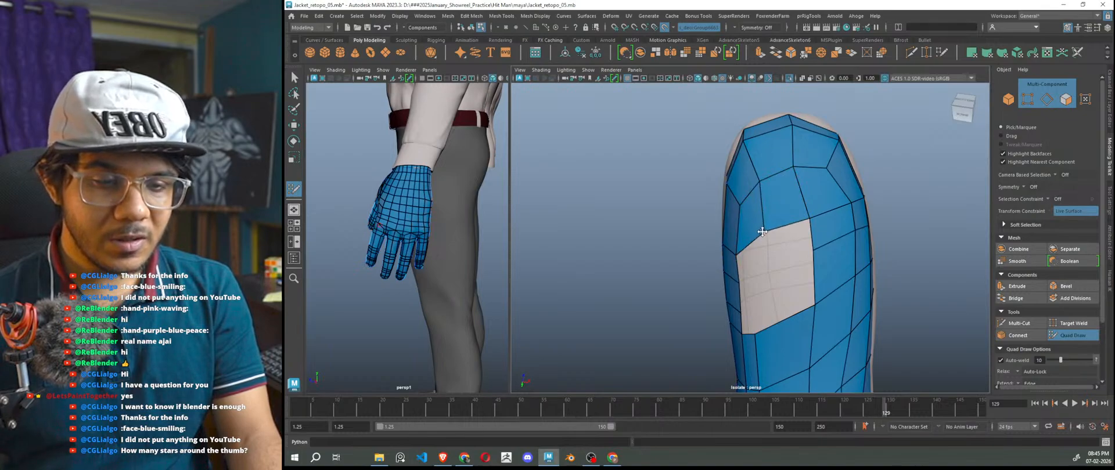
# - Fill the remaining middle and side openings of the inner thumb with quads and adjust the filled area
pyautogui.keyDown('shift'); pyautogui.click(785, 249); pyautogui.keyUp('shift')
pyautogui.keyDown('shift'); pyautogui.click(782, 297); pyautogui.keyUp('shift')
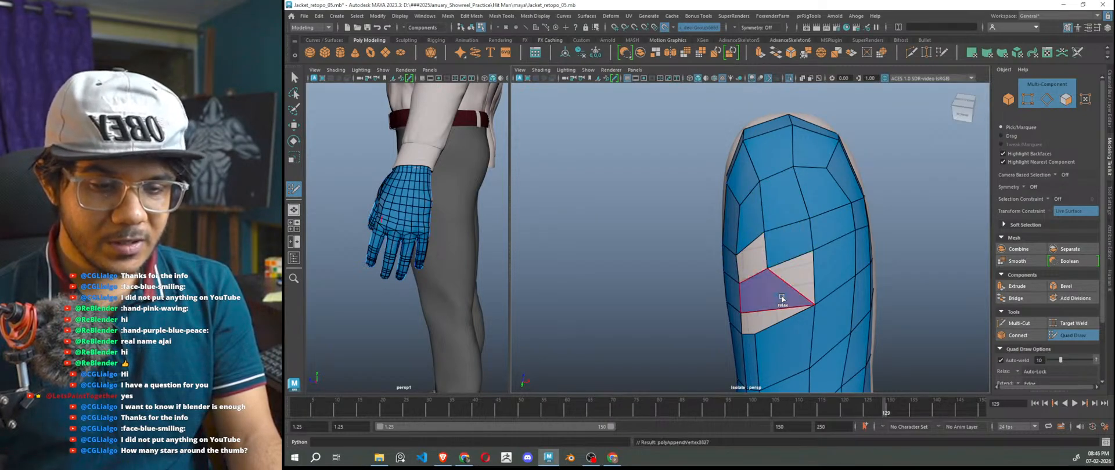
pyautogui.hotkey('ctrl', 'z')
pyautogui.keyDown('shift'); pyautogui.click(798, 293); pyautogui.keyUp('shift')
pyautogui.keyDown('alt'); pyautogui.moveTo(797, 299); pyautogui.dragTo(828, 304); pyautogui.keyUp('alt')
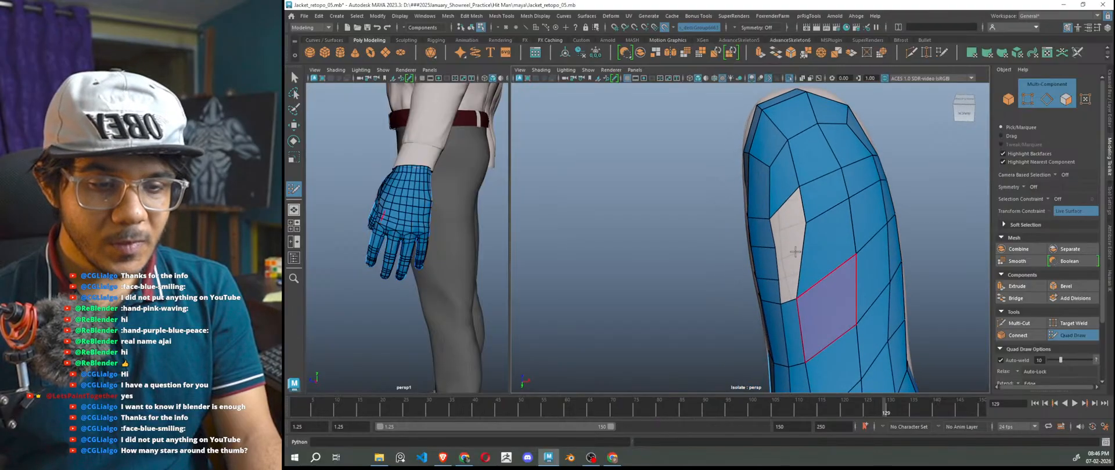
pyautogui.keyDown('shift'); pyautogui.click(788, 222); pyautogui.keyUp('shift')
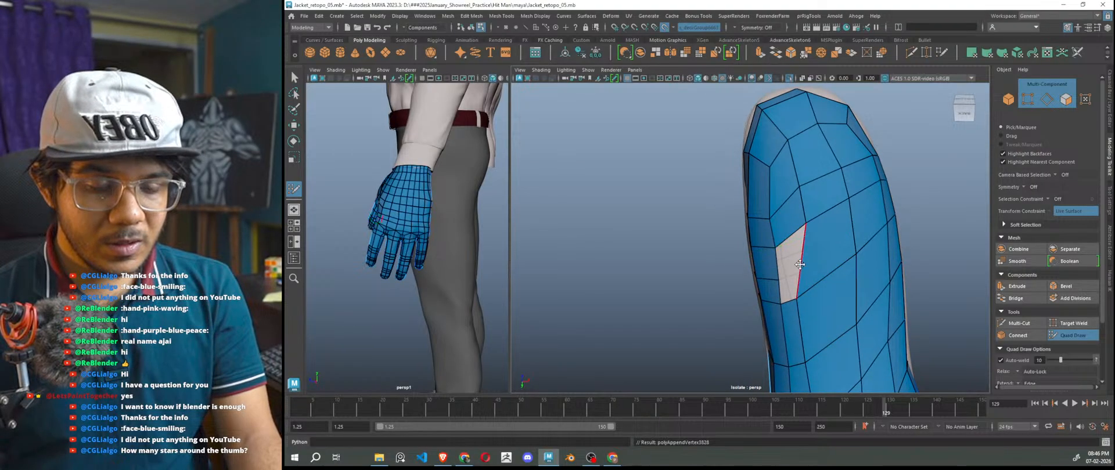
pyautogui.keyDown('shift'); pyautogui.click(783, 285); pyautogui.keyUp('shift')
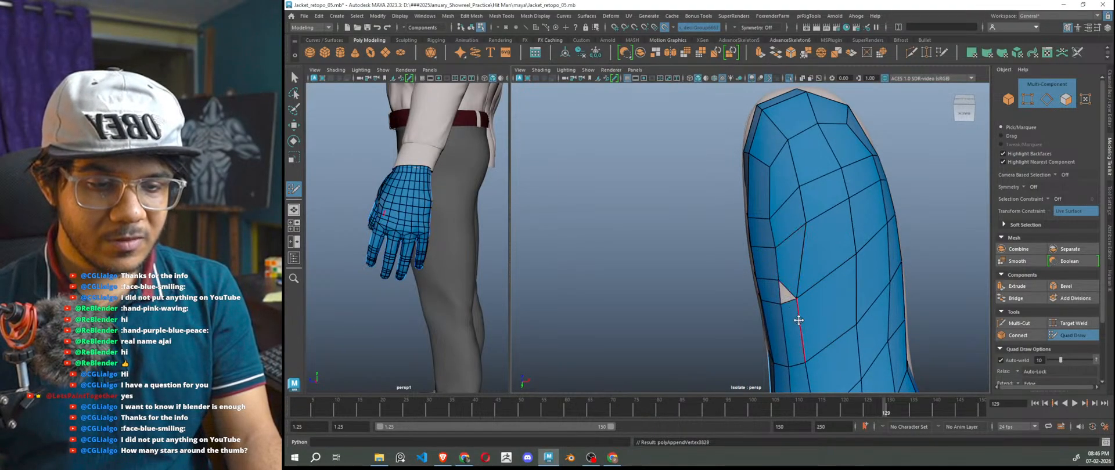
pyautogui.keyDown('alt'); pyautogui.moveTo(798, 320); pyautogui.dragTo(811, 314); pyautogui.keyUp('alt')
pyautogui.moveTo(822, 262)
pyautogui.mouseDown()
pyautogui.moveTo(838, 242)
pyautogui.moveTo(836, 290)
pyautogui.moveTo(856, 319)
pyautogui.moveTo(936, 336)
pyautogui.moveTo(804, 266)
pyautogui.moveTo(846, 182)
pyautogui.mouseUp()
# - Delete the block of faces beside the thumb web at the base of the index finger side
pyautogui.keyDown('alt'); pyautogui.moveTo(871, 297); pyautogui.dragTo(746, 282); pyautogui.keyUp('alt')
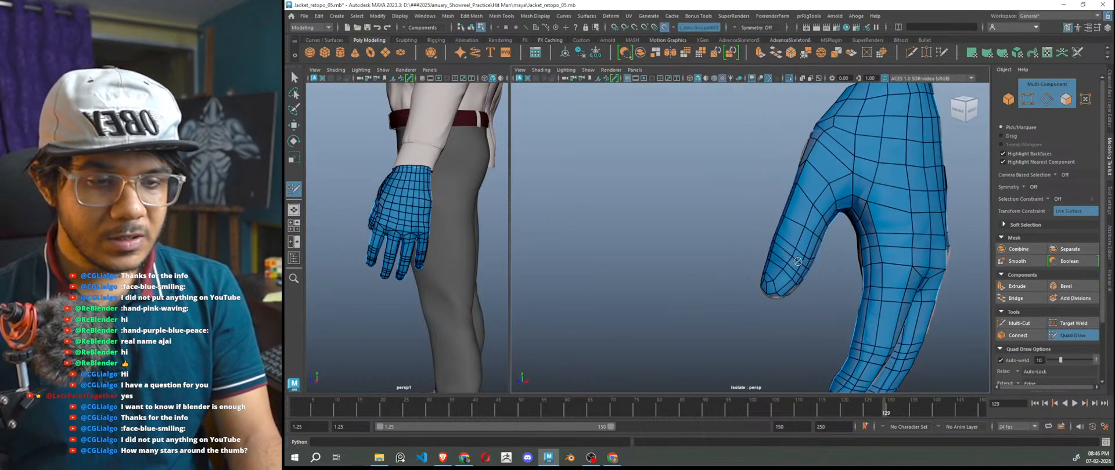
pyautogui.keyDown('alt'); pyautogui.moveTo(798, 262); pyautogui.dragTo(730, 310, button='middle'); pyautogui.keyUp('alt')
pyautogui.keyDown('alt'); pyautogui.moveTo(730, 310); pyautogui.dragTo(790, 241, button='right'); pyautogui.keyUp('alt')
pyautogui.scroll(-3, 837, 286)
pyautogui.keyDown('alt'); pyautogui.moveTo(837, 286); pyautogui.dragTo(806, 279); pyautogui.keyUp('alt')
pyautogui.scroll(5, 801, 274)
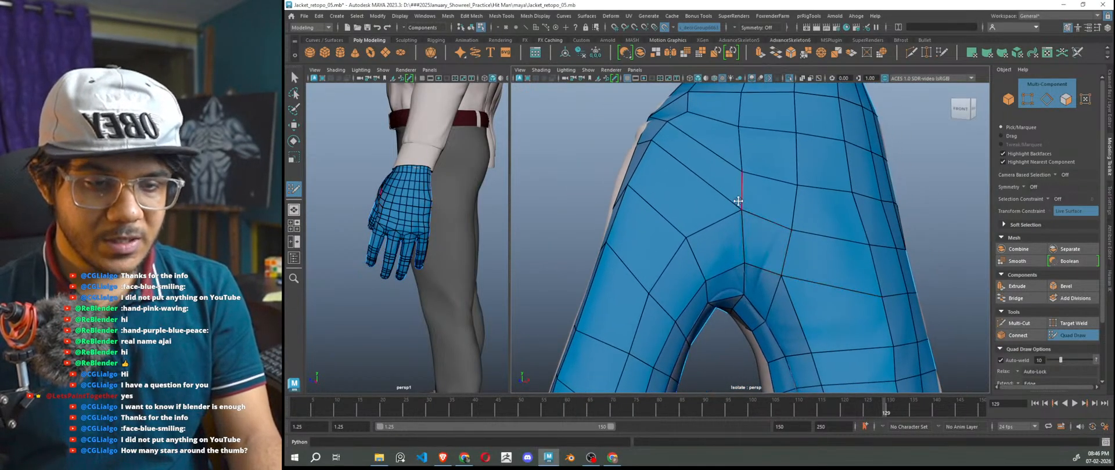
pyautogui.keyDown('ctrl'); pyautogui.keyDown('shift'); pyautogui.click(813, 270); pyautogui.keyUp('shift'); pyautogui.keyUp('ctrl')
pyautogui.keyDown('ctrl'); pyautogui.keyDown('shift'); pyautogui.click(804, 301); pyautogui.keyUp('shift'); pyautogui.keyUp('ctrl')
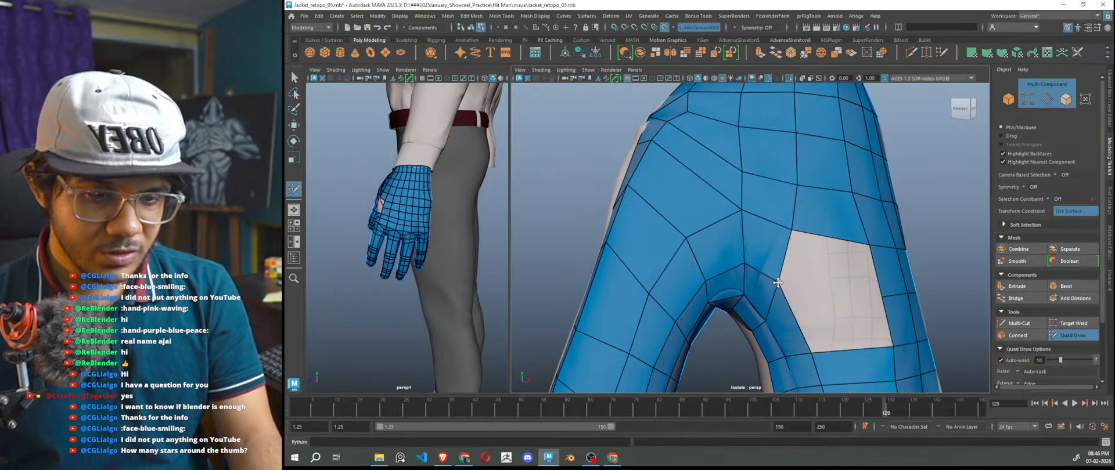
# - Pull the border vertices beside the thumb web into the gap, add an edge loop below it and fill a quad
pyautogui.moveTo(778, 283); pyautogui.dragTo(799, 290)
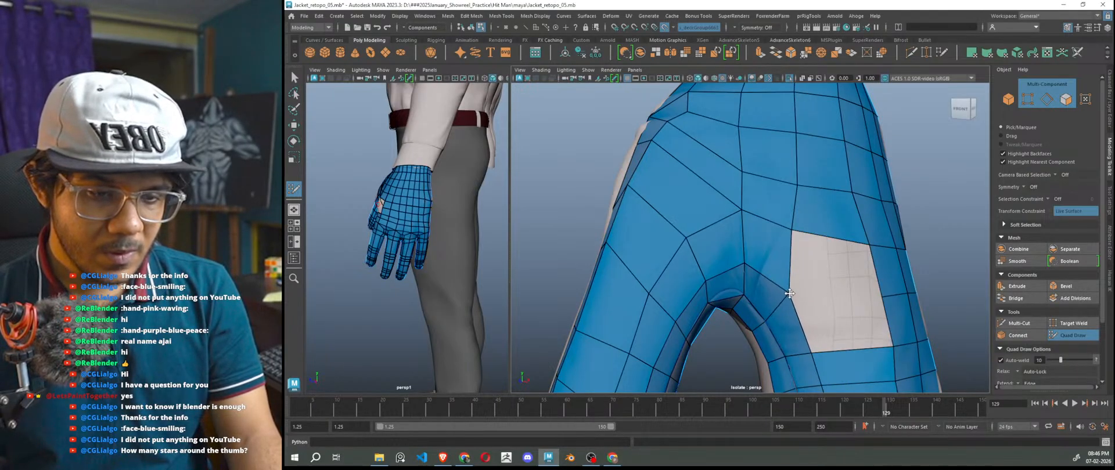
pyautogui.moveTo(794, 243); pyautogui.dragTo(822, 295)
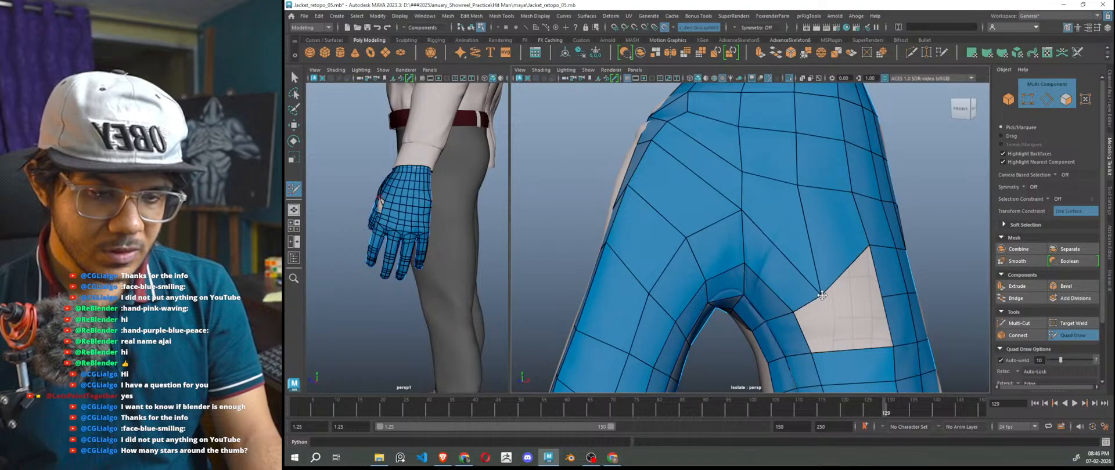
pyautogui.keyDown('ctrl'); pyautogui.click(848, 356); pyautogui.keyUp('ctrl')
pyautogui.keyDown('shift'); pyautogui.click(821, 330); pyautogui.keyUp('shift')
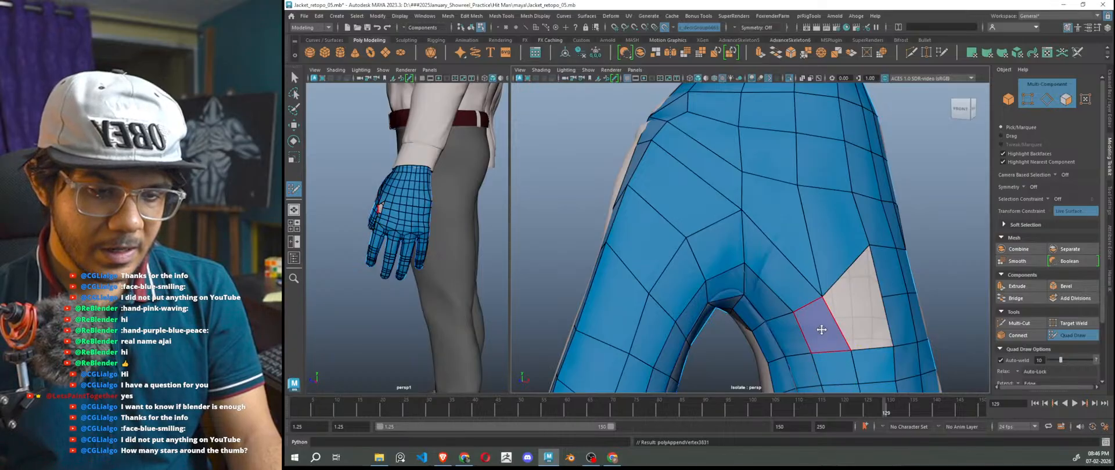
pyautogui.scroll(-3, 820, 326)
pyautogui.moveTo(794, 272); pyautogui.dragTo(791, 254)
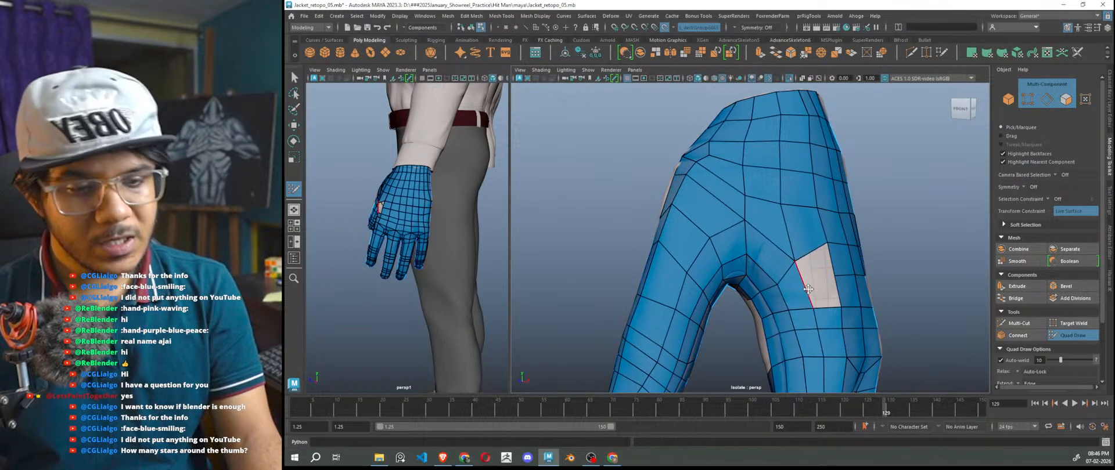
# - Delete the stretched faces above the thumb web gap and fill its inner side with evenly shaped quads
pyautogui.scroll(3, 794, 259)
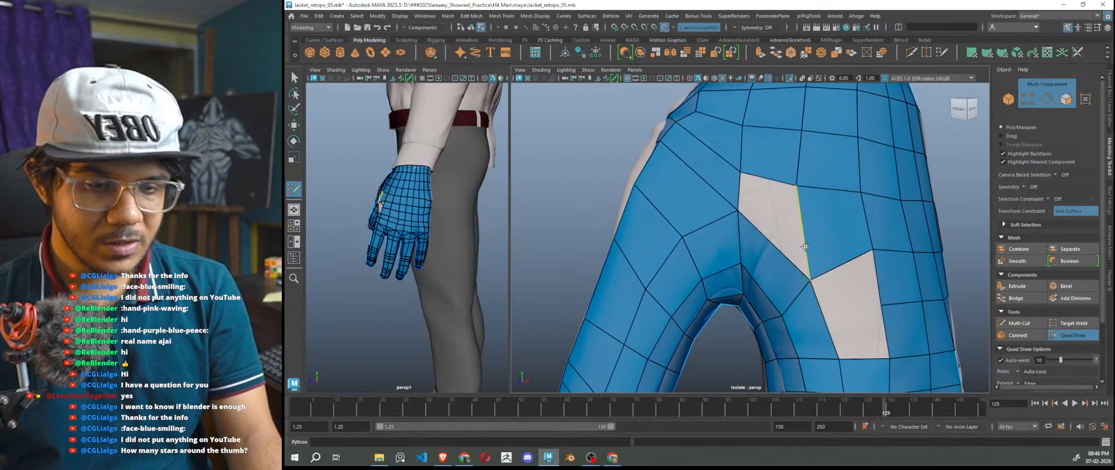
pyautogui.keyDown('ctrl'); pyautogui.keyDown('shift'); pyautogui.click(791, 238); pyautogui.keyUp('shift'); pyautogui.keyUp('ctrl')
pyautogui.keyDown('ctrl'); pyautogui.keyDown('shift'); pyautogui.click(816, 252); pyautogui.keyUp('shift'); pyautogui.keyUp('ctrl')
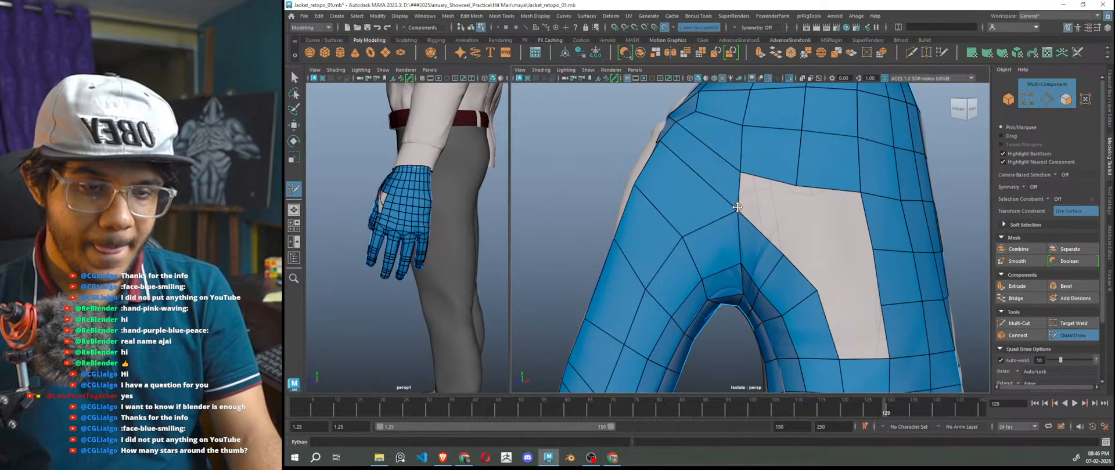
pyautogui.keyDown('shift'); pyautogui.click(769, 200); pyautogui.keyUp('shift')
pyautogui.keyDown('shift'); pyautogui.click(796, 236); pyautogui.keyUp('shift')
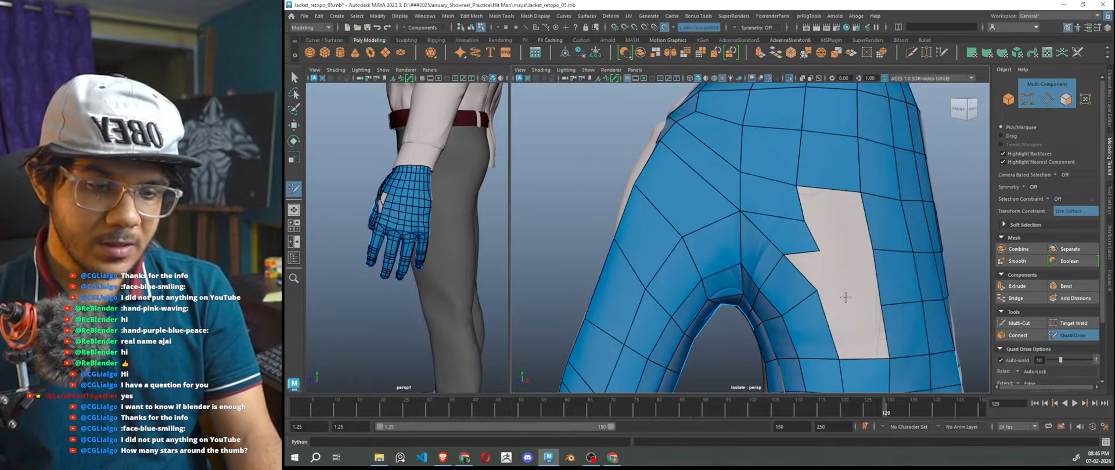
pyautogui.keyDown('shift'); pyautogui.click(823, 274); pyautogui.keyUp('shift')
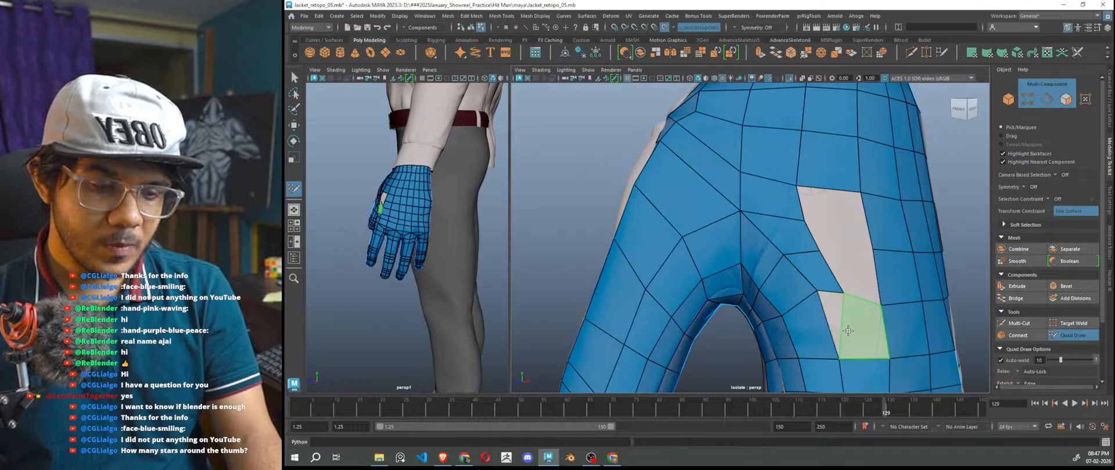
# - Weld the inner border vertices of the gap beside the thumb web onto its opposite border
pyautogui.moveTo(841, 297); pyautogui.dragTo(880, 304)
pyautogui.moveTo(822, 249)
pyautogui.mouseDown()
pyautogui.moveTo(877, 251)
pyautogui.moveTo(868, 251)
pyautogui.mouseUp()
pyautogui.hotkey('ctrl', 'z')
pyautogui.moveTo(809, 217); pyautogui.dragTo(866, 219)
pyautogui.hotkey('ctrl', 'z')
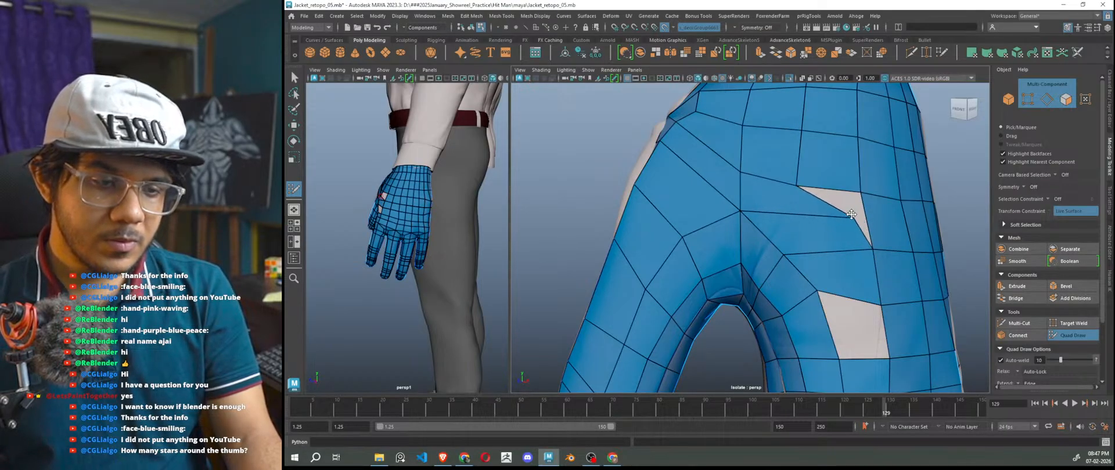
# - Add an edge loop beside the remaining sliver above the thumb web and close the sliver by merging its vertices
pyautogui.keyDown('ctrl'); pyautogui.click(871, 221); pyautogui.keyUp('ctrl')
pyautogui.moveTo(850, 221); pyautogui.dragTo(866, 221)
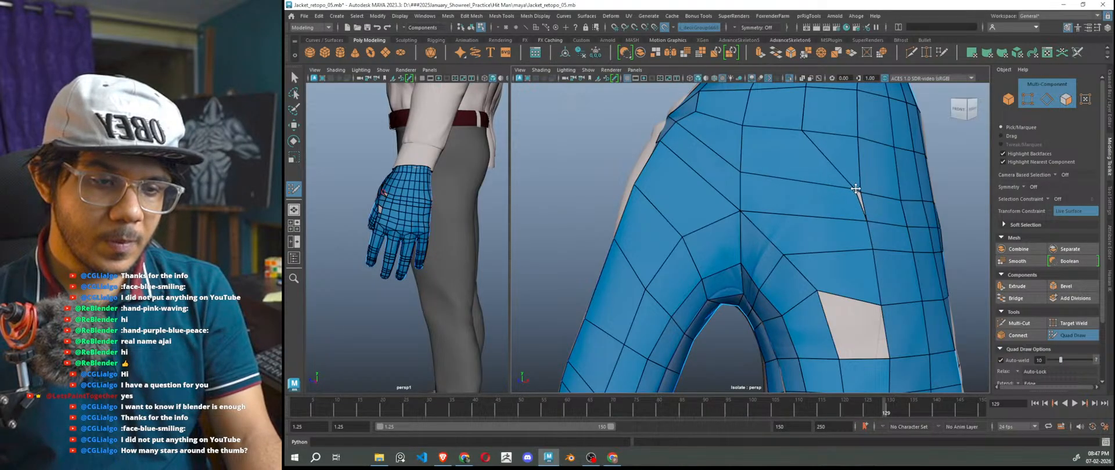
pyautogui.keyDown('ctrl'); pyautogui.keyDown('shift'); pyautogui.click(855, 205); pyautogui.keyUp('shift'); pyautogui.keyUp('ctrl')
pyautogui.keyDown('ctrl'); pyautogui.keyDown('shift'); pyautogui.click(848, 232); pyautogui.keyUp('shift'); pyautogui.keyUp('ctrl')
pyautogui.keyDown('alt'); pyautogui.moveTo(849, 232); pyautogui.dragTo(822, 174); pyautogui.keyUp('alt')
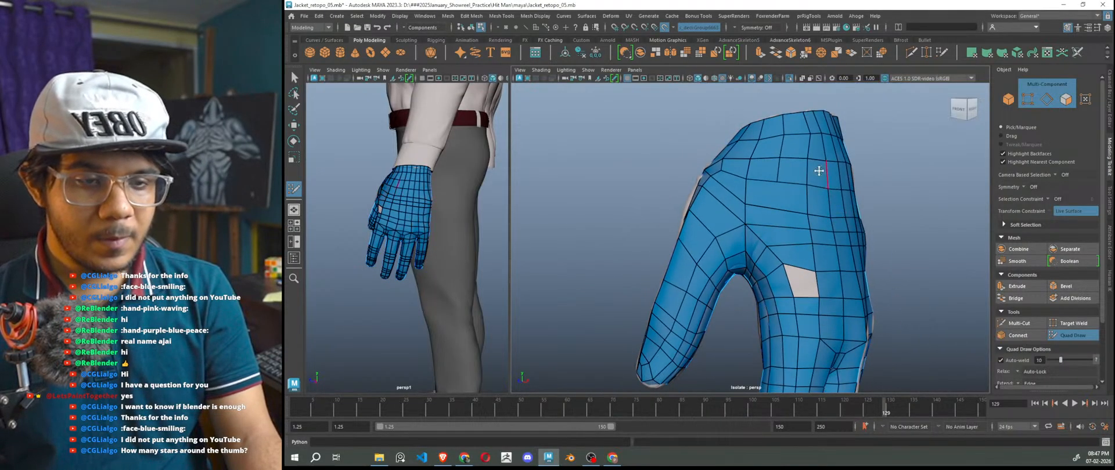
pyautogui.scroll(4, 801, 231)
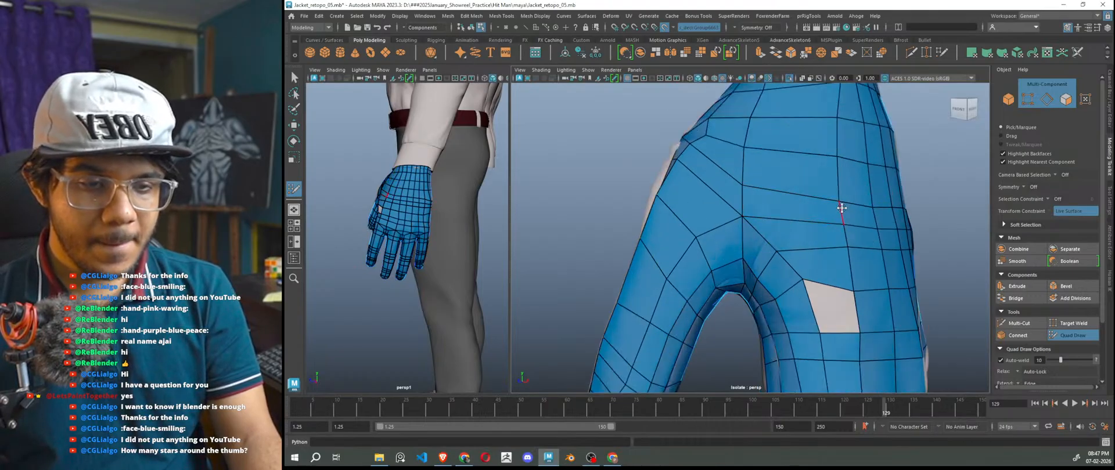
# - Relax the faces around the thumb web and fill the last opening below them with a quad
pyautogui.keyDown('shift'); pyautogui.moveTo(811, 233); pyautogui.dragTo(808, 172); pyautogui.keyUp('shift')
pyautogui.keyDown('alt'); pyautogui.moveTo(828, 221); pyautogui.dragTo(809, 227); pyautogui.keyUp('alt')
pyautogui.keyDown('alt'); pyautogui.moveTo(809, 227); pyautogui.dragTo(777, 295, button='middle'); pyautogui.keyUp('alt')
pyautogui.moveTo(809, 213)
pyautogui.keyDown('shift'); pyautogui.mouseDown()
pyautogui.moveTo(801, 176)
pyautogui.moveTo(779, 194)
pyautogui.moveTo(764, 276)
pyautogui.moveTo(798, 281)
pyautogui.moveTo(817, 258)
pyautogui.moveTo(832, 297)
pyautogui.moveTo(791, 263)
pyautogui.moveTo(757, 307)
pyautogui.moveTo(825, 316)
pyautogui.mouseUp(); pyautogui.keyUp('shift')
pyautogui.scroll(-4, 792, 302)
pyautogui.scroll(4, 807, 302)
pyautogui.keyDown('alt'); pyautogui.moveTo(796, 294); pyautogui.dragTo(788, 233, button='middle'); pyautogui.keyUp('alt')
pyautogui.keyDown('shift'); pyautogui.click(776, 293); pyautogui.keyUp('shift')
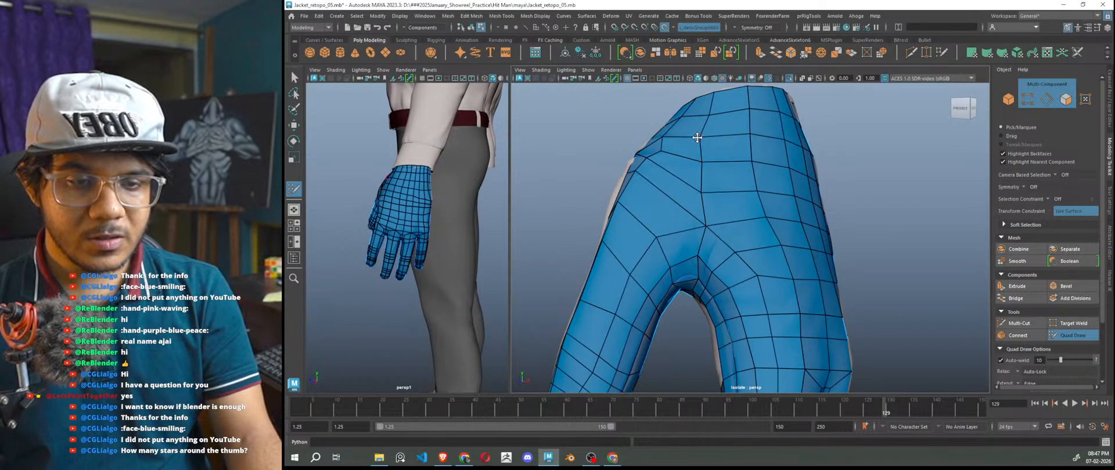
# - Examine the reworked thumb web and the open palm area from several angles
pyautogui.scroll(-5, 704, 146)
pyautogui.keyDown('alt'); pyautogui.moveTo(749, 242); pyautogui.dragTo(766, 269); pyautogui.keyUp('alt')
pyautogui.scroll(4, 738, 239)
pyautogui.scroll(3, 765, 268)
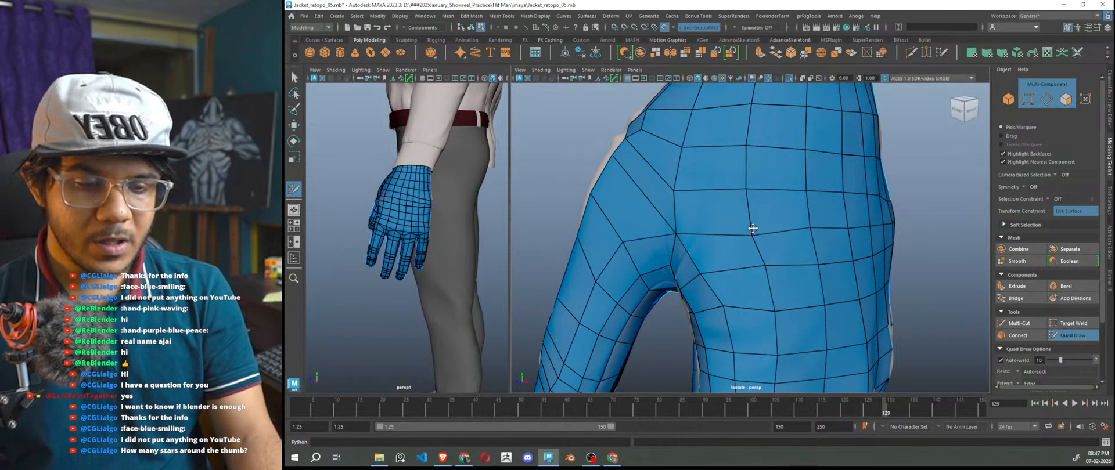
pyautogui.moveTo(759, 246)
pyautogui.keyDown('alt'); pyautogui.mouseDown()
pyautogui.moveTo(767, 237)
pyautogui.moveTo(787, 250)
pyautogui.moveTo(706, 217)
pyautogui.mouseUp(); pyautogui.keyUp('alt')
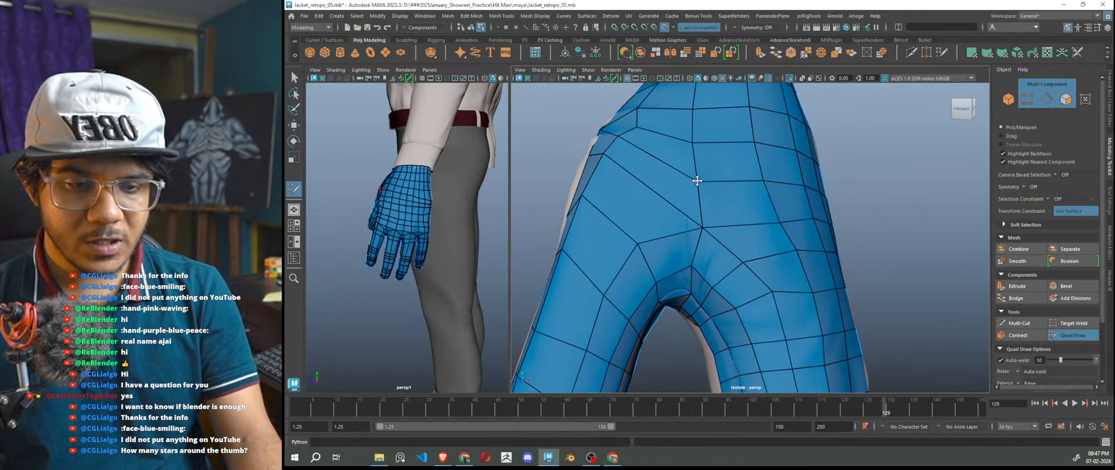
pyautogui.scroll(-8, 712, 254)
pyautogui.keyDown('alt'); pyautogui.moveTo(767, 267); pyautogui.dragTo(637, 281); pyautogui.keyUp('alt')
pyautogui.scroll(5, 692, 228)
pyautogui.scroll(2, 691, 229)
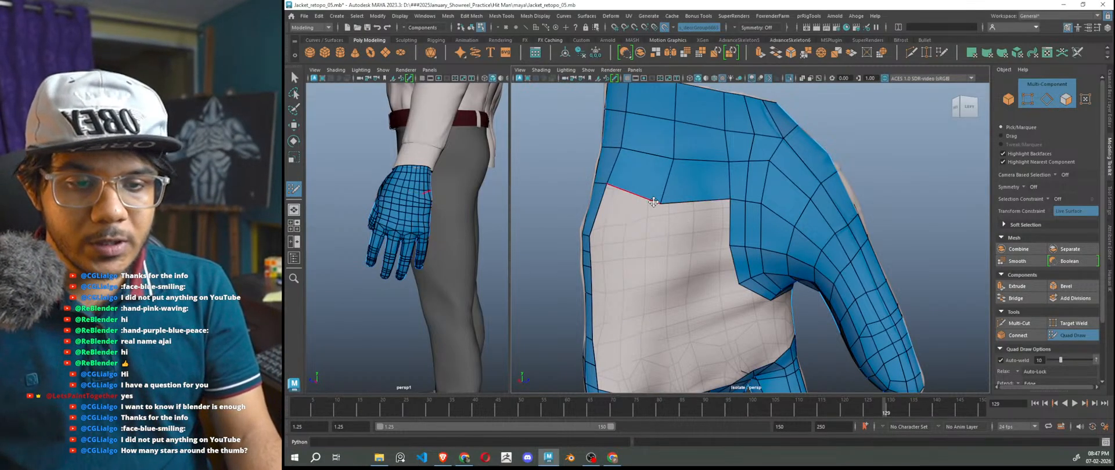
# - Fill a row of quads across the palm directly above the finger bases
pyautogui.scroll(-5, 662, 209)
pyautogui.moveTo(683, 246)
pyautogui.keyDown('alt'); pyautogui.mouseDown()
pyautogui.moveTo(715, 273)
pyautogui.moveTo(687, 290)
pyautogui.moveTo(717, 270)
pyautogui.moveTo(724, 249)
pyautogui.moveTo(683, 247)
pyautogui.moveTo(693, 252)
pyautogui.moveTo(641, 275)
pyautogui.mouseUp(); pyautogui.keyUp('alt')
pyautogui.scroll(5, 731, 253)
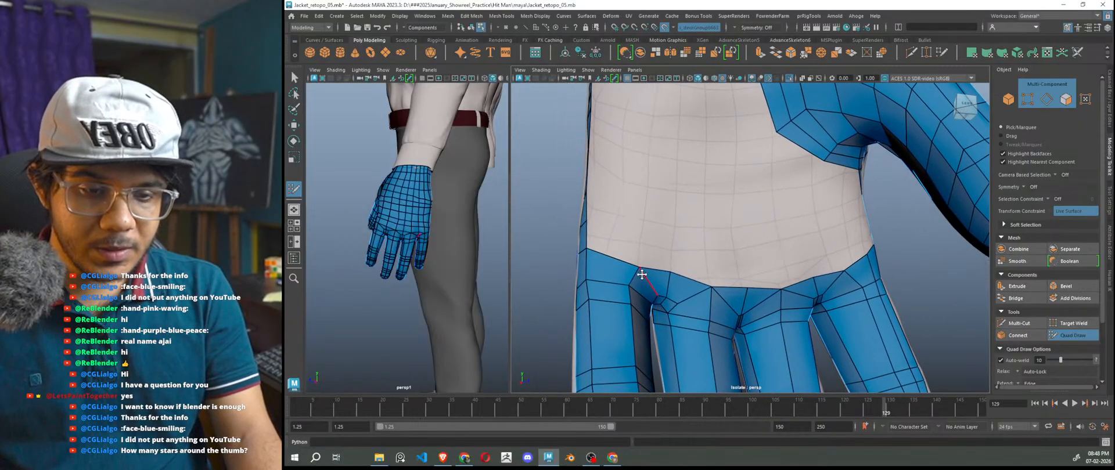
pyautogui.keyDown('shift'); pyautogui.click(628, 234); pyautogui.keyUp('shift')
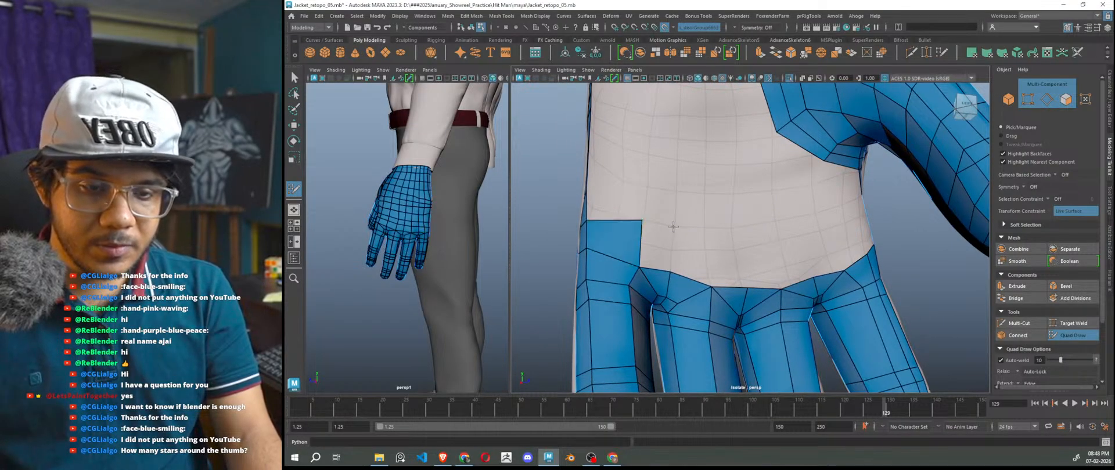
pyautogui.keyDown('shift'); pyautogui.click(657, 246); pyautogui.keyUp('shift')
pyautogui.keyDown('shift'); pyautogui.click(699, 257); pyautogui.keyUp('shift')
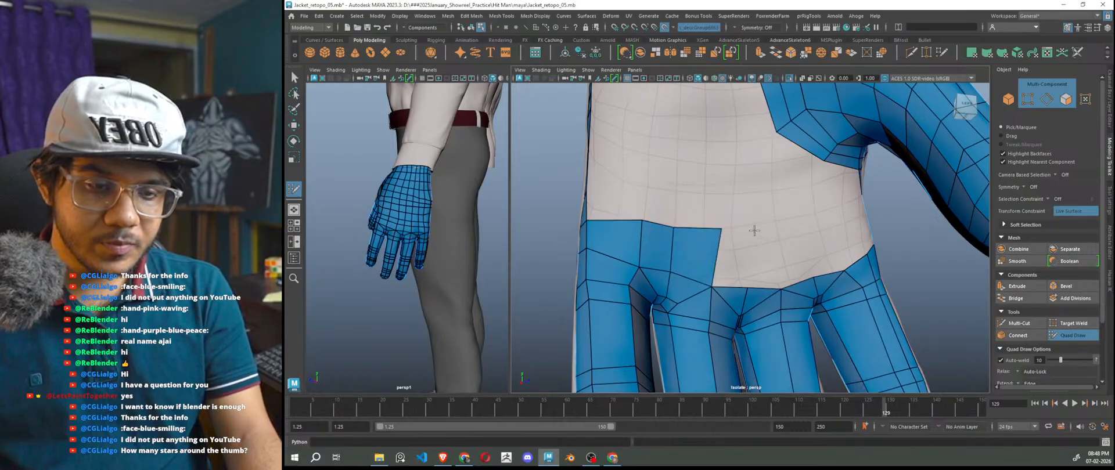
pyautogui.keyDown('shift'); pyautogui.click(730, 258); pyautogui.keyUp('shift')
pyautogui.keyDown('shift'); pyautogui.click(766, 269); pyautogui.keyUp('shift')
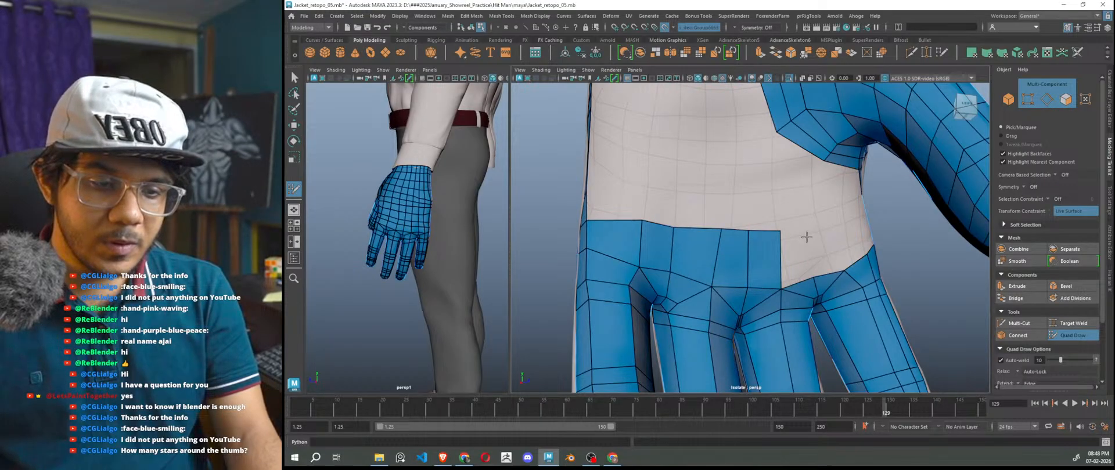
pyautogui.keyDown('shift'); pyautogui.click(802, 250); pyautogui.keyUp('shift')
pyautogui.keyDown('shift'); pyautogui.click(830, 251); pyautogui.keyUp('shift')
# - Build a second row of palm quads above the first, starting from the thumb side
pyautogui.keyDown('alt'); pyautogui.moveTo(829, 251); pyautogui.dragTo(817, 228); pyautogui.keyUp('alt')
pyautogui.keyDown('shift'); pyautogui.click(825, 232); pyautogui.keyUp('shift')
pyautogui.keyDown('shift'); pyautogui.click(835, 231); pyautogui.keyUp('shift')
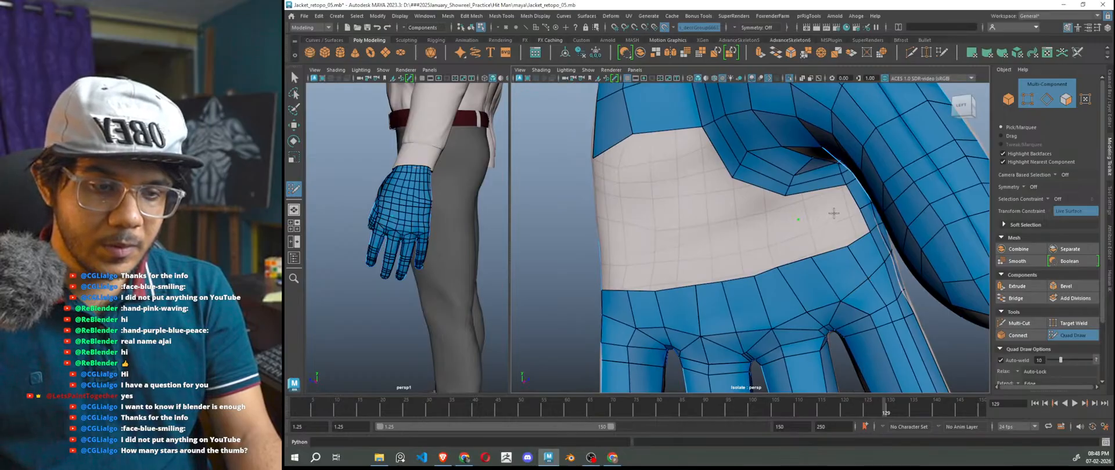
pyautogui.keyDown('shift'); pyautogui.click(855, 226); pyautogui.keyUp('shift')
pyautogui.keyDown('shift'); pyautogui.click(828, 232); pyautogui.keyUp('shift')
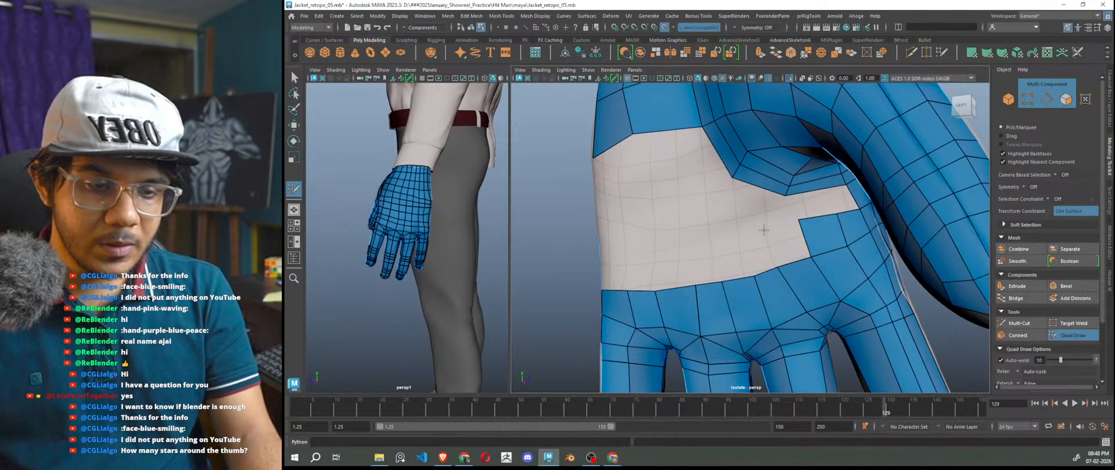
pyautogui.keyDown('shift'); pyautogui.click(793, 250); pyautogui.keyUp('shift')
pyautogui.keyDown('shift'); pyautogui.click(757, 257); pyautogui.keyUp('shift')
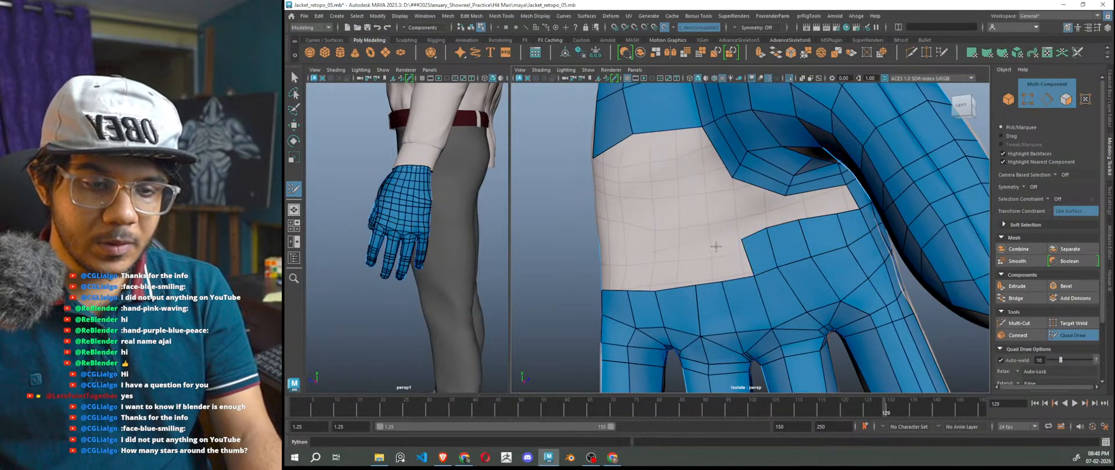
pyautogui.keyDown('shift'); pyautogui.click(729, 269); pyautogui.keyUp('shift')
pyautogui.keyDown('shift'); pyautogui.click(702, 273); pyautogui.keyUp('shift')
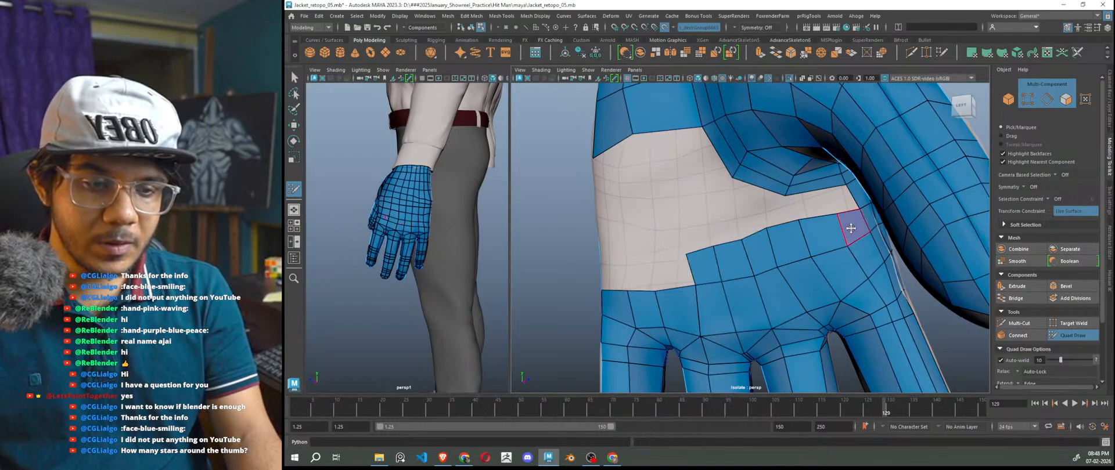
# - Fill the narrow palm gap beneath the thumb base and the corner beside the upper thumb border with quads
pyautogui.keyDown('alt'); pyautogui.moveTo(843, 211); pyautogui.dragTo(884, 266, button='middle'); pyautogui.keyUp('alt')
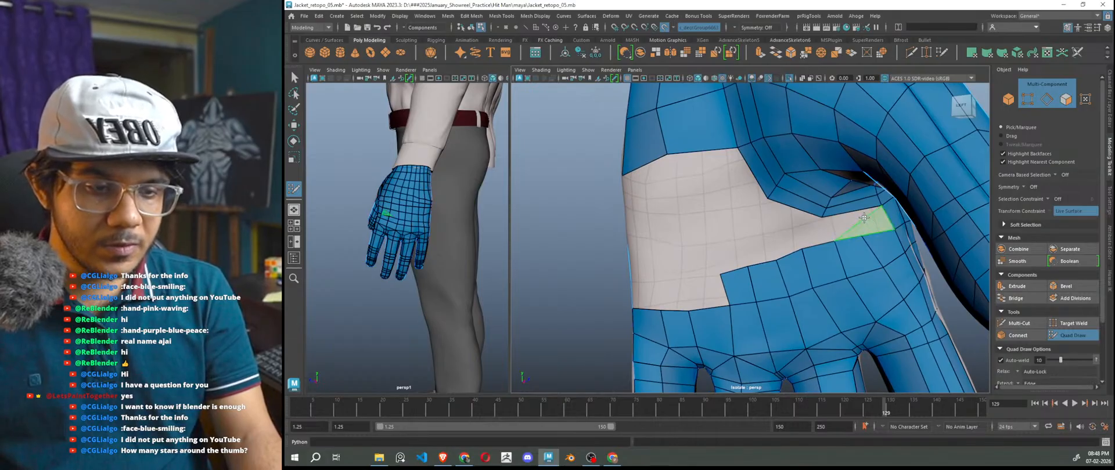
pyautogui.keyDown('shift'); pyautogui.click(862, 215); pyautogui.keyUp('shift')
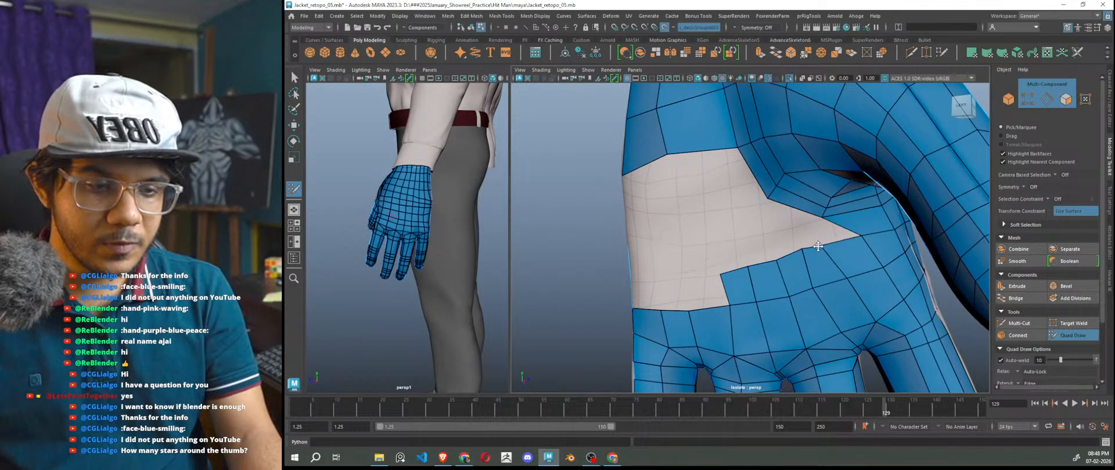
pyautogui.hotkey('ctrl', 'z')
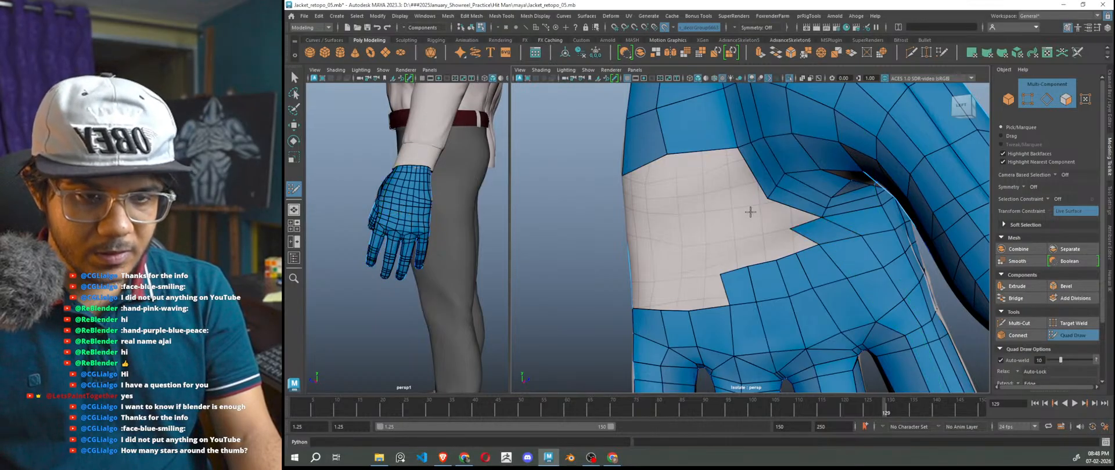
pyautogui.keyDown('shift'); pyautogui.click(726, 186); pyautogui.keyUp('shift')
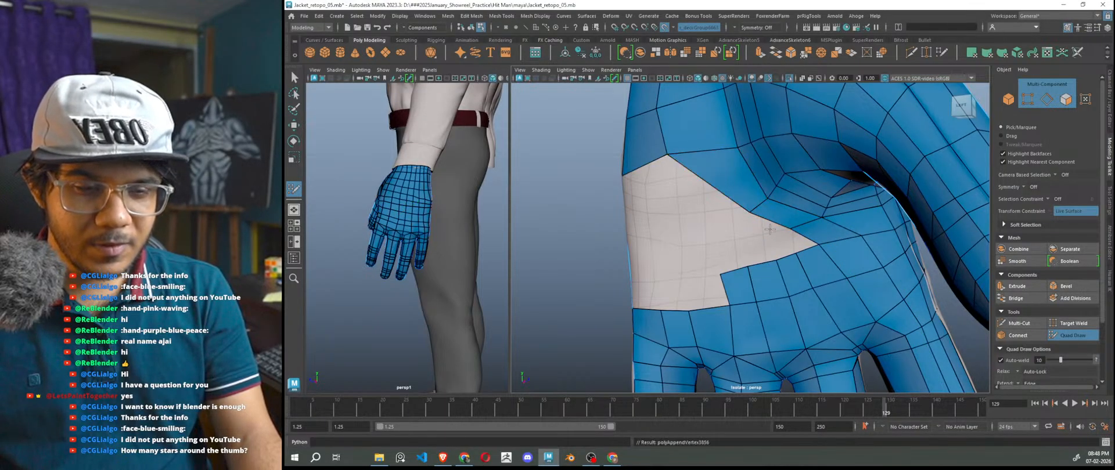
# - Reposition the vertices of the palm faces between the wrist and the thumb base to even their spacing
pyautogui.keyDown('shift'); pyautogui.moveTo(770, 198); pyautogui.dragTo(757, 194); pyautogui.keyUp('shift')
pyautogui.hotkey('ctrl', 'z')
pyautogui.moveTo(737, 150); pyautogui.dragTo(714, 148)
pyautogui.keyDown('alt'); pyautogui.moveTo(768, 174); pyautogui.dragTo(802, 234, button='middle'); pyautogui.keyUp('alt')
pyautogui.moveTo(760, 151); pyautogui.dragTo(734, 145)
pyautogui.keyDown('alt'); pyautogui.moveTo(748, 132); pyautogui.dragTo(792, 190, button='middle'); pyautogui.keyUp('alt')
pyautogui.moveTo(784, 170); pyautogui.dragTo(766, 164)
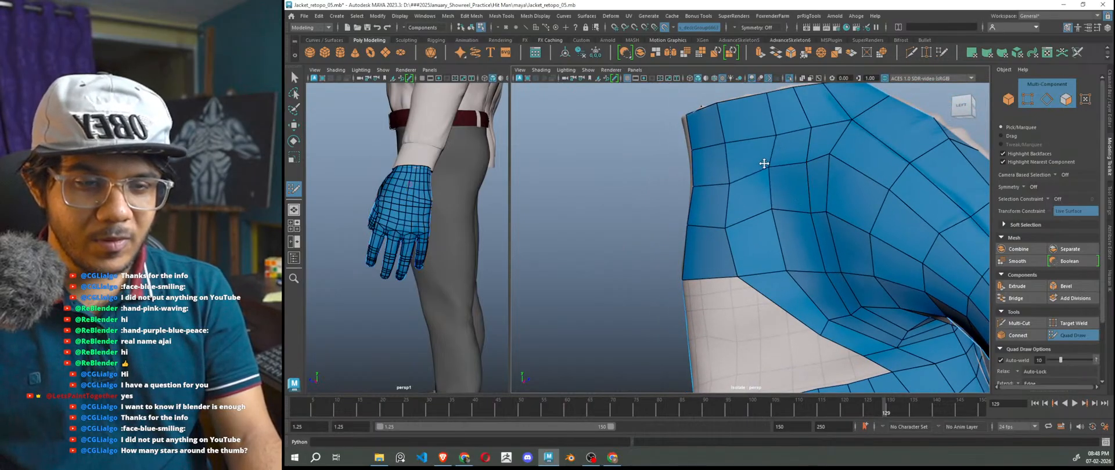
# - Extend the second row of palm quads to the outer side of the hand
pyautogui.scroll(-5, 810, 205)
pyautogui.keyDown('alt'); pyautogui.moveTo(813, 208); pyautogui.dragTo(857, 242); pyautogui.keyUp('alt')
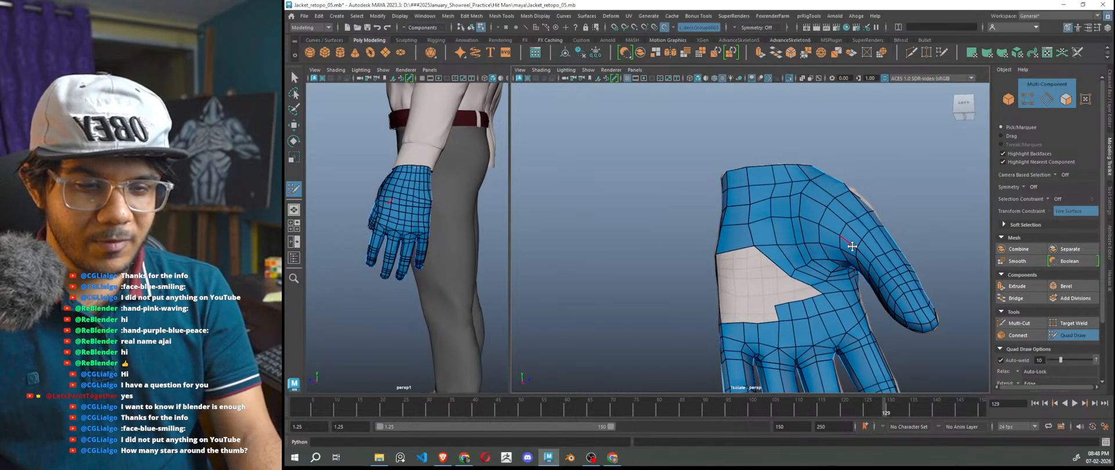
pyautogui.scroll(3, 740, 232)
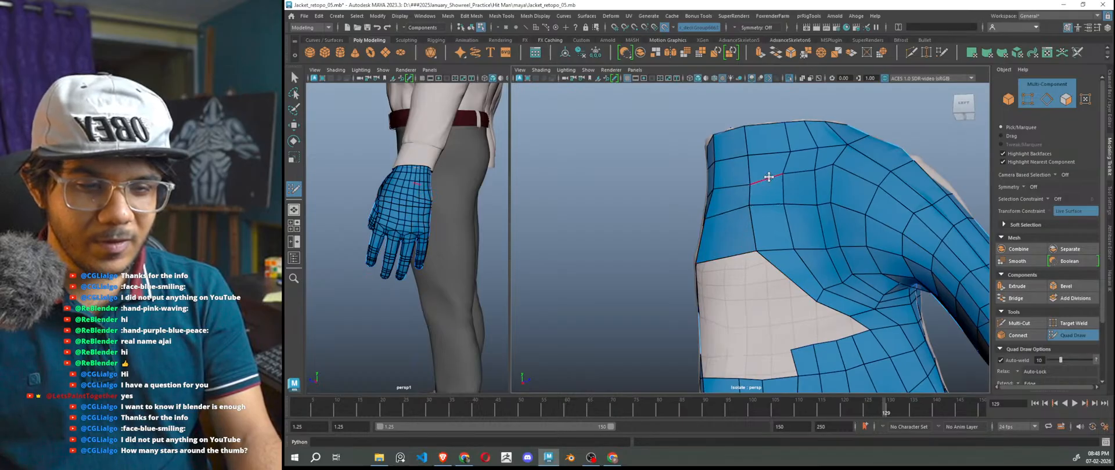
pyautogui.scroll(-3, 791, 218)
pyautogui.scroll(3, 823, 272)
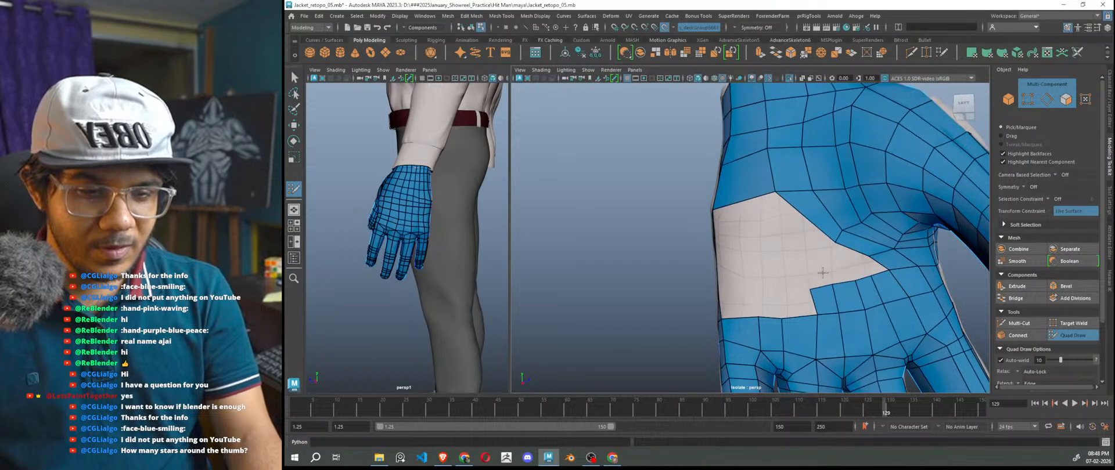
pyautogui.moveTo(809, 287)
pyautogui.keyDown('alt'); pyautogui.mouseDown()
pyautogui.moveTo(826, 292)
pyautogui.moveTo(794, 329)
pyautogui.moveTo(806, 271)
pyautogui.mouseUp(); pyautogui.keyUp('alt')
pyautogui.keyDown('shift'); pyautogui.click(833, 300); pyautogui.keyUp('shift')
pyautogui.keyDown('shift'); pyautogui.click(784, 307); pyautogui.keyUp('shift')
pyautogui.keyDown('shift'); pyautogui.click(803, 307); pyautogui.keyUp('shift')
pyautogui.keyDown('shift'); pyautogui.click(786, 293); pyautogui.keyUp('shift')
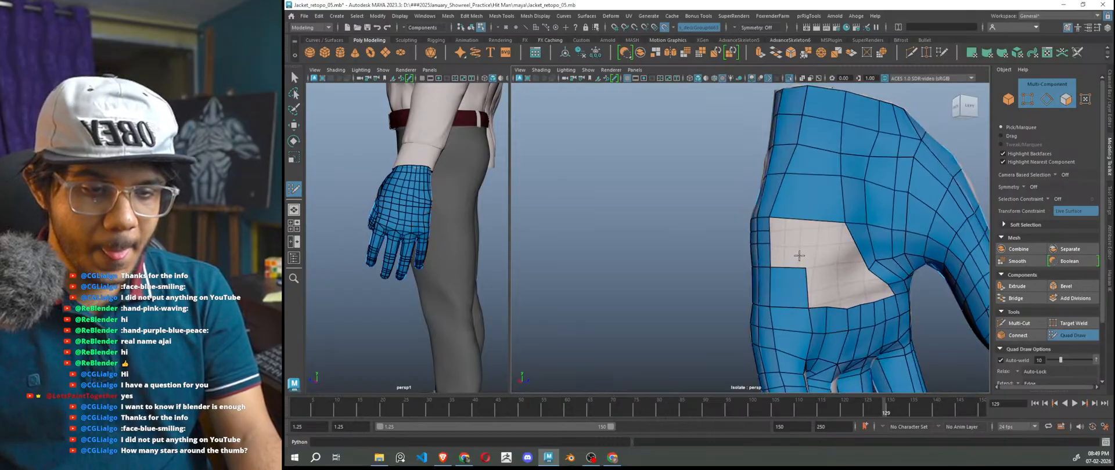
# - Fill the column of quads along the palm's outer side up to the wrist faces
pyautogui.keyDown('shift'); pyautogui.click(785, 258); pyautogui.keyUp('shift')
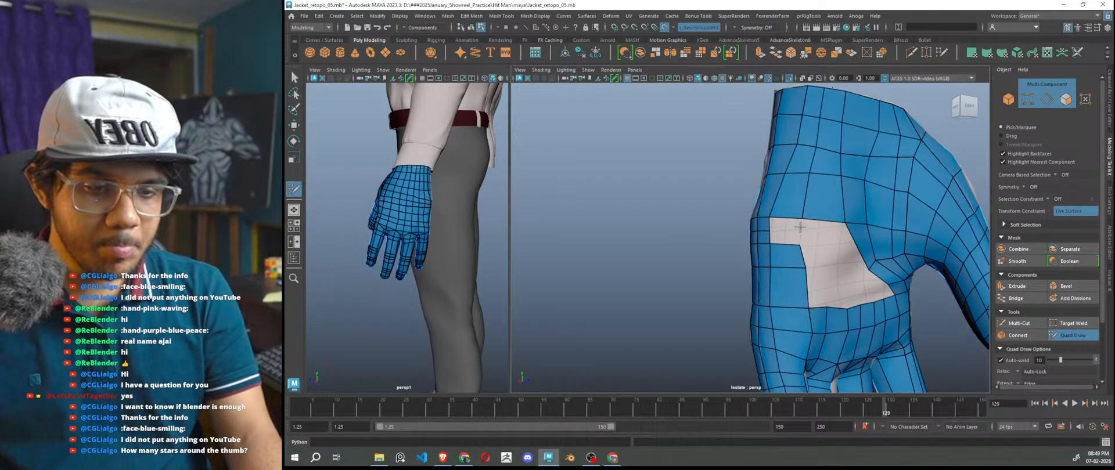
pyautogui.keyDown('shift'); pyautogui.click(787, 226); pyautogui.keyUp('shift')
pyautogui.keyDown('shift'); pyautogui.click(786, 239); pyautogui.keyUp('shift')
pyautogui.keyDown('alt'); pyautogui.moveTo(840, 273); pyautogui.dragTo(796, 274); pyautogui.keyUp('alt')
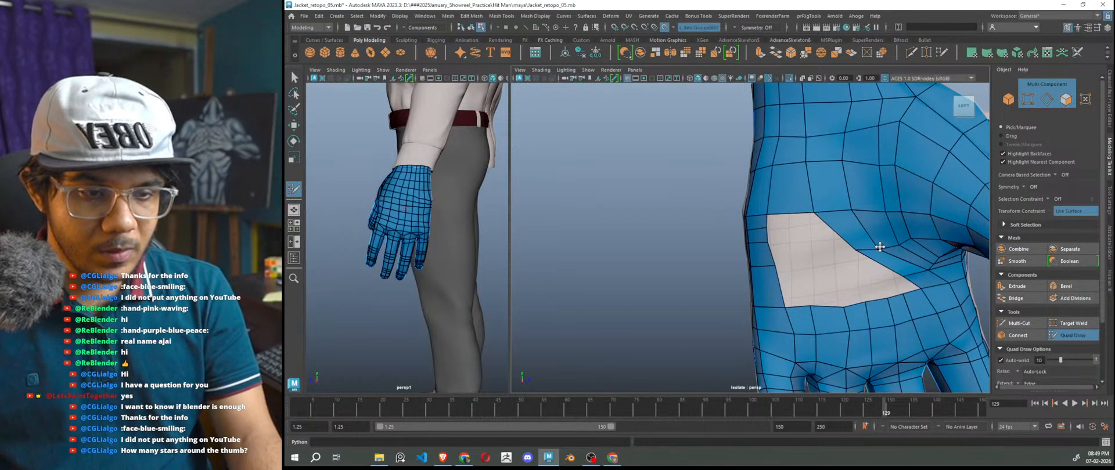
# - Rework the faces along the palm opening's outer side and fill the opening's upper row with quads
pyautogui.keyDown('alt'); pyautogui.moveTo(830, 264); pyautogui.dragTo(796, 238); pyautogui.keyUp('alt')
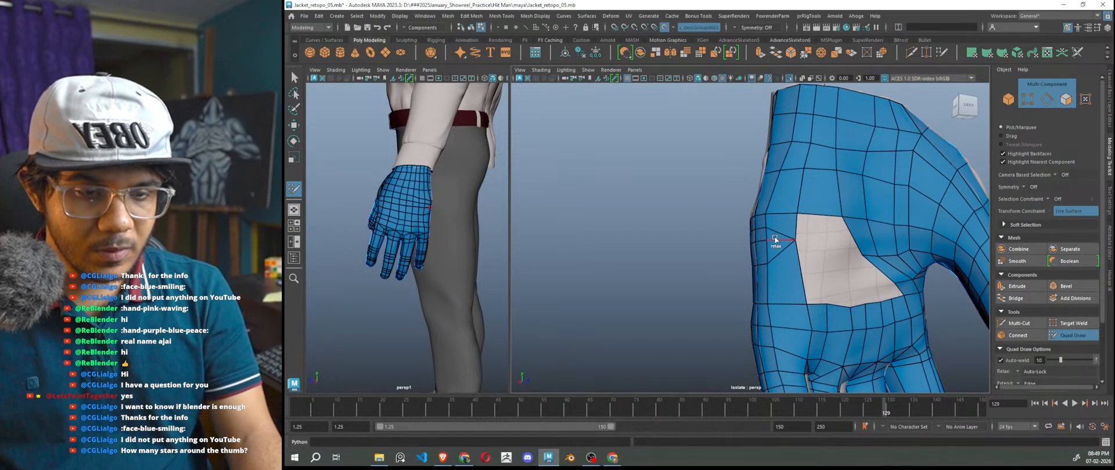
pyautogui.keyDown('ctrl'); pyautogui.keyDown('shift'); pyautogui.click(777, 250); pyautogui.keyUp('shift'); pyautogui.keyUp('ctrl')
pyautogui.keyDown('shift'); pyautogui.click(798, 239); pyautogui.keyUp('shift')
pyautogui.keyDown('alt'); pyautogui.moveTo(830, 254); pyautogui.dragTo(819, 231); pyautogui.keyUp('alt')
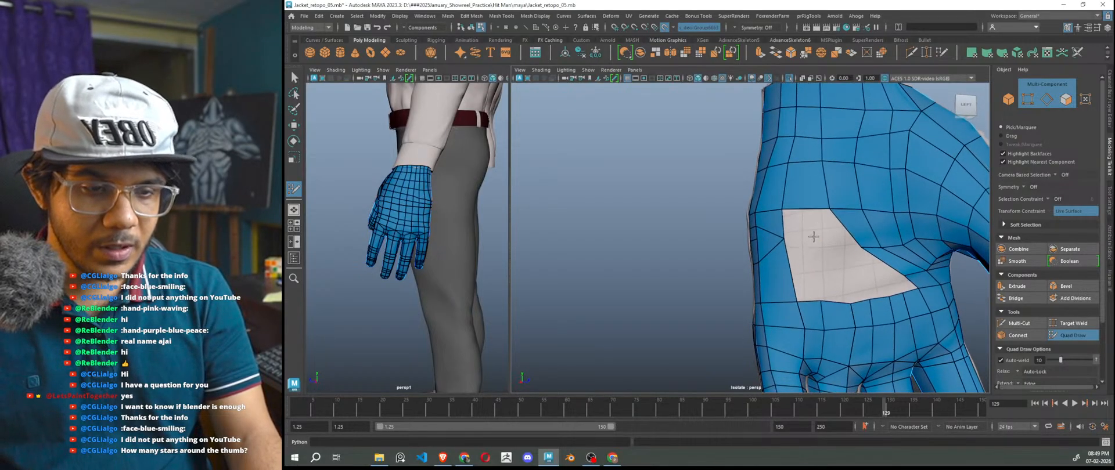
pyautogui.keyDown('shift'); pyautogui.click(816, 226); pyautogui.keyUp('shift')
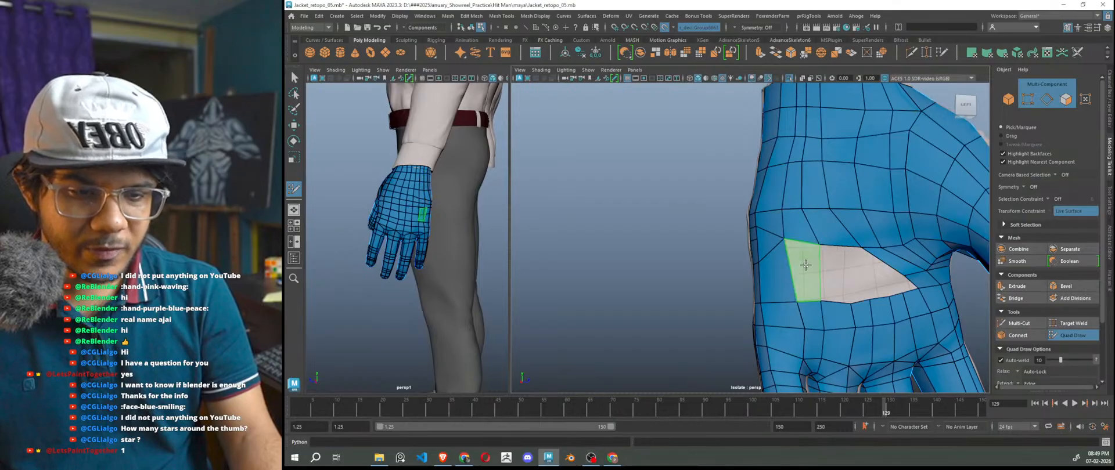
# - Fill the remaining palm opening above the finger bases with quads and relax the surrounding vertices
pyautogui.keyDown('shift'); pyautogui.click(803, 268); pyautogui.keyUp('shift')
pyautogui.keyDown('alt'); pyautogui.moveTo(848, 273); pyautogui.dragTo(888, 277); pyautogui.keyUp('alt')
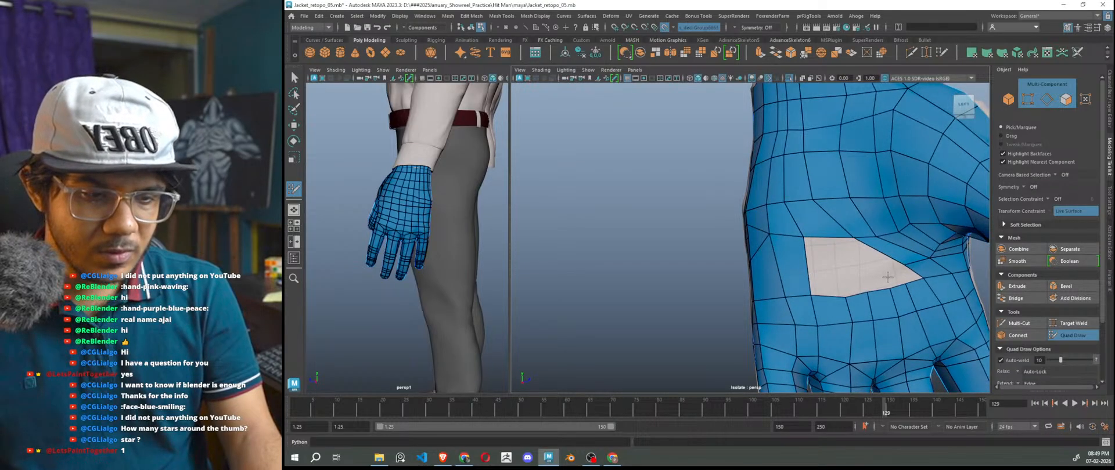
pyautogui.keyDown('shift'); pyautogui.click(902, 277); pyautogui.keyUp('shift')
pyautogui.keyDown('shift'); pyautogui.click(881, 271); pyautogui.keyUp('shift')
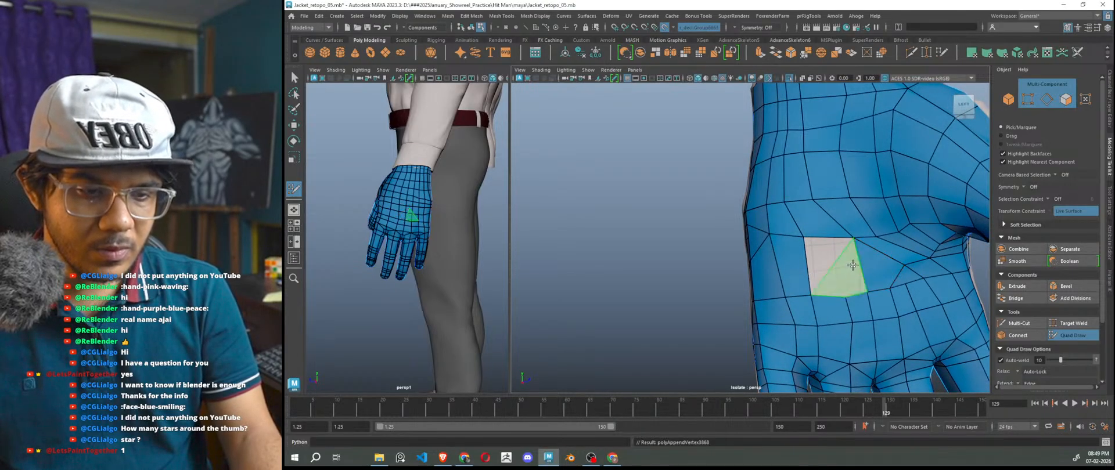
pyautogui.keyDown('shift'); pyautogui.click(844, 256); pyautogui.keyUp('shift')
pyautogui.keyDown('shift'); pyautogui.click(830, 278); pyautogui.keyUp('shift')
pyautogui.moveTo(899, 279)
pyautogui.keyDown('shift'); pyautogui.mouseDown()
pyautogui.moveTo(817, 269)
pyautogui.moveTo(909, 286)
pyautogui.moveTo(784, 260)
pyautogui.moveTo(802, 179)
pyautogui.moveTo(849, 122)
pyautogui.moveTo(872, 212)
pyautogui.moveTo(848, 247)
pyautogui.moveTo(901, 277)
pyautogui.moveTo(890, 298)
pyautogui.mouseUp(); pyautogui.keyUp('shift')
# - Examine the edge flow across the closed palm, the back of the hand, the wrist opening and the outer side
pyautogui.scroll(-5, 858, 270)
pyautogui.scroll(3, 784, 274)
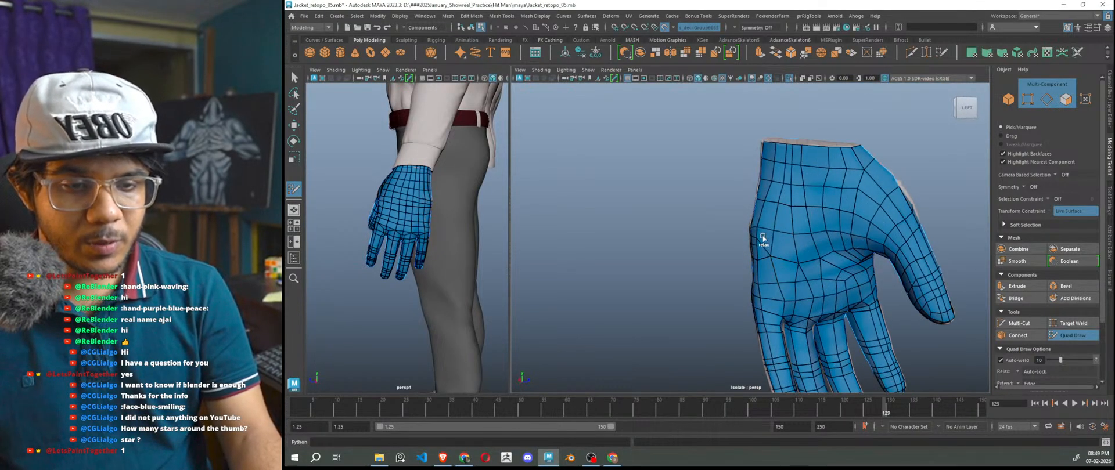
pyautogui.scroll(-4, 848, 271)
pyautogui.keyDown('alt'); pyautogui.moveTo(848, 271); pyautogui.dragTo(835, 296); pyautogui.keyUp('alt')
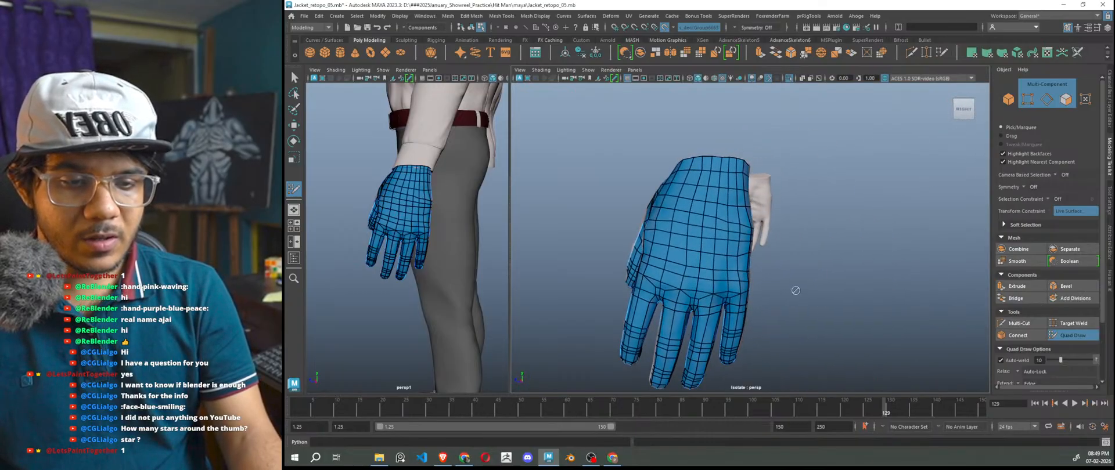
pyautogui.scroll(4, 835, 295)
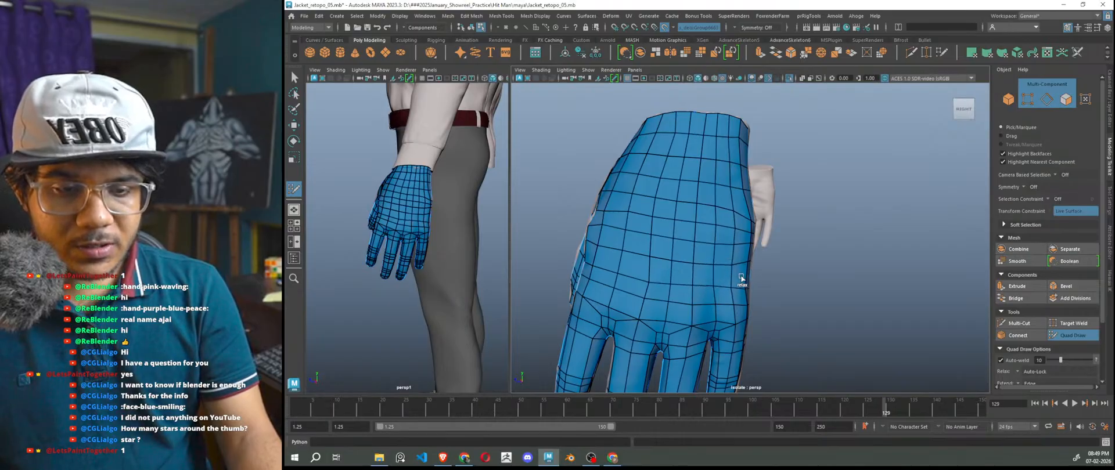
pyautogui.keyDown('alt'); pyautogui.moveTo(728, 234); pyautogui.dragTo(811, 228); pyautogui.keyUp('alt')
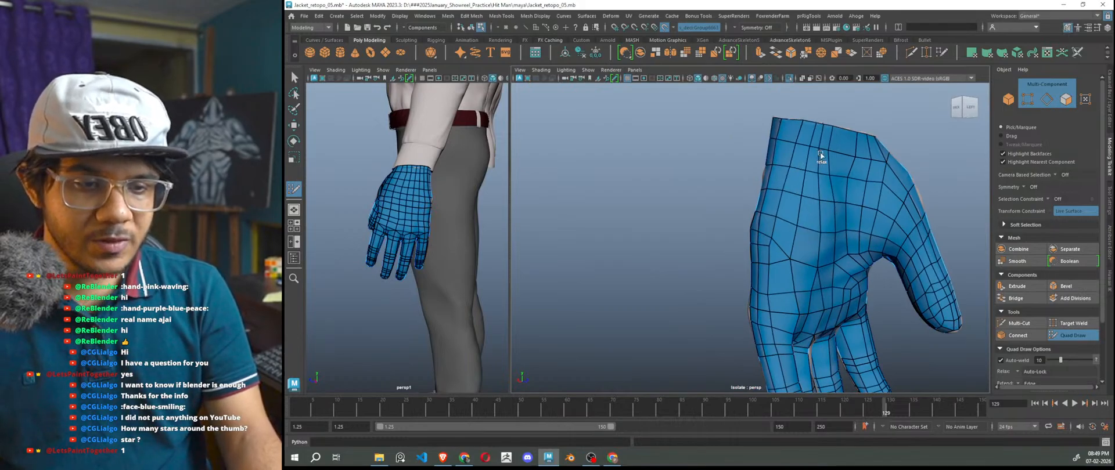
pyautogui.keyDown('alt'); pyautogui.moveTo(812, 142); pyautogui.dragTo(830, 183); pyautogui.keyUp('alt')
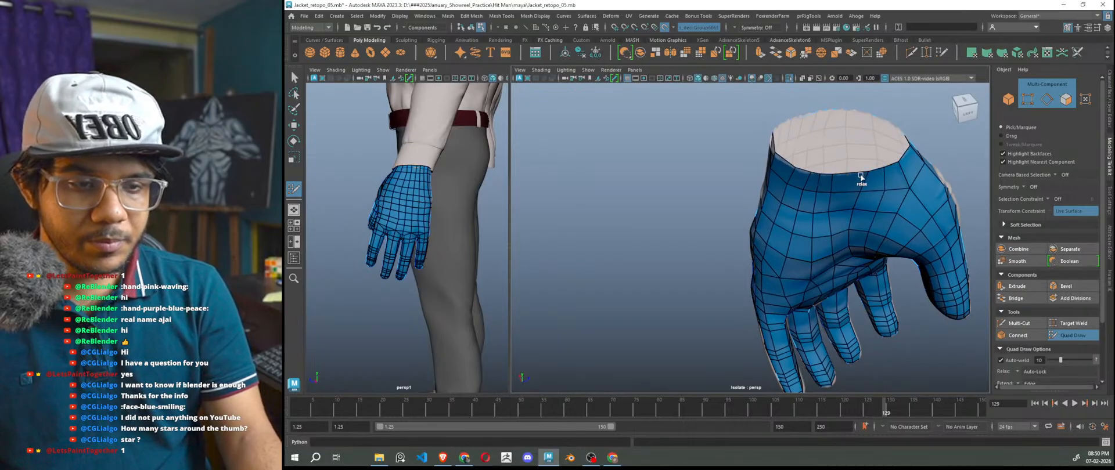
pyautogui.keyDown('alt'); pyautogui.moveTo(789, 249); pyautogui.dragTo(805, 244); pyautogui.keyUp('alt')
pyautogui.scroll(5, 804, 244)
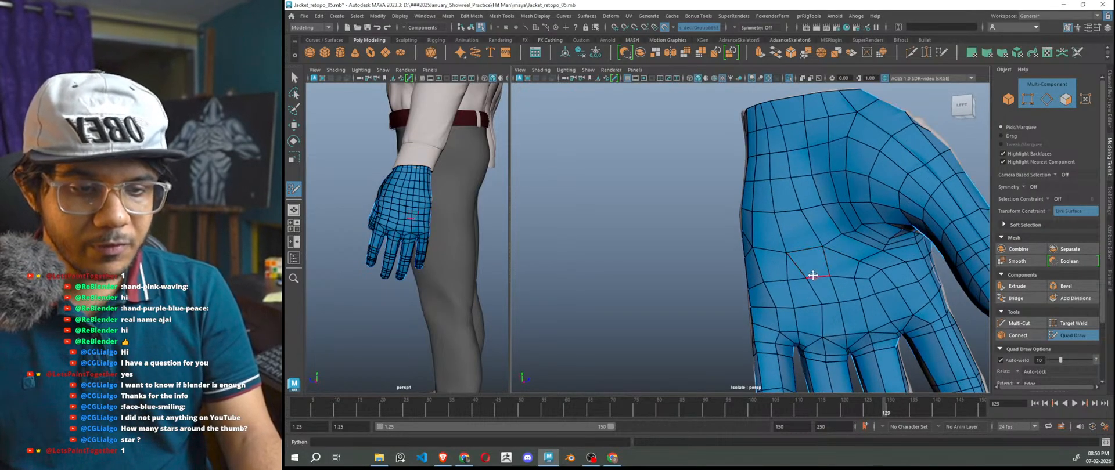
pyautogui.scroll(2, 798, 254)
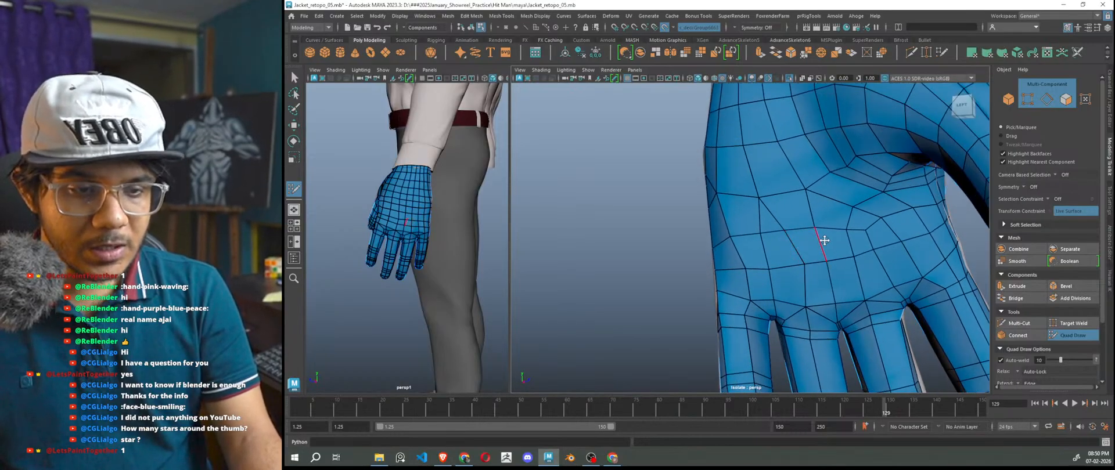
pyautogui.scroll(-4, 764, 285)
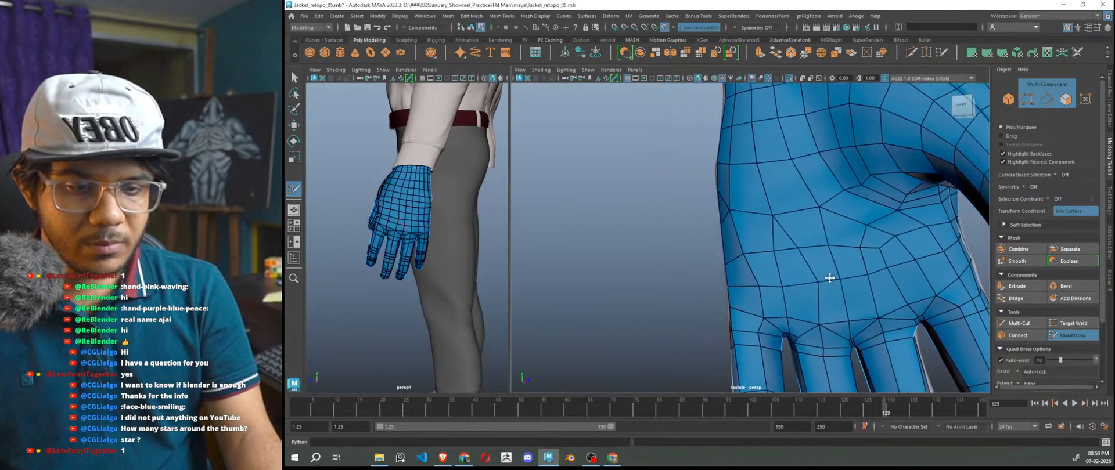
pyautogui.keyDown('alt'); pyautogui.moveTo(764, 284); pyautogui.dragTo(931, 286); pyautogui.keyUp('alt')
pyautogui.scroll(2, 931, 286)
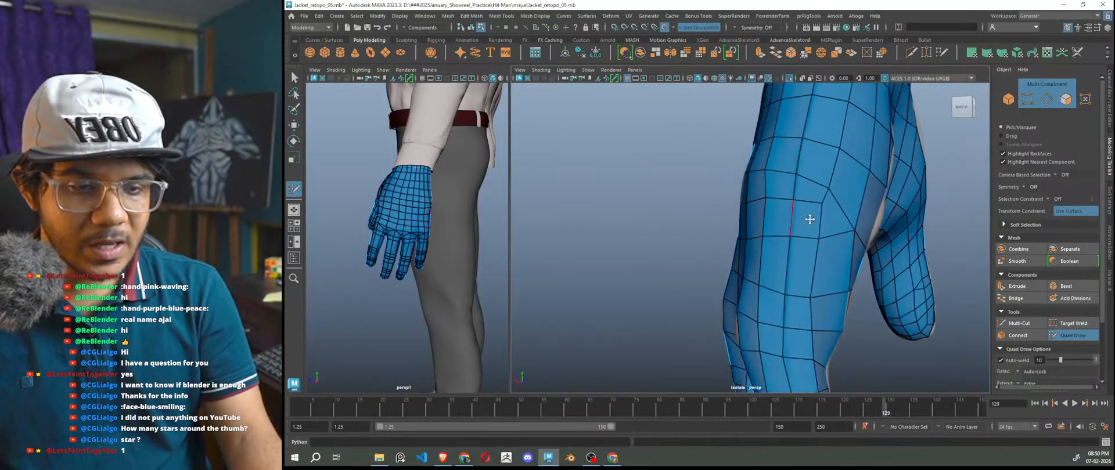
# - Delete the unevenly shaped faces around the edge junction near the palm's outer side
pyautogui.keyDown('alt'); pyautogui.moveTo(832, 260); pyautogui.dragTo(766, 254); pyautogui.keyUp('alt')
pyautogui.scroll(2, 802, 252)
pyautogui.keyDown('ctrl'); pyautogui.keyDown('shift'); pyautogui.click(841, 257); pyautogui.keyUp('shift'); pyautogui.keyUp('ctrl')
pyautogui.keyDown('ctrl'); pyautogui.keyDown('shift'); pyautogui.click(809, 258); pyautogui.keyUp('shift'); pyautogui.keyUp('ctrl')
pyautogui.scroll(-3, 802, 259)
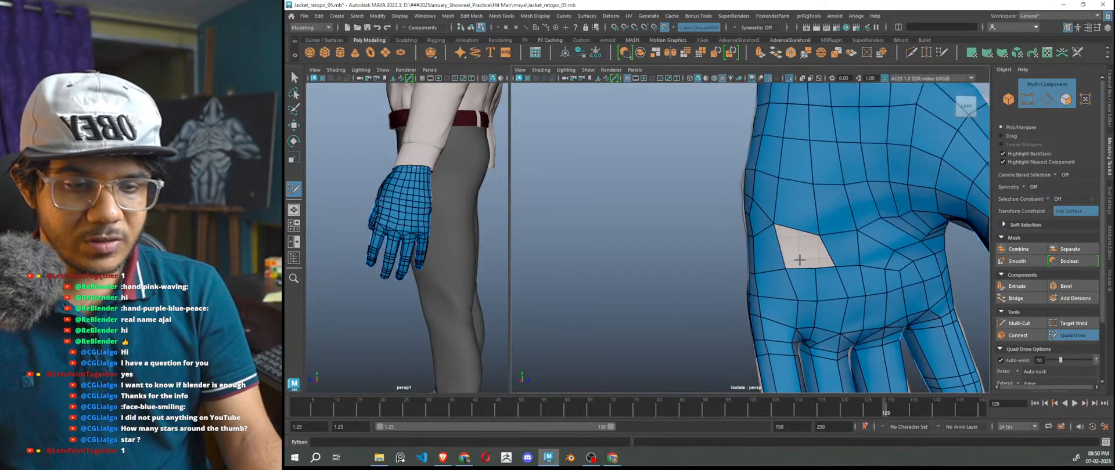
pyautogui.keyDown('alt'); pyautogui.moveTo(800, 261); pyautogui.dragTo(809, 260); pyautogui.keyUp('alt')
pyautogui.scroll(2, 809, 260)
pyautogui.keyDown('ctrl'); pyautogui.keyDown('shift'); pyautogui.click(810, 212); pyautogui.keyUp('shift'); pyautogui.keyUp('ctrl')
pyautogui.keyDown('ctrl'); pyautogui.keyDown('shift'); pyautogui.click(789, 203); pyautogui.keyUp('shift'); pyautogui.keyUp('ctrl')
pyautogui.keyDown('ctrl'); pyautogui.keyDown('shift'); pyautogui.click(788, 241); pyautogui.keyUp('shift'); pyautogui.keyUp('ctrl')
# - Refill the gap near the palm's outer side with quads that carry the edge flow around to the side
pyautogui.keyDown('shift'); pyautogui.click(790, 244); pyautogui.keyUp('shift')
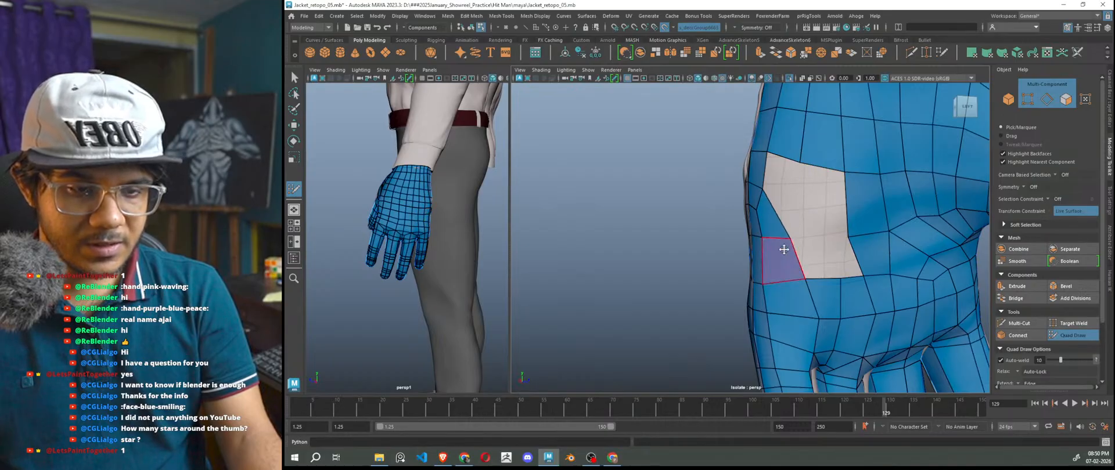
pyautogui.scroll(-3, 793, 244)
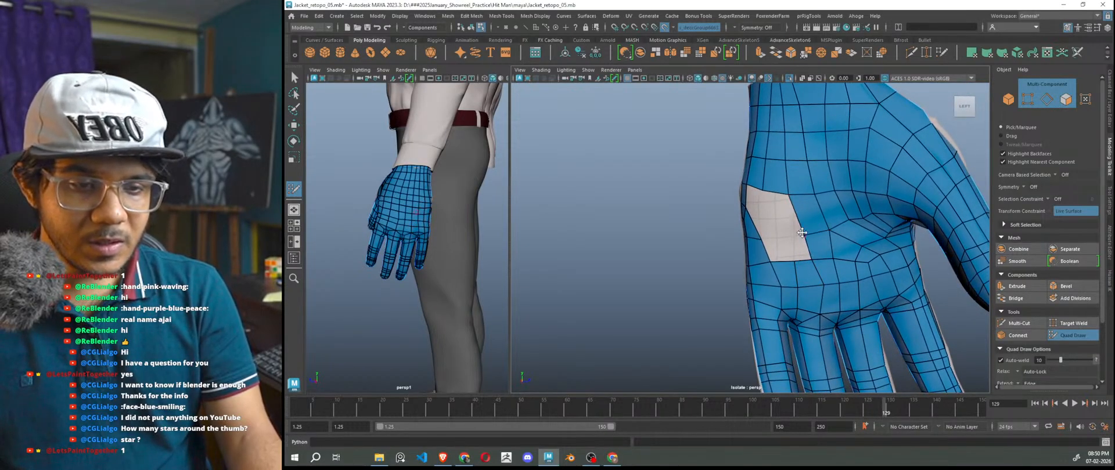
pyautogui.keyDown('shift'); pyautogui.click(797, 244); pyautogui.keyUp('shift')
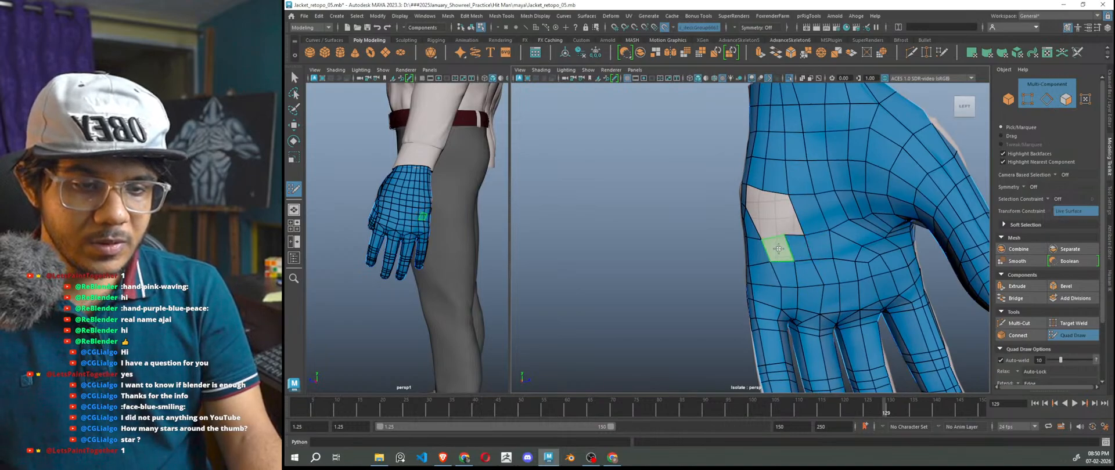
pyautogui.moveTo(784, 237)
pyautogui.keyDown('alt'); pyautogui.mouseDown()
pyautogui.moveTo(781, 214)
pyautogui.moveTo(836, 232)
pyautogui.moveTo(813, 230)
pyautogui.mouseUp(); pyautogui.keyUp('alt')
pyautogui.keyDown('shift'); pyautogui.click(787, 204); pyautogui.keyUp('shift')
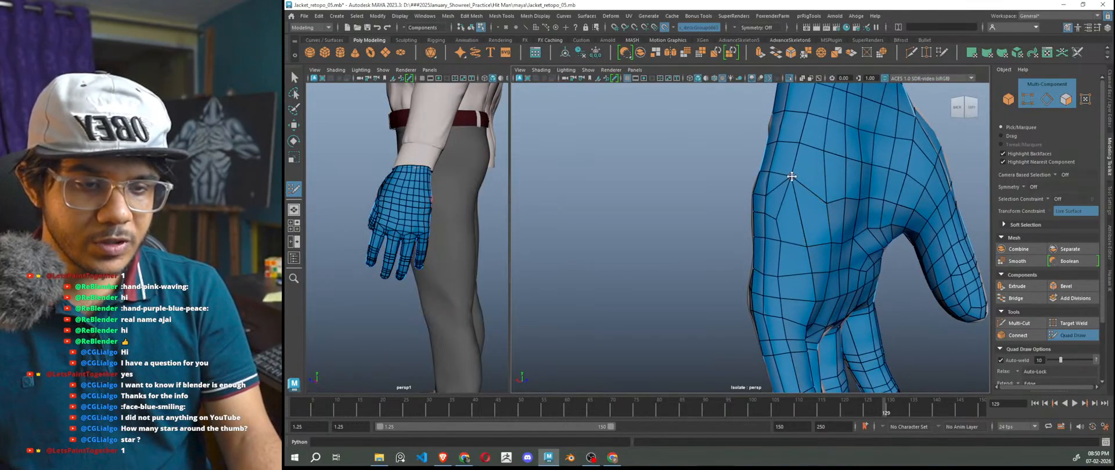
# - Delete the edge loop running from the outer side of the hand across the palm towards the thumb
pyautogui.keyDown('alt'); pyautogui.moveTo(783, 209); pyautogui.dragTo(788, 210); pyautogui.keyUp('alt')
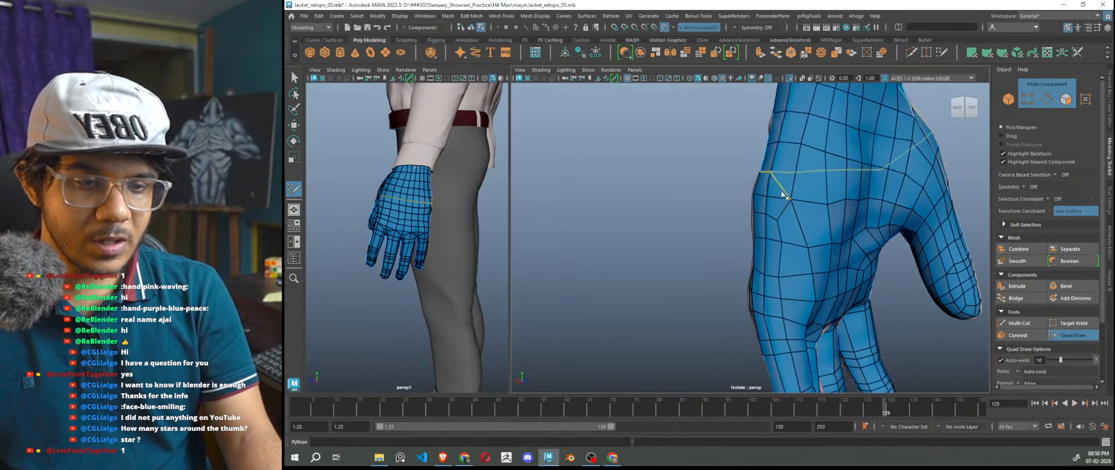
pyautogui.keyDown('ctrl'); pyautogui.keyDown('shift'); pyautogui.click(780, 189); pyautogui.keyUp('shift'); pyautogui.keyUp('ctrl')
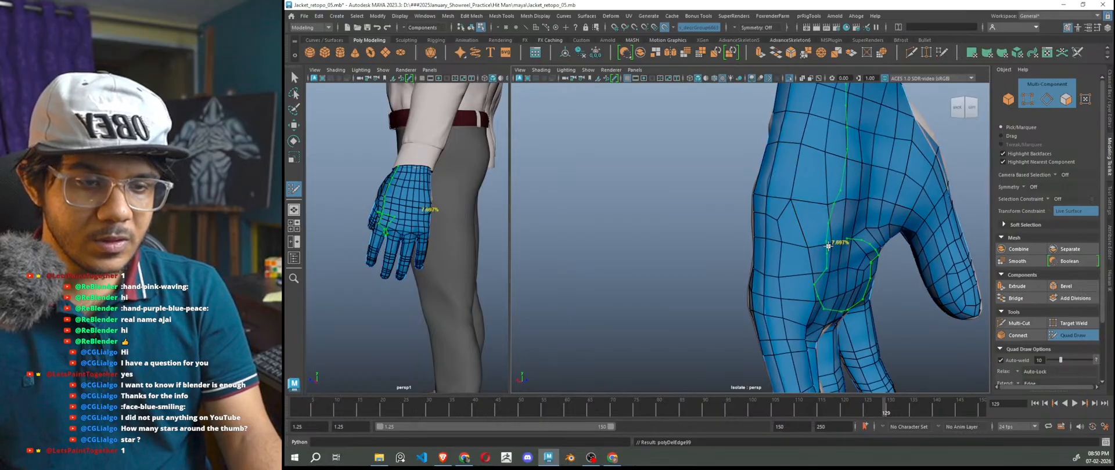
pyautogui.keyDown('alt'); pyautogui.moveTo(834, 249); pyautogui.dragTo(857, 257); pyautogui.keyUp('alt')
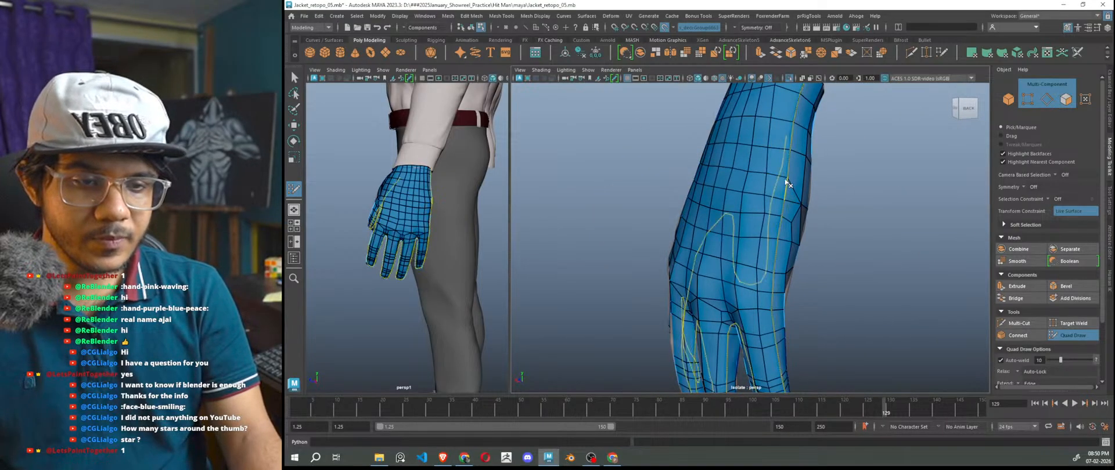
pyautogui.keyDown('alt'); pyautogui.moveTo(698, 255); pyautogui.dragTo(809, 256, button='right'); pyautogui.keyUp('alt')
pyautogui.keyDown('alt'); pyautogui.moveTo(809, 256); pyautogui.dragTo(842, 262); pyautogui.keyUp('alt')
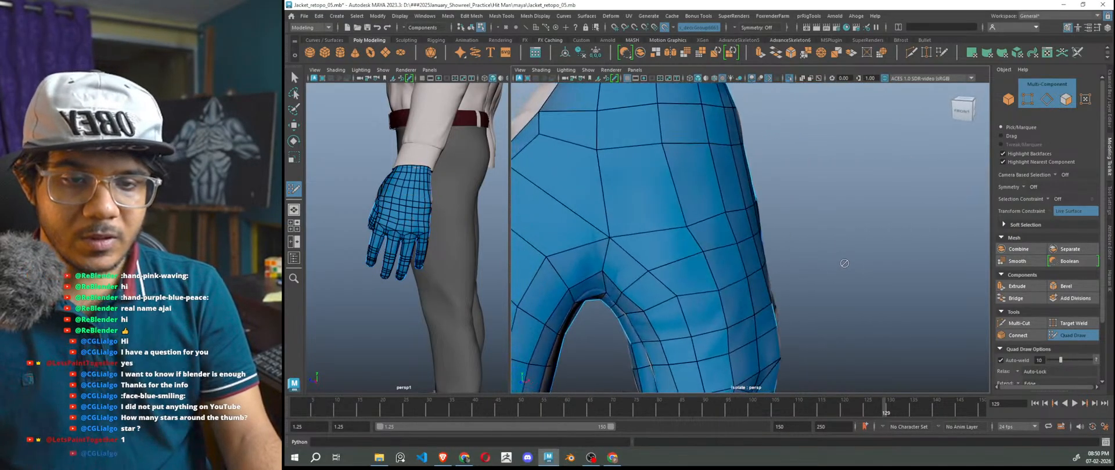
pyautogui.keyDown('alt'); pyautogui.moveTo(841, 262); pyautogui.dragTo(798, 268, button='right'); pyautogui.keyUp('alt')
pyautogui.keyDown('alt'); pyautogui.moveTo(791, 267); pyautogui.dragTo(772, 264); pyautogui.keyUp('alt')
pyautogui.hotkey('ctrl', 'z')
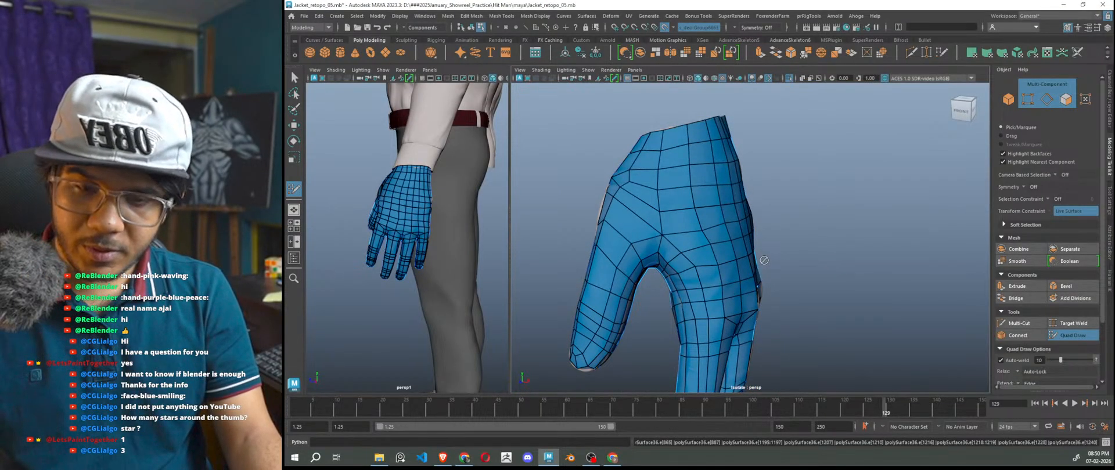
pyautogui.hotkey('ctrl', 'y')
# - Delete the edges running from the V-shaped junction on the back of the hand to its outer side, undoing the excess loop deletion
pyautogui.moveTo(665, 231)
pyautogui.keyDown('alt'); pyautogui.mouseDown()
pyautogui.moveTo(675, 232)
pyautogui.moveTo(647, 224)
pyautogui.mouseUp(); pyautogui.keyUp('alt')
pyautogui.keyDown('ctrl'); pyautogui.click(671, 225); pyautogui.keyUp('ctrl')
pyautogui.moveTo(647, 224)
pyautogui.keyDown('alt'); pyautogui.mouseDown(button='right')
pyautogui.moveTo(691, 226)
pyautogui.moveTo(638, 232)
pyautogui.mouseUp(button='right'); pyautogui.keyUp('alt')
pyautogui.moveTo(639, 232)
pyautogui.keyDown('alt'); pyautogui.mouseDown()
pyautogui.moveTo(602, 241)
pyautogui.moveTo(633, 239)
pyautogui.moveTo(529, 225)
pyautogui.moveTo(615, 232)
pyautogui.mouseUp(); pyautogui.keyUp('alt')
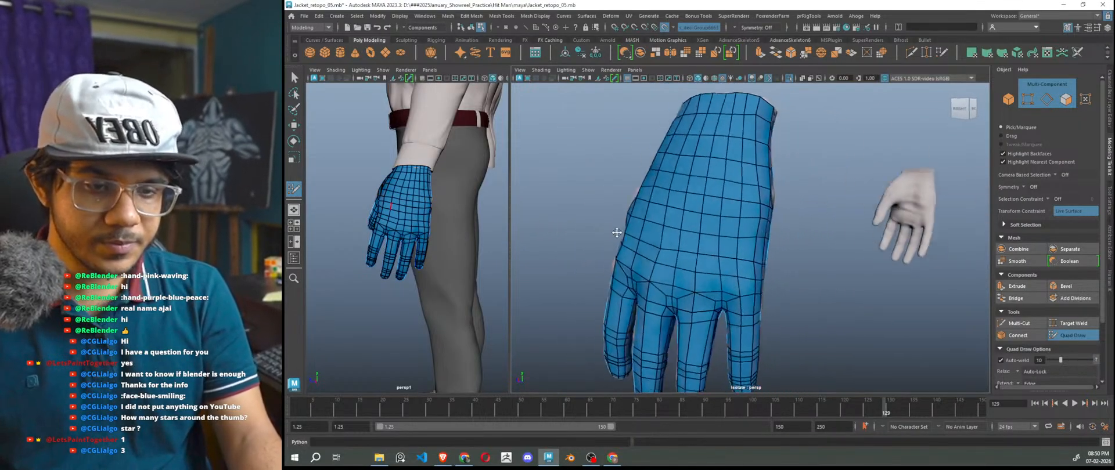
pyautogui.keyDown('alt'); pyautogui.moveTo(615, 232); pyautogui.dragTo(649, 241, button='right'); pyautogui.keyUp('alt')
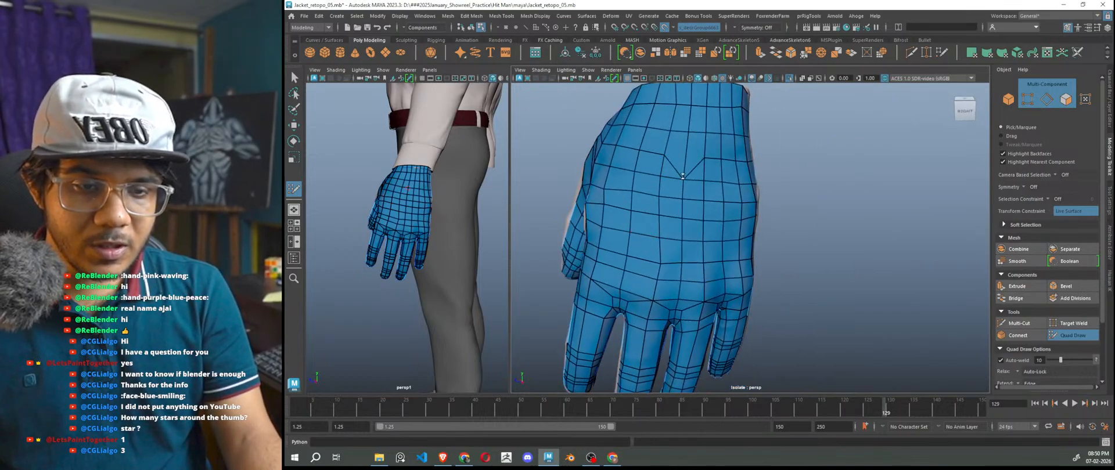
pyautogui.keyDown('ctrl'); pyautogui.keyDown('shift'); pyautogui.click(700, 175); pyautogui.keyUp('shift'); pyautogui.keyUp('ctrl')
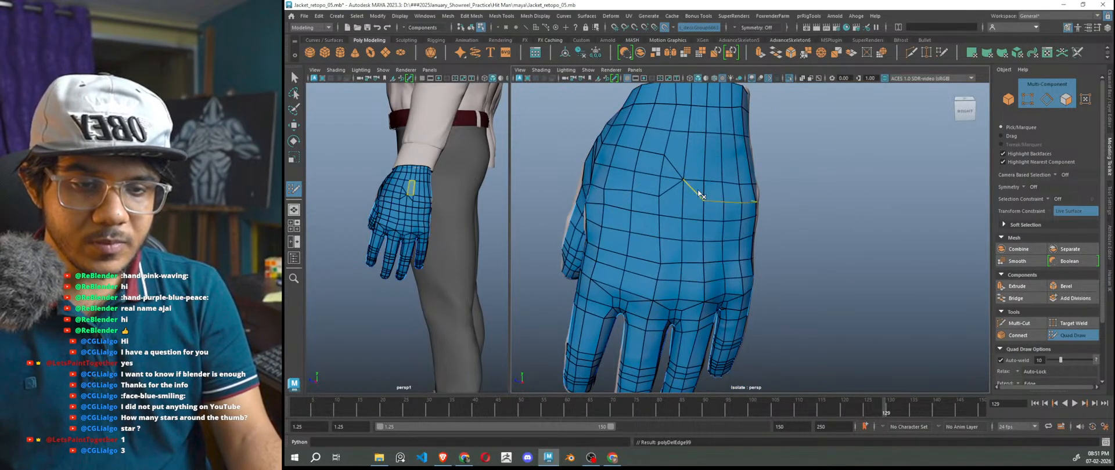
pyautogui.scroll(2, 715, 217)
pyautogui.hotkey('ctrl', 'z')
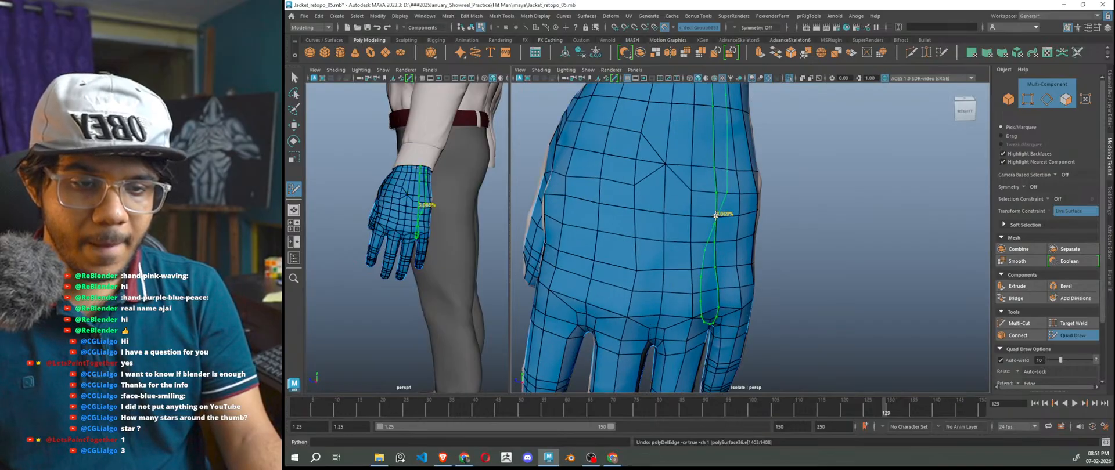
# - Replace the small triangular faces beside the junction on the back of the hand with a single quad
pyautogui.keyDown('alt'); pyautogui.moveTo(748, 205); pyautogui.dragTo(760, 209); pyautogui.keyUp('alt')
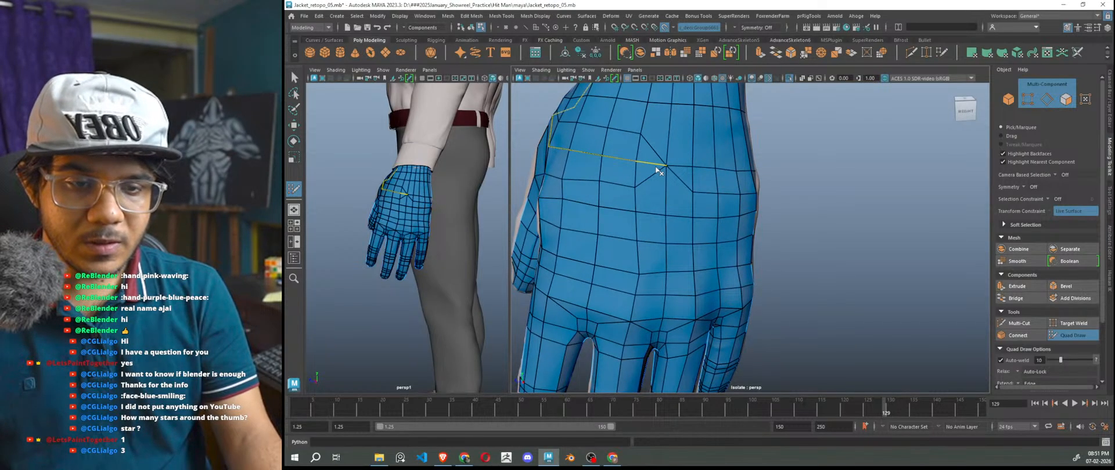
pyautogui.keyDown('ctrl'); pyautogui.keyDown('shift'); pyautogui.click(646, 154); pyautogui.keyUp('shift'); pyautogui.keyUp('ctrl')
pyautogui.keyDown('ctrl'); pyautogui.keyDown('shift'); pyautogui.click(647, 172); pyautogui.keyUp('shift'); pyautogui.keyUp('ctrl')
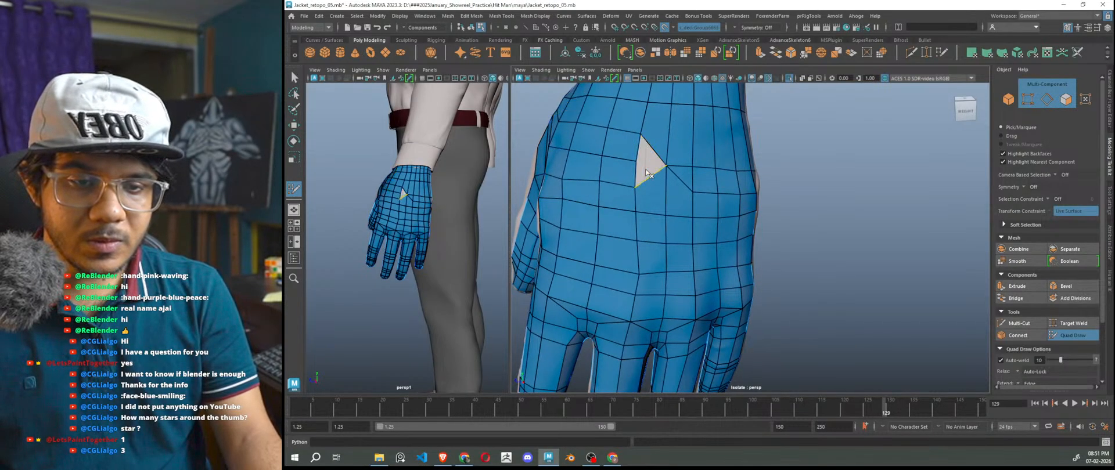
pyautogui.keyDown('shift'); pyautogui.click(650, 167); pyautogui.keyUp('shift')
# - Insert an edge across the outer side of the hand beside the junction and even out the surrounding vertices
pyautogui.moveTo(702, 191)
pyautogui.keyDown('alt'); pyautogui.mouseDown()
pyautogui.moveTo(674, 192)
pyautogui.moveTo(722, 199)
pyautogui.moveTo(595, 186)
pyautogui.moveTo(656, 192)
pyautogui.mouseUp(); pyautogui.keyUp('alt')
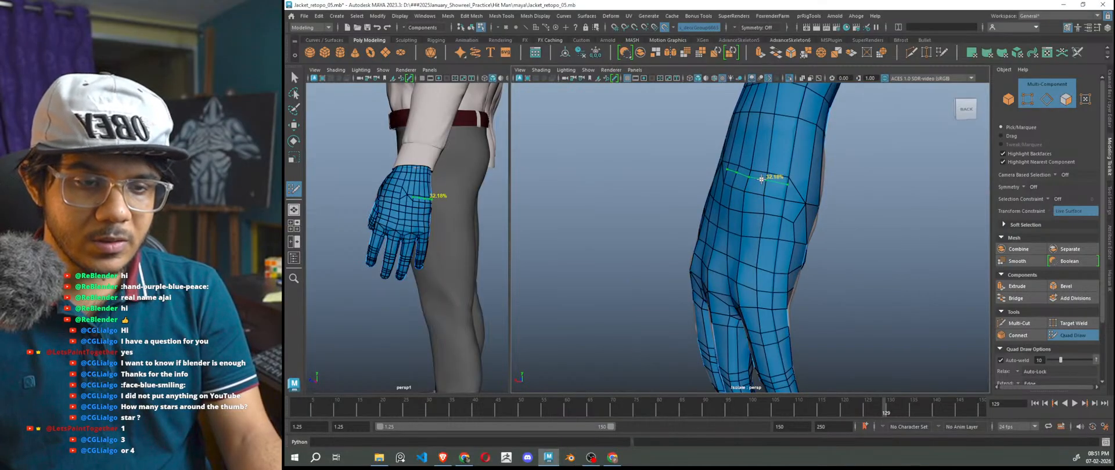
pyautogui.moveTo(798, 202)
pyautogui.keyDown('alt'); pyautogui.mouseDown()
pyautogui.moveTo(777, 201)
pyautogui.moveTo(785, 189)
pyautogui.mouseUp(); pyautogui.keyUp('alt')
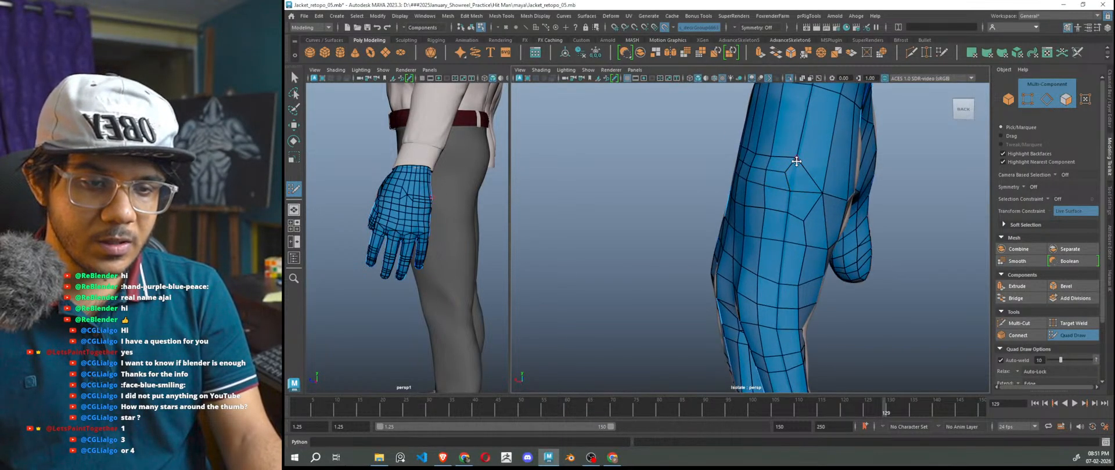
pyautogui.moveTo(769, 228)
pyautogui.keyDown('alt'); pyautogui.mouseDown()
pyautogui.moveTo(859, 228)
pyautogui.moveTo(689, 162)
pyautogui.mouseUp(); pyautogui.keyUp('alt')
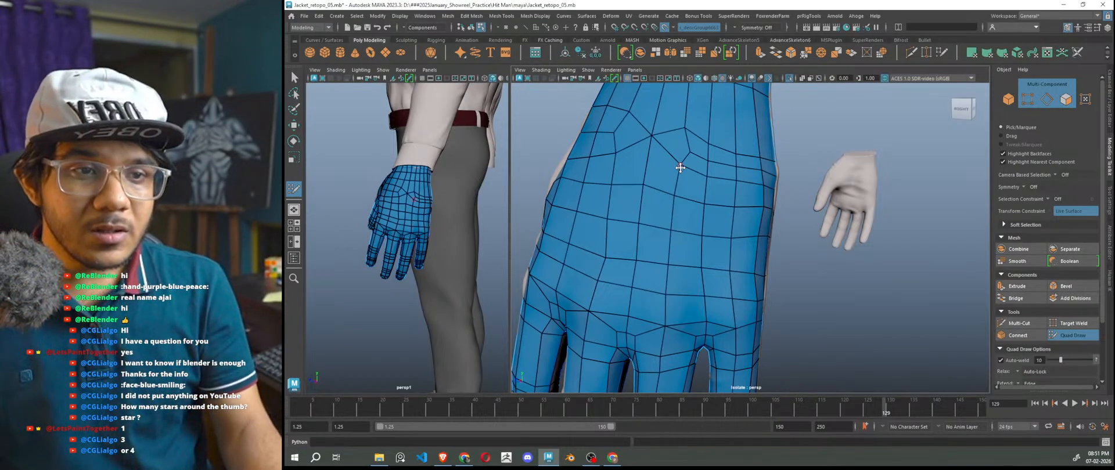
pyautogui.keyDown('alt'); pyautogui.moveTo(694, 201); pyautogui.dragTo(776, 232); pyautogui.keyUp('alt')
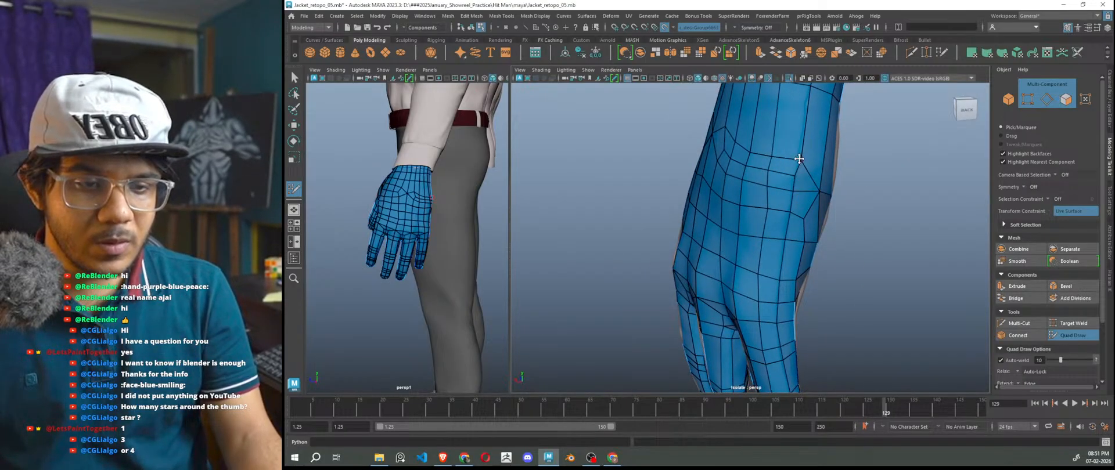
pyautogui.keyDown('alt'); pyautogui.moveTo(798, 155); pyautogui.dragTo(735, 175); pyautogui.keyUp('alt')
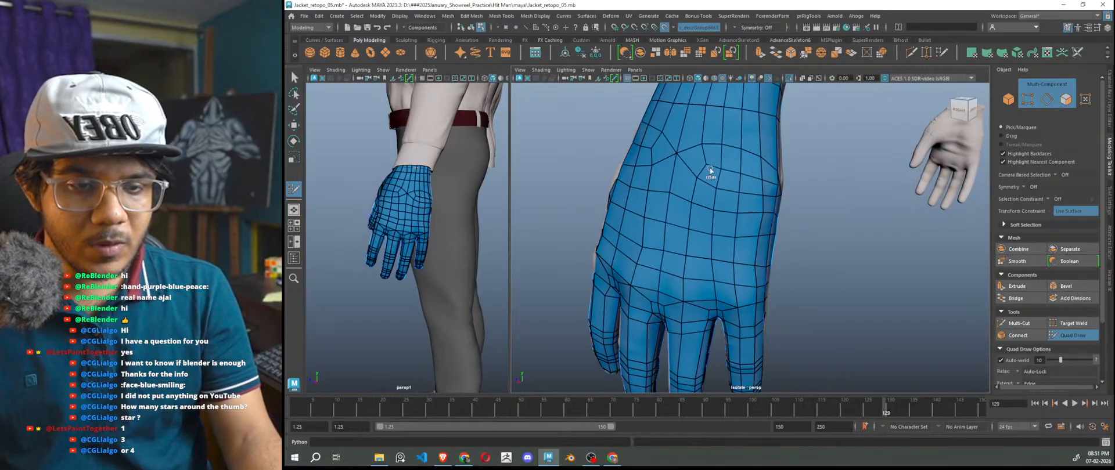
# - Examine the edge flow across the palm, the thumb web and the back of the hand
pyautogui.keyDown('alt'); pyautogui.moveTo(728, 225); pyautogui.dragTo(621, 235); pyautogui.keyUp('alt')
pyautogui.scroll(5, 621, 235)
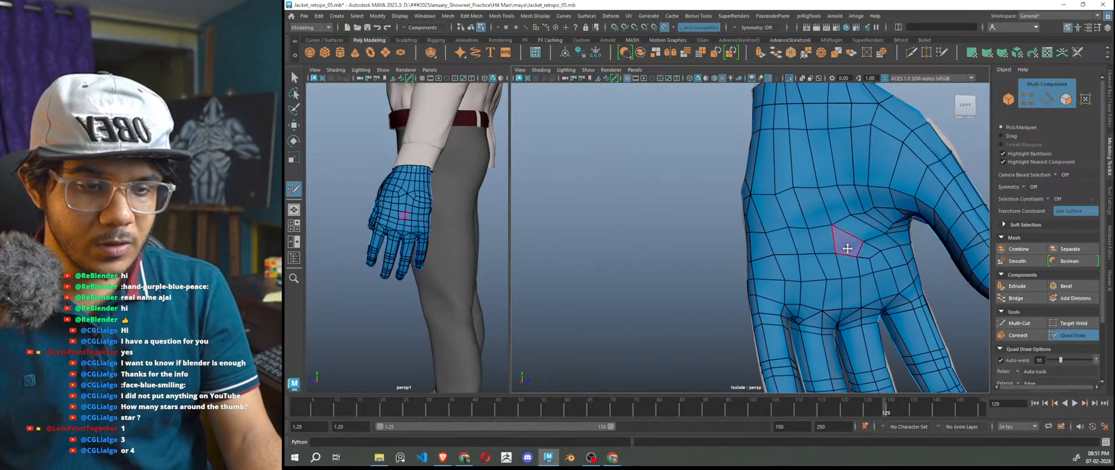
pyautogui.scroll(2, 836, 240)
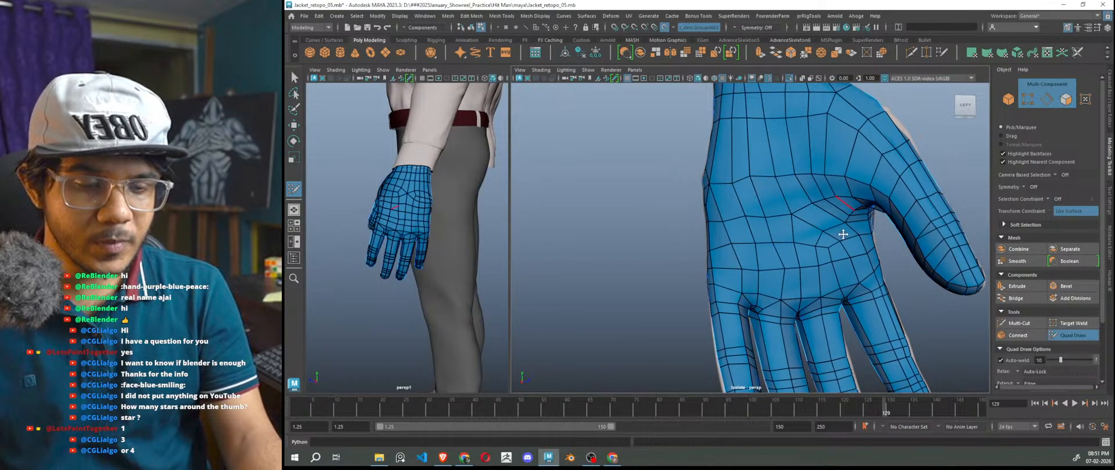
pyautogui.keyDown('alt'); pyautogui.moveTo(841, 235); pyautogui.dragTo(848, 199); pyautogui.keyUp('alt')
pyautogui.keyDown('alt'); pyautogui.moveTo(770, 159); pyautogui.dragTo(843, 283); pyautogui.keyUp('alt')
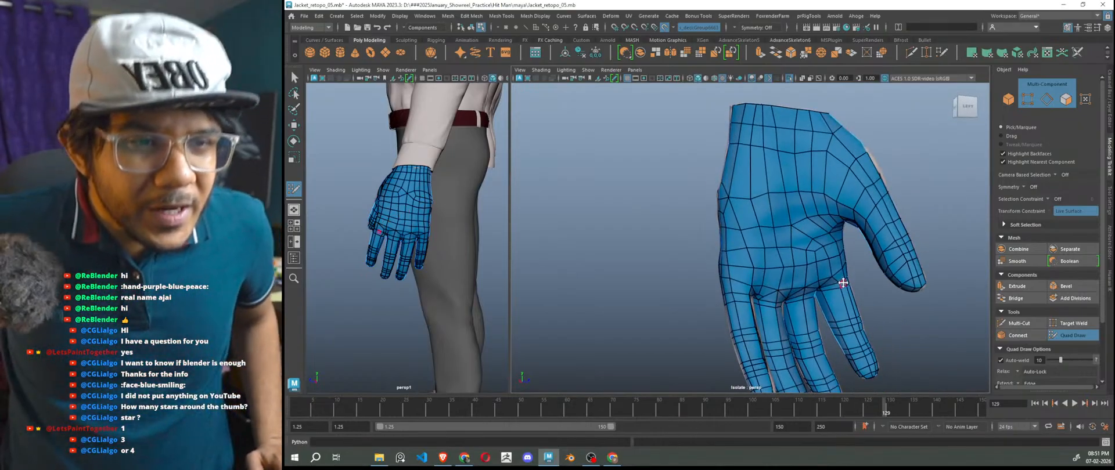
pyautogui.keyDown('alt'); pyautogui.moveTo(843, 283); pyautogui.dragTo(954, 266); pyautogui.keyUp('alt')
pyautogui.moveTo(825, 262)
pyautogui.keyDown('alt'); pyautogui.mouseDown()
pyautogui.moveTo(899, 264)
pyautogui.moveTo(843, 254)
pyautogui.mouseUp(); pyautogui.keyUp('alt')
pyautogui.scroll(5, 693, 215)
pyautogui.keyDown('alt'); pyautogui.moveTo(694, 215); pyautogui.dragTo(715, 215); pyautogui.keyUp('alt')
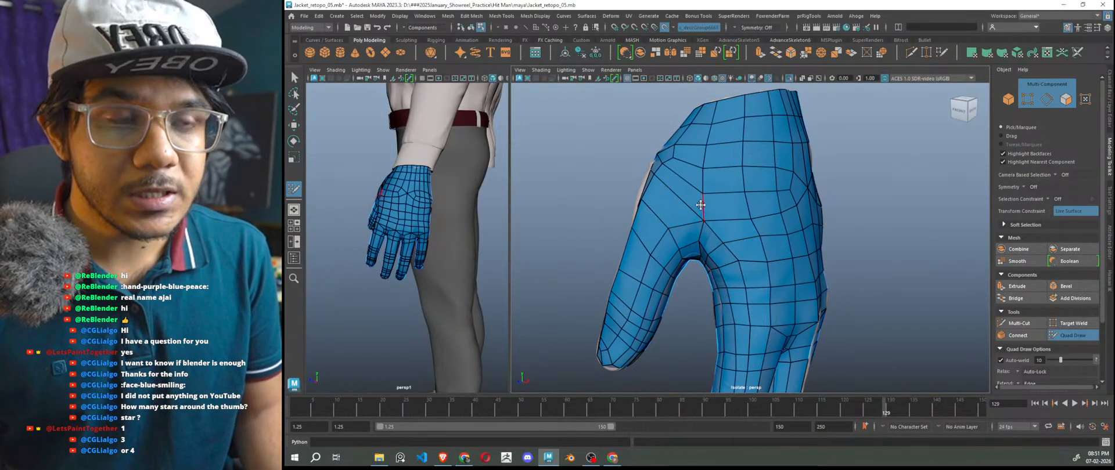
pyautogui.scroll(5, 701, 205)
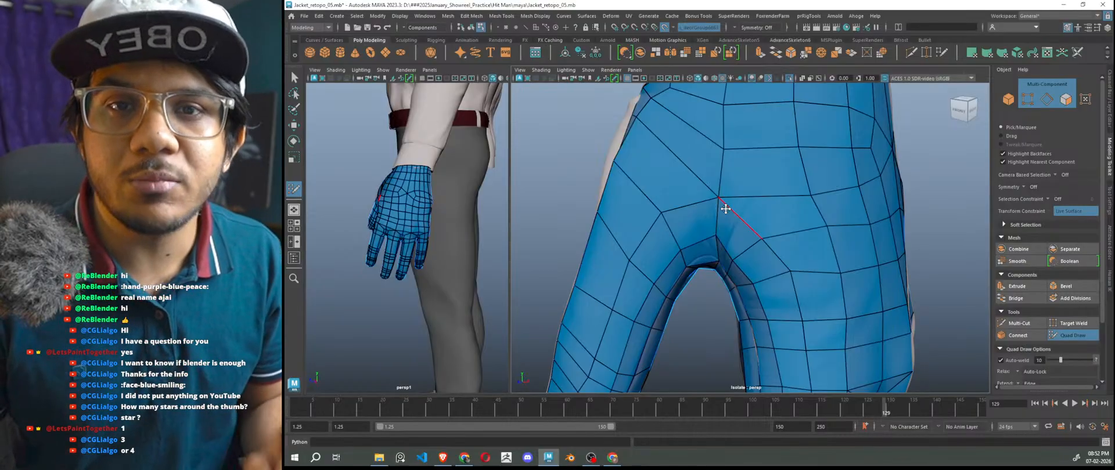
pyautogui.keyDown('alt'); pyautogui.moveTo(726, 209); pyautogui.dragTo(739, 186); pyautogui.keyUp('alt')
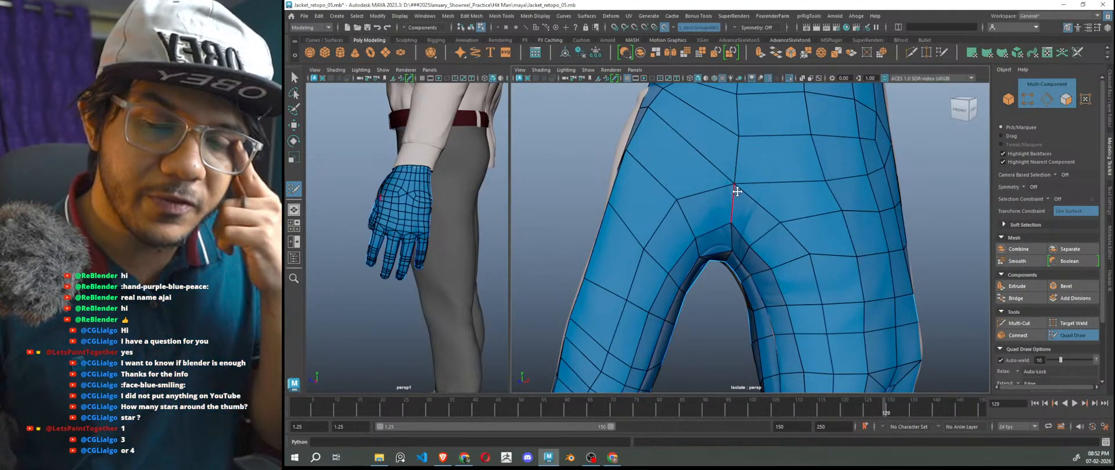
pyautogui.scroll(-9, 738, 193)
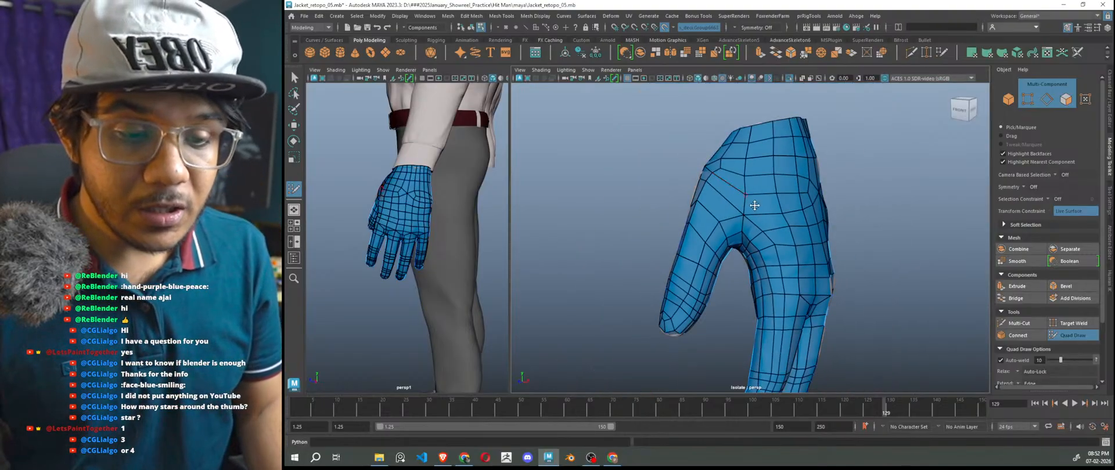
pyautogui.keyDown('alt'); pyautogui.moveTo(800, 239); pyautogui.dragTo(789, 238); pyautogui.keyUp('alt')
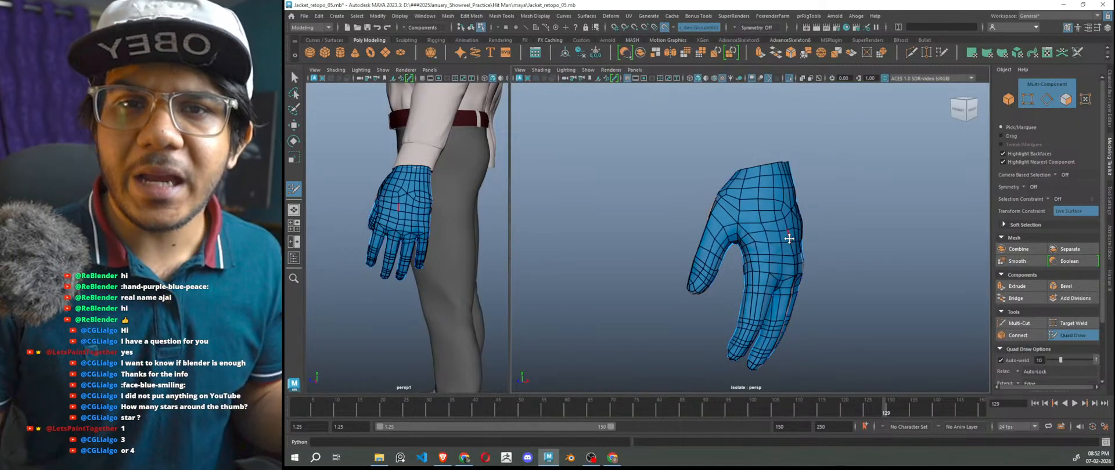
pyautogui.scroll(4, 785, 243)
pyautogui.keyDown('alt'); pyautogui.moveTo(793, 246); pyautogui.dragTo(763, 261); pyautogui.keyUp('alt')
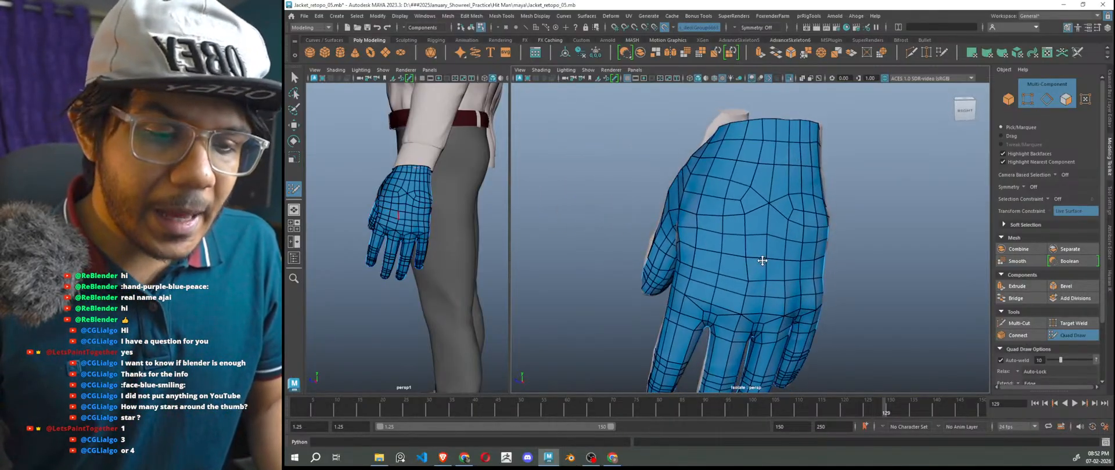
pyautogui.scroll(3, 761, 208)
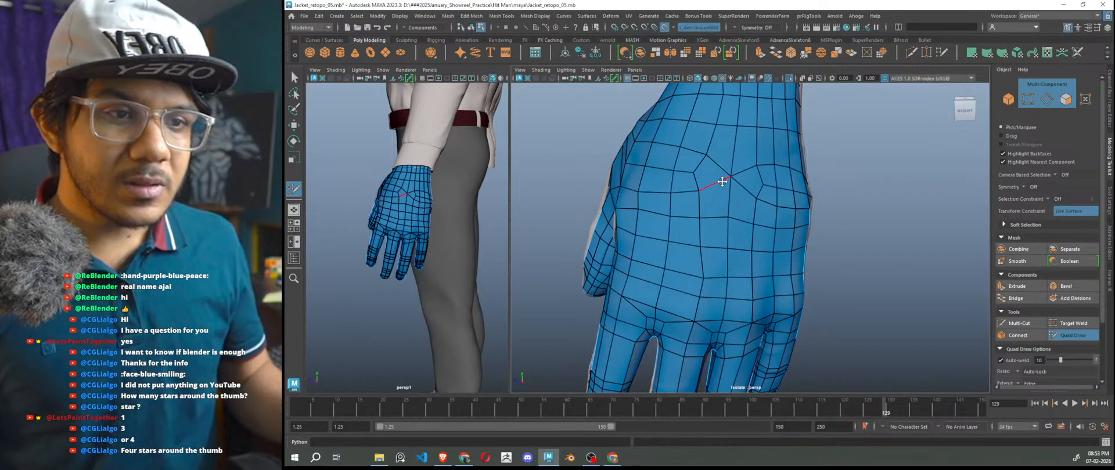
# - Examine the topology around the thumb base, from the wrist opening to the palm
pyautogui.moveTo(776, 248)
pyautogui.keyDown('alt'); pyautogui.mouseDown()
pyautogui.moveTo(791, 229)
pyautogui.moveTo(838, 232)
pyautogui.mouseUp(); pyautogui.keyUp('alt')
pyautogui.keyDown('alt'); pyautogui.moveTo(704, 205); pyautogui.dragTo(742, 225); pyautogui.keyUp('alt')
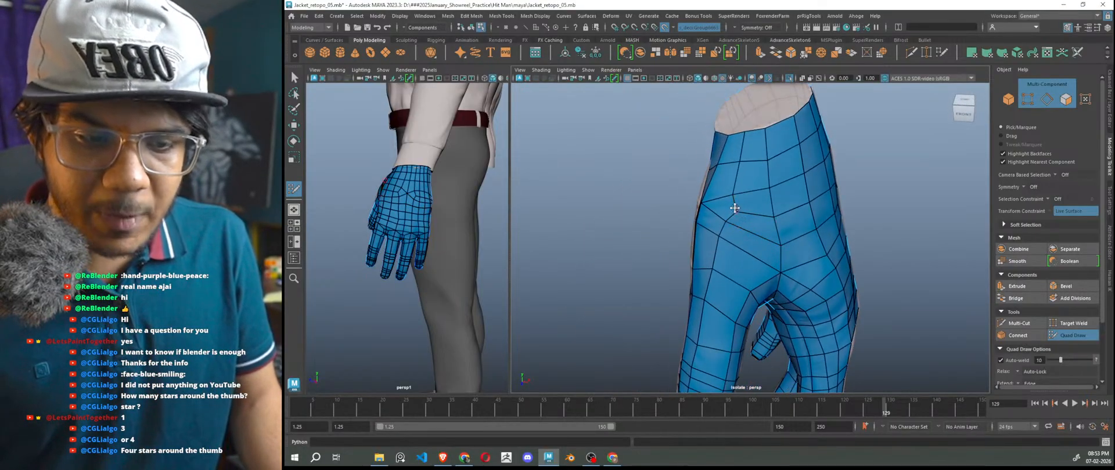
pyautogui.scroll(3, 729, 201)
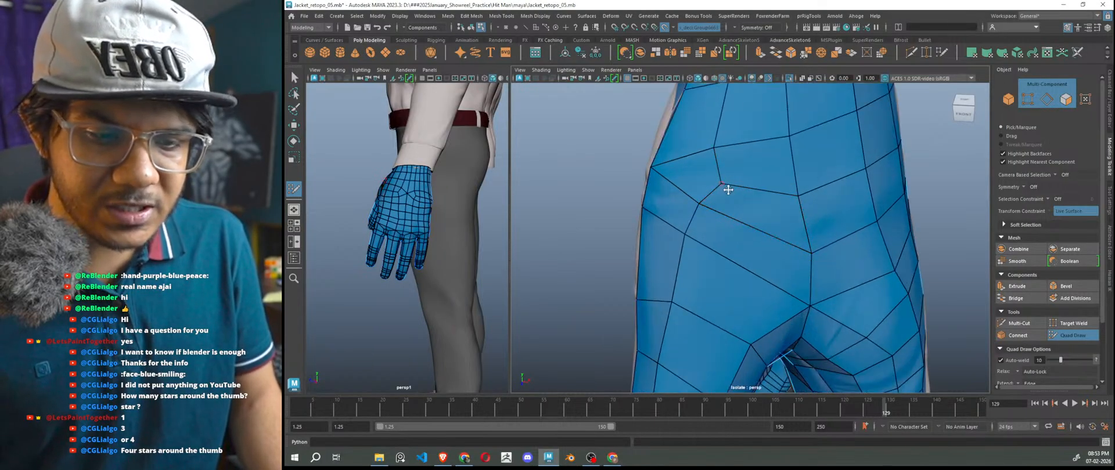
pyautogui.scroll(-2, 727, 186)
pyautogui.keyDown('alt'); pyautogui.moveTo(753, 226); pyautogui.dragTo(840, 212); pyautogui.keyUp('alt')
pyautogui.keyDown('alt'); pyautogui.moveTo(846, 204); pyautogui.dragTo(813, 216, button='middle'); pyautogui.keyUp('alt')
pyautogui.keyDown('alt'); pyautogui.moveTo(842, 205); pyautogui.dragTo(730, 197); pyautogui.keyUp('alt')
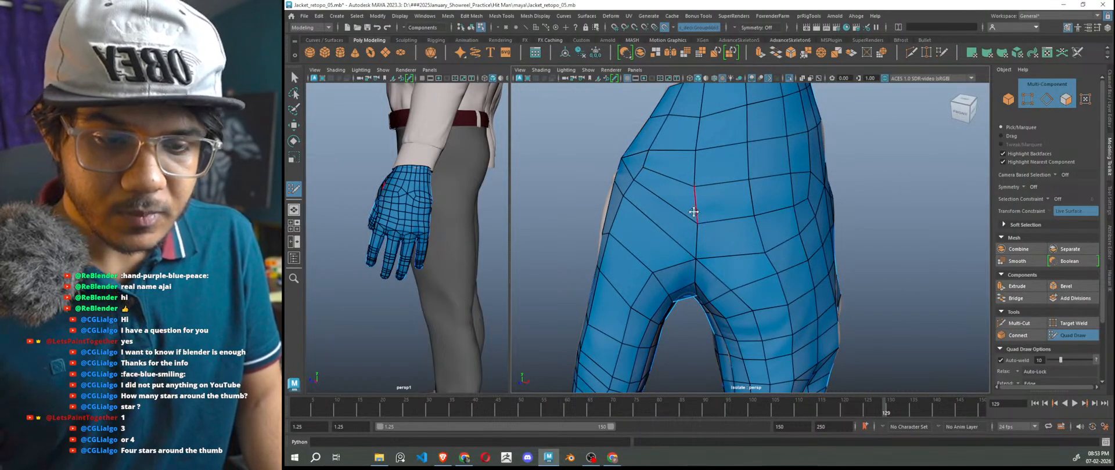
pyautogui.moveTo(705, 246)
pyautogui.keyDown('alt'); pyautogui.mouseDown()
pyautogui.moveTo(701, 257)
pyautogui.moveTo(835, 236)
pyautogui.moveTo(827, 211)
pyautogui.mouseUp(); pyautogui.keyUp('alt')
pyautogui.keyDown('alt'); pyautogui.moveTo(820, 152); pyautogui.dragTo(789, 171); pyautogui.keyUp('alt')
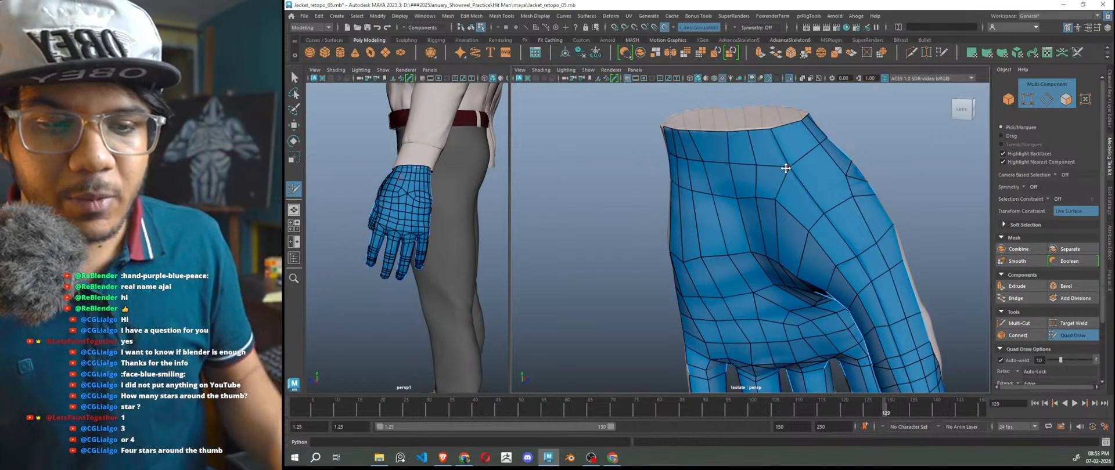
pyautogui.moveTo(804, 171)
pyautogui.keyDown('alt'); pyautogui.mouseDown()
pyautogui.moveTo(851, 307)
pyautogui.moveTo(783, 215)
pyautogui.mouseUp(); pyautogui.keyUp('alt')
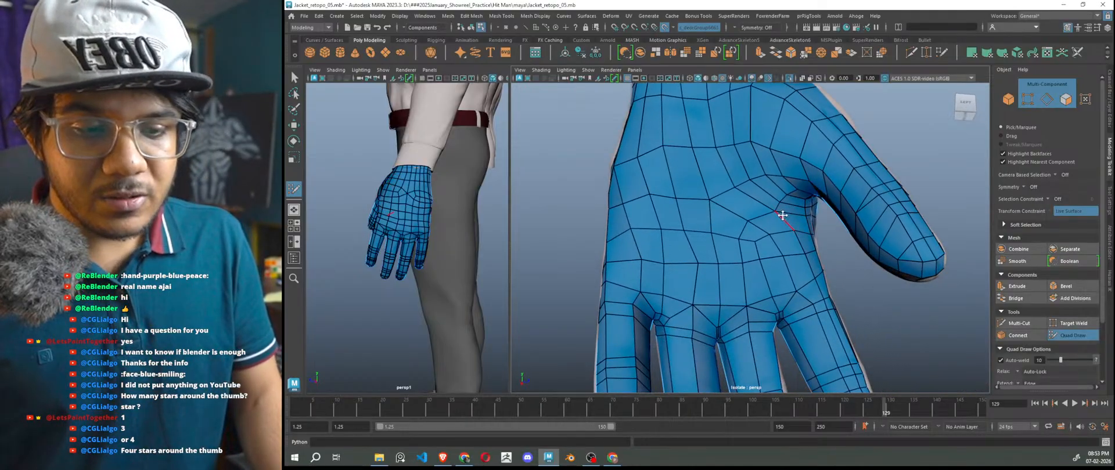
# - Relax the vertices at the base of the thumb just below the wrist
pyautogui.keyDown('alt'); pyautogui.moveTo(802, 266); pyautogui.dragTo(691, 309); pyautogui.keyUp('alt')
pyautogui.moveTo(723, 185)
pyautogui.keyDown('alt'); pyautogui.mouseDown()
pyautogui.moveTo(821, 229)
pyautogui.moveTo(762, 221)
pyautogui.mouseUp(); pyautogui.keyUp('alt')
pyautogui.scroll(4, 776, 219)
pyautogui.moveTo(724, 188)
pyautogui.keyDown('shift'); pyautogui.mouseDown()
pyautogui.moveTo(722, 213)
pyautogui.moveTo(770, 245)
pyautogui.moveTo(790, 239)
pyautogui.mouseUp(); pyautogui.keyUp('shift')
pyautogui.scroll(-5, 730, 220)
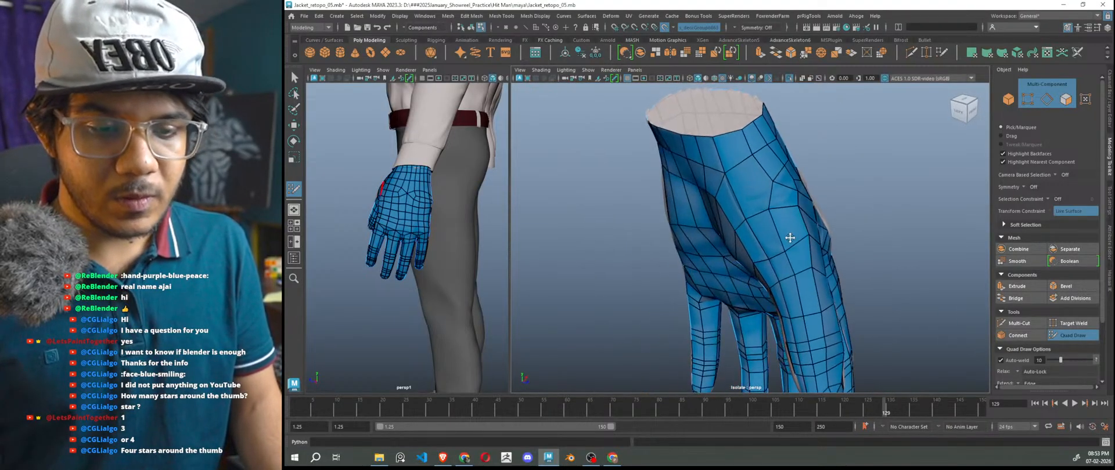
# - Clear the uneven topology on the outer thumb base and refill the opening with quads
pyautogui.scroll(3, 754, 194)
pyautogui.keyDown('ctrl'); pyautogui.keyDown('shift'); pyautogui.click(754, 193); pyautogui.keyUp('shift'); pyautogui.keyUp('ctrl')
pyautogui.moveTo(757, 185)
pyautogui.keyDown('alt'); pyautogui.mouseDown()
pyautogui.moveTo(789, 175)
pyautogui.moveTo(762, 181)
pyautogui.moveTo(778, 187)
pyautogui.moveTo(768, 169)
pyautogui.moveTo(786, 191)
pyautogui.moveTo(767, 191)
pyautogui.moveTo(807, 204)
pyautogui.moveTo(773, 200)
pyautogui.mouseUp(); pyautogui.keyUp('alt')
pyautogui.keyDown('shift'); pyautogui.click(797, 166); pyautogui.keyUp('shift')
pyautogui.keyDown('shift'); pyautogui.click(781, 172); pyautogui.keyUp('shift')
pyautogui.scroll(-5, 730, 192)
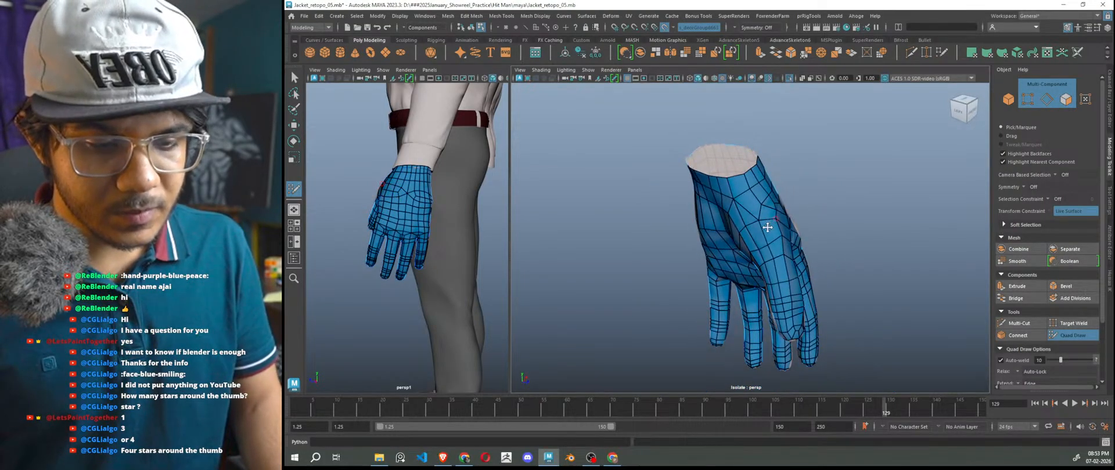
pyautogui.scroll(3, 755, 197)
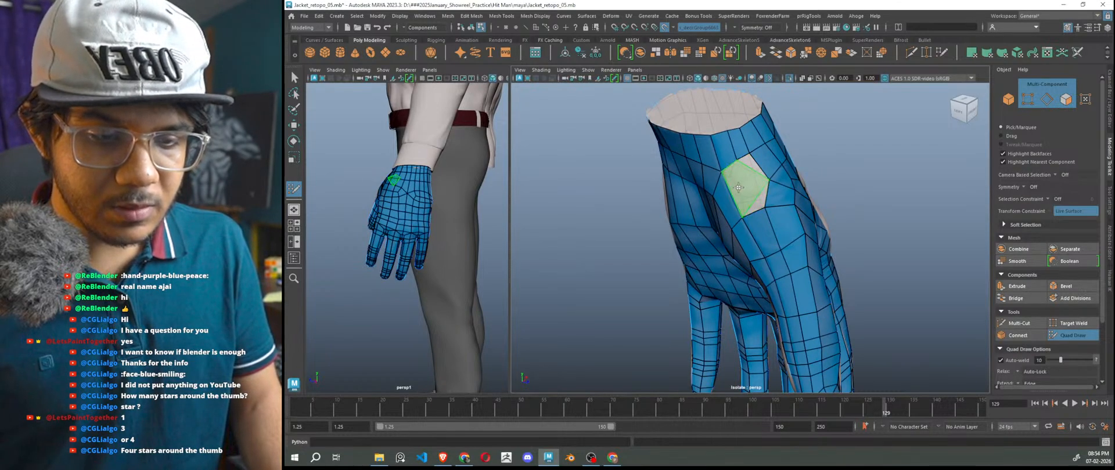
pyautogui.moveTo(732, 166); pyautogui.dragTo(753, 210)
pyautogui.keyDown('shift'); pyautogui.click(757, 181); pyautogui.keyUp('shift')
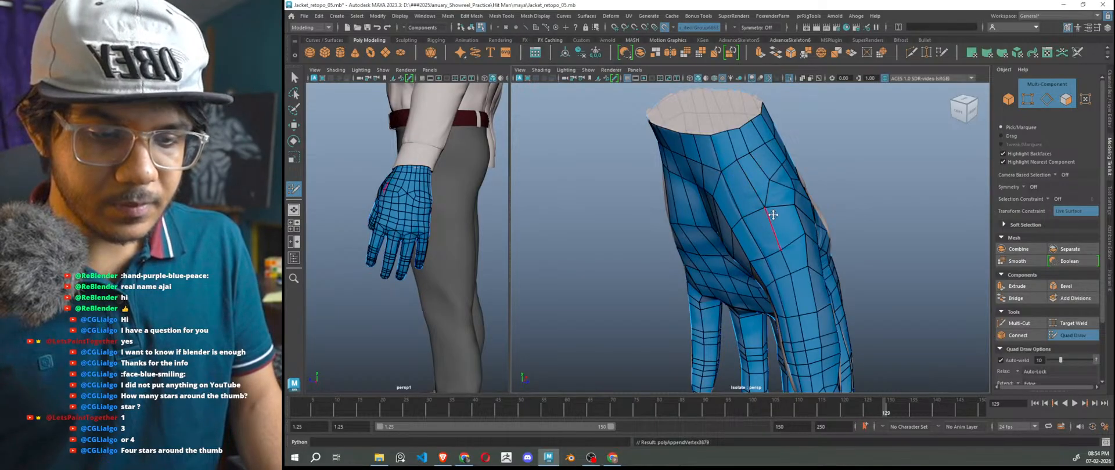
# - Relax the vertices around the rebuilt quads on the outer side of the thumb base
pyautogui.keyDown('alt'); pyautogui.moveTo(762, 217); pyautogui.dragTo(766, 189); pyautogui.keyUp('alt')
pyautogui.scroll(-5, 769, 230)
pyautogui.moveTo(770, 231)
pyautogui.keyDown('alt'); pyautogui.mouseDown()
pyautogui.moveTo(778, 240)
pyautogui.moveTo(765, 214)
pyautogui.mouseUp(); pyautogui.keyUp('alt')
pyautogui.scroll(7, 765, 215)
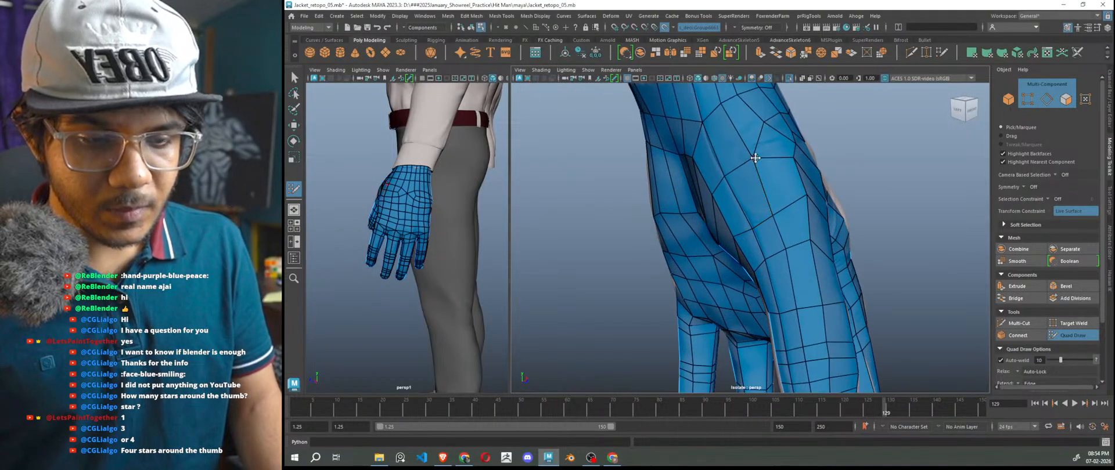
pyautogui.keyDown('alt'); pyautogui.moveTo(772, 180); pyautogui.dragTo(727, 195); pyautogui.keyUp('alt')
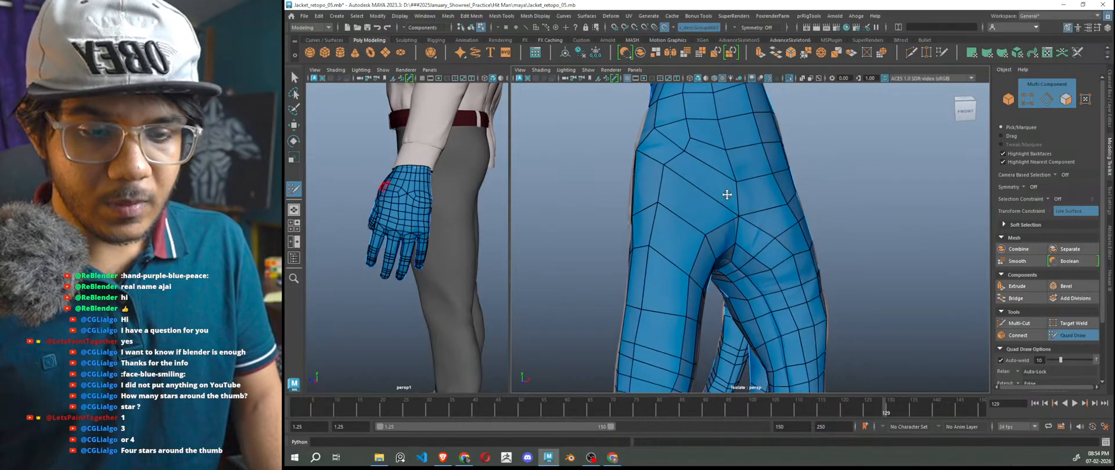
pyautogui.keyDown('shift'); pyautogui.moveTo(687, 149); pyautogui.dragTo(690, 152); pyautogui.keyUp('shift')
pyautogui.scroll(-6, 708, 177)
pyautogui.moveTo(754, 219)
pyautogui.keyDown('alt'); pyautogui.mouseDown()
pyautogui.moveTo(712, 225)
pyautogui.moveTo(743, 249)
pyautogui.mouseUp(); pyautogui.keyUp('alt')
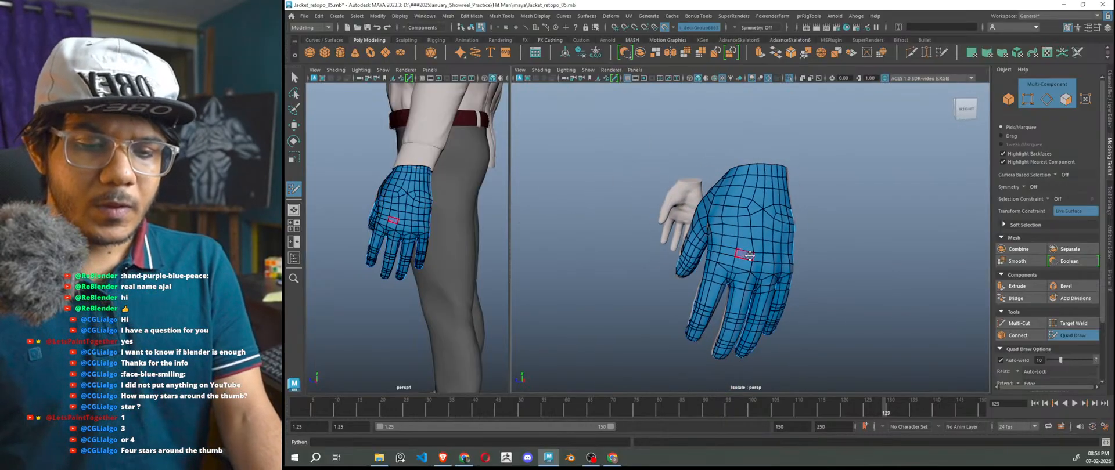
# - Insert additional edge loops across the fingers between the knuckles and the palm
pyautogui.scroll(4, 747, 256)
pyautogui.keyDown('alt'); pyautogui.moveTo(894, 268); pyautogui.dragTo(996, 264); pyautogui.keyUp('alt')
pyautogui.keyDown('alt'); pyautogui.moveTo(996, 264); pyautogui.dragTo(880, 206, button='middle'); pyautogui.keyUp('alt')
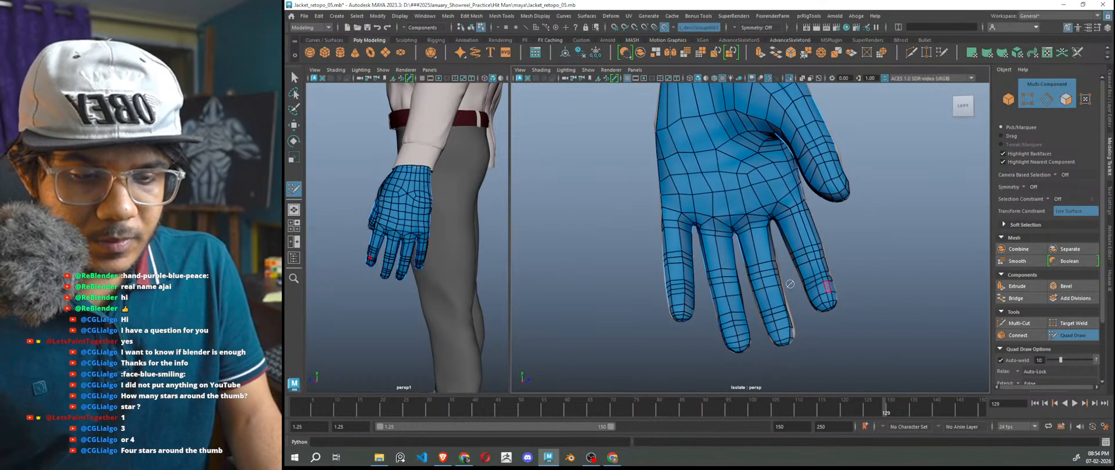
pyautogui.scroll(2, 700, 256)
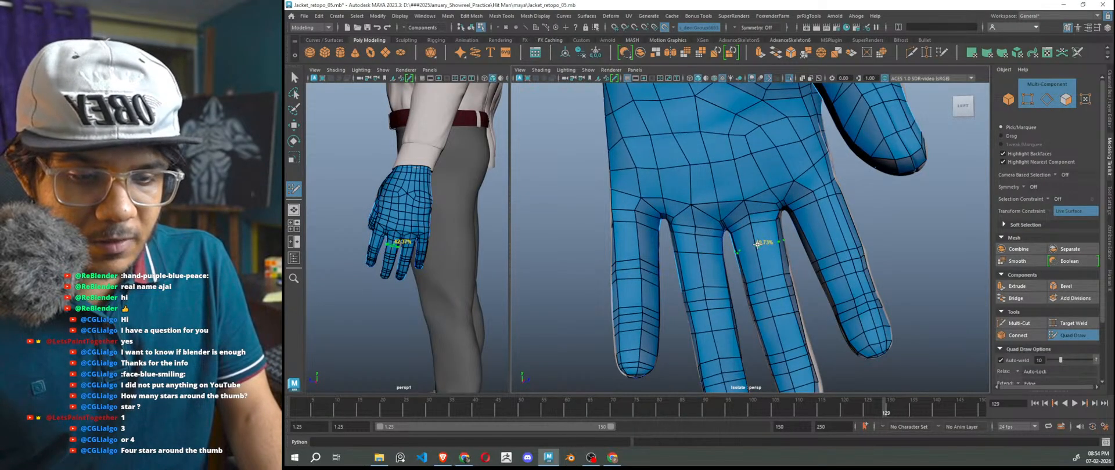
pyautogui.keyDown('alt'); pyautogui.moveTo(634, 243); pyautogui.dragTo(639, 145, button='middle'); pyautogui.keyUp('alt')
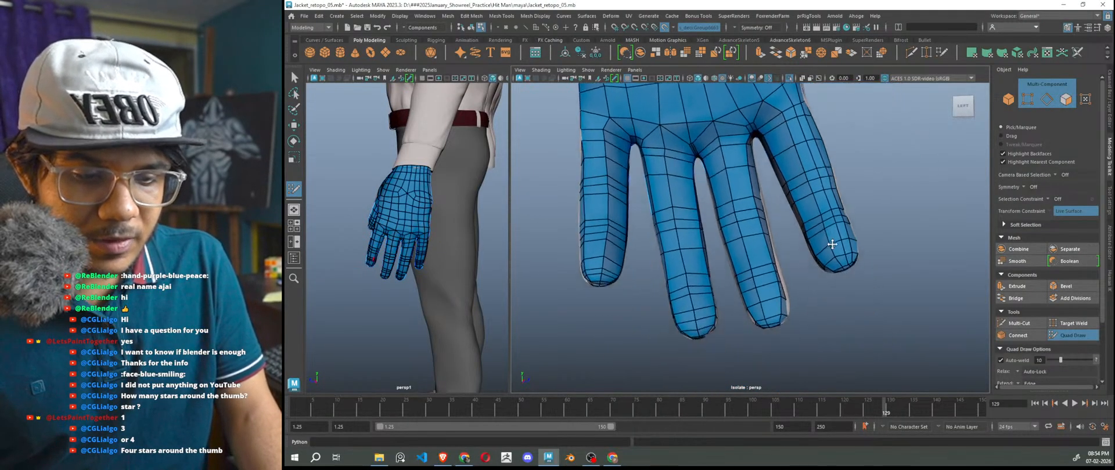
# - Insert lengthwise edge loops along the fingers and around the fingertips to even out the quad density
pyautogui.scroll(2, 787, 270)
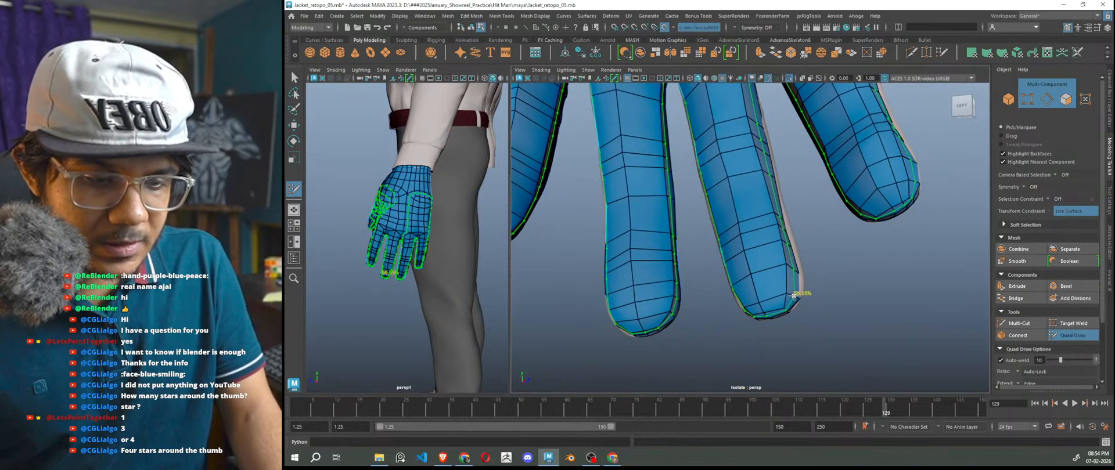
pyautogui.moveTo(815, 313)
pyautogui.keyDown('alt'); pyautogui.mouseDown()
pyautogui.moveTo(800, 307)
pyautogui.moveTo(860, 286)
pyautogui.moveTo(854, 270)
pyautogui.mouseUp(); pyautogui.keyUp('alt')
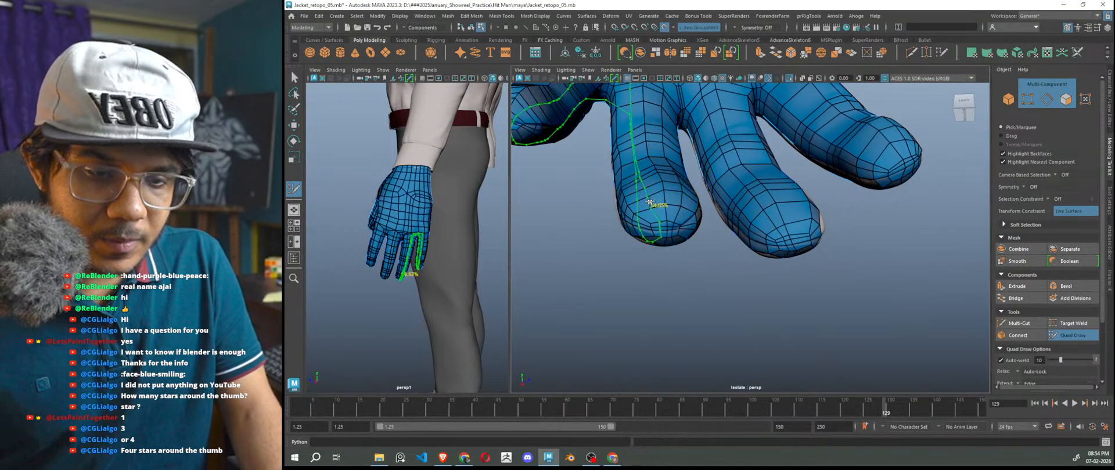
pyautogui.keyDown('alt'); pyautogui.moveTo(818, 245); pyautogui.dragTo(885, 165); pyautogui.keyUp('alt')
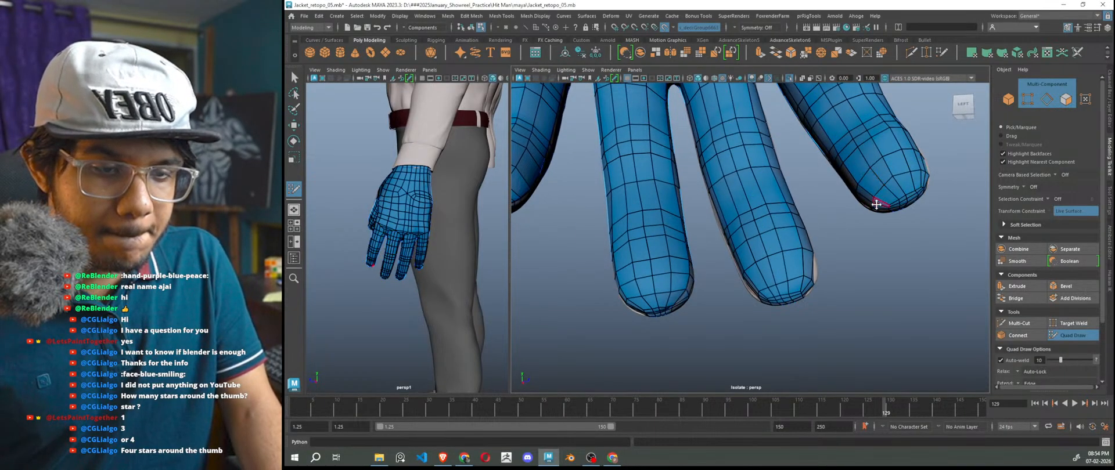
pyautogui.scroll(-5, 874, 203)
pyautogui.moveTo(868, 223)
pyautogui.keyDown('alt'); pyautogui.mouseDown()
pyautogui.moveTo(852, 247)
pyautogui.moveTo(837, 203)
pyautogui.moveTo(814, 186)
pyautogui.mouseUp(); pyautogui.keyUp('alt')
pyautogui.scroll(3, 836, 221)
pyautogui.scroll(4, 772, 145)
pyautogui.keyDown('alt'); pyautogui.moveTo(748, 181); pyautogui.dragTo(741, 250, button='middle'); pyautogui.keyUp('alt')
pyautogui.moveTo(836, 203)
pyautogui.keyDown('alt'); pyautogui.mouseDown()
pyautogui.moveTo(819, 244)
pyautogui.moveTo(865, 307)
pyautogui.moveTo(853, 314)
pyautogui.mouseUp(); pyautogui.keyUp('alt')
pyautogui.scroll(-5, 819, 243)
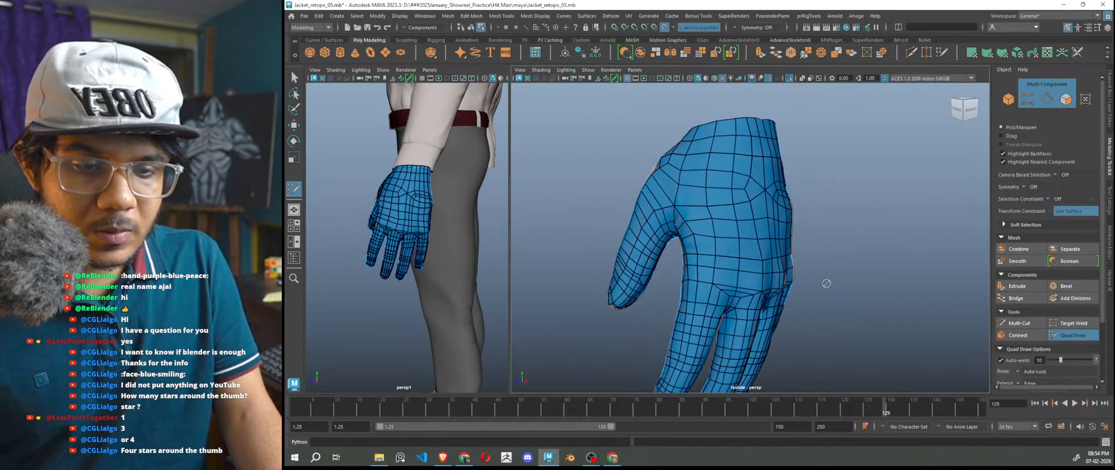
pyautogui.scroll(3, 755, 261)
pyautogui.scroll(-4, 677, 216)
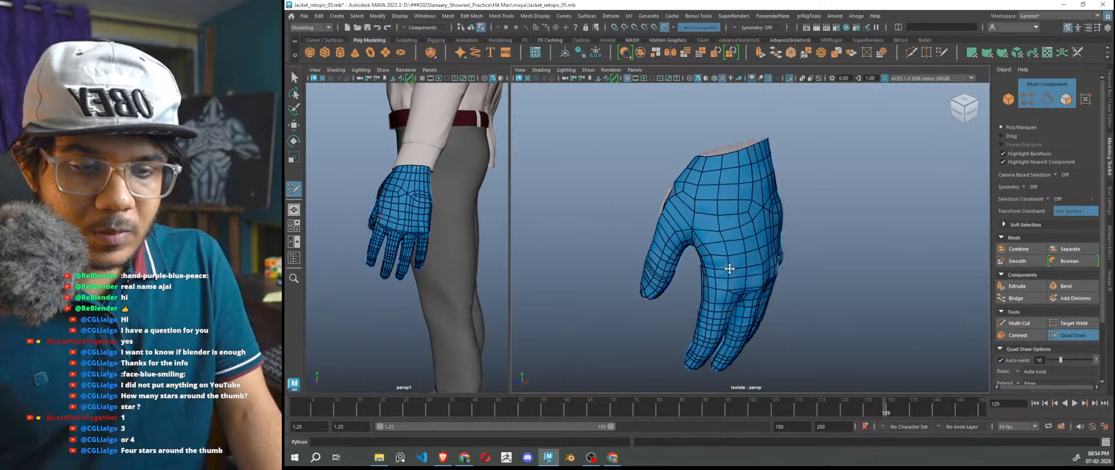
pyautogui.keyDown('alt'); pyautogui.moveTo(676, 216); pyautogui.dragTo(693, 240); pyautogui.keyUp('alt')
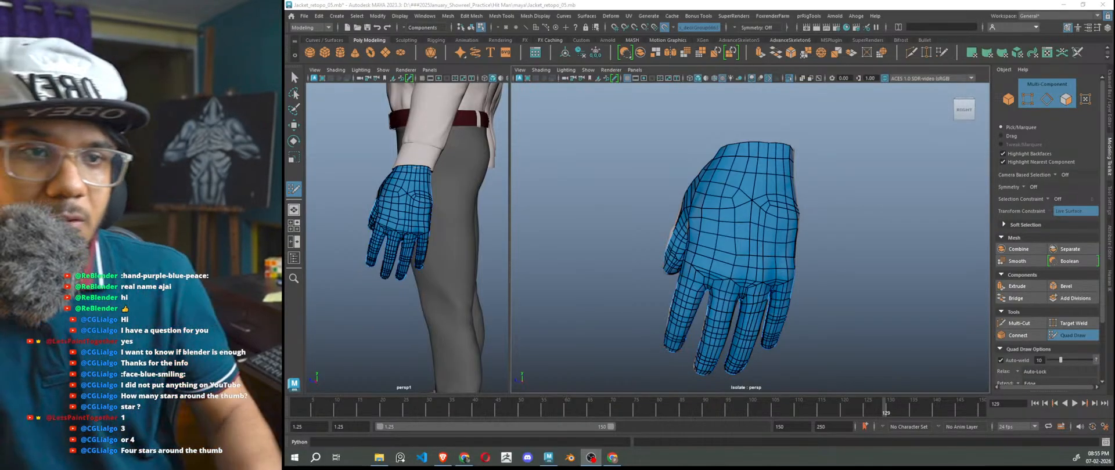
# - Leave Quad Draw, return to object mode and deselect the hand mesh
pyautogui.keyDown('alt'); pyautogui.moveTo(837, 301); pyautogui.dragTo(767, 299, button='right'); pyautogui.keyUp('alt')
pyautogui.keyDown('alt'); pyautogui.moveTo(767, 300); pyautogui.dragTo(883, 294); pyautogui.keyUp('alt')
pyautogui.press('w')
pyautogui.moveTo(857, 179); pyautogui.dragTo(876, 169, button='right')
pyautogui.click(876, 169)
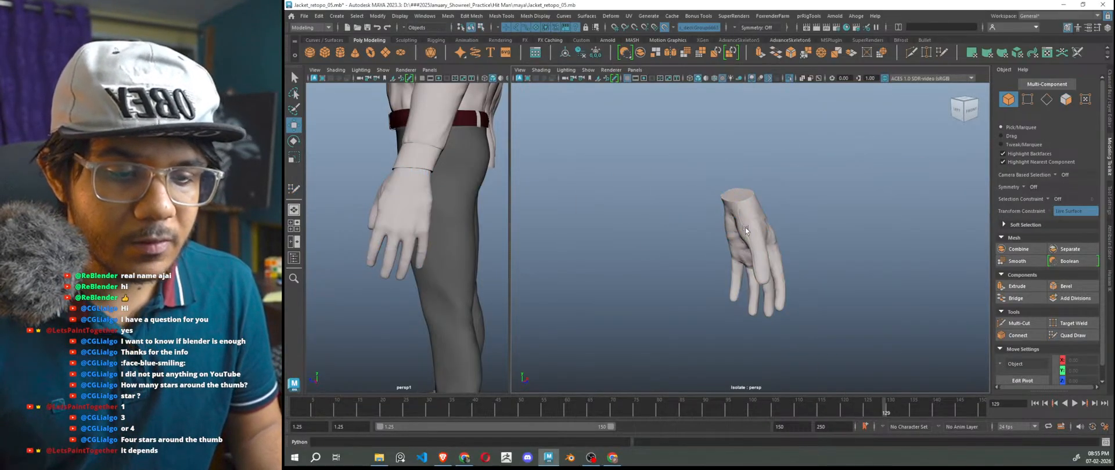
# - Select the retopologized hand and isolate it from the rest of the character
pyautogui.click(745, 228)
pyautogui.hotkey('ctrl', '1')
pyautogui.scroll(-6, 401, 258)
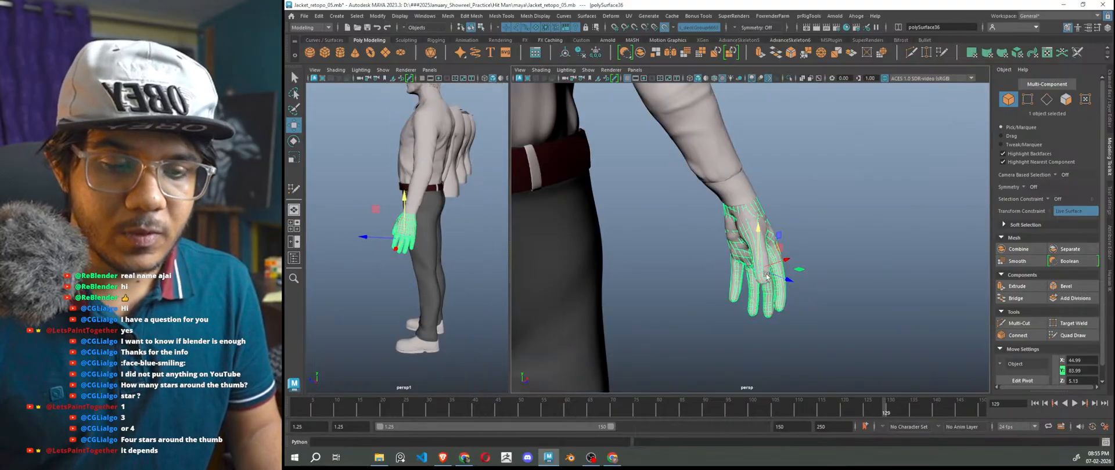
pyautogui.hotkey('ctrl', '1')
# - Turn on wireframe on shaded for the isolated hand and review the finished topology on its back and palm
pyautogui.click(849, 293)
pyautogui.moveTo(850, 292)
pyautogui.keyDown('alt'); pyautogui.mouseDown()
pyautogui.moveTo(796, 293)
pyautogui.moveTo(802, 282)
pyautogui.moveTo(758, 276)
pyautogui.moveTo(922, 283)
pyautogui.moveTo(763, 270)
pyautogui.moveTo(812, 270)
pyautogui.moveTo(807, 299)
pyautogui.moveTo(785, 291)
pyautogui.mouseUp(); pyautogui.keyUp('alt')
pyautogui.click(730, 246)
pyautogui.click(849, 288)
pyautogui.scroll(4, 782, 283)
pyautogui.scroll(-5, 851, 312)
pyautogui.hotkey('alt', '5')
pyautogui.scroll(-5, 850, 312)
pyautogui.scroll(6, 784, 290)
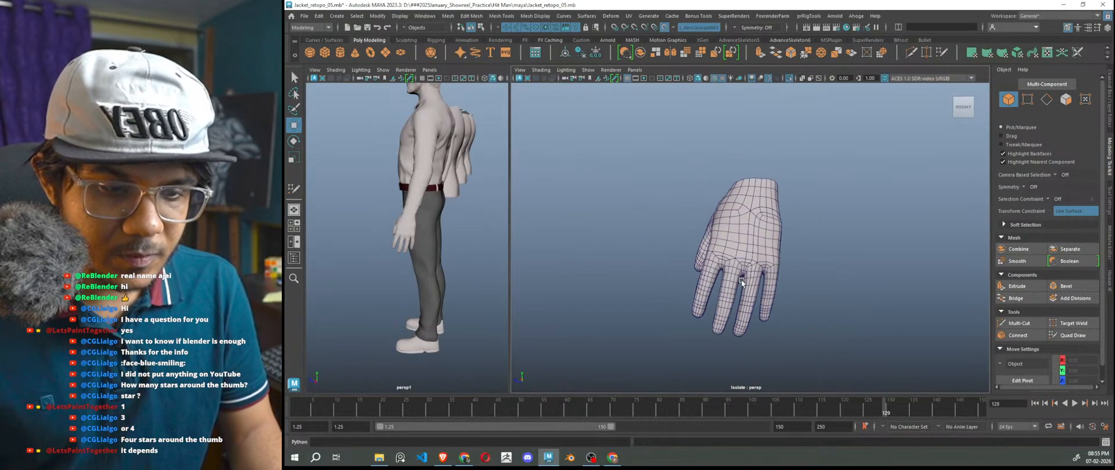
pyautogui.keyDown('alt'); pyautogui.moveTo(797, 304); pyautogui.dragTo(797, 291, button='middle'); pyautogui.keyUp('alt')
pyautogui.scroll(3, 797, 291)
pyautogui.keyDown('alt'); pyautogui.moveTo(796, 290); pyautogui.dragTo(960, 241); pyautogui.keyUp('alt')
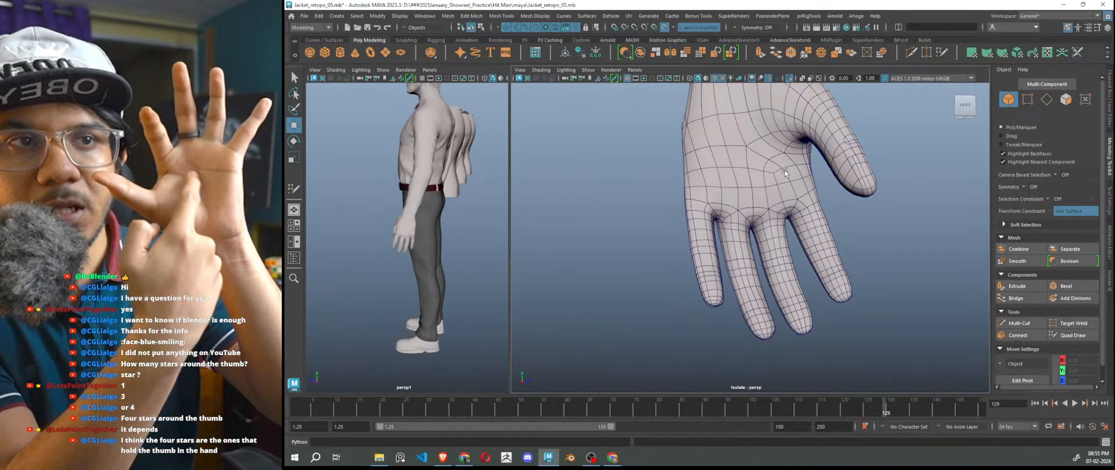
# - Examine the isolated hand's edge flow around the thumb base, palm and back of the hand
pyautogui.keyDown('alt'); pyautogui.moveTo(785, 170); pyautogui.dragTo(771, 196); pyautogui.keyUp('alt')
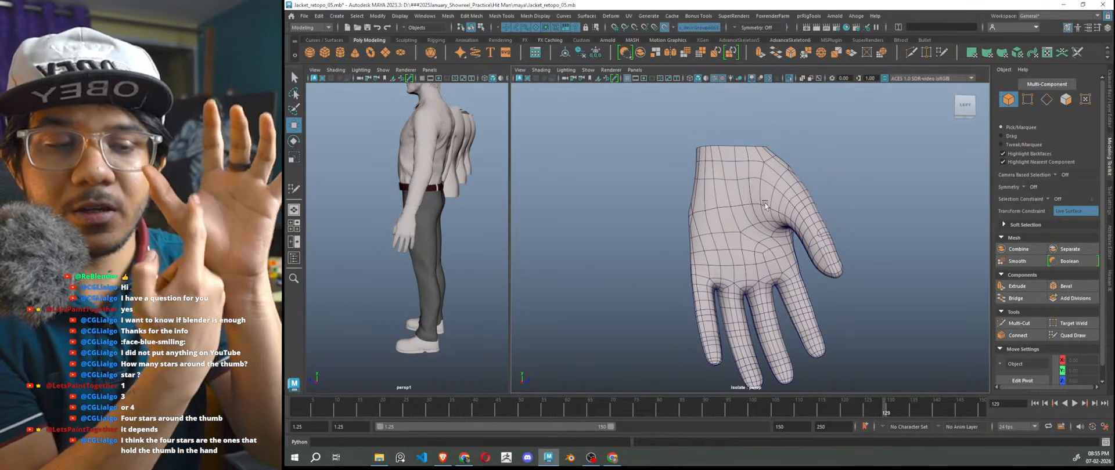
pyautogui.keyDown('alt'); pyautogui.moveTo(764, 205); pyautogui.dragTo(756, 189); pyautogui.keyUp('alt')
pyautogui.moveTo(803, 218)
pyautogui.keyDown('alt'); pyautogui.mouseDown()
pyautogui.moveTo(762, 247)
pyautogui.moveTo(813, 220)
pyautogui.mouseUp(); pyautogui.keyUp('alt')
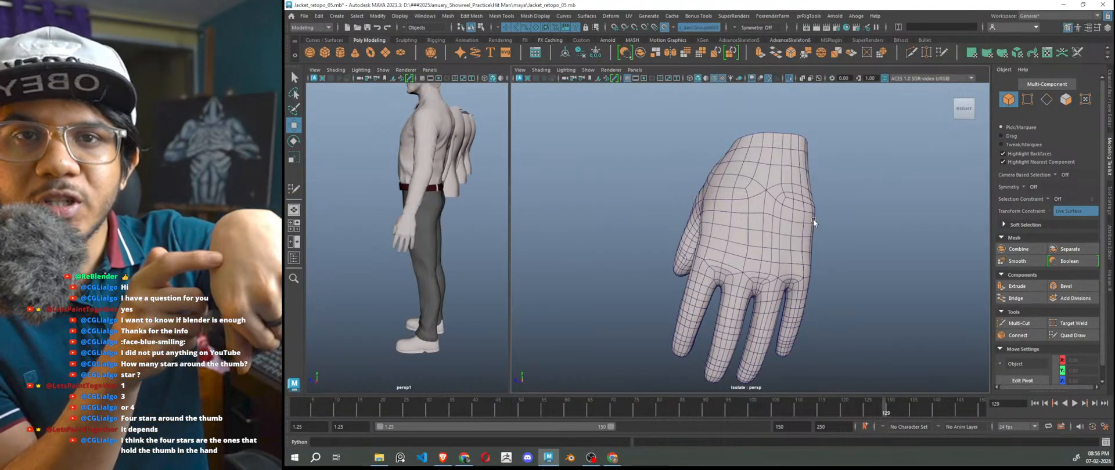
pyautogui.keyDown('alt'); pyautogui.moveTo(813, 218); pyautogui.dragTo(793, 205); pyautogui.keyUp('alt')
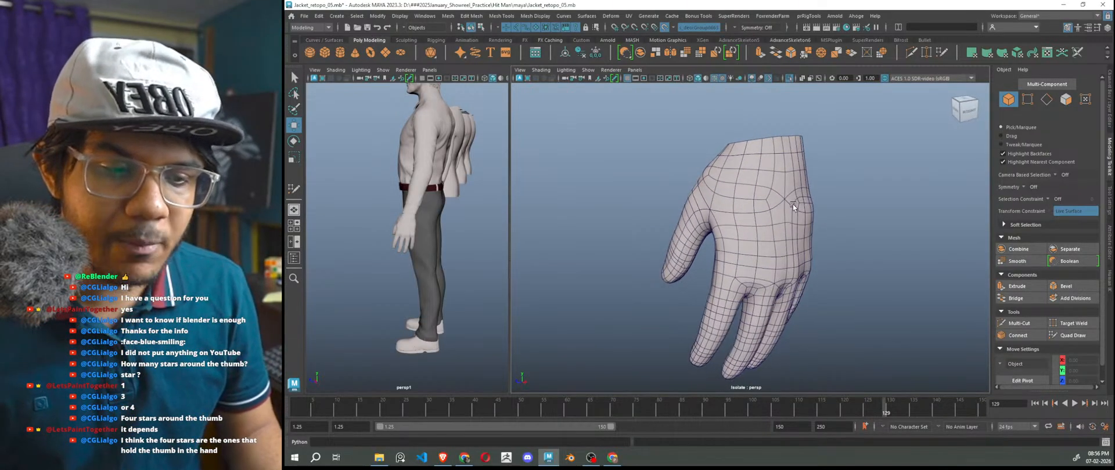
pyautogui.click(763, 220)
pyautogui.click(886, 236)
pyautogui.scroll(-5, 885, 236)
pyautogui.keyDown('alt'); pyautogui.moveTo(885, 236); pyautogui.dragTo(853, 237); pyautogui.keyUp('alt')
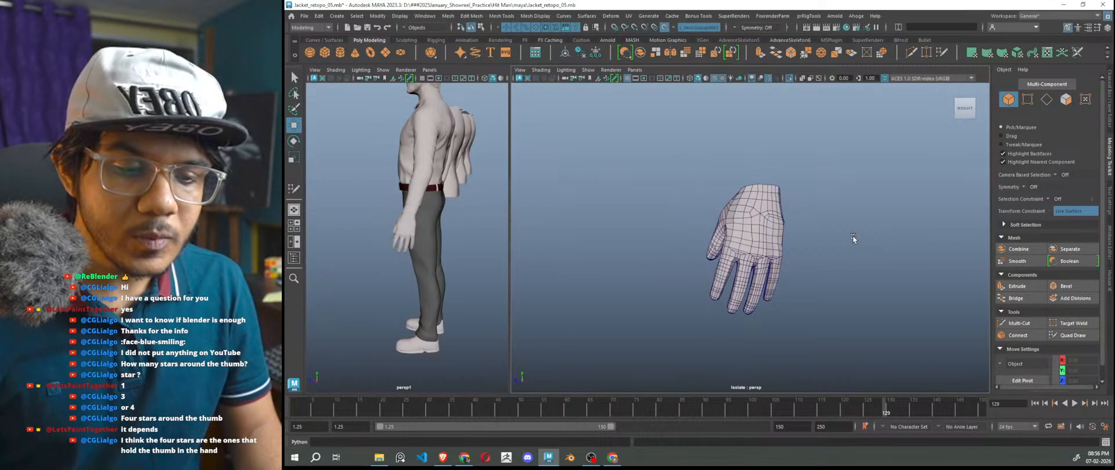
# - Bring the rest of the character back into view and turn off the live surface
pyautogui.keyDown('alt'); pyautogui.moveTo(604, 280); pyautogui.dragTo(732, 276); pyautogui.keyUp('alt')
pyautogui.click(756, 228)
pyautogui.hotkey('ctrl', '1')
pyautogui.click(863, 275)
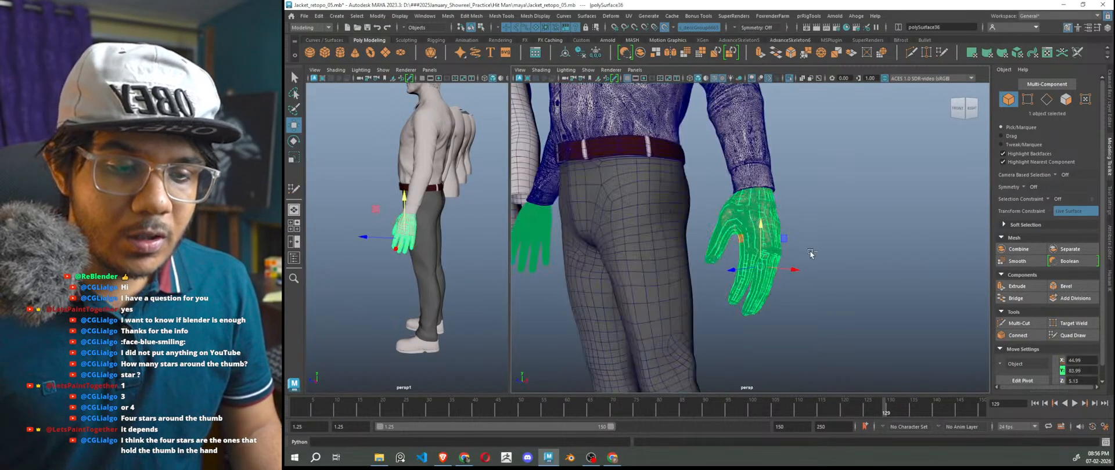
pyautogui.click(661, 29)
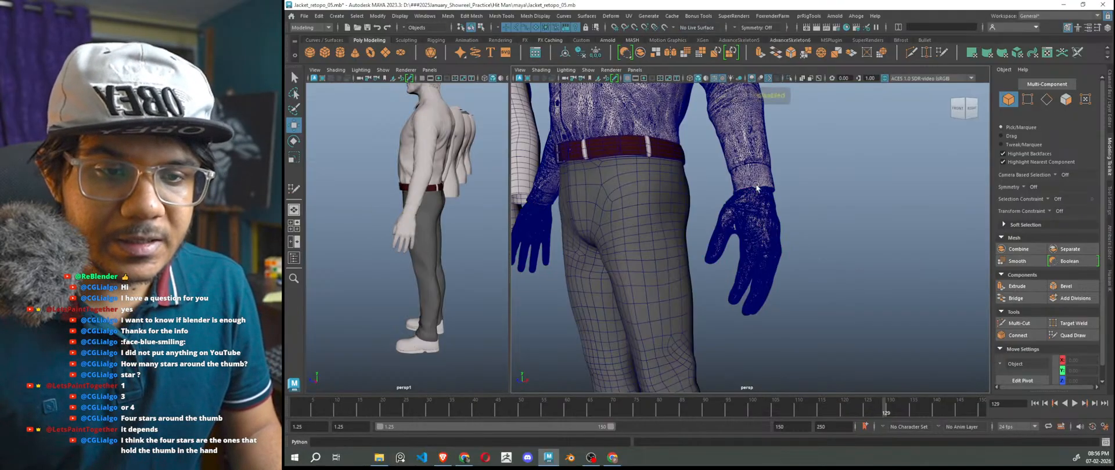
# - Hide the original high-poly hands so that only the retopologized hand shows at the cuff
pyautogui.click(776, 244)
pyautogui.press('h')
pyautogui.click(834, 271)
pyautogui.click(769, 247)
pyautogui.click(837, 267)
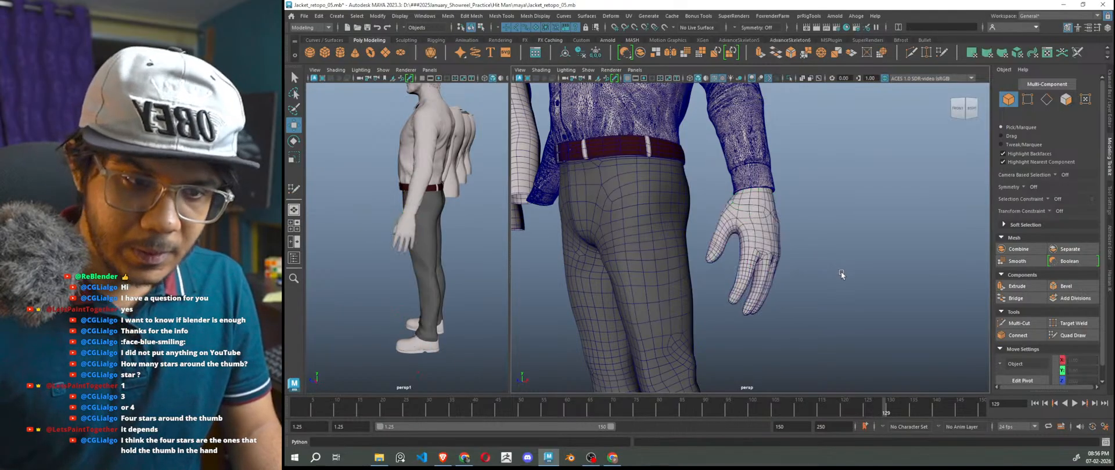
# - Select the retopologized hand on the full character and put it in its own group
pyautogui.scroll(-10, 841, 271)
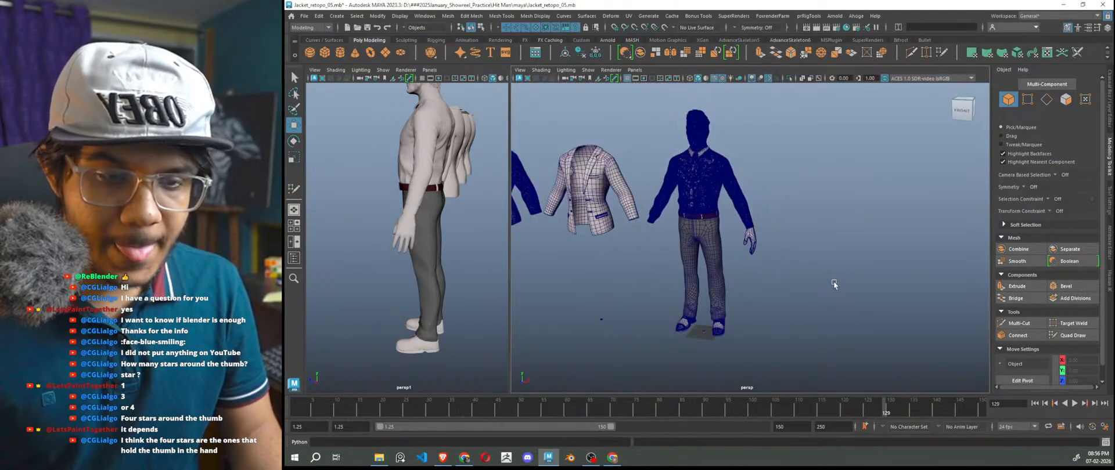
pyautogui.scroll(1, 834, 285)
pyautogui.keyDown('alt'); pyautogui.moveTo(506, 300); pyautogui.dragTo(605, 302); pyautogui.keyUp('alt')
pyautogui.keyDown('alt'); pyautogui.moveTo(417, 304); pyautogui.dragTo(468, 302, button='middle'); pyautogui.keyUp('alt')
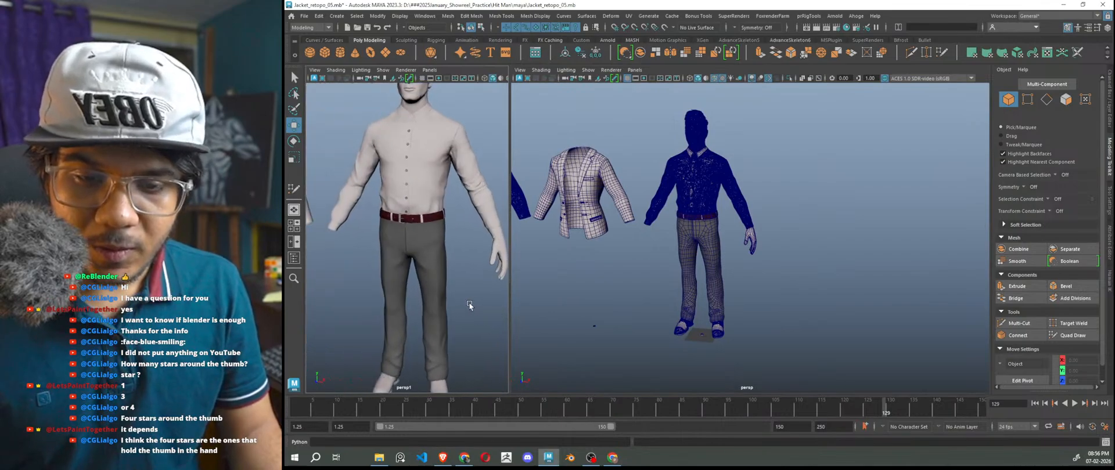
pyautogui.click(493, 264)
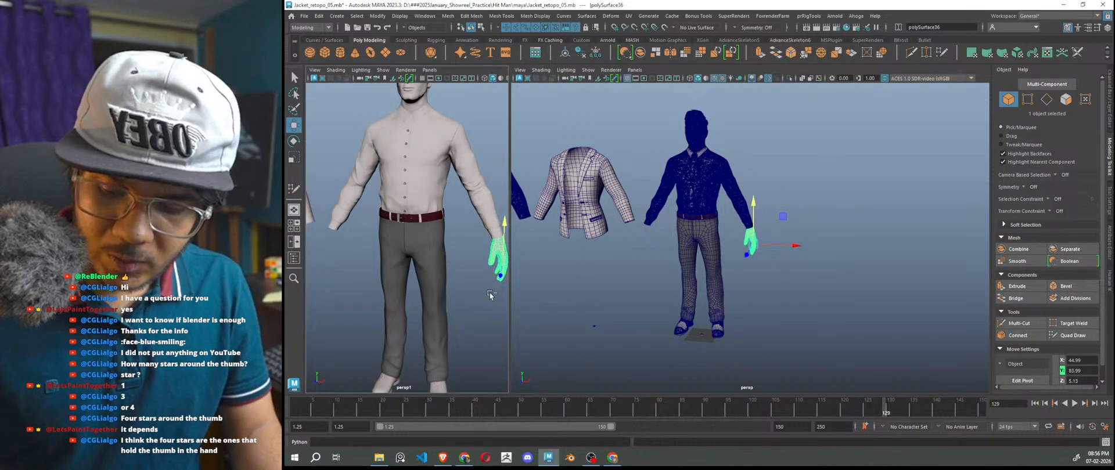
pyautogui.hotkey('ctrl', 'g')
pyautogui.click(491, 320)
pyautogui.click(500, 260)
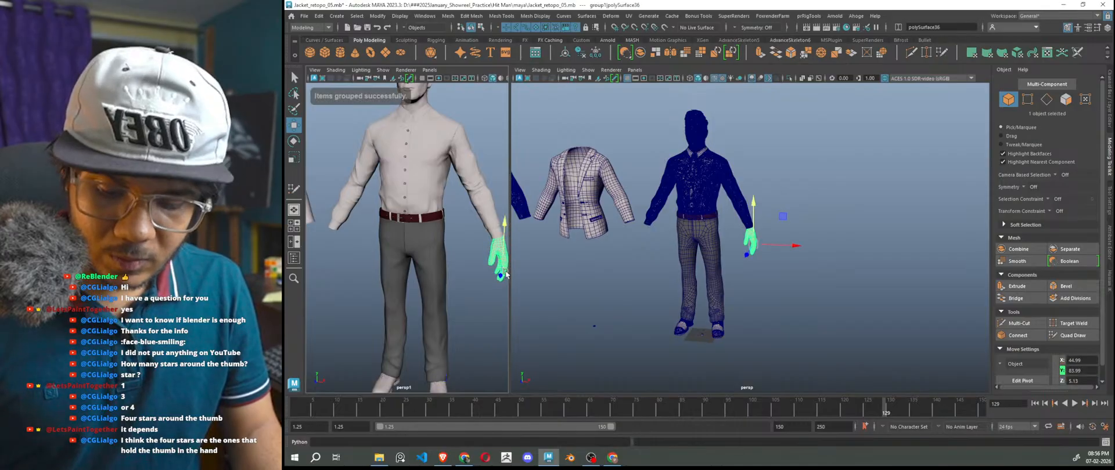
# - Mirror the hand group to the other arm with Duplicate Special as an instance, scale X -1
pyautogui.click(319, 15)
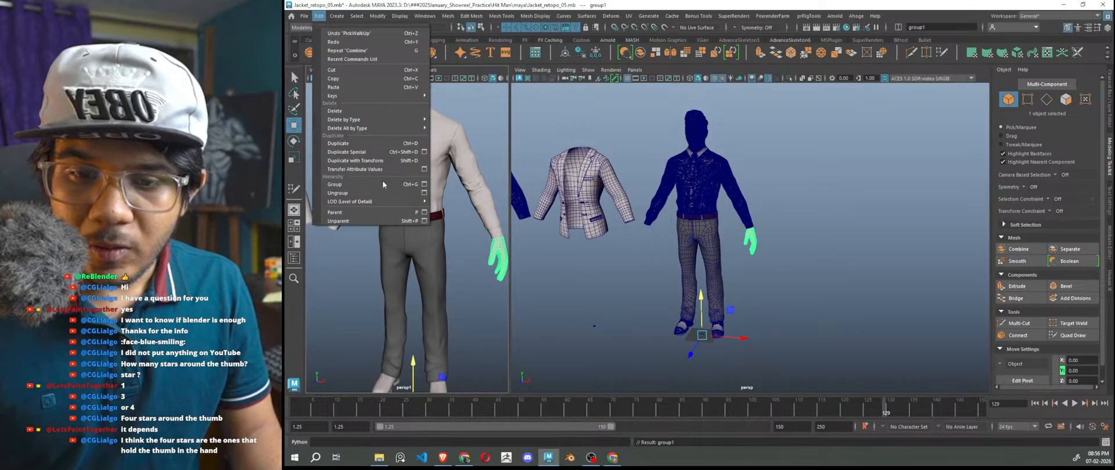
pyautogui.click(424, 152)
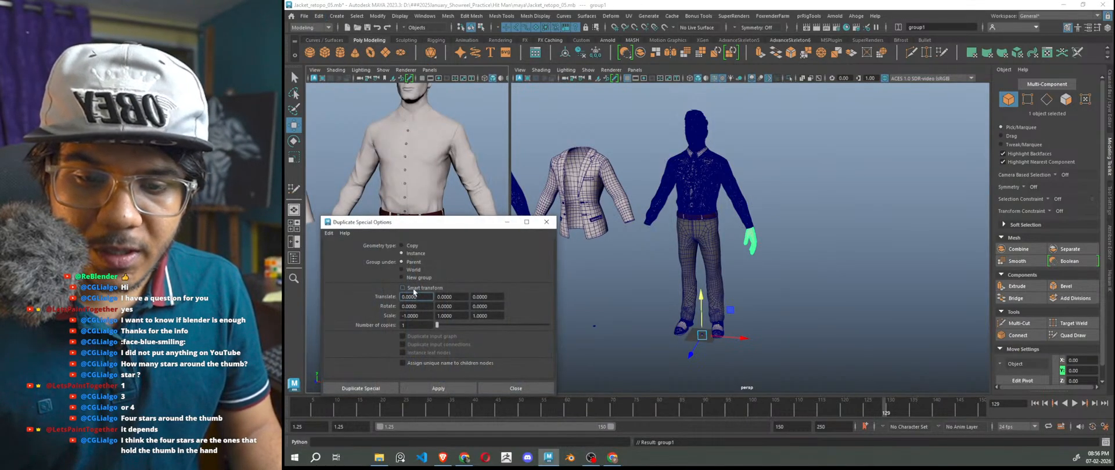
pyautogui.click(438, 389)
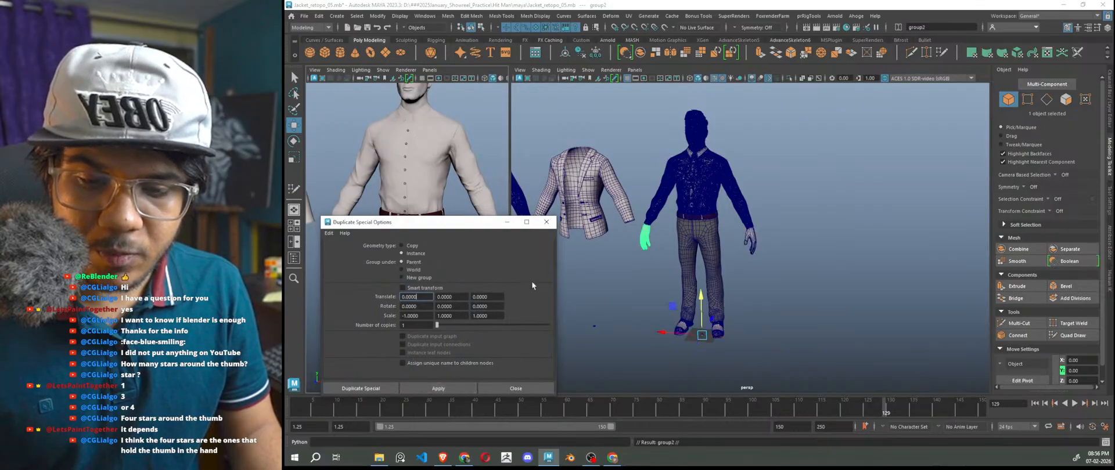
pyautogui.click(547, 222)
pyautogui.click(776, 284)
# - Check both retopologized hands together with the trousers and shoes on the character
pyautogui.scroll(5, 772, 282)
pyautogui.keyDown('alt'); pyautogui.moveTo(772, 285); pyautogui.dragTo(824, 270, button='middle'); pyautogui.keyUp('alt')
pyautogui.scroll(3, 796, 268)
pyautogui.keyDown('alt'); pyautogui.moveTo(796, 308); pyautogui.dragTo(794, 225, button='middle'); pyautogui.keyUp('alt')
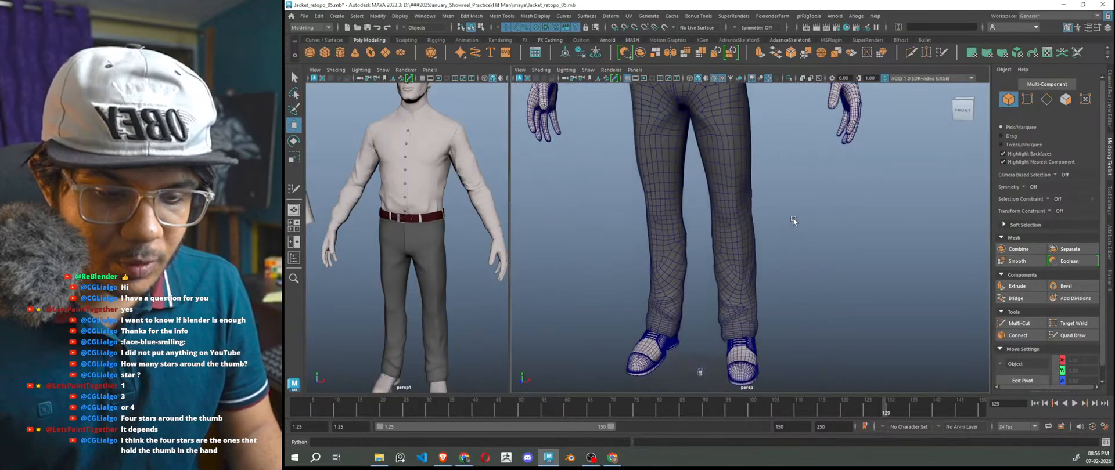
pyautogui.scroll(2, 764, 363)
pyautogui.scroll(-5, 805, 288)
pyautogui.scroll(6, 814, 288)
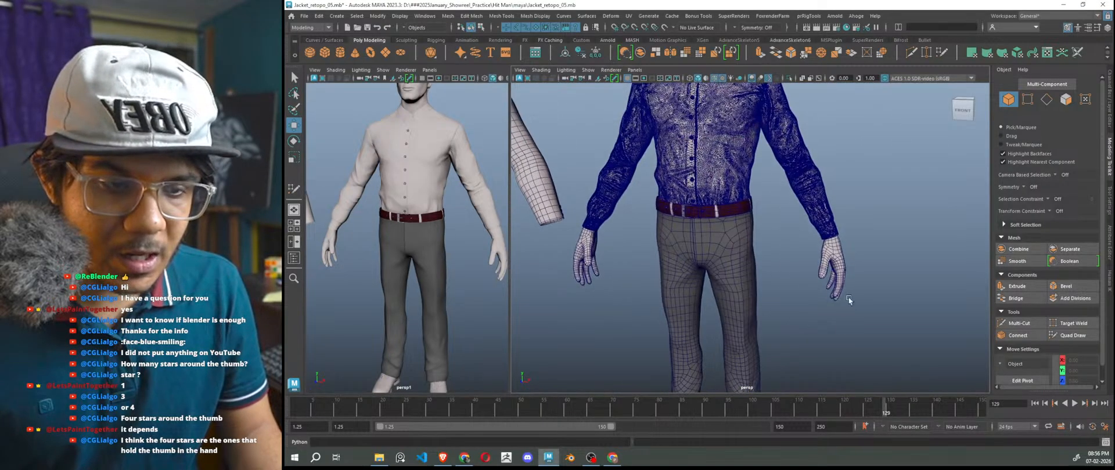
# - Inspect the wireframes of the shirt, its front buttons, the collar and the head
pyautogui.keyDown('alt'); pyautogui.moveTo(871, 270); pyautogui.dragTo(851, 337, button='middle'); pyautogui.keyUp('alt')
pyautogui.scroll(-2, 803, 313)
pyautogui.keyDown('alt'); pyautogui.moveTo(782, 276); pyautogui.dragTo(807, 330, button='middle'); pyautogui.keyUp('alt')
pyautogui.scroll(5, 806, 330)
pyautogui.scroll(7, 707, 293)
pyautogui.keyDown('alt'); pyautogui.moveTo(582, 270); pyautogui.dragTo(712, 281, button='middle'); pyautogui.keyUp('alt')
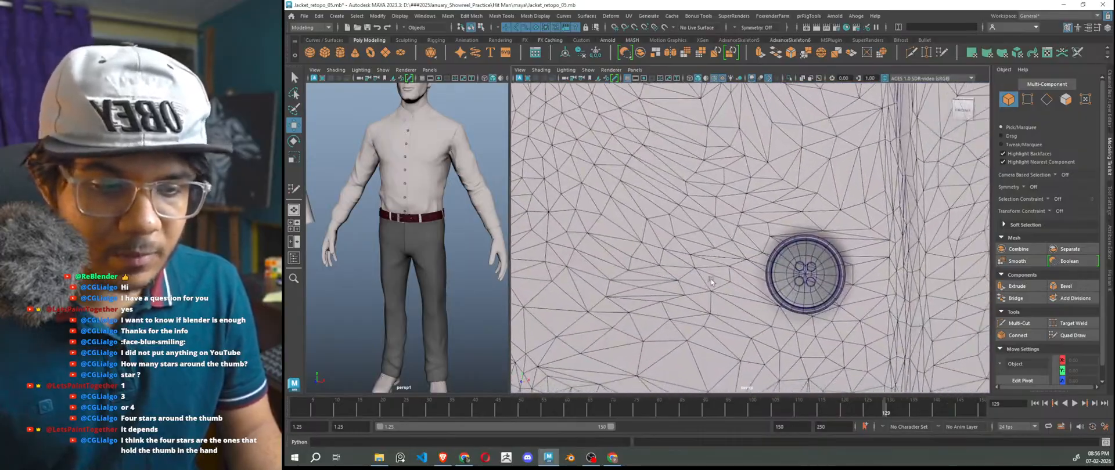
pyautogui.click(788, 265)
pyautogui.scroll(-8, 788, 264)
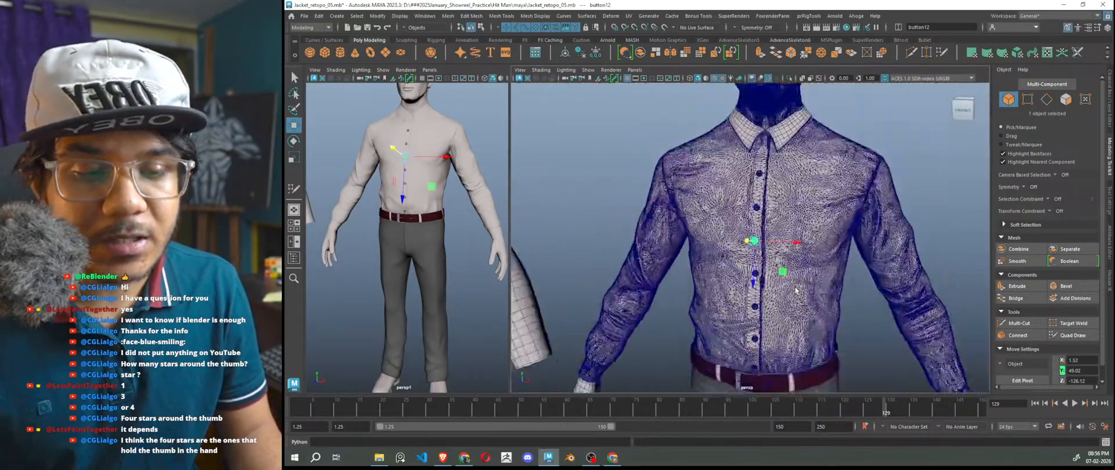
pyautogui.click(913, 218)
pyautogui.scroll(-3, 876, 242)
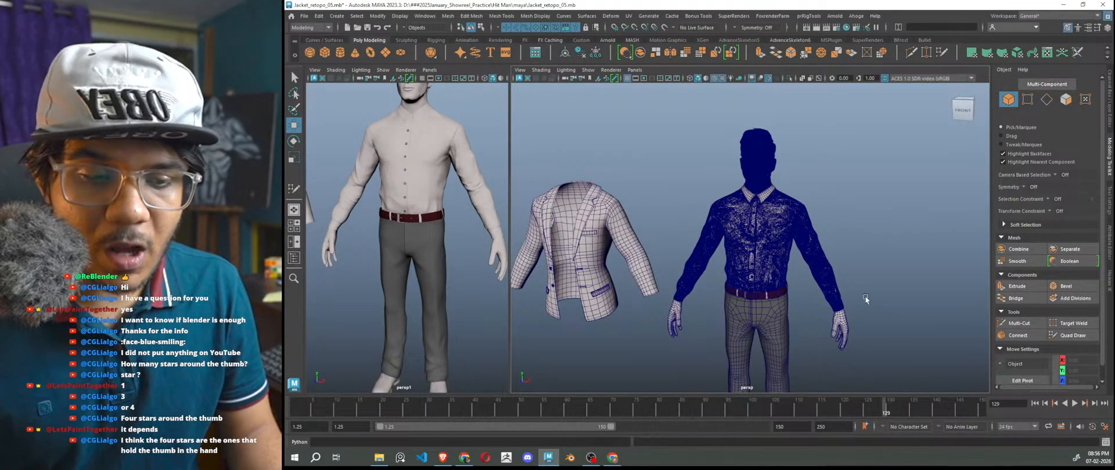
pyautogui.scroll(6, 890, 249)
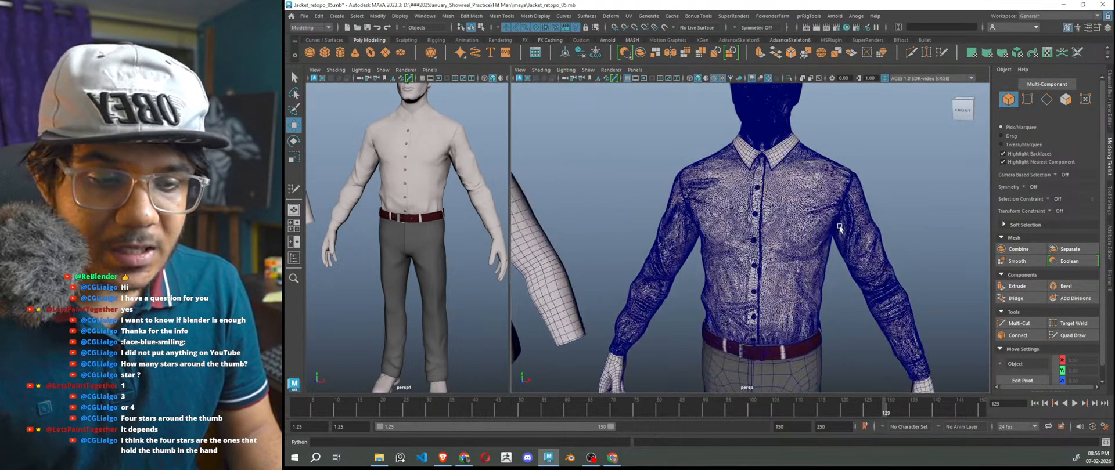
pyautogui.keyDown('alt'); pyautogui.moveTo(751, 184); pyautogui.dragTo(766, 262, button='middle'); pyautogui.keyUp('alt')
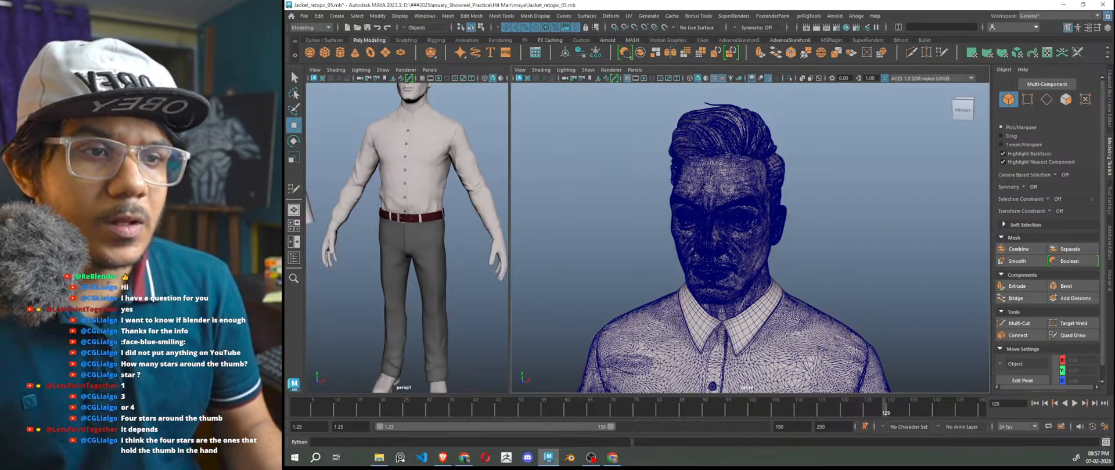
# - Turn off smooth preview on the retopologized hand and select a vertex near the thumb in vertex mode
pyautogui.keyDown('alt'); pyautogui.moveTo(755, 109); pyautogui.dragTo(581, 147, button='right'); pyautogui.keyUp('alt')
pyautogui.keyDown('alt'); pyautogui.moveTo(860, 291); pyautogui.dragTo(779, 145, button='middle'); pyautogui.keyUp('alt')
pyautogui.keyDown('alt'); pyautogui.moveTo(778, 175); pyautogui.dragTo(843, 237, button='right'); pyautogui.keyUp('alt')
pyautogui.scroll(8, 844, 237)
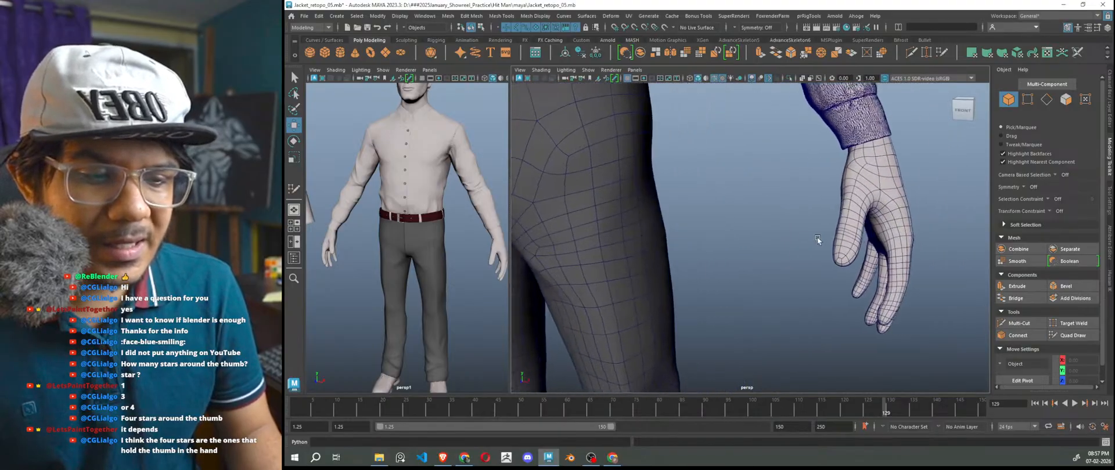
pyautogui.click(799, 221)
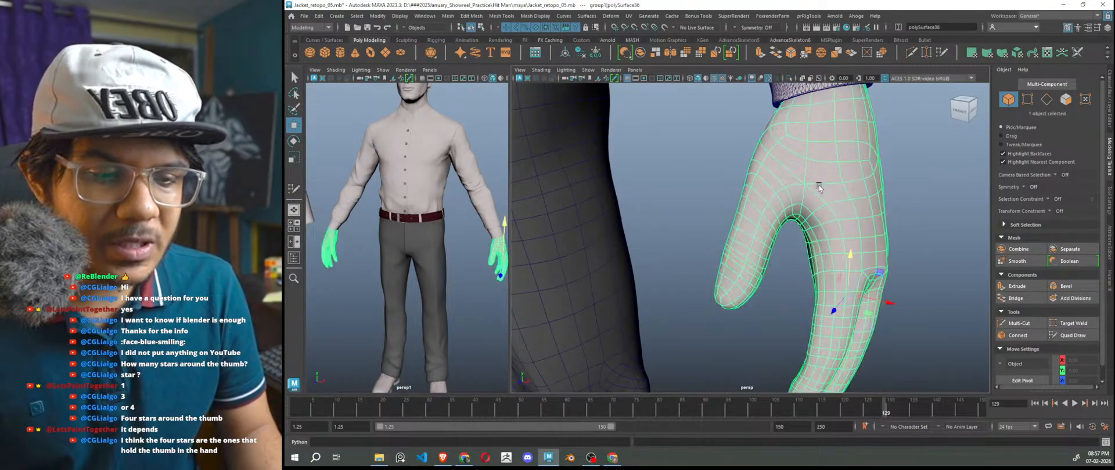
pyautogui.press('1')
pyautogui.scroll(2, 822, 217)
pyautogui.moveTo(821, 170); pyautogui.dragTo(781, 169, button='right')
pyautogui.click(822, 169)
# - Examine the pole vertices around the thumb base from the palm and back by selecting them
pyautogui.keyDown('alt'); pyautogui.moveTo(827, 257); pyautogui.dragTo(948, 205); pyautogui.keyUp('alt')
pyautogui.scroll(2, 835, 268)
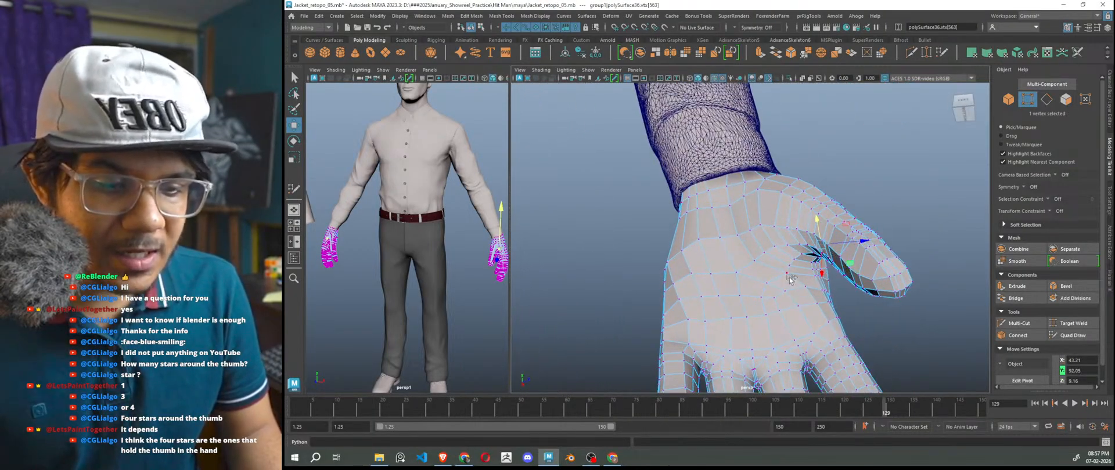
pyautogui.keyDown('alt'); pyautogui.moveTo(825, 306); pyautogui.dragTo(811, 314); pyautogui.keyUp('alt')
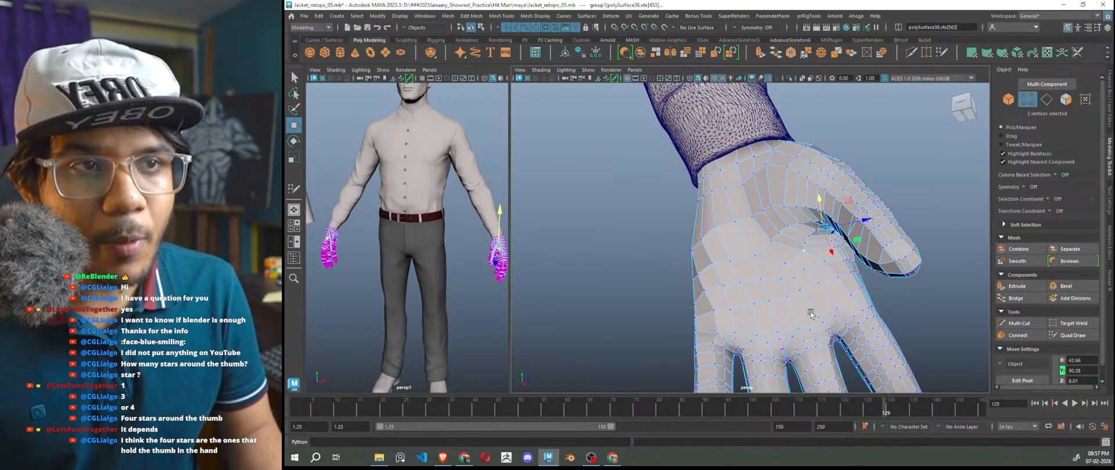
pyautogui.keyDown('alt'); pyautogui.moveTo(874, 300); pyautogui.dragTo(786, 261); pyautogui.keyUp('alt')
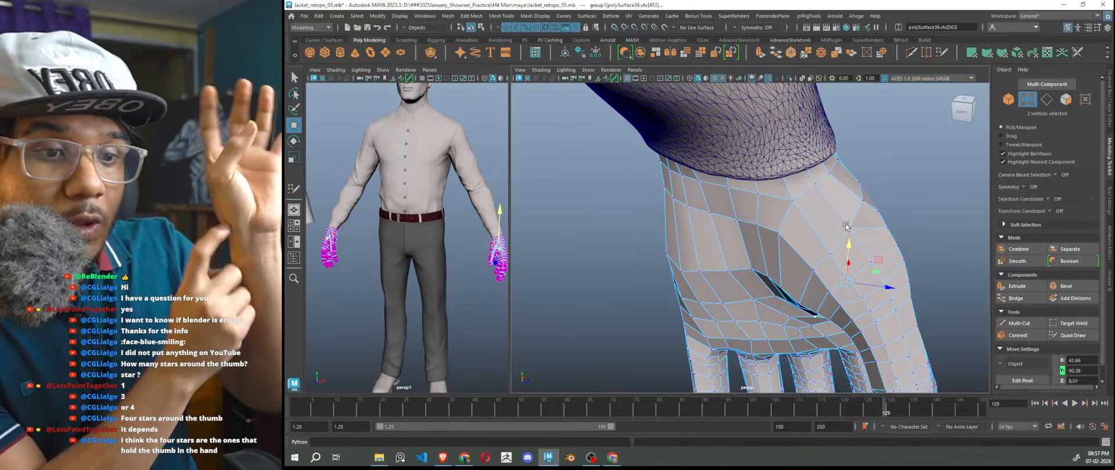
pyautogui.keyDown('alt'); pyautogui.moveTo(883, 252); pyautogui.dragTo(828, 260); pyautogui.keyUp('alt')
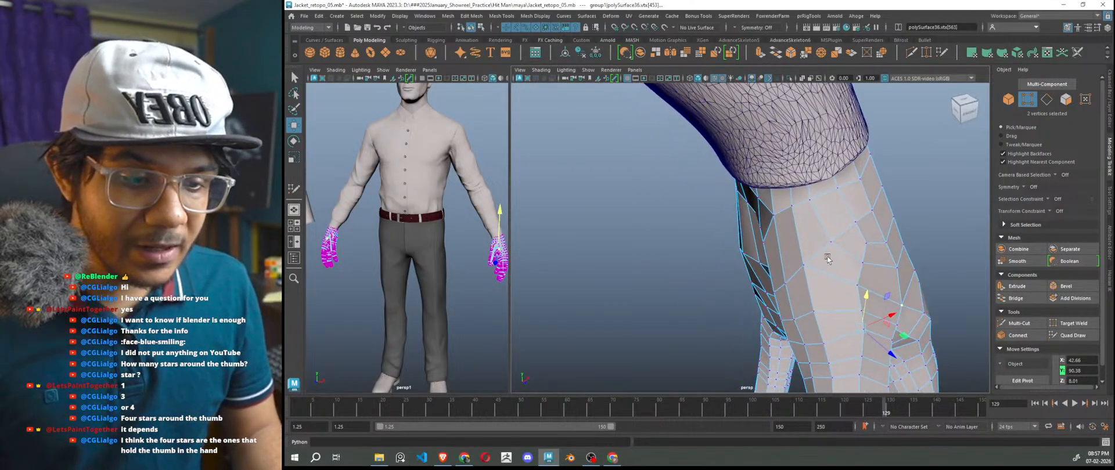
pyautogui.click(813, 278)
pyautogui.keyDown('alt'); pyautogui.moveTo(852, 309); pyautogui.dragTo(902, 342); pyautogui.keyUp('alt')
pyautogui.click(818, 329)
pyautogui.scroll(3, 849, 342)
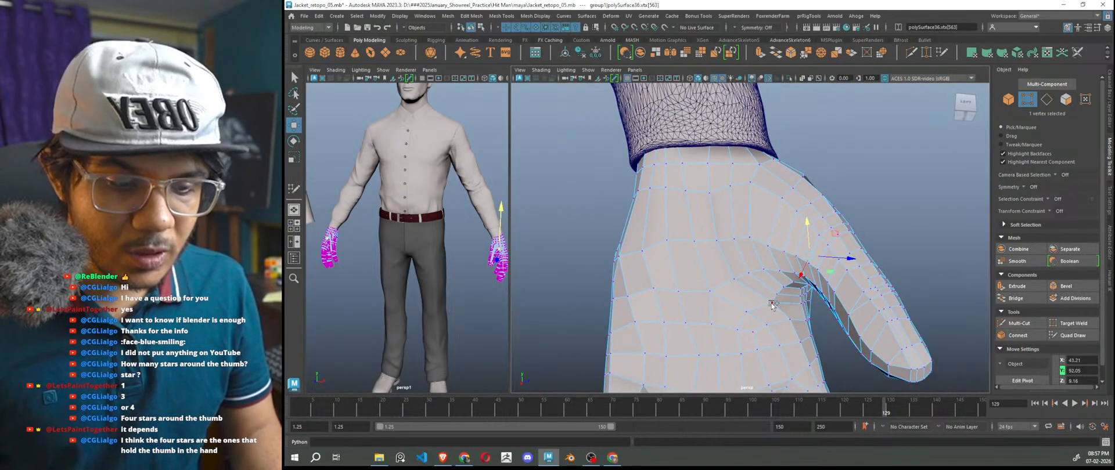
pyautogui.keyDown('shift'); pyautogui.click(772, 305); pyautogui.keyUp('shift')
pyautogui.scroll(-3, 823, 336)
pyautogui.keyDown('alt'); pyautogui.moveTo(824, 336); pyautogui.dragTo(784, 372); pyautogui.keyUp('alt')
pyautogui.click(870, 230)
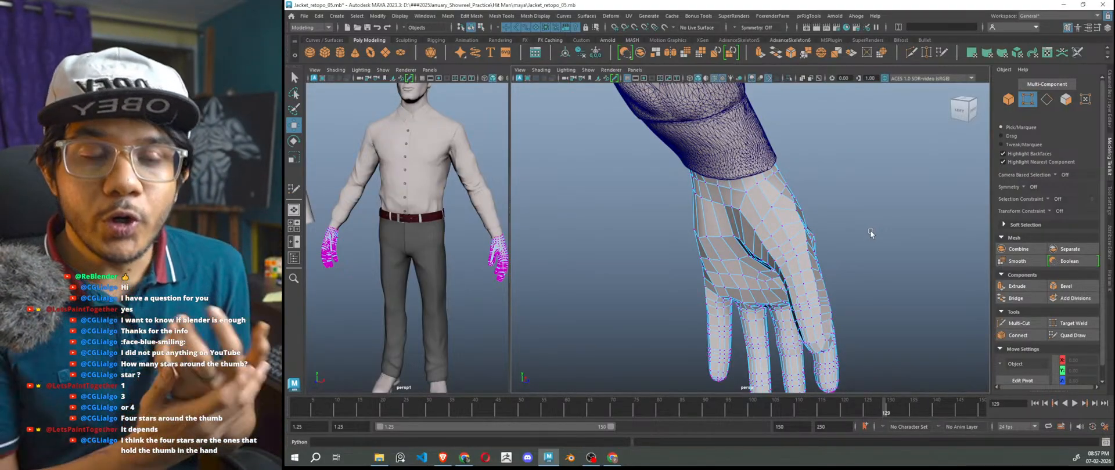
# - Return the hand to object mode and turn its smooth preview back on
pyautogui.keyDown('alt'); pyautogui.moveTo(870, 230); pyautogui.dragTo(677, 144); pyautogui.keyUp('alt')
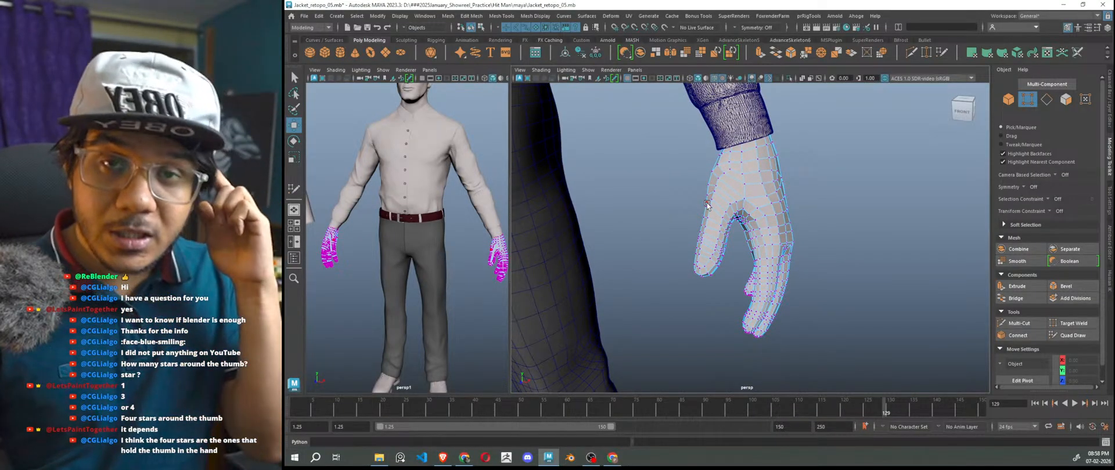
pyautogui.keyDown('alt'); pyautogui.moveTo(867, 214); pyautogui.dragTo(724, 162); pyautogui.keyUp('alt')
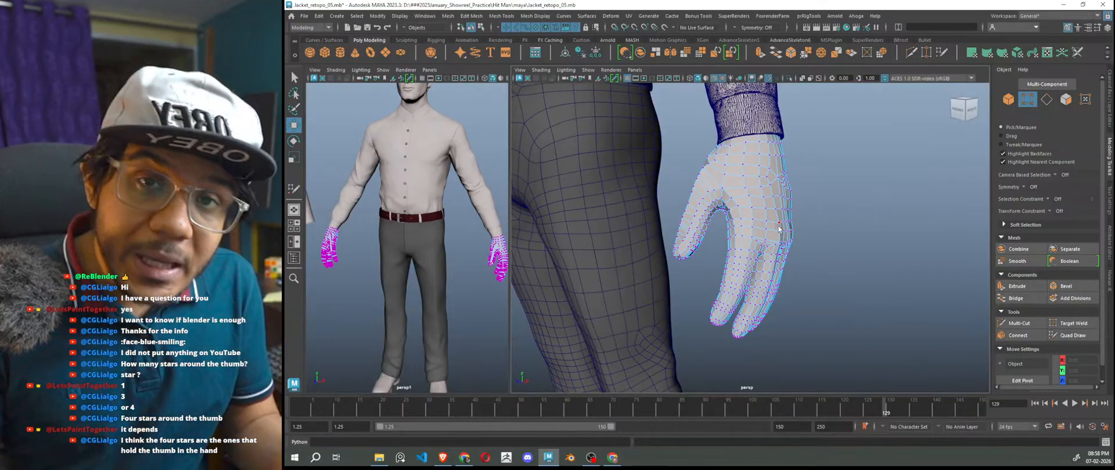
pyautogui.moveTo(872, 168); pyautogui.dragTo(894, 156, button='right')
pyautogui.click(894, 156)
pyautogui.keyDown('alt'); pyautogui.moveTo(894, 156); pyautogui.dragTo(829, 246); pyautogui.keyUp('alt')
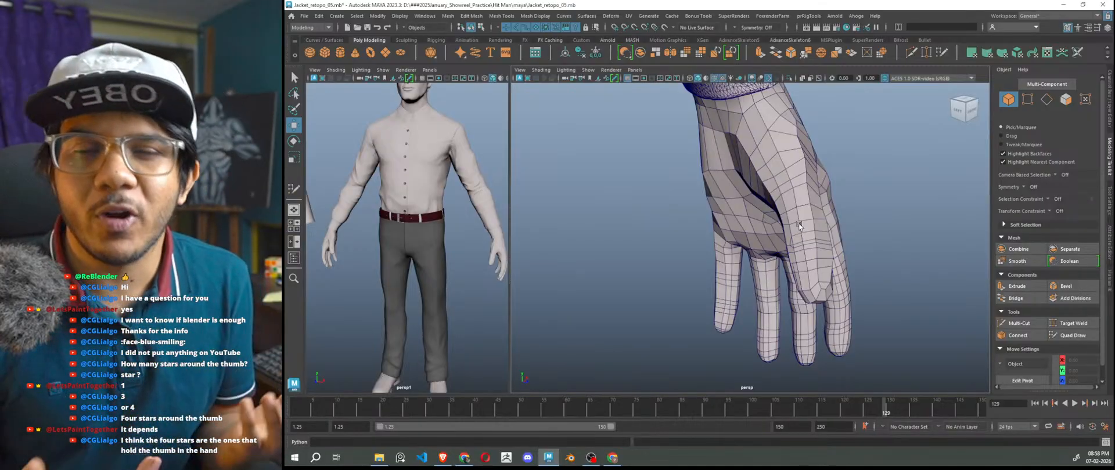
pyautogui.keyDown('alt'); pyautogui.moveTo(824, 187); pyautogui.dragTo(771, 175); pyautogui.keyUp('alt')
pyautogui.click(772, 175)
pyautogui.press('3')
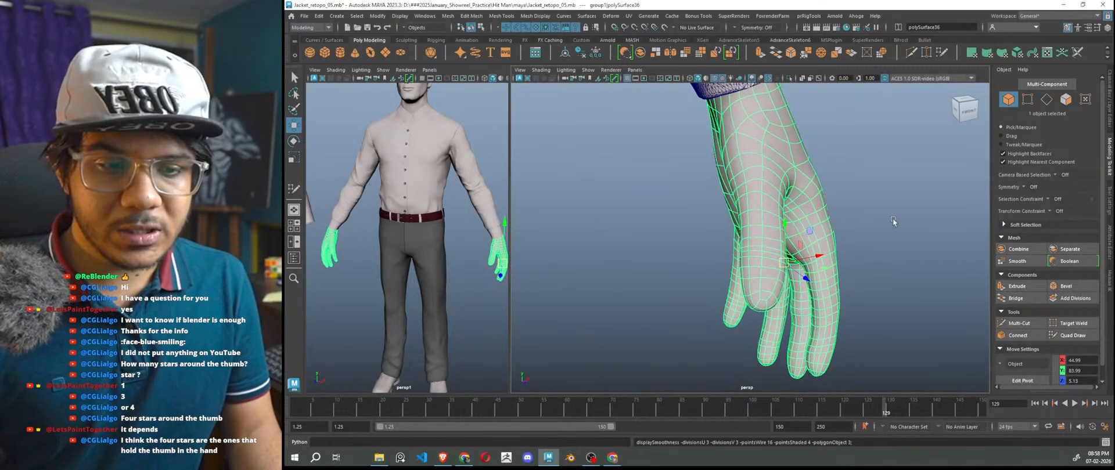
# - Deselect the hand and turn off wireframe on shaded to show the smooth-shaded character
pyautogui.click(899, 223)
pyautogui.scroll(-4, 903, 225)
pyautogui.keyDown('alt'); pyautogui.moveTo(904, 225); pyautogui.dragTo(837, 251); pyautogui.keyUp('alt')
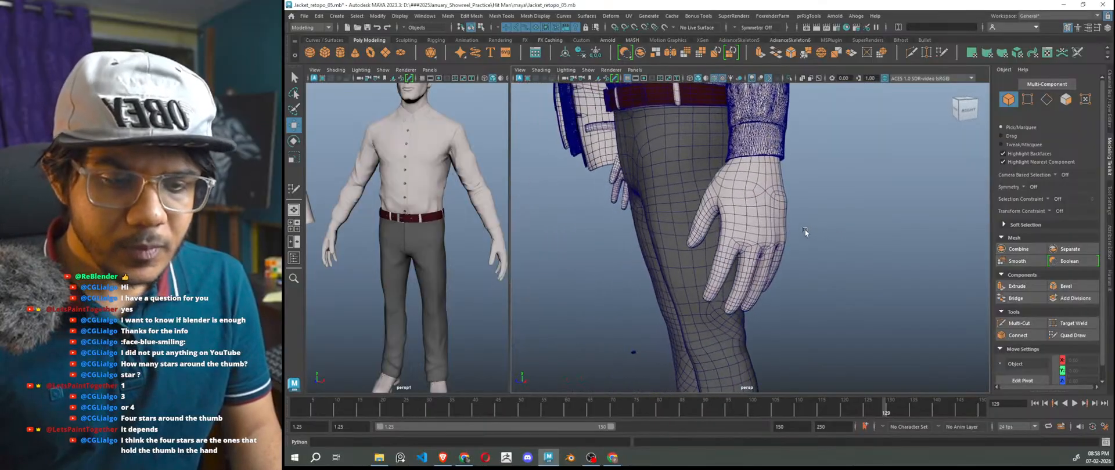
pyautogui.hotkey('alt', '5')
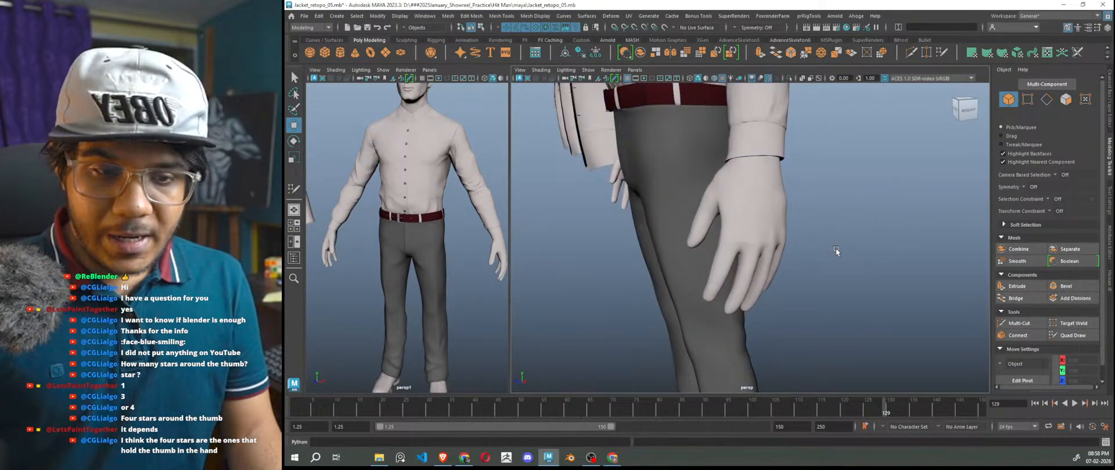
# - Check the smooth-shaded hand by selecting and deselecting it, and turn wireframe on shaded back on for the character
pyautogui.scroll(-5, 838, 253)
pyautogui.moveTo(840, 255)
pyautogui.keyDown('alt'); pyautogui.mouseDown()
pyautogui.moveTo(830, 266)
pyautogui.moveTo(848, 266)
pyautogui.mouseUp(); pyautogui.keyUp('alt')
pyautogui.scroll(5, 848, 266)
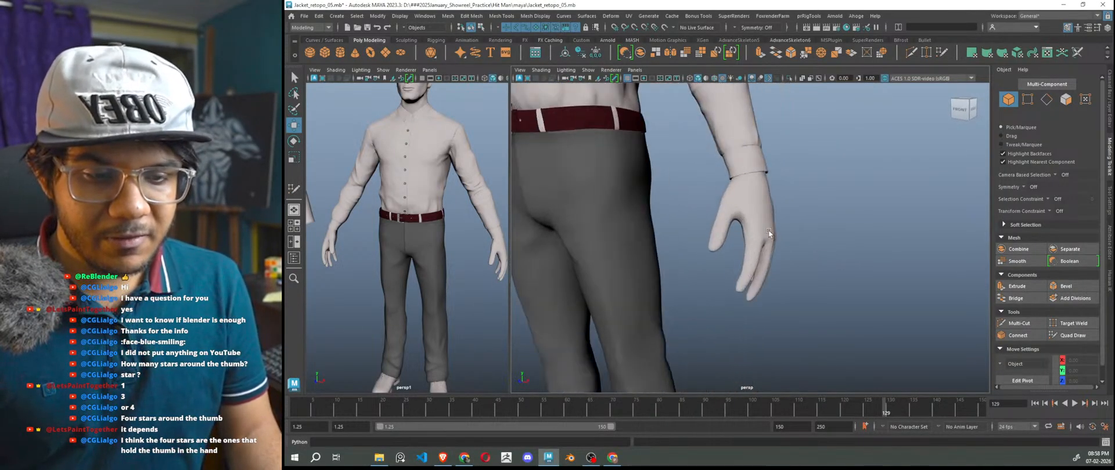
pyautogui.click(769, 232)
pyautogui.scroll(-5, 817, 271)
pyautogui.click(849, 307)
pyautogui.hotkey('alt', '5')
# - Examine the wireframe topology of the shoes and lower trouser legs, selecting the shoe parts up close
pyautogui.scroll(-5, 847, 311)
pyautogui.keyDown('alt'); pyautogui.moveTo(821, 324); pyautogui.dragTo(824, 261, button='middle'); pyautogui.keyUp('alt')
pyautogui.scroll(9, 725, 290)
pyautogui.keyDown('alt'); pyautogui.moveTo(746, 324); pyautogui.dragTo(810, 362, button='middle'); pyautogui.keyUp('alt')
pyautogui.keyDown('alt'); pyautogui.moveTo(708, 367); pyautogui.dragTo(795, 270, button='middle'); pyautogui.keyUp('alt')
pyautogui.click(731, 344)
pyautogui.click(754, 355)
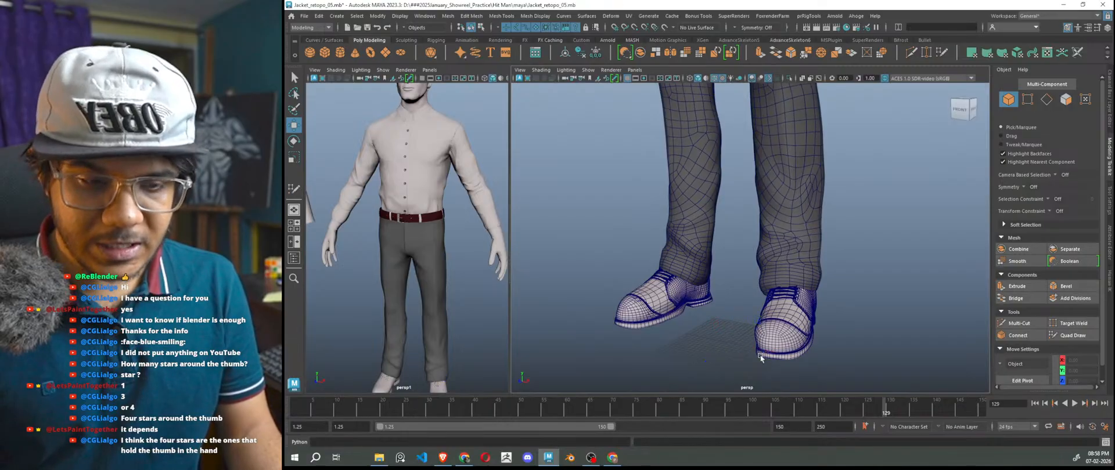
pyautogui.keyDown('alt'); pyautogui.moveTo(861, 330); pyautogui.dragTo(843, 344); pyautogui.keyUp('alt')
pyautogui.keyDown('alt'); pyautogui.moveTo(841, 342); pyautogui.dragTo(835, 361, button='middle'); pyautogui.keyUp('alt')
# - Examine the wireframe topology of the trousers, belt area, hand and shirt while moving up the character
pyautogui.scroll(-5, 896, 268)
pyautogui.keyDown('alt'); pyautogui.moveTo(859, 241); pyautogui.dragTo(824, 333, button='middle'); pyautogui.keyUp('alt')
pyautogui.click(742, 200)
pyautogui.click(848, 269)
pyautogui.keyDown('alt'); pyautogui.moveTo(849, 226); pyautogui.dragTo(817, 301, button='middle'); pyautogui.keyUp('alt')
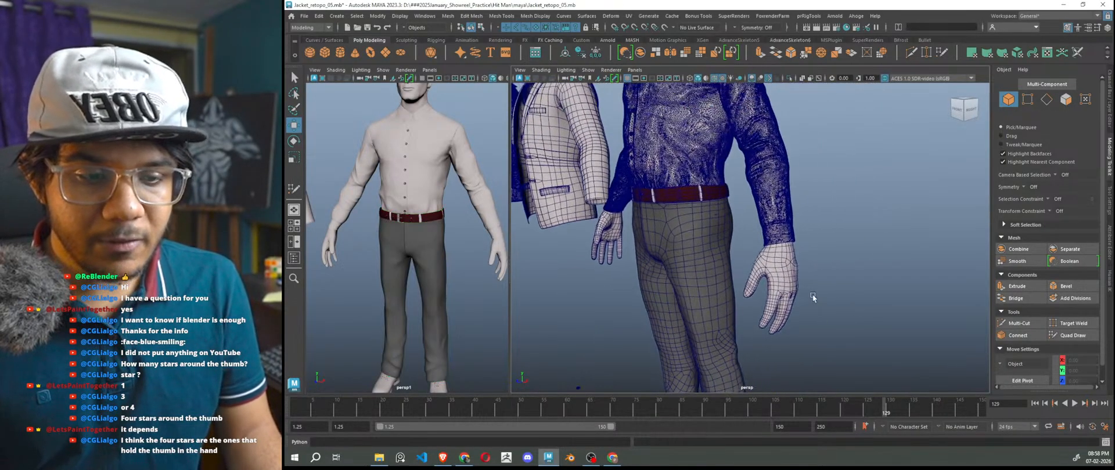
pyautogui.scroll(3, 819, 302)
pyautogui.keyDown('alt'); pyautogui.moveTo(831, 296); pyautogui.dragTo(885, 257); pyautogui.keyUp('alt')
pyautogui.scroll(-5, 885, 257)
pyautogui.scroll(5, 827, 237)
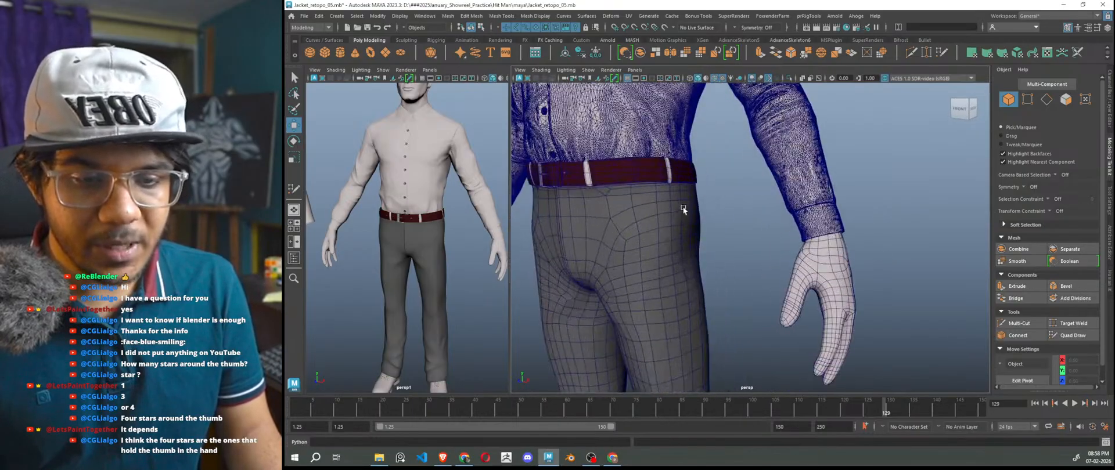
pyautogui.keyDown('alt'); pyautogui.moveTo(682, 210); pyautogui.dragTo(791, 299, button='middle'); pyautogui.keyUp('alt')
pyautogui.scroll(-3, 792, 299)
pyautogui.keyDown('alt'); pyautogui.moveTo(792, 263); pyautogui.dragTo(856, 320, button='middle'); pyautogui.keyUp('alt')
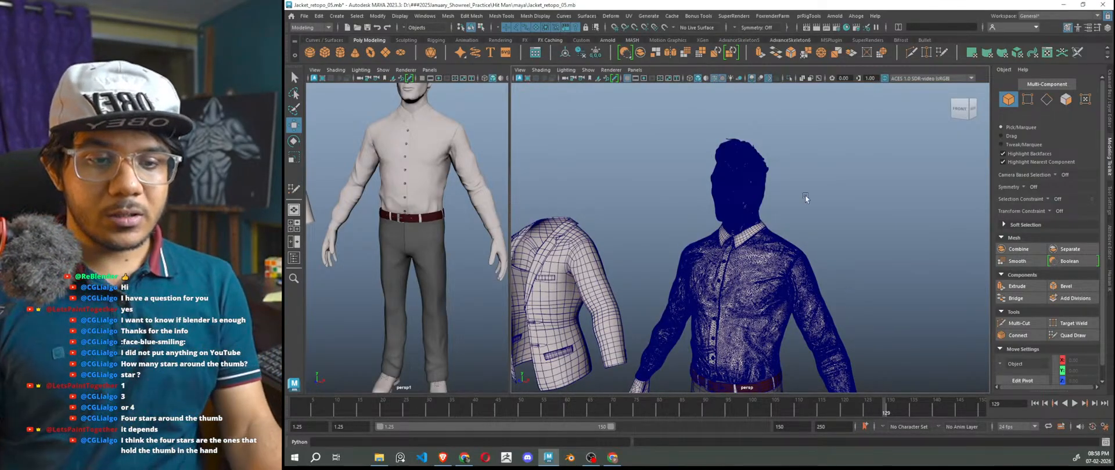
# - Examine the head's wireframe up close around the nose, mouth and jaw from the side and front
pyautogui.scroll(5, 795, 179)
pyautogui.keyDown('alt'); pyautogui.moveTo(794, 179); pyautogui.dragTo(818, 259, button='middle'); pyautogui.keyUp('alt')
pyautogui.scroll(6, 817, 259)
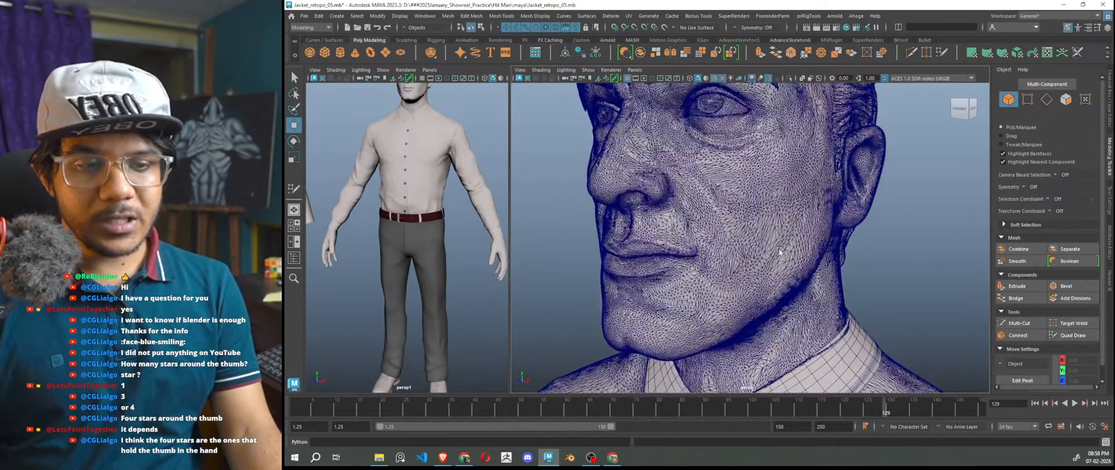
pyautogui.keyDown('alt'); pyautogui.moveTo(801, 254); pyautogui.dragTo(842, 248); pyautogui.keyUp('alt')
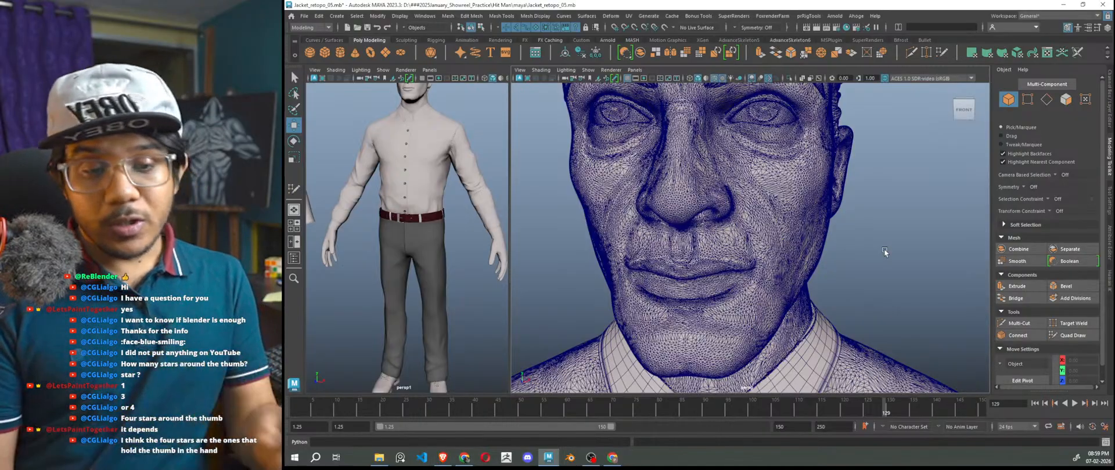
pyautogui.scroll(-6, 884, 249)
pyautogui.keyDown('alt'); pyautogui.moveTo(879, 255); pyautogui.dragTo(848, 178, button='middle'); pyautogui.keyUp('alt')
pyautogui.scroll(-2, 856, 200)
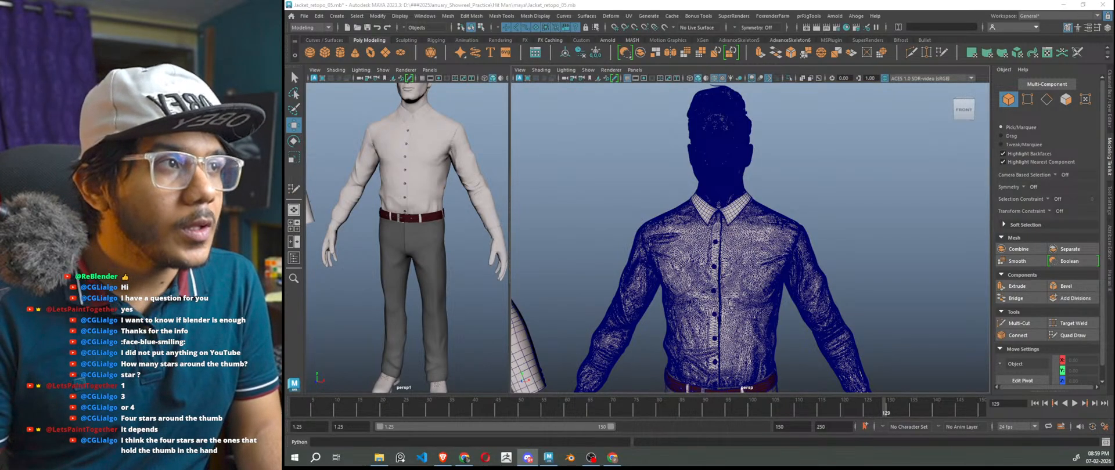
pyautogui.hotkey('alt', 'Tab')
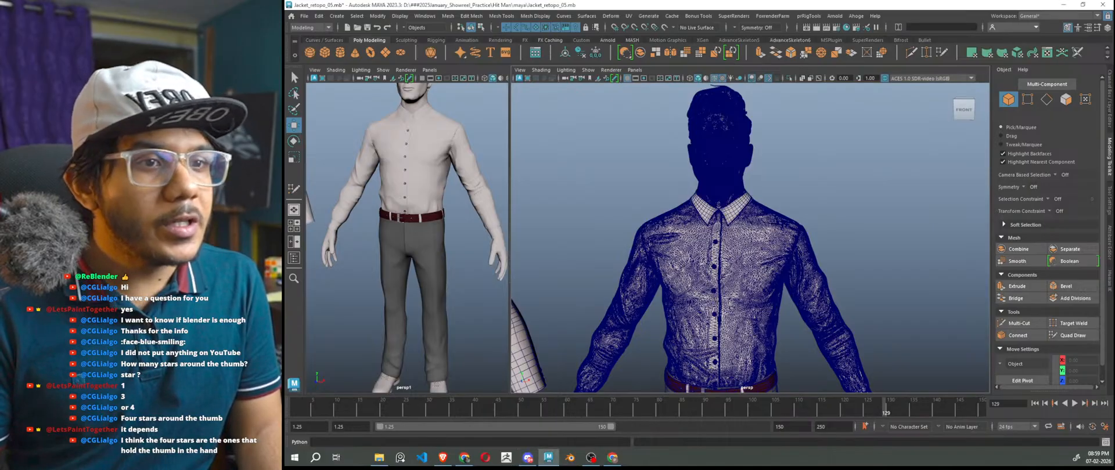
pyautogui.hotkey('alt', 'Tab')
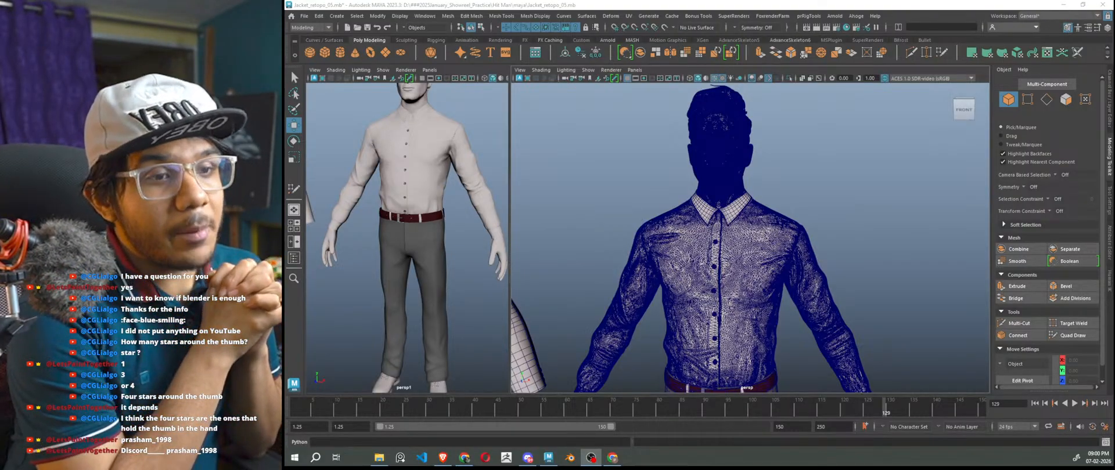
pyautogui.scroll(-5, 819, 267)
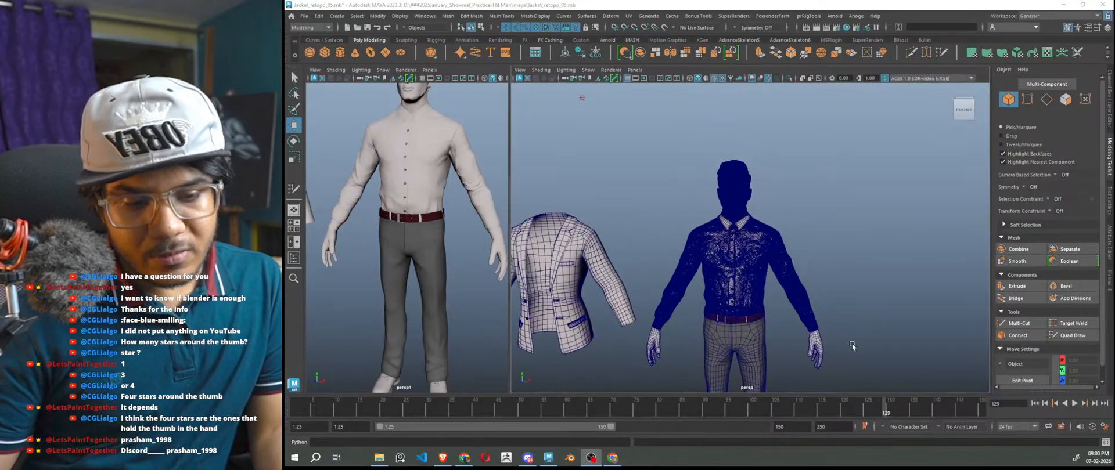
pyautogui.keyDown('alt'); pyautogui.moveTo(820, 267); pyautogui.dragTo(849, 275); pyautogui.keyUp('alt')
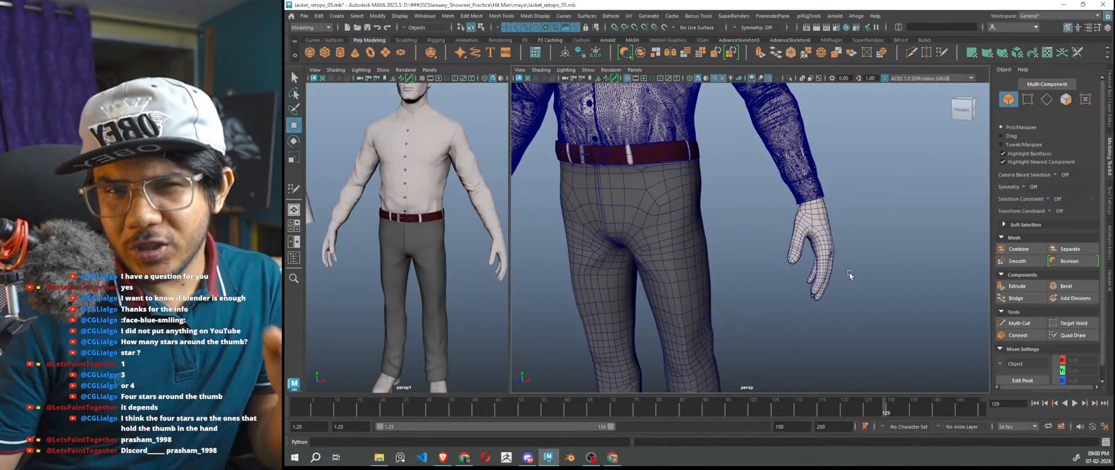